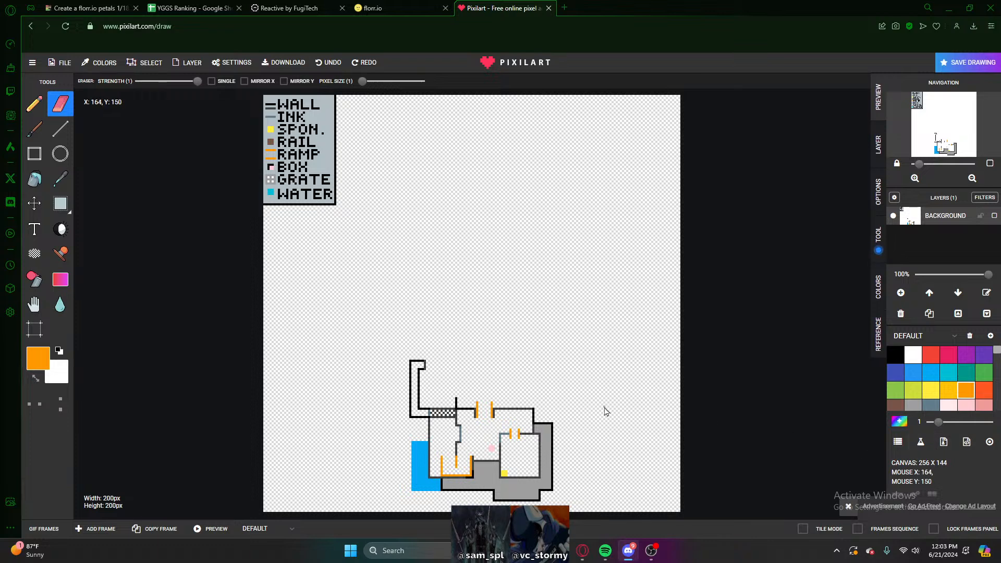
- Extend the light blue water area upward with the pencil until it meets the underside of the left corridor's black wall
{"action": "scroll", "coordinate": [489, 452], "scroll_direction": "up", "scroll_amount": 3}
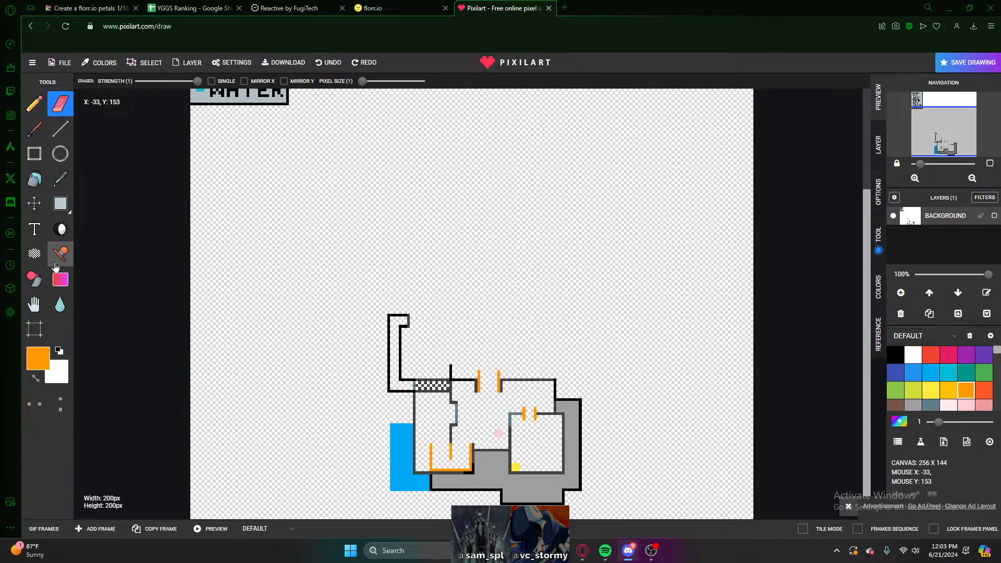
{"action": "key", "text": "F11"}
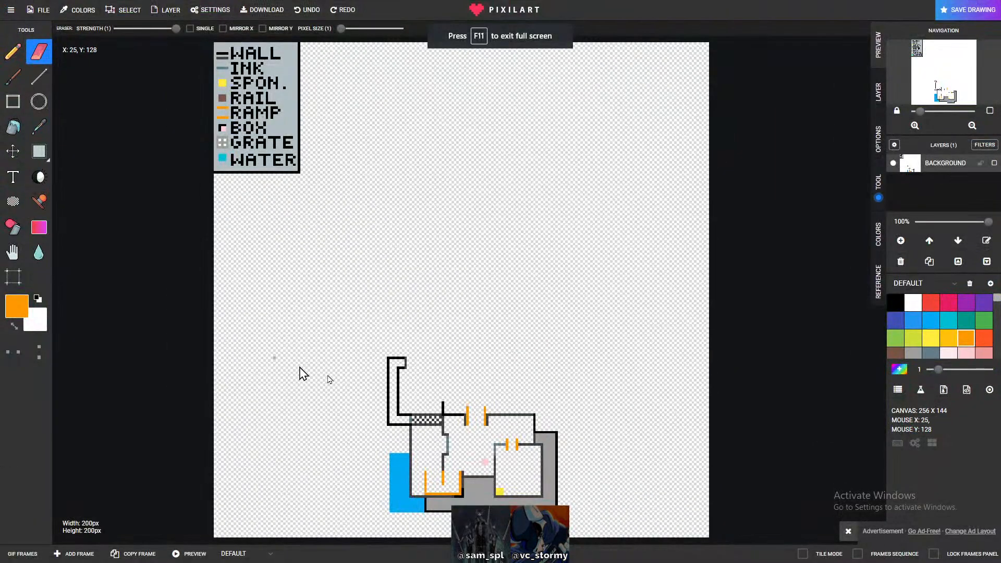
{"action": "scroll", "coordinate": [593, 489], "scroll_direction": "up", "scroll_amount": 3}
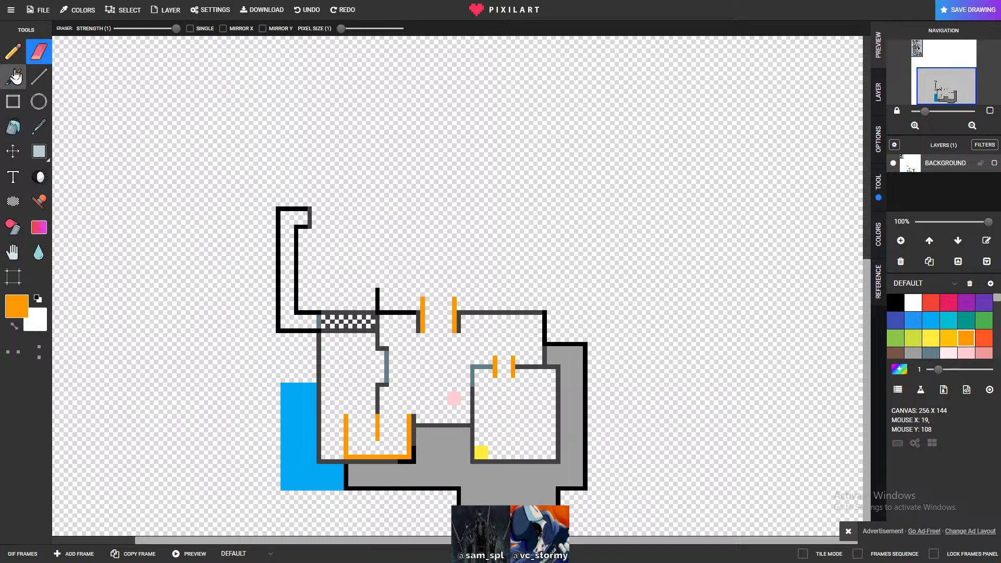
{"action": "left_click", "coordinate": [13, 51]}
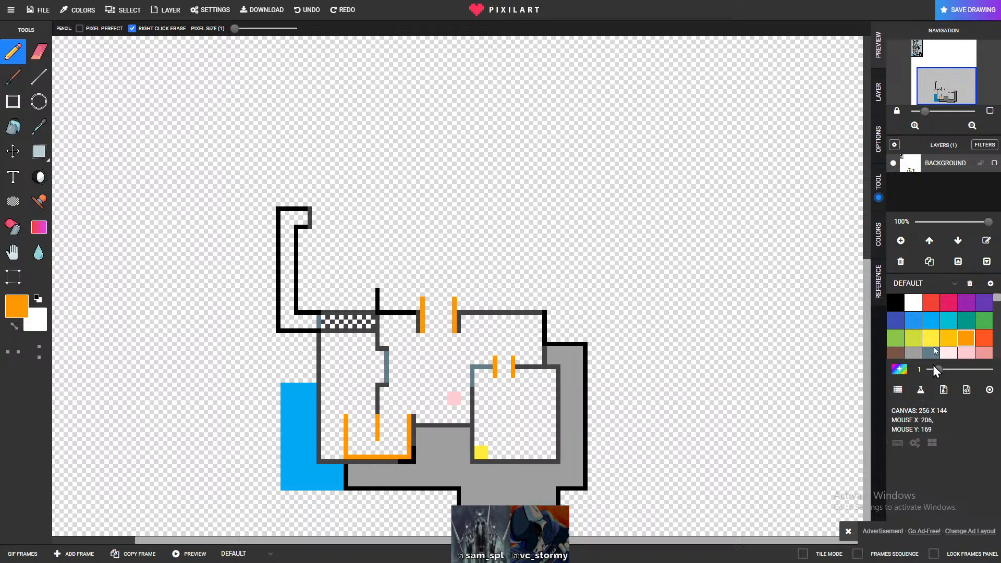
{"action": "left_click", "coordinate": [930, 320]}
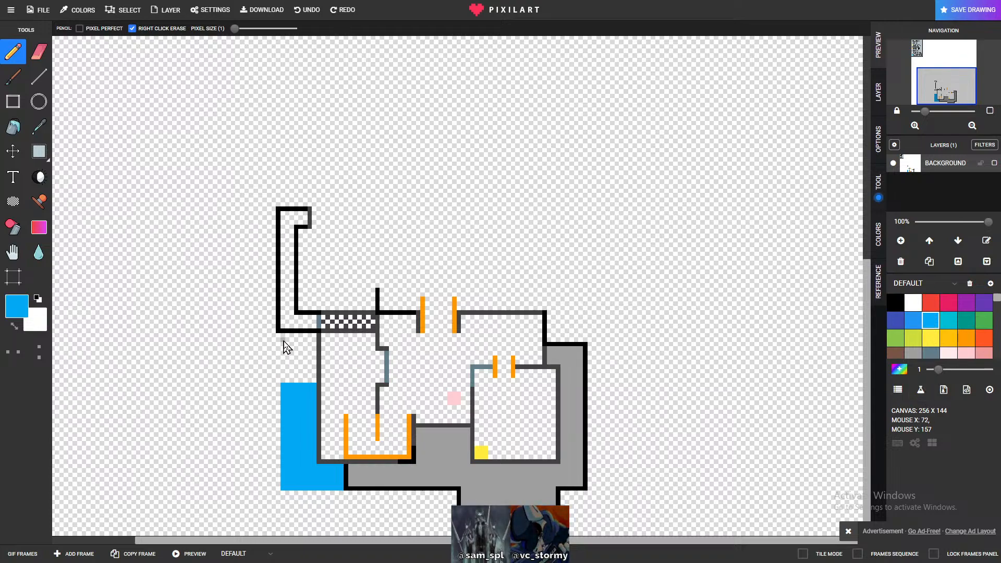
{"action": "left_click_drag", "start_coordinate": [284, 386], "coordinate": [287, 354]}
{"action": "left_click_drag", "start_coordinate": [290, 345], "coordinate": [312, 338]}
{"action": "mouse_move", "coordinate": [312, 386]}
{"action": "left_mouse_down"}
{"action": "mouse_move", "coordinate": [292, 386]}
{"action": "mouse_move", "coordinate": [299, 361]}
{"action": "mouse_move", "coordinate": [306, 380]}
{"action": "mouse_move", "coordinate": [303, 356]}
{"action": "left_mouse_up"}
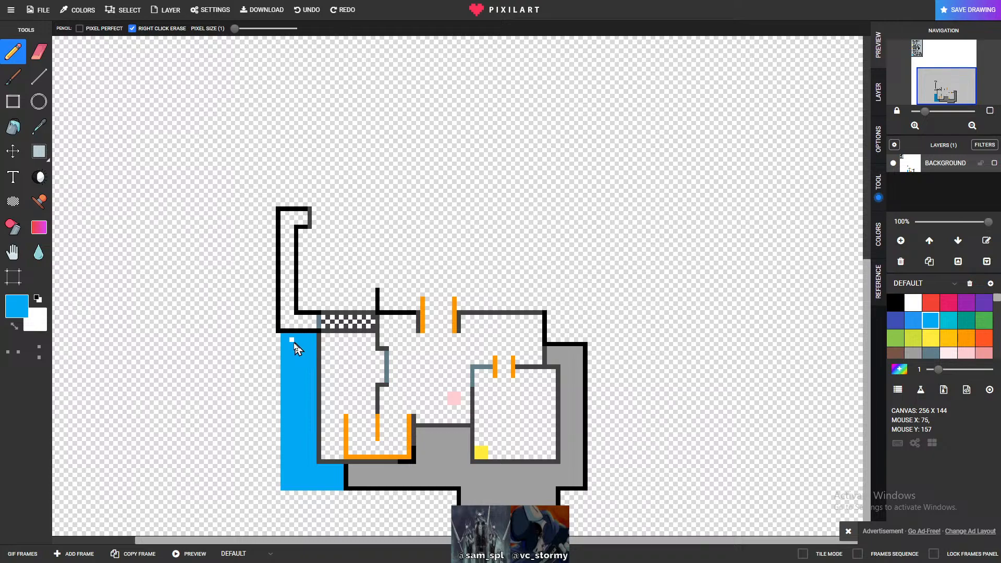
- Set the drawing colour to the dark grey used for the inner walls of the map
{"action": "scroll", "coordinate": [627, 464], "scroll_direction": "up", "scroll_amount": 2}
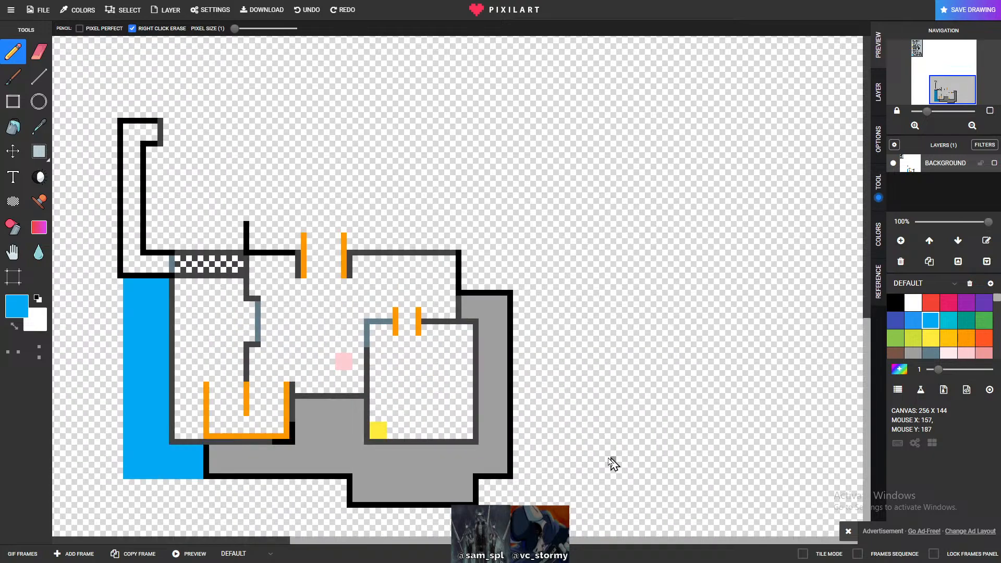
{"action": "scroll", "coordinate": [617, 463], "scroll_direction": "down", "scroll_amount": 1}
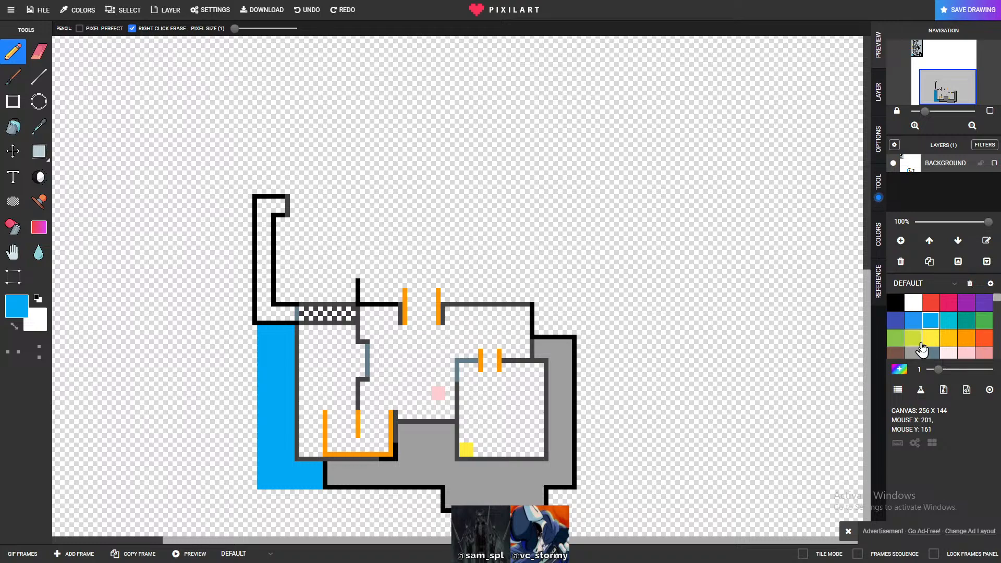
{"action": "scroll", "coordinate": [960, 351], "scroll_direction": "down", "scroll_amount": 5}
{"action": "scroll", "coordinate": [961, 350], "scroll_direction": "up", "scroll_amount": 5}
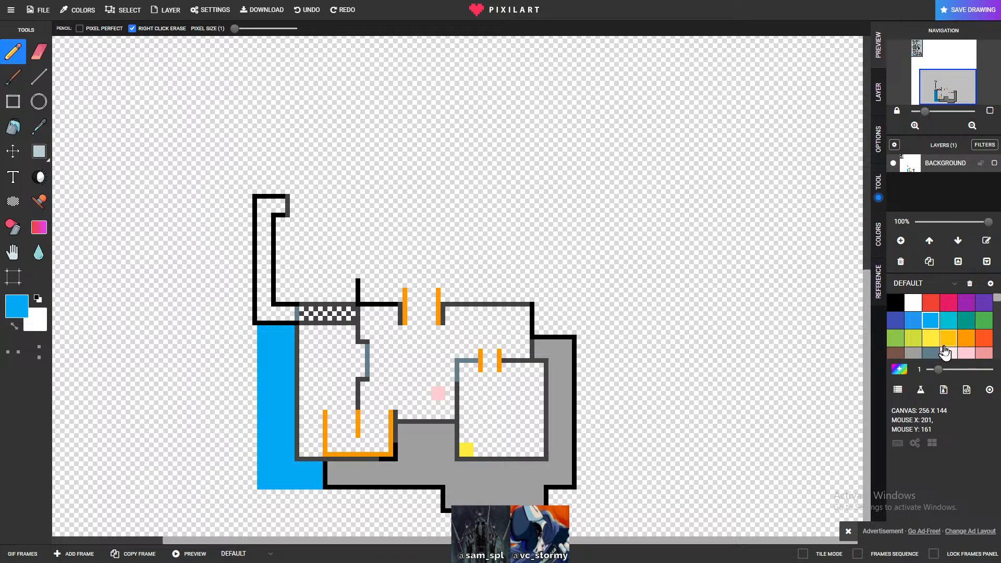
{"action": "scroll", "coordinate": [959, 353], "scroll_direction": "down", "scroll_amount": 8}
{"action": "scroll", "coordinate": [954, 353], "scroll_direction": "down", "scroll_amount": 1}
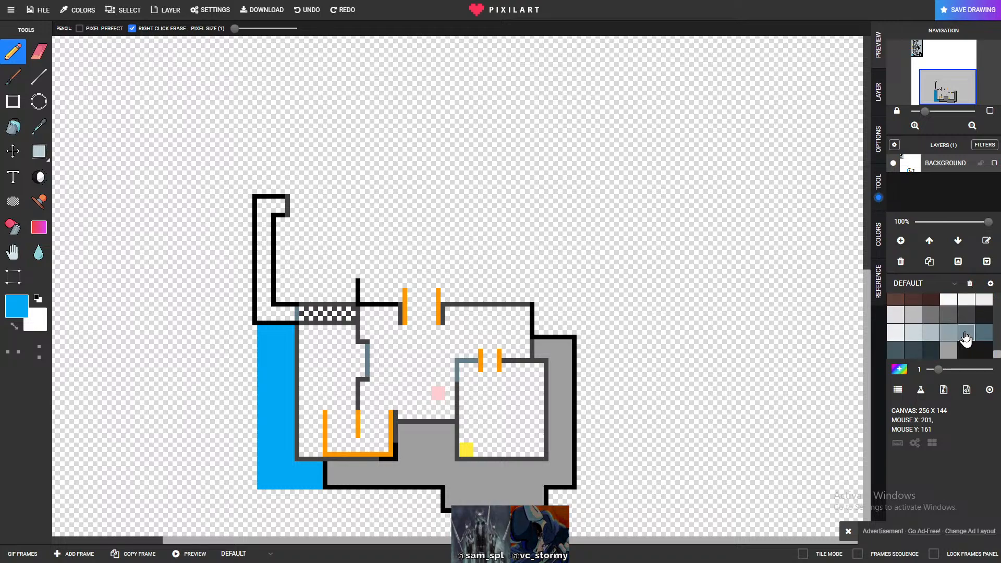
{"action": "left_click", "coordinate": [965, 318]}
{"action": "scroll", "coordinate": [980, 333], "scroll_direction": "down", "scroll_amount": 5}
{"action": "scroll", "coordinate": [974, 334], "scroll_direction": "up", "scroll_amount": 10}
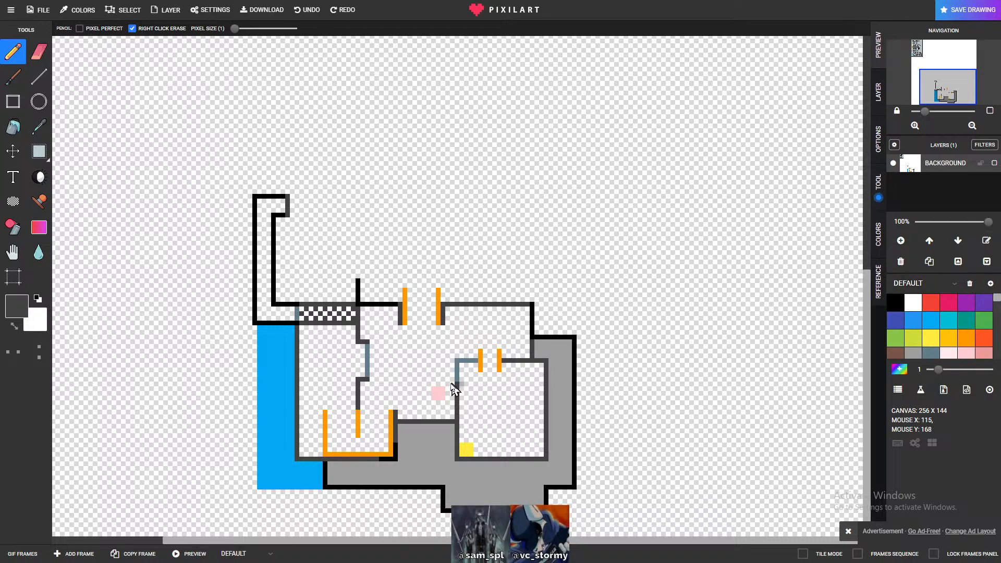
- Examine the map's rooms, ramps and upper corridor up close to decide where the next wall goes
{"action": "scroll", "coordinate": [459, 384], "scroll_direction": "up", "scroll_amount": 1}
{"action": "scroll", "coordinate": [948, 328], "scroll_direction": "down", "scroll_amount": 8}
{"action": "scroll", "coordinate": [947, 331], "scroll_direction": "up", "scroll_amount": 8}
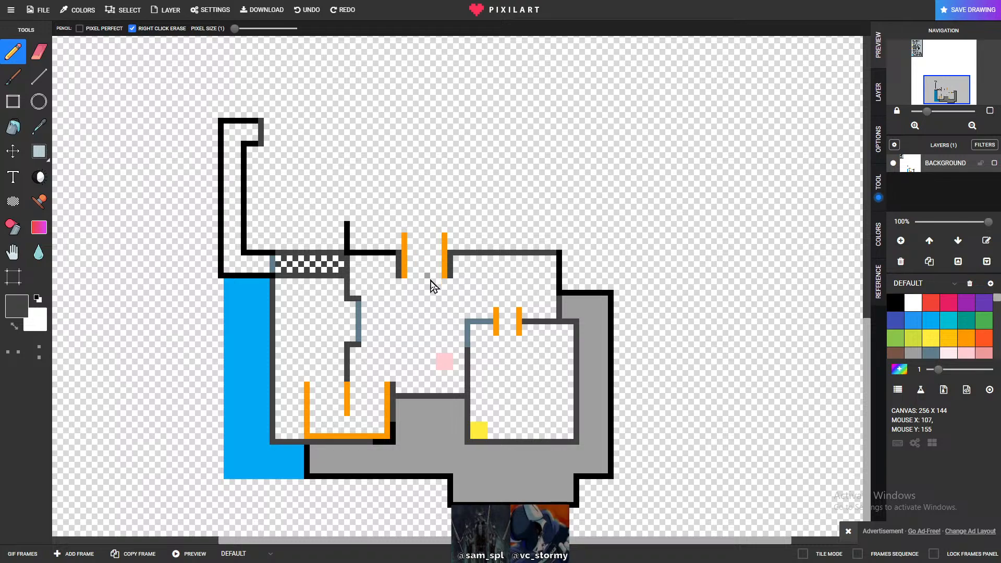
{"action": "scroll", "coordinate": [431, 283], "scroll_direction": "up", "scroll_amount": 1}
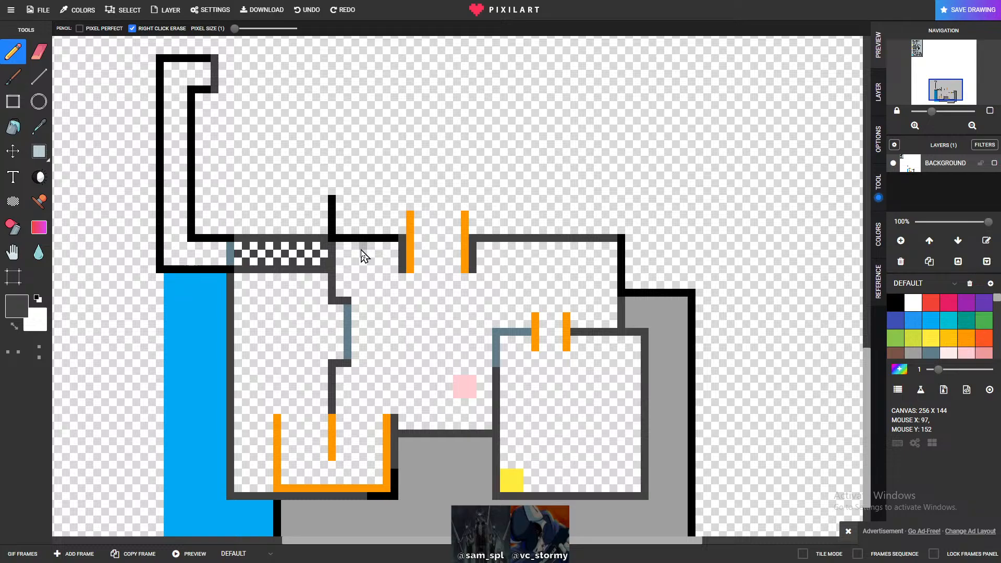
{"action": "scroll", "coordinate": [363, 256], "scroll_direction": "down", "scroll_amount": 1}
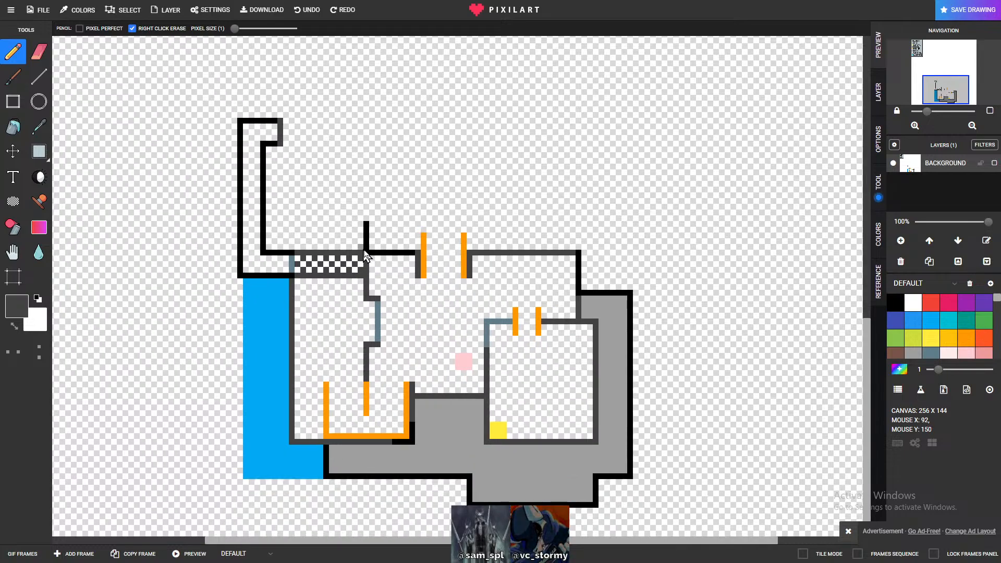
{"action": "scroll", "coordinate": [515, 286], "scroll_direction": "down", "scroll_amount": 1}
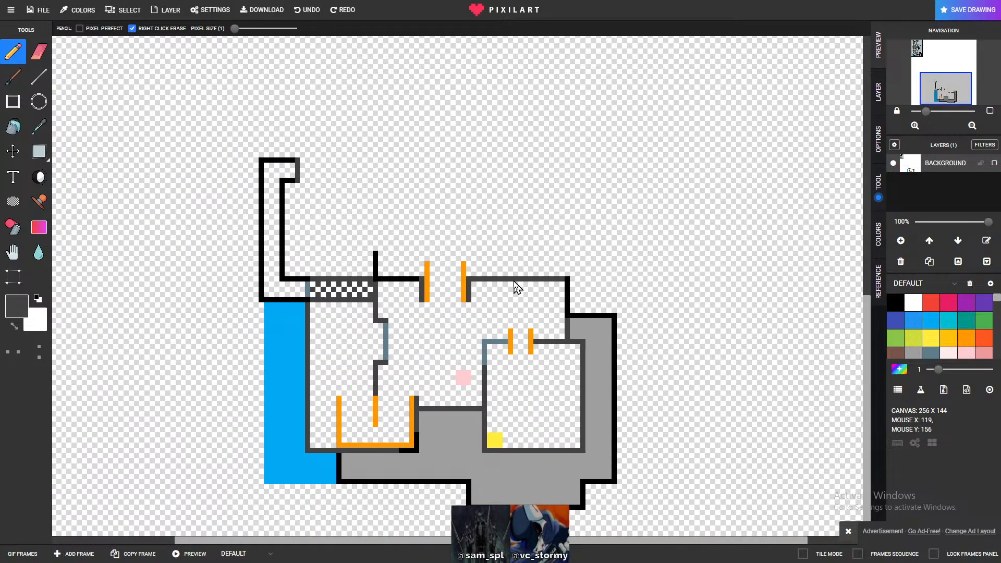
{"action": "scroll", "coordinate": [516, 287], "scroll_direction": "down", "scroll_amount": 1}
{"action": "scroll", "coordinate": [501, 288], "scroll_direction": "up", "scroll_amount": 1}
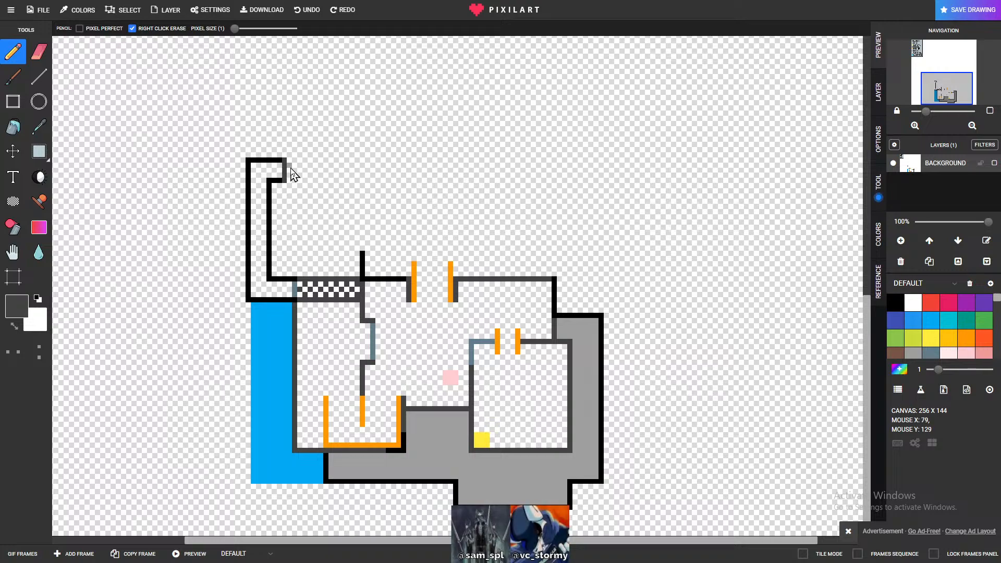
{"action": "scroll", "coordinate": [398, 237], "scroll_direction": "up", "scroll_amount": 1}
{"action": "scroll", "coordinate": [401, 239], "scroll_direction": "down", "scroll_amount": 1}
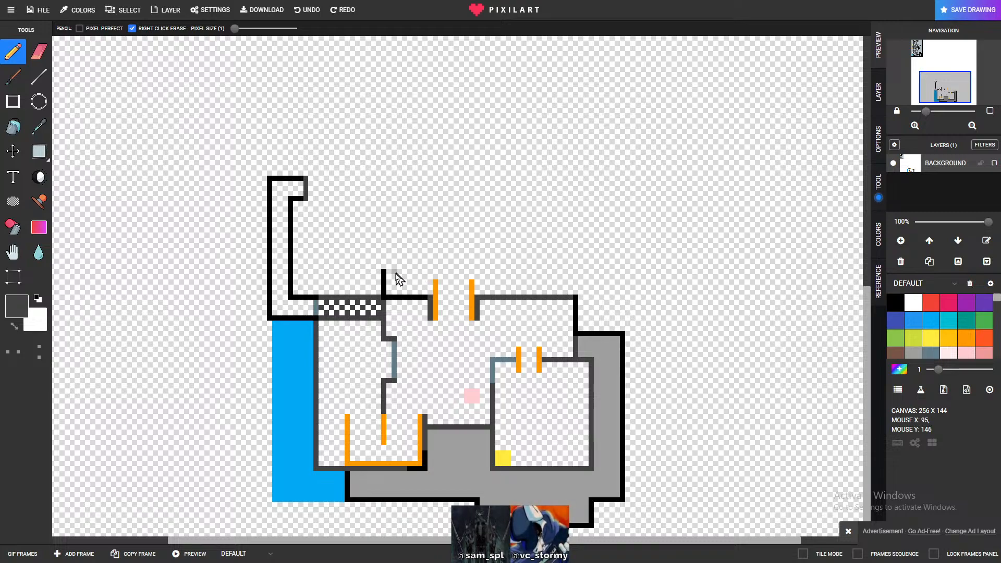
- Draw a straight dark grey wall extending upward from the end cap of the left corridor
{"action": "left_click", "coordinate": [39, 76]}
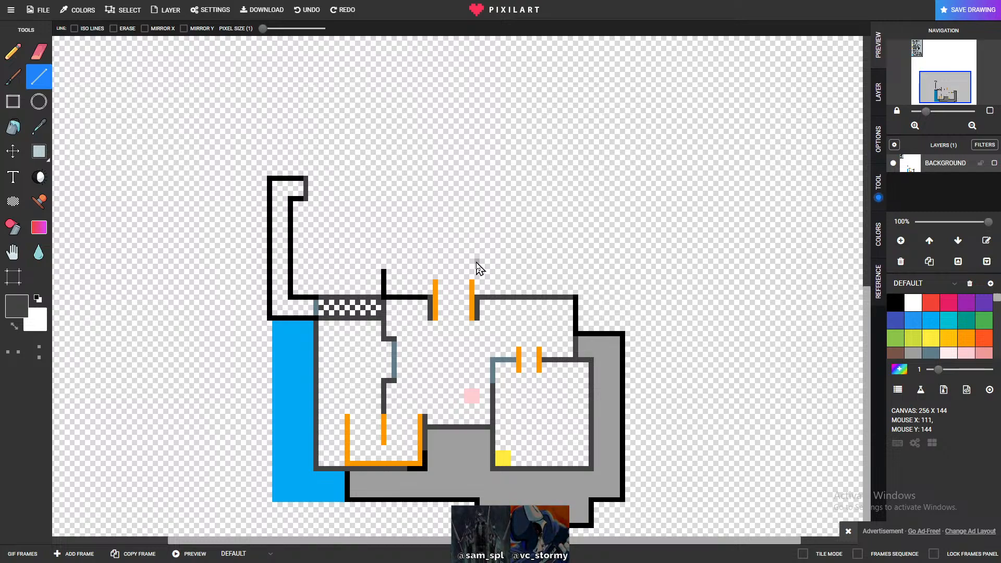
{"action": "scroll", "coordinate": [479, 268], "scroll_direction": "up", "scroll_amount": 1}
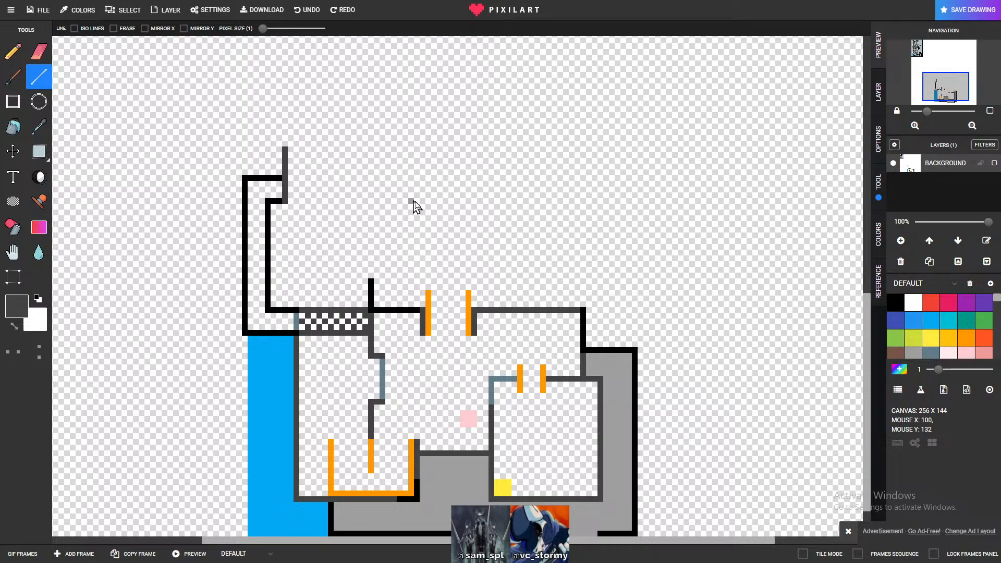
{"action": "scroll", "coordinate": [596, 321], "scroll_direction": "down", "scroll_amount": 3}
{"action": "scroll", "coordinate": [595, 323], "scroll_direction": "up", "scroll_amount": 2}
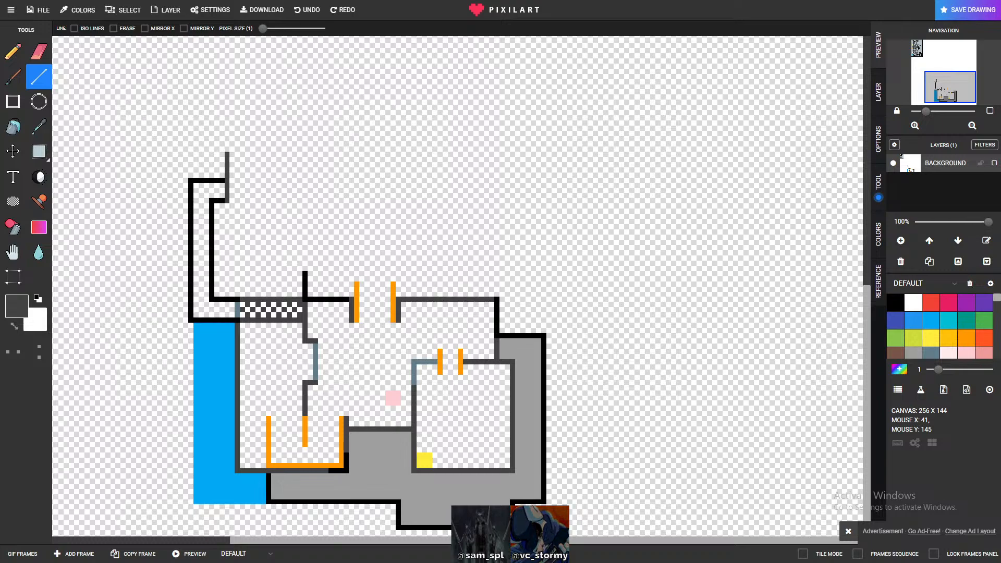
{"action": "key", "text": "super+d"}
{"action": "key", "text": "super+d"}
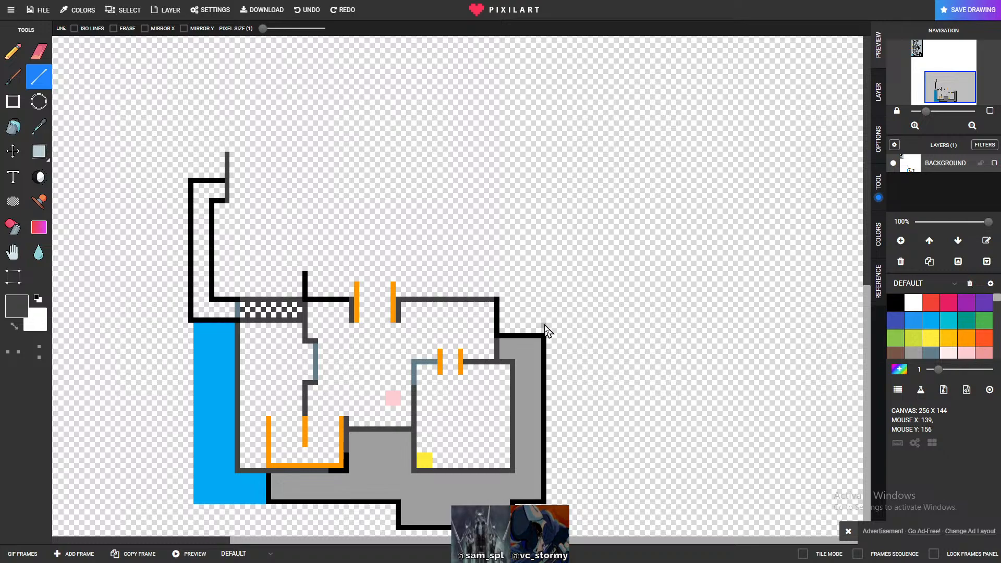
- Close the gap between the top ramp's orange edges with a dark grey line and bucket-fill the rooms with light grey
{"action": "left_click_drag", "start_coordinate": [358, 284], "coordinate": [390, 284]}
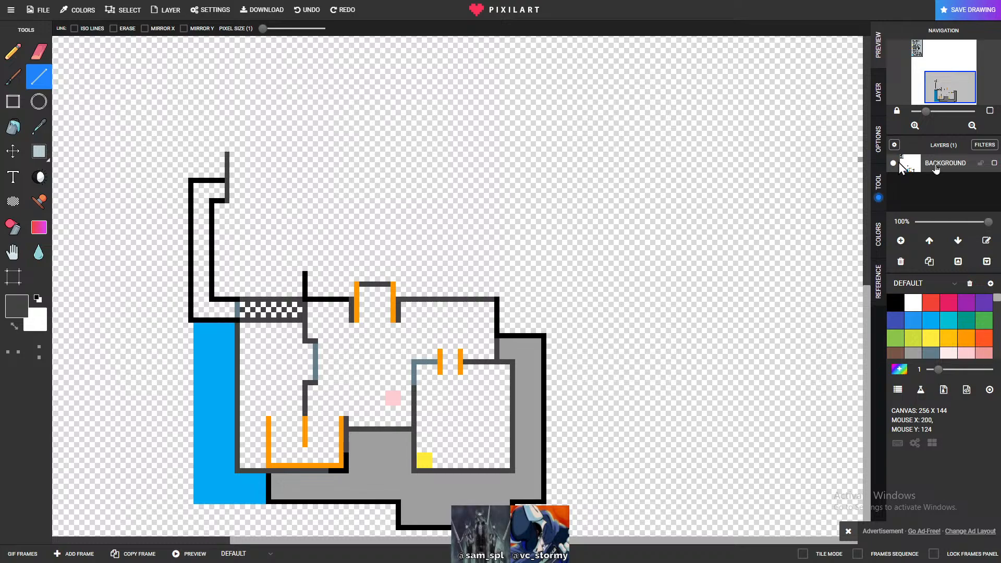
{"action": "left_click", "coordinate": [912, 353]}
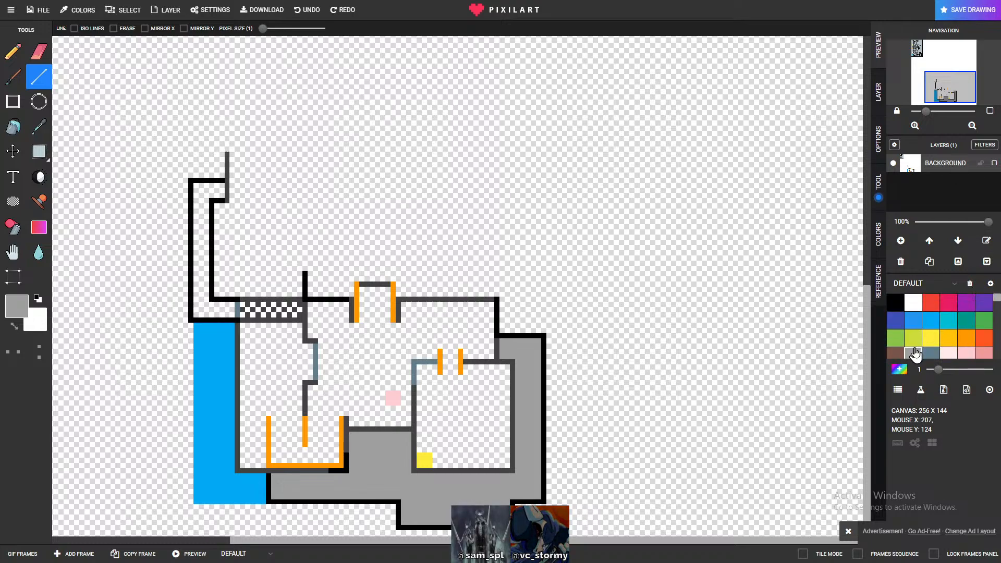
{"action": "left_click", "coordinate": [13, 126]}
{"action": "left_click", "coordinate": [373, 350]}
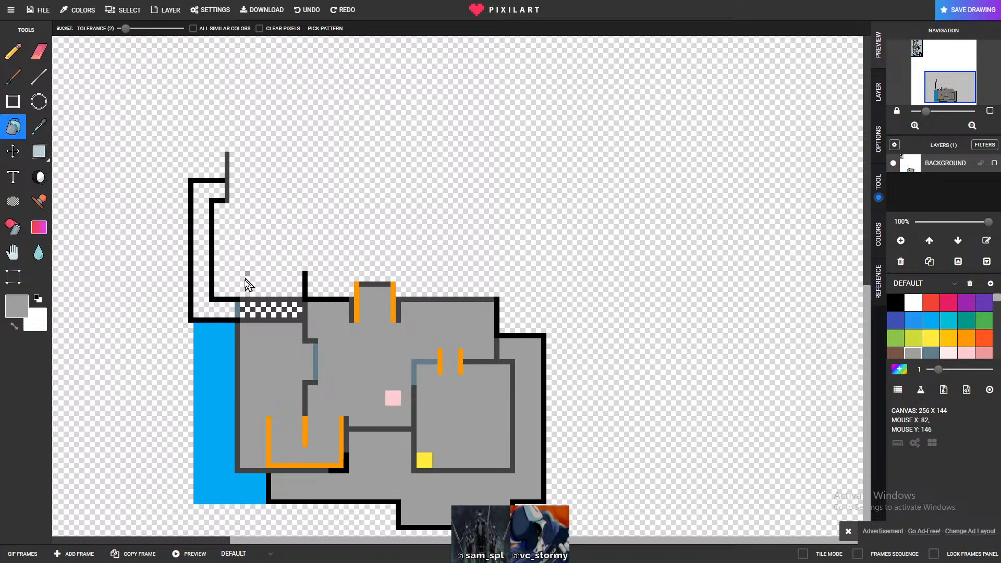
- Erase the closing line across the top ramp and shorten the middle orange line of the lower-left ramp using light grey
{"action": "left_click", "coordinate": [39, 51]}
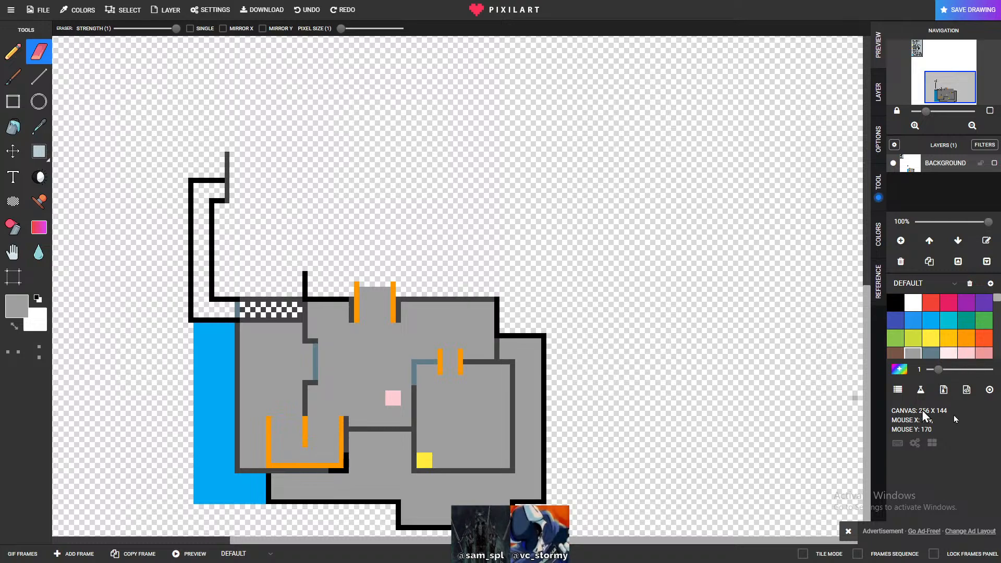
{"action": "left_click", "coordinate": [12, 51]}
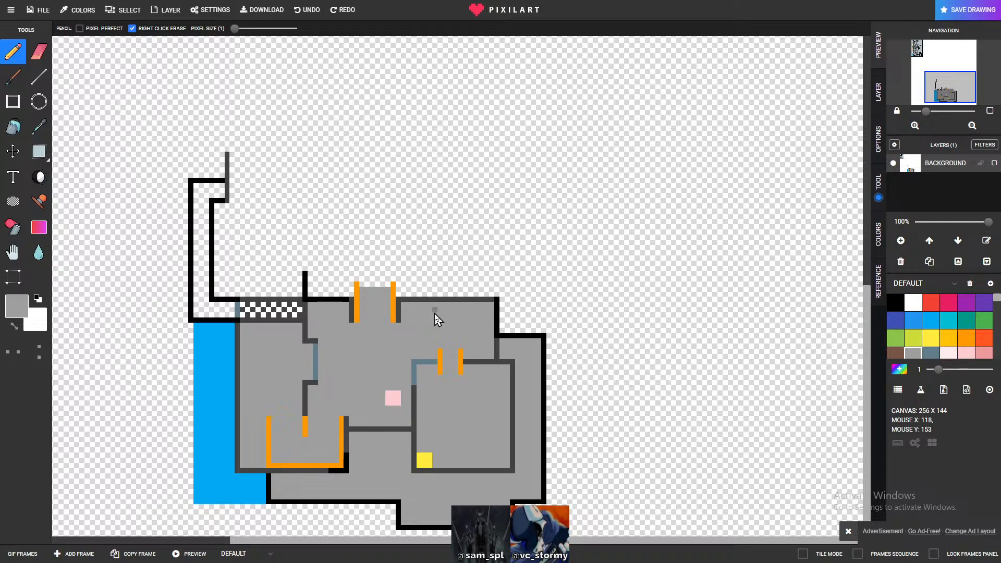
- Colour the interiors of the three ramps solid orange with the pencil: the small inner-room ramp, the top ramp and the lower-left ramp
{"action": "scroll", "coordinate": [409, 351], "scroll_direction": "down", "scroll_amount": 2}
{"action": "scroll", "coordinate": [413, 351], "scroll_direction": "up", "scroll_amount": 1}
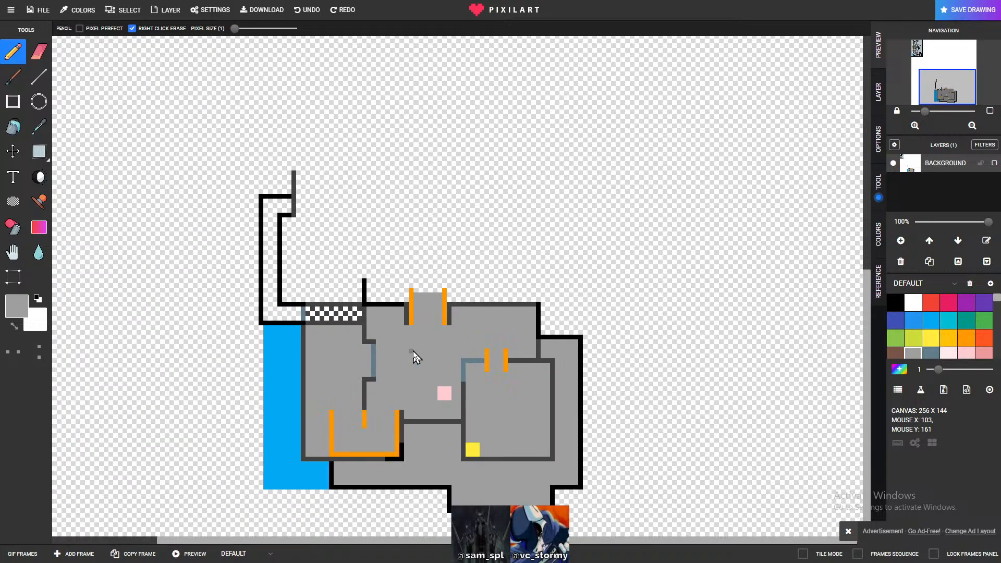
{"action": "scroll", "coordinate": [414, 351], "scroll_direction": "up", "scroll_amount": 2}
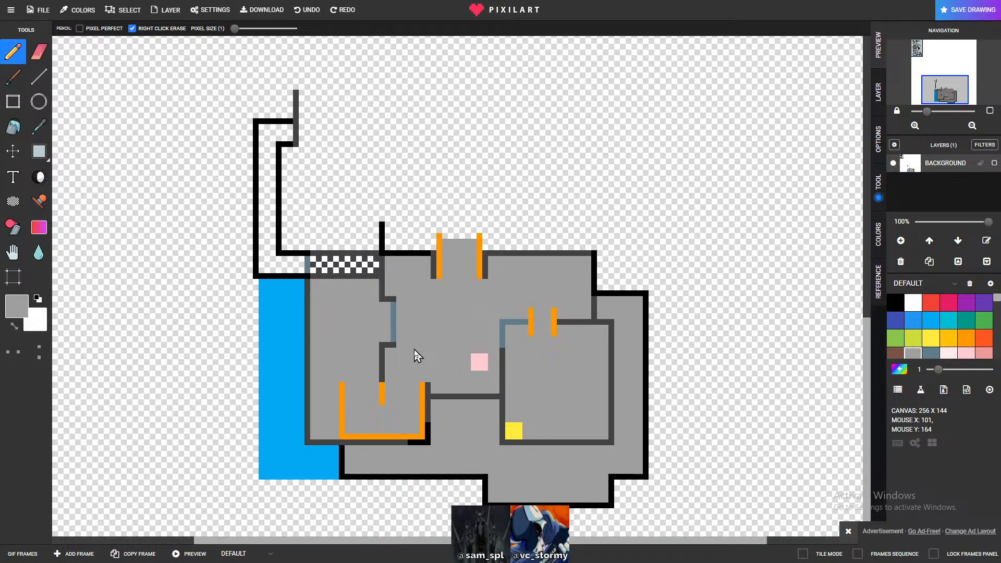
{"action": "left_click", "coordinate": [966, 338]}
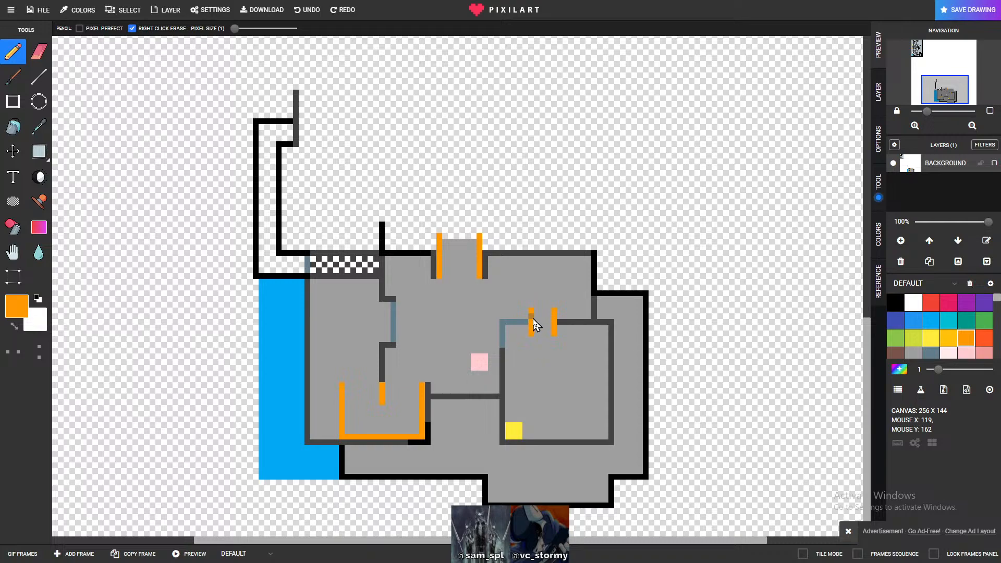
{"action": "mouse_move", "coordinate": [532, 311]}
{"action": "left_mouse_down"}
{"action": "mouse_move", "coordinate": [547, 312]}
{"action": "mouse_move", "coordinate": [538, 331]}
{"action": "left_mouse_up"}
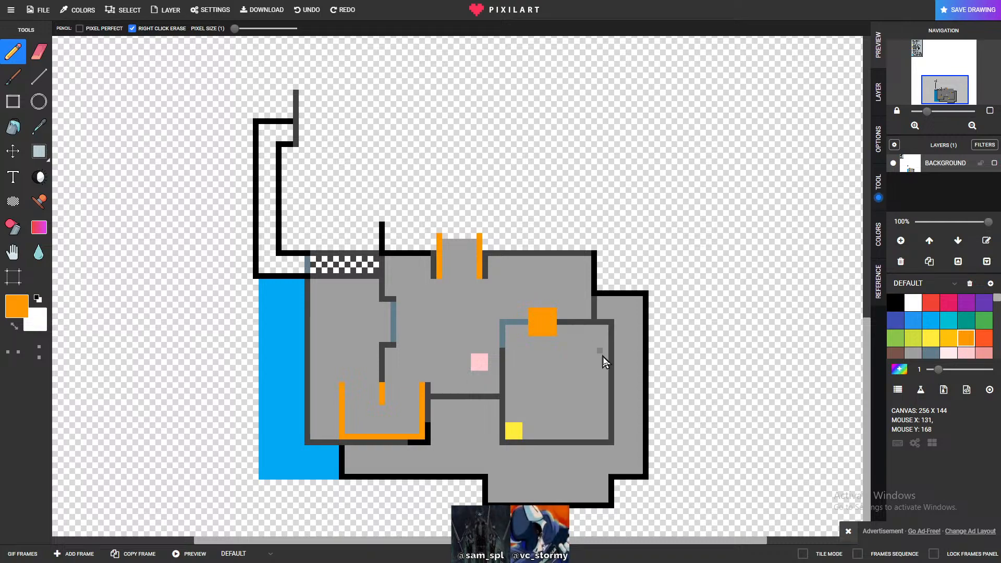
{"action": "mouse_move", "coordinate": [442, 241]}
{"action": "left_mouse_down"}
{"action": "mouse_move", "coordinate": [479, 238]}
{"action": "mouse_move", "coordinate": [447, 273]}
{"action": "mouse_move", "coordinate": [467, 273]}
{"action": "mouse_move", "coordinate": [456, 261]}
{"action": "left_mouse_up"}
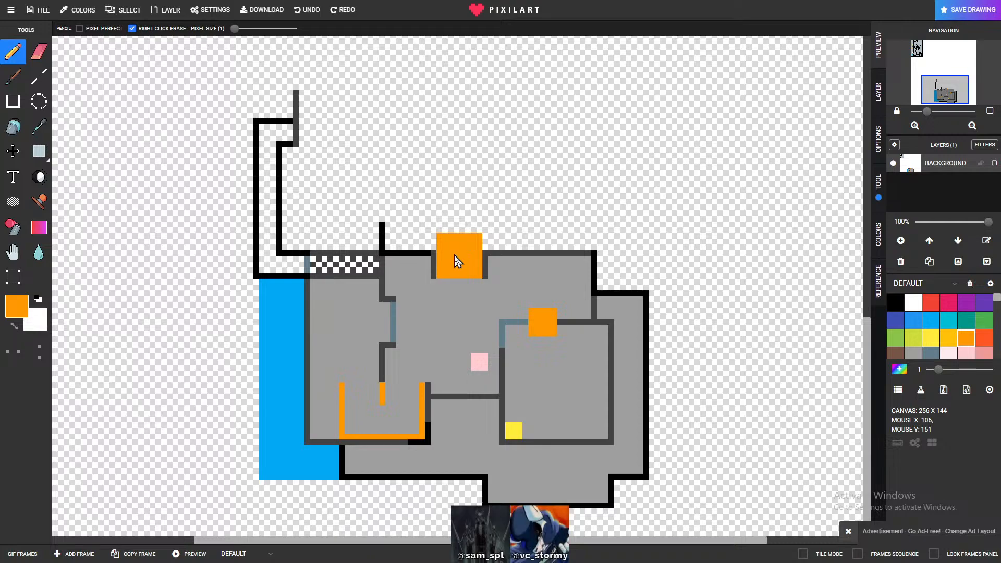
{"action": "mouse_move", "coordinate": [342, 386]}
{"action": "left_mouse_down"}
{"action": "mouse_move", "coordinate": [398, 387]}
{"action": "mouse_move", "coordinate": [415, 438]}
{"action": "mouse_move", "coordinate": [364, 398]}
{"action": "mouse_move", "coordinate": [357, 428]}
{"action": "left_mouse_up"}
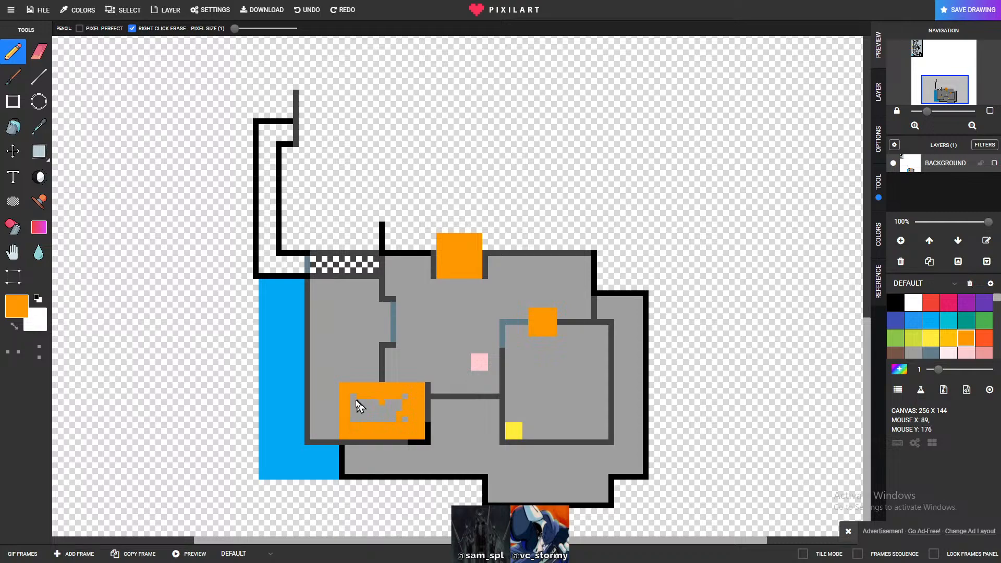
{"action": "mouse_move", "coordinate": [356, 400]}
{"action": "left_mouse_down"}
{"action": "mouse_move", "coordinate": [399, 412]}
{"action": "mouse_move", "coordinate": [375, 424]}
{"action": "mouse_move", "coordinate": [392, 416]}
{"action": "left_mouse_up"}
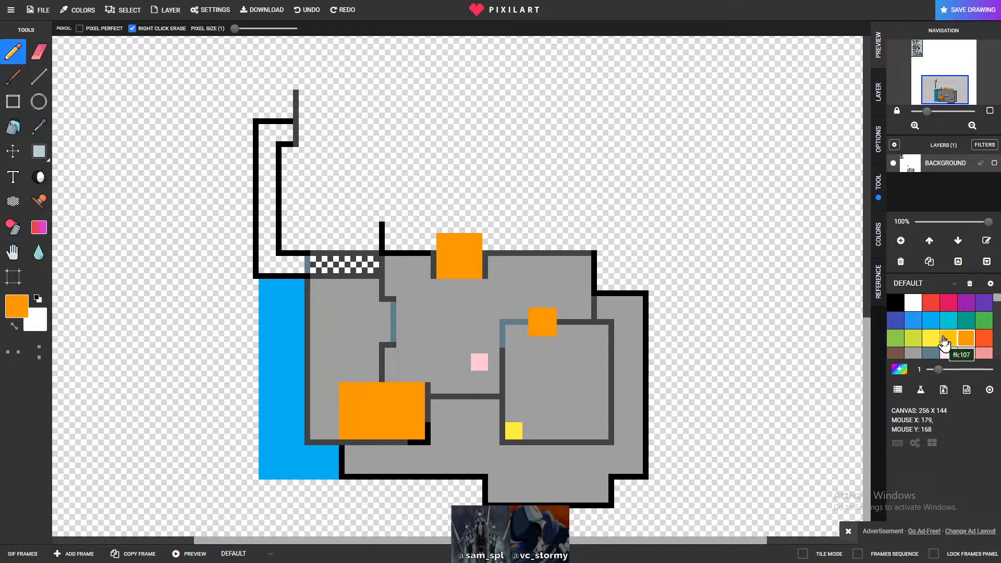
- Draw a black plus-shaped mark in the centre of the small orange ramp above the inner room
{"action": "left_click", "coordinate": [895, 303]}
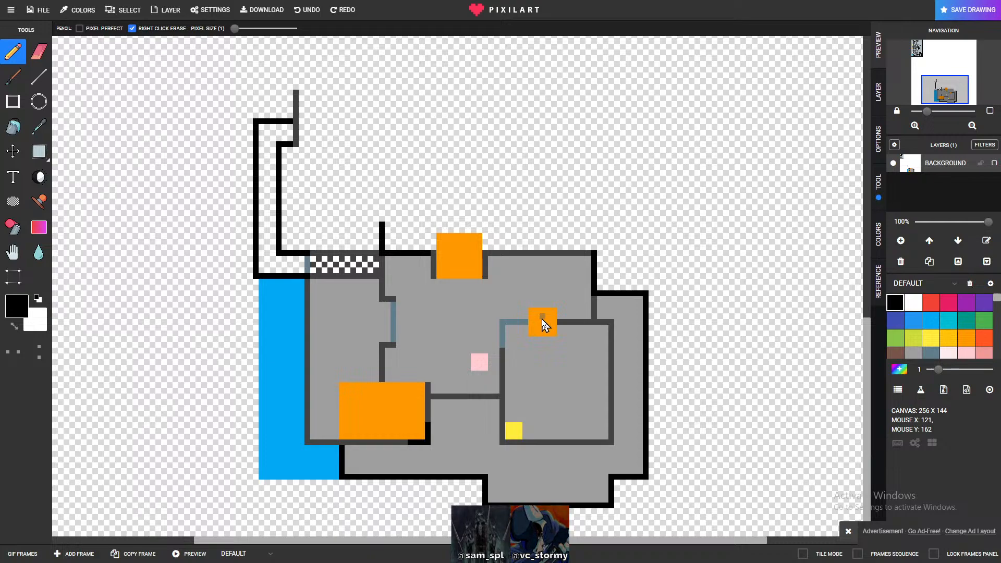
{"action": "left_click_drag", "start_coordinate": [543, 319], "coordinate": [549, 326]}
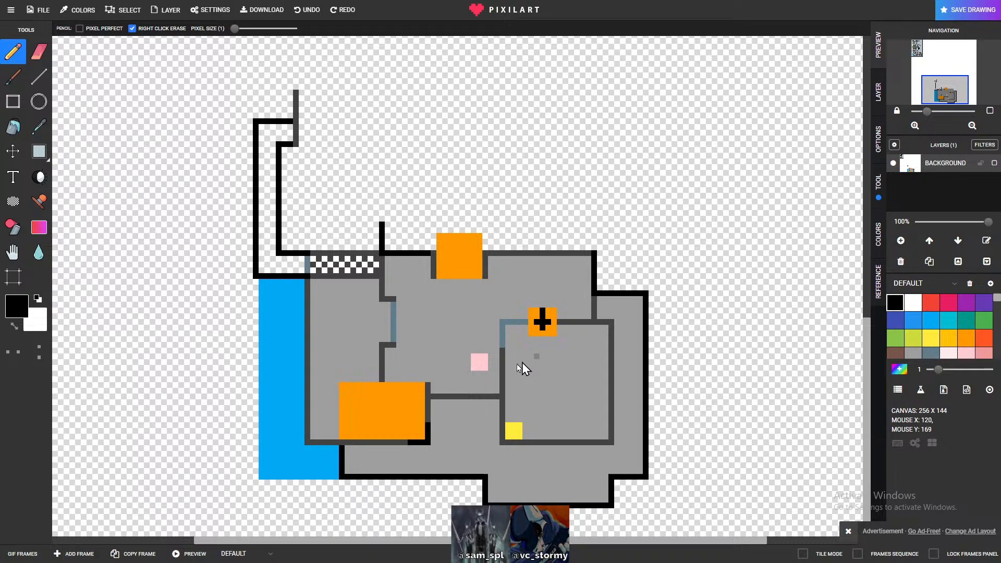
- Draw a black U-shaped path ending in a plus-shaped arrowhead inside the orange lower-left ramp, undoing the first misdrawn stroke
{"action": "mouse_move", "coordinate": [358, 389]}
{"action": "left_mouse_down"}
{"action": "mouse_move", "coordinate": [359, 426]}
{"action": "mouse_move", "coordinate": [396, 420]}
{"action": "left_mouse_up"}
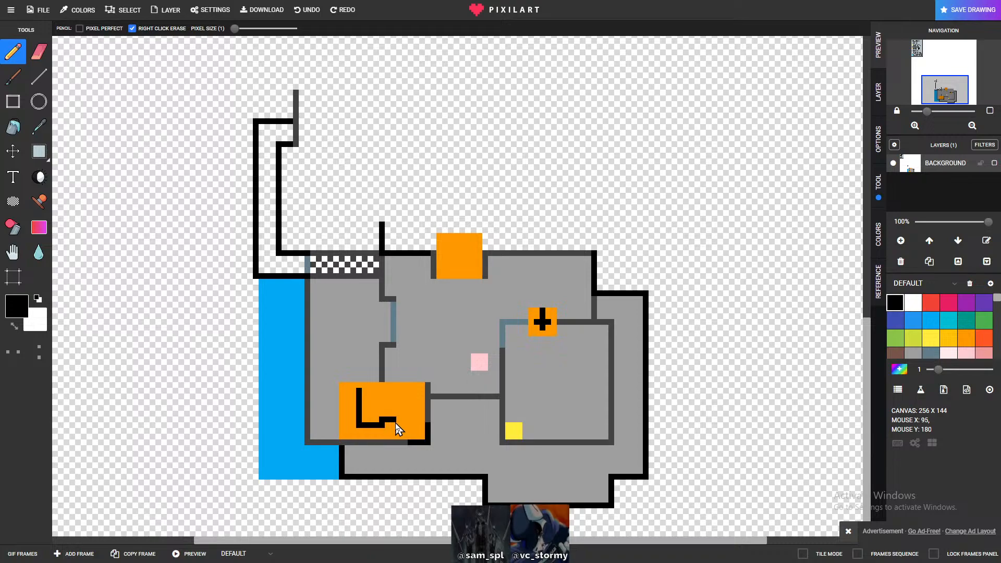
{"action": "key", "text": "ctrl+z"}
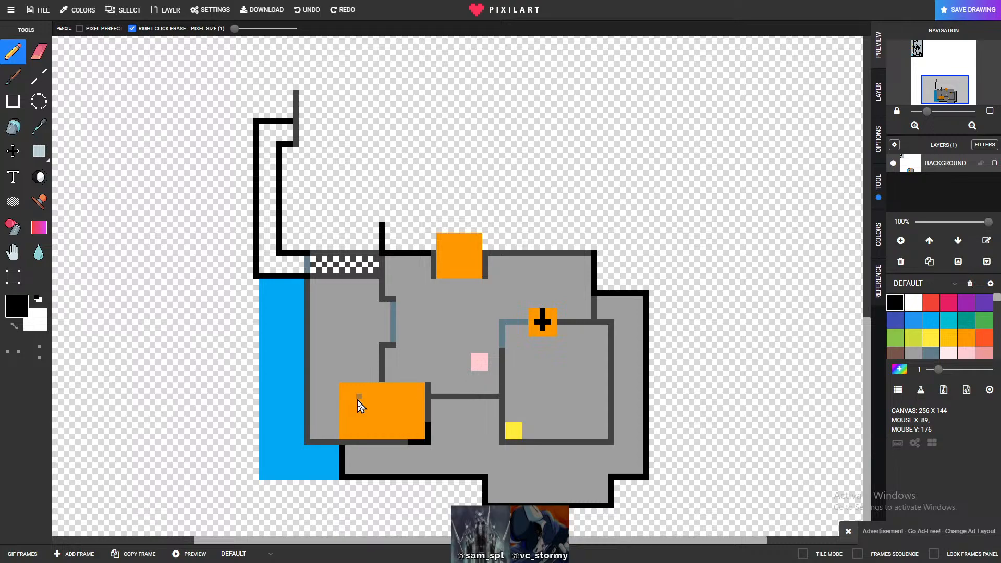
{"action": "mouse_move", "coordinate": [359, 401]}
{"action": "left_mouse_down"}
{"action": "mouse_move", "coordinate": [358, 424]}
{"action": "mouse_move", "coordinate": [401, 425]}
{"action": "mouse_move", "coordinate": [412, 396]}
{"action": "left_mouse_up"}
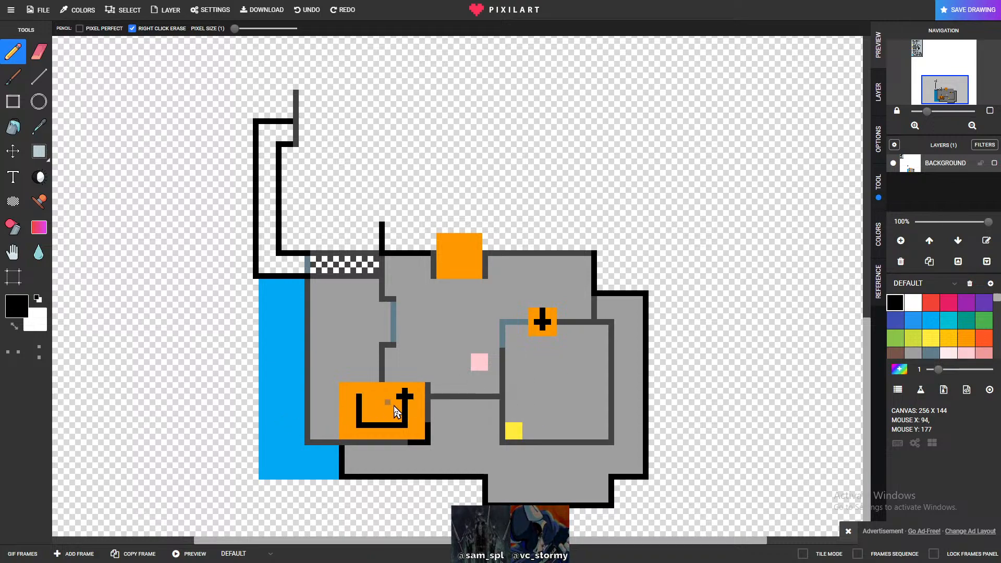
- Extend the dark grey wall above the lower-left ramp down between the two arms of the black U-shaped mark
{"action": "scroll", "coordinate": [943, 334], "scroll_direction": "down", "scroll_amount": 5}
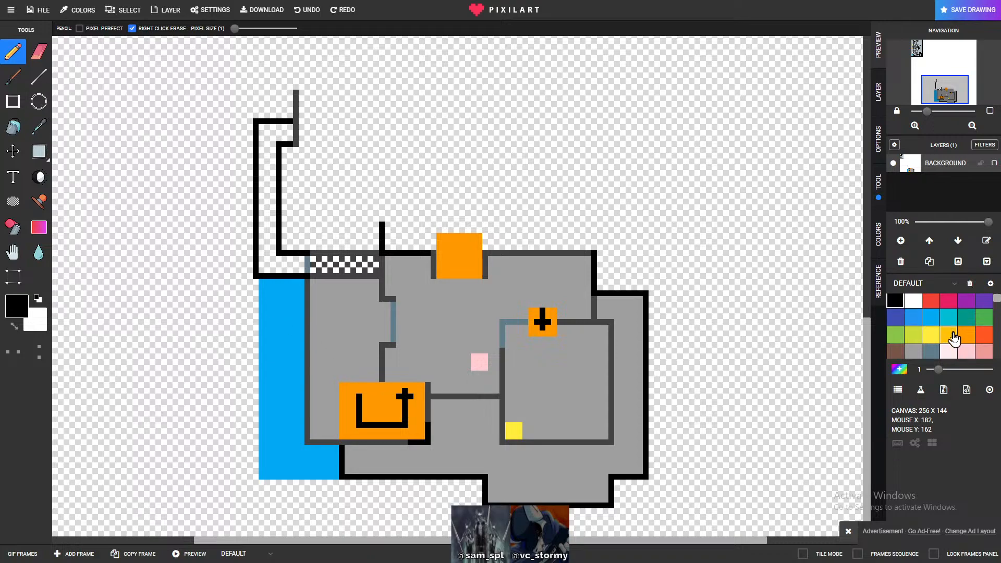
{"action": "scroll", "coordinate": [969, 344], "scroll_direction": "up", "scroll_amount": 2}
{"action": "scroll", "coordinate": [979, 348], "scroll_direction": "down", "scroll_amount": 4}
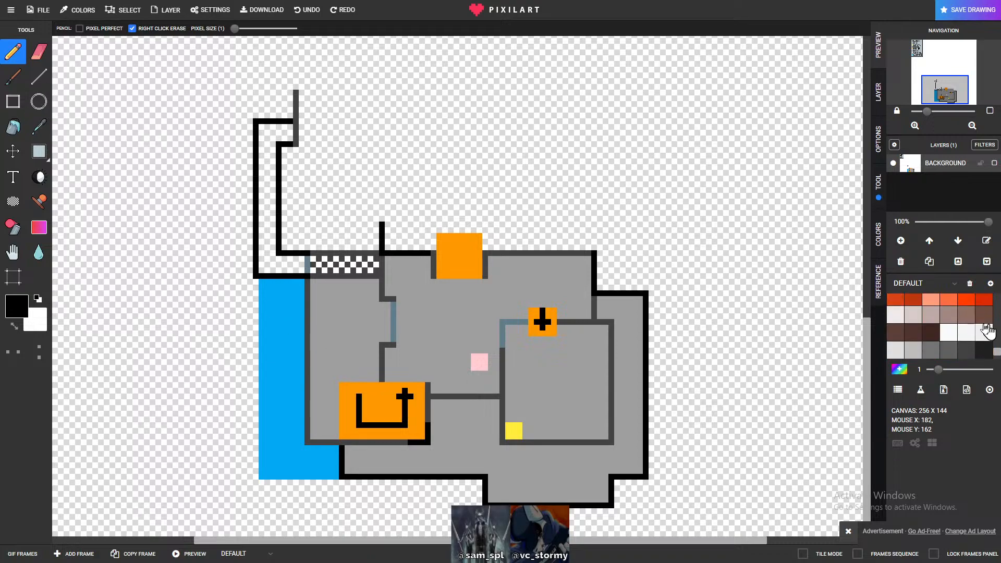
{"action": "left_click", "coordinate": [965, 315]}
{"action": "left_click_drag", "start_coordinate": [380, 383], "coordinate": [379, 403]}
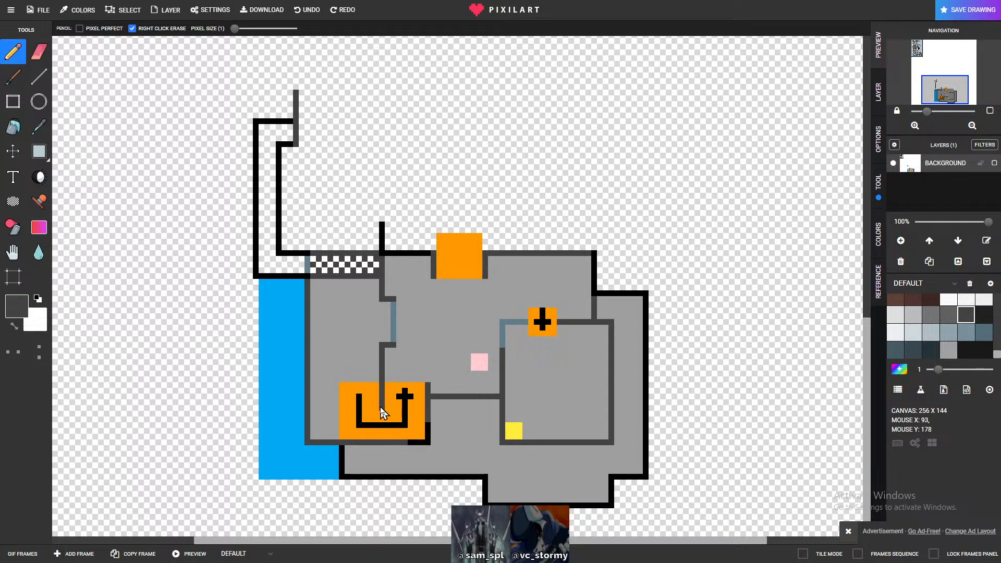
- Draw a black downward-pointing arrow with a plus-shaped head in the centre of the top orange ramp
{"action": "scroll", "coordinate": [948, 333], "scroll_direction": "up", "scroll_amount": 8}
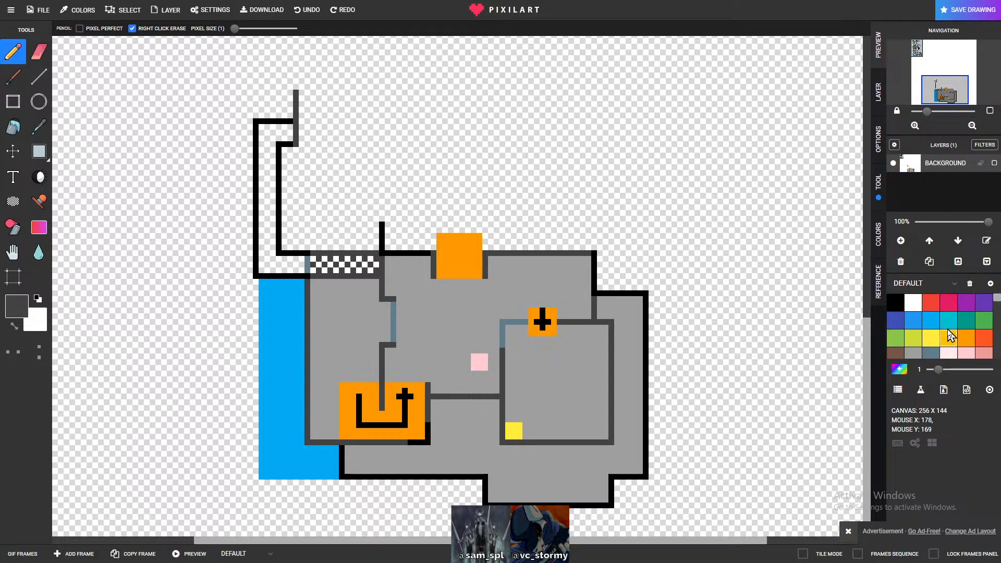
{"action": "left_click", "coordinate": [892, 304]}
{"action": "mouse_move", "coordinate": [462, 240]}
{"action": "left_mouse_down"}
{"action": "mouse_move", "coordinate": [462, 271]}
{"action": "mouse_move", "coordinate": [470, 264]}
{"action": "left_mouse_up"}
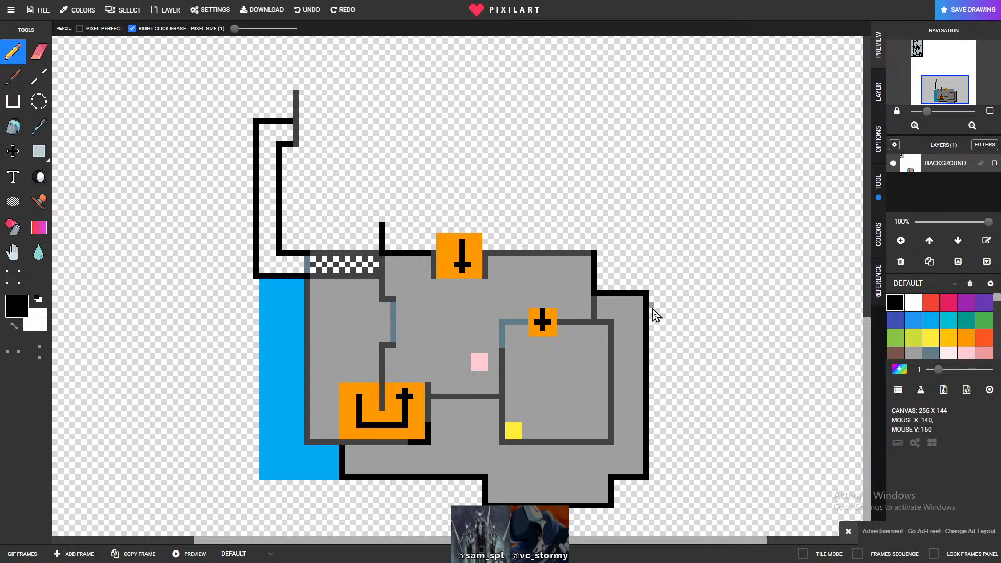
{"action": "scroll", "coordinate": [627, 312], "scroll_direction": "down", "scroll_amount": 1}
{"action": "scroll", "coordinate": [627, 410], "scroll_direction": "up", "scroll_amount": 1}
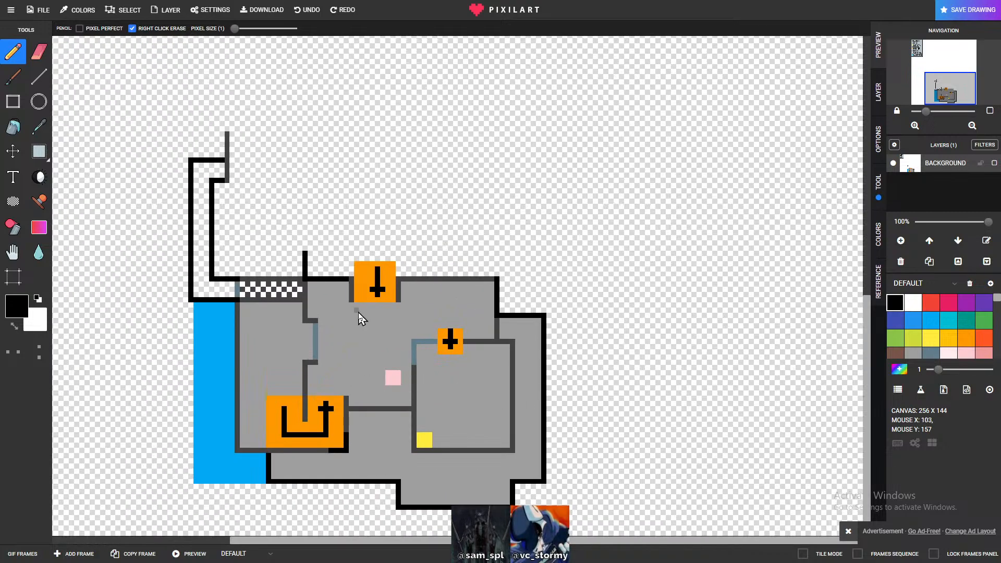
{"action": "scroll", "coordinate": [359, 316], "scroll_direction": "down", "scroll_amount": 1}
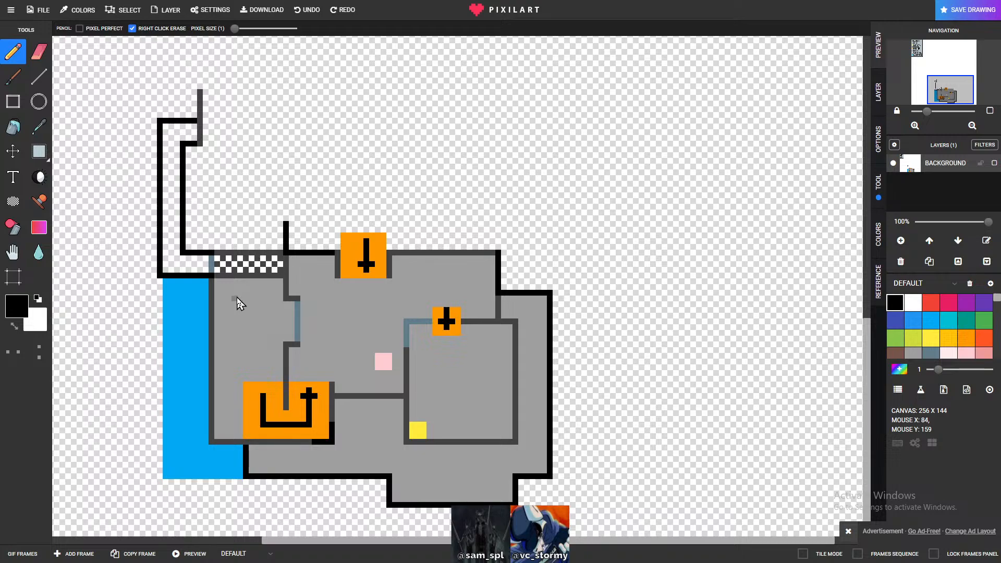
{"action": "scroll", "coordinate": [368, 335], "scroll_direction": "left", "scroll_amount": 3}
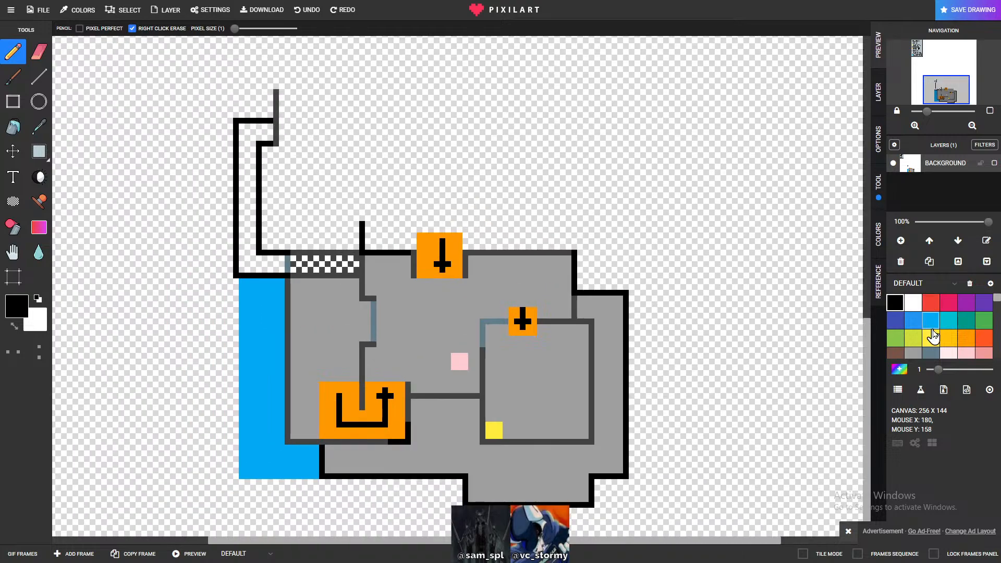
{"action": "scroll", "coordinate": [943, 349], "scroll_direction": "down", "scroll_amount": 5}
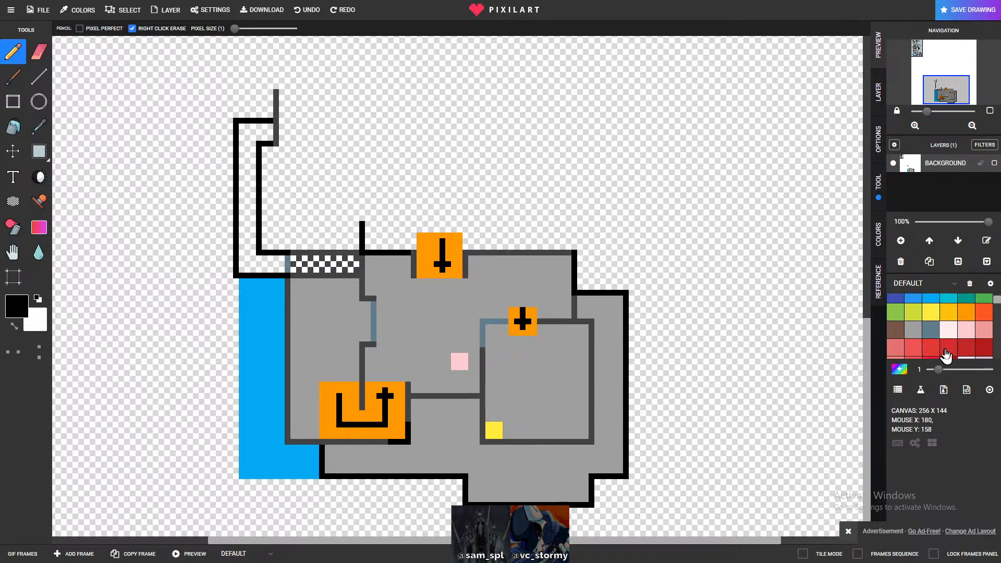
{"action": "scroll", "coordinate": [945, 354], "scroll_direction": "down", "scroll_amount": 2}
{"action": "scroll", "coordinate": [945, 355], "scroll_direction": "up", "scroll_amount": 8}
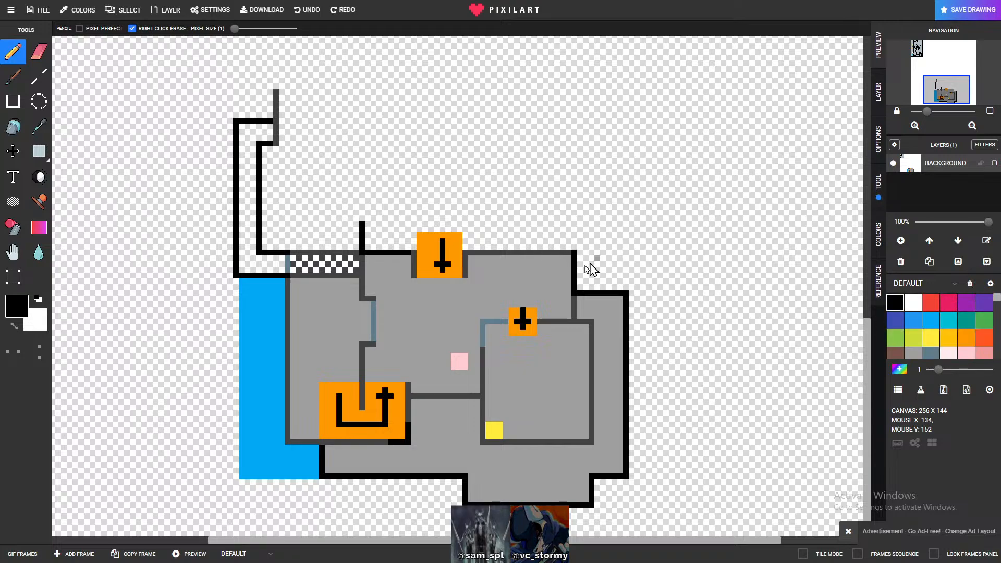
{"action": "scroll", "coordinate": [574, 260], "scroll_direction": "down", "scroll_amount": 1}
{"action": "scroll", "coordinate": [584, 271], "scroll_direction": "up", "scroll_amount": 1}
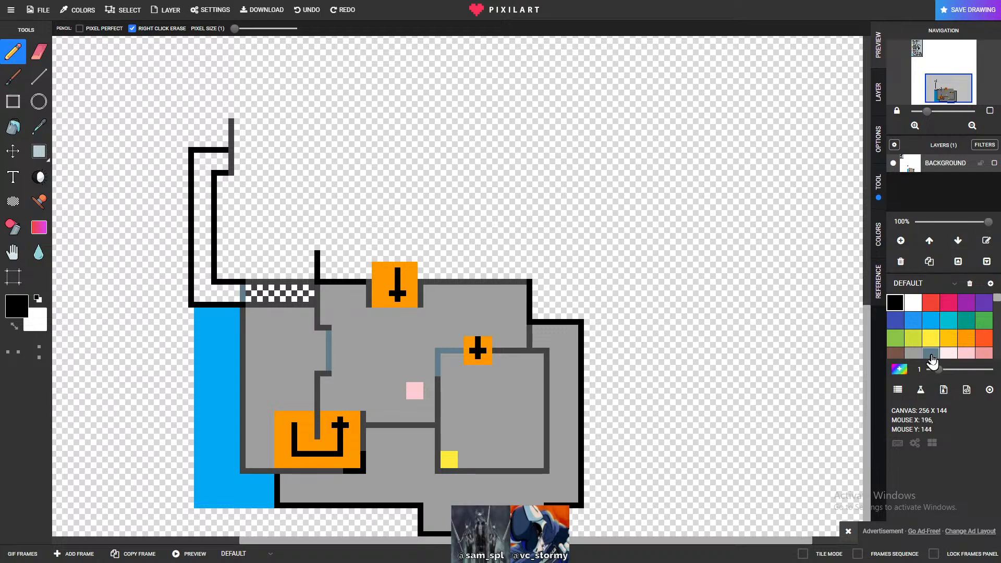
- Draw a dark grey stepped wall from the corridor's lower-left corner down and across the blue water to the left room wall
{"action": "scroll", "coordinate": [938, 329], "scroll_direction": "down", "scroll_amount": 3}
{"action": "scroll", "coordinate": [938, 329], "scroll_direction": "down", "scroll_amount": 3}
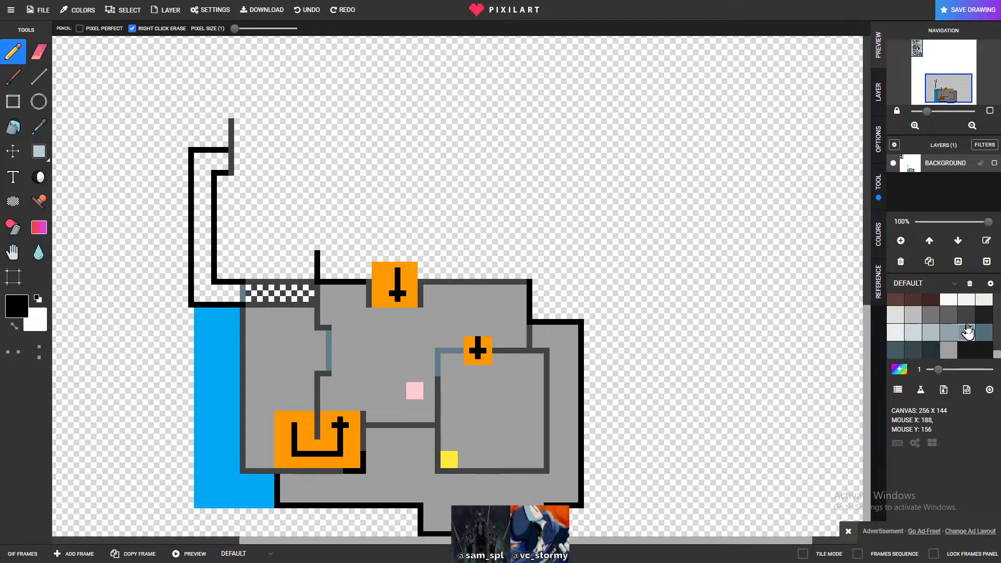
{"action": "left_click", "coordinate": [965, 316]}
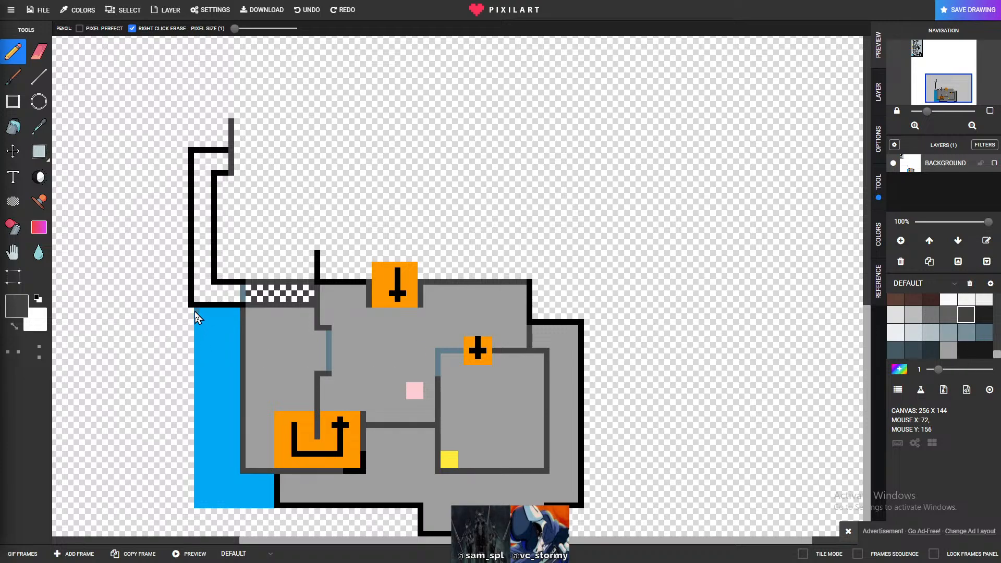
{"action": "mouse_move", "coordinate": [192, 311]}
{"action": "left_mouse_down"}
{"action": "mouse_move", "coordinate": [190, 357]}
{"action": "mouse_move", "coordinate": [226, 360]}
{"action": "mouse_move", "coordinate": [239, 386]}
{"action": "left_mouse_up"}
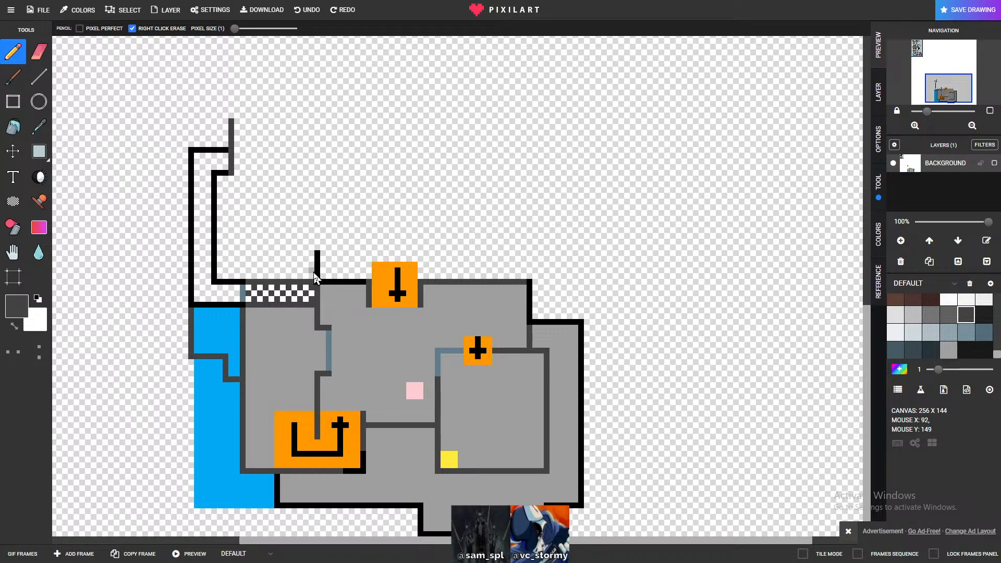
- Try filling the water section enclosed by the stepped wall with dark grey and recolouring it light grey, and undo both fills
{"action": "left_click", "coordinate": [13, 127]}
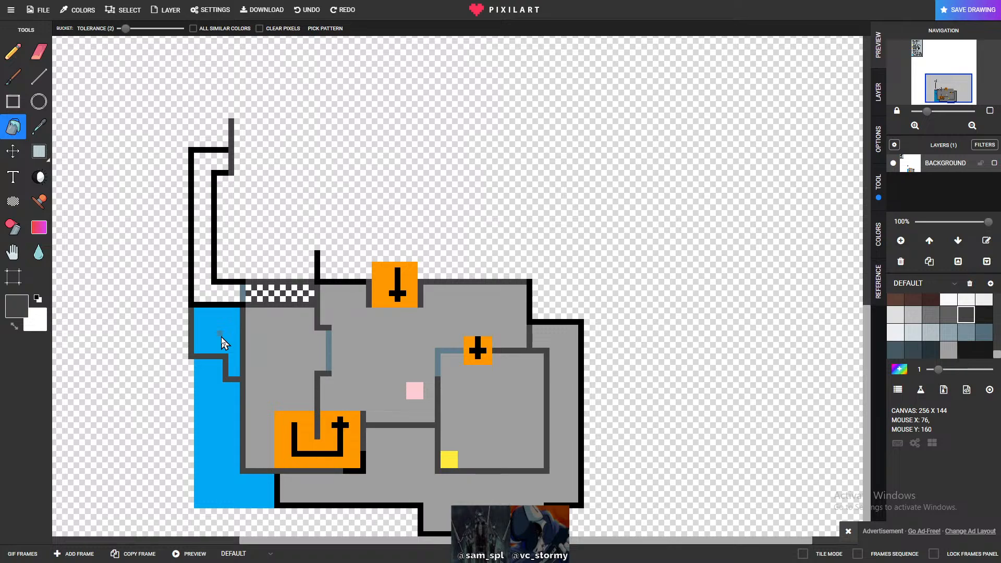
{"action": "left_click", "coordinate": [221, 337]}
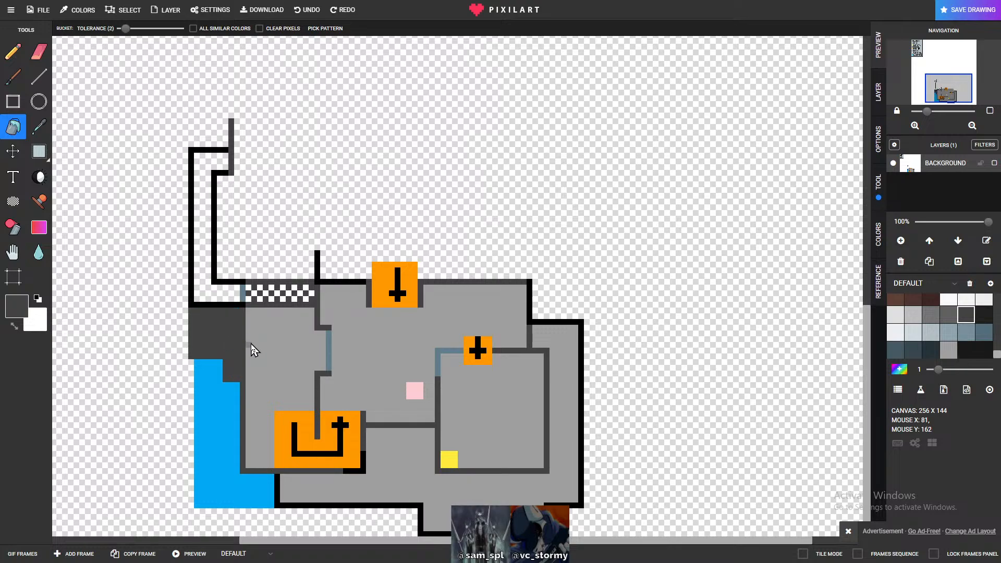
{"action": "scroll", "coordinate": [946, 321], "scroll_direction": "up", "scroll_amount": 5}
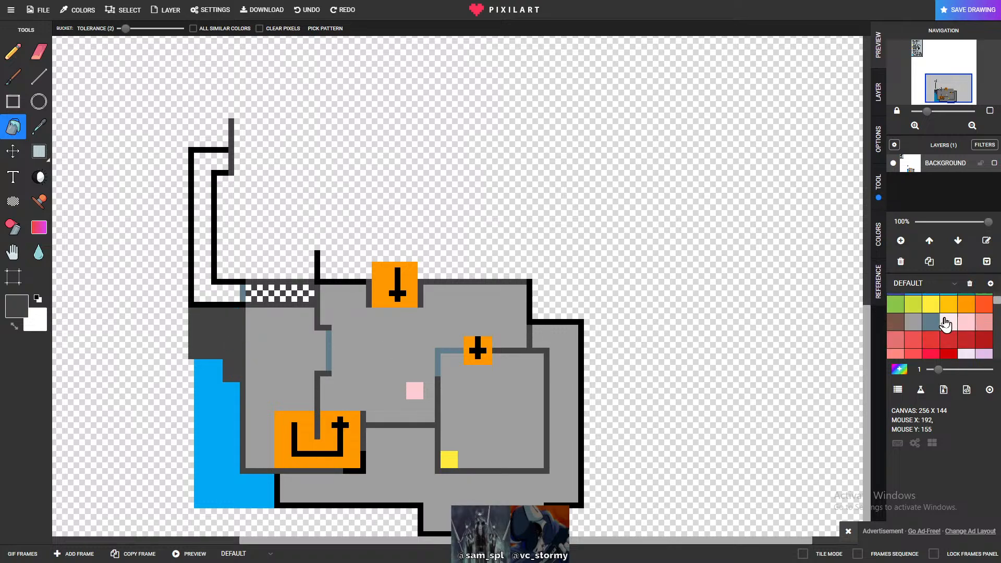
{"action": "scroll", "coordinate": [944, 319], "scroll_direction": "up", "scroll_amount": 1}
{"action": "left_click", "coordinate": [913, 353]}
{"action": "left_click", "coordinate": [205, 335]}
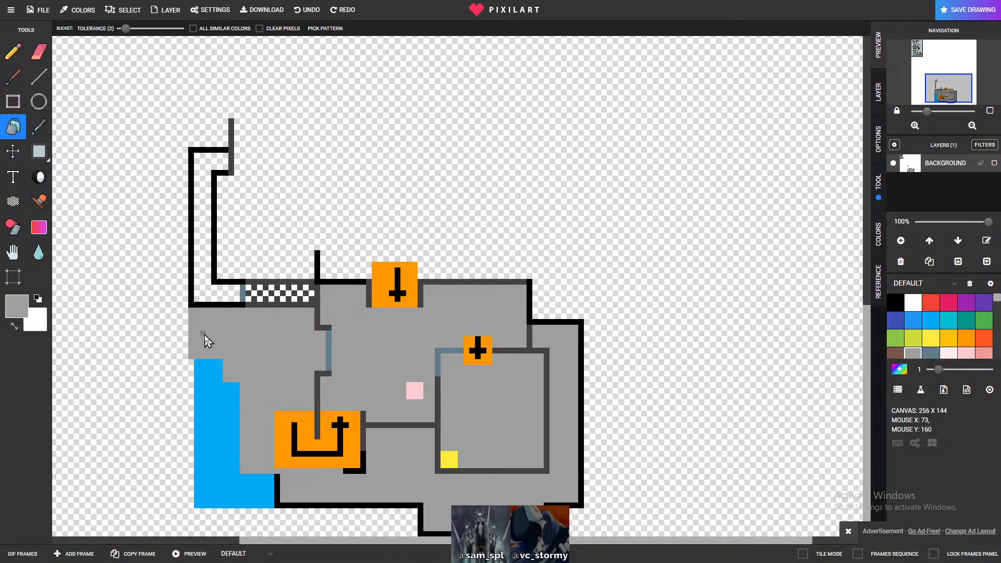
{"action": "key", "text": "ctrl+z"}
{"action": "key", "text": "ctrl+z"}
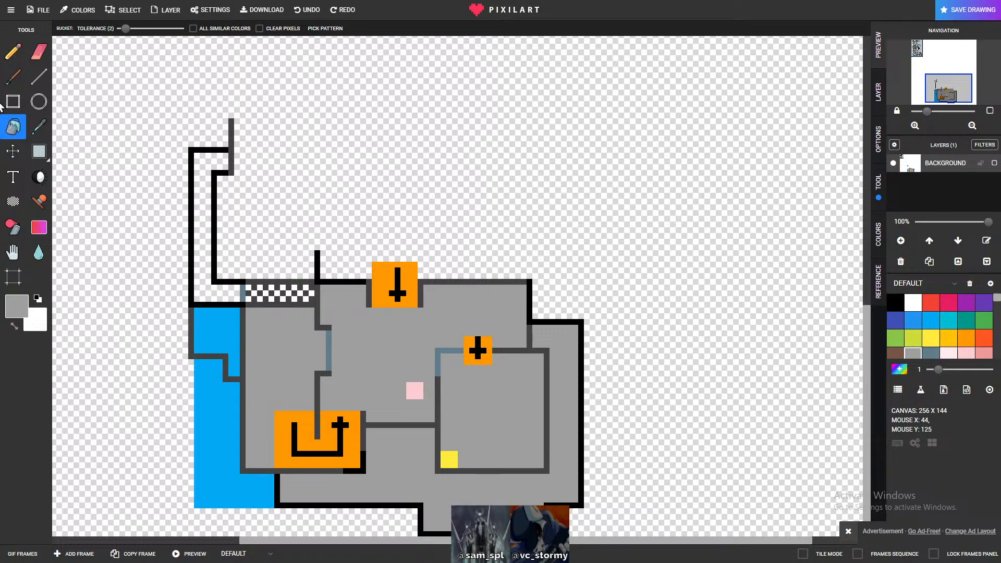
- Erase the black line separating the left corridor from the enclosed water section below it
{"action": "left_click", "coordinate": [11, 53]}
{"action": "left_click", "coordinate": [39, 51]}
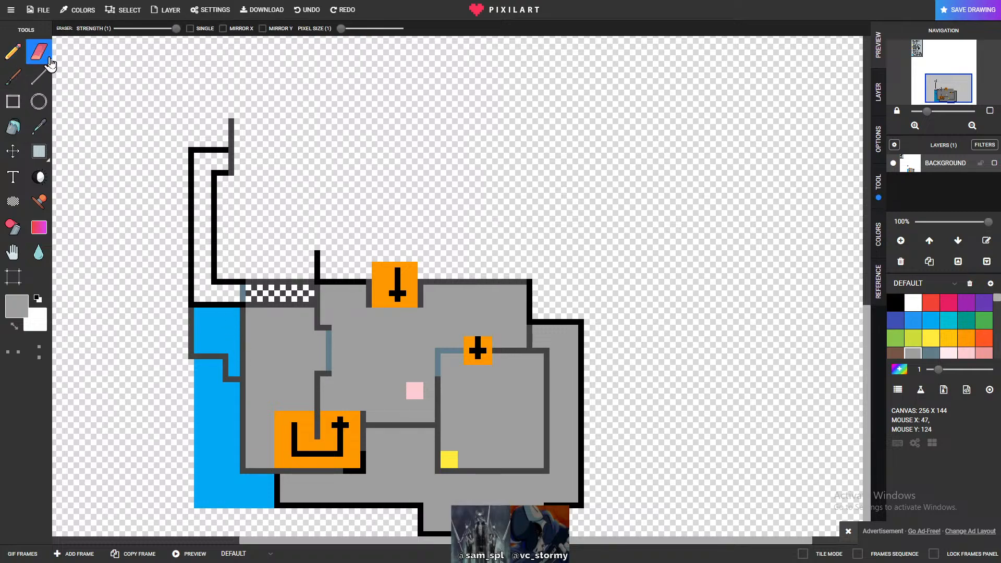
{"action": "left_click_drag", "start_coordinate": [196, 306], "coordinate": [235, 311]}
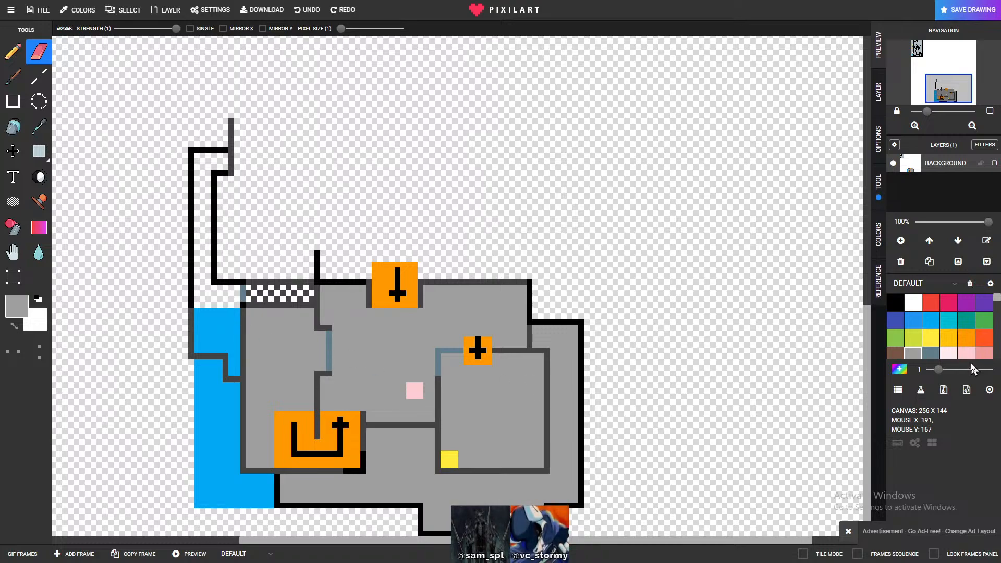
- Bucket-fill the left corridor and the enclosed water section beneath it with blue-grey
{"action": "left_click", "coordinate": [930, 354]}
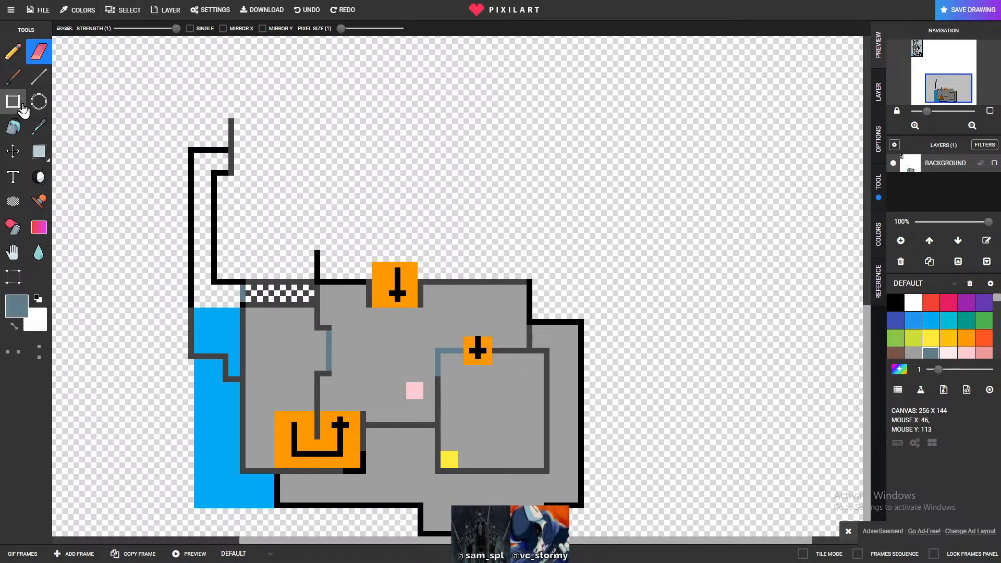
{"action": "left_click", "coordinate": [13, 127]}
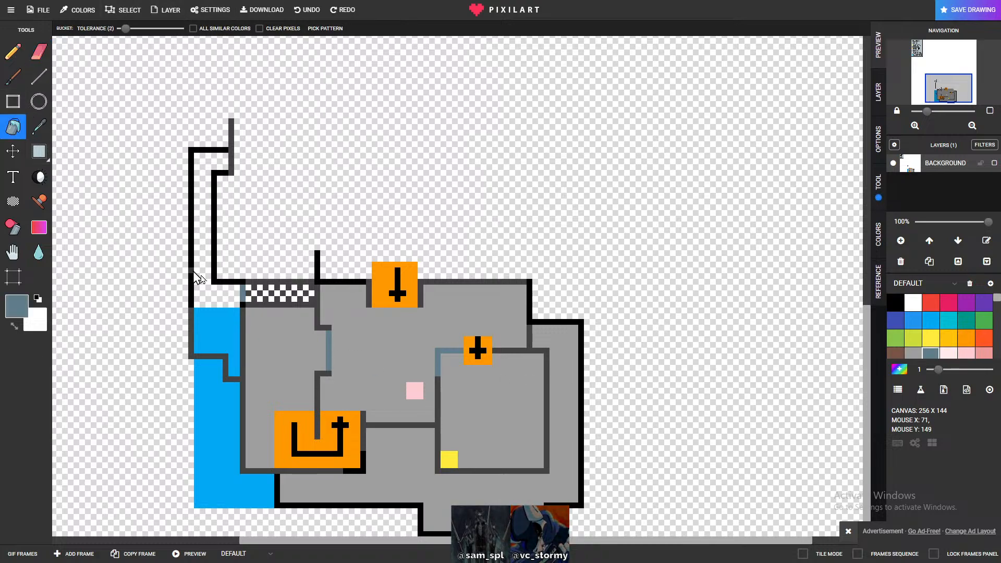
{"action": "left_click", "coordinate": [215, 300]}
{"action": "left_click", "coordinate": [216, 324]}
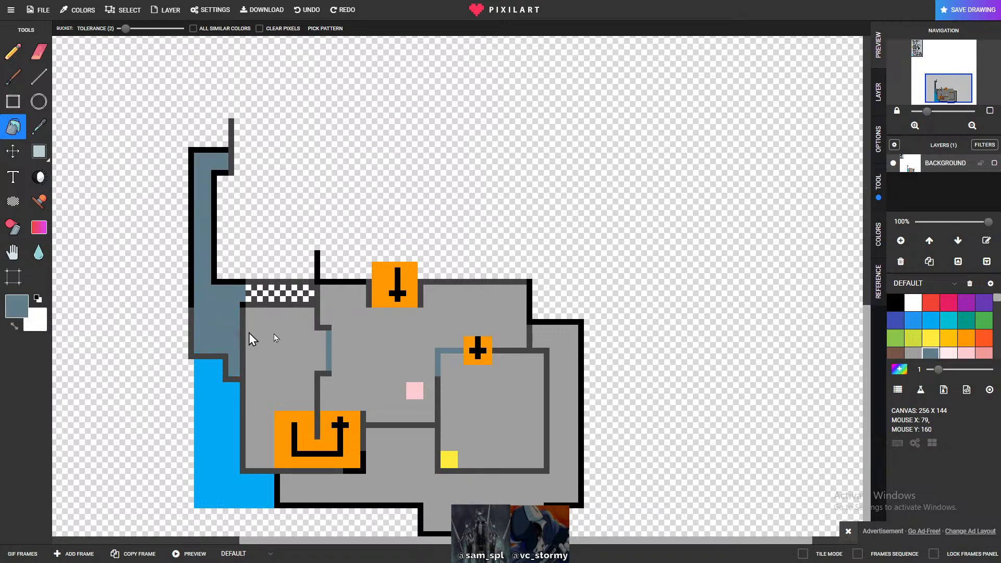
- Refill the joined blue-grey corridor area with the light grey floor colour
{"action": "scroll", "coordinate": [974, 344], "scroll_direction": "down", "scroll_amount": 5}
{"action": "scroll", "coordinate": [974, 344], "scroll_direction": "up", "scroll_amount": 5}
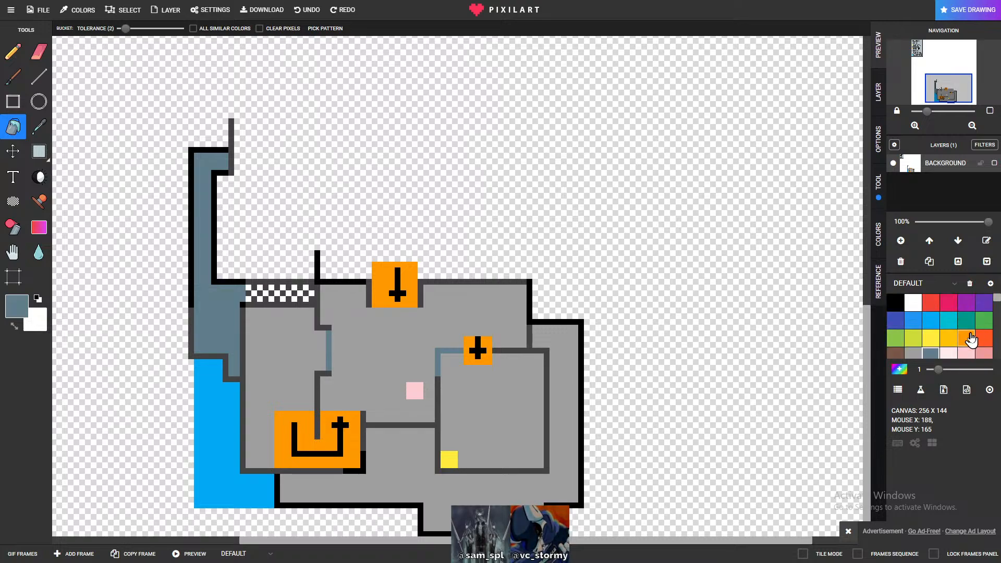
{"action": "left_click", "coordinate": [912, 354]}
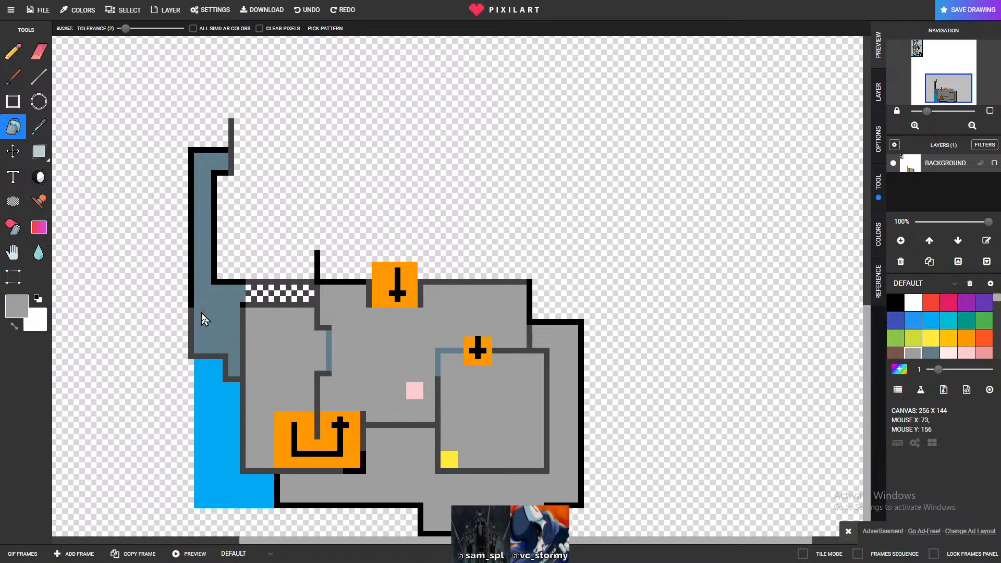
{"action": "left_click", "coordinate": [216, 318]}
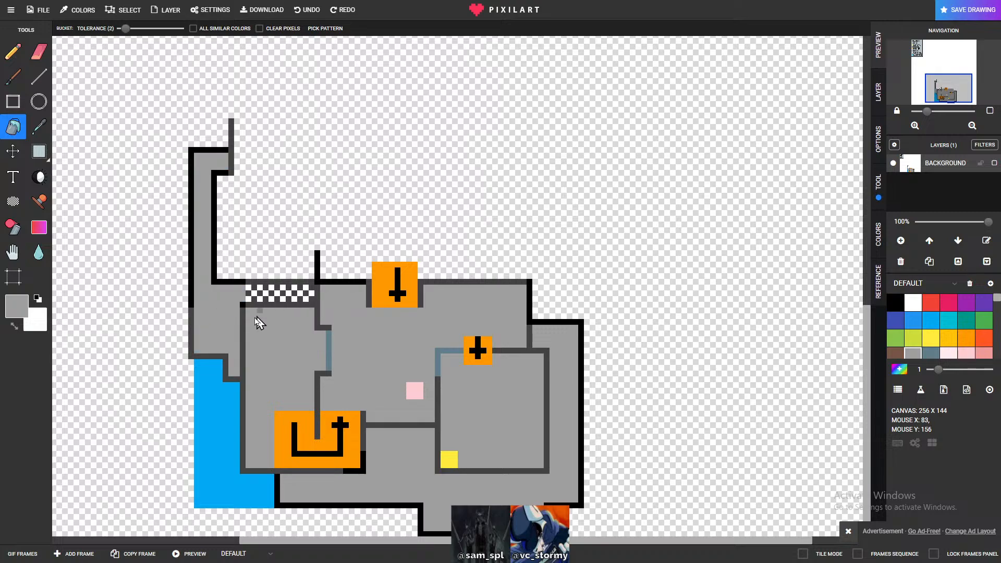
- Recolour the lower part of the corridor's outer left wall and its bottom corner black with the pencil
{"action": "left_click", "coordinate": [895, 303]}
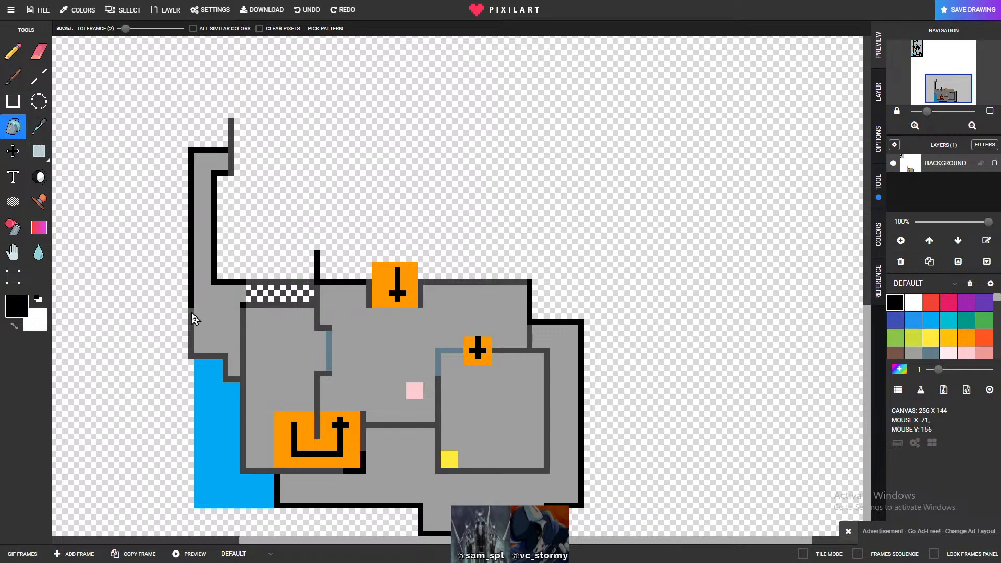
{"action": "left_click", "coordinate": [13, 51]}
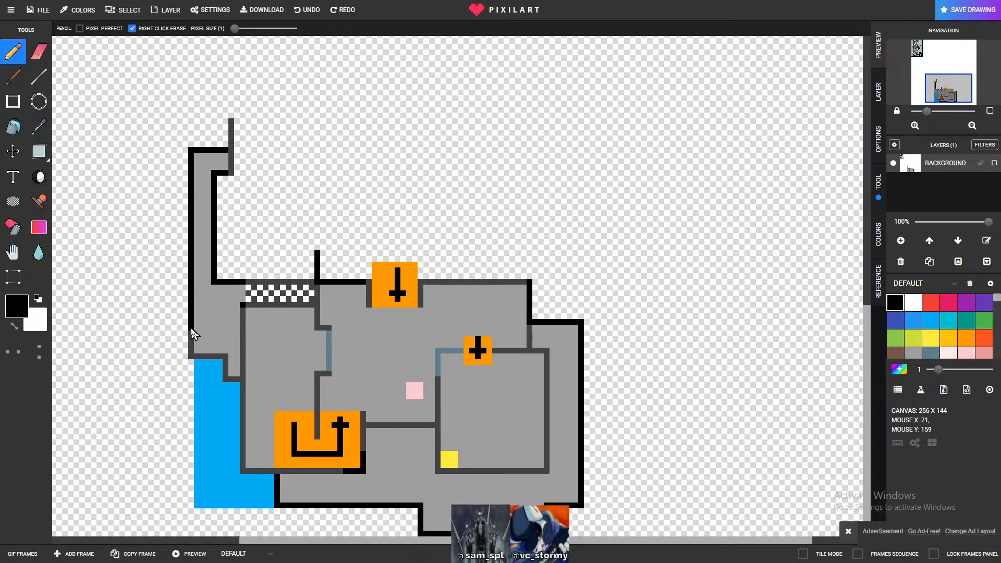
{"action": "left_click_drag", "start_coordinate": [190, 355], "coordinate": [201, 355]}
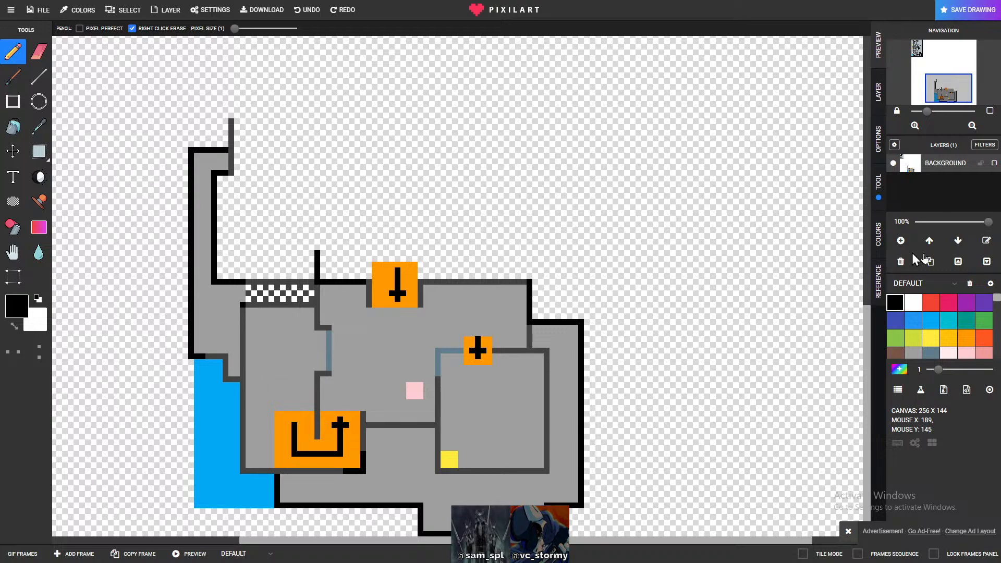
- Recolour the black pixel at the upper-left corner of the left room's wall dark grey with the pencil
{"action": "scroll", "coordinate": [970, 345], "scroll_direction": "down", "scroll_amount": 3}
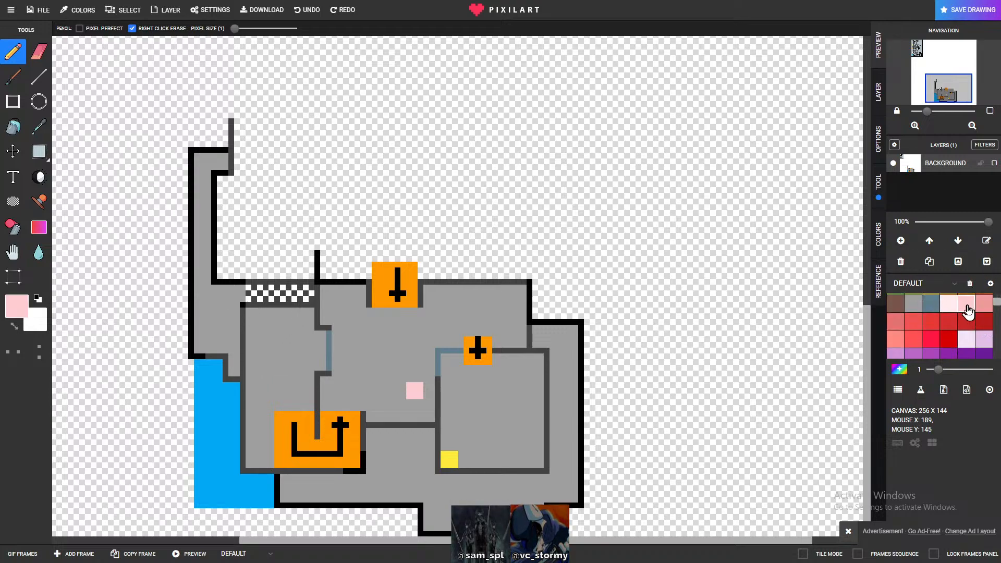
{"action": "left_click", "coordinate": [966, 304]}
{"action": "scroll", "coordinate": [521, 382], "scroll_direction": "up", "scroll_amount": 2}
{"action": "scroll", "coordinate": [198, 409], "scroll_direction": "down", "scroll_amount": 3}
{"action": "scroll", "coordinate": [328, 411], "scroll_direction": "up", "scroll_amount": 2}
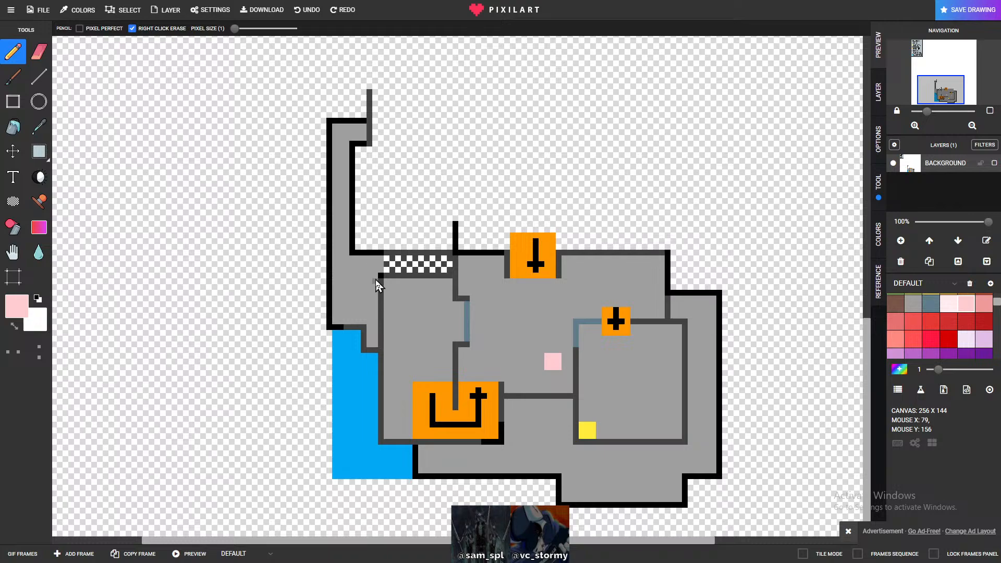
{"action": "scroll", "coordinate": [968, 328], "scroll_direction": "down", "scroll_amount": 5}
{"action": "scroll", "coordinate": [969, 329], "scroll_direction": "down", "scroll_amount": 2}
{"action": "left_click", "coordinate": [965, 315]}
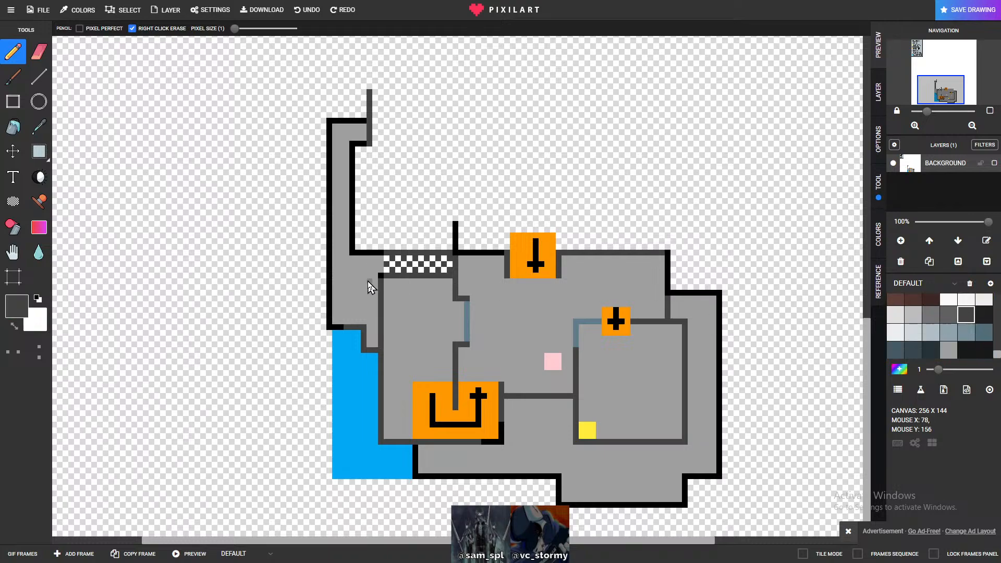
{"action": "scroll", "coordinate": [956, 331], "scroll_direction": "up", "scroll_amount": 7}
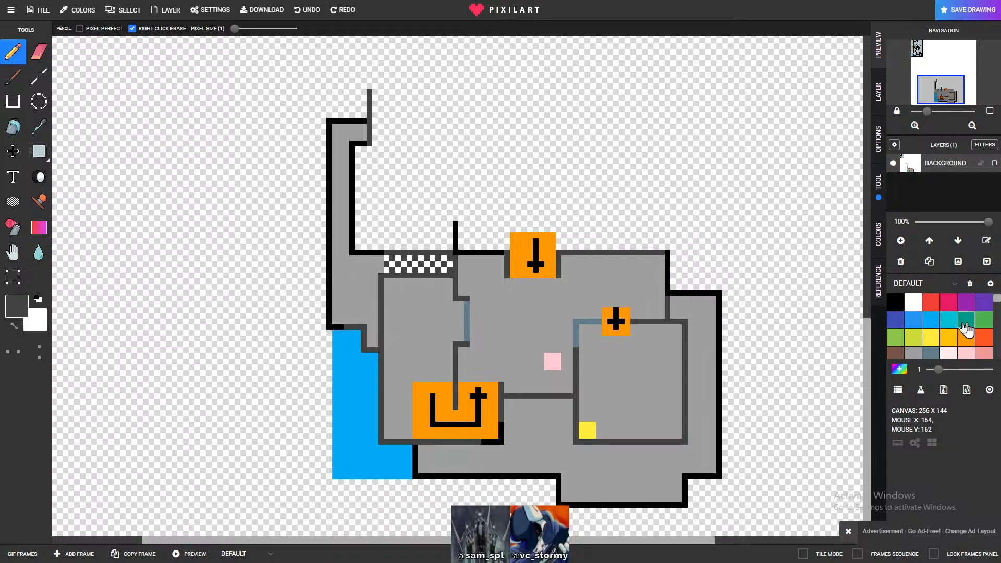
- Draw a light pink block in the left corridor against the left room's wall, and trim its top back to light grey floor
{"action": "left_click", "coordinate": [966, 353]}
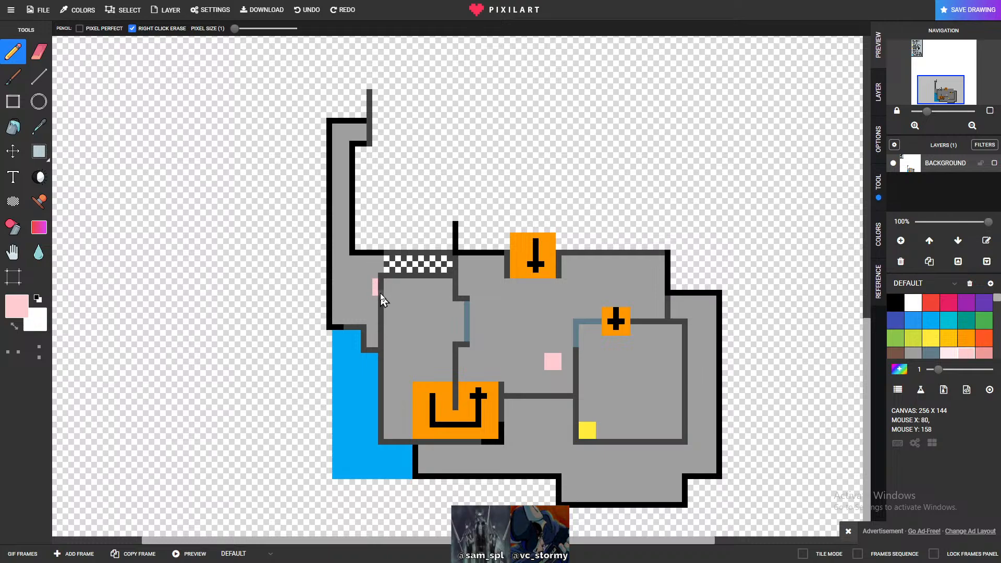
{"action": "left_click", "coordinate": [371, 286]}
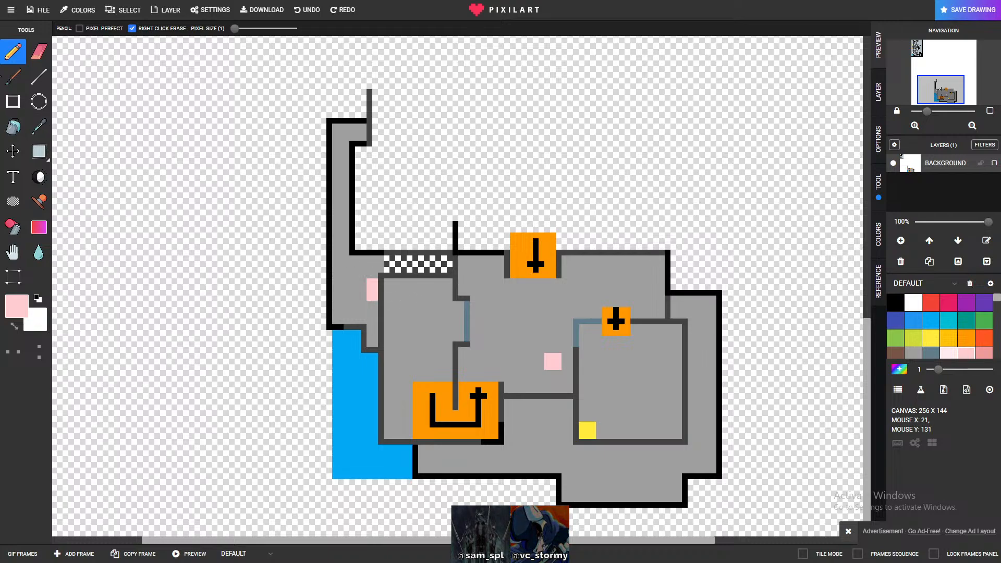
{"action": "left_click", "coordinate": [39, 51]}
{"action": "left_click_drag", "start_coordinate": [370, 283], "coordinate": [374, 282]}
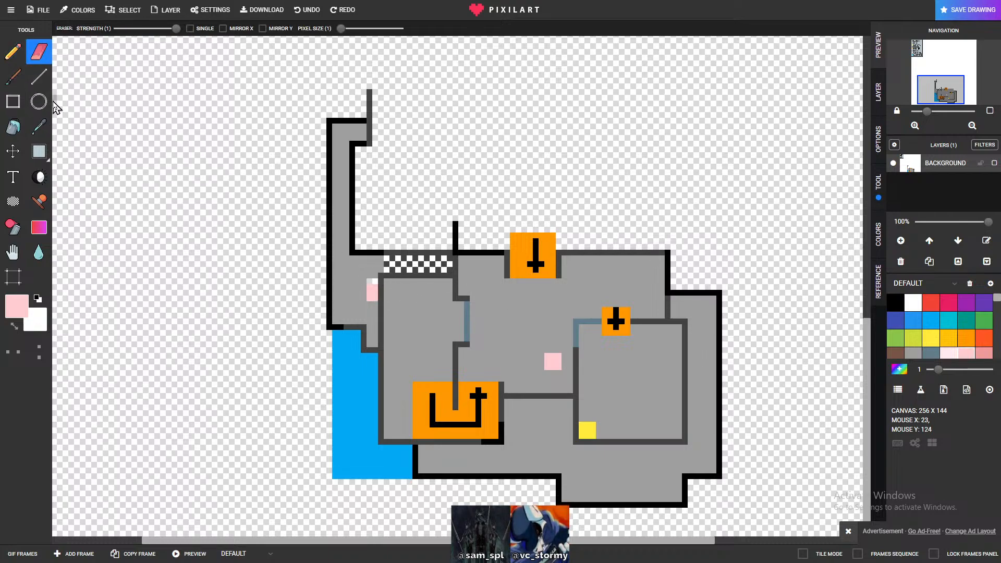
{"action": "left_click", "coordinate": [15, 52]}
{"action": "left_click", "coordinate": [918, 355]}
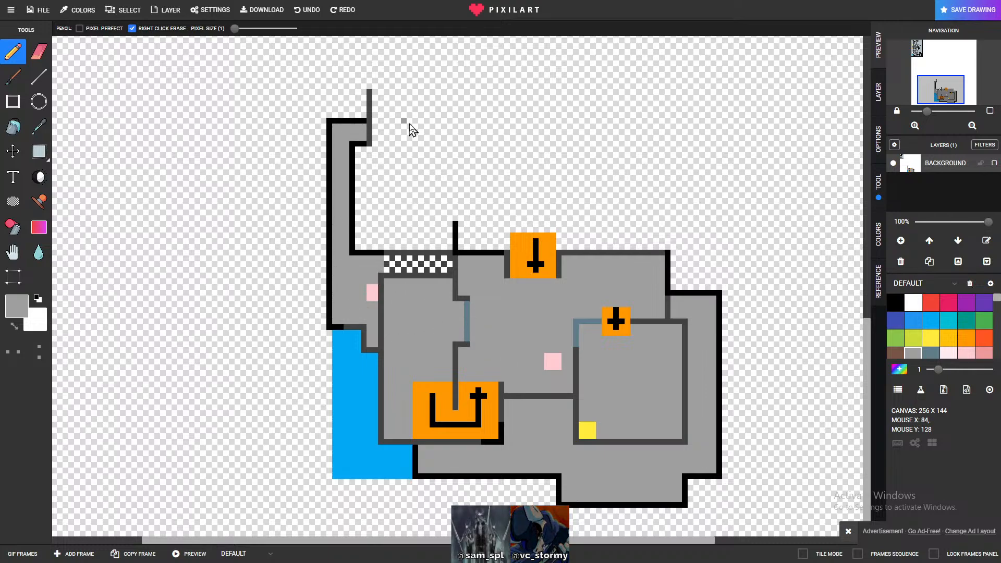
- Extend the bottom corridor's black outer wall left through the water and up to the left room's lower-left corner
{"action": "scroll", "coordinate": [500, 194], "scroll_direction": "down", "scroll_amount": 1}
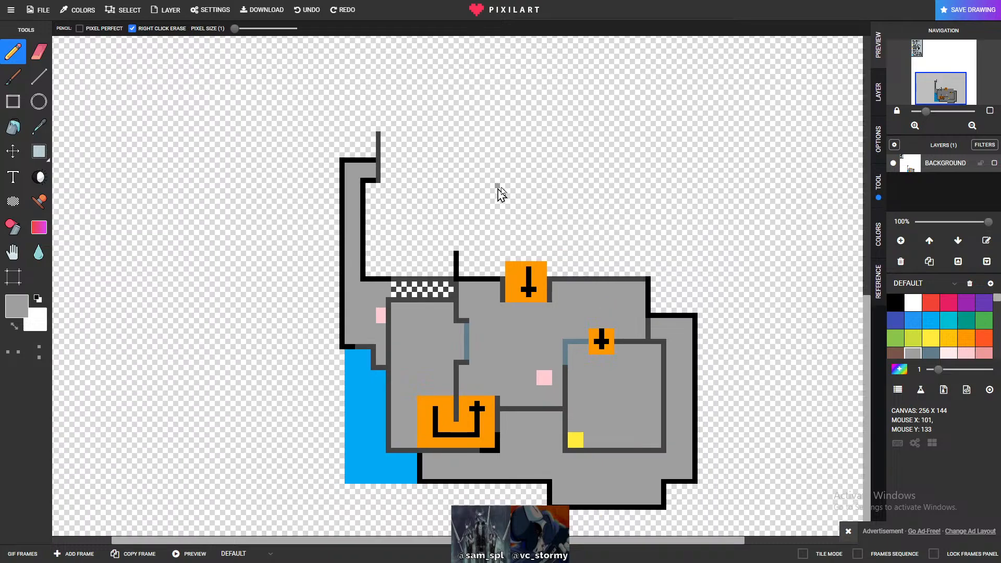
{"action": "scroll", "coordinate": [500, 194], "scroll_direction": "down", "scroll_amount": 1}
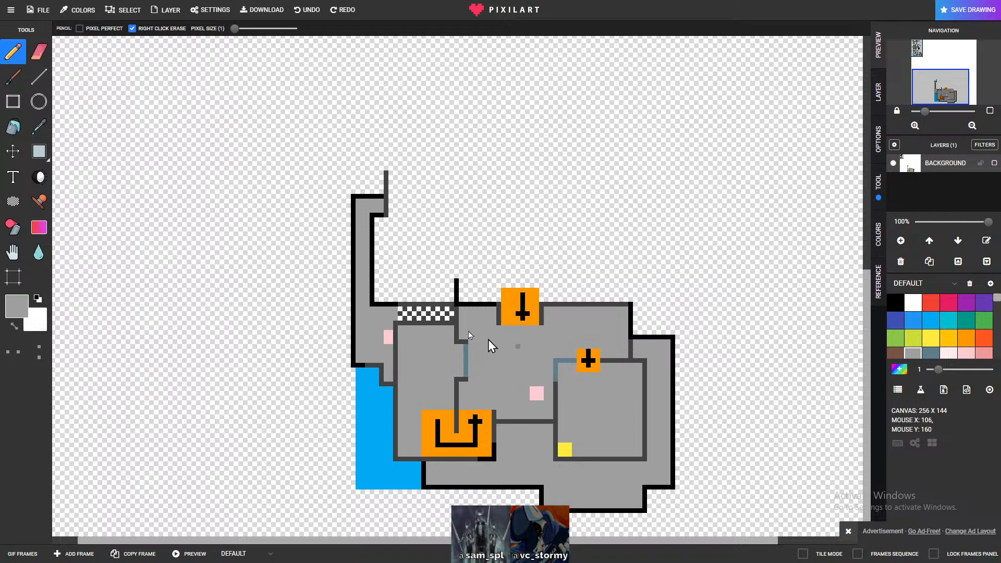
{"action": "left_click", "coordinate": [945, 322]}
{"action": "left_click", "coordinate": [931, 320]}
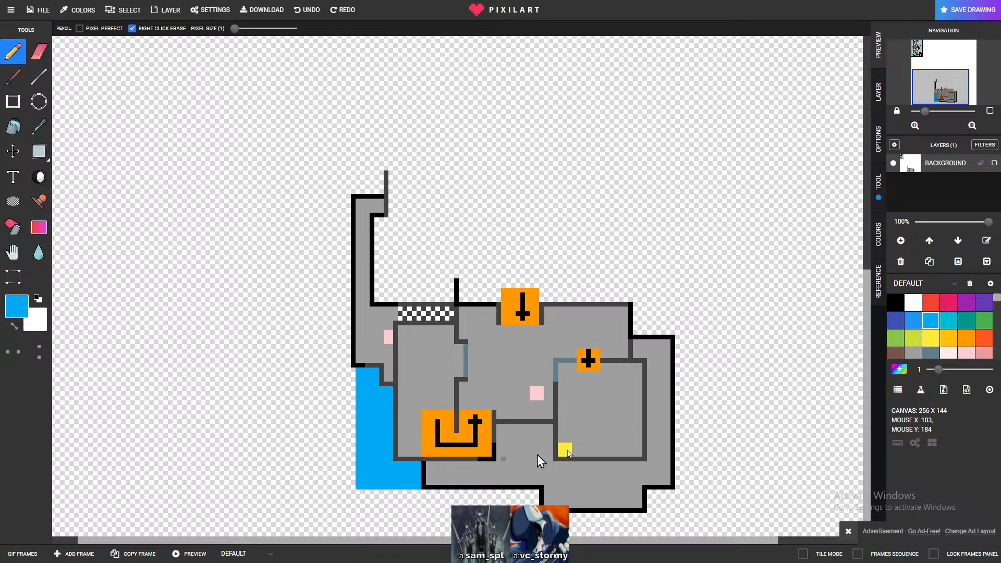
{"action": "scroll", "coordinate": [418, 492], "scroll_direction": "up", "scroll_amount": 8}
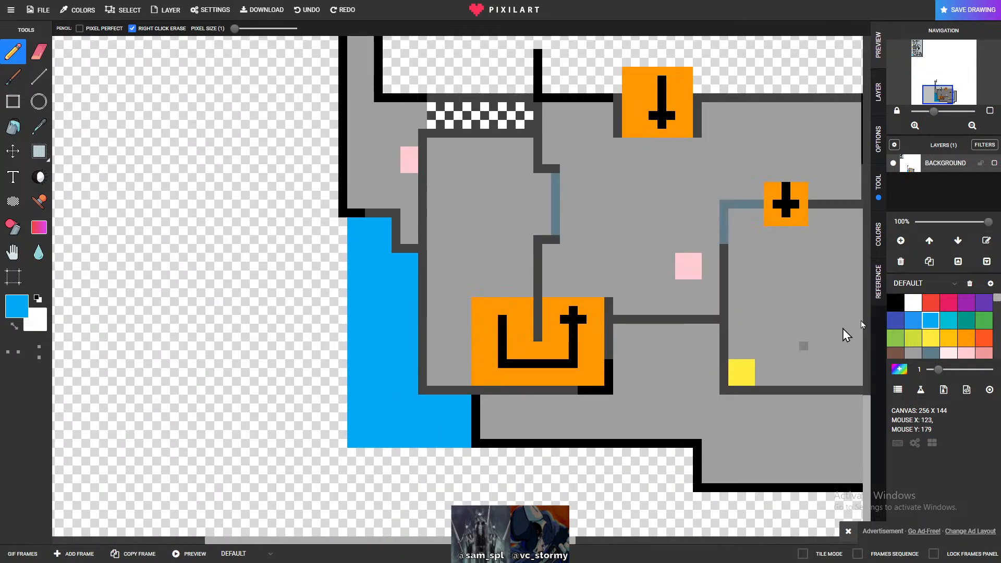
{"action": "left_click", "coordinate": [895, 308]}
{"action": "mouse_move", "coordinate": [474, 444]}
{"action": "left_mouse_down"}
{"action": "mouse_move", "coordinate": [419, 443]}
{"action": "mouse_move", "coordinate": [422, 407]}
{"action": "left_mouse_up"}
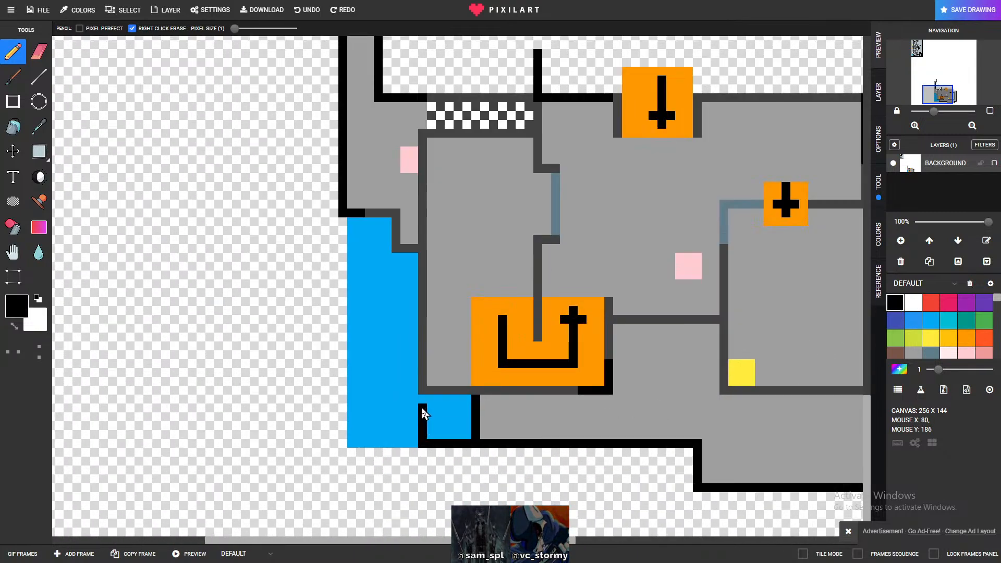
- Paint the newly enclosed water square and the old black end wall of the bottom corridor light grey
{"action": "left_click_drag", "start_coordinate": [921, 331], "coordinate": [977, 328]}
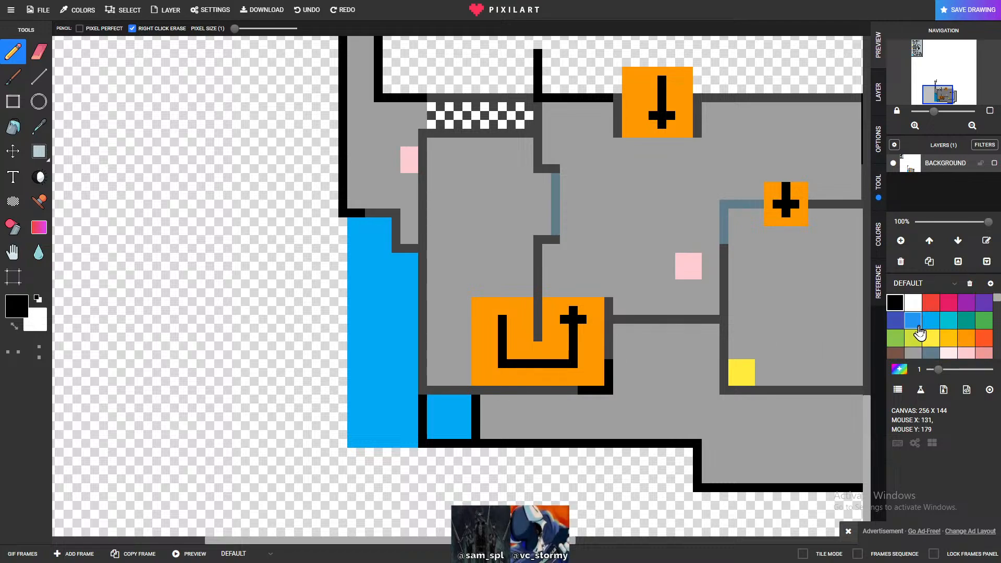
{"action": "left_click", "coordinate": [912, 353]}
{"action": "mouse_move", "coordinate": [471, 399]}
{"action": "left_mouse_down"}
{"action": "mouse_move", "coordinate": [430, 400]}
{"action": "mouse_move", "coordinate": [430, 413]}
{"action": "mouse_move", "coordinate": [484, 418]}
{"action": "mouse_move", "coordinate": [474, 433]}
{"action": "mouse_move", "coordinate": [433, 427]}
{"action": "mouse_move", "coordinate": [472, 425]}
{"action": "left_mouse_up"}
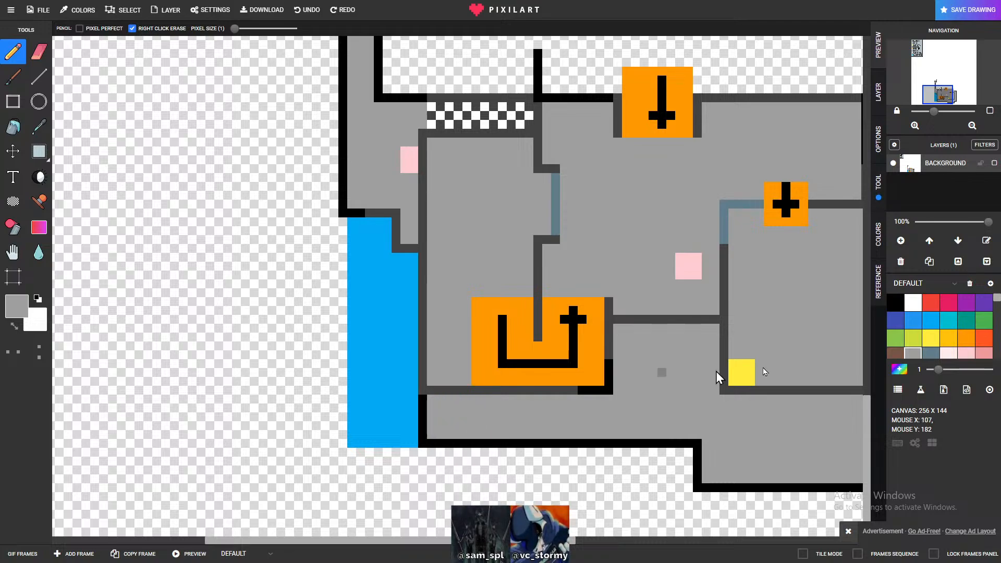
- Draw a stepped brown line from the bottom corridor's left end across the left room's corner and up into the water
{"action": "left_click", "coordinate": [895, 353]}
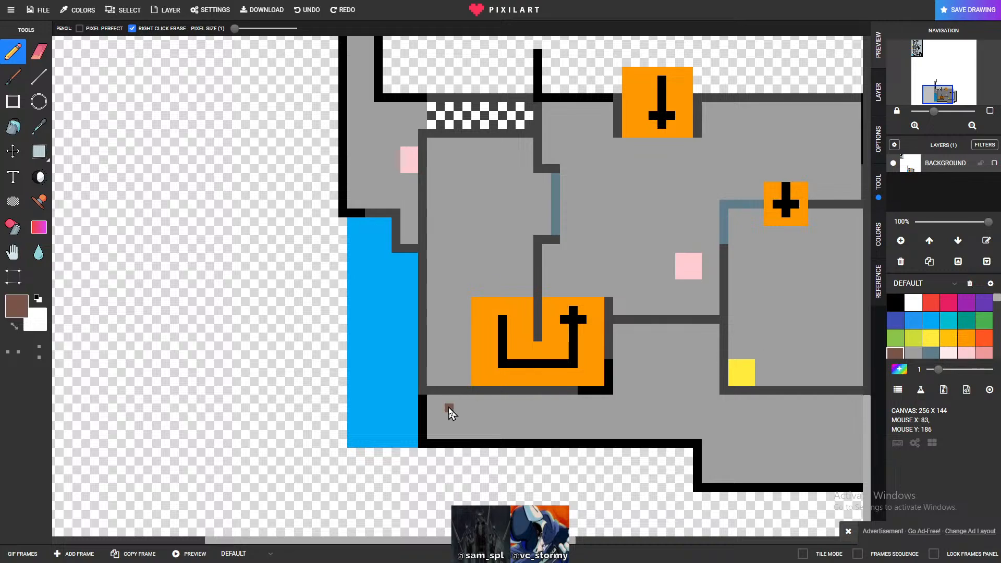
{"action": "left_click_drag", "start_coordinate": [456, 414], "coordinate": [448, 417]}
{"action": "mouse_move", "coordinate": [420, 376]}
{"action": "left_mouse_down"}
{"action": "mouse_move", "coordinate": [423, 384]}
{"action": "mouse_move", "coordinate": [419, 364]}
{"action": "left_mouse_up"}
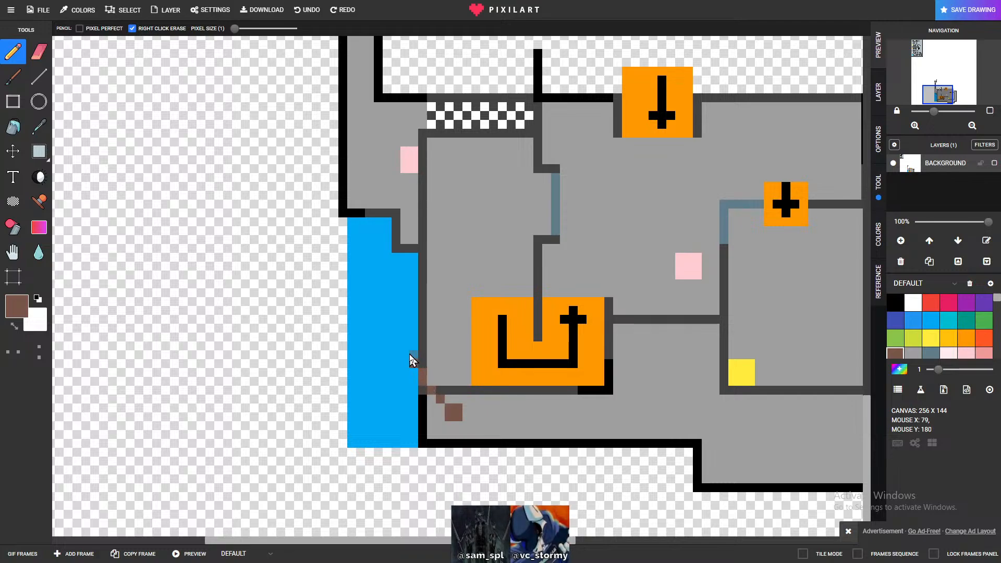
{"action": "left_click", "coordinate": [405, 353]}
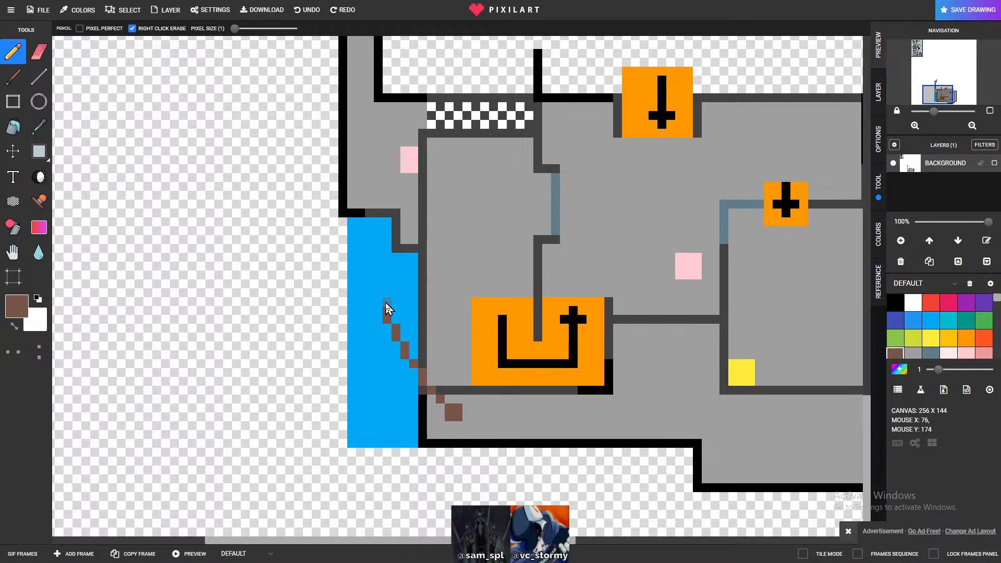
{"action": "left_click", "coordinate": [386, 302]}
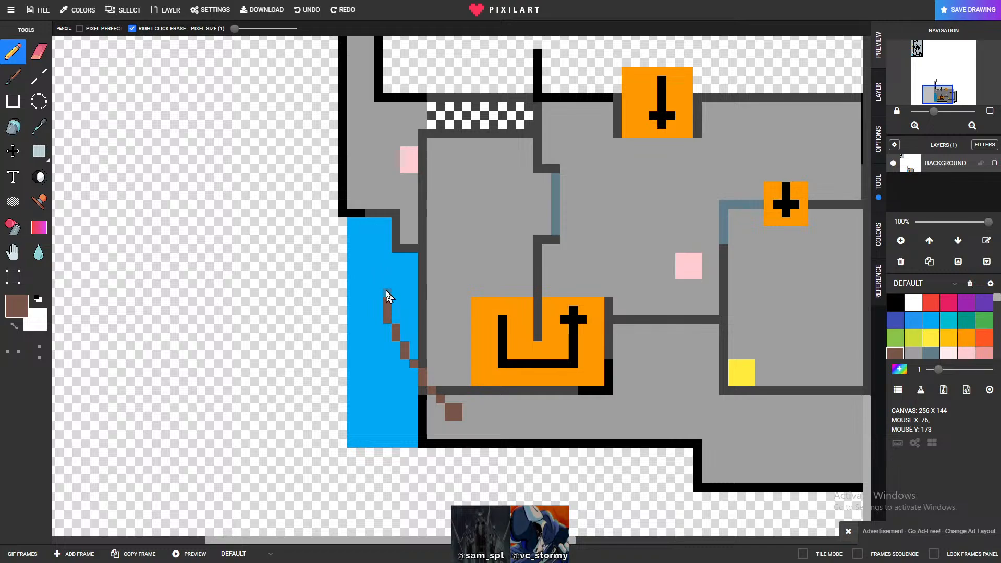
{"action": "left_click", "coordinate": [385, 289]}
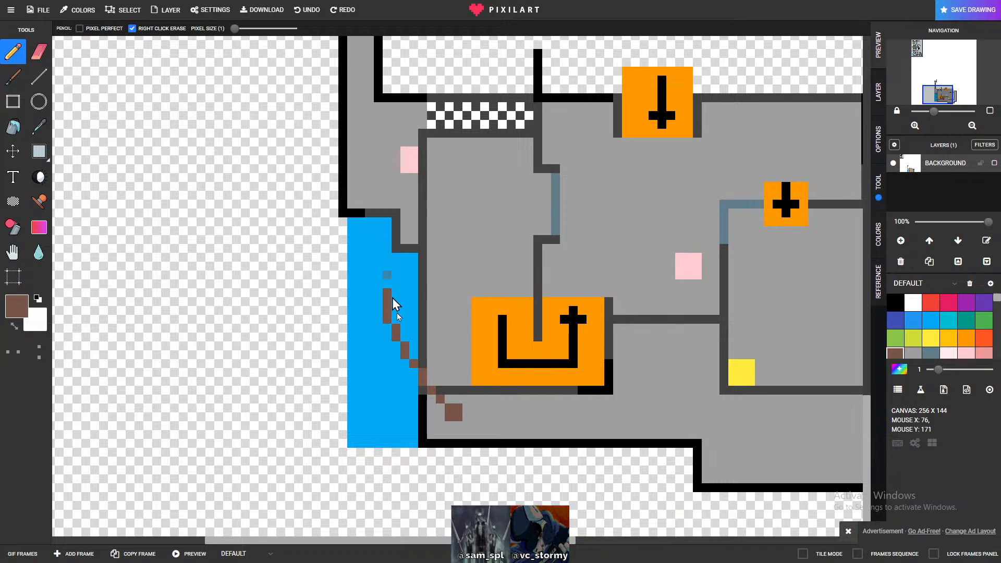
{"action": "left_click", "coordinate": [386, 284]}
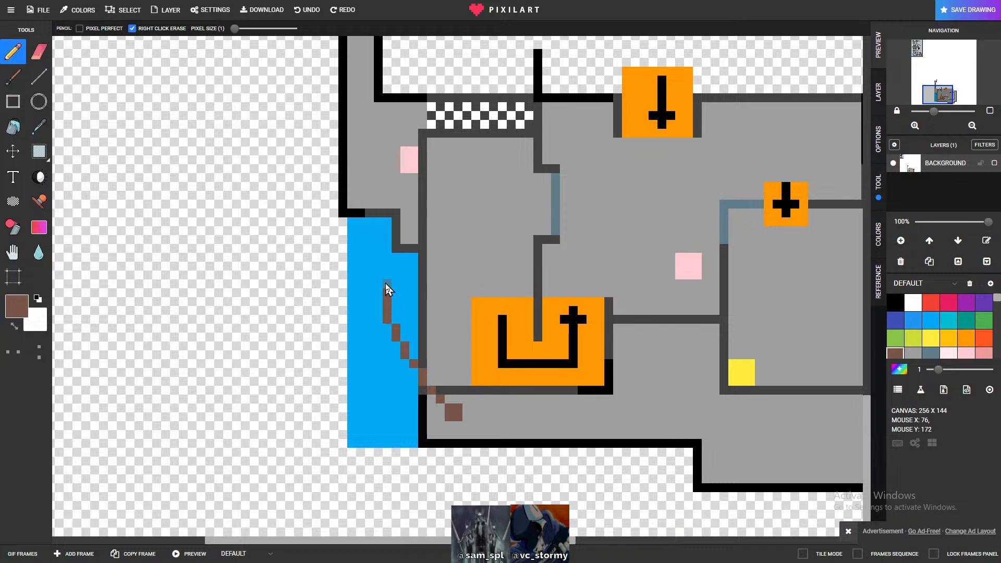
- Thicken the steps of the brown line and lengthen its upper end in the water
{"action": "left_click", "coordinate": [396, 319]}
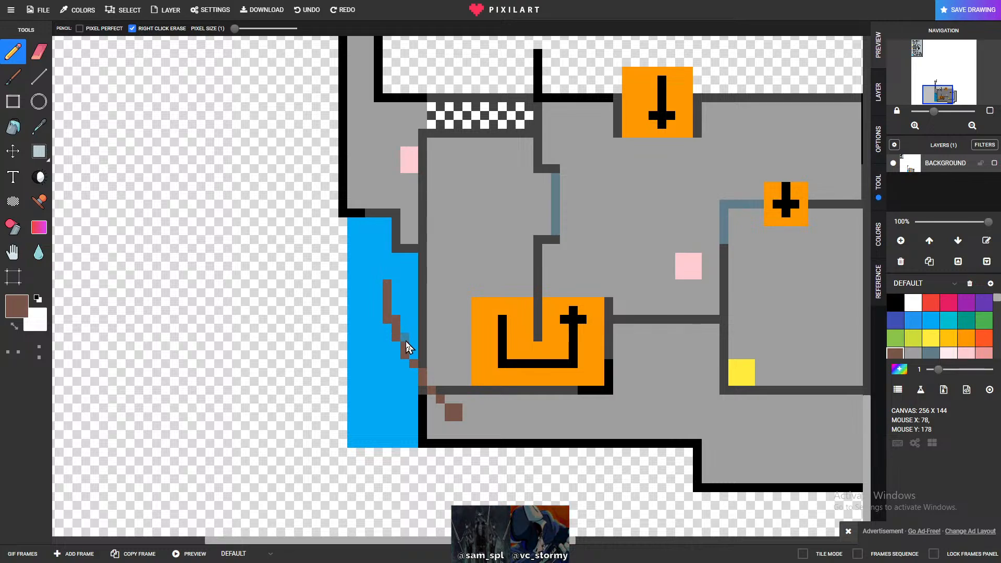
{"action": "left_click", "coordinate": [422, 374]}
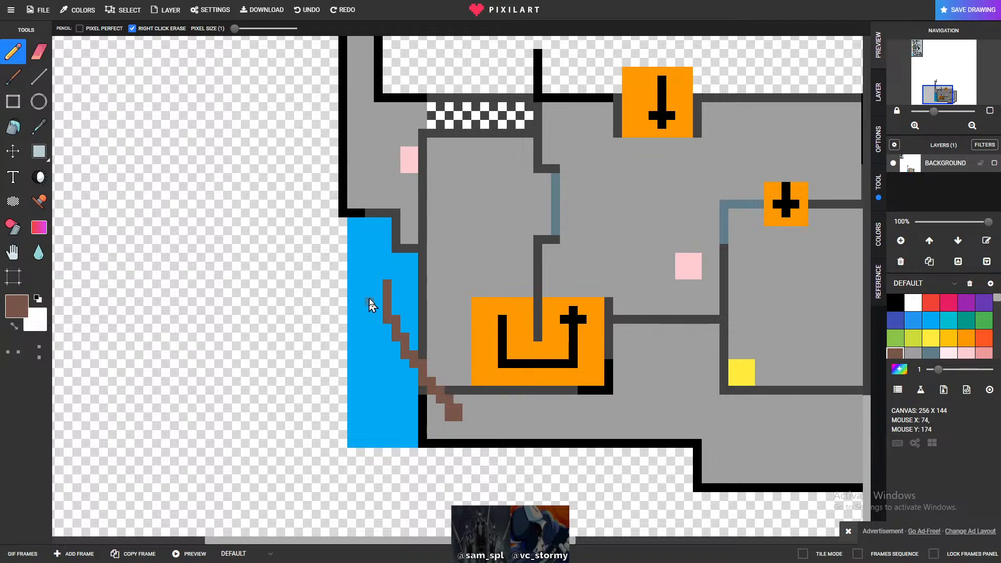
{"action": "left_click", "coordinate": [394, 276]}
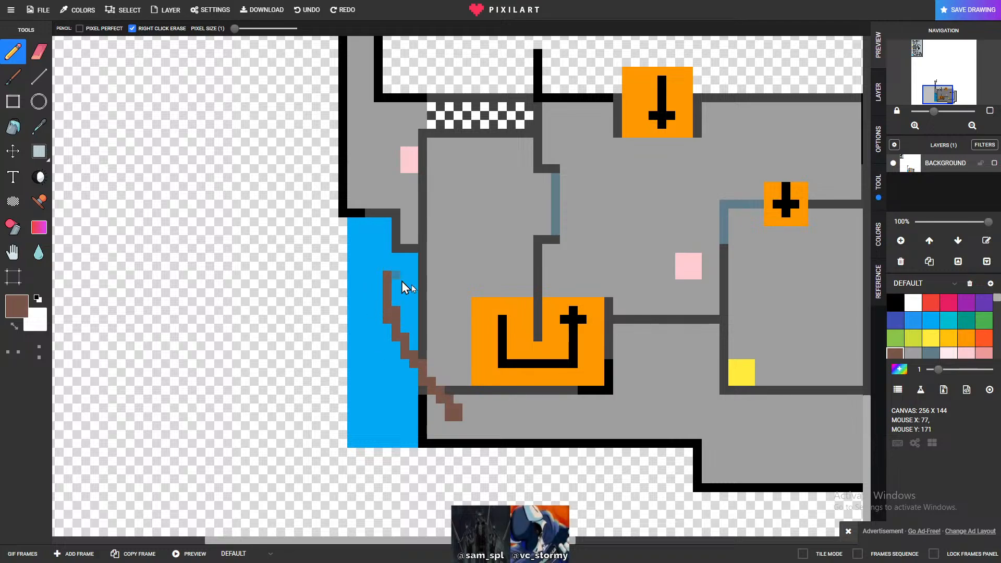
- Widen the lower end of the left corridor by painting light grey over its stepped dark grey wall and the adjoining water
{"action": "scroll", "coordinate": [762, 374], "scroll_direction": "down", "scroll_amount": 2}
{"action": "scroll", "coordinate": [452, 386], "scroll_direction": "up", "scroll_amount": 2}
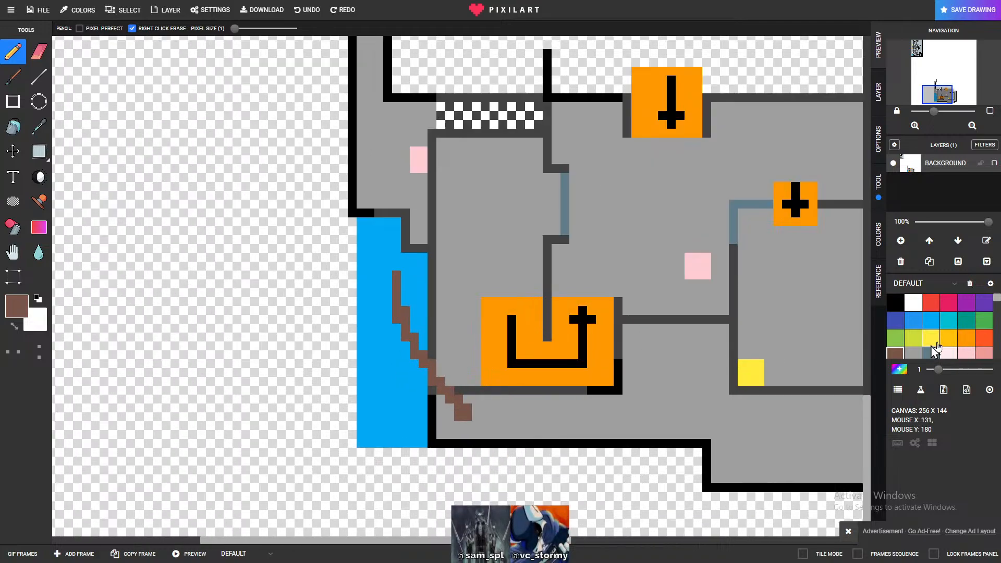
{"action": "left_click", "coordinate": [933, 323]}
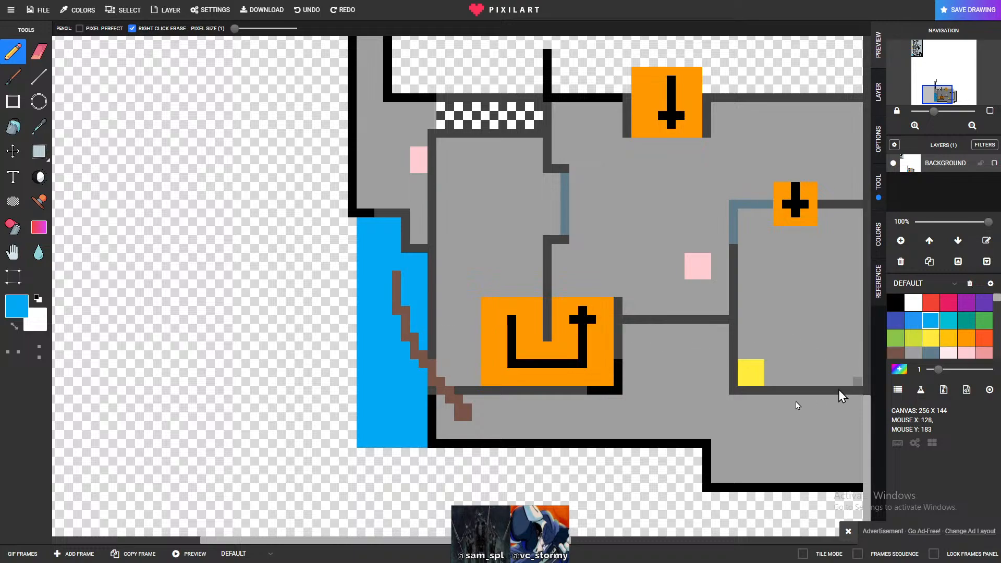
{"action": "scroll", "coordinate": [566, 425], "scroll_direction": "down", "scroll_amount": 1}
{"action": "scroll", "coordinate": [448, 323], "scroll_direction": "up", "scroll_amount": 1}
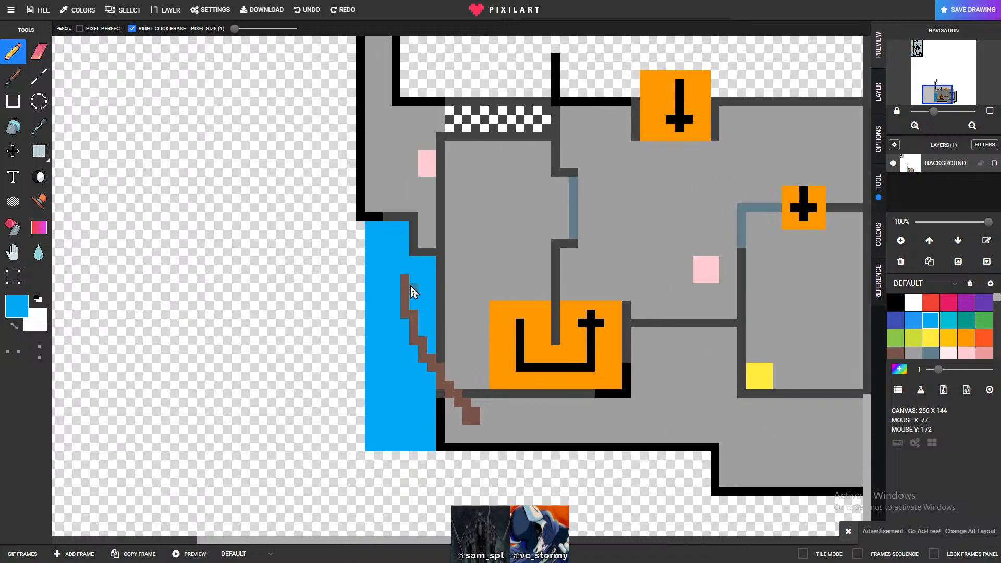
{"action": "left_click", "coordinate": [912, 353]}
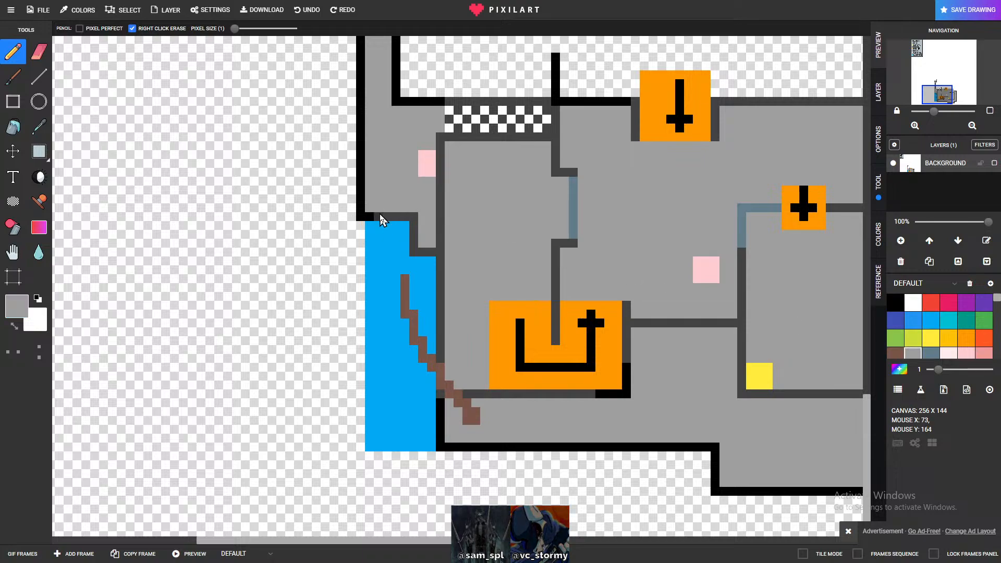
{"action": "left_click_drag", "start_coordinate": [387, 217], "coordinate": [418, 223]}
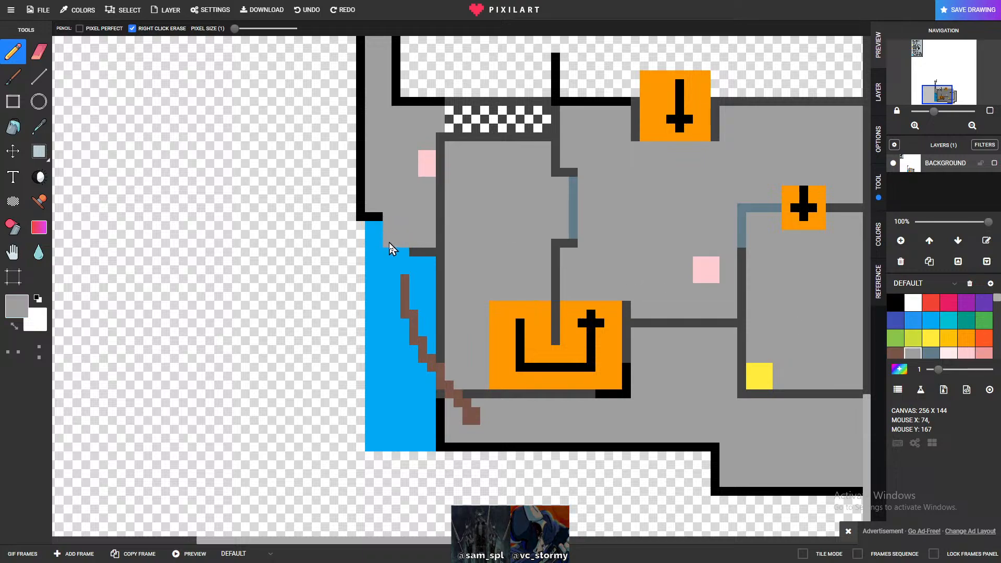
- Extend the dark grey wall beneath the left corridor leftward along the water's edge
{"action": "left_click", "coordinate": [931, 353]}
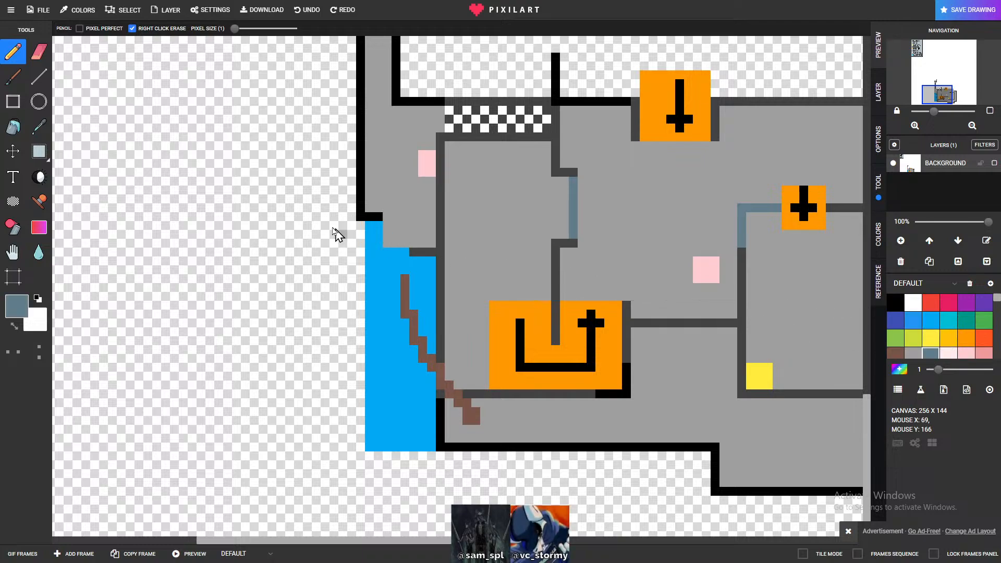
{"action": "scroll", "coordinate": [969, 334], "scroll_direction": "down", "scroll_amount": 5}
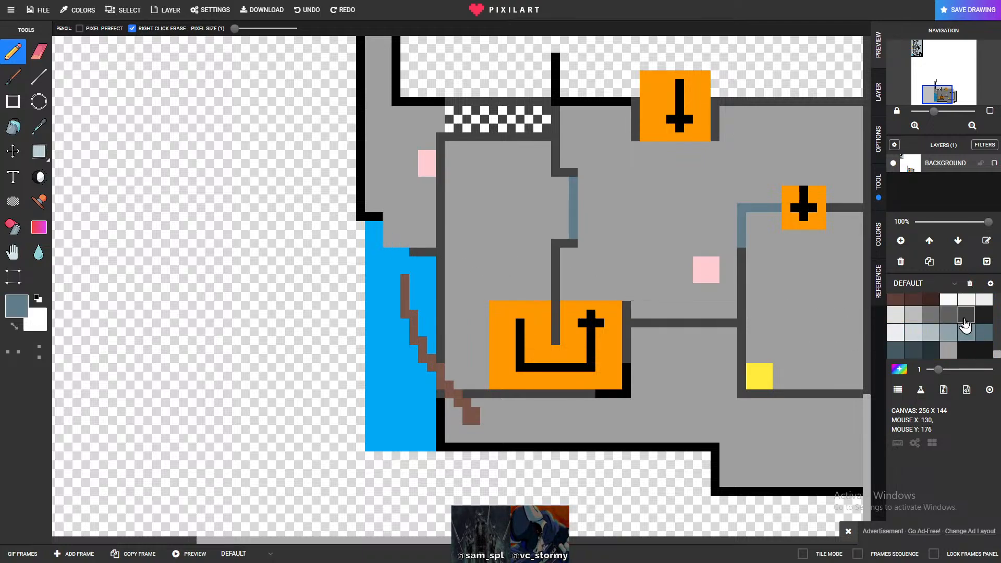
{"action": "left_click", "coordinate": [964, 320]}
{"action": "left_click_drag", "start_coordinate": [403, 252], "coordinate": [377, 254]}
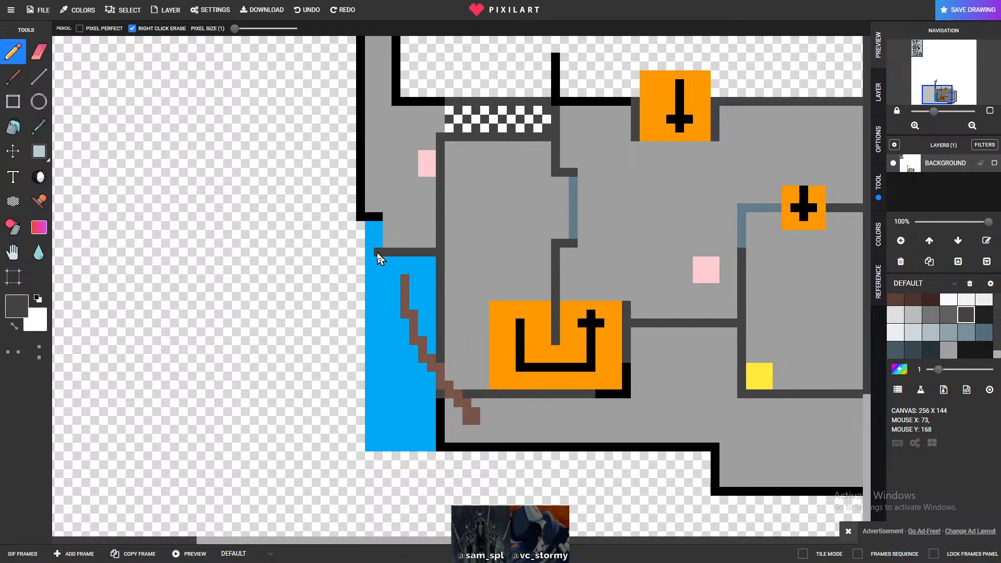
- Draw a black vertical wall closing the widened left corridor between its outer wall and the dark grey bottom wall
{"action": "scroll", "coordinate": [961, 345], "scroll_direction": "up", "scroll_amount": 3}
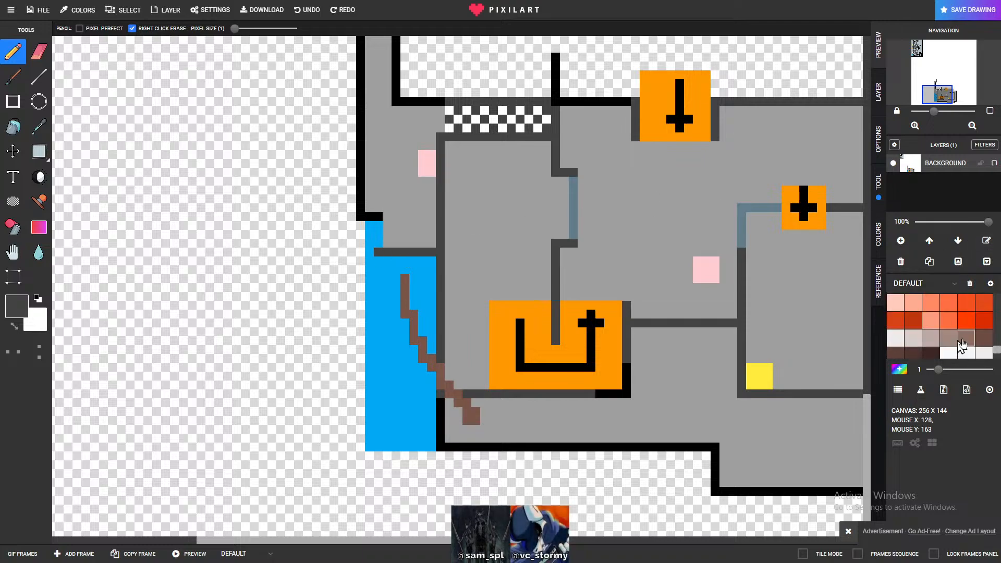
{"action": "scroll", "coordinate": [962, 345], "scroll_direction": "up", "scroll_amount": 3}
{"action": "left_click", "coordinate": [894, 302]}
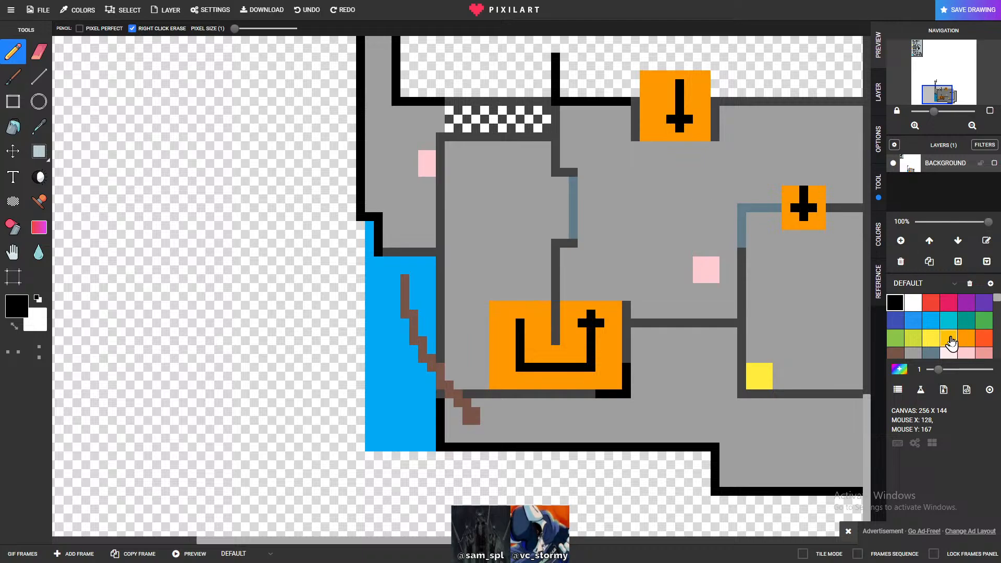
{"action": "scroll", "coordinate": [563, 320], "scroll_direction": "down", "scroll_amount": 3}
{"action": "scroll", "coordinate": [569, 359], "scroll_direction": "down", "scroll_amount": 2}
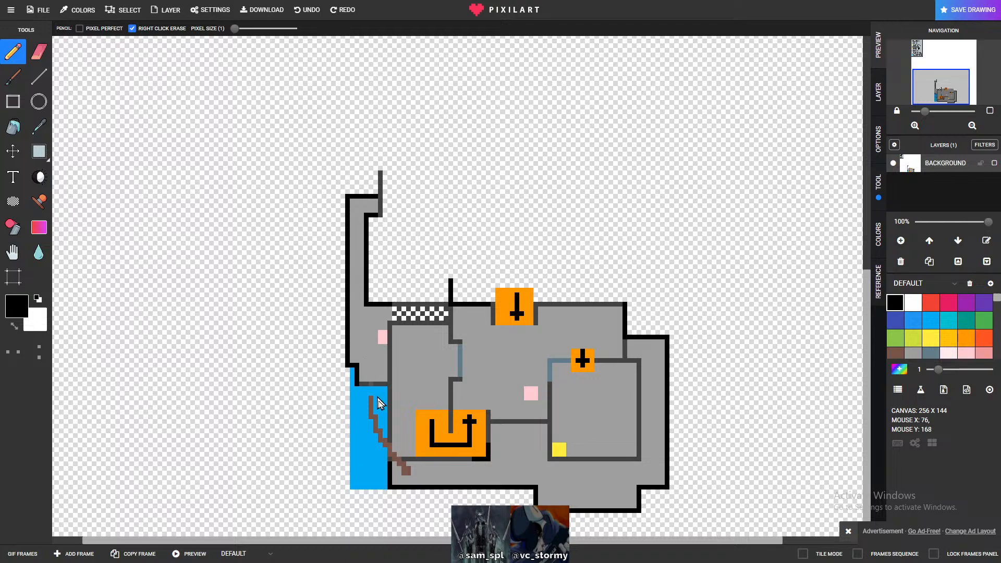
- Outline two stacked rectangles in water blue along the outer side of the left corridor
{"action": "left_click", "coordinate": [930, 321]}
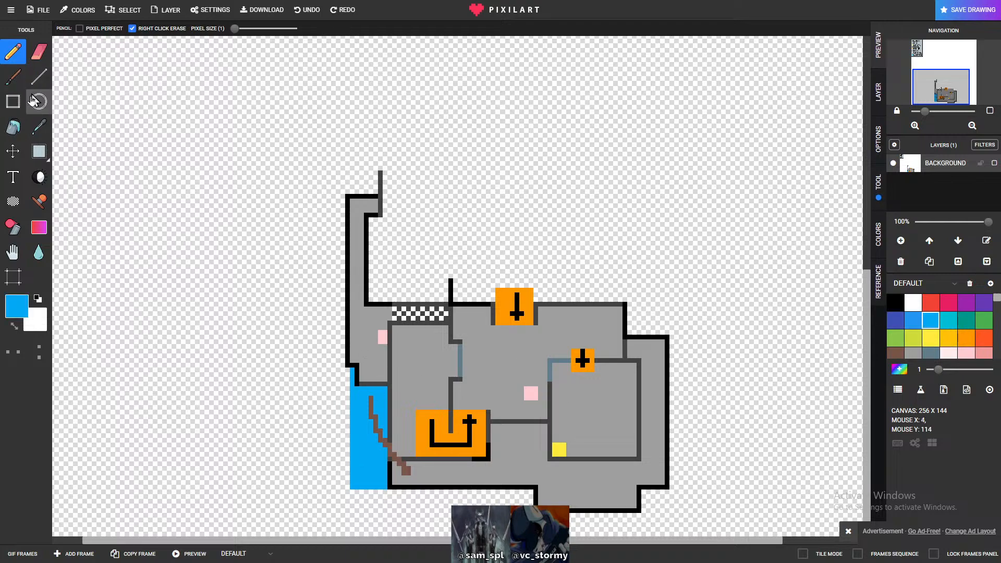
{"action": "left_click", "coordinate": [15, 103]}
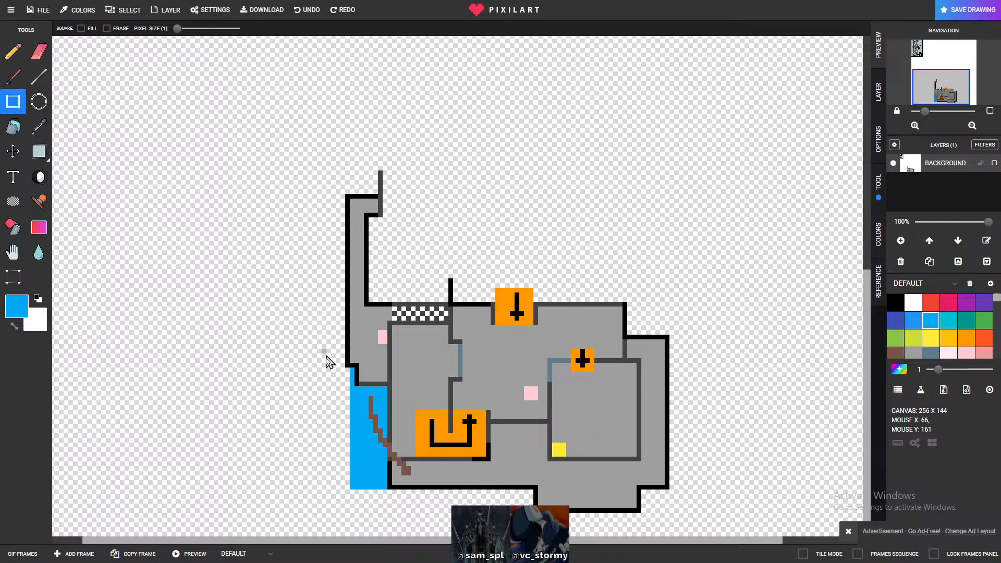
{"action": "left_click_drag", "start_coordinate": [349, 427], "coordinate": [342, 266]}
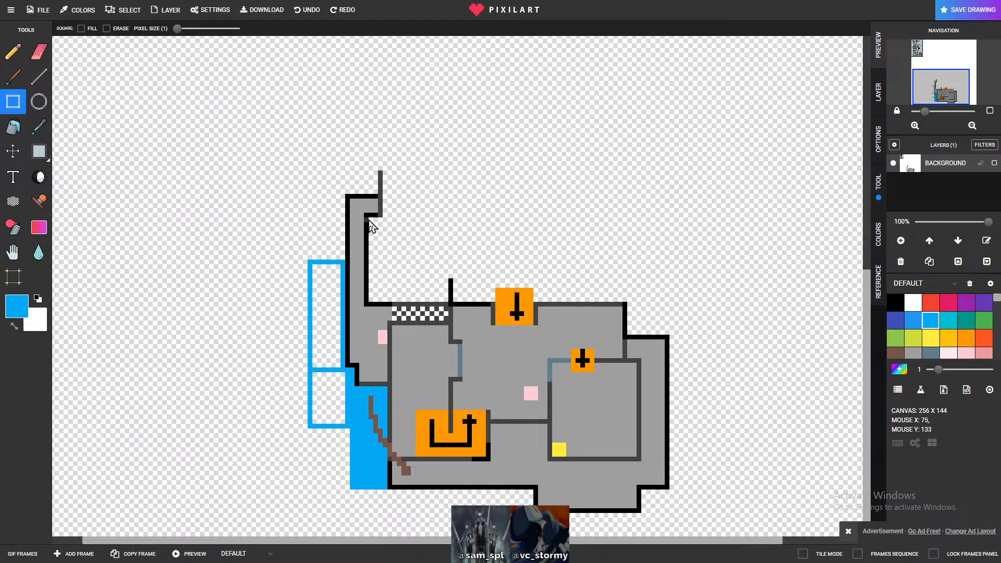
- Draw a narrow vertical strip of blue water along the inner wall of the left corridor and colour in its middle
{"action": "left_click_drag", "start_coordinate": [370, 220], "coordinate": [379, 302]}
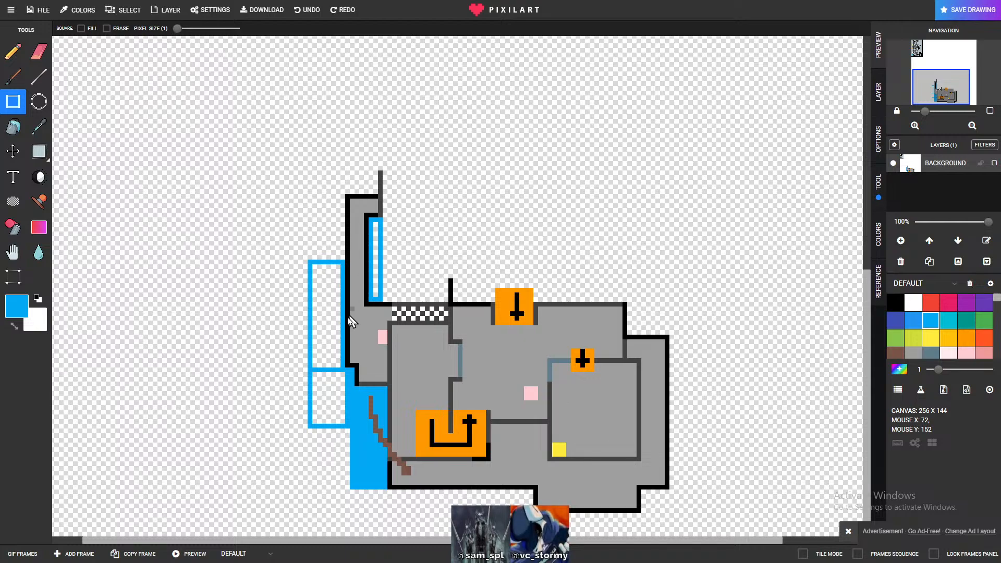
{"action": "left_click", "coordinate": [30, 77]}
{"action": "left_click_drag", "start_coordinate": [377, 249], "coordinate": [378, 299]}
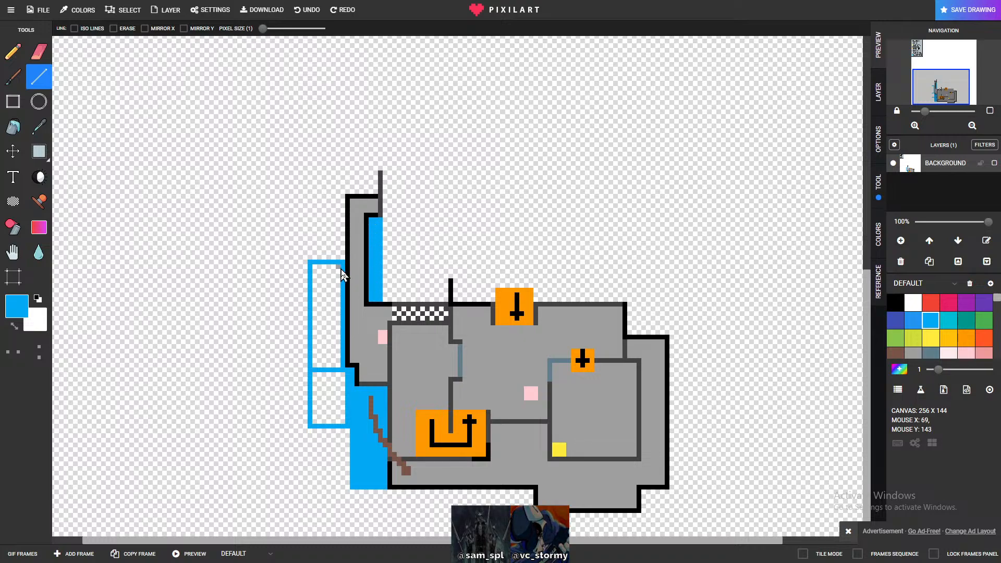
- Fill the two outlined rectangles beside the left corridor with water blue
{"action": "left_click", "coordinate": [13, 126]}
{"action": "left_click", "coordinate": [337, 292]}
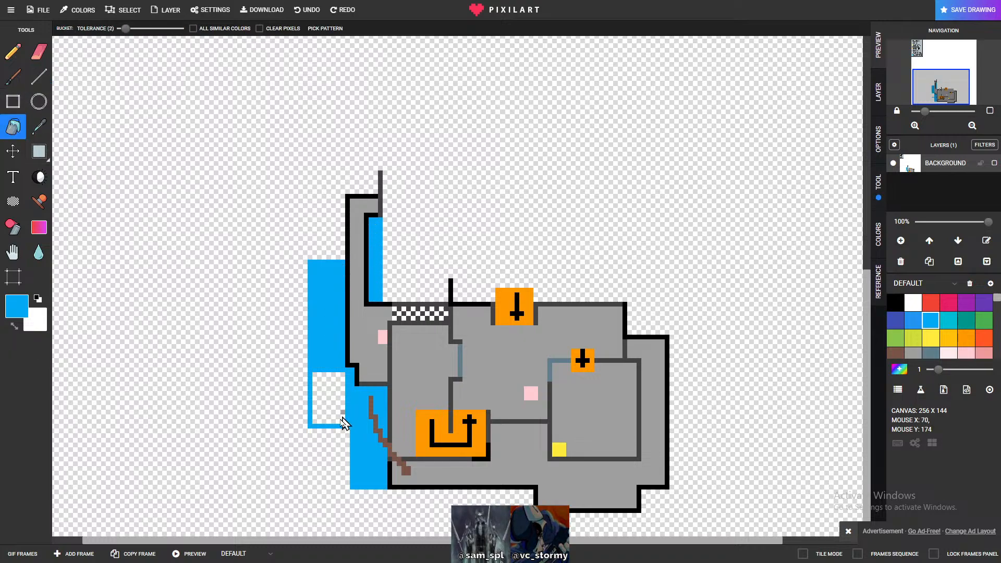
{"action": "left_click", "coordinate": [326, 413]}
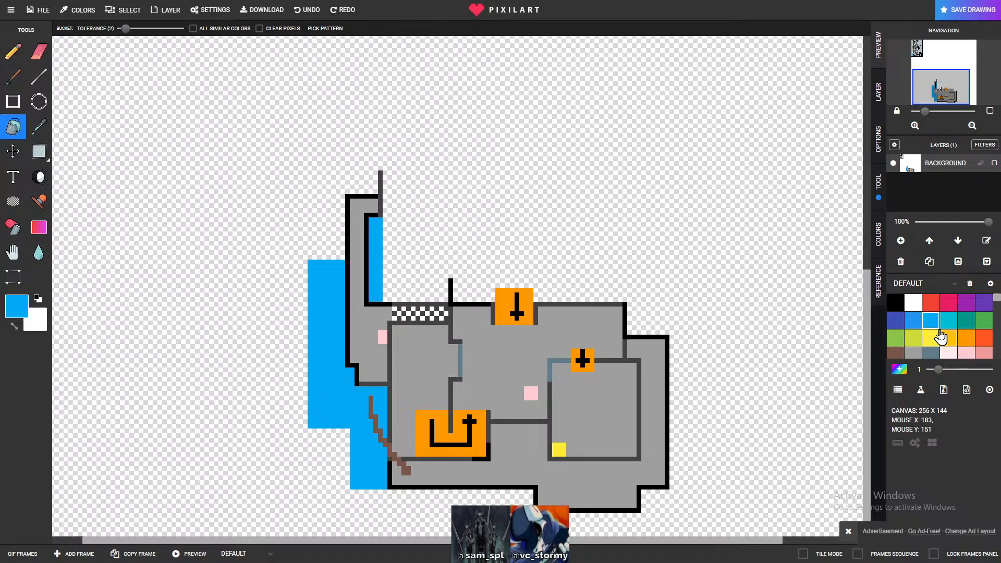
- Draw a dark grey wall from the corridor's upper inner corner down beside the narrow water strip to the checkered strip
{"action": "scroll", "coordinate": [969, 336], "scroll_direction": "down", "scroll_amount": 5}
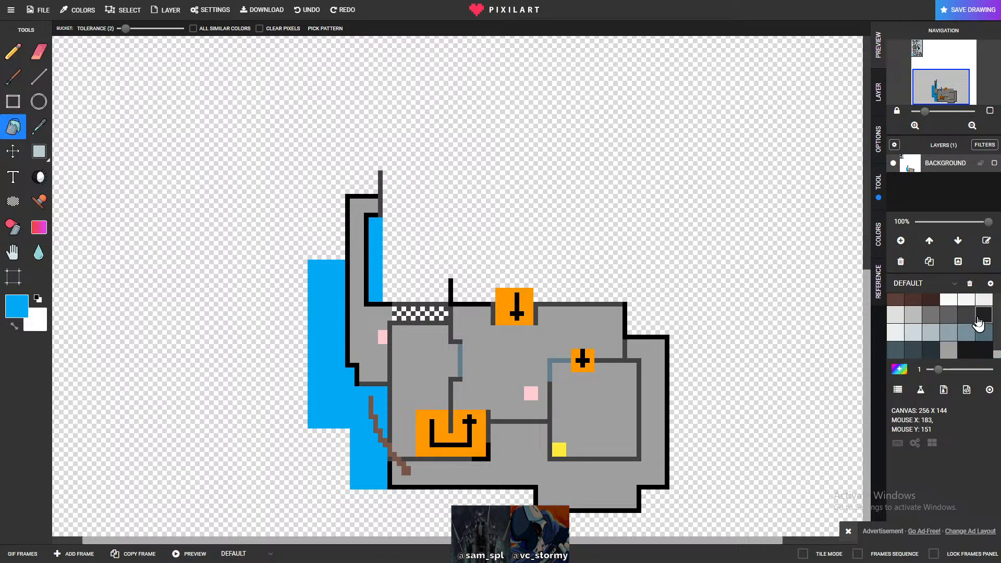
{"action": "left_click", "coordinate": [965, 314]}
{"action": "scroll", "coordinate": [385, 220], "scroll_direction": "up", "scroll_amount": 2}
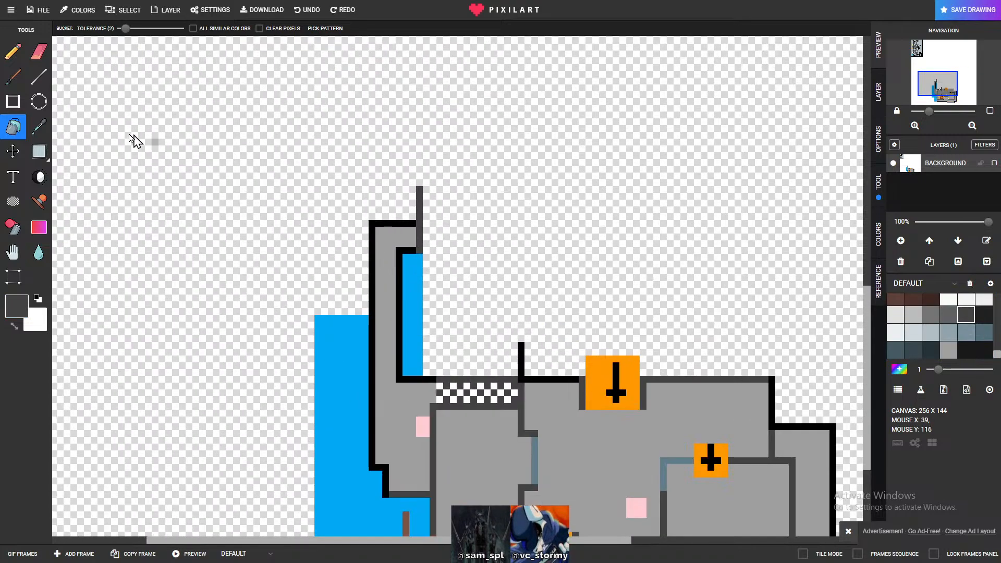
{"action": "left_click", "coordinate": [39, 76]}
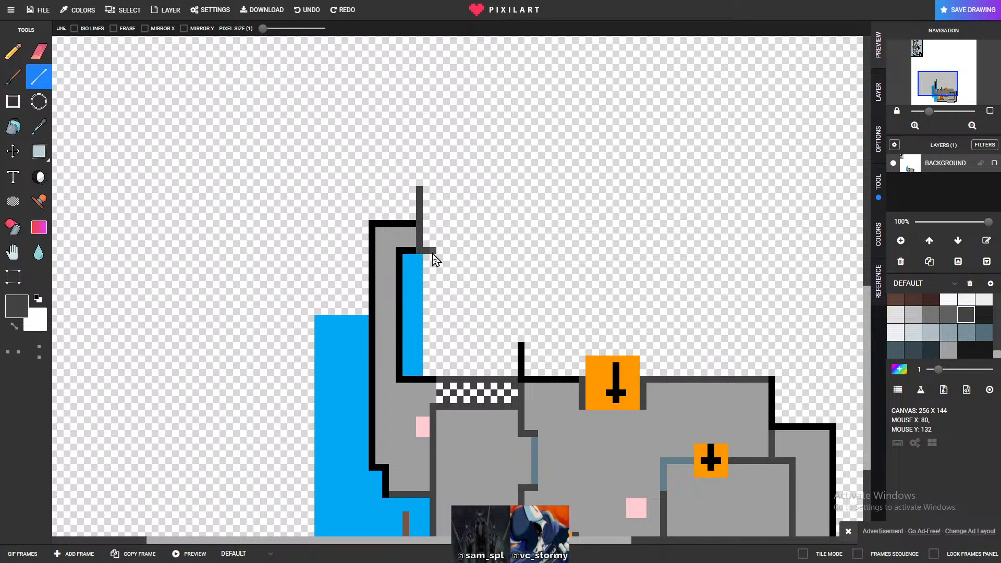
{"action": "left_click_drag", "start_coordinate": [435, 302], "coordinate": [432, 372]}
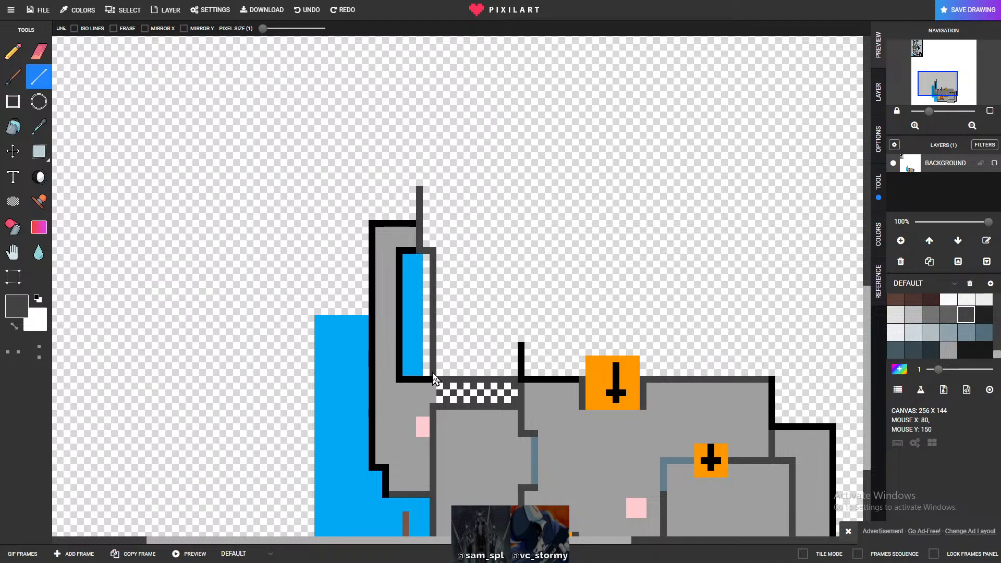
- Close the gap between the narrow water strip and its new dark grey wall with a blue line
{"action": "scroll", "coordinate": [953, 333], "scroll_direction": "up", "scroll_amount": 5}
{"action": "scroll", "coordinate": [954, 332], "scroll_direction": "up", "scroll_amount": 5}
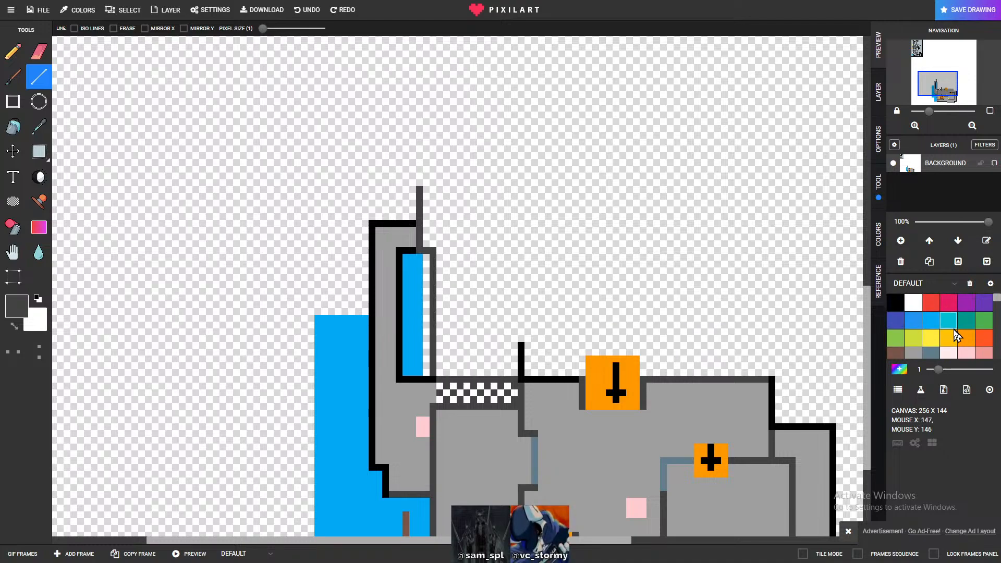
{"action": "left_click", "coordinate": [932, 322]}
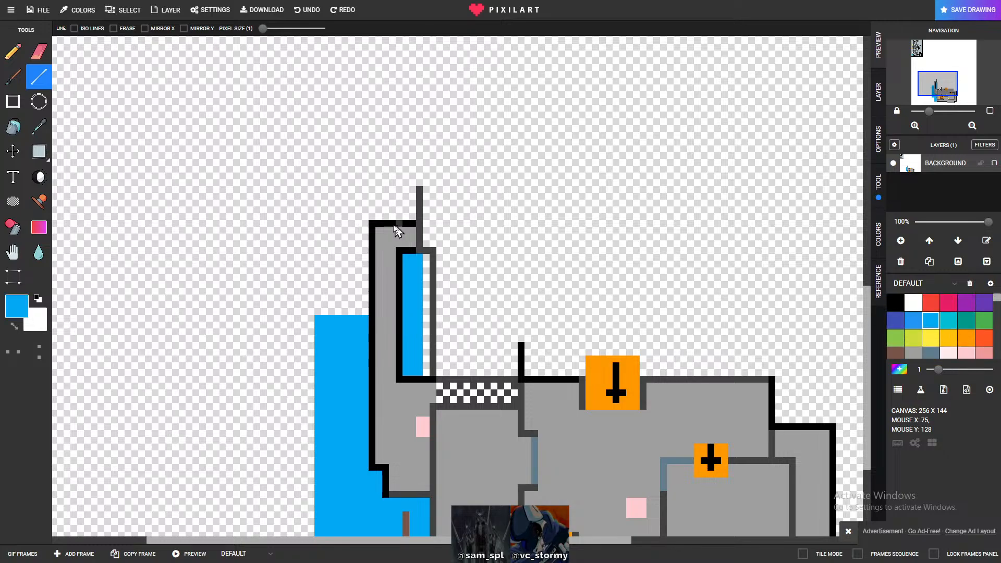
{"action": "left_click_drag", "start_coordinate": [428, 261], "coordinate": [424, 373]}
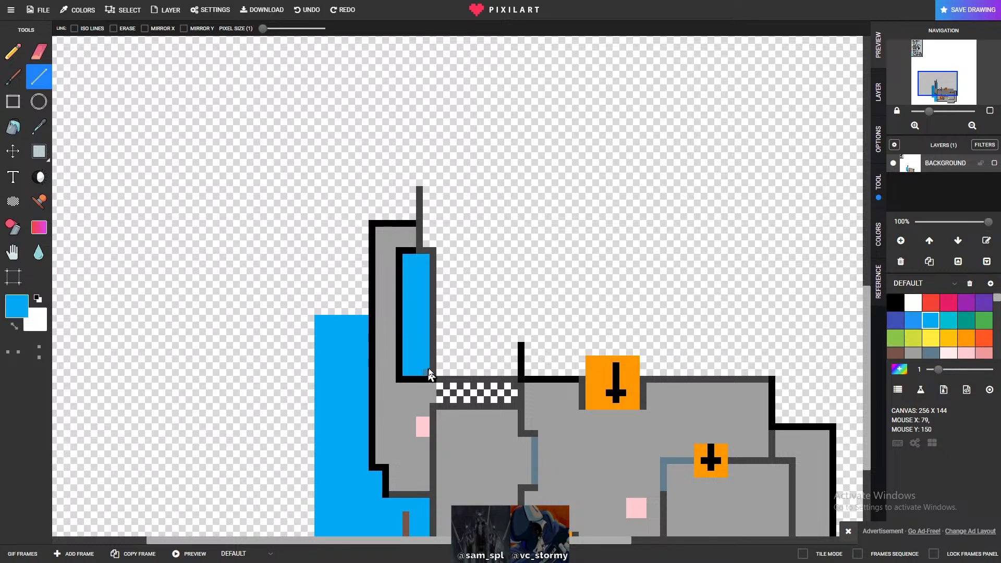
- Extend the upper end of the left corridor by painting light grey over its end walls and the top of the water strip
{"action": "scroll", "coordinate": [577, 342], "scroll_direction": "down", "scroll_amount": 4}
{"action": "scroll", "coordinate": [558, 364], "scroll_direction": "up", "scroll_amount": 3}
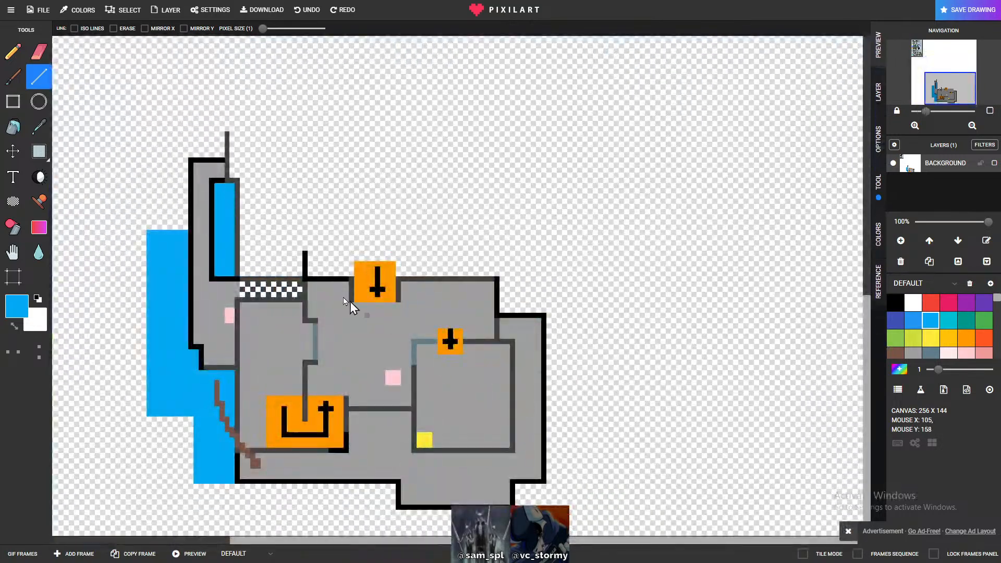
{"action": "scroll", "coordinate": [279, 248], "scroll_direction": "down", "scroll_amount": 1}
{"action": "scroll", "coordinate": [284, 240], "scroll_direction": "up", "scroll_amount": 1}
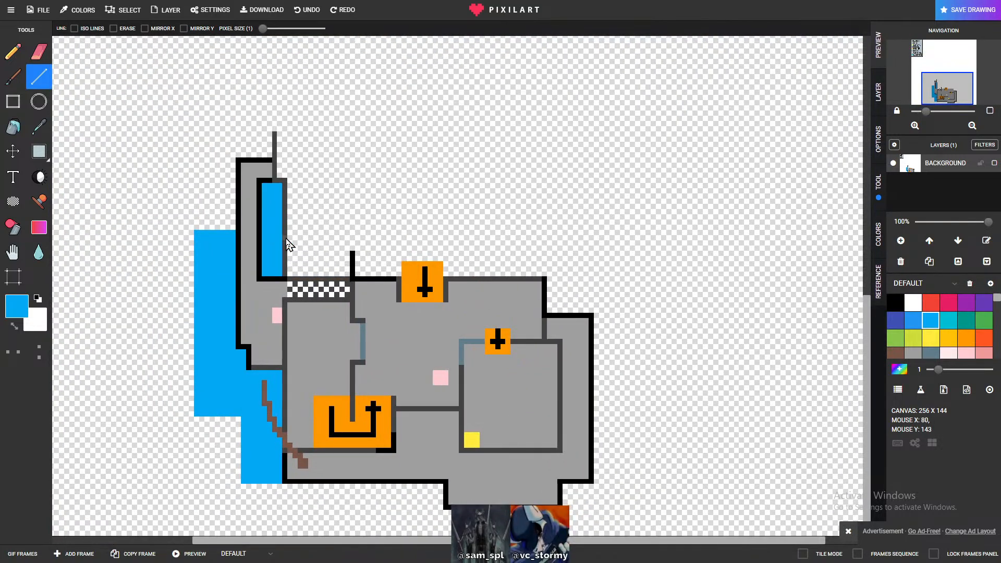
{"action": "scroll", "coordinate": [287, 244], "scroll_direction": "up", "scroll_amount": 1}
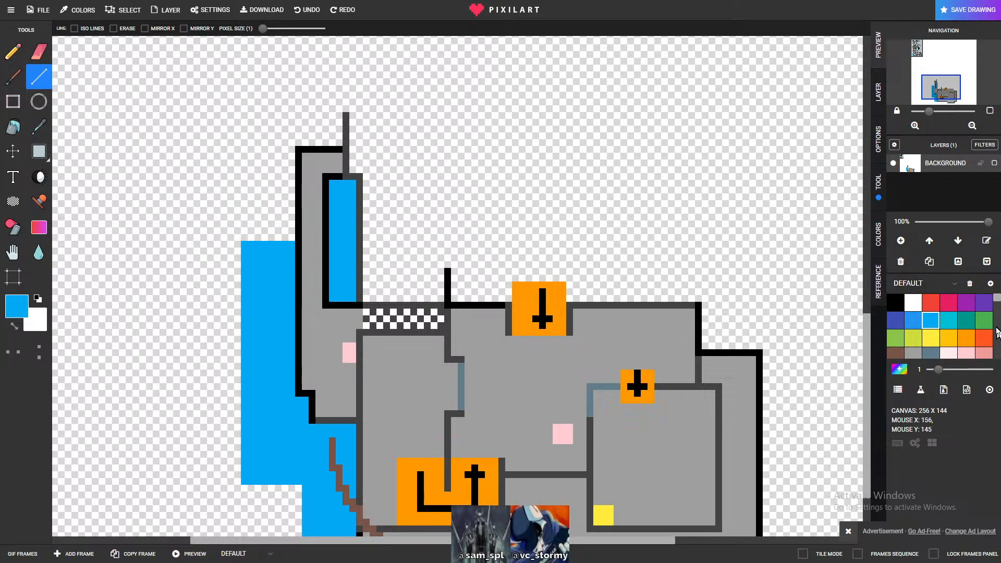
{"action": "scroll", "coordinate": [968, 341], "scroll_direction": "down", "scroll_amount": 4}
{"action": "scroll", "coordinate": [964, 334], "scroll_direction": "up", "scroll_amount": 4}
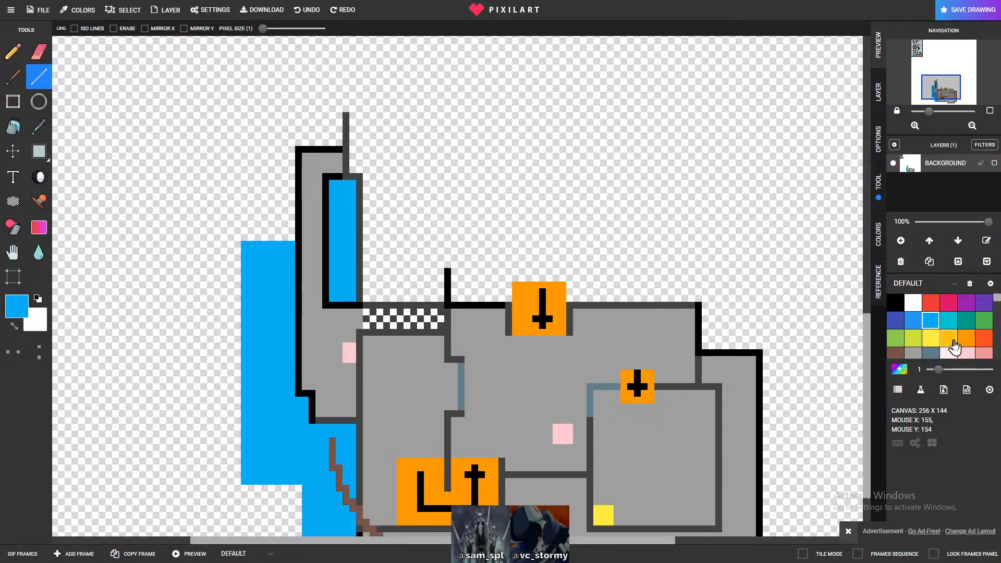
{"action": "left_click", "coordinate": [912, 353]}
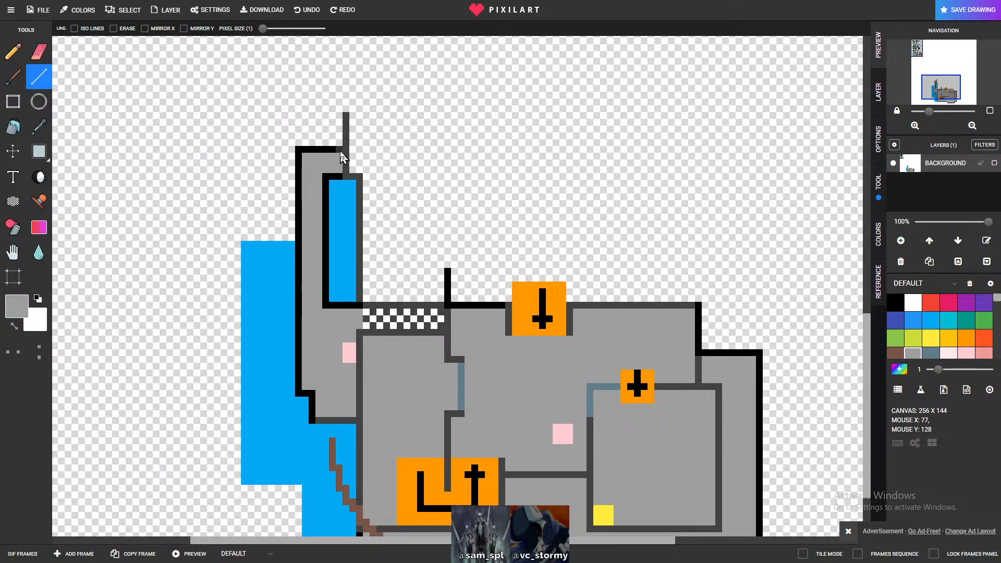
{"action": "left_click_drag", "start_coordinate": [337, 142], "coordinate": [341, 186]}
{"action": "left_click", "coordinate": [345, 186]}
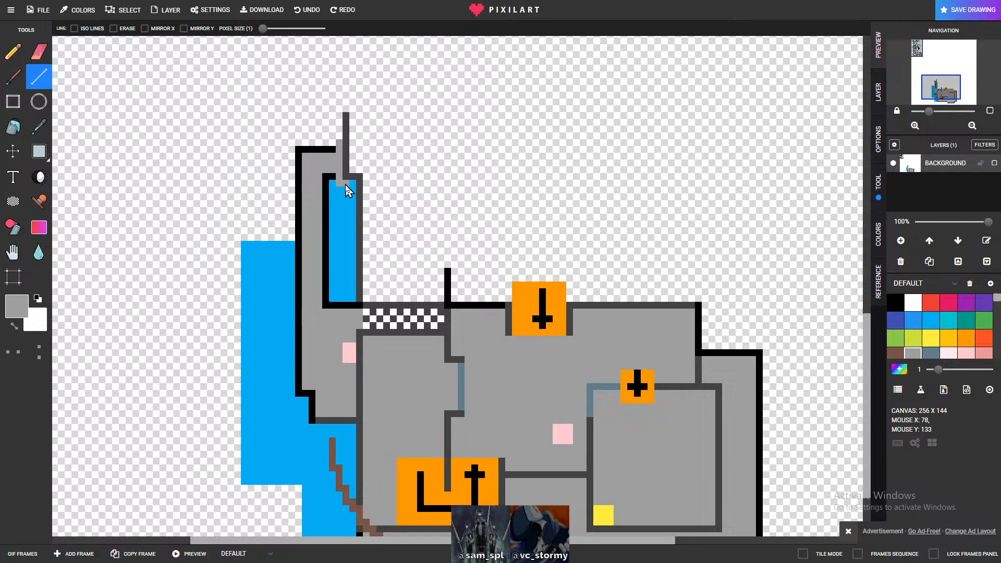
{"action": "left_click", "coordinate": [343, 145]}
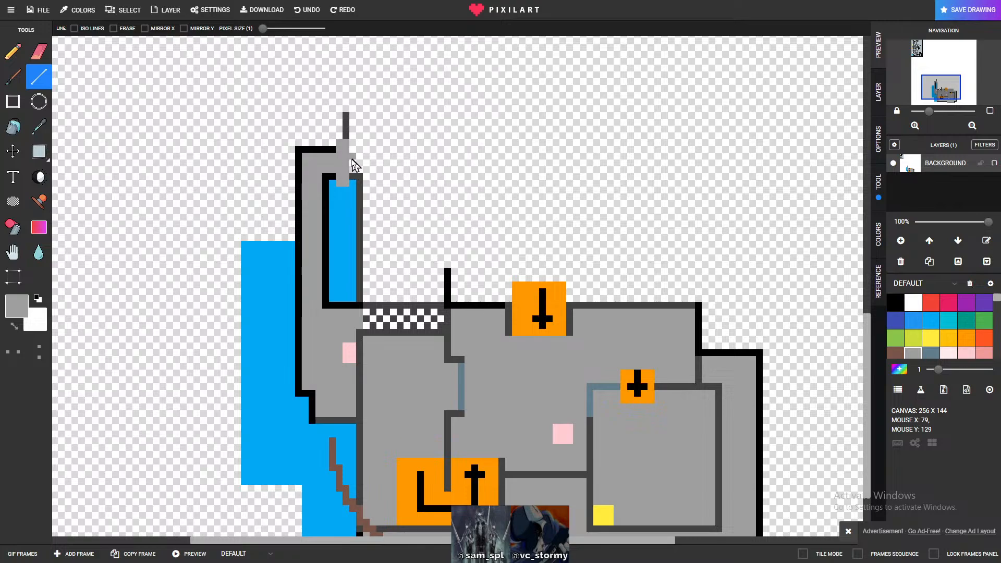
- Draw dark grey walls above and below the light grey extension at the left corridor's upper end
{"action": "scroll", "coordinate": [955, 326], "scroll_direction": "down", "scroll_amount": 3}
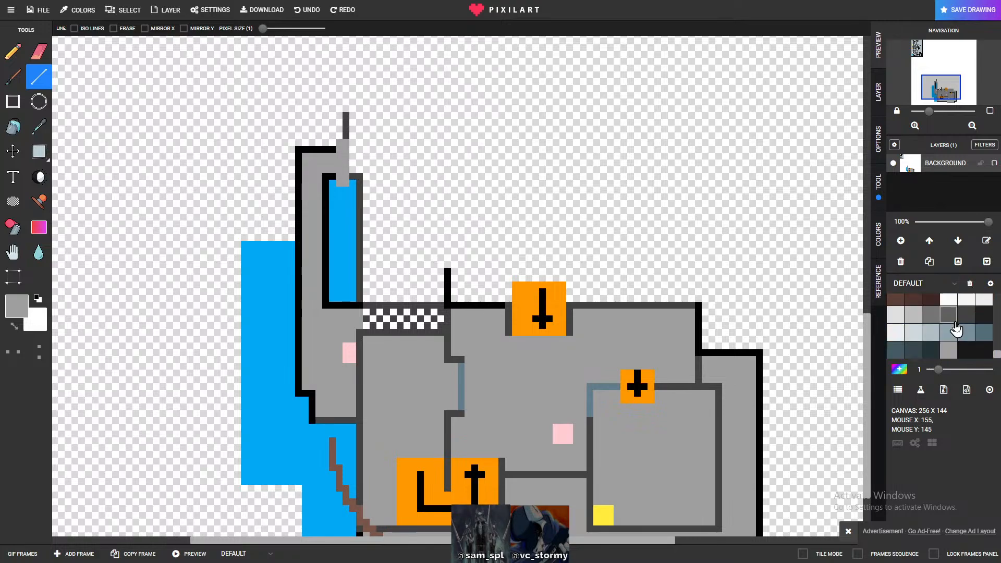
{"action": "left_click", "coordinate": [965, 316]}
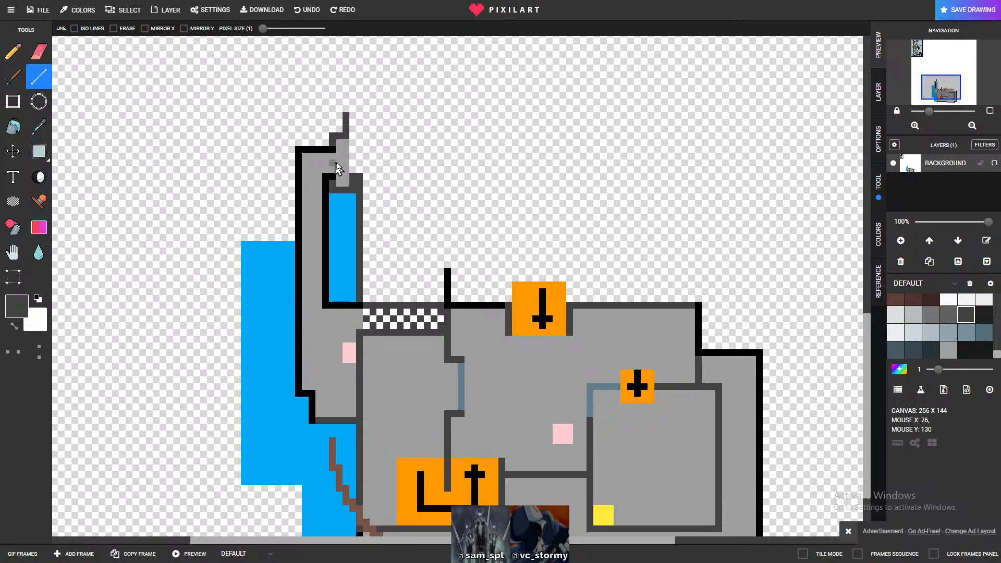
- Draw a short blue-grey vertical segment on the open right side of the light grey corridor extension
{"action": "scroll", "coordinate": [967, 340], "scroll_direction": "down", "scroll_amount": 3}
{"action": "scroll", "coordinate": [968, 340], "scroll_direction": "up", "scroll_amount": 5}
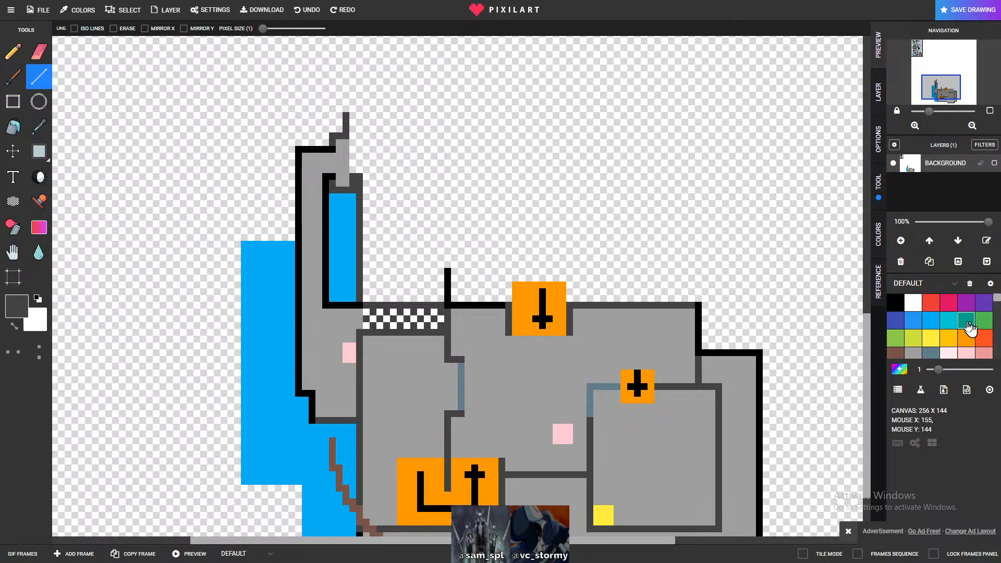
{"action": "left_click", "coordinate": [931, 353]}
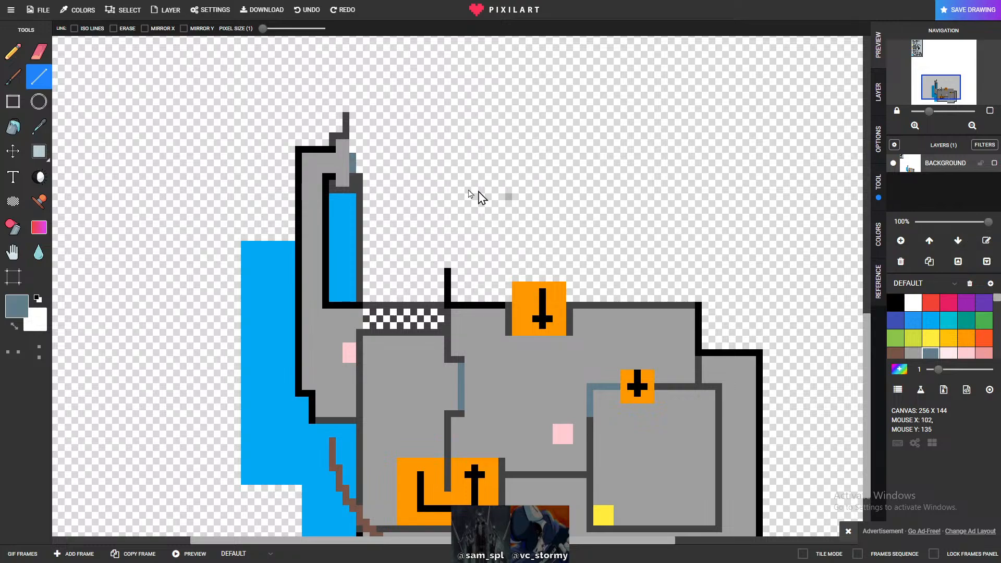
- Extend the dark grey wall above the corridor extension rightward and down to the blue-grey segment
{"action": "scroll", "coordinate": [937, 341], "scroll_direction": "down", "scroll_amount": 2}
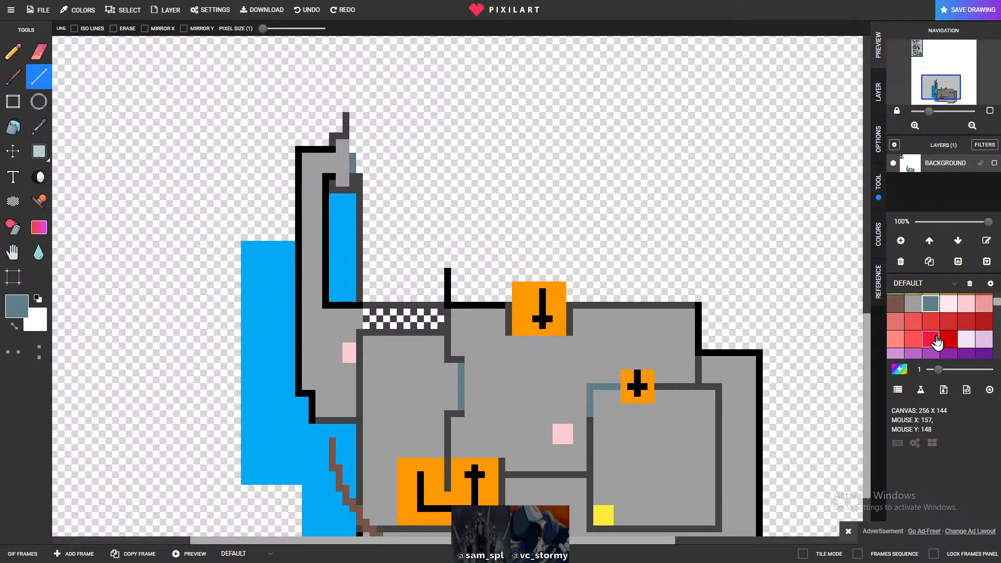
{"action": "scroll", "coordinate": [930, 334], "scroll_direction": "down", "scroll_amount": 4}
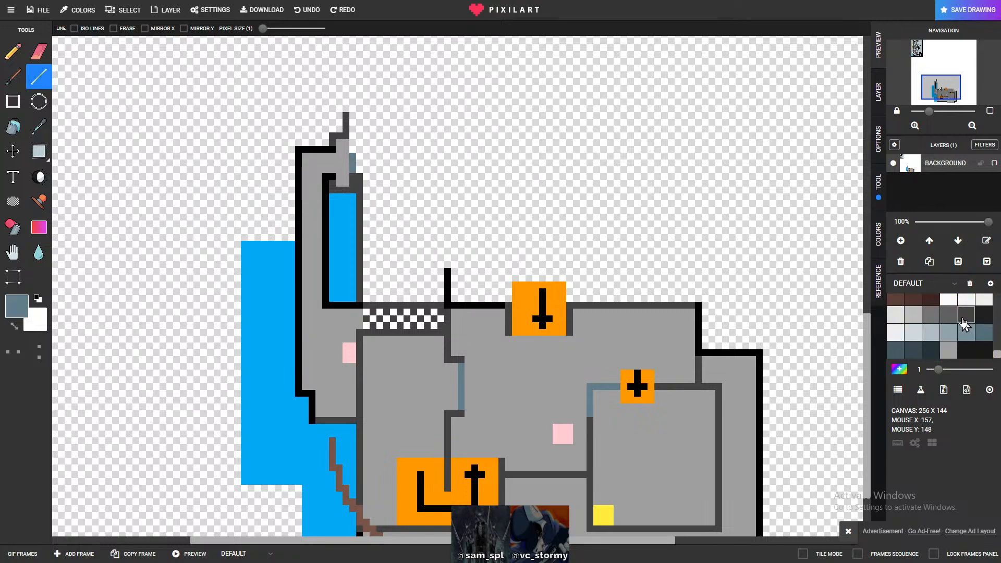
{"action": "left_click", "coordinate": [965, 315]}
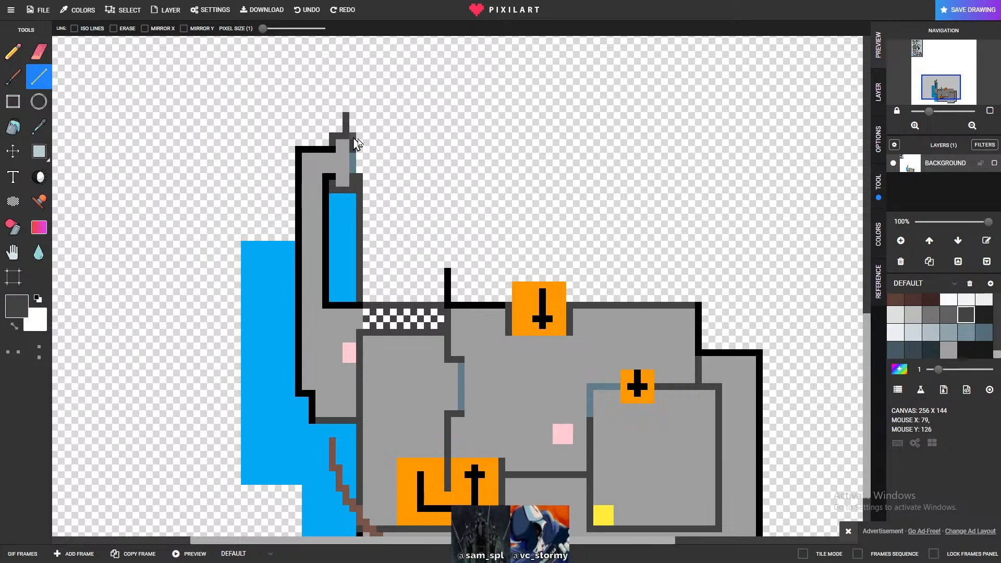
- Widen the corridor extension by painting a light grey column over the blue-grey segment and adjoining dark grey wall
{"action": "scroll", "coordinate": [406, 180], "scroll_direction": "down", "scroll_amount": 3}
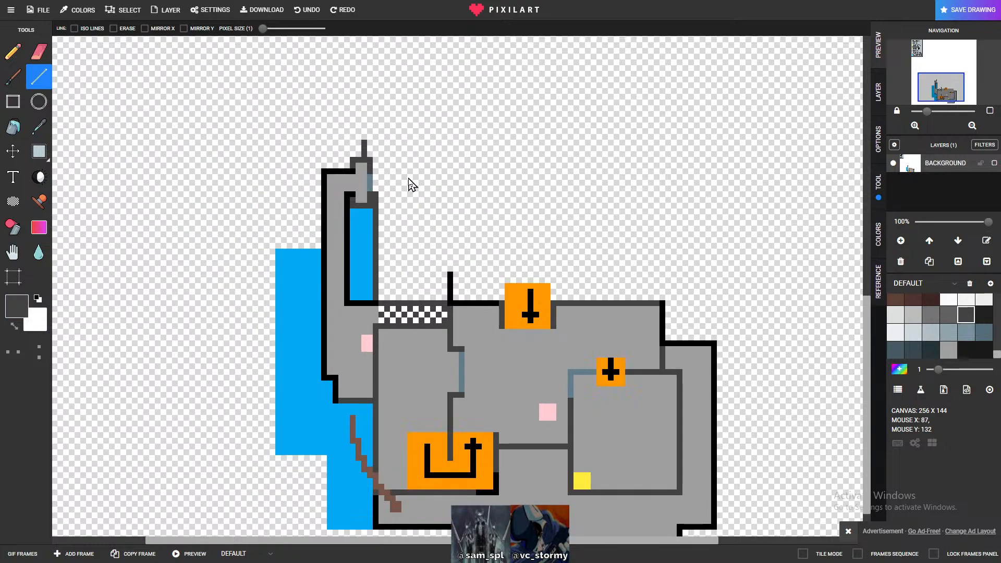
{"action": "scroll", "coordinate": [503, 341], "scroll_direction": "up", "scroll_amount": 1}
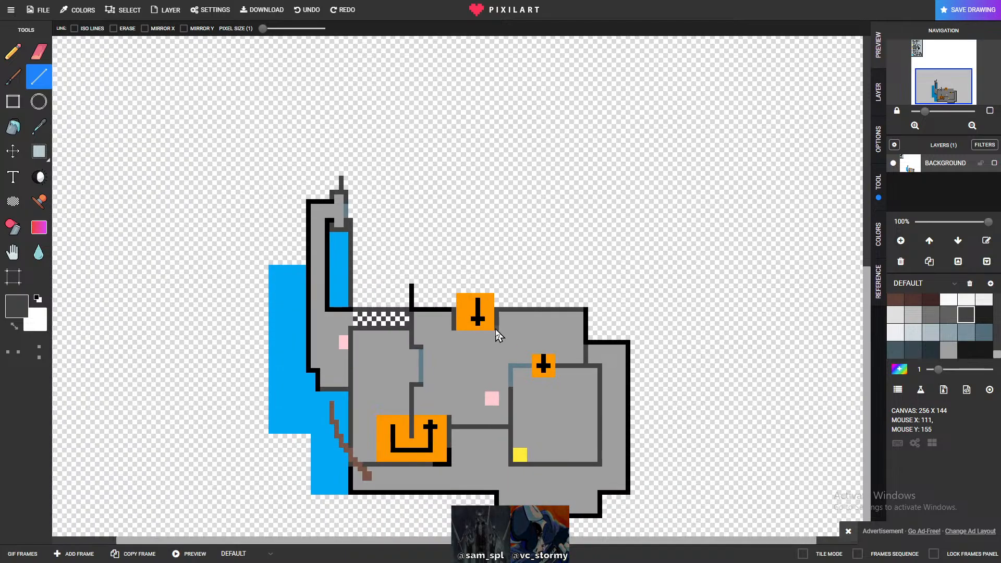
{"action": "scroll", "coordinate": [351, 223], "scroll_direction": "up", "scroll_amount": 2}
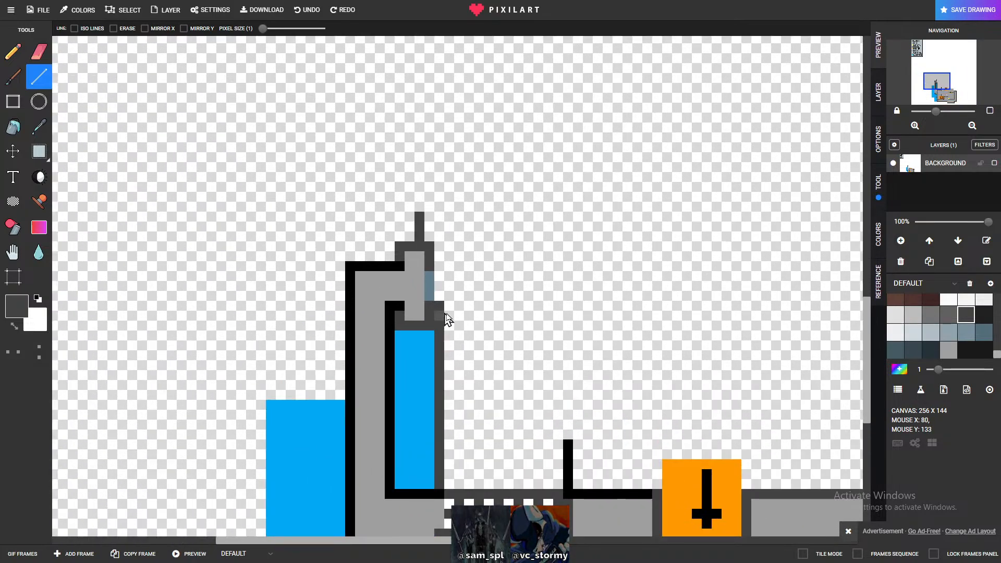
{"action": "scroll", "coordinate": [931, 333], "scroll_direction": "up", "scroll_amount": 3}
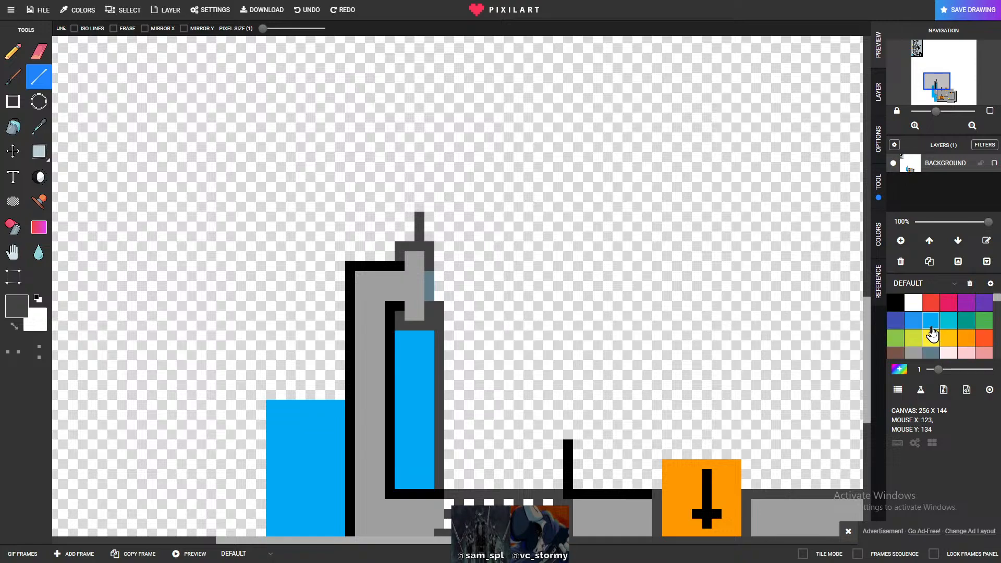
{"action": "left_click", "coordinate": [913, 353]}
{"action": "left_click_drag", "start_coordinate": [429, 315], "coordinate": [428, 286]}
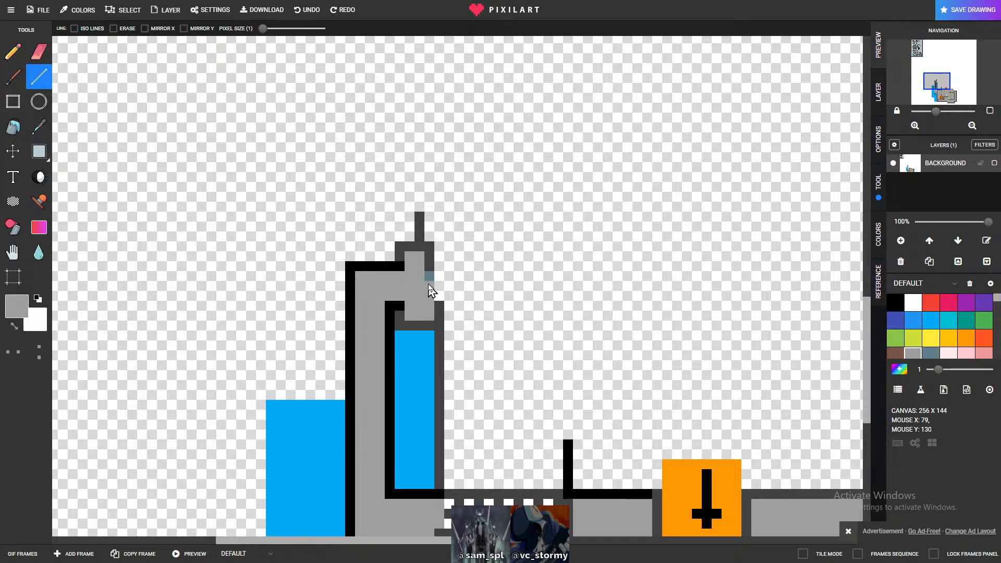
- Draw a short dark grey wall around the upper right corner of the widened corridor extension
{"action": "scroll", "coordinate": [959, 331], "scroll_direction": "down", "scroll_amount": 3}
{"action": "scroll", "coordinate": [958, 334], "scroll_direction": "down", "scroll_amount": 5}
{"action": "scroll", "coordinate": [947, 343], "scroll_direction": "down", "scroll_amount": 3}
{"action": "left_click", "coordinate": [964, 333]}
{"action": "left_click", "coordinate": [961, 319]}
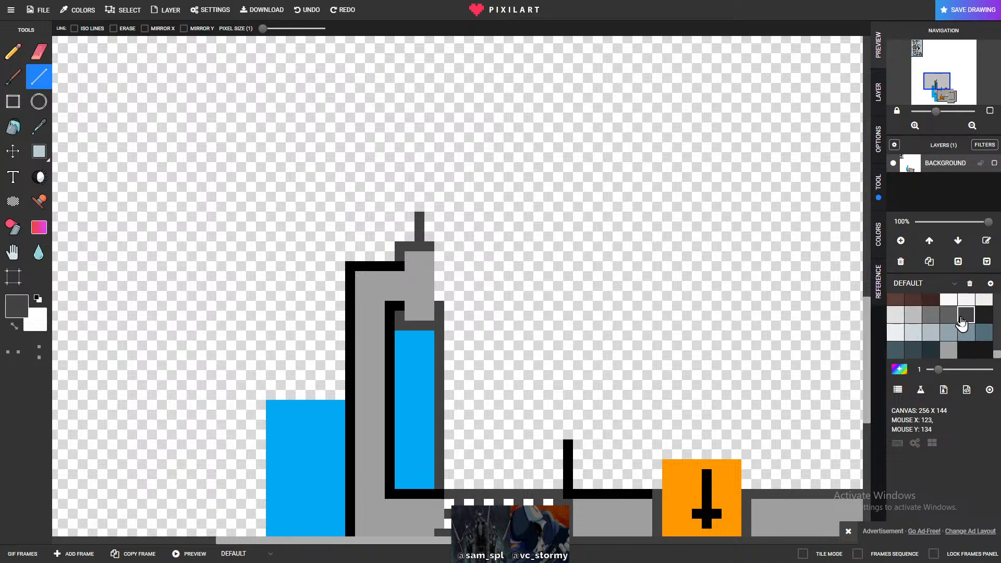
{"action": "left_click_drag", "start_coordinate": [439, 248], "coordinate": [438, 254]}
{"action": "scroll", "coordinate": [971, 359], "scroll_direction": "up", "scroll_amount": 5}
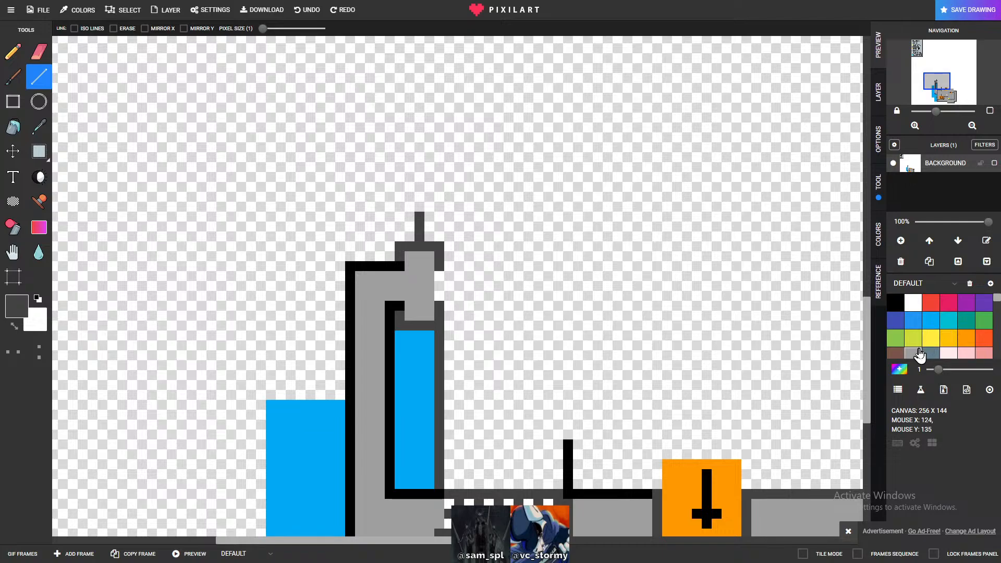
- Draw a short blue-grey vertical segment across the gap in the widened corridor extension's right wall
{"action": "left_click", "coordinate": [923, 353]}
{"action": "left_click_drag", "start_coordinate": [439, 271], "coordinate": [439, 295]}
{"action": "scroll", "coordinate": [595, 299], "scroll_direction": "down", "scroll_amount": 2}
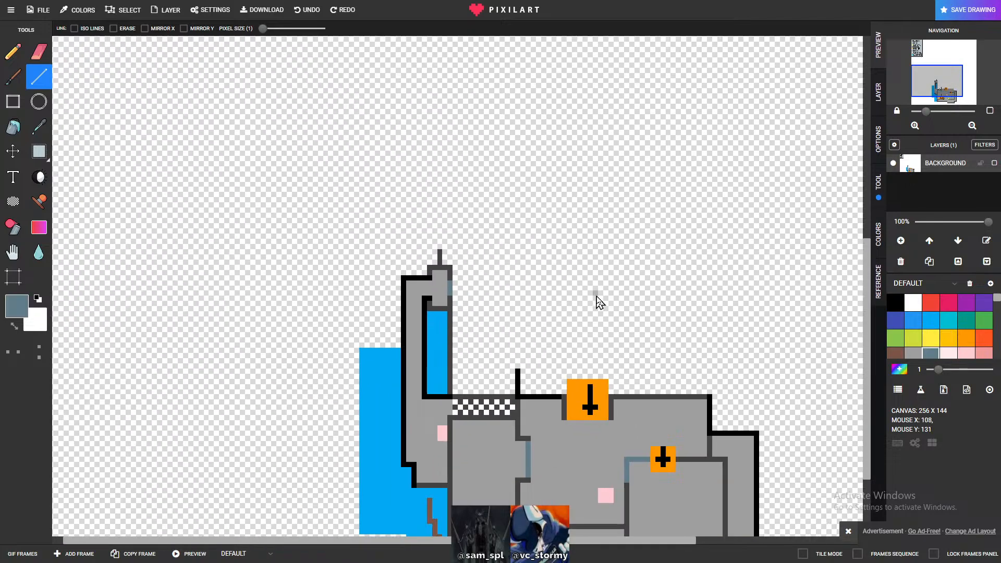
{"action": "scroll", "coordinate": [597, 301], "scroll_direction": "down", "scroll_amount": 2}
{"action": "scroll", "coordinate": [513, 336], "scroll_direction": "up", "scroll_amount": 1}
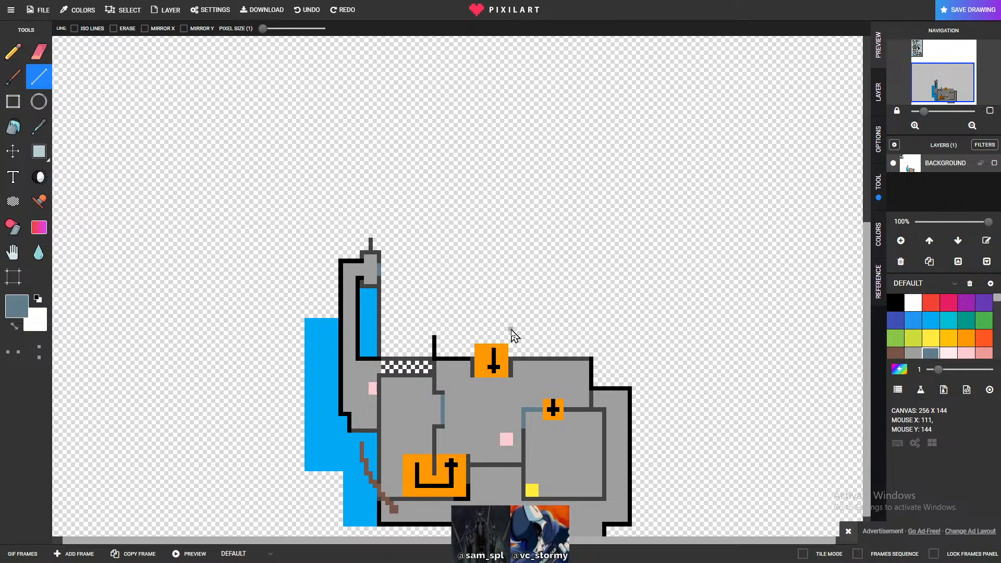
{"action": "scroll", "coordinate": [410, 290], "scroll_direction": "up", "scroll_amount": 3}
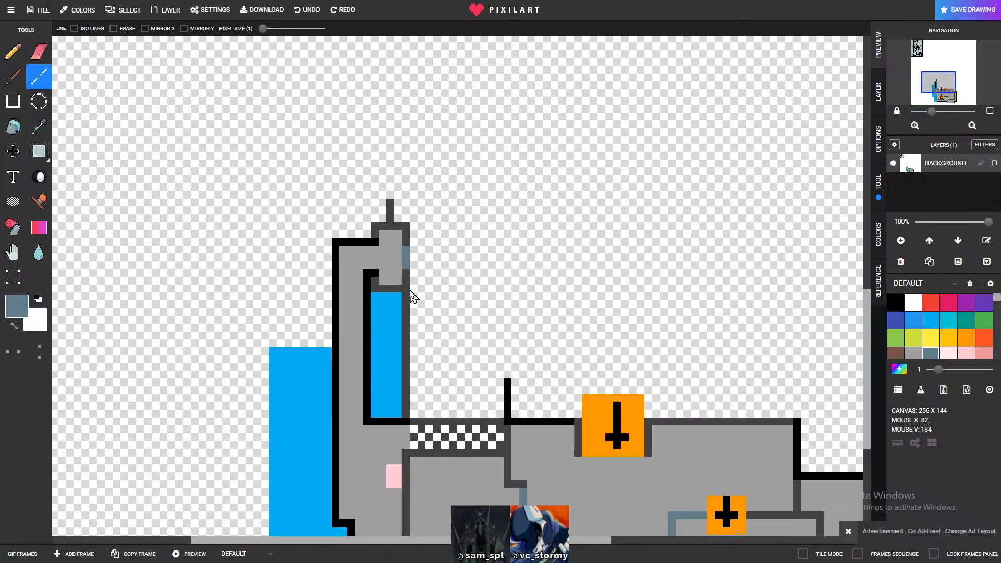
{"action": "scroll", "coordinate": [447, 291], "scroll_direction": "down", "scroll_amount": 3}
{"action": "scroll", "coordinate": [594, 357], "scroll_direction": "down", "scroll_amount": 1}
{"action": "scroll", "coordinate": [532, 362], "scroll_direction": "up", "scroll_amount": 1}
{"action": "scroll", "coordinate": [480, 384], "scroll_direction": "up", "scroll_amount": 1}
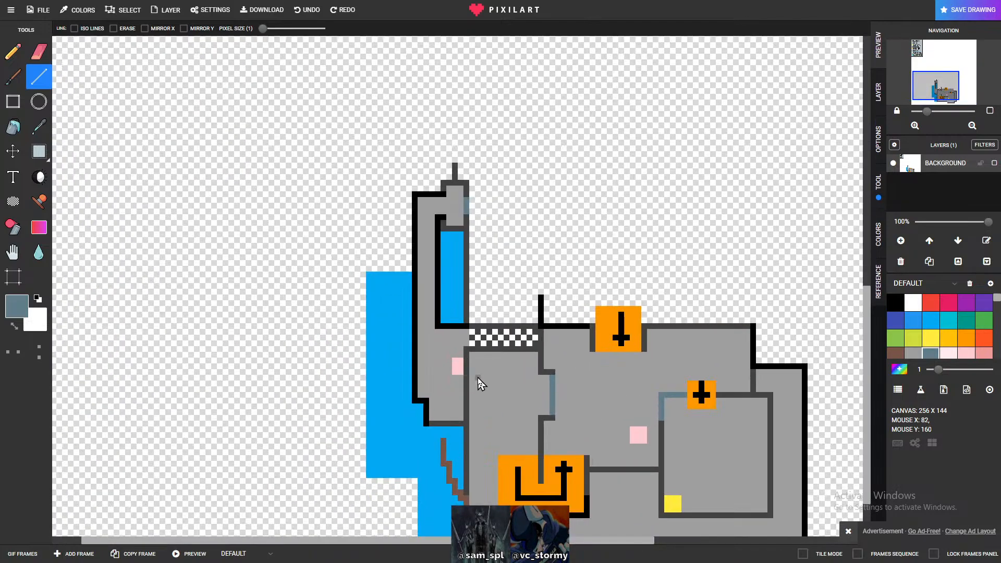
{"action": "scroll", "coordinate": [563, 396], "scroll_direction": "up", "scroll_amount": 1}
{"action": "scroll", "coordinate": [566, 397], "scroll_direction": "down", "scroll_amount": 2}
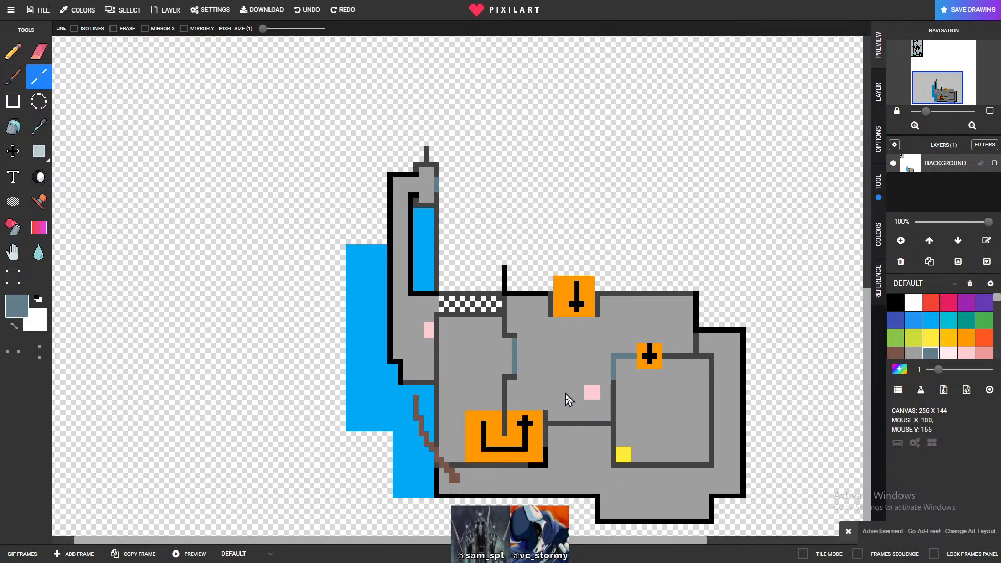
{"action": "scroll", "coordinate": [562, 395], "scroll_direction": "up", "scroll_amount": 1}
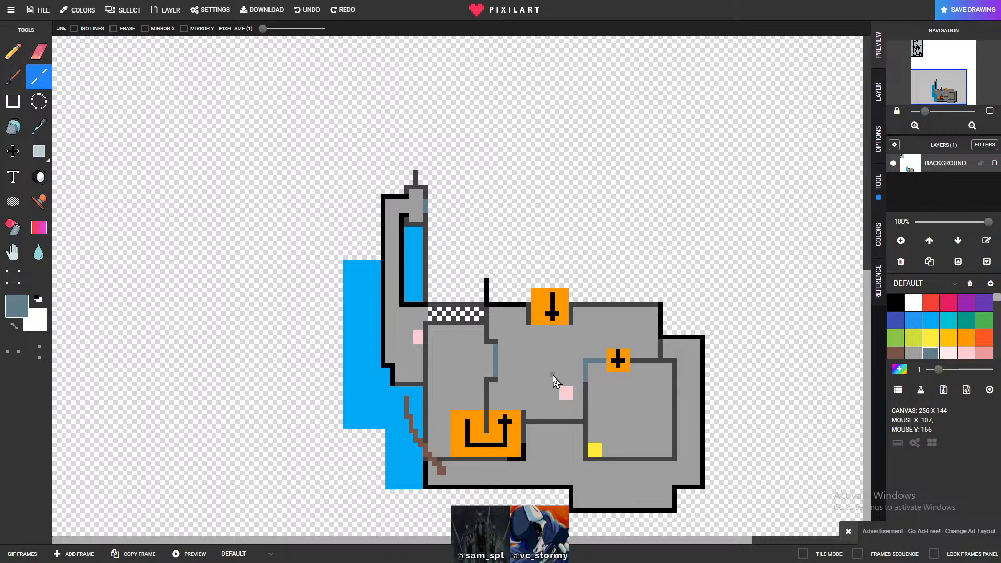
{"action": "scroll", "coordinate": [550, 266], "scroll_direction": "up", "scroll_amount": 2}
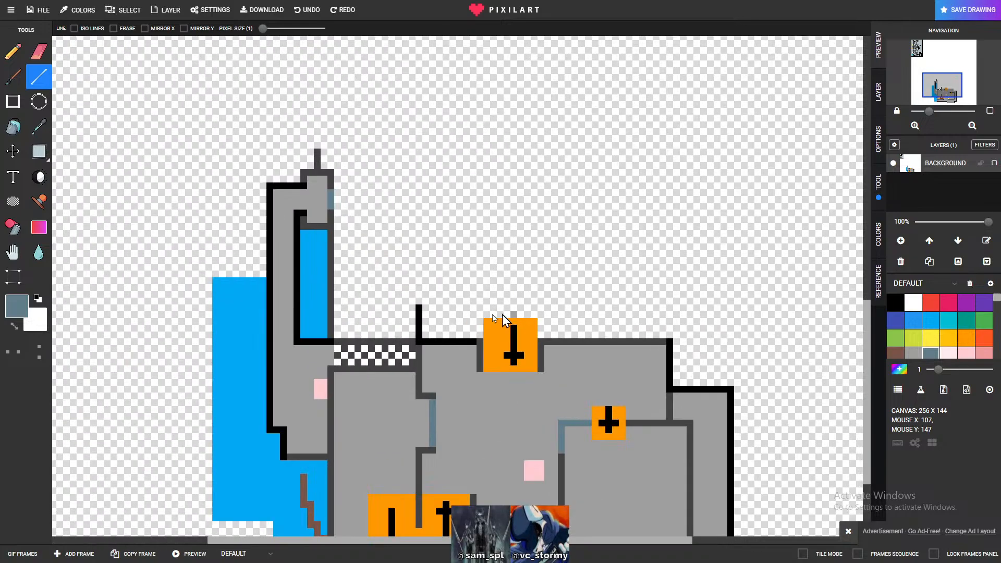
{"action": "scroll", "coordinate": [440, 255], "scroll_direction": "down", "scroll_amount": 1}
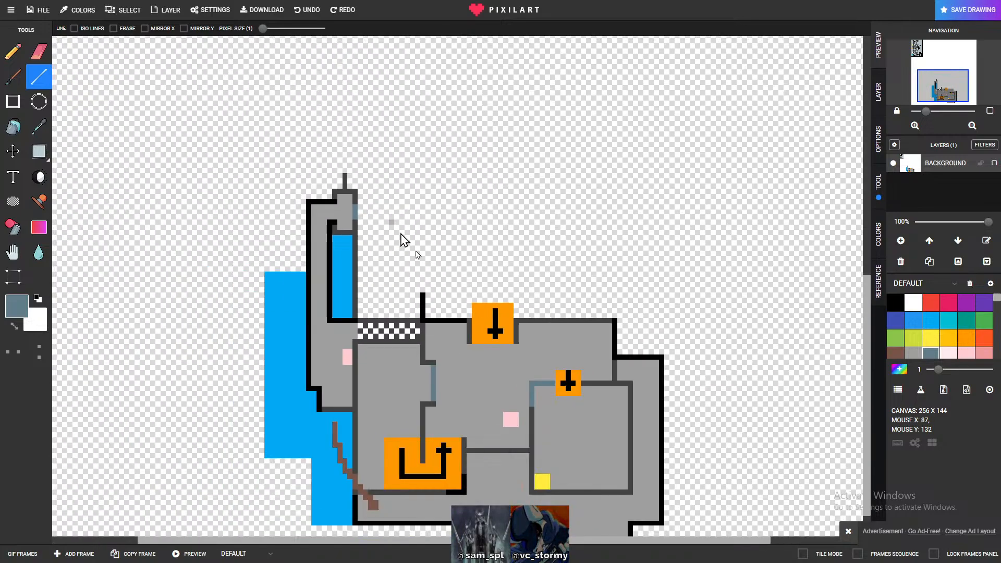
{"action": "scroll", "coordinate": [500, 347], "scroll_direction": "up", "scroll_amount": 1}
{"action": "scroll", "coordinate": [490, 339], "scroll_direction": "down", "scroll_amount": 2}
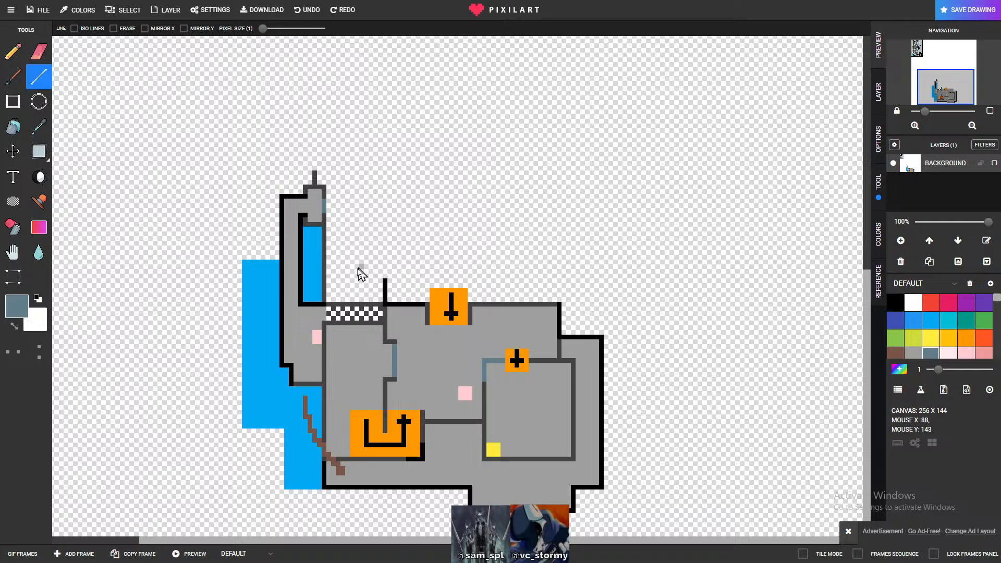
{"action": "scroll", "coordinate": [428, 319], "scroll_direction": "up", "scroll_amount": 2}
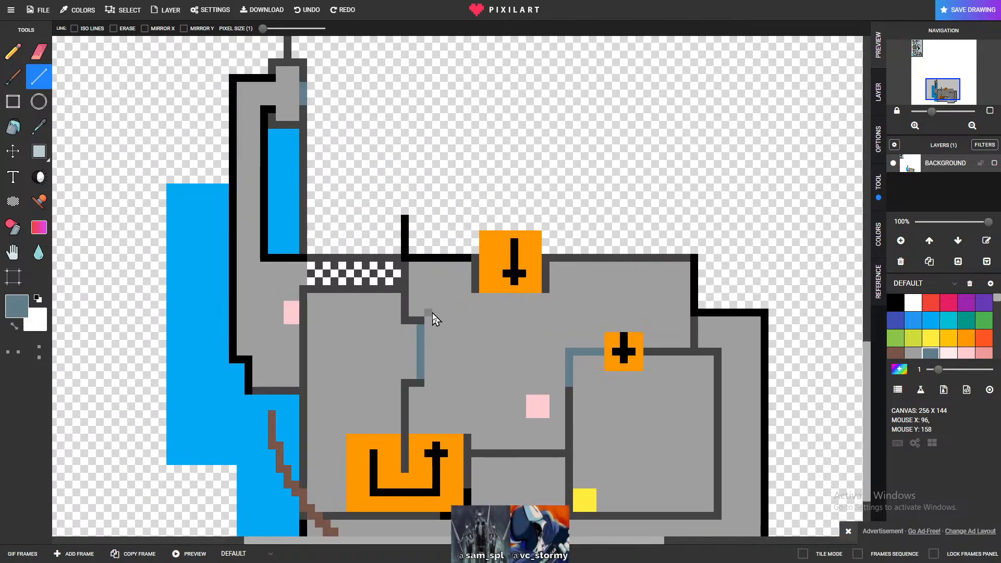
{"action": "scroll", "coordinate": [436, 325], "scroll_direction": "down", "scroll_amount": 2}
{"action": "scroll", "coordinate": [446, 327], "scroll_direction": "up", "scroll_amount": 1}
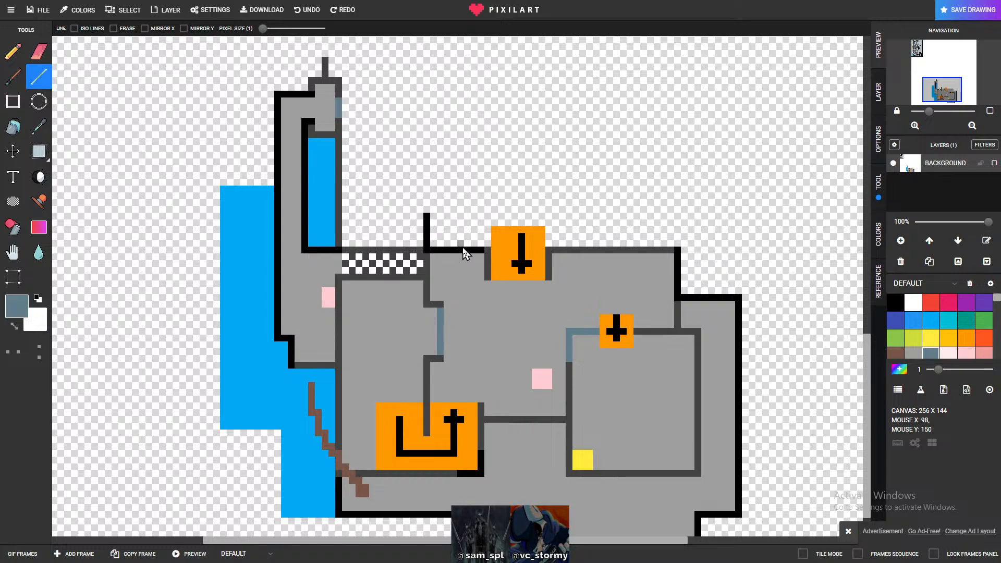
{"action": "scroll", "coordinate": [465, 255], "scroll_direction": "down", "scroll_amount": 1}
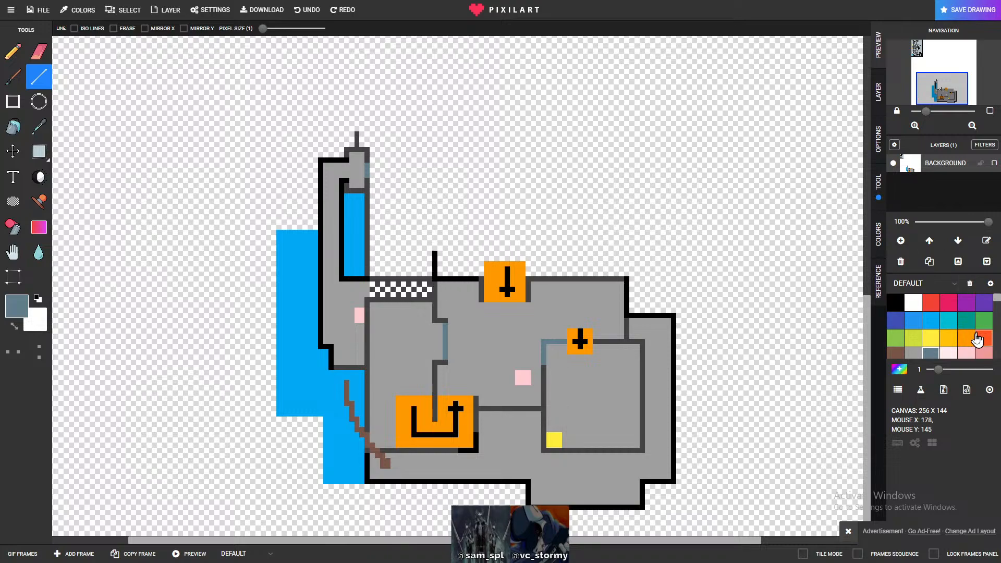
- Draw a dark grey wall up from the black stub beside the checkered strip and rightward above the large orange ramp
{"action": "scroll", "coordinate": [975, 325], "scroll_direction": "down", "scroll_amount": 3}
{"action": "left_click", "coordinate": [965, 315]}
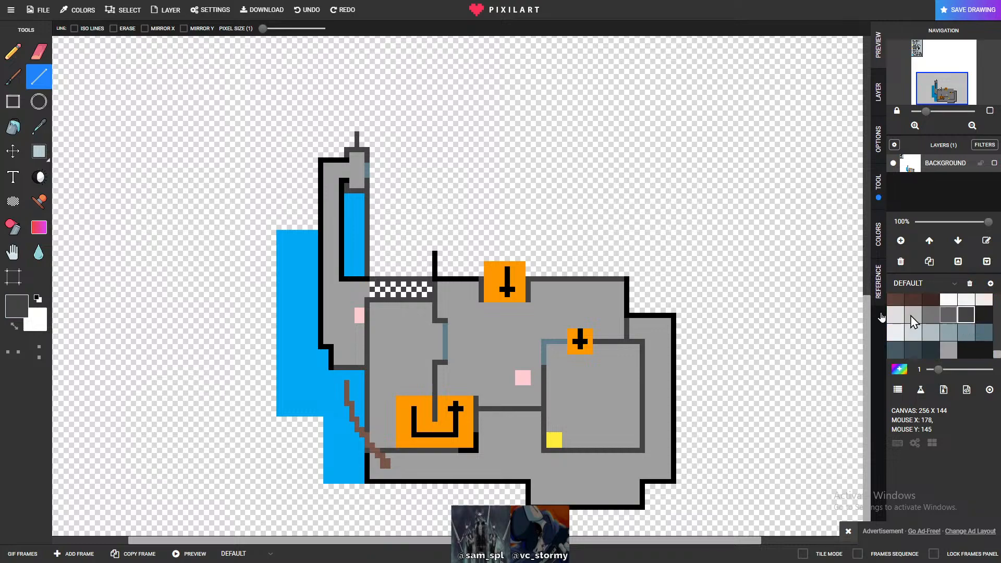
{"action": "scroll", "coordinate": [431, 261], "scroll_direction": "up", "scroll_amount": 2}
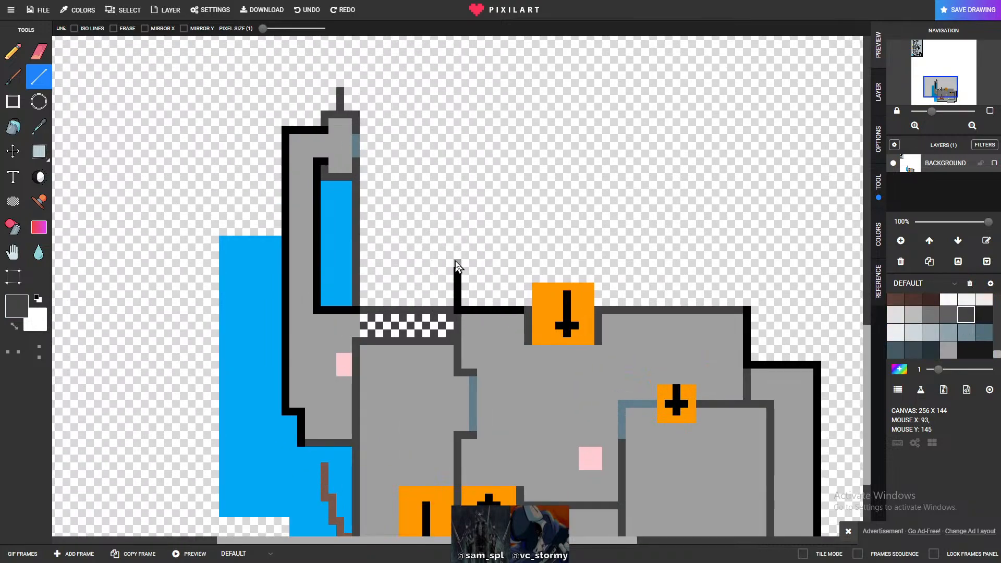
{"action": "left_click", "coordinate": [458, 263]}
{"action": "left_click_drag", "start_coordinate": [458, 232], "coordinate": [749, 238]}
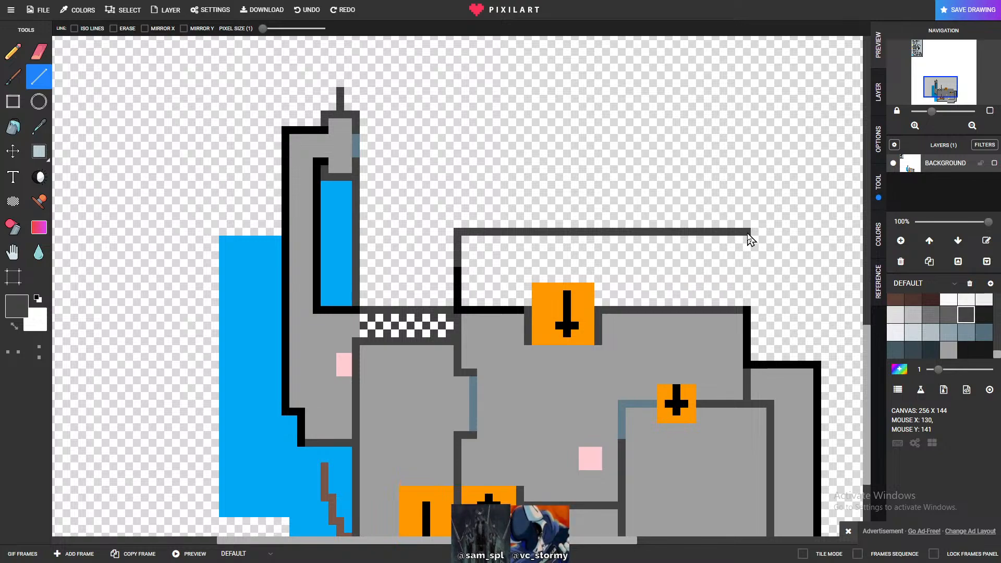
{"action": "scroll", "coordinate": [749, 240], "scroll_direction": "down", "scroll_amount": 3}
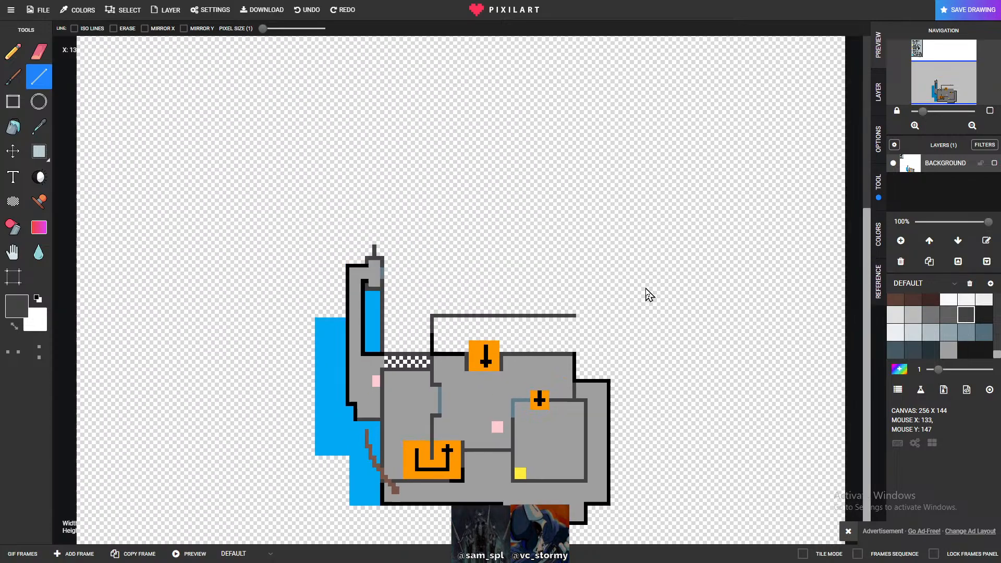
{"action": "scroll", "coordinate": [648, 295], "scroll_direction": "up", "scroll_amount": 2}
{"action": "scroll", "coordinate": [525, 326], "scroll_direction": "down", "scroll_amount": 1}
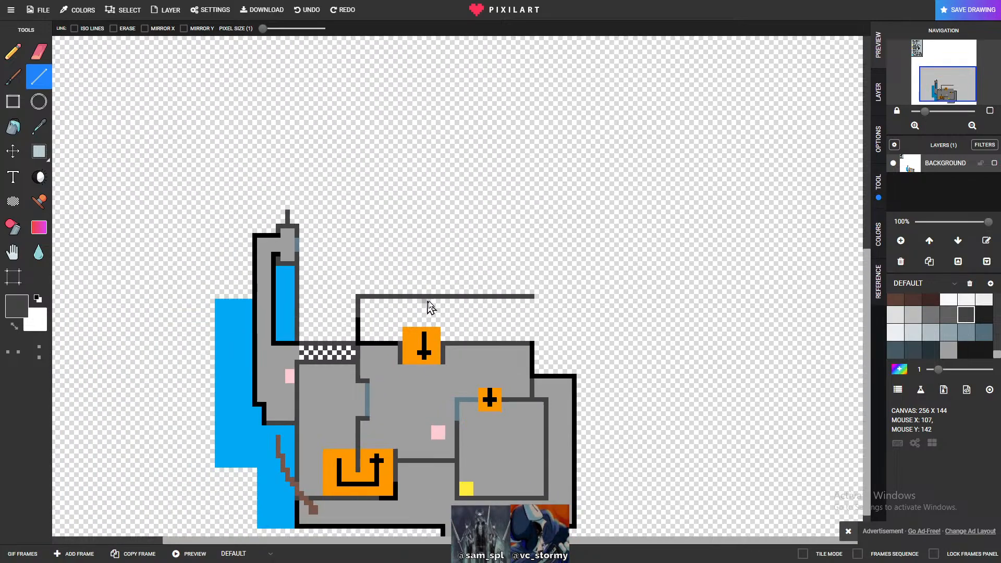
{"action": "scroll", "coordinate": [422, 306], "scroll_direction": "up", "scroll_amount": 1}
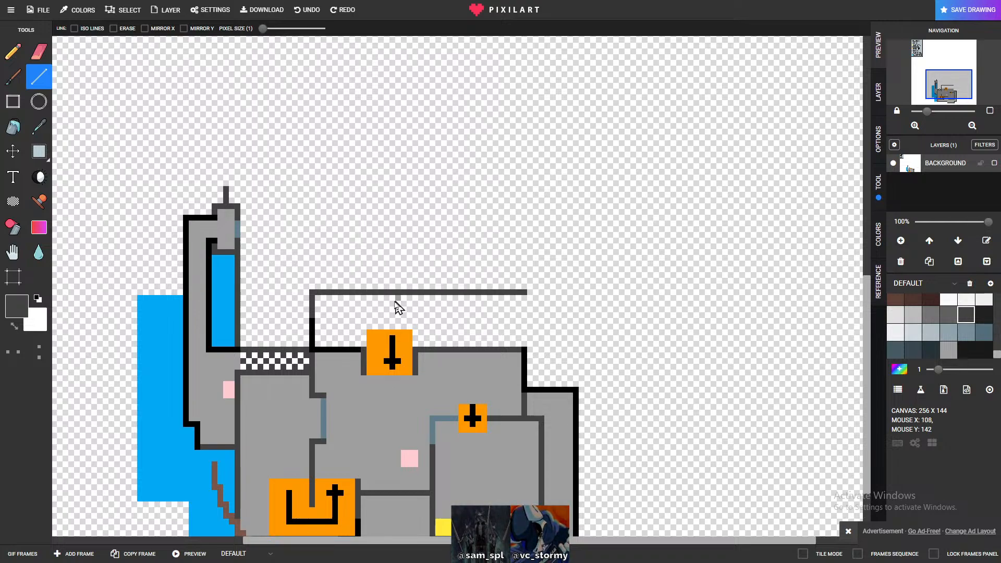
{"action": "scroll", "coordinate": [438, 341], "scroll_direction": "down", "scroll_amount": 1}
{"action": "scroll", "coordinate": [438, 341], "scroll_direction": "up", "scroll_amount": 2}
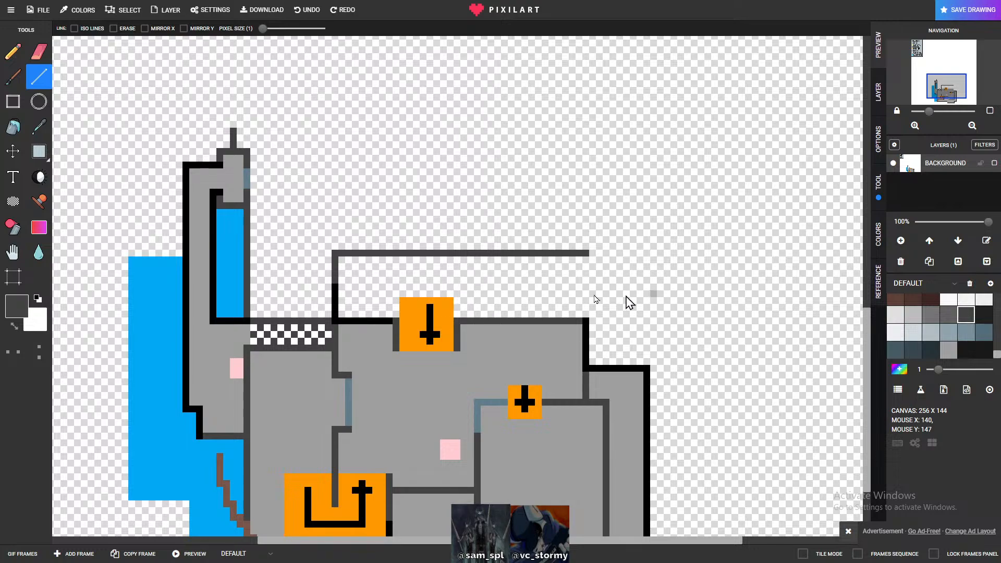
{"action": "scroll", "coordinate": [496, 297], "scroll_direction": "down", "scroll_amount": 1}
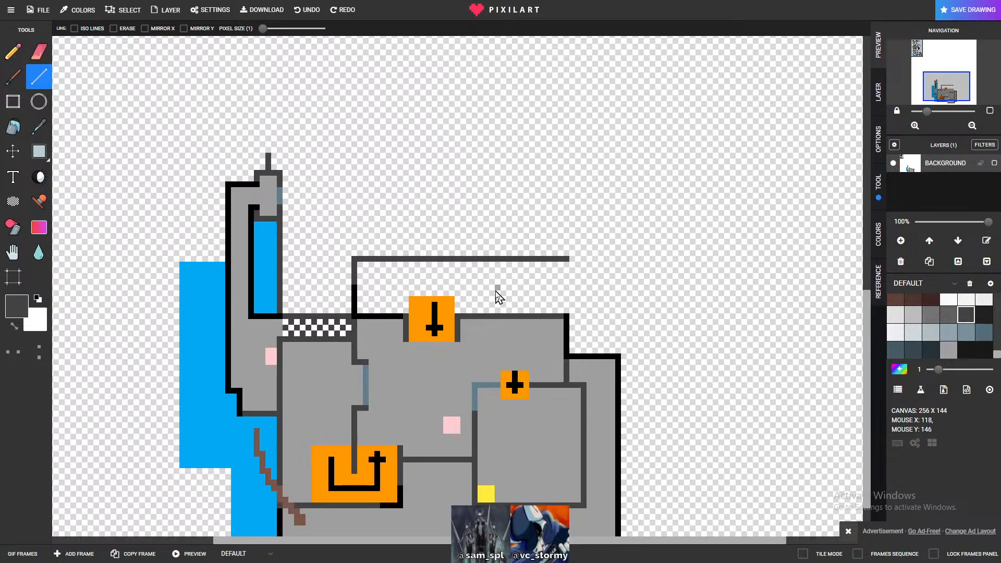
{"action": "scroll", "coordinate": [496, 297], "scroll_direction": "up", "scroll_amount": 1}
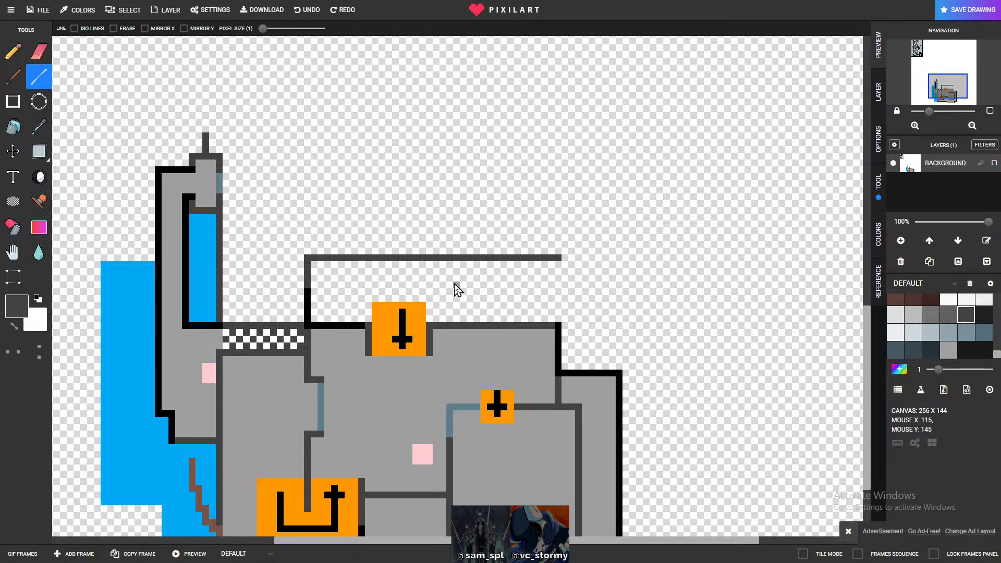
{"action": "scroll", "coordinate": [457, 289], "scroll_direction": "down", "scroll_amount": 1}
{"action": "scroll", "coordinate": [456, 290], "scroll_direction": "down", "scroll_amount": 1}
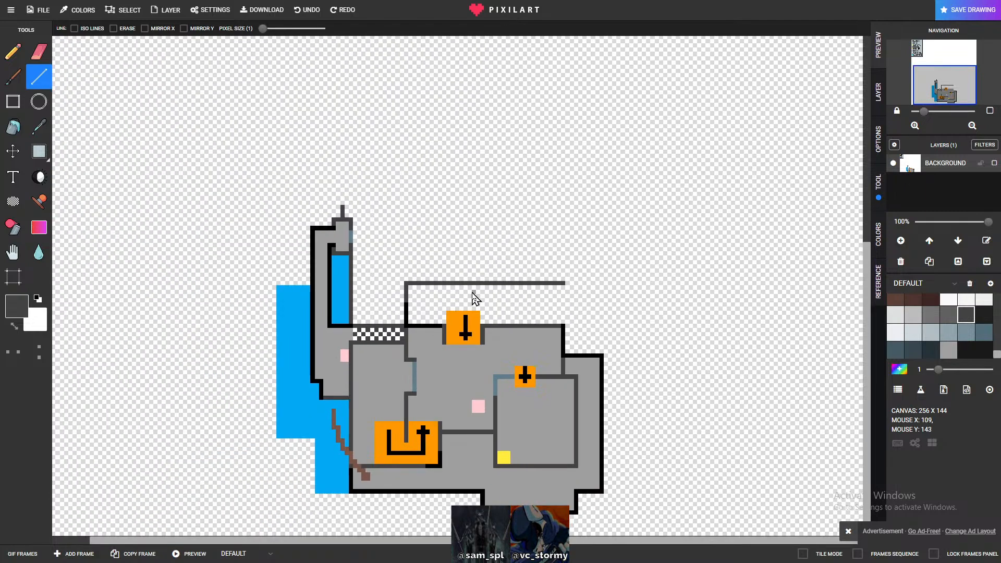
{"action": "scroll", "coordinate": [473, 298], "scroll_direction": "up", "scroll_amount": 1}
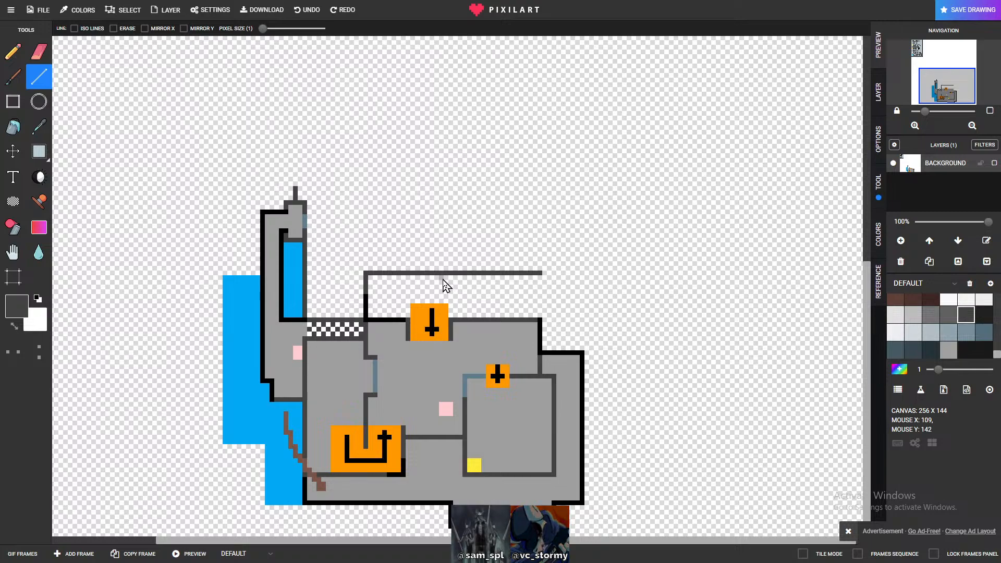
{"action": "scroll", "coordinate": [515, 271], "scroll_direction": "up", "scroll_amount": 1}
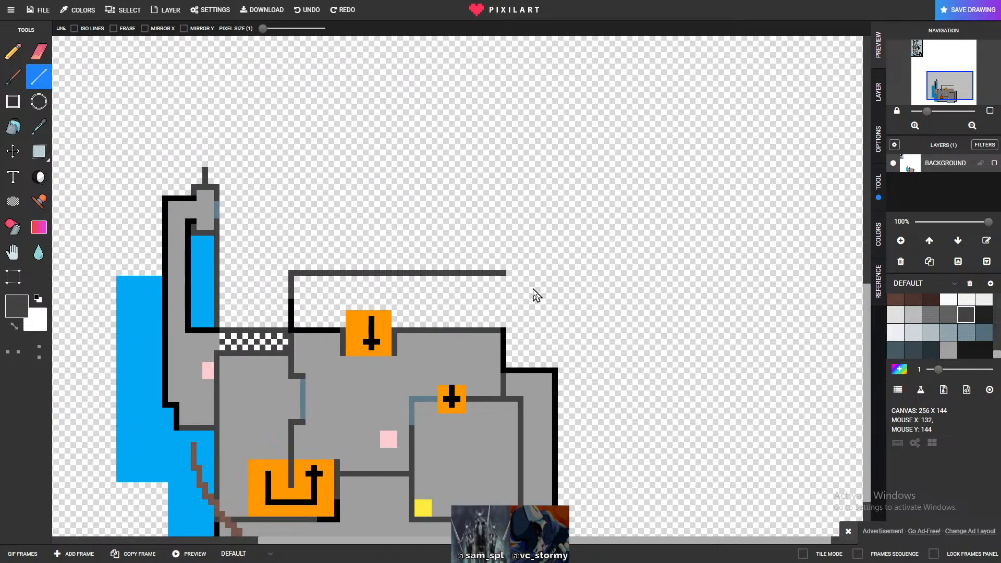
{"action": "left_click_drag", "start_coordinate": [502, 271], "coordinate": [506, 271]}
- Draw a dark grey wall rightward from the main room's upper right corner and straight up past the upper wall
{"action": "scroll", "coordinate": [509, 347], "scroll_direction": "up", "scroll_amount": 3}
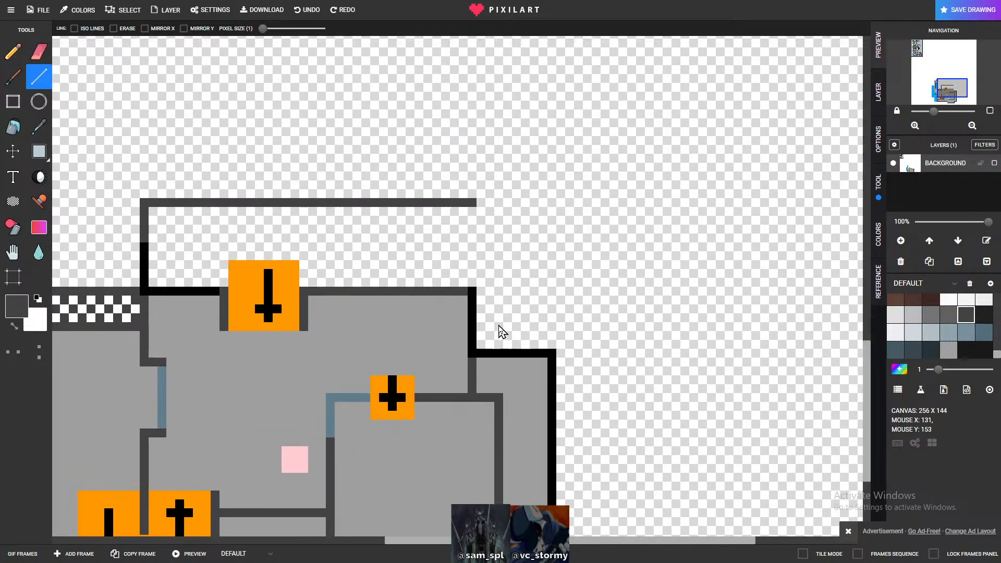
{"action": "scroll", "coordinate": [498, 331], "scroll_direction": "down", "scroll_amount": 2}
{"action": "scroll", "coordinate": [498, 333], "scroll_direction": "up", "scroll_amount": 1}
{"action": "scroll", "coordinate": [497, 330], "scroll_direction": "up", "scroll_amount": 1}
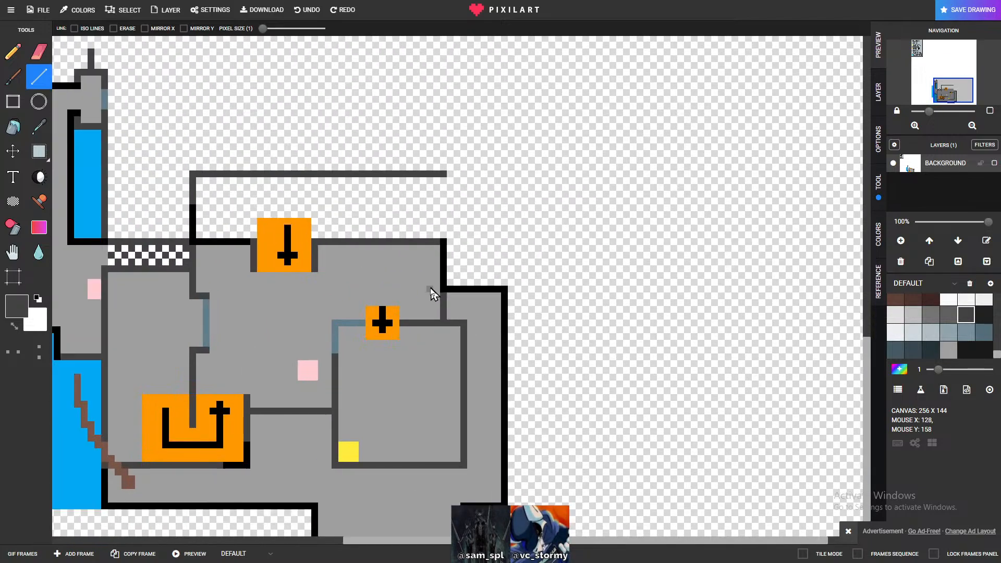
{"action": "scroll", "coordinate": [432, 291], "scroll_direction": "down", "scroll_amount": 2}
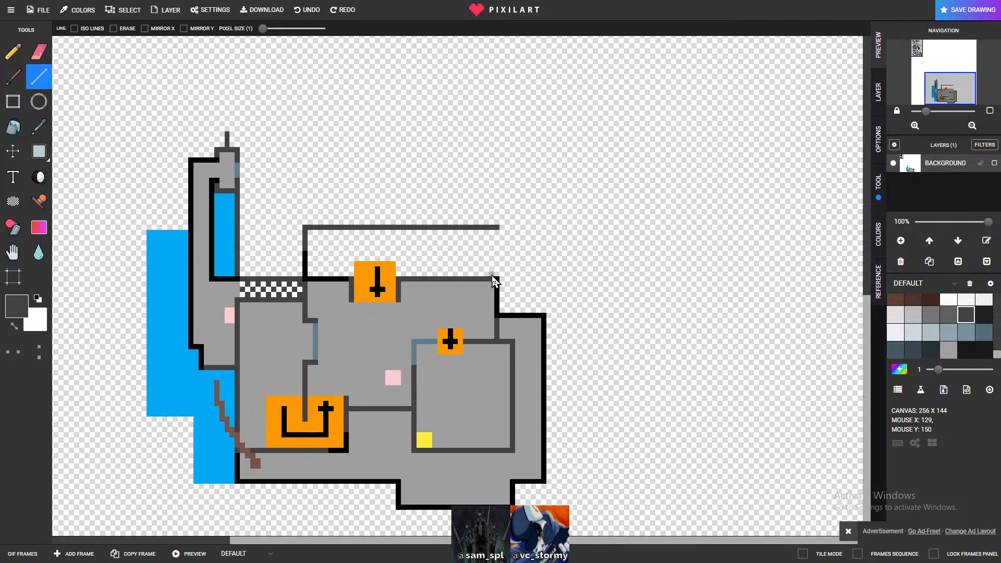
{"action": "mouse_move", "coordinate": [514, 281]}
{"action": "left_mouse_down"}
{"action": "mouse_move", "coordinate": [542, 283]}
{"action": "mouse_move", "coordinate": [546, 141]}
{"action": "left_mouse_up"}
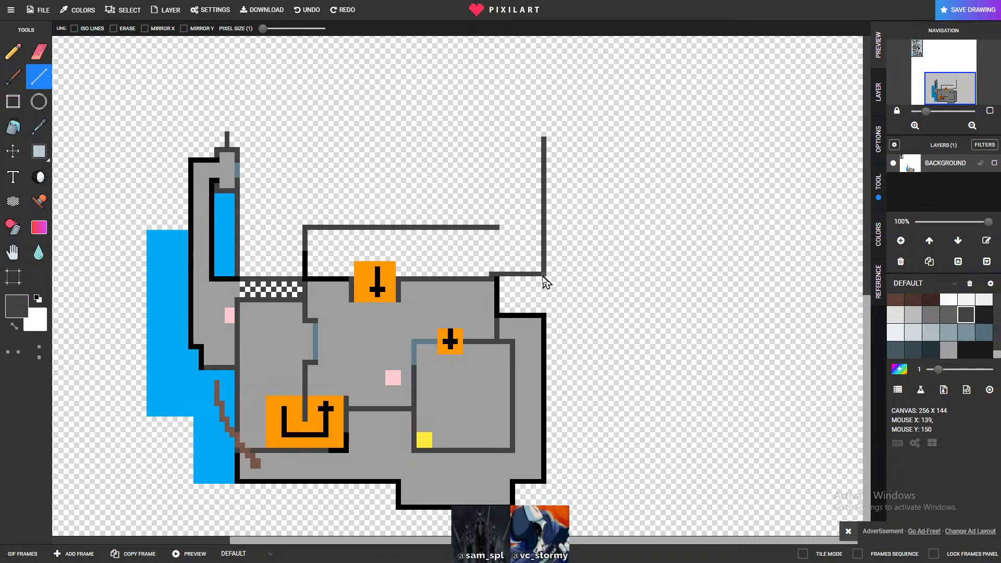
{"action": "scroll", "coordinate": [543, 277], "scroll_direction": "down", "scroll_amount": 1}
{"action": "scroll", "coordinate": [539, 284], "scroll_direction": "up", "scroll_amount": 1}
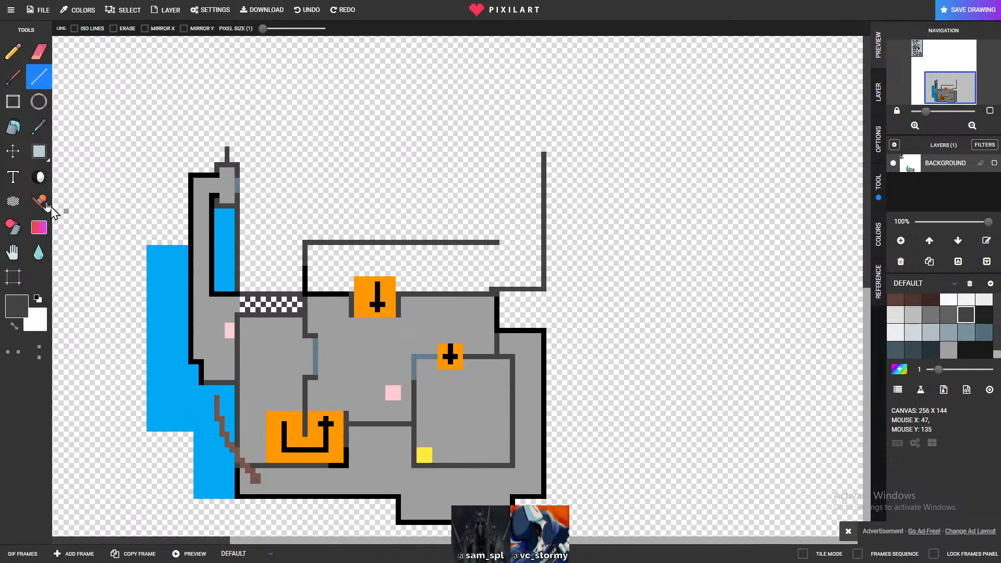
- Erase the new wall's overshoot at the main room's upper right corner and the middle section of the upper wall
{"action": "left_click", "coordinate": [39, 51]}
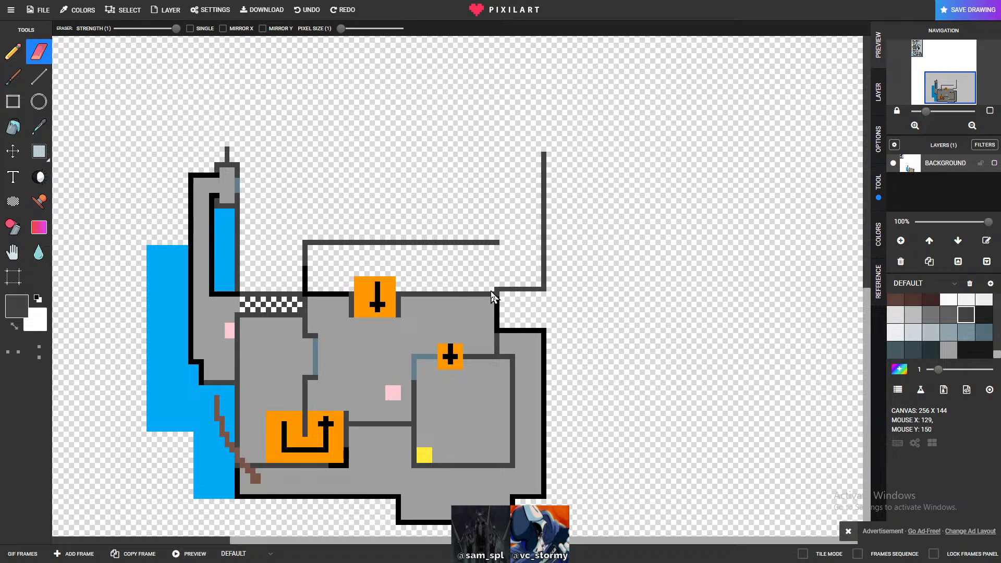
{"action": "scroll", "coordinate": [552, 333], "scroll_direction": "up", "scroll_amount": 1}
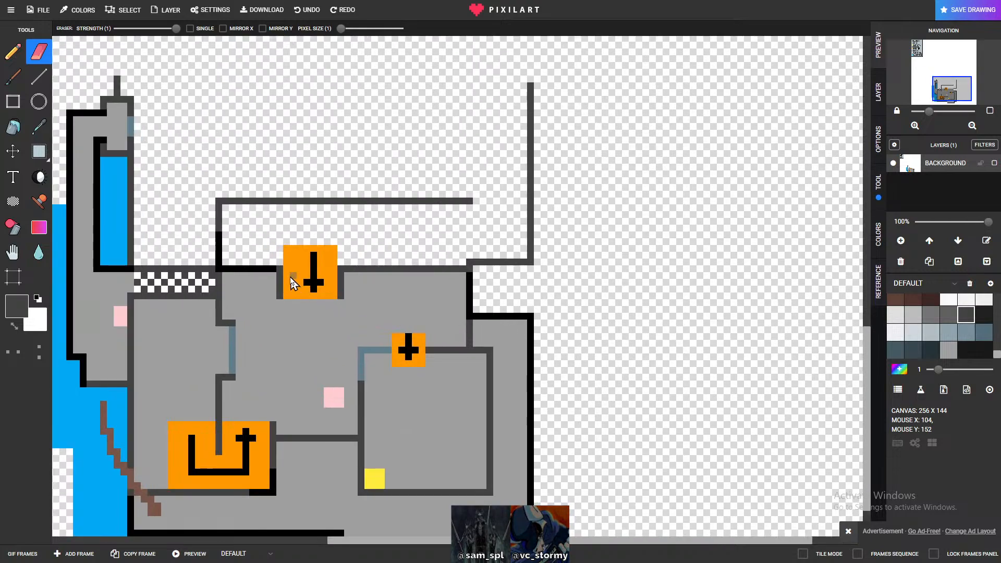
{"action": "scroll", "coordinate": [544, 255], "scroll_direction": "down", "scroll_amount": 1}
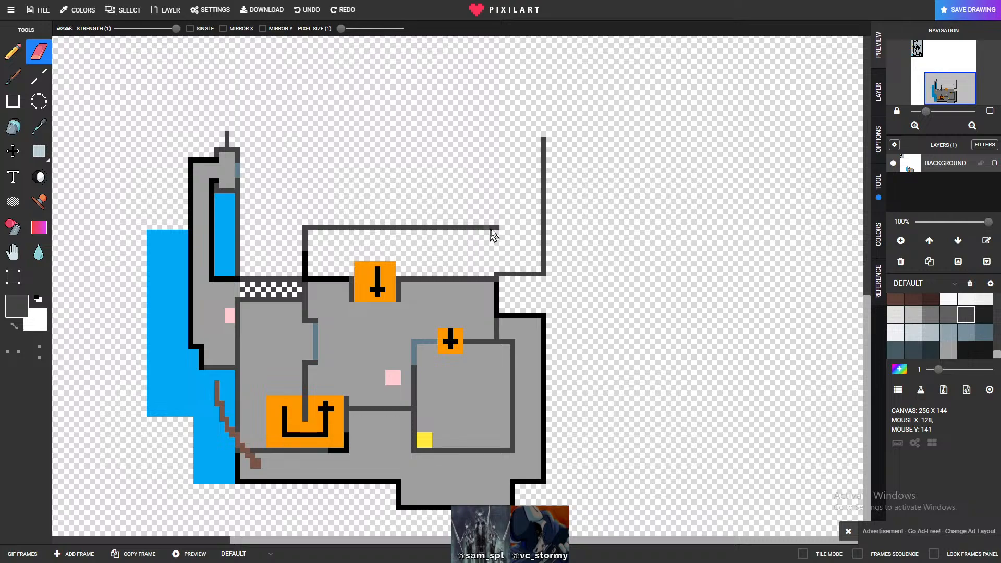
{"action": "mouse_move", "coordinate": [448, 228]}
{"action": "left_mouse_down"}
{"action": "mouse_move", "coordinate": [342, 227]}
{"action": "mouse_move", "coordinate": [459, 227]}
{"action": "left_mouse_up"}
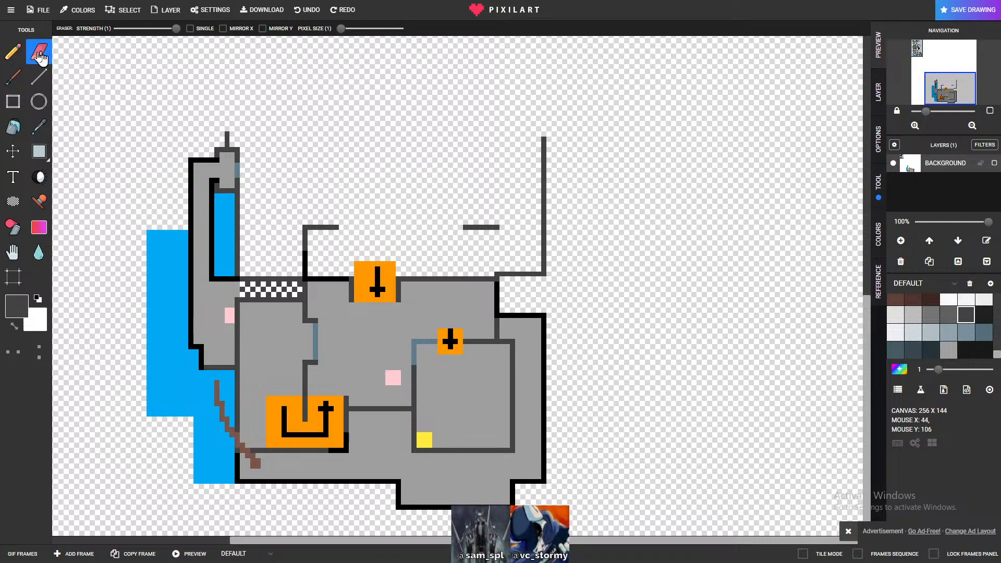
- Draw a dark grey outline rising above the upper wall's gap, joining its two remaining segments across the top to form an upper room
{"action": "left_click", "coordinate": [13, 52]}
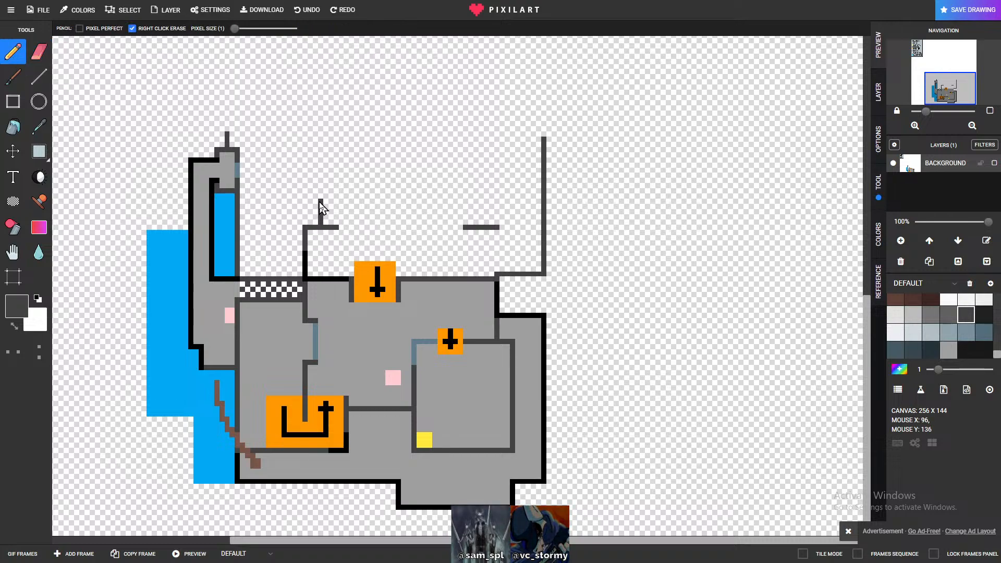
{"action": "left_click_drag", "start_coordinate": [320, 201], "coordinate": [461, 207]}
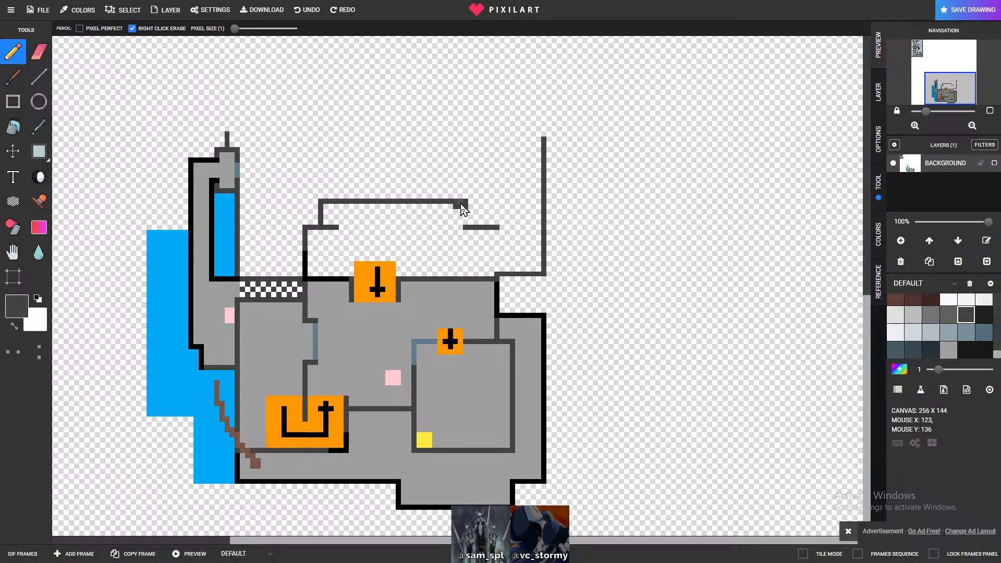
{"action": "left_click_drag", "start_coordinate": [481, 205], "coordinate": [496, 206]}
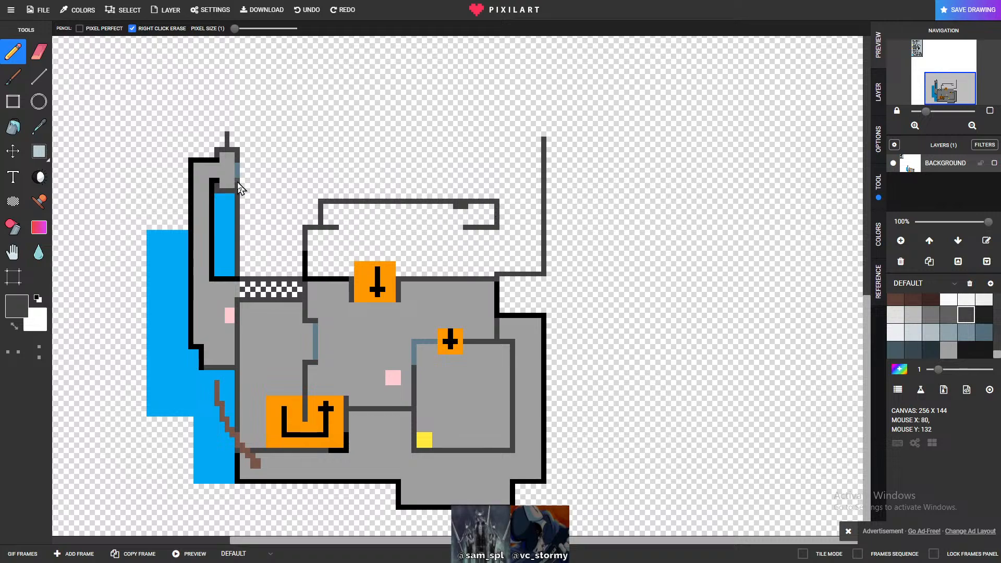
- Erase the old upper wall's leftover stubs inside the upper room and extend its right wall down to the main room
{"action": "left_click", "coordinate": [39, 51]}
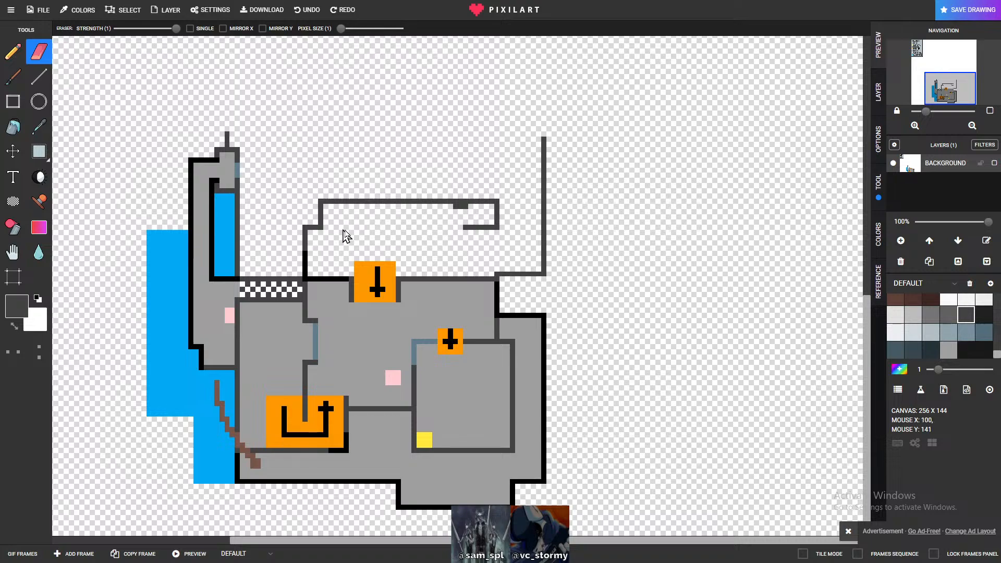
{"action": "left_click_drag", "start_coordinate": [463, 227], "coordinate": [482, 230]}
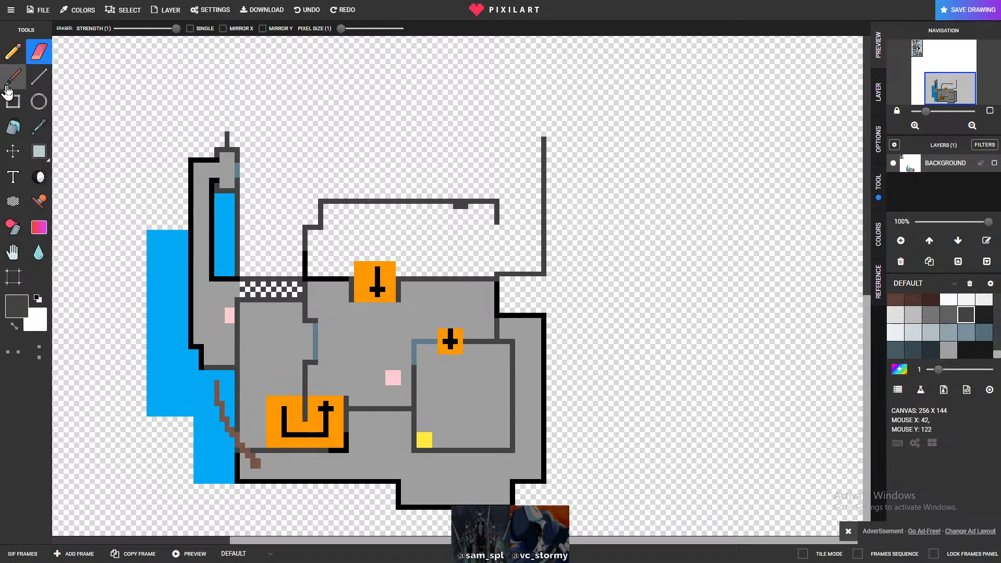
{"action": "scroll", "coordinate": [949, 320], "scroll_direction": "up", "scroll_amount": 10}
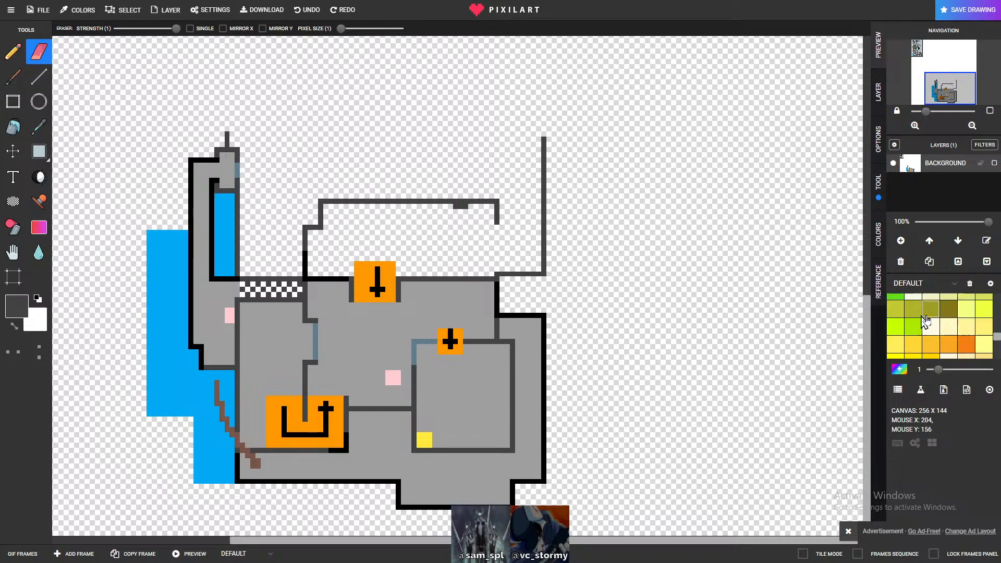
{"action": "scroll", "coordinate": [967, 318], "scroll_direction": "down", "scroll_amount": 10}
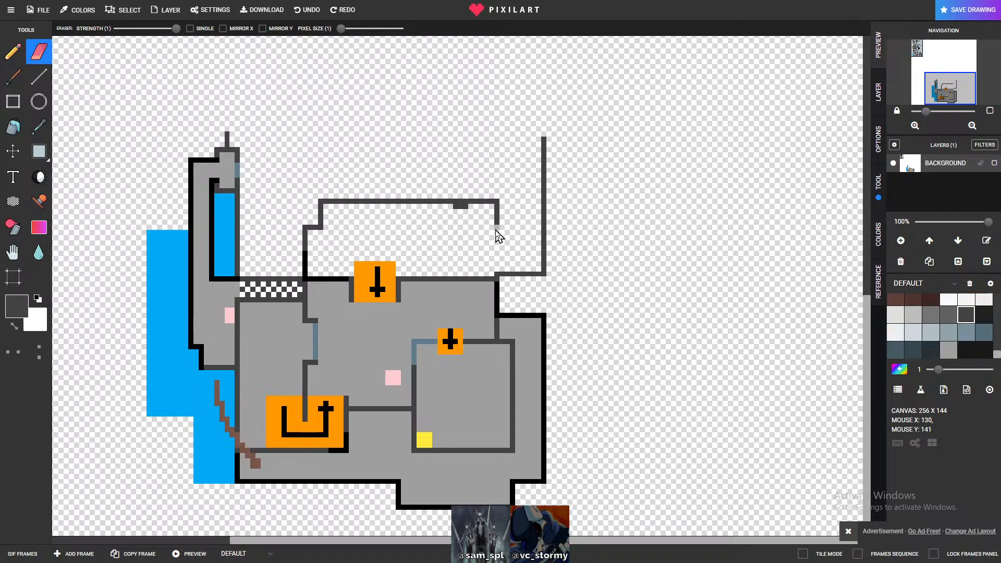
{"action": "key", "text": "b"}
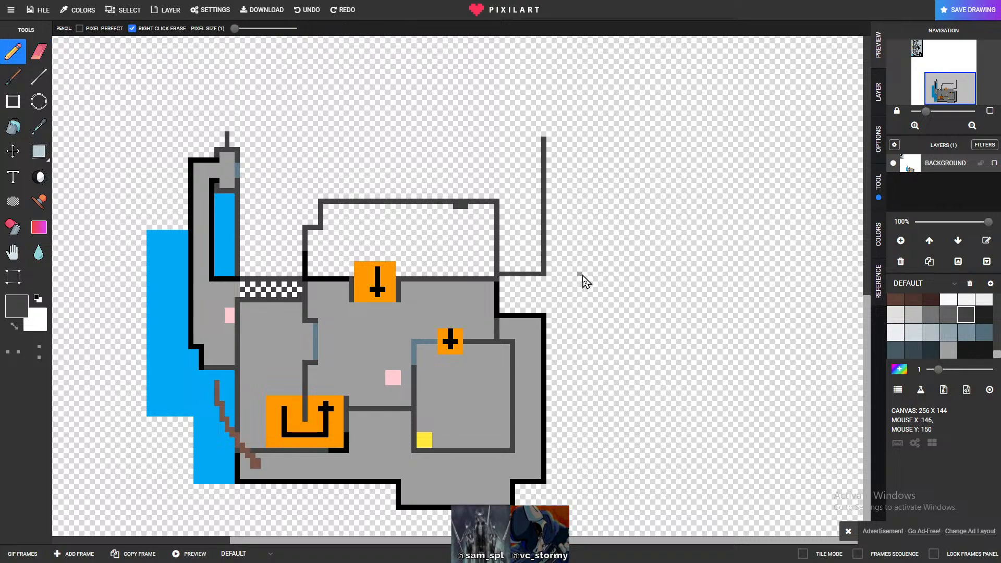
- Draw a dark grey wall from the upper room's right wall to the tall right wall and erase the room wall below it
{"action": "scroll", "coordinate": [965, 322], "scroll_direction": "up", "scroll_amount": 5}
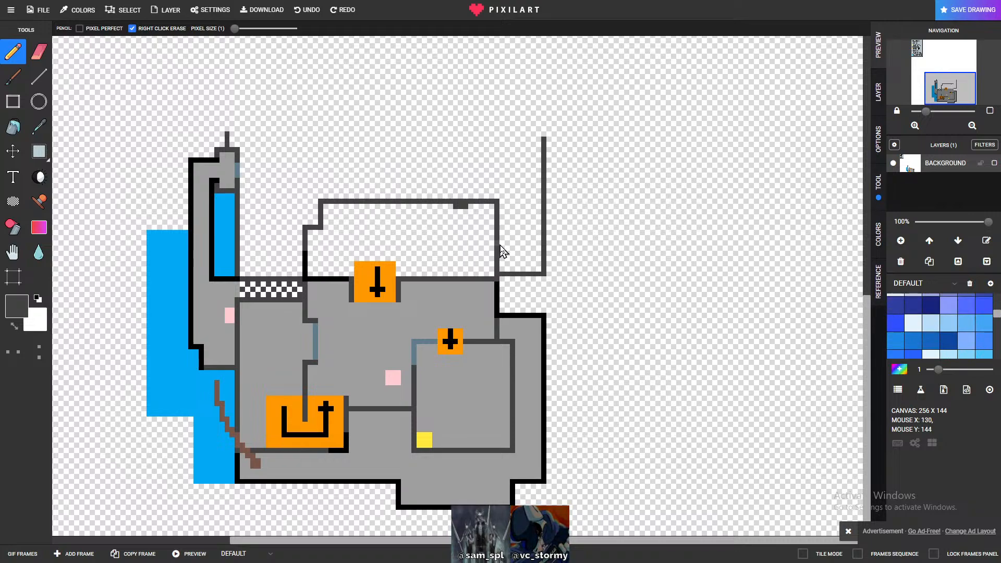
{"action": "scroll", "coordinate": [502, 252], "scroll_direction": "up", "scroll_amount": 2}
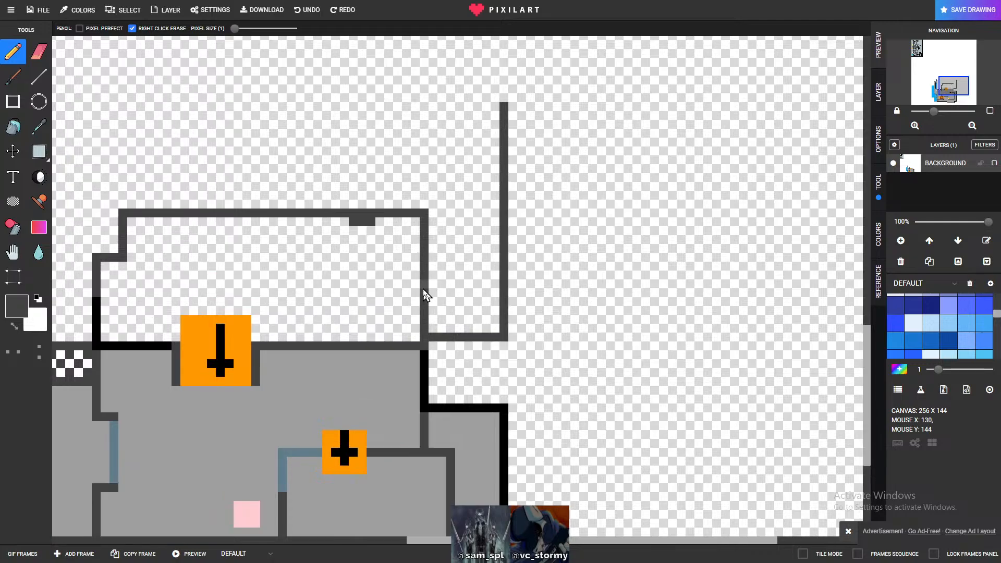
{"action": "left_click_drag", "start_coordinate": [426, 289], "coordinate": [498, 289]}
{"action": "scroll", "coordinate": [498, 290], "scroll_direction": "down", "scroll_amount": 2}
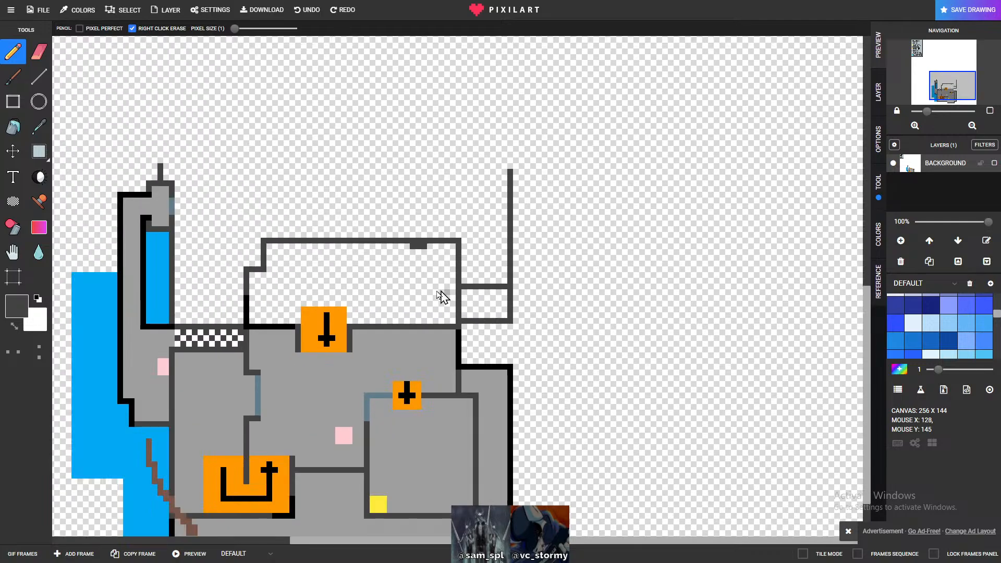
{"action": "key", "text": "e"}
{"action": "left_click_drag", "start_coordinate": [456, 297], "coordinate": [461, 306]}
- Draw a solid orange block, about 5 by 6 pixels, in the corner between the new passage wall and the tall right wall
{"action": "scroll", "coordinate": [949, 327], "scroll_direction": "up", "scroll_amount": 3}
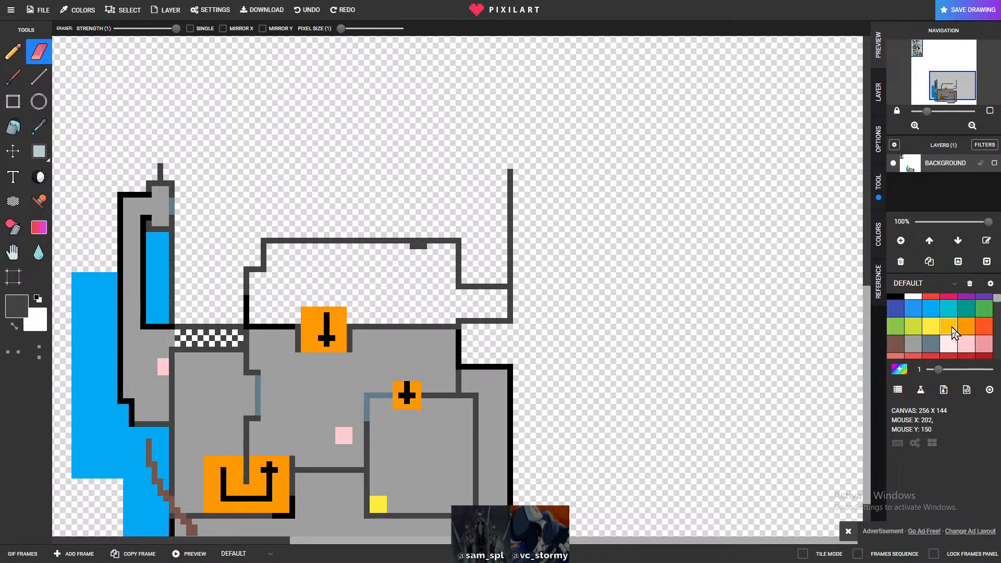
{"action": "left_click", "coordinate": [978, 339]}
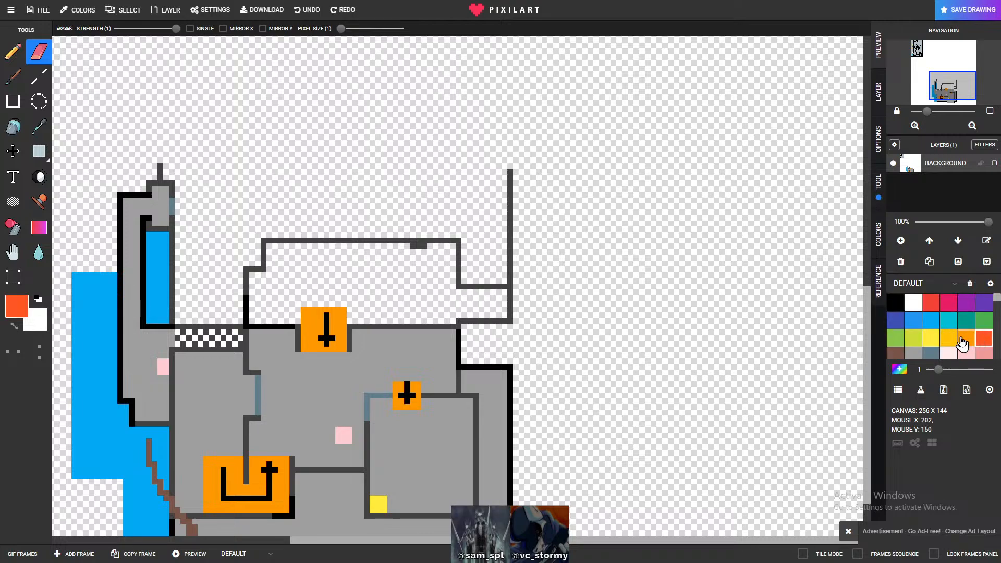
{"action": "left_click", "coordinate": [963, 344]}
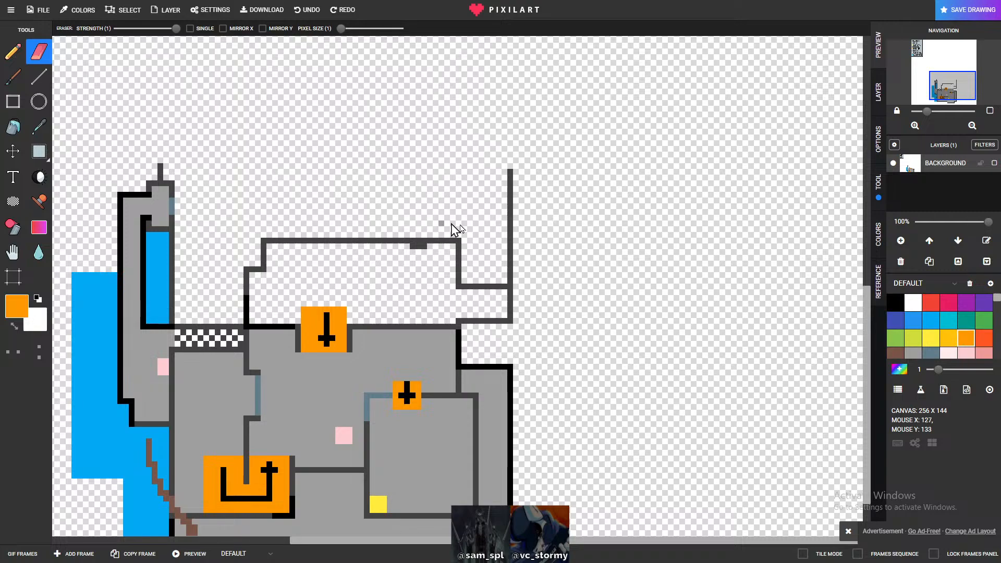
{"action": "scroll", "coordinate": [440, 224], "scroll_direction": "up", "scroll_amount": 1}
{"action": "key", "text": "b"}
{"action": "left_click", "coordinate": [484, 320]}
{"action": "left_click_drag", "start_coordinate": [483, 321], "coordinate": [484, 272]}
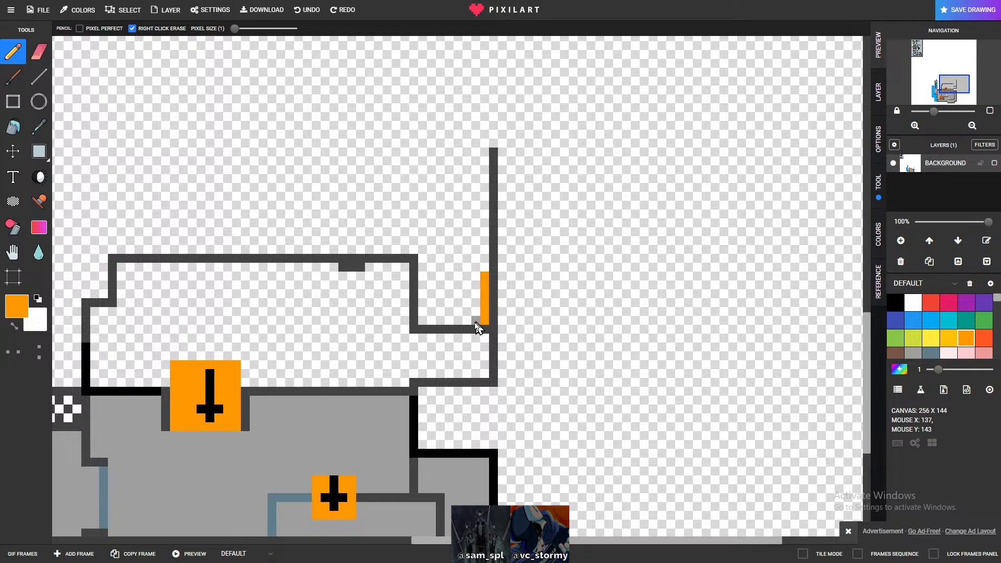
{"action": "mouse_move", "coordinate": [448, 296]}
{"action": "left_mouse_down"}
{"action": "mouse_move", "coordinate": [457, 320]}
{"action": "mouse_move", "coordinate": [480, 321]}
{"action": "mouse_move", "coordinate": [467, 281]}
{"action": "left_mouse_up"}
{"action": "scroll", "coordinate": [467, 292], "scroll_direction": "down", "scroll_amount": 1}
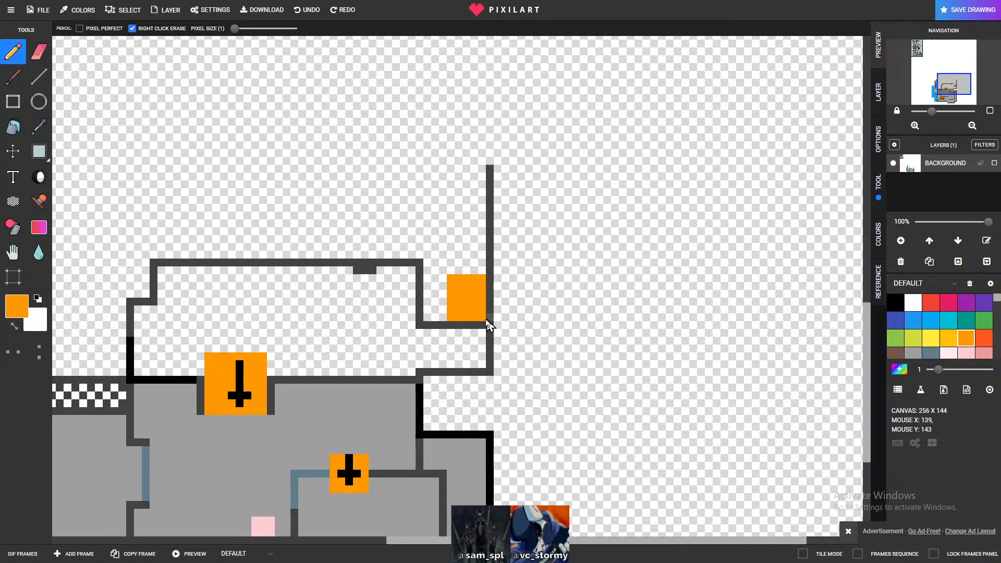
{"action": "scroll", "coordinate": [467, 310], "scroll_direction": "down", "scroll_amount": 1}
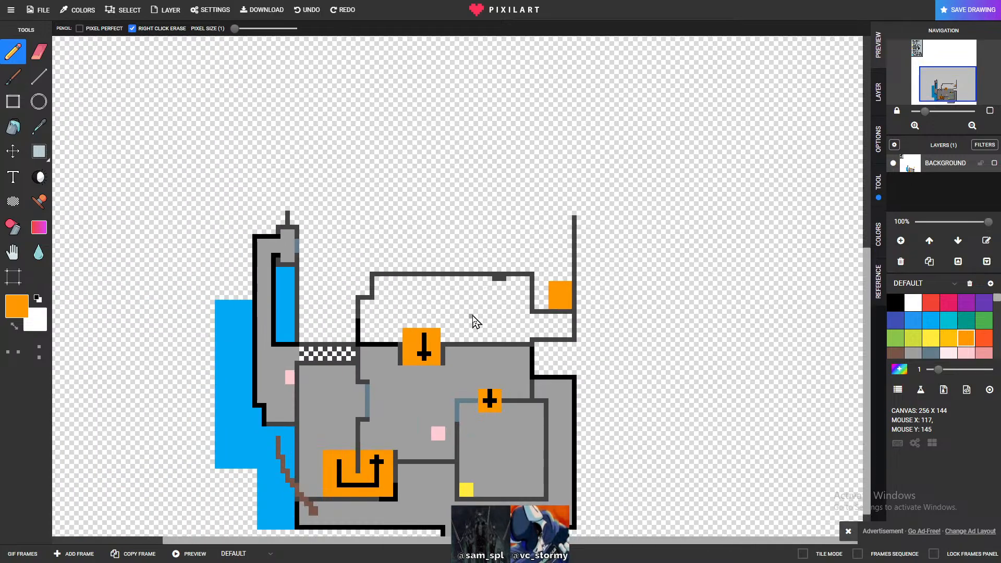
{"action": "scroll", "coordinate": [548, 319], "scroll_direction": "up", "scroll_amount": 2}
{"action": "scroll", "coordinate": [473, 318], "scroll_direction": "down", "scroll_amount": 1}
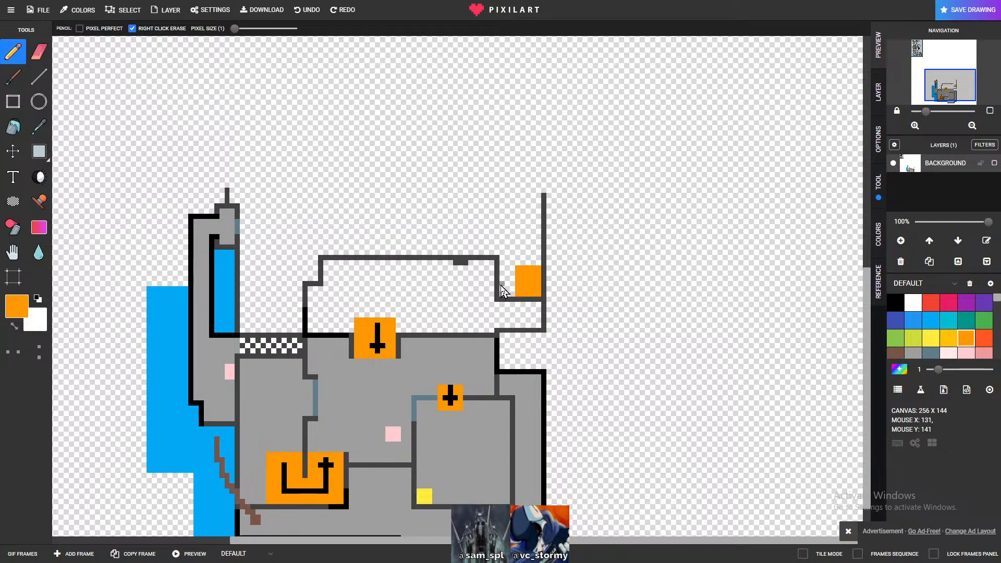
{"action": "scroll", "coordinate": [502, 289], "scroll_direction": "up", "scroll_amount": 1}
{"action": "scroll", "coordinate": [935, 326], "scroll_direction": "down", "scroll_amount": 3}
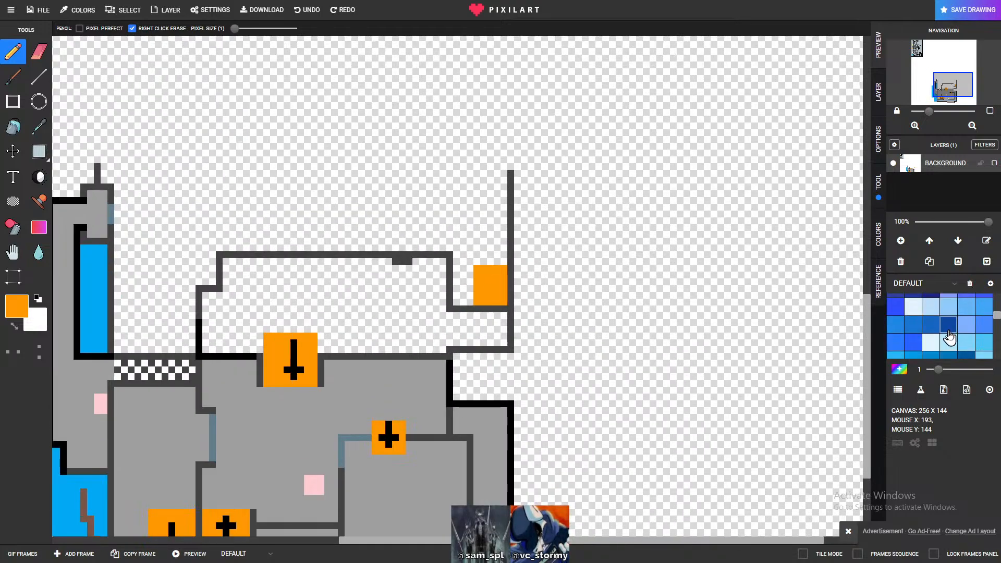
{"action": "scroll", "coordinate": [937, 332], "scroll_direction": "down", "scroll_amount": 3}
{"action": "scroll", "coordinate": [264, 306], "scroll_direction": "down", "scroll_amount": 3}
{"action": "scroll", "coordinate": [455, 389], "scroll_direction": "up", "scroll_amount": 2}
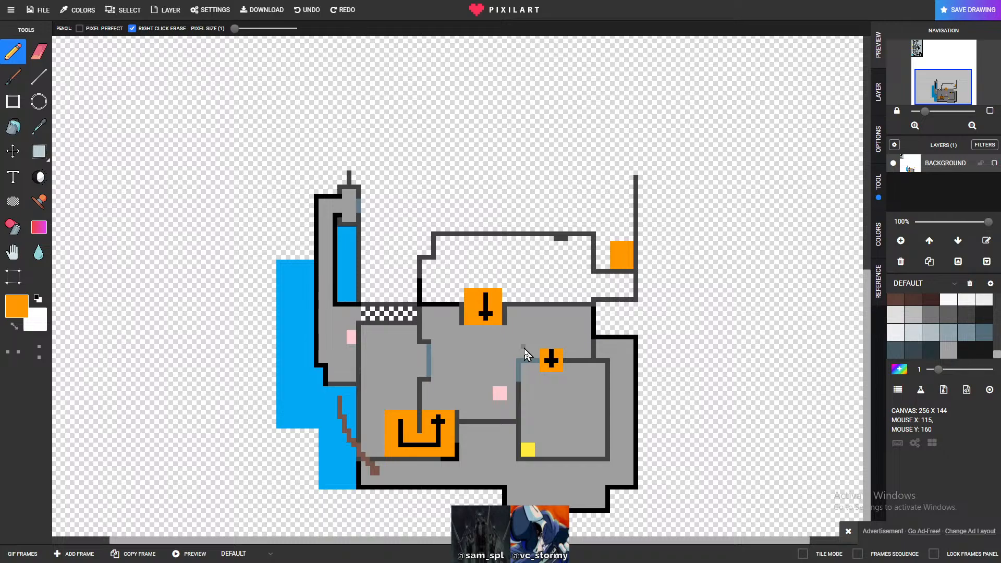
{"action": "scroll", "coordinate": [539, 313], "scroll_direction": "up", "scroll_amount": 3}
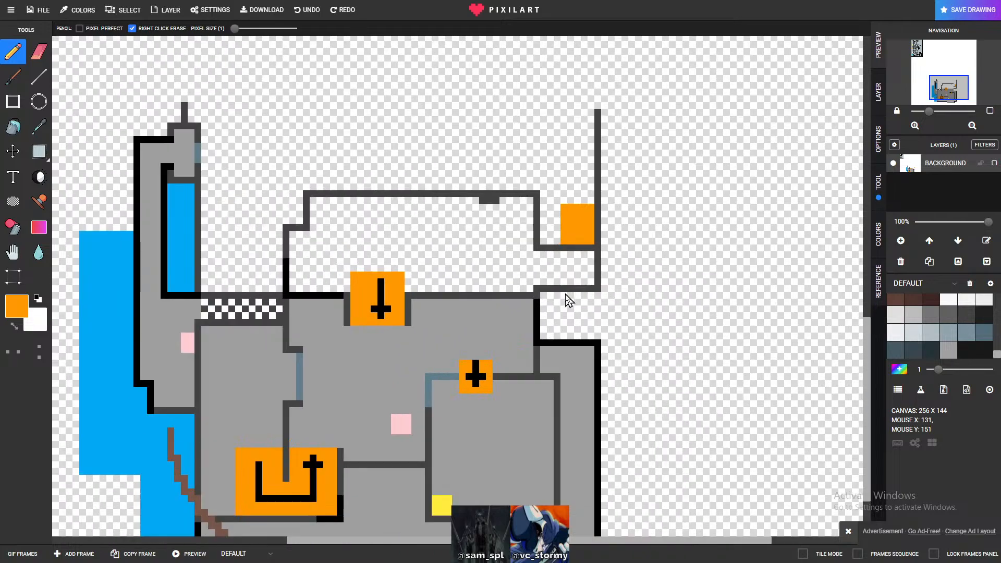
{"action": "scroll", "coordinate": [978, 348], "scroll_direction": "up", "scroll_amount": 5}
{"action": "scroll", "coordinate": [979, 348], "scroll_direction": "up", "scroll_amount": 2}
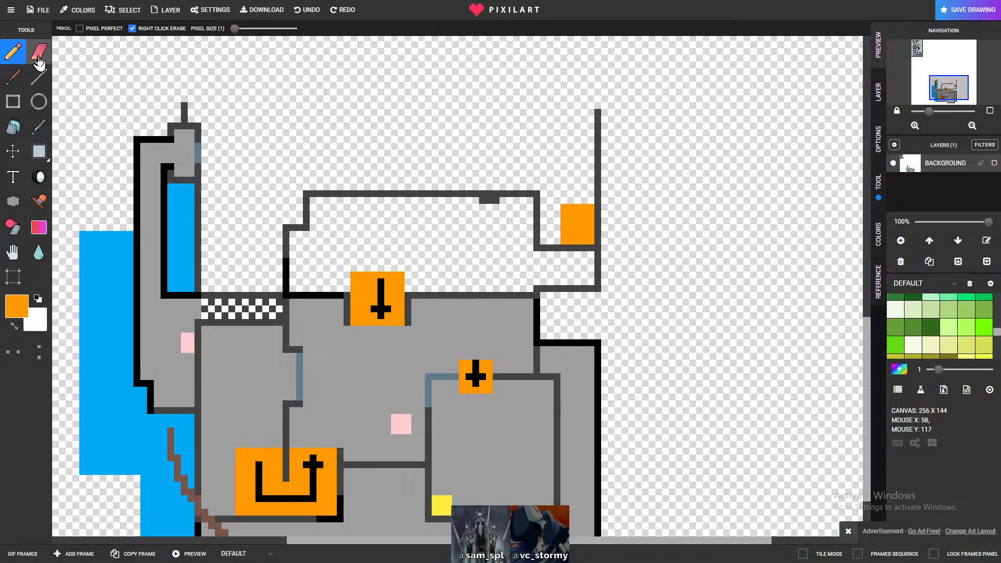
- Erase the small dark grey stub under the upper room's top wall and fill the room and its side passage with light grey
{"action": "left_click", "coordinate": [39, 51]}
{"action": "scroll", "coordinate": [951, 342], "scroll_direction": "up", "scroll_amount": 6}
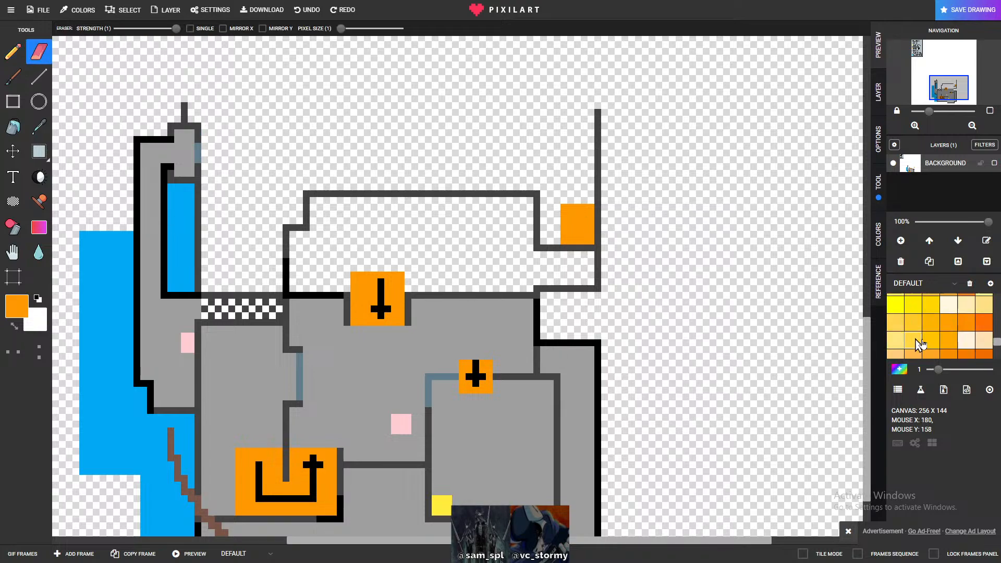
{"action": "left_click", "coordinate": [913, 353]}
{"action": "left_click", "coordinate": [13, 126]}
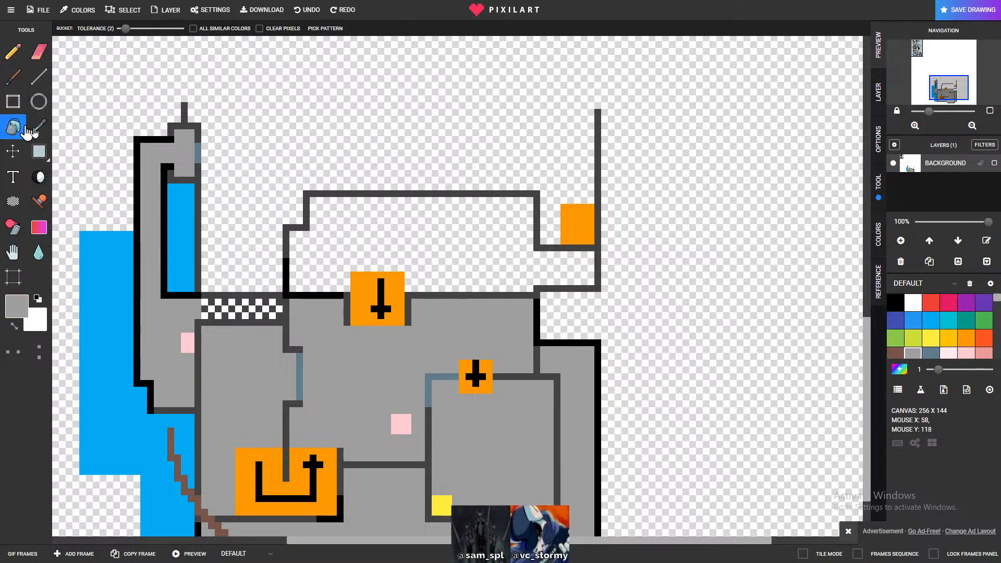
{"action": "left_click", "coordinate": [431, 259]}
{"action": "scroll", "coordinate": [440, 263], "scroll_direction": "down", "scroll_amount": 2}
{"action": "scroll", "coordinate": [441, 264], "scroll_direction": "down", "scroll_amount": 1}
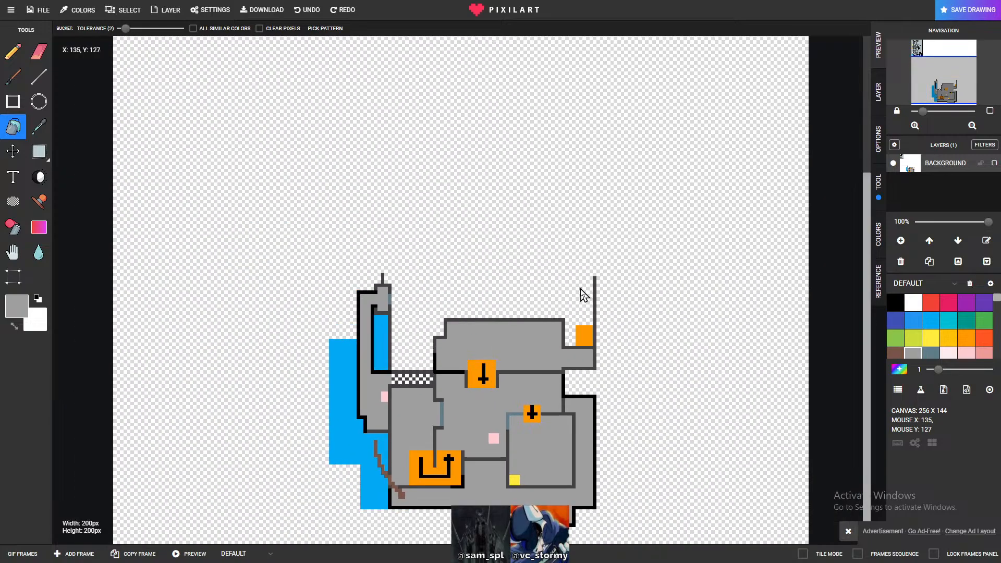
- Erase the side passage's lower wall, the tall right wall's lower end and the upper stretch of the black outer right wall
{"action": "scroll", "coordinate": [475, 346], "scroll_direction": "up", "scroll_amount": 2}
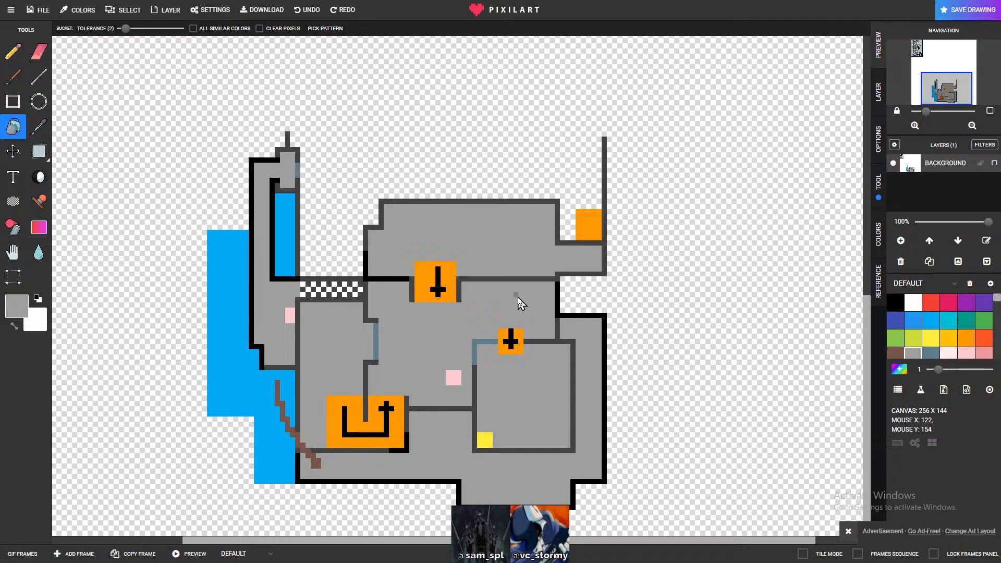
{"action": "scroll", "coordinate": [605, 300], "scroll_direction": "up", "scroll_amount": 1}
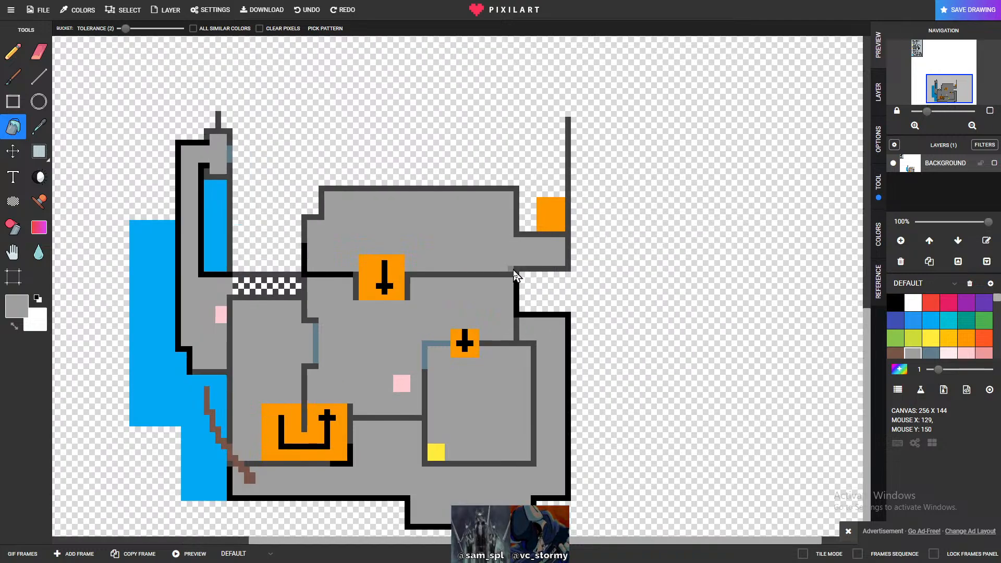
{"action": "left_click", "coordinate": [39, 51]}
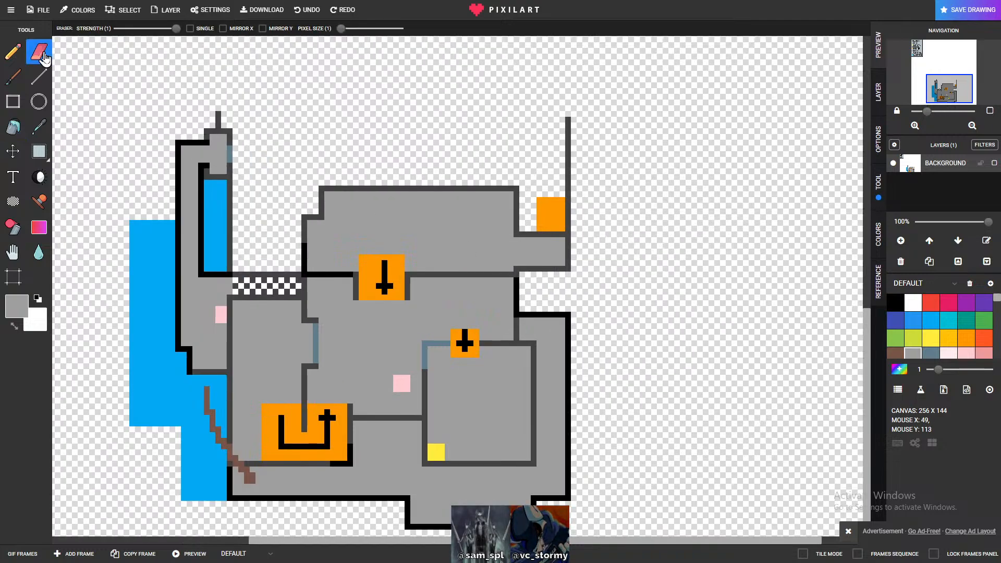
{"action": "mouse_move", "coordinate": [534, 274]}
{"action": "left_mouse_down"}
{"action": "mouse_move", "coordinate": [571, 274]}
{"action": "mouse_move", "coordinate": [568, 254]}
{"action": "left_mouse_up"}
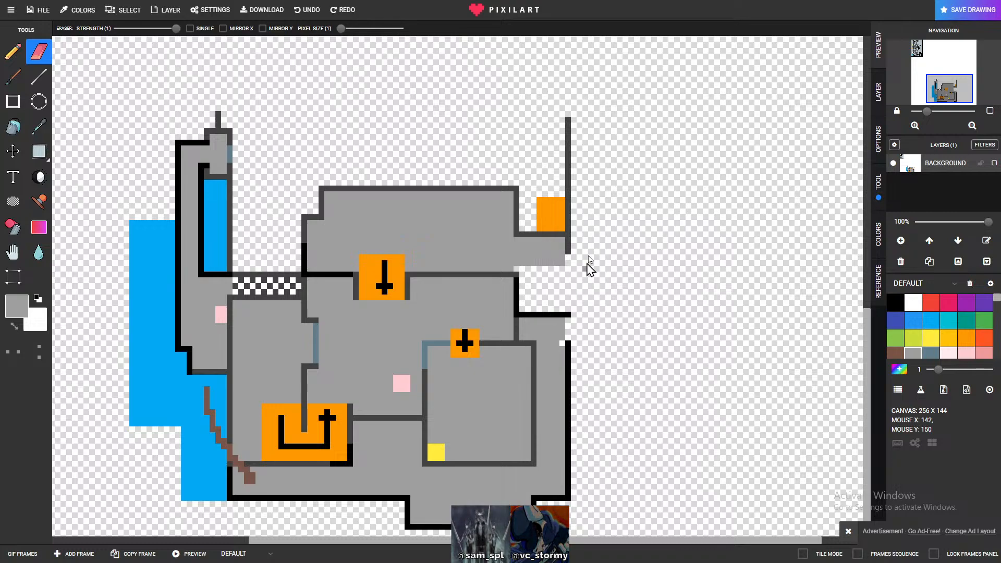
- Draw a black wall rightward from the broken outer right wall, straight up, and back left to the tall wall's lower end
{"action": "left_click", "coordinate": [20, 63]}
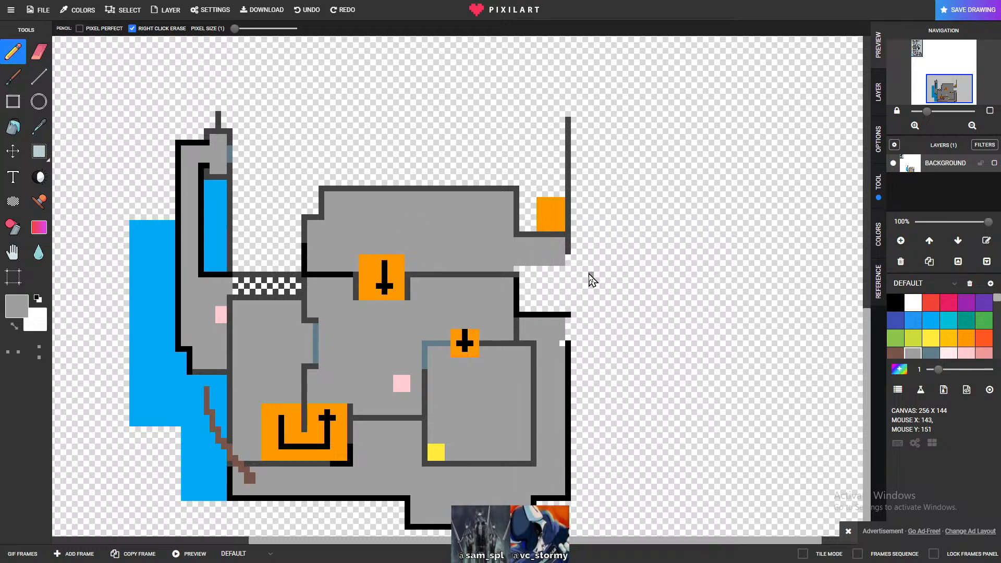
{"action": "left_click", "coordinate": [965, 338]}
{"action": "scroll", "coordinate": [590, 278], "scroll_direction": "up", "scroll_amount": 3}
{"action": "scroll", "coordinate": [461, 311], "scroll_direction": "down", "scroll_amount": 2}
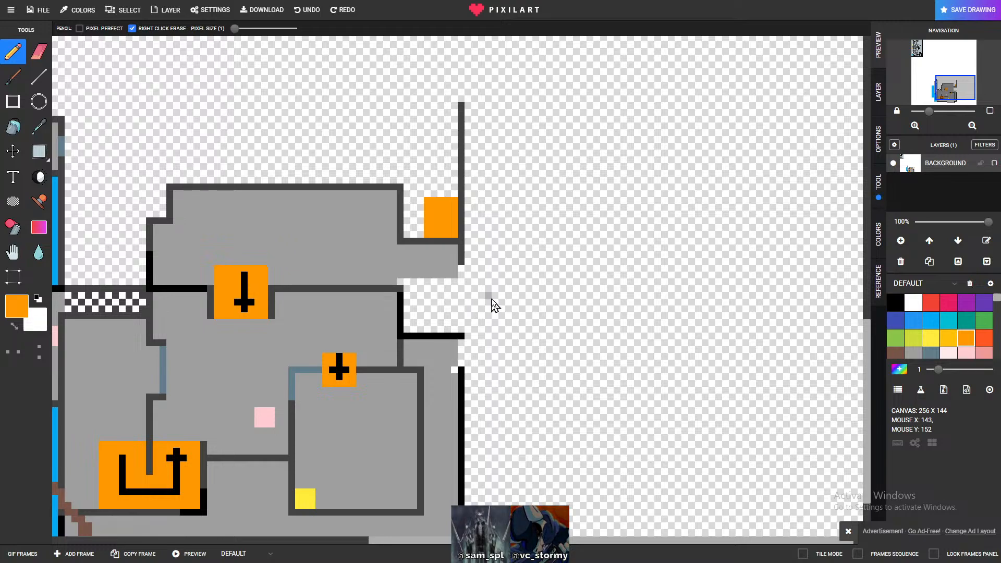
{"action": "scroll", "coordinate": [467, 306], "scroll_direction": "down", "scroll_amount": 1}
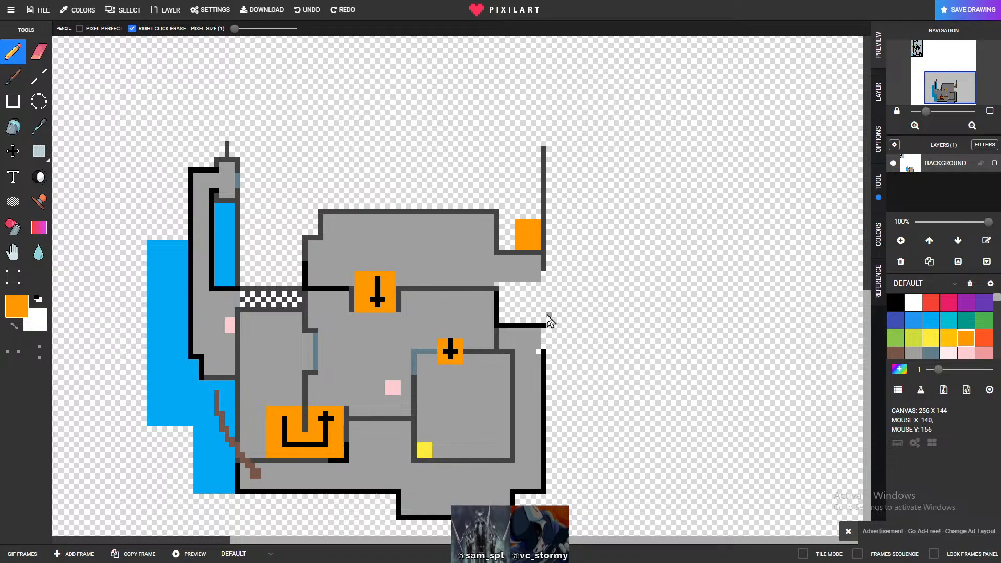
{"action": "scroll", "coordinate": [548, 318], "scroll_direction": "up", "scroll_amount": 1}
{"action": "scroll", "coordinate": [542, 308], "scroll_direction": "up", "scroll_amount": 1}
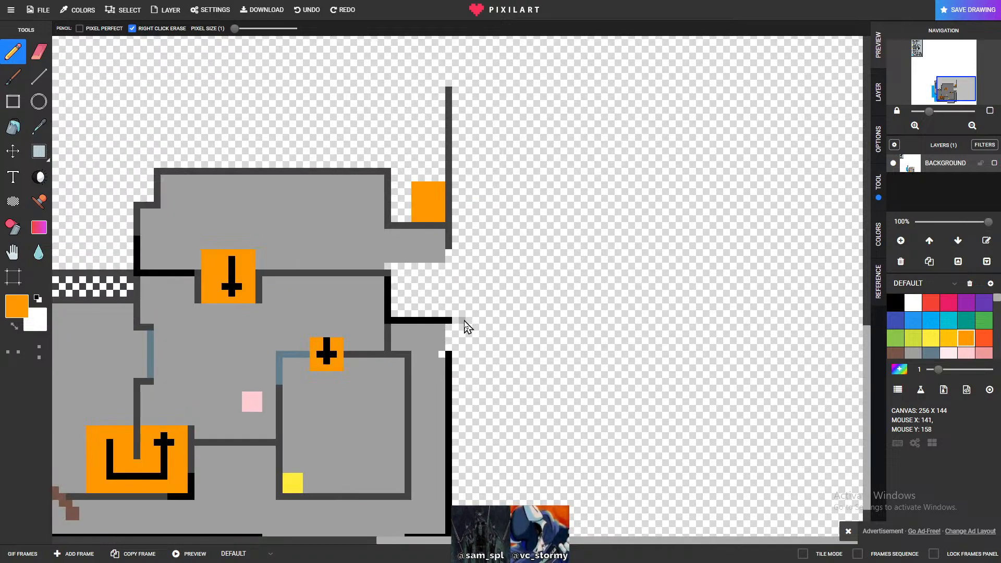
{"action": "left_click", "coordinate": [894, 302]}
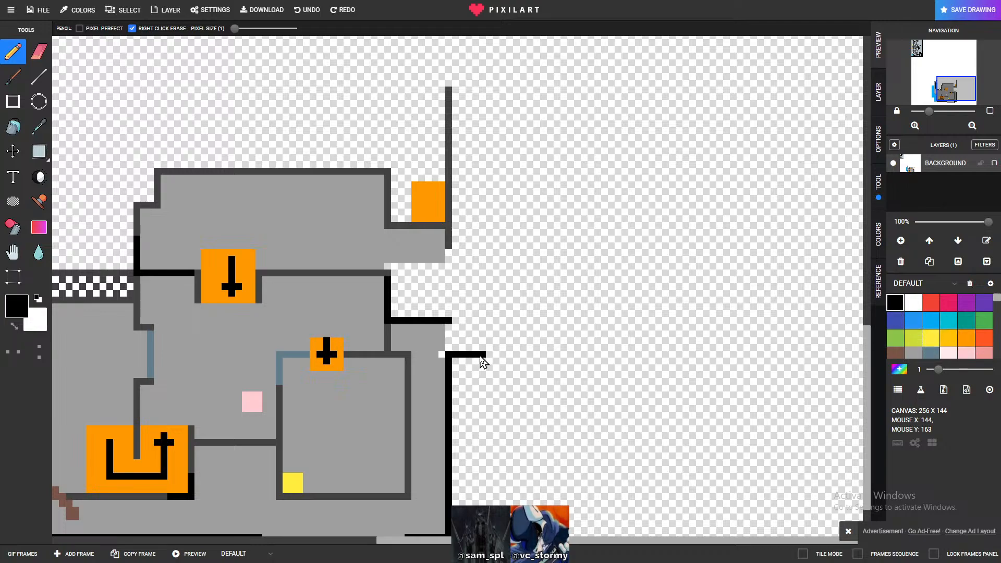
{"action": "mouse_move", "coordinate": [481, 271]}
{"action": "left_mouse_down"}
{"action": "mouse_move", "coordinate": [482, 245]}
{"action": "mouse_move", "coordinate": [460, 245]}
{"action": "left_mouse_up"}
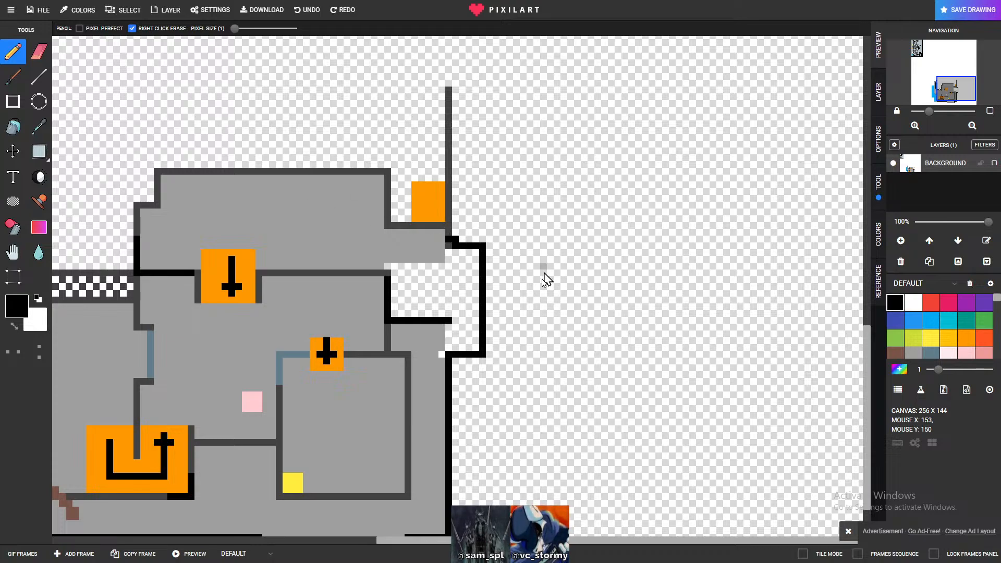
- Redraw the black extension wall one pixel wider, joining the tall right wall at the orange block's lower corner and running up beside it
{"action": "key", "text": "ctrl+z"}
{"action": "mouse_move", "coordinate": [458, 356]}
{"action": "left_mouse_down"}
{"action": "mouse_move", "coordinate": [486, 357]}
{"action": "mouse_move", "coordinate": [489, 258]}
{"action": "left_mouse_up"}
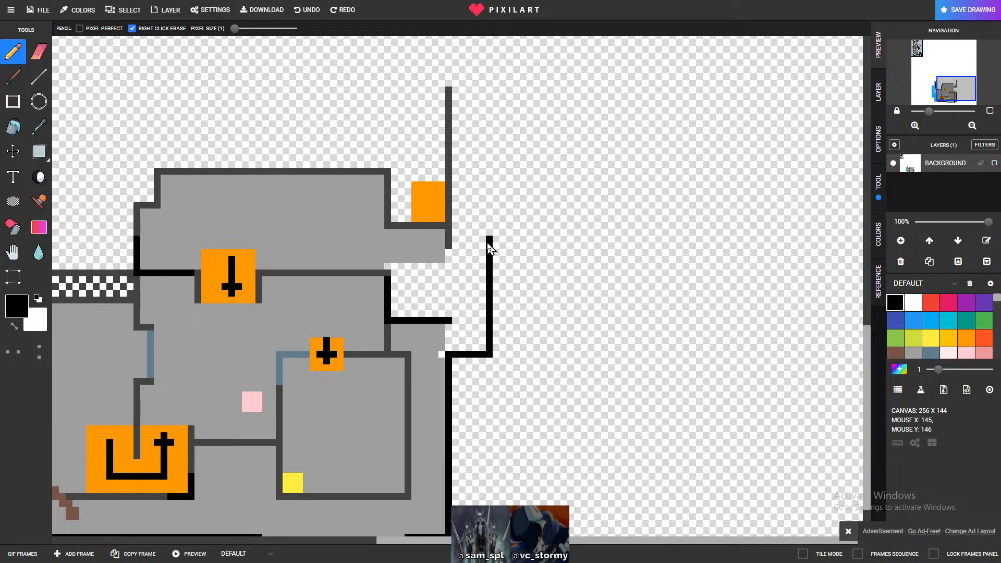
{"action": "mouse_move", "coordinate": [489, 234]}
{"action": "left_mouse_down"}
{"action": "mouse_move", "coordinate": [451, 226]}
{"action": "mouse_move", "coordinate": [443, 167]}
{"action": "left_mouse_up"}
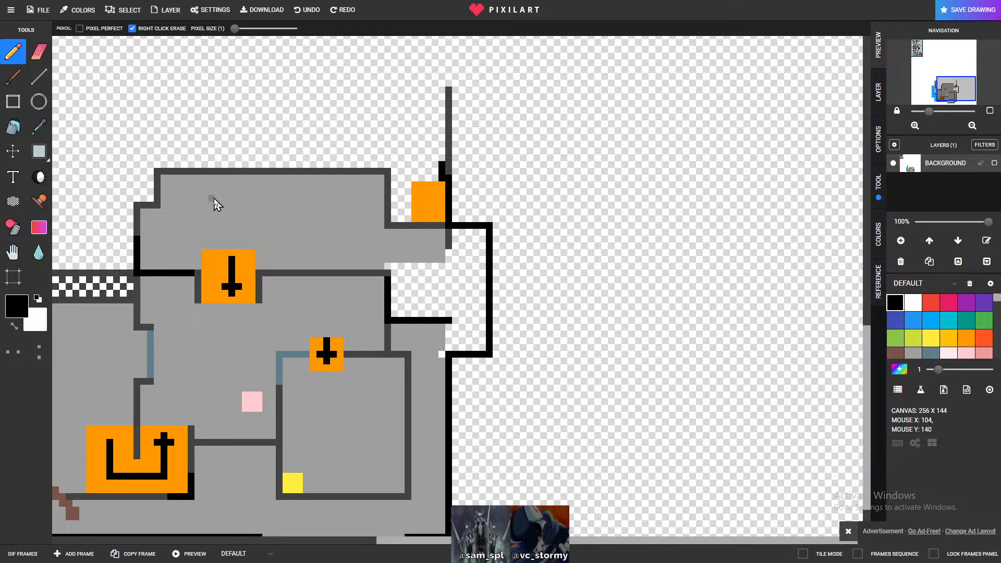
- Remove the stray black pixels beside the tall right wall and recolour its upper stretch black with a straight line
{"action": "left_click", "coordinate": [40, 51]}
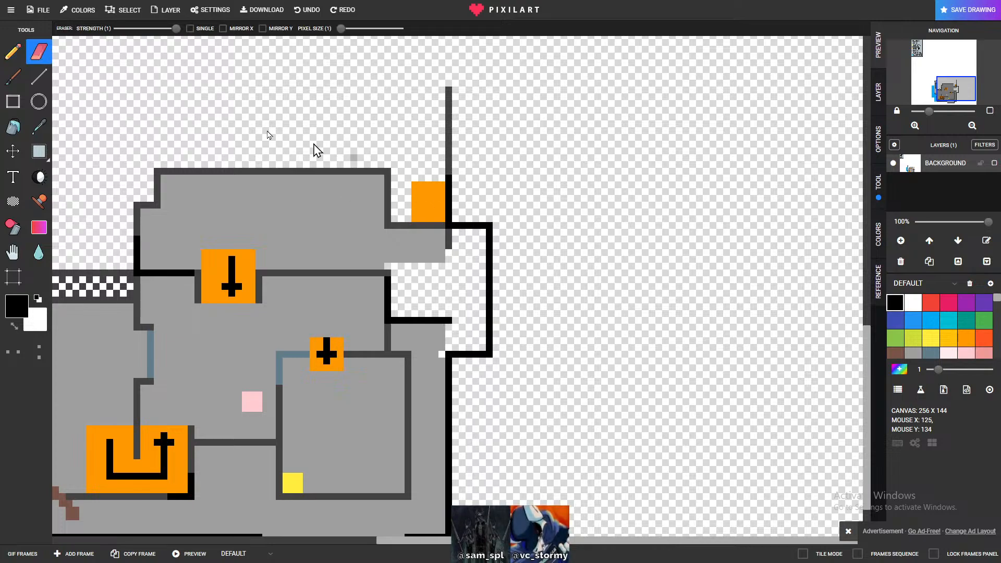
{"action": "left_click", "coordinate": [39, 77]}
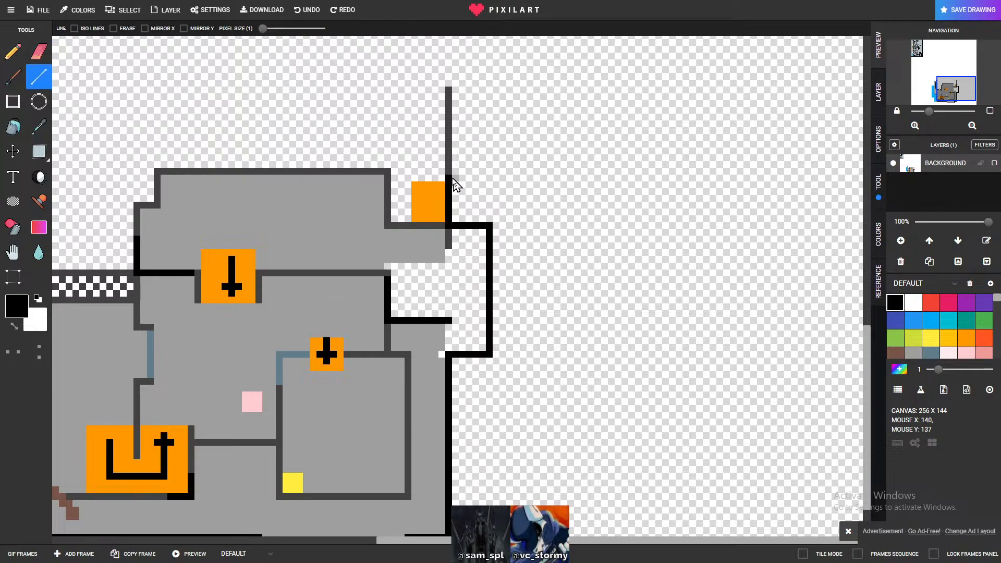
{"action": "left_click_drag", "start_coordinate": [448, 149], "coordinate": [452, 95]}
{"action": "scroll", "coordinate": [509, 298], "scroll_direction": "down", "scroll_amount": 1}
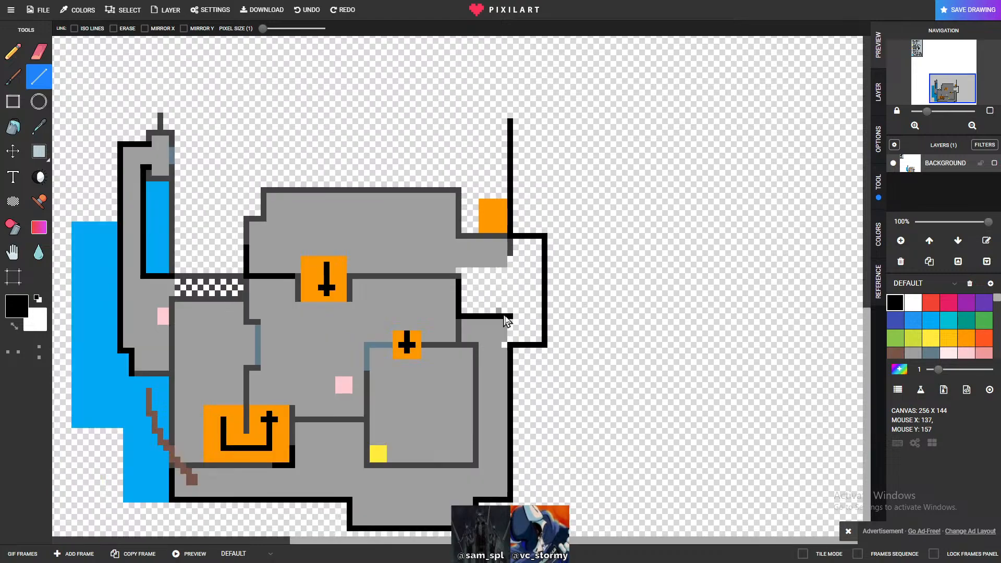
- Fill the new extension area and its connecting passage with light grey
{"action": "scroll", "coordinate": [516, 323], "scroll_direction": "up", "scroll_amount": 1}
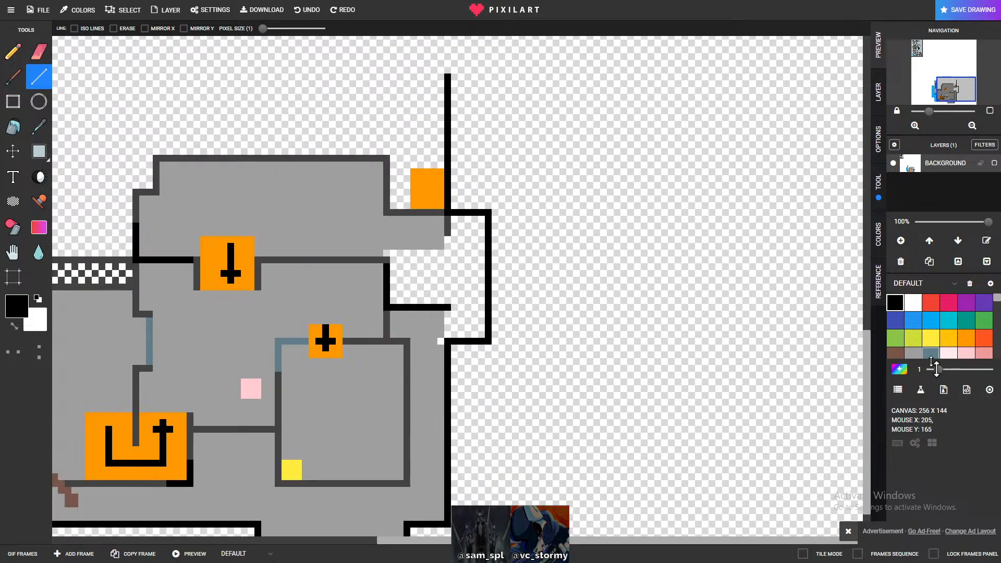
{"action": "left_click", "coordinate": [912, 353]}
{"action": "left_click", "coordinate": [13, 126]}
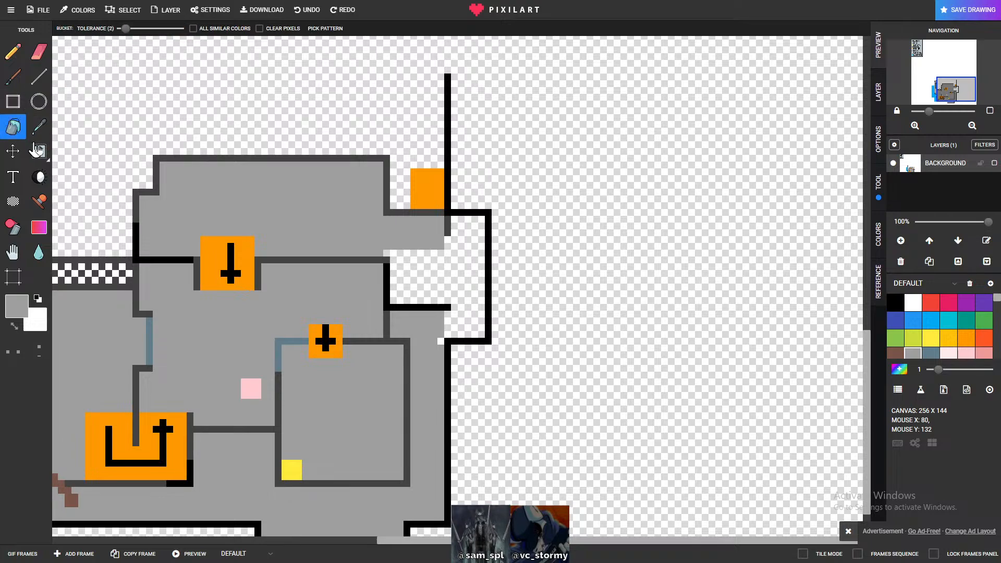
{"action": "left_click", "coordinate": [453, 292]}
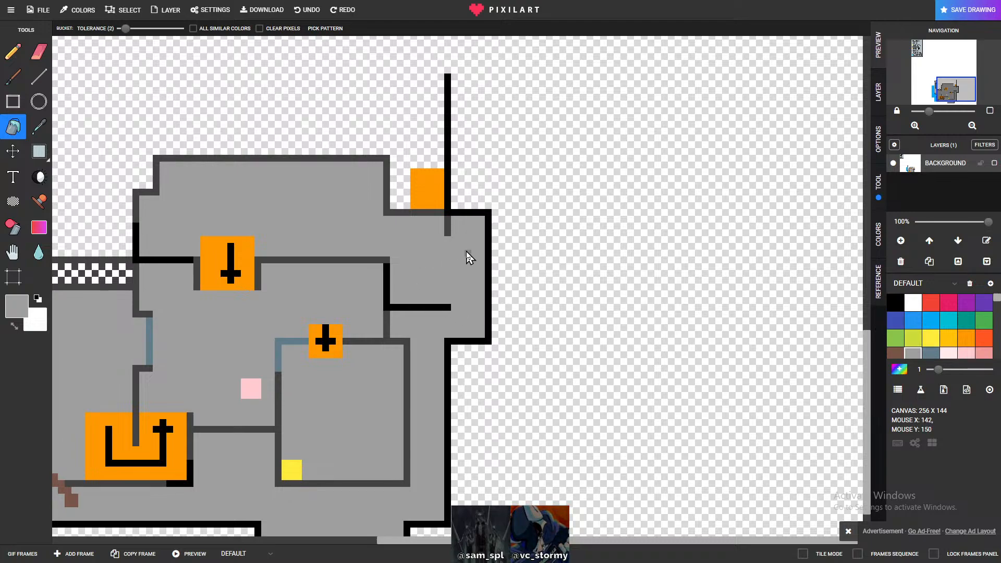
- Fill the area between the passage and the lower wall stub as a solid black block, about 10 by 8 pixels
{"action": "left_click", "coordinate": [965, 339]}
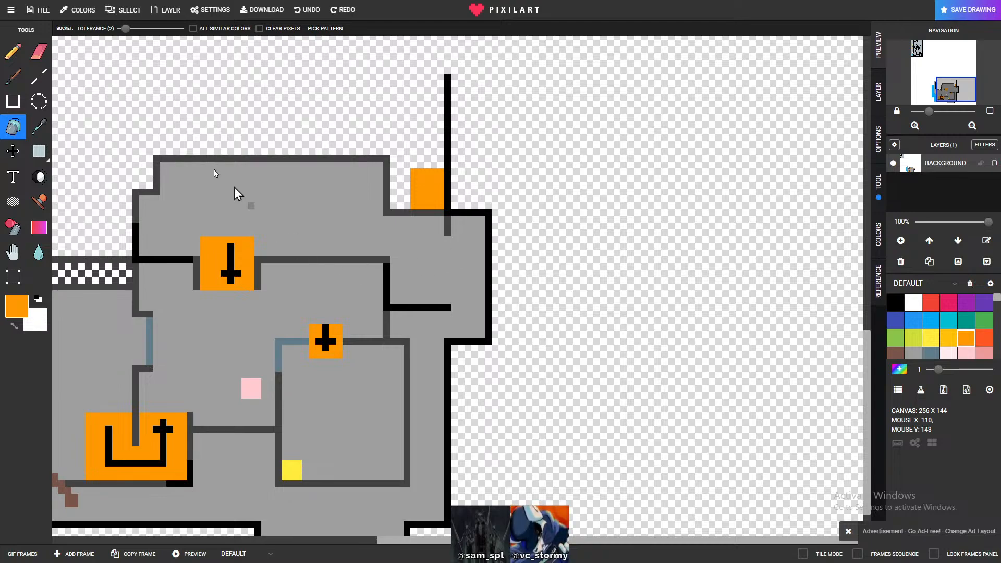
{"action": "left_click", "coordinate": [895, 303]}
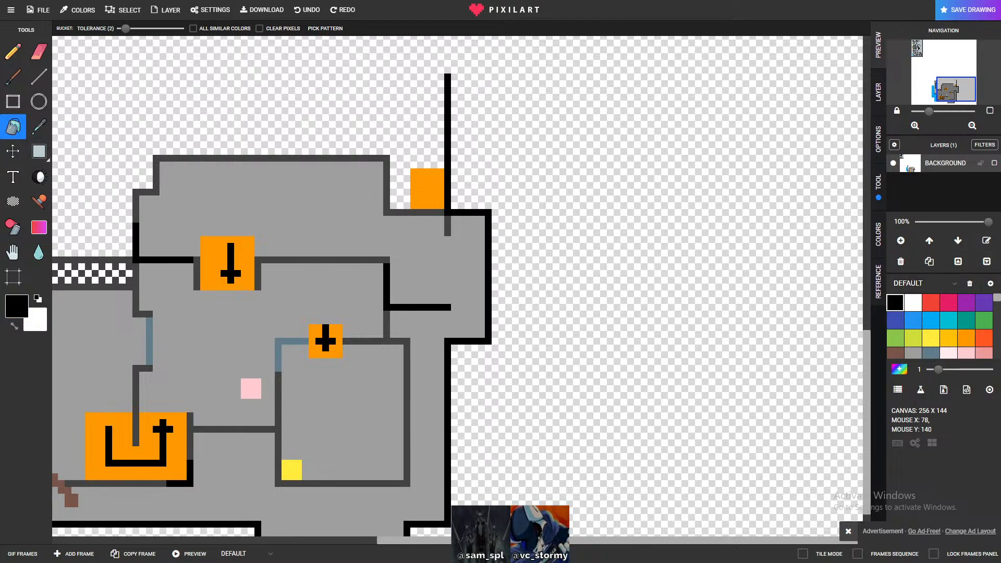
{"action": "left_click", "coordinate": [13, 51]}
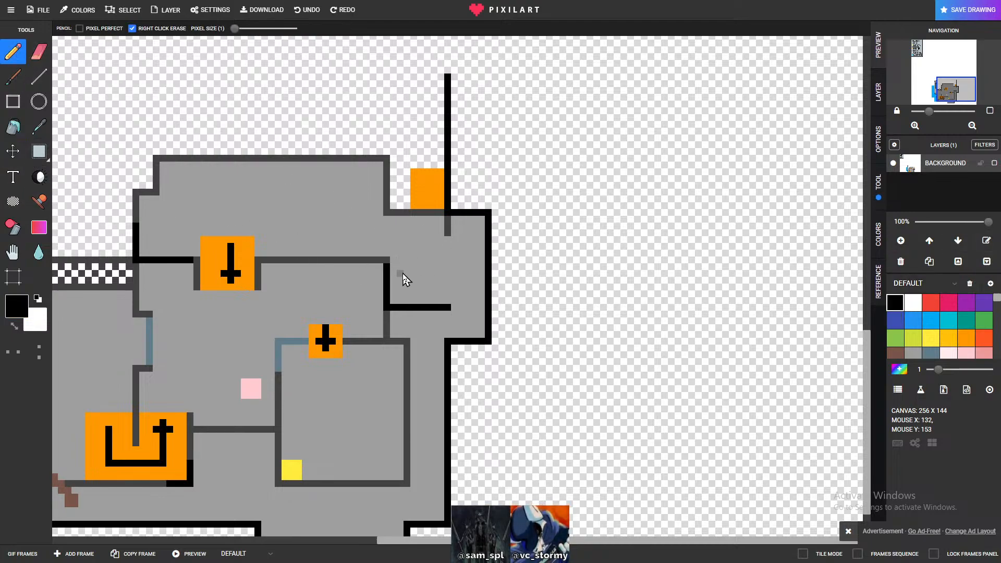
{"action": "mouse_move", "coordinate": [386, 268]}
{"action": "left_mouse_down"}
{"action": "mouse_move", "coordinate": [447, 269]}
{"action": "mouse_move", "coordinate": [446, 302]}
{"action": "mouse_move", "coordinate": [393, 302]}
{"action": "mouse_move", "coordinate": [393, 273]}
{"action": "mouse_move", "coordinate": [438, 277]}
{"action": "left_mouse_up"}
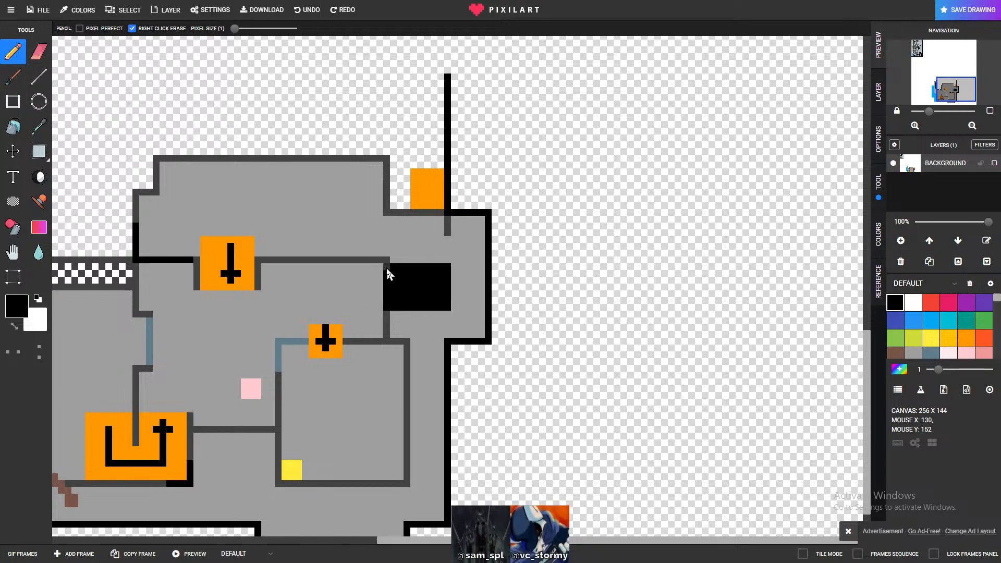
{"action": "left_click_drag", "start_coordinate": [385, 261], "coordinate": [442, 267]}
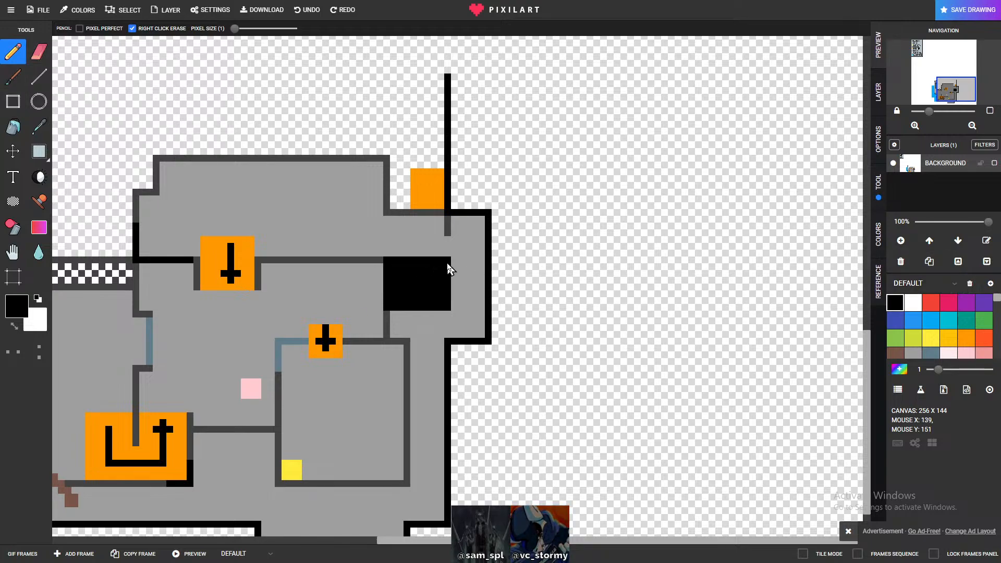
- Draw an orange block about 5 by 7 pixels between the black block and the outer right wall, erasing its surplus top row
{"action": "left_click", "coordinate": [982, 343]}
{"action": "left_click", "coordinate": [971, 343]}
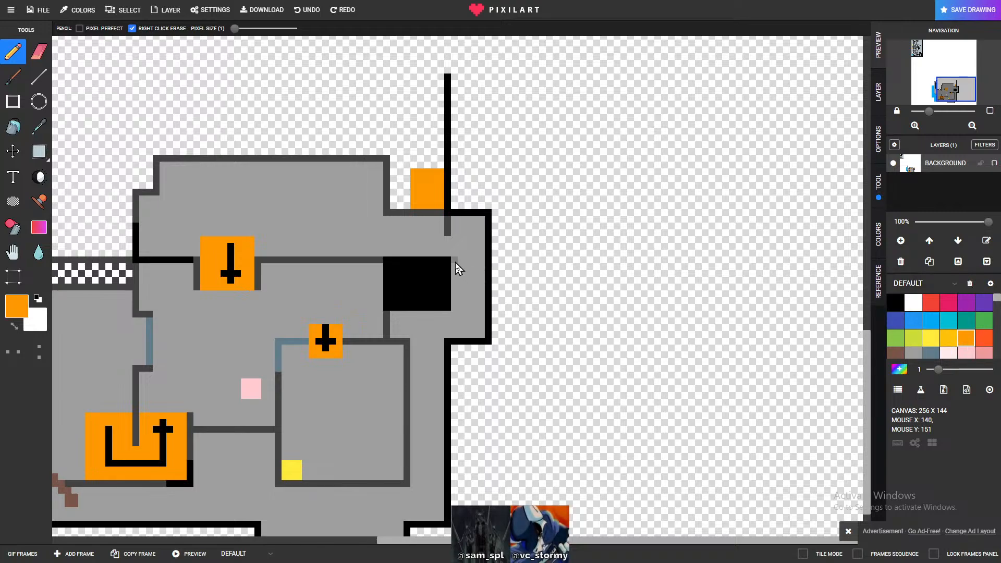
{"action": "left_click_drag", "start_coordinate": [454, 259], "coordinate": [454, 280]}
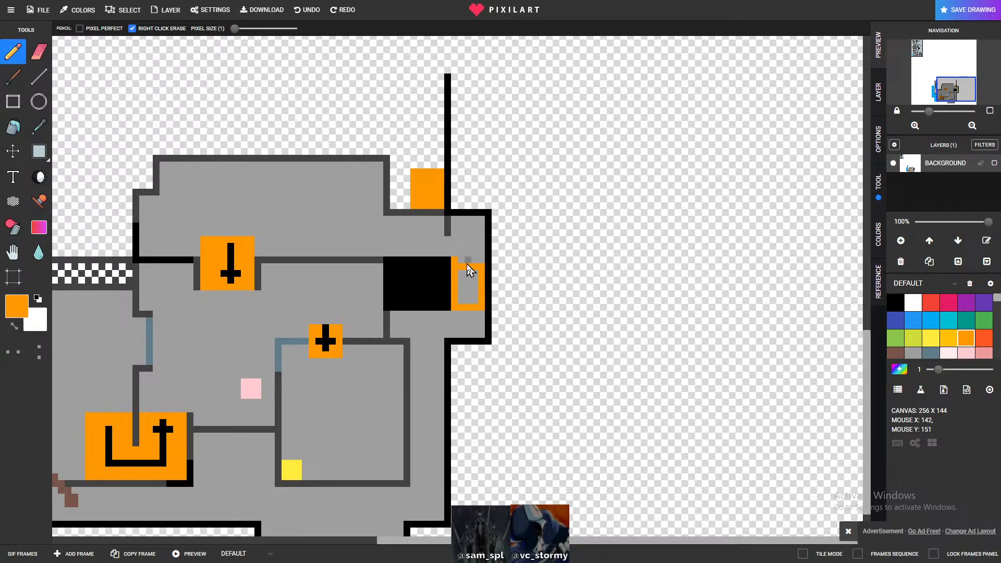
{"action": "left_click", "coordinate": [39, 52]}
{"action": "key", "text": "b"}
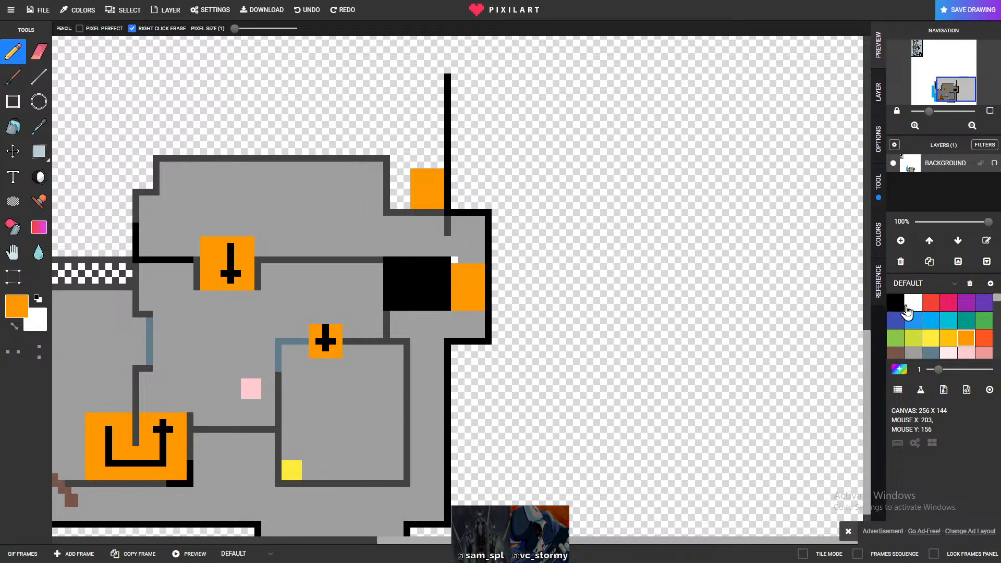
- Extend the dark grey wall stub down to the black block, separating the passage from the extension
{"action": "scroll", "coordinate": [969, 344], "scroll_direction": "down", "scroll_amount": 2}
{"action": "left_click", "coordinate": [930, 303]}
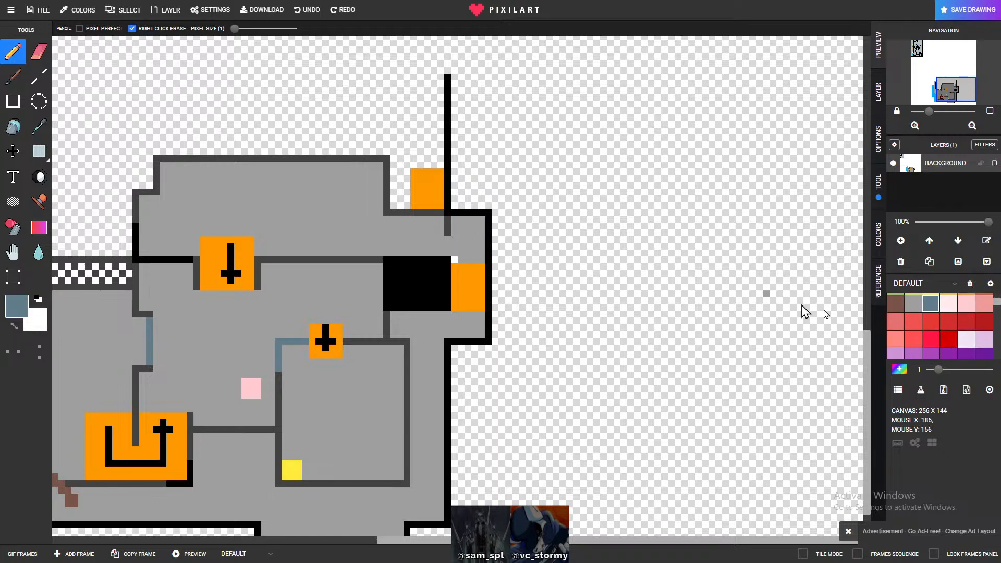
{"action": "scroll", "coordinate": [959, 344], "scroll_direction": "down", "scroll_amount": 5}
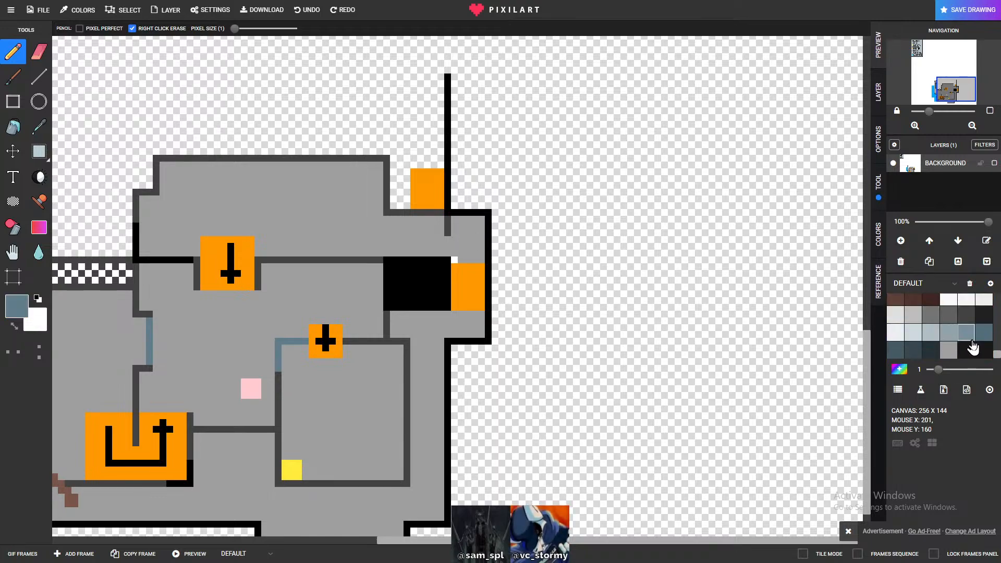
{"action": "left_click", "coordinate": [965, 315]}
{"action": "left_click_drag", "start_coordinate": [447, 237], "coordinate": [448, 255]}
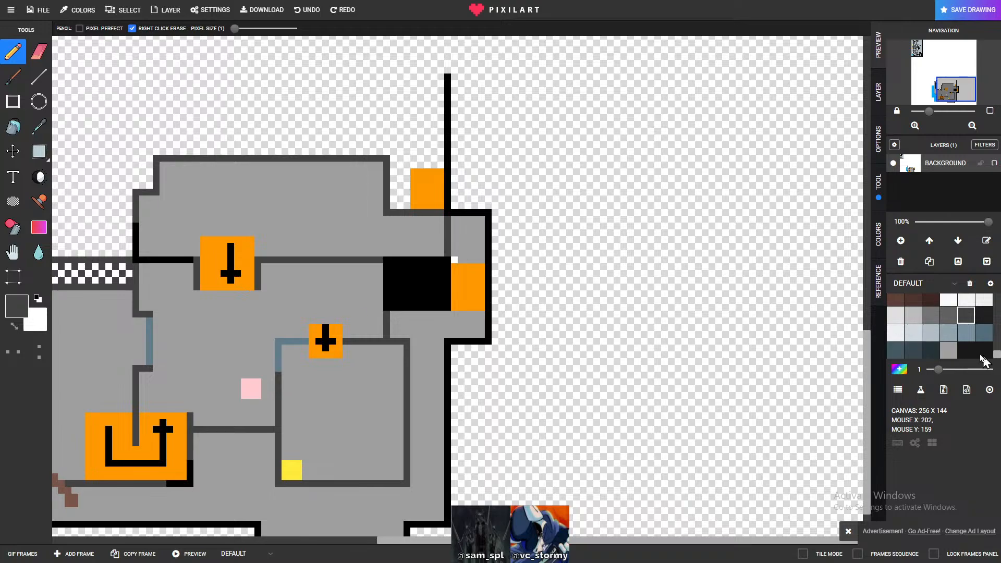
- Fill the erased gap above the new orange block with light grey
{"action": "scroll", "coordinate": [946, 349], "scroll_direction": "up", "scroll_amount": 6}
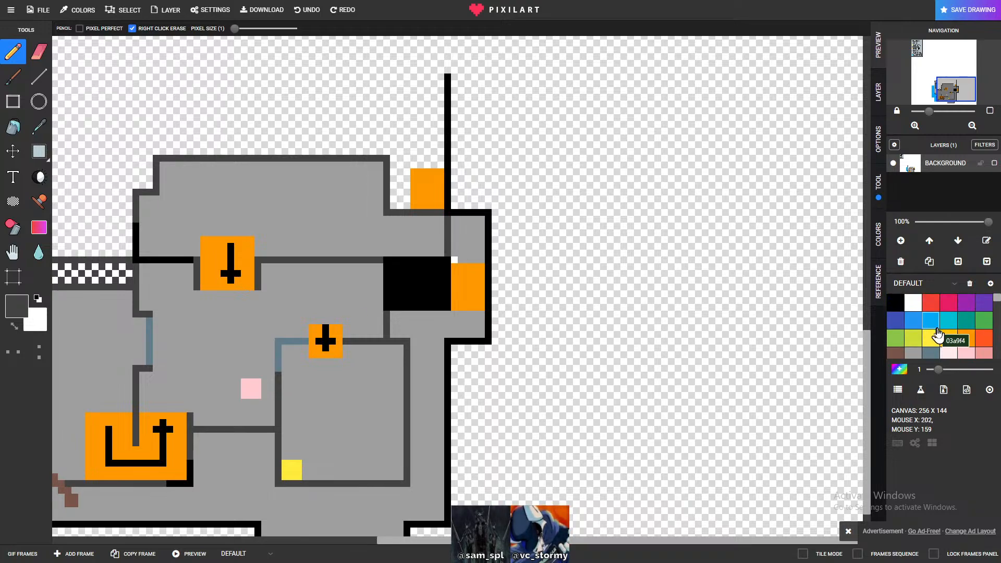
{"action": "left_click", "coordinate": [913, 355]}
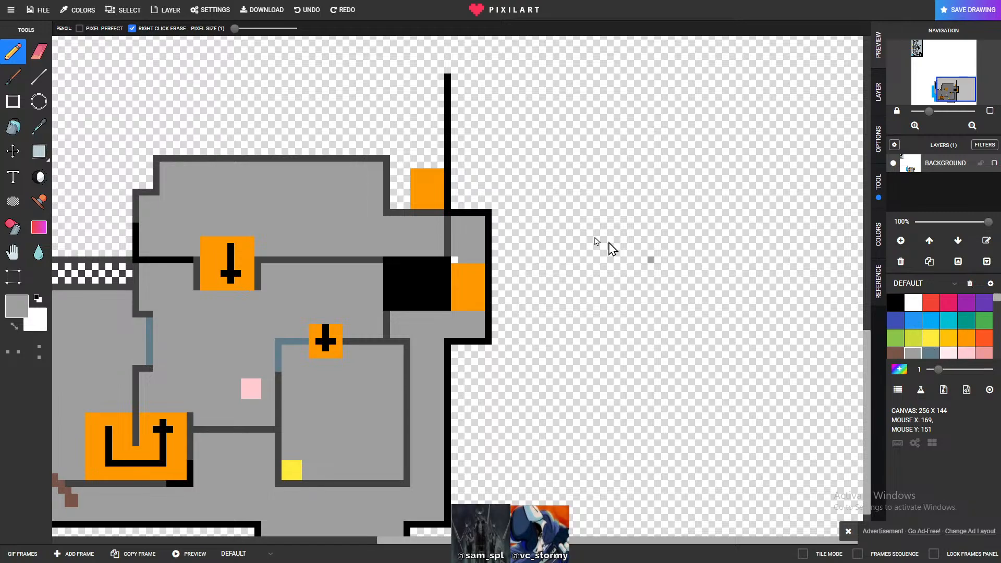
{"action": "scroll", "coordinate": [423, 271], "scroll_direction": "down", "scroll_amount": 2}
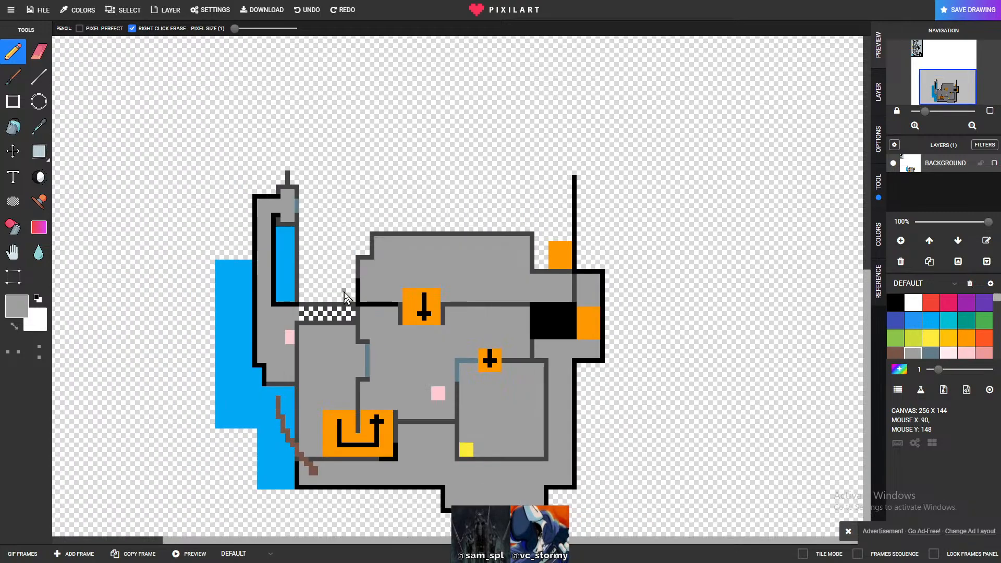
{"action": "scroll", "coordinate": [488, 328], "scroll_direction": "up", "scroll_amount": 1}
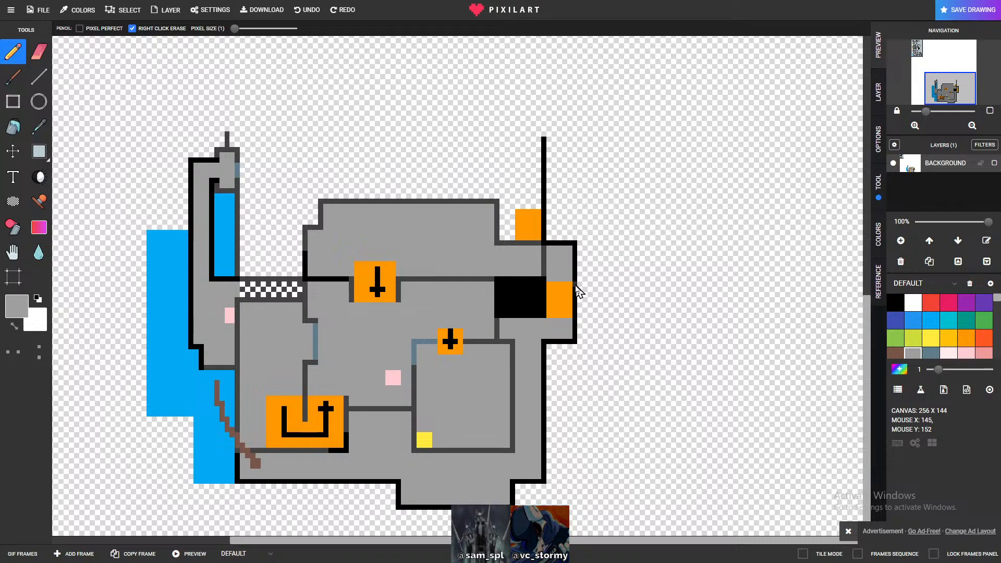
{"action": "scroll", "coordinate": [563, 289], "scroll_direction": "up", "scroll_amount": 1}
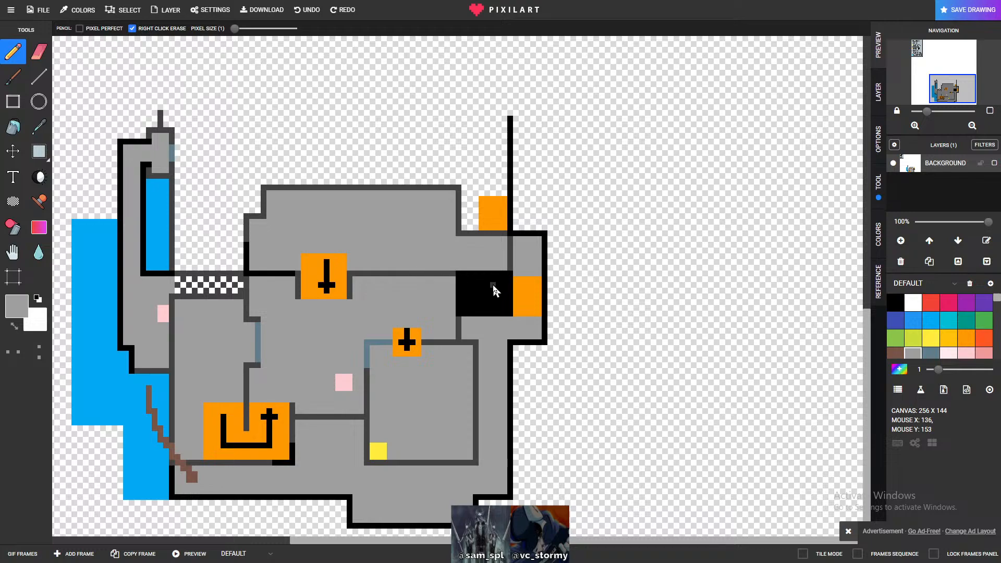
- Add a 2 by 2 pixel yellow marker in the passage corner and a pink strip, about 3 by 8 pixels, beside the upper orange block
{"action": "scroll", "coordinate": [524, 286], "scroll_direction": "up", "scroll_amount": 1}
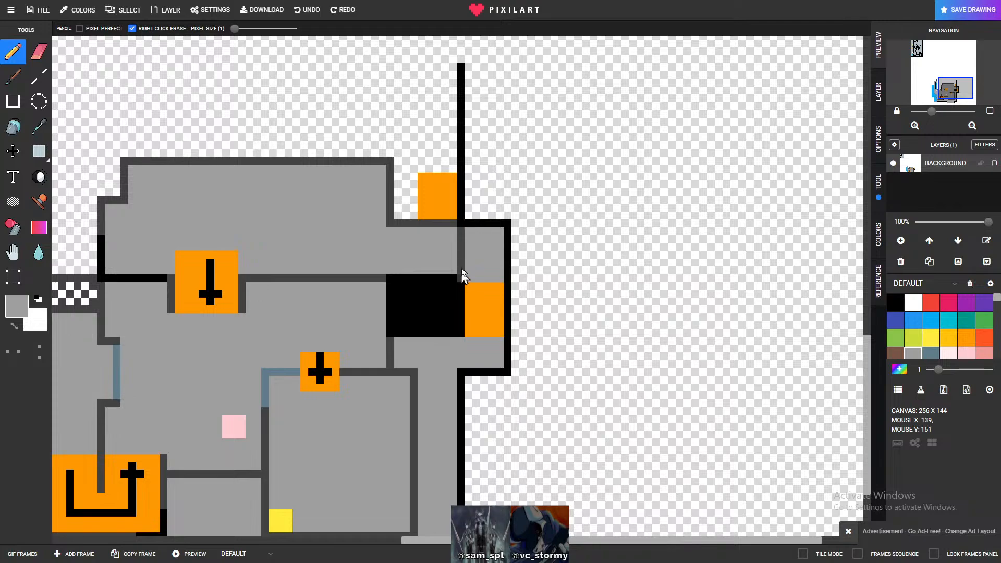
{"action": "left_click", "coordinate": [931, 337]}
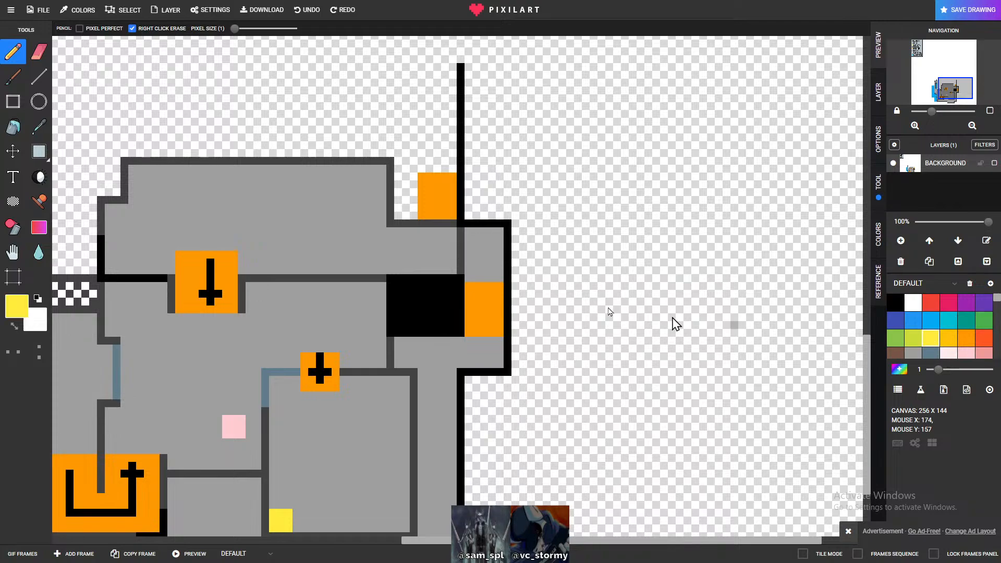
{"action": "left_click", "coordinate": [448, 266]}
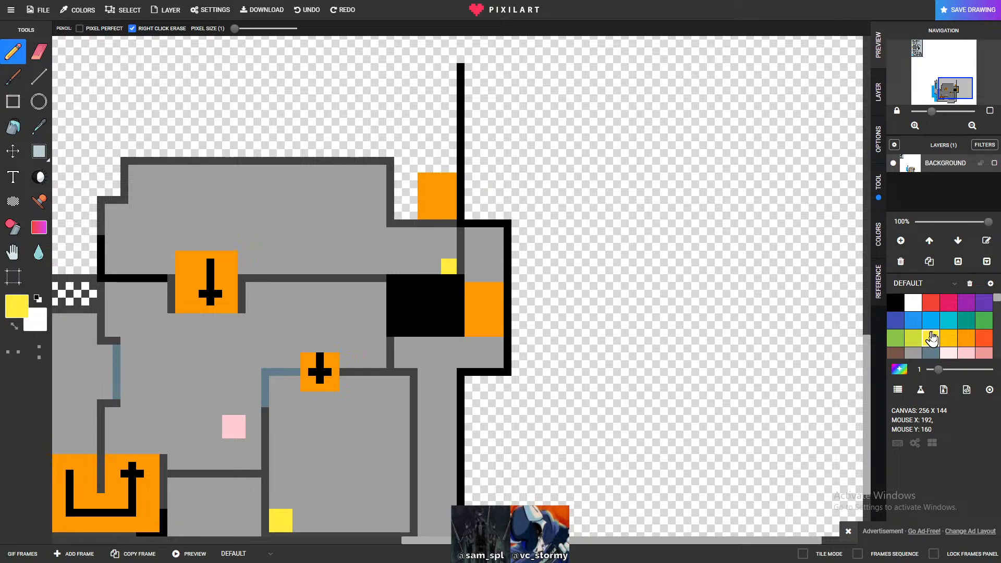
{"action": "left_click", "coordinate": [971, 355]}
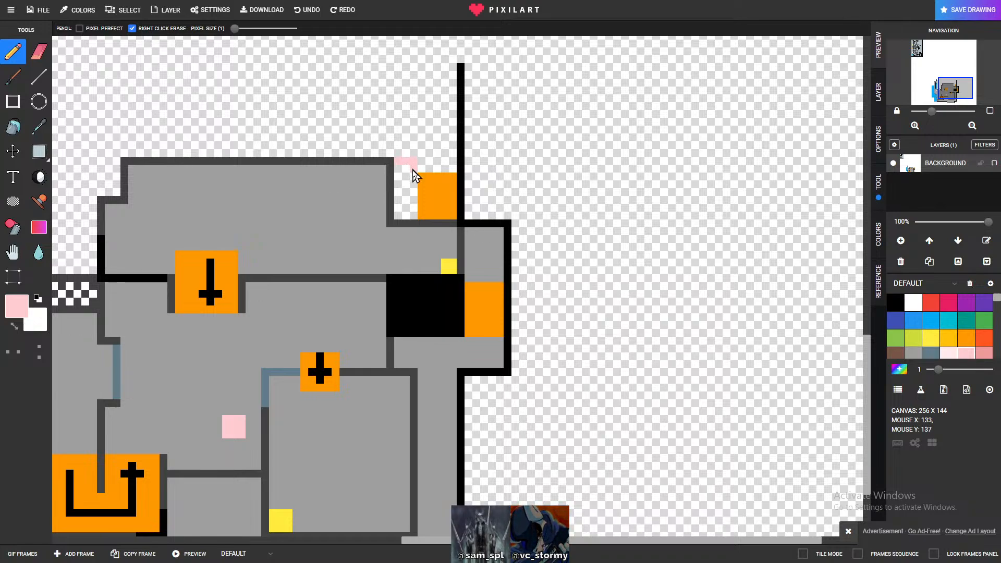
{"action": "mouse_move", "coordinate": [412, 214]}
{"action": "left_mouse_down"}
{"action": "mouse_move", "coordinate": [402, 216]}
{"action": "mouse_move", "coordinate": [400, 185]}
{"action": "mouse_move", "coordinate": [406, 214]}
{"action": "left_mouse_up"}
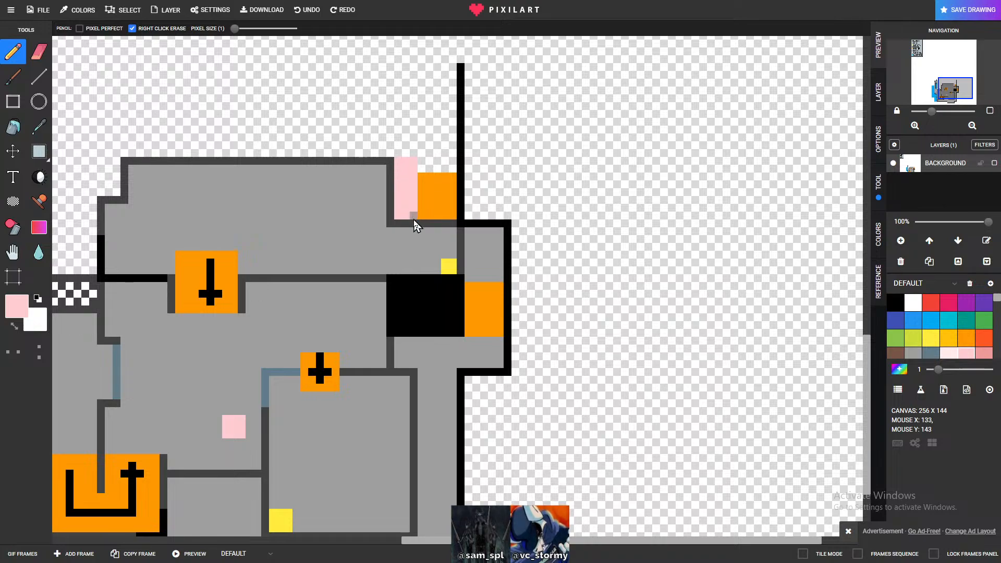
- Paint over the upper room's right wall and the wall beneath the pink and orange blocks with light grey
{"action": "left_click", "coordinate": [913, 352]}
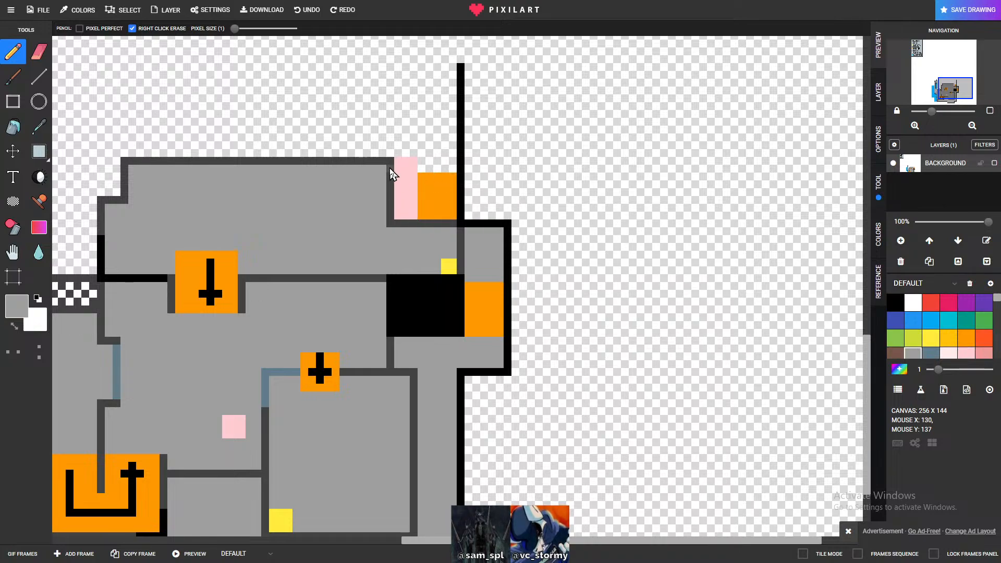
{"action": "left_click_drag", "start_coordinate": [389, 186], "coordinate": [389, 228]}
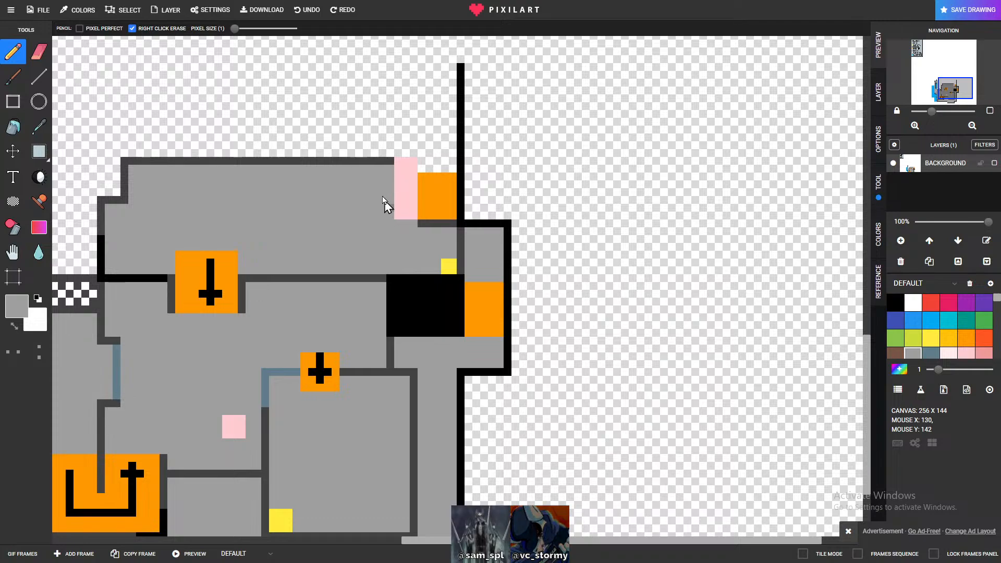
{"action": "scroll", "coordinate": [459, 271], "scroll_direction": "down", "scroll_amount": 1}
{"action": "scroll", "coordinate": [472, 287], "scroll_direction": "up", "scroll_amount": 1}
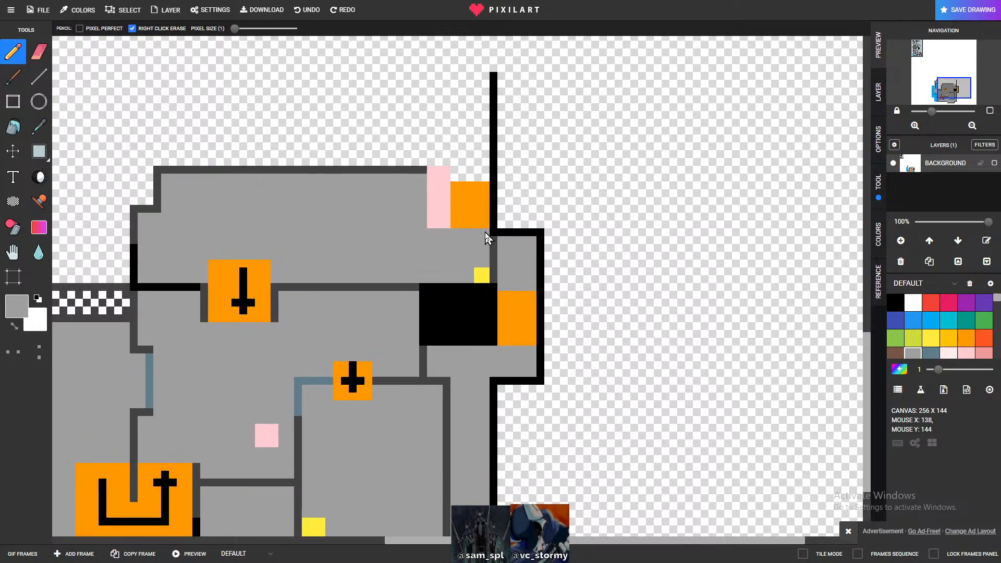
{"action": "scroll", "coordinate": [334, 249], "scroll_direction": "down", "scroll_amount": 1}
{"action": "scroll", "coordinate": [335, 253], "scroll_direction": "down", "scroll_amount": 1}
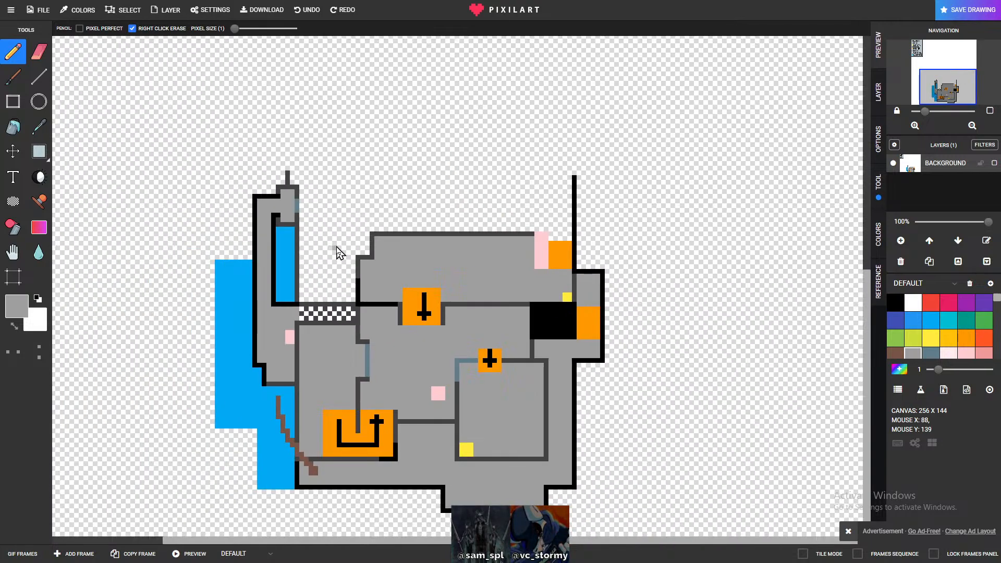
{"action": "scroll", "coordinate": [336, 251], "scroll_direction": "up", "scroll_amount": 2}
{"action": "scroll", "coordinate": [536, 329], "scroll_direction": "down", "scroll_amount": 1}
{"action": "scroll", "coordinate": [594, 344], "scroll_direction": "down", "scroll_amount": 2}
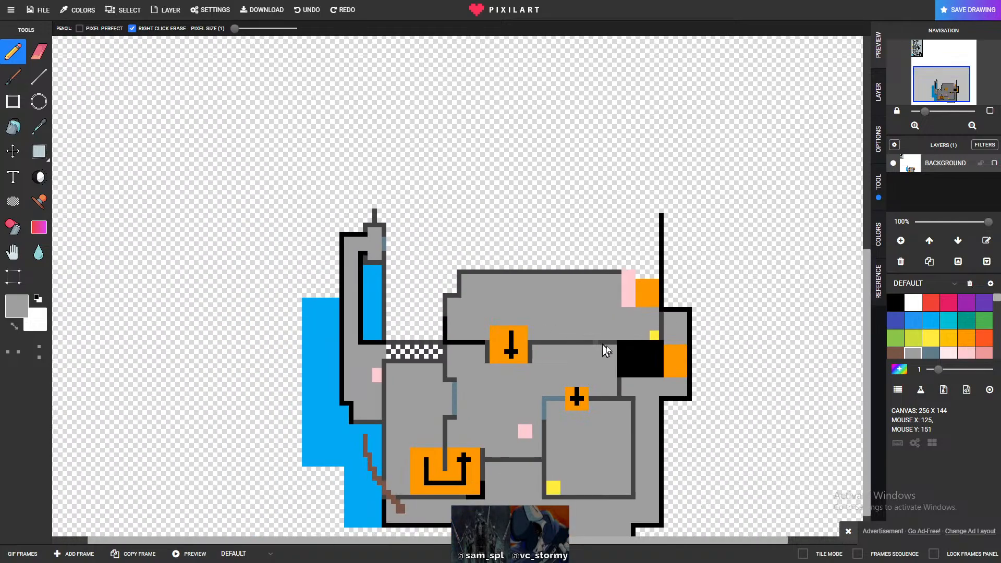
{"action": "scroll", "coordinate": [612, 396], "scroll_direction": "up", "scroll_amount": 1}
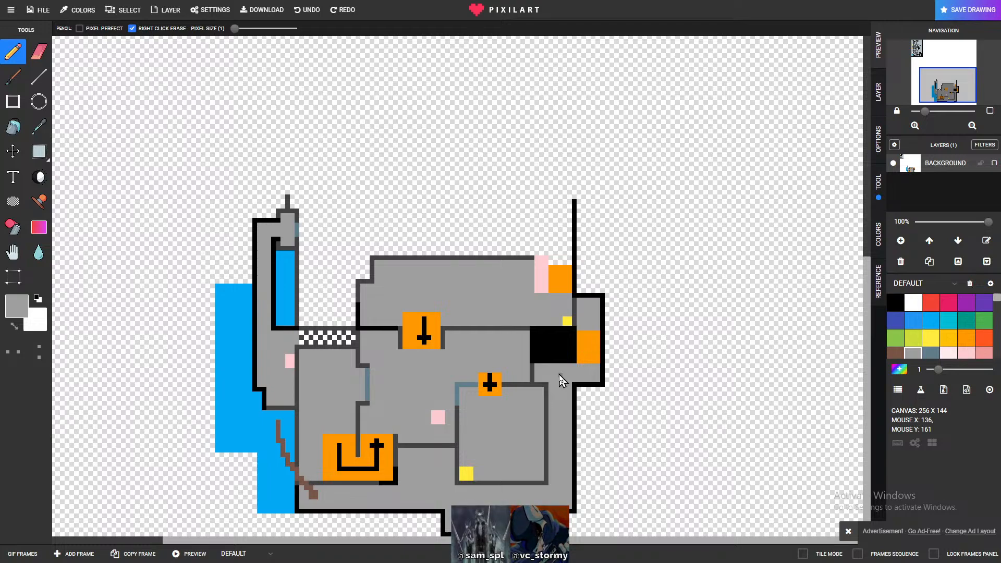
- Paint a blue-grey opening in the wall at the left end of the checkered grate corridor
{"action": "scroll", "coordinate": [317, 320], "scroll_direction": "up", "scroll_amount": 2}
{"action": "scroll", "coordinate": [935, 333], "scroll_direction": "down", "scroll_amount": 2}
{"action": "scroll", "coordinate": [935, 333], "scroll_direction": "up", "scroll_amount": 2}
{"action": "left_click", "coordinate": [930, 303]}
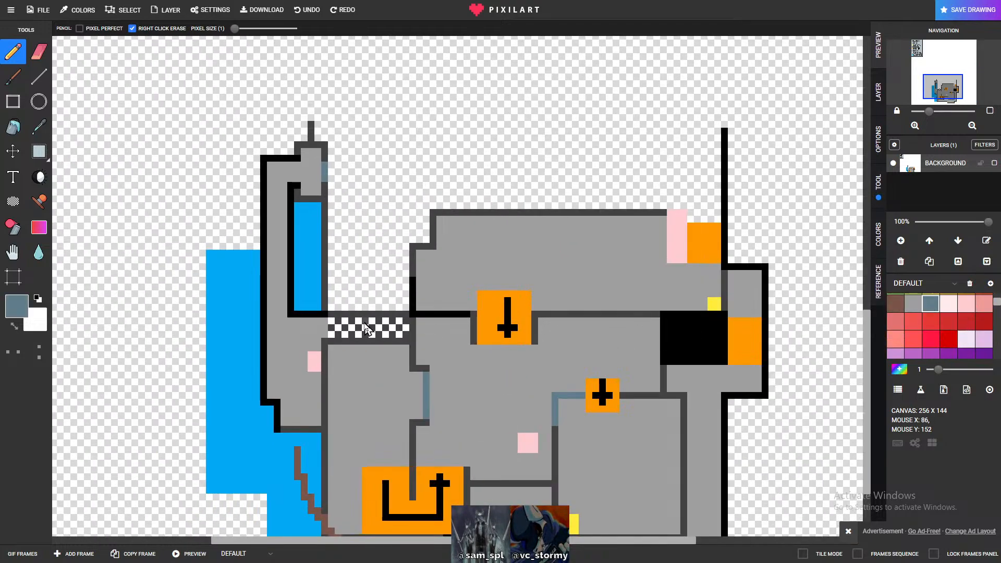
{"action": "left_click", "coordinate": [325, 325]}
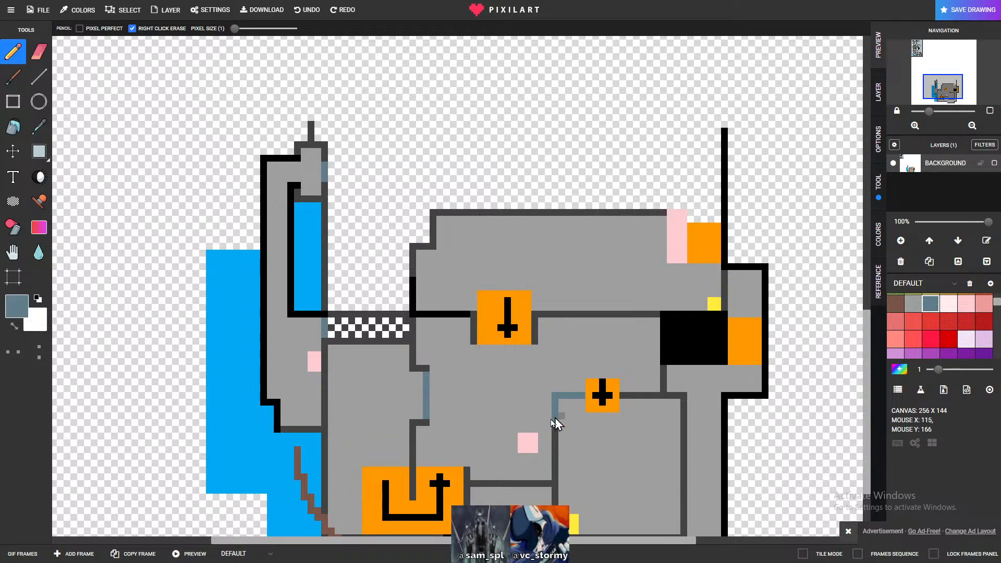
{"action": "left_click", "coordinate": [522, 415]}
{"action": "left_click", "coordinate": [520, 411]}
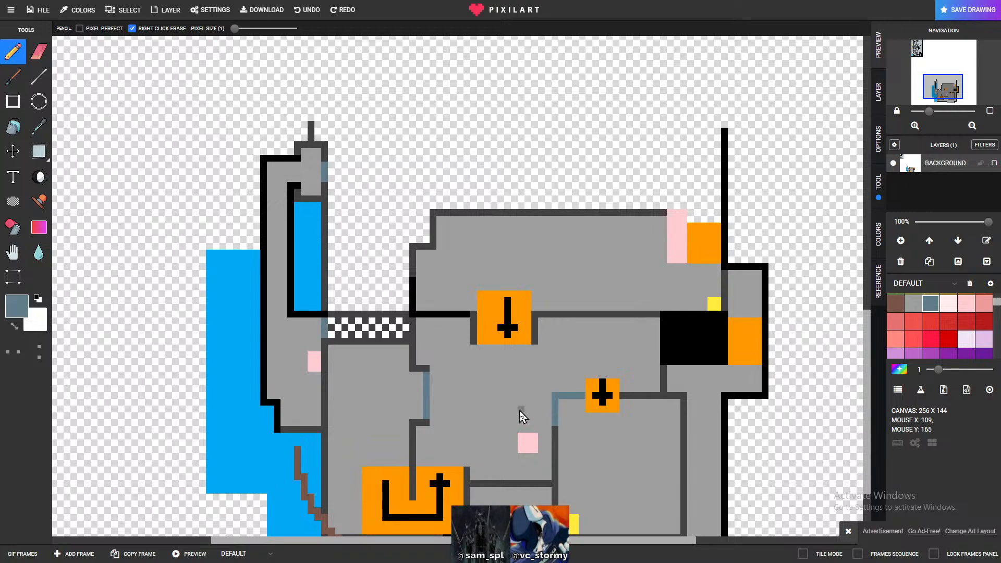
- Recolour the white squares of the checkered grate to light grey
{"action": "left_click", "coordinate": [912, 303]}
{"action": "left_click", "coordinate": [358, 321]}
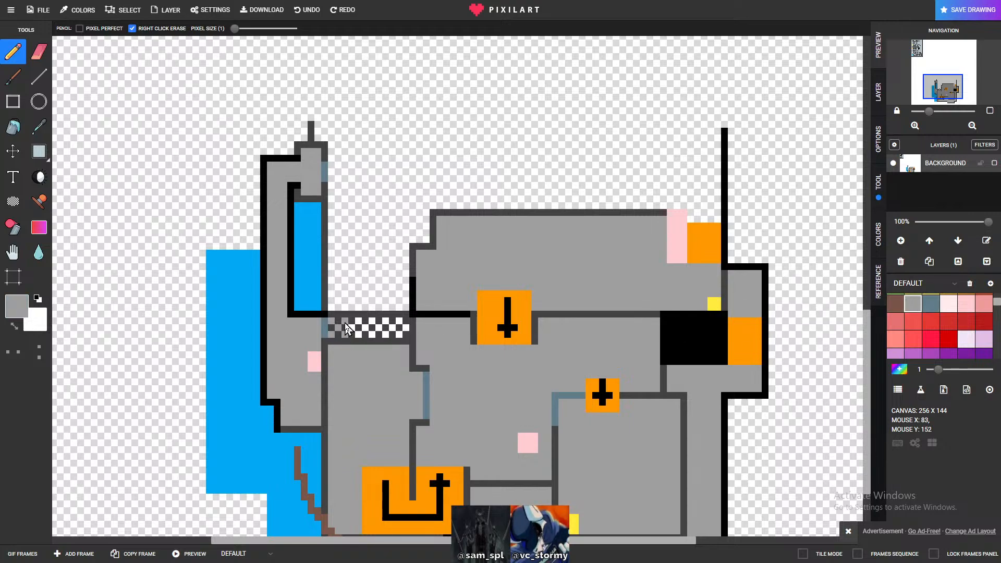
{"action": "left_click", "coordinate": [371, 322]}
{"action": "left_click", "coordinate": [378, 329]}
{"action": "left_click", "coordinate": [397, 324]}
{"action": "left_click", "coordinate": [398, 328]}
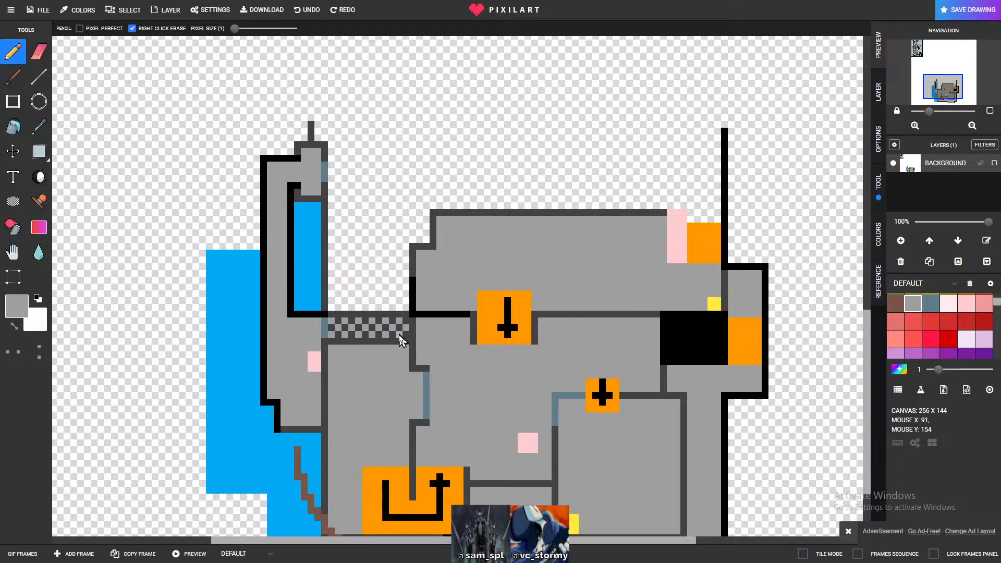
- Erase the black wall line extending above the map's upper right orange block, down to the upper room's top edge
{"action": "scroll", "coordinate": [470, 324], "scroll_direction": "down", "scroll_amount": 2}
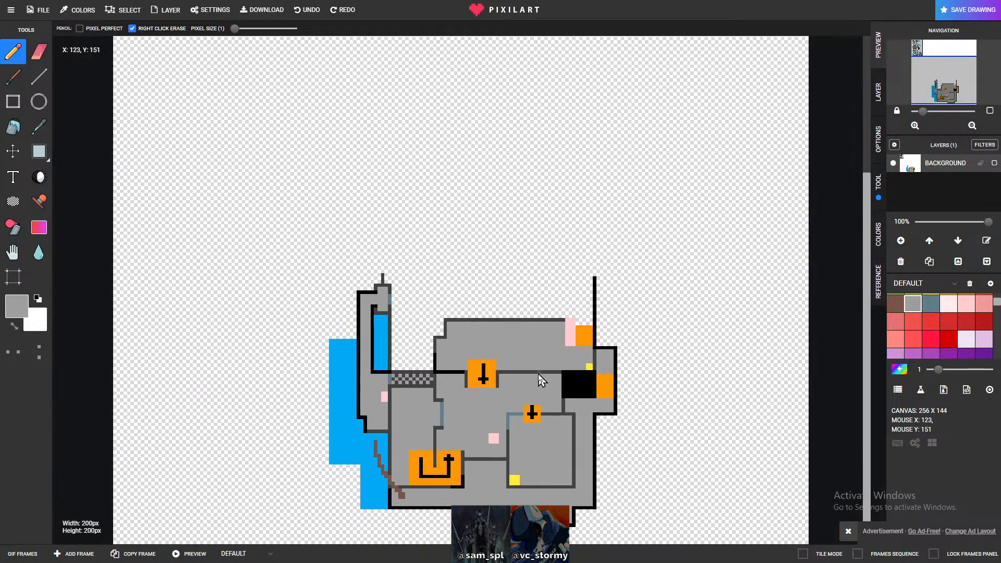
{"action": "scroll", "coordinate": [940, 328], "scroll_direction": "up", "scroll_amount": 2}
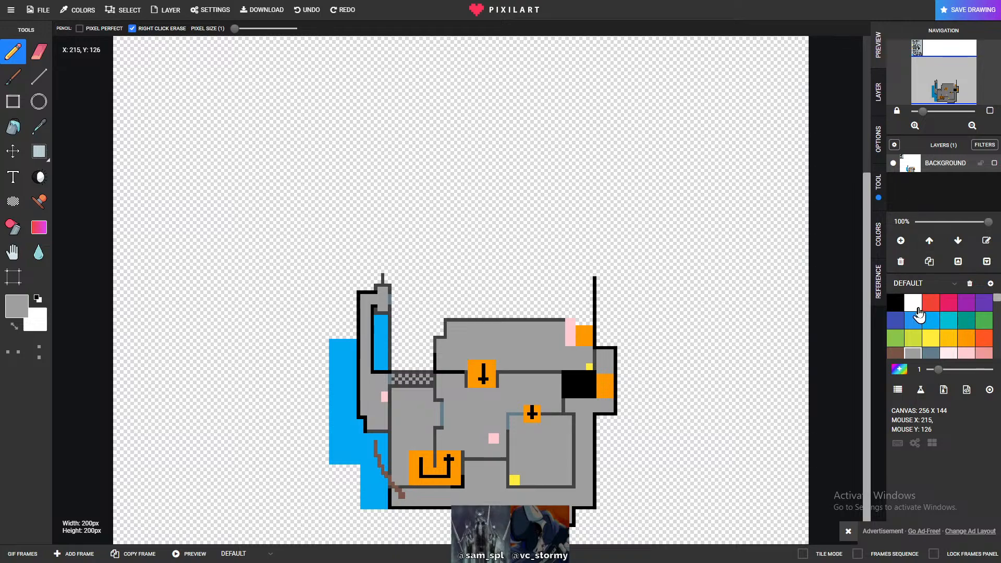
{"action": "left_click", "coordinate": [39, 52]}
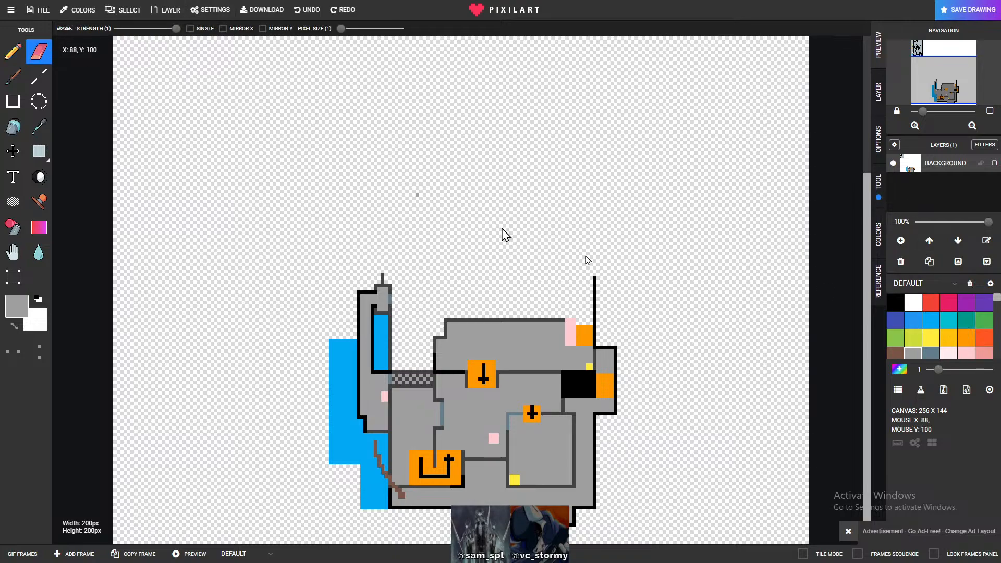
{"action": "left_click_drag", "start_coordinate": [594, 279], "coordinate": [595, 302]}
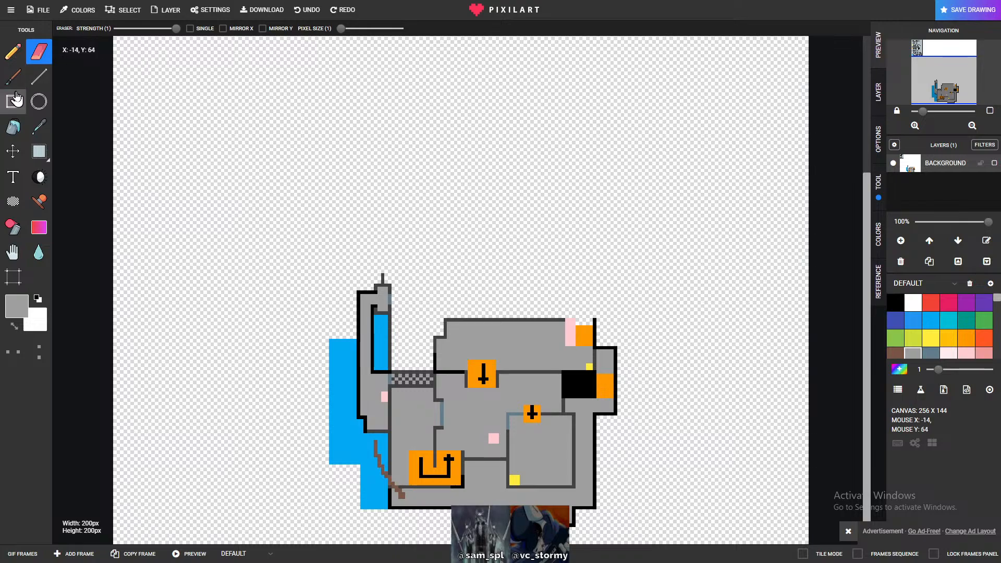
{"action": "left_click", "coordinate": [39, 151]}
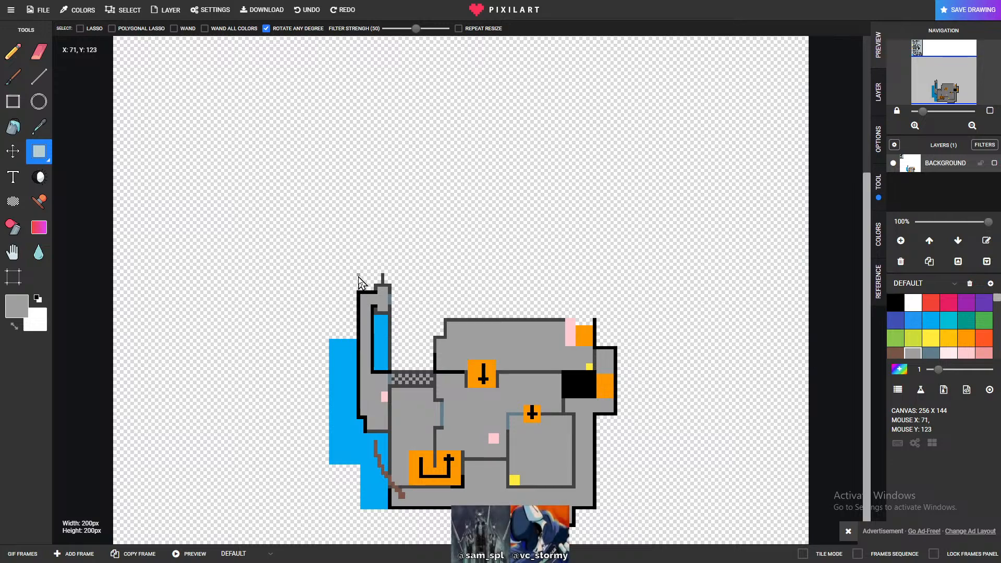
{"action": "mouse_move", "coordinate": [359, 281]}
{"action": "left_mouse_down"}
{"action": "mouse_move", "coordinate": [472, 424]}
{"action": "mouse_move", "coordinate": [551, 495]}
{"action": "mouse_move", "coordinate": [616, 529]}
{"action": "mouse_move", "coordinate": [294, 273]}
{"action": "left_mouse_up"}
{"action": "left_click", "coordinate": [313, 223]}
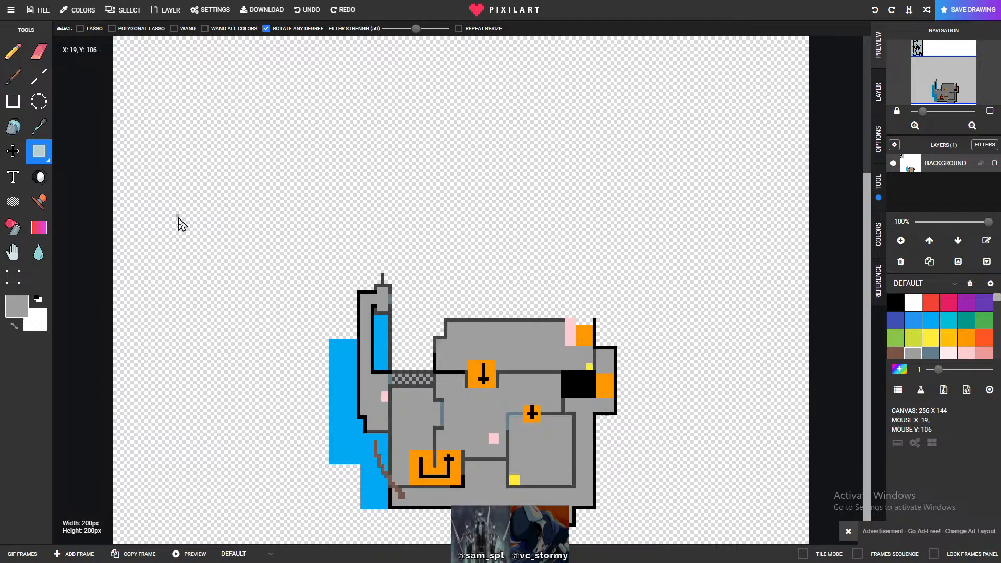
{"action": "left_click", "coordinate": [13, 127]}
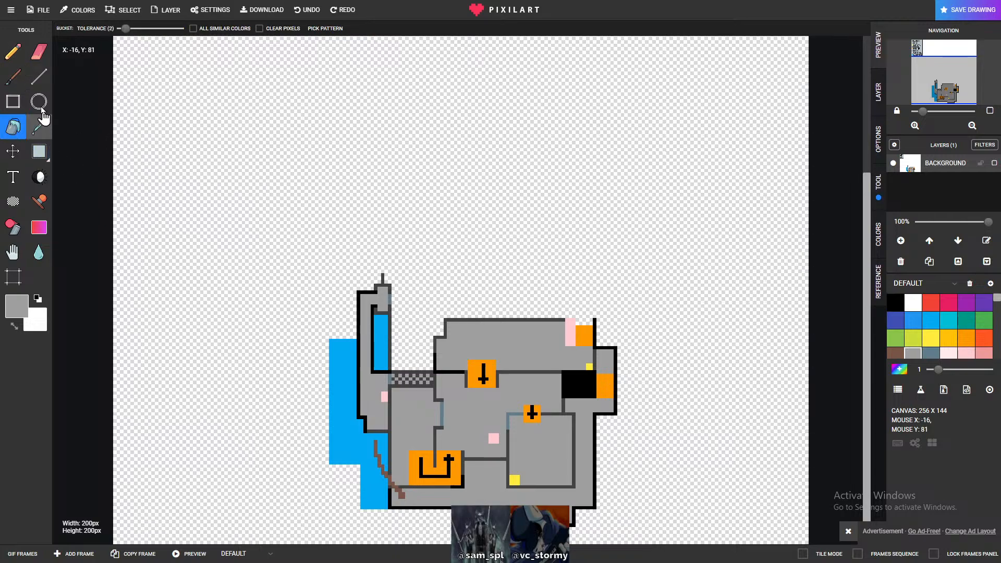
- Outline the water area with blue straight lines around the map's left, right and lower sides, and erase the overshoot at the lower left corner
{"action": "left_click", "coordinate": [38, 77]}
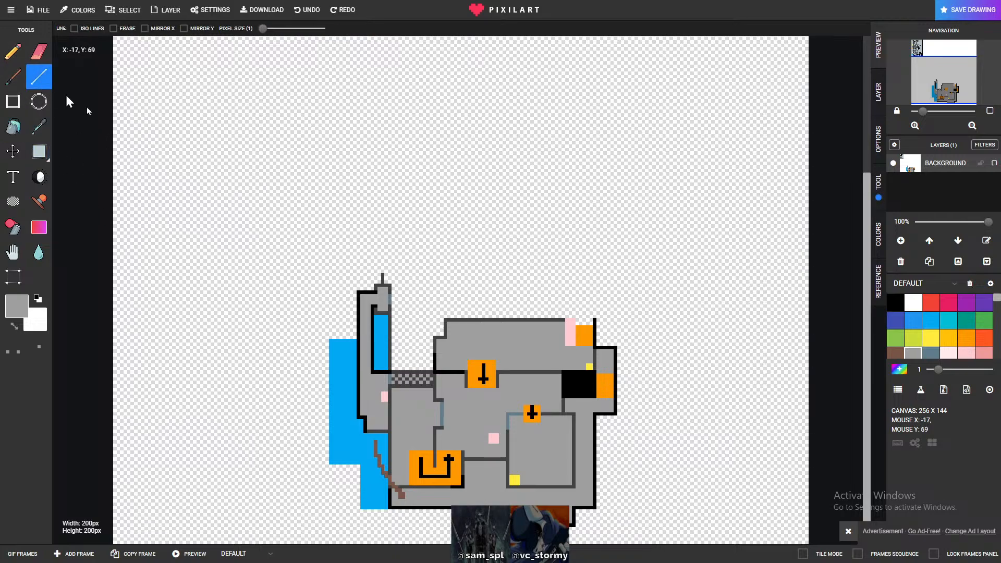
{"action": "left_click", "coordinate": [931, 319]}
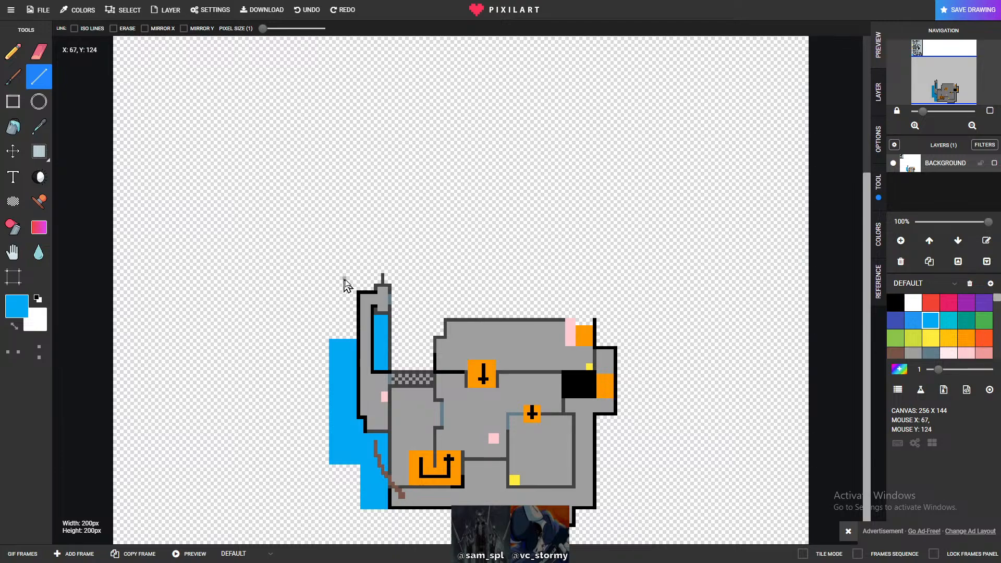
{"action": "mouse_move", "coordinate": [367, 277]}
{"action": "left_mouse_down"}
{"action": "mouse_move", "coordinate": [336, 278]}
{"action": "mouse_move", "coordinate": [332, 339]}
{"action": "left_mouse_up"}
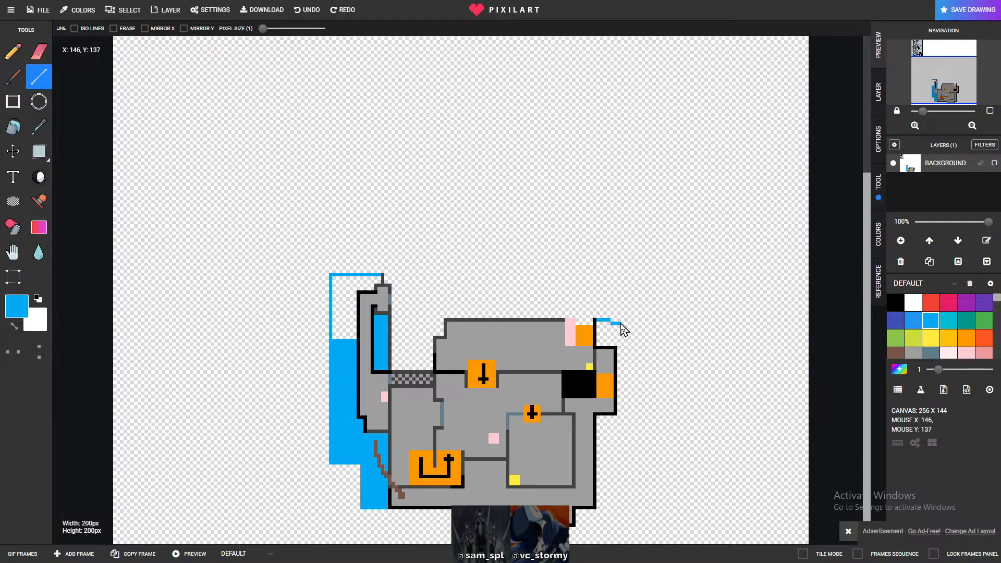
{"action": "left_click_drag", "start_coordinate": [625, 320], "coordinate": [627, 519]}
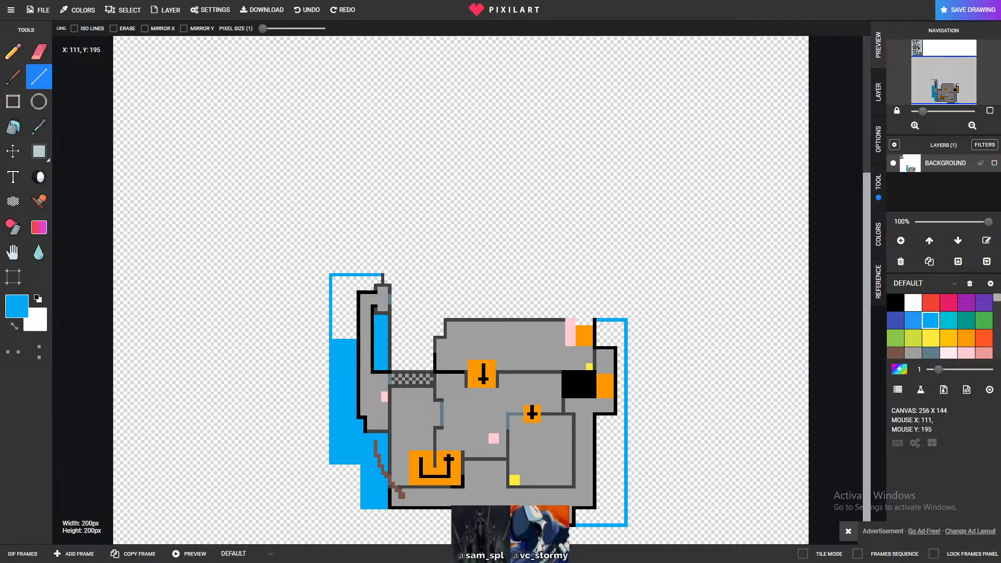
{"action": "left_click_drag", "start_coordinate": [459, 524], "coordinate": [326, 525]}
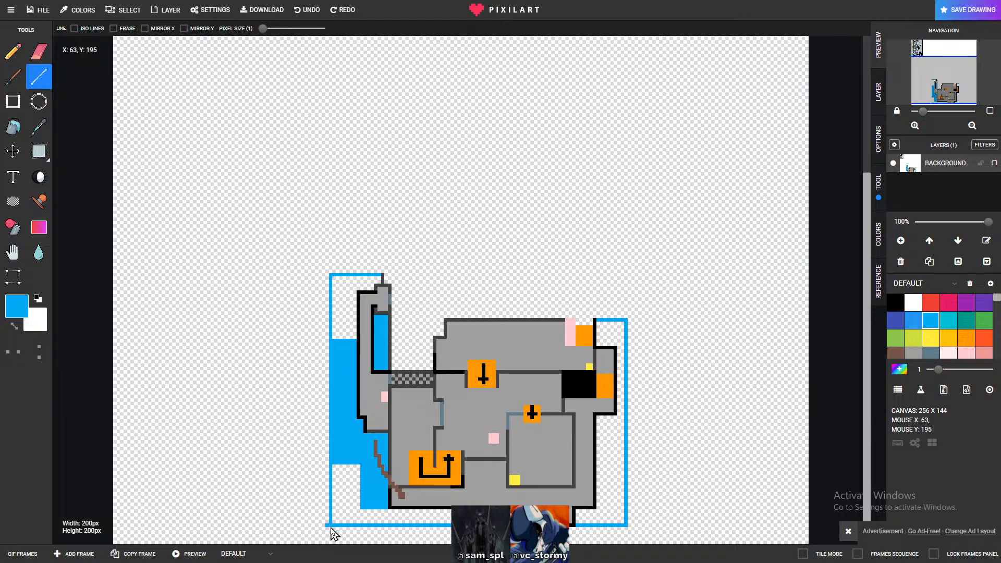
{"action": "left_click", "coordinate": [39, 51]}
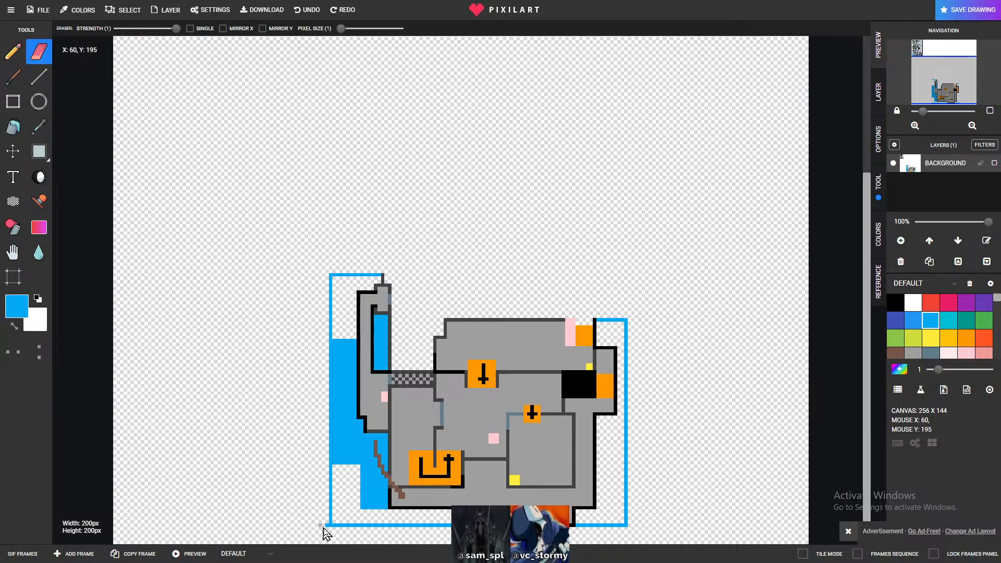
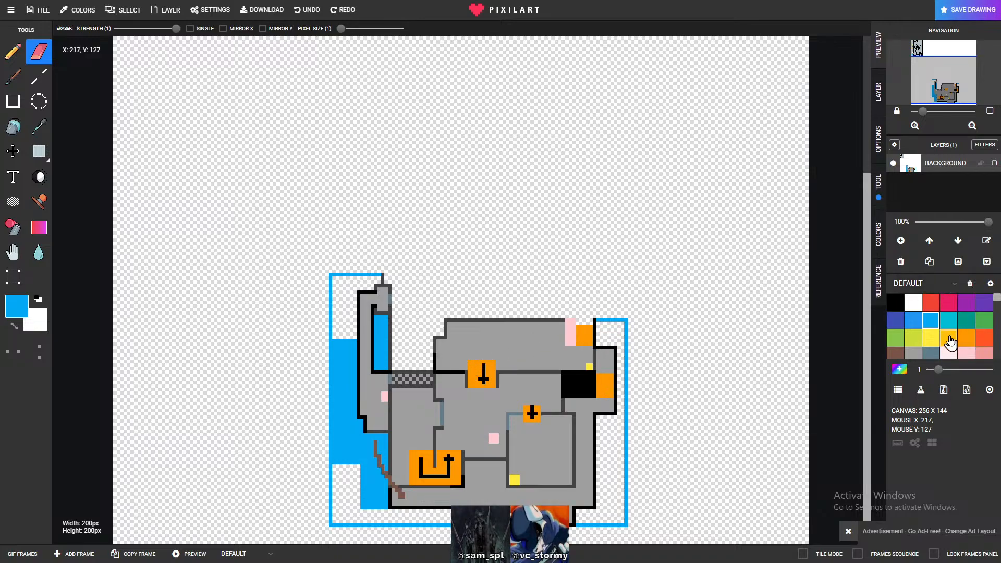
- Bucket-fill the outlined areas left, right and below the map with the water blue
{"action": "scroll", "coordinate": [480, 311], "scroll_direction": "down", "scroll_amount": 2}
{"action": "scroll", "coordinate": [498, 336], "scroll_direction": "up", "scroll_amount": 2}
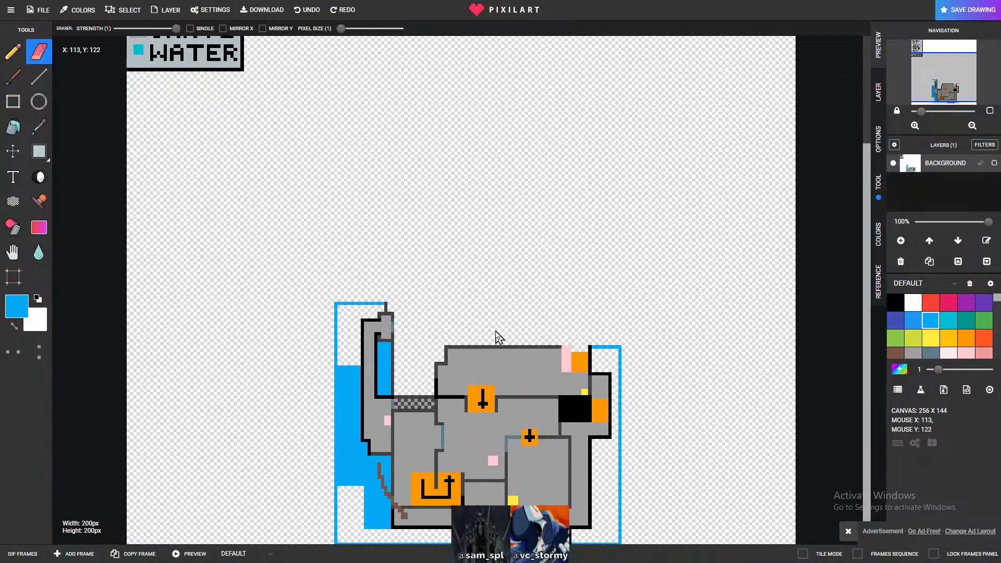
{"action": "scroll", "coordinate": [499, 333], "scroll_direction": "up", "scroll_amount": 1}
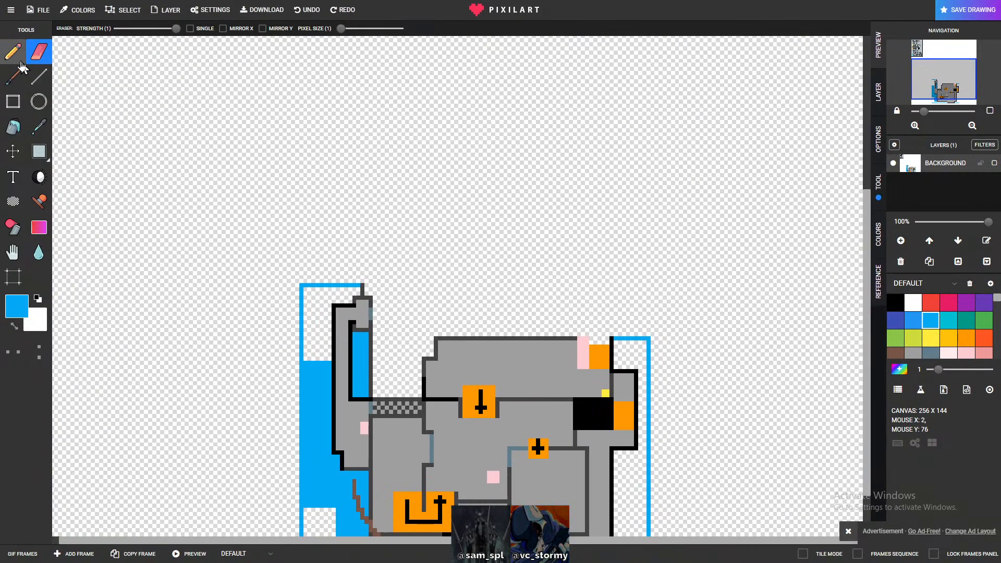
{"action": "left_click", "coordinate": [13, 126]}
{"action": "left_click", "coordinate": [314, 325]}
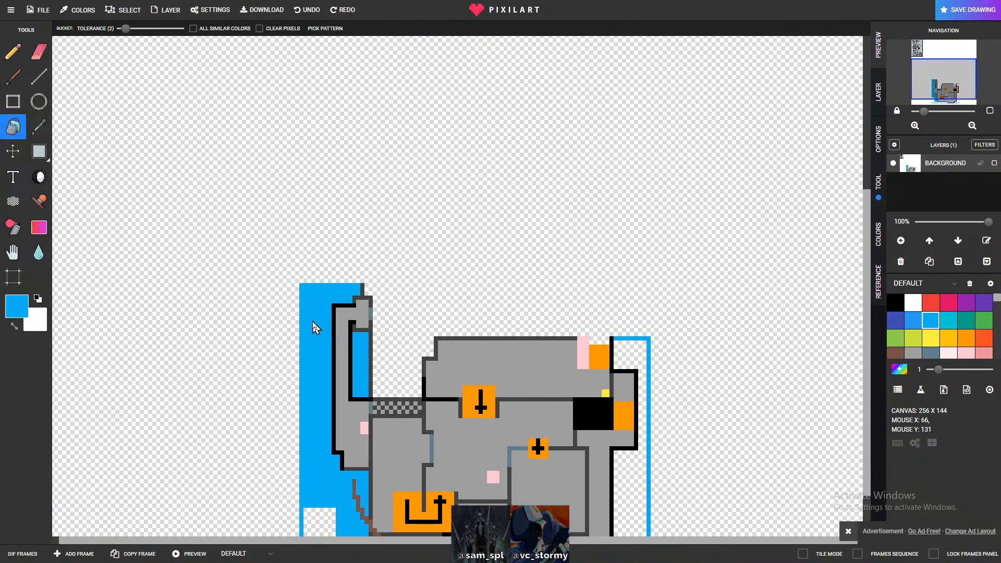
{"action": "left_click", "coordinate": [642, 384]}
{"action": "scroll", "coordinate": [477, 381], "scroll_direction": "down", "scroll_amount": 1}
{"action": "left_click", "coordinate": [380, 508]}
{"action": "scroll", "coordinate": [476, 458], "scroll_direction": "up", "scroll_amount": 2}
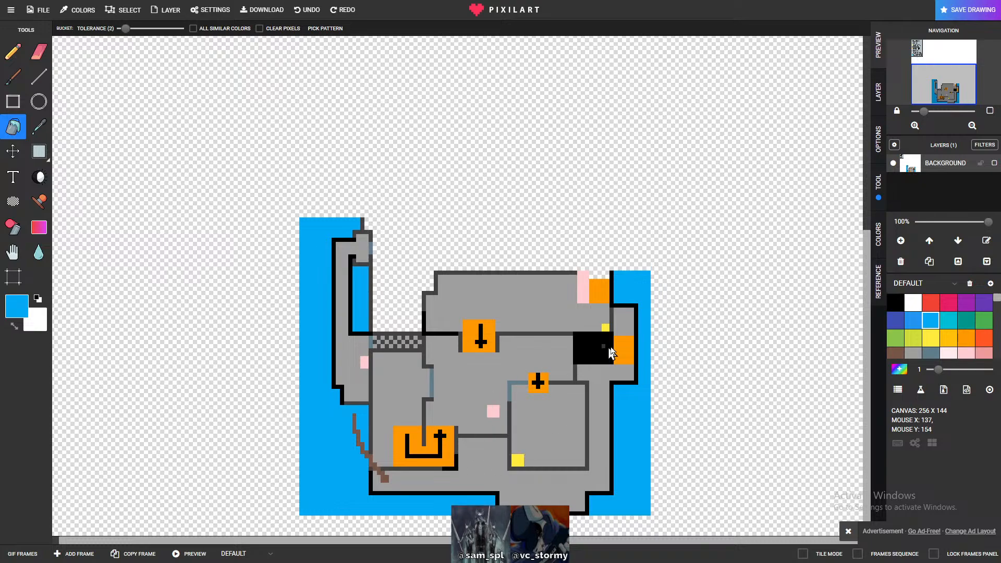
- Select the whole map with its water, 86 by 73 pixels, and copy it
{"action": "scroll", "coordinate": [613, 350], "scroll_direction": "down", "scroll_amount": 1}
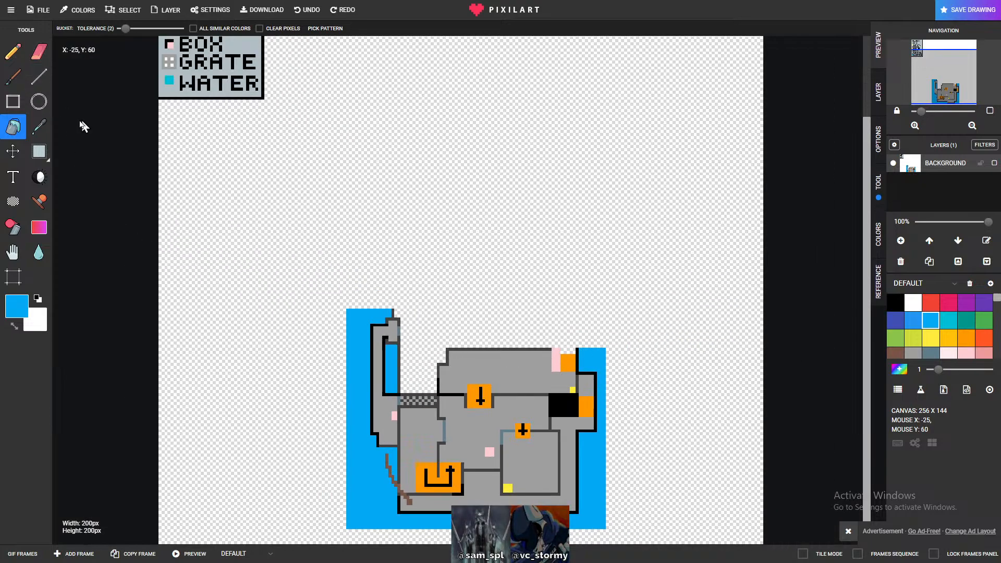
{"action": "left_click", "coordinate": [45, 155]}
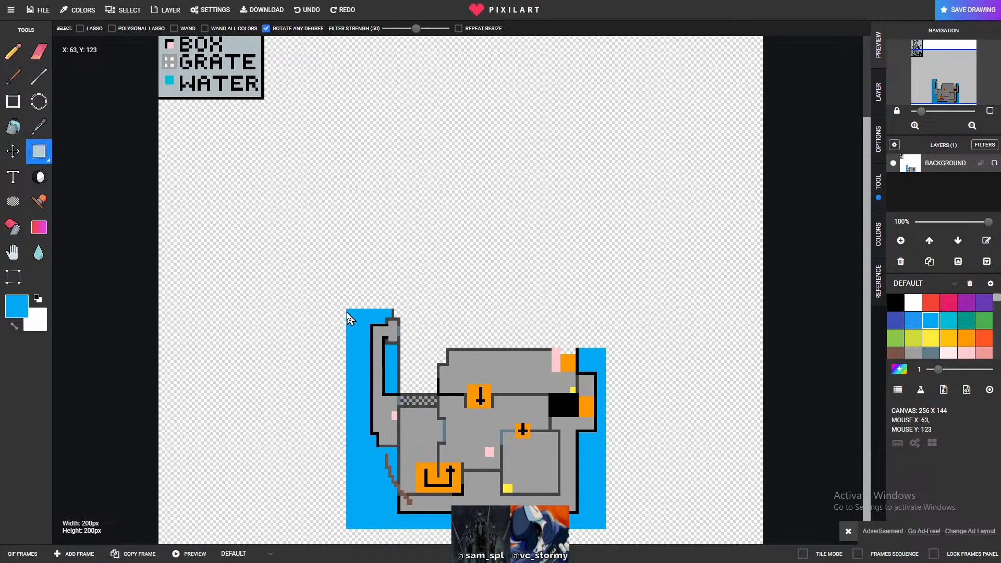
{"action": "left_click_drag", "start_coordinate": [346, 312], "coordinate": [604, 534]}
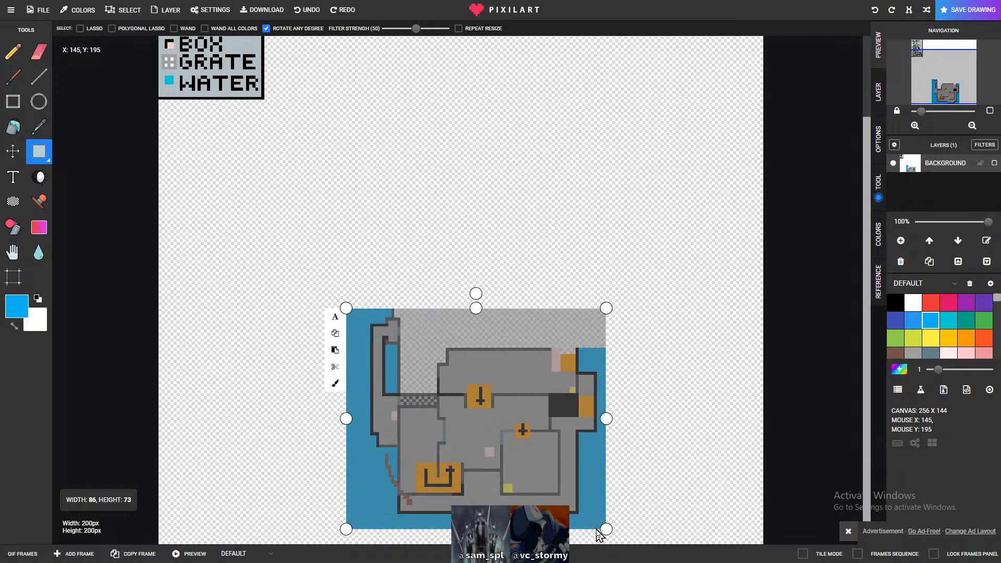
{"action": "left_click", "coordinate": [335, 334]}
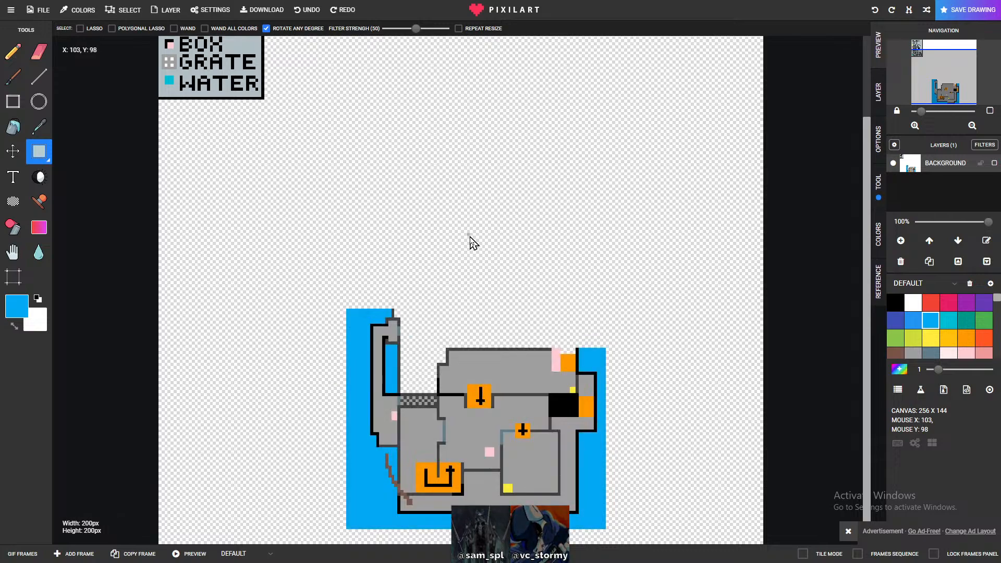
- Paste the copied map into the empty area above the original and rotate the copy 180 degrees
{"action": "scroll", "coordinate": [397, 363], "scroll_direction": "up", "scroll_amount": 3}
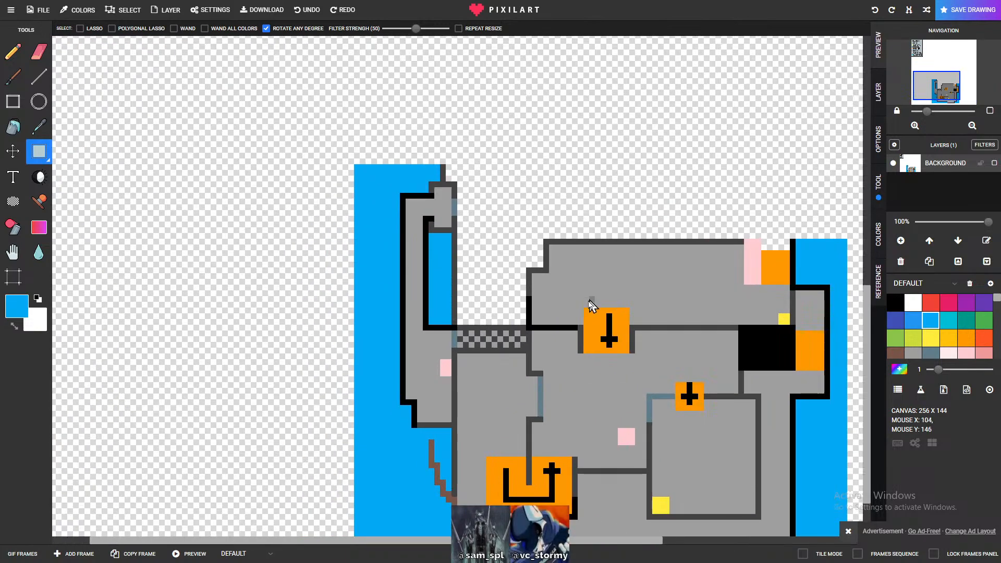
{"action": "scroll", "coordinate": [590, 301], "scroll_direction": "down", "scroll_amount": 3}
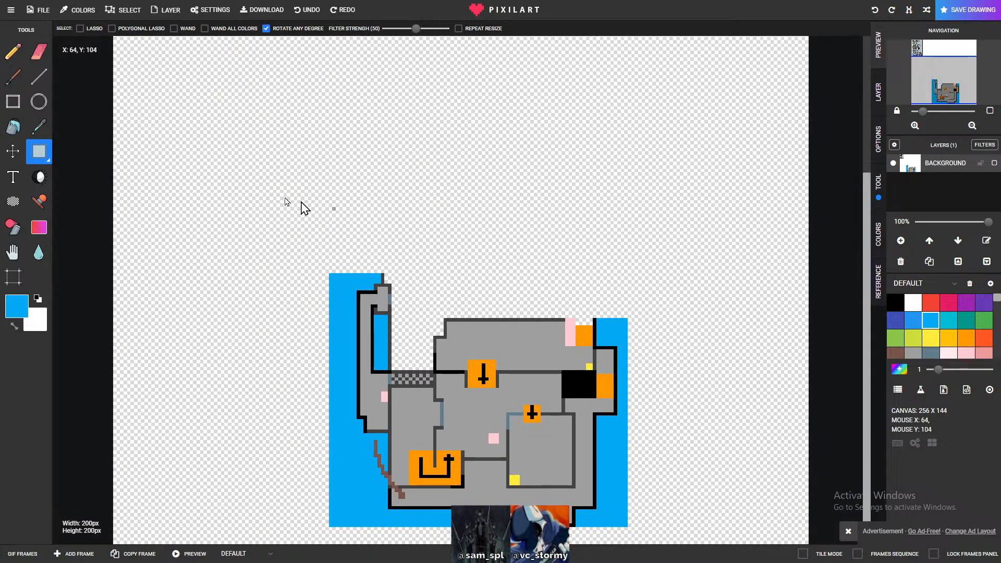
{"action": "left_click_drag", "start_coordinate": [436, 213], "coordinate": [509, 265]}
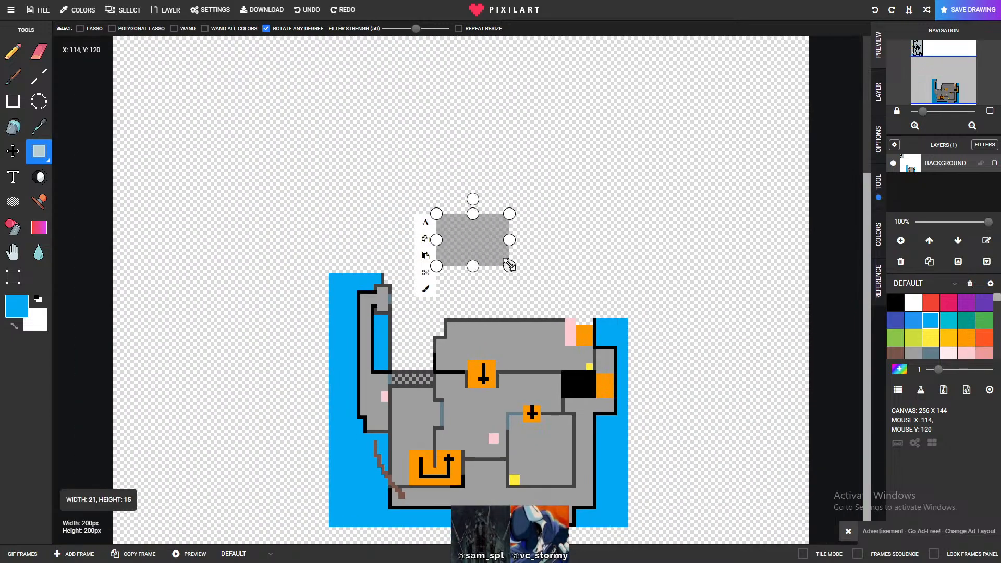
{"action": "left_click", "coordinate": [425, 256]}
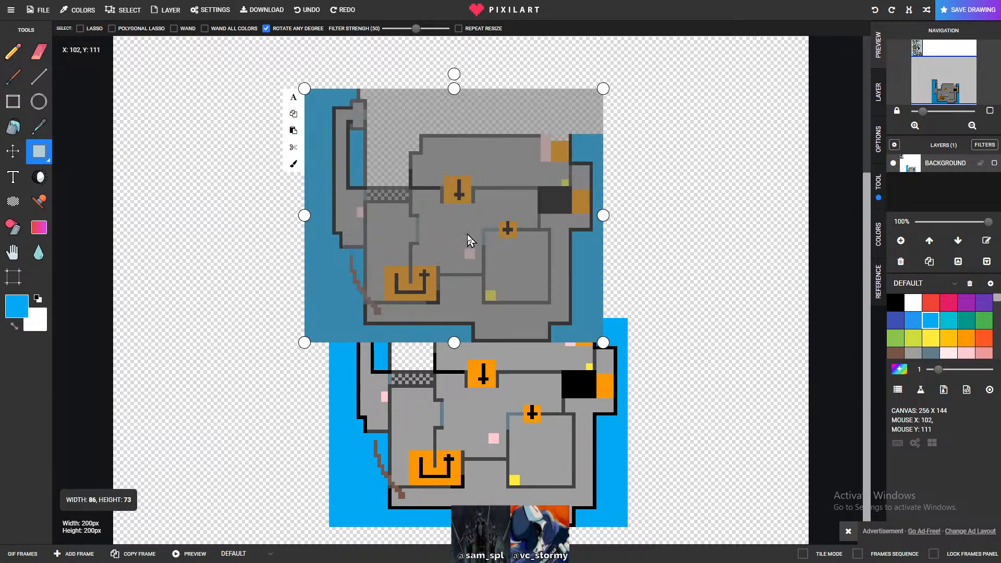
{"action": "left_click_drag", "start_coordinate": [479, 246], "coordinate": [537, 183]}
{"action": "scroll", "coordinate": [538, 183], "scroll_direction": "down", "scroll_amount": 2}
{"action": "left_click_drag", "start_coordinate": [496, 151], "coordinate": [495, 345]}
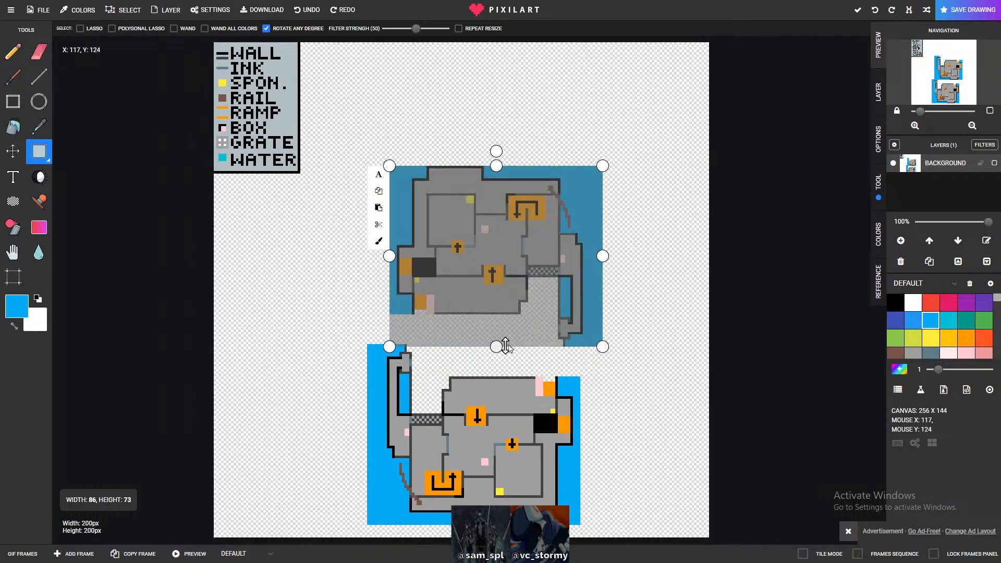
- Position the rotated copy above the original, leaving a vertical gap of about 3 pixels between their water edges
{"action": "scroll", "coordinate": [547, 352], "scroll_direction": "up", "scroll_amount": 3}
{"action": "scroll", "coordinate": [547, 349], "scroll_direction": "down", "scroll_amount": 2}
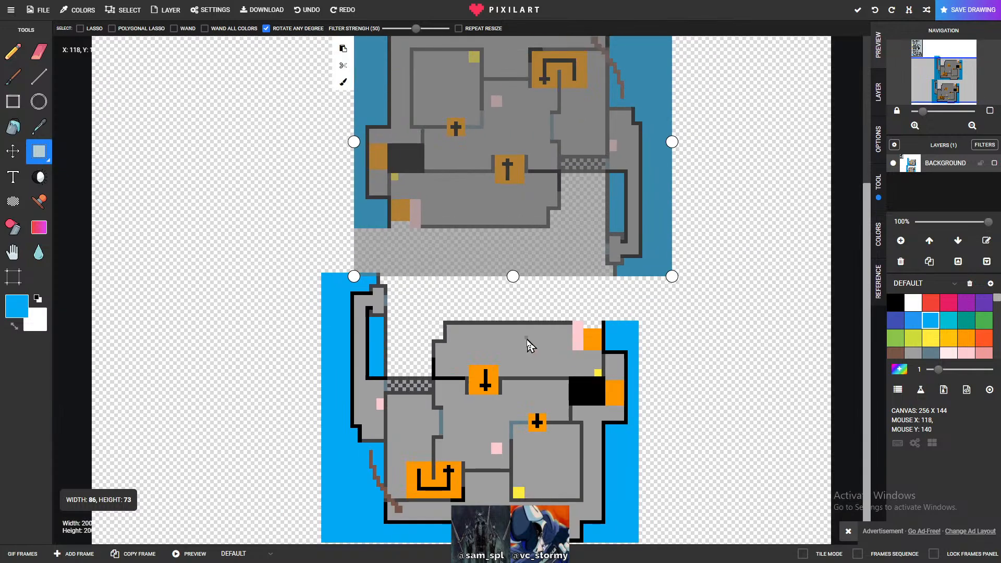
{"action": "left_click_drag", "start_coordinate": [511, 234], "coordinate": [519, 281]}
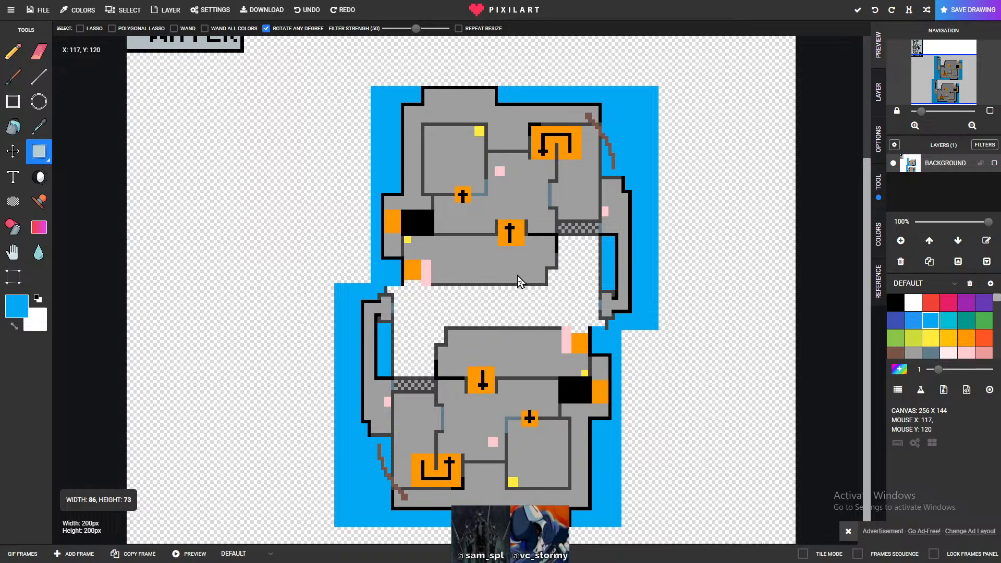
{"action": "left_click_drag", "start_coordinate": [519, 281], "coordinate": [519, 269]}
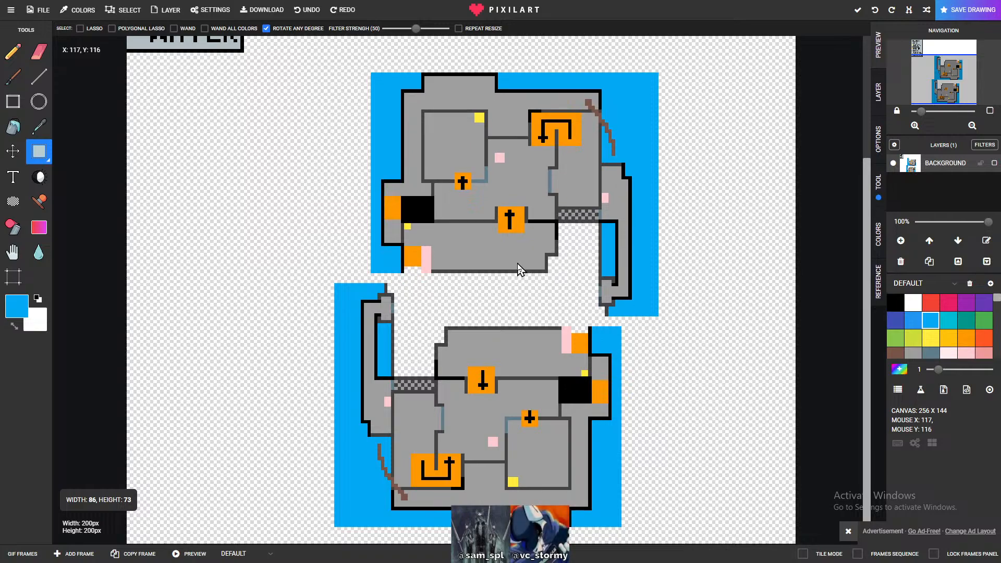
- Shift the rotated copy 1 pixel right and 2 pixels up, leaving a gap of about 5 pixels, and place it
{"action": "left_click_drag", "start_coordinate": [517, 264], "coordinate": [518, 260]}
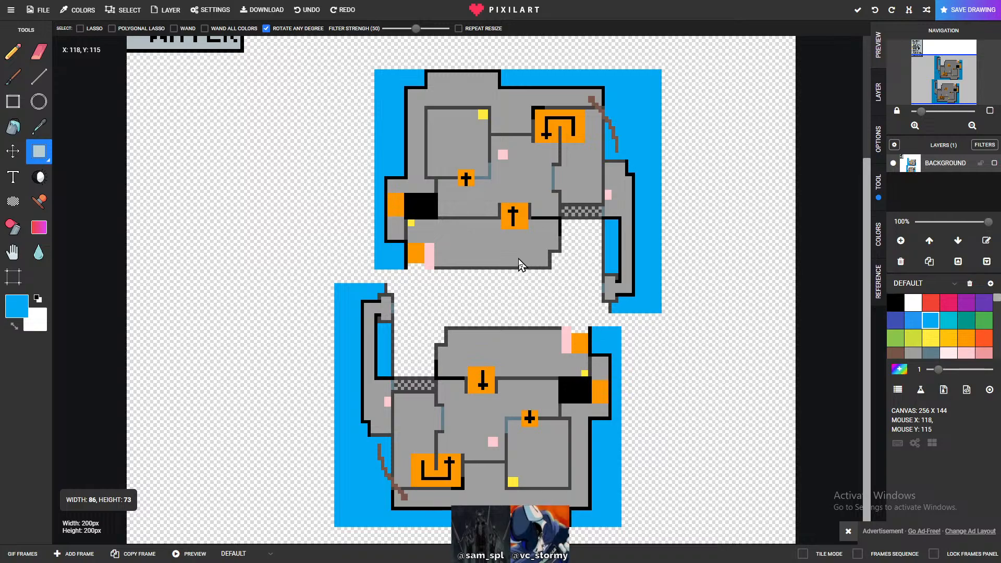
{"action": "left_click_drag", "start_coordinate": [518, 266], "coordinate": [519, 264]}
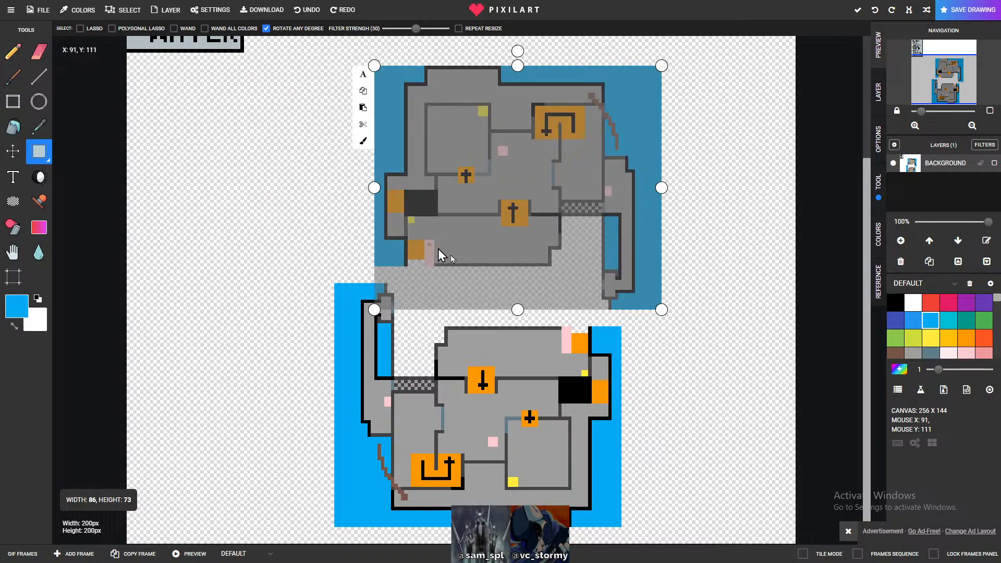
{"action": "scroll", "coordinate": [509, 369], "scroll_direction": "up", "scroll_amount": 3}
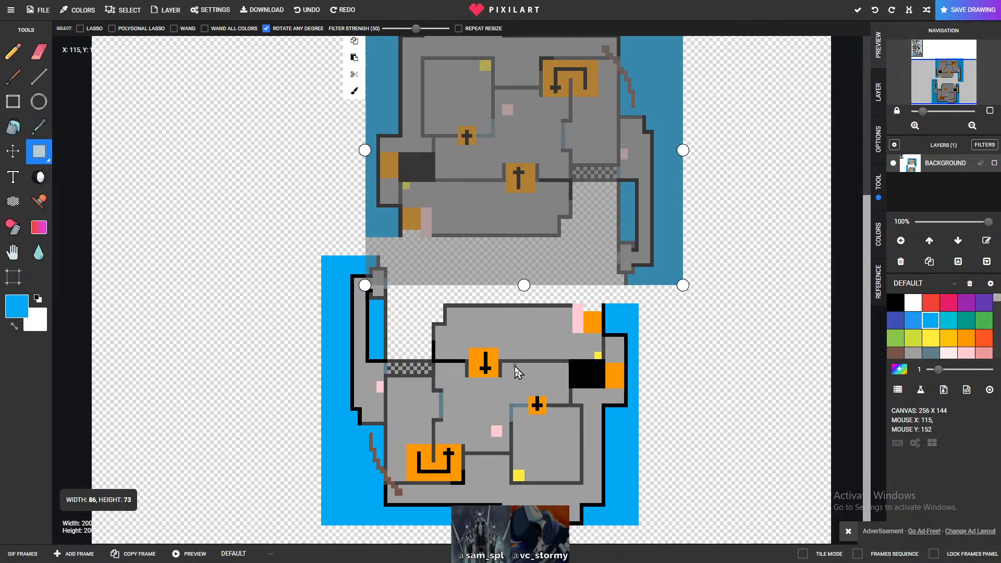
{"action": "scroll", "coordinate": [515, 367], "scroll_direction": "up", "scroll_amount": 3}
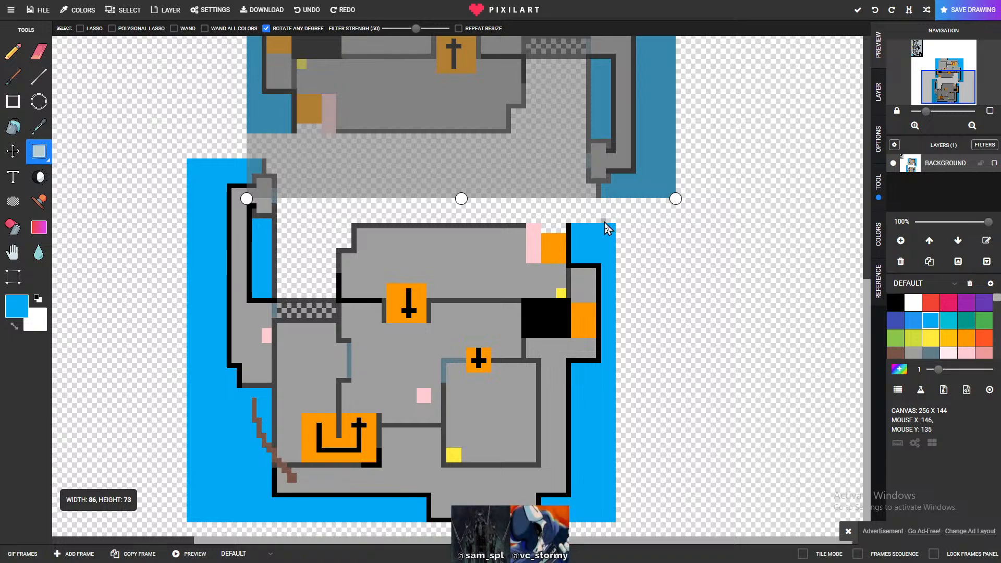
{"action": "left_click", "coordinate": [679, 230]}
{"action": "scroll", "coordinate": [518, 286], "scroll_direction": "down", "scroll_amount": 5}
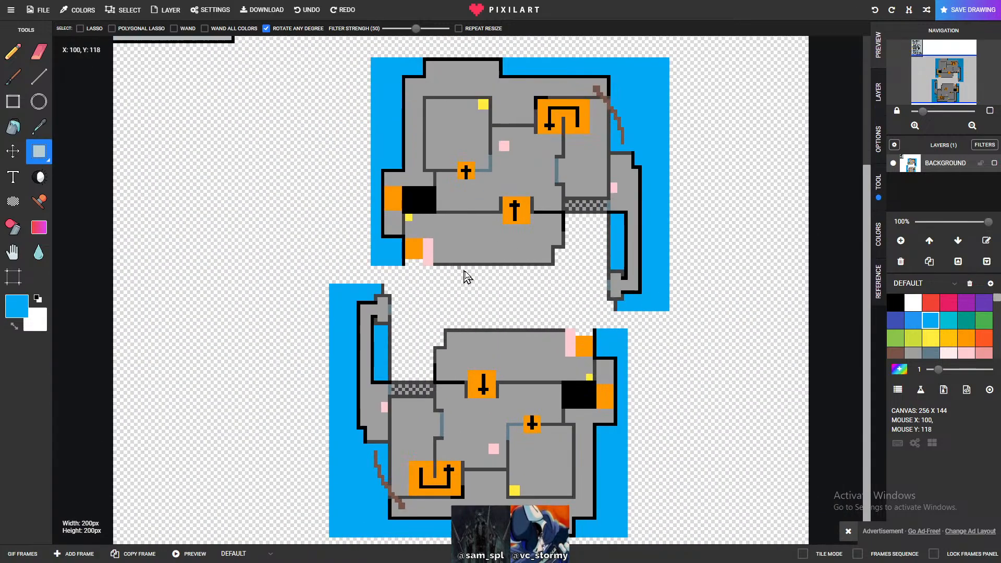
- Draw black one-pixel lines across the gap to join the outer walls of both map halves on the left and right sides
{"action": "scroll", "coordinate": [518, 312], "scroll_direction": "up", "scroll_amount": 1}
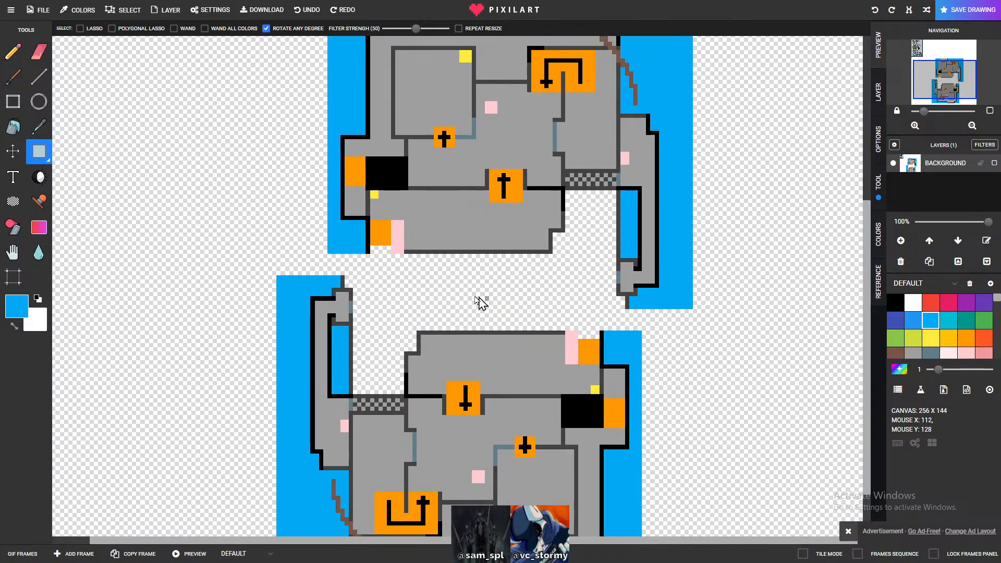
{"action": "left_click", "coordinate": [14, 133]}
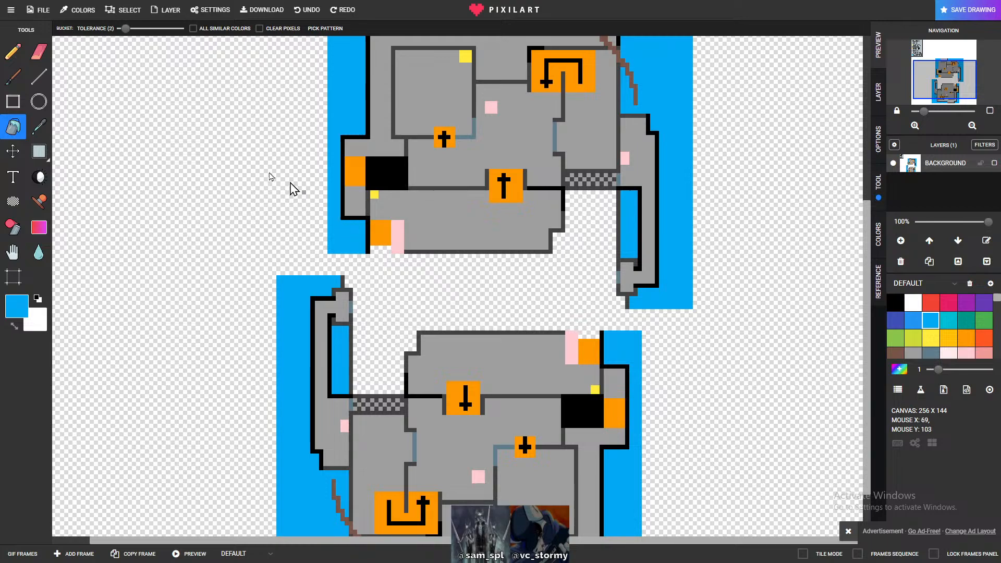
{"action": "left_click", "coordinate": [35, 78]}
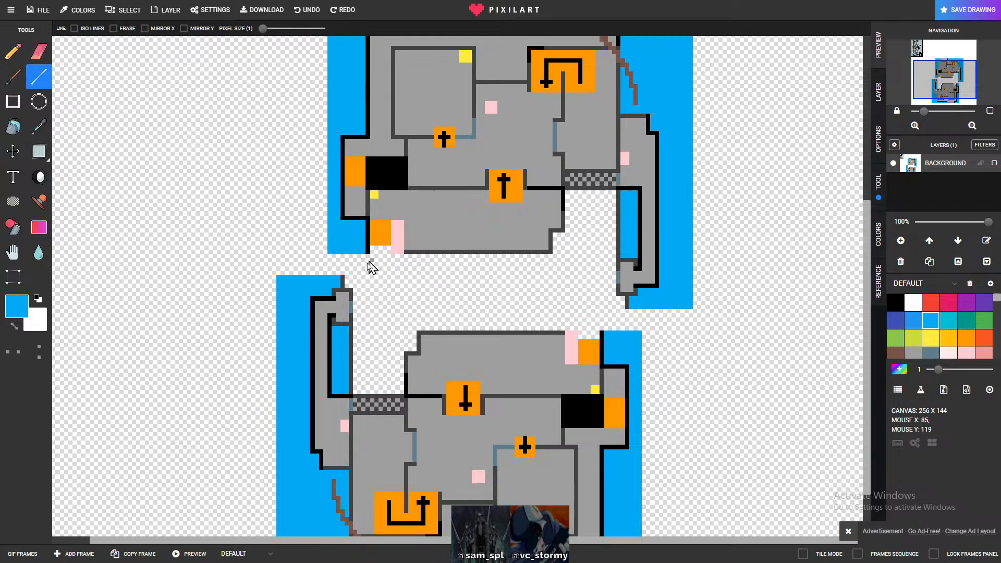
{"action": "left_click", "coordinate": [894, 302]}
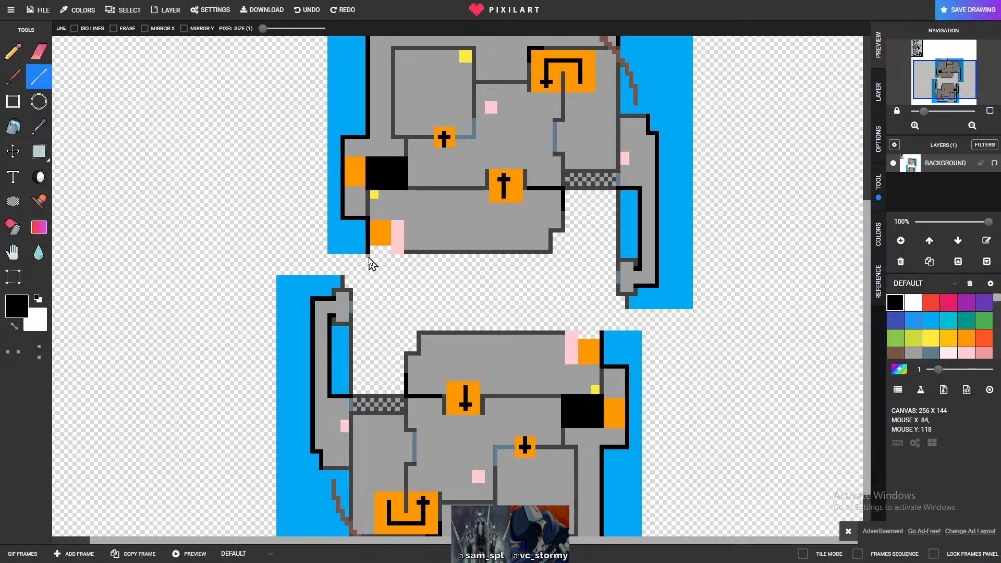
{"action": "left_click_drag", "start_coordinate": [345, 263], "coordinate": [345, 282]}
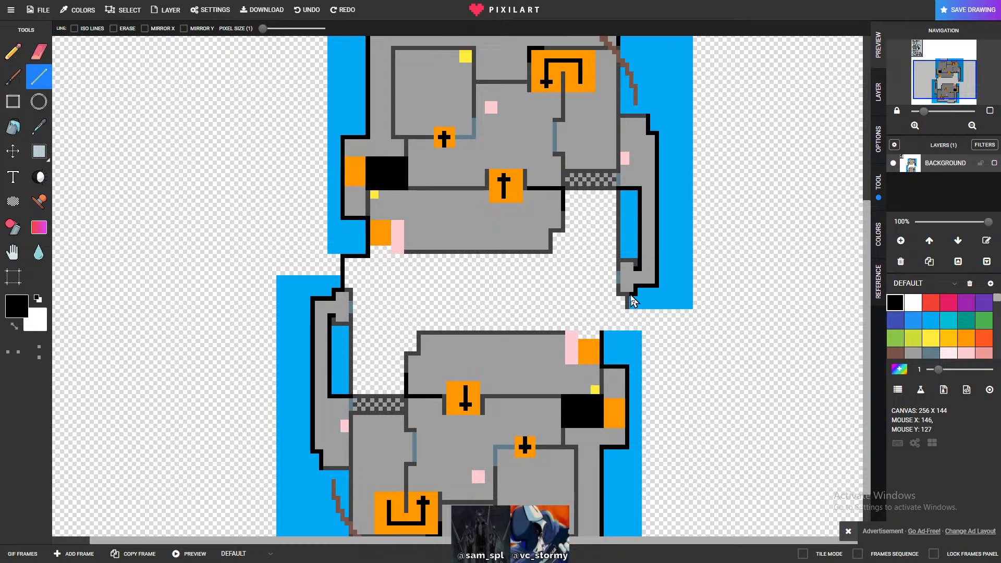
{"action": "left_click_drag", "start_coordinate": [631, 300], "coordinate": [629, 335]}
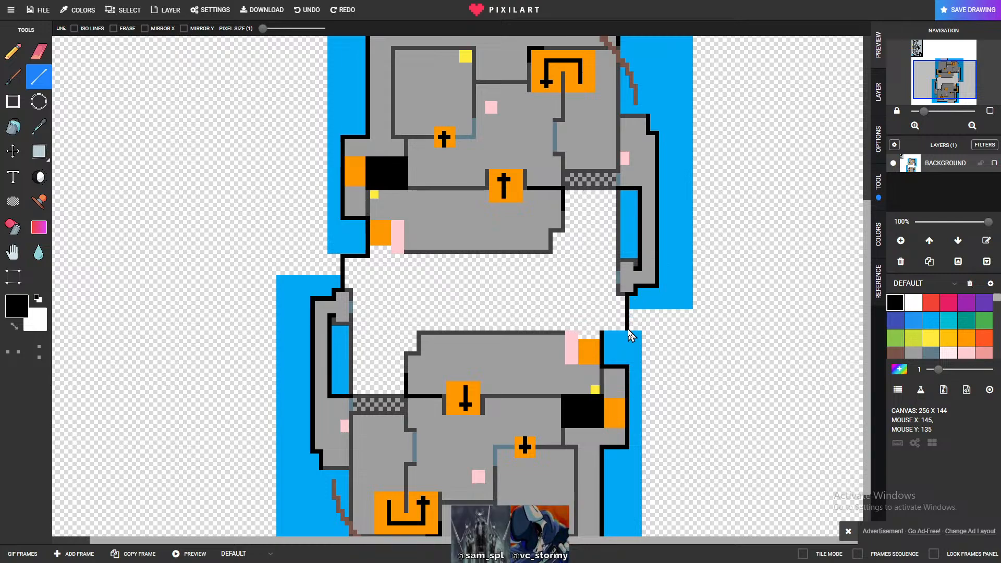
{"action": "left_click", "coordinate": [623, 329]}
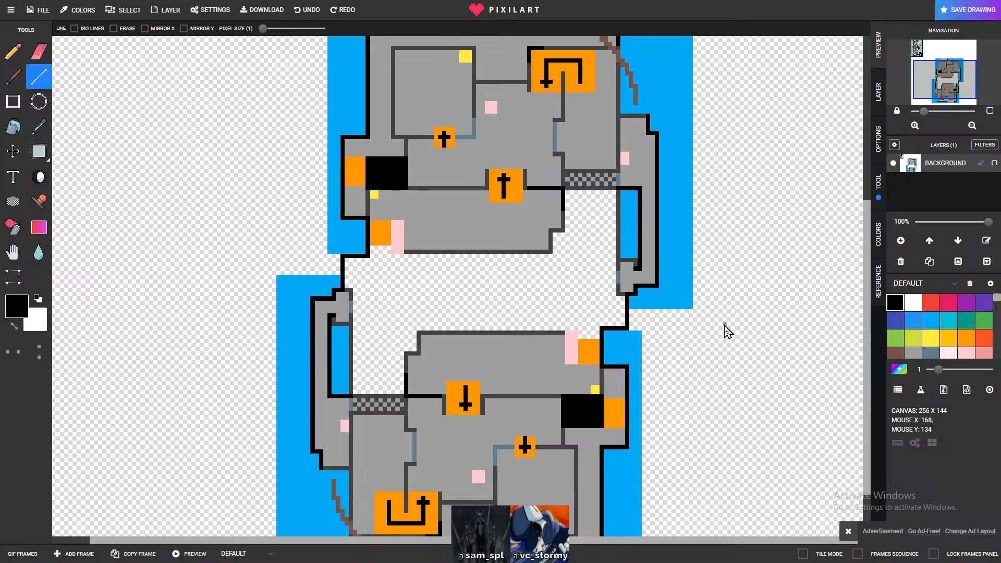
- Bucket-fill the enclosed empty area between the two map halves with the floor grey
{"action": "left_click", "coordinate": [17, 127]}
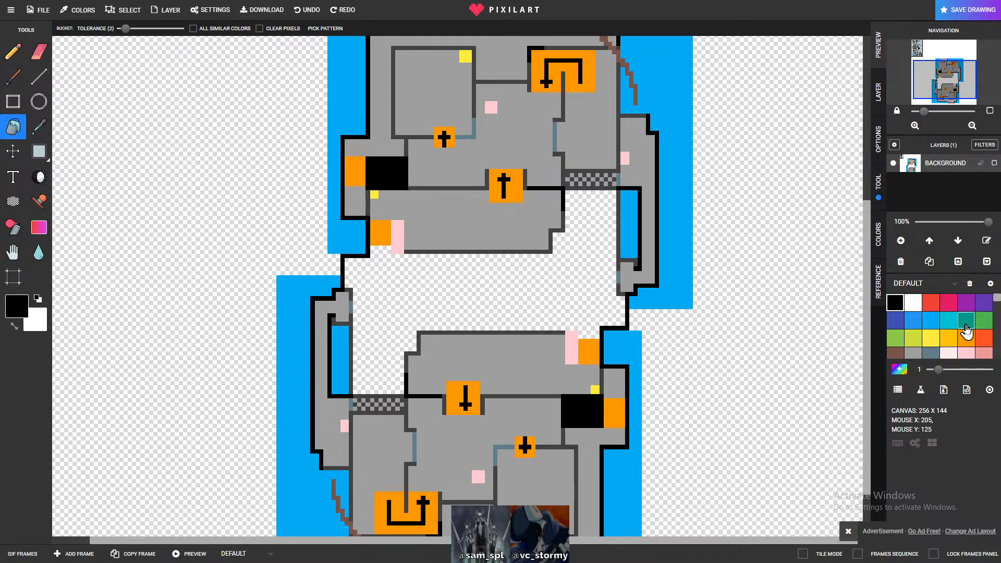
{"action": "left_click", "coordinate": [913, 353]}
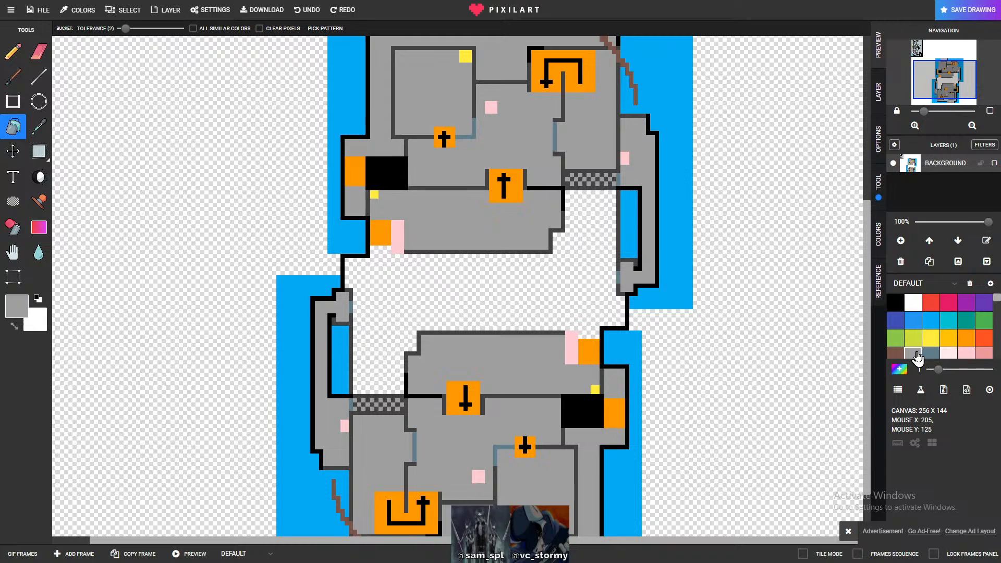
{"action": "left_click", "coordinate": [469, 297]}
{"action": "scroll", "coordinate": [608, 330], "scroll_direction": "down", "scroll_amount": 3}
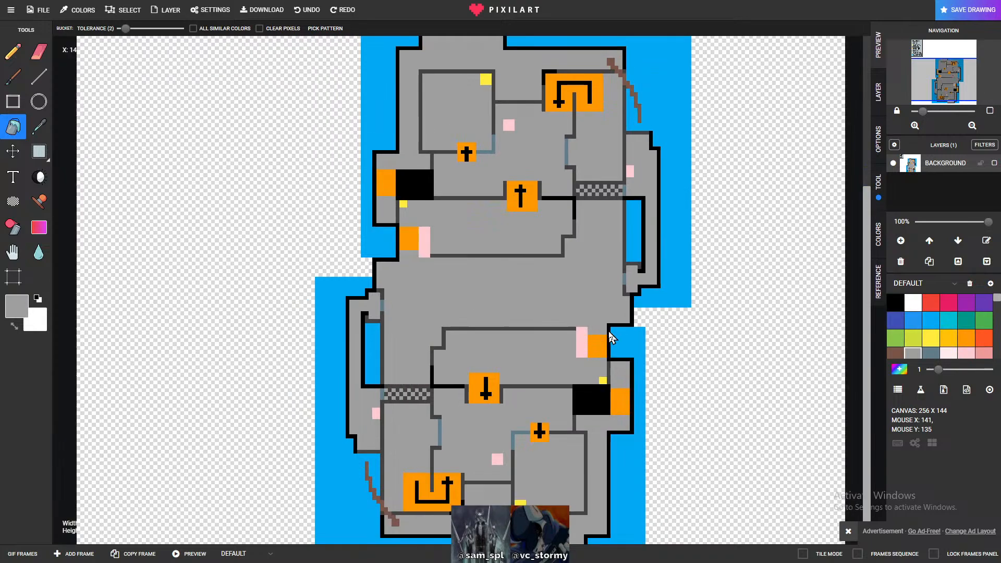
- Pencil a light pink box 3 pixels wide and 2 pixels high in the upper half's room below the black block
{"action": "scroll", "coordinate": [592, 358], "scroll_direction": "up", "scroll_amount": 2}
{"action": "scroll", "coordinate": [593, 360], "scroll_direction": "up", "scroll_amount": 1}
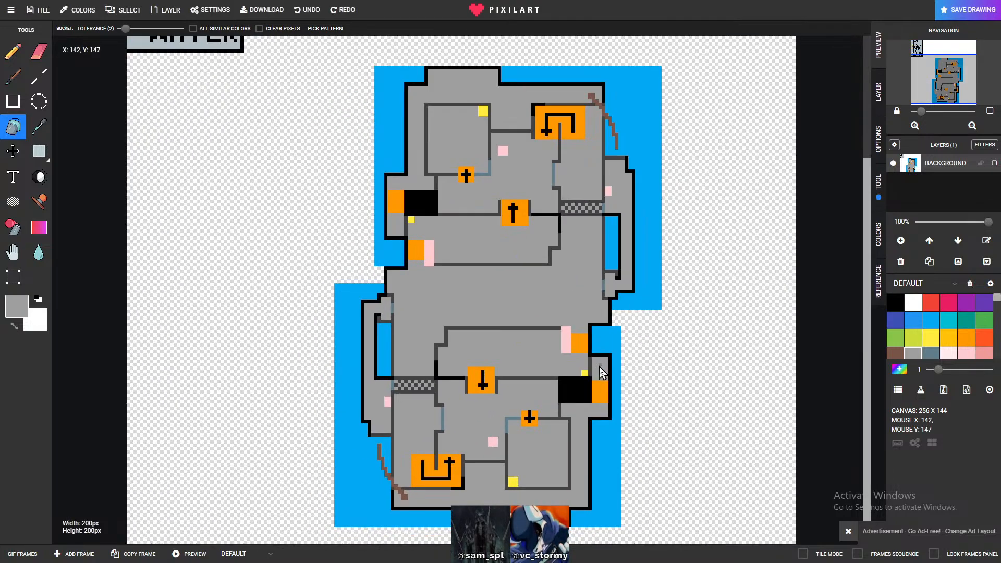
{"action": "scroll", "coordinate": [703, 362], "scroll_direction": "up", "scroll_amount": 1}
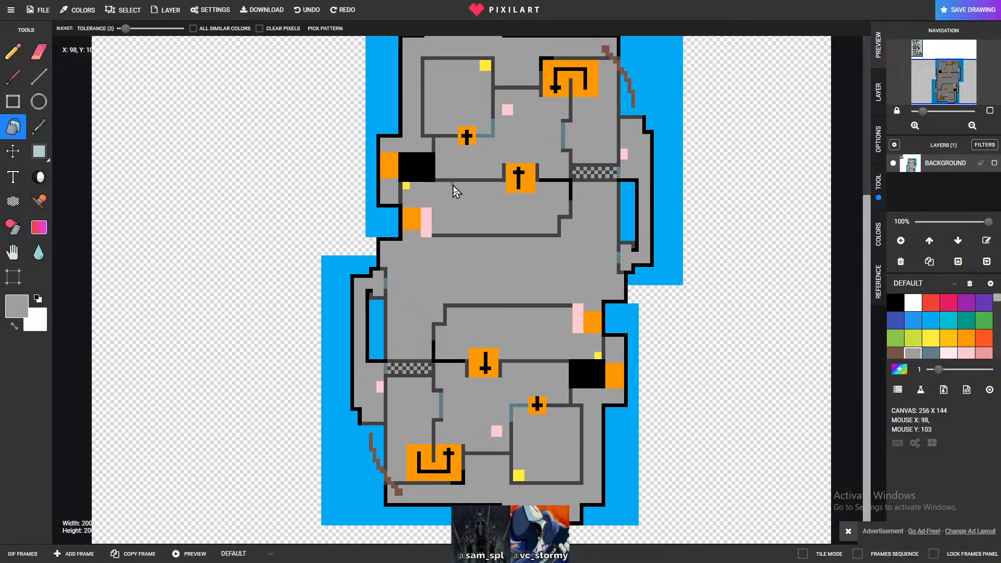
{"action": "scroll", "coordinate": [455, 188], "scroll_direction": "up", "scroll_amount": 3}
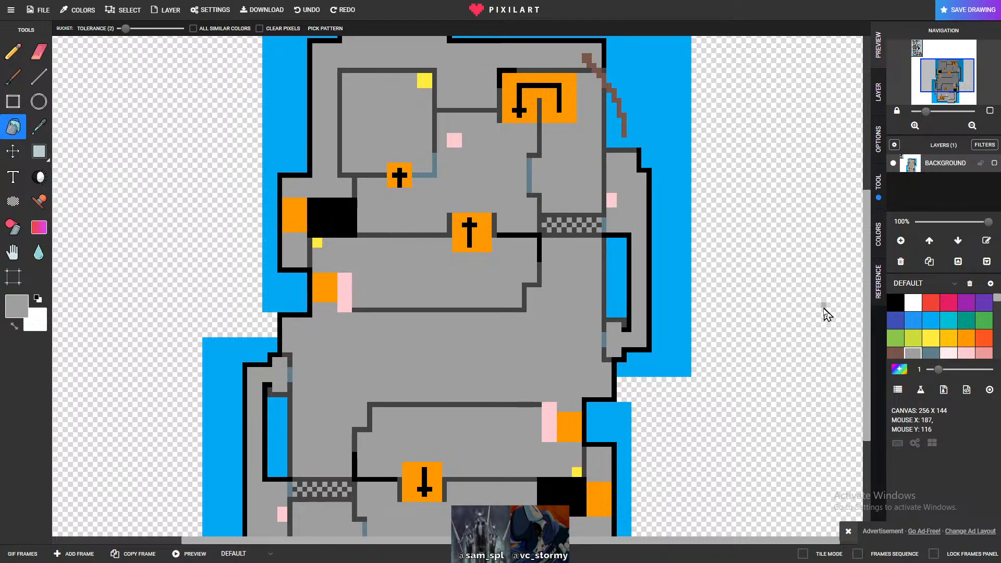
{"action": "left_click", "coordinate": [966, 353]}
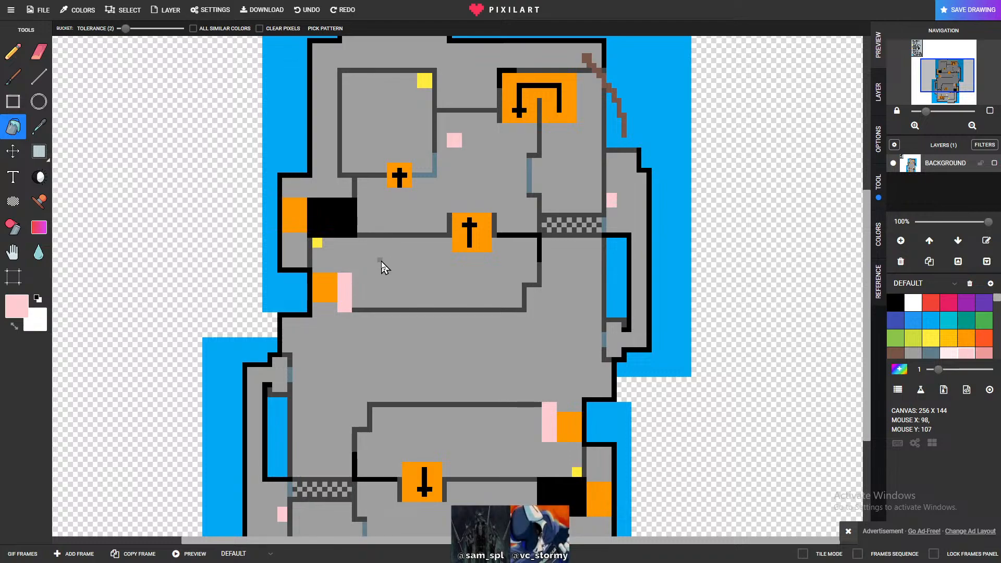
{"action": "scroll", "coordinate": [382, 267], "scroll_direction": "up", "scroll_amount": 1}
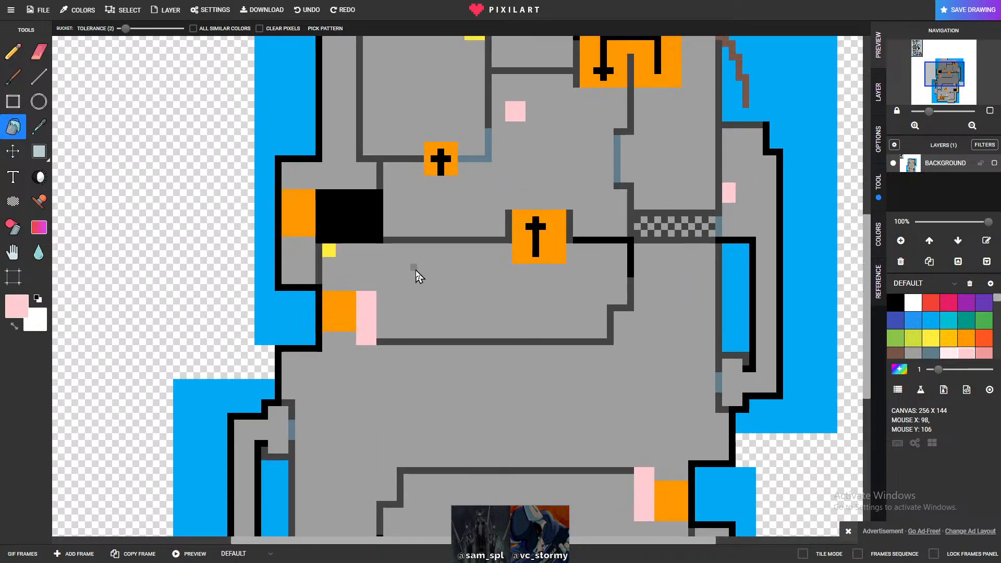
{"action": "left_click", "coordinate": [416, 274]}
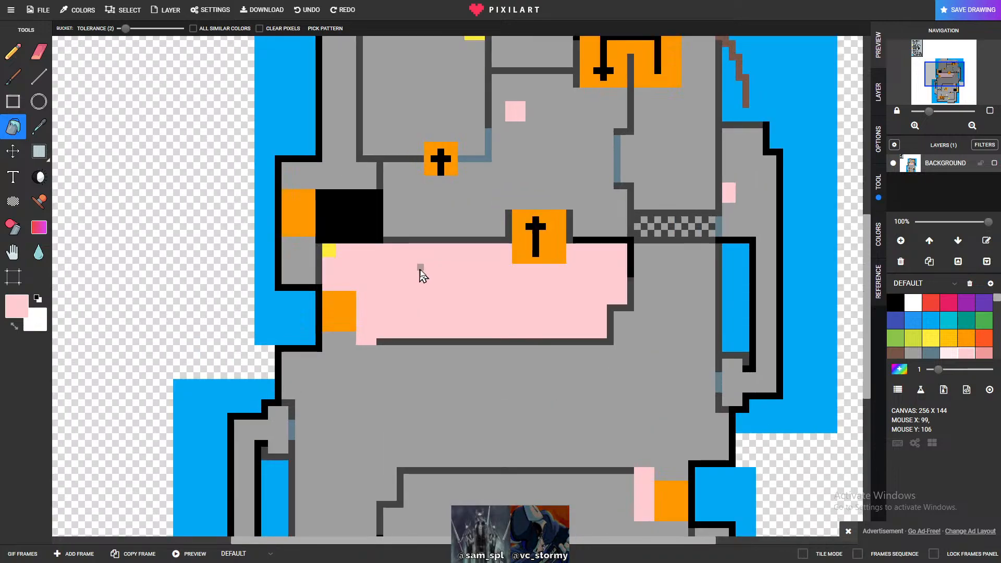
{"action": "key", "text": "ctrl+z"}
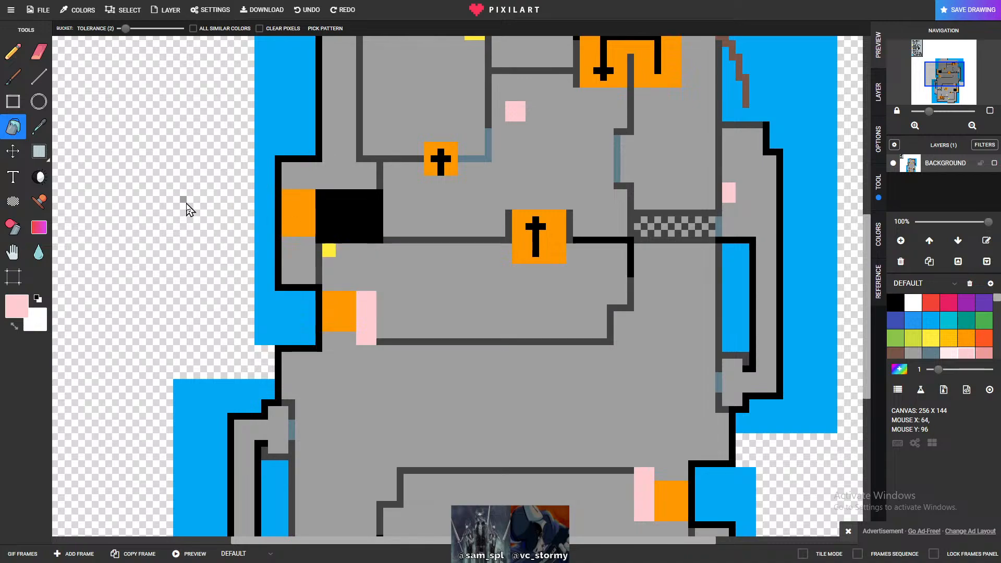
{"action": "left_click", "coordinate": [13, 51]}
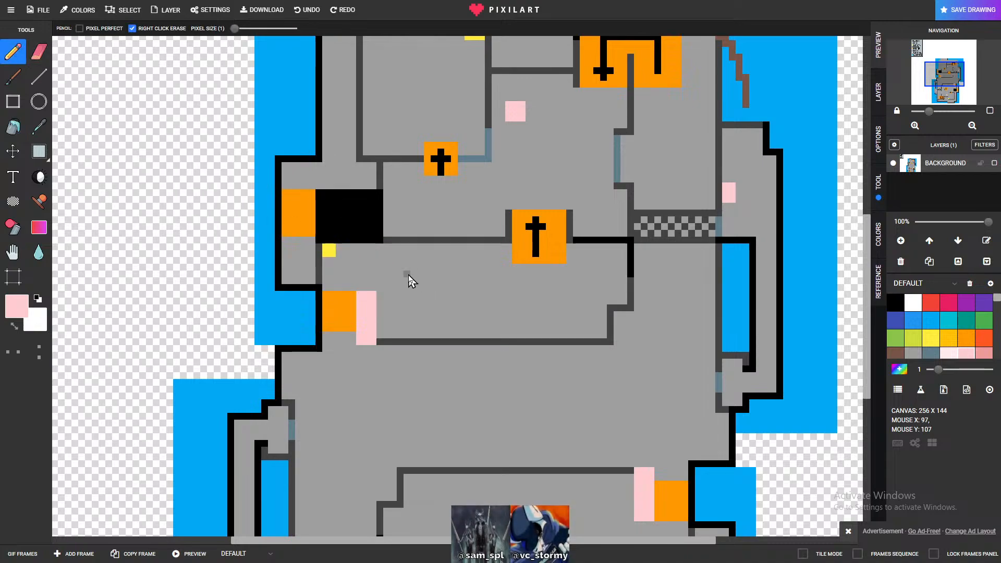
{"action": "left_click_drag", "start_coordinate": [409, 275], "coordinate": [417, 281]}
- Pencil a dark grey grate 3 by 4 pixels with two light holes between the new pink box and the wall above
{"action": "scroll", "coordinate": [940, 321], "scroll_direction": "down", "scroll_amount": 5}
{"action": "left_click", "coordinate": [965, 314]}
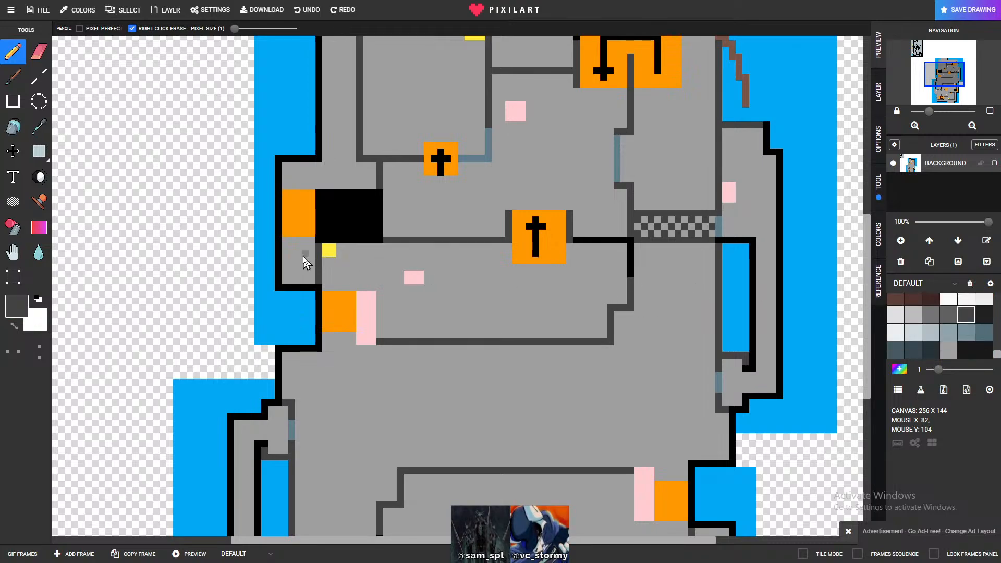
{"action": "scroll", "coordinate": [307, 264], "scroll_direction": "up", "scroll_amount": 1}
{"action": "left_click", "coordinate": [427, 278]}
{"action": "left_click", "coordinate": [435, 270]}
{"action": "left_click", "coordinate": [445, 261]}
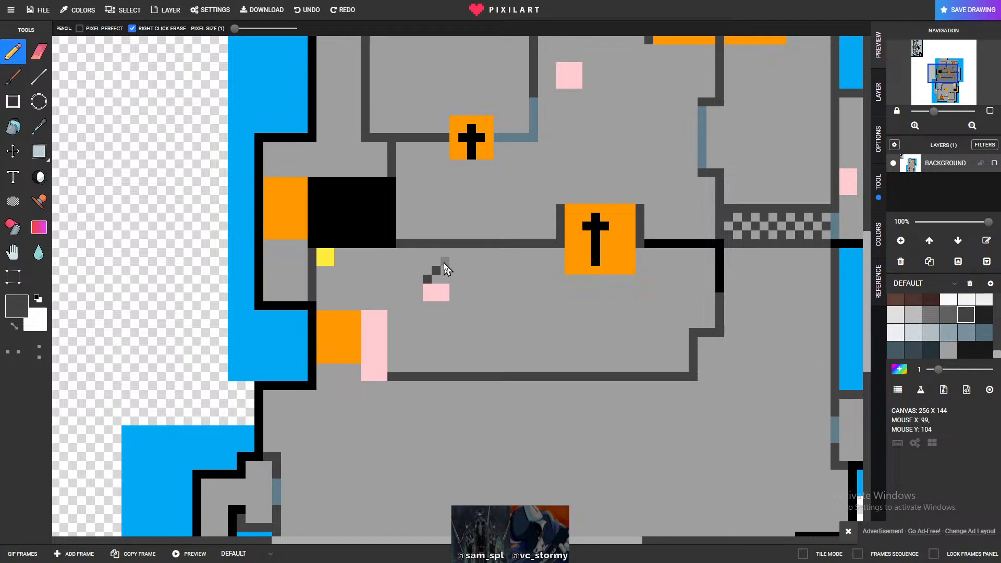
{"action": "left_click", "coordinate": [436, 252]}
{"action": "left_click", "coordinate": [427, 261]}
{"action": "left_click", "coordinate": [444, 279]}
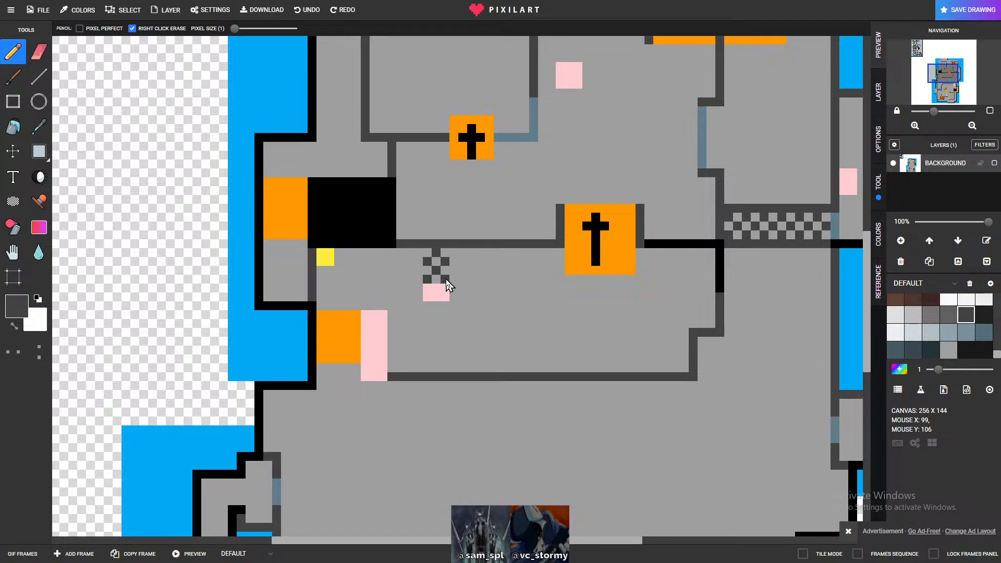
{"action": "left_click", "coordinate": [444, 252]}
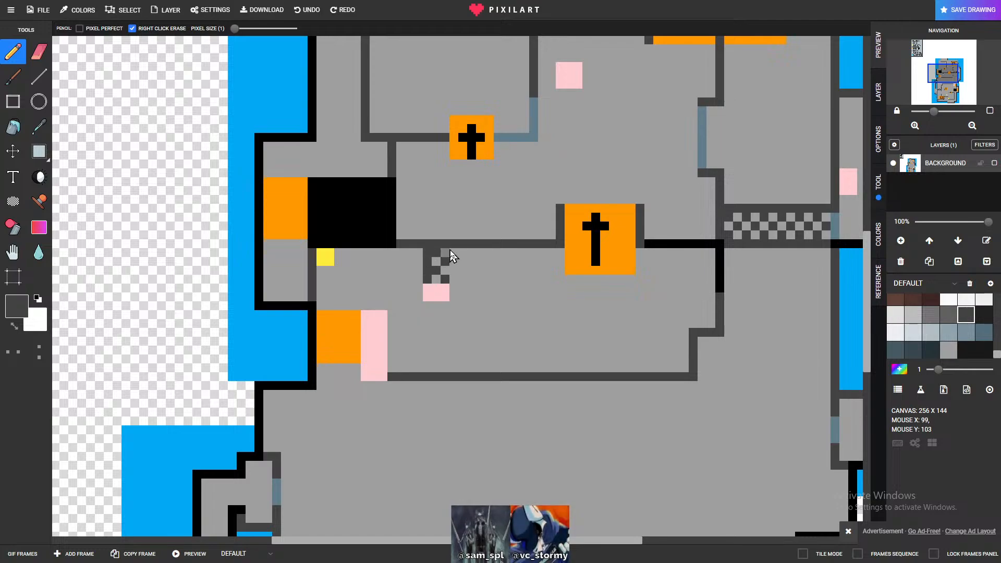
- Inspect the joined map halves and the new box and grate for details still missing
{"action": "scroll", "coordinate": [568, 286], "scroll_direction": "down", "scroll_amount": 3}
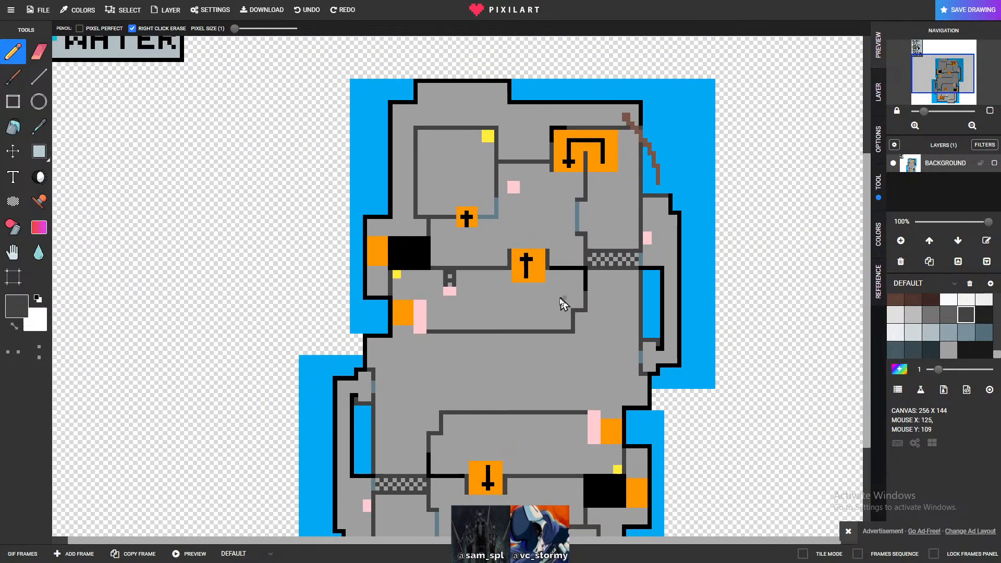
{"action": "scroll", "coordinate": [553, 303], "scroll_direction": "up", "scroll_amount": 3}
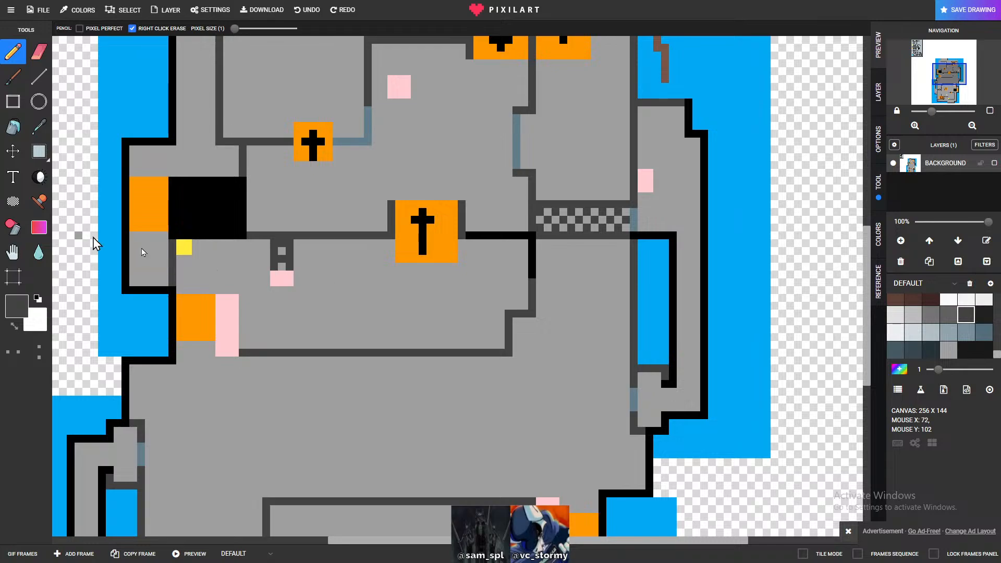
{"action": "scroll", "coordinate": [348, 271], "scroll_direction": "down", "scroll_amount": 2}
{"action": "scroll", "coordinate": [460, 315], "scroll_direction": "up", "scroll_amount": 2}
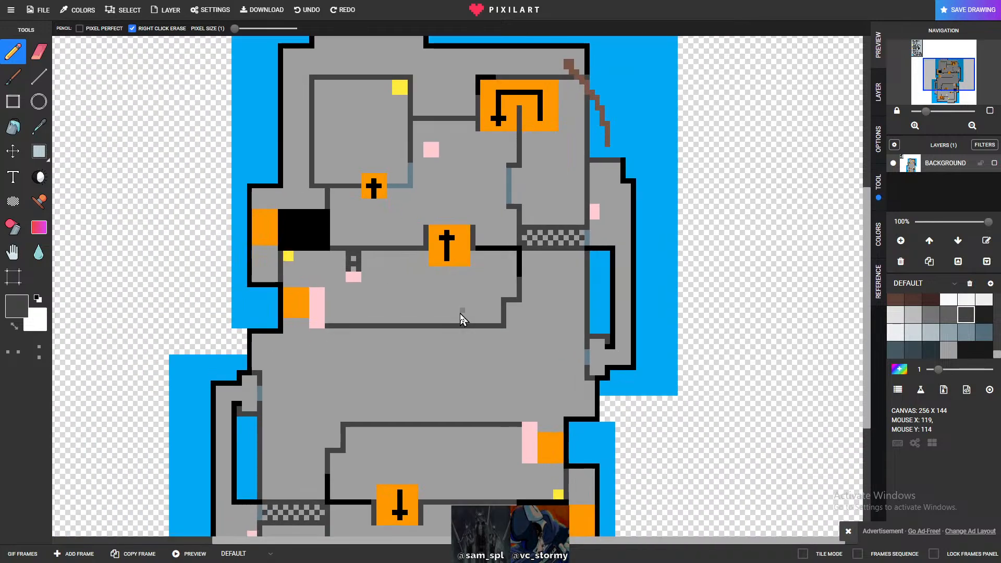
{"action": "scroll", "coordinate": [459, 315], "scroll_direction": "down", "scroll_amount": 1}
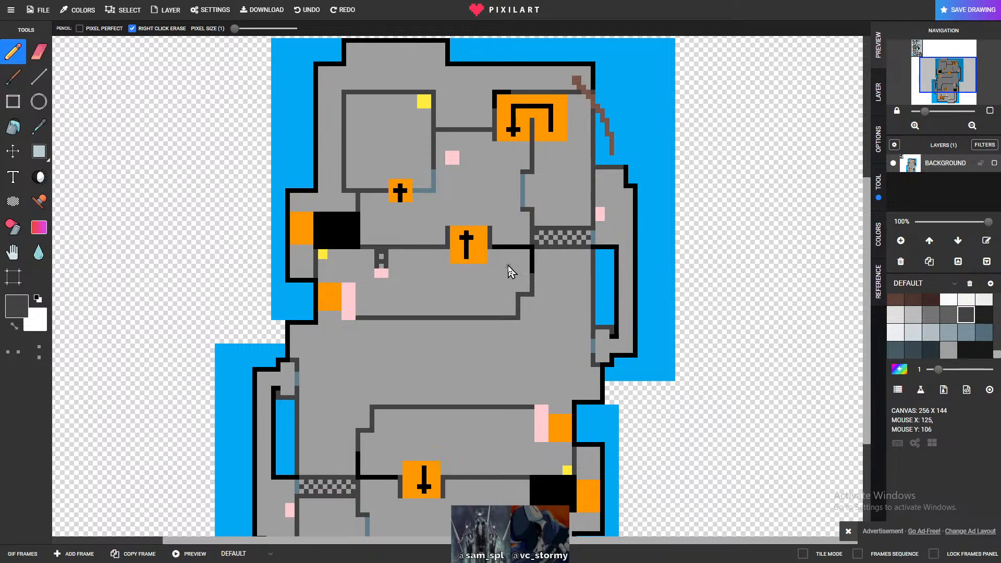
{"action": "scroll", "coordinate": [532, 376], "scroll_direction": "up", "scroll_amount": 1}
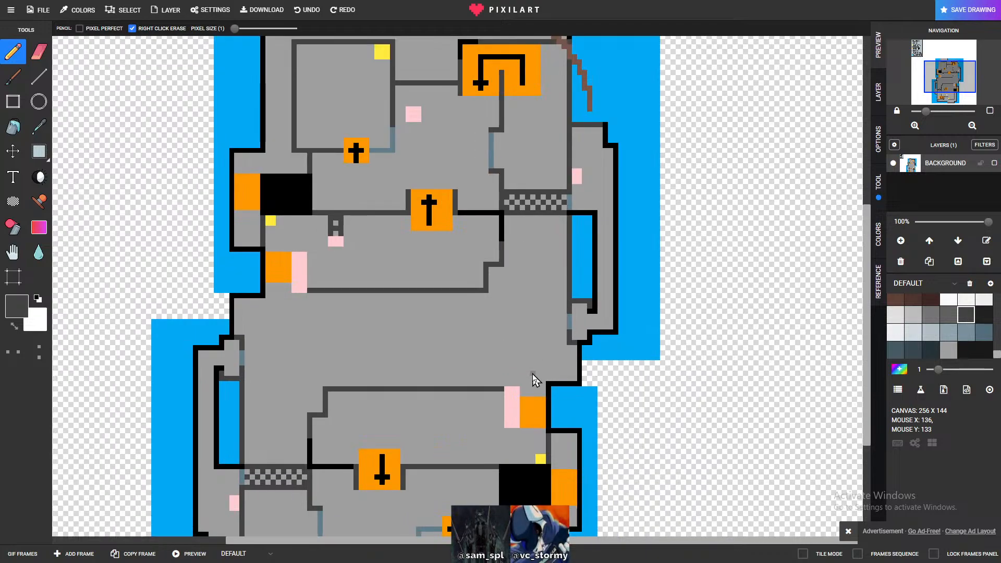
{"action": "scroll", "coordinate": [533, 379], "scroll_direction": "down", "scroll_amount": 2}
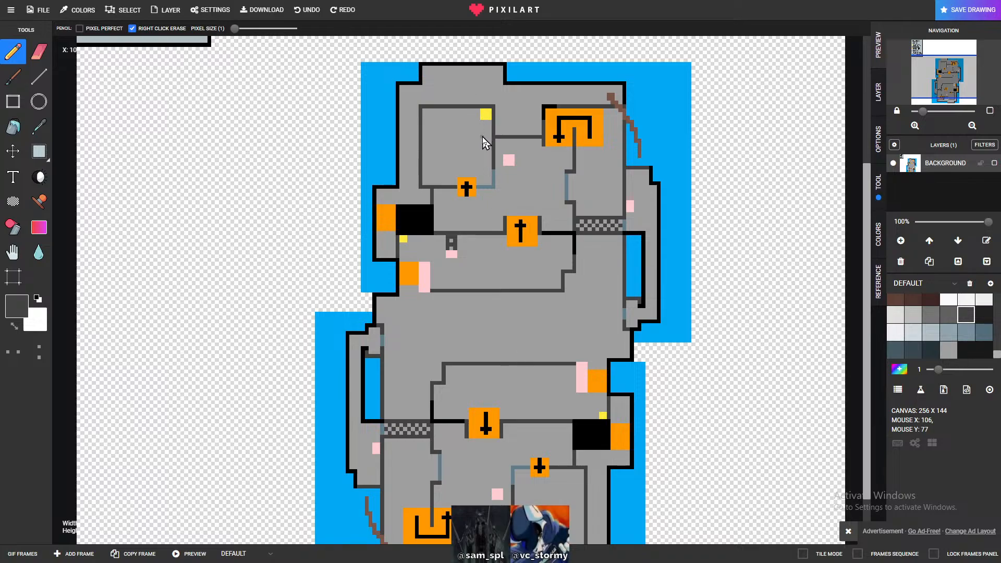
{"action": "scroll", "coordinate": [482, 144], "scroll_direction": "up", "scroll_amount": 2}
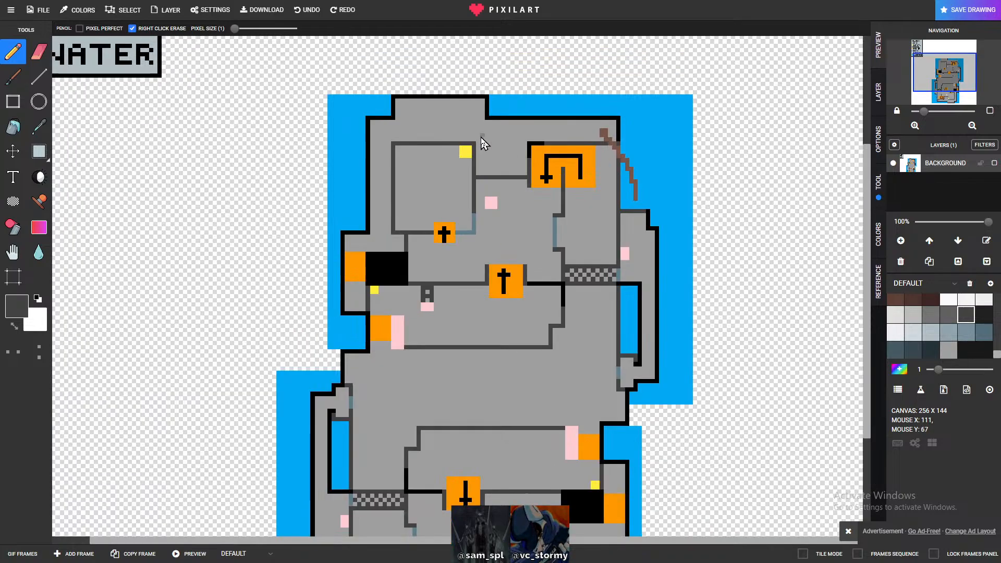
{"action": "scroll", "coordinate": [401, 308], "scroll_direction": "down", "scroll_amount": 2}
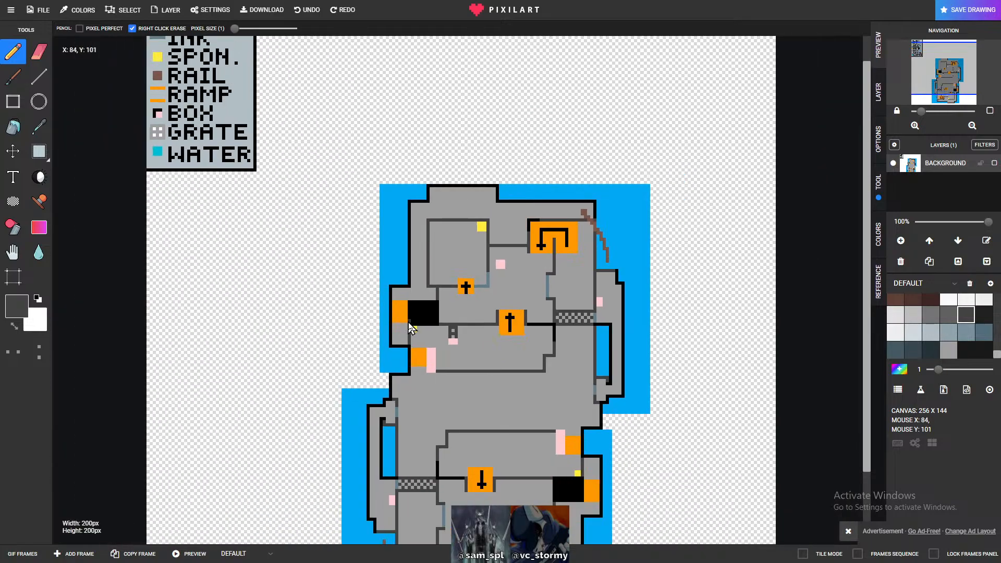
- Pencil a black segment 5 pixels long into the lower wall of the upper half's room containing the small grate
{"action": "scroll", "coordinate": [479, 396], "scroll_direction": "up", "scroll_amount": 2}
{"action": "scroll", "coordinate": [414, 386], "scroll_direction": "down", "scroll_amount": 2}
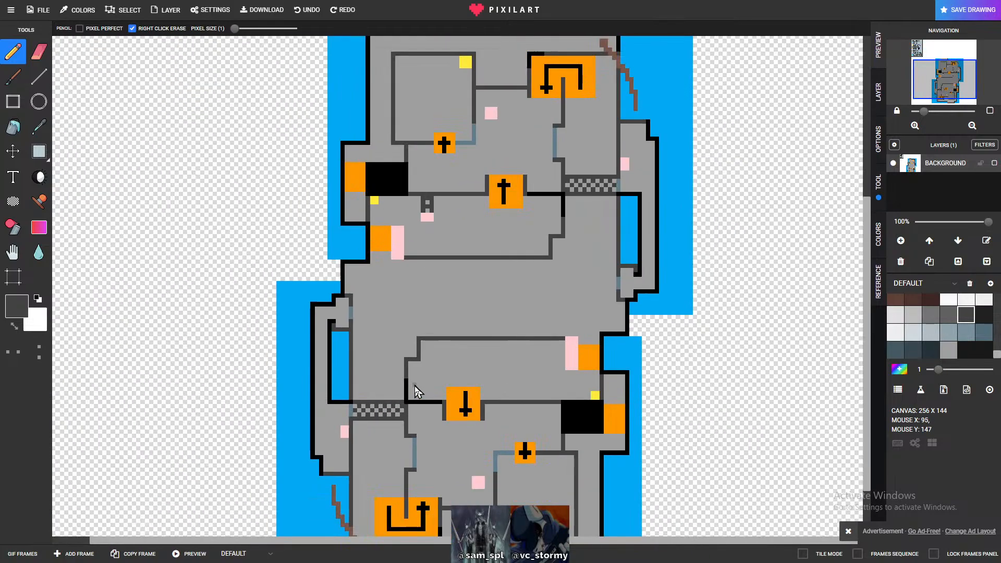
{"action": "scroll", "coordinate": [442, 387], "scroll_direction": "up", "scroll_amount": 2}
{"action": "scroll", "coordinate": [441, 383], "scroll_direction": "down", "scroll_amount": 2}
{"action": "scroll", "coordinate": [438, 375], "scroll_direction": "up", "scroll_amount": 2}
{"action": "scroll", "coordinate": [486, 241], "scroll_direction": "up", "scroll_amount": 2}
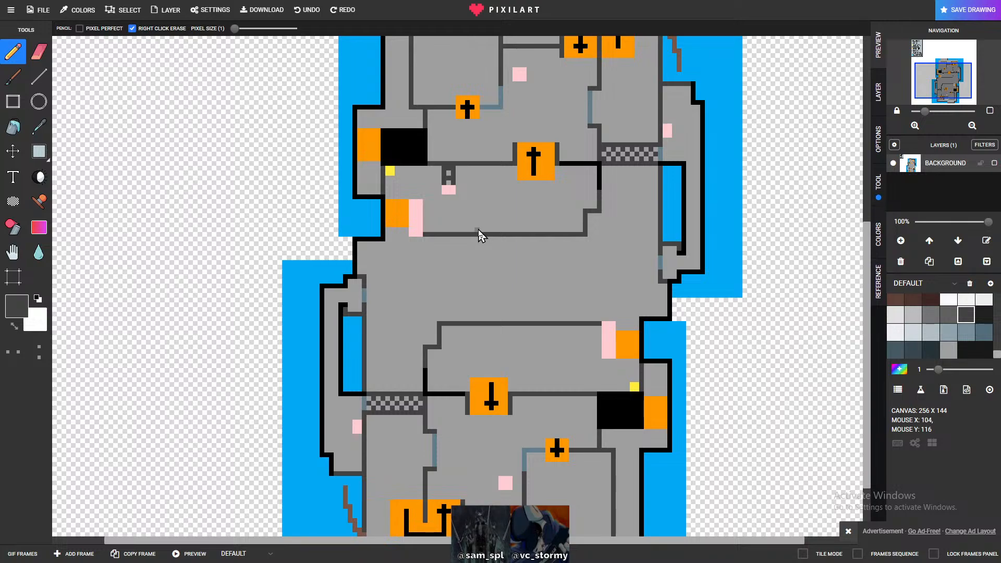
{"action": "scroll", "coordinate": [961, 334], "scroll_direction": "up", "scroll_amount": 5}
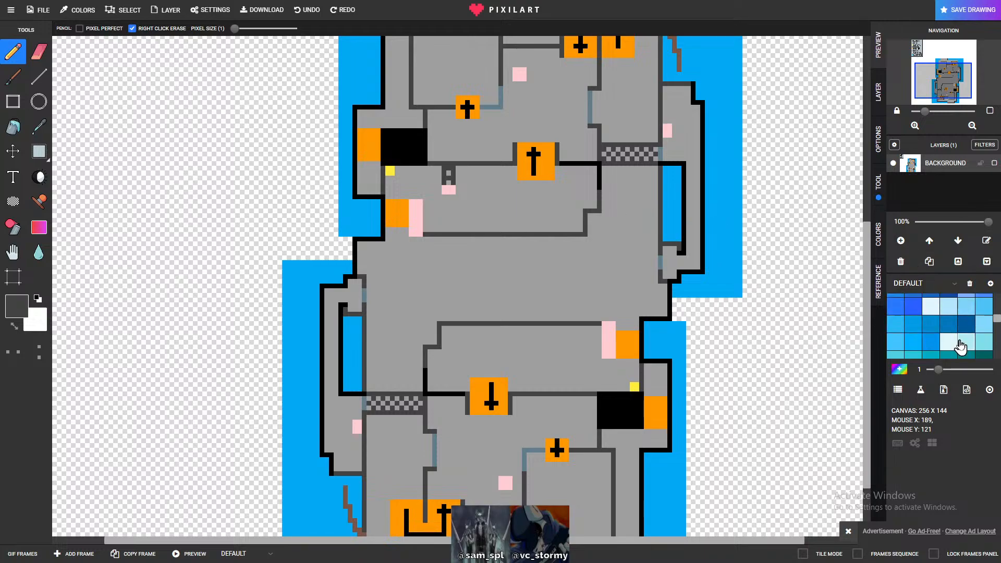
{"action": "left_click", "coordinate": [894, 307]}
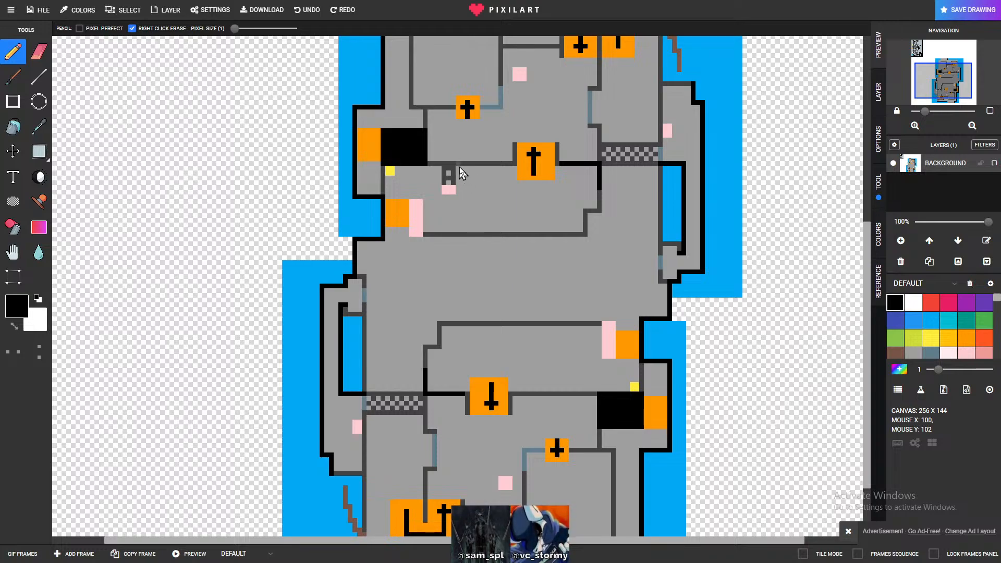
{"action": "scroll", "coordinate": [482, 250], "scroll_direction": "up", "scroll_amount": 2}
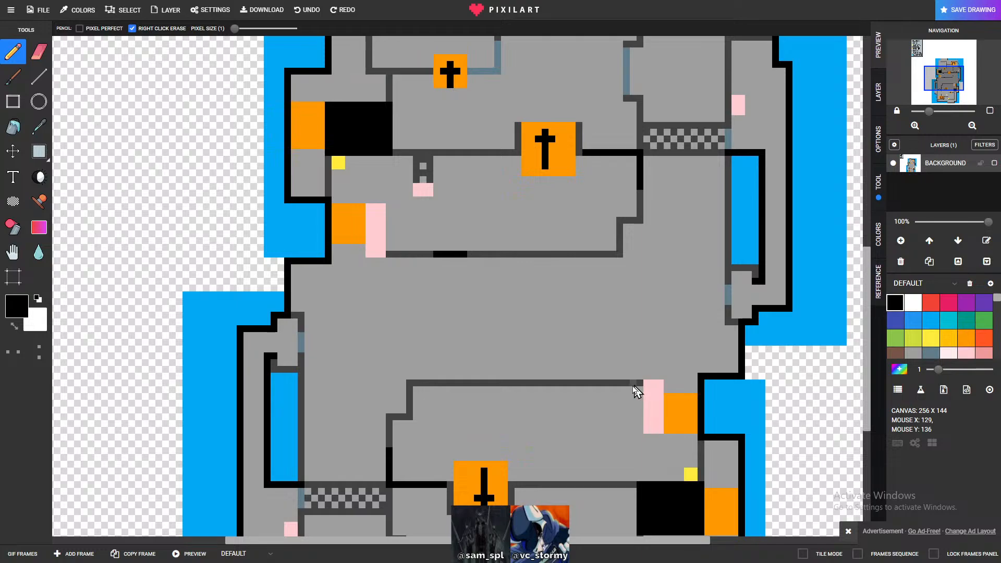
{"action": "scroll", "coordinate": [610, 396], "scroll_direction": "down", "scroll_amount": 1}
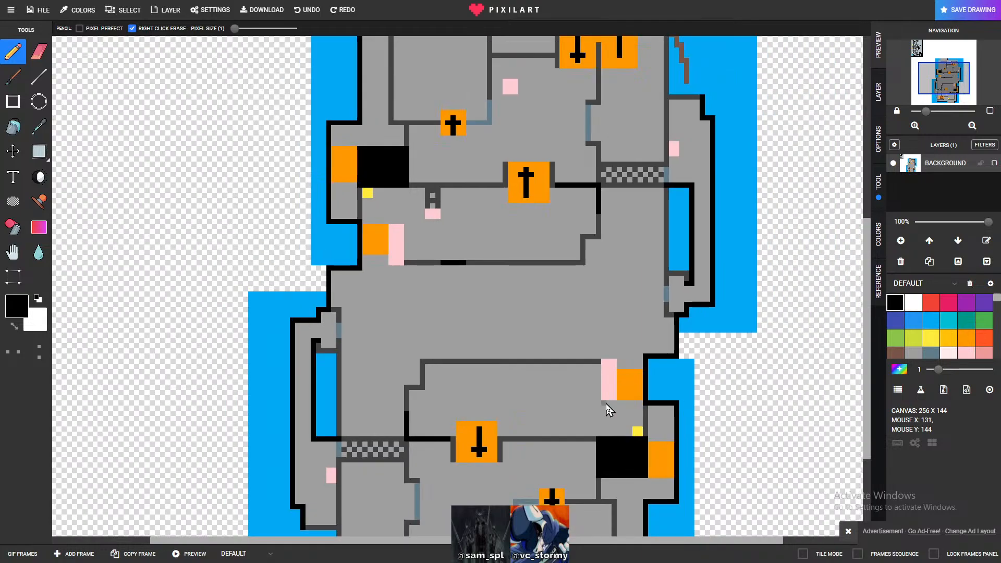
{"action": "scroll", "coordinate": [609, 409], "scroll_direction": "up", "scroll_amount": 1}
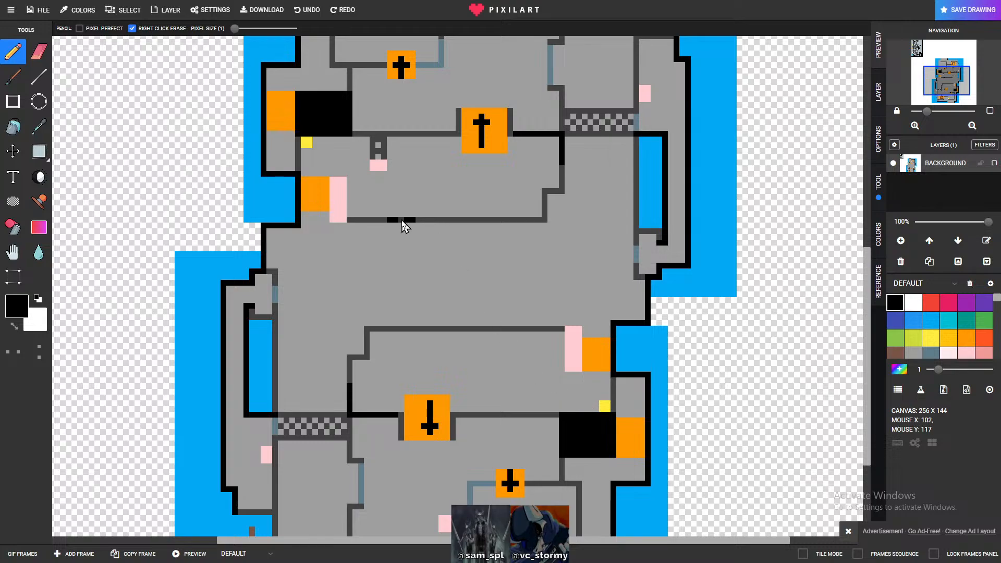
{"action": "scroll", "coordinate": [617, 283], "scroll_direction": "up", "scroll_amount": 1}
{"action": "scroll", "coordinate": [364, 280], "scroll_direction": "down", "scroll_amount": 1}
{"action": "scroll", "coordinate": [398, 302], "scroll_direction": "up", "scroll_amount": 1}
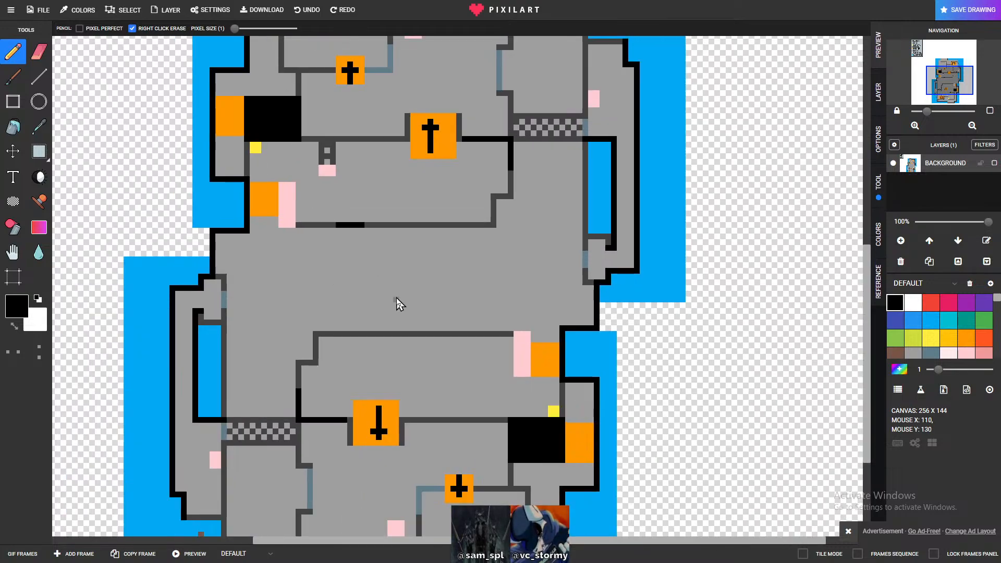
{"action": "left_click", "coordinate": [967, 345]}
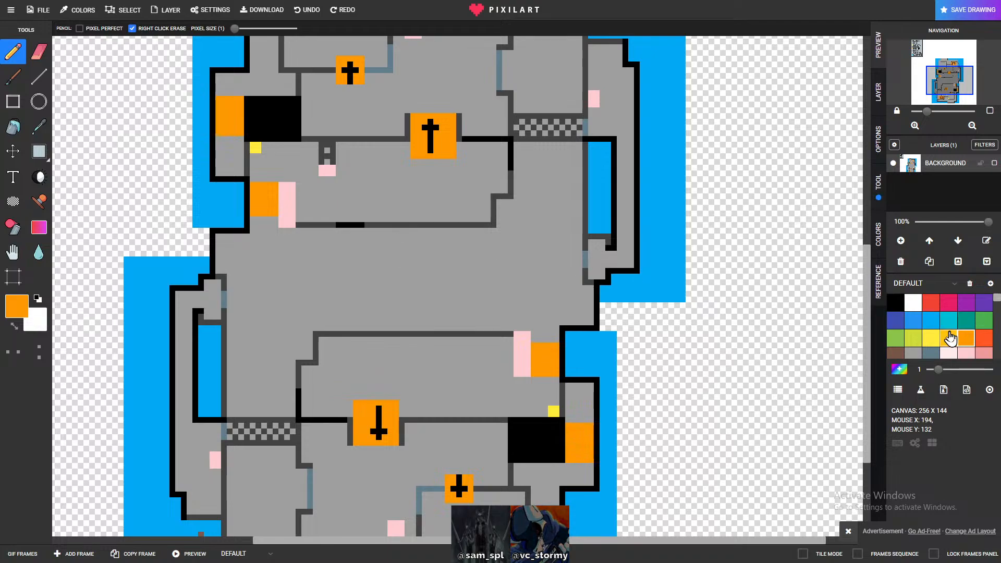
{"action": "left_click", "coordinate": [913, 353]}
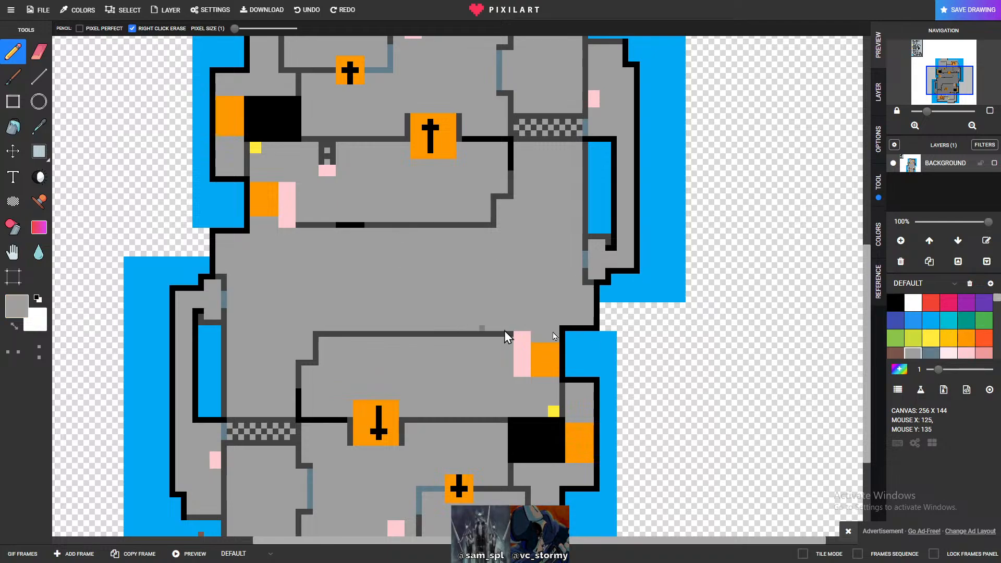
{"action": "scroll", "coordinate": [949, 337], "scroll_direction": "down", "scroll_amount": 3}
{"action": "scroll", "coordinate": [949, 336], "scroll_direction": "down", "scroll_amount": 3}
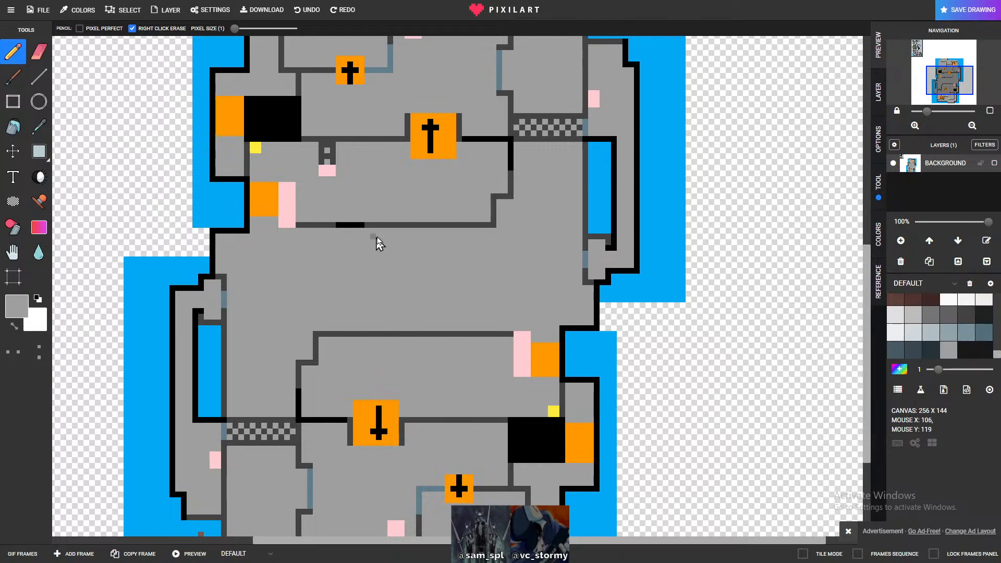
{"action": "scroll", "coordinate": [979, 338], "scroll_direction": "up", "scroll_amount": 3}
{"action": "scroll", "coordinate": [979, 337], "scroll_direction": "down", "scroll_amount": 3}
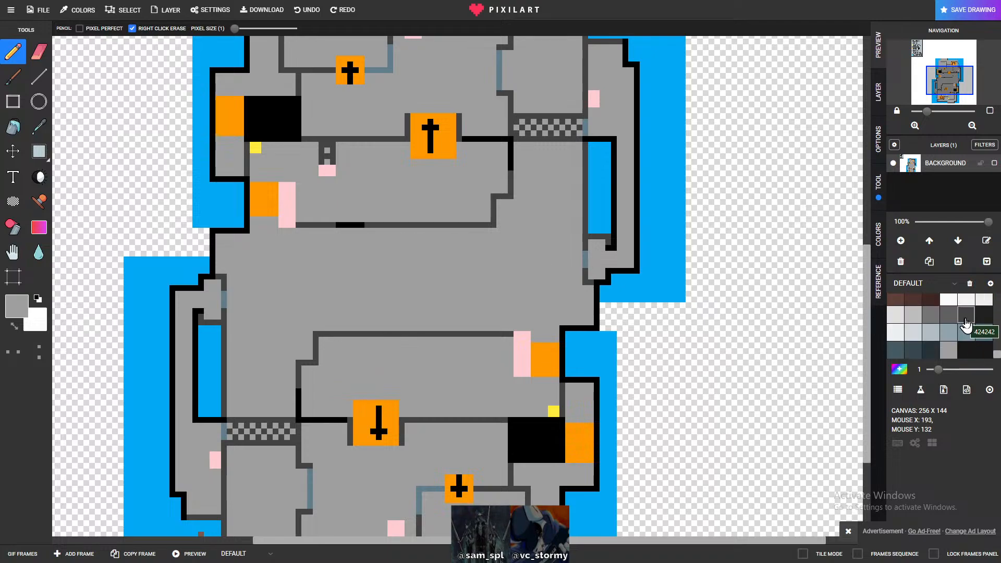
{"action": "left_click", "coordinate": [948, 318]}
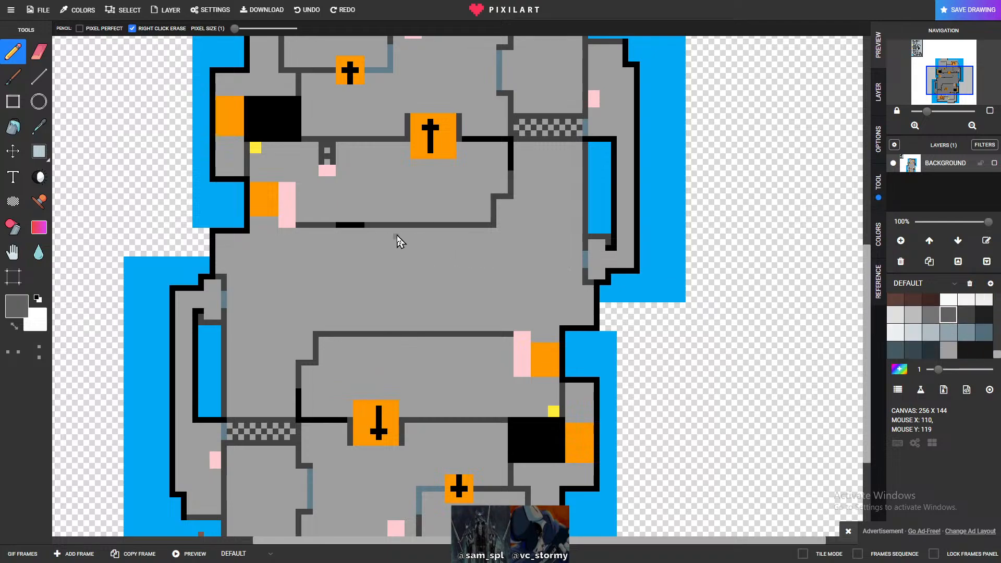
- Pencil a dark grey grate with two light holes on the lower half's room wall beside the black block, mirroring the upper half's grate
{"action": "left_click", "coordinate": [965, 314]}
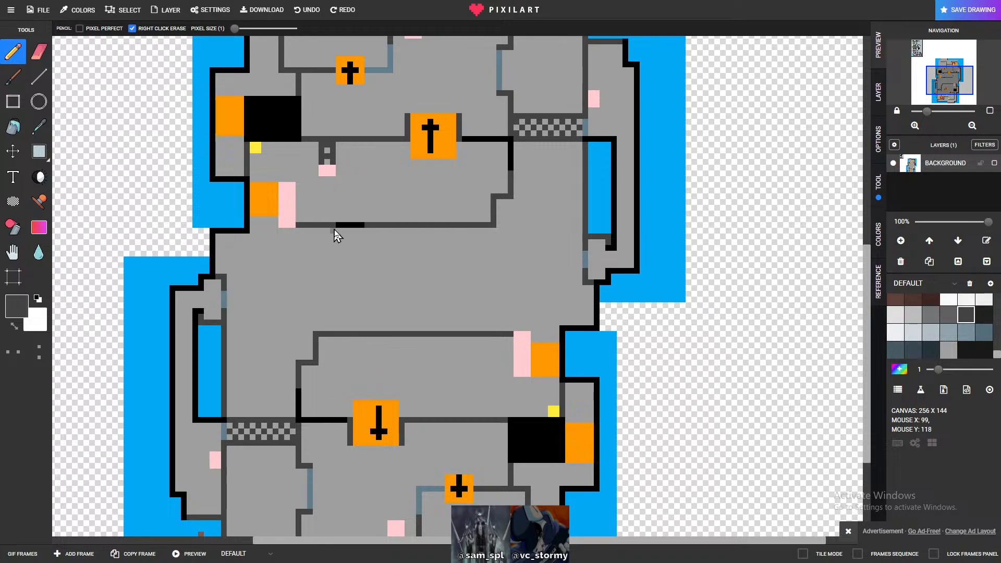
{"action": "scroll", "coordinate": [386, 230], "scroll_direction": "up", "scroll_amount": 2}
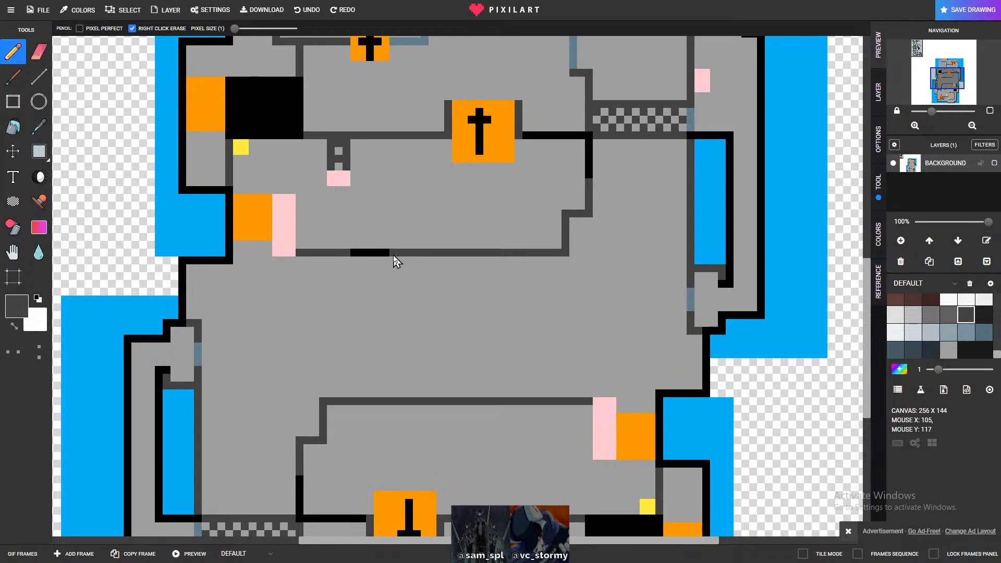
{"action": "scroll", "coordinate": [404, 292], "scroll_direction": "down", "scroll_amount": 3}
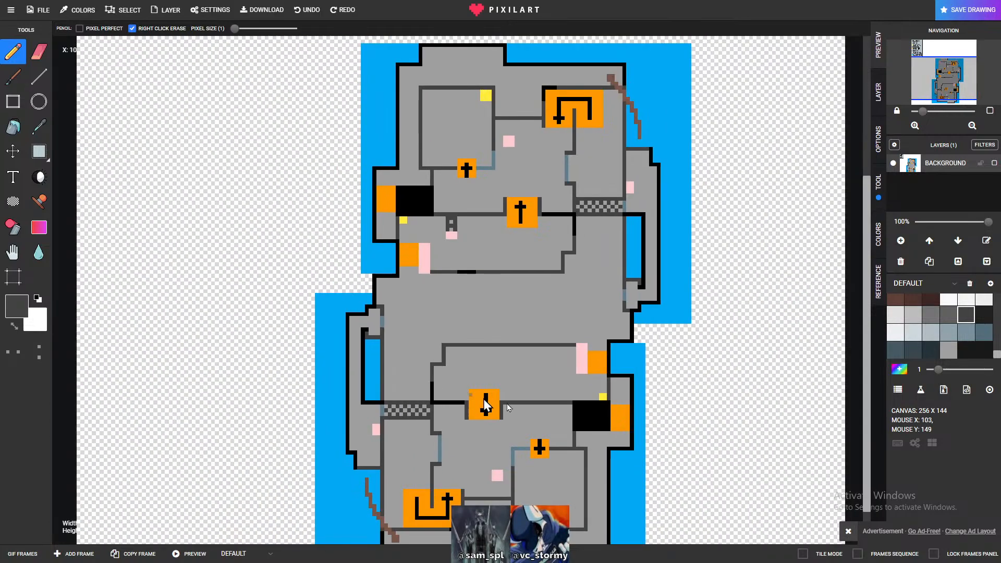
{"action": "scroll", "coordinate": [554, 416], "scroll_direction": "up", "scroll_amount": 2}
{"action": "scroll", "coordinate": [510, 383], "scroll_direction": "down", "scroll_amount": 1}
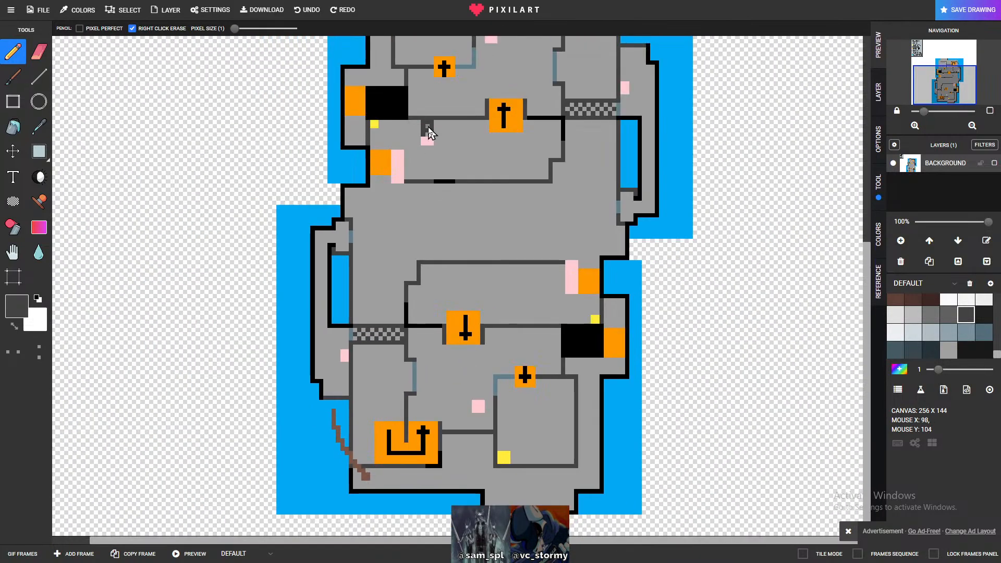
{"action": "scroll", "coordinate": [425, 146], "scroll_direction": "up", "scroll_amount": 1}
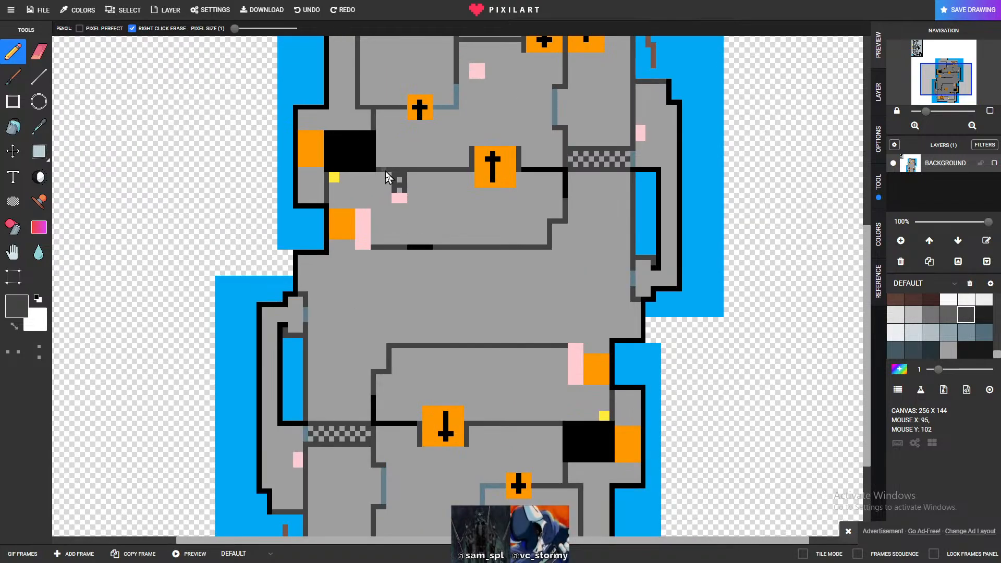
{"action": "left_click", "coordinate": [533, 414]}
{"action": "left_click", "coordinate": [543, 416]}
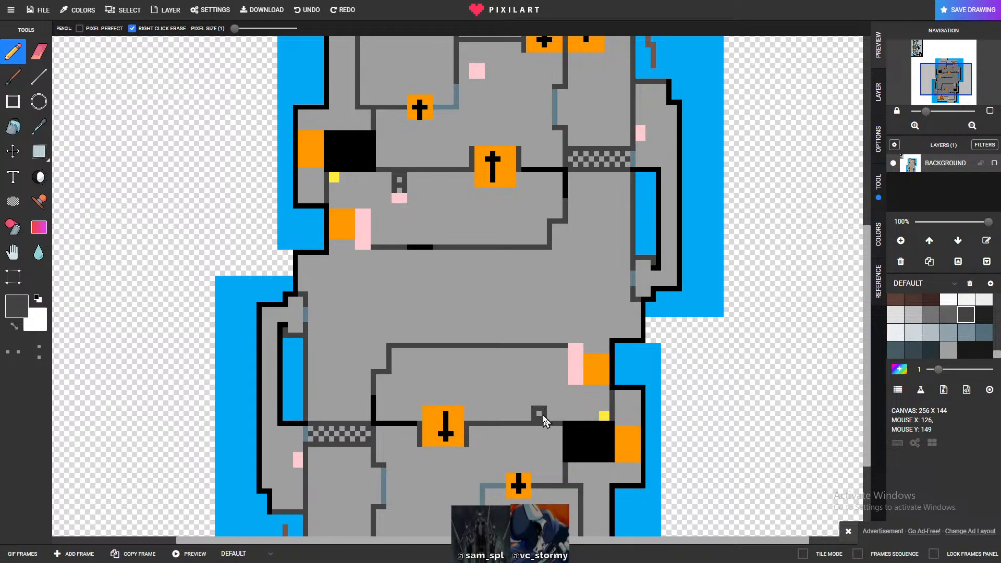
{"action": "left_click", "coordinate": [535, 403]}
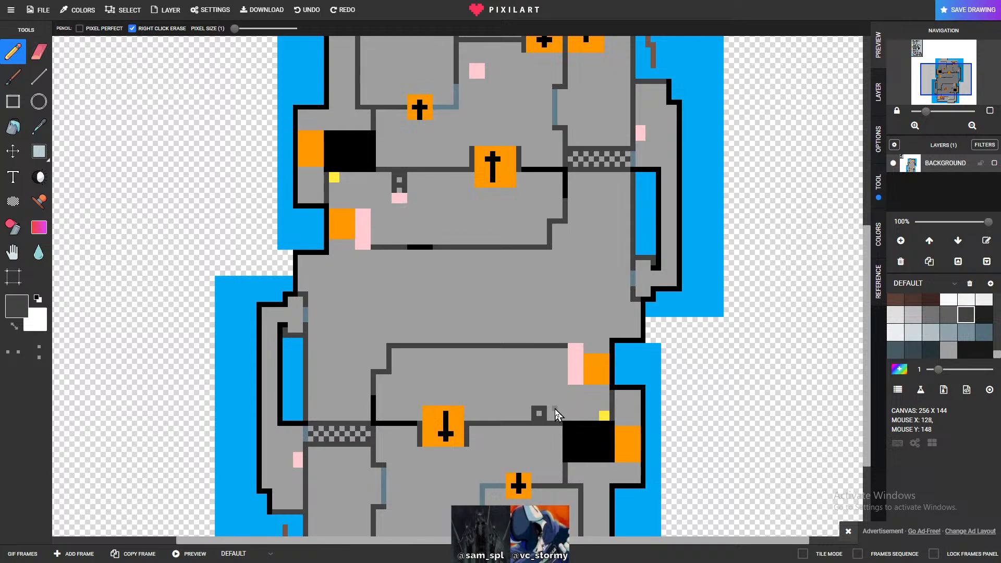
{"action": "left_click", "coordinate": [543, 402]}
- Pencil a light pink box 3 pixels wide and 2 pixels high on the room-side end of the lower half's new grate
{"action": "scroll", "coordinate": [938, 333], "scroll_direction": "up", "scroll_amount": 5}
{"action": "left_click", "coordinate": [948, 356]}
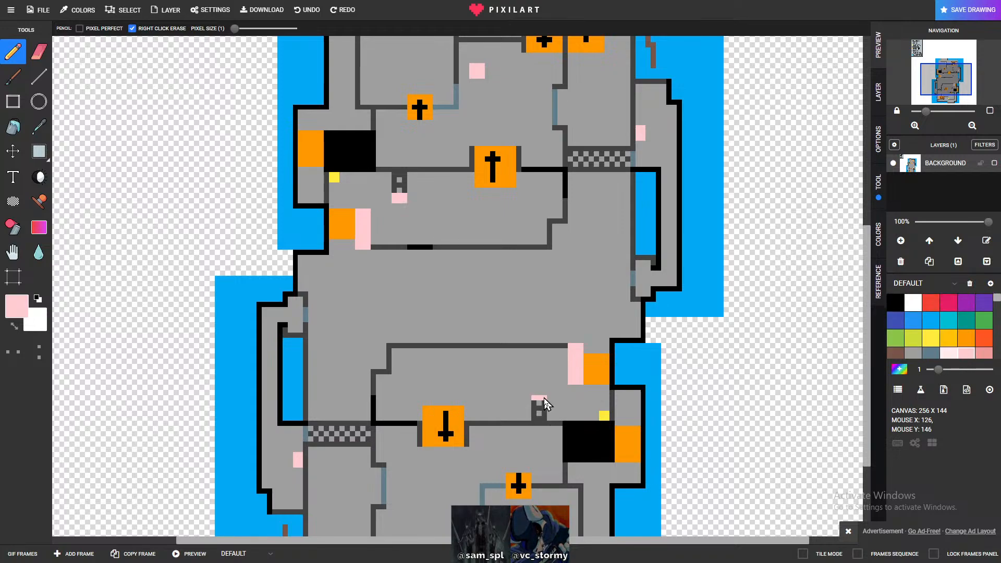
{"action": "left_click_drag", "start_coordinate": [537, 393], "coordinate": [534, 394]}
- Pencil a black segment 5 pixels long into the lower room's middle-facing wall, mirroring the upper room's segment
{"action": "scroll", "coordinate": [464, 365], "scroll_direction": "up", "scroll_amount": 3}
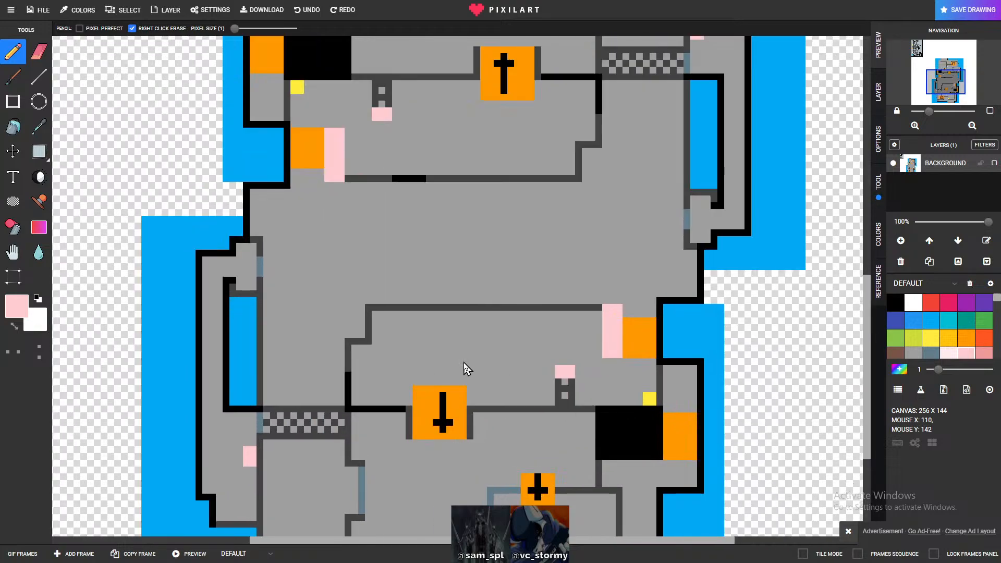
{"action": "left_click", "coordinate": [892, 302]}
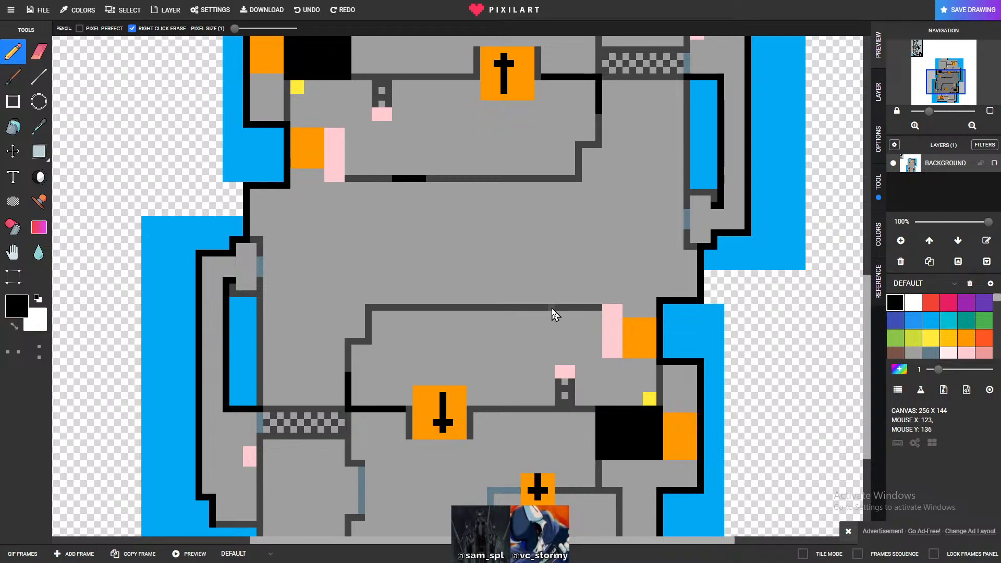
{"action": "left_click_drag", "start_coordinate": [551, 309], "coordinate": [526, 312]}
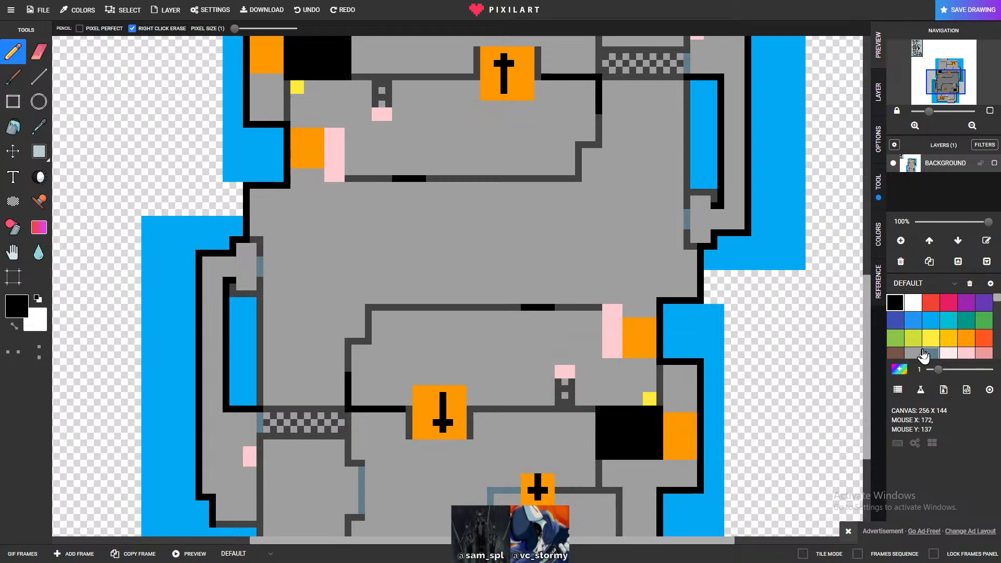
- Pencil dark grey two-compartment outlines, 11 pixels wide and 2 deep, on both rooms' middle-facing walls beside the black segments
{"action": "scroll", "coordinate": [927, 354], "scroll_direction": "down", "scroll_amount": 4}
{"action": "left_click", "coordinate": [965, 314]}
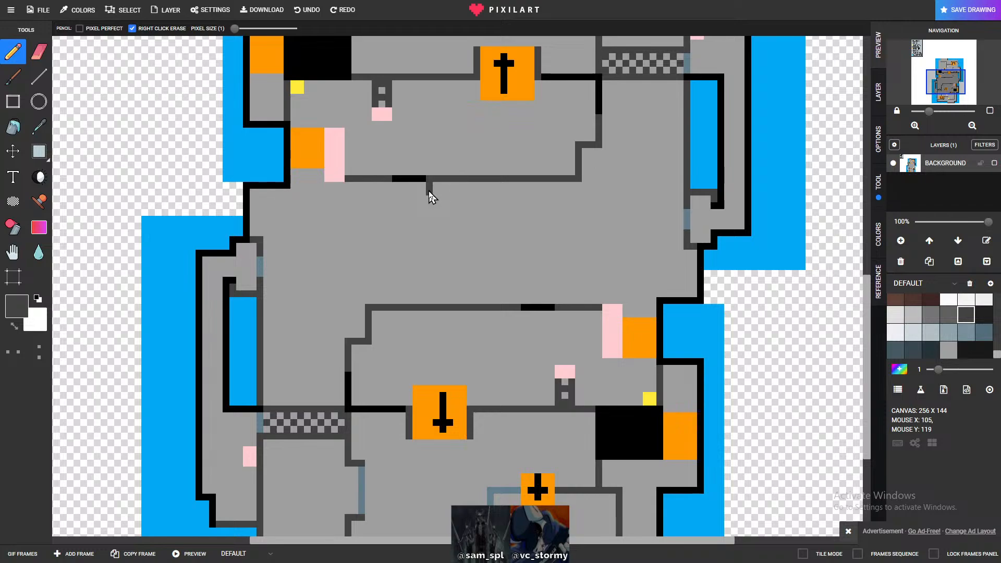
{"action": "left_click_drag", "start_coordinate": [434, 194], "coordinate": [462, 195]}
{"action": "left_click", "coordinate": [517, 301]}
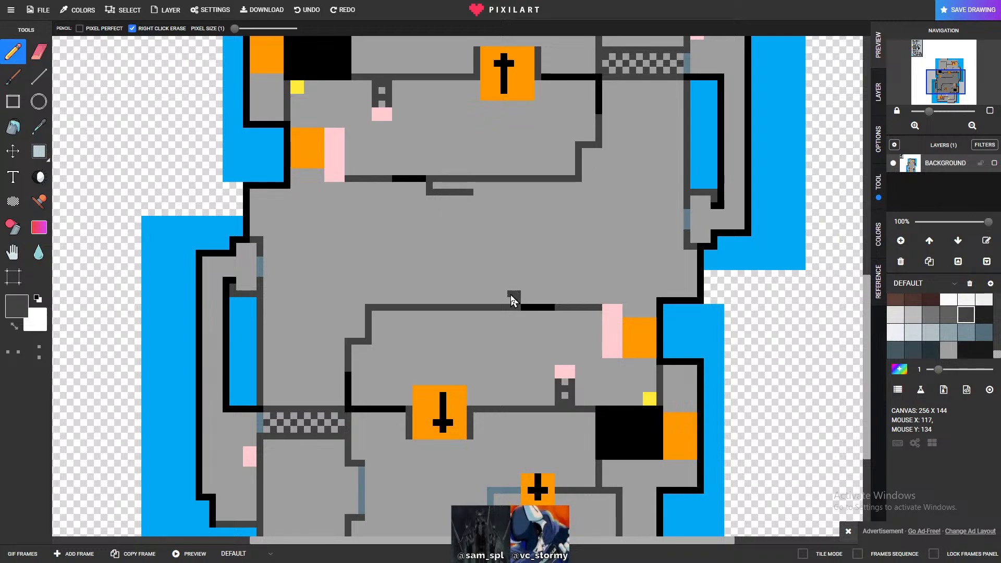
{"action": "left_click", "coordinate": [504, 300]}
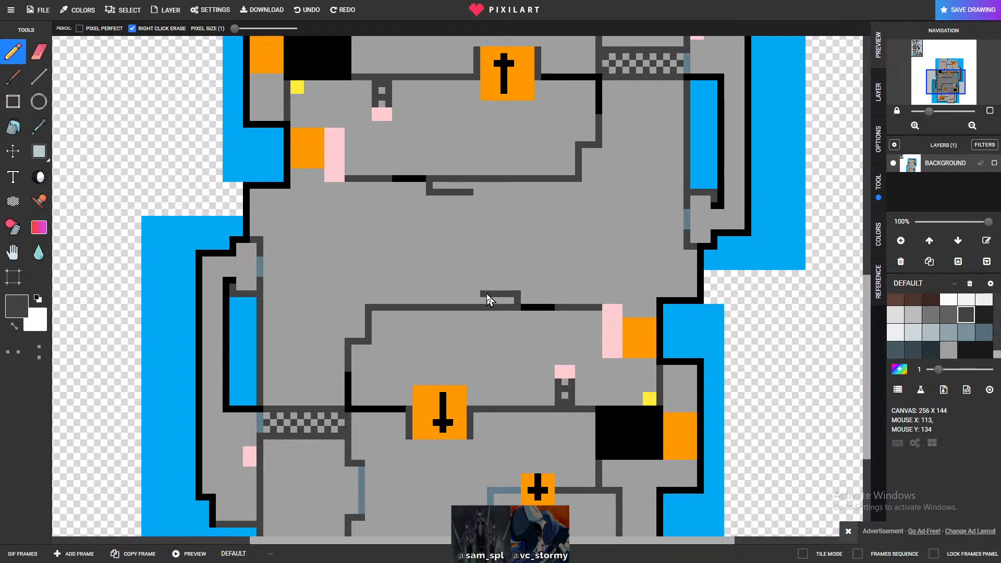
{"action": "left_click_drag", "start_coordinate": [452, 188], "coordinate": [471, 186]}
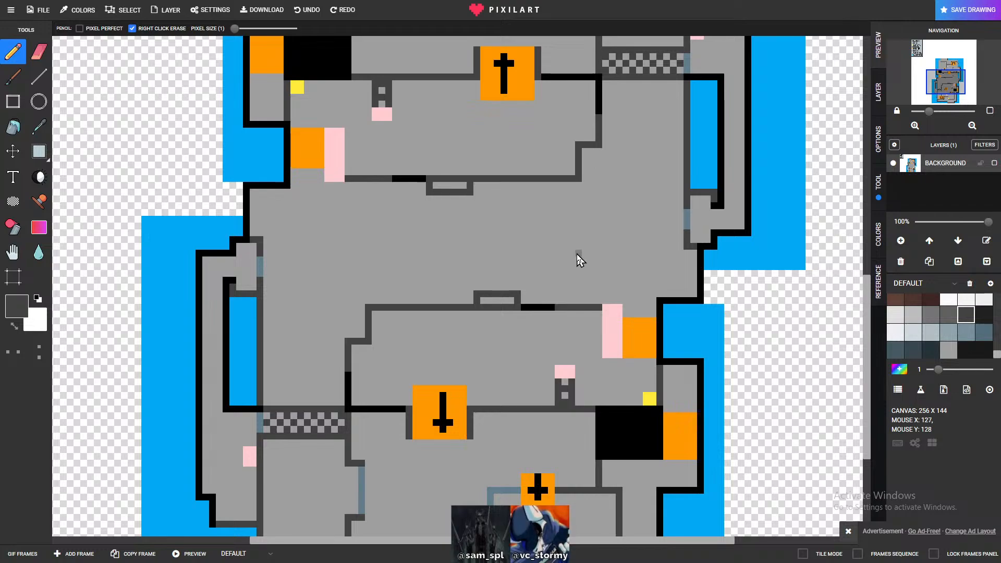
{"action": "left_click_drag", "start_coordinate": [473, 192], "coordinate": [492, 191]}
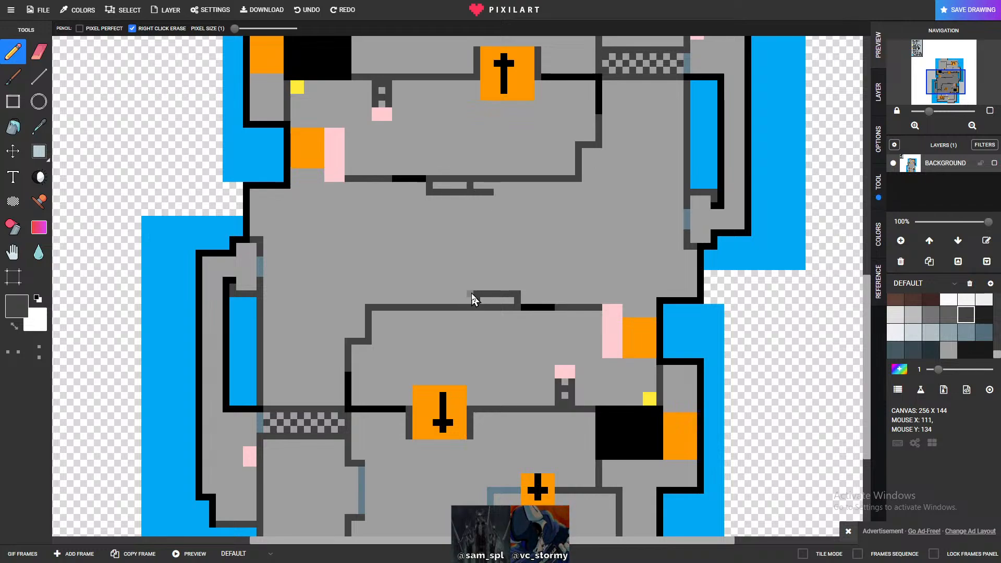
{"action": "left_click", "coordinate": [456, 295]}
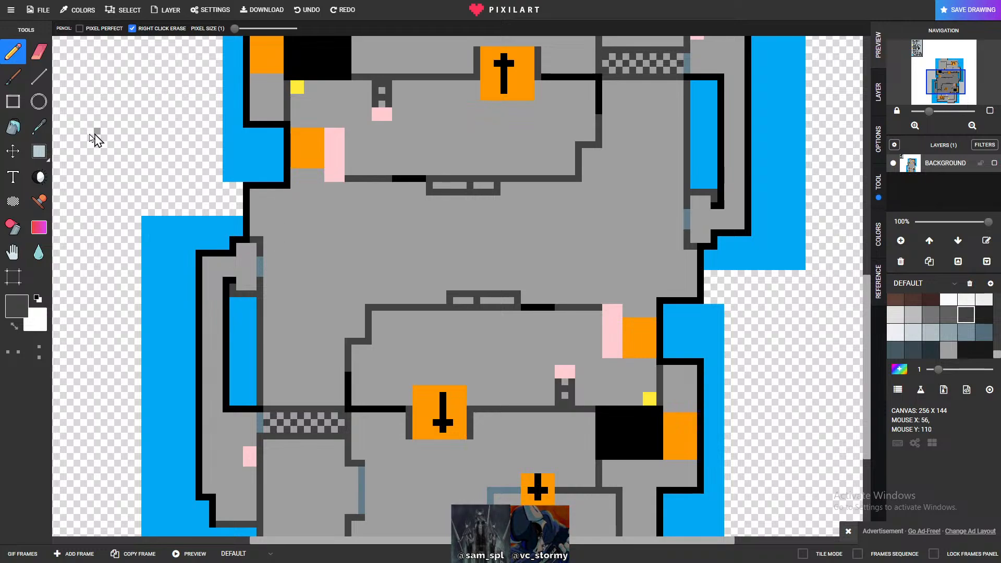
- Try a dark grey checkered grate over the upper end of the lower half's enclosed water channel
{"action": "left_click", "coordinate": [235, 303]}
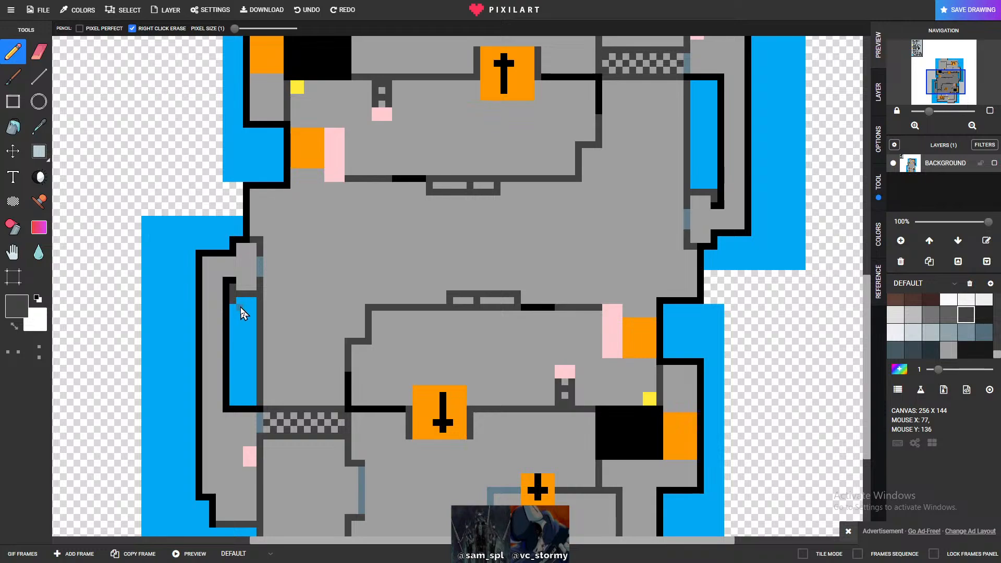
{"action": "left_click", "coordinate": [240, 306]}
{"action": "scroll", "coordinate": [346, 330], "scroll_direction": "down", "scroll_amount": 2}
{"action": "scroll", "coordinate": [341, 333], "scroll_direction": "up", "scroll_amount": 2}
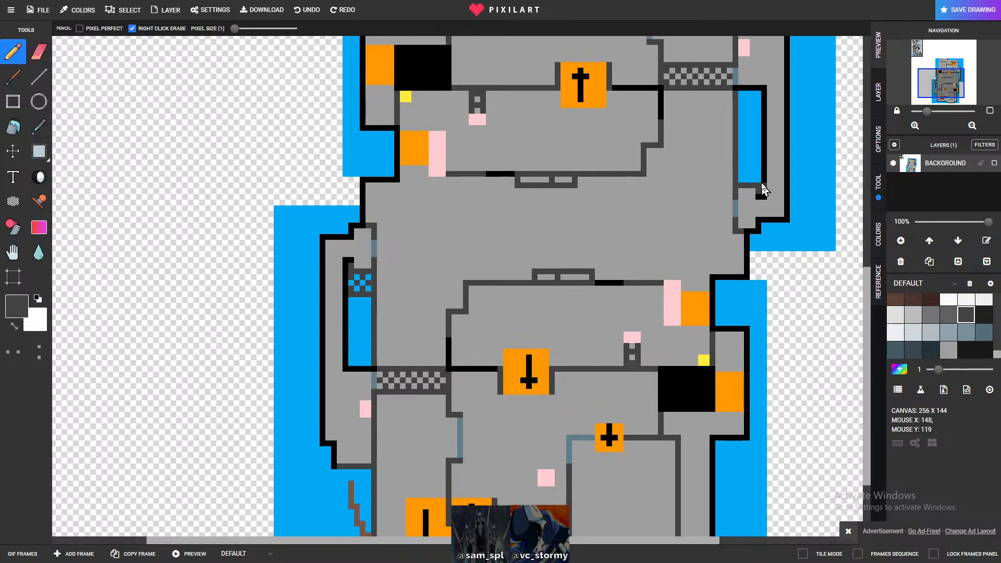
- Recolour the short wall above the lower half's enclosed water channel in the blue-grey ink colour
{"action": "scroll", "coordinate": [759, 187], "scroll_direction": "up", "scroll_amount": 1}
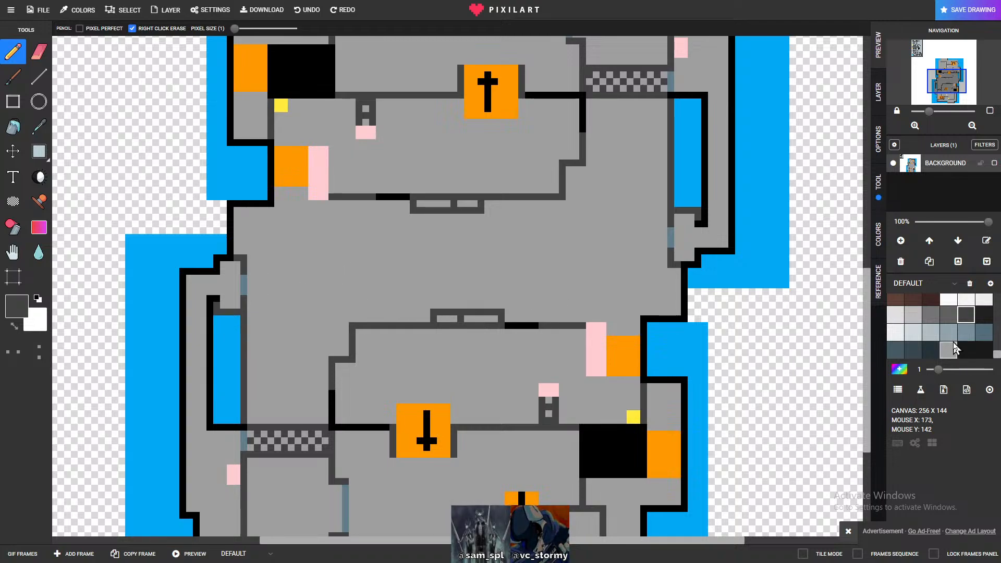
{"action": "scroll", "coordinate": [938, 325], "scroll_direction": "up", "scroll_amount": 5}
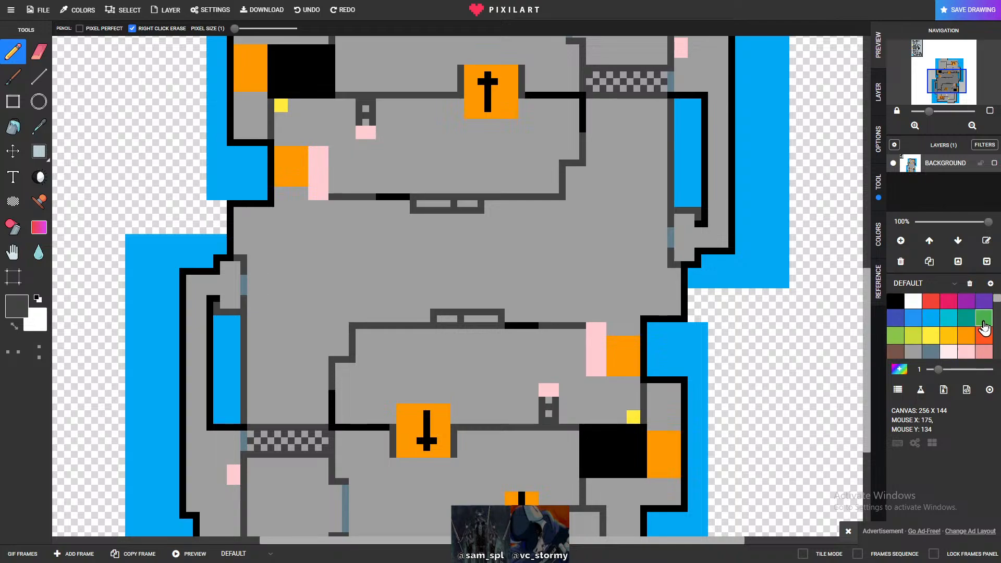
{"action": "left_click", "coordinate": [930, 353]}
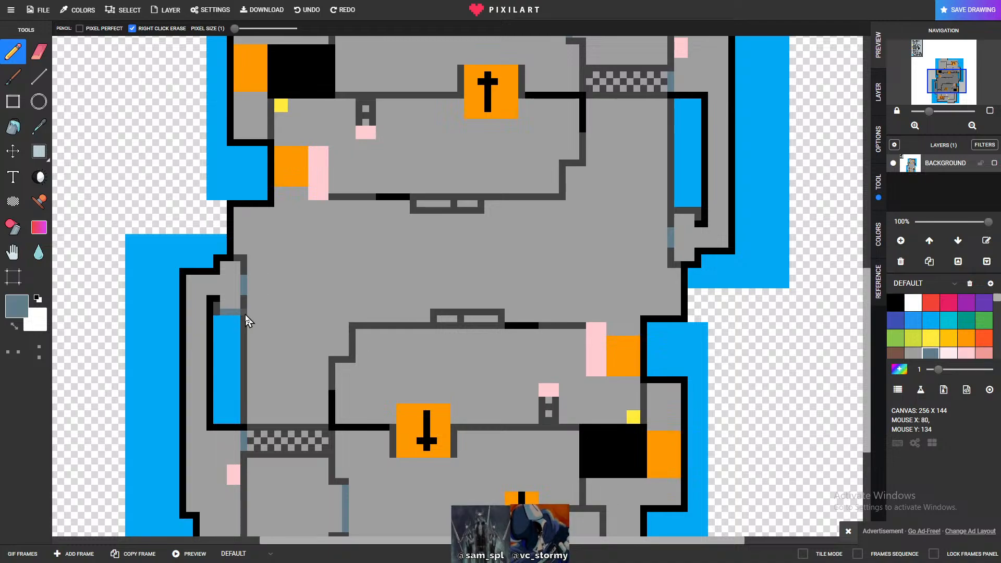
- Pencil a dark grey checkered grate with solid dark grey edges across the lower half's enclosed water channel
{"action": "scroll", "coordinate": [951, 322], "scroll_direction": "down", "scroll_amount": 3}
{"action": "scroll", "coordinate": [951, 322], "scroll_direction": "down", "scroll_amount": 3}
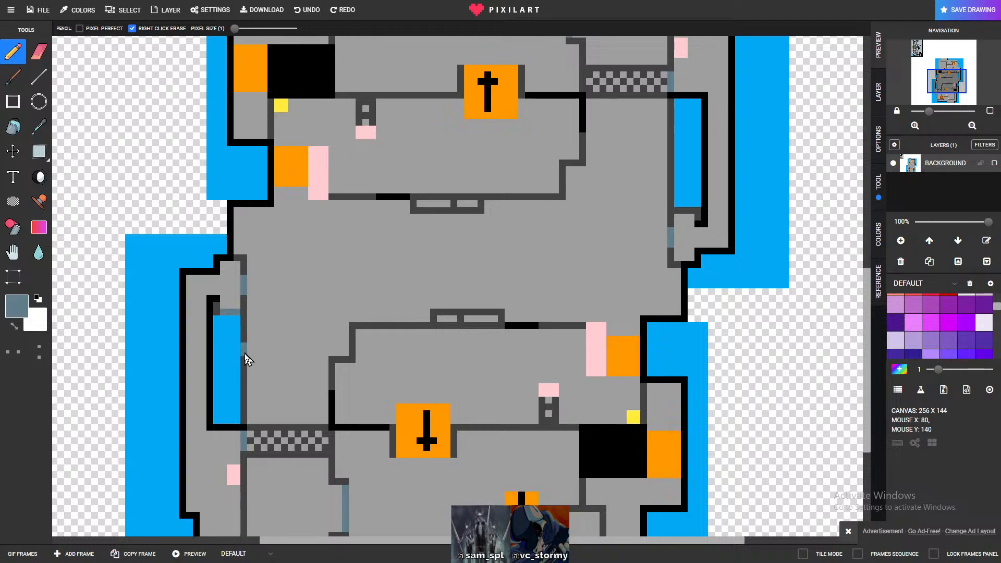
{"action": "scroll", "coordinate": [938, 324], "scroll_direction": "up", "scroll_amount": 5}
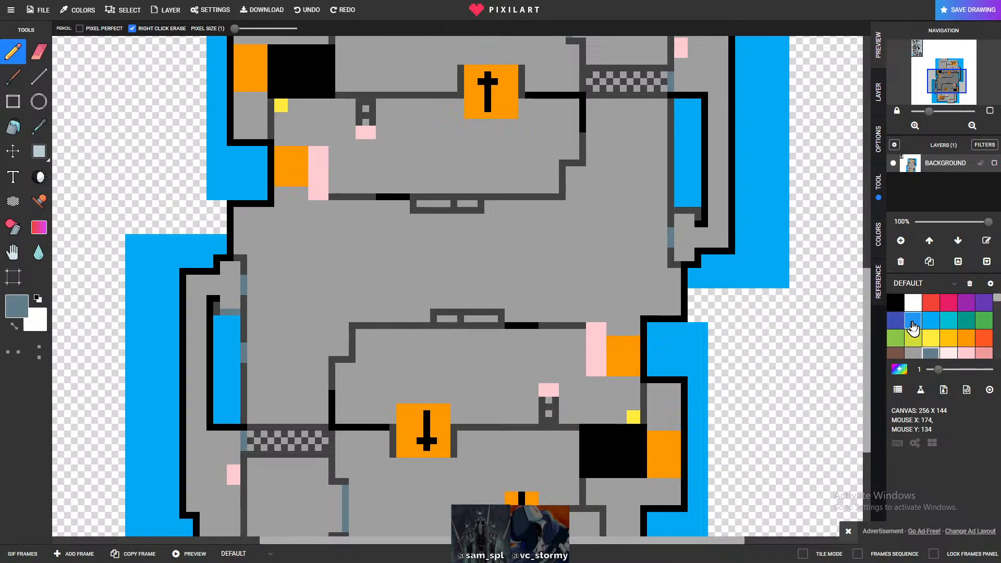
{"action": "scroll", "coordinate": [940, 328], "scroll_direction": "down", "scroll_amount": 6}
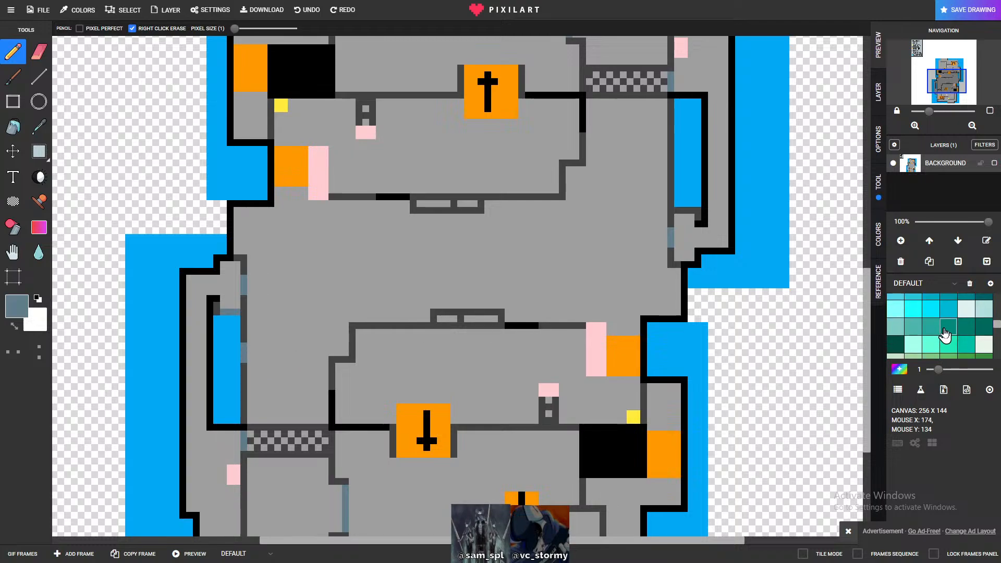
{"action": "scroll", "coordinate": [946, 334], "scroll_direction": "down", "scroll_amount": 3}
{"action": "scroll", "coordinate": [978, 329], "scroll_direction": "down", "scroll_amount": 3}
{"action": "left_click", "coordinate": [969, 318]}
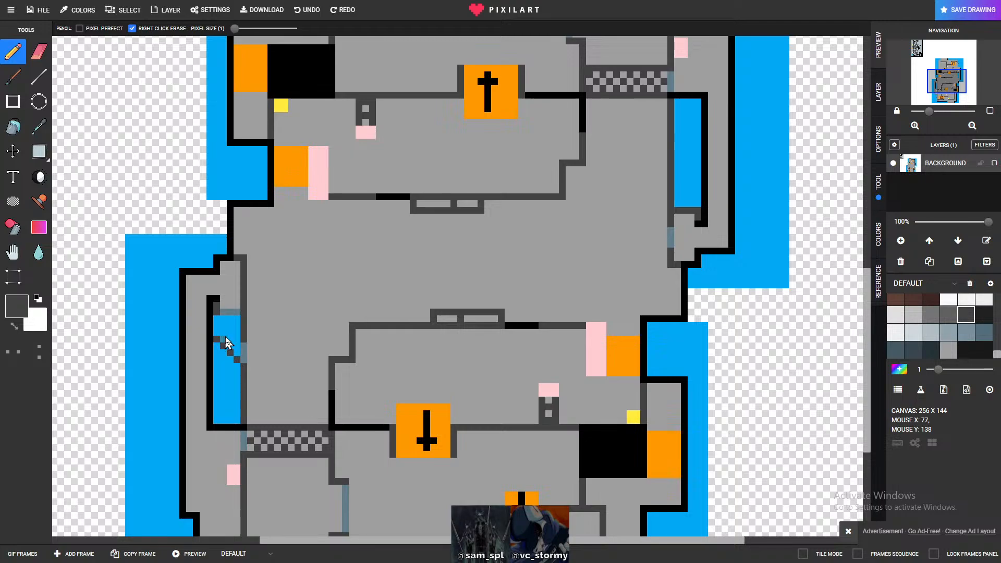
{"action": "left_click", "coordinate": [223, 333]}
{"action": "left_click", "coordinate": [231, 338]}
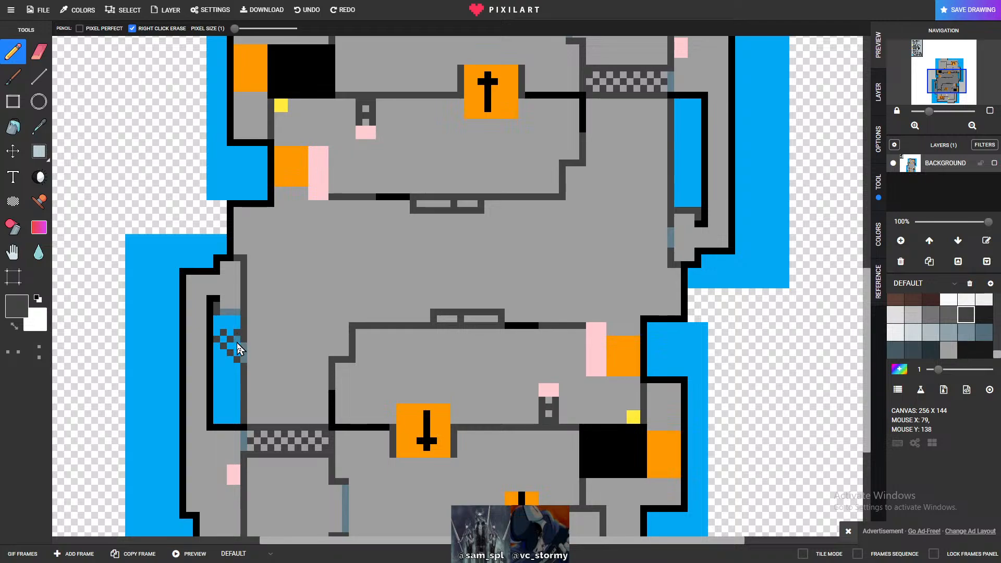
{"action": "left_click", "coordinate": [230, 352]}
{"action": "left_click", "coordinate": [224, 359]}
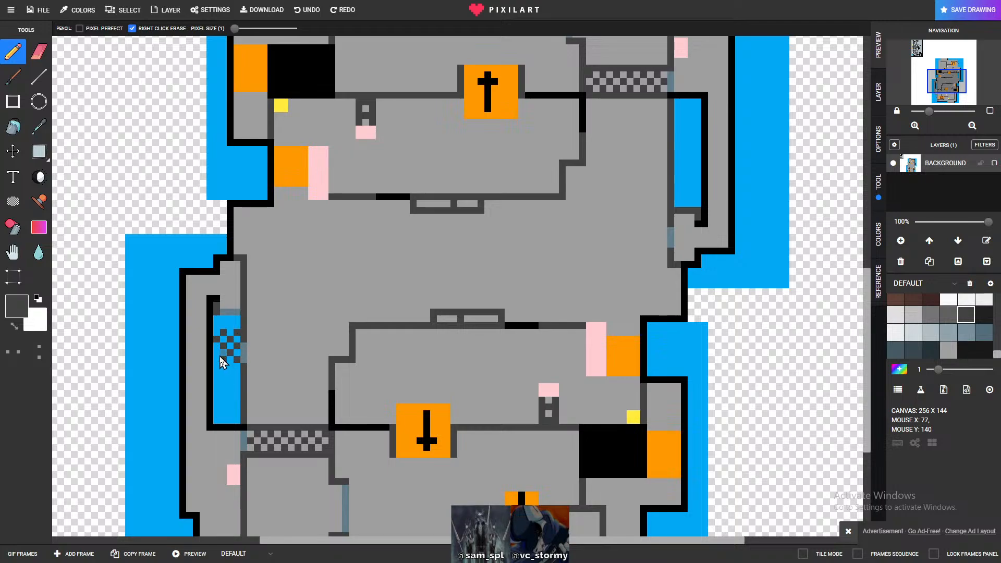
{"action": "mouse_move", "coordinate": [216, 327]}
{"action": "left_mouse_down"}
{"action": "mouse_move", "coordinate": [227, 363]}
{"action": "mouse_move", "coordinate": [239, 363]}
{"action": "mouse_move", "coordinate": [211, 359]}
{"action": "left_mouse_up"}
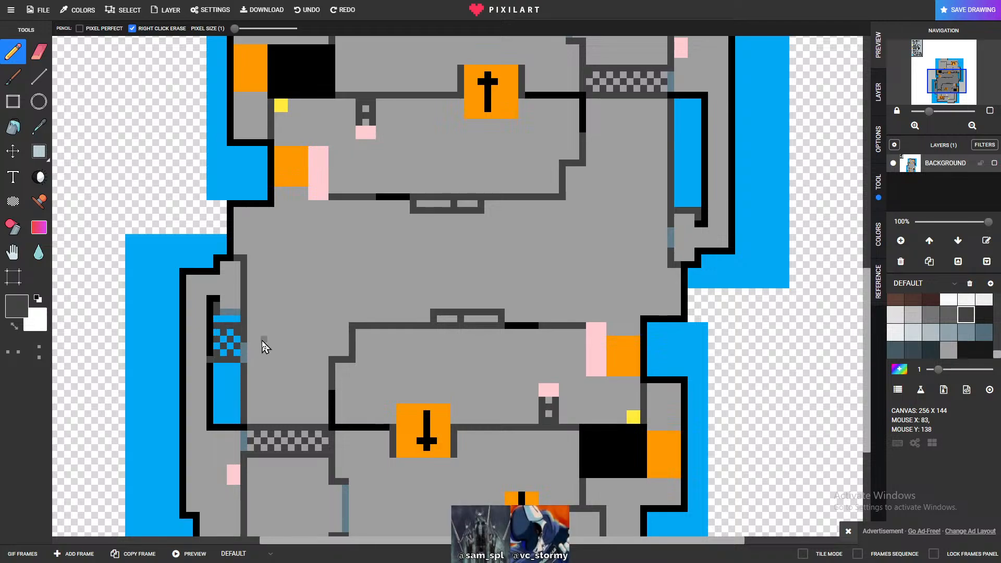
{"action": "left_click_drag", "start_coordinate": [235, 361], "coordinate": [217, 363]}
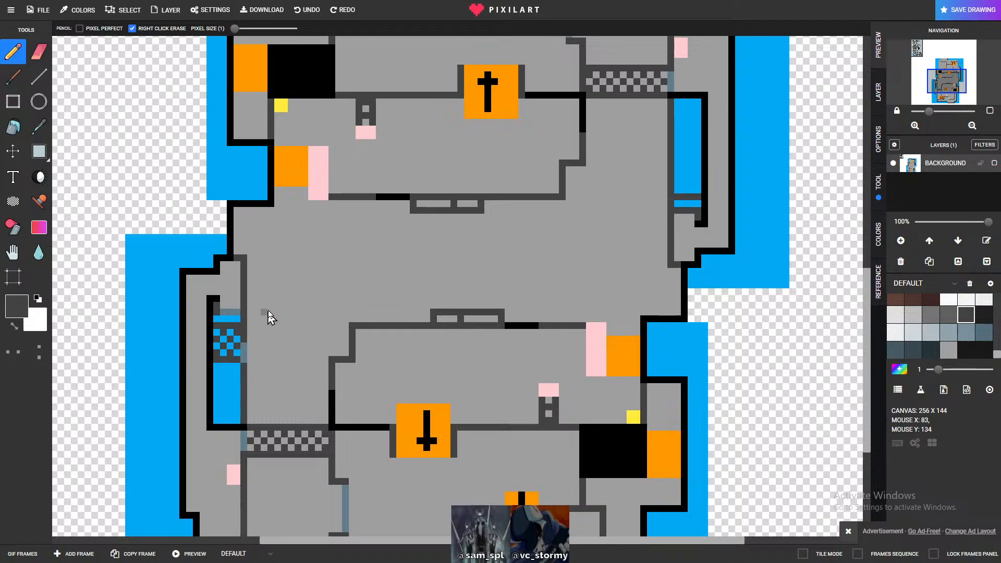
- Copy the lower half's 5 by 26 pixel channel section, rotate it 180 degrees and place it over the upper half's channel
{"action": "key", "text": "super"}
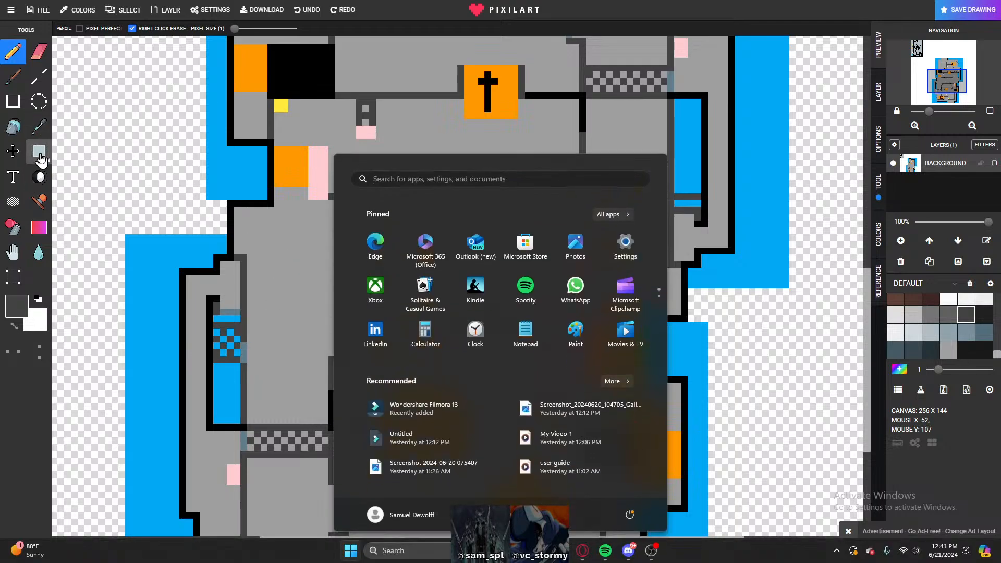
{"action": "key", "text": "super"}
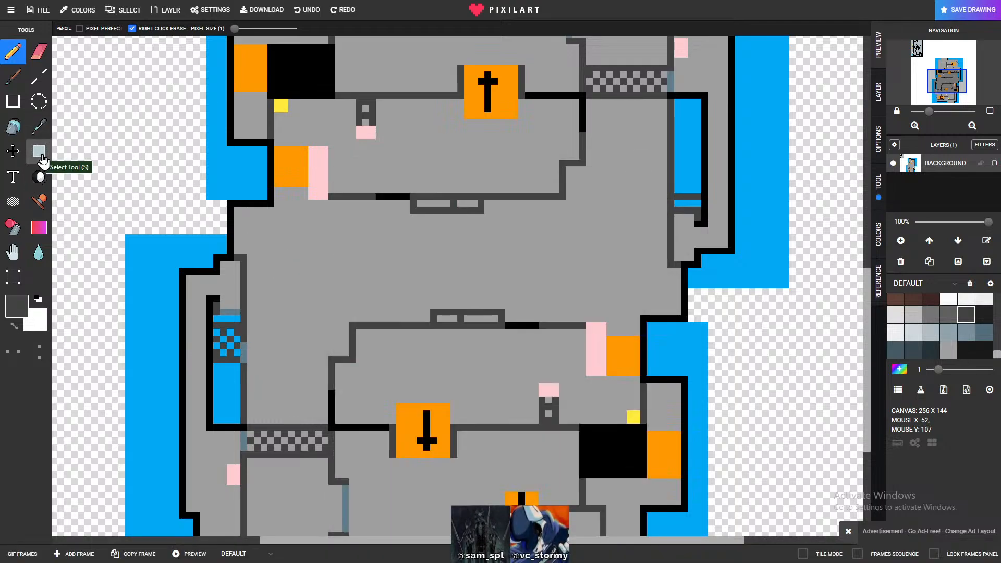
{"action": "left_click", "coordinate": [41, 158]}
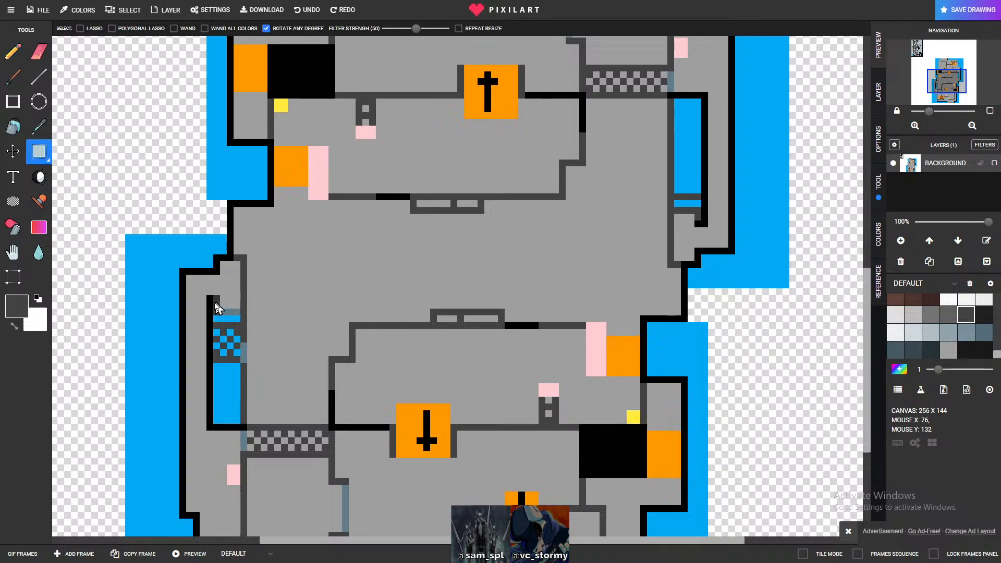
{"action": "left_click_drag", "start_coordinate": [218, 263], "coordinate": [242, 426]}
{"action": "left_click", "coordinate": [201, 281]}
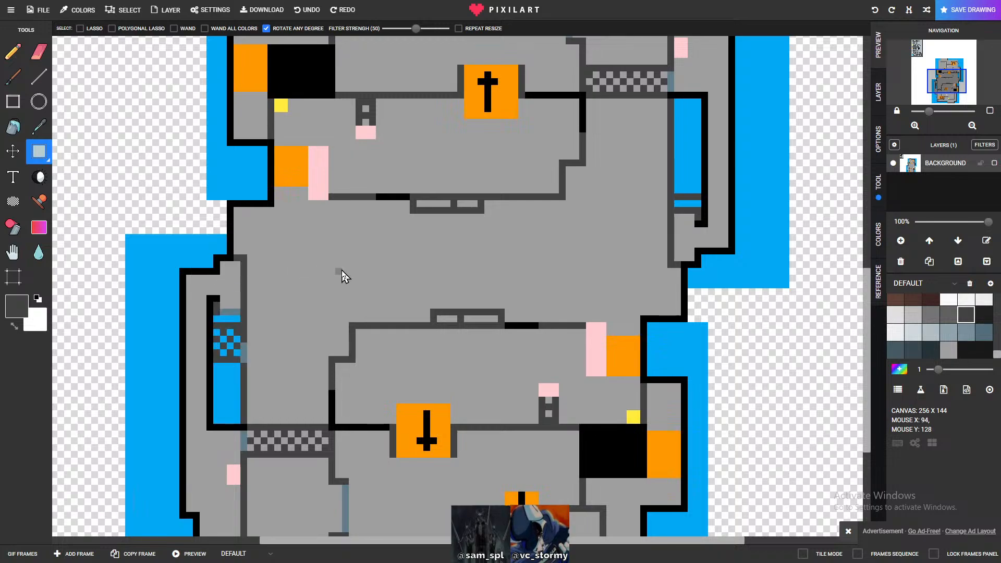
{"action": "key", "text": "ctrl+v"}
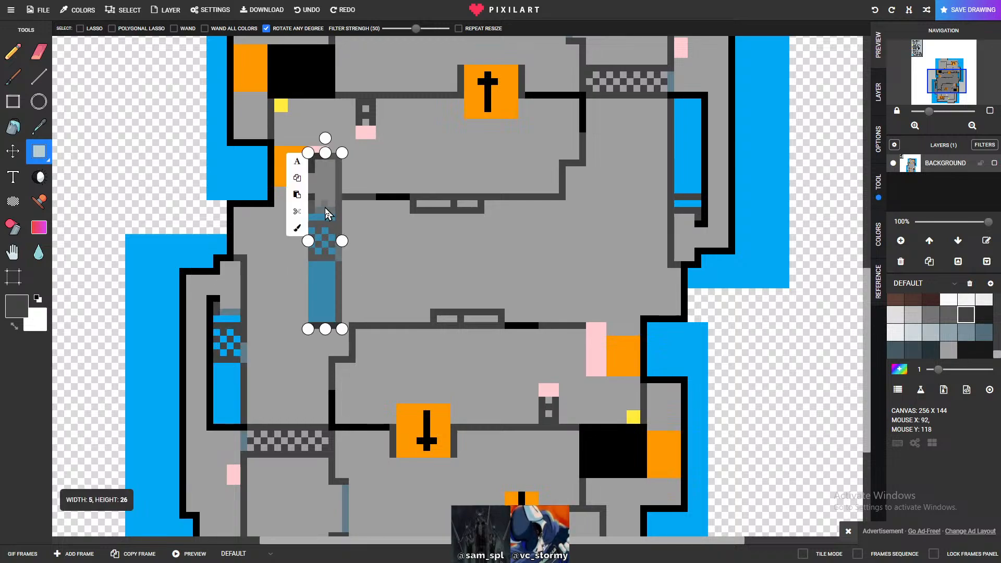
{"action": "left_click_drag", "start_coordinate": [325, 138], "coordinate": [324, 328]}
{"action": "left_click_drag", "start_coordinate": [329, 272], "coordinate": [686, 205]}
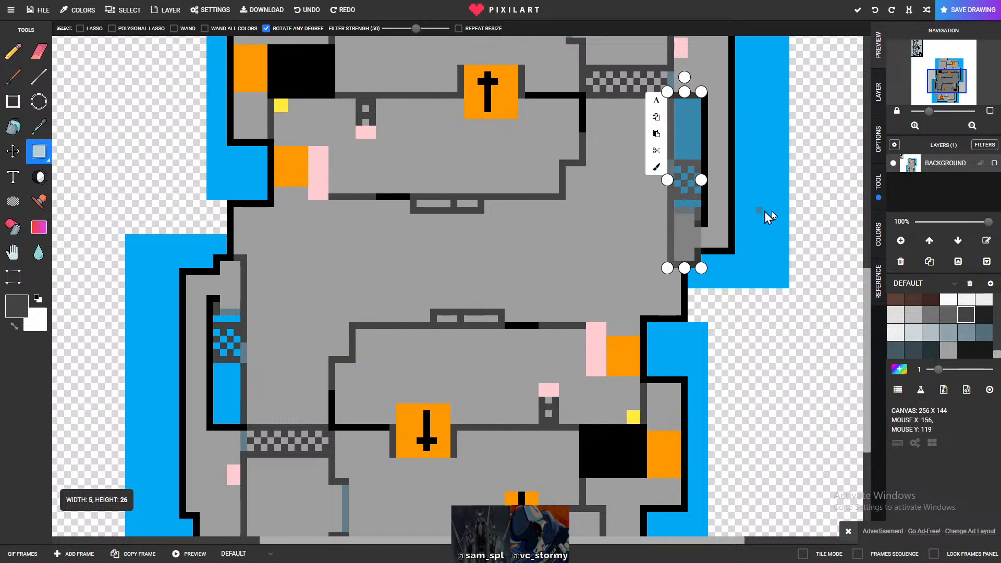
{"action": "left_click", "coordinate": [835, 216]}
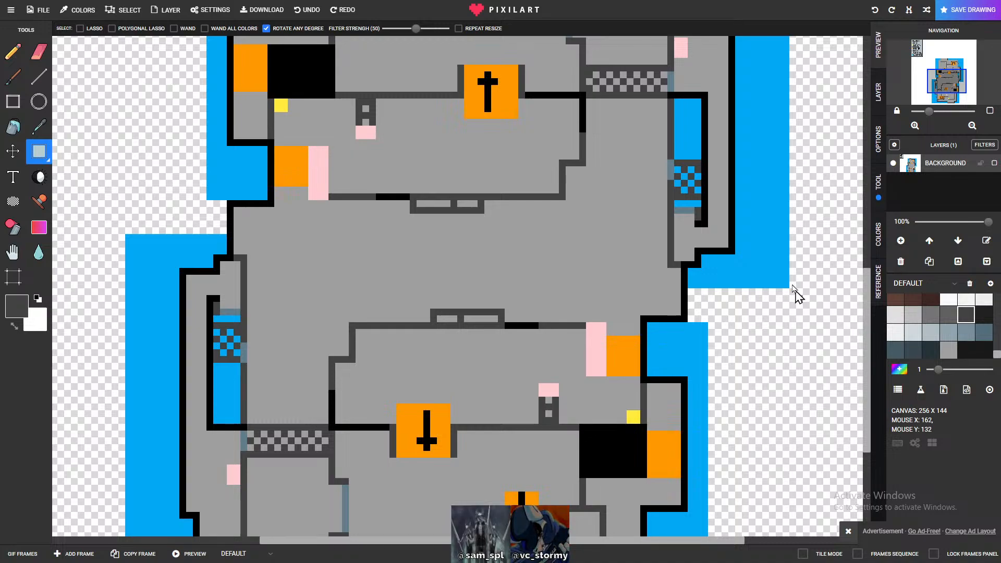
{"action": "scroll", "coordinate": [799, 300], "scroll_direction": "down", "scroll_amount": 3}
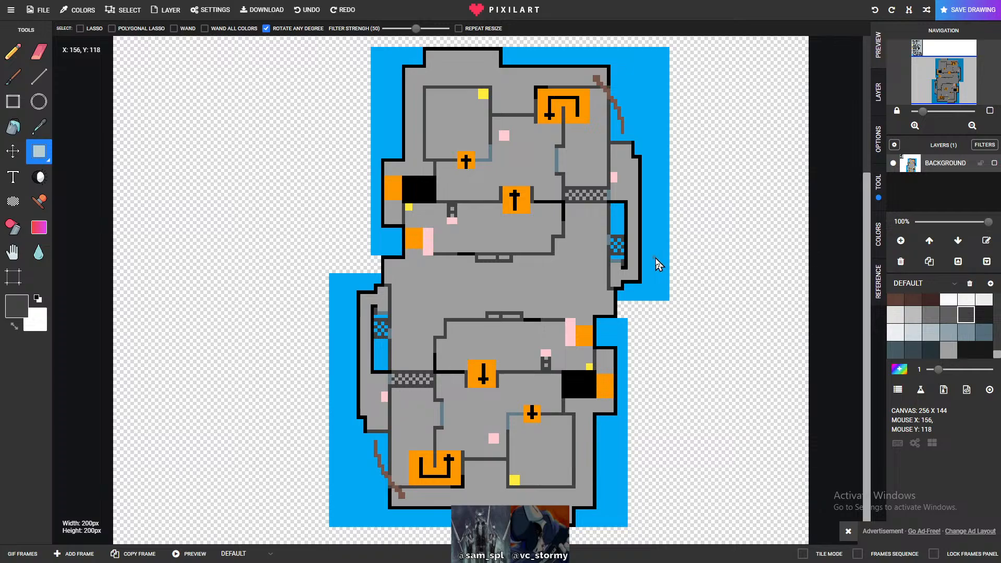
{"action": "scroll", "coordinate": [611, 261], "scroll_direction": "up", "scroll_amount": 3}
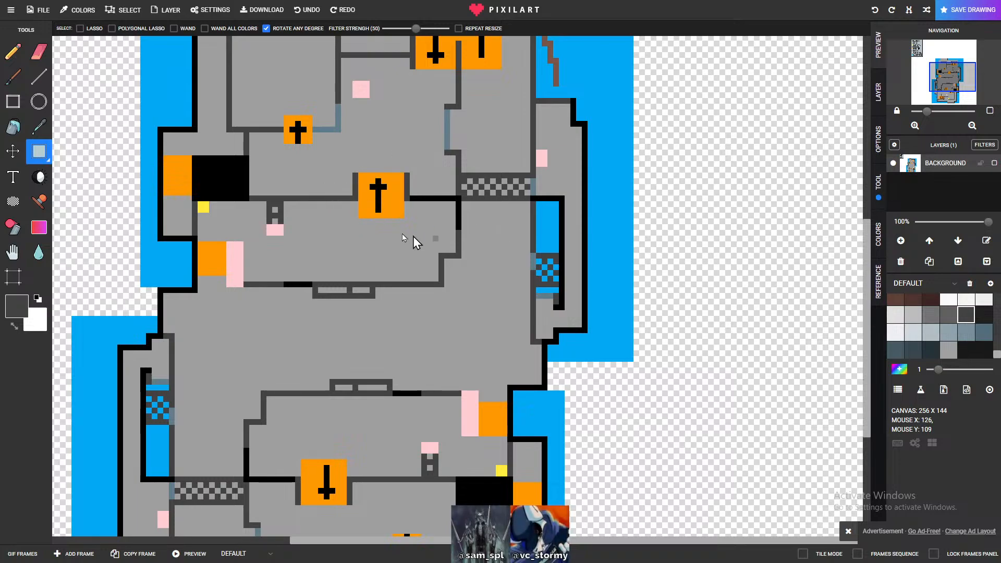
{"action": "scroll", "coordinate": [408, 223], "scroll_direction": "down", "scroll_amount": 2}
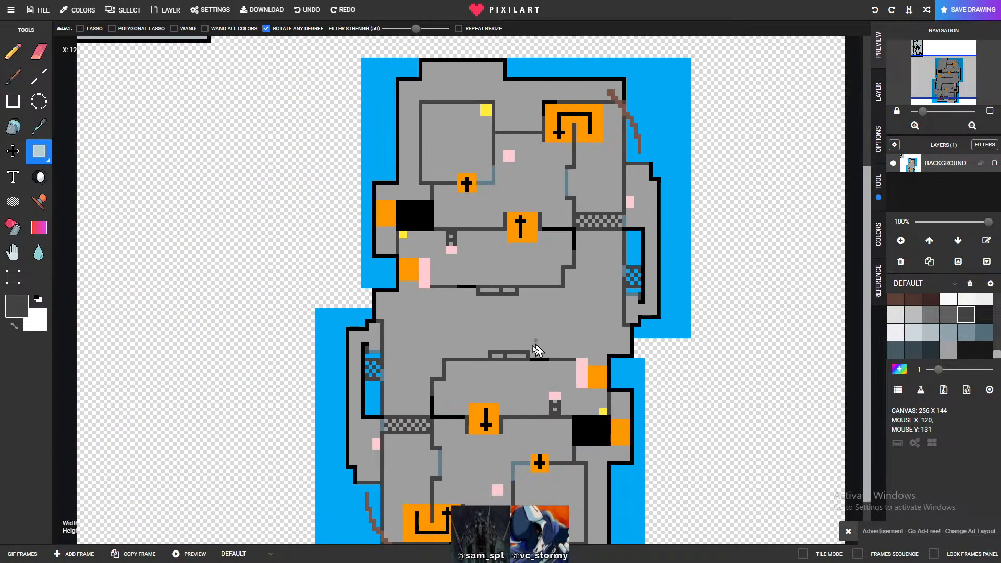
{"action": "scroll", "coordinate": [517, 363], "scroll_direction": "up", "scroll_amount": 1}
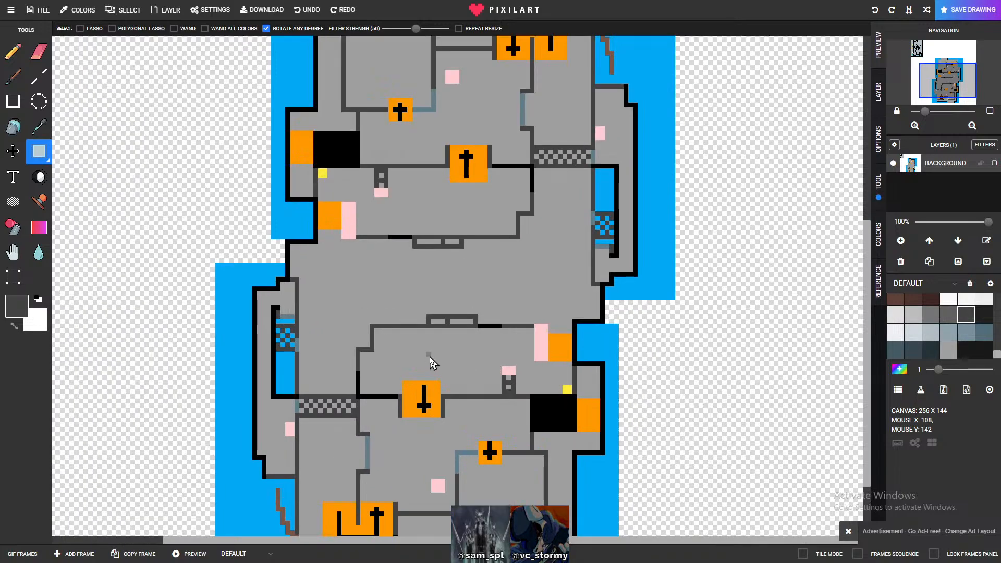
- Paint the inner lines of both two-compartment outlines in floor grey, opening them into their rooms as single alcoves
{"action": "scroll", "coordinate": [429, 358], "scroll_direction": "up", "scroll_amount": 3}
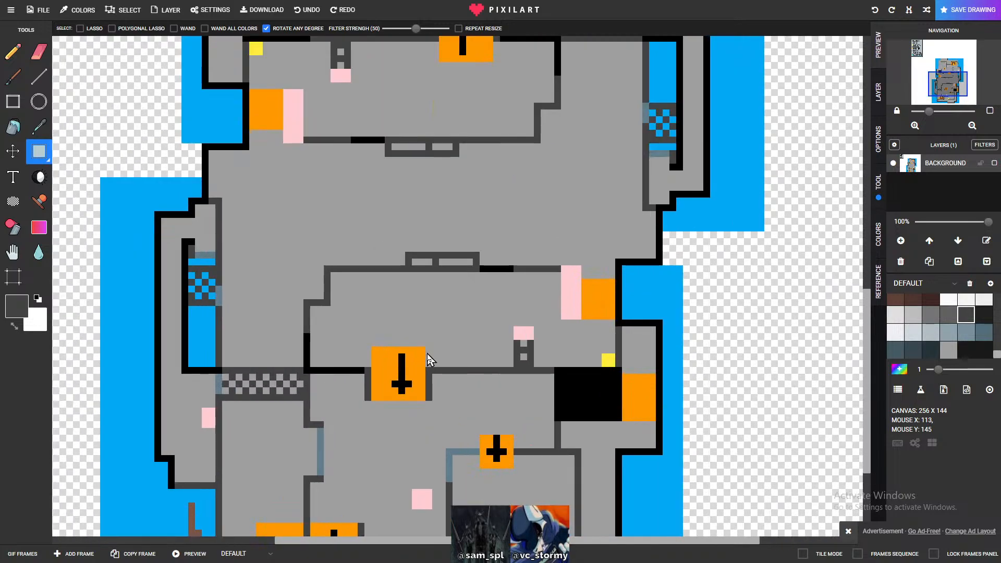
{"action": "scroll", "coordinate": [203, 188], "scroll_direction": "down", "scroll_amount": 1}
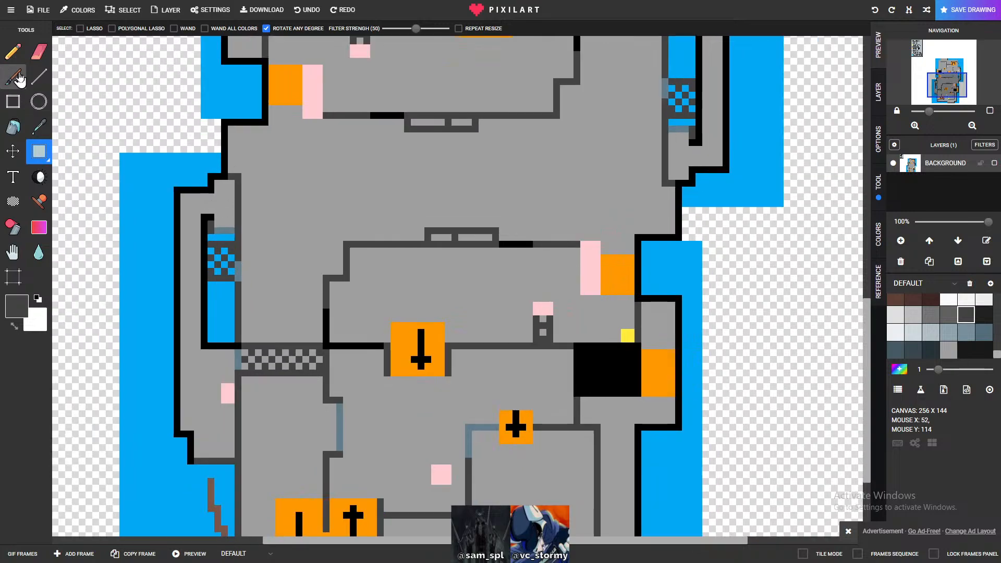
{"action": "left_click", "coordinate": [12, 51]}
{"action": "scroll", "coordinate": [954, 329], "scroll_direction": "up", "scroll_amount": 5}
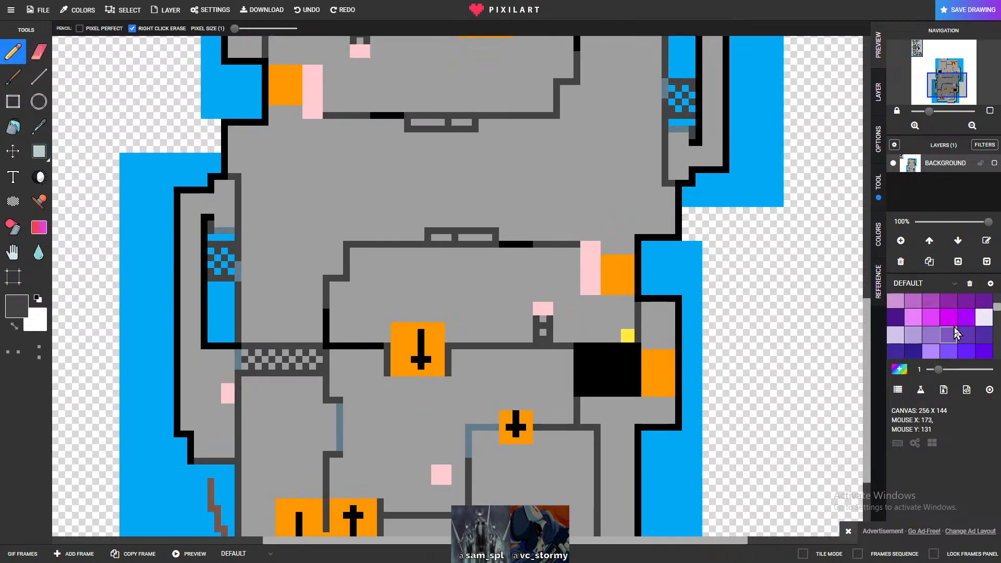
{"action": "left_click", "coordinate": [913, 353]}
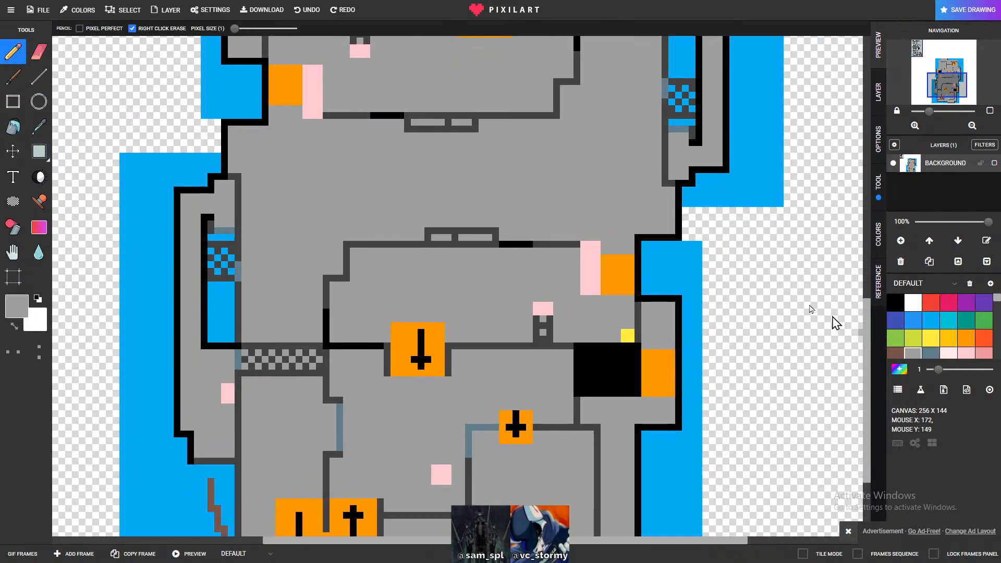
{"action": "left_click", "coordinate": [468, 111]}
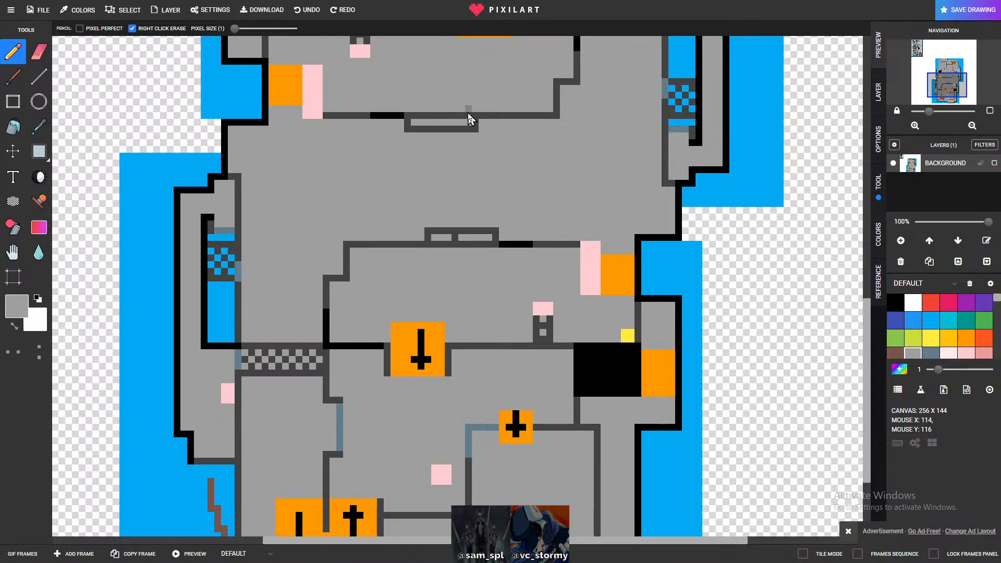
{"action": "left_click_drag", "start_coordinate": [448, 117], "coordinate": [413, 117]}
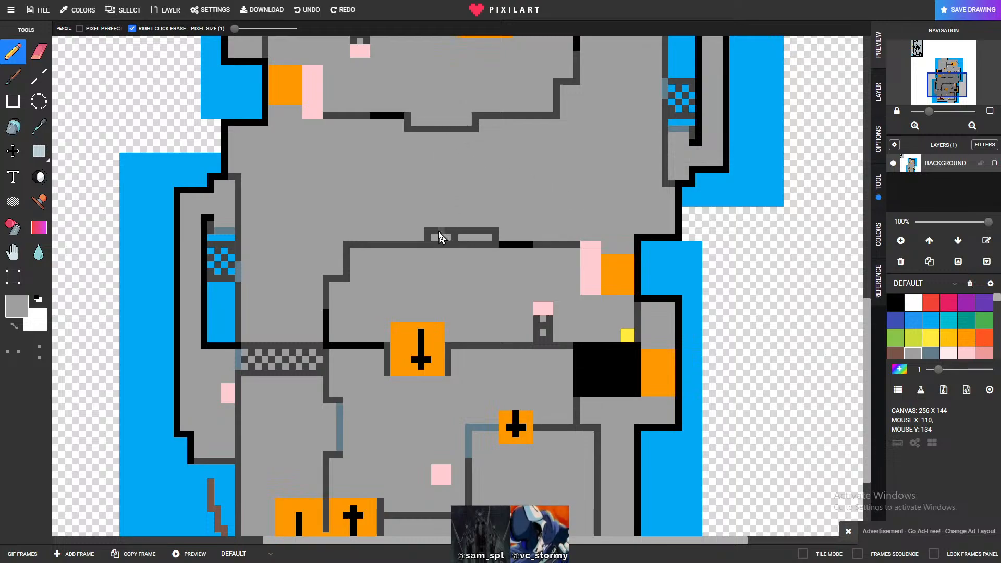
{"action": "left_click_drag", "start_coordinate": [436, 243], "coordinate": [479, 244]}
{"action": "left_click", "coordinate": [452, 238]}
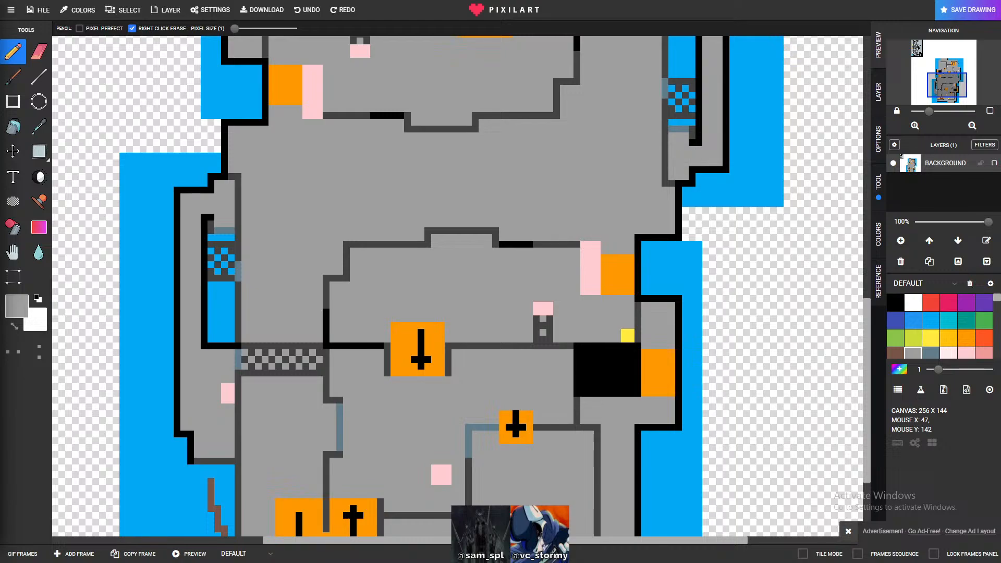
- Draw one vertical orange line, 4 pixels long, from each room's alcove wall into the middle area at diagonally opposite ends
{"action": "scroll", "coordinate": [495, 226], "scroll_direction": "up", "scroll_amount": 2}
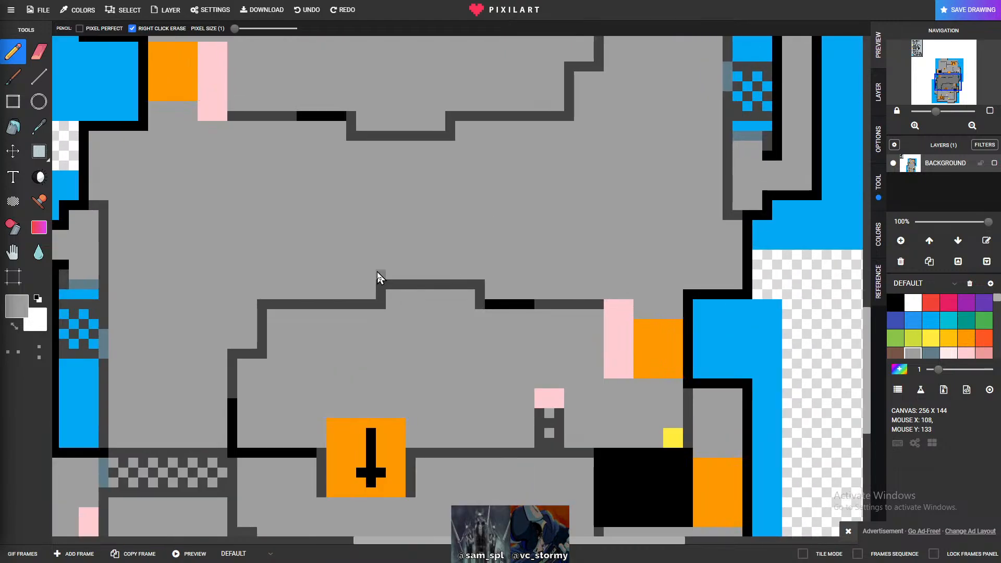
{"action": "left_click", "coordinate": [966, 337]}
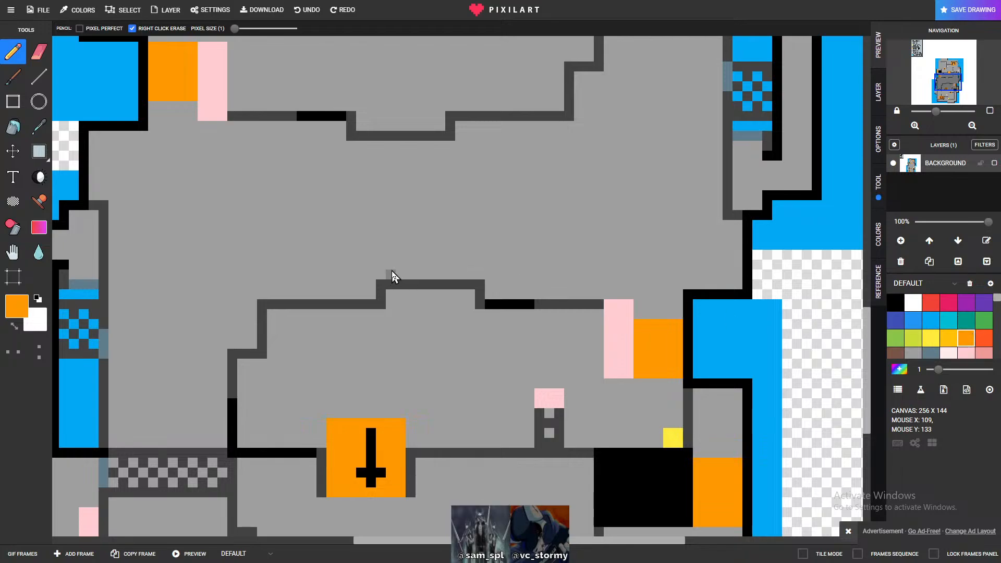
{"action": "left_click_drag", "start_coordinate": [385, 276], "coordinate": [383, 254]}
{"action": "key", "text": "ctrl+z"}
{"action": "left_click", "coordinate": [39, 76]}
{"action": "left_click_drag", "start_coordinate": [384, 278], "coordinate": [382, 262]}
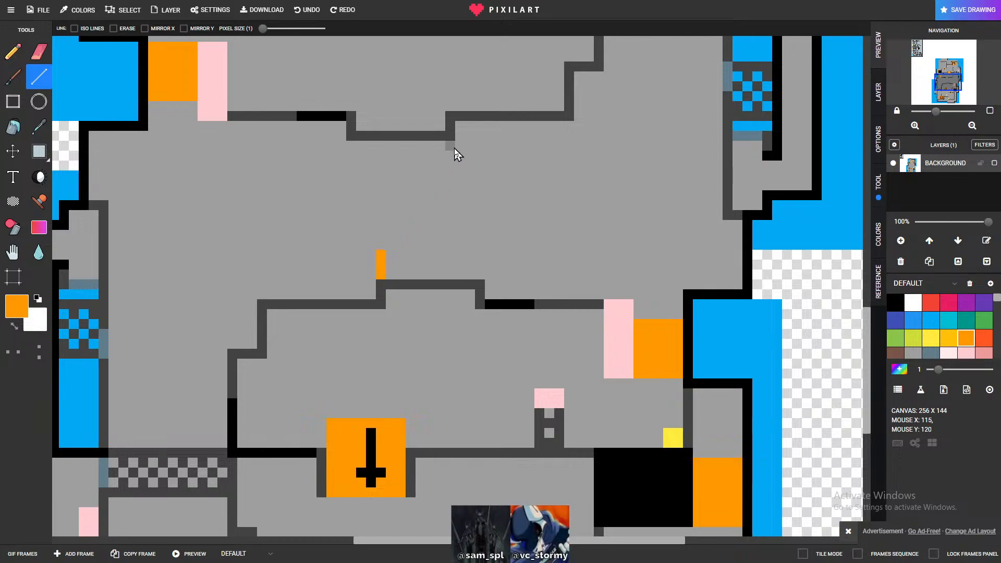
{"action": "left_click", "coordinate": [451, 166]}
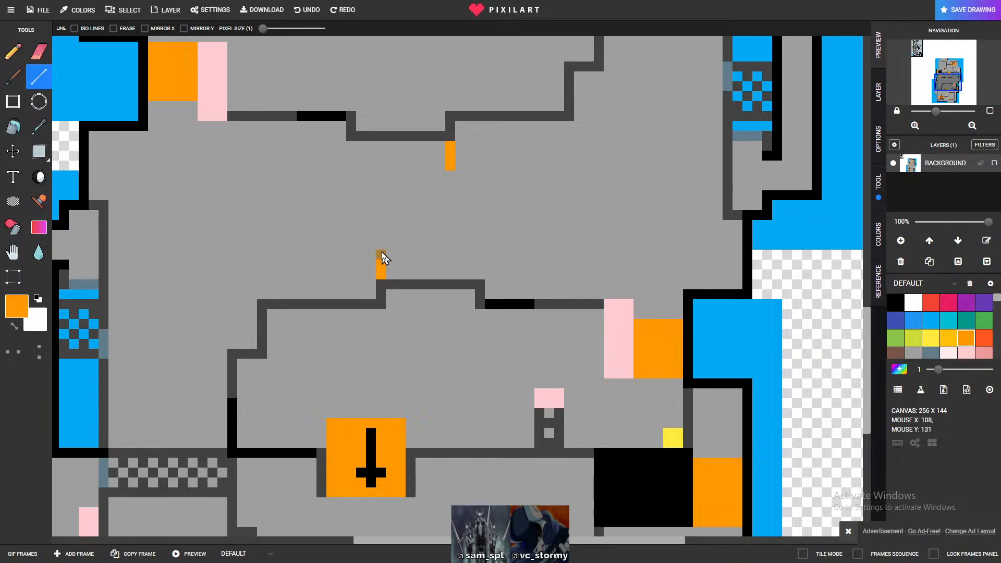
{"action": "left_click", "coordinate": [450, 175]}
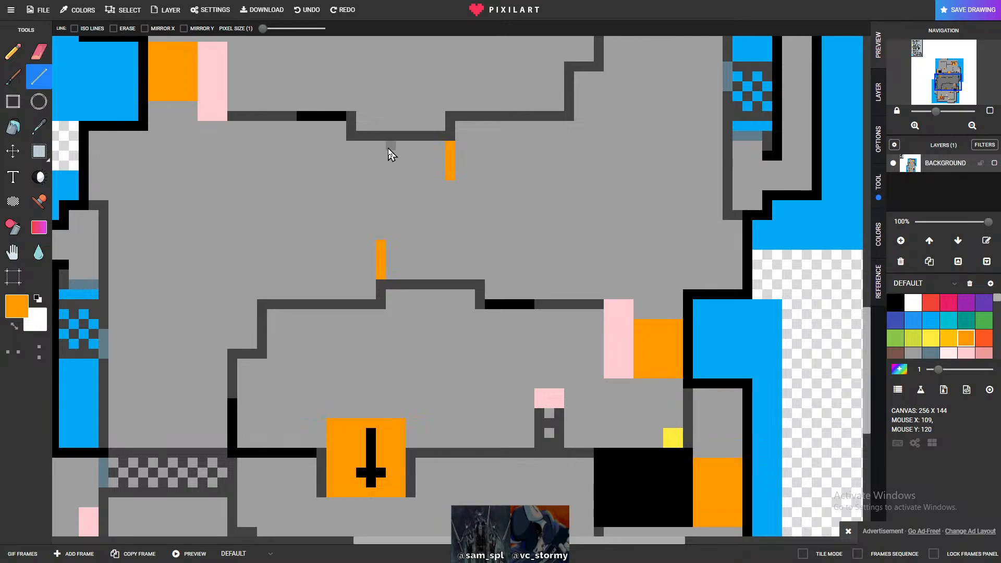
- Draw a second vertical orange line from each alcove wall, and lengthen the lower pair to 5 pixels
{"action": "left_click_drag", "start_coordinate": [381, 149], "coordinate": [381, 173]}
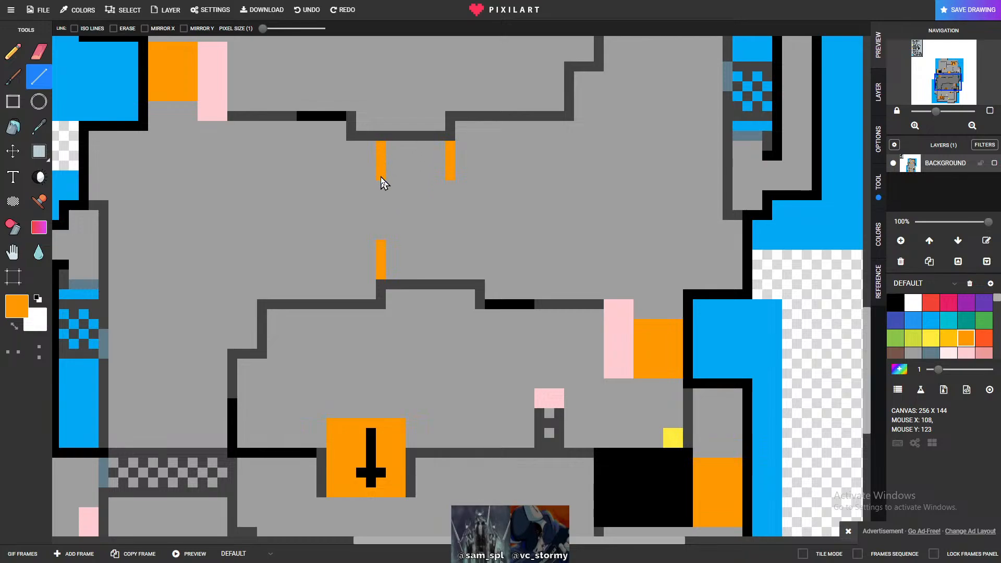
{"action": "left_click_drag", "start_coordinate": [453, 264], "coordinate": [451, 246]}
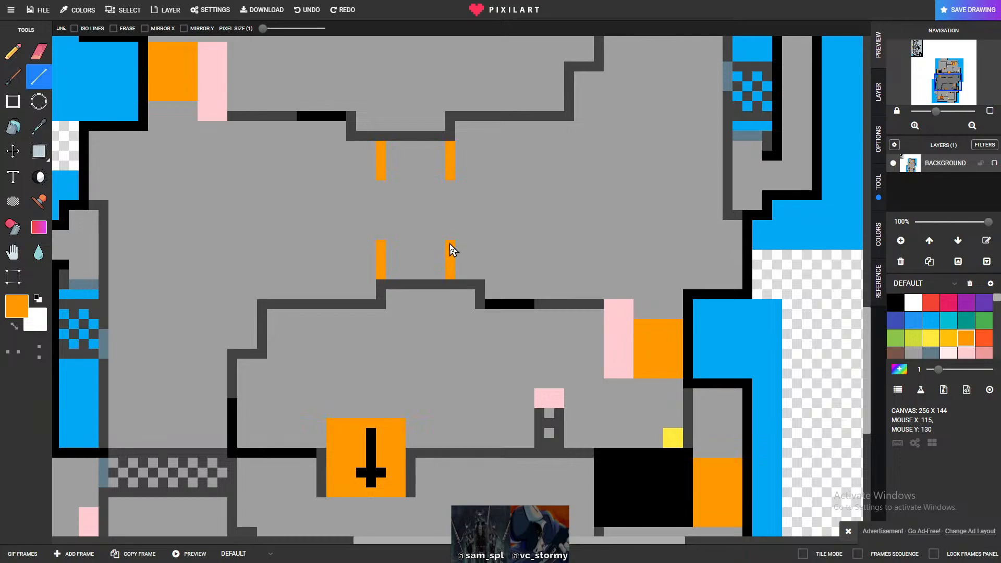
{"action": "left_click", "coordinate": [381, 235]}
- Join the upper and lower orange lines in the middle area with two vertical dark grey lines, each 5 pixels long
{"action": "scroll", "coordinate": [928, 336], "scroll_direction": "down", "scroll_amount": 6}
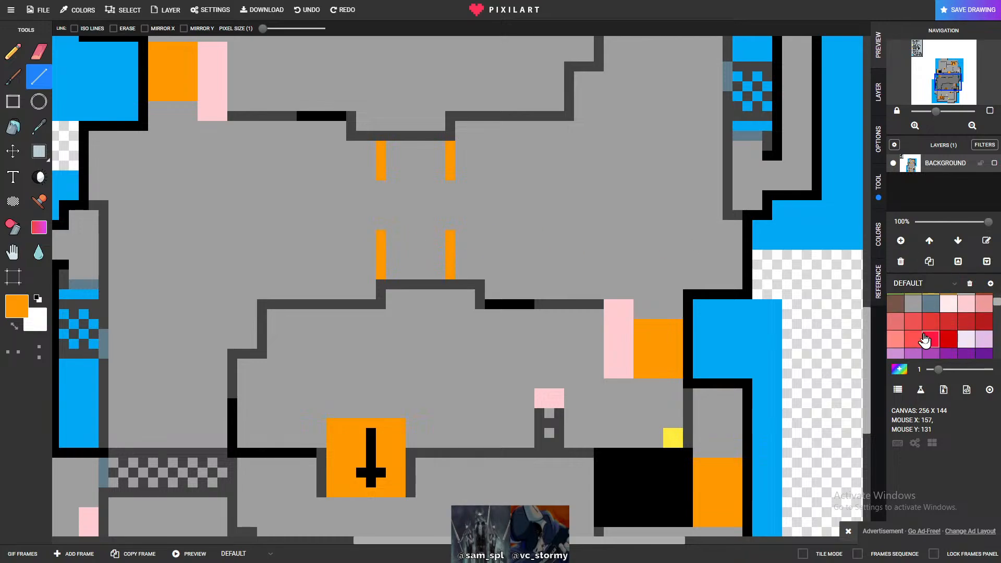
{"action": "left_click", "coordinate": [965, 314]}
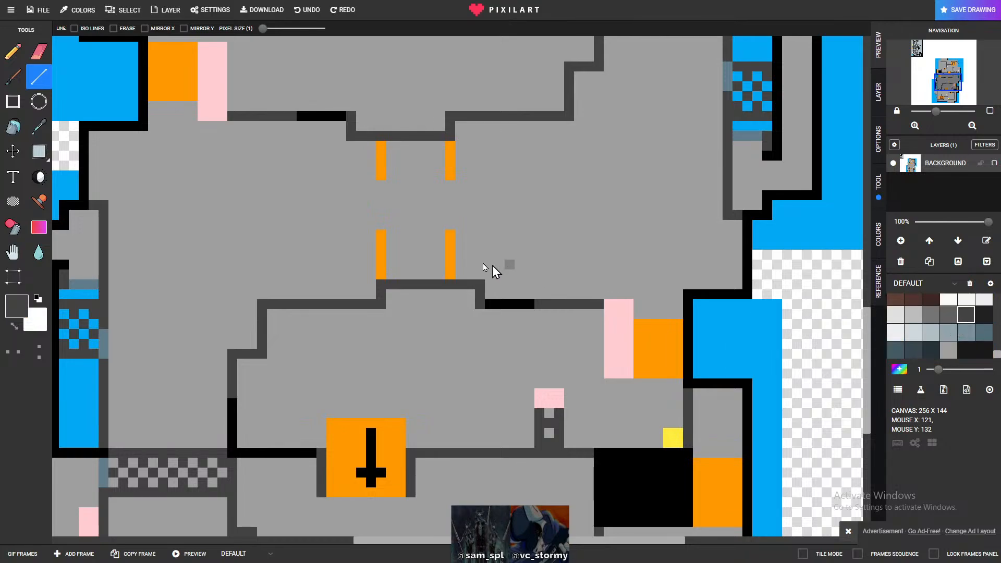
{"action": "left_click", "coordinate": [379, 186]}
{"action": "left_click_drag", "start_coordinate": [378, 190], "coordinate": [379, 225]}
{"action": "left_click_drag", "start_coordinate": [449, 183], "coordinate": [451, 221]}
- Fill the floor enclosed between the two striped orange and dark grey lines with orange
{"action": "scroll", "coordinate": [957, 326], "scroll_direction": "up", "scroll_amount": 3}
{"action": "scroll", "coordinate": [956, 325], "scroll_direction": "up", "scroll_amount": 4}
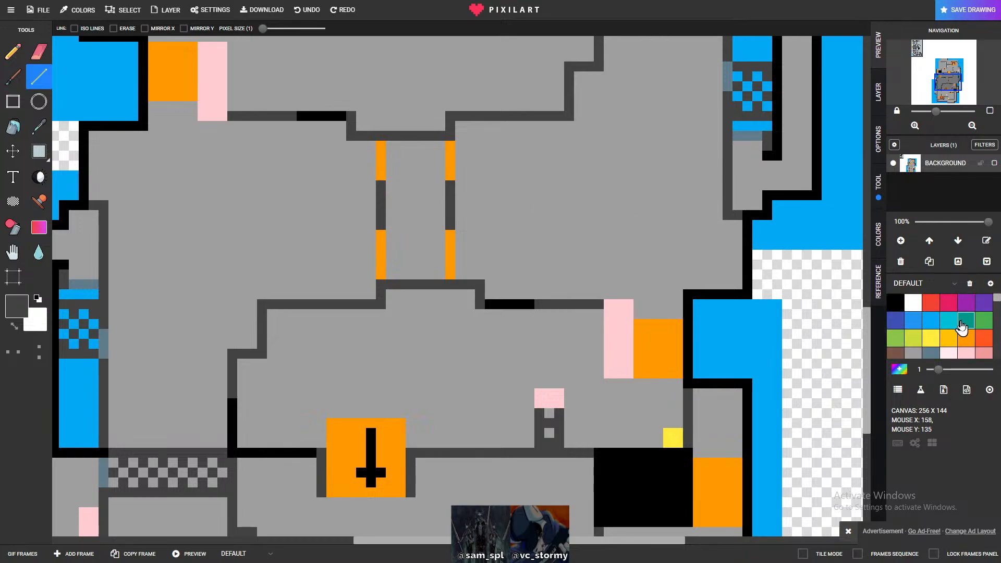
{"action": "scroll", "coordinate": [962, 327], "scroll_direction": "down", "scroll_amount": 5}
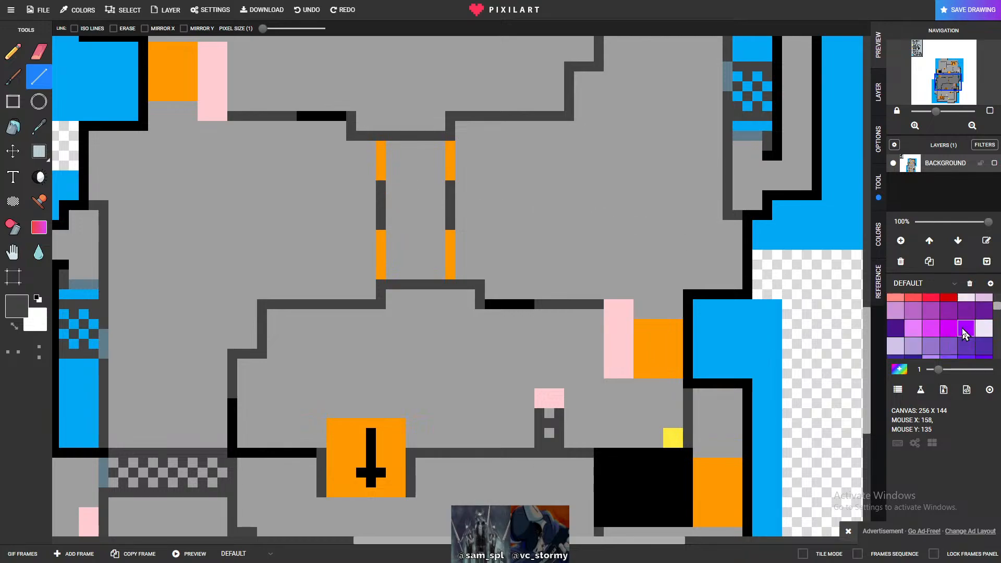
{"action": "scroll", "coordinate": [963, 333], "scroll_direction": "down", "scroll_amount": 5}
{"action": "scroll", "coordinate": [963, 333], "scroll_direction": "up", "scroll_amount": 4}
{"action": "scroll", "coordinate": [962, 335], "scroll_direction": "down", "scroll_amount": 1}
{"action": "scroll", "coordinate": [962, 335], "scroll_direction": "up", "scroll_amount": 6}
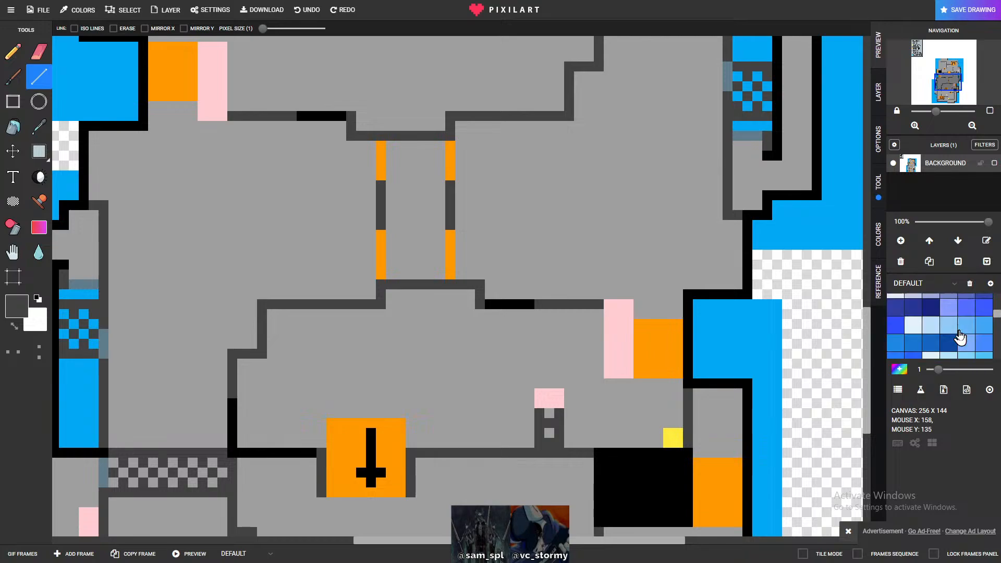
{"action": "scroll", "coordinate": [960, 336], "scroll_direction": "up", "scroll_amount": 3}
{"action": "left_click", "coordinate": [966, 338]}
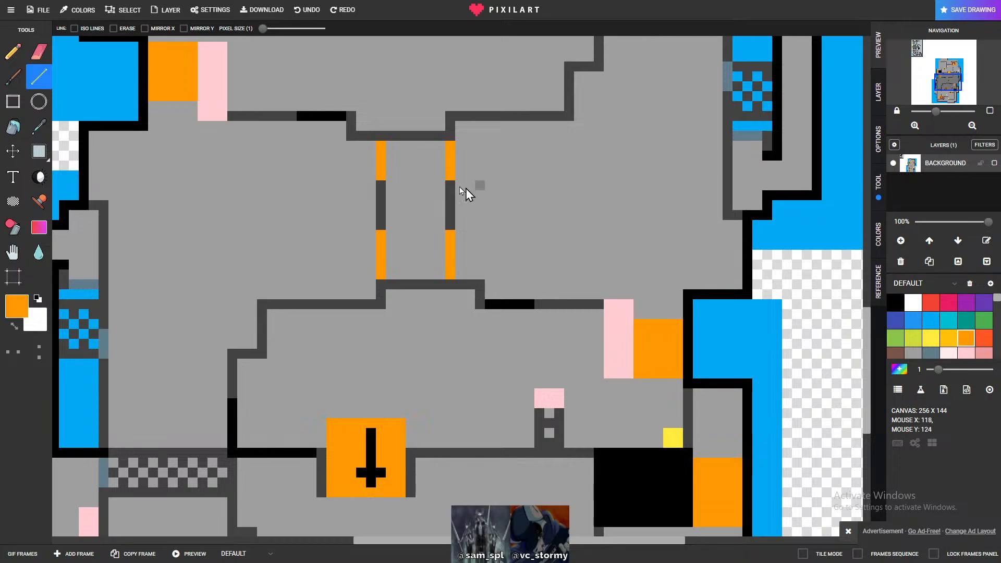
{"action": "left_click", "coordinate": [14, 127]}
{"action": "left_click", "coordinate": [425, 180]}
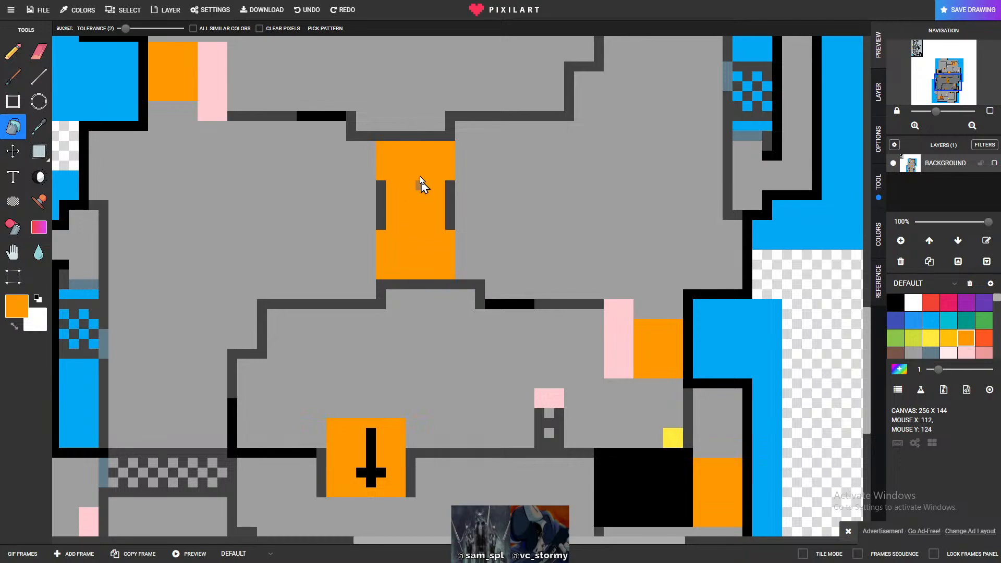
- Undo the floor-grey fill of the central orange block and trim its lower-left and upper-right edges with floor-grey pixels
{"action": "scroll", "coordinate": [433, 263], "scroll_direction": "down", "scroll_amount": 1}
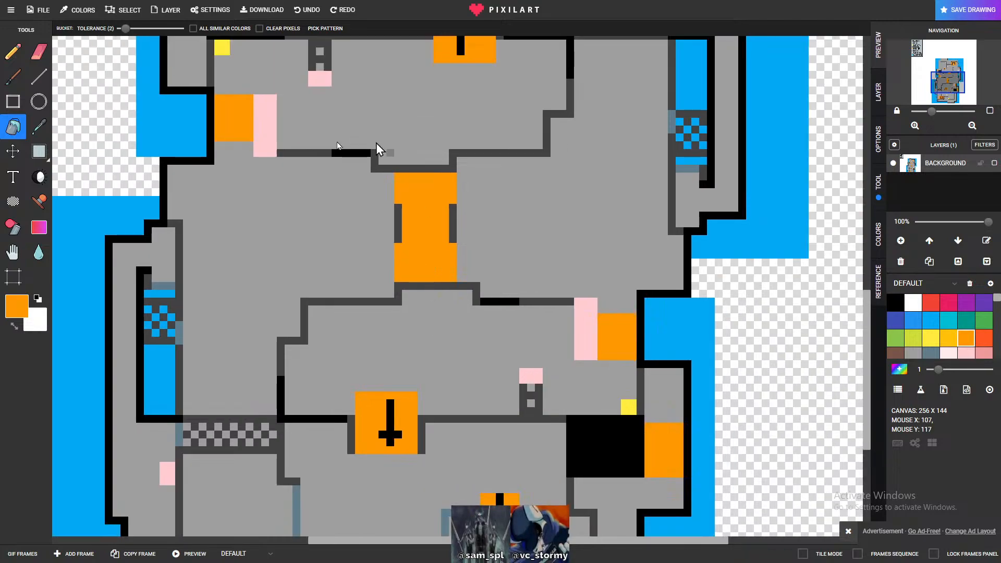
{"action": "left_click", "coordinate": [895, 302]}
{"action": "scroll", "coordinate": [513, 272], "scroll_direction": "up", "scroll_amount": 1}
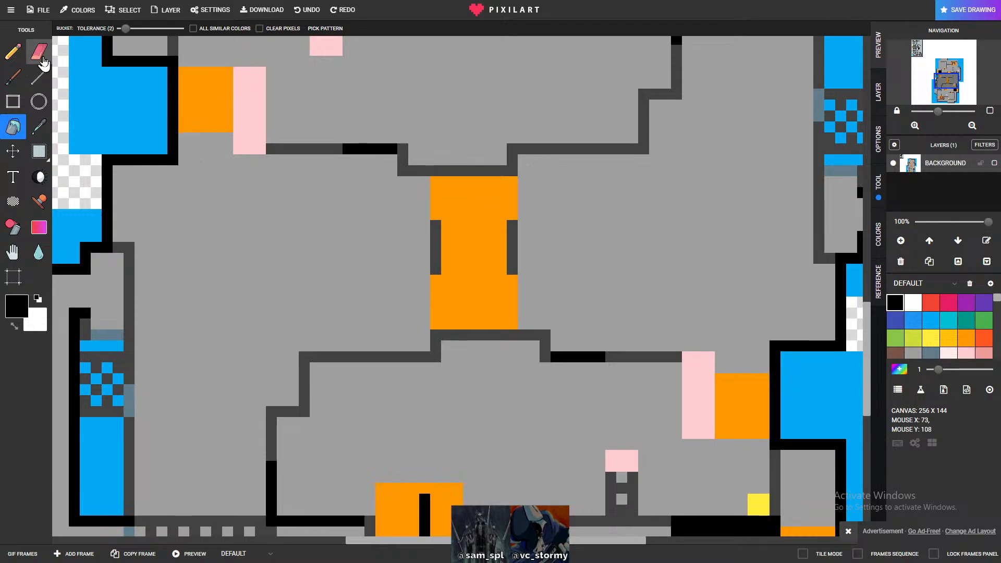
{"action": "left_click", "coordinate": [913, 354]}
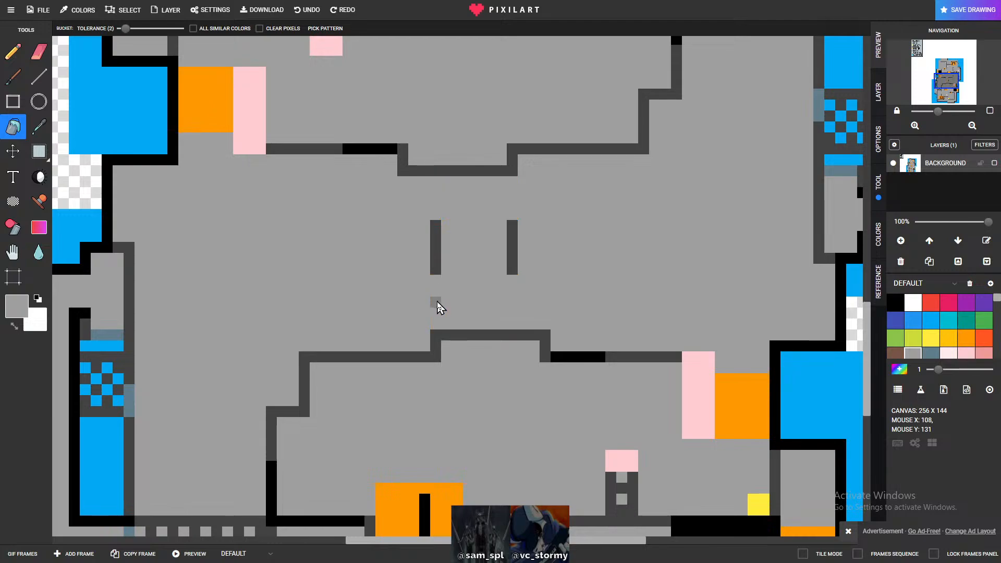
{"action": "key", "text": "ctrl+z"}
{"action": "left_click", "coordinate": [19, 54]}
{"action": "mouse_move", "coordinate": [436, 291]}
{"action": "left_mouse_down"}
{"action": "mouse_move", "coordinate": [438, 326]}
{"action": "mouse_move", "coordinate": [446, 323]}
{"action": "left_mouse_up"}
{"action": "left_click", "coordinate": [438, 282]}
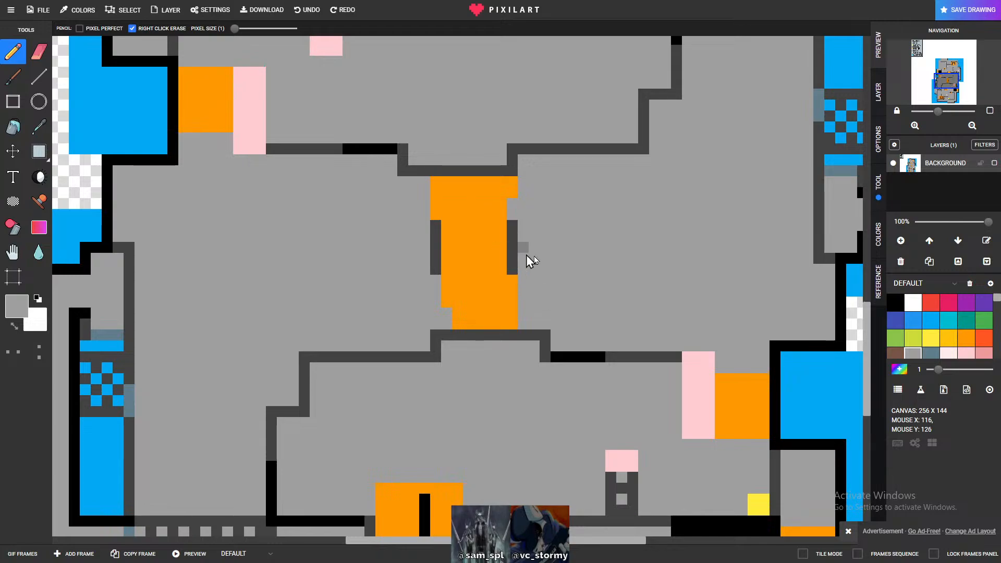
{"action": "scroll", "coordinate": [945, 341], "scroll_direction": "down", "scroll_amount": 2}
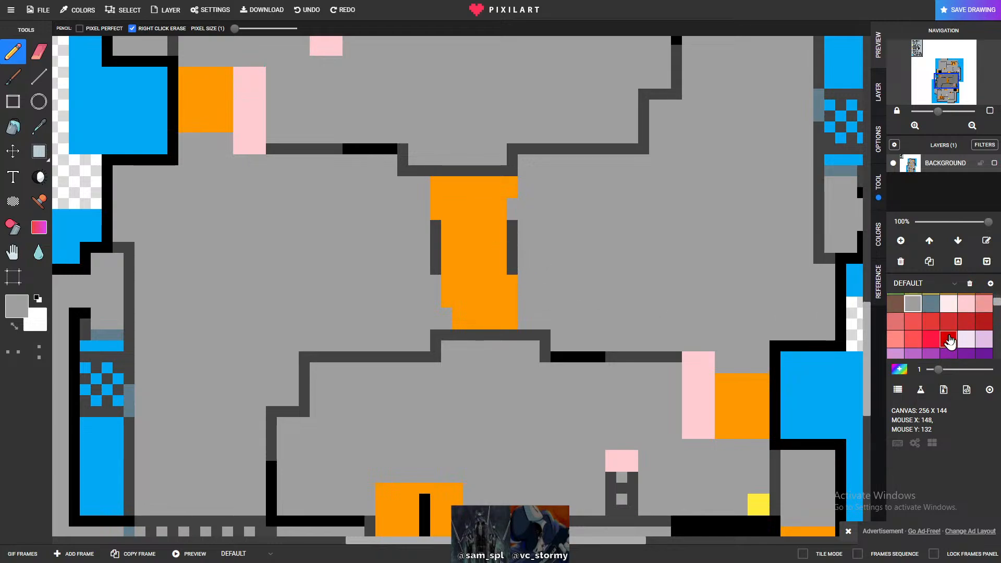
{"action": "left_click_drag", "start_coordinate": [511, 192], "coordinate": [505, 185]}
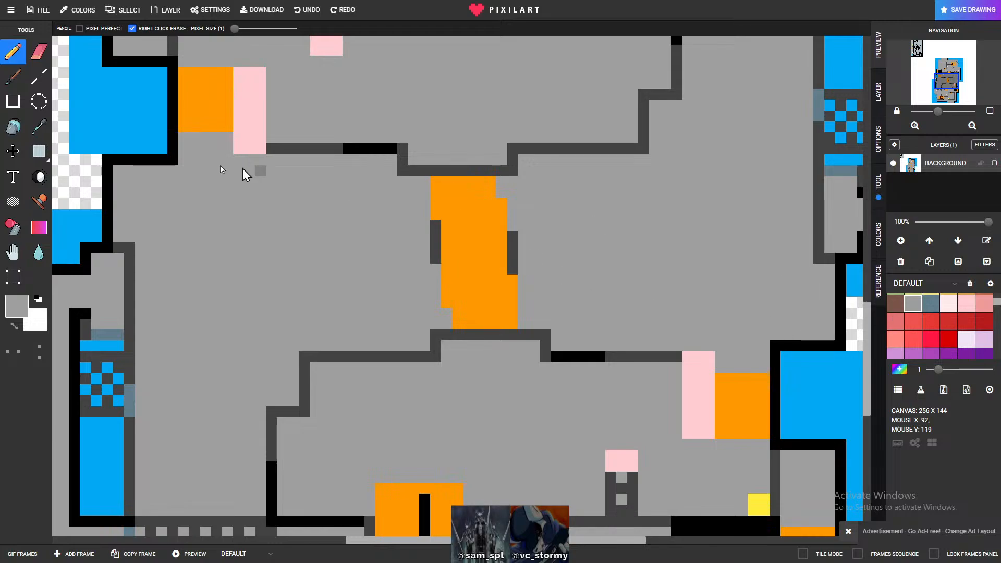
- Erase the remaining dark grey lines beside the central orange block and repaint the gaps in floor grey
{"action": "left_click", "coordinate": [39, 51]}
{"action": "left_click_drag", "start_coordinate": [436, 224], "coordinate": [436, 257]}
{"action": "left_click_drag", "start_coordinate": [512, 234], "coordinate": [514, 251]}
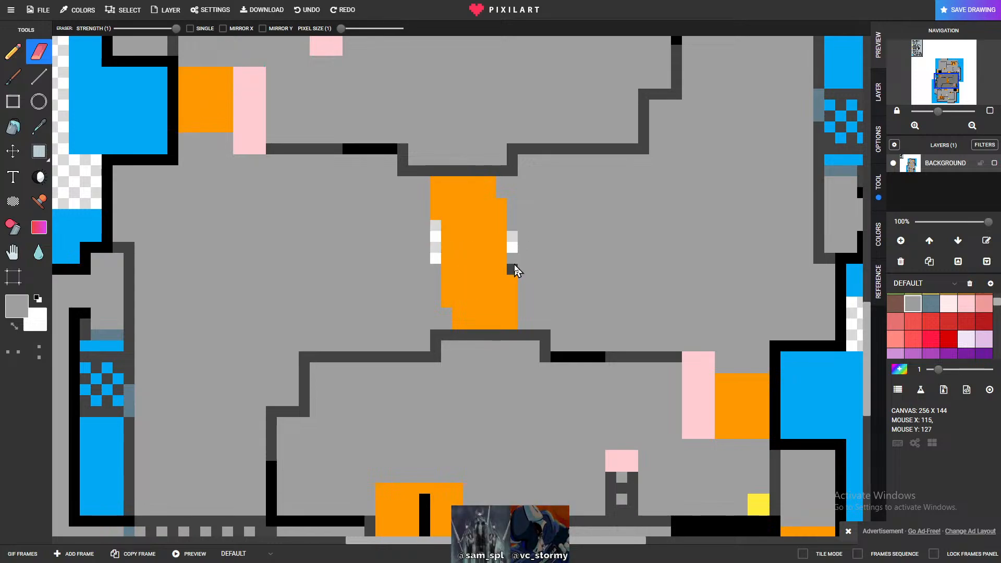
{"action": "left_click", "coordinate": [513, 268]}
{"action": "scroll", "coordinate": [949, 339], "scroll_direction": "up", "scroll_amount": 3}
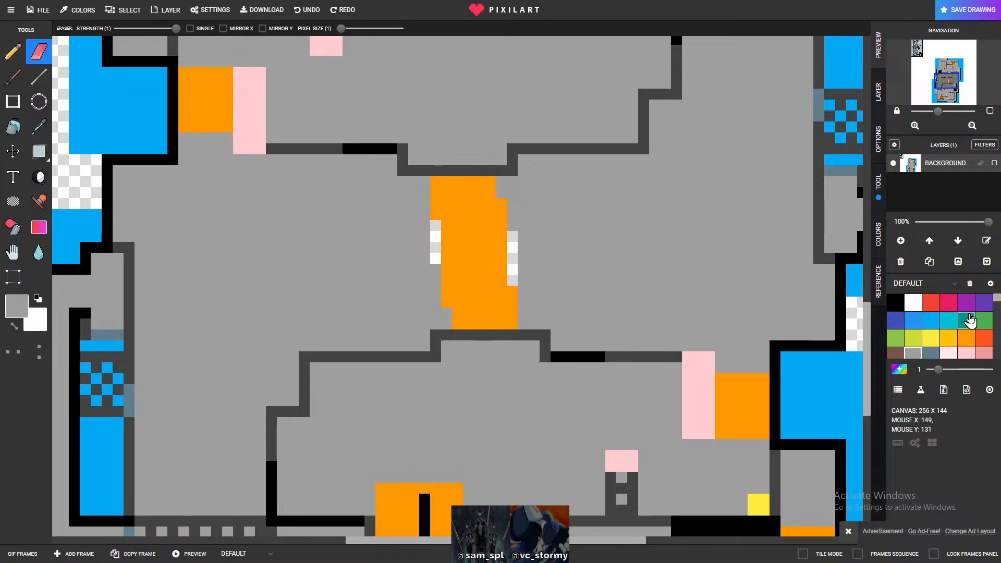
{"action": "left_click", "coordinate": [13, 51]}
{"action": "left_click_drag", "start_coordinate": [514, 283], "coordinate": [514, 246]}
{"action": "left_click_drag", "start_coordinate": [436, 235], "coordinate": [436, 244]}
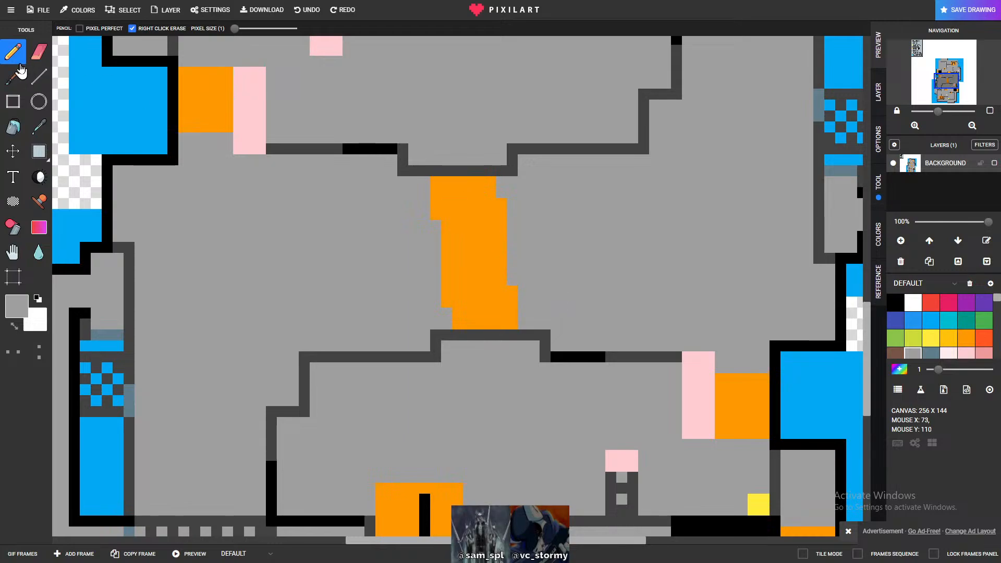
- Set up the rectangle tool with orange as the drawing colour
{"action": "left_click", "coordinate": [965, 338]}
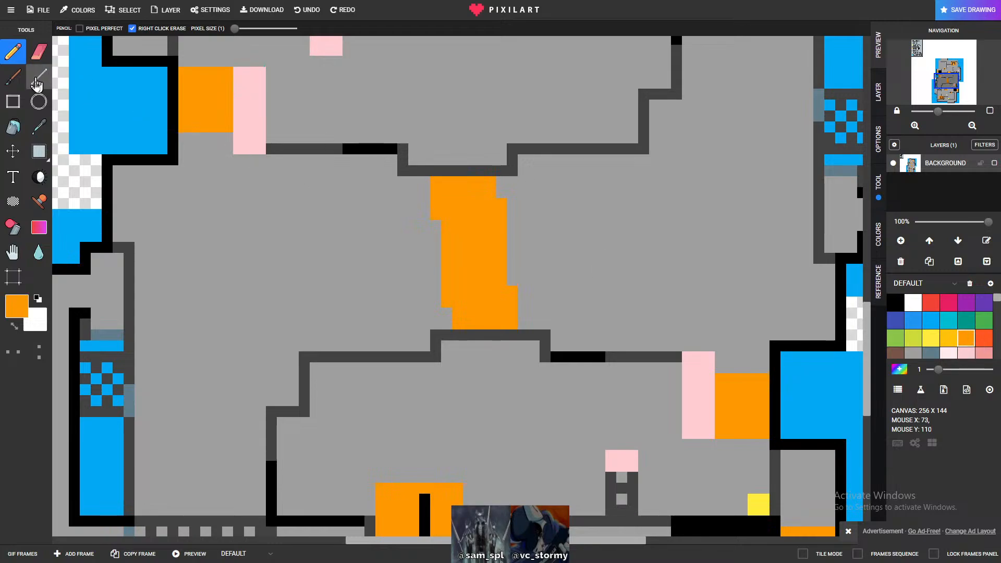
{"action": "left_click", "coordinate": [15, 110]}
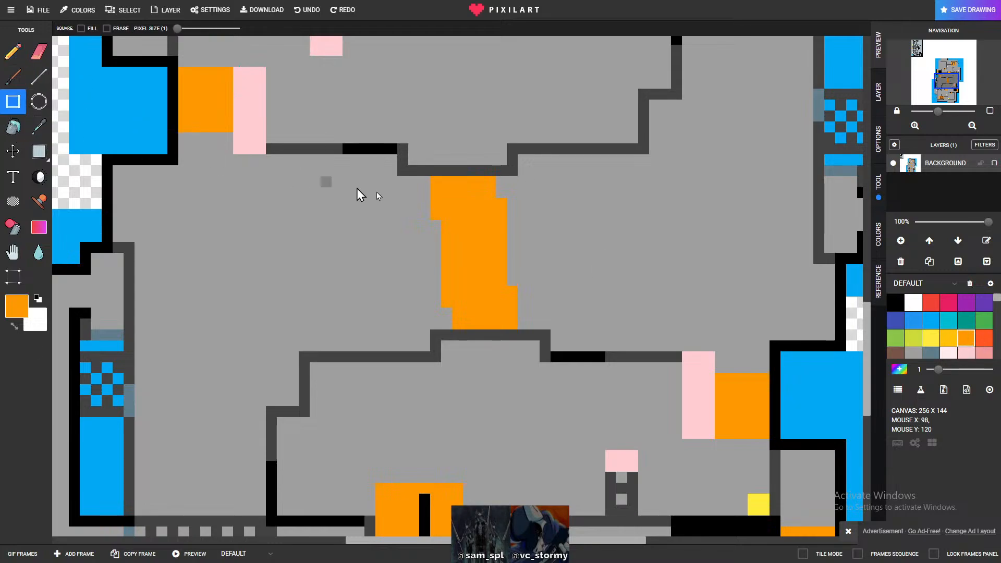
- Enlarge the central orange shape into a solid 14 by 14 pixel square and fill the remaining gray gaps with orange
{"action": "left_click_drag", "start_coordinate": [438, 224], "coordinate": [529, 297]}
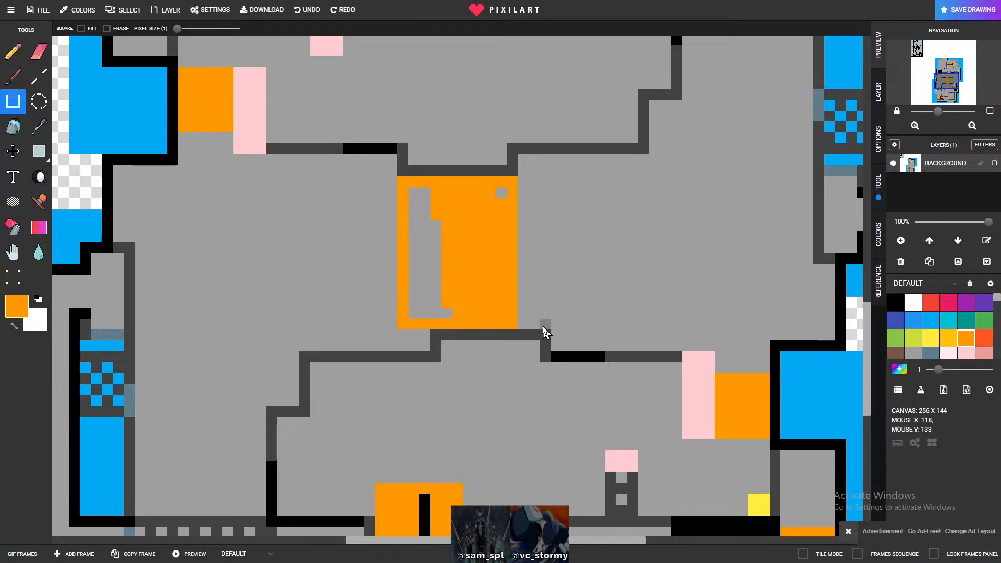
{"action": "left_click_drag", "start_coordinate": [542, 320], "coordinate": [405, 185]}
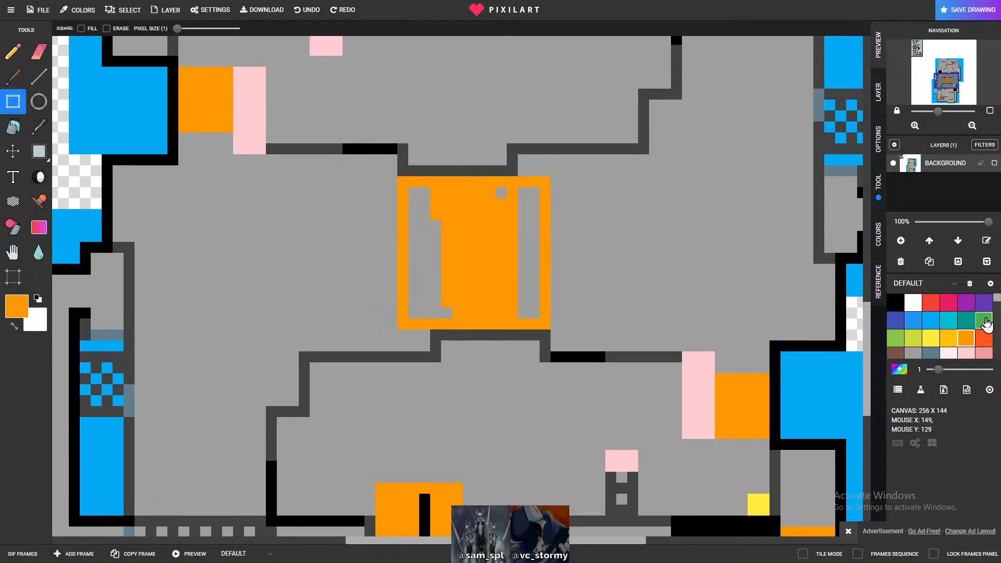
{"action": "left_click", "coordinate": [13, 126]}
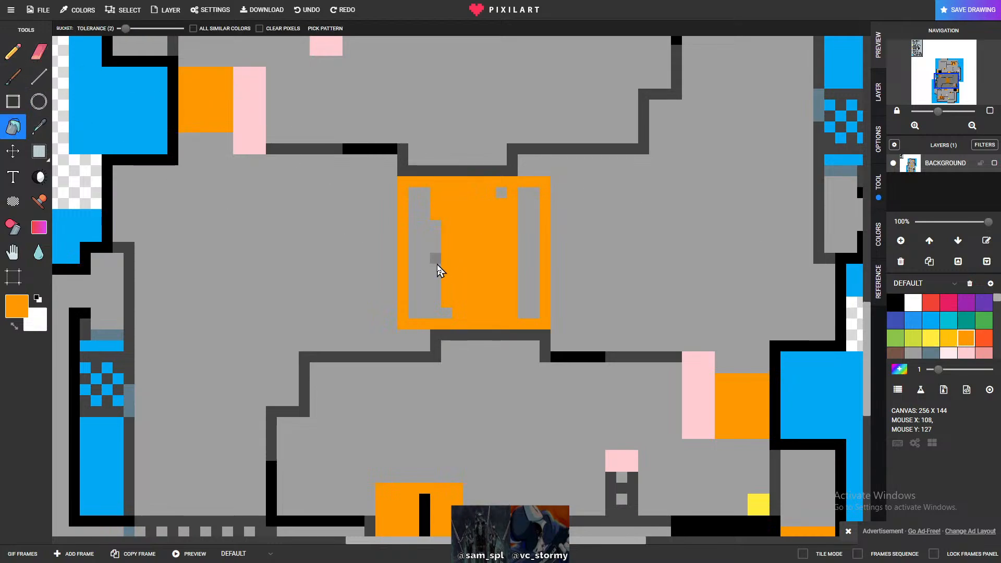
{"action": "left_click", "coordinate": [501, 194]}
{"action": "left_click", "coordinate": [537, 226]}
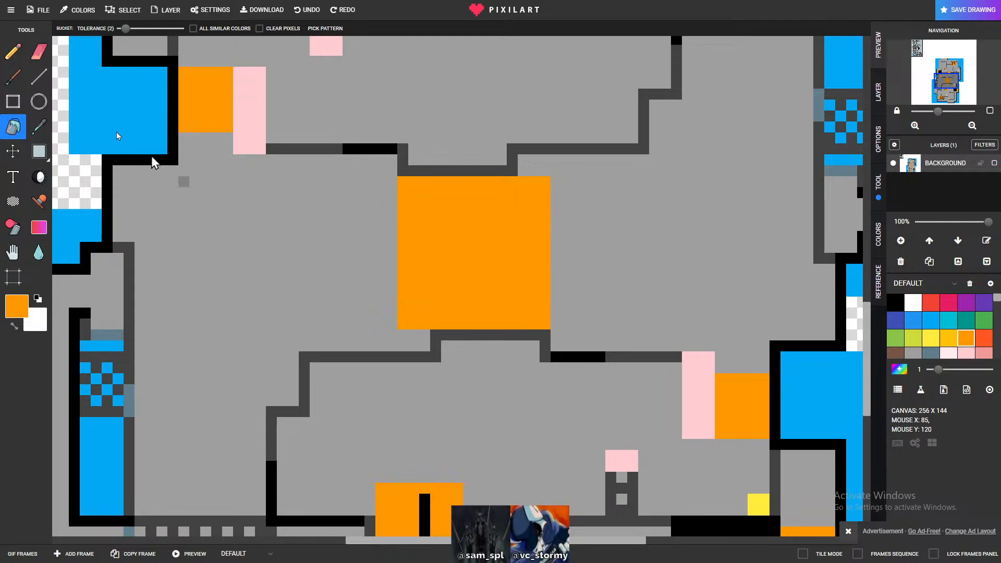
- Cut gray notches 3 pixels wide and 4 pixels high from the central orange square's lower-left and upper-right corners with the pencil
{"action": "left_click", "coordinate": [912, 354]}
{"action": "left_click", "coordinate": [13, 51]}
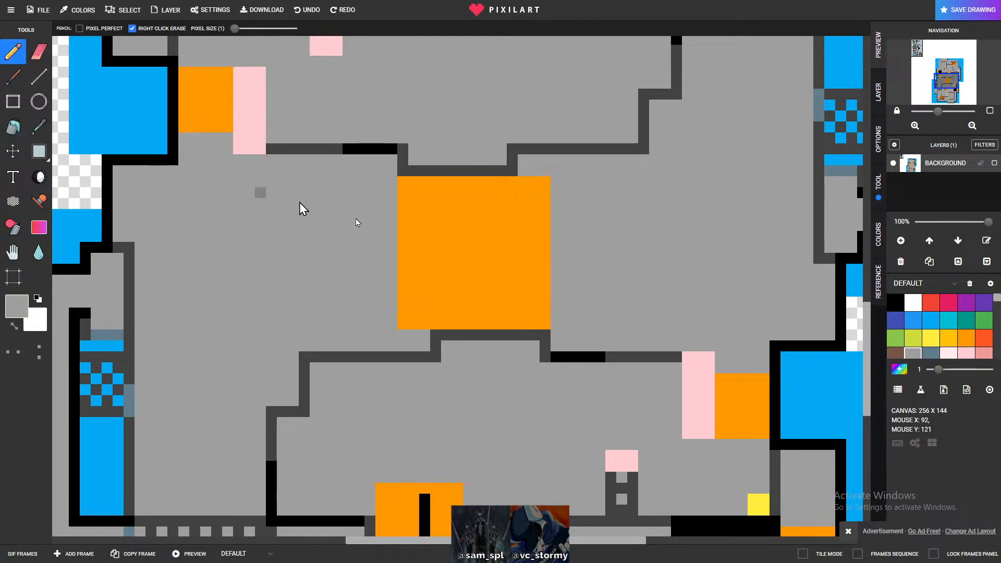
{"action": "left_click_drag", "start_coordinate": [397, 326], "coordinate": [418, 327]}
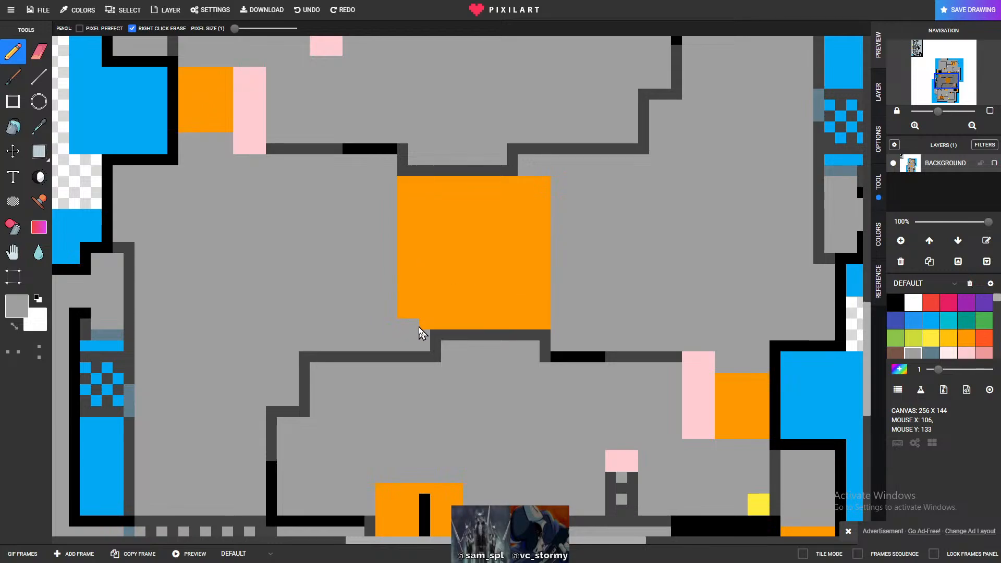
{"action": "left_click_drag", "start_coordinate": [543, 185], "coordinate": [528, 183]}
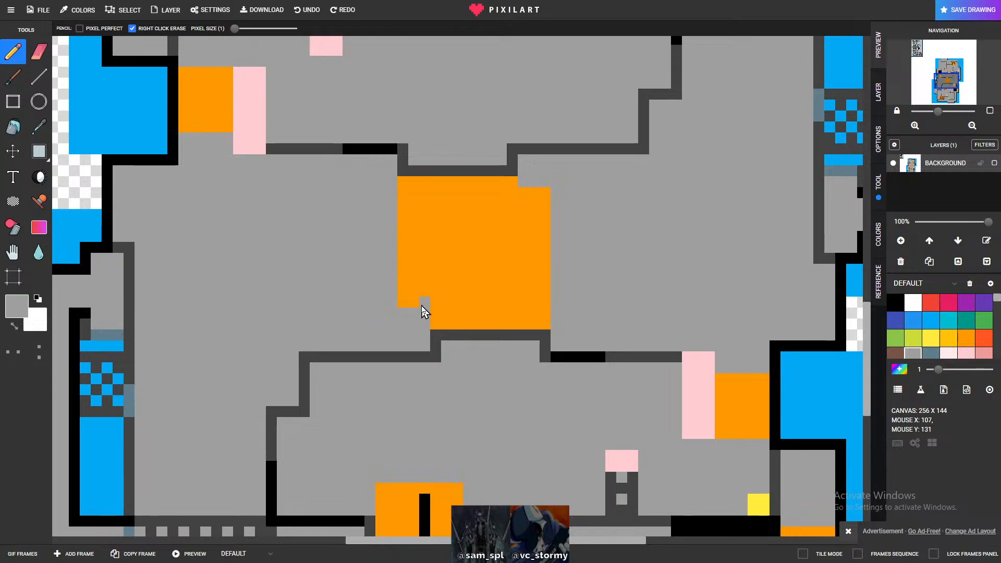
{"action": "left_click_drag", "start_coordinate": [422, 301], "coordinate": [408, 306]}
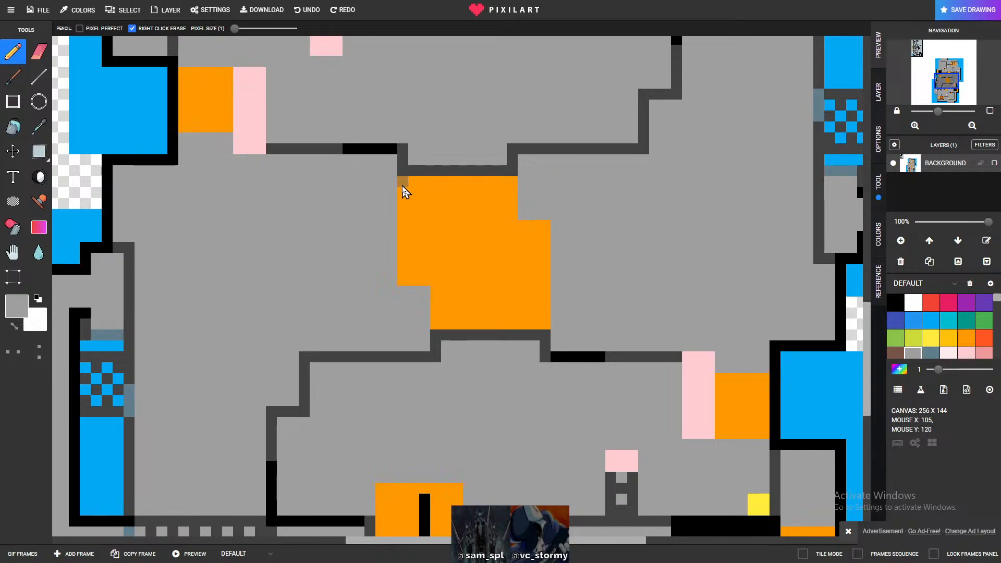
- Trim the central orange shape with gray by two pixel columns on both its left and right sides
{"action": "left_click_drag", "start_coordinate": [403, 209], "coordinate": [404, 282]}
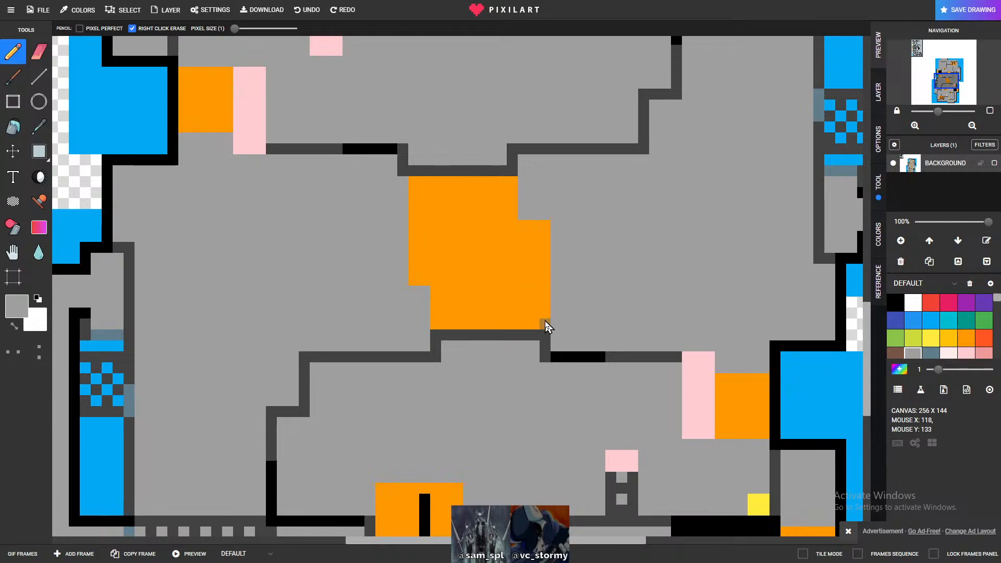
{"action": "left_click_drag", "start_coordinate": [546, 321], "coordinate": [547, 315]}
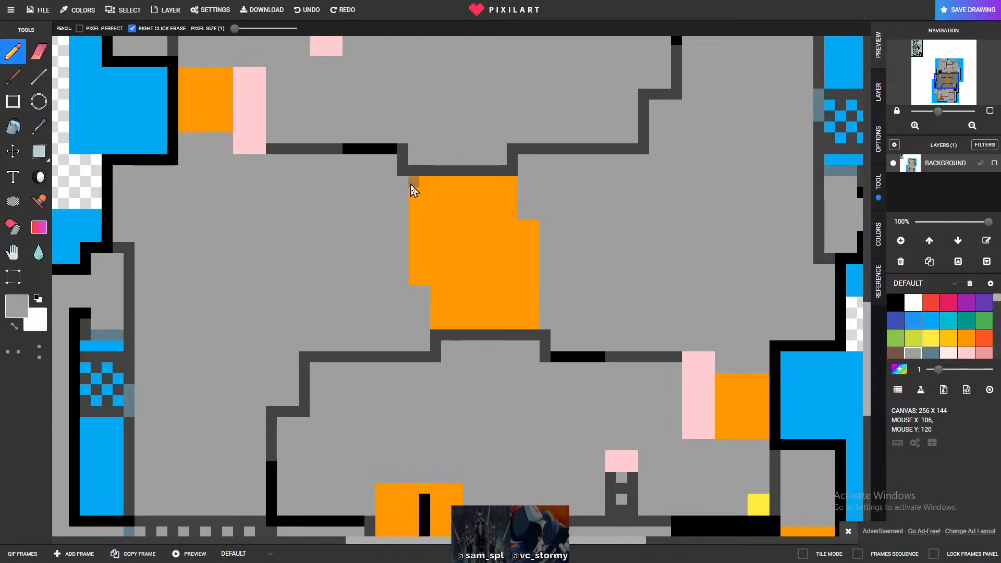
{"action": "left_click_drag", "start_coordinate": [411, 184], "coordinate": [409, 219]}
{"action": "left_click_drag", "start_coordinate": [412, 259], "coordinate": [412, 236]}
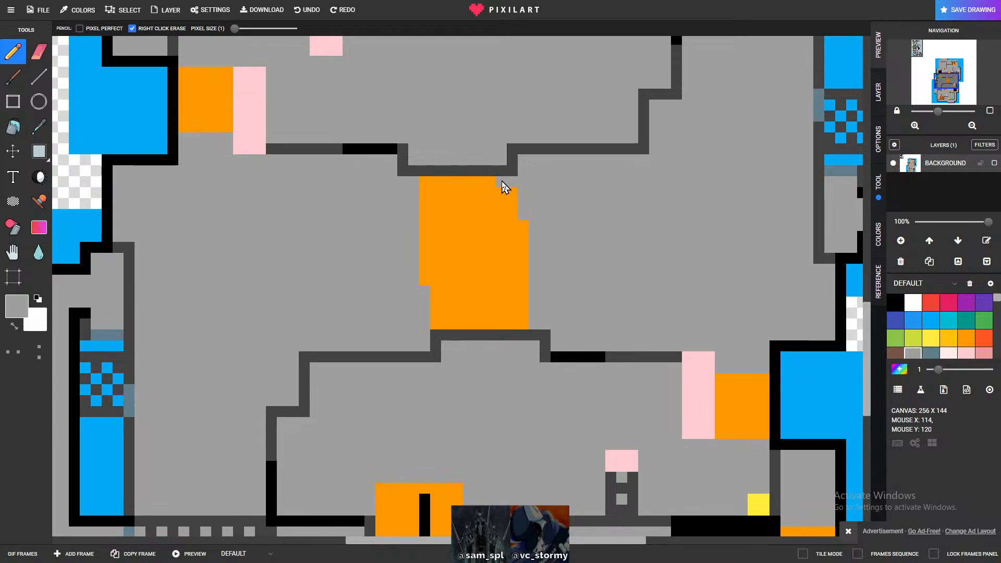
- Shave the orange shape's edges with gray pixels into matching staircases, forming a bridge slanting down to the right
{"action": "left_click_drag", "start_coordinate": [446, 312], "coordinate": [435, 323]}
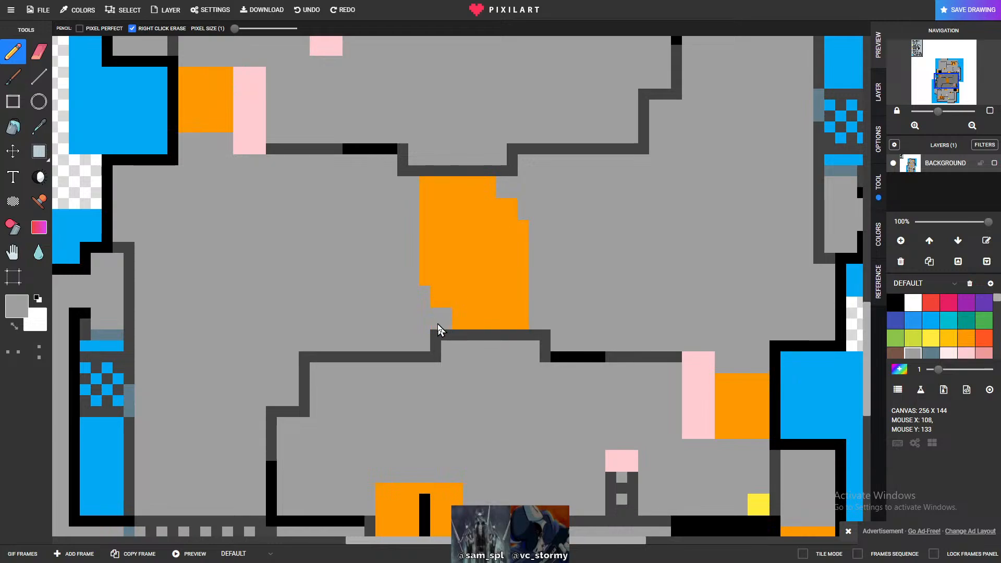
{"action": "left_click_drag", "start_coordinate": [424, 283], "coordinate": [424, 269]}
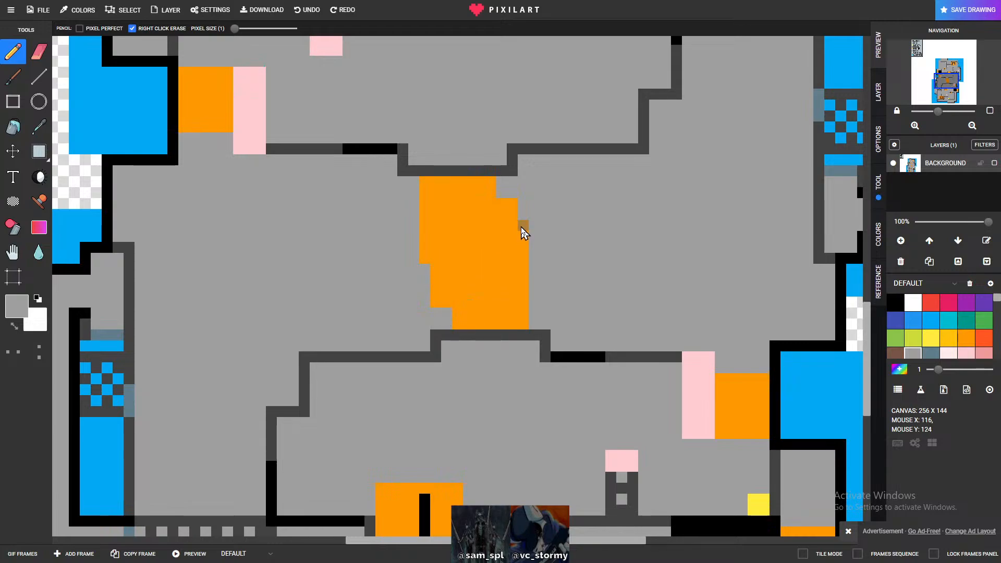
{"action": "left_click_drag", "start_coordinate": [512, 204], "coordinate": [500, 205]}
{"action": "left_click_drag", "start_coordinate": [445, 301], "coordinate": [437, 302]}
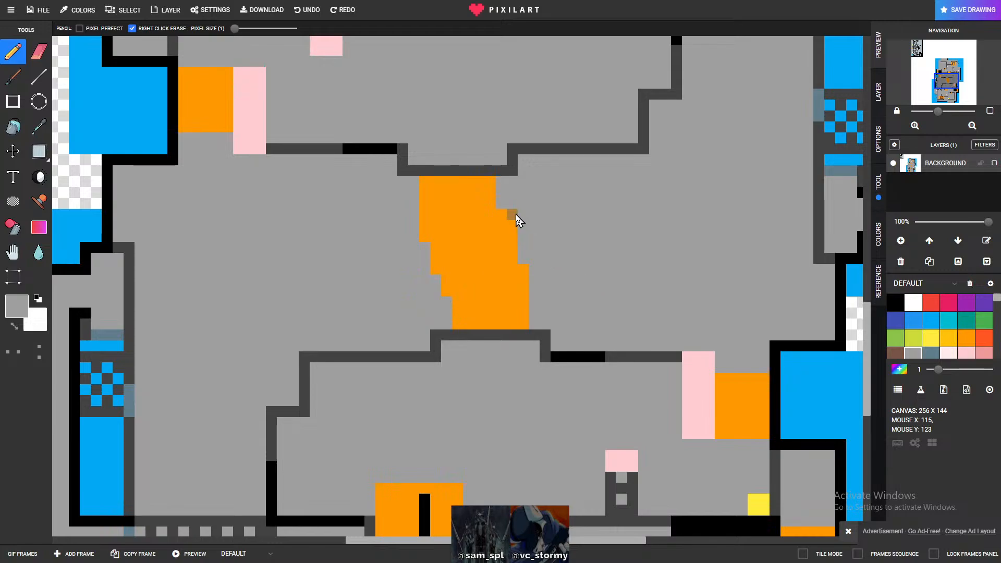
{"action": "left_click", "coordinate": [436, 276]}
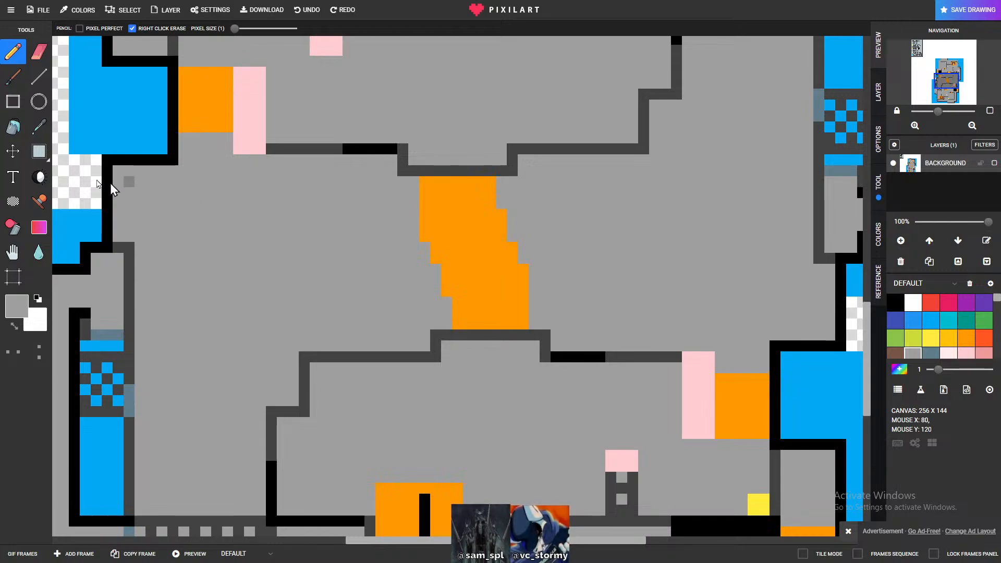
- Paint dark gray stepped railings along the middle of both side edges of the slanted orange bridge
{"action": "scroll", "coordinate": [938, 336], "scroll_direction": "down", "scroll_amount": 6}
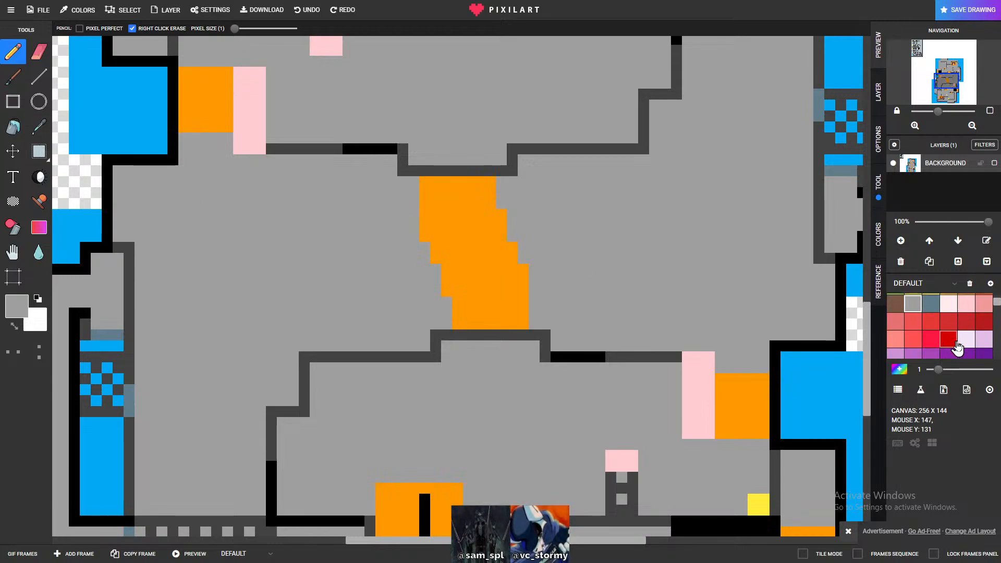
{"action": "left_click", "coordinate": [965, 316]}
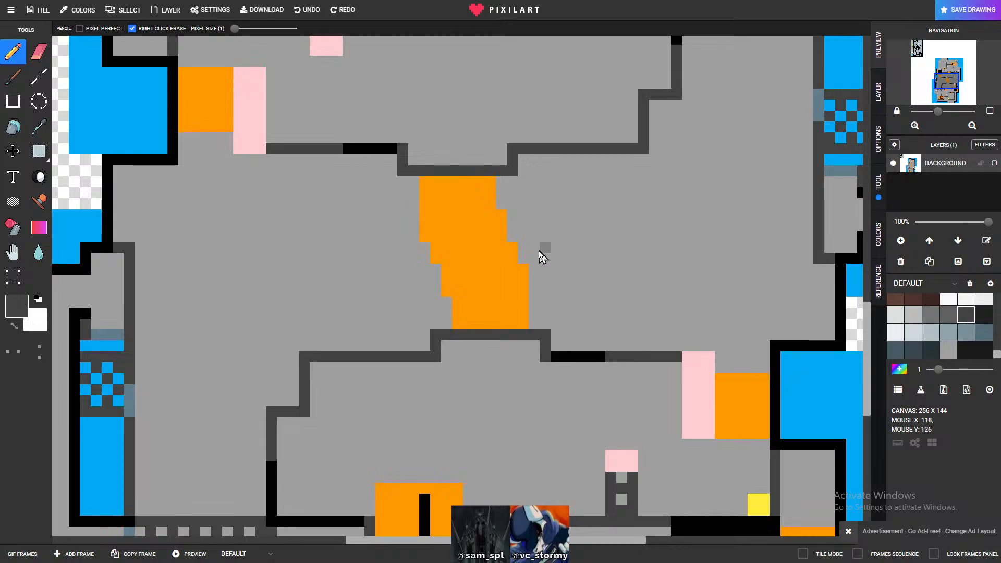
{"action": "left_click", "coordinate": [512, 252]}
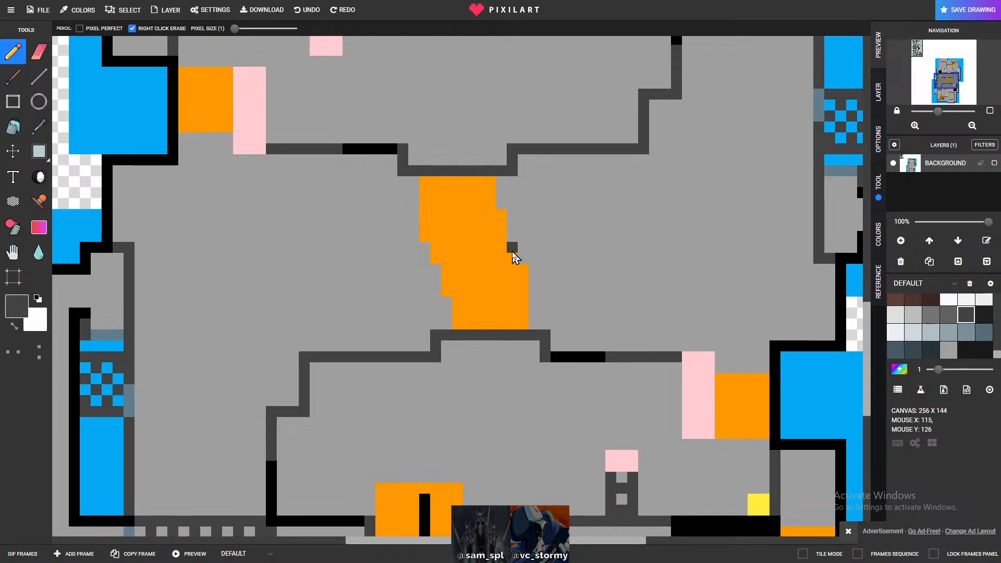
{"action": "left_click", "coordinate": [436, 261]}
{"action": "left_click_drag", "start_coordinate": [446, 269], "coordinate": [451, 289]}
{"action": "left_click_drag", "start_coordinate": [501, 237], "coordinate": [501, 211]}
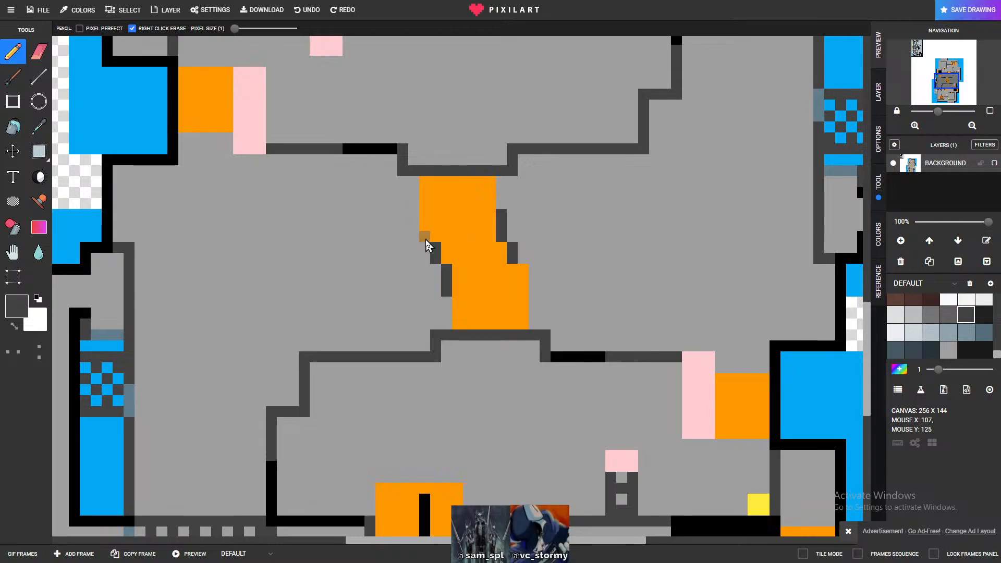
{"action": "left_click_drag", "start_coordinate": [424, 237], "coordinate": [427, 231]}
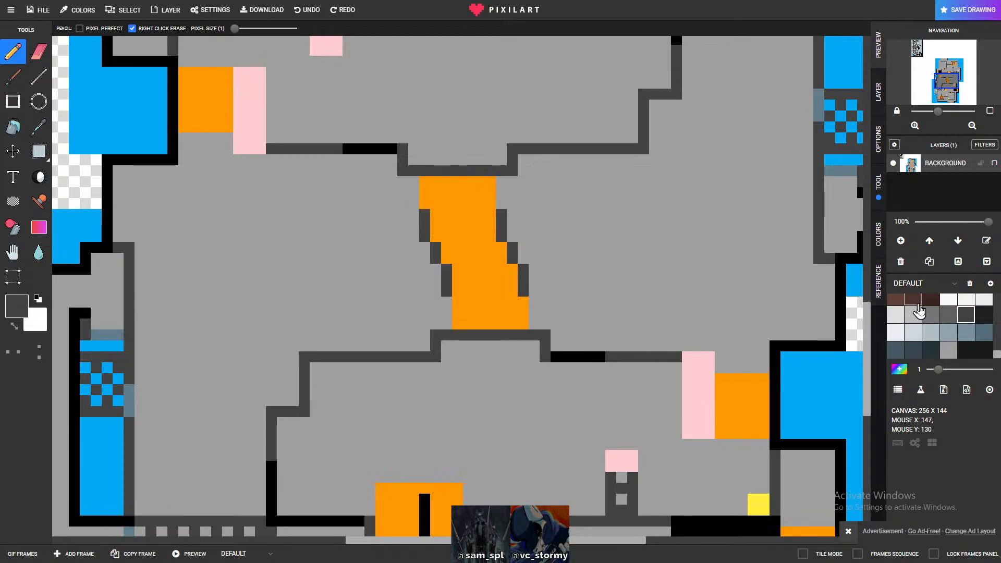
- Paint a light pink 2 by 2 pixel square at the centre of the orange bridge
{"action": "scroll", "coordinate": [949, 331], "scroll_direction": "up", "scroll_amount": 3}
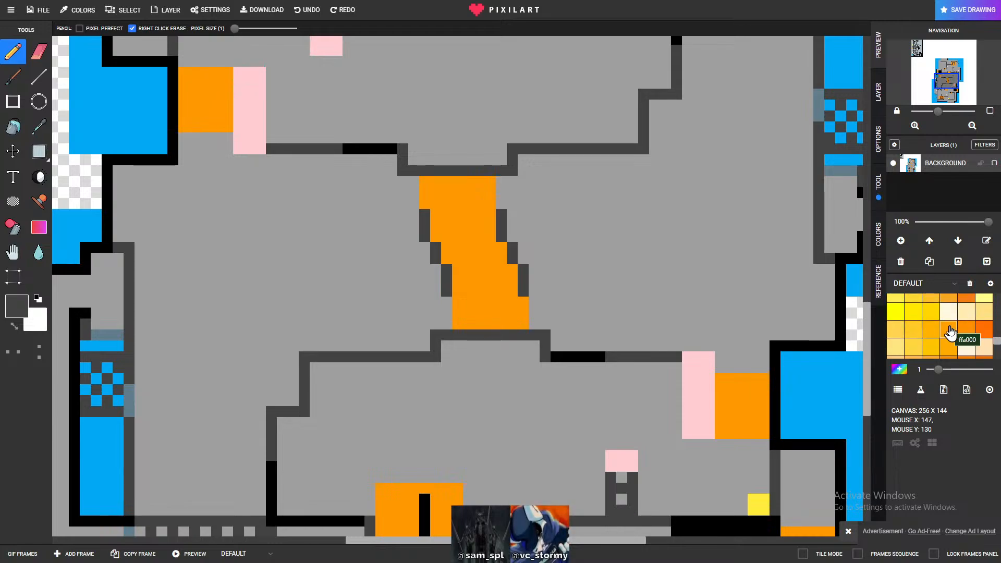
{"action": "scroll", "coordinate": [949, 330], "scroll_direction": "up", "scroll_amount": 5}
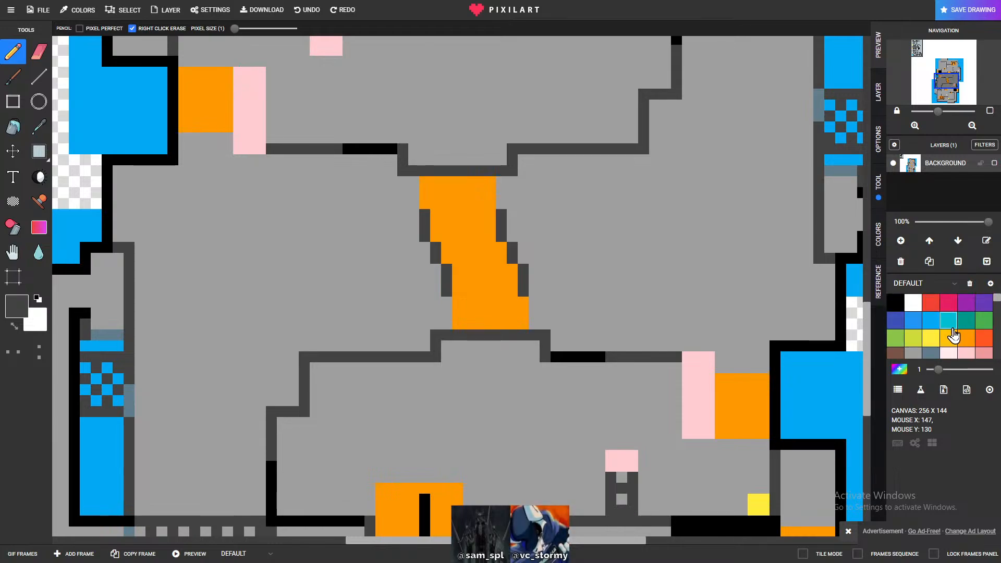
{"action": "left_click", "coordinate": [965, 353]}
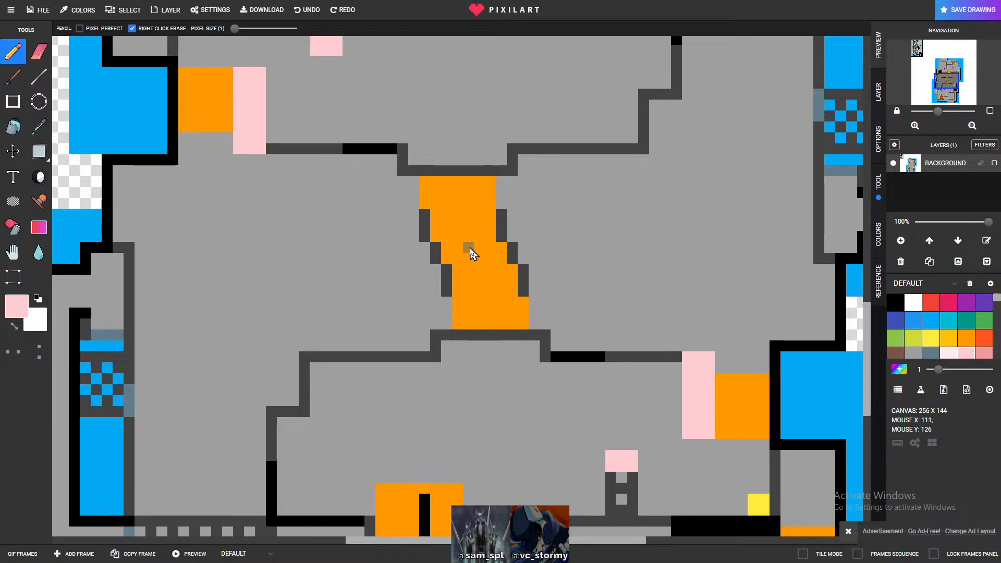
{"action": "left_click_drag", "start_coordinate": [476, 251], "coordinate": [469, 261]}
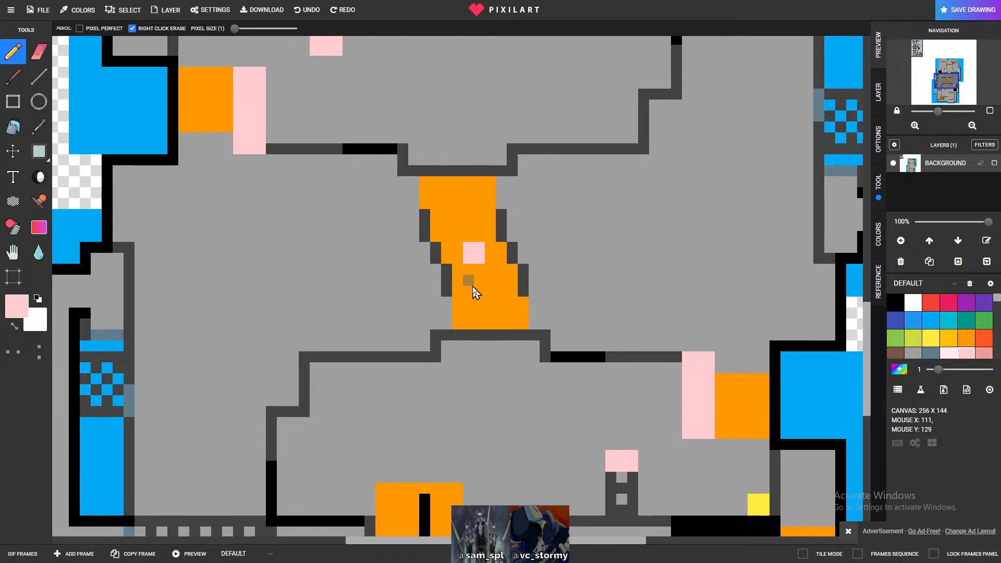
- Paint a blue (03a9f4) block about 4 by 4 pixels in the open gray area left of the orange bridge
{"action": "scroll", "coordinate": [454, 271], "scroll_direction": "down", "scroll_amount": 2}
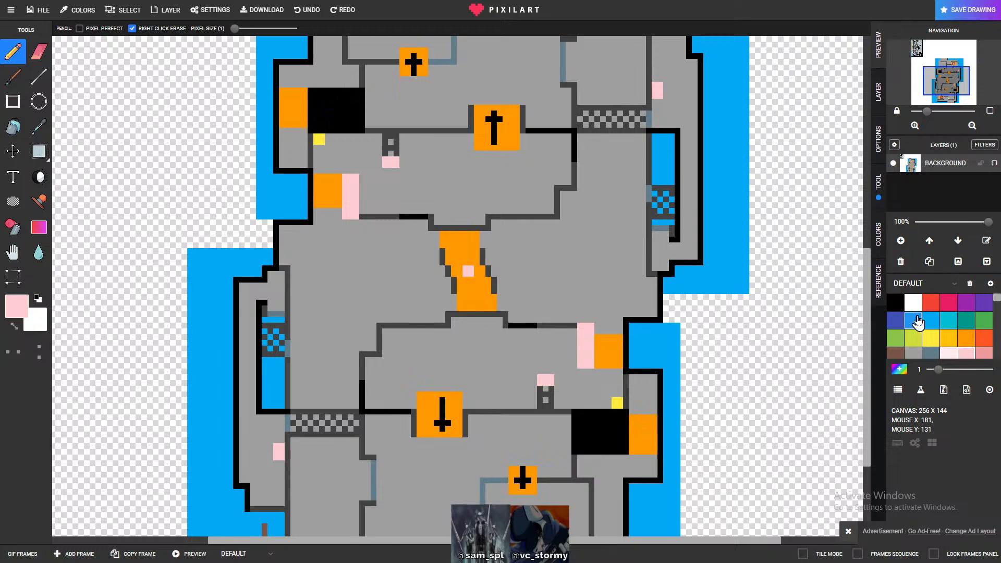
{"action": "scroll", "coordinate": [964, 331], "scroll_direction": "down", "scroll_amount": 3}
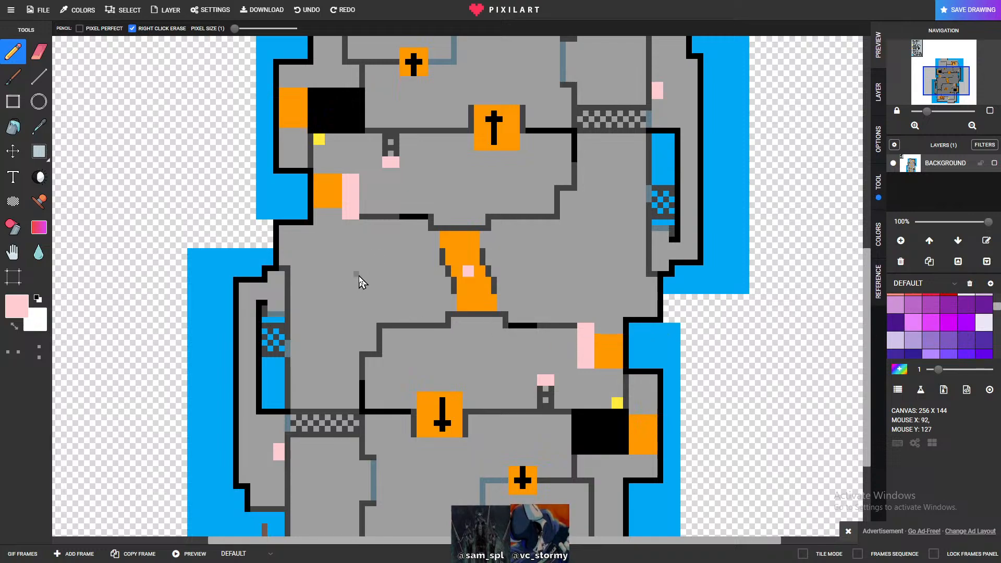
{"action": "scroll", "coordinate": [948, 341], "scroll_direction": "up", "scroll_amount": 3}
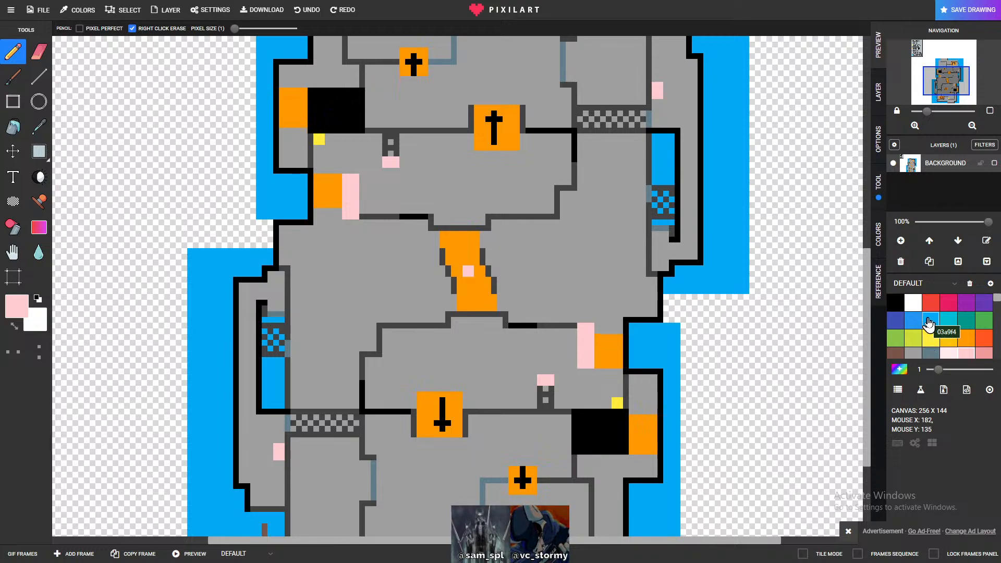
{"action": "left_click", "coordinate": [936, 323]}
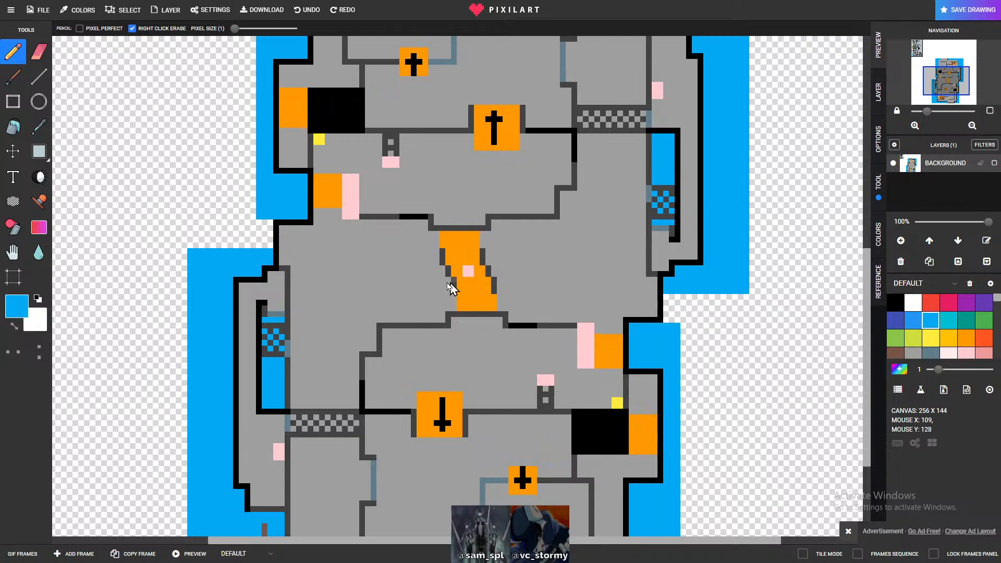
{"action": "scroll", "coordinate": [358, 284], "scroll_direction": "up", "scroll_amount": 2}
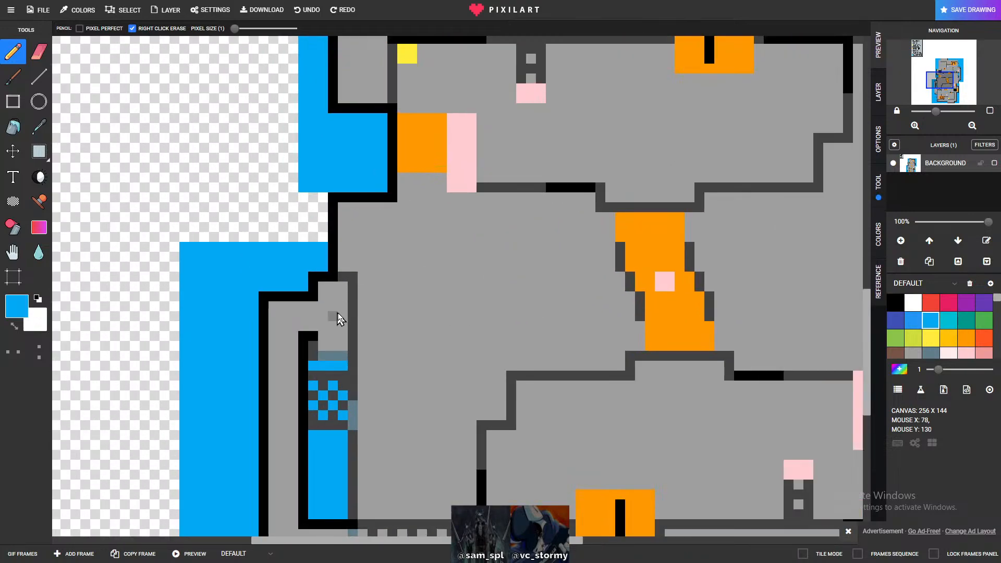
{"action": "scroll", "coordinate": [345, 313], "scroll_direction": "up", "scroll_amount": 1}
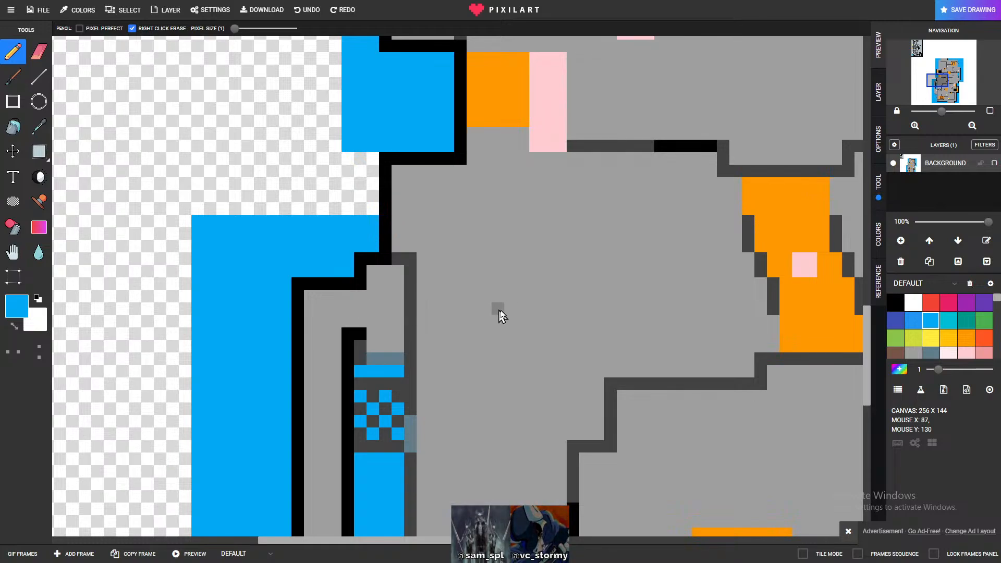
{"action": "left_click", "coordinate": [575, 307]}
{"action": "left_click", "coordinate": [587, 307]}
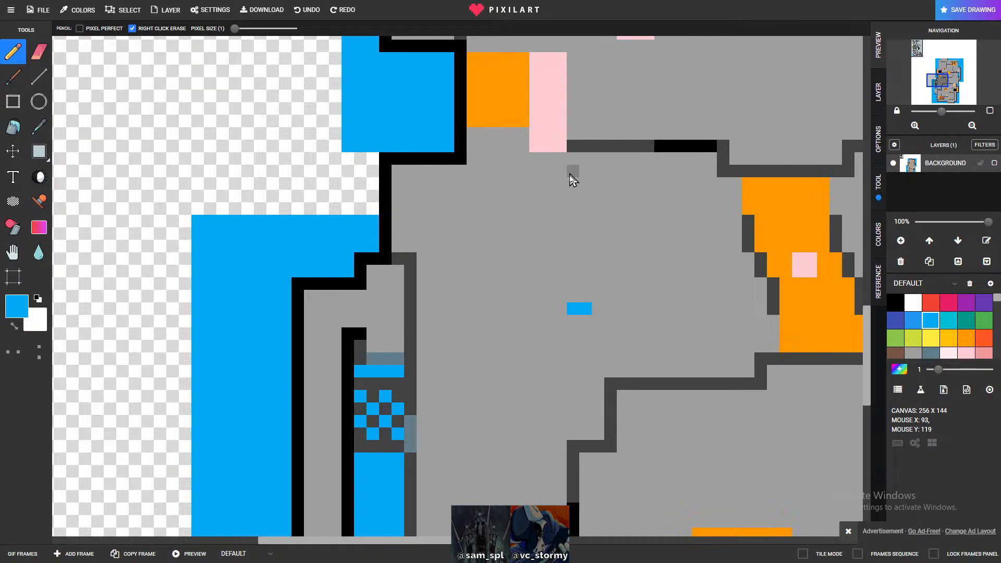
{"action": "mouse_move", "coordinate": [598, 307]}
{"action": "left_mouse_down"}
{"action": "mouse_move", "coordinate": [575, 299]}
{"action": "mouse_move", "coordinate": [570, 284]}
{"action": "mouse_move", "coordinate": [632, 285]}
{"action": "mouse_move", "coordinate": [571, 274]}
{"action": "mouse_move", "coordinate": [599, 273]}
{"action": "mouse_move", "coordinate": [564, 308]}
{"action": "left_mouse_up"}
- Undo the stray pixel and extend the blue block into a rounded shape about 6 pixels across
{"action": "scroll", "coordinate": [644, 297], "scroll_direction": "down", "scroll_amount": 5}
{"action": "scroll", "coordinate": [644, 331], "scroll_direction": "down", "scroll_amount": 2}
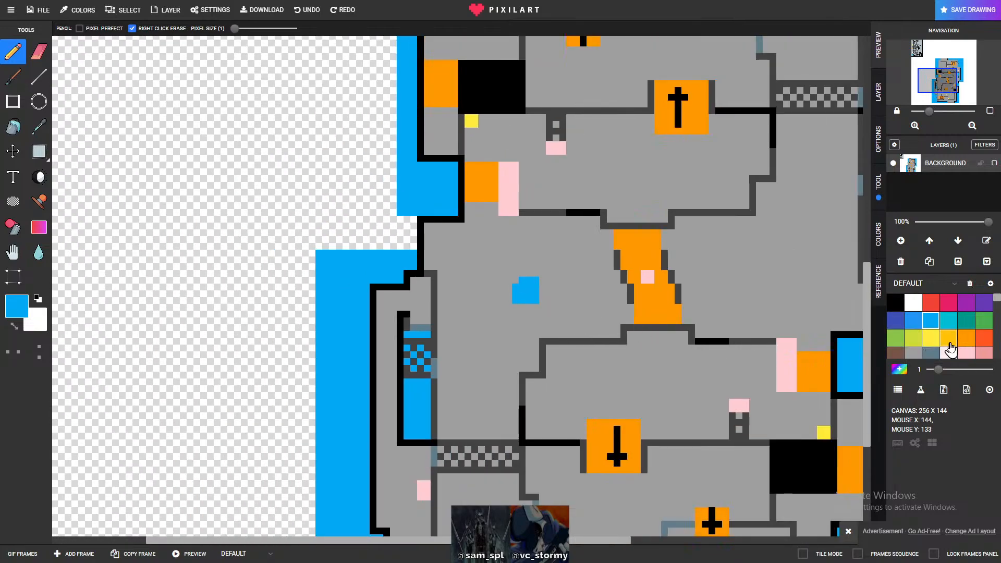
{"action": "left_click", "coordinate": [541, 274]}
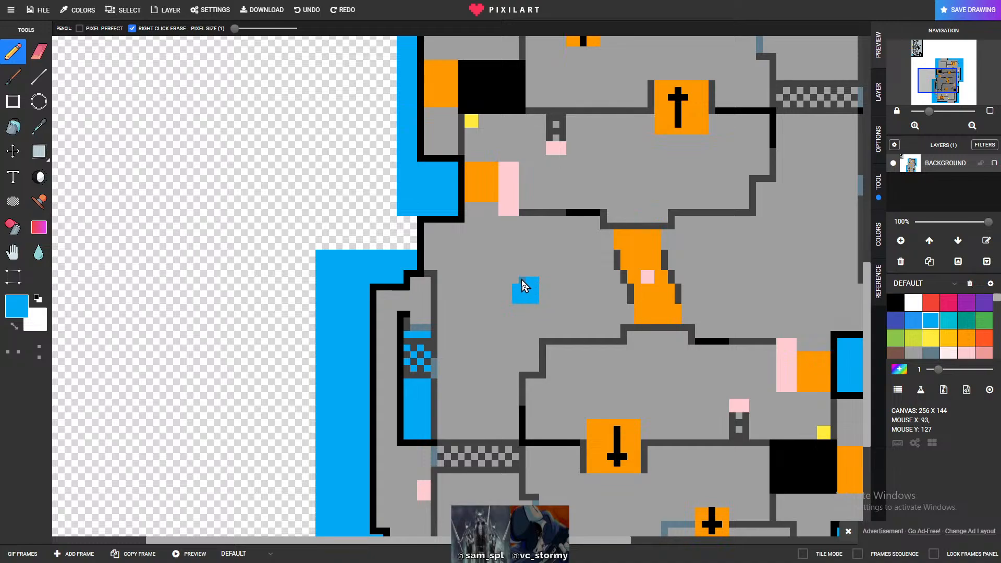
{"action": "key", "text": "ctrl+z"}
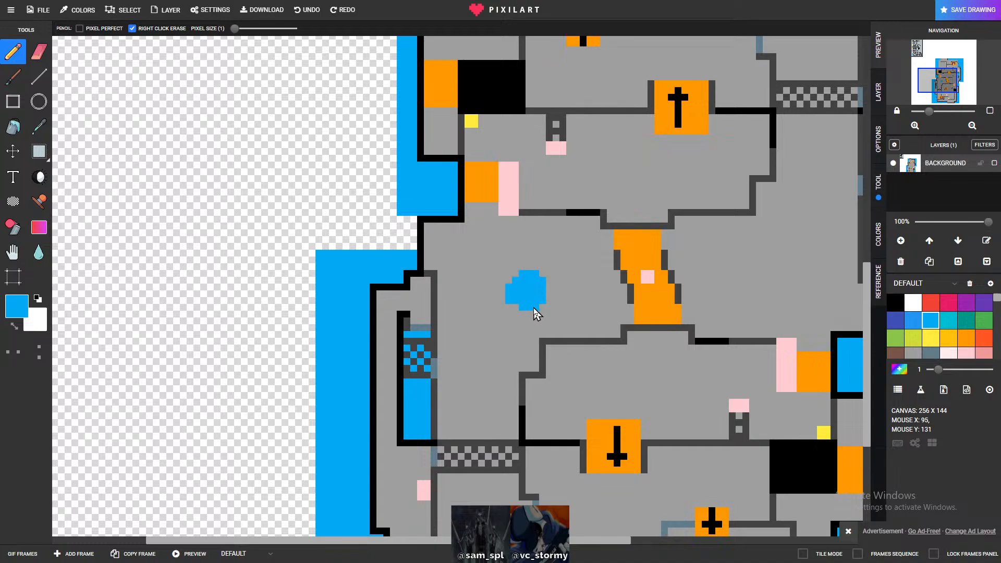
{"action": "scroll", "coordinate": [555, 339], "scroll_direction": "up", "scroll_amount": 1}
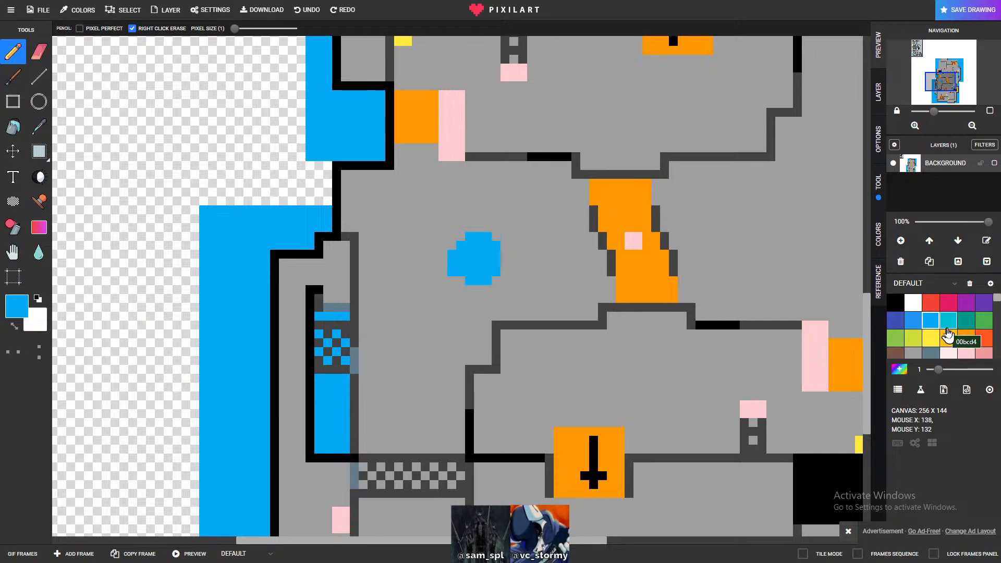
- Recolour the blue round shape beside the slanted orange bridge with a green bucket fill
{"action": "scroll", "coordinate": [598, 351], "scroll_direction": "down", "scroll_amount": 1}
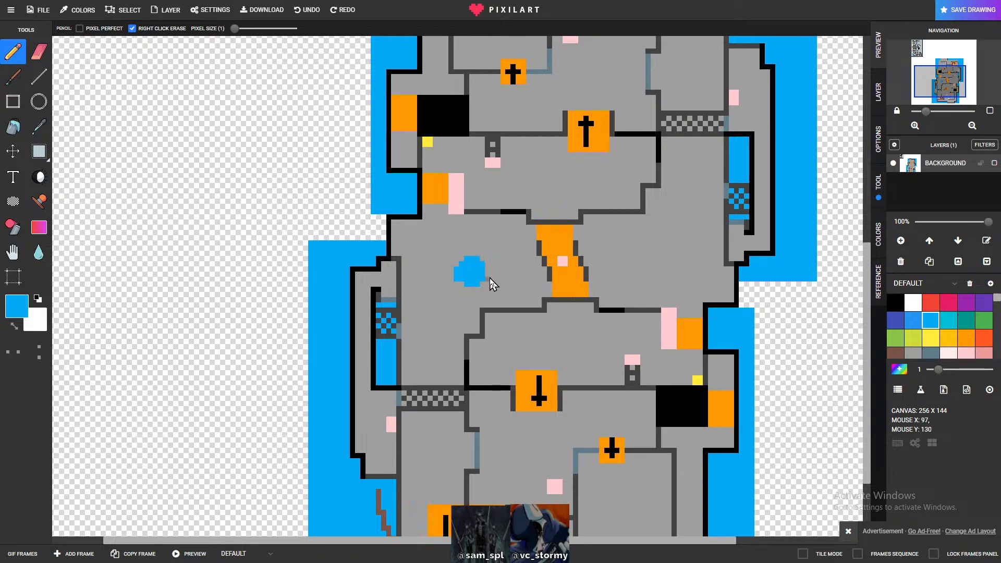
{"action": "scroll", "coordinate": [492, 281], "scroll_direction": "up", "scroll_amount": 2}
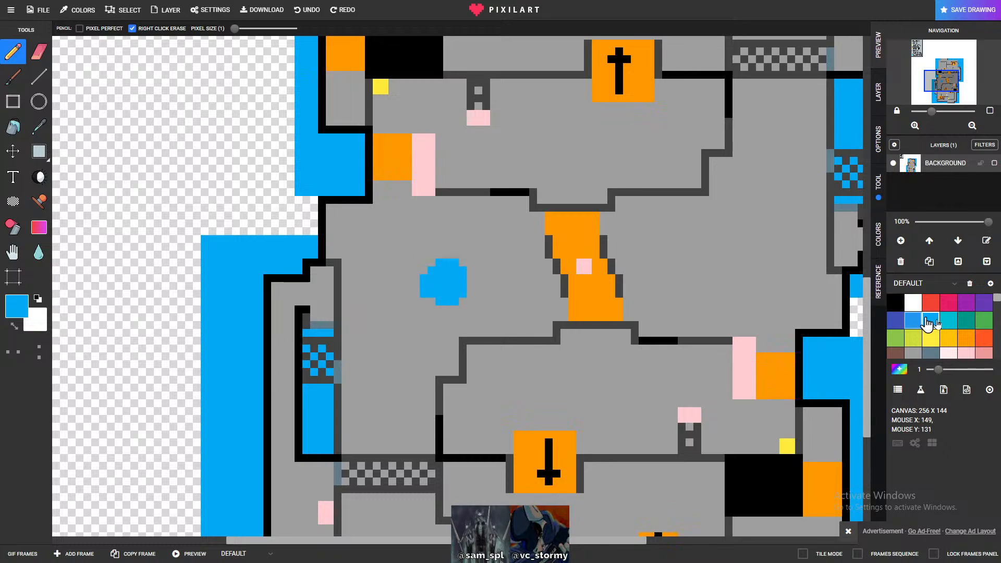
{"action": "left_click", "coordinate": [984, 320]}
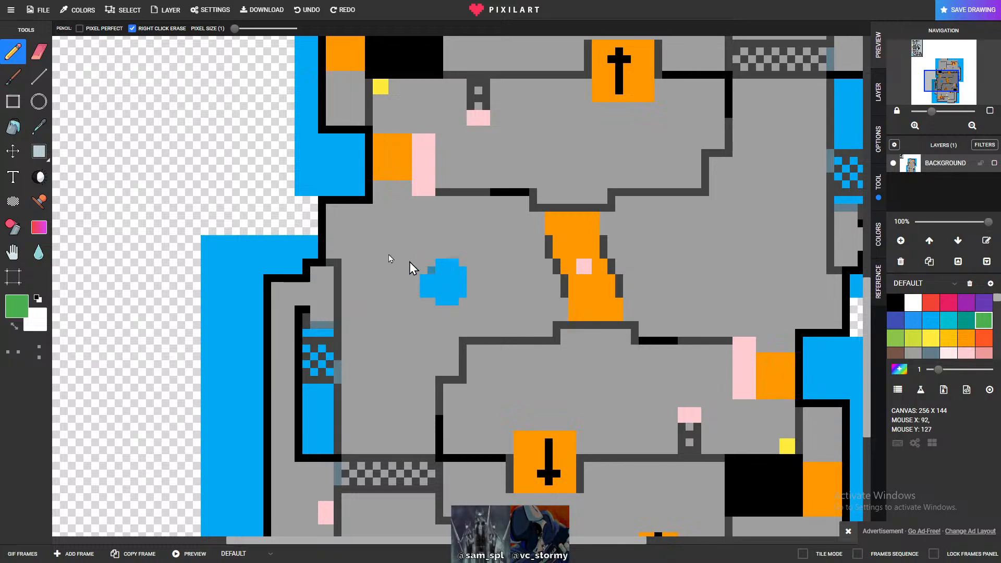
{"action": "left_click", "coordinate": [19, 129]}
{"action": "left_click", "coordinate": [444, 279]}
- Paint a rounded green shape about 4 pixels across between the lower long-arrow orange ramp and the black block, just below the wall
{"action": "scroll", "coordinate": [599, 351], "scroll_direction": "down", "scroll_amount": 1}
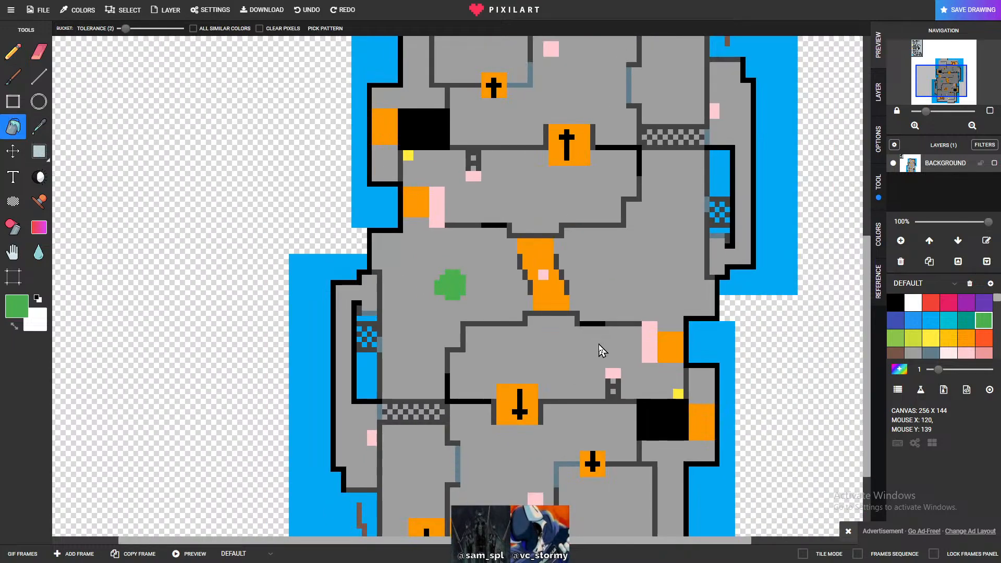
{"action": "scroll", "coordinate": [530, 339], "scroll_direction": "down", "scroll_amount": 1}
{"action": "scroll", "coordinate": [464, 335], "scroll_direction": "up", "scroll_amount": 2}
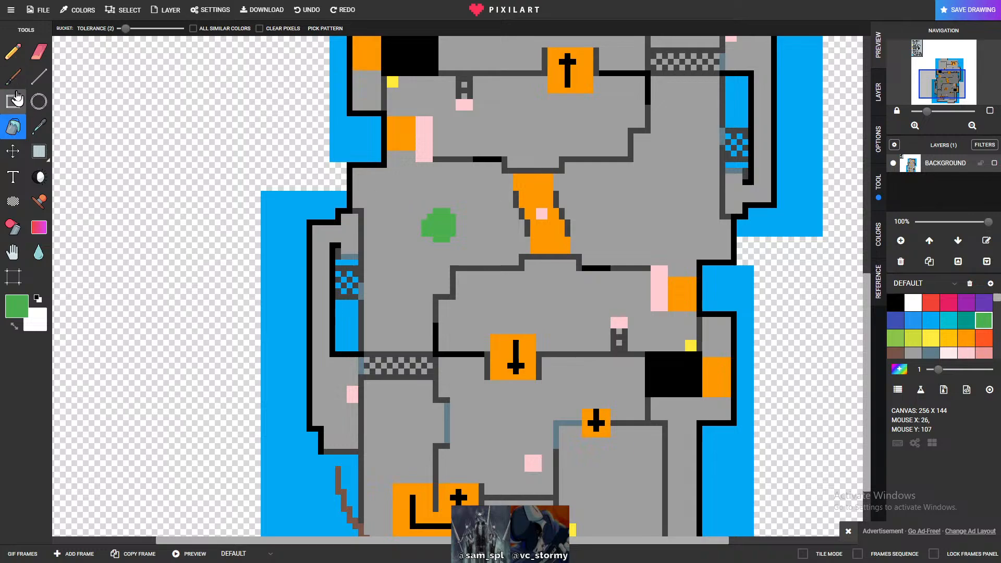
{"action": "left_click", "coordinate": [13, 51]}
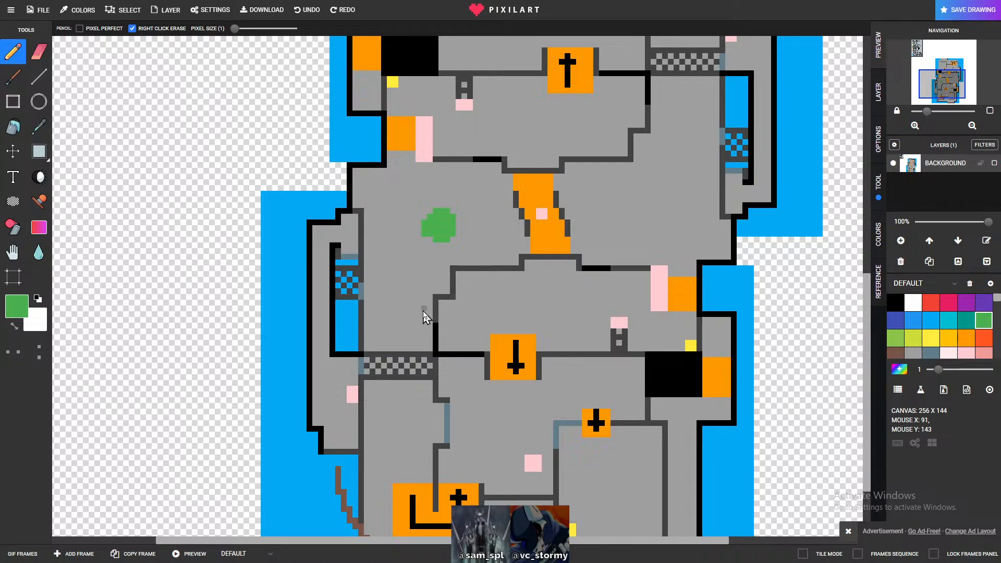
{"action": "left_click", "coordinate": [578, 368]}
{"action": "left_click_drag", "start_coordinate": [590, 366], "coordinate": [590, 371]}
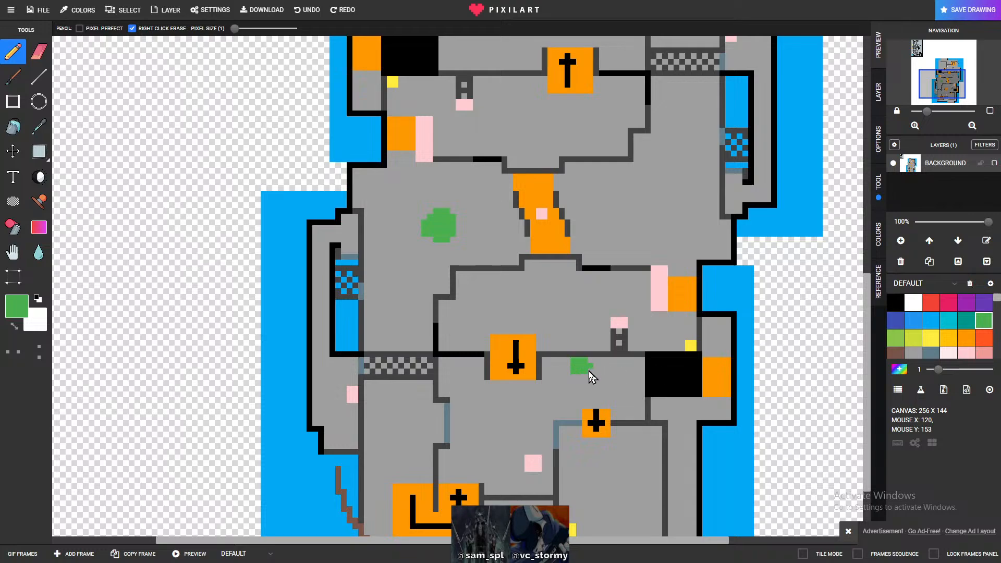
{"action": "left_click", "coordinate": [584, 377]}
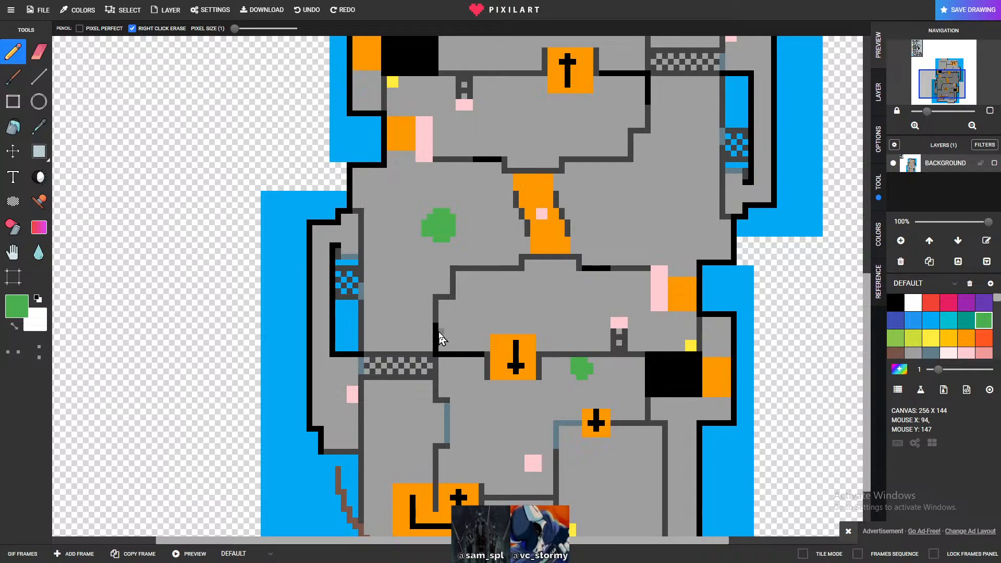
- Paint a light pink 2 by 2 pixel box in the open gray area, just below and left of the large green shape
{"action": "scroll", "coordinate": [488, 288], "scroll_direction": "up", "scroll_amount": 1}
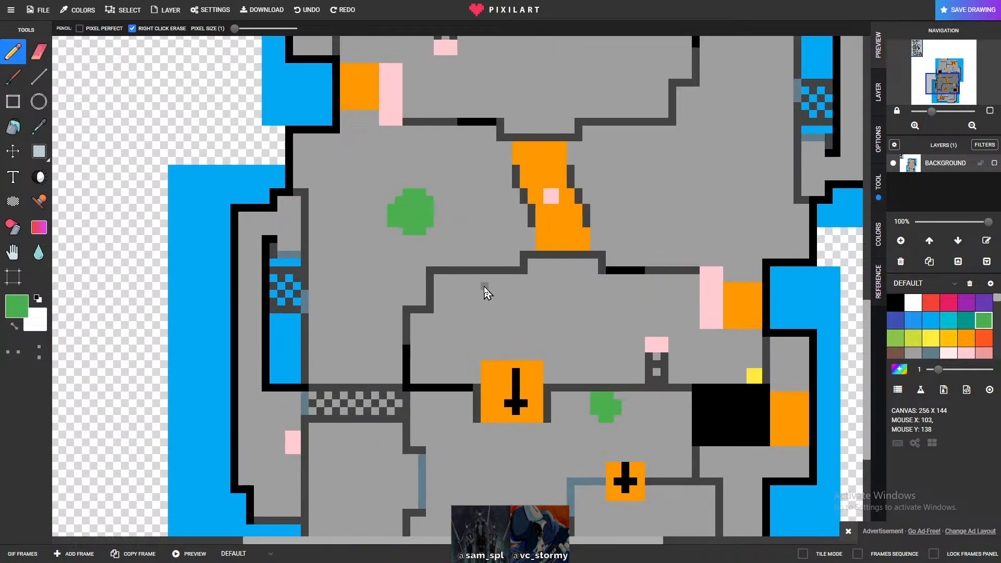
{"action": "scroll", "coordinate": [479, 284], "scroll_direction": "up", "scroll_amount": 1}
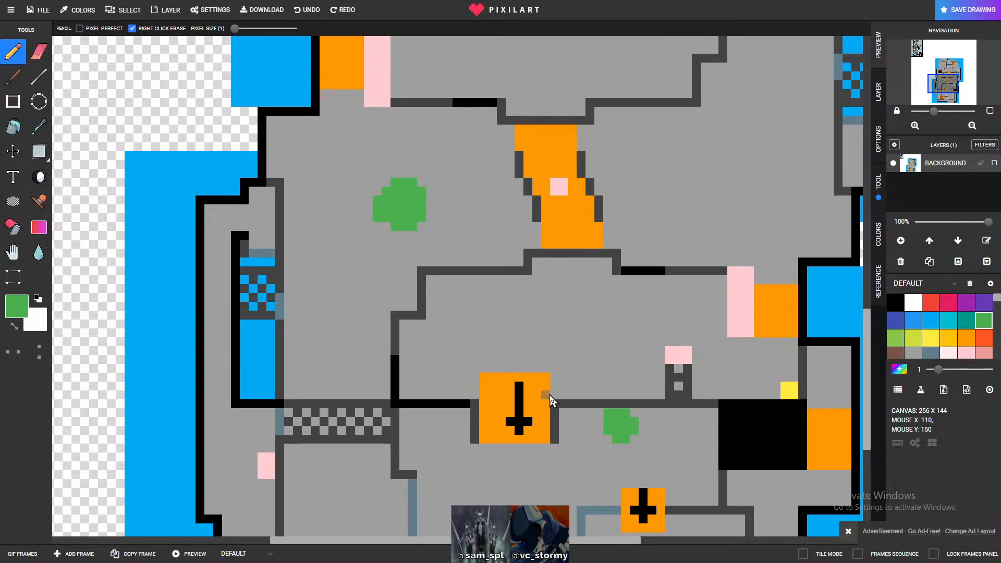
{"action": "left_click", "coordinate": [965, 354]}
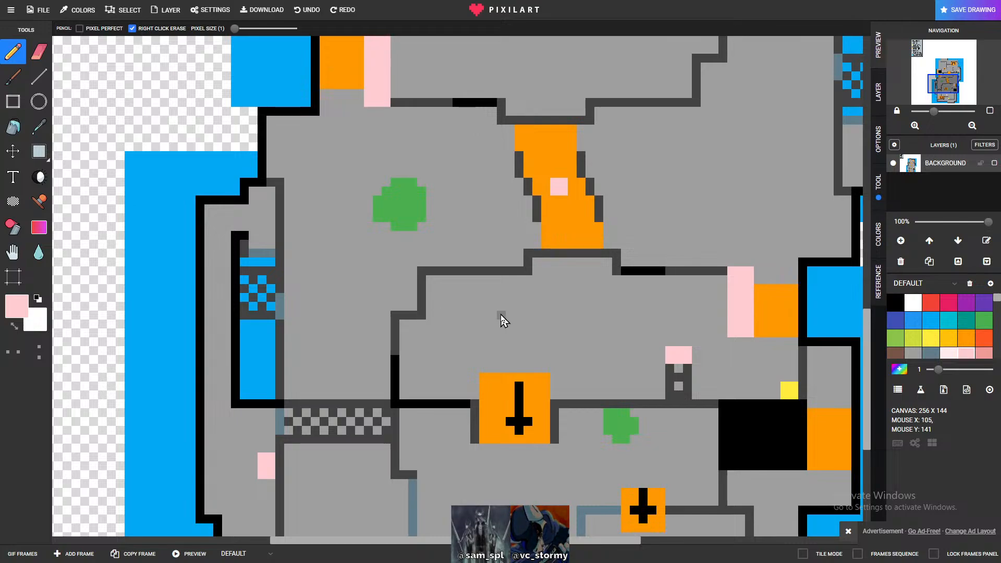
{"action": "scroll", "coordinate": [468, 323], "scroll_direction": "down", "scroll_amount": 1}
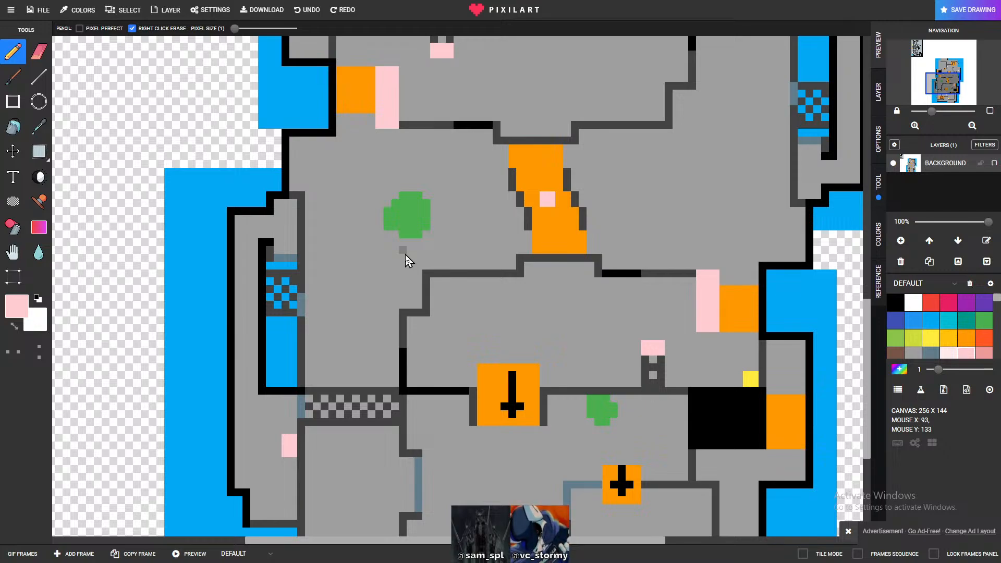
{"action": "scroll", "coordinate": [406, 261], "scroll_direction": "down", "scroll_amount": 5}
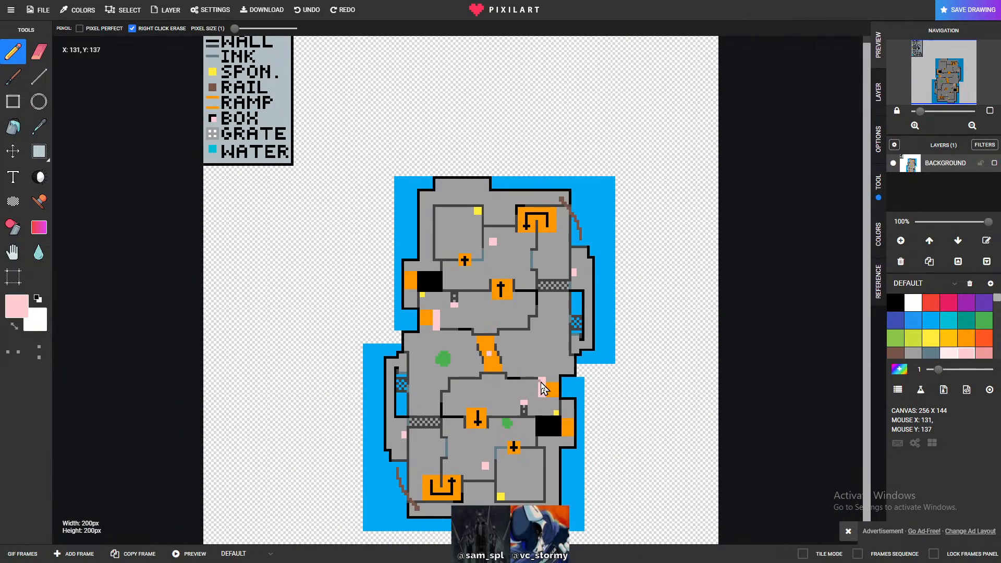
{"action": "scroll", "coordinate": [437, 394], "scroll_direction": "up", "scroll_amount": 3}
{"action": "scroll", "coordinate": [469, 194], "scroll_direction": "up", "scroll_amount": 1}
{"action": "scroll", "coordinate": [491, 179], "scroll_direction": "down", "scroll_amount": 2}
{"action": "scroll", "coordinate": [455, 149], "scroll_direction": "up", "scroll_amount": 1}
{"action": "scroll", "coordinate": [455, 148], "scroll_direction": "up", "scroll_amount": 1}
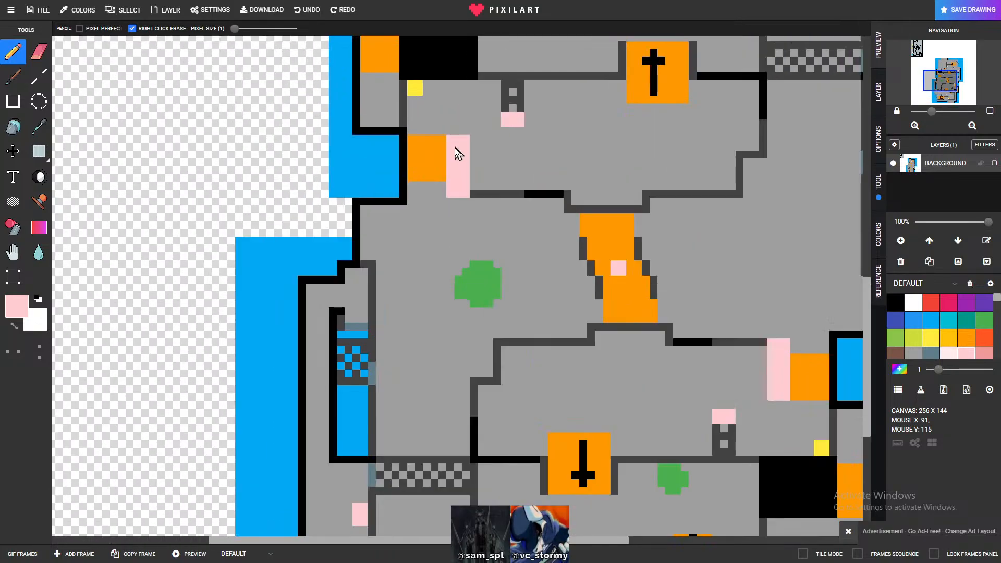
{"action": "scroll", "coordinate": [552, 337], "scroll_direction": "down", "scroll_amount": 3}
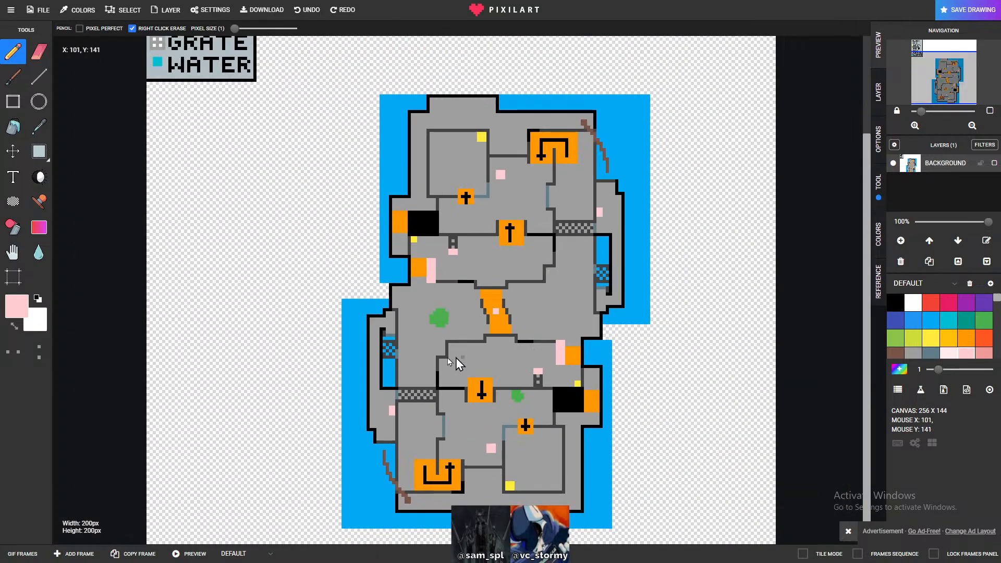
{"action": "scroll", "coordinate": [432, 357], "scroll_direction": "up", "scroll_amount": 3}
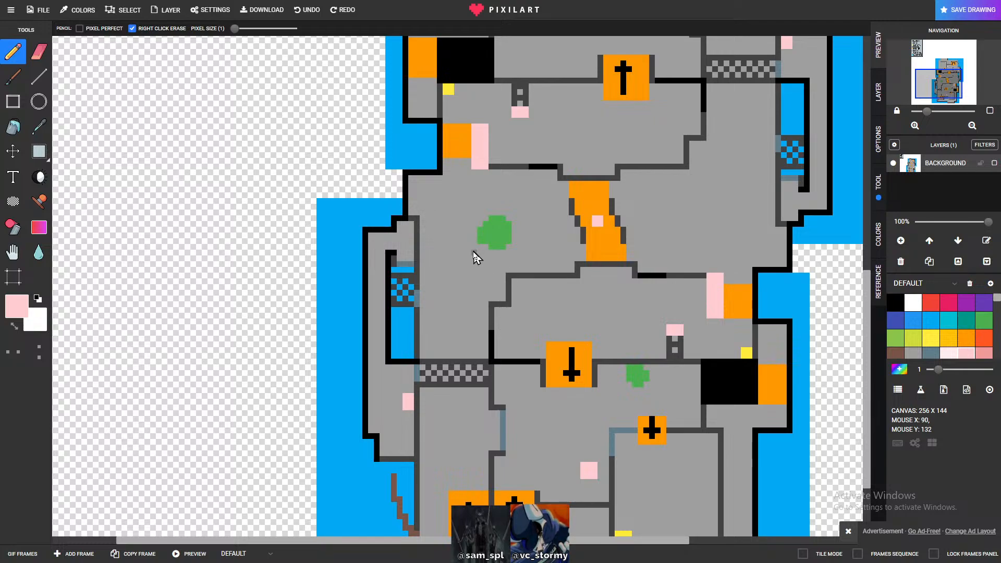
{"action": "scroll", "coordinate": [474, 253], "scroll_direction": "up", "scroll_amount": 3}
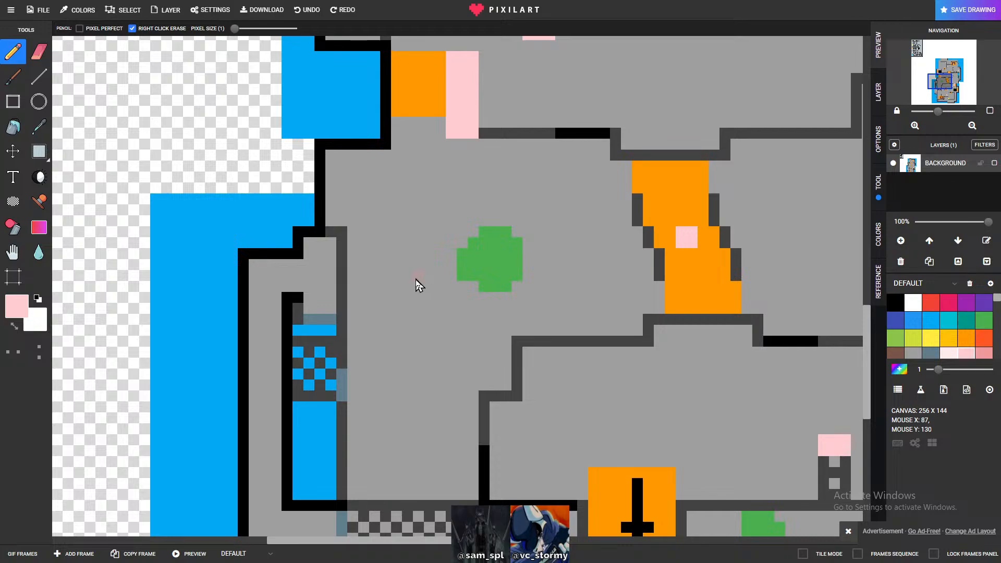
{"action": "left_click", "coordinate": [417, 280]}
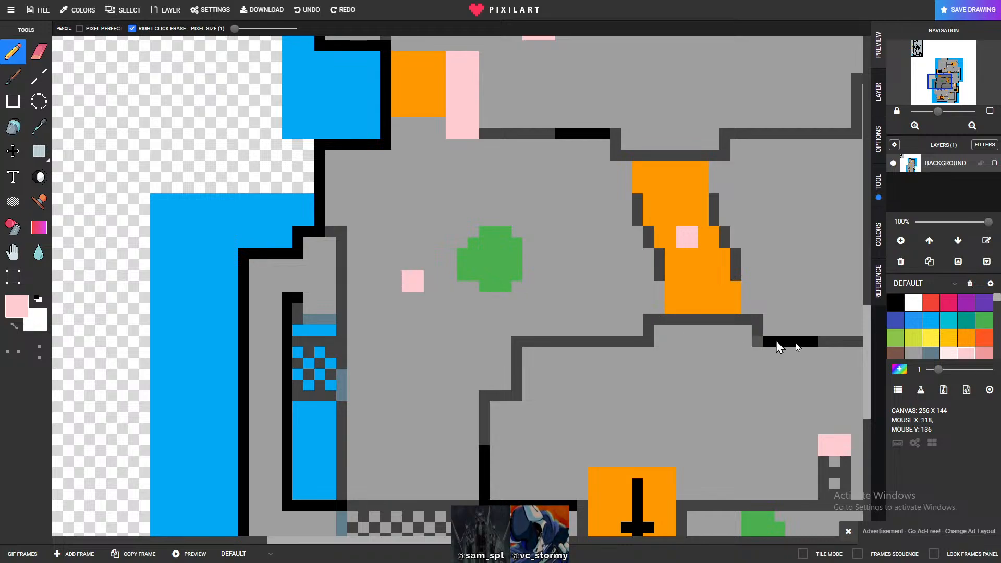
- Draw a curved brown rail about 8 pixels tall from the new pink box's lower-right corner down towards the stepped wall corner
{"action": "left_click", "coordinate": [895, 353]}
{"action": "left_click", "coordinate": [418, 287]}
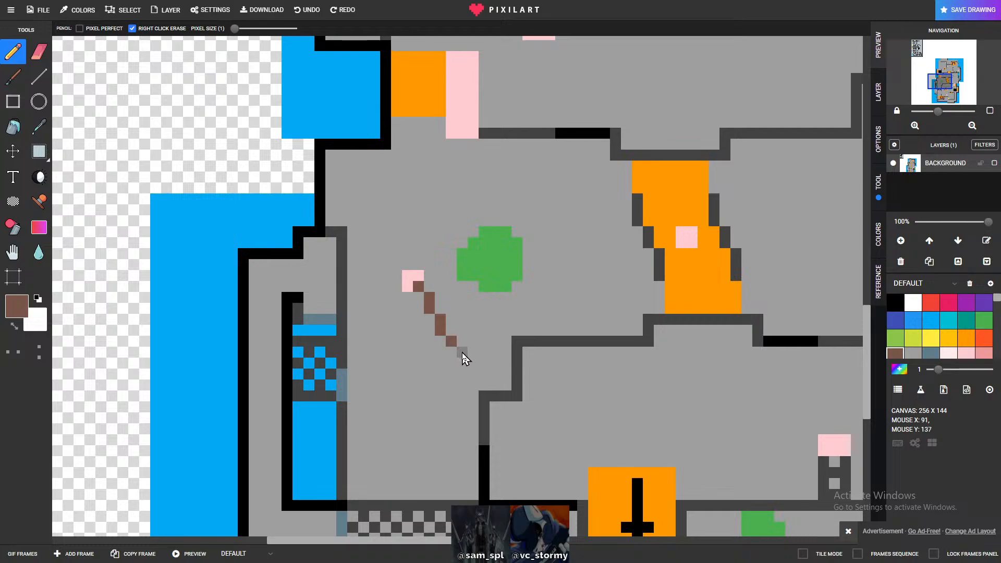
{"action": "left_click_drag", "start_coordinate": [463, 353], "coordinate": [484, 364]}
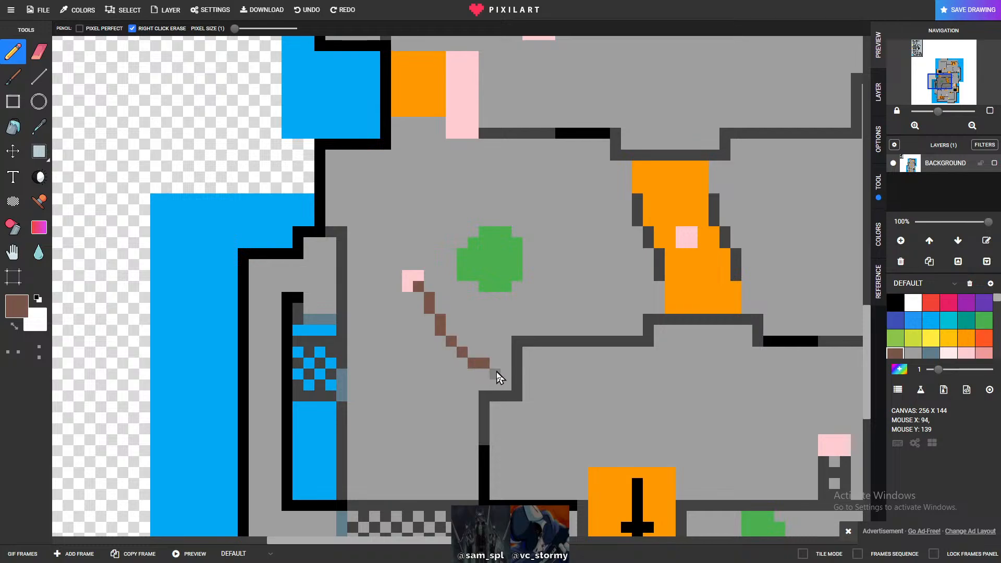
- Examine the new brown rail and its surroundings against the rest of the map layout
{"action": "scroll", "coordinate": [782, 409], "scroll_direction": "down", "scroll_amount": 2}
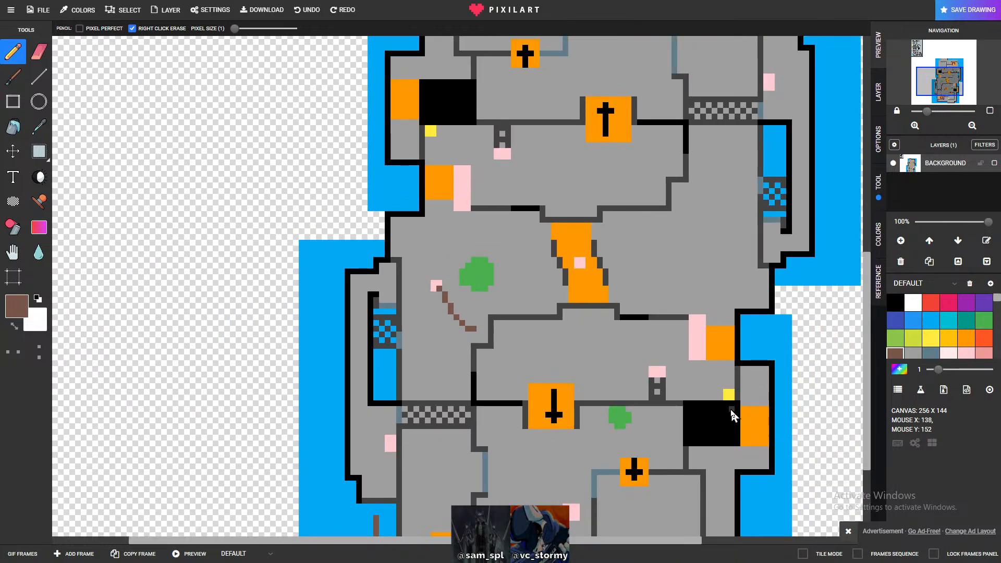
{"action": "scroll", "coordinate": [731, 411], "scroll_direction": "up", "scroll_amount": 4}
{"action": "scroll", "coordinate": [328, 323], "scroll_direction": "down", "scroll_amount": 5}
{"action": "scroll", "coordinate": [307, 209], "scroll_direction": "up", "scroll_amount": 1}
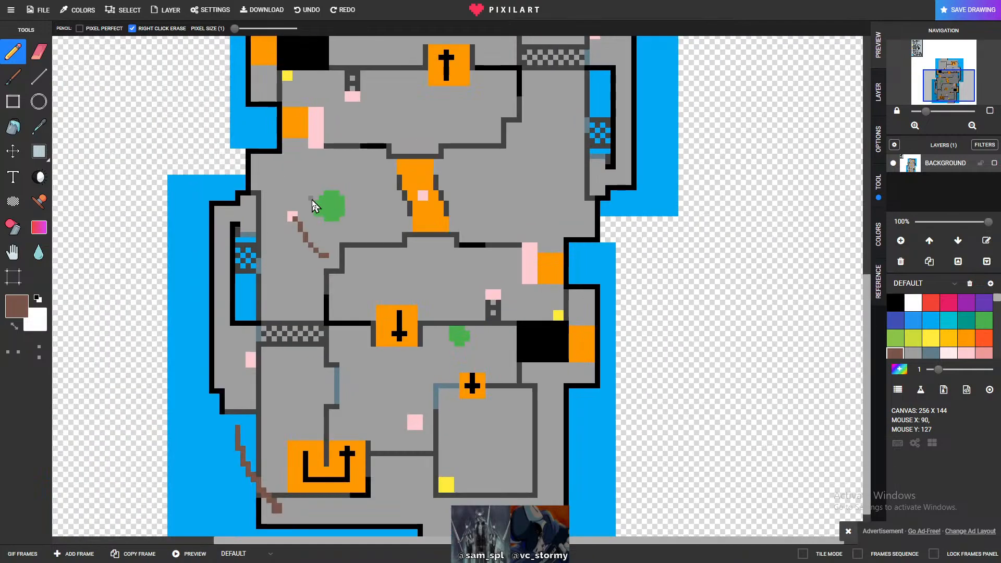
{"action": "scroll", "coordinate": [312, 206], "scroll_direction": "up", "scroll_amount": 3}
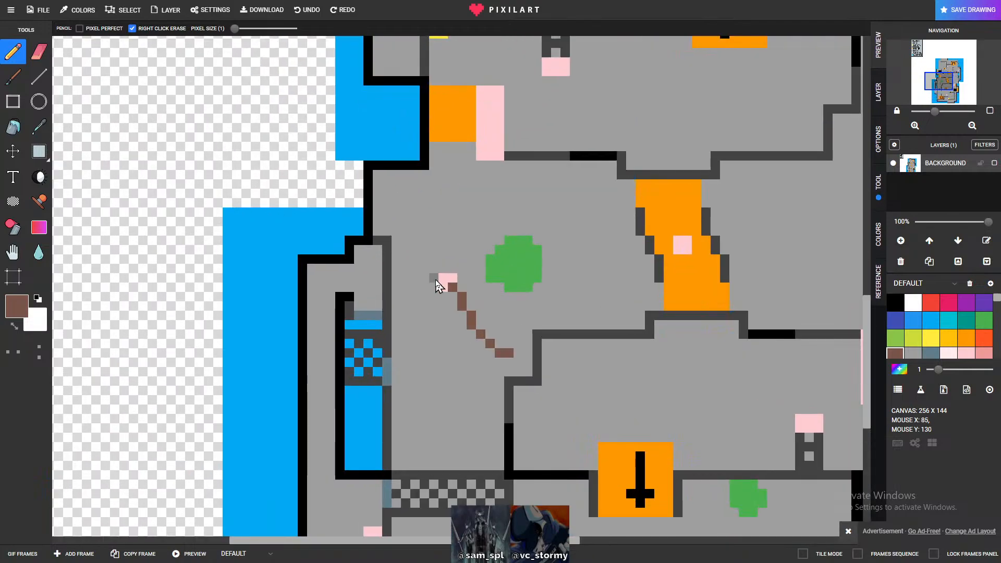
{"action": "scroll", "coordinate": [437, 286], "scroll_direction": "down", "scroll_amount": 2}
{"action": "scroll", "coordinate": [490, 354], "scroll_direction": "up", "scroll_amount": 1}
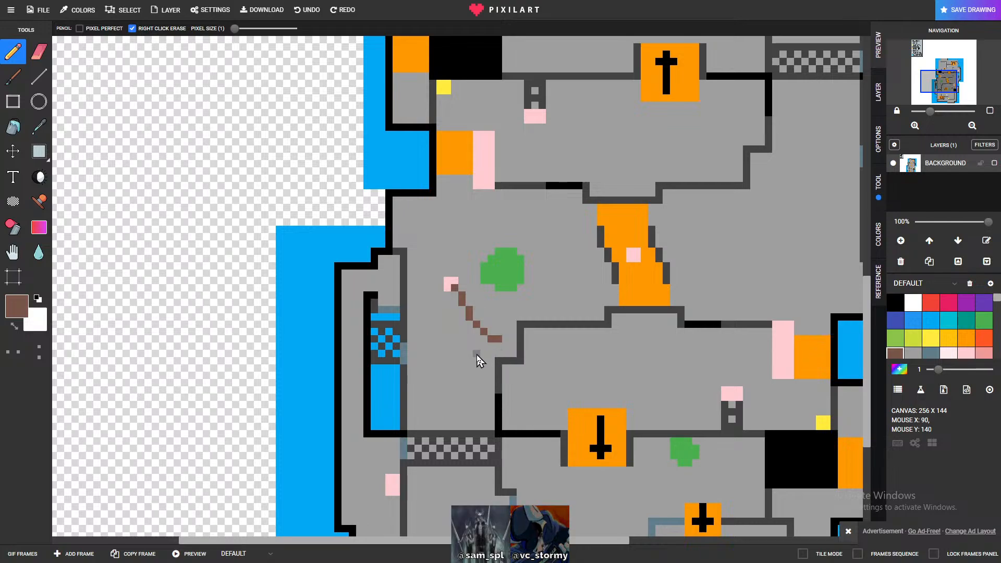
{"action": "scroll", "coordinate": [490, 370], "scroll_direction": "up", "scroll_amount": 1}
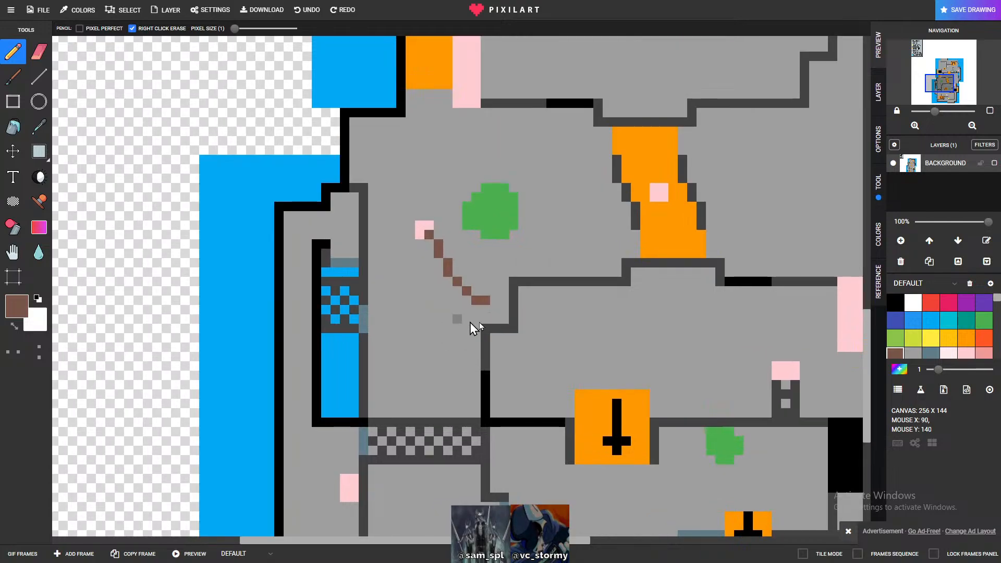
{"action": "scroll", "coordinate": [561, 326], "scroll_direction": "down", "scroll_amount": 2}
{"action": "scroll", "coordinate": [561, 326], "scroll_direction": "up", "scroll_amount": 1}
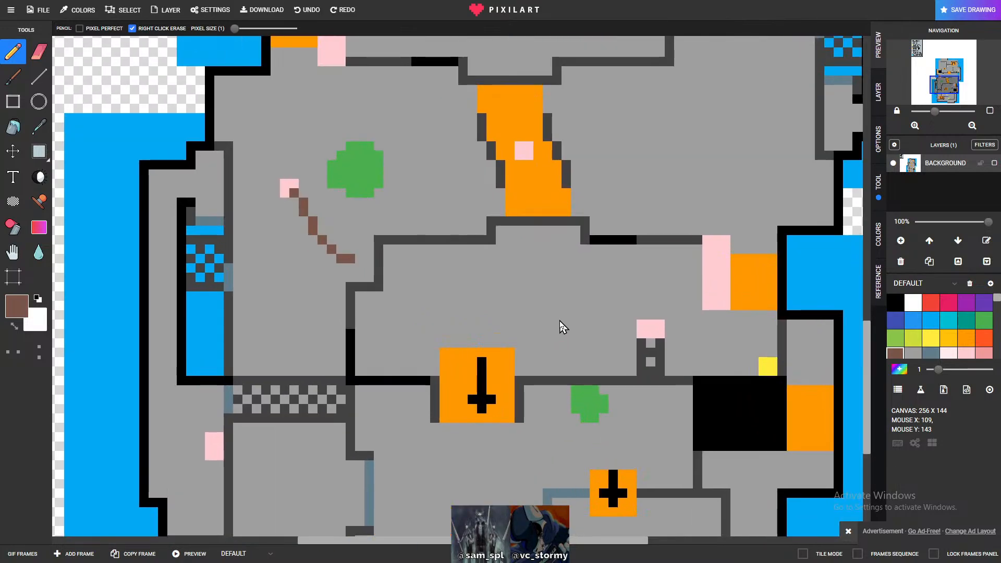
{"action": "scroll", "coordinate": [322, 308], "scroll_direction": "down", "scroll_amount": 1}
{"action": "scroll", "coordinate": [324, 306], "scroll_direction": "up", "scroll_amount": 1}
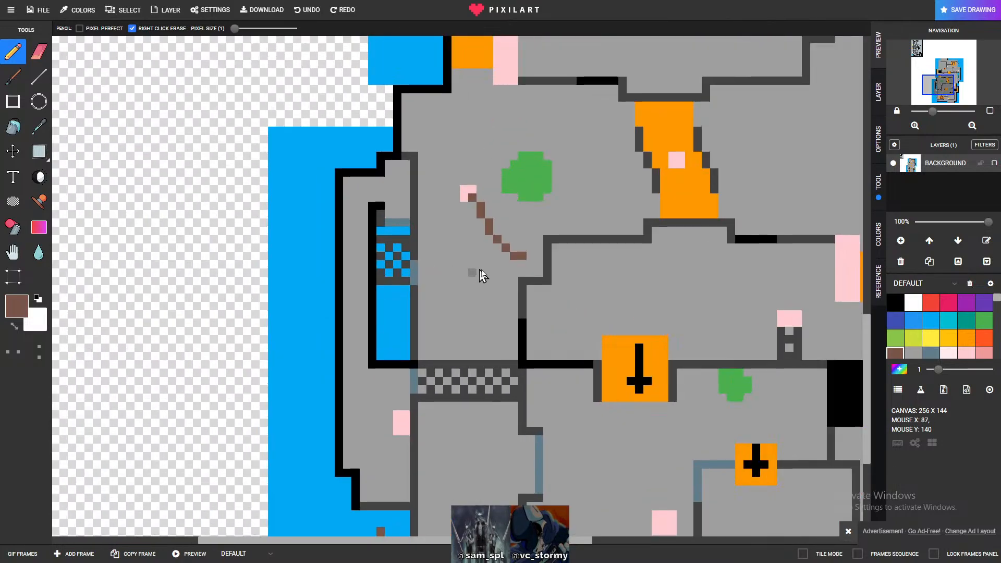
{"action": "scroll", "coordinate": [535, 279], "scroll_direction": "down", "scroll_amount": 1}
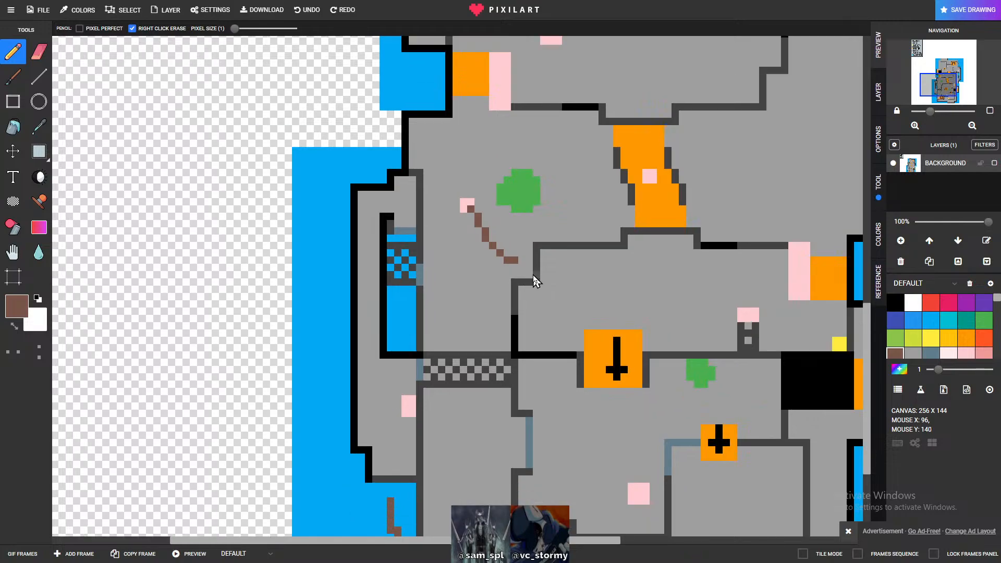
{"action": "scroll", "coordinate": [535, 280], "scroll_direction": "down", "scroll_amount": 1}
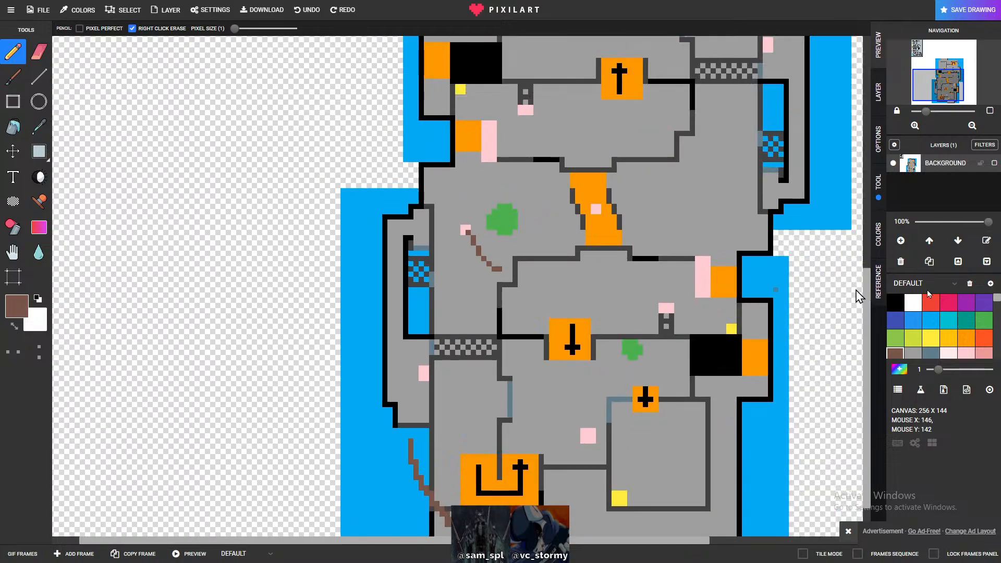
- Paint a diagonal green shape about 5 by 4 pixels in the gray room directly below the slanted orange bridge
{"action": "left_click", "coordinate": [983, 320]}
{"action": "scroll", "coordinate": [500, 312], "scroll_direction": "up", "scroll_amount": 1}
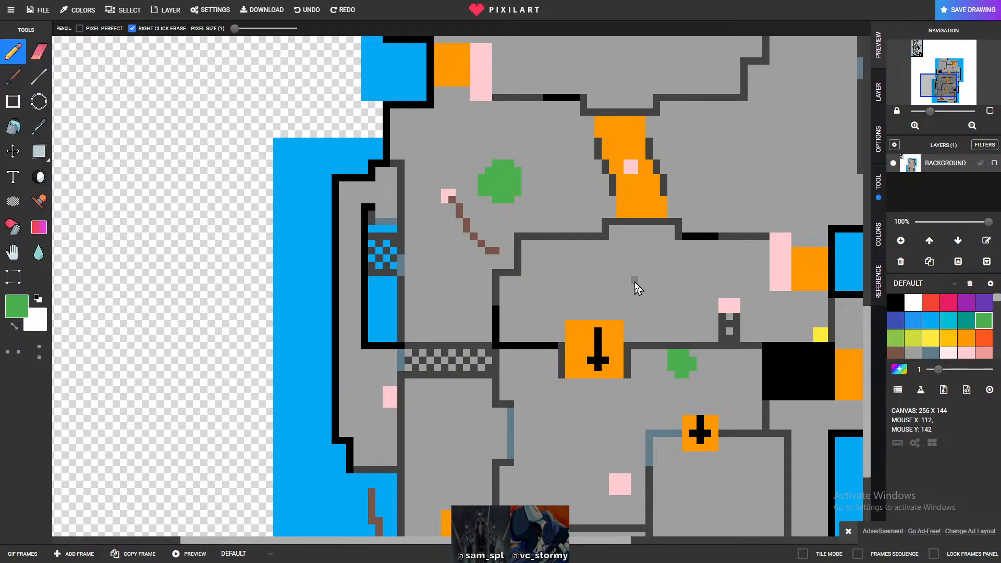
{"action": "left_click_drag", "start_coordinate": [644, 271], "coordinate": [642, 280]}
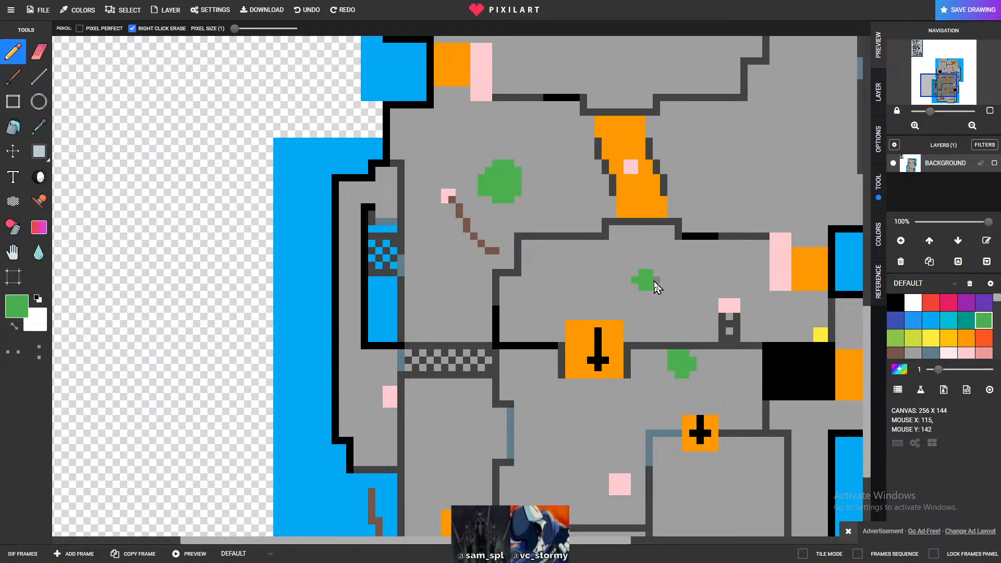
{"action": "left_click_drag", "start_coordinate": [658, 265], "coordinate": [648, 265]}
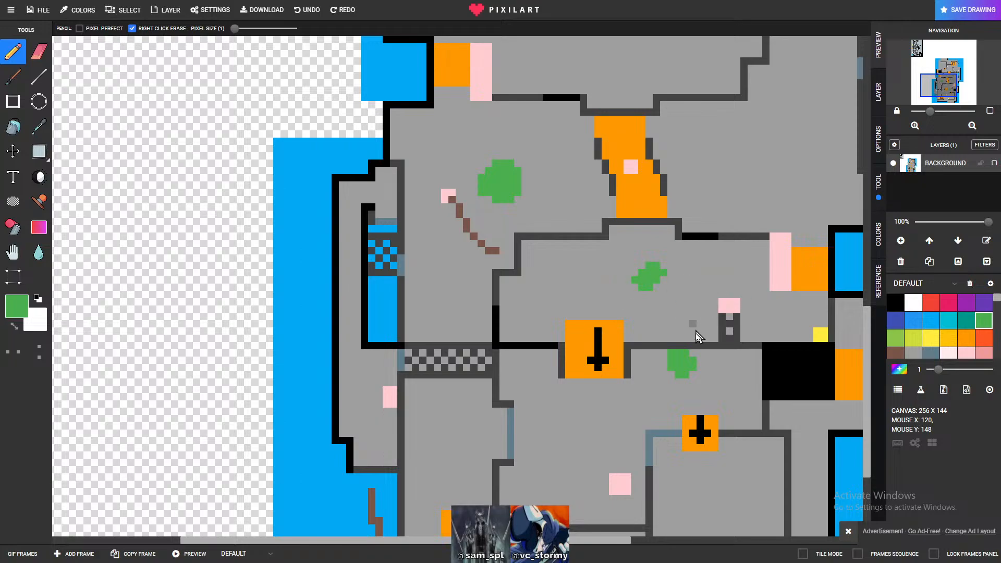
- Paint a green shape about 3 by 4 pixels in the bottom inner corner of the narrow western corridor, below its pink box
{"action": "scroll", "coordinate": [631, 313], "scroll_direction": "down", "scroll_amount": 1}
{"action": "scroll", "coordinate": [593, 364], "scroll_direction": "up", "scroll_amount": 1}
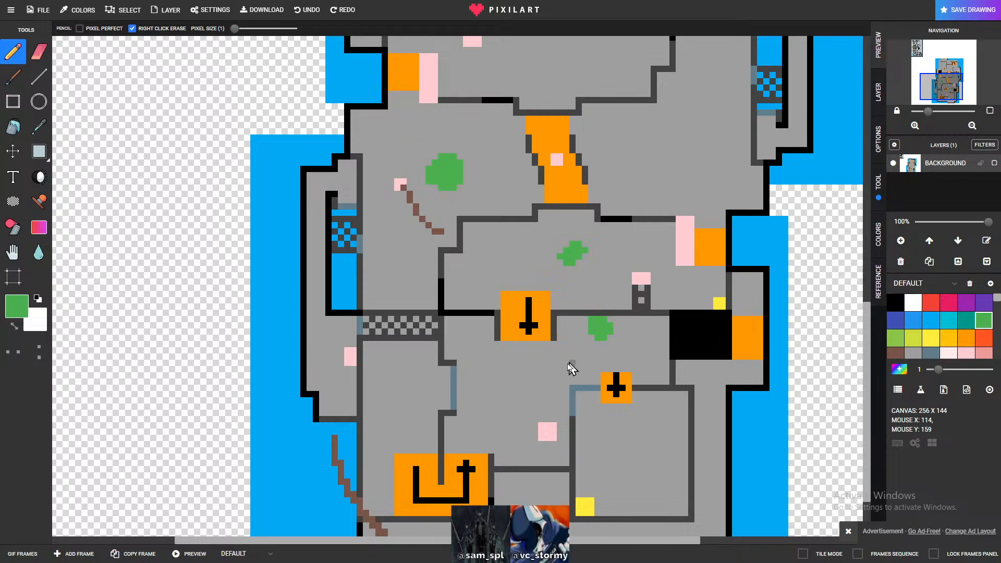
{"action": "scroll", "coordinate": [537, 380], "scroll_direction": "down", "scroll_amount": 1}
{"action": "scroll", "coordinate": [397, 398], "scroll_direction": "up", "scroll_amount": 2}
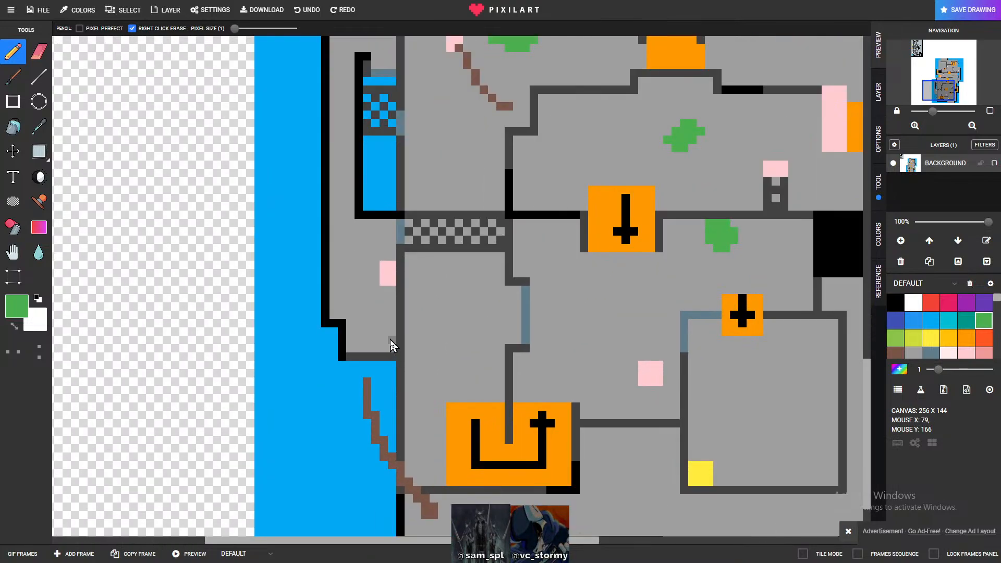
{"action": "left_click", "coordinate": [391, 331]}
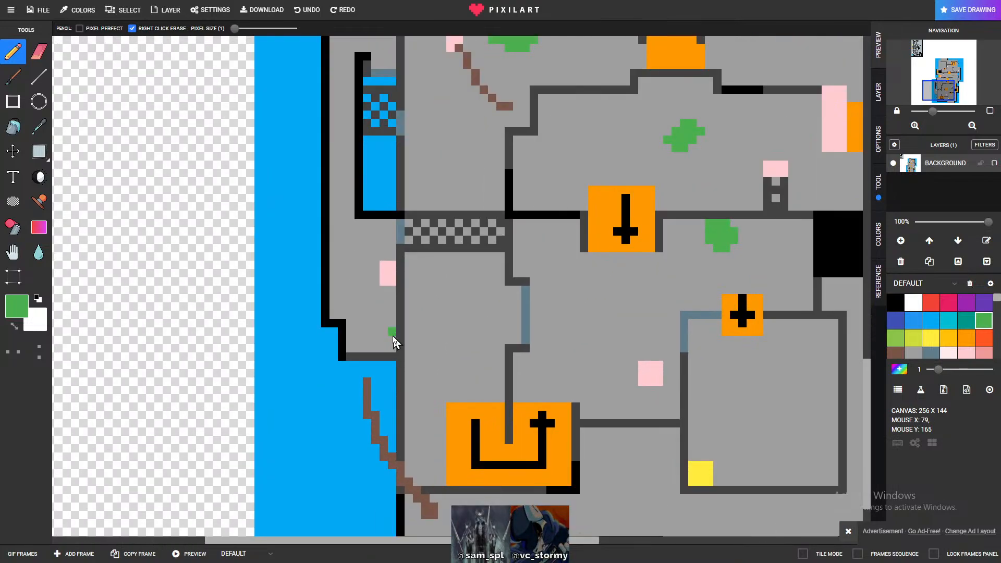
{"action": "left_click", "coordinate": [389, 324]}
{"action": "left_click", "coordinate": [377, 333]}
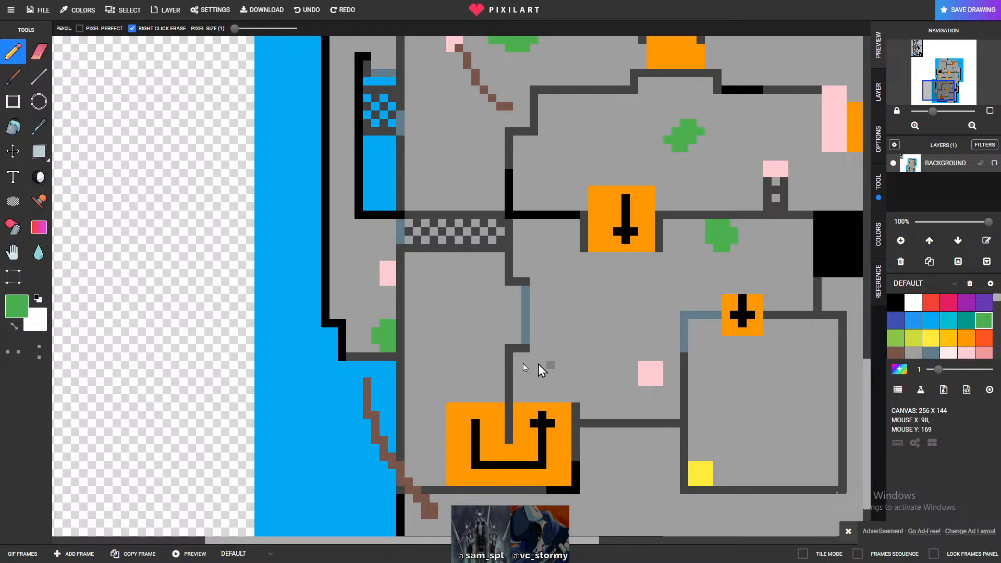
- Paint a rounded green cross about 4 by 4 pixels in the gray room between the blue-gray window and the large pink box
{"action": "scroll", "coordinate": [495, 408], "scroll_direction": "down", "scroll_amount": 1}
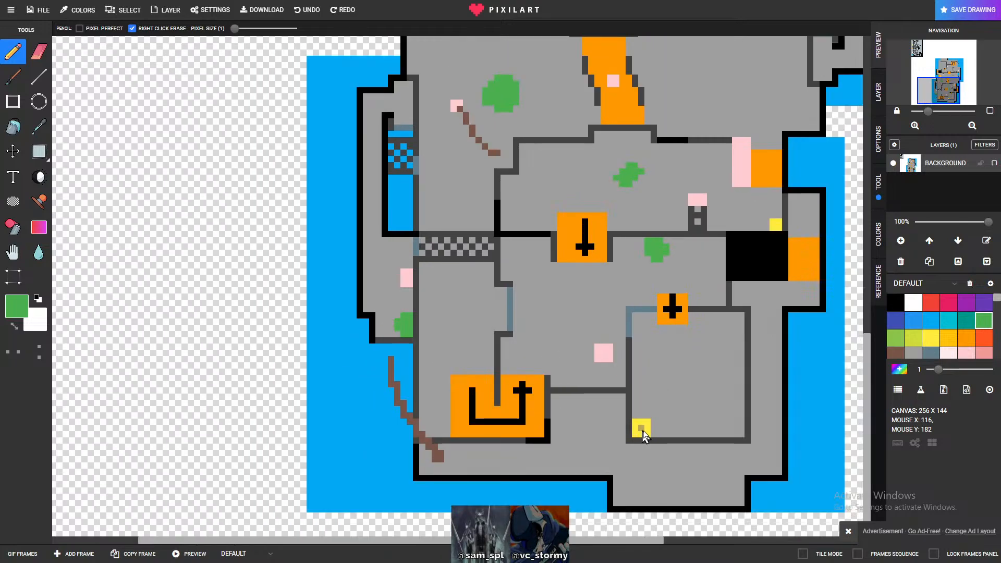
{"action": "scroll", "coordinate": [805, 350], "scroll_direction": "up", "scroll_amount": 1}
{"action": "scroll", "coordinate": [403, 285], "scroll_direction": "up", "scroll_amount": 1}
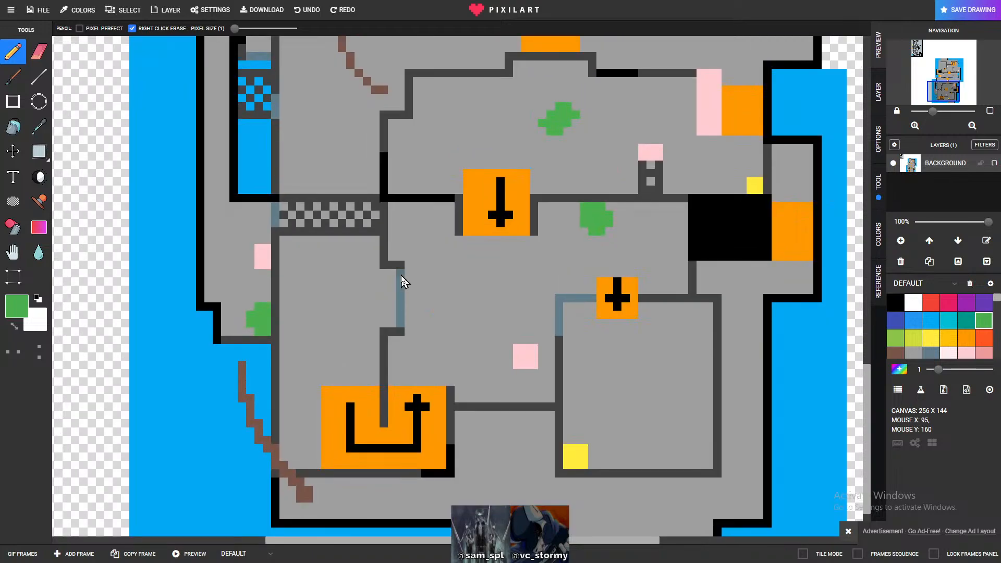
{"action": "scroll", "coordinate": [401, 276], "scroll_direction": "up", "scroll_amount": 1}
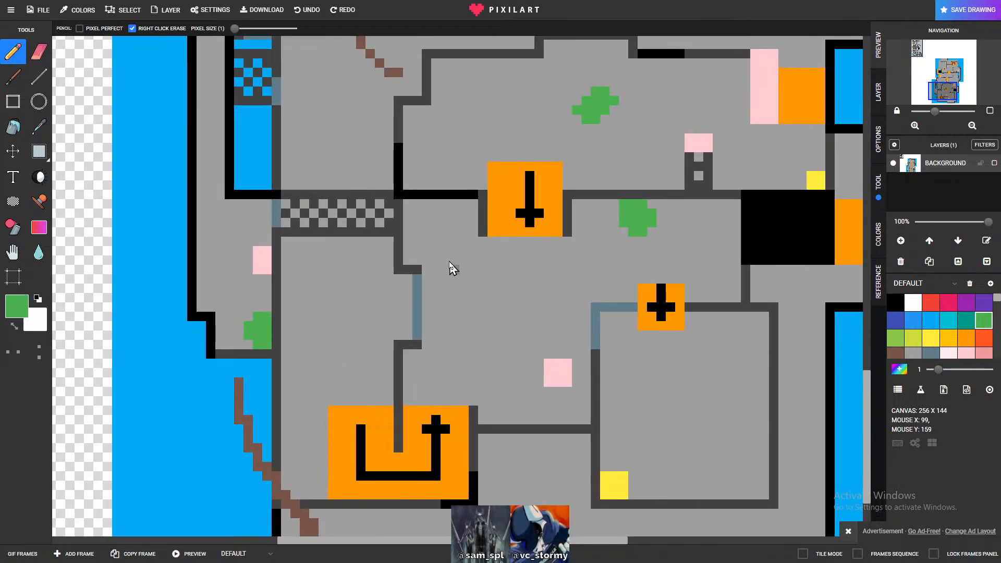
{"action": "left_click_drag", "start_coordinate": [492, 287], "coordinate": [493, 307]}
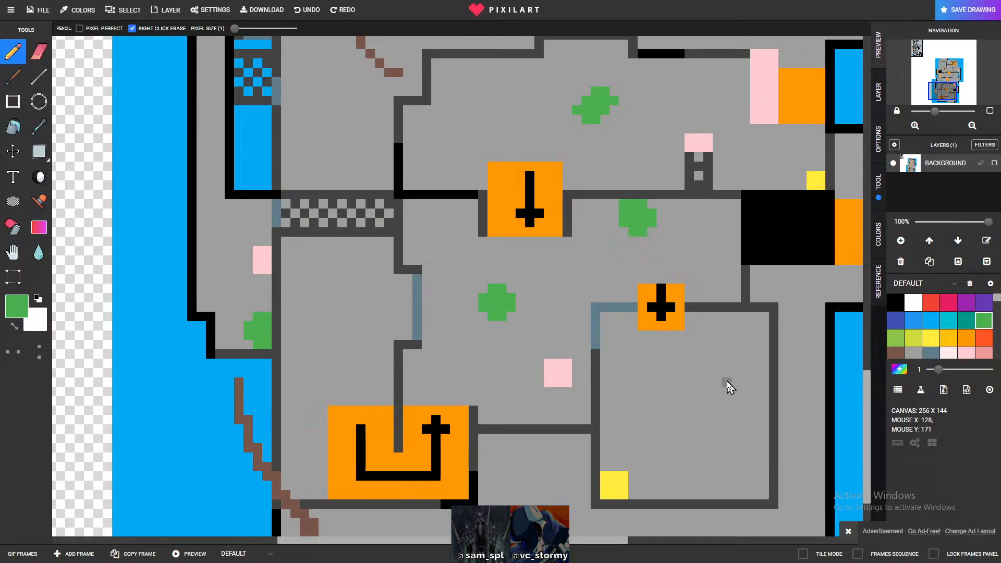
- Examine the new green shapes and the outer walls of the lower half against the whole map layout
{"action": "scroll", "coordinate": [727, 388], "scroll_direction": "down", "scroll_amount": 2}
{"action": "scroll", "coordinate": [599, 469], "scroll_direction": "up", "scroll_amount": 2}
{"action": "scroll", "coordinate": [600, 475], "scroll_direction": "down", "scroll_amount": 1}
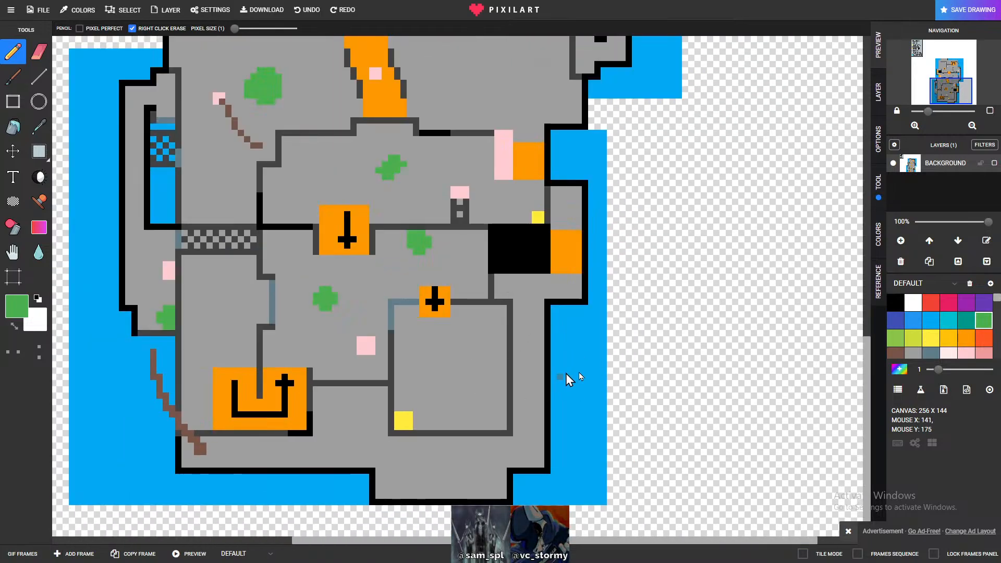
{"action": "scroll", "coordinate": [472, 252], "scroll_direction": "down", "scroll_amount": 2}
{"action": "scroll", "coordinate": [477, 258], "scroll_direction": "up", "scroll_amount": 2}
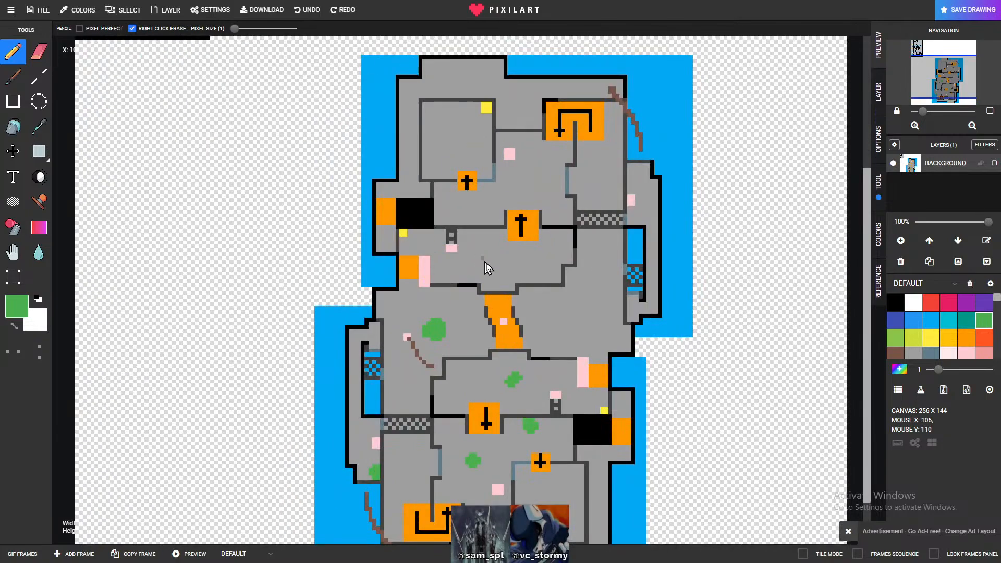
{"action": "scroll", "coordinate": [312, 286], "scroll_direction": "up", "scroll_amount": 2}
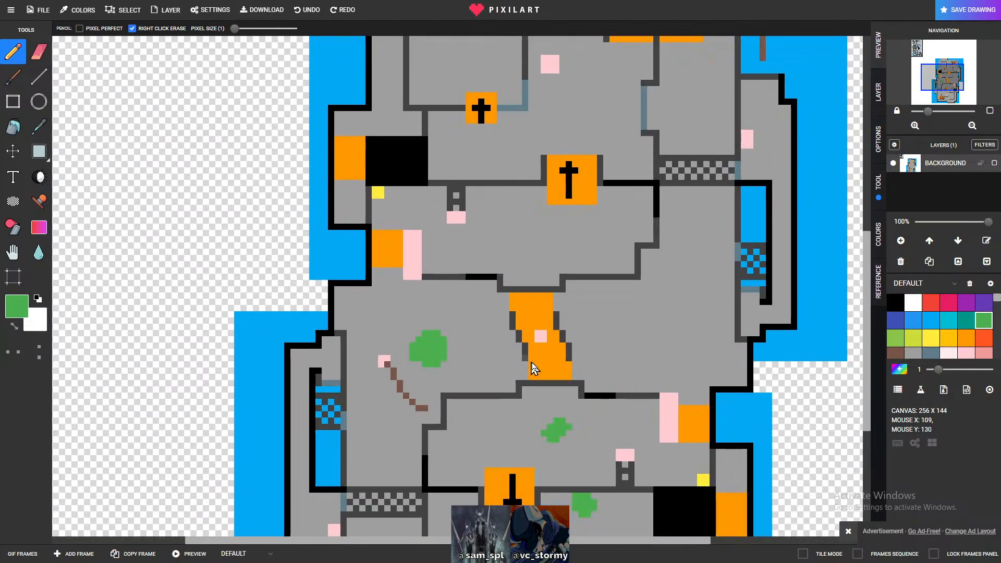
{"action": "scroll", "coordinate": [111, 242], "scroll_direction": "down", "scroll_amount": 1}
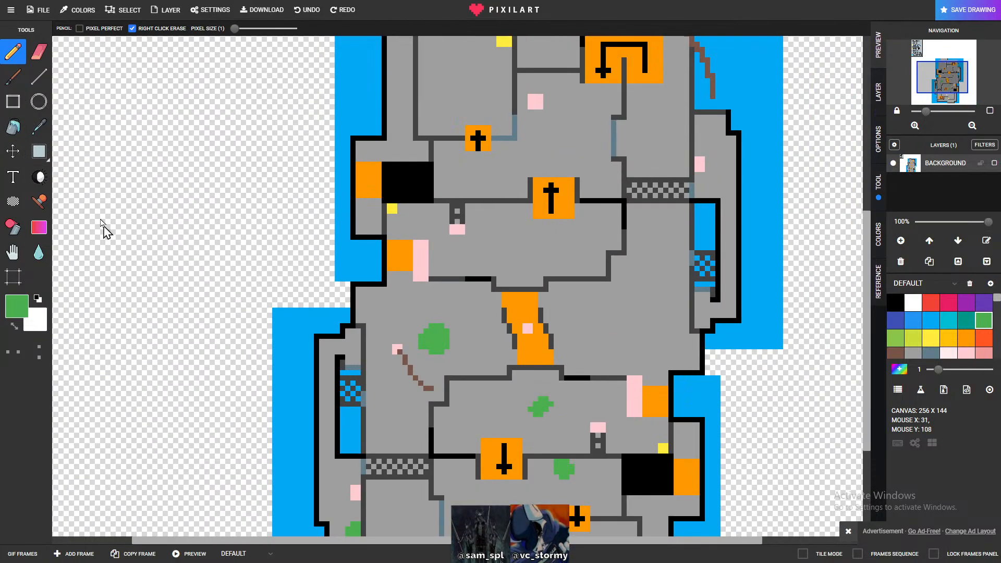
{"action": "scroll", "coordinate": [346, 333], "scroll_direction": "down", "scroll_amount": 1}
{"action": "scroll", "coordinate": [346, 346], "scroll_direction": "up", "scroll_amount": 2}
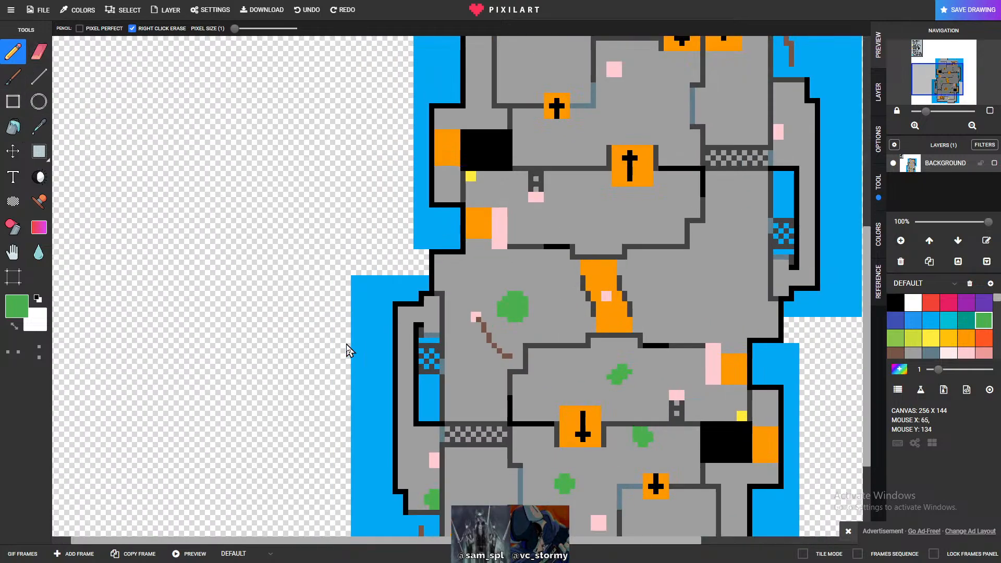
{"action": "scroll", "coordinate": [441, 345], "scroll_direction": "down", "scroll_amount": 3}
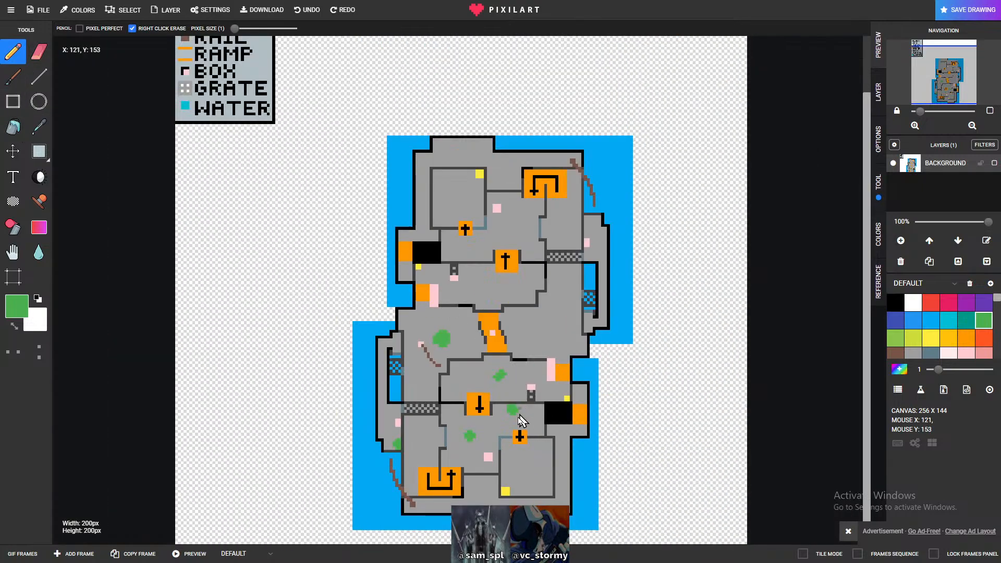
{"action": "scroll", "coordinate": [524, 405], "scroll_direction": "up", "scroll_amount": 2}
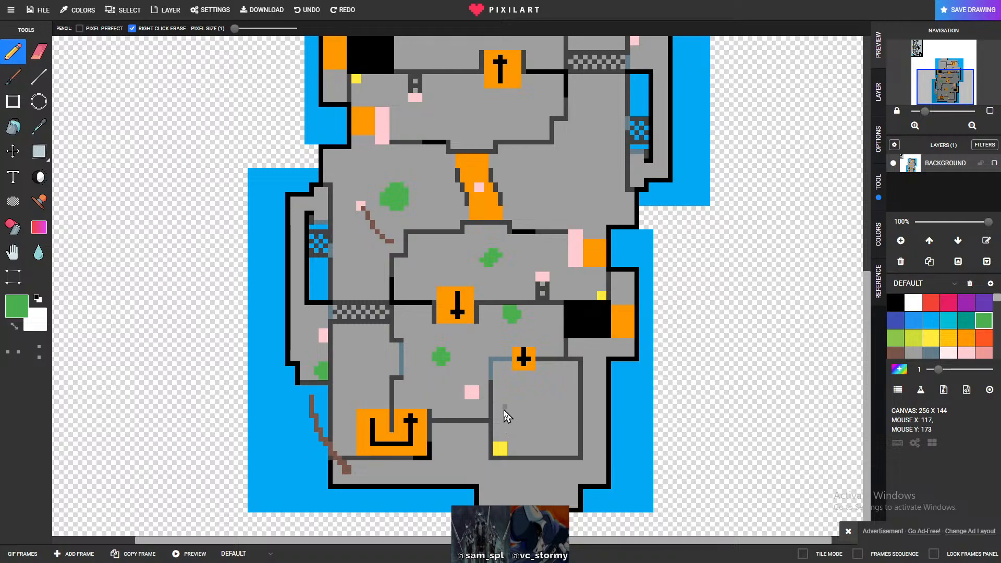
{"action": "scroll", "coordinate": [516, 423], "scroll_direction": "down", "scroll_amount": 1}
{"action": "scroll", "coordinate": [519, 425], "scroll_direction": "down", "scroll_amount": 3}
{"action": "scroll", "coordinate": [520, 409], "scroll_direction": "up", "scroll_amount": 4}
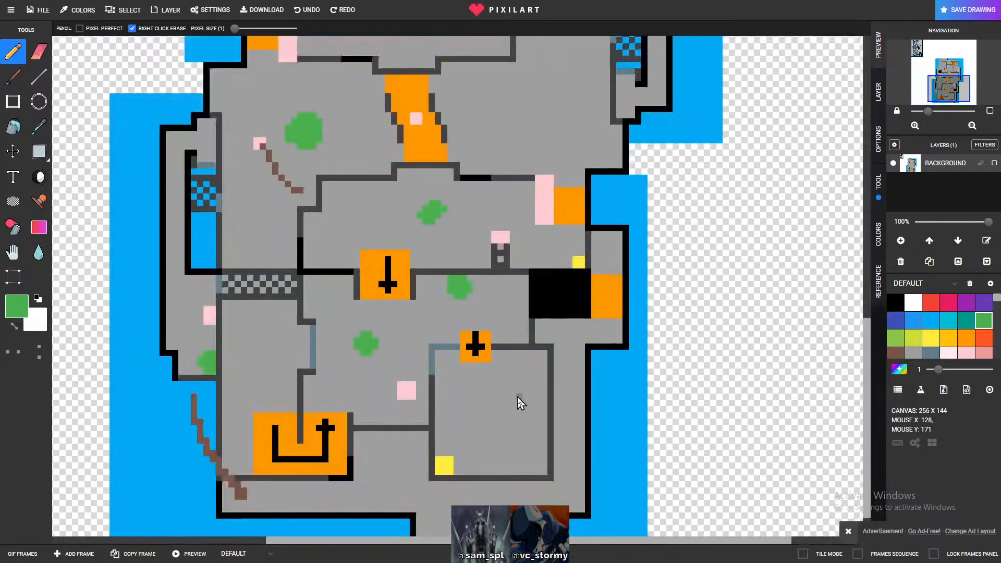
{"action": "scroll", "coordinate": [511, 464], "scroll_direction": "down", "scroll_amount": 1}
{"action": "scroll", "coordinate": [508, 461], "scroll_direction": "down", "scroll_amount": 2}
{"action": "scroll", "coordinate": [385, 521], "scroll_direction": "up", "scroll_amount": 3}
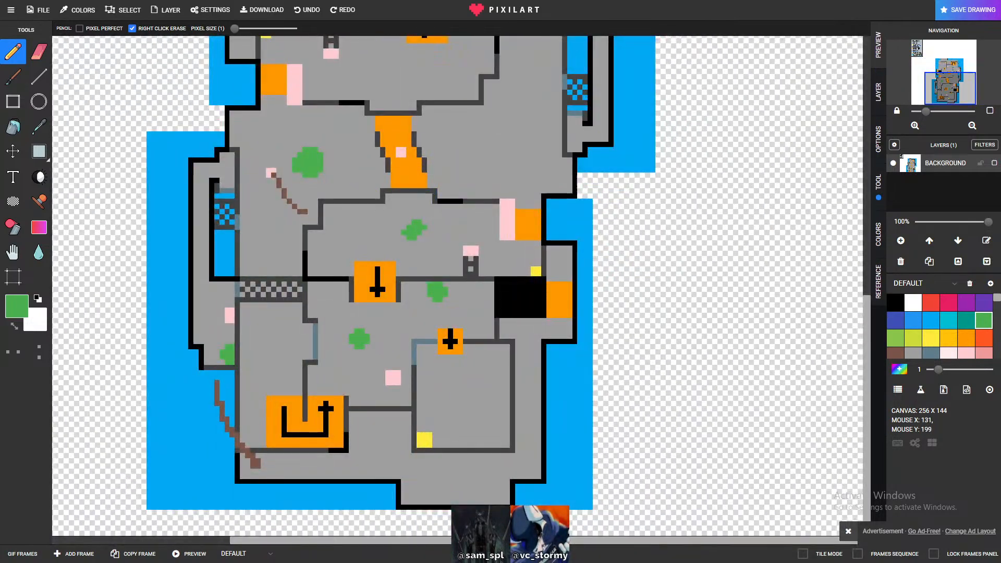
- Replace the black bottom wall between its two steps with gray, extending the floor there about 3 pixels down
{"action": "scroll", "coordinate": [245, 534], "scroll_direction": "down", "scroll_amount": 1}
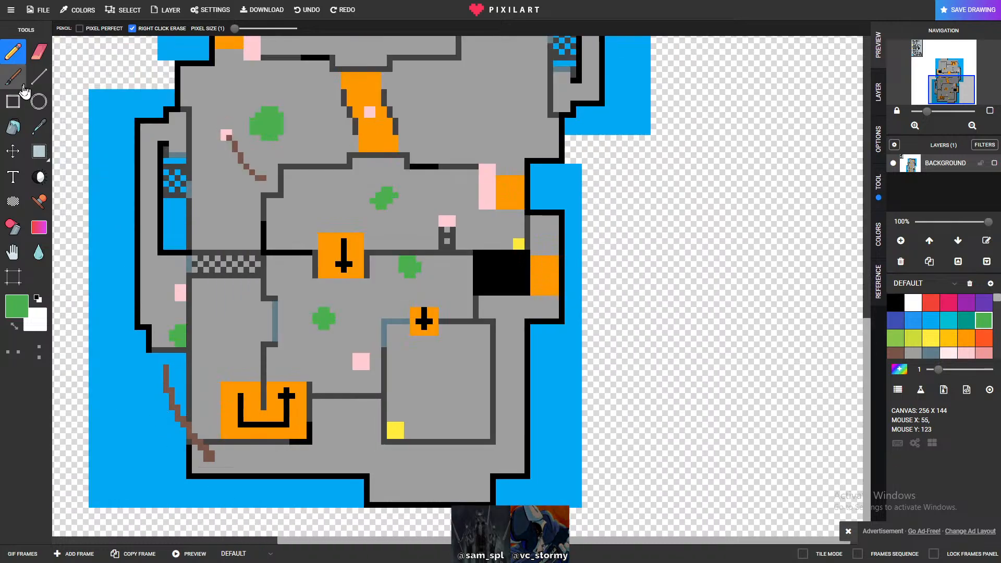
{"action": "left_click", "coordinate": [39, 51]}
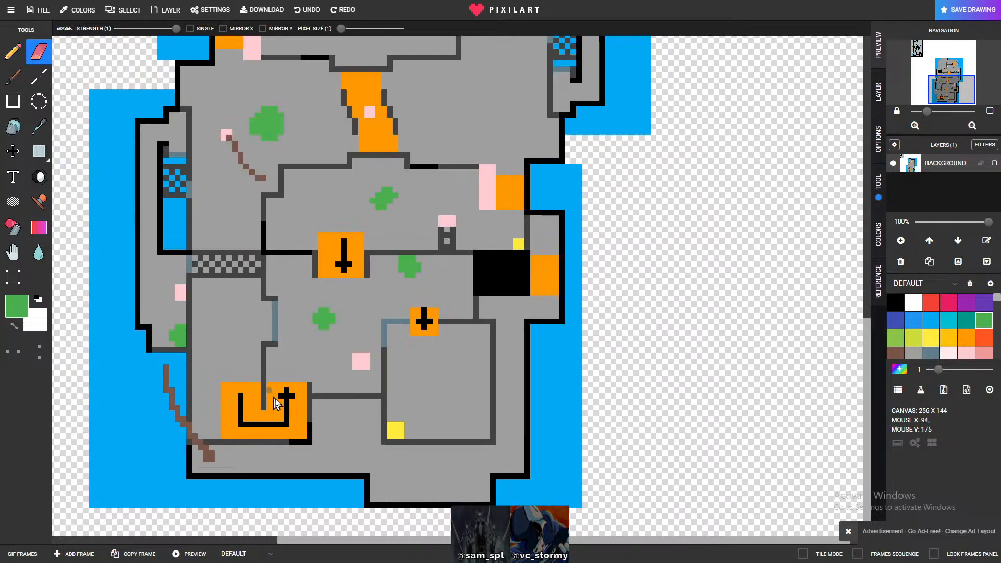
{"action": "left_click", "coordinate": [913, 353]}
{"action": "left_click_drag", "start_coordinate": [368, 480], "coordinate": [340, 476]}
{"action": "left_click", "coordinate": [13, 51]}
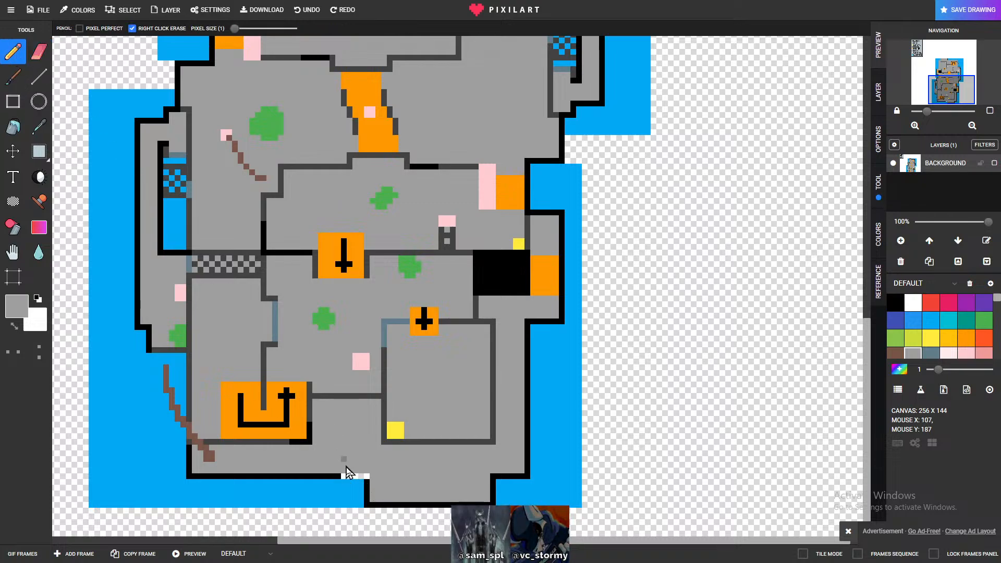
{"action": "left_click", "coordinate": [39, 77]}
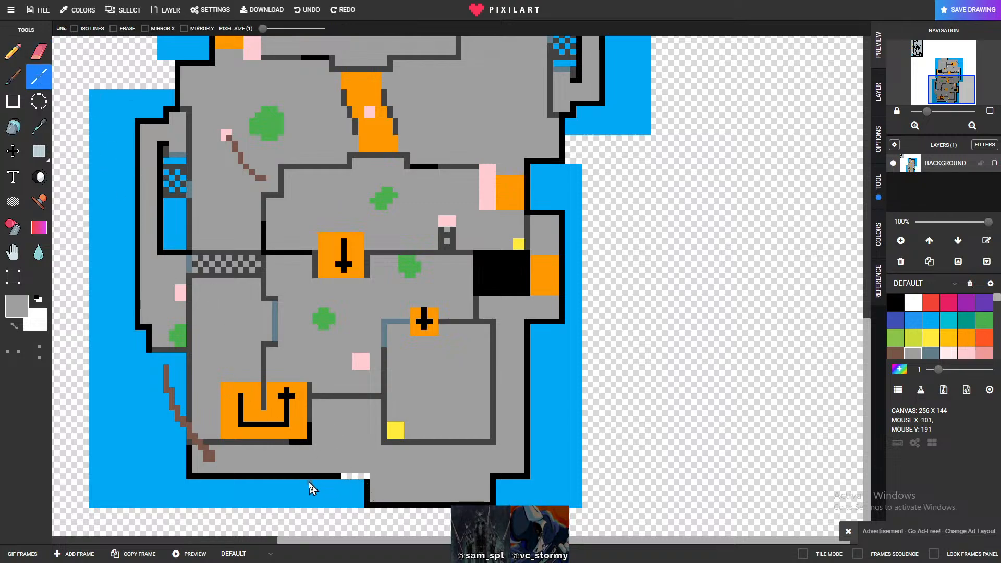
{"action": "left_click_drag", "start_coordinate": [250, 477], "coordinate": [365, 476]}
{"action": "left_click_drag", "start_coordinate": [254, 482], "coordinate": [363, 489]}
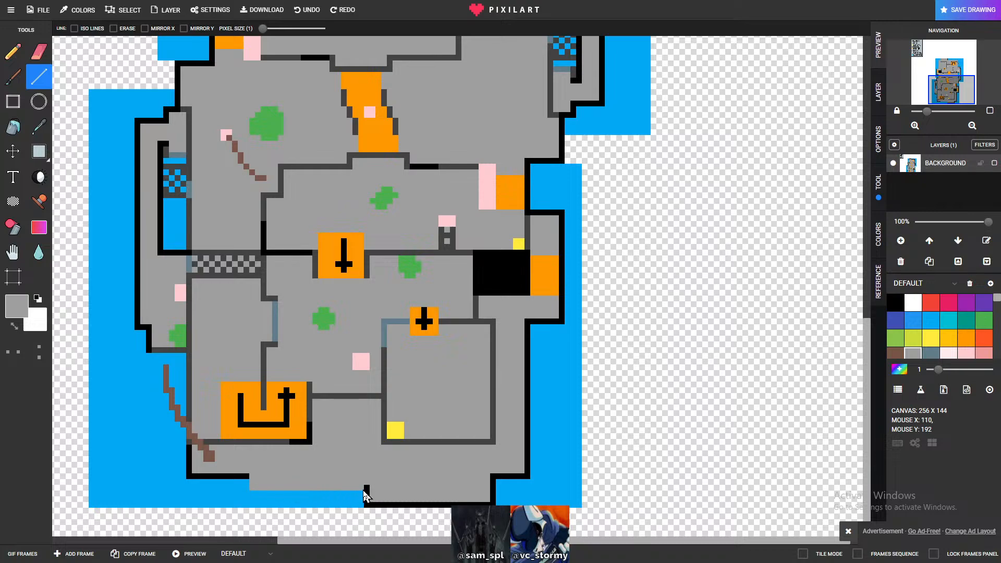
{"action": "left_click_drag", "start_coordinate": [252, 495], "coordinate": [365, 496]}
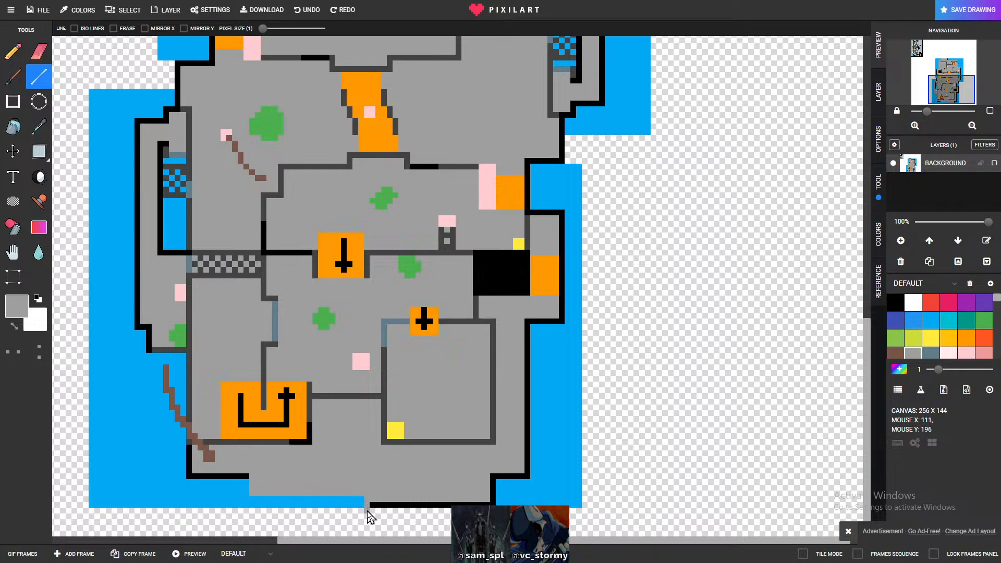
- Paint gray over the walls of the bottom bulge and lower east side, extending the floor about 2 pixels down and 1 pixel outward
{"action": "left_click_drag", "start_coordinate": [369, 514], "coordinate": [423, 515]}
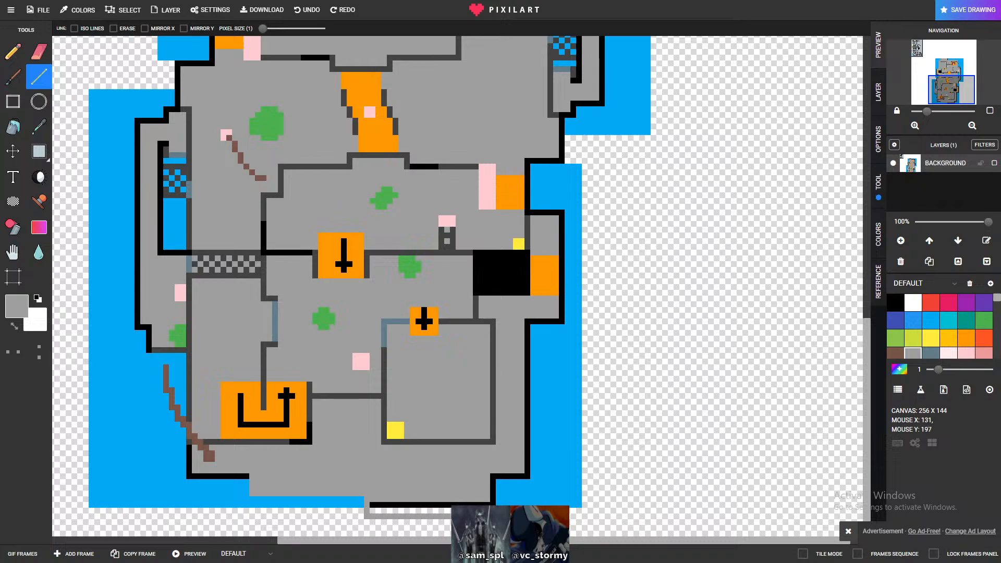
{"action": "mouse_move", "coordinate": [499, 510]}
{"action": "left_mouse_down"}
{"action": "mouse_move", "coordinate": [373, 511]}
{"action": "mouse_move", "coordinate": [493, 505]}
{"action": "mouse_move", "coordinate": [492, 479]}
{"action": "mouse_move", "coordinate": [527, 480]}
{"action": "left_mouse_up"}
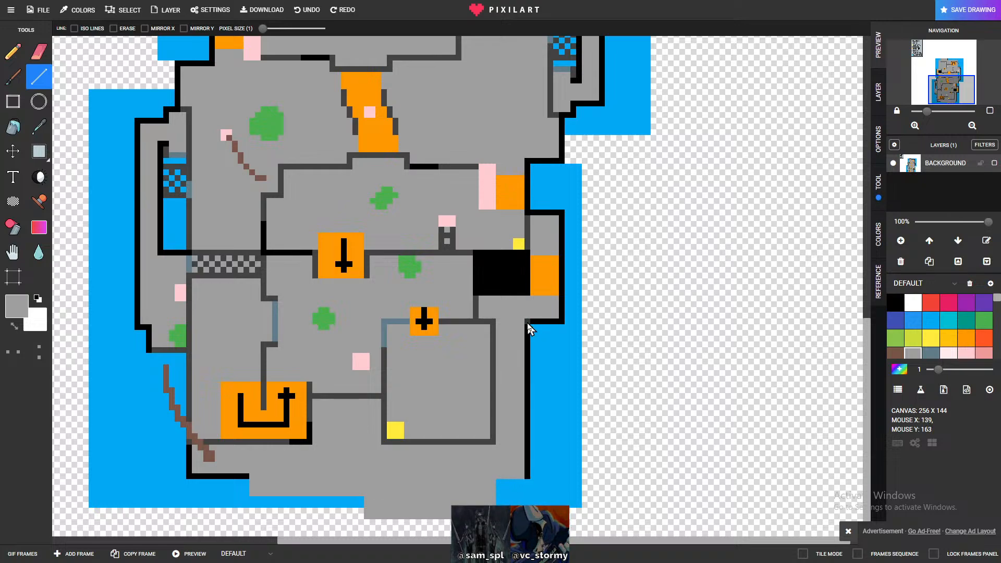
{"action": "left_click_drag", "start_coordinate": [529, 367], "coordinate": [527, 464]}
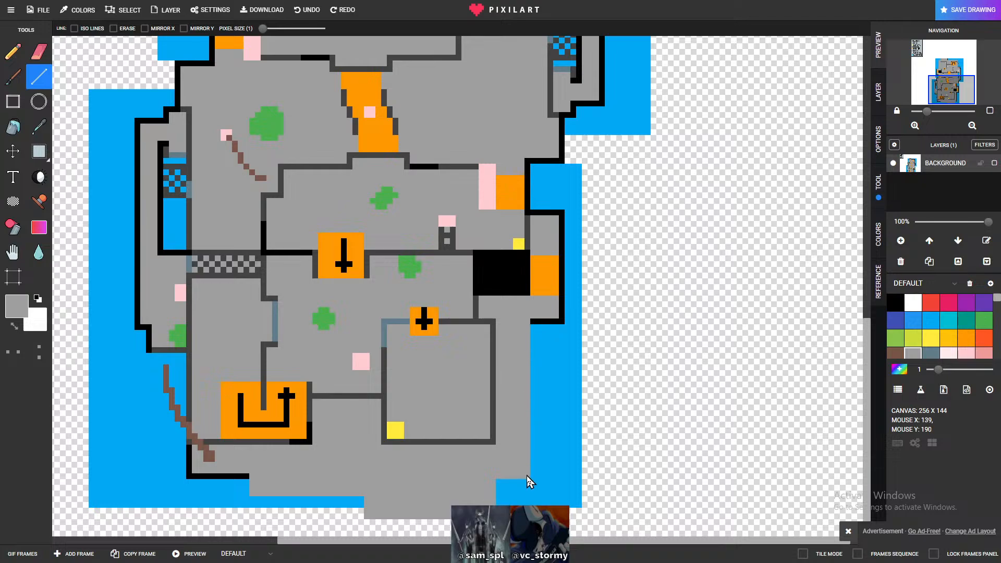
{"action": "left_click_drag", "start_coordinate": [533, 324], "coordinate": [532, 372]}
{"action": "left_click_drag", "start_coordinate": [531, 428], "coordinate": [531, 468]}
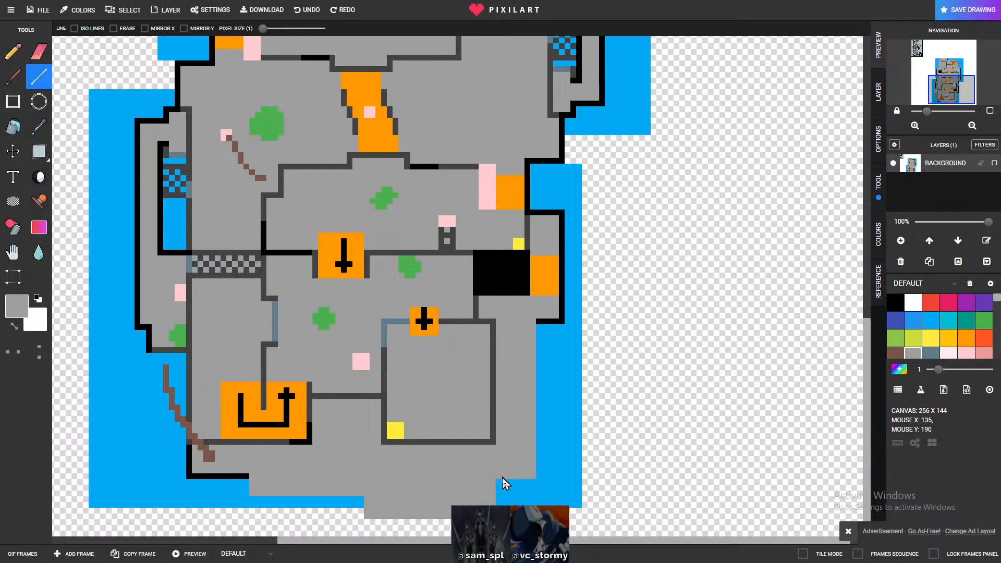
{"action": "left_click_drag", "start_coordinate": [496, 483], "coordinate": [496, 497]}
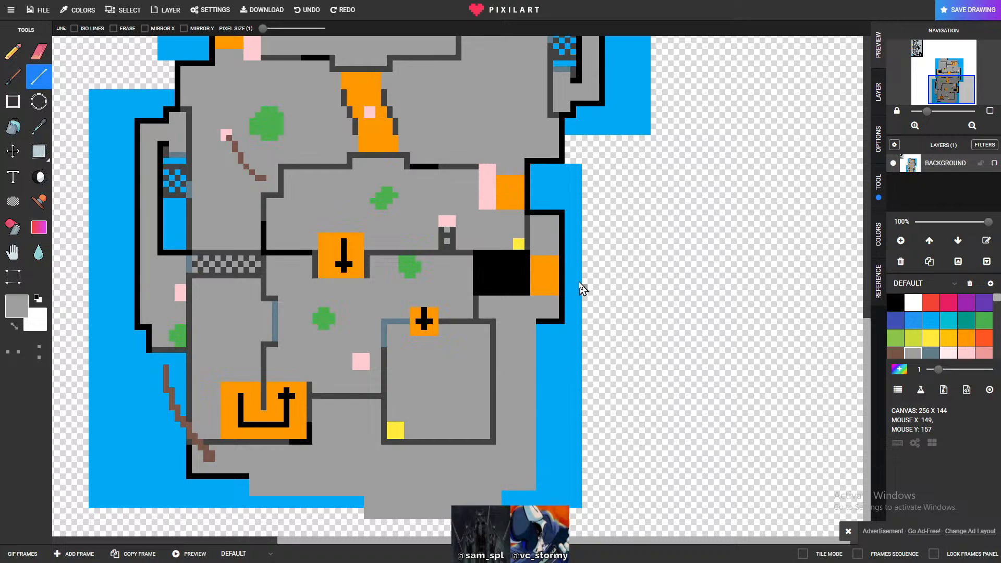
- Redraw the outer wall in black along the east and bottom edges of the enlarged gray floor
{"action": "left_click", "coordinate": [895, 303]}
{"action": "mouse_move", "coordinate": [539, 345]}
{"action": "left_mouse_down"}
{"action": "mouse_move", "coordinate": [537, 498]}
{"action": "mouse_move", "coordinate": [365, 523]}
{"action": "mouse_move", "coordinate": [320, 505]}
{"action": "mouse_move", "coordinate": [263, 503]}
{"action": "left_mouse_up"}
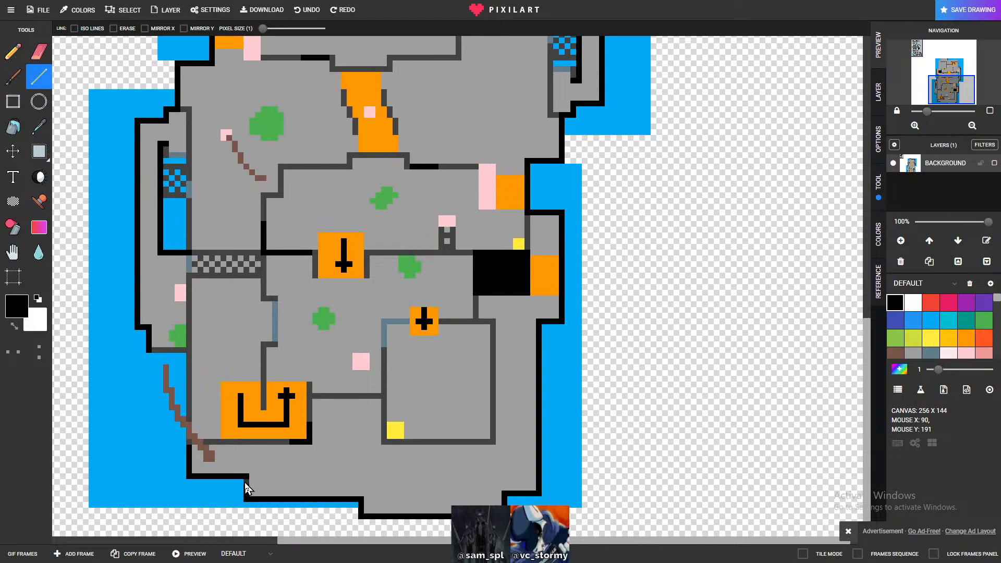
- Paint a light pink strip 1 by 4 pixels against the outside of the large square room's east wall
{"action": "left_click", "coordinate": [949, 354]}
{"action": "scroll", "coordinate": [500, 437], "scroll_direction": "up", "scroll_amount": 2}
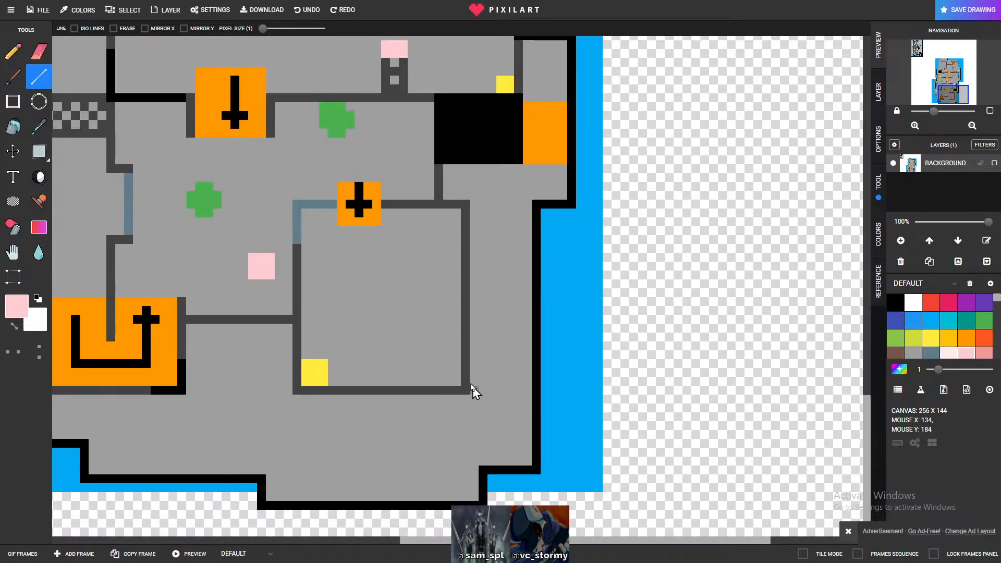
{"action": "left_click", "coordinate": [475, 276]}
{"action": "left_click", "coordinate": [474, 300]}
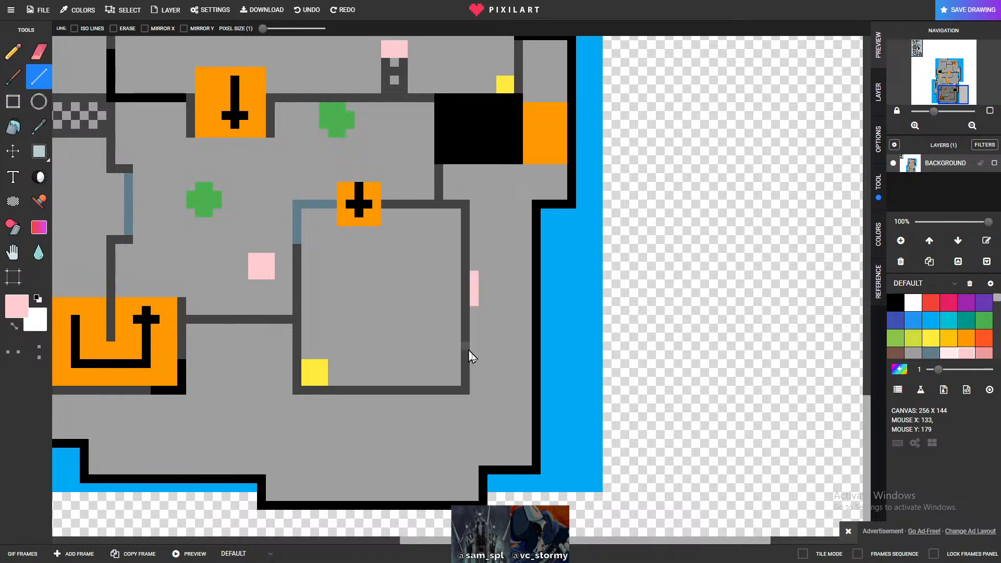
- Paint a light pink horizontal strip about 6 by 1 pixels directly beneath the large square room's bottom wall
{"action": "scroll", "coordinate": [464, 386], "scroll_direction": "down", "scroll_amount": 2}
{"action": "scroll", "coordinate": [456, 365], "scroll_direction": "up", "scroll_amount": 2}
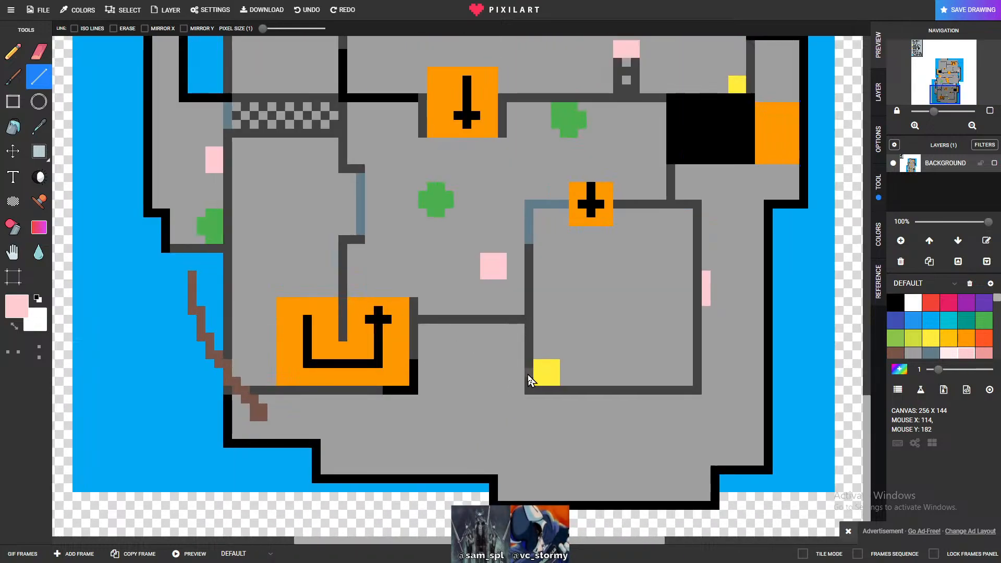
{"action": "scroll", "coordinate": [527, 379], "scroll_direction": "up", "scroll_amount": 1}
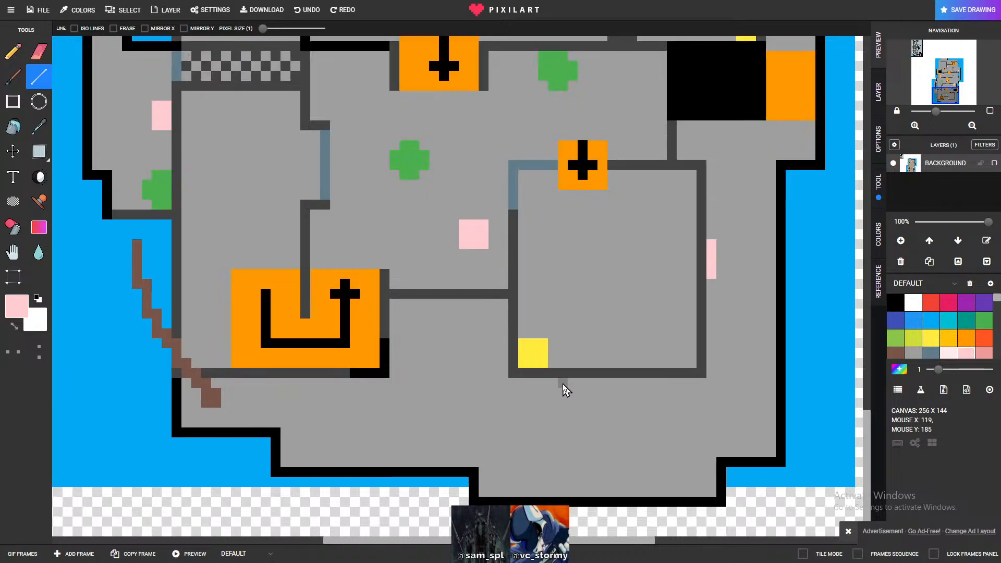
{"action": "left_click_drag", "start_coordinate": [562, 383], "coordinate": [604, 382]}
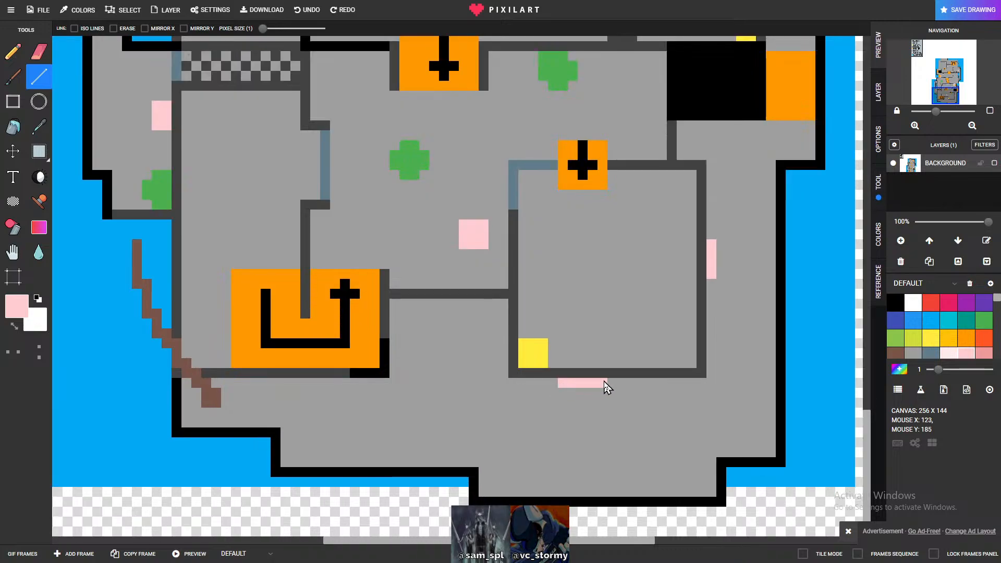
{"action": "scroll", "coordinate": [656, 413], "scroll_direction": "up", "scroll_amount": 2}
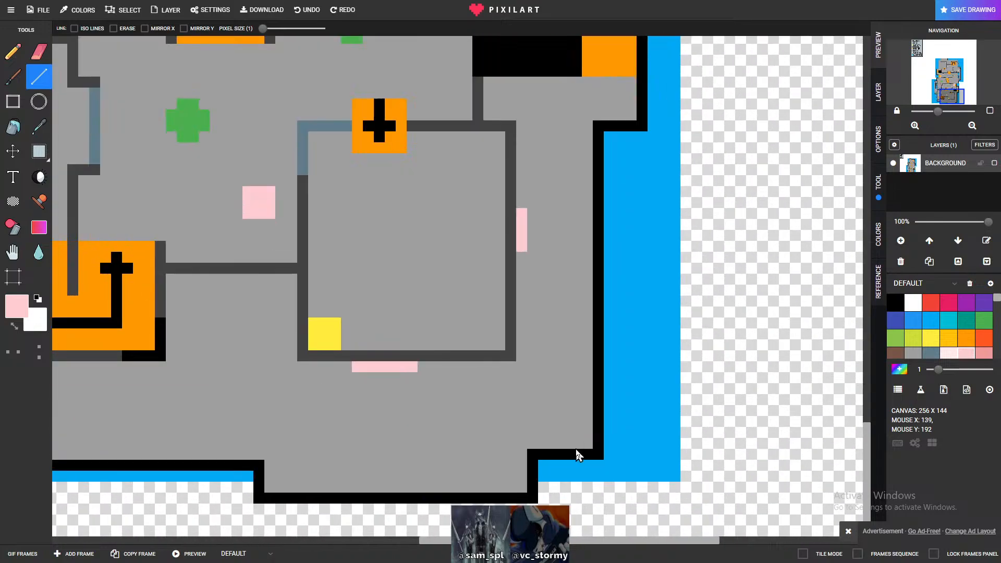
- Examine the map layout from the large lower room up through the central area
{"action": "left_click", "coordinate": [919, 353]}
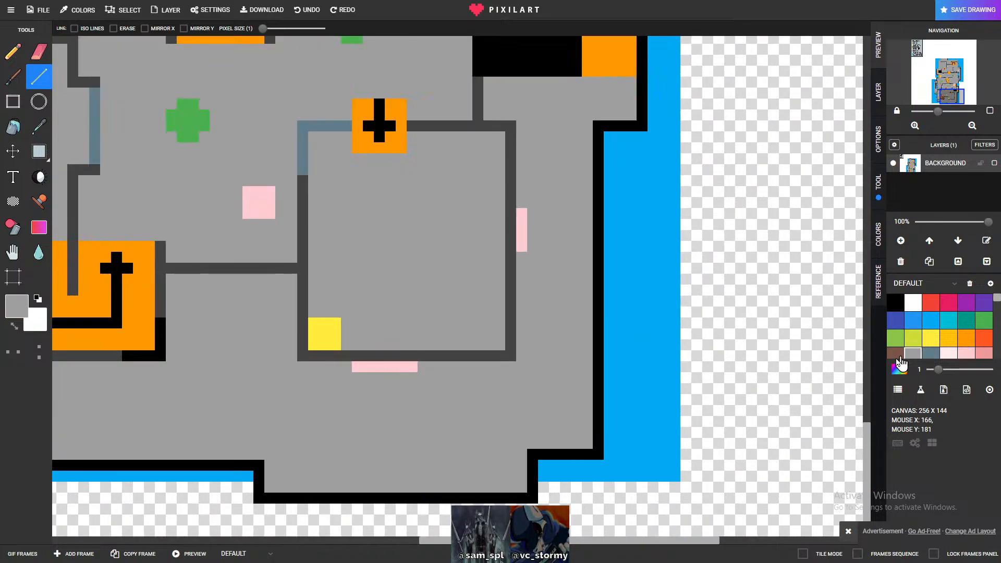
{"action": "scroll", "coordinate": [350, 398], "scroll_direction": "down", "scroll_amount": 2}
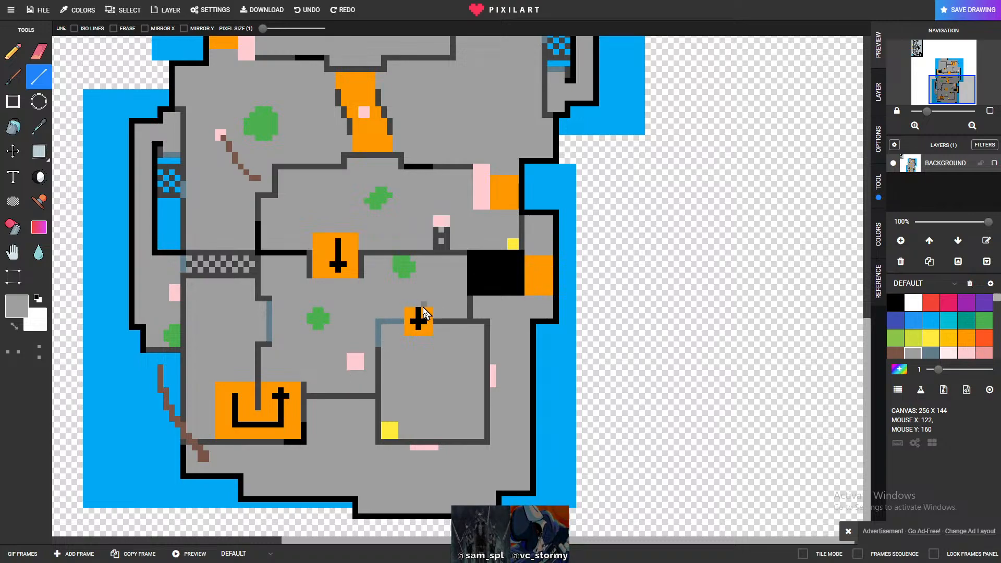
{"action": "scroll", "coordinate": [938, 351], "scroll_direction": "down", "scroll_amount": 5}
{"action": "scroll", "coordinate": [948, 353], "scroll_direction": "down", "scroll_amount": 4}
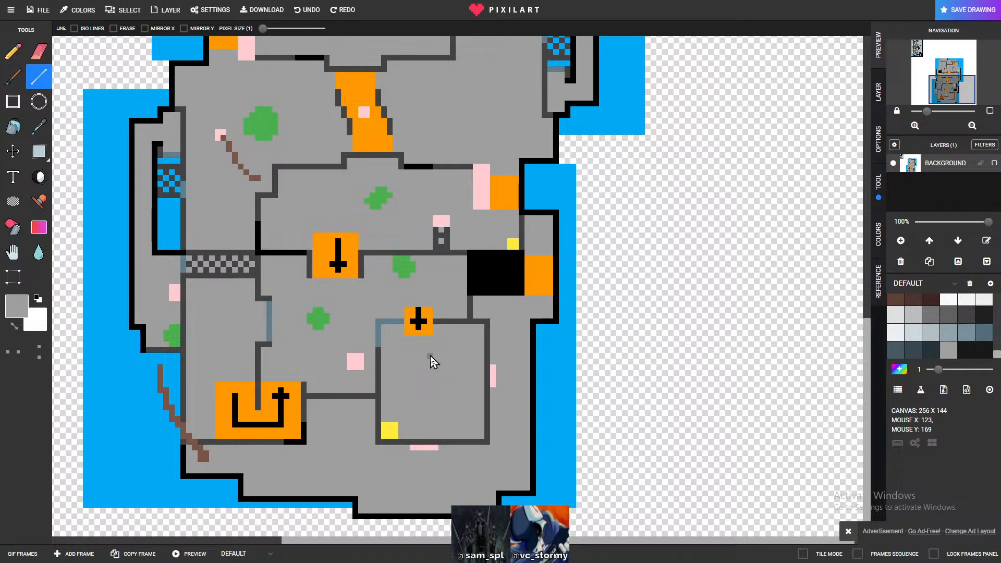
{"action": "scroll", "coordinate": [406, 243], "scroll_direction": "up", "scroll_amount": 2}
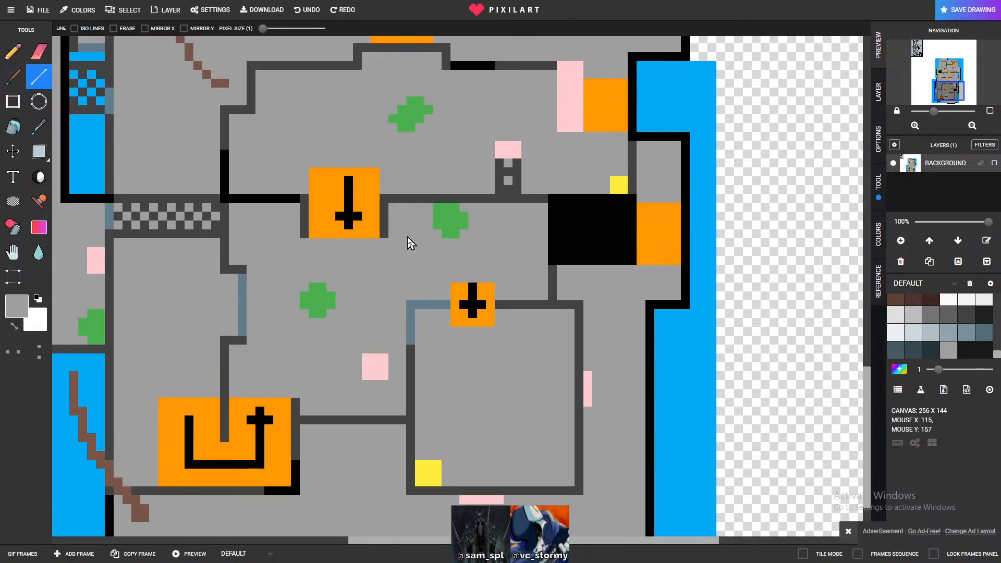
{"action": "scroll", "coordinate": [416, 221], "scroll_direction": "down", "scroll_amount": 3}
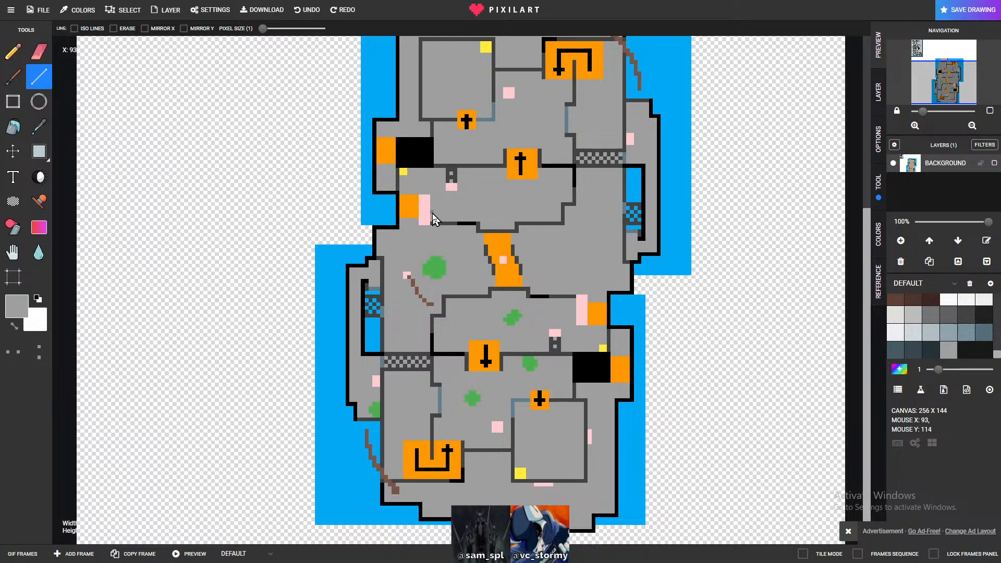
{"action": "scroll", "coordinate": [469, 237], "scroll_direction": "up", "scroll_amount": 2}
{"action": "scroll", "coordinate": [479, 237], "scroll_direction": "down", "scroll_amount": 3}
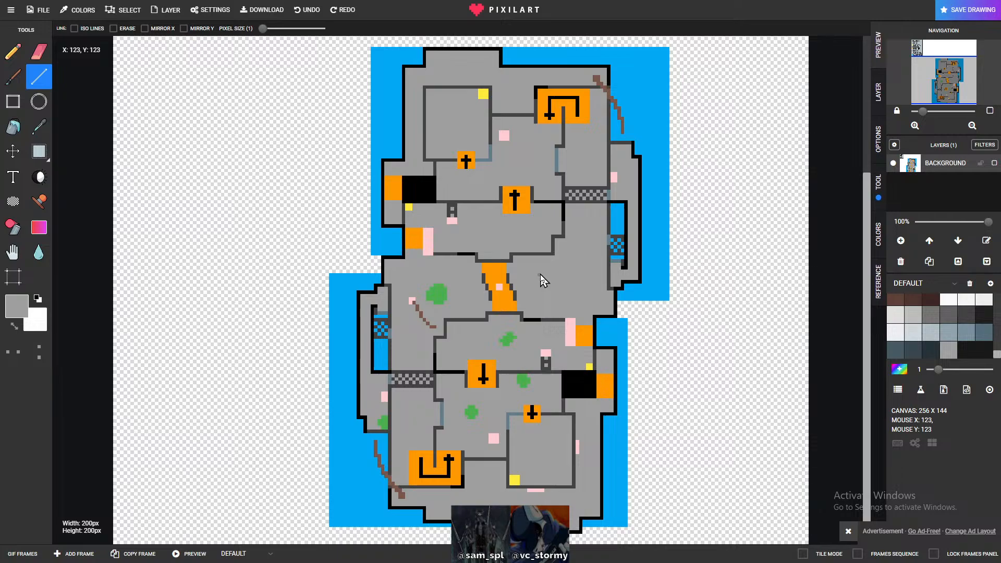
{"action": "scroll", "coordinate": [540, 281], "scroll_direction": "up", "scroll_amount": 1}
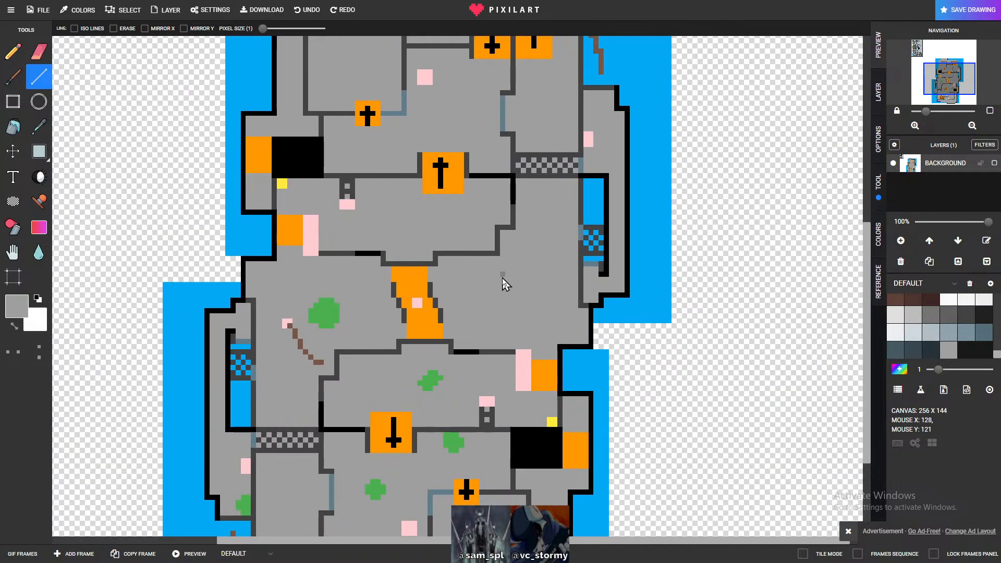
{"action": "scroll", "coordinate": [501, 284], "scroll_direction": "up", "scroll_amount": 1}
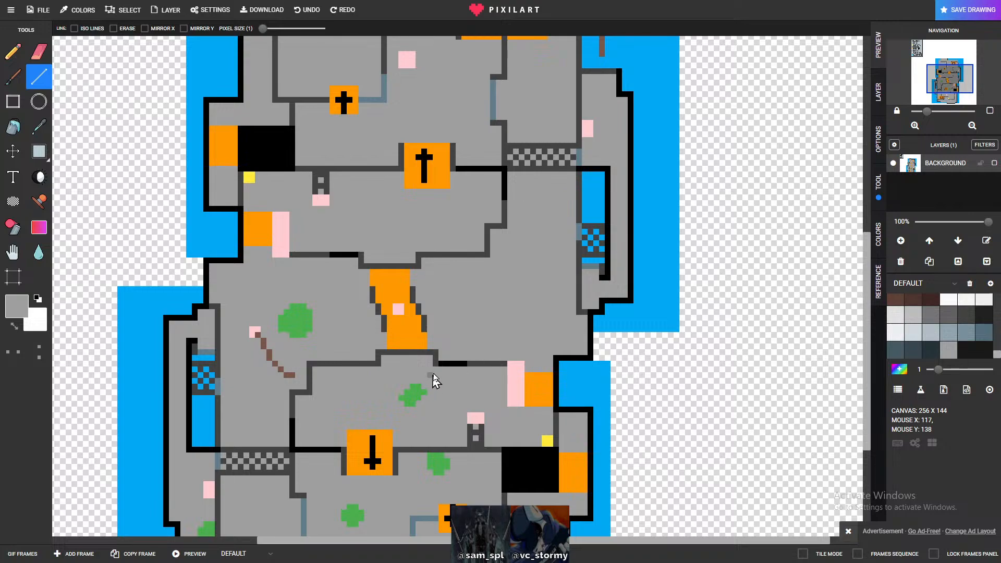
- Extend the black segment in the lower middle room's north wall by 2 pixels to the east
{"action": "scroll", "coordinate": [939, 340], "scroll_direction": "up", "scroll_amount": 3}
{"action": "scroll", "coordinate": [939, 339], "scroll_direction": "up", "scroll_amount": 5}
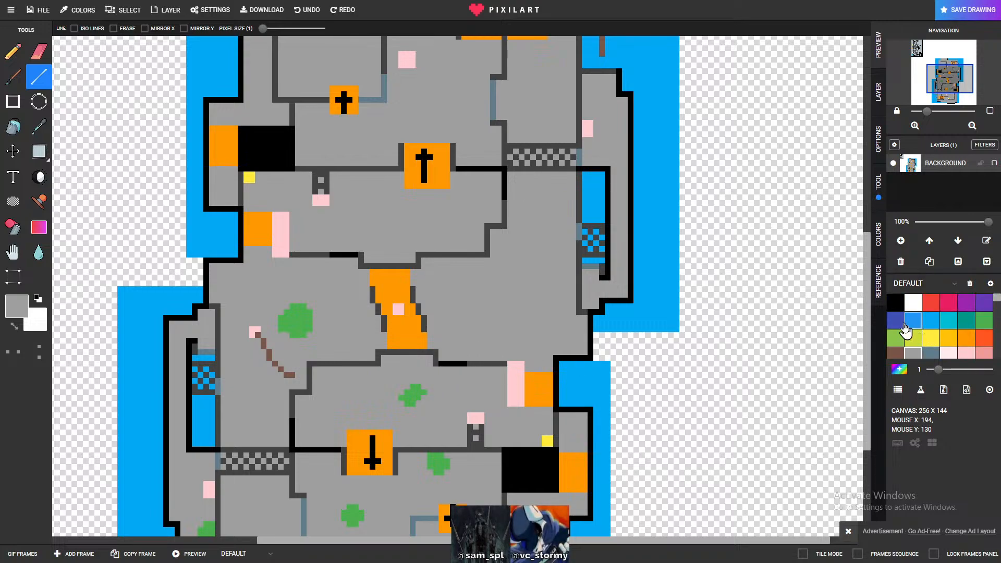
{"action": "left_click", "coordinate": [895, 302]}
{"action": "scroll", "coordinate": [461, 373], "scroll_direction": "up", "scroll_amount": 5}
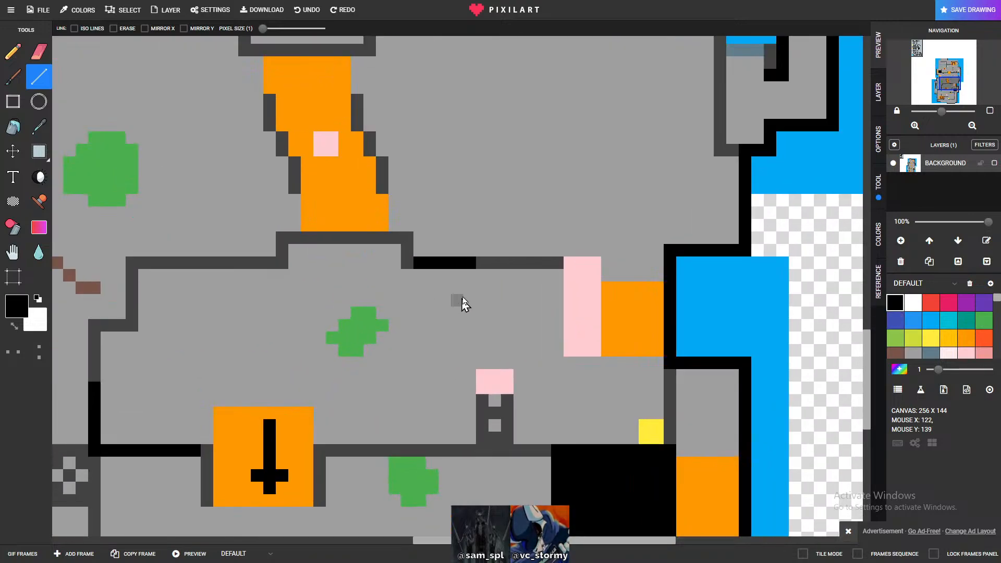
{"action": "left_click", "coordinate": [478, 265]}
{"action": "left_click", "coordinate": [491, 265]}
{"action": "scroll", "coordinate": [464, 300], "scroll_direction": "down", "scroll_amount": 4}
{"action": "scroll", "coordinate": [438, 328], "scroll_direction": "up", "scroll_amount": 2}
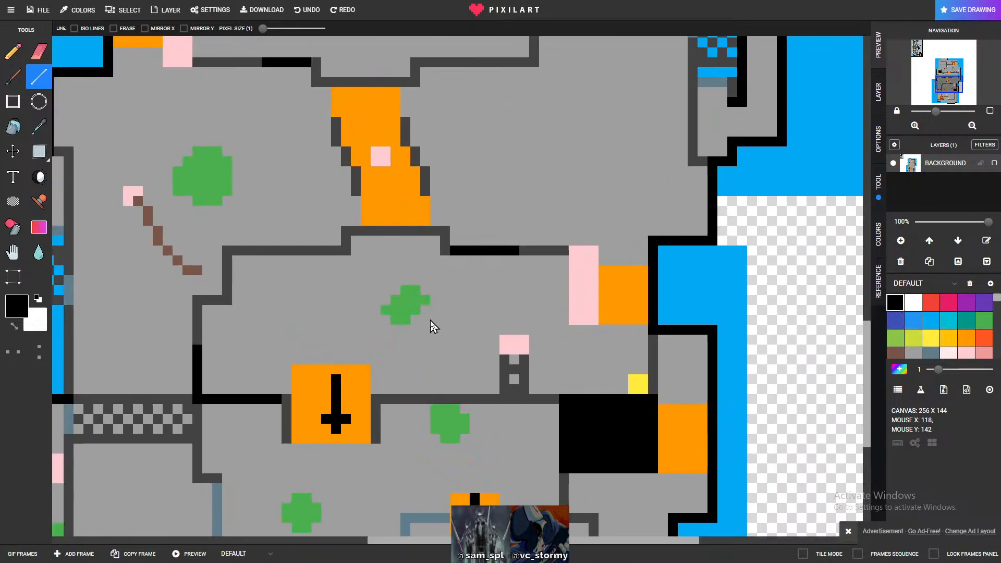
- Thicken the lower middle room's north wall with a dark gray band about 12 by 2 pixels directly above the black segment's stretch
{"action": "scroll", "coordinate": [938, 324], "scroll_direction": "down", "scroll_amount": 4}
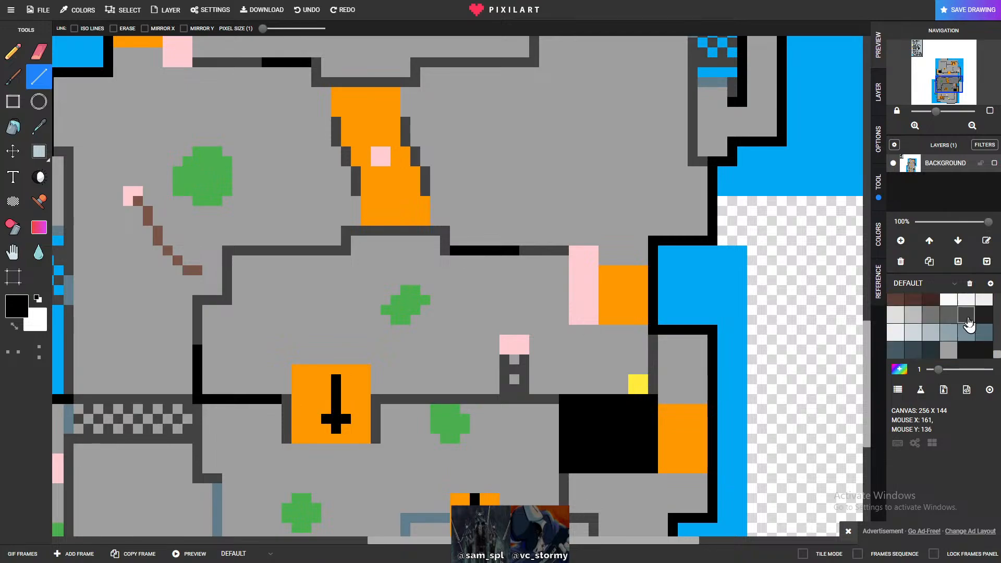
{"action": "left_click", "coordinate": [965, 314]}
{"action": "scroll", "coordinate": [453, 237], "scroll_direction": "up", "scroll_amount": 1}
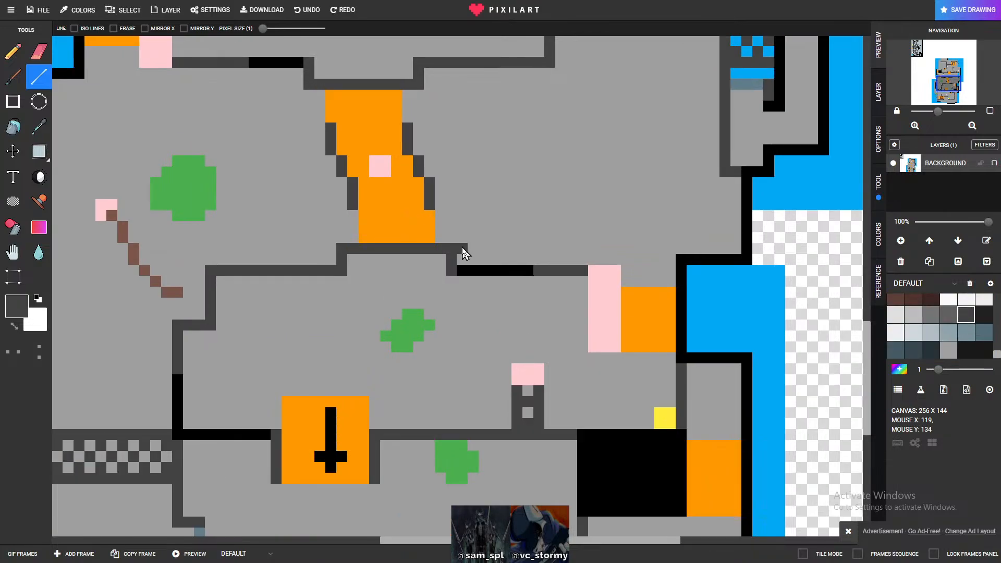
{"action": "mouse_move", "coordinate": [469, 249]}
{"action": "left_mouse_down"}
{"action": "mouse_move", "coordinate": [577, 250]}
{"action": "mouse_move", "coordinate": [584, 260]}
{"action": "mouse_move", "coordinate": [474, 261]}
{"action": "mouse_move", "coordinate": [588, 261]}
{"action": "left_mouse_up"}
- Dot alternating light gray pixels into the thickened dark gray wall to form a checkered strip reaching the tall pink box
{"action": "scroll", "coordinate": [948, 338], "scroll_direction": "up", "scroll_amount": 2}
{"action": "scroll", "coordinate": [948, 338], "scroll_direction": "up", "scroll_amount": 3}
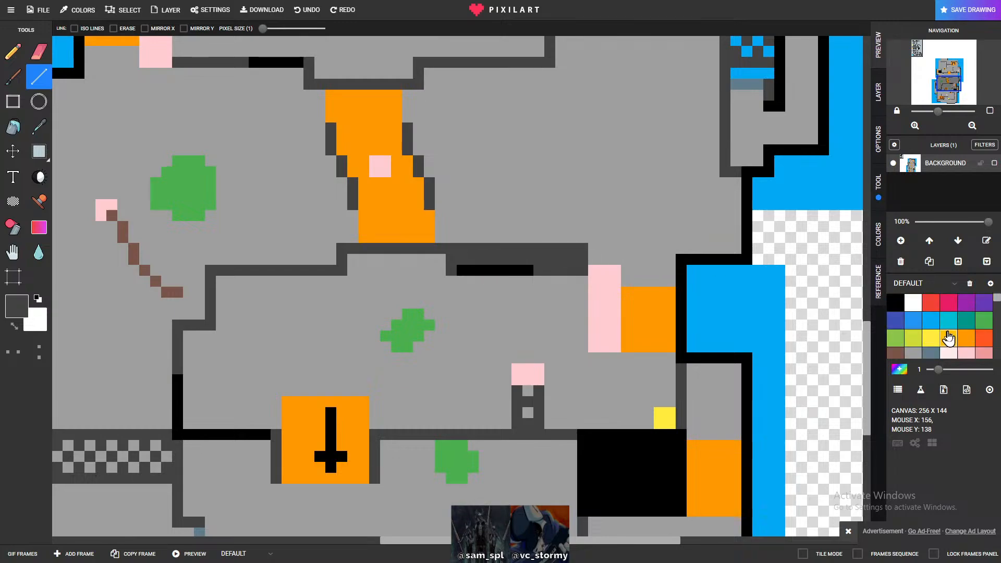
{"action": "left_click", "coordinate": [912, 353]}
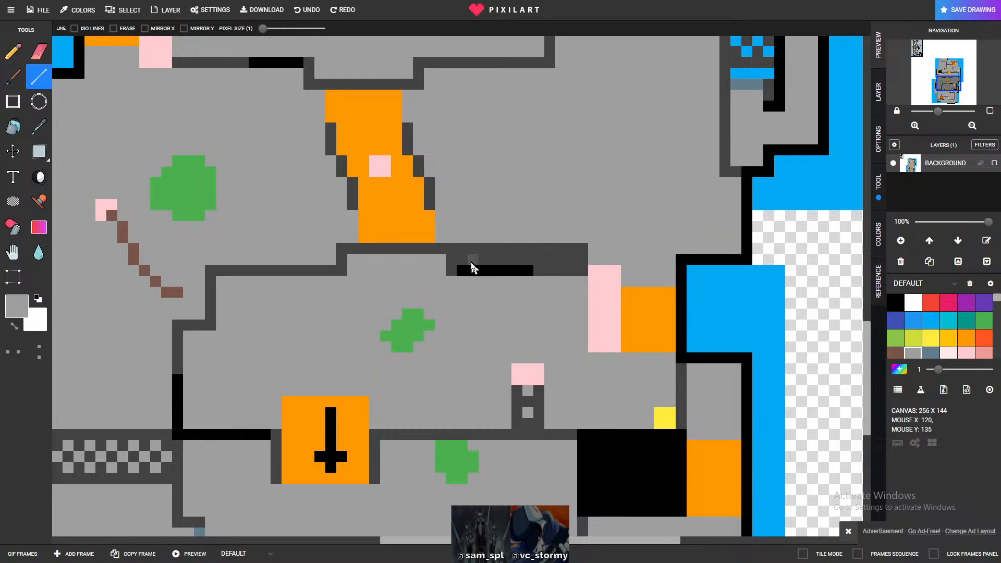
{"action": "left_click", "coordinate": [484, 263]}
{"action": "left_click", "coordinate": [505, 263]}
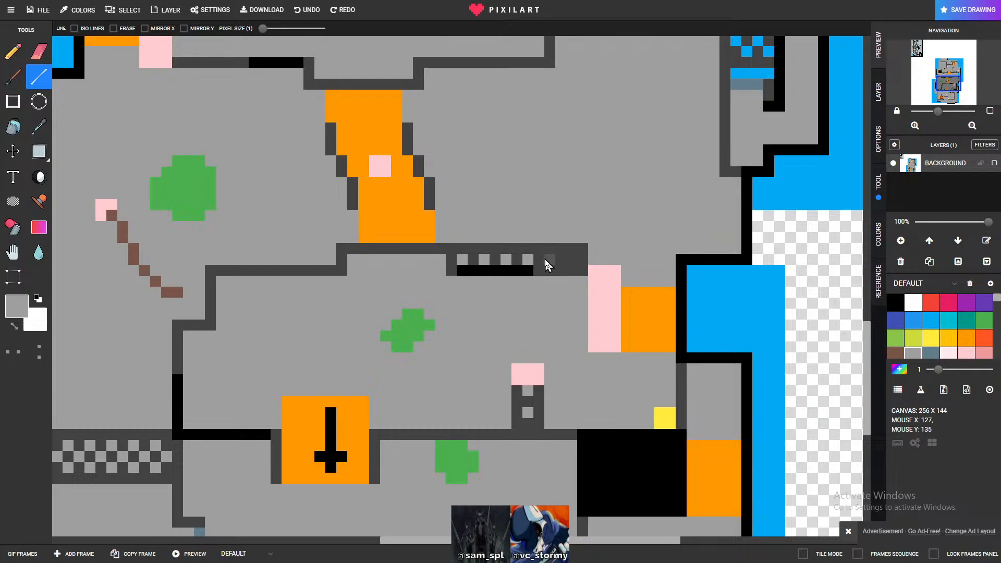
{"action": "left_click", "coordinate": [552, 264]}
{"action": "left_click", "coordinate": [571, 263]}
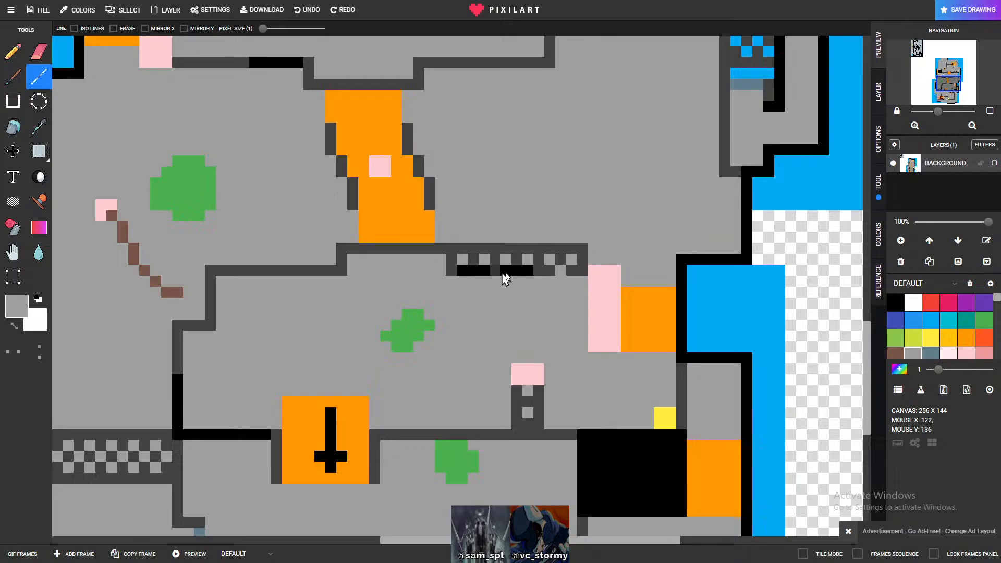
{"action": "scroll", "coordinate": [397, 311], "scroll_direction": "down", "scroll_amount": 3}
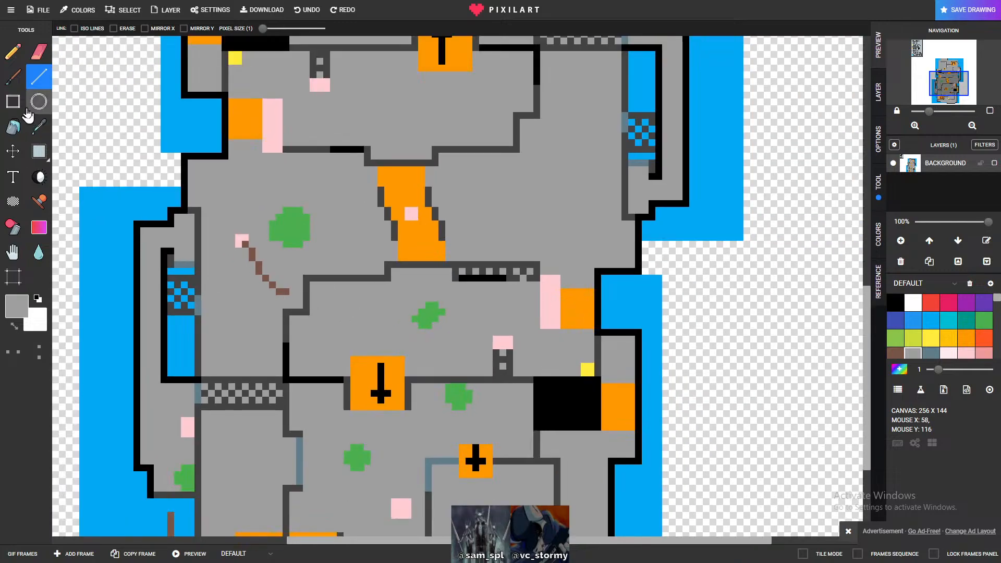
- Paint the black segment beneath the new checkered strip white with a straight line
{"action": "left_click", "coordinate": [912, 302]}
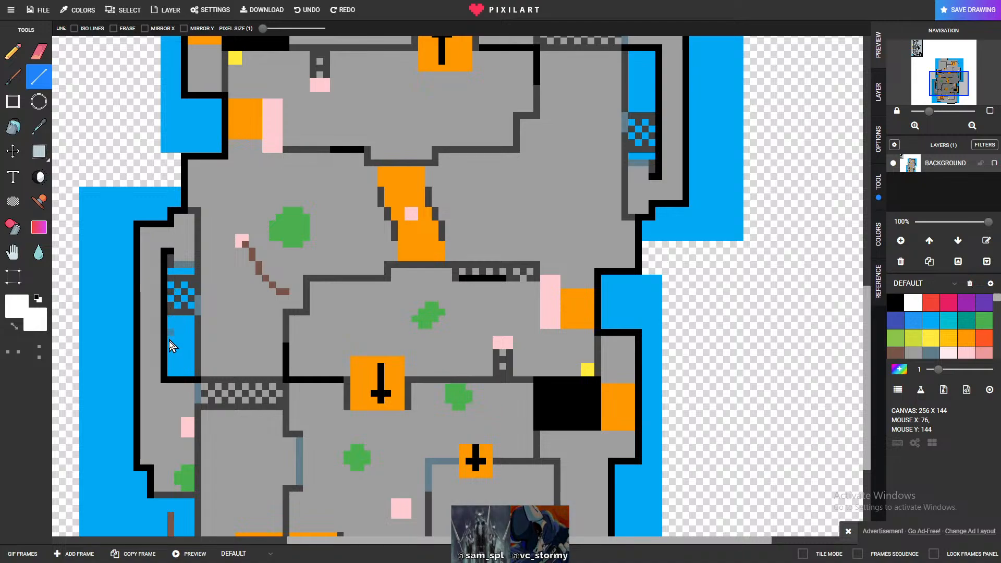
{"action": "left_click", "coordinate": [13, 51]}
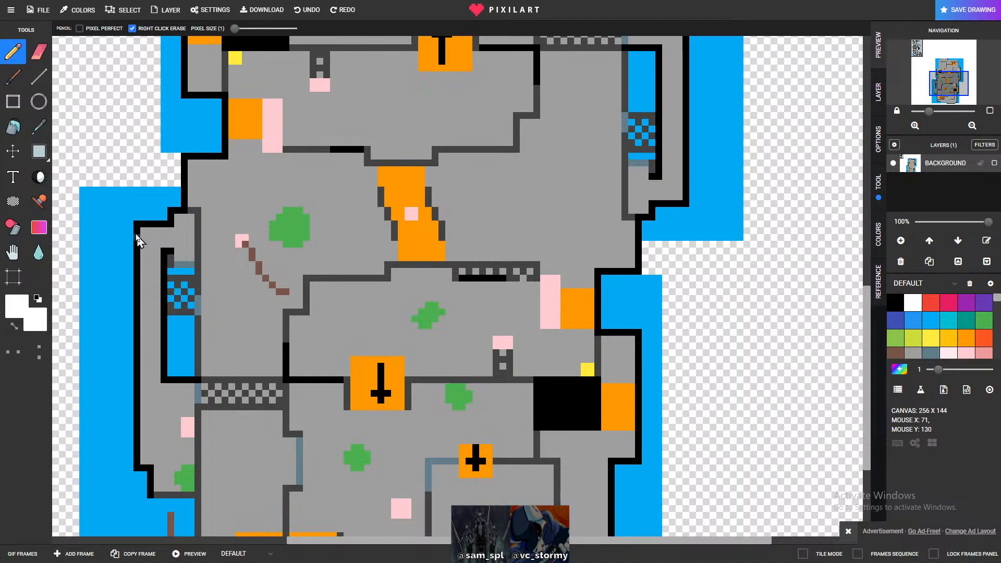
{"action": "left_click", "coordinate": [38, 76]}
{"action": "scroll", "coordinate": [119, 315], "scroll_direction": "up", "scroll_amount": 4}
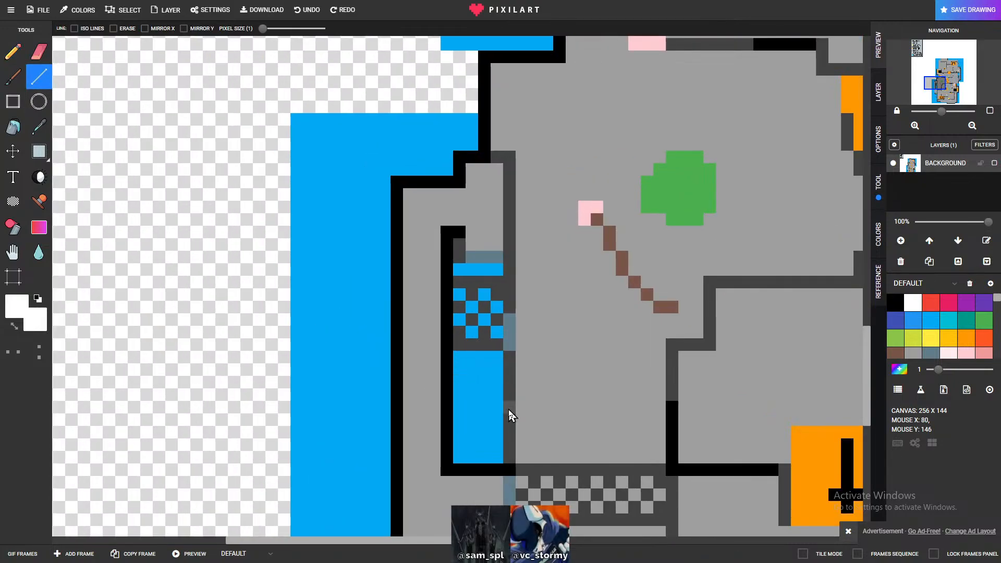
{"action": "scroll", "coordinate": [509, 410], "scroll_direction": "down", "scroll_amount": 1}
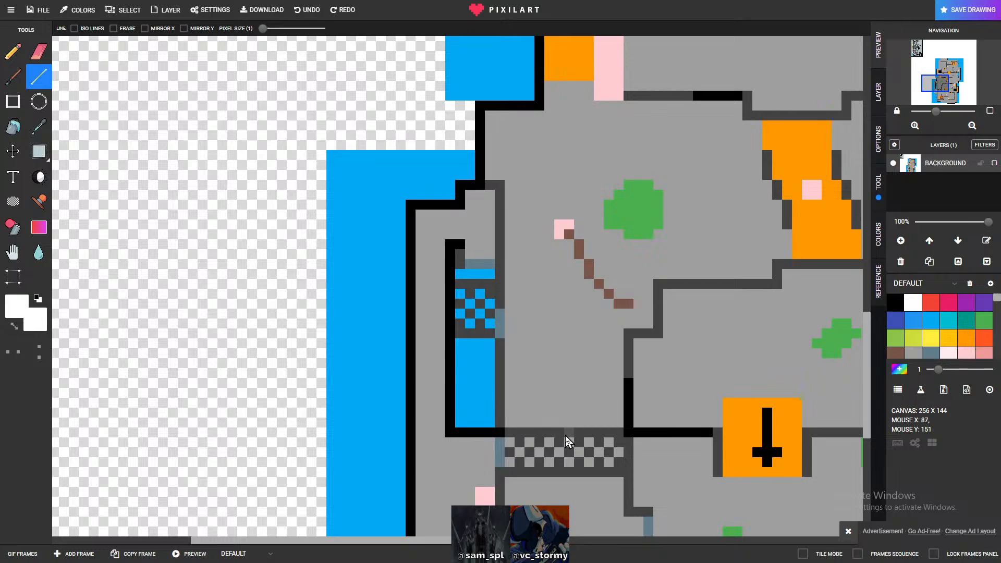
{"action": "scroll", "coordinate": [580, 435], "scroll_direction": "down", "scroll_amount": 3}
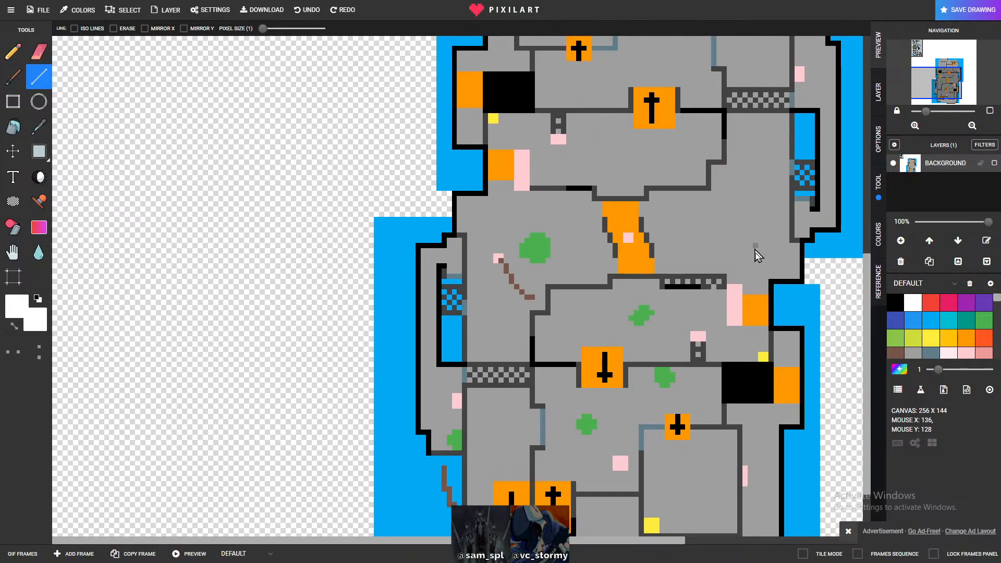
{"action": "scroll", "coordinate": [827, 335], "scroll_direction": "up", "scroll_amount": 2}
{"action": "scroll", "coordinate": [145, 369], "scroll_direction": "down", "scroll_amount": 2}
{"action": "scroll", "coordinate": [393, 344], "scroll_direction": "up", "scroll_amount": 1}
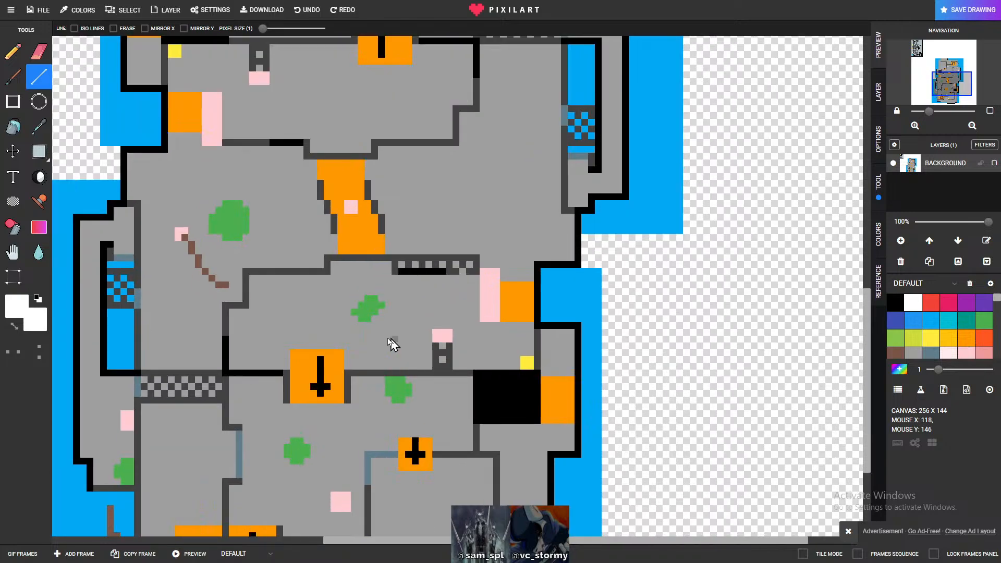
{"action": "scroll", "coordinate": [424, 283], "scroll_direction": "up", "scroll_amount": 1}
{"action": "left_click_drag", "start_coordinate": [422, 282], "coordinate": [475, 289]}
- Paint the black vertical segment in the lower middle room's west wall white, about 5 pixels tall
{"action": "scroll", "coordinate": [474, 291], "scroll_direction": "down", "scroll_amount": 3}
{"action": "scroll", "coordinate": [365, 323], "scroll_direction": "down", "scroll_amount": 1}
{"action": "scroll", "coordinate": [310, 346], "scroll_direction": "up", "scroll_amount": 2}
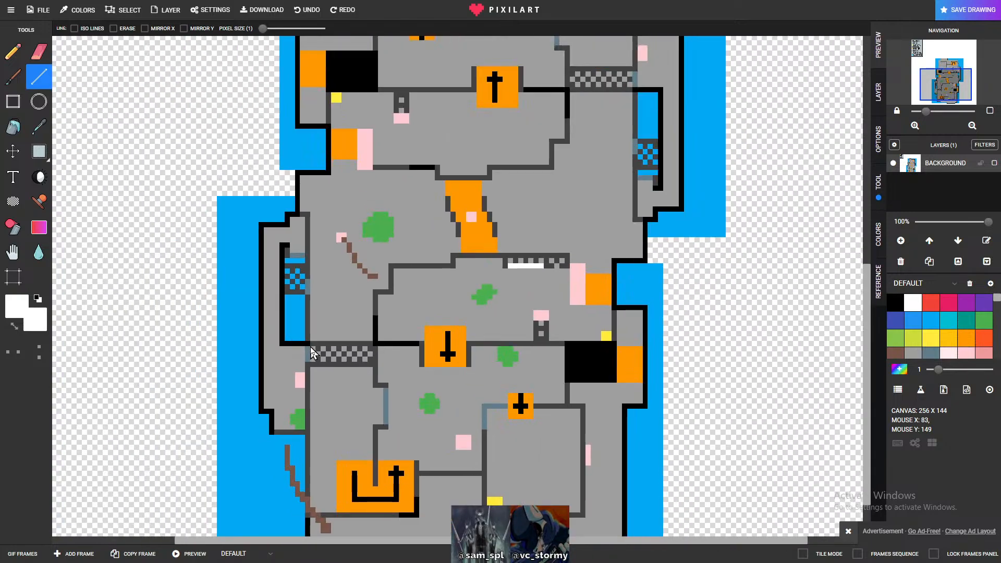
{"action": "scroll", "coordinate": [310, 346], "scroll_direction": "up", "scroll_amount": 1}
{"action": "scroll", "coordinate": [536, 261], "scroll_direction": "up", "scroll_amount": 1}
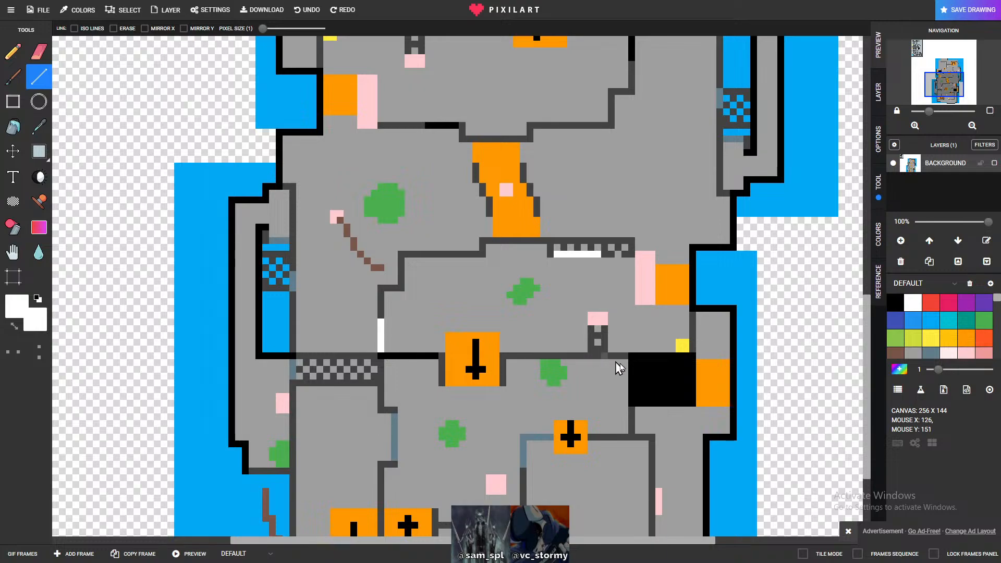
- Examine the lower half of the map, including the black wall corner beside the U-shaped orange block and the central orange passage
{"action": "scroll", "coordinate": [714, 402], "scroll_direction": "down", "scroll_amount": 2}
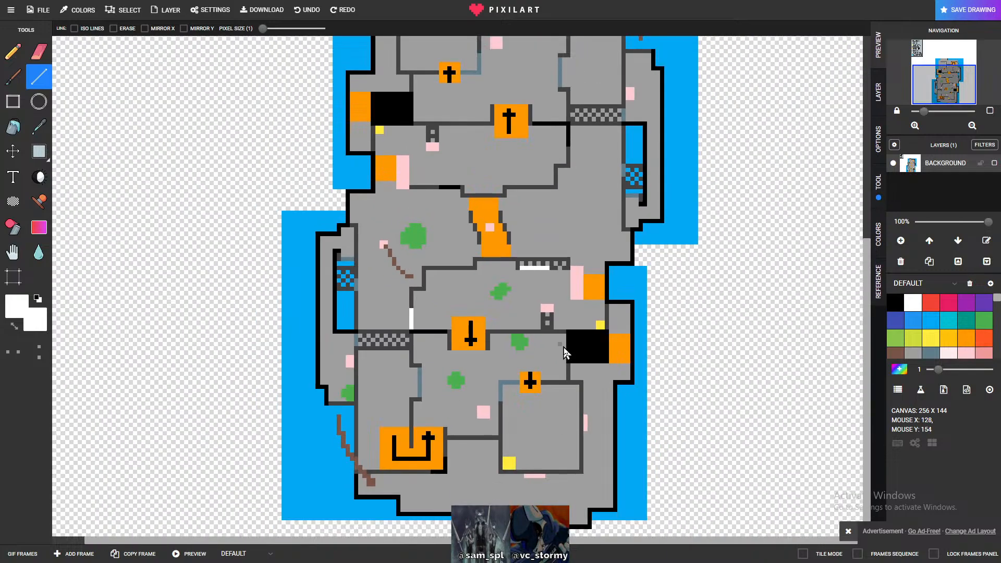
{"action": "scroll", "coordinate": [566, 348], "scroll_direction": "up", "scroll_amount": 3}
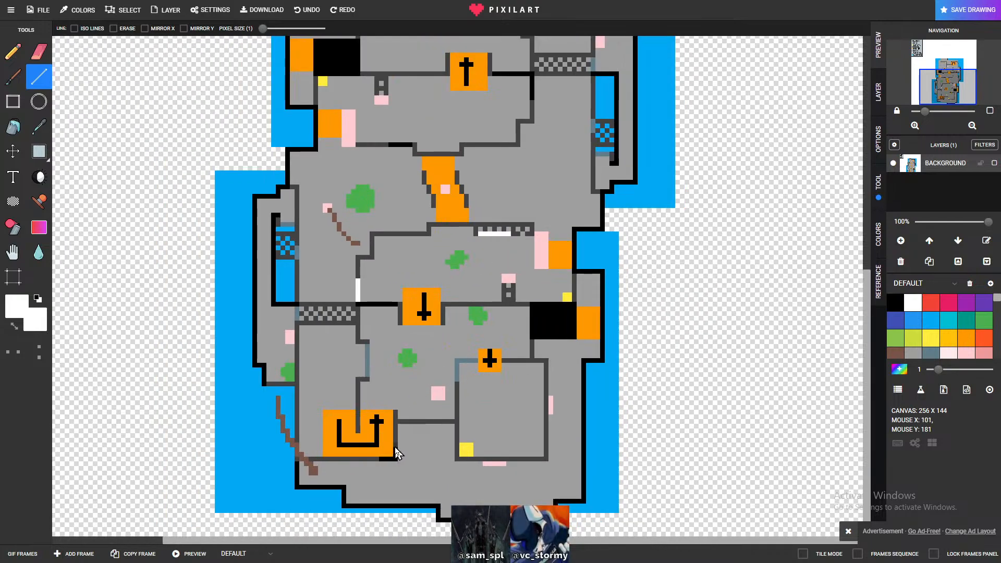
{"action": "left_click_drag", "start_coordinate": [384, 462], "coordinate": [398, 454]}
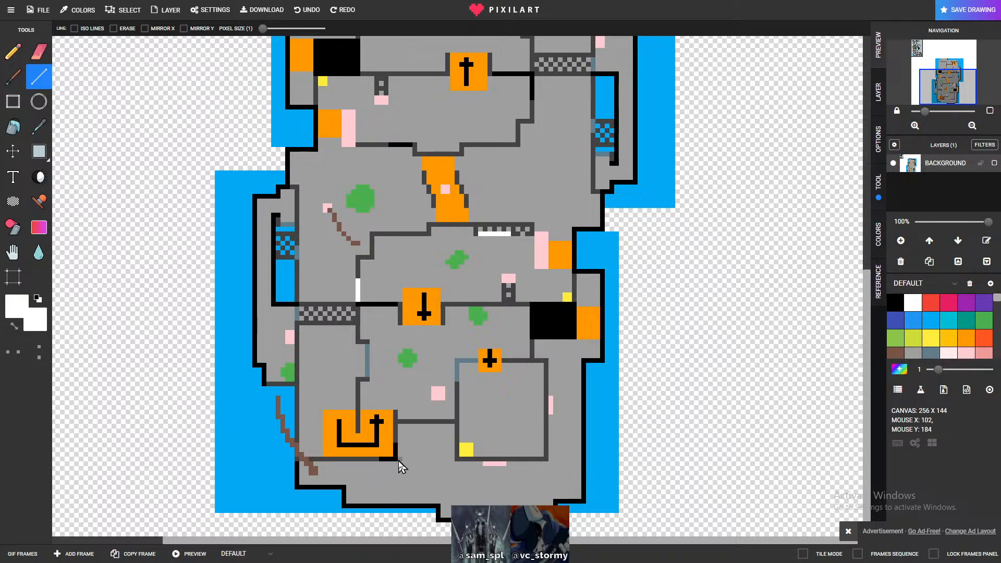
{"action": "scroll", "coordinate": [388, 404], "scroll_direction": "up", "scroll_amount": 1}
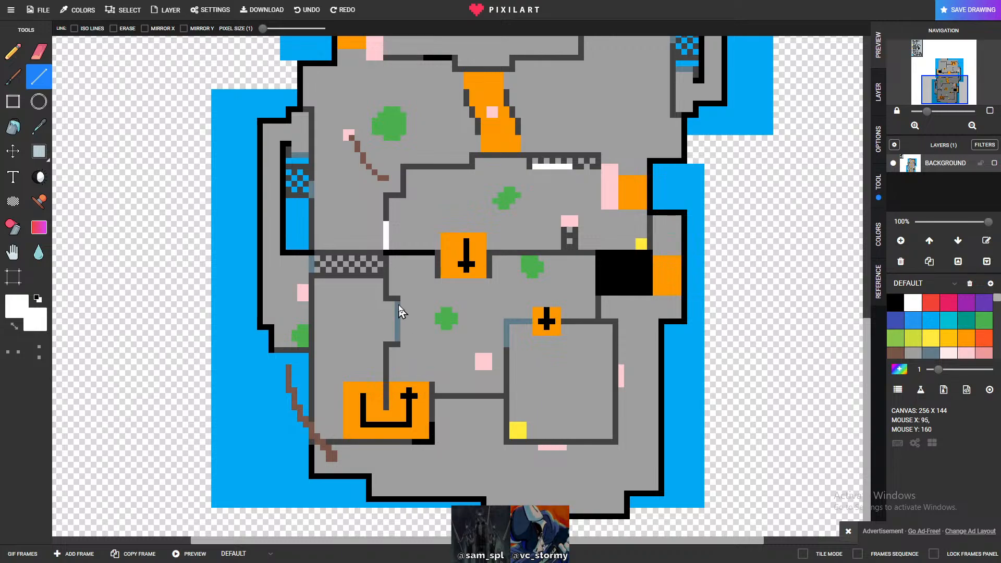
{"action": "scroll", "coordinate": [448, 292], "scroll_direction": "down", "scroll_amount": 1}
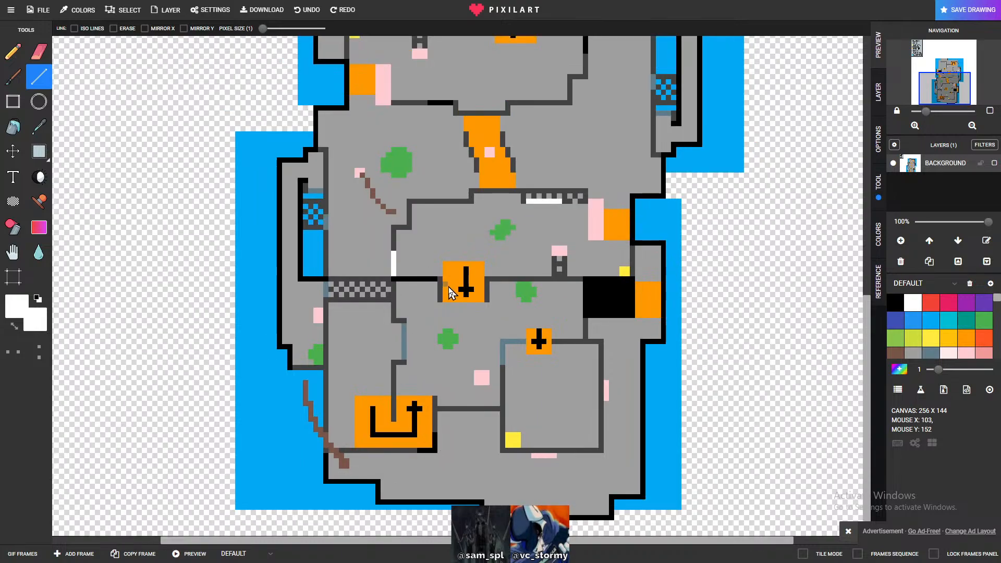
{"action": "scroll", "coordinate": [482, 157], "scroll_direction": "up", "scroll_amount": 1}
{"action": "left_click", "coordinate": [485, 162]}
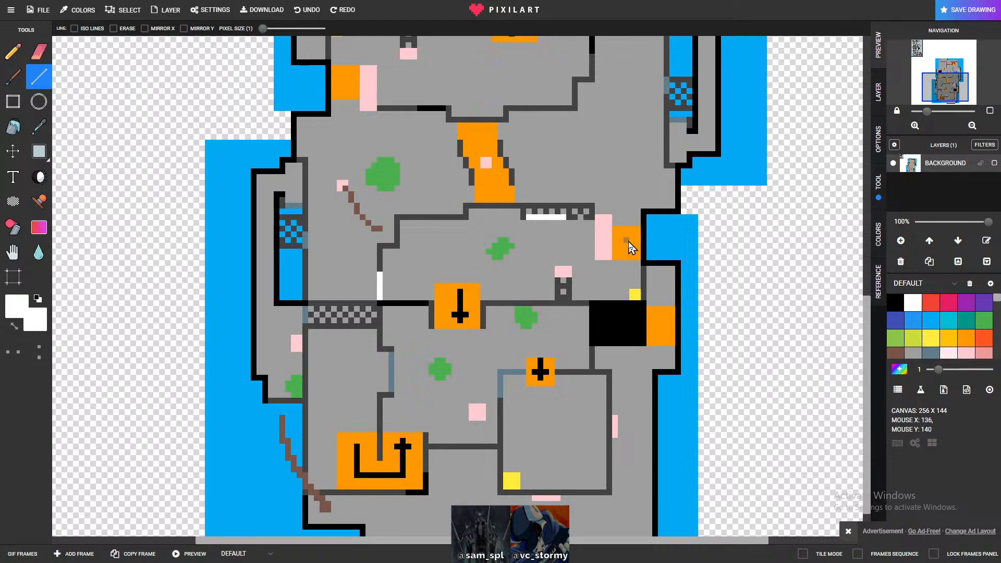
{"action": "scroll", "coordinate": [631, 247], "scroll_direction": "up", "scroll_amount": 1}
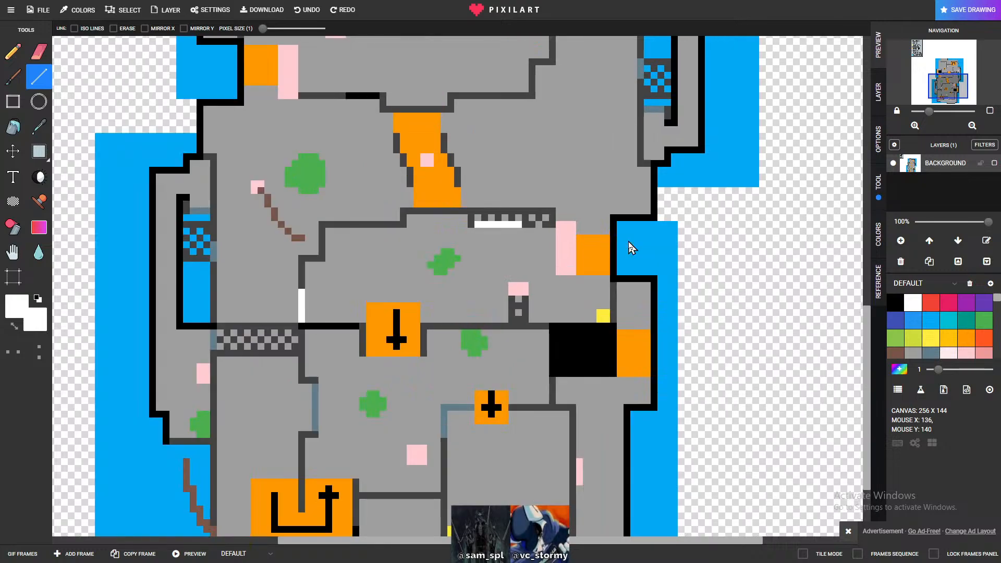
- Paint a white vertical wall opening along the tall pink box's west side, trimmed with gray to about 5 pixels tall
{"action": "scroll", "coordinate": [937, 342], "scroll_direction": "down", "scroll_amount": 3}
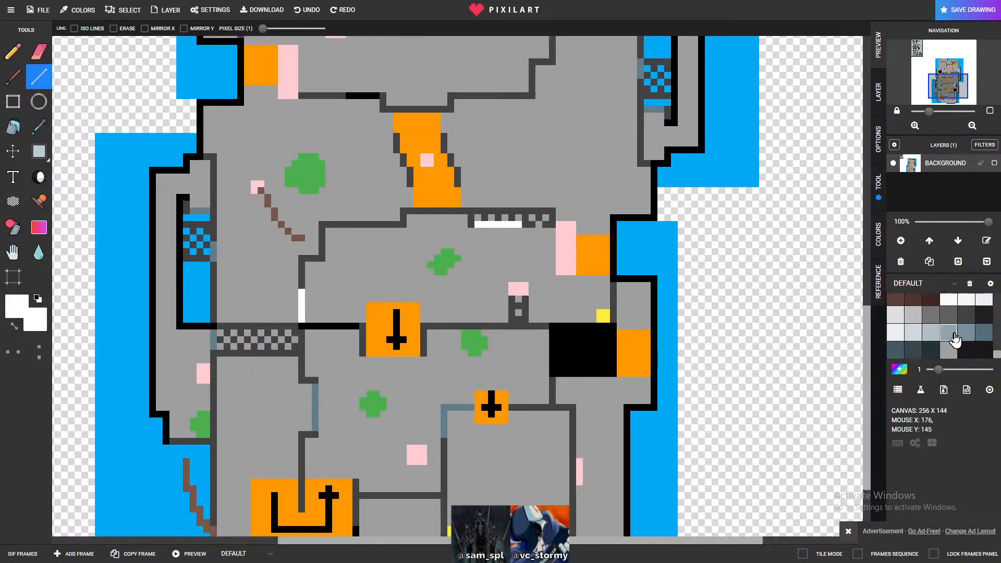
{"action": "left_click", "coordinate": [965, 315]}
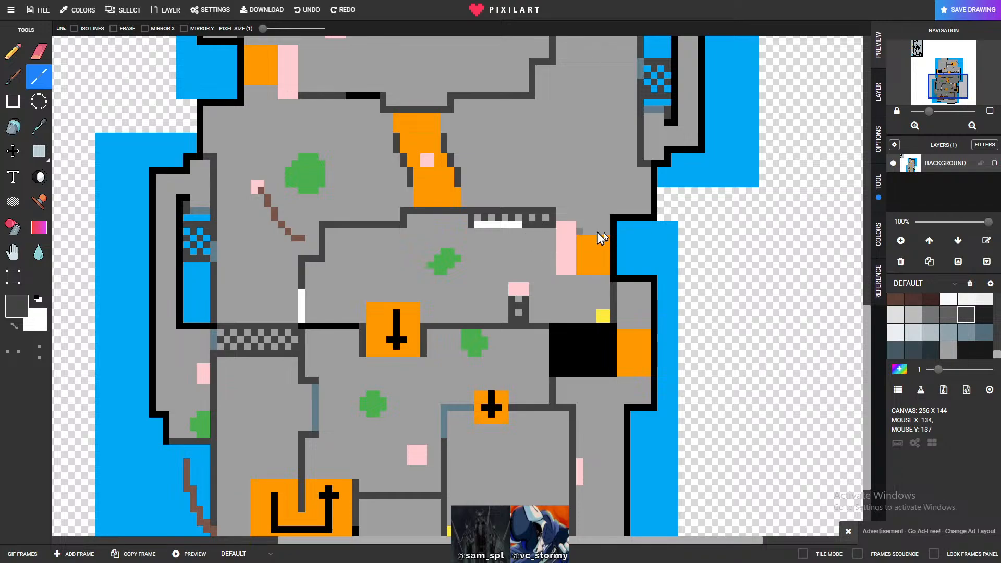
{"action": "scroll", "coordinate": [953, 336], "scroll_direction": "up", "scroll_amount": 5}
{"action": "scroll", "coordinate": [953, 336], "scroll_direction": "up", "scroll_amount": 5}
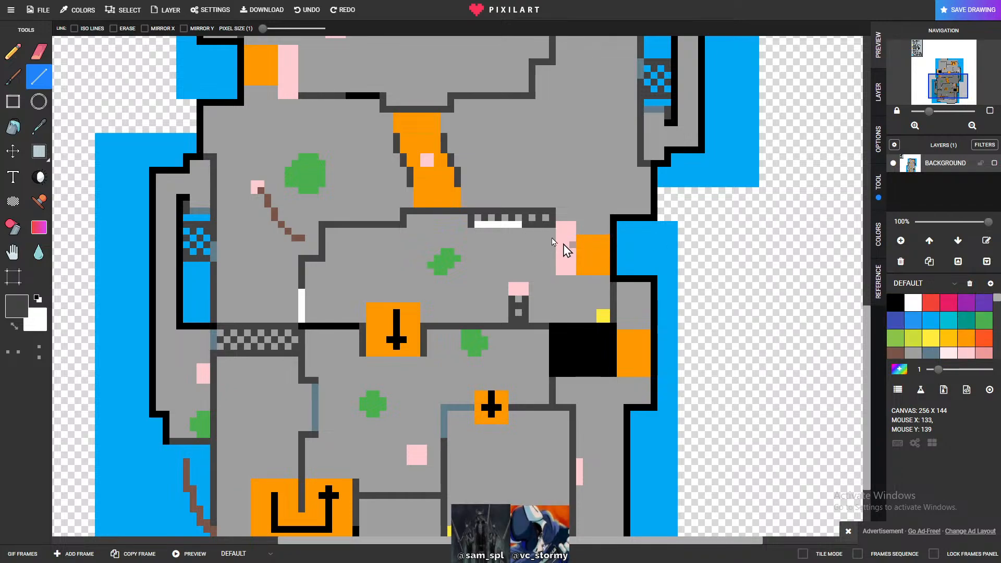
{"action": "scroll", "coordinate": [561, 229], "scroll_direction": "up", "scroll_amount": 1}
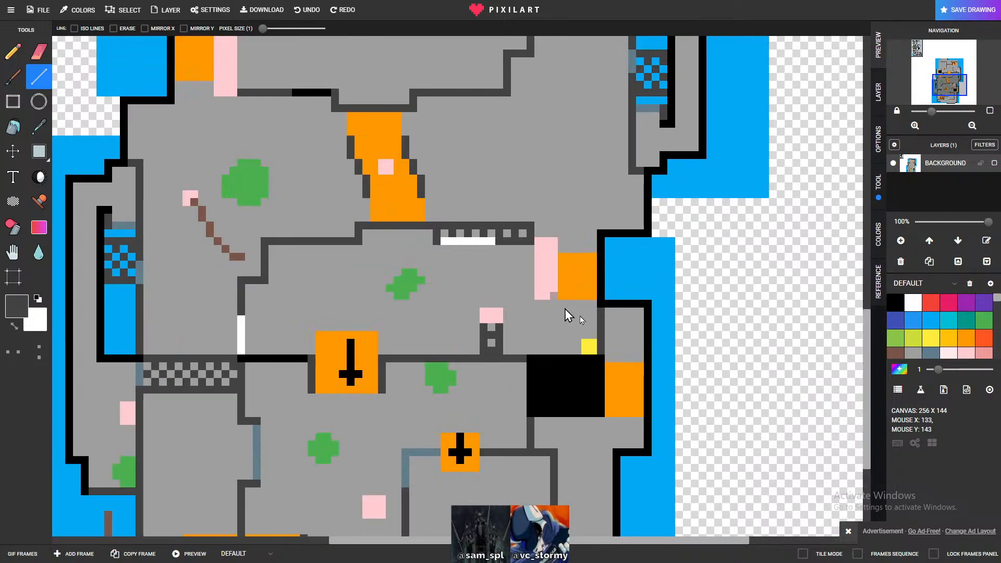
{"action": "left_click", "coordinate": [911, 302]}
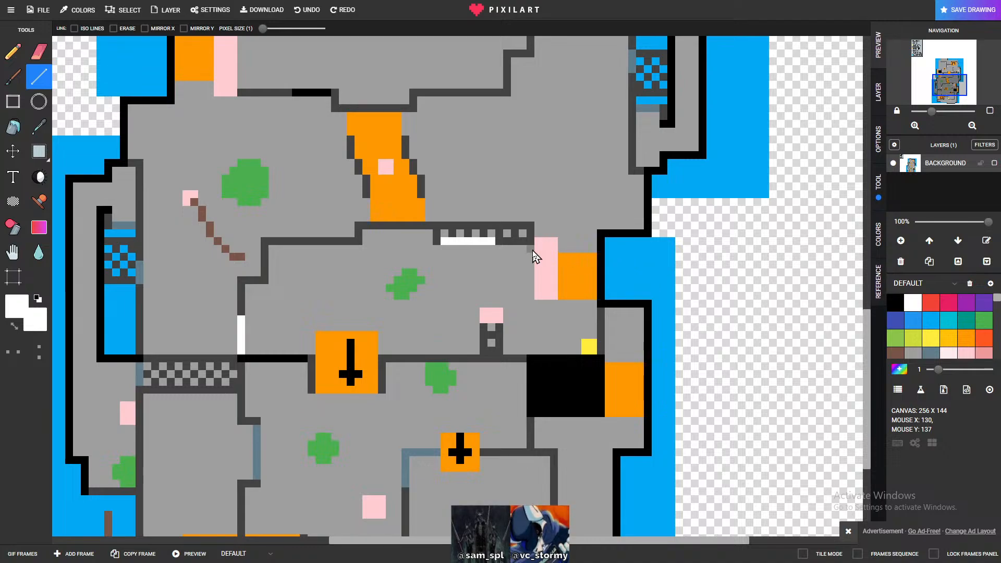
{"action": "left_click_drag", "start_coordinate": [532, 251], "coordinate": [532, 289]}
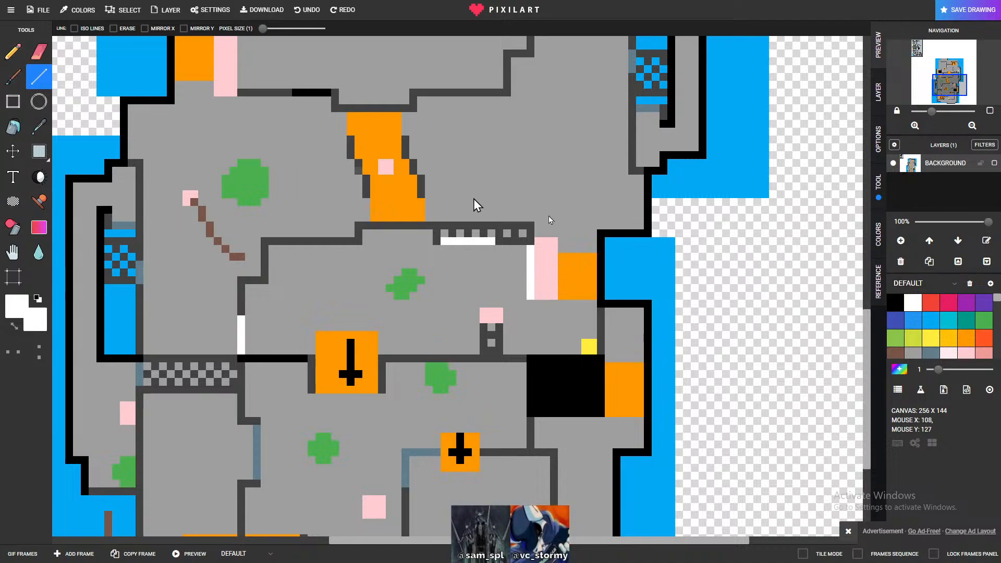
{"action": "left_click", "coordinate": [913, 353]}
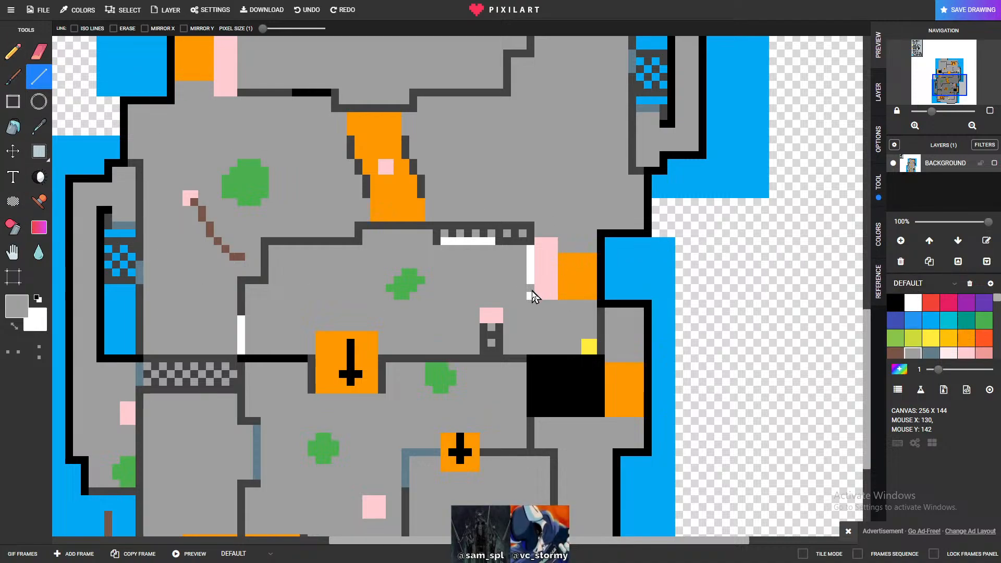
{"action": "scroll", "coordinate": [679, 346], "scroll_direction": "down", "scroll_amount": 1}
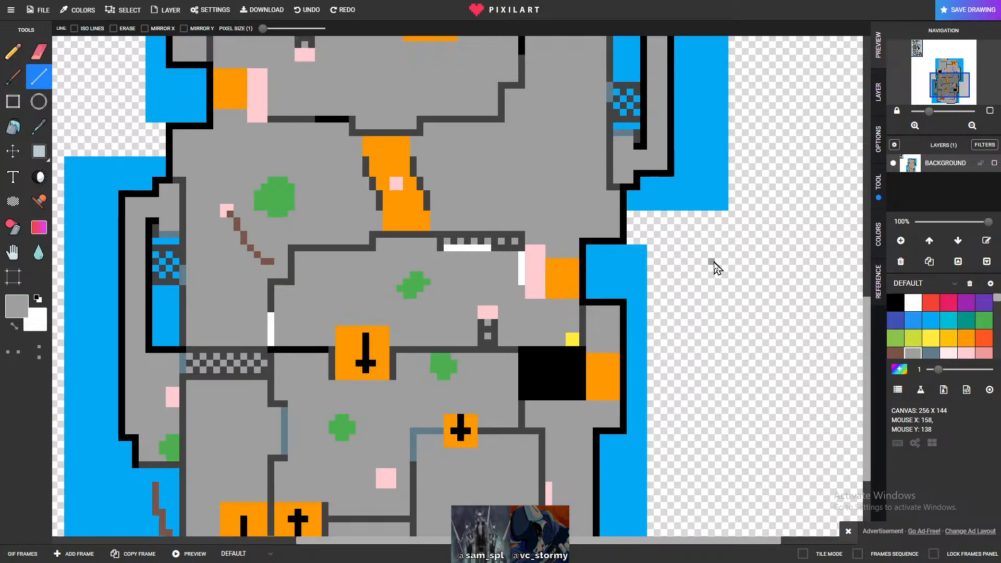
- Outline water extensions with light blue straight lines around the lower half's south and east sides and the gap on the map's west side
{"action": "scroll", "coordinate": [365, 249], "scroll_direction": "down", "scroll_amount": 2}
{"action": "scroll", "coordinate": [364, 248], "scroll_direction": "down", "scroll_amount": 1}
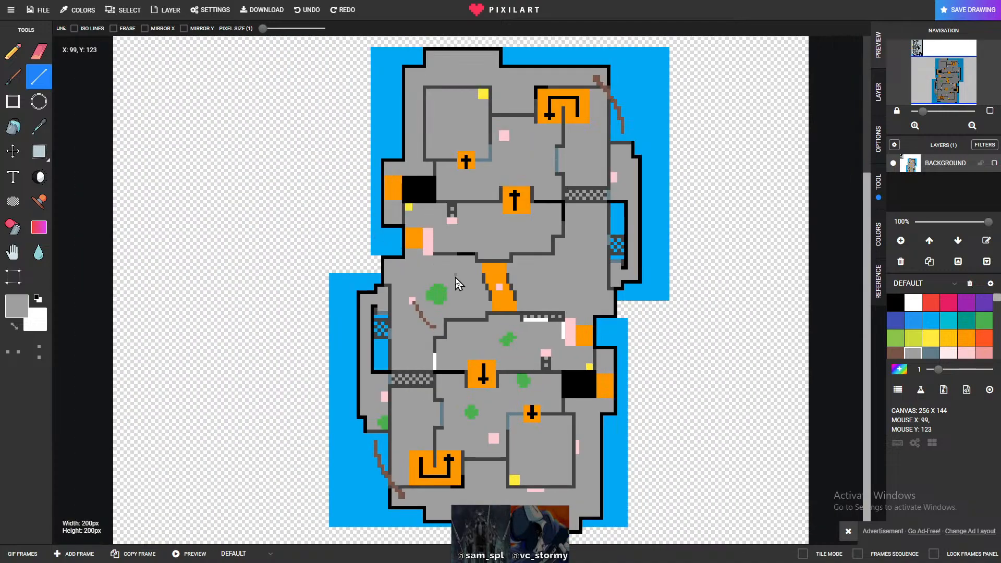
{"action": "scroll", "coordinate": [531, 358], "scroll_direction": "up", "scroll_amount": 1}
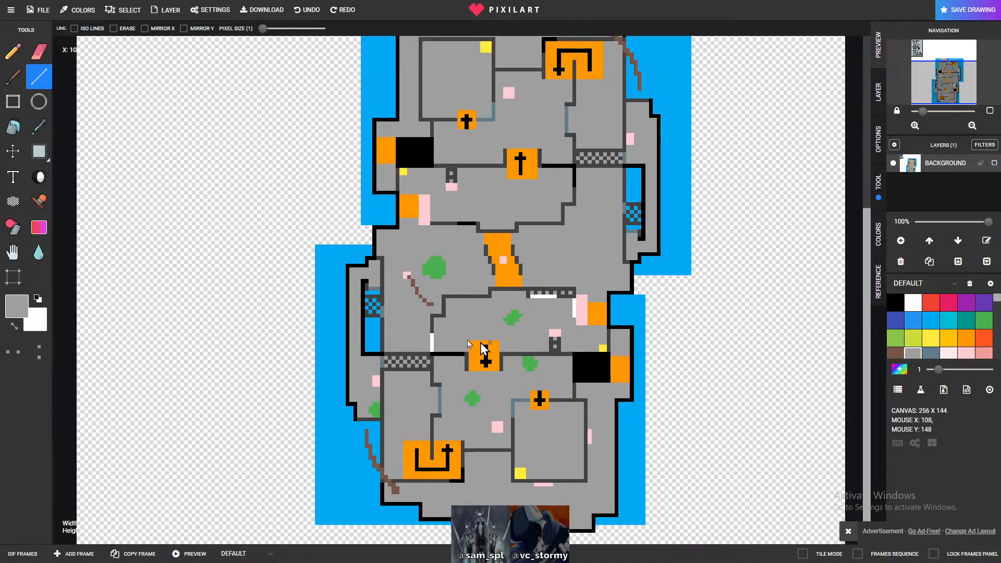
{"action": "left_click", "coordinate": [930, 320]}
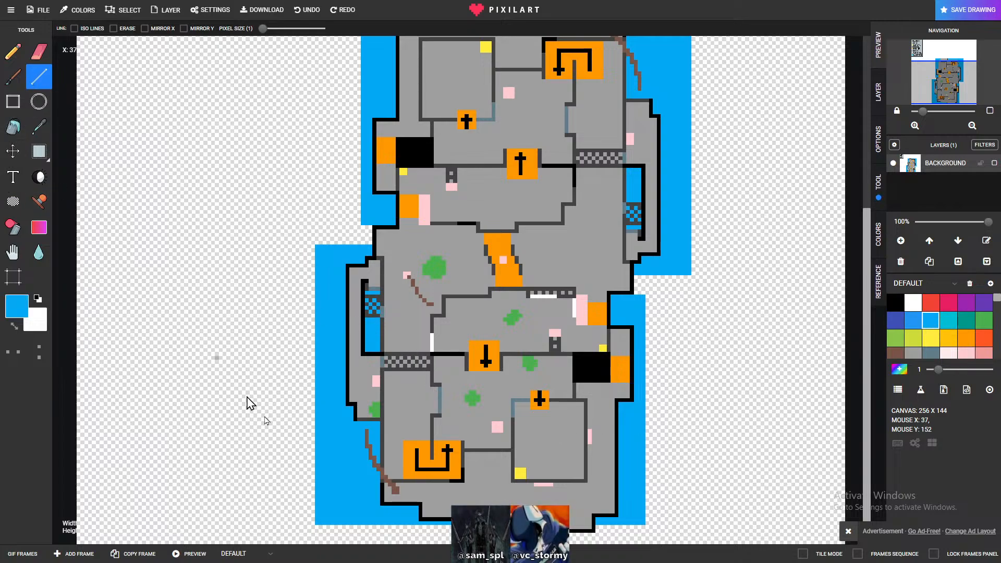
{"action": "scroll", "coordinate": [320, 534], "scroll_direction": "down", "scroll_amount": 1}
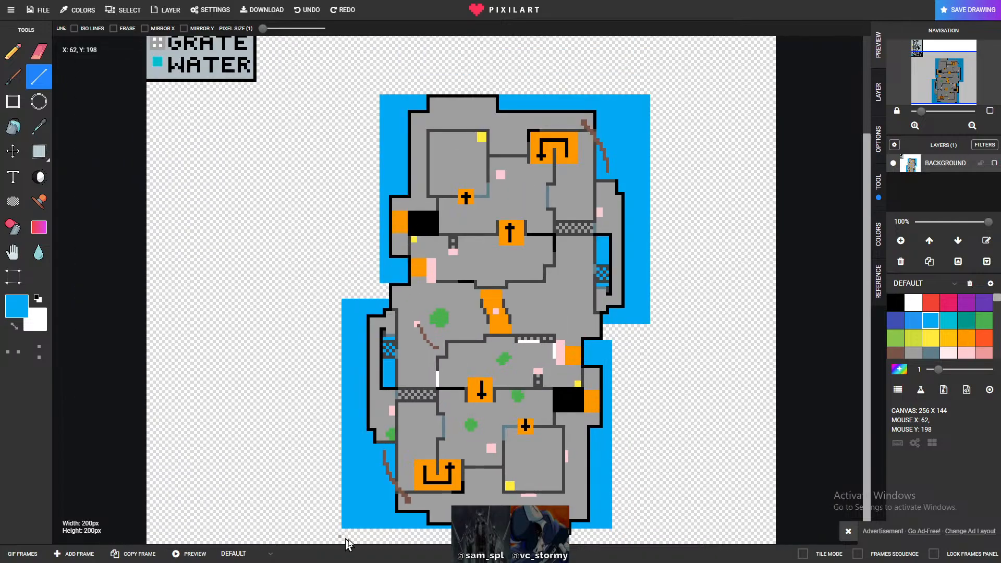
{"action": "left_click_drag", "start_coordinate": [344, 537], "coordinate": [650, 324]}
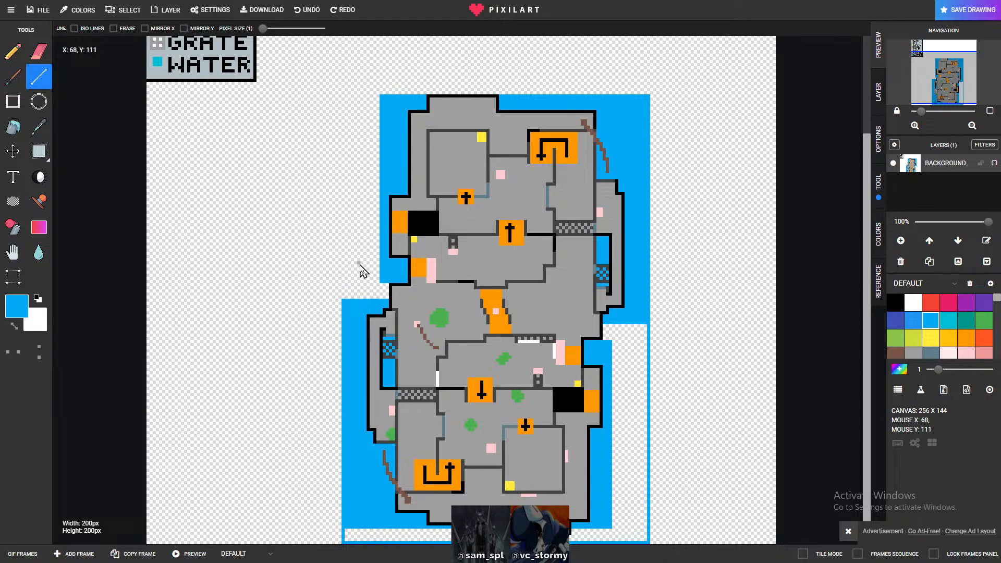
{"action": "scroll", "coordinate": [316, 284], "scroll_direction": "up", "scroll_amount": 2}
{"action": "left_click_drag", "start_coordinate": [318, 282], "coordinate": [369, 232]}
{"action": "scroll", "coordinate": [377, 308], "scroll_direction": "down", "scroll_amount": 3}
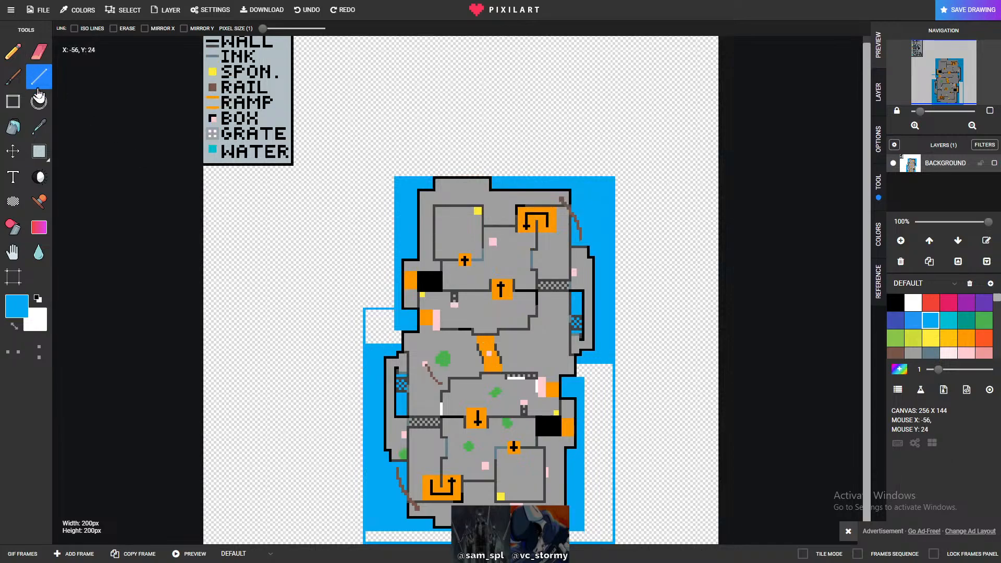
- Fill the outlined west gap and the south and east extension with light blue using the Bucket tool
{"action": "left_click", "coordinate": [19, 134]}
{"action": "left_click", "coordinate": [380, 329]}
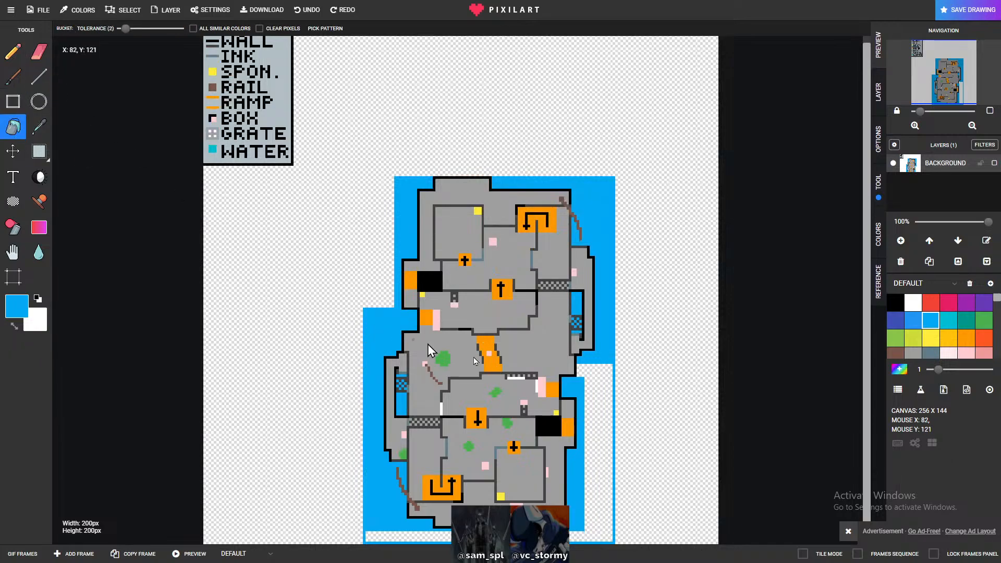
{"action": "left_click", "coordinate": [603, 373]}
{"action": "scroll", "coordinate": [523, 494], "scroll_direction": "up", "scroll_amount": 2}
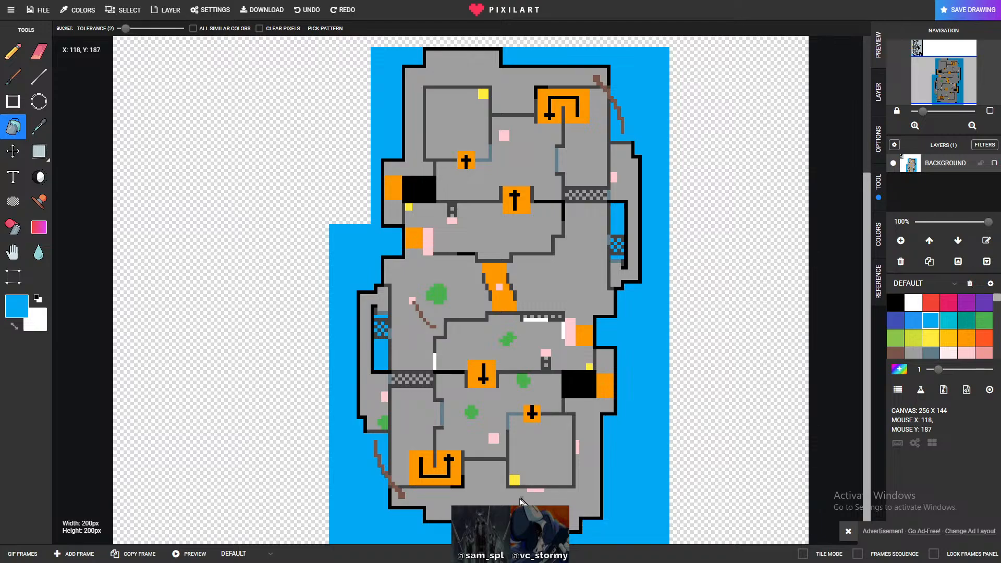
- Draw a pink strip about 4 pixels wide under the lower middle room's north wall, near its northwest corner
{"action": "scroll", "coordinate": [524, 495], "scroll_direction": "up", "scroll_amount": 1}
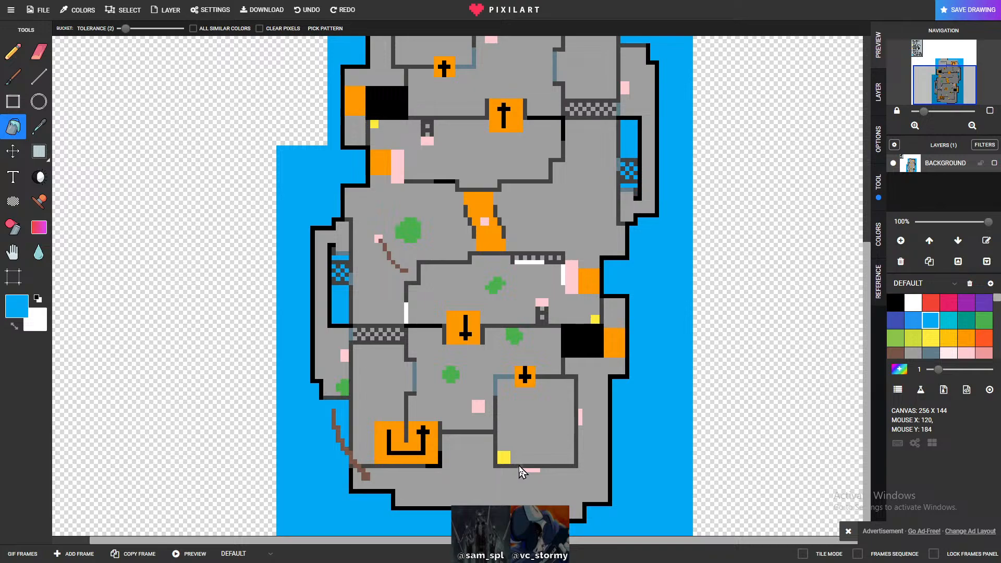
{"action": "left_click", "coordinate": [966, 353]}
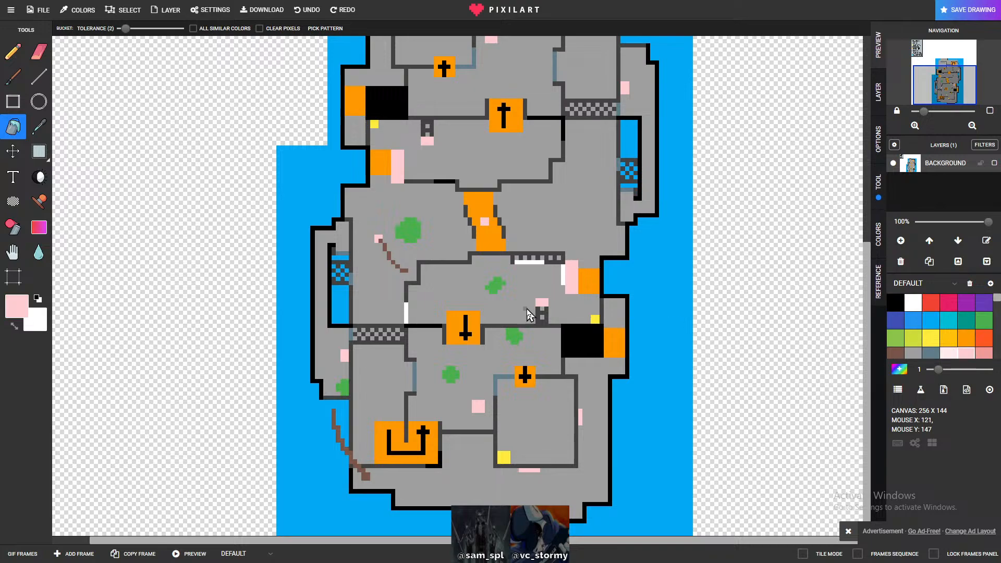
{"action": "scroll", "coordinate": [436, 264], "scroll_direction": "up", "scroll_amount": 2}
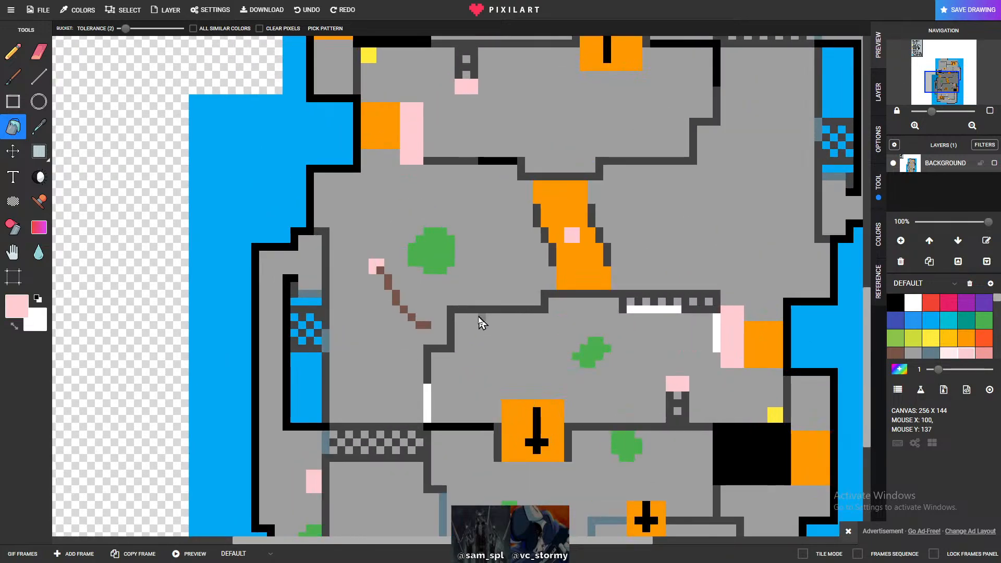
{"action": "left_click", "coordinate": [479, 321]}
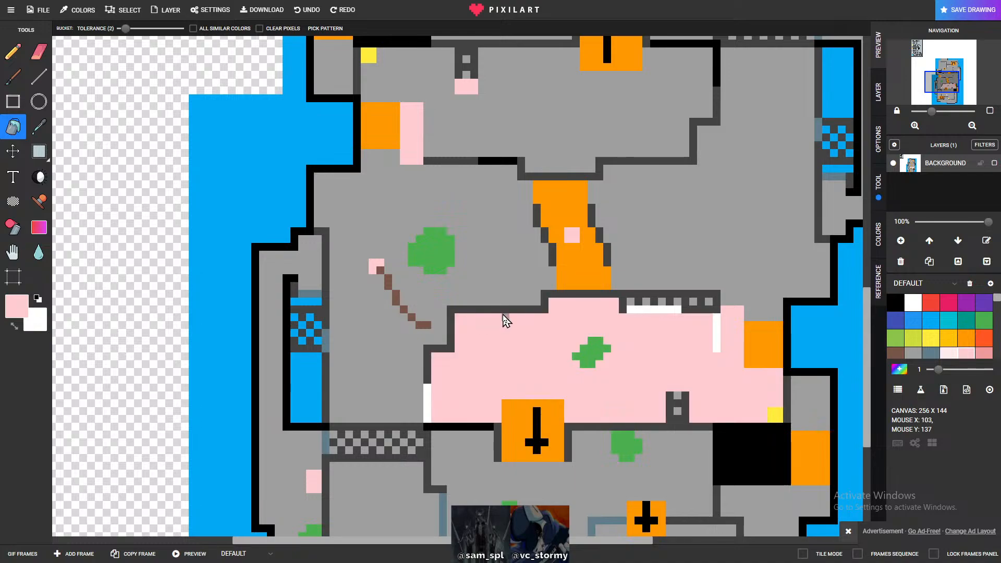
{"action": "key", "text": "ctrl+z"}
{"action": "left_click", "coordinate": [13, 51]}
{"action": "left_click_drag", "start_coordinate": [480, 316], "coordinate": [502, 317]}
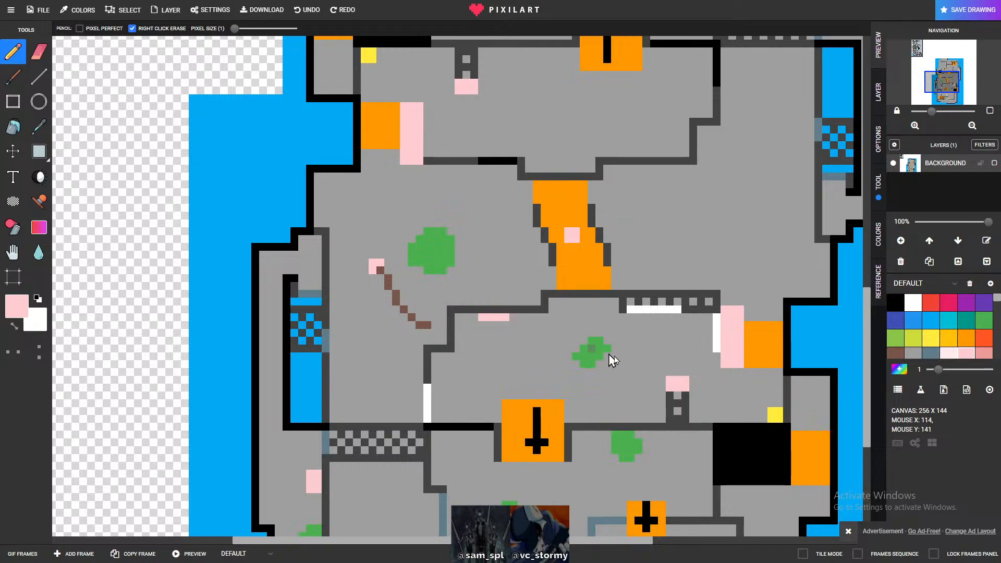
{"action": "scroll", "coordinate": [595, 349], "scroll_direction": "down", "scroll_amount": 3}
{"action": "scroll", "coordinate": [452, 422], "scroll_direction": "up", "scroll_amount": 1}
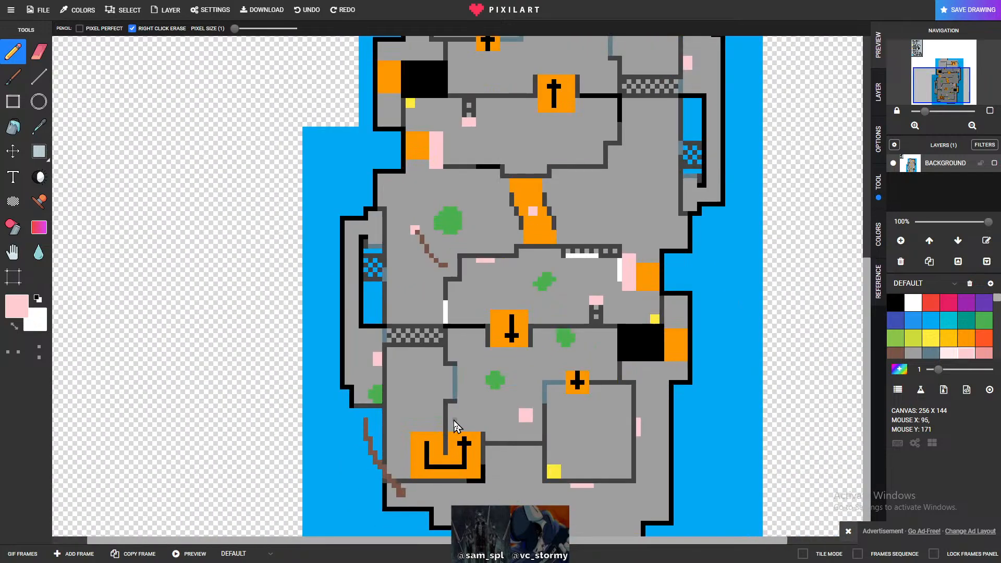
{"action": "scroll", "coordinate": [455, 426], "scroll_direction": "up", "scroll_amount": 2}
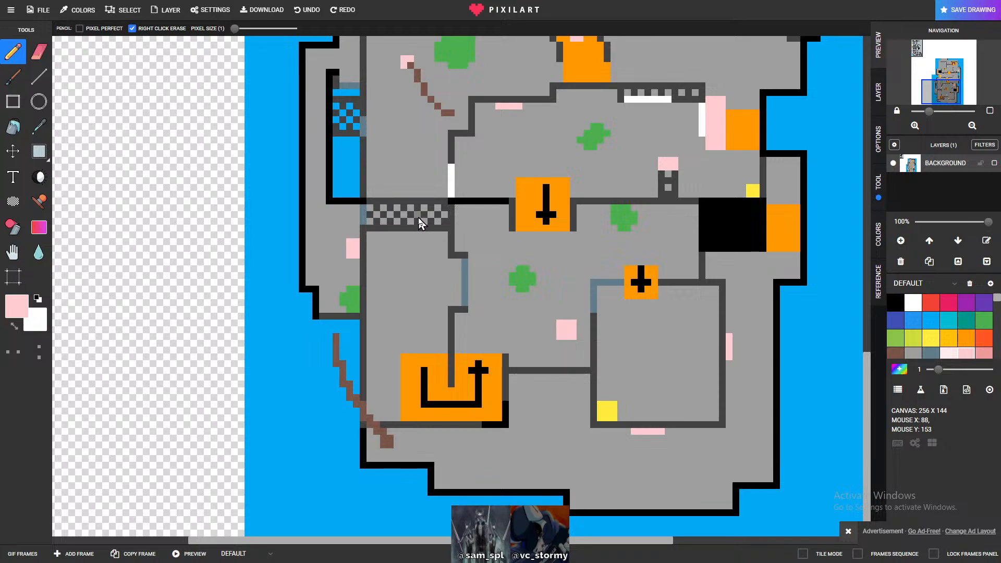
{"action": "scroll", "coordinate": [442, 234], "scroll_direction": "down", "scroll_amount": 1}
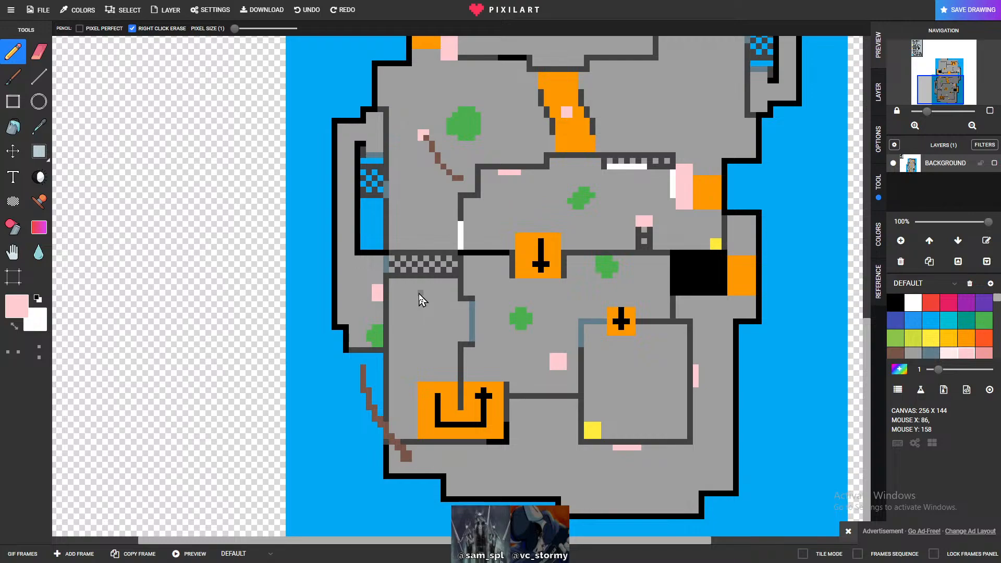
{"action": "left_click_drag", "start_coordinate": [420, 299], "coordinate": [429, 295]}
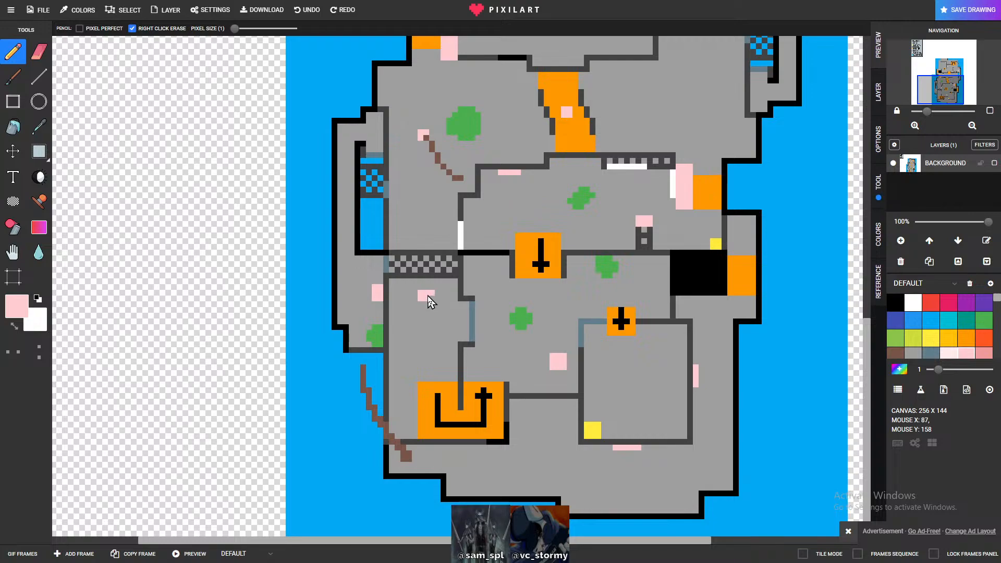
{"action": "key", "text": "ctrl+z"}
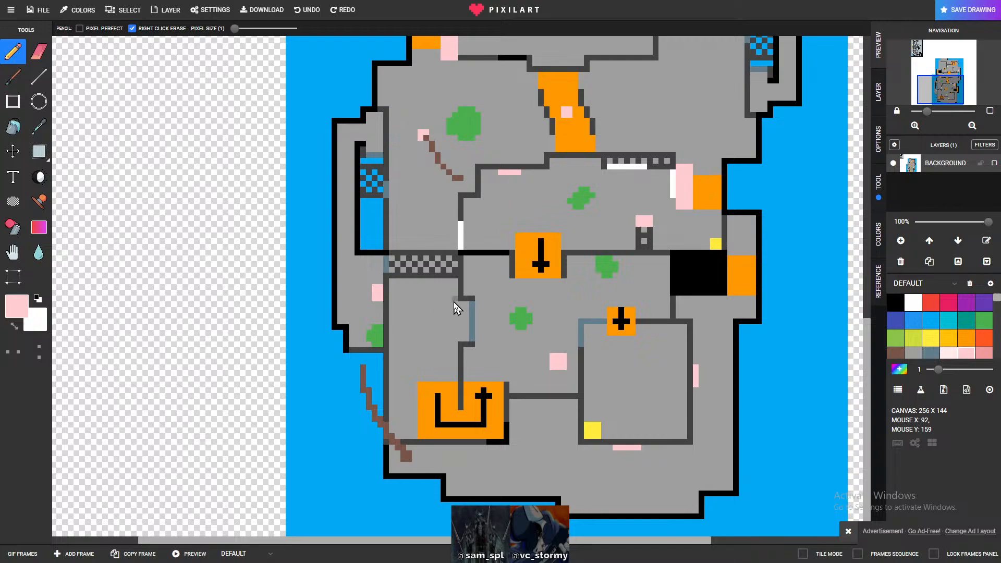
{"action": "left_click", "coordinate": [425, 312]}
{"action": "left_click", "coordinate": [39, 51]}
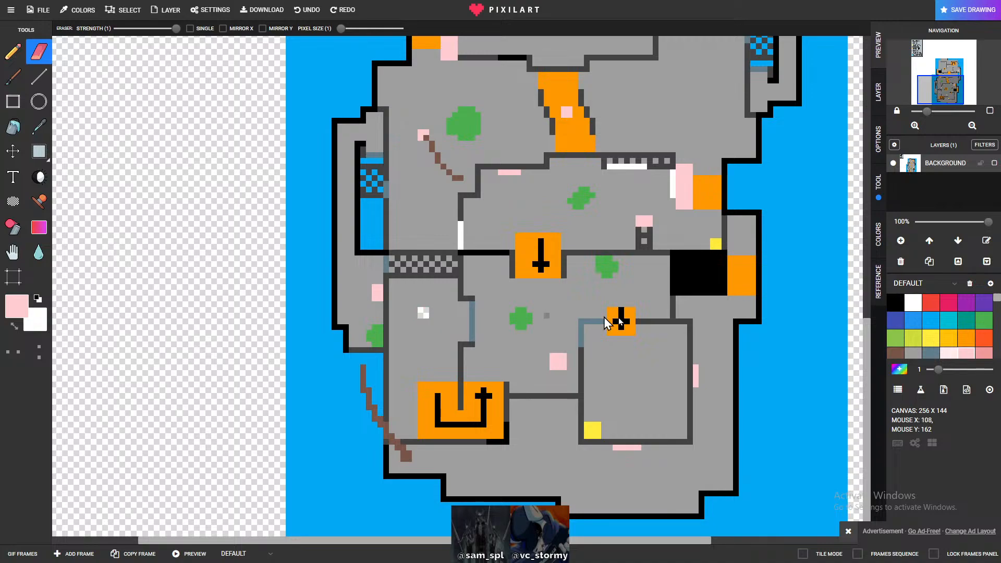
{"action": "left_click", "coordinate": [918, 355]}
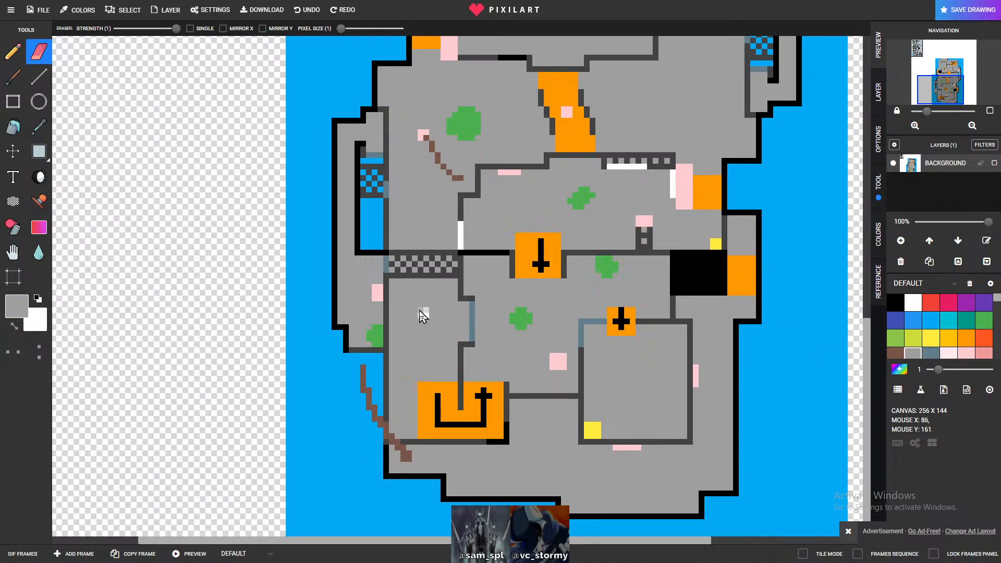
{"action": "left_click_drag", "start_coordinate": [419, 311], "coordinate": [425, 318]}
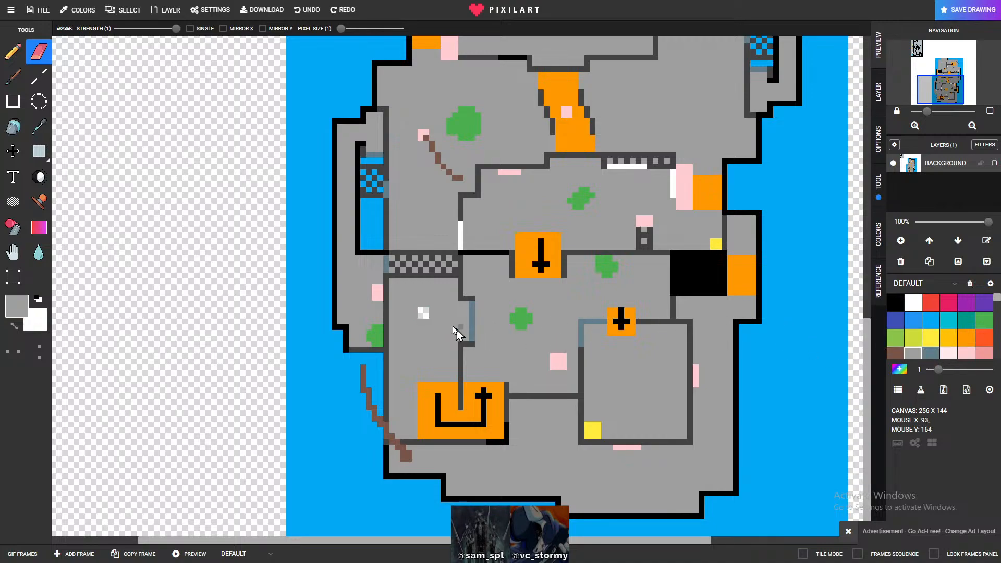
{"action": "left_click", "coordinate": [8, 52]}
{"action": "left_click_drag", "start_coordinate": [420, 313], "coordinate": [430, 317]}
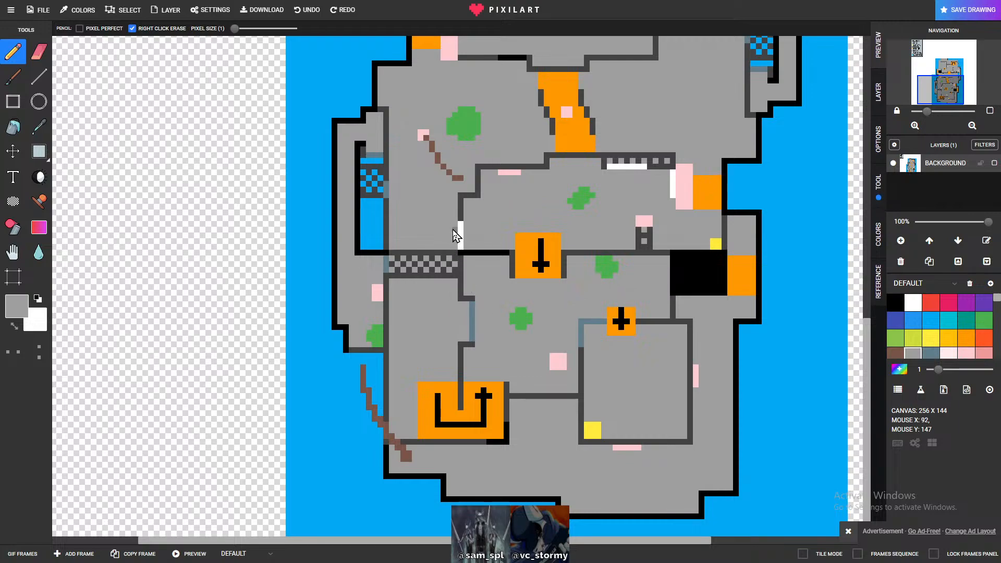
- Paint a 2 by 2 pixel yellow square west of the white wall opening, just above the checkered strip
{"action": "left_click", "coordinate": [936, 339]}
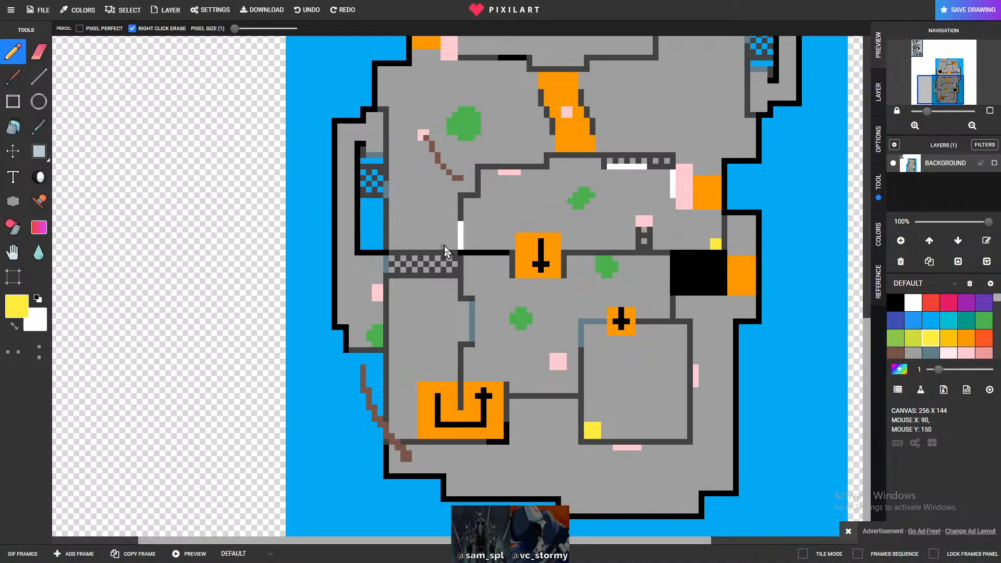
{"action": "left_click_drag", "start_coordinate": [453, 242], "coordinate": [450, 249]}
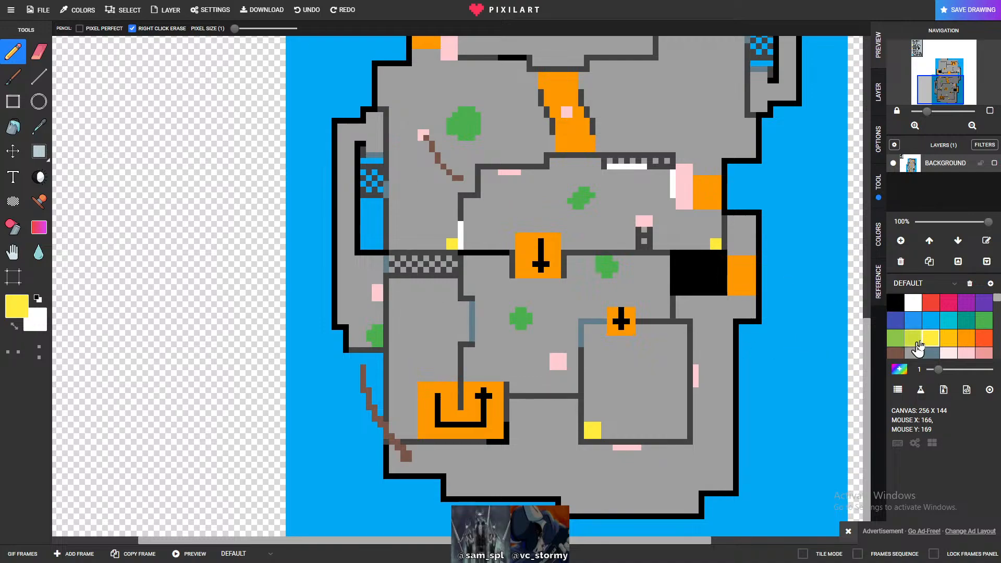
{"action": "left_click", "coordinate": [981, 324]}
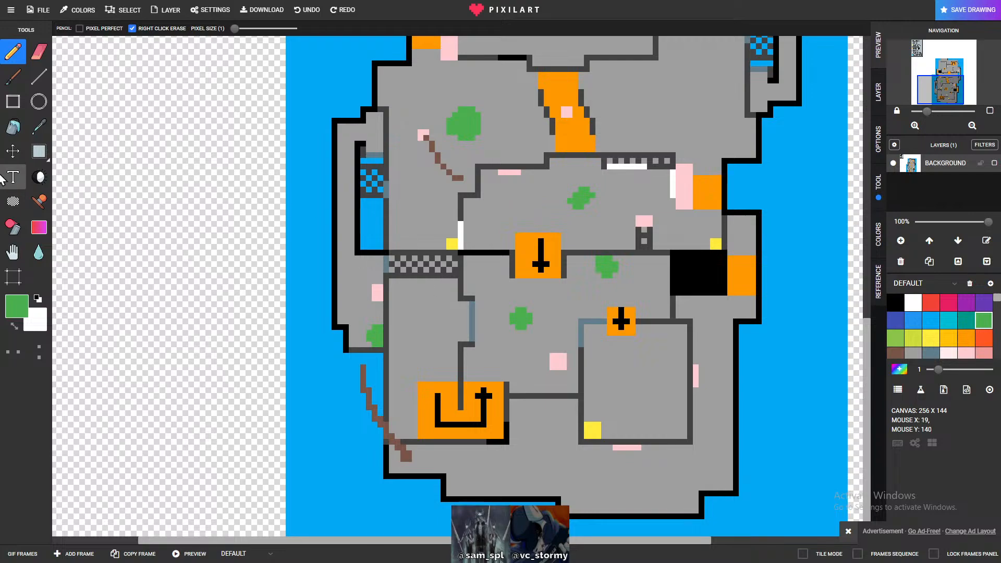
{"action": "left_click", "coordinate": [985, 356]}
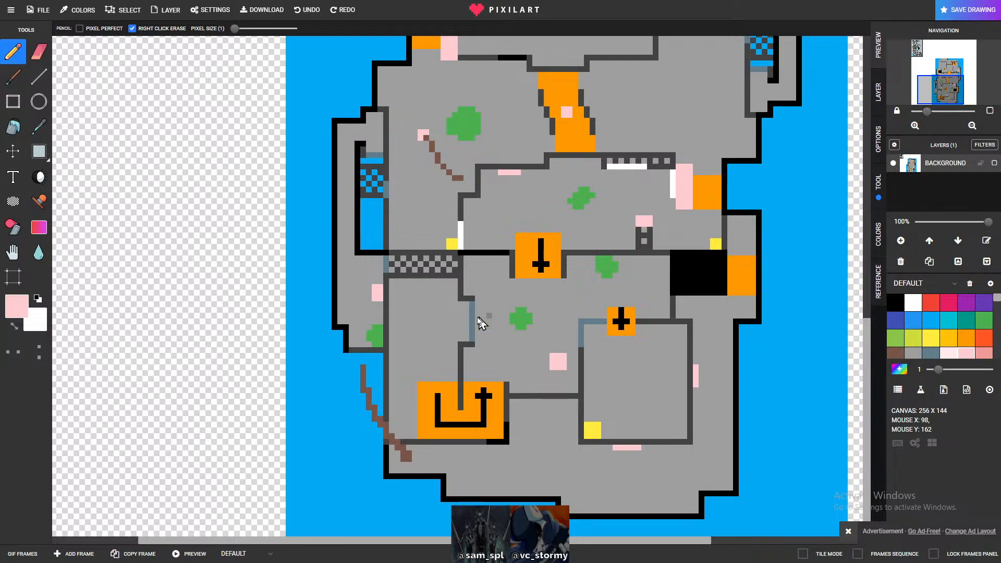
{"action": "left_click_drag", "start_coordinate": [428, 295], "coordinate": [424, 303]}
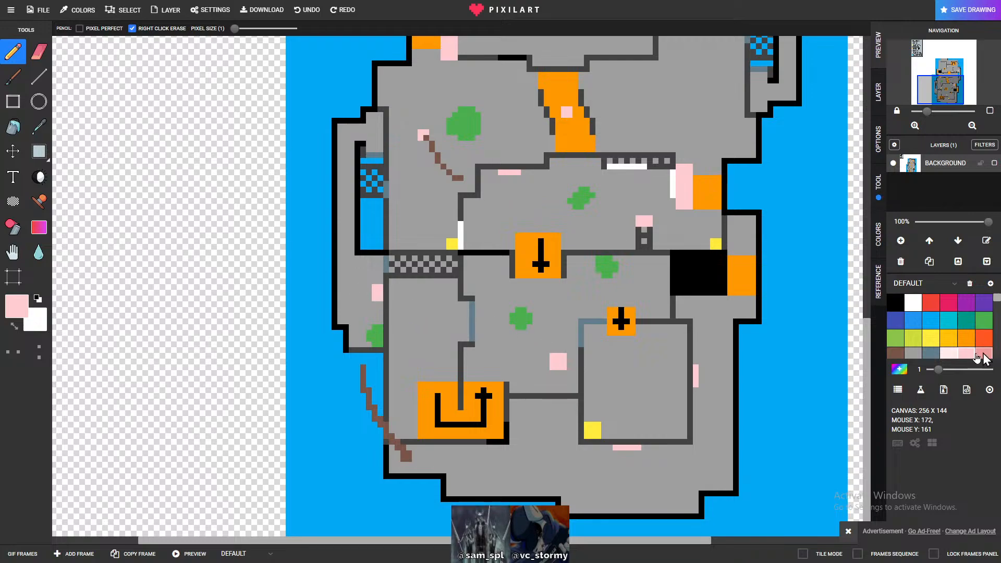
- Narrow the west walkway's pink box to one pixel with gray and paint a 2 by 4 pixel pink box in the room below the checkered strip
{"action": "left_click", "coordinate": [911, 353]}
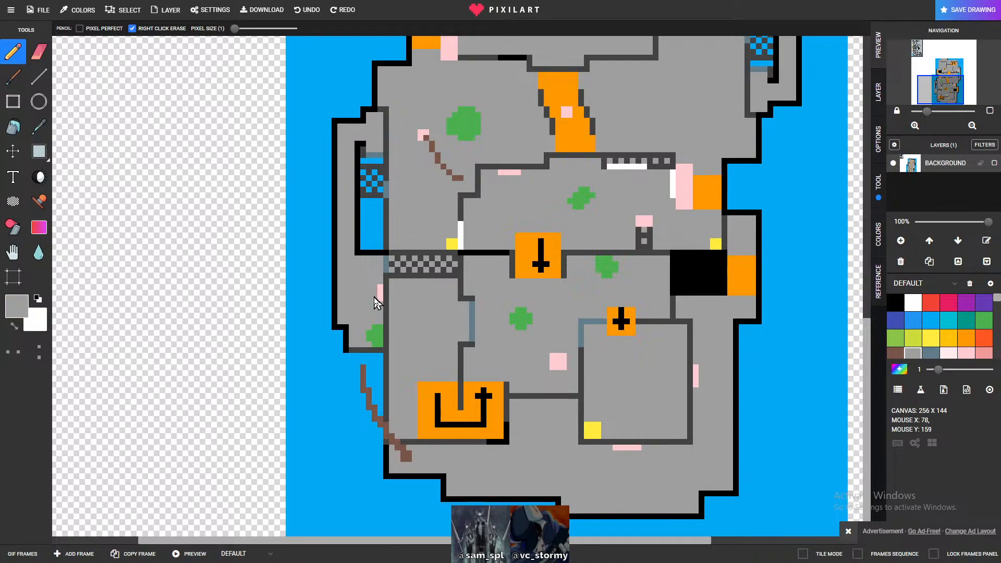
{"action": "left_click", "coordinate": [967, 352]}
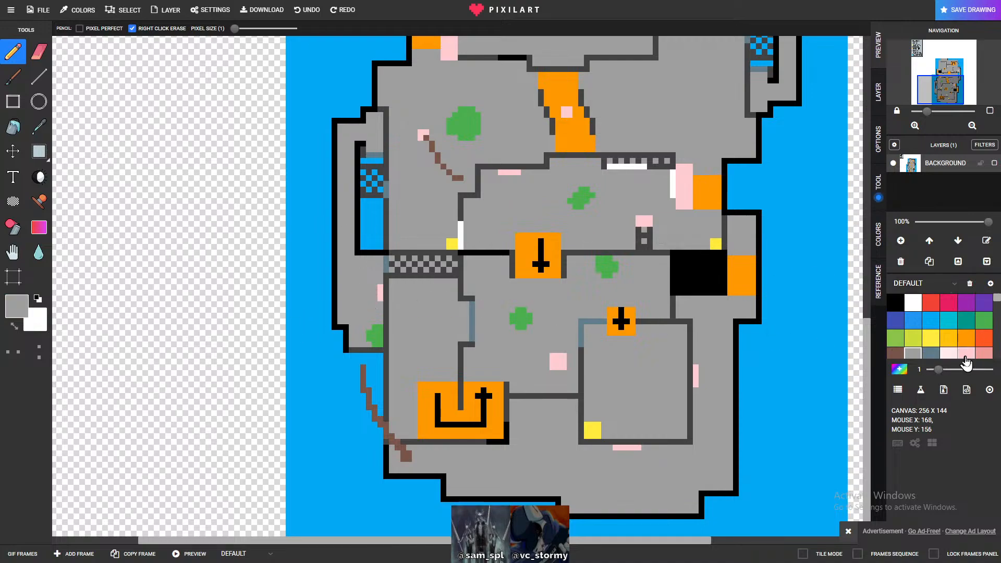
{"action": "left_click", "coordinate": [424, 310]}
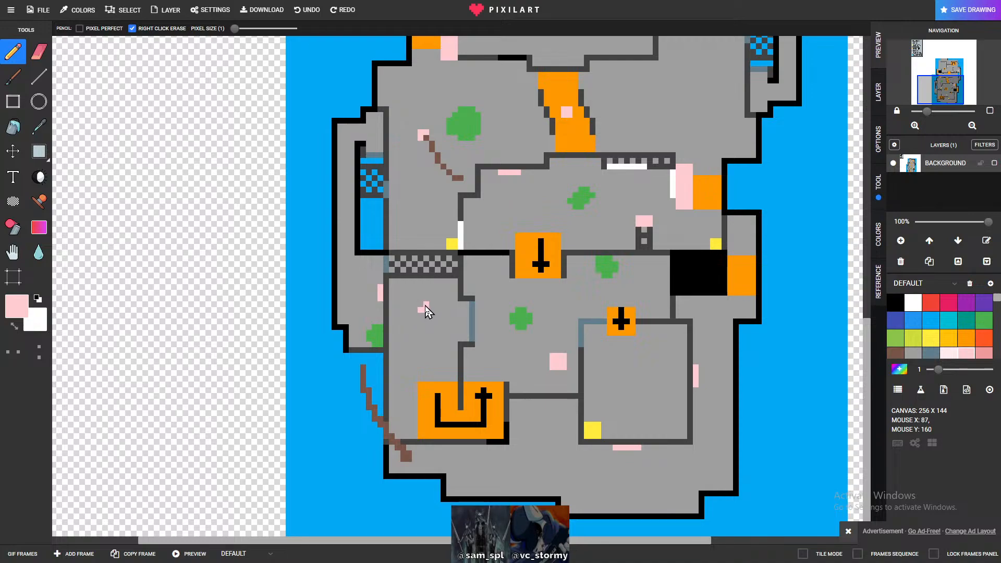
{"action": "left_click_drag", "start_coordinate": [423, 307], "coordinate": [423, 292]}
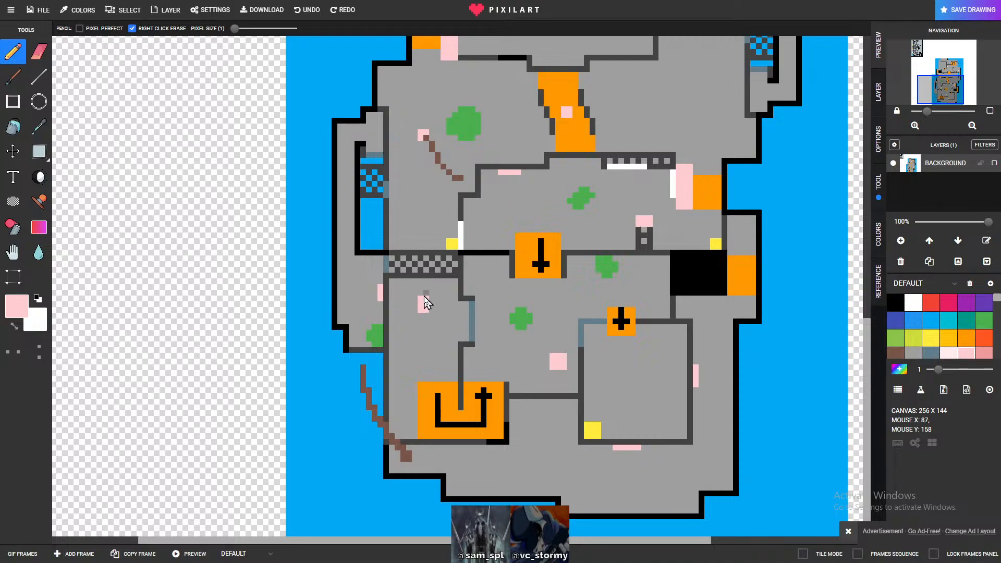
- Draw black downward arrows on the two plain orange ramps along the lower half's east edge
{"action": "scroll", "coordinate": [641, 373], "scroll_direction": "down", "scroll_amount": 2}
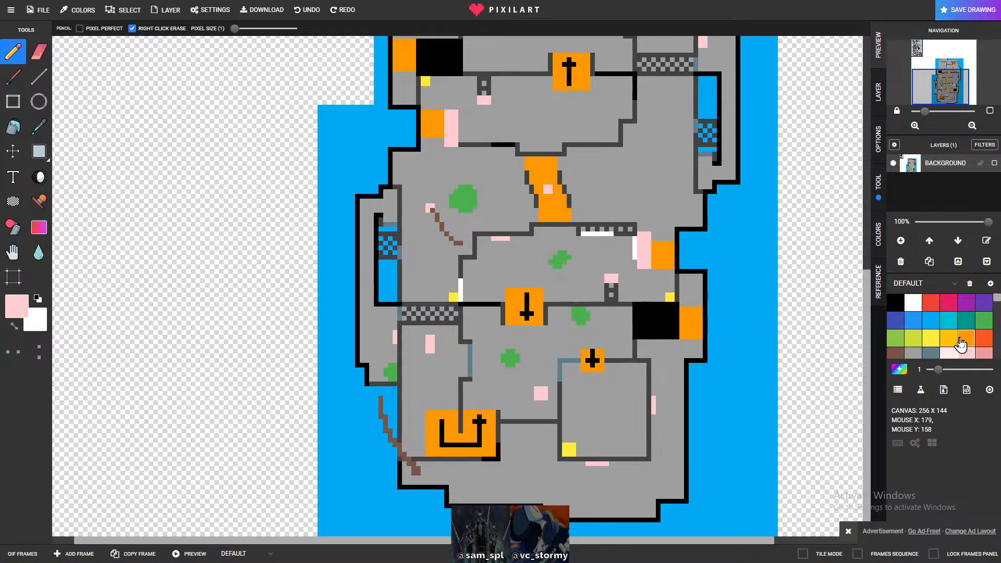
{"action": "left_click", "coordinate": [903, 309]}
{"action": "scroll", "coordinate": [665, 264], "scroll_direction": "up", "scroll_amount": 2}
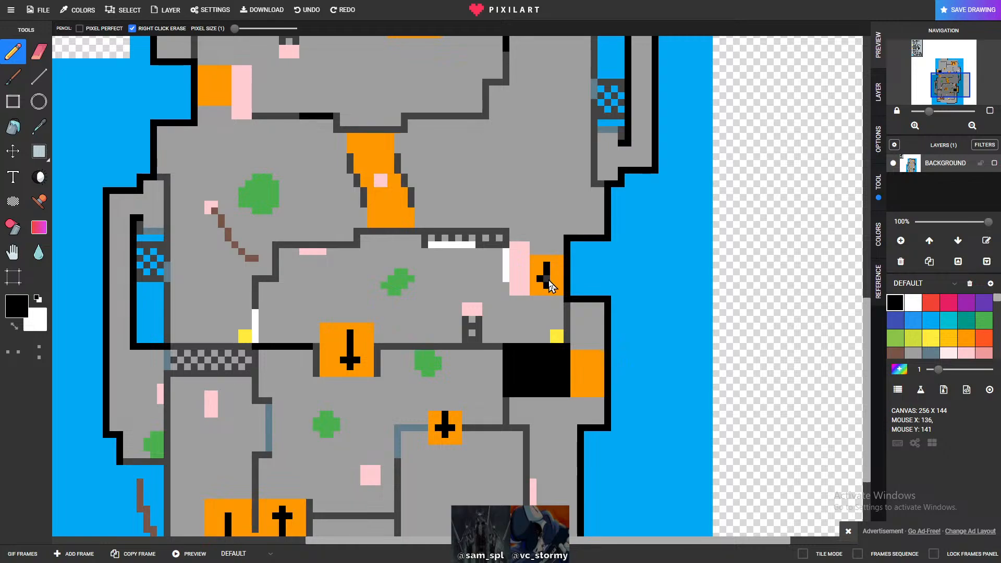
{"action": "scroll", "coordinate": [586, 330], "scroll_direction": "down", "scroll_amount": 1}
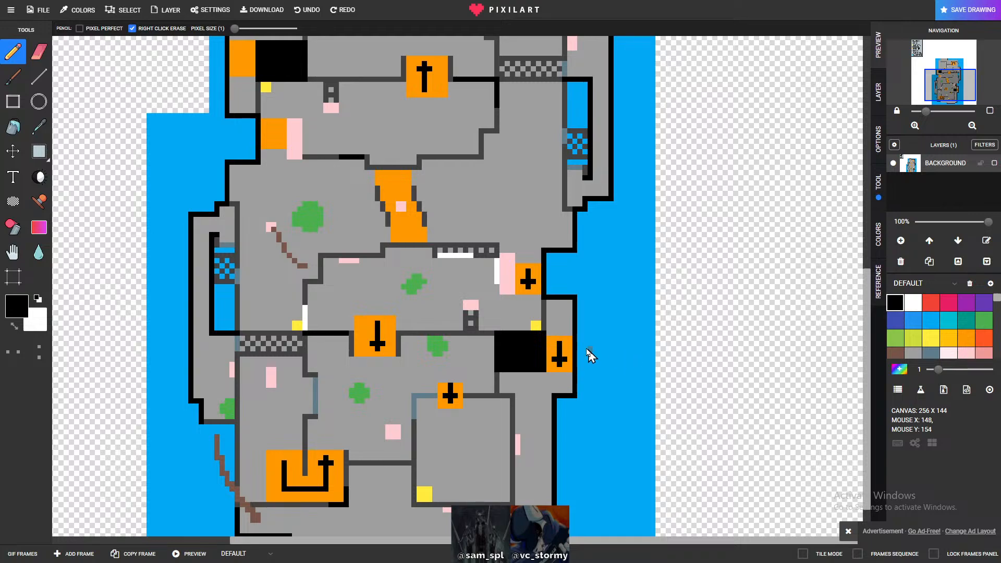
{"action": "scroll", "coordinate": [316, 251], "scroll_direction": "up", "scroll_amount": 1}
{"action": "scroll", "coordinate": [317, 280], "scroll_direction": "down", "scroll_amount": 2}
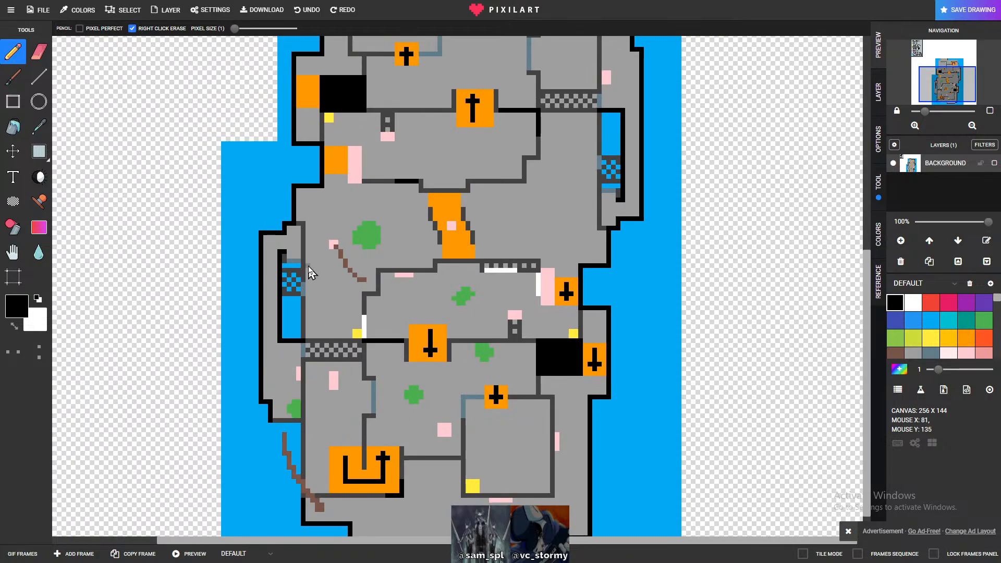
{"action": "left_click", "coordinate": [13, 101]}
{"action": "scroll", "coordinate": [300, 301], "scroll_direction": "down", "scroll_amount": 1}
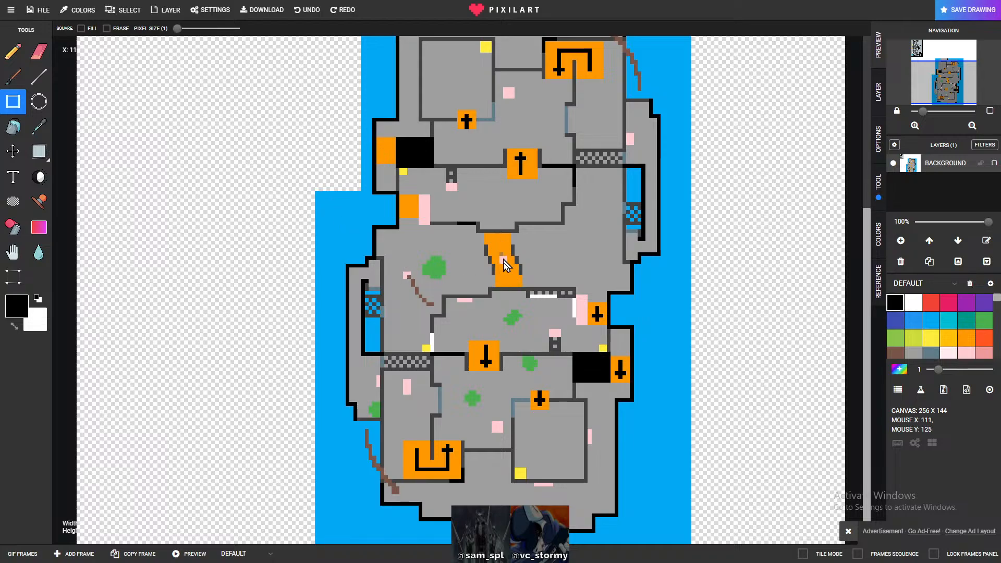
{"action": "scroll", "coordinate": [503, 260], "scroll_direction": "up", "scroll_amount": 1}
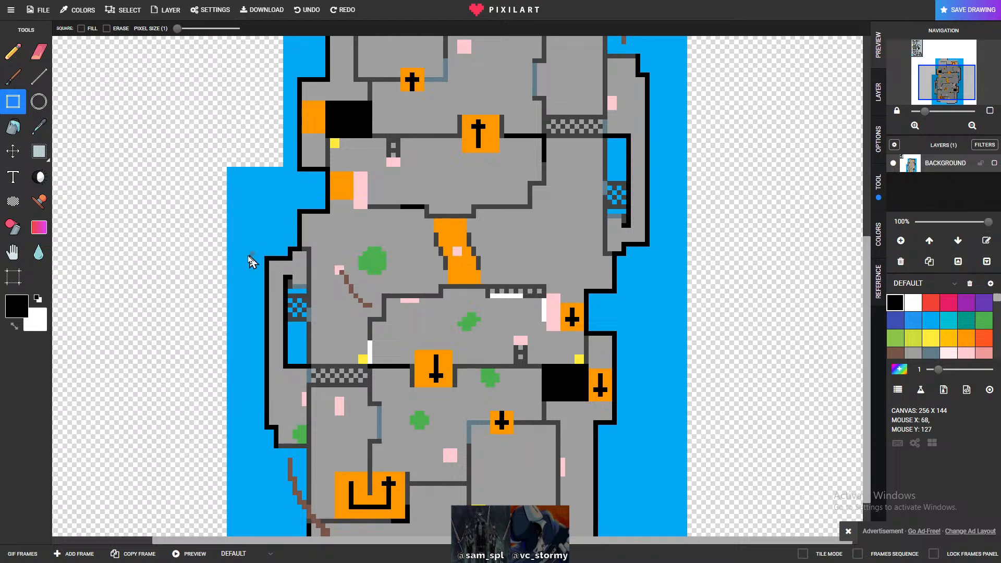
{"action": "left_click_drag", "start_coordinate": [228, 254], "coordinate": [202, 259]}
{"action": "key", "text": "ctrl+z"}
- Select the map's lower half as a 98 by 75 pixel area and paste a copy of it
{"action": "left_click", "coordinate": [41, 153]}
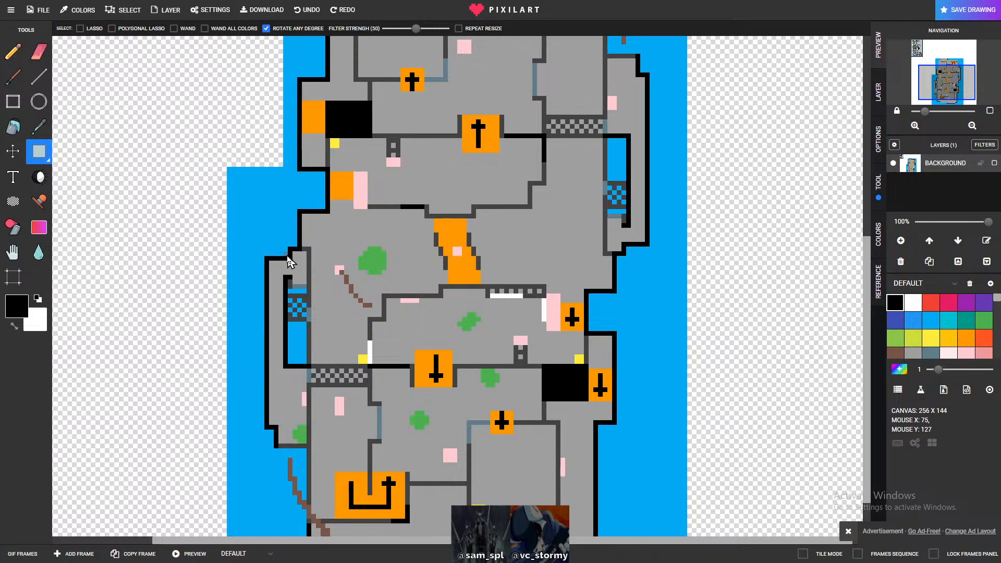
{"action": "left_click_drag", "start_coordinate": [228, 255], "coordinate": [670, 547]}
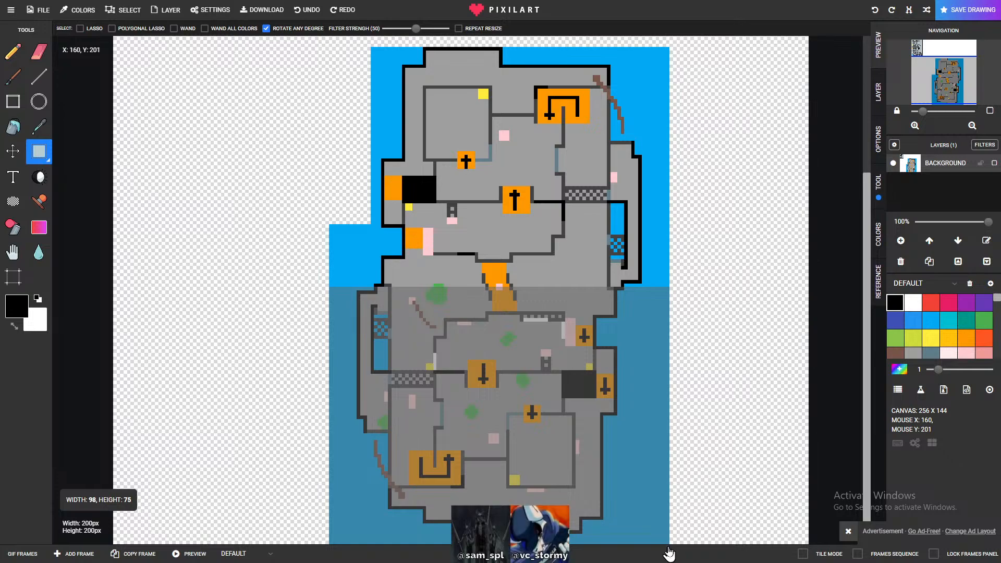
{"action": "left_click_drag", "start_coordinate": [668, 552], "coordinate": [666, 550]}
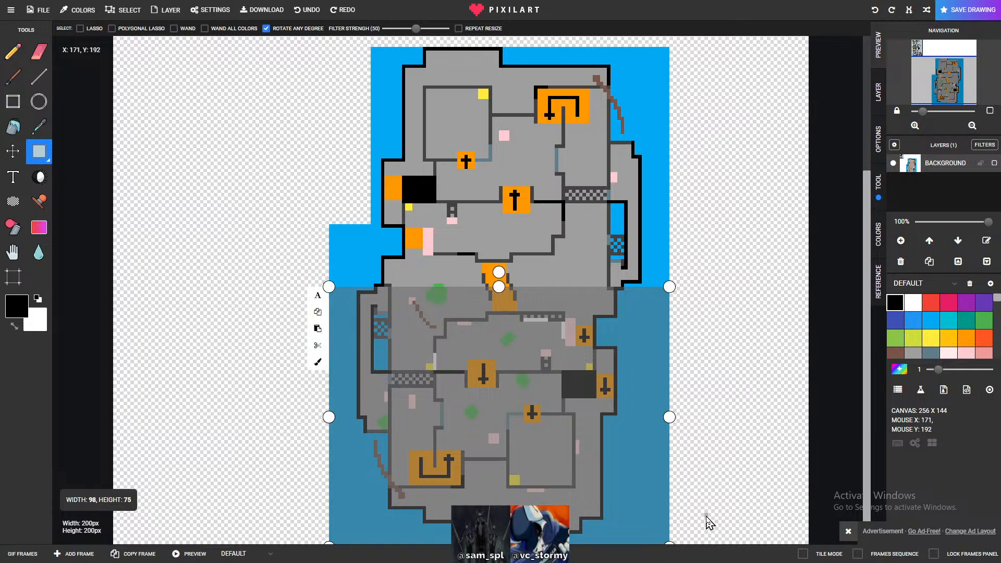
{"action": "left_click", "coordinate": [683, 516]}
{"action": "key", "text": "ctrl+v"}
- Rotate the pasted lower half 180 degrees and align it over the map's upper half
{"action": "left_click_drag", "start_coordinate": [679, 427], "coordinate": [521, 130]}
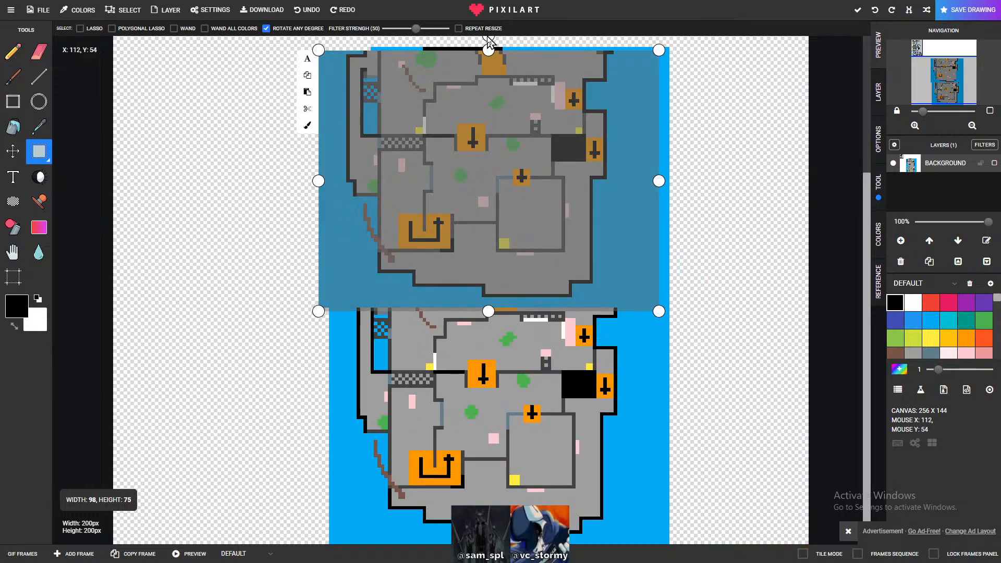
{"action": "left_click_drag", "start_coordinate": [486, 37], "coordinate": [493, 331]}
{"action": "key", "text": "Return"}
{"action": "left_click_drag", "start_coordinate": [551, 254], "coordinate": [562, 225]}
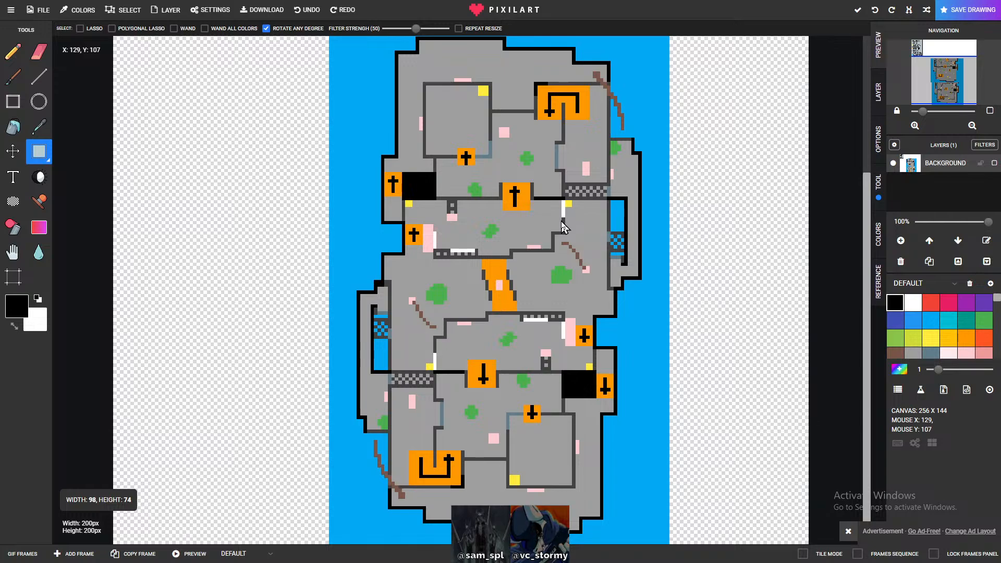
{"action": "left_click_drag", "start_coordinate": [563, 226], "coordinate": [563, 225]}
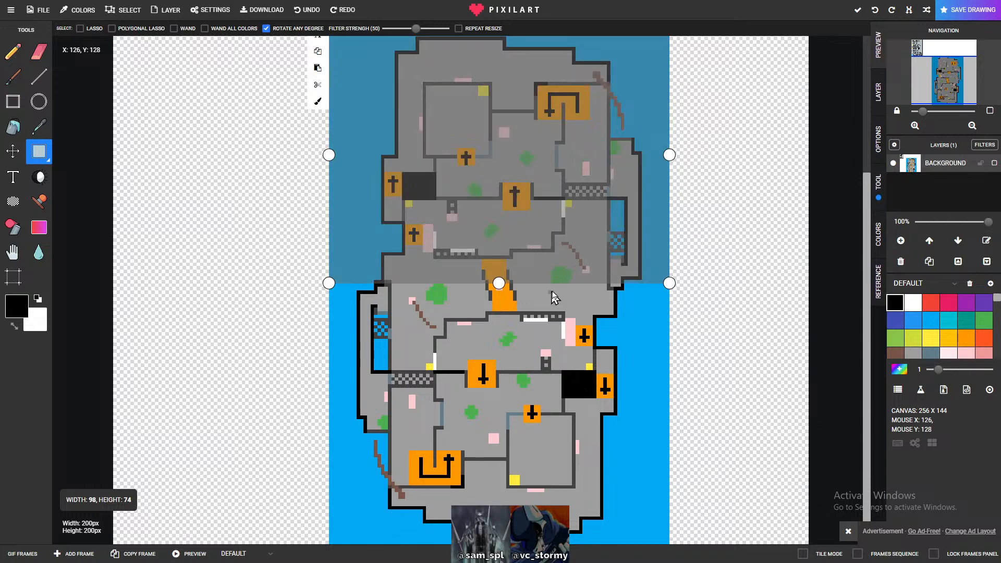
{"action": "left_click", "coordinate": [753, 305]}
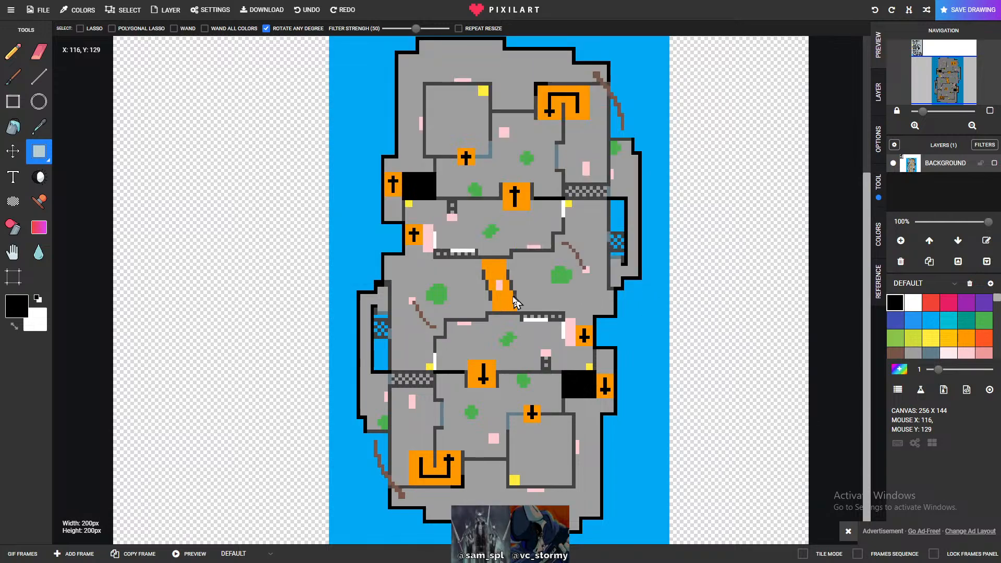
- Undo the placement of the rotated copy over the upper half
{"action": "scroll", "coordinate": [517, 301], "scroll_direction": "up", "scroll_amount": 1}
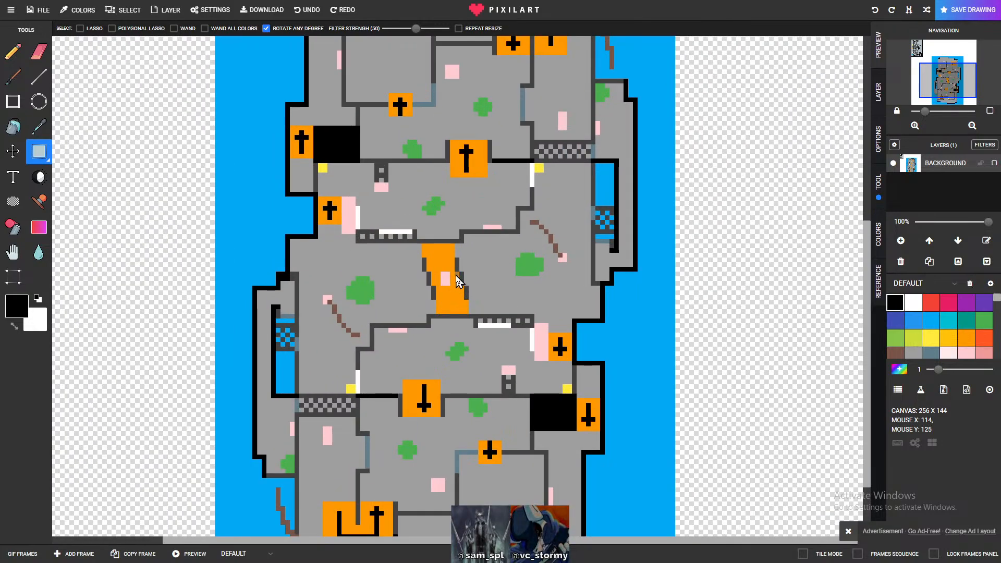
{"action": "key", "text": "ctrl+z"}
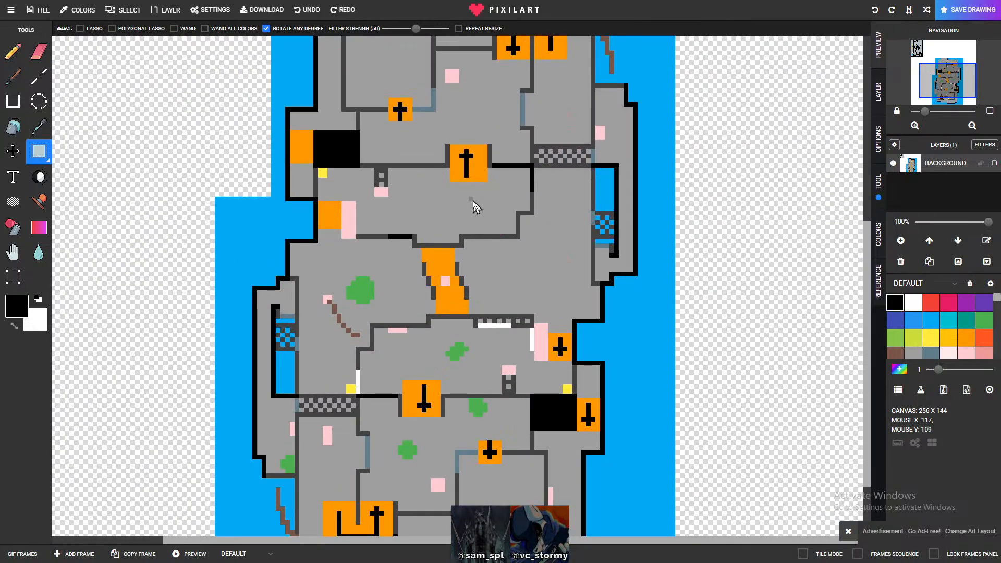
{"action": "scroll", "coordinate": [536, 316], "scroll_direction": "down", "scroll_amount": 1}
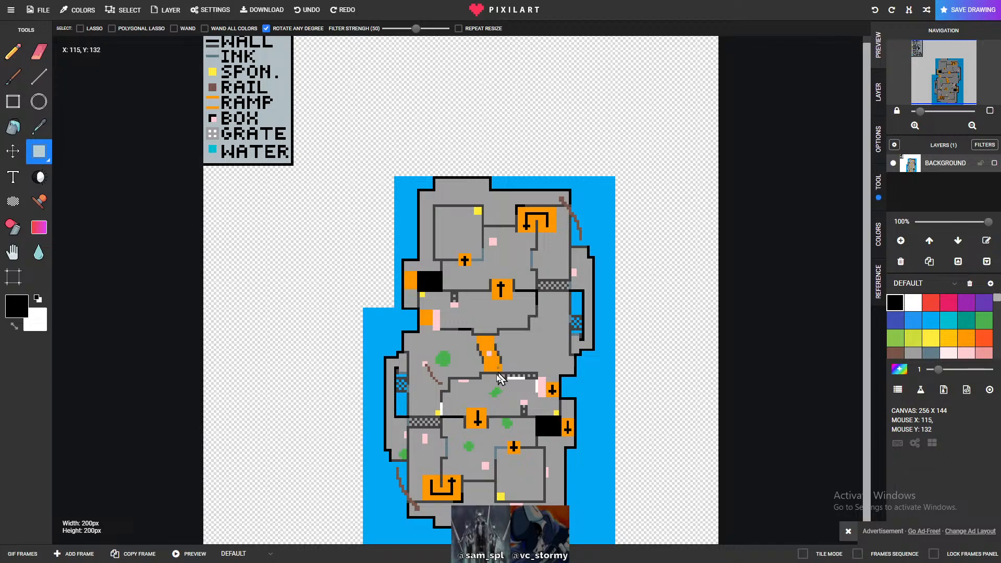
- Copy the 98 by 75 pixel lower half again, rotate the copy 180 degrees and fit it over the upper half
{"action": "scroll", "coordinate": [469, 344], "scroll_direction": "up", "scroll_amount": 2}
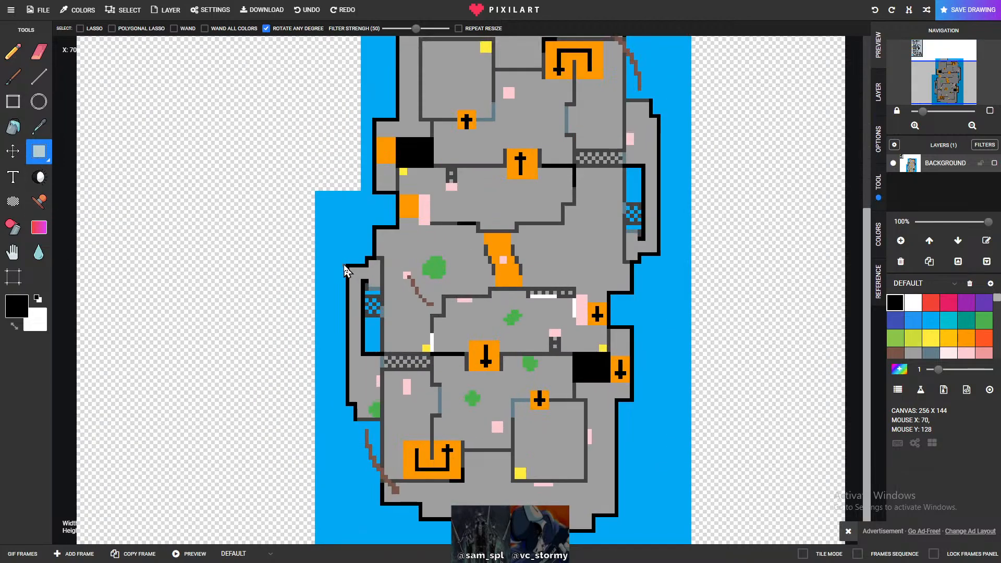
{"action": "left_click_drag", "start_coordinate": [316, 262], "coordinate": [631, 542]}
{"action": "scroll", "coordinate": [636, 521], "scroll_direction": "down", "scroll_amount": 1}
{"action": "left_click_drag", "start_coordinate": [513, 423], "coordinate": [548, 229]}
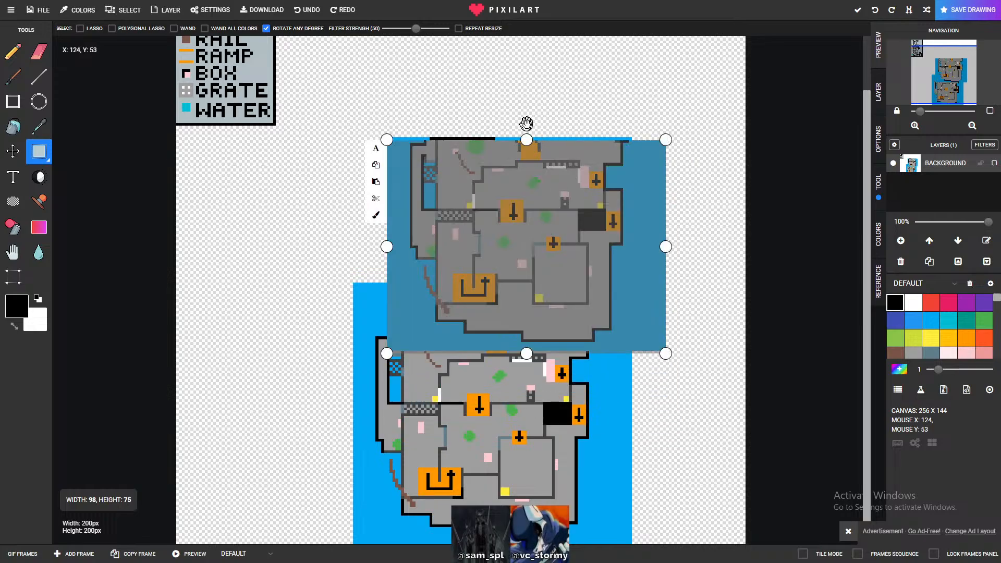
{"action": "left_click_drag", "start_coordinate": [526, 125], "coordinate": [546, 429]}
{"action": "left_click_drag", "start_coordinate": [584, 322], "coordinate": [546, 295]}
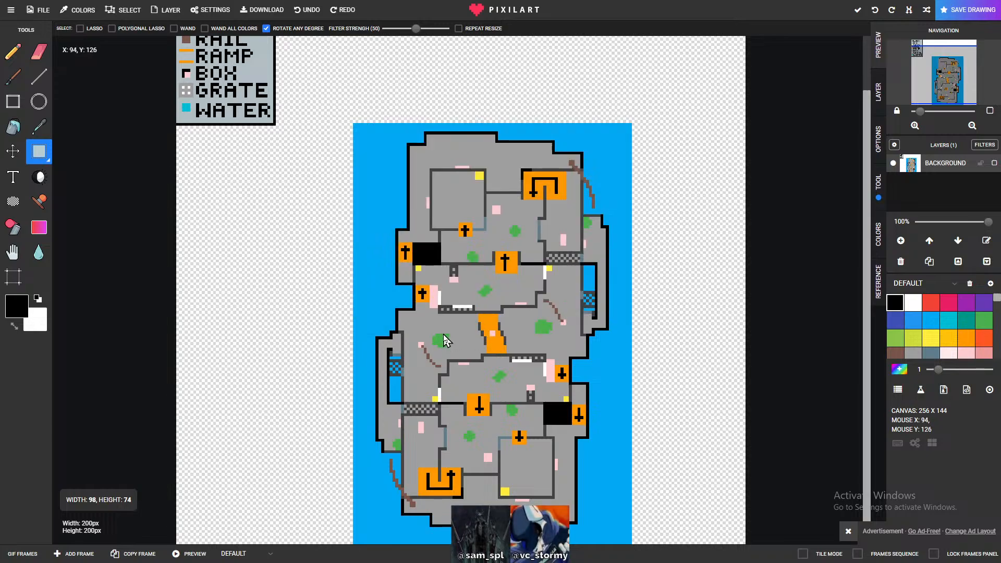
{"action": "key", "text": "b"}
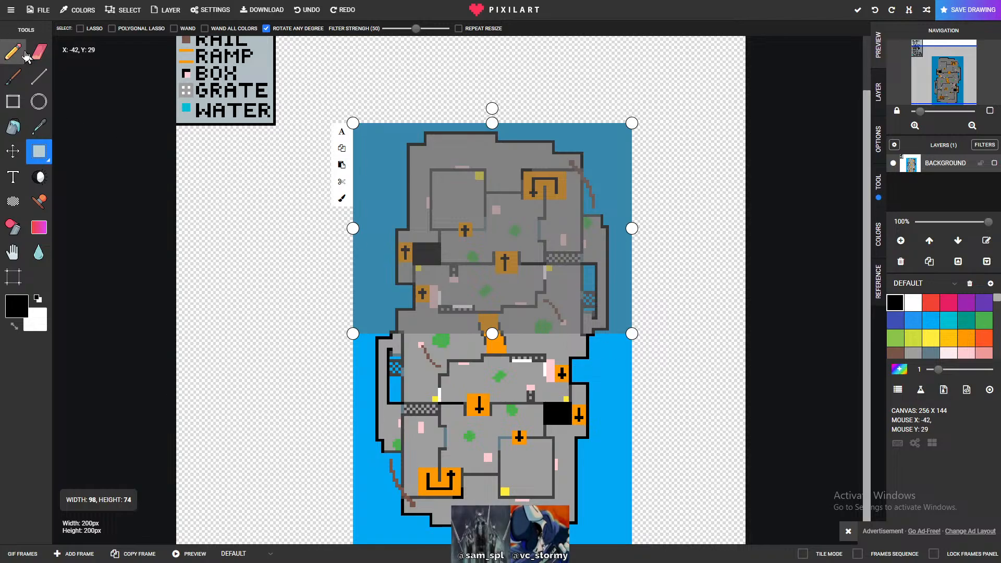
- Touch up the large green patches on both sides of the central orange ramp with green pixels
{"action": "left_click", "coordinate": [983, 320]}
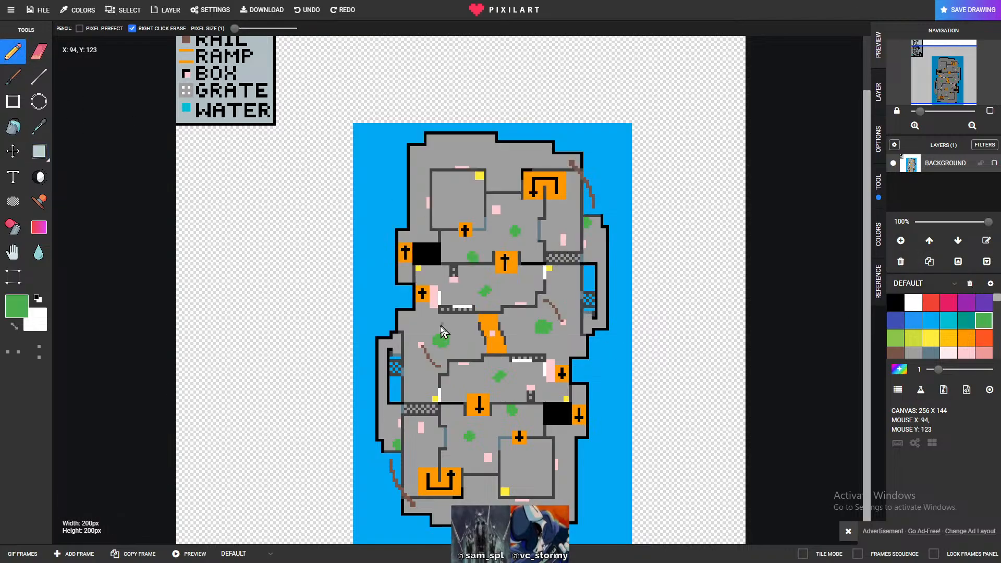
{"action": "scroll", "coordinate": [436, 299], "scroll_direction": "up", "scroll_amount": 2}
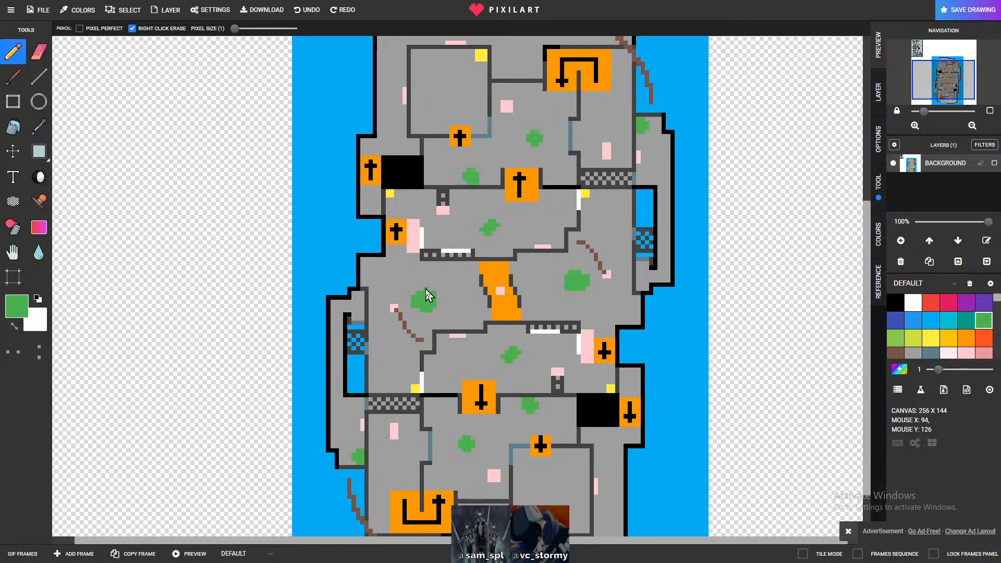
{"action": "scroll", "coordinate": [508, 323], "scroll_direction": "up", "scroll_amount": 1}
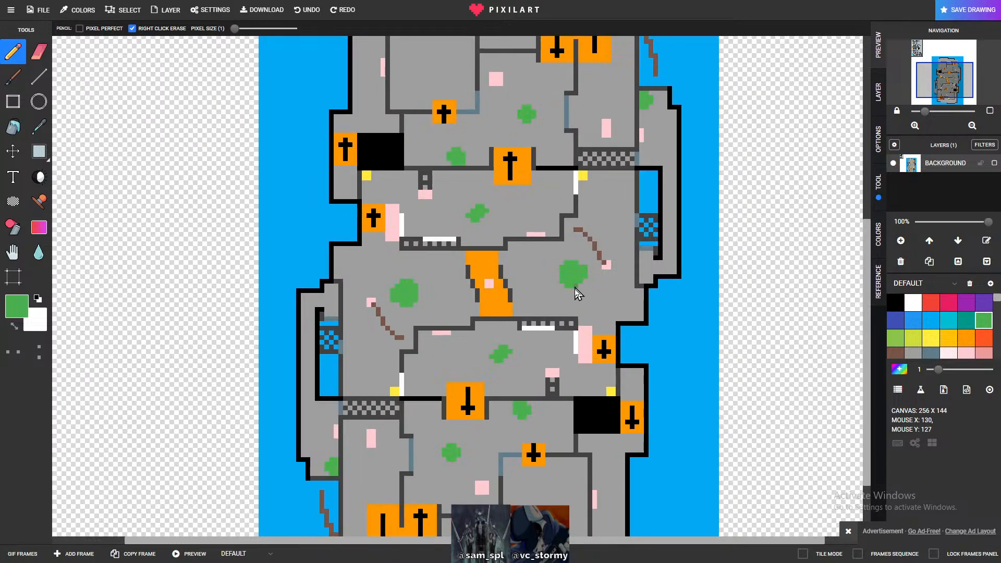
{"action": "scroll", "coordinate": [573, 292], "scroll_direction": "down", "scroll_amount": 3}
{"action": "scroll", "coordinate": [625, 402], "scroll_direction": "down", "scroll_amount": 2}
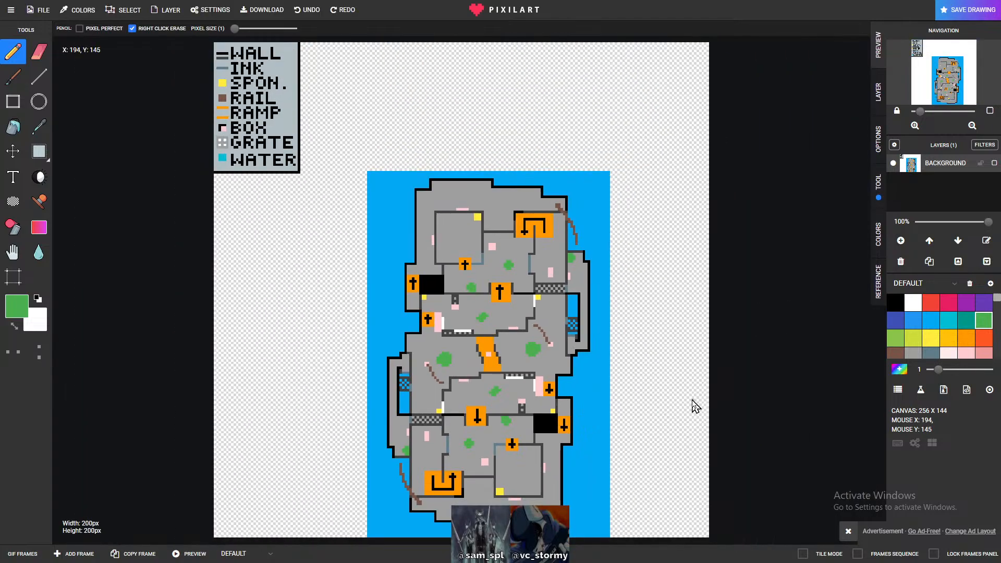
- Recolor the wall at the lower middle room's northwest corner blue-gray, 12 pixels along the north side and 4 pixels down the west side
{"action": "scroll", "coordinate": [458, 314], "scroll_direction": "up", "scroll_amount": 2}
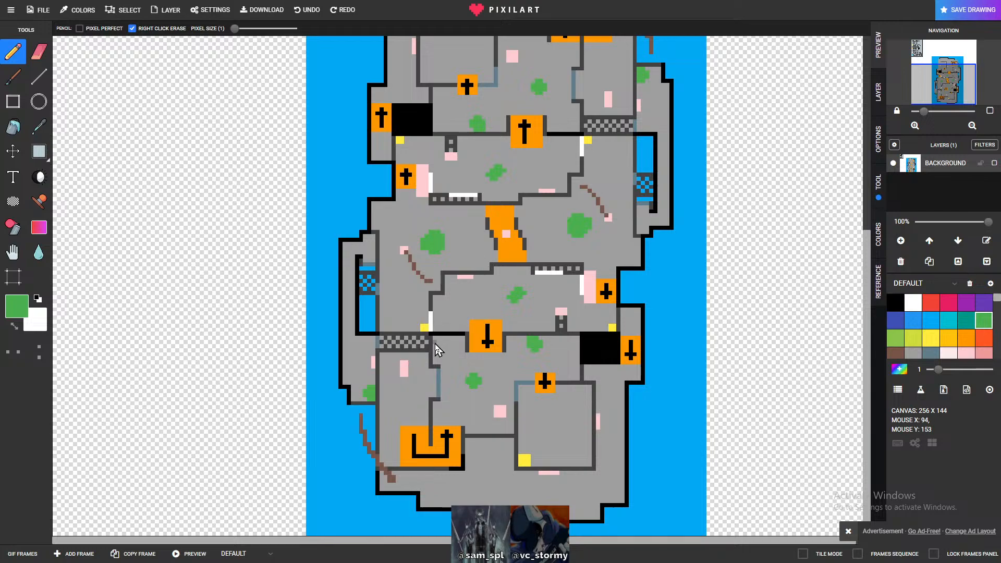
{"action": "scroll", "coordinate": [429, 319], "scroll_direction": "up", "scroll_amount": 2}
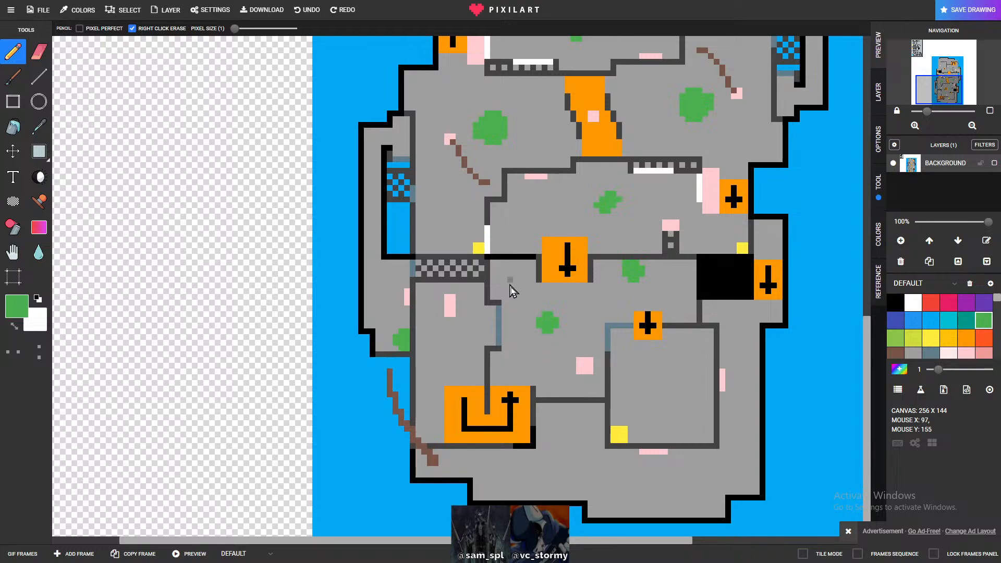
{"action": "scroll", "coordinate": [519, 307], "scroll_direction": "down", "scroll_amount": 2}
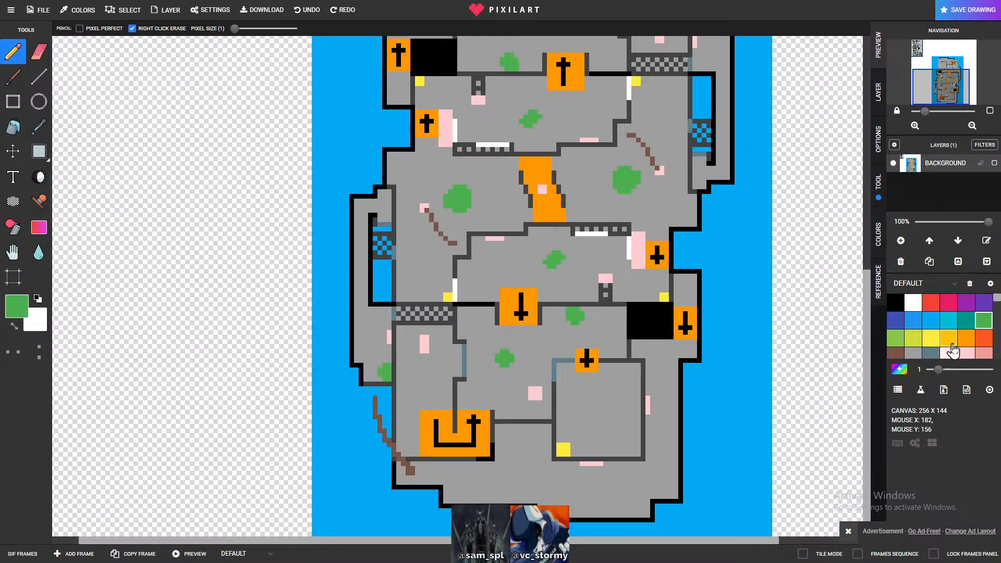
{"action": "scroll", "coordinate": [951, 350], "scroll_direction": "down", "scroll_amount": 8}
{"action": "scroll", "coordinate": [968, 337], "scroll_direction": "up", "scroll_amount": 8}
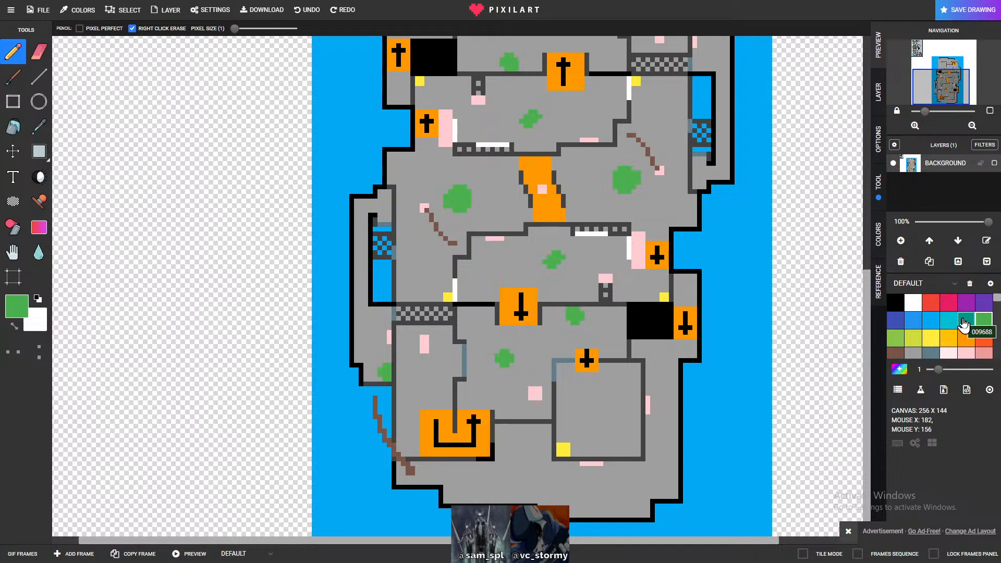
{"action": "left_click", "coordinate": [930, 354]}
{"action": "scroll", "coordinate": [429, 237], "scroll_direction": "up", "scroll_amount": 2}
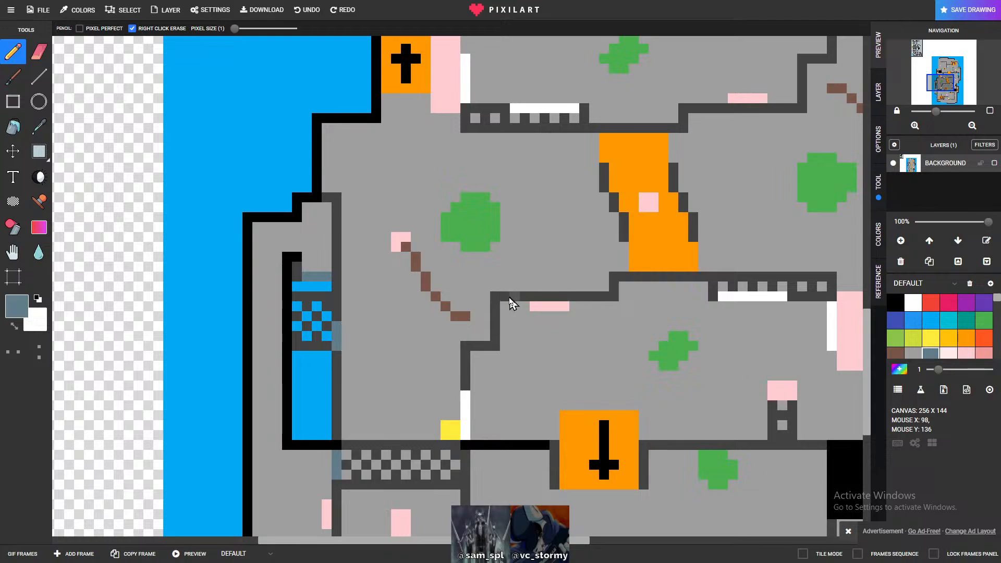
{"action": "left_click_drag", "start_coordinate": [508, 300], "coordinate": [608, 297]}
{"action": "left_click_drag", "start_coordinate": [496, 299], "coordinate": [498, 338]}
{"action": "key", "text": "ctrl+z"}
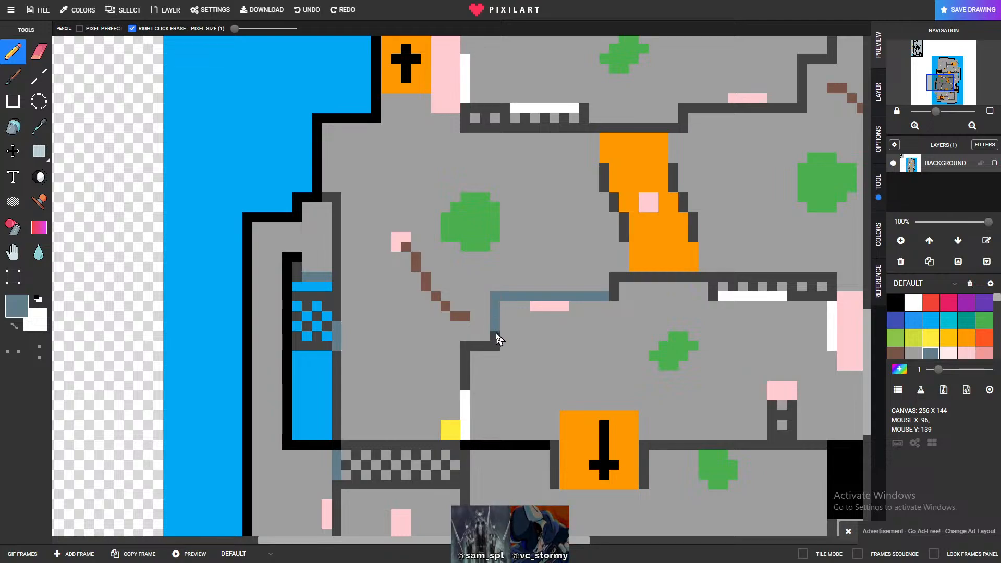
{"action": "scroll", "coordinate": [691, 317], "scroll_direction": "down", "scroll_amount": 5}
{"action": "scroll", "coordinate": [695, 319], "scroll_direction": "up", "scroll_amount": 4}
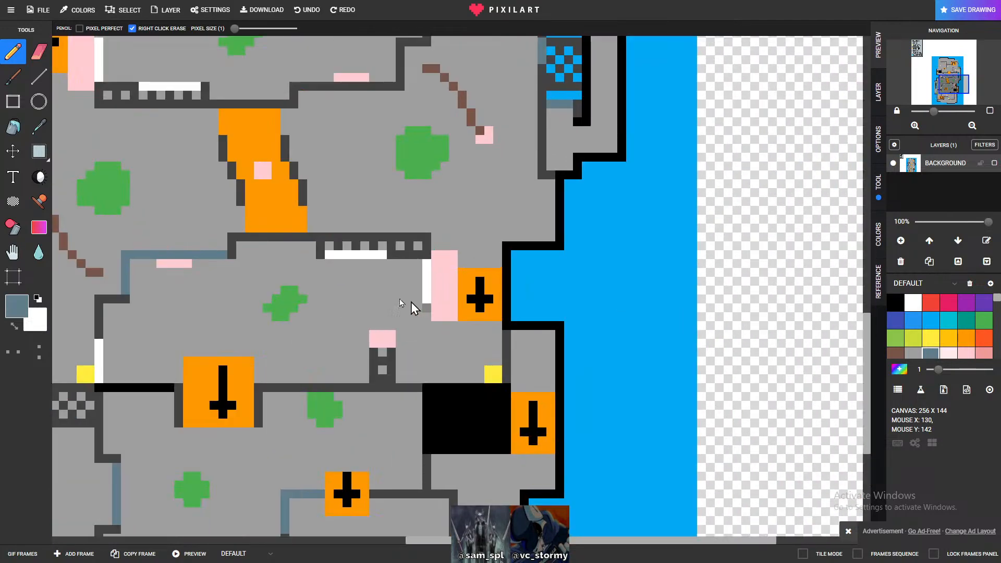
- Recolor the wall at the upper middle room's southeast corner blue-gray, 12 pixels along the south side and 4 pixels up the east side
{"action": "scroll", "coordinate": [354, 288], "scroll_direction": "down", "scroll_amount": 1}
{"action": "scroll", "coordinate": [355, 287], "scroll_direction": "up", "scroll_amount": 2}
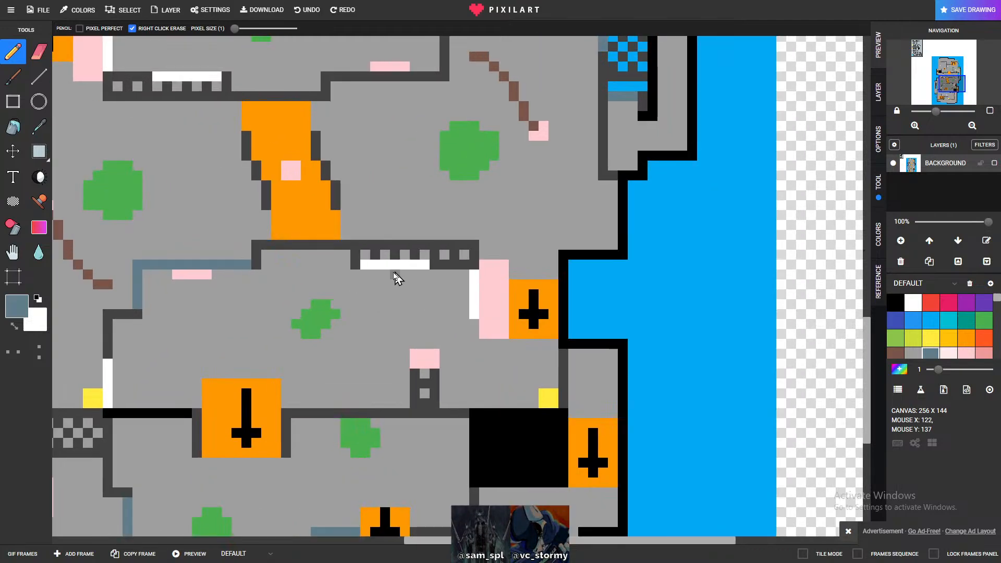
{"action": "scroll", "coordinate": [328, 255], "scroll_direction": "down", "scroll_amount": 2}
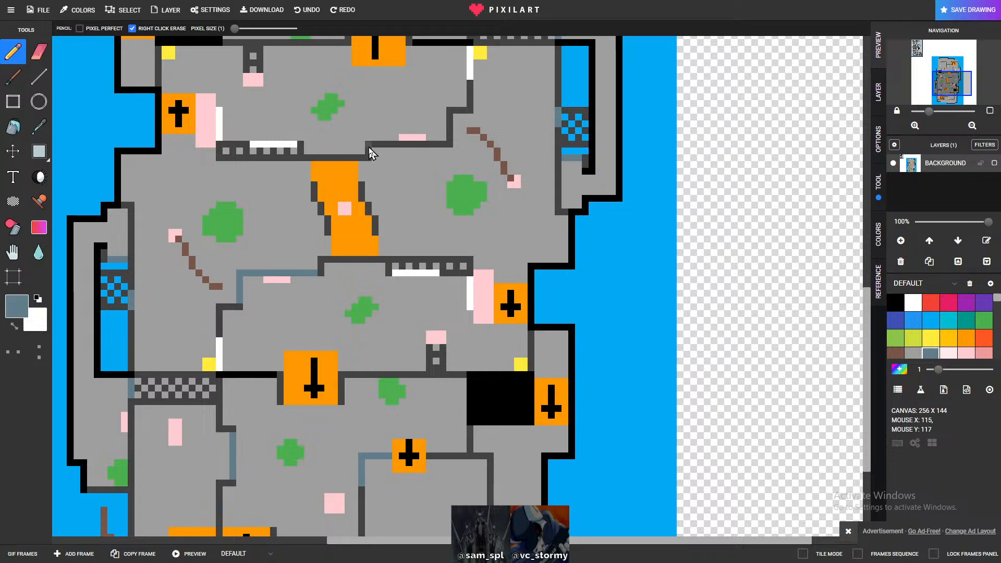
{"action": "left_click_drag", "start_coordinate": [378, 150], "coordinate": [451, 150]}
- Download the drawing as a PNG at 5x scale, 1000 by 1000 pixels, and leave the download dialog
{"action": "scroll", "coordinate": [545, 186], "scroll_direction": "down", "scroll_amount": 3}
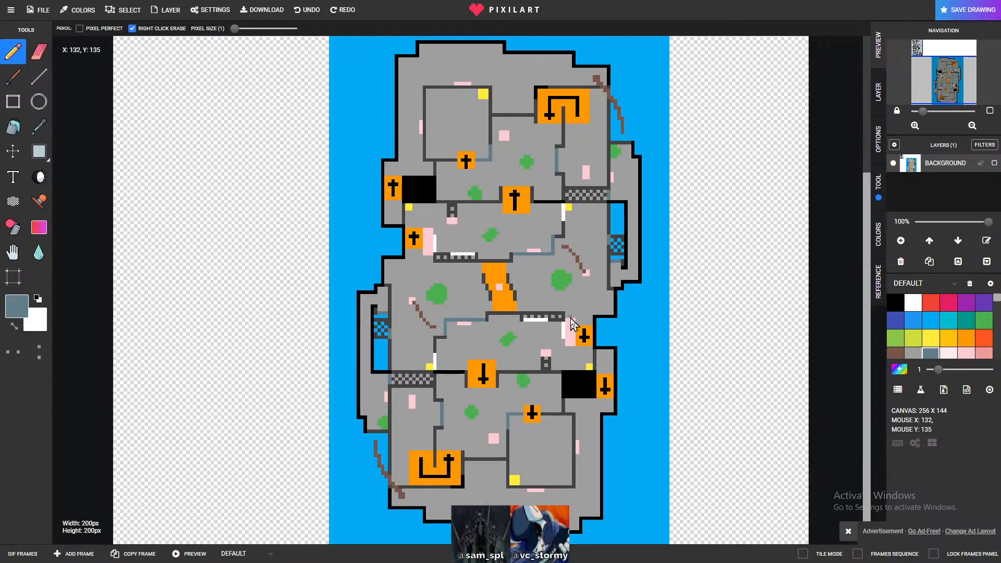
{"action": "scroll", "coordinate": [442, 398], "scroll_direction": "up", "scroll_amount": 2}
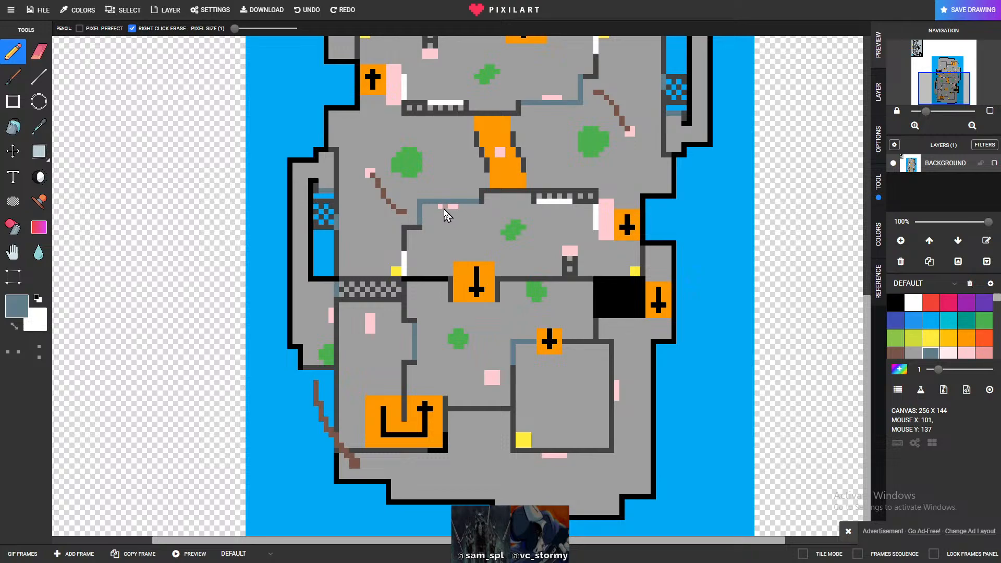
{"action": "scroll", "coordinate": [508, 271], "scroll_direction": "down", "scroll_amount": 3}
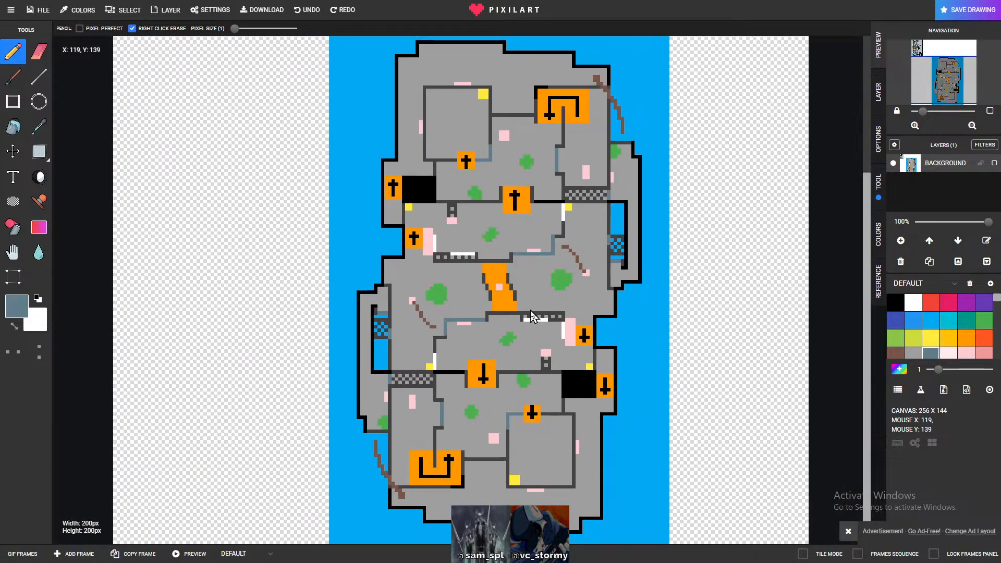
{"action": "scroll", "coordinate": [607, 362], "scroll_direction": "down", "scroll_amount": 2}
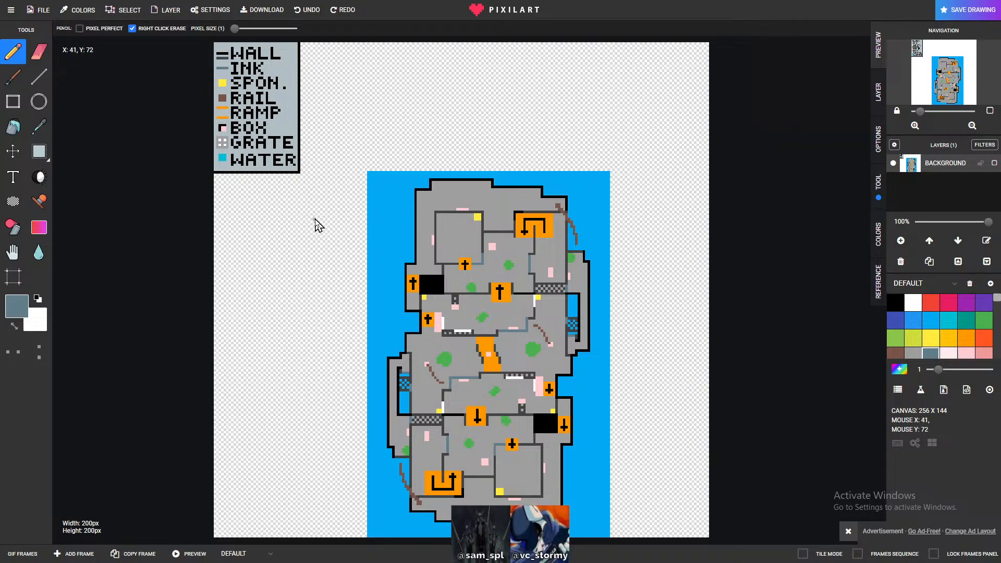
{"action": "left_click", "coordinate": [254, 15]}
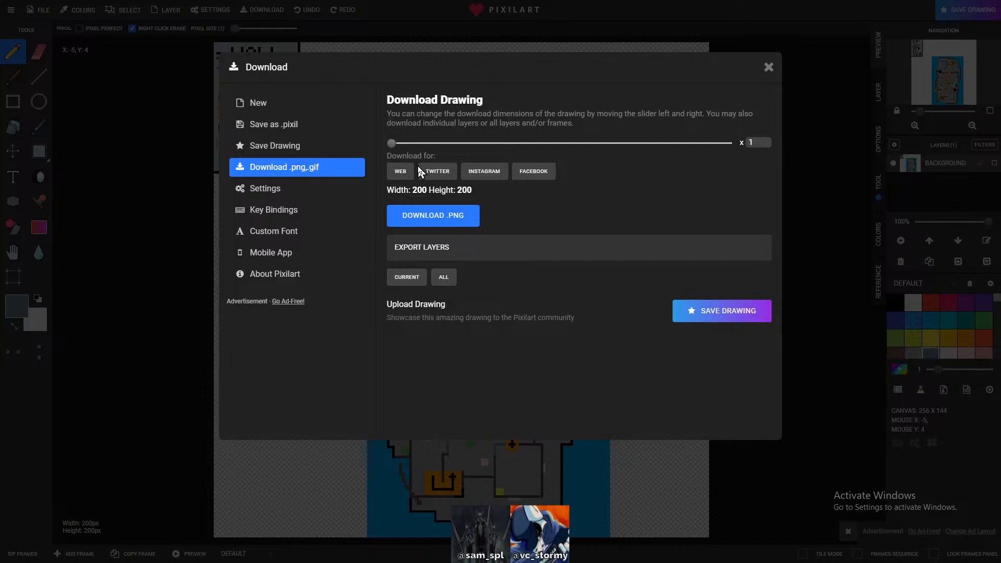
{"action": "left_click_drag", "start_coordinate": [391, 147], "coordinate": [424, 157]}
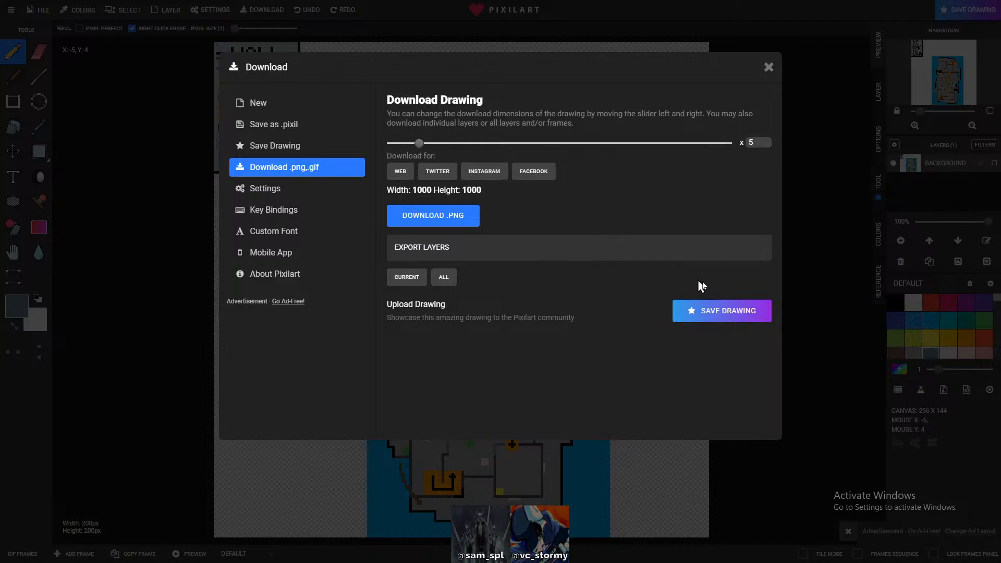
{"action": "left_click", "coordinate": [442, 214]}
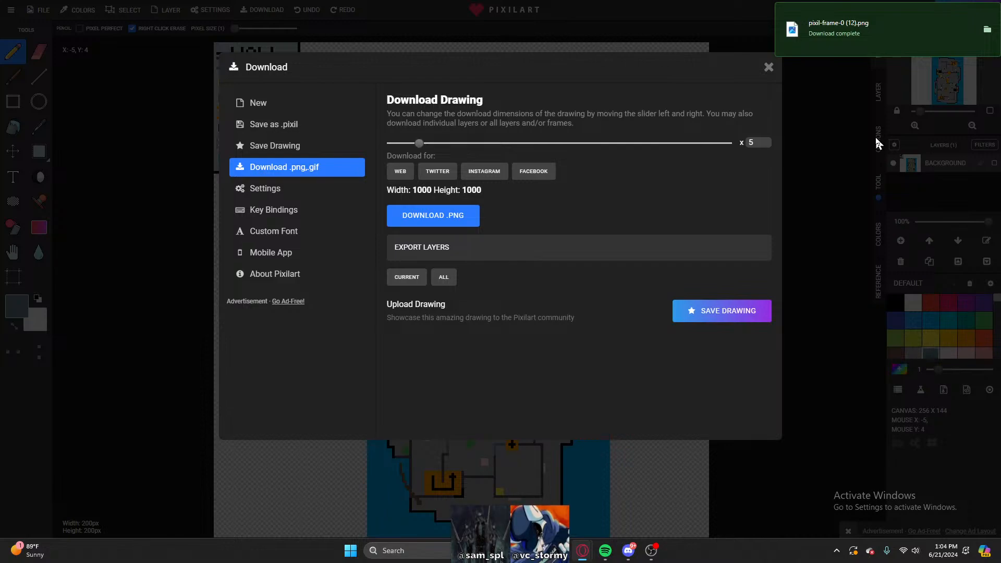
{"action": "left_click", "coordinate": [766, 69]}
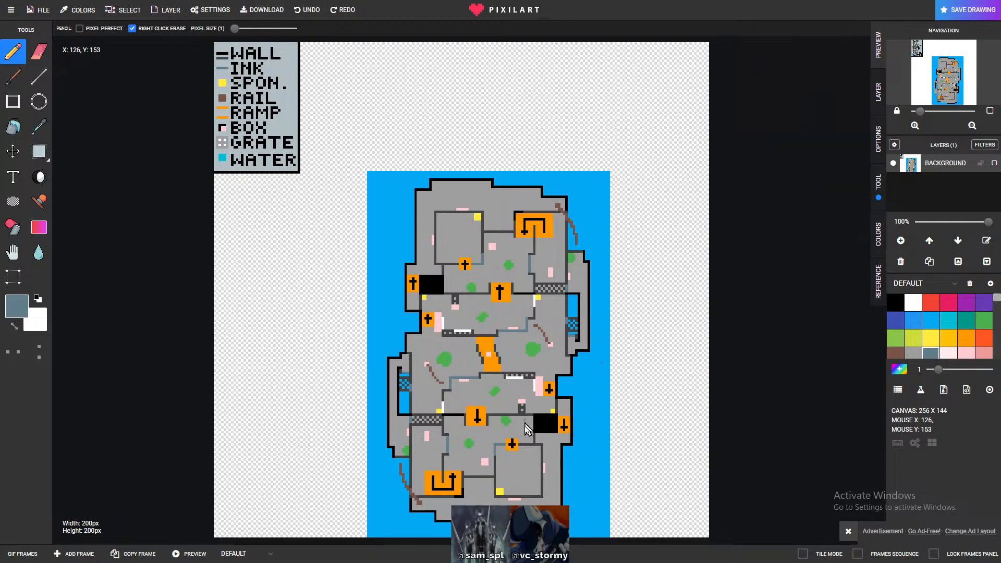
- Draw a dark gray wall along the south edge of the blue checkered grate in the lower half's west water channel
{"action": "scroll", "coordinate": [527, 426], "scroll_direction": "up", "scroll_amount": 2}
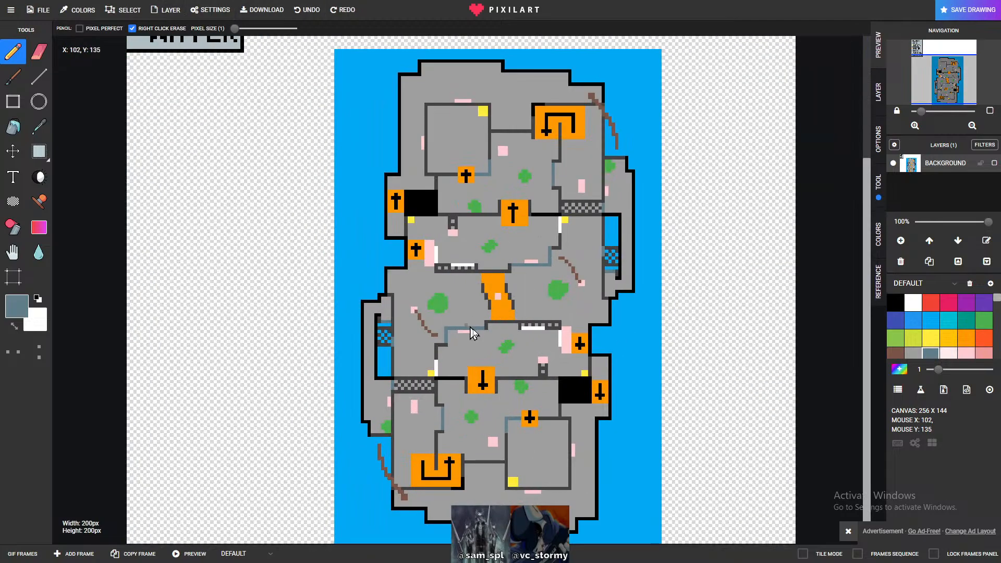
{"action": "scroll", "coordinate": [490, 367], "scroll_direction": "up", "scroll_amount": 2}
{"action": "scroll", "coordinate": [509, 357], "scroll_direction": "up", "scroll_amount": 1}
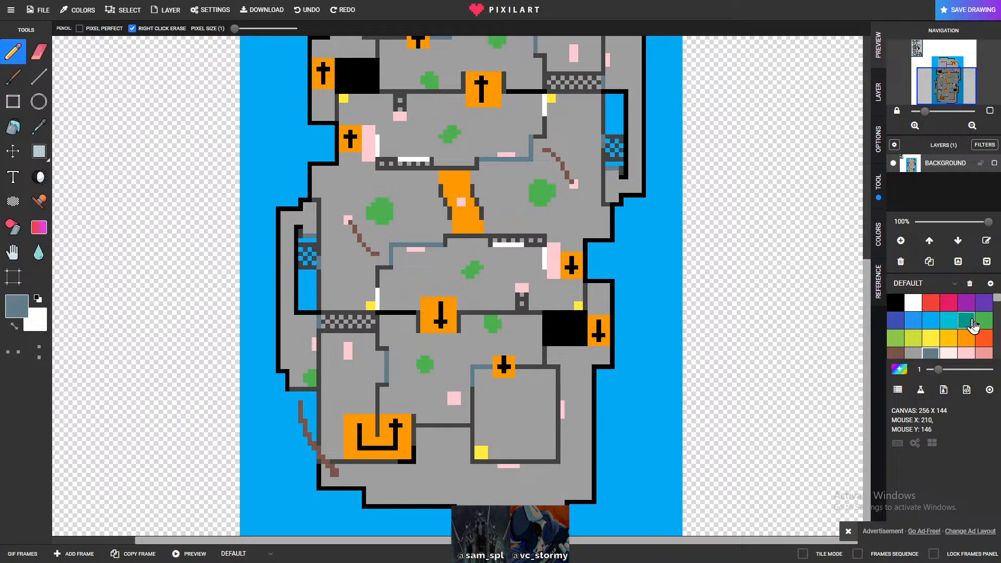
{"action": "scroll", "coordinate": [982, 334], "scroll_direction": "down", "scroll_amount": 5}
{"action": "scroll", "coordinate": [982, 334], "scroll_direction": "up", "scroll_amount": 5}
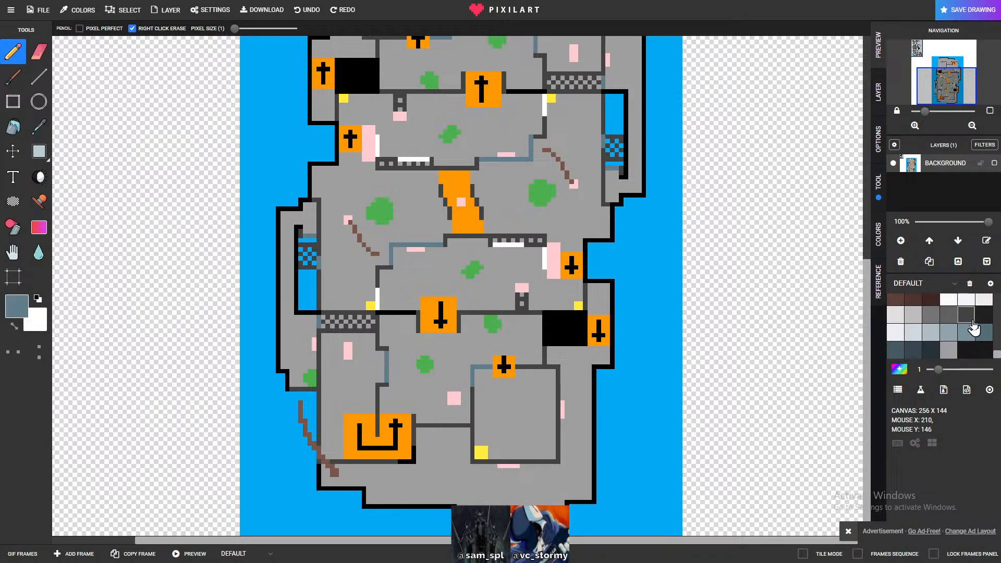
{"action": "left_click", "coordinate": [965, 315]}
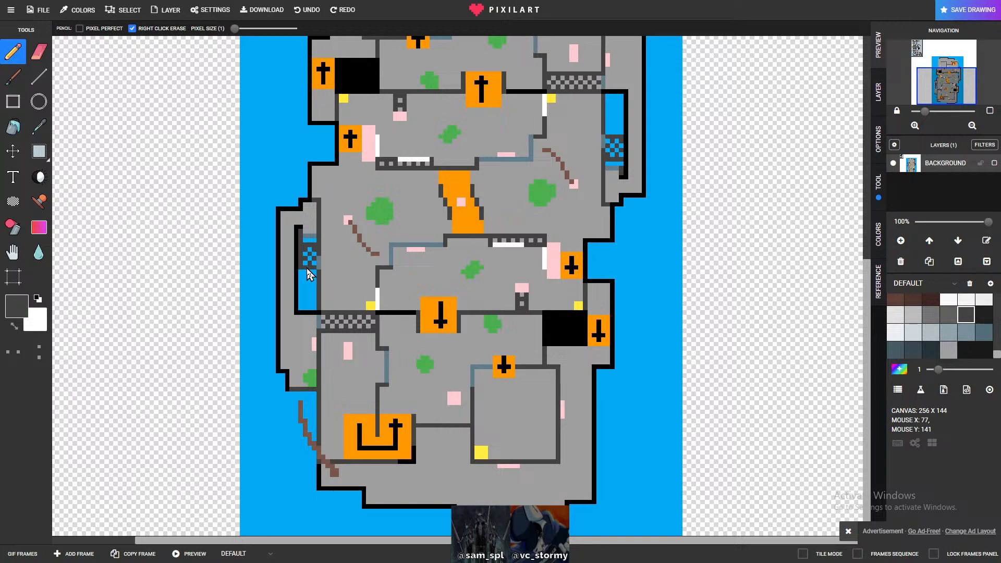
{"action": "scroll", "coordinate": [313, 271], "scroll_direction": "up", "scroll_amount": 1}
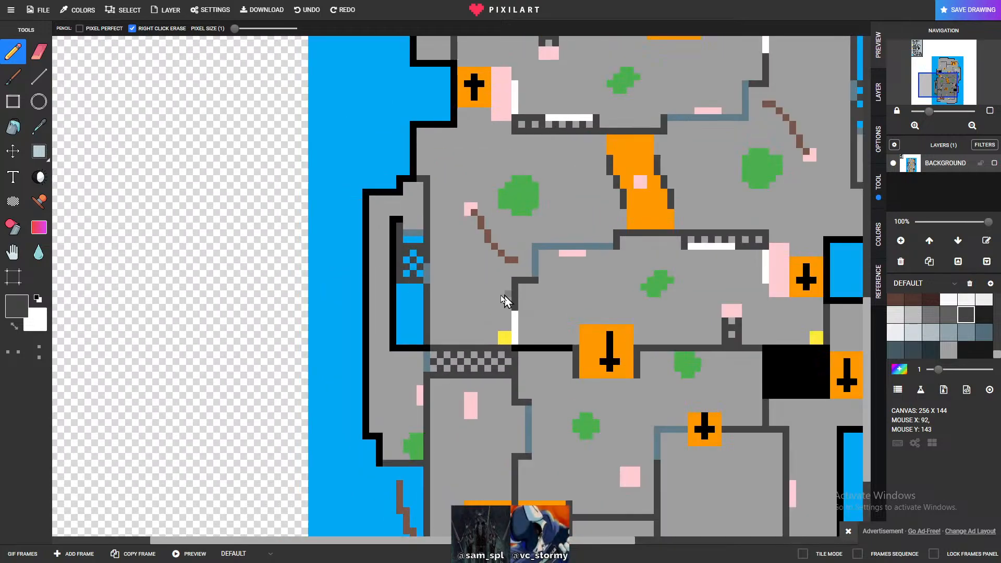
{"action": "left_click_drag", "start_coordinate": [419, 286], "coordinate": [398, 286]}
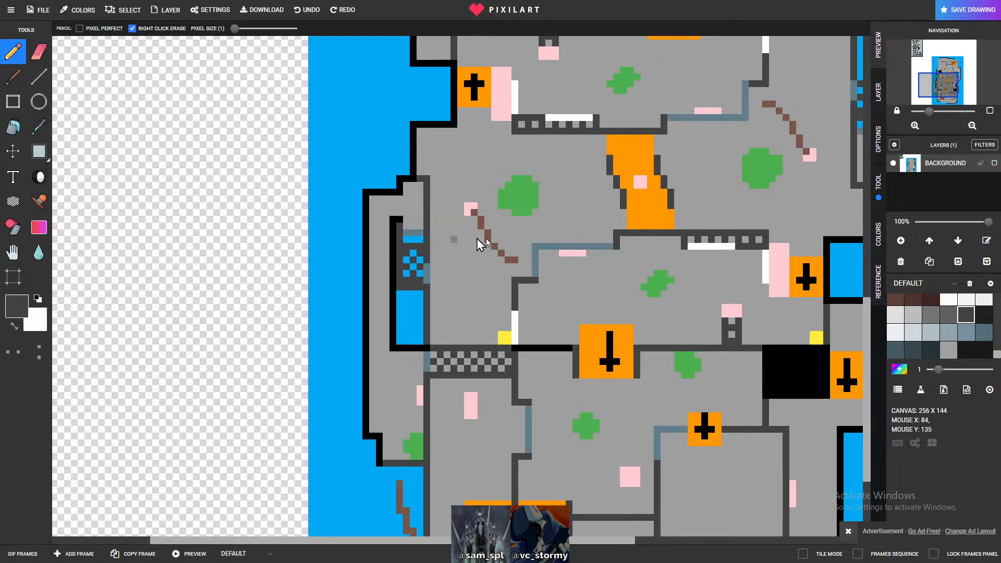
- Replace the west channel's checkered grate and the water north of it with light gray floor, and wall off its north edge in dark gray
{"action": "scroll", "coordinate": [960, 324], "scroll_direction": "up", "scroll_amount": 3}
{"action": "scroll", "coordinate": [960, 324], "scroll_direction": "up", "scroll_amount": 5}
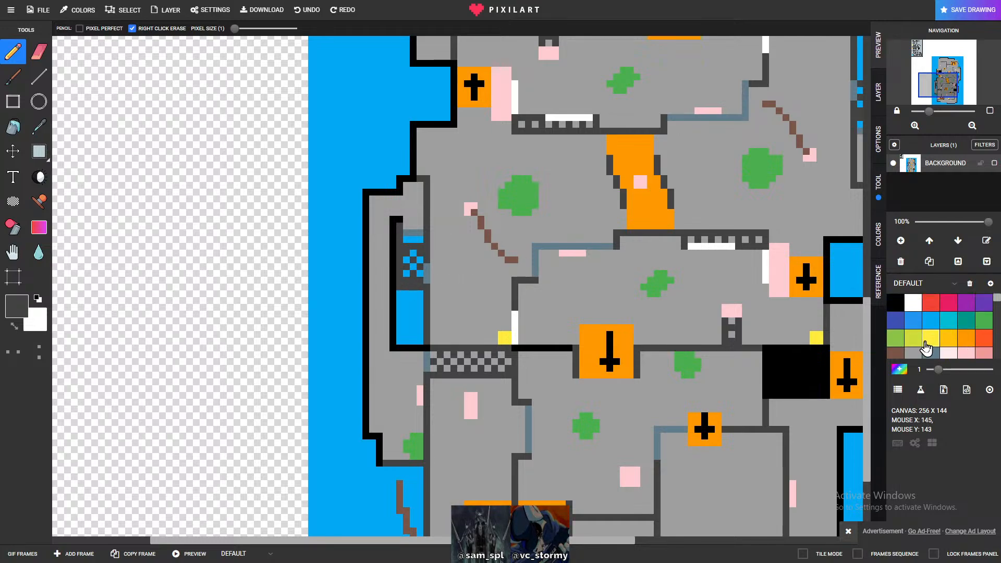
{"action": "left_click", "coordinate": [913, 352]}
{"action": "mouse_move", "coordinate": [408, 239]}
{"action": "left_mouse_down"}
{"action": "mouse_move", "coordinate": [416, 238]}
{"action": "mouse_move", "coordinate": [419, 273]}
{"action": "mouse_move", "coordinate": [408, 282]}
{"action": "mouse_move", "coordinate": [410, 244]}
{"action": "mouse_move", "coordinate": [415, 274]}
{"action": "left_mouse_up"}
{"action": "scroll", "coordinate": [980, 337], "scroll_direction": "down", "scroll_amount": 5}
{"action": "left_click", "coordinate": [965, 314]}
{"action": "mouse_move", "coordinate": [404, 252]}
{"action": "left_mouse_down"}
{"action": "mouse_move", "coordinate": [405, 230]}
{"action": "mouse_move", "coordinate": [425, 223]}
{"action": "left_mouse_up"}
- Paint a yellow block 3 by 2 pixels at the north end of the west channel's new floor
{"action": "scroll", "coordinate": [943, 344], "scroll_direction": "up", "scroll_amount": 4}
{"action": "scroll", "coordinate": [943, 344], "scroll_direction": "up", "scroll_amount": 4}
{"action": "left_click", "coordinate": [930, 337]}
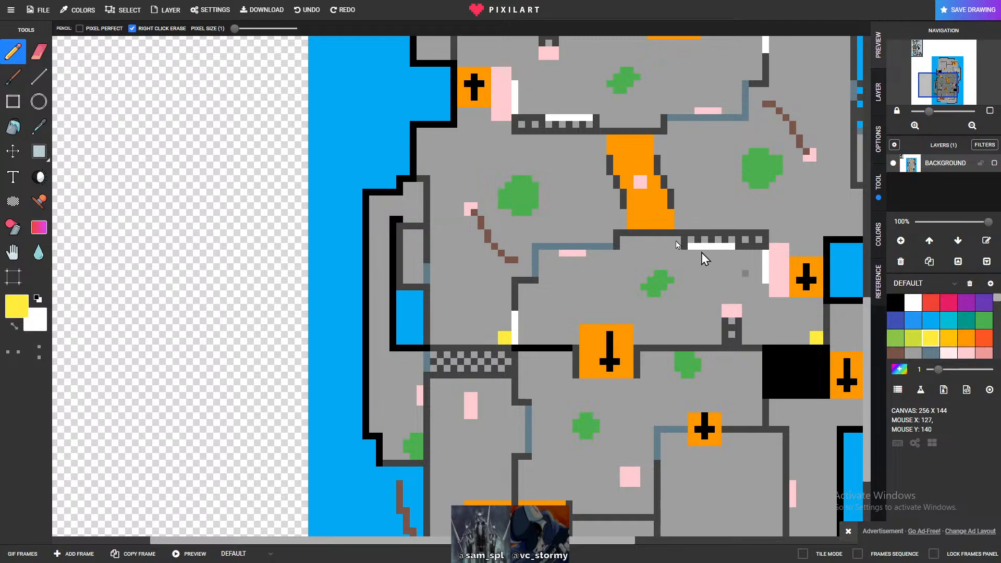
{"action": "left_click", "coordinate": [406, 233]}
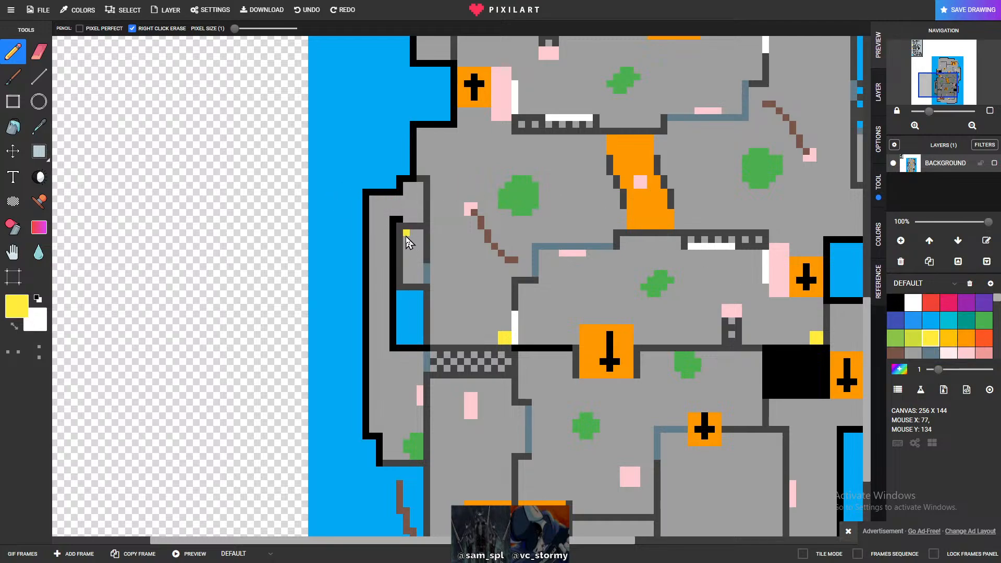
{"action": "left_click", "coordinate": [407, 241]}
{"action": "left_click", "coordinate": [419, 239]}
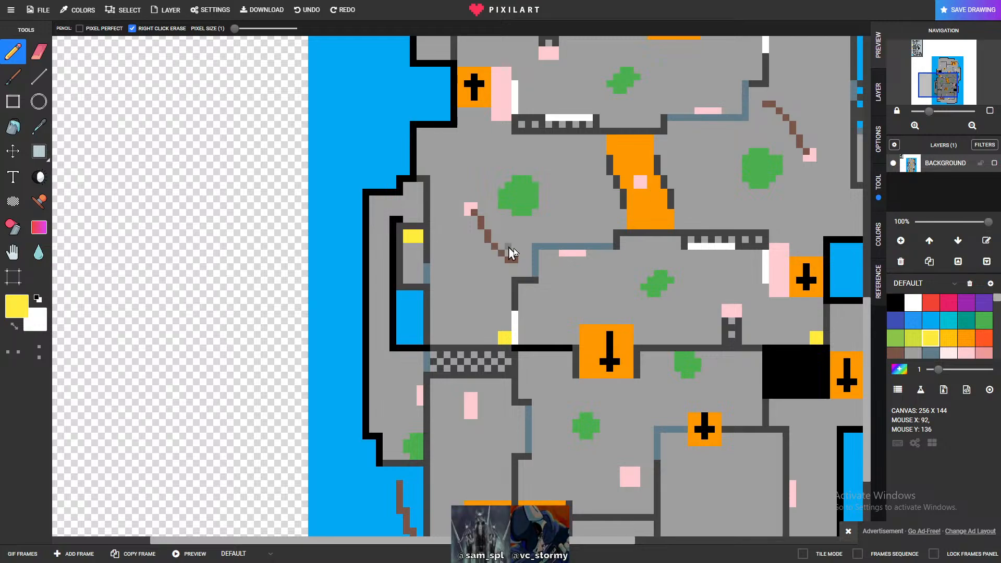
{"action": "scroll", "coordinate": [503, 290], "scroll_direction": "down", "scroll_amount": 3}
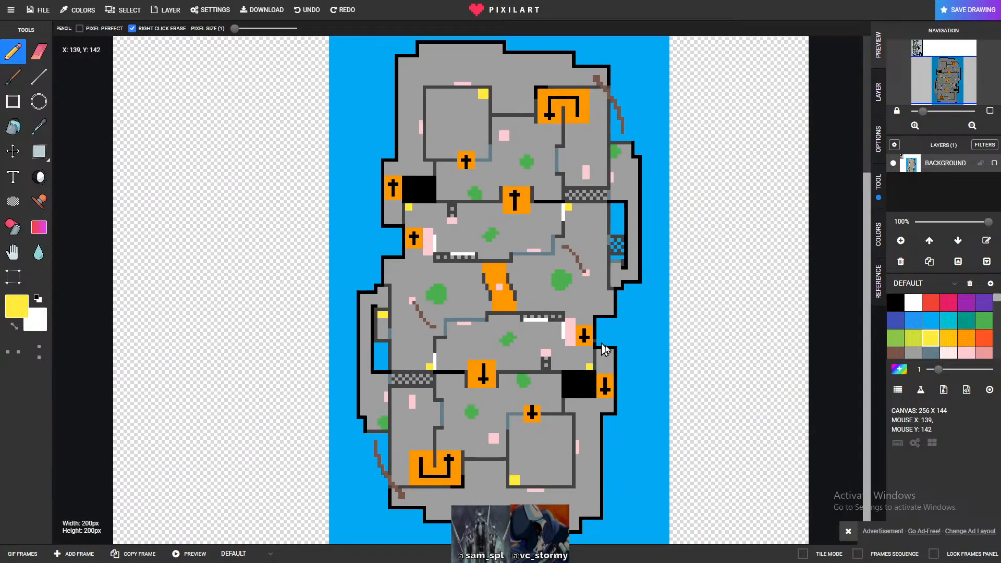
{"action": "scroll", "coordinate": [641, 393], "scroll_direction": "up", "scroll_amount": 1}
{"action": "scroll", "coordinate": [609, 396], "scroll_direction": "up", "scroll_amount": 1}
{"action": "scroll", "coordinate": [610, 391], "scroll_direction": "up", "scroll_amount": 1}
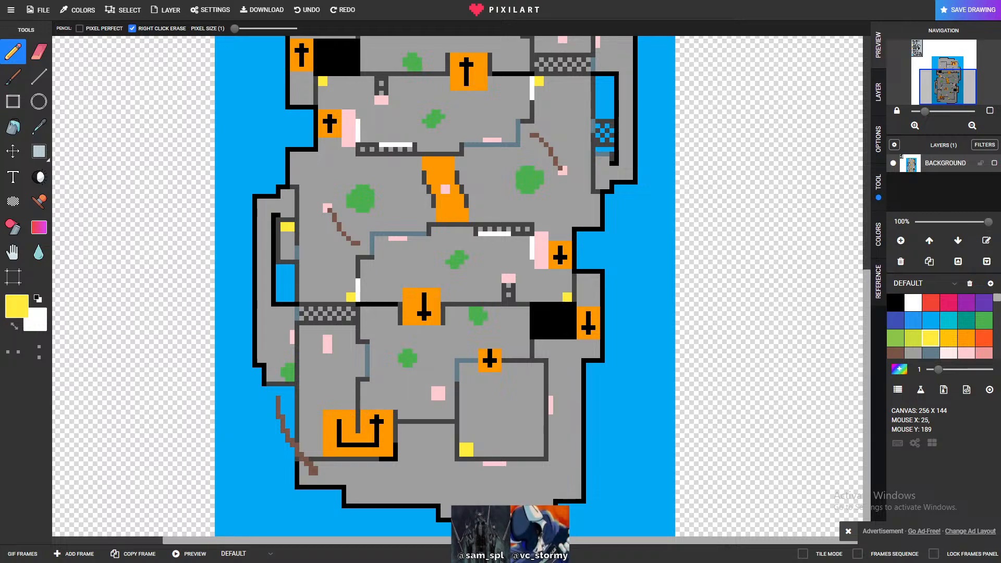
{"action": "key", "text": "super+d"}
{"action": "key", "text": "super+d"}
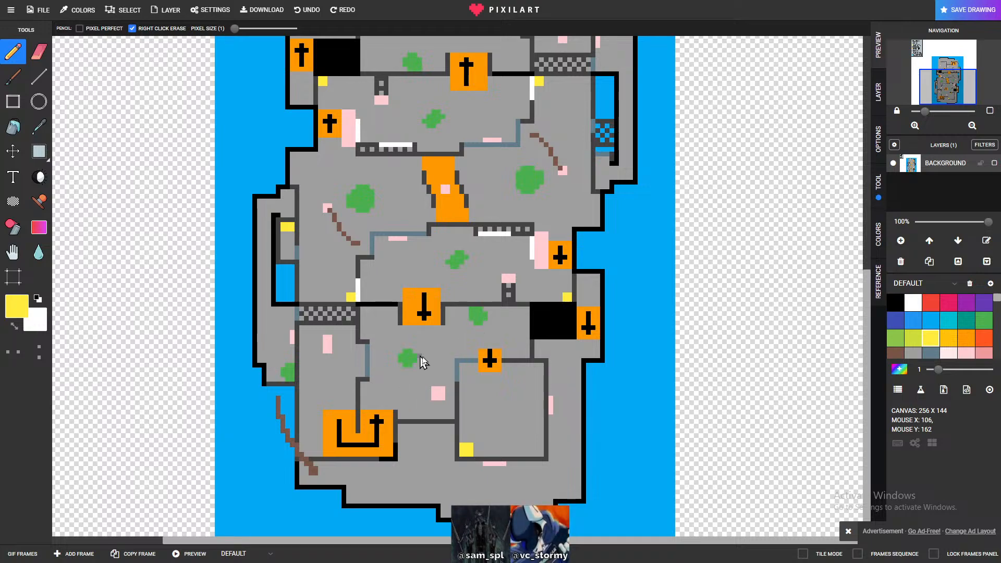
- Recolor the lower half's blue-gray wall west of the central area and the square room's northwest corner dark gray, continuing the north wall across the ramp
{"action": "scroll", "coordinate": [932, 320], "scroll_direction": "down", "scroll_amount": 5}
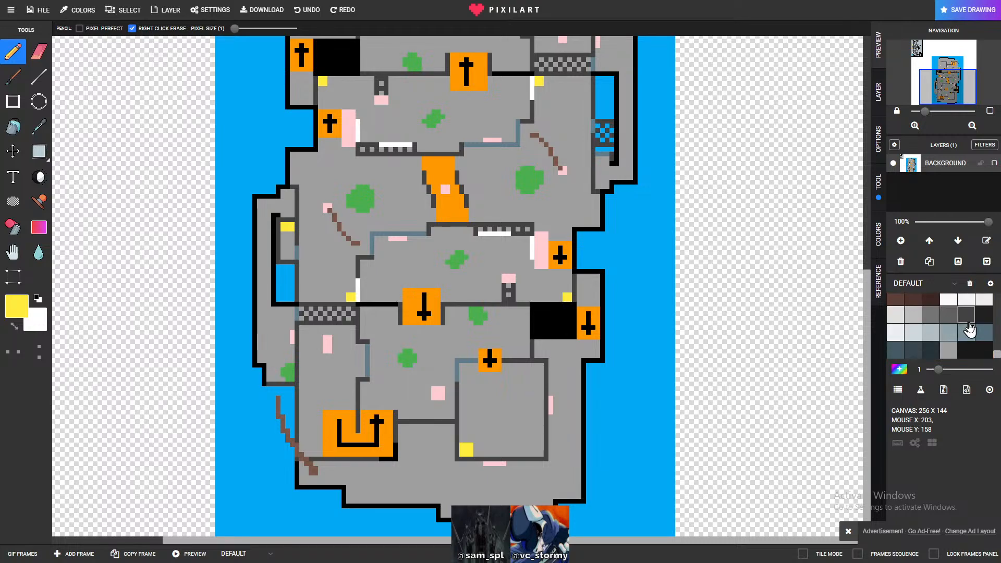
{"action": "left_click", "coordinate": [963, 319]}
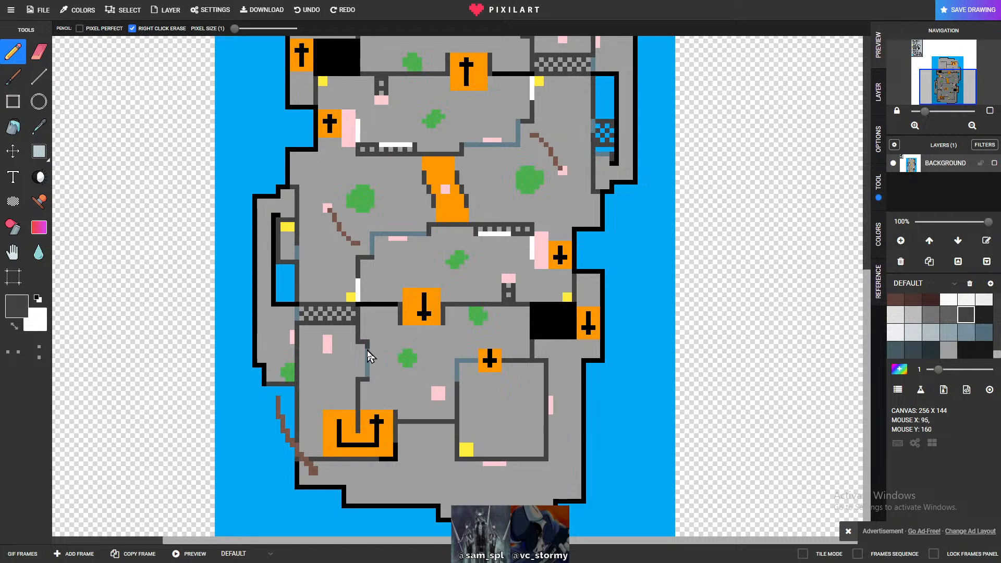
{"action": "left_click_drag", "start_coordinate": [367, 357], "coordinate": [368, 375]}
{"action": "mouse_move", "coordinate": [457, 381]}
{"action": "left_mouse_down"}
{"action": "mouse_move", "coordinate": [458, 363]}
{"action": "mouse_move", "coordinate": [528, 361]}
{"action": "left_mouse_up"}
- Cover the small orange ramp at the square room's north wall with light gray, and add a 2 by 2 pixel yellow block near that wall's east end
{"action": "scroll", "coordinate": [949, 324], "scroll_direction": "up", "scroll_amount": 3}
{"action": "scroll", "coordinate": [950, 324], "scroll_direction": "up", "scroll_amount": 5}
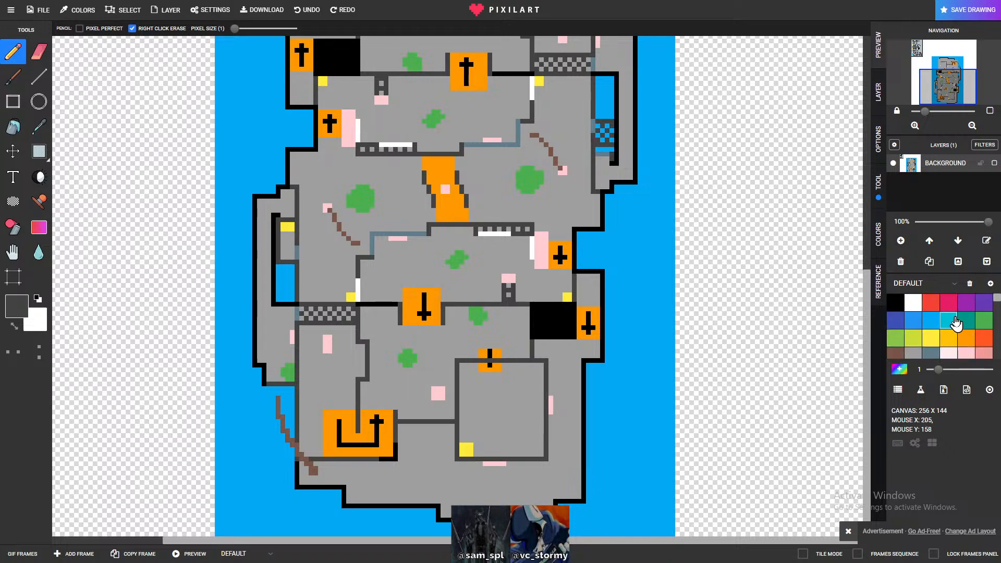
{"action": "left_click", "coordinate": [911, 353]}
{"action": "mouse_move", "coordinate": [486, 347]}
{"action": "left_mouse_down"}
{"action": "mouse_move", "coordinate": [499, 349]}
{"action": "mouse_move", "coordinate": [496, 373]}
{"action": "left_mouse_up"}
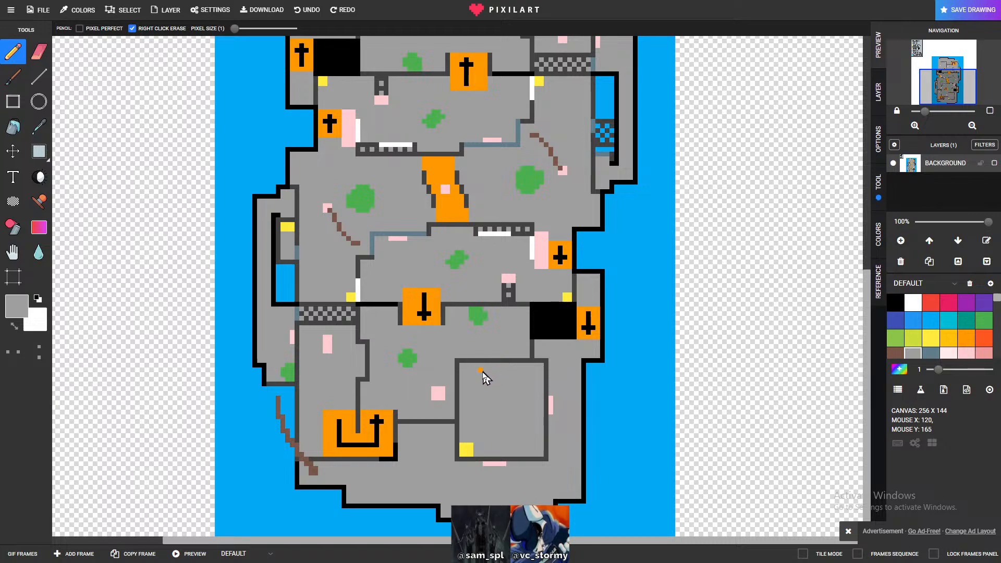
{"action": "left_click", "coordinate": [930, 339]}
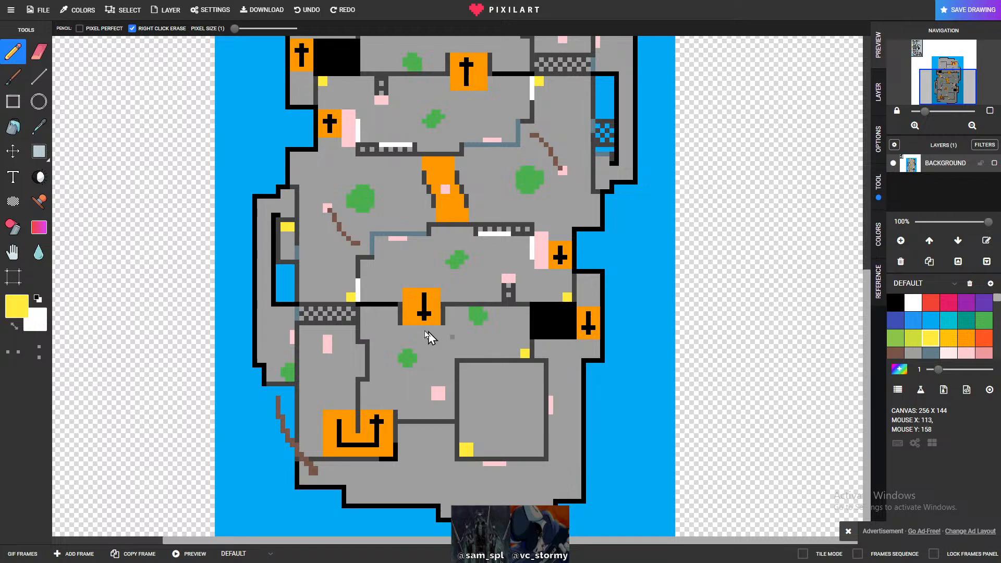
- Shift the orange ramp on the lower middle room's south wall 2 pixels south, covering its northern rows with light gray
{"action": "left_click", "coordinate": [960, 339]}
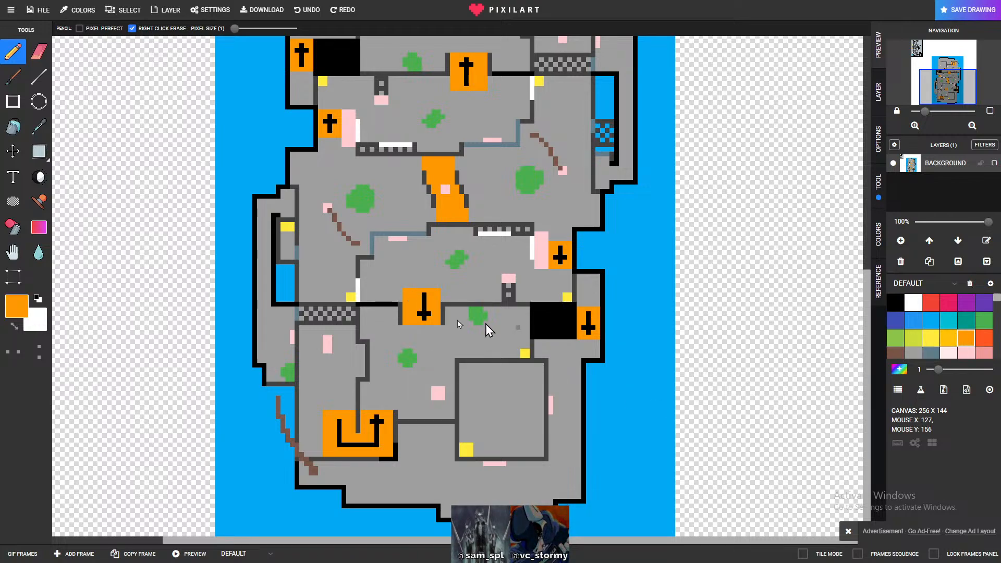
{"action": "left_click", "coordinate": [441, 340], "text": "alt"}
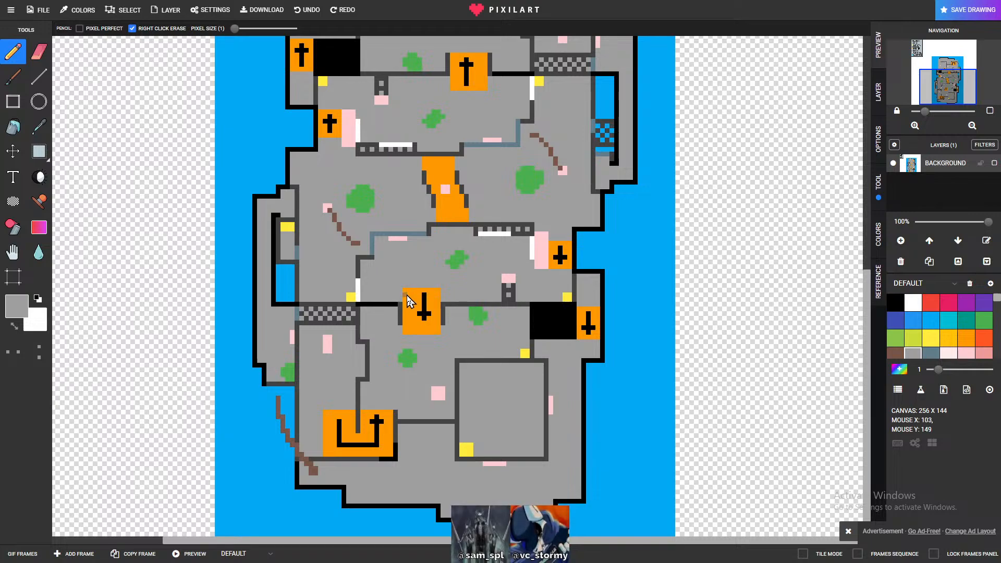
{"action": "mouse_move", "coordinate": [407, 298]}
{"action": "left_mouse_down"}
{"action": "mouse_move", "coordinate": [438, 293]}
{"action": "mouse_move", "coordinate": [411, 301]}
{"action": "left_mouse_up"}
- Paint over the shifted ramp's old arrowhead in orange and redraw the black arrow 2 pixels farther south
{"action": "left_click", "coordinate": [965, 337]}
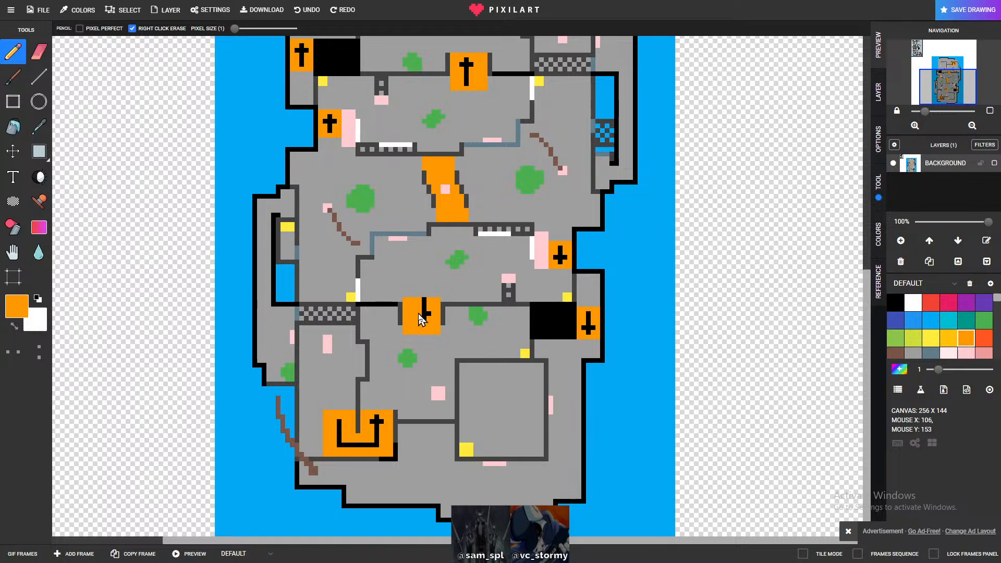
{"action": "left_click_drag", "start_coordinate": [421, 319], "coordinate": [429, 316]}
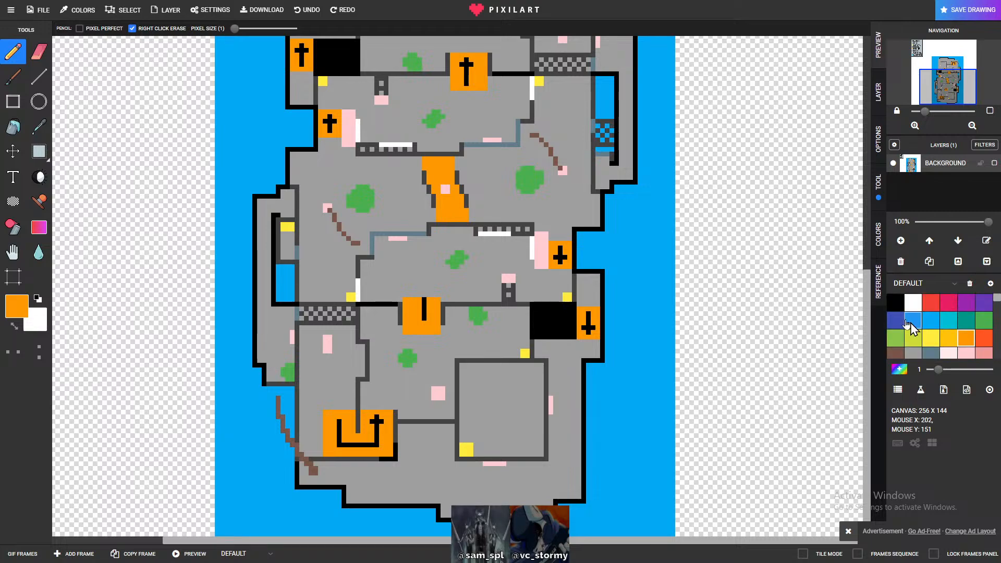
{"action": "left_click", "coordinate": [895, 301]}
{"action": "left_click_drag", "start_coordinate": [425, 319], "coordinate": [425, 332]}
{"action": "left_click", "coordinate": [422, 323]}
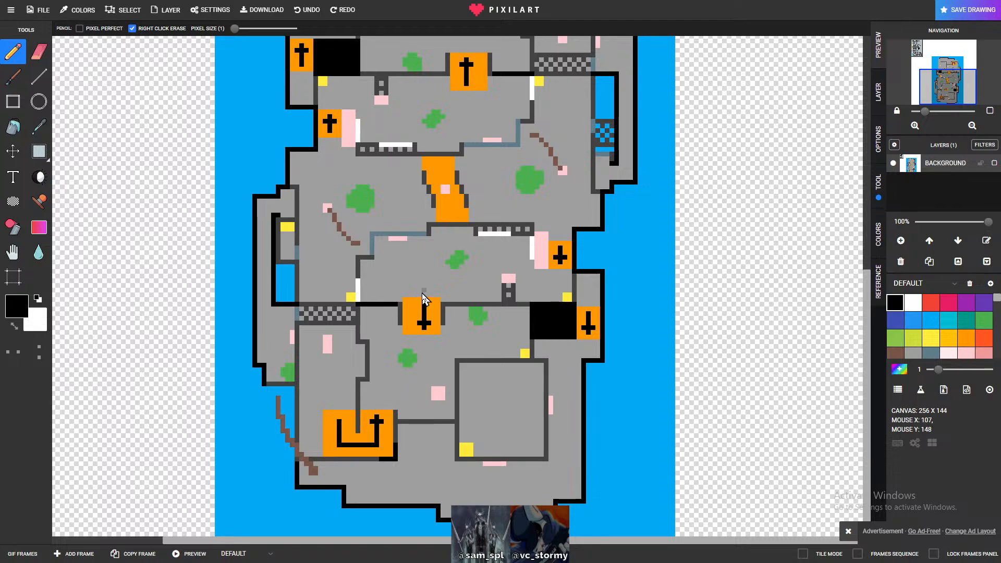
{"action": "scroll", "coordinate": [420, 329], "scroll_direction": "down", "scroll_amount": 2}
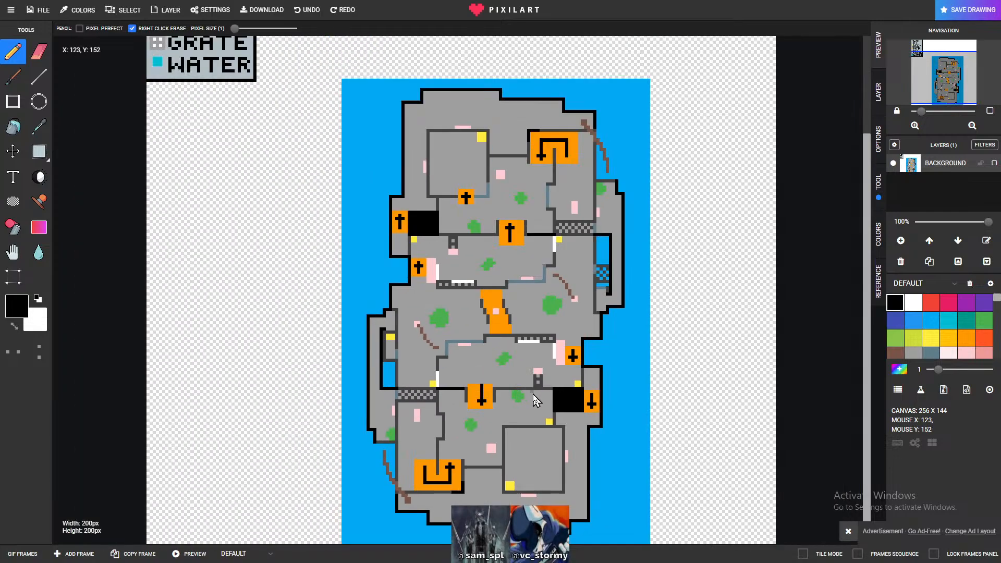
{"action": "scroll", "coordinate": [535, 400], "scroll_direction": "up", "scroll_amount": 1}
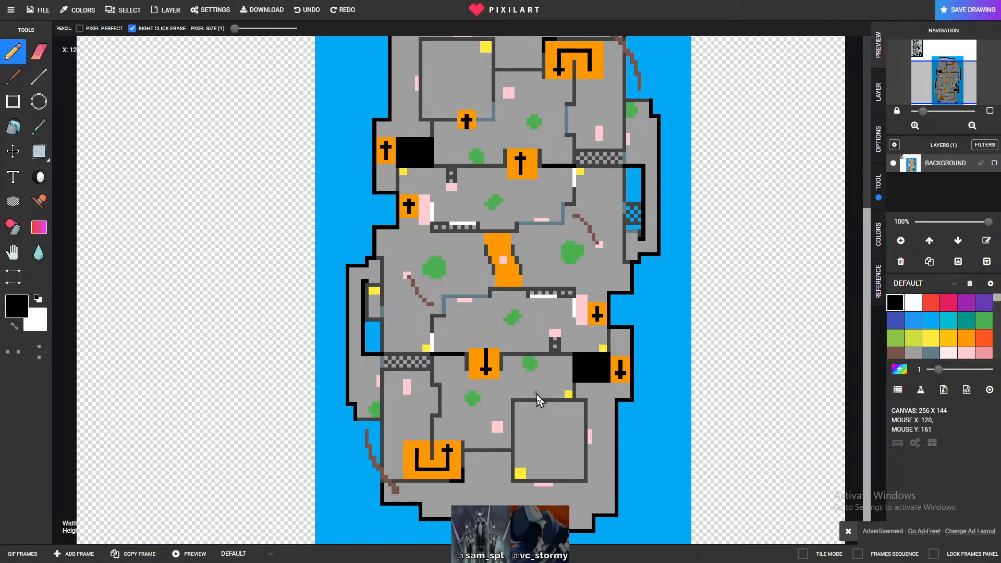
- Paint over the central area's orange ramp, including its dark gray edges and pink block, with light gray
{"action": "scroll", "coordinate": [536, 379], "scroll_direction": "up", "scroll_amount": 1}
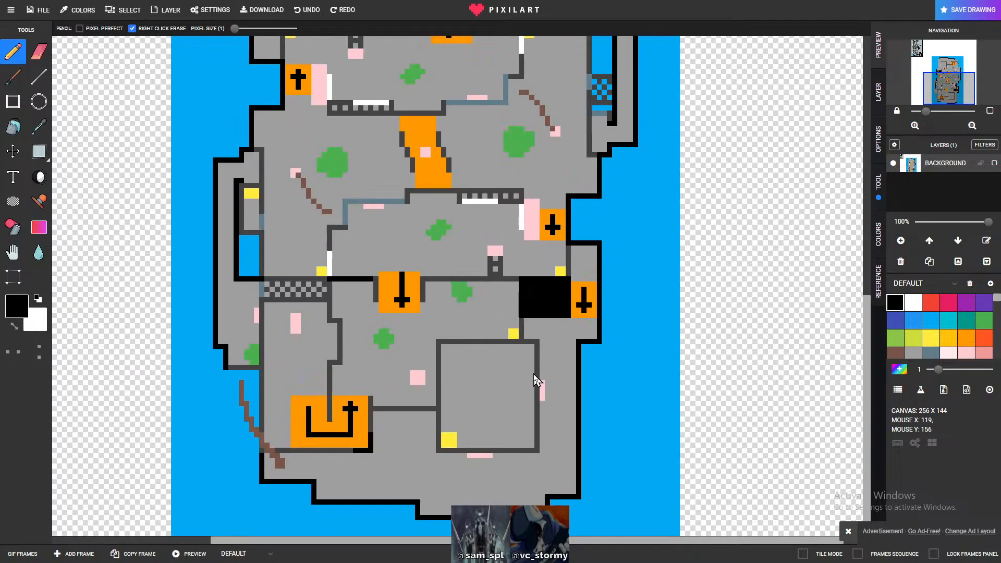
{"action": "scroll", "coordinate": [406, 185], "scroll_direction": "up", "scroll_amount": 1}
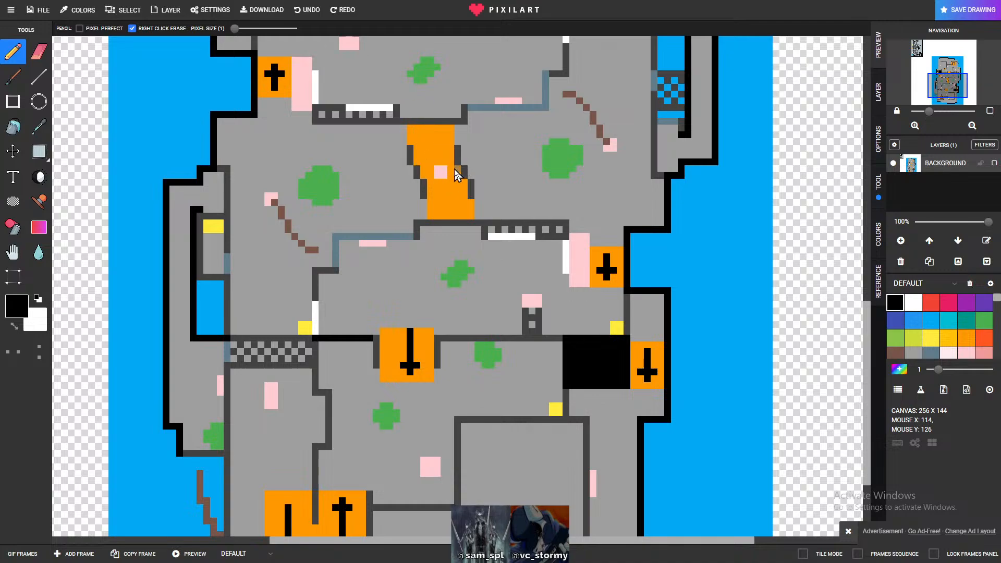
{"action": "scroll", "coordinate": [453, 182], "scroll_direction": "down", "scroll_amount": 1}
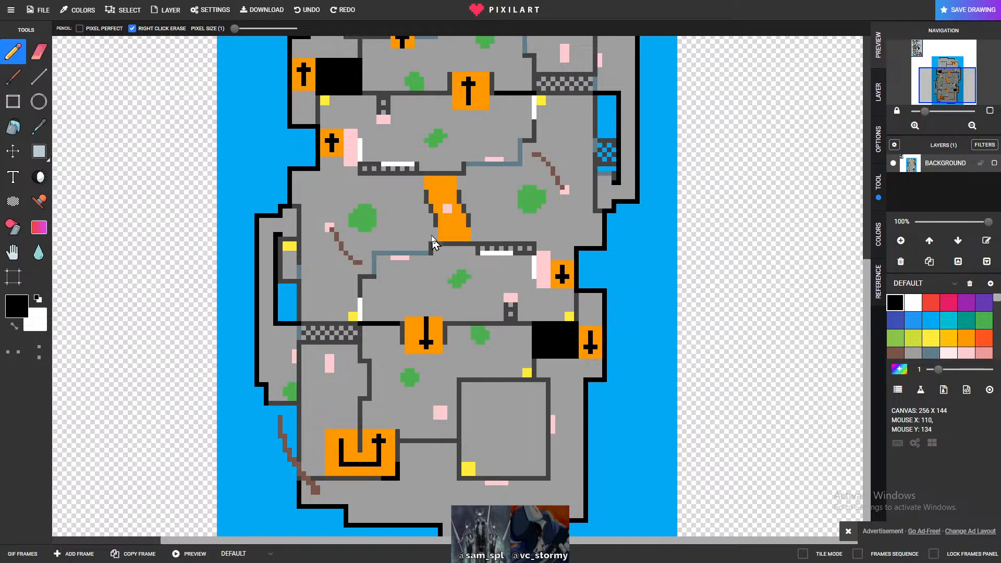
{"action": "scroll", "coordinate": [439, 242], "scroll_direction": "up", "scroll_amount": 1}
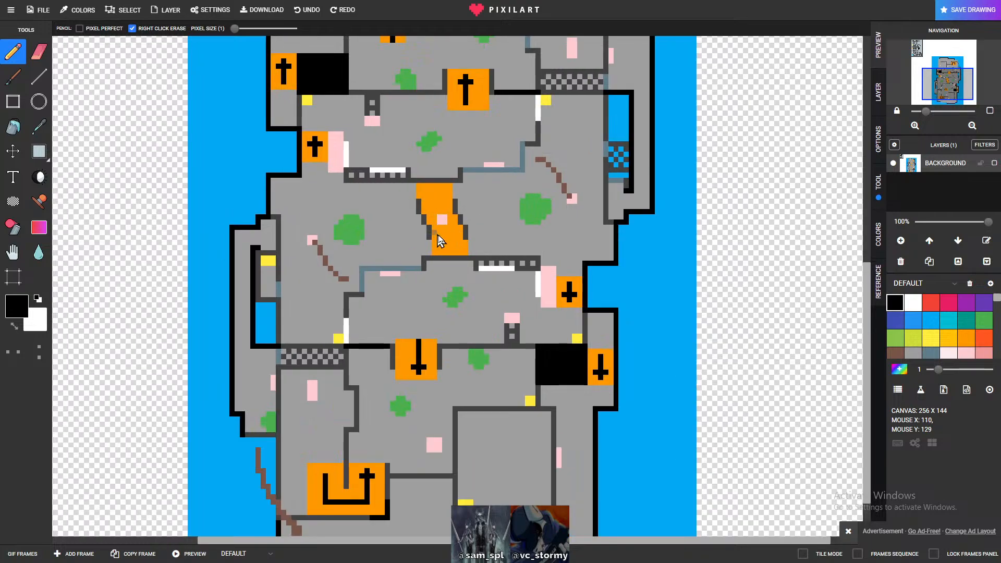
{"action": "scroll", "coordinate": [438, 243], "scroll_direction": "up", "scroll_amount": 1}
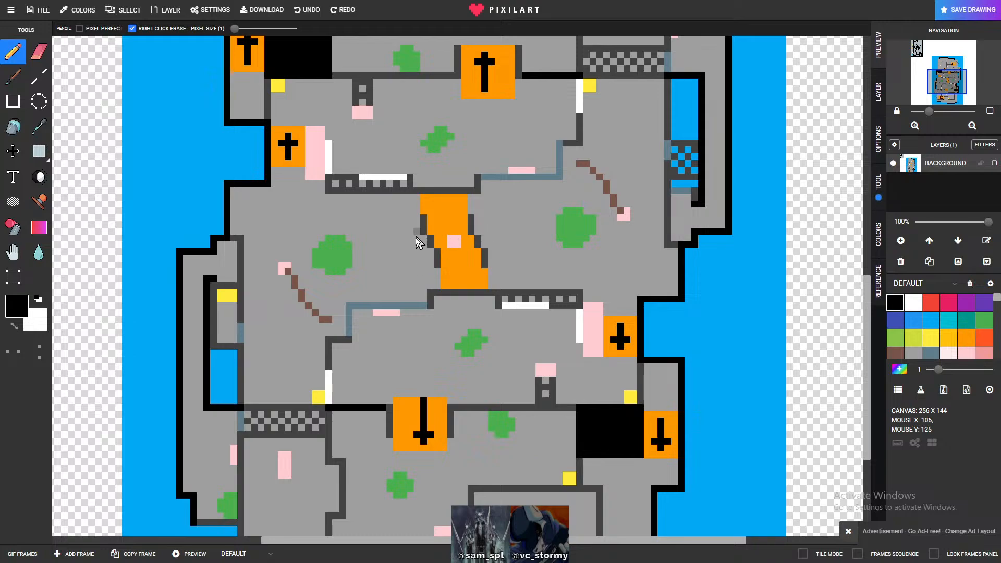
{"action": "scroll", "coordinate": [954, 339], "scroll_direction": "down", "scroll_amount": 3}
{"action": "scroll", "coordinate": [954, 339], "scroll_direction": "up", "scroll_amount": 5}
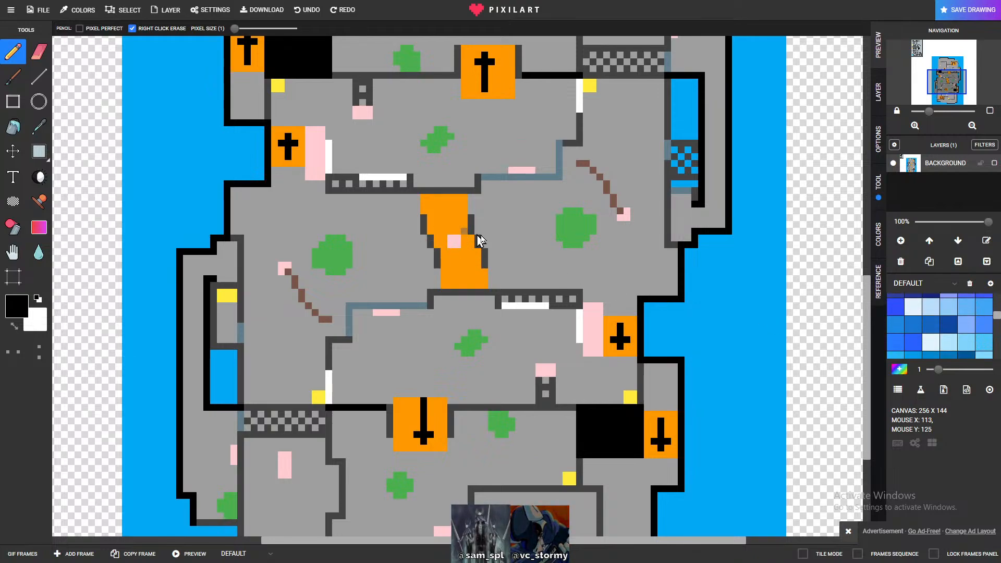
{"action": "scroll", "coordinate": [919, 309], "scroll_direction": "up", "scroll_amount": 5}
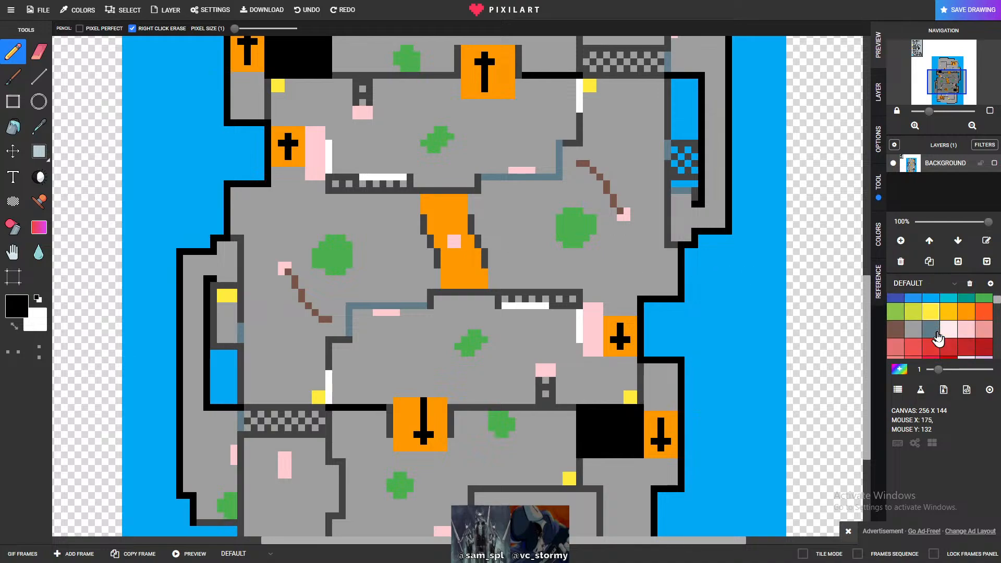
{"action": "left_click", "coordinate": [912, 329]}
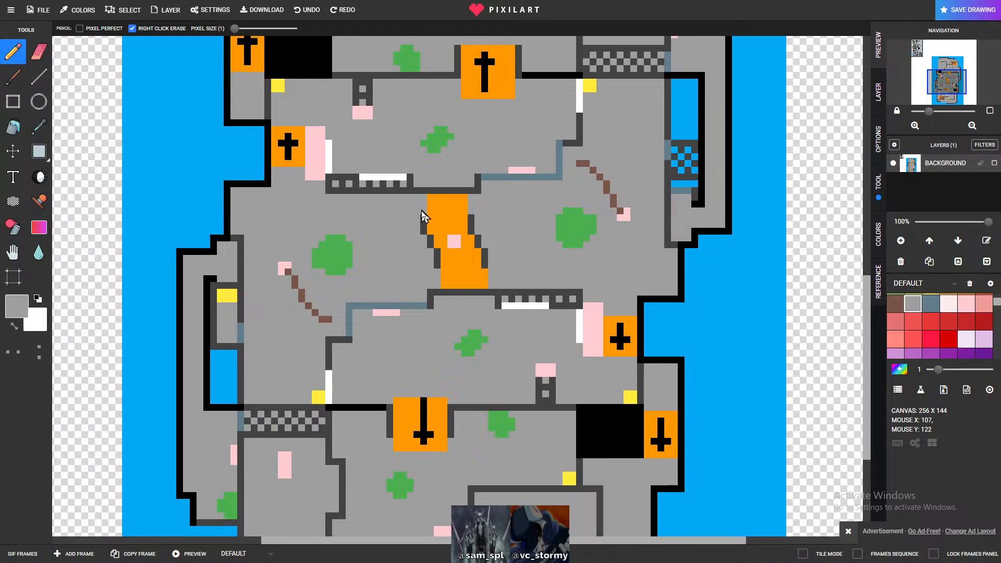
{"action": "mouse_move", "coordinate": [432, 204]}
{"action": "left_mouse_down"}
{"action": "mouse_move", "coordinate": [464, 198]}
{"action": "mouse_move", "coordinate": [458, 209]}
{"action": "mouse_move", "coordinate": [428, 214]}
{"action": "mouse_move", "coordinate": [461, 228]}
{"action": "mouse_move", "coordinate": [460, 246]}
{"action": "mouse_move", "coordinate": [446, 252]}
{"action": "mouse_move", "coordinate": [483, 243]}
{"action": "mouse_move", "coordinate": [468, 249]}
{"action": "mouse_move", "coordinate": [487, 257]}
{"action": "mouse_move", "coordinate": [448, 258]}
{"action": "mouse_move", "coordinate": [447, 270]}
{"action": "mouse_move", "coordinate": [462, 266]}
{"action": "mouse_move", "coordinate": [444, 265]}
{"action": "mouse_move", "coordinate": [457, 277]}
{"action": "mouse_move", "coordinate": [439, 279]}
{"action": "mouse_move", "coordinate": [483, 278]}
{"action": "left_mouse_up"}
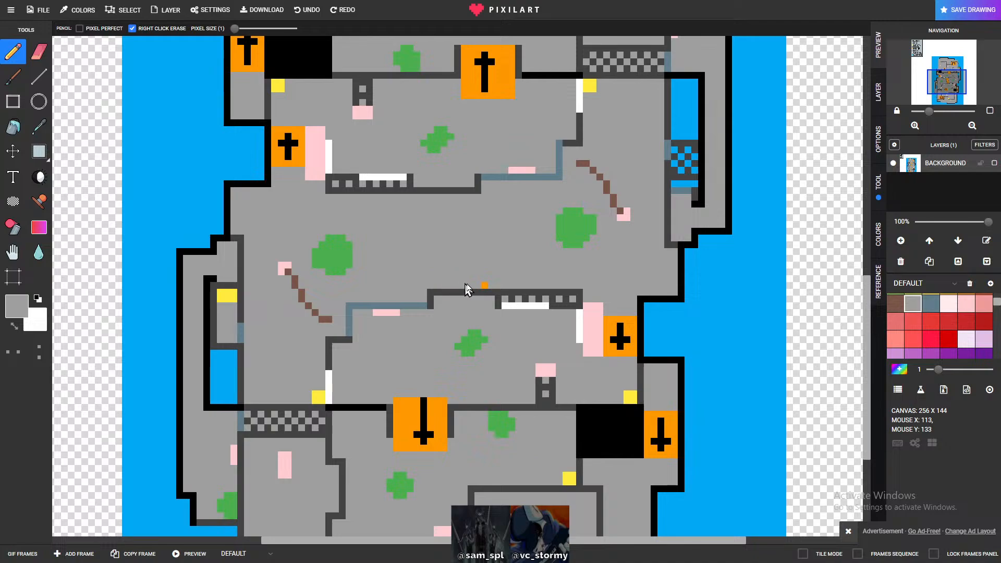
- Draw two vertical blue-gray bars, each 4 pixels tall, in the middle of the cleared central area, leaving a 6-pixel gap between them
{"action": "scroll", "coordinate": [933, 338], "scroll_direction": "up", "scroll_amount": 3}
{"action": "scroll", "coordinate": [954, 339], "scroll_direction": "down", "scroll_amount": 2}
{"action": "scroll", "coordinate": [944, 342], "scroll_direction": "up", "scroll_amount": 2}
{"action": "scroll", "coordinate": [938, 343], "scroll_direction": "down", "scroll_amount": 3}
{"action": "scroll", "coordinate": [937, 344], "scroll_direction": "up", "scroll_amount": 1}
{"action": "scroll", "coordinate": [936, 344], "scroll_direction": "up", "scroll_amount": 3}
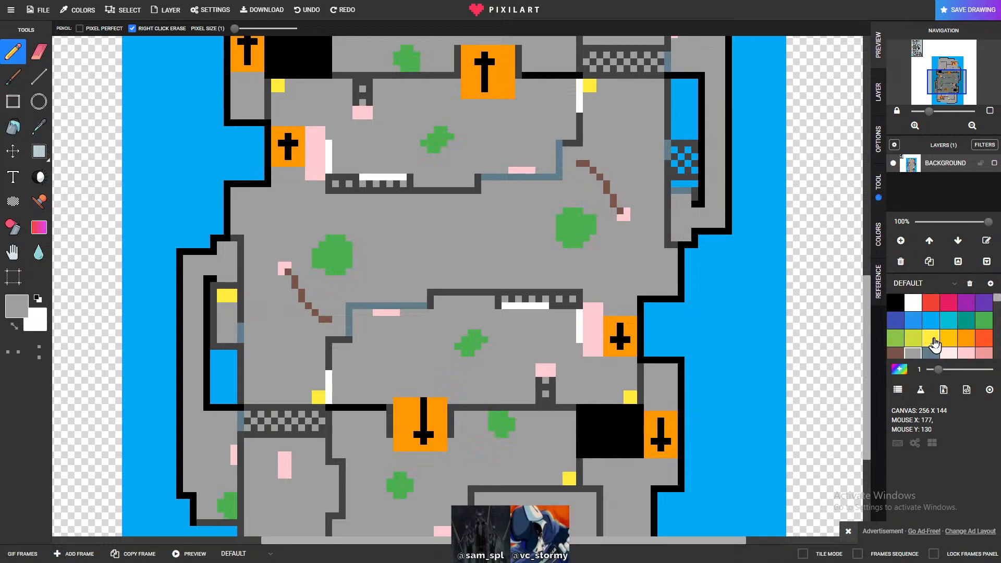
{"action": "left_click", "coordinate": [931, 353]}
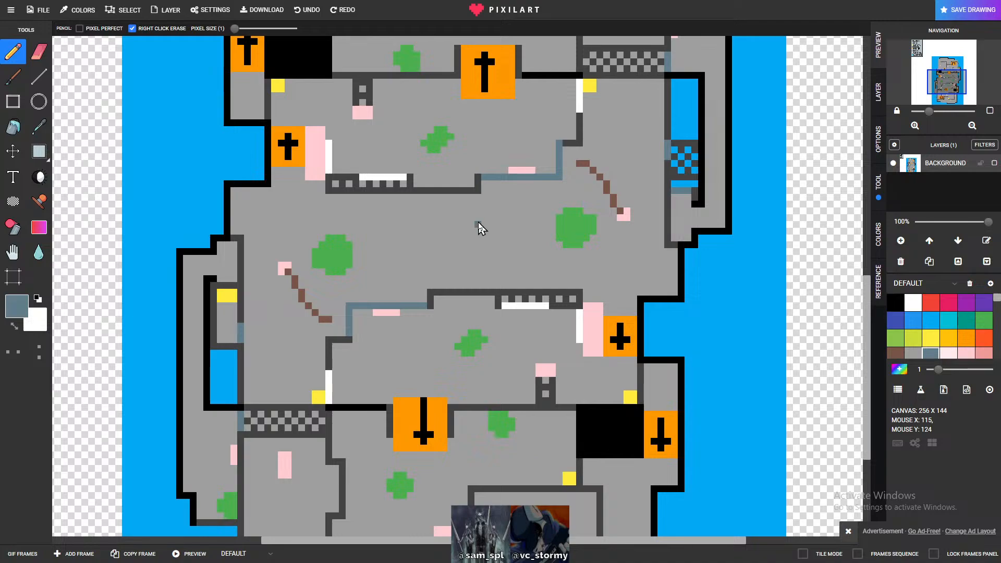
{"action": "left_click", "coordinate": [478, 225]}
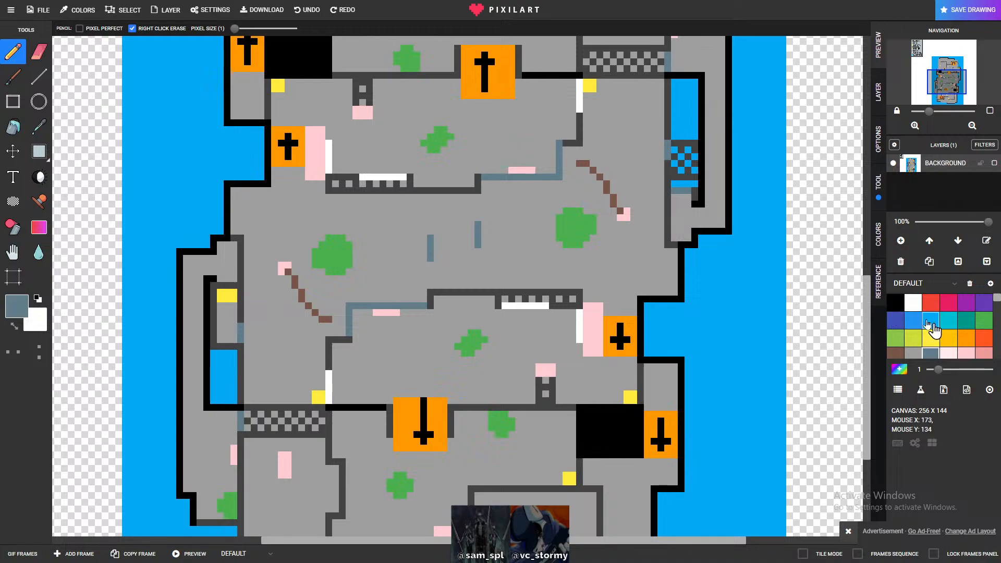
- Trim the east bar's northern pixel and the west bar's southern pixel with light gray, making both bars 3 pixels tall
{"action": "left_click", "coordinate": [913, 353]}
{"action": "left_click", "coordinate": [477, 224]}
{"action": "left_click", "coordinate": [431, 257]}
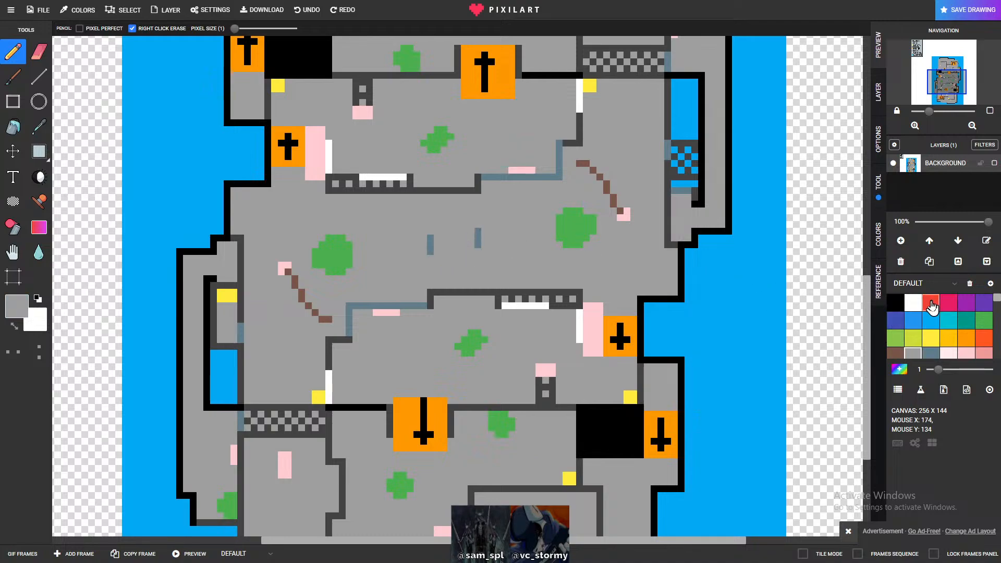
- Join the two blue-gray bars with dark gray rows along the north and south sides to form a small box
{"action": "left_click", "coordinate": [930, 352]}
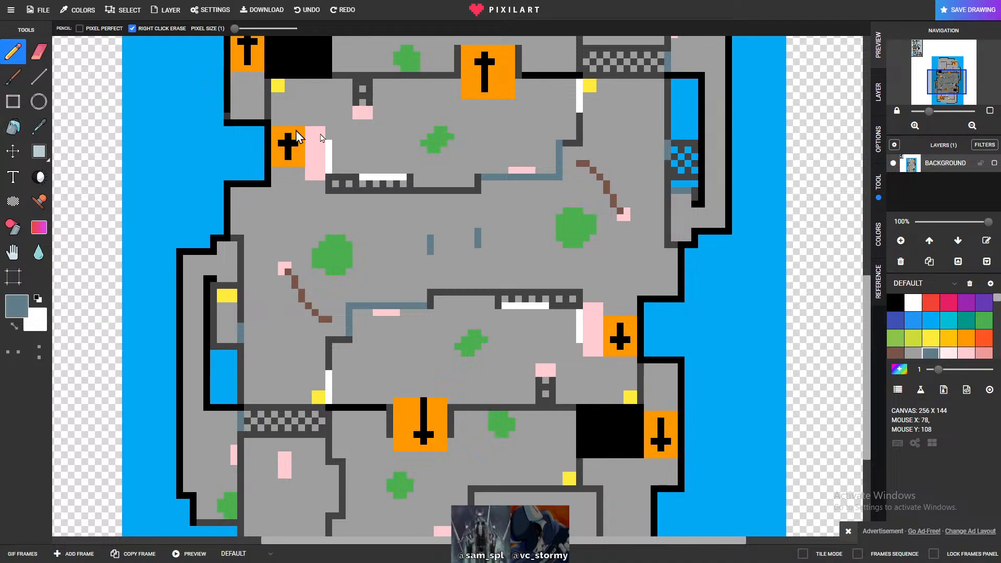
{"action": "scroll", "coordinate": [933, 336], "scroll_direction": "down", "scroll_amount": 3}
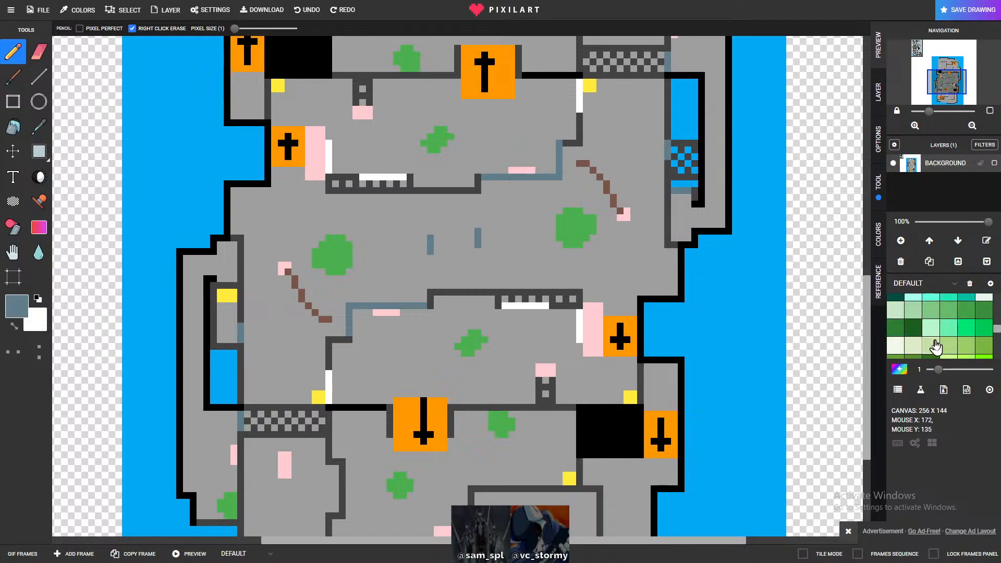
{"action": "left_click", "coordinate": [965, 314]}
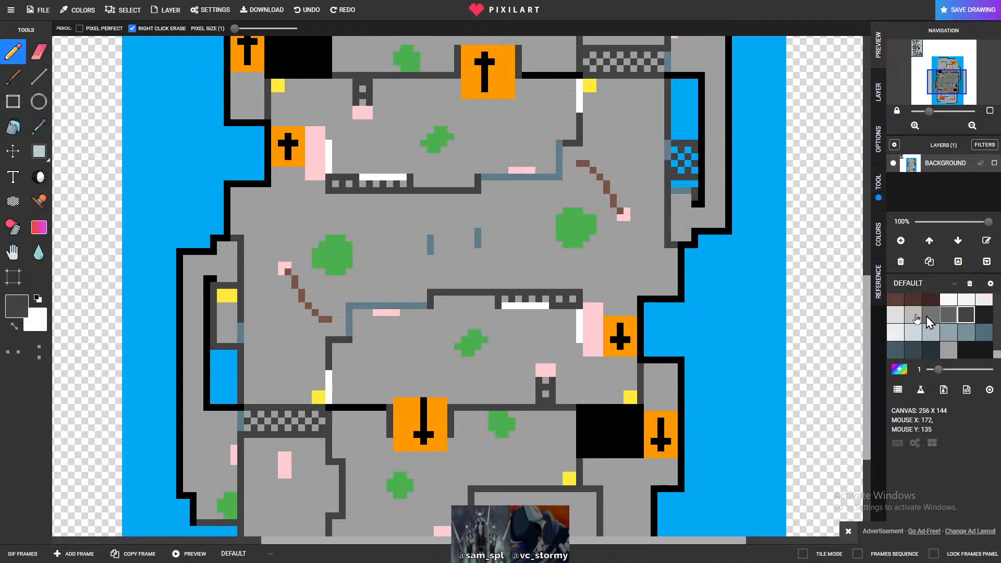
{"action": "left_click", "coordinate": [404, 199]}
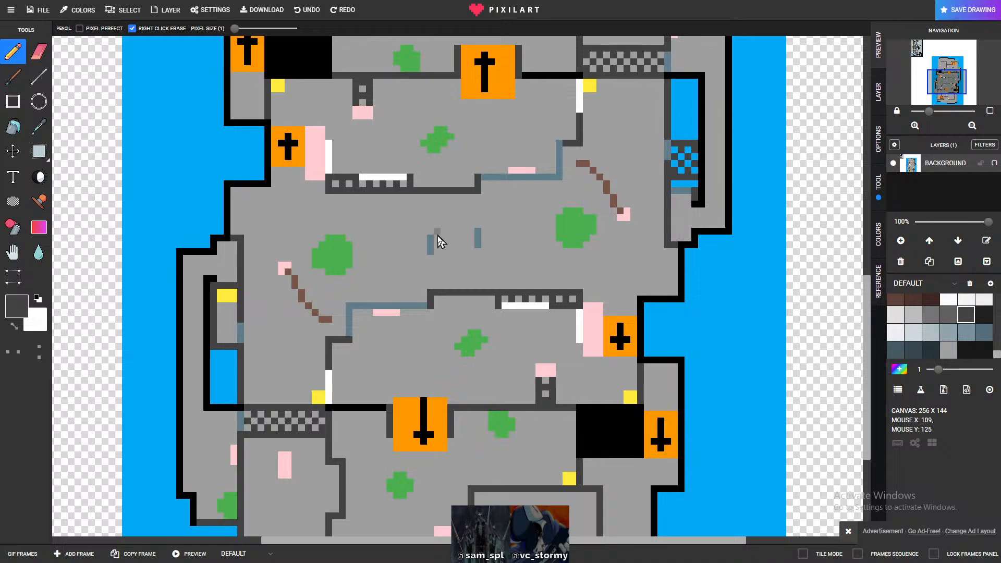
{"action": "mouse_move", "coordinate": [432, 237]}
{"action": "left_mouse_down"}
{"action": "mouse_move", "coordinate": [469, 233]}
{"action": "mouse_move", "coordinate": [481, 252]}
{"action": "mouse_move", "coordinate": [438, 256]}
{"action": "left_mouse_up"}
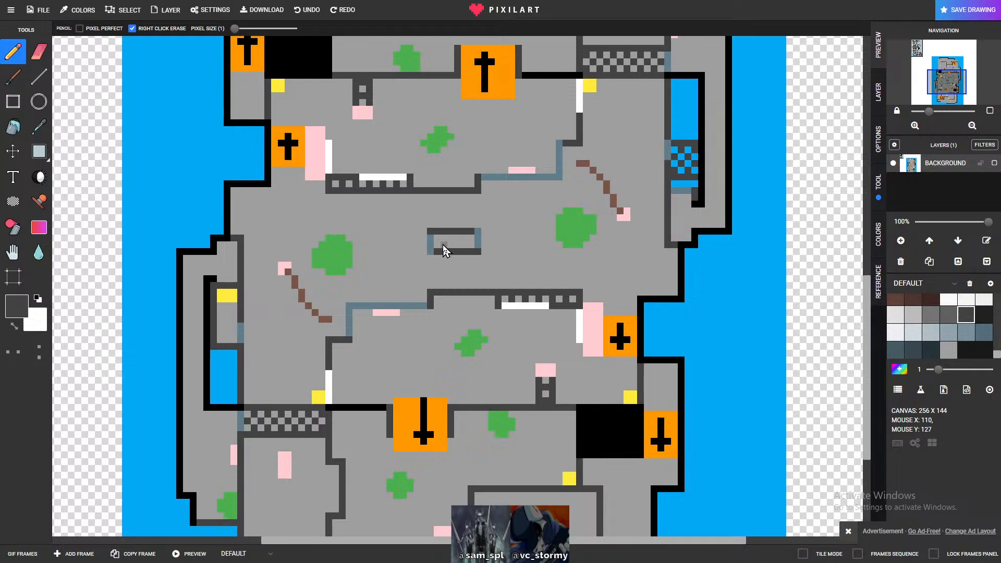
- Fill the space between the two blue-gray bars with a dark gray checkered grate pattern
{"action": "left_click", "coordinate": [440, 245]}
{"action": "left_click", "coordinate": [452, 239]}
{"action": "left_click", "coordinate": [458, 245]}
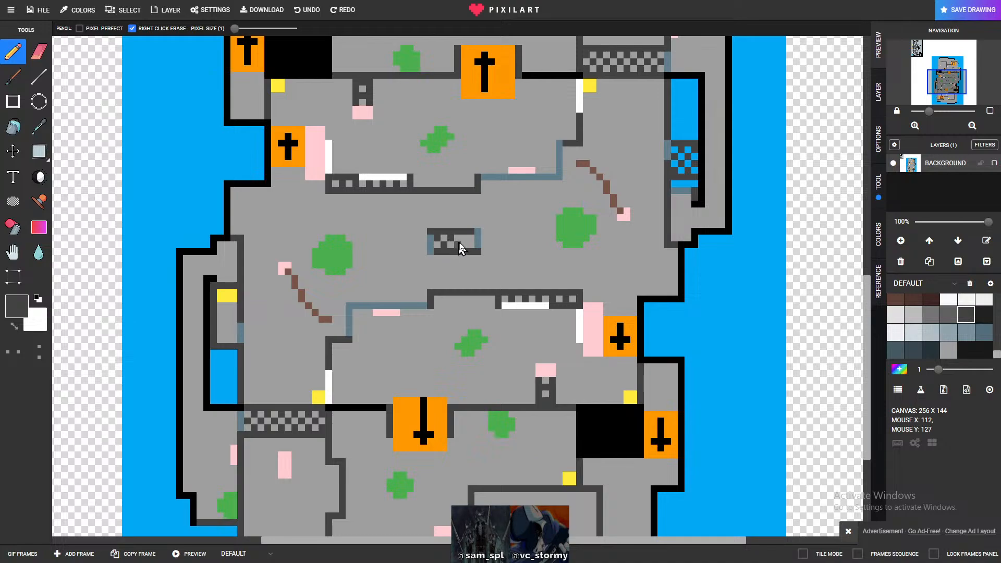
{"action": "left_click", "coordinate": [471, 237]}
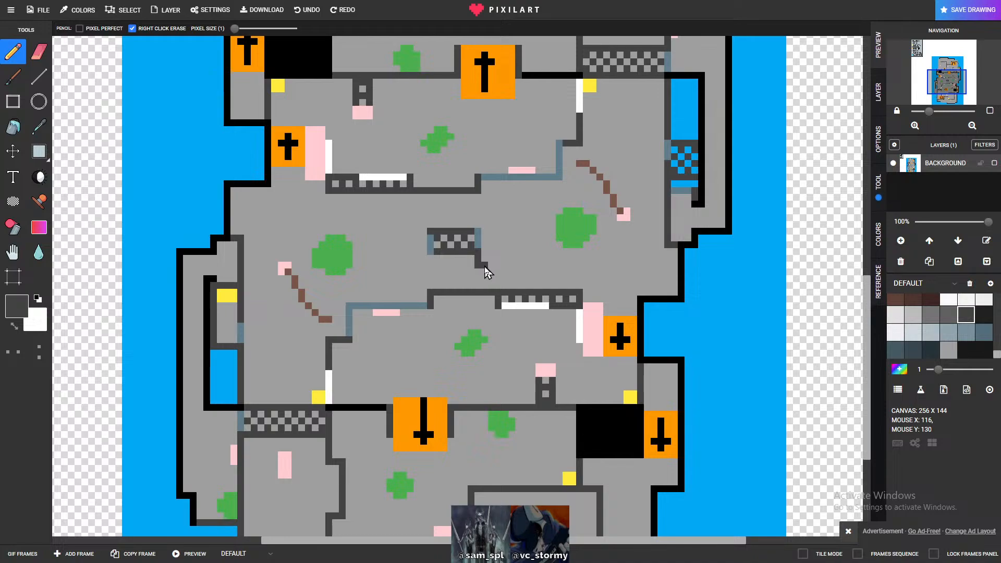
- Draw a stepped dark gray wall from the grate's southeast corner to the wall south of it, clearing its inner pixels to light gray
{"action": "left_click_drag", "start_coordinate": [492, 278], "coordinate": [498, 279]}
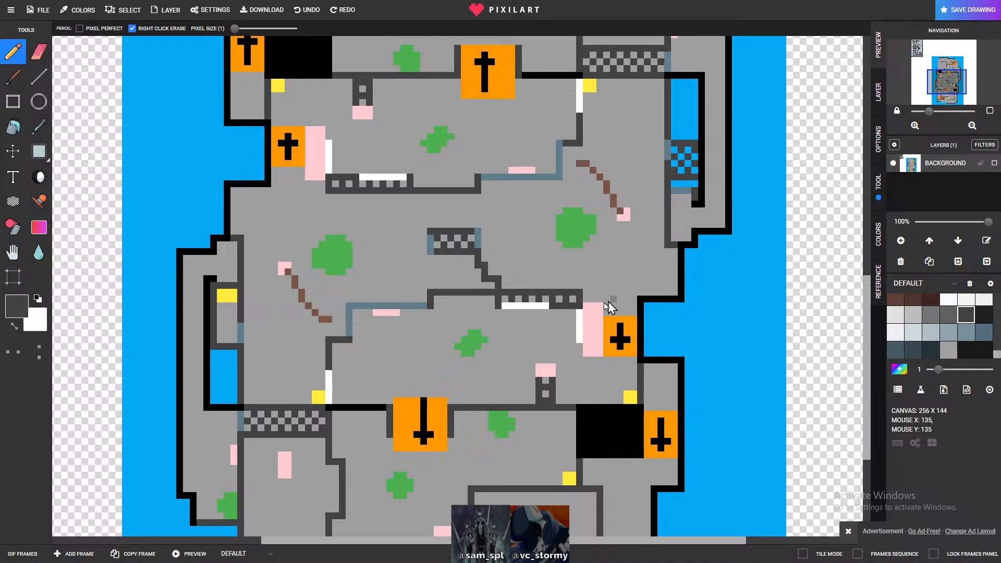
{"action": "left_click_drag", "start_coordinate": [490, 273], "coordinate": [503, 275]}
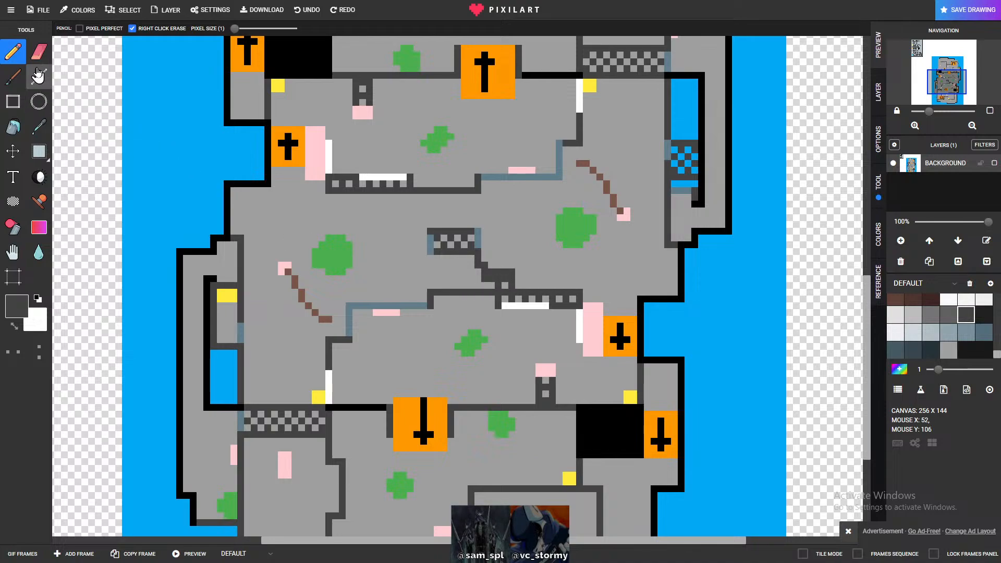
{"action": "left_click", "coordinate": [39, 51]}
{"action": "scroll", "coordinate": [930, 321], "scroll_direction": "up", "scroll_amount": 3}
{"action": "scroll", "coordinate": [929, 322], "scroll_direction": "up", "scroll_amount": 5}
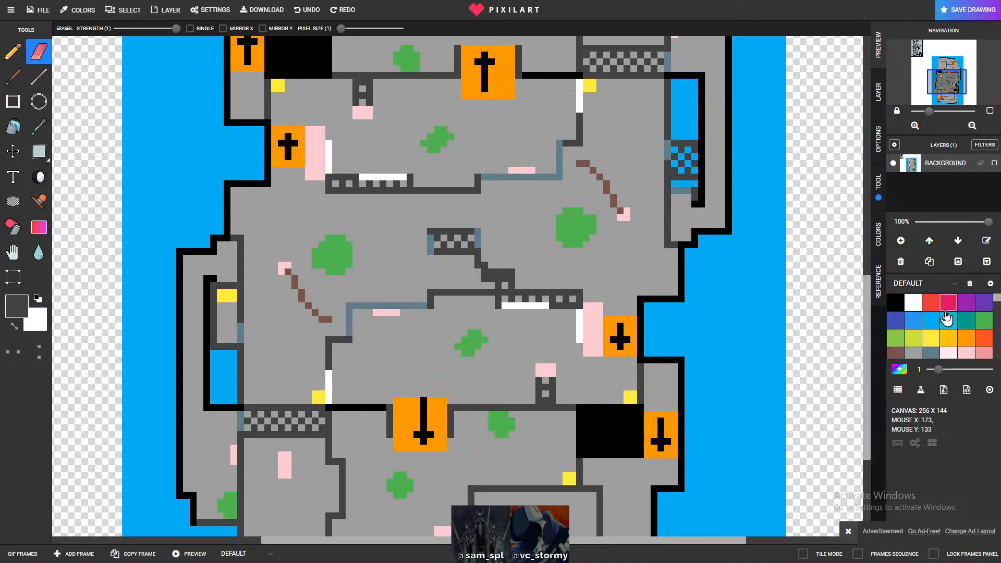
{"action": "left_click", "coordinate": [913, 354]}
{"action": "left_click_drag", "start_coordinate": [508, 279], "coordinate": [495, 280]}
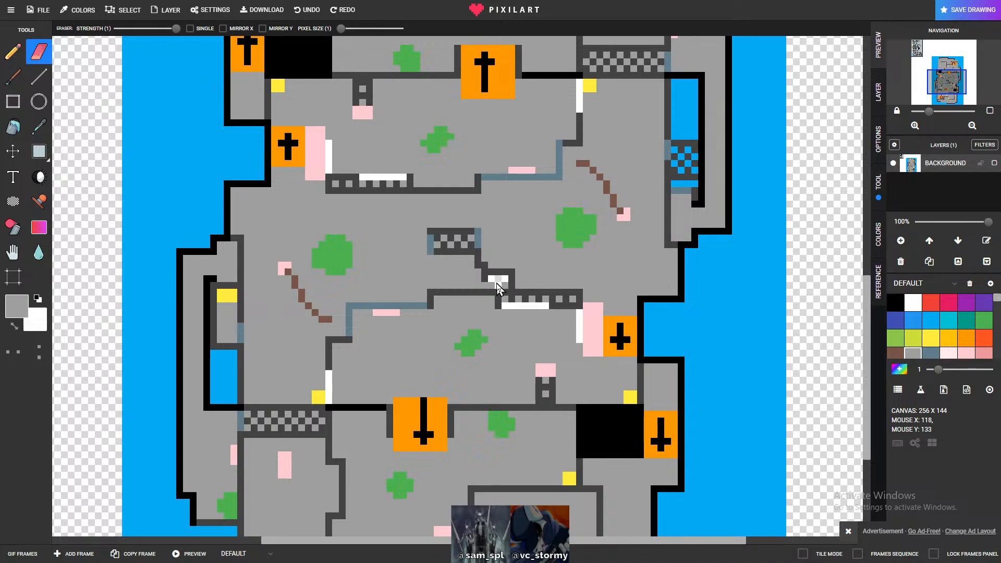
{"action": "left_click", "coordinate": [13, 51]}
{"action": "mouse_move", "coordinate": [505, 283]}
{"action": "left_mouse_down"}
{"action": "mouse_move", "coordinate": [501, 290]}
{"action": "mouse_move", "coordinate": [485, 272]}
{"action": "left_mouse_up"}
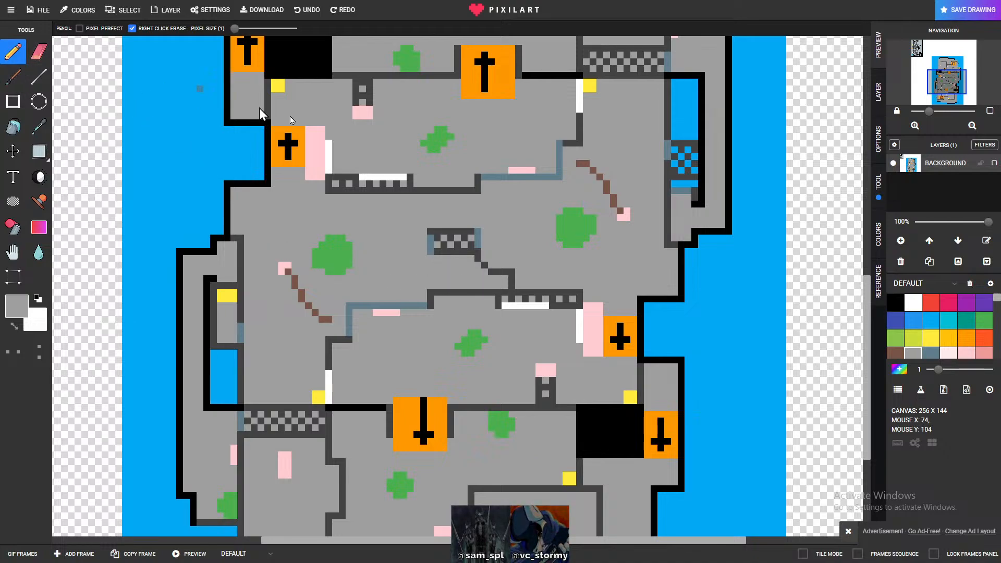
- Paint over the stepped wall and the box's dark gray north and south rows with light gray, keeping the checkered pixels
{"action": "scroll", "coordinate": [961, 334], "scroll_direction": "down", "scroll_amount": 3}
{"action": "left_click", "coordinate": [965, 315]}
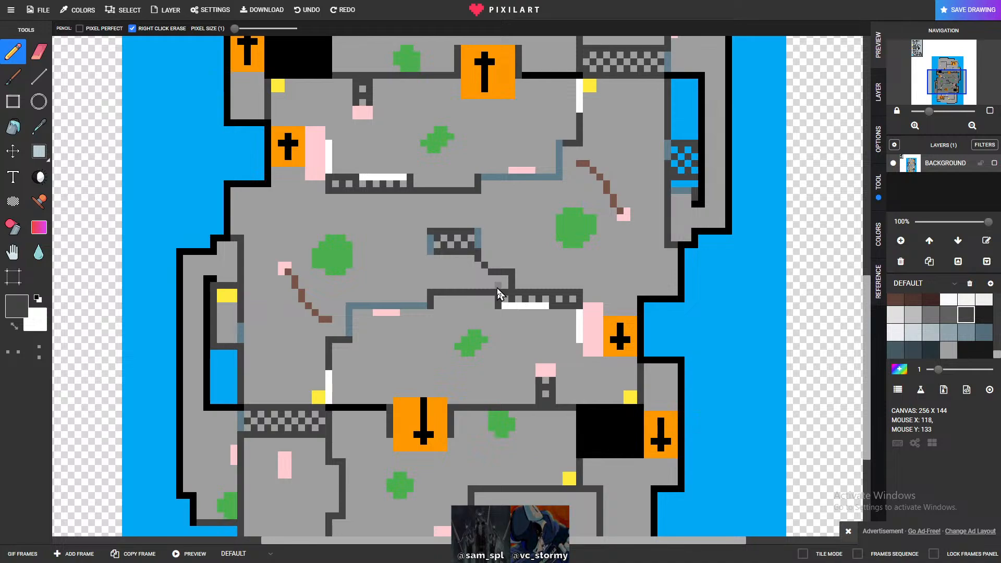
{"action": "scroll", "coordinate": [966, 355], "scroll_direction": "up", "scroll_amount": 3}
{"action": "scroll", "coordinate": [966, 354], "scroll_direction": "up", "scroll_amount": 5}
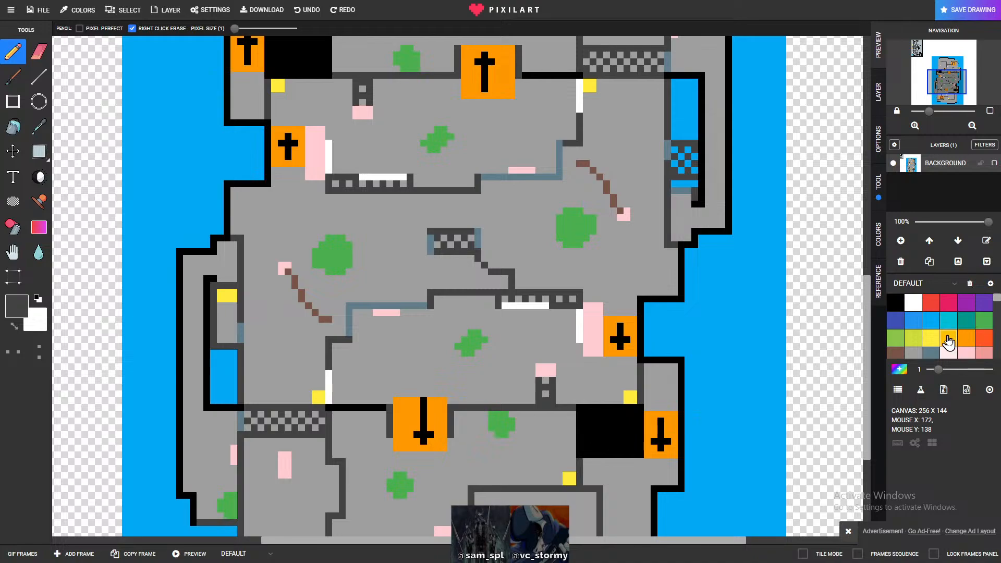
{"action": "scroll", "coordinate": [947, 342], "scroll_direction": "down", "scroll_amount": 5}
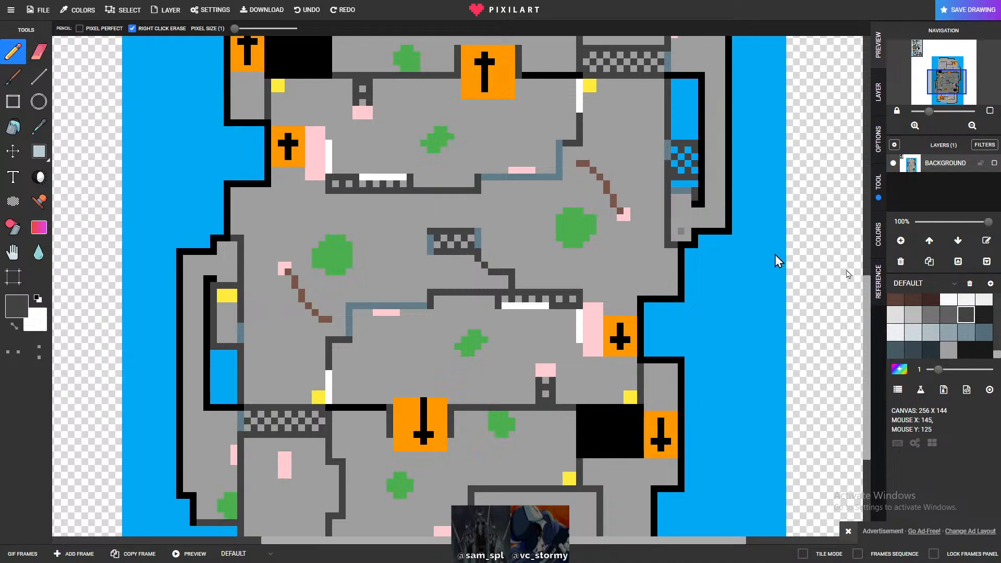
{"action": "scroll", "coordinate": [985, 331], "scroll_direction": "up", "scroll_amount": 4}
{"action": "scroll", "coordinate": [985, 331], "scroll_direction": "up", "scroll_amount": 3}
{"action": "left_click", "coordinate": [912, 352]}
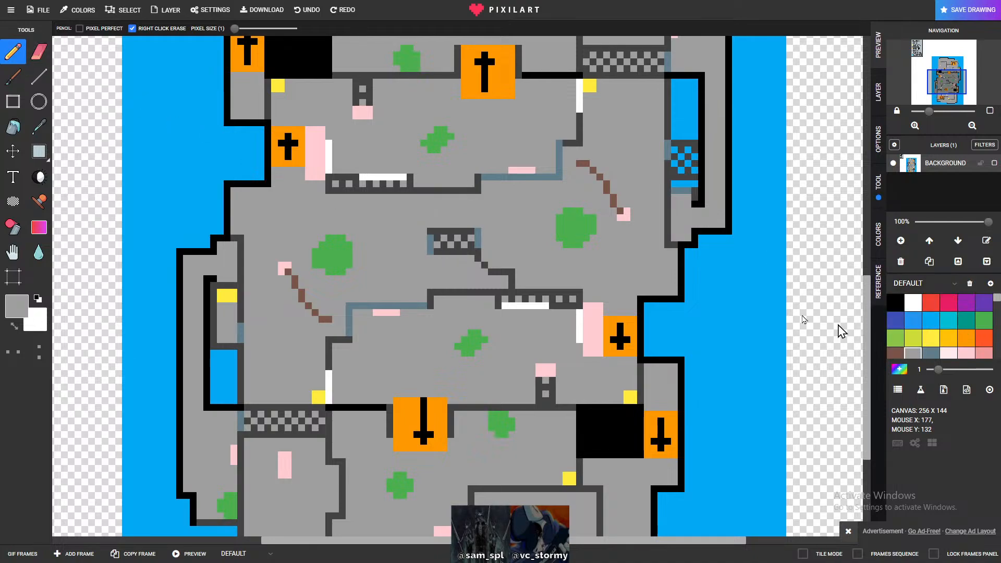
{"action": "mouse_move", "coordinate": [429, 229]}
{"action": "left_mouse_down"}
{"action": "mouse_move", "coordinate": [471, 234]}
{"action": "mouse_move", "coordinate": [473, 254]}
{"action": "mouse_move", "coordinate": [440, 252]}
{"action": "mouse_move", "coordinate": [480, 255]}
{"action": "mouse_move", "coordinate": [508, 289]}
{"action": "left_mouse_up"}
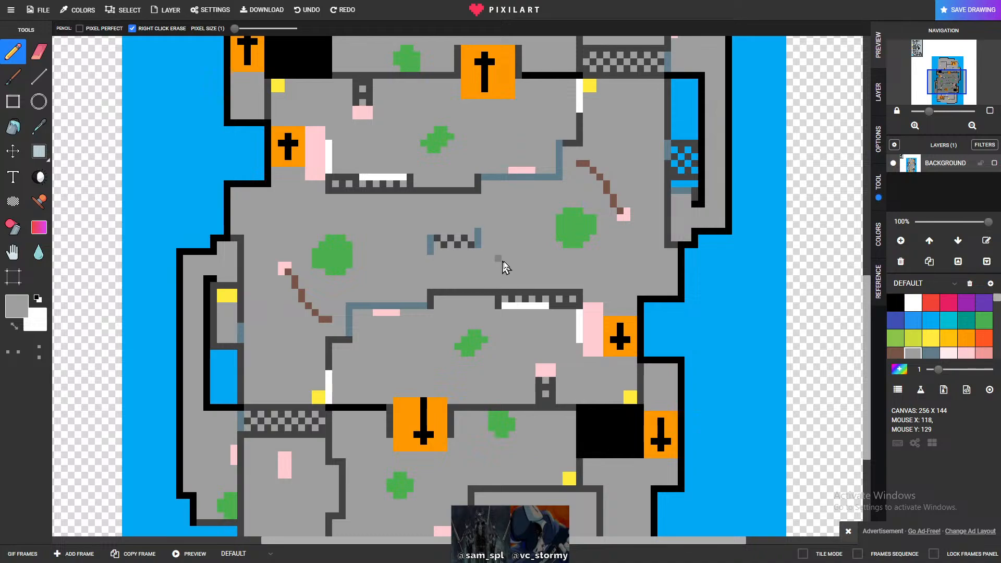
- Extend the central checkered grate in dark gray, stepping it north from its west end and south from its east end
{"action": "scroll", "coordinate": [968, 349], "scroll_direction": "down", "scroll_amount": 5}
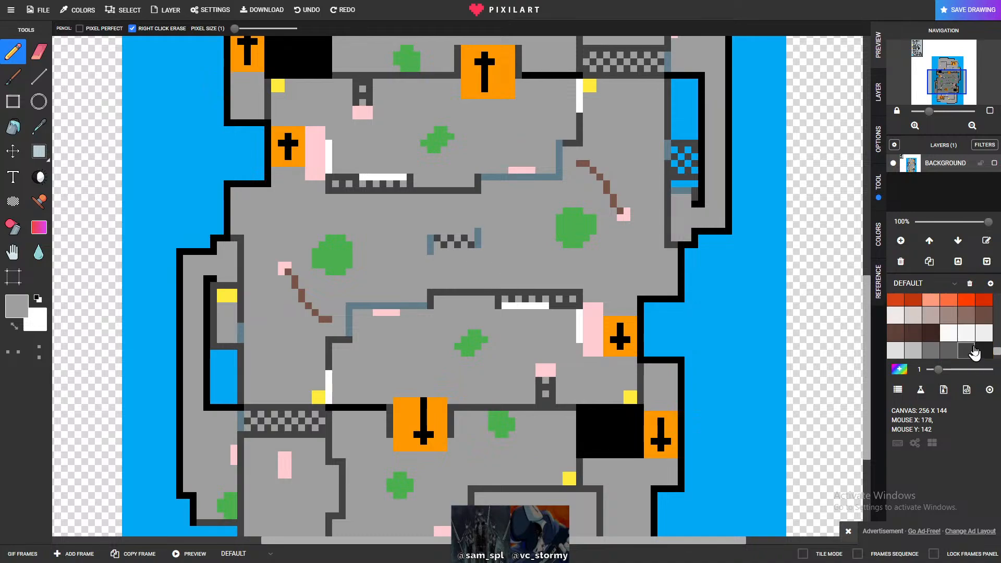
{"action": "scroll", "coordinate": [968, 349], "scroll_direction": "down", "scroll_amount": 2}
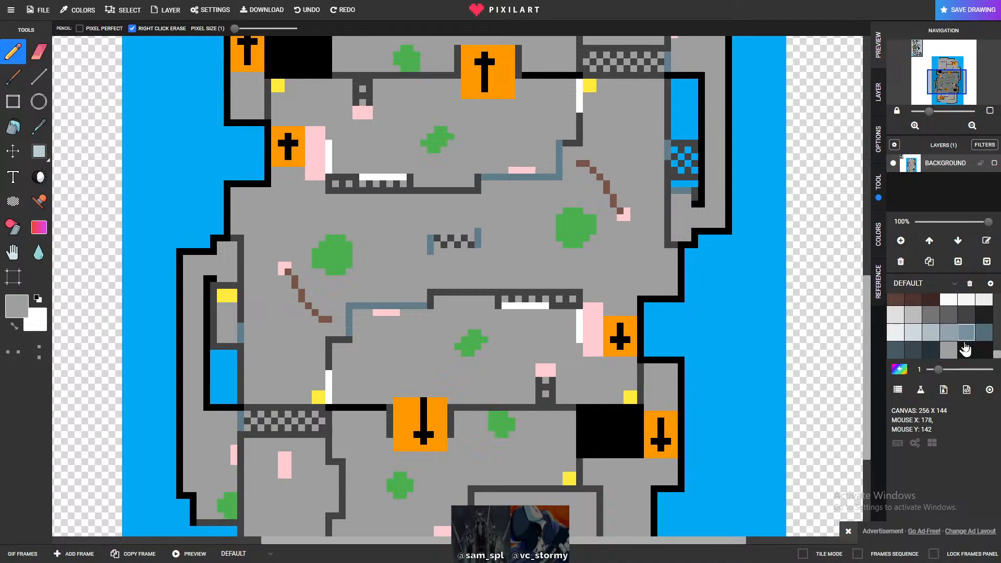
{"action": "left_click", "coordinate": [965, 314]}
{"action": "left_click", "coordinate": [464, 251]}
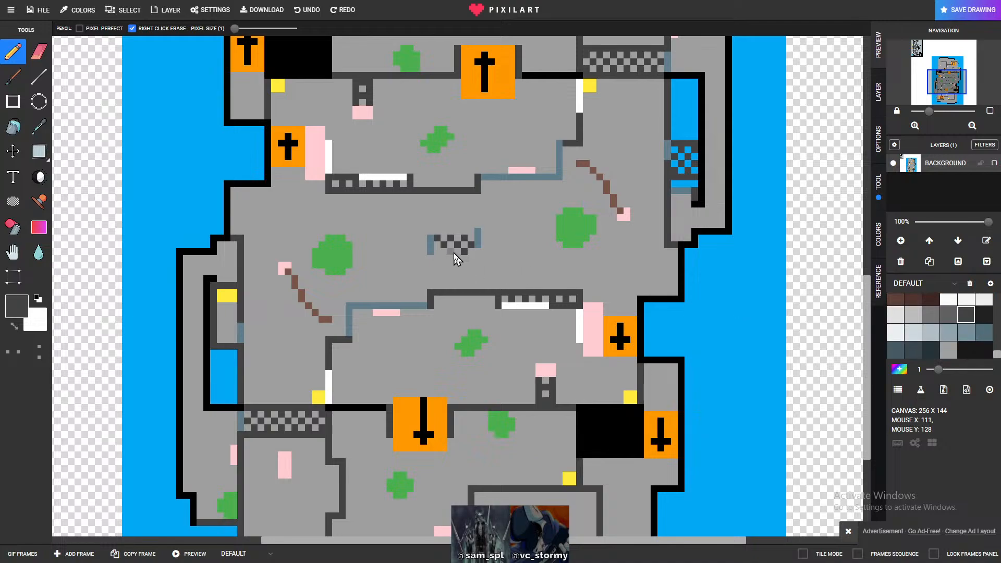
{"action": "left_click", "coordinate": [449, 251]}
{"action": "left_click", "coordinate": [444, 232]}
{"action": "left_click", "coordinate": [457, 231]}
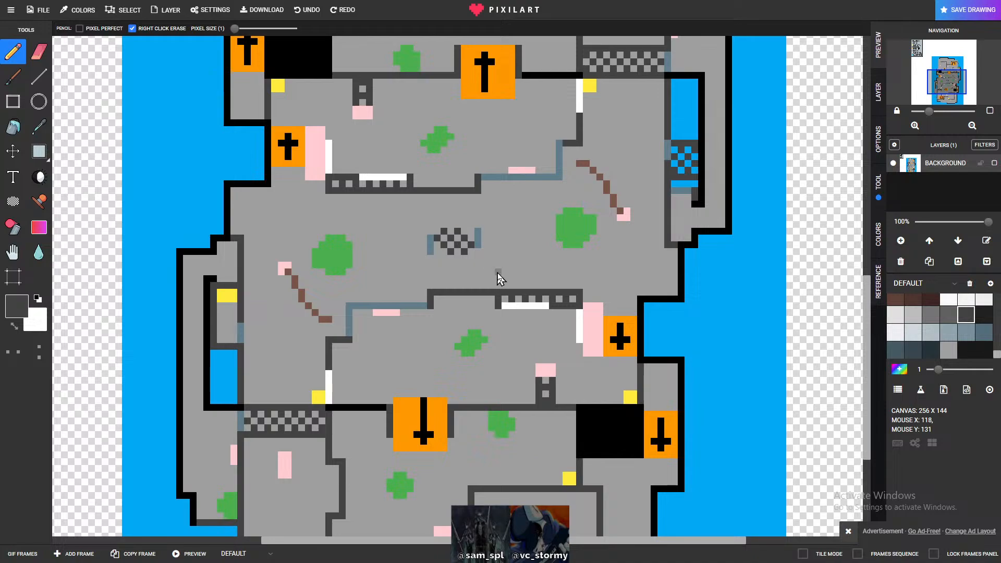
{"action": "left_click", "coordinate": [475, 251]}
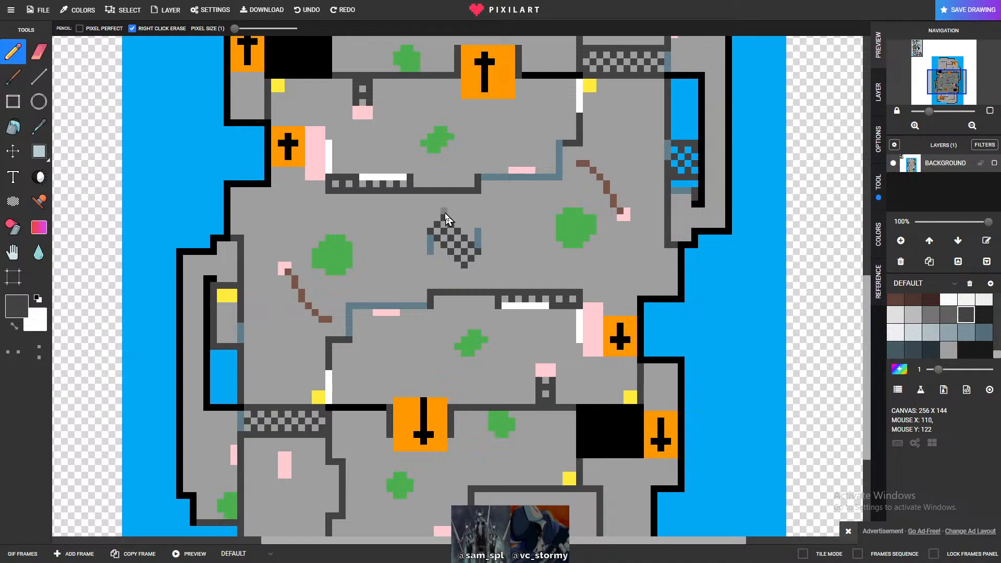
{"action": "left_click", "coordinate": [464, 278]}
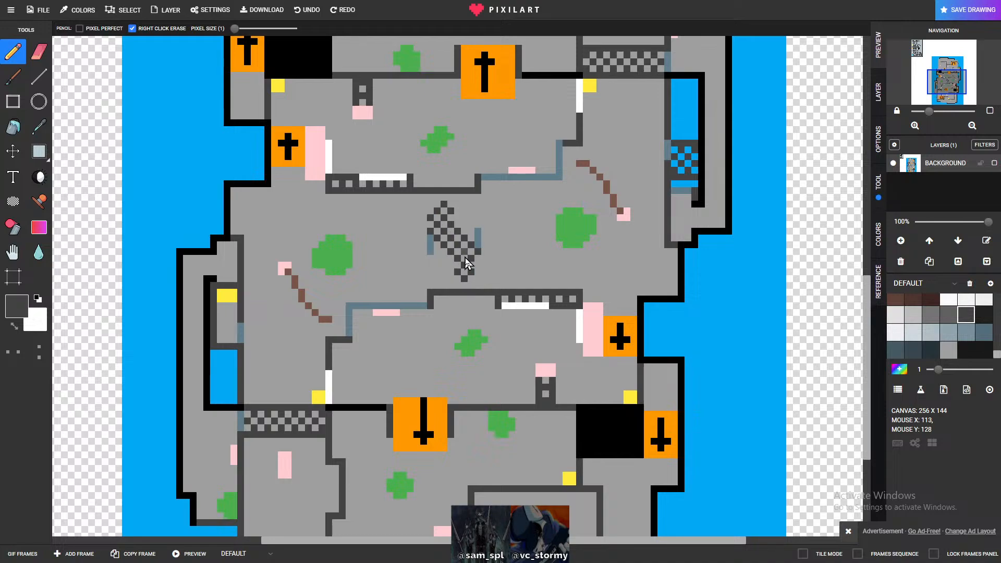
- Widen the dark gray grate with checkered pixels westward at its north end and eastward at its south end
{"action": "left_click", "coordinate": [430, 218]}
{"action": "left_click", "coordinate": [423, 224]}
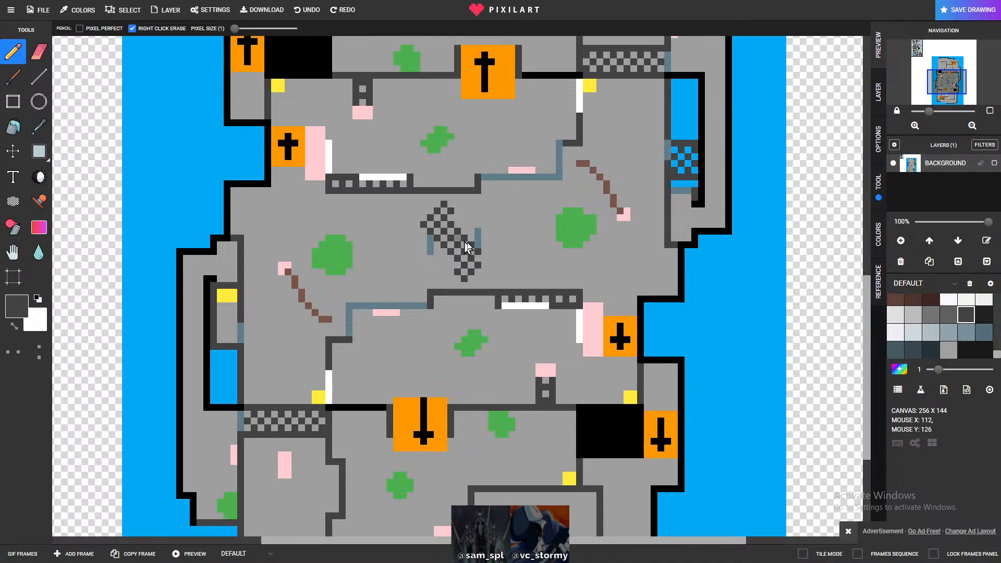
{"action": "left_click", "coordinate": [498, 258]}
{"action": "left_click", "coordinate": [416, 229]}
{"action": "left_click", "coordinate": [504, 265]}
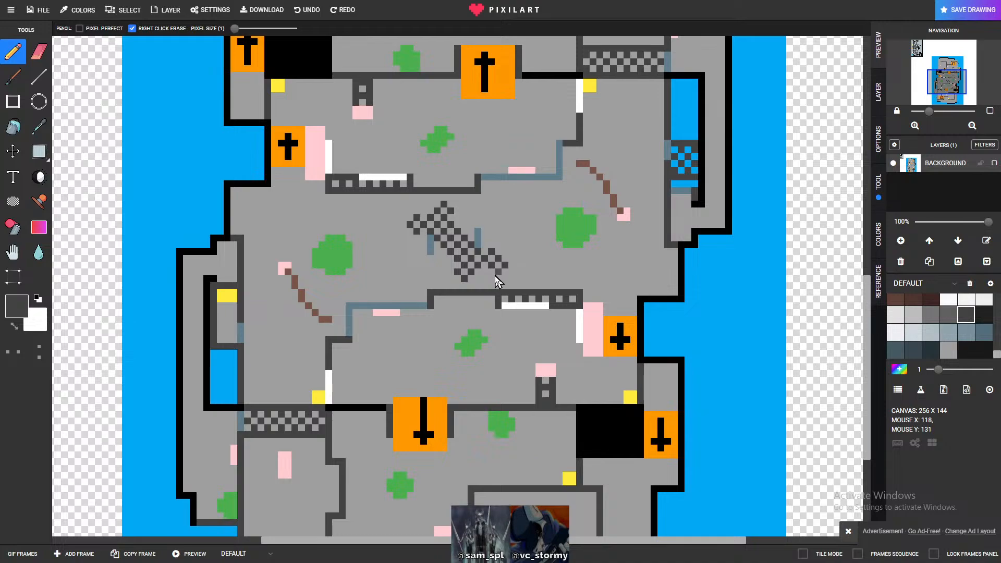
{"action": "left_click", "coordinate": [491, 278]}
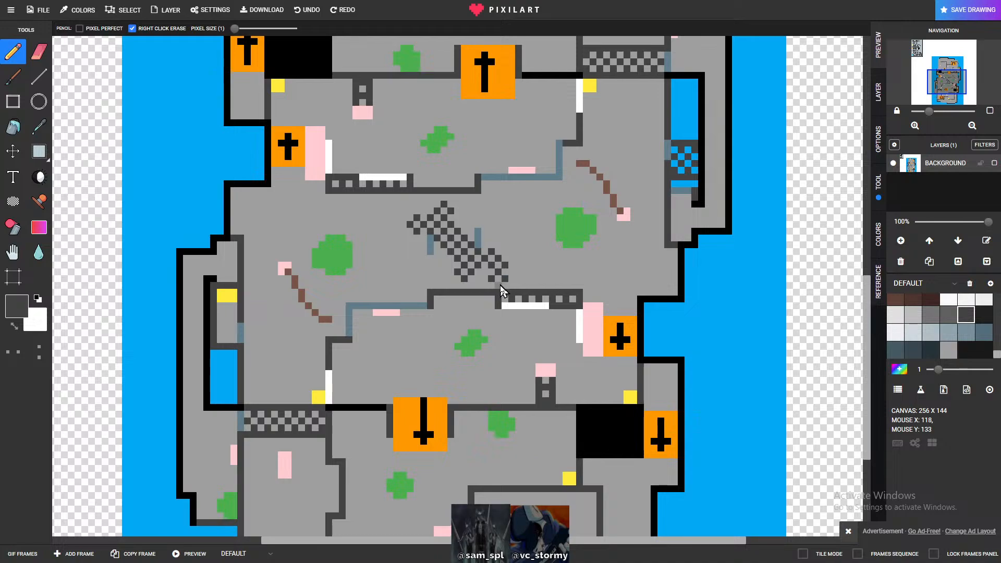
{"action": "left_click", "coordinate": [505, 284]}
{"action": "left_click", "coordinate": [505, 274]}
{"action": "mouse_move", "coordinate": [505, 272]}
{"action": "left_mouse_down"}
{"action": "mouse_move", "coordinate": [507, 260]}
{"action": "mouse_move", "coordinate": [484, 255]}
{"action": "left_mouse_up"}
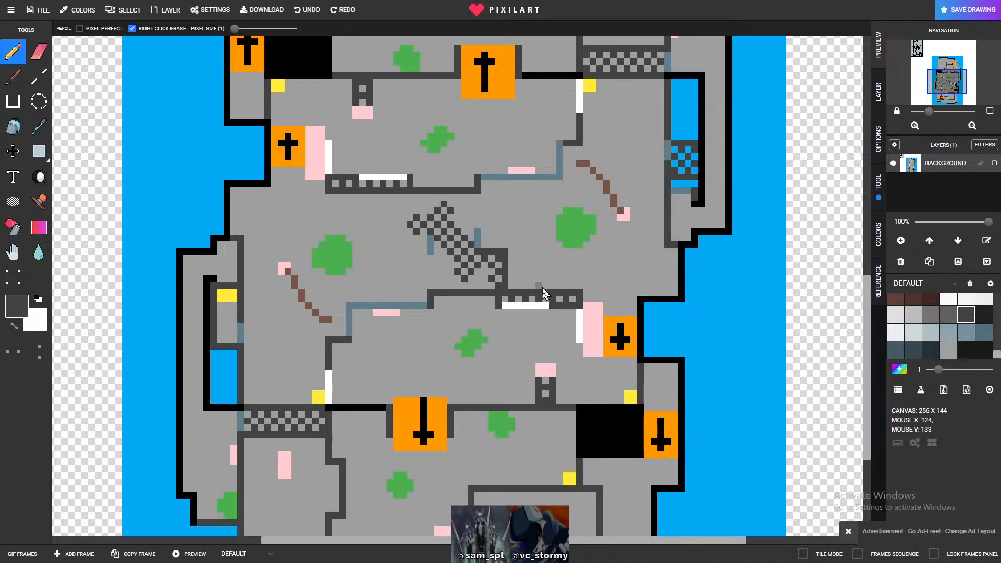
{"action": "key", "text": "ctrl+z"}
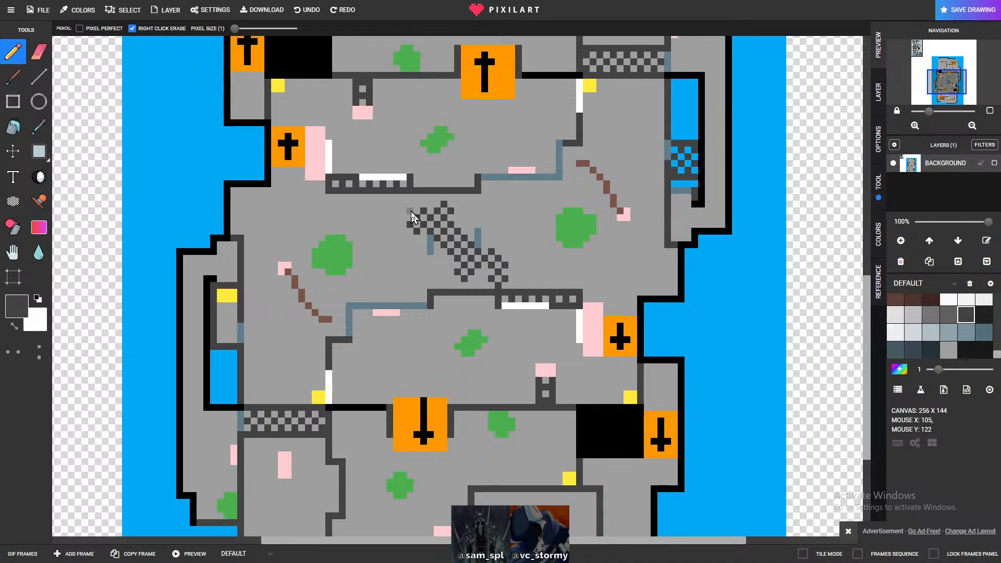
- Continue the checkered pixels from the grate's northwest end up to the dark gray wall north of it
{"action": "left_click_drag", "start_coordinate": [411, 216], "coordinate": [413, 212]}
{"action": "left_click", "coordinate": [403, 205]}
{"action": "left_click", "coordinate": [415, 204]}
{"action": "left_click", "coordinate": [410, 199]}
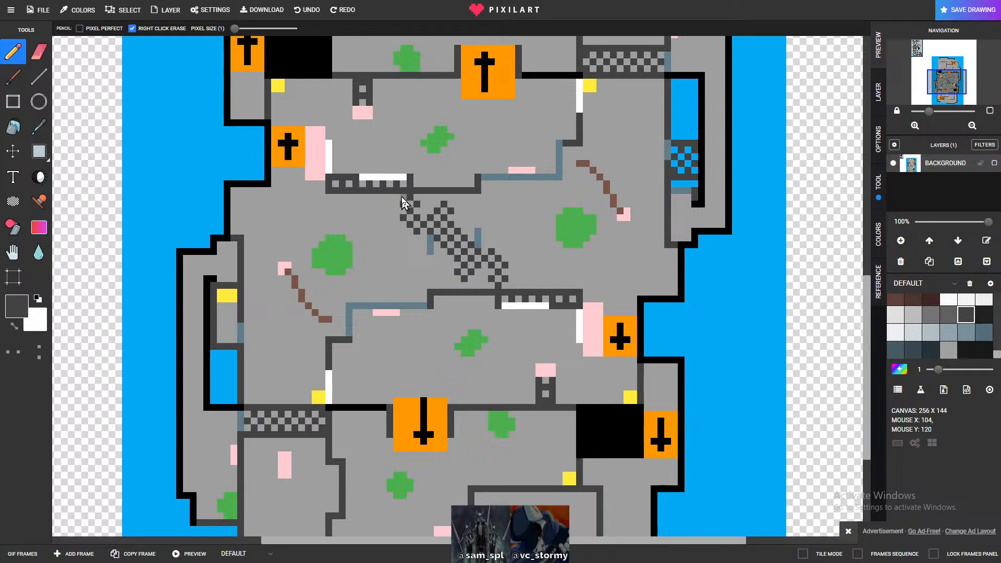
{"action": "left_click", "coordinate": [398, 198]}
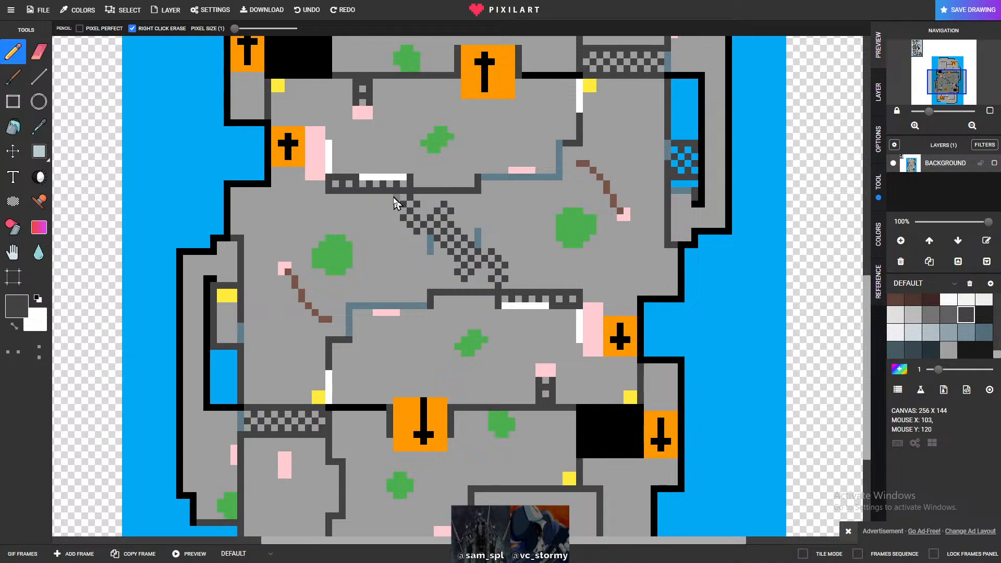
- Outline the stepped grate with dark gray walls on both sides and repaint the extra pixel near its south end light gray
{"action": "left_click_drag", "start_coordinate": [398, 208], "coordinate": [398, 223]}
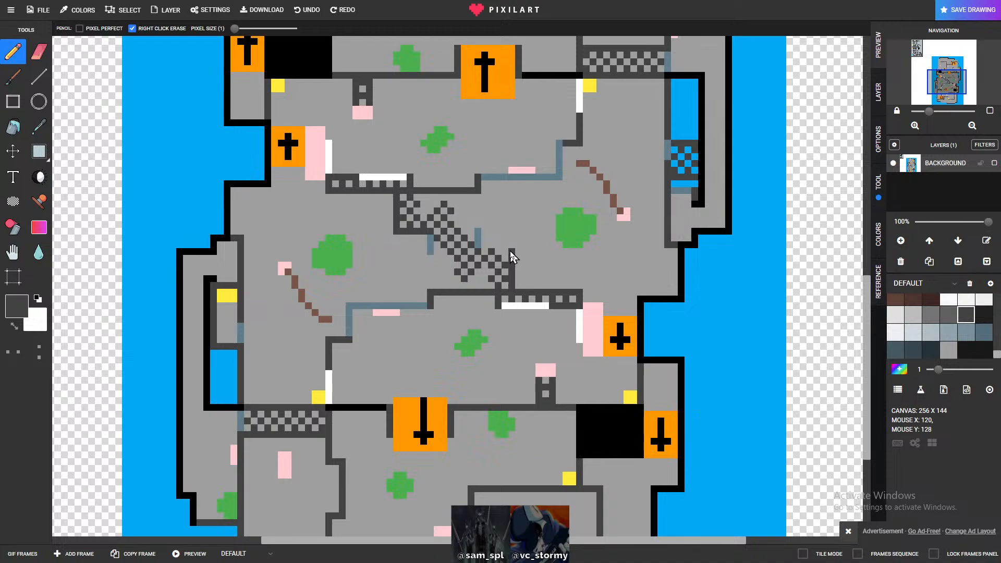
{"action": "left_click_drag", "start_coordinate": [480, 252], "coordinate": [491, 253]}
{"action": "left_click_drag", "start_coordinate": [500, 293], "coordinate": [462, 278]}
{"action": "left_click_drag", "start_coordinate": [476, 227], "coordinate": [460, 229]}
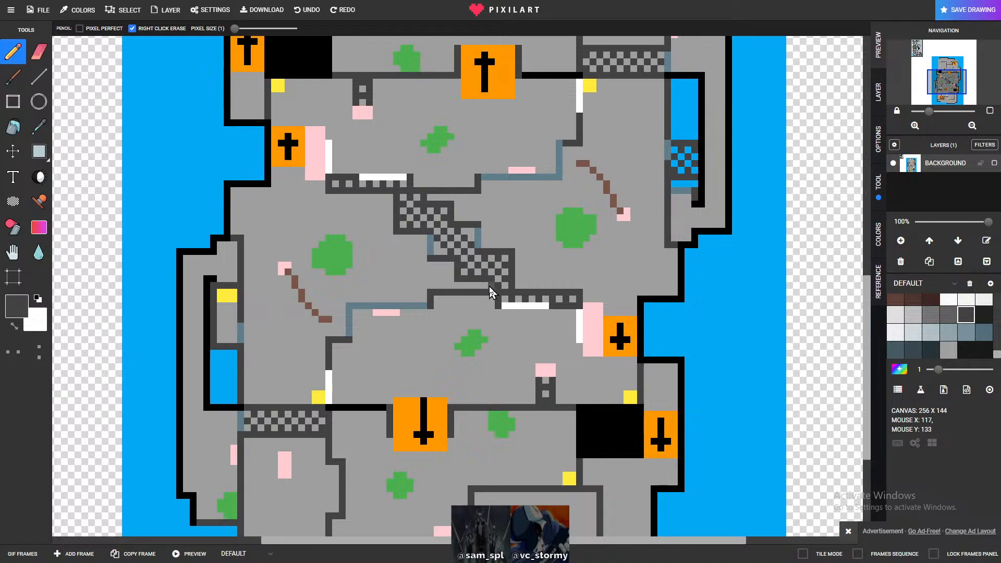
{"action": "scroll", "coordinate": [974, 347], "scroll_direction": "up", "scroll_amount": 3}
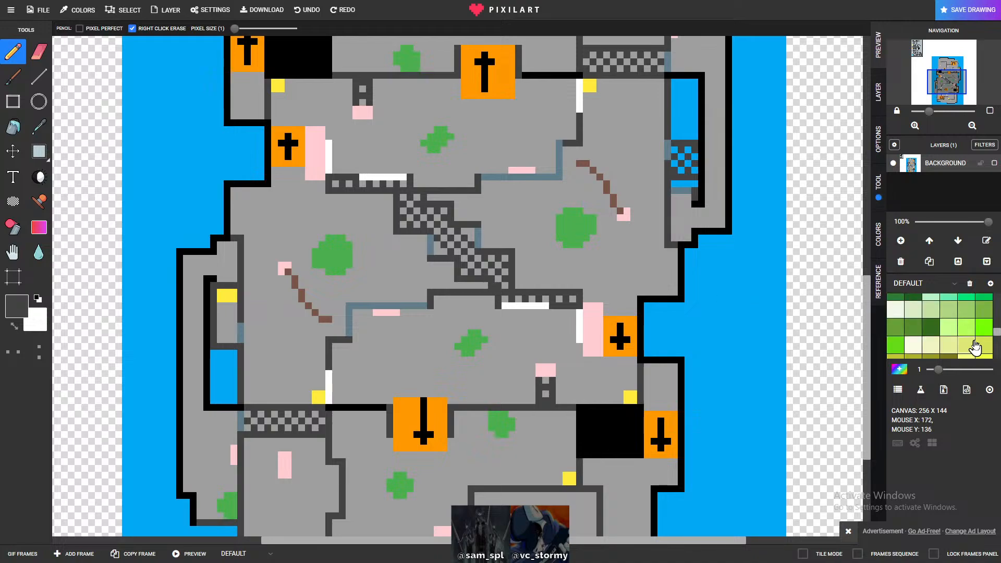
{"action": "scroll", "coordinate": [975, 347], "scroll_direction": "up", "scroll_amount": 6}
{"action": "left_click", "coordinate": [912, 353]}
{"action": "left_click", "coordinate": [491, 286]}
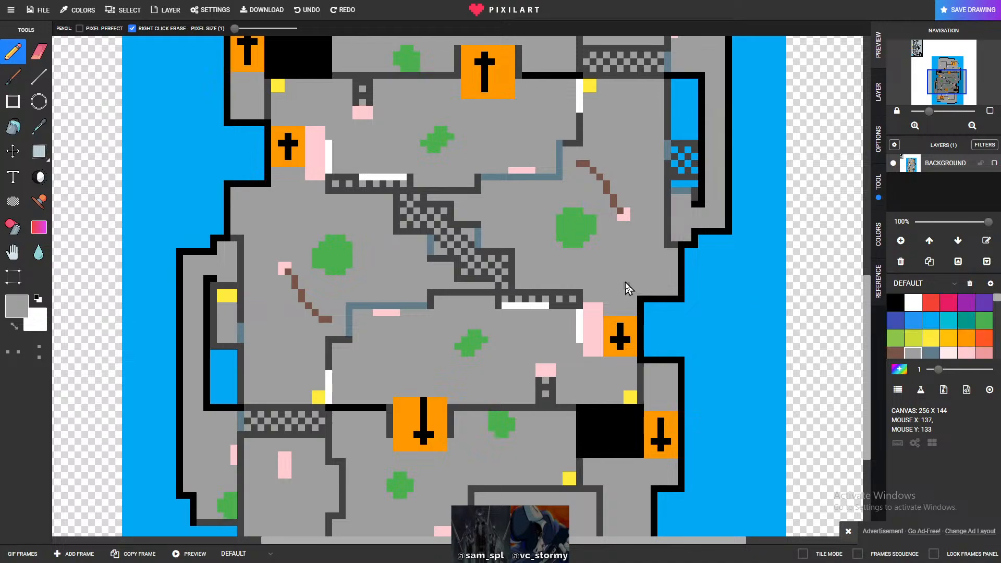
{"action": "scroll", "coordinate": [915, 323], "scroll_direction": "down", "scroll_amount": 8}
{"action": "left_click", "coordinate": [965, 315]}
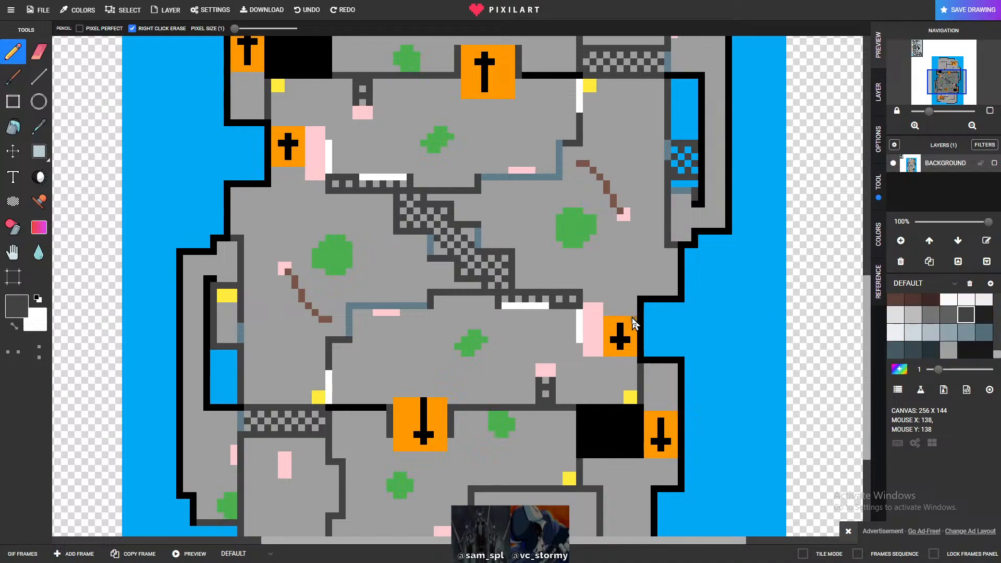
{"action": "scroll", "coordinate": [630, 330], "scroll_direction": "down", "scroll_amount": 2}
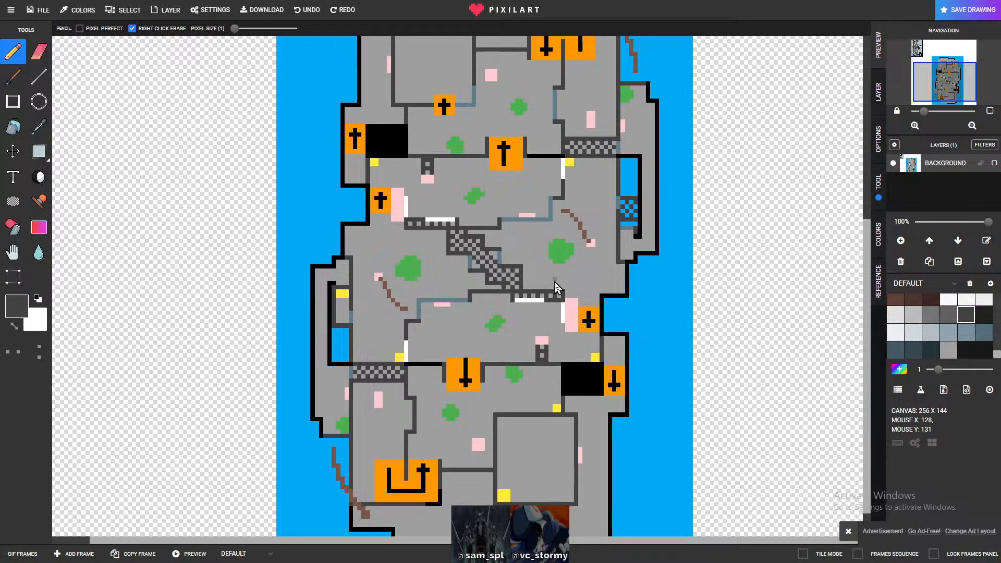
{"action": "scroll", "coordinate": [554, 282], "scroll_direction": "up", "scroll_amount": 1}
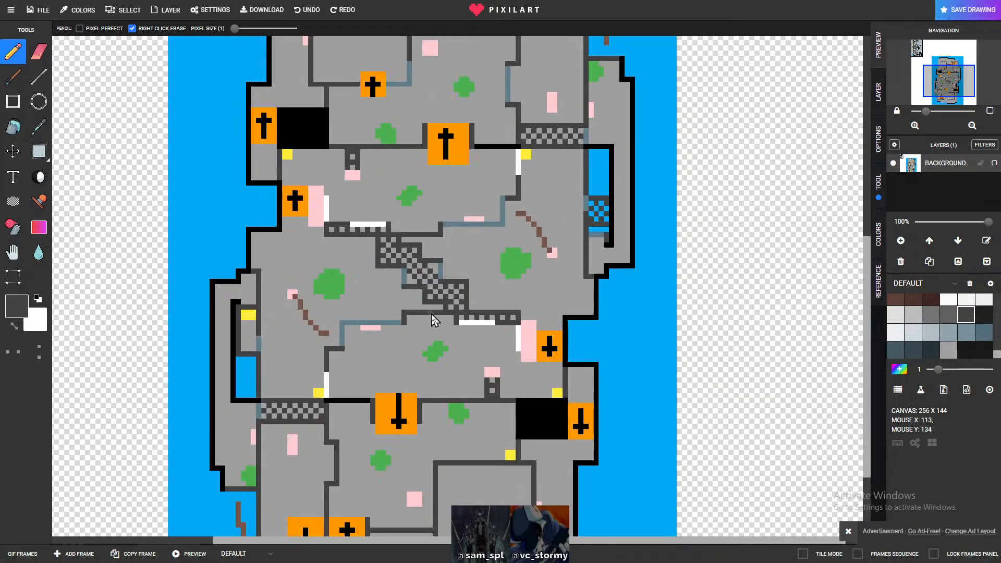
{"action": "scroll", "coordinate": [432, 319], "scroll_direction": "up", "scroll_amount": 2}
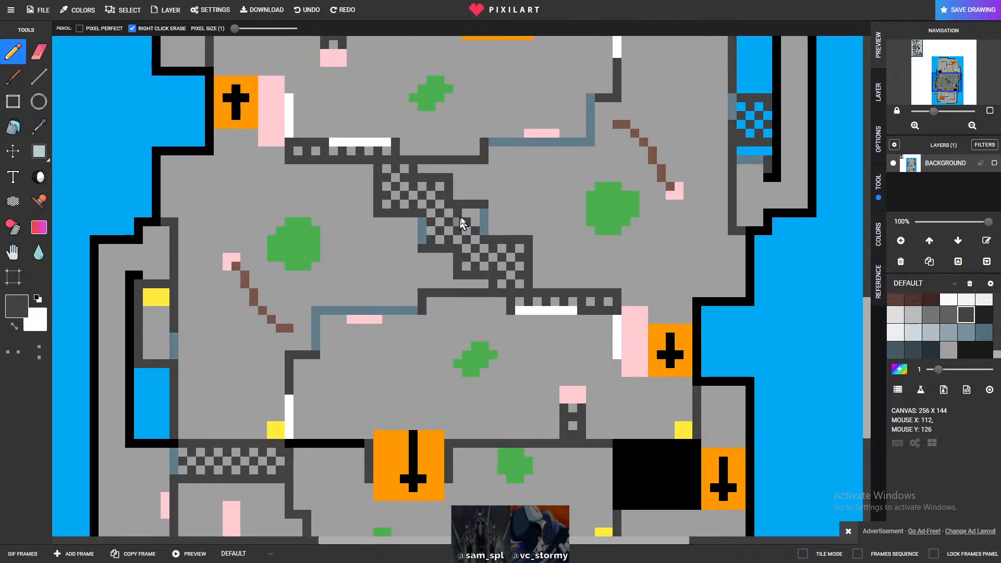
{"action": "scroll", "coordinate": [544, 278], "scroll_direction": "down", "scroll_amount": 2}
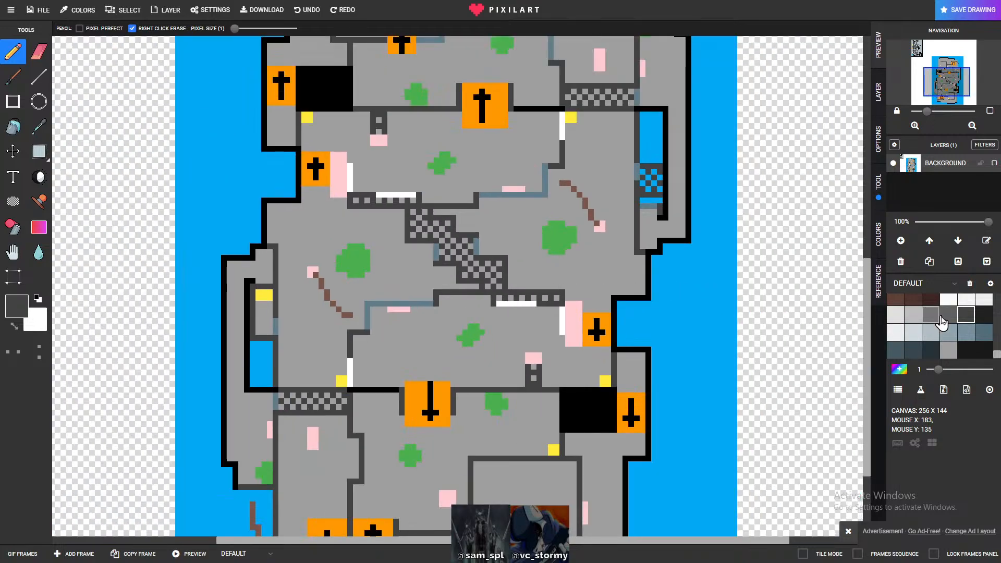
- Set the drawing color to purple
{"action": "scroll", "coordinate": [959, 309], "scroll_direction": "up", "scroll_amount": 2}
{"action": "scroll", "coordinate": [958, 308], "scroll_direction": "up", "scroll_amount": 3}
{"action": "left_click", "coordinate": [913, 320]}
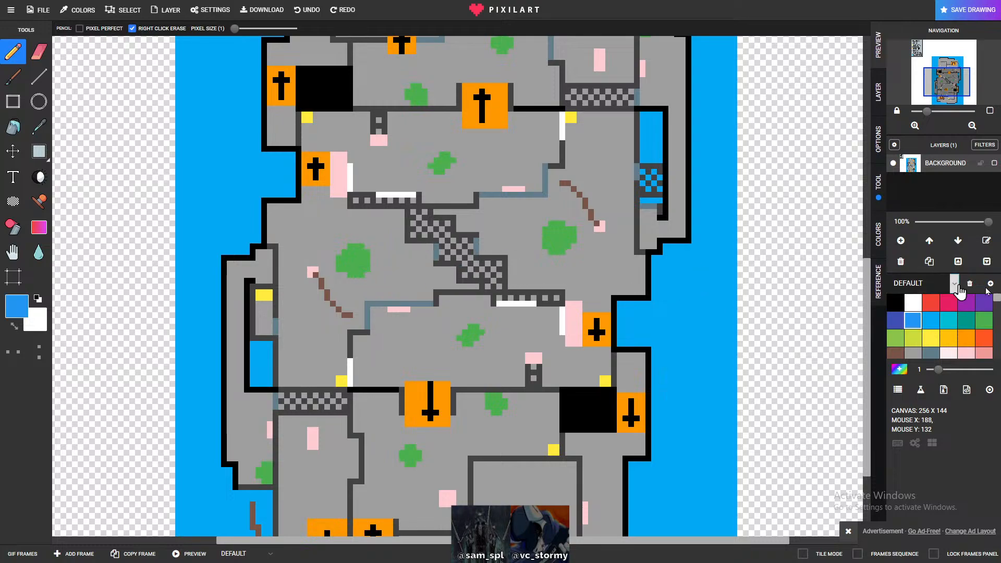
{"action": "left_click", "coordinate": [989, 307]}
{"action": "scroll", "coordinate": [436, 217], "scroll_direction": "up", "scroll_amount": 3}
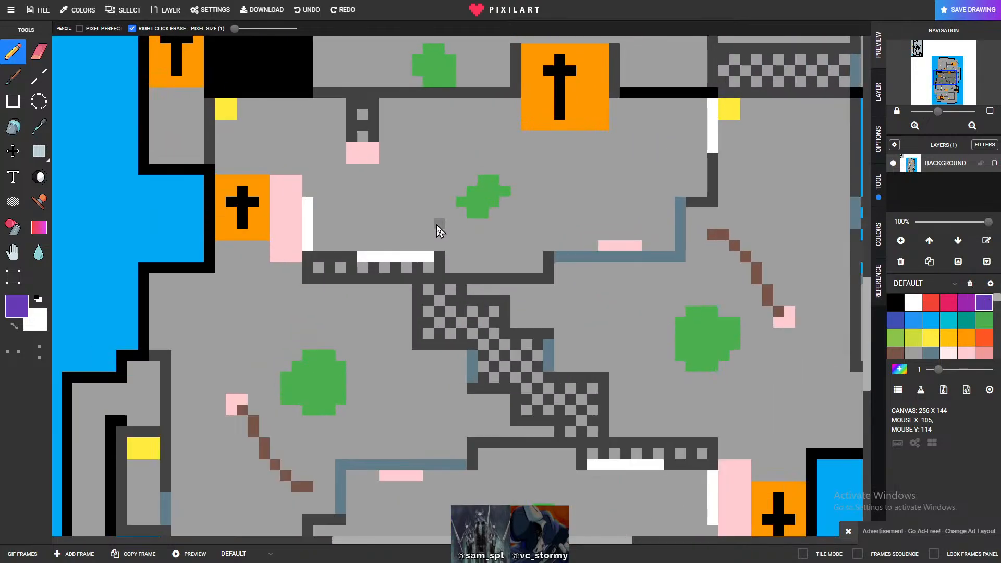
{"action": "left_click_drag", "start_coordinate": [548, 289], "coordinate": [548, 301]}
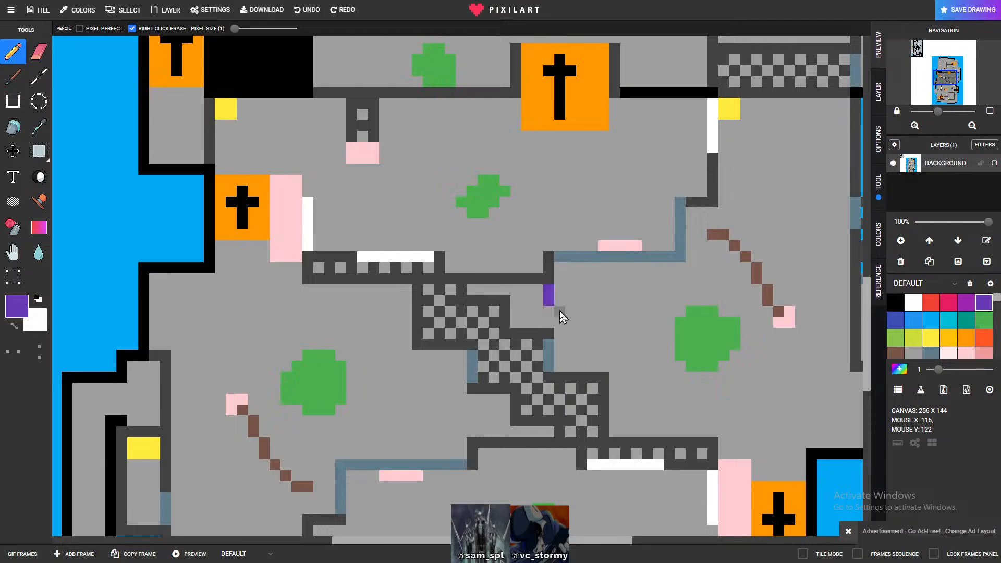
{"action": "key", "text": "ctrl+z"}
{"action": "left_click", "coordinate": [548, 290]}
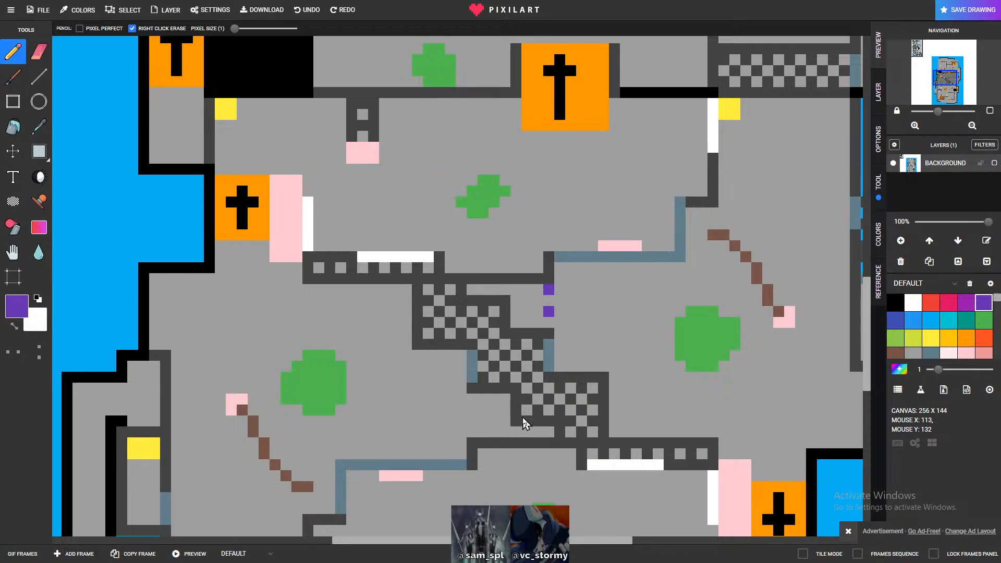
{"action": "key", "text": "ctrl+z"}
{"action": "key", "text": "ctrl+z"}
{"action": "key", "text": "ctrl+z"}
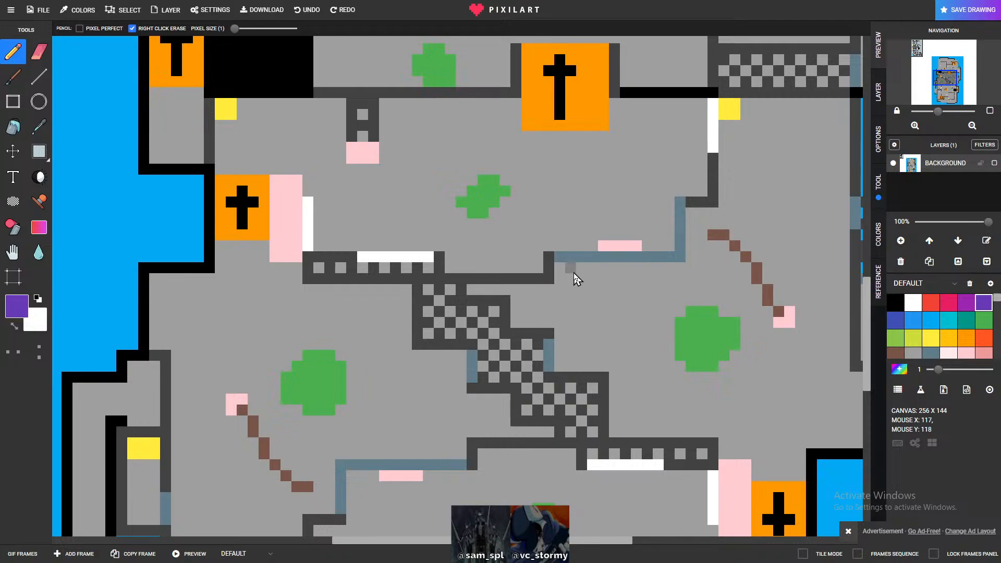
{"action": "left_click", "coordinate": [579, 270]}
{"action": "left_click", "coordinate": [581, 289]}
{"action": "left_click", "coordinate": [581, 312]}
{"action": "left_click", "coordinate": [581, 334]}
{"action": "left_click", "coordinate": [581, 355]}
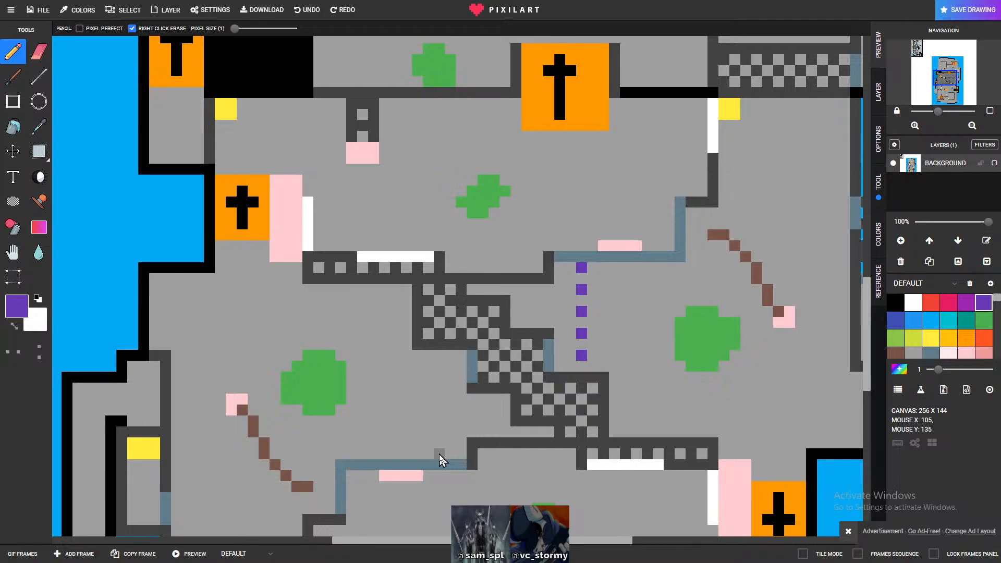
{"action": "key", "text": "ctrl+z"}
{"action": "key", "text": "ctrl+z"}
{"action": "key", "text": "ctrl+z"}
{"action": "key", "text": "ctrl+z"}
{"action": "key", "text": "ctrl+z"}
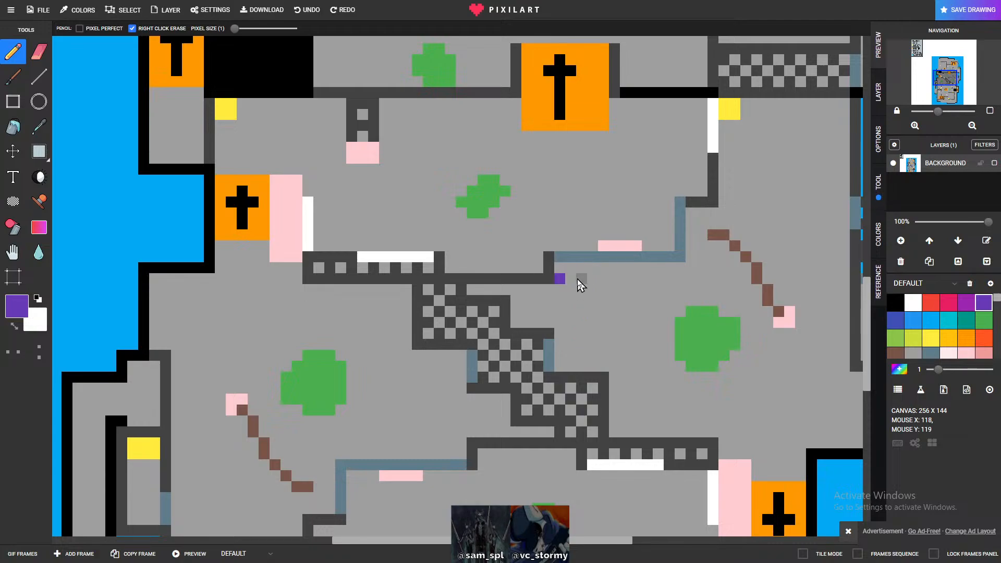
- Place matching dotted purple columns east and west of the stepped grate, linking it to the north and south walls
{"action": "left_click", "coordinate": [575, 293]}
{"action": "left_click", "coordinate": [573, 314]}
{"action": "left_click", "coordinate": [572, 337]}
{"action": "left_click", "coordinate": [572, 358]}
{"action": "left_click", "coordinate": [462, 442]}
{"action": "left_click", "coordinate": [449, 410]}
{"action": "left_click", "coordinate": [450, 388]}
{"action": "left_click", "coordinate": [450, 366]}
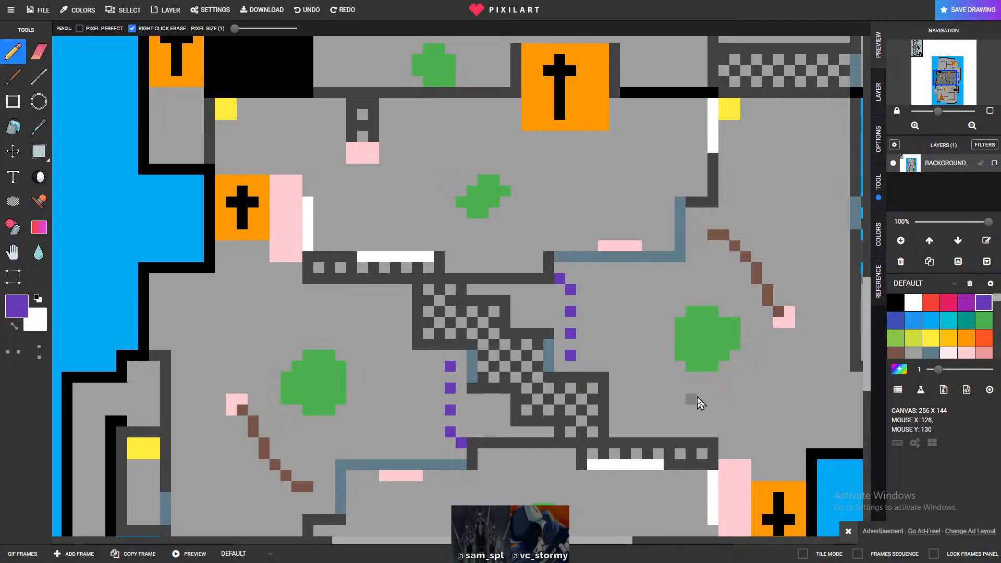
- Add dotted purple rows of four pixels along the north and south walls, between the grate and the dotted columns
{"action": "left_click", "coordinate": [471, 289]}
{"action": "left_click", "coordinate": [494, 289]}
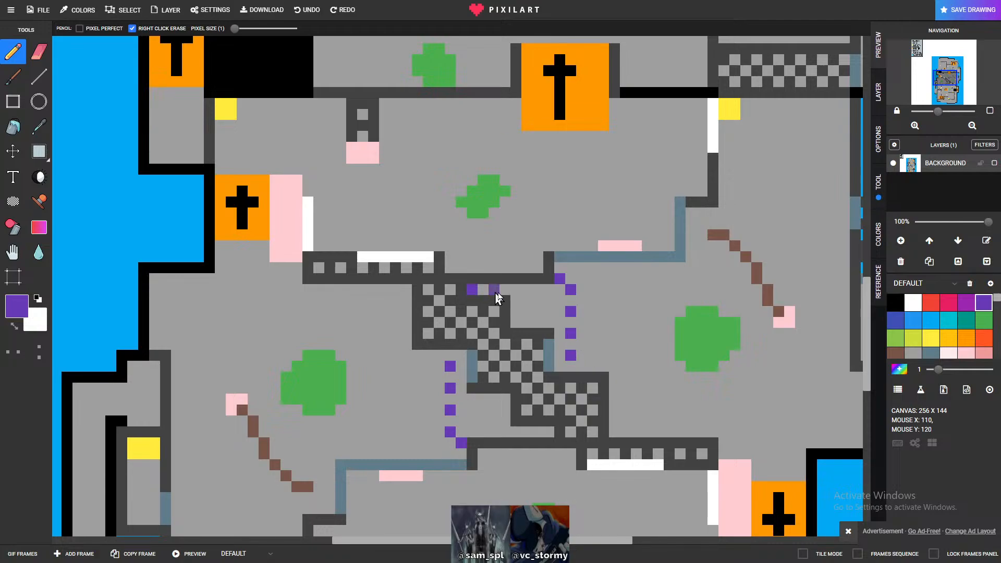
{"action": "left_click", "coordinate": [515, 290]}
{"action": "left_click", "coordinate": [538, 292]}
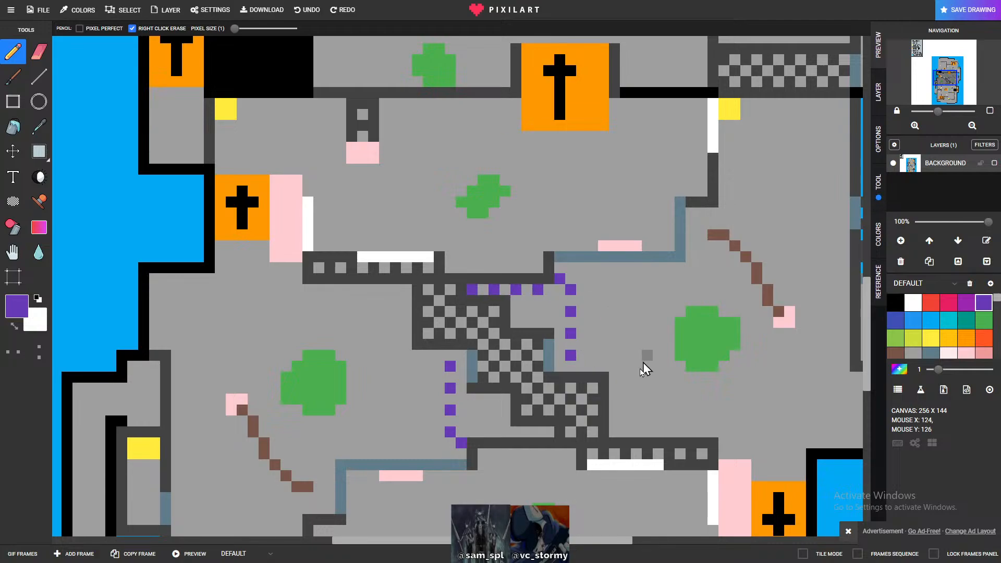
{"action": "left_click", "coordinate": [547, 432]}
{"action": "left_click", "coordinate": [522, 434]}
{"action": "left_click", "coordinate": [505, 433]}
{"action": "left_click", "coordinate": [483, 433]}
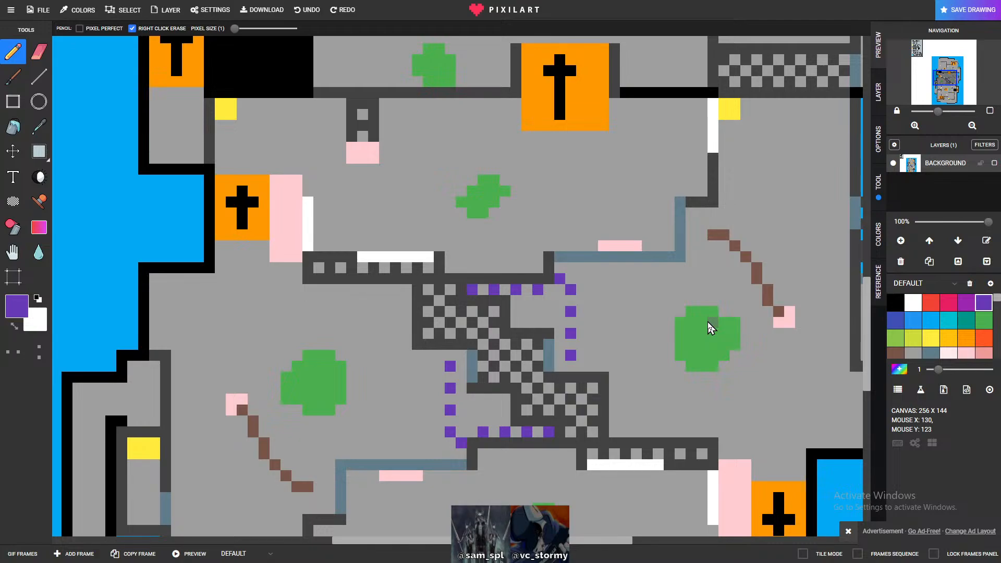
{"action": "scroll", "coordinate": [708, 322], "scroll_direction": "down", "scroll_amount": 3}
{"action": "scroll", "coordinate": [664, 345], "scroll_direction": "down", "scroll_amount": 1}
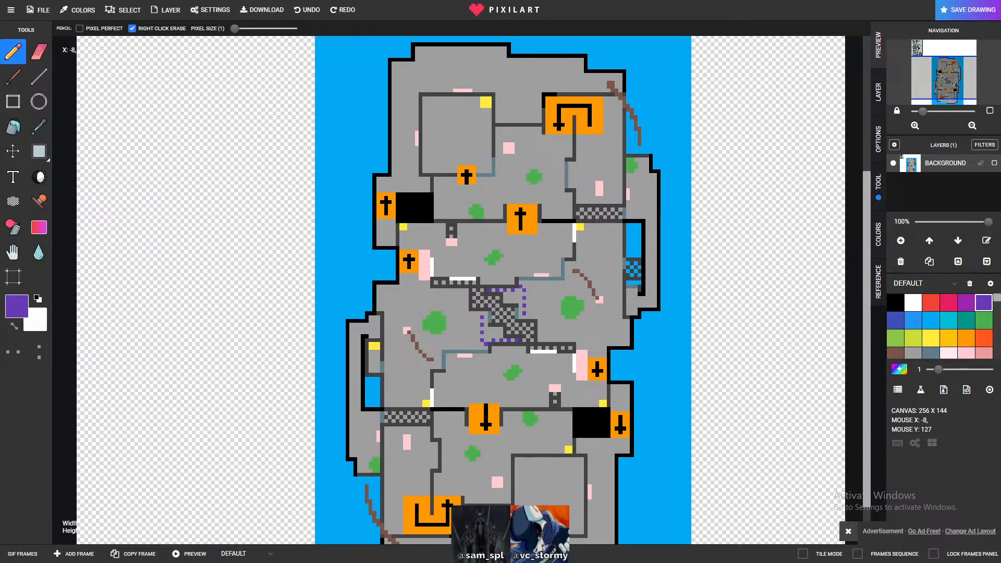
{"action": "scroll", "coordinate": [565, 282], "scroll_direction": "up", "scroll_amount": 3}
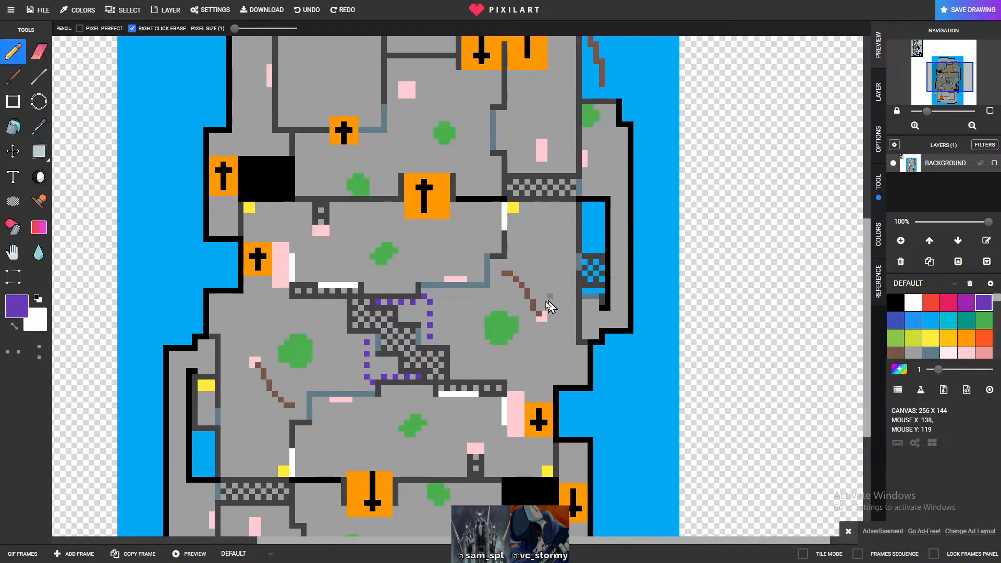
- Undo the dotted purple columns and rows around the stepped grate
{"action": "scroll", "coordinate": [326, 354], "scroll_direction": "up", "scroll_amount": 1}
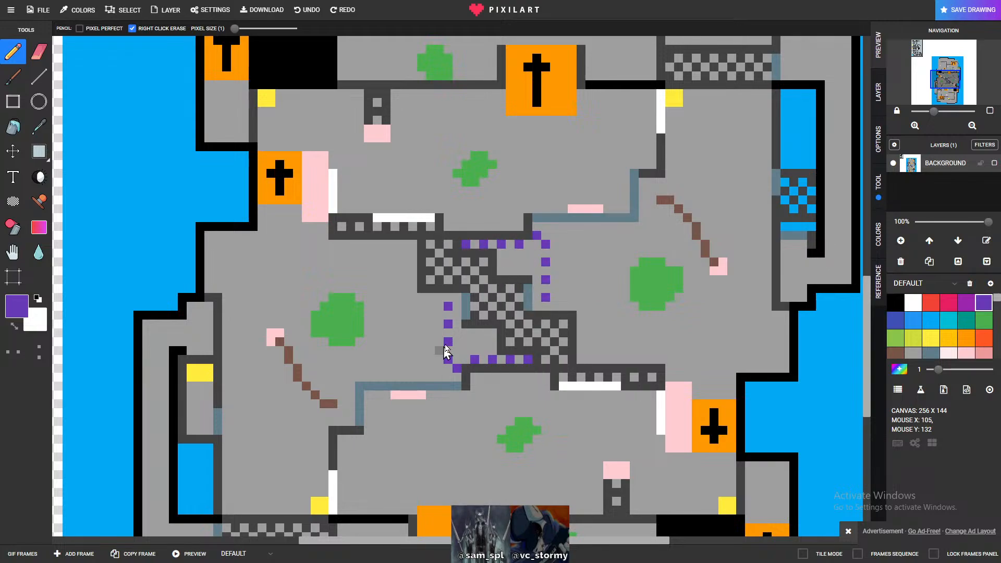
{"action": "scroll", "coordinate": [512, 392], "scroll_direction": "down", "scroll_amount": 1}
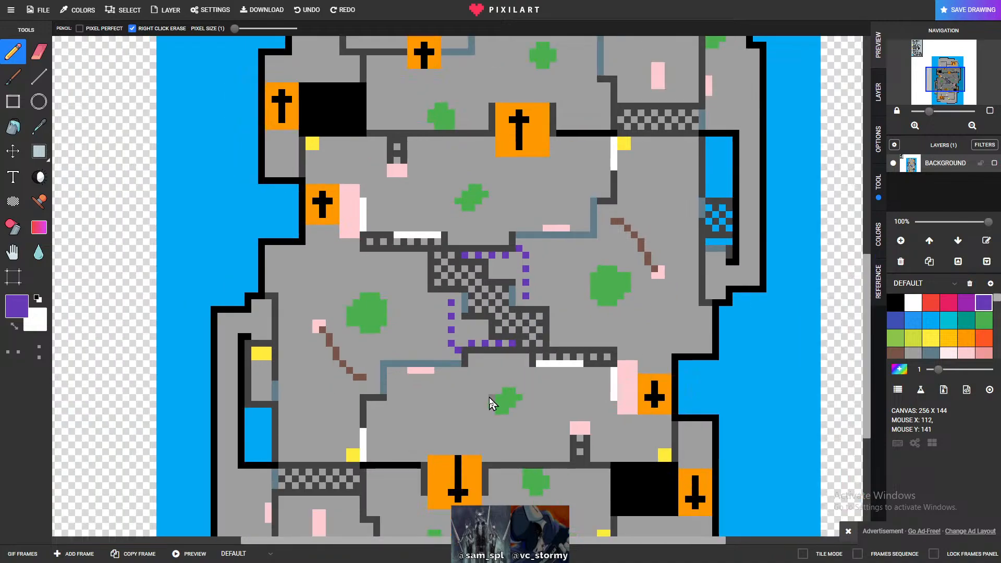
{"action": "scroll", "coordinate": [511, 379], "scroll_direction": "up", "scroll_amount": 1}
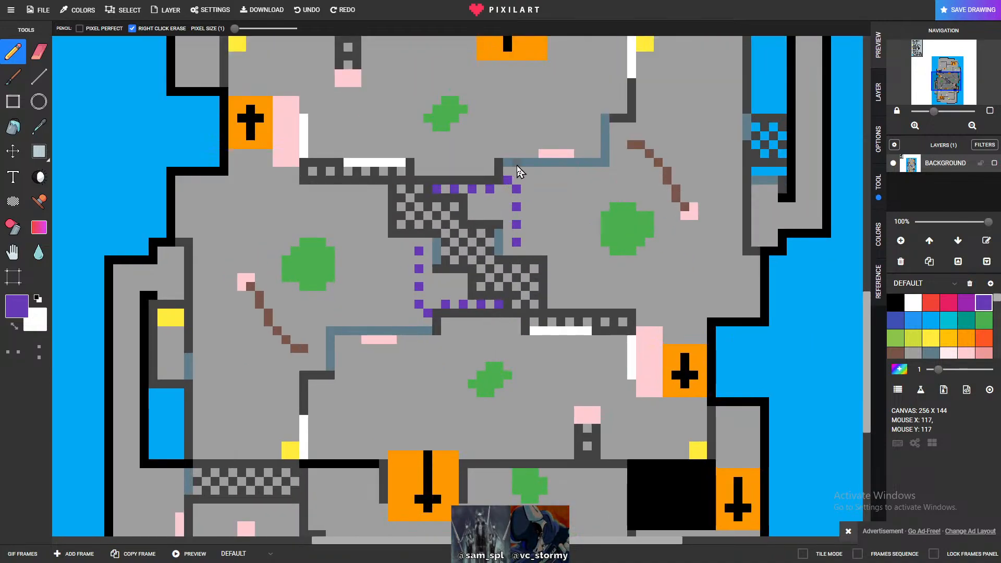
{"action": "key", "text": "ctrl+z"}
{"action": "key", "text": "ctrl+z"}
{"action": "key", "text": "ctrl+z"}
{"action": "key", "text": "ctrl+z"}
{"action": "key", "text": "ctrl+z"}
{"action": "key", "text": "ctrl+z"}
{"action": "key", "text": "ctrl+z"}
{"action": "key", "text": "ctrl+z"}
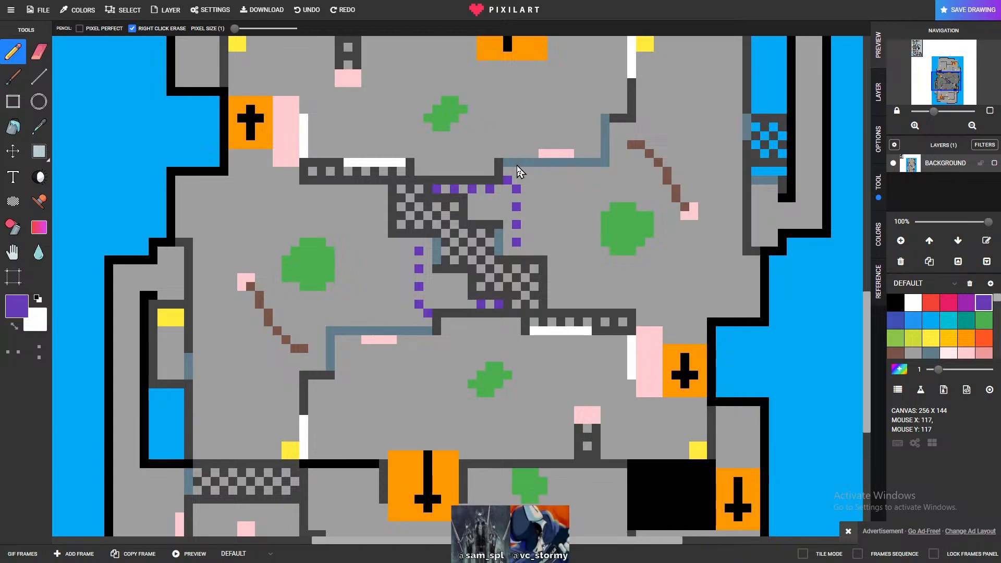
{"action": "key", "text": "ctrl+z"}
{"action": "key", "text": "ctrl+z"}
{"action": "key", "text": "ctrl+z"}
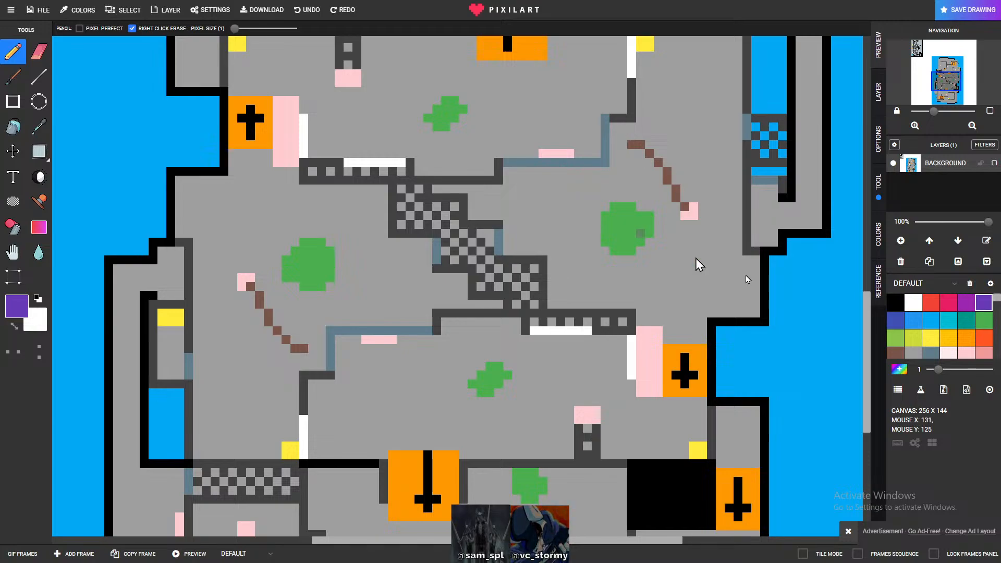
- Place a five-pixel dotted purple column on each side of the stepped grate, starting at the north and south blue-gray walls
{"action": "scroll", "coordinate": [953, 341], "scroll_direction": "down", "scroll_amount": 3}
{"action": "left_click", "coordinate": [965, 315]}
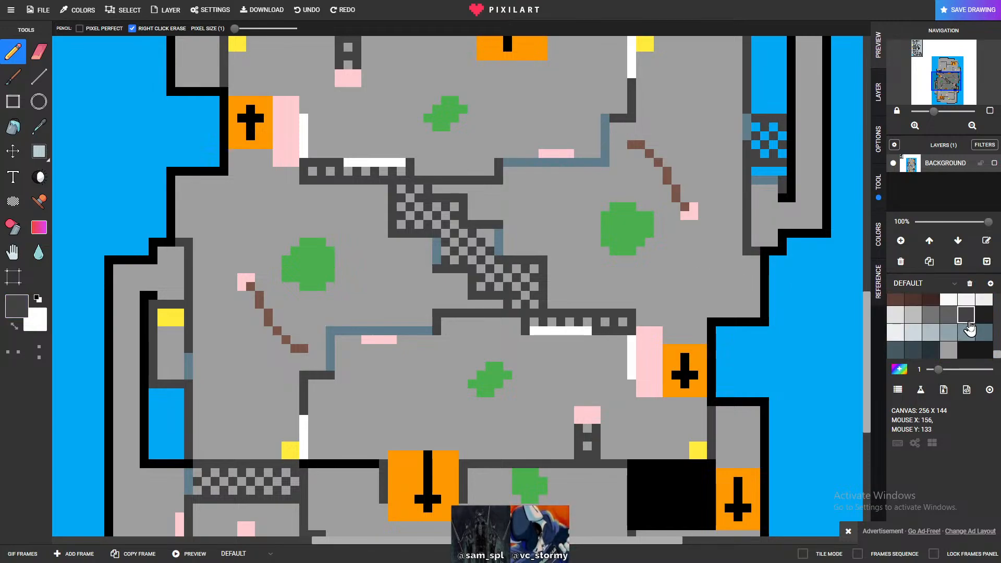
{"action": "scroll", "coordinate": [967, 313], "scroll_direction": "up", "scroll_amount": 3}
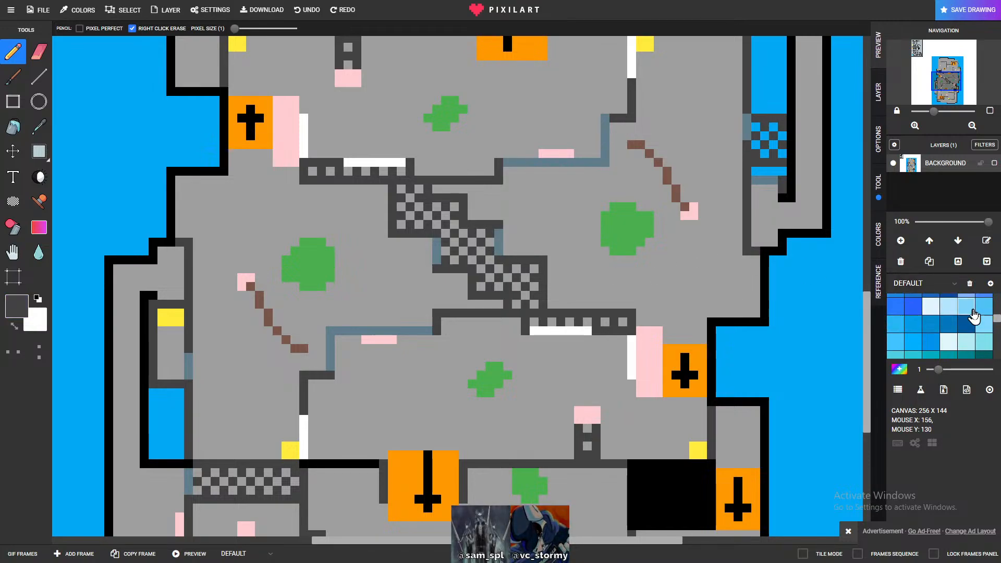
{"action": "left_click", "coordinate": [982, 303]}
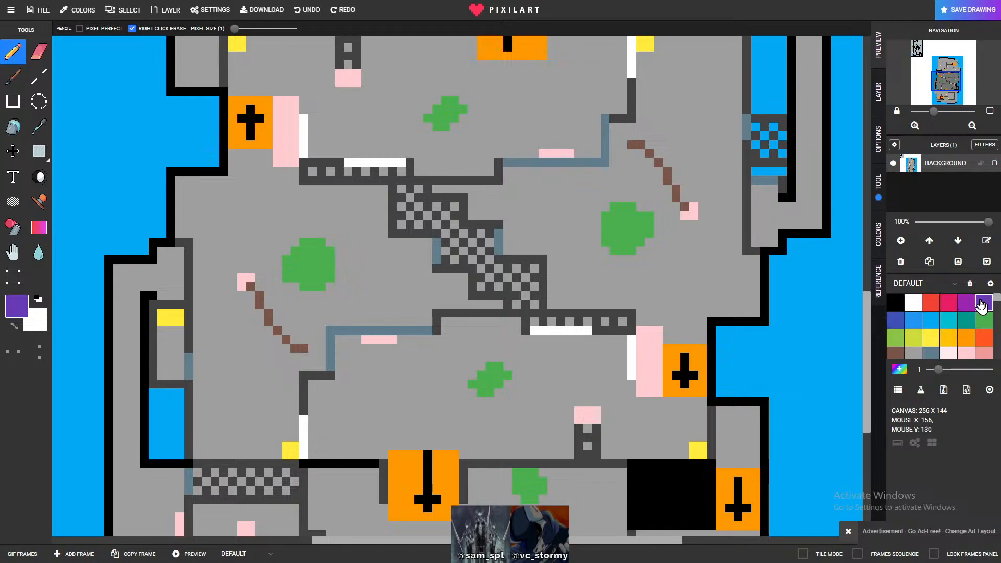
{"action": "left_click", "coordinate": [525, 171]}
{"action": "left_click", "coordinate": [524, 188]}
{"action": "left_click", "coordinate": [524, 207]}
{"action": "left_click", "coordinate": [525, 243]}
{"action": "left_click", "coordinate": [409, 322]}
{"action": "left_click", "coordinate": [409, 304]}
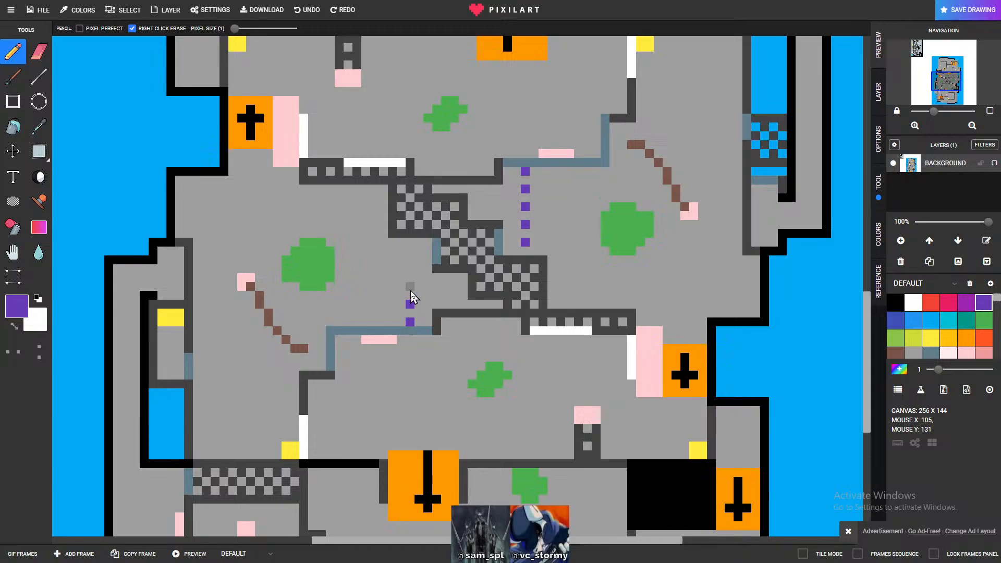
{"action": "left_click", "coordinate": [409, 287]}
{"action": "left_click", "coordinate": [410, 268]}
{"action": "left_click", "coordinate": [410, 251]}
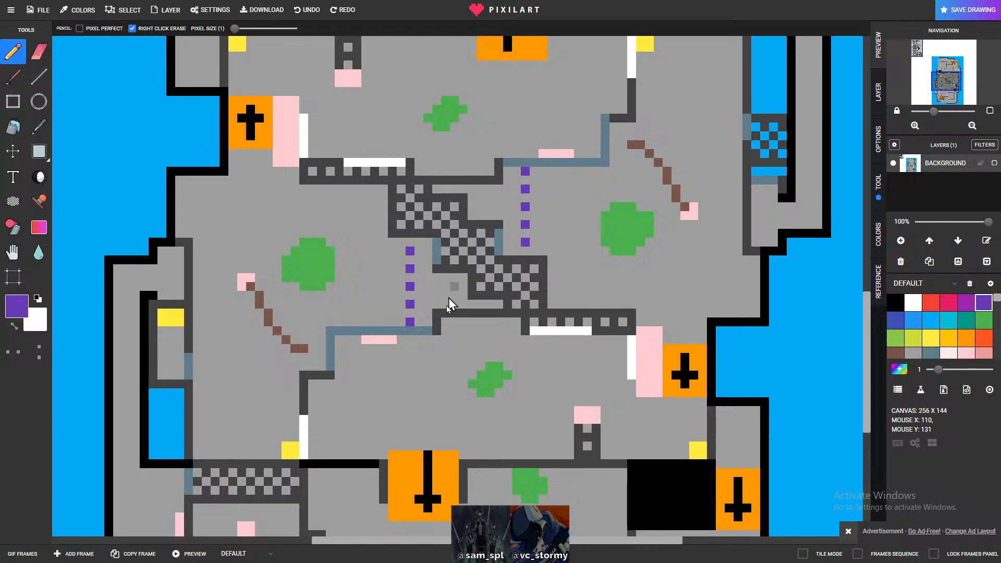
- Add five-pixel dotted purple rows along the north and south walls beside the grate, with one linking pixel toward each dotted column
{"action": "left_click", "coordinate": [436, 189]}
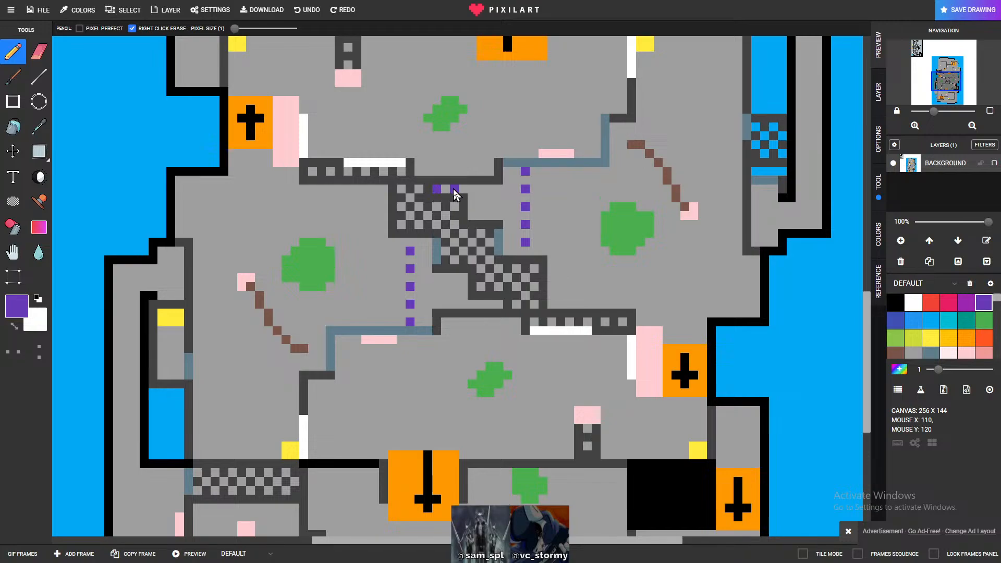
{"action": "left_click", "coordinate": [472, 190]}
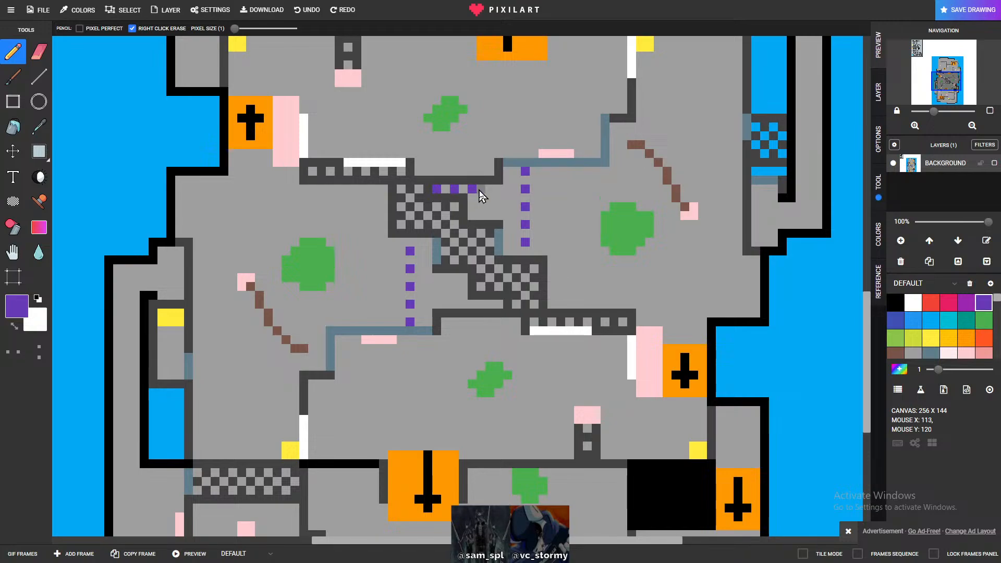
{"action": "left_click", "coordinate": [508, 189]}
{"action": "left_click", "coordinate": [509, 173]}
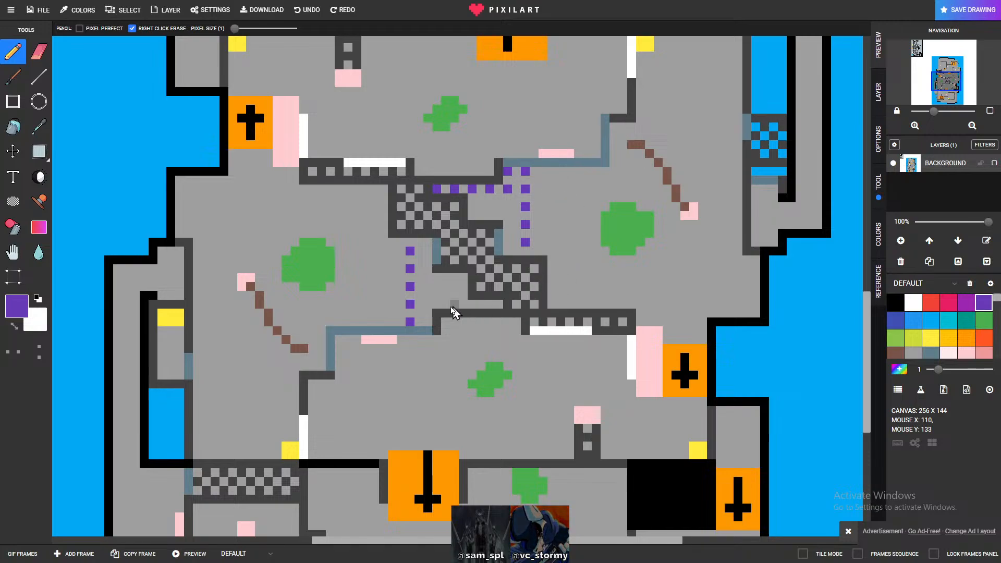
{"action": "left_click", "coordinate": [499, 304]}
{"action": "left_click", "coordinate": [481, 303]}
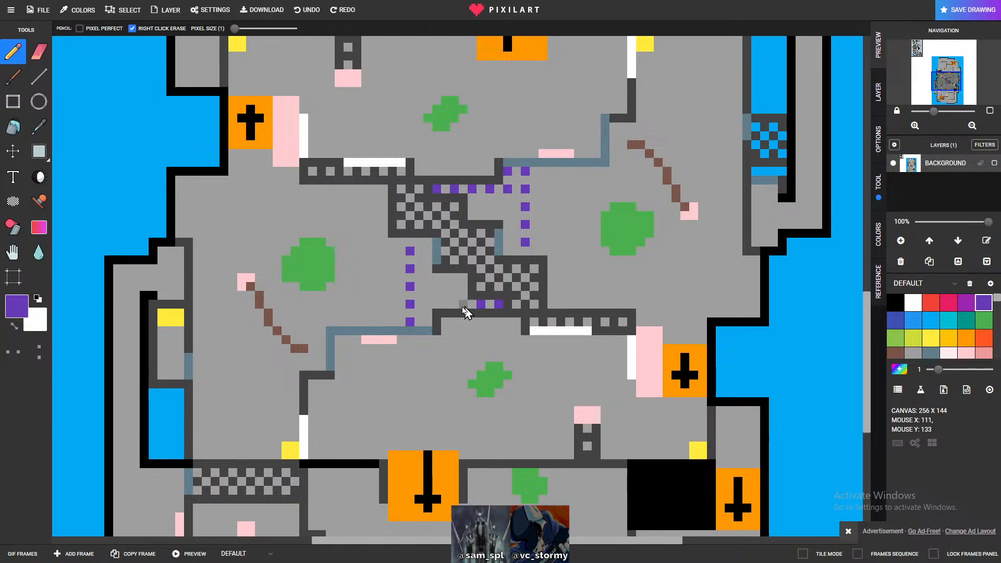
{"action": "left_click", "coordinate": [446, 304]}
{"action": "left_click_drag", "start_coordinate": [426, 307], "coordinate": [427, 321]}
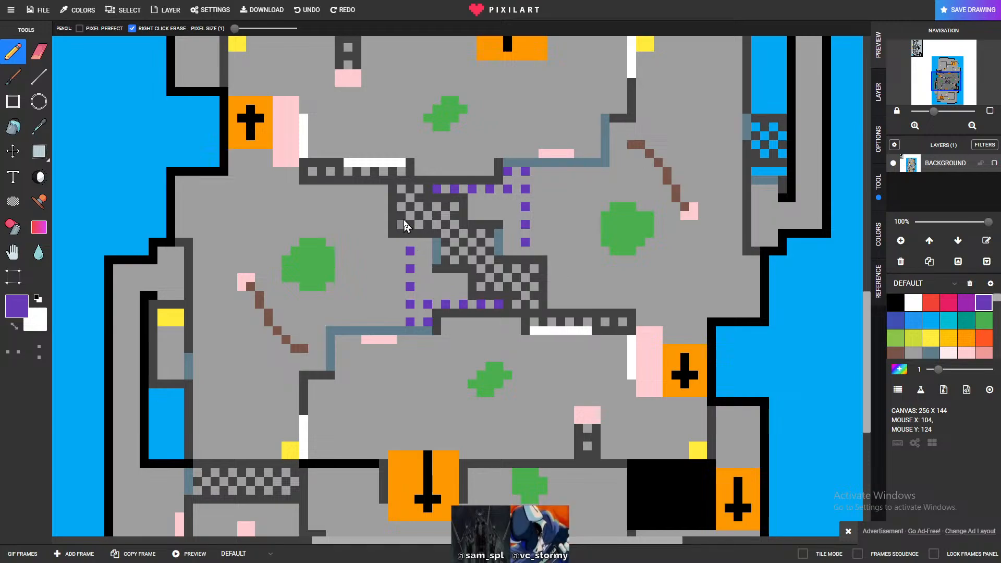
- Mark two purple pixels inside each outer end of the checkered grate, in line with the dotted columns
{"action": "left_click", "coordinate": [410, 199]}
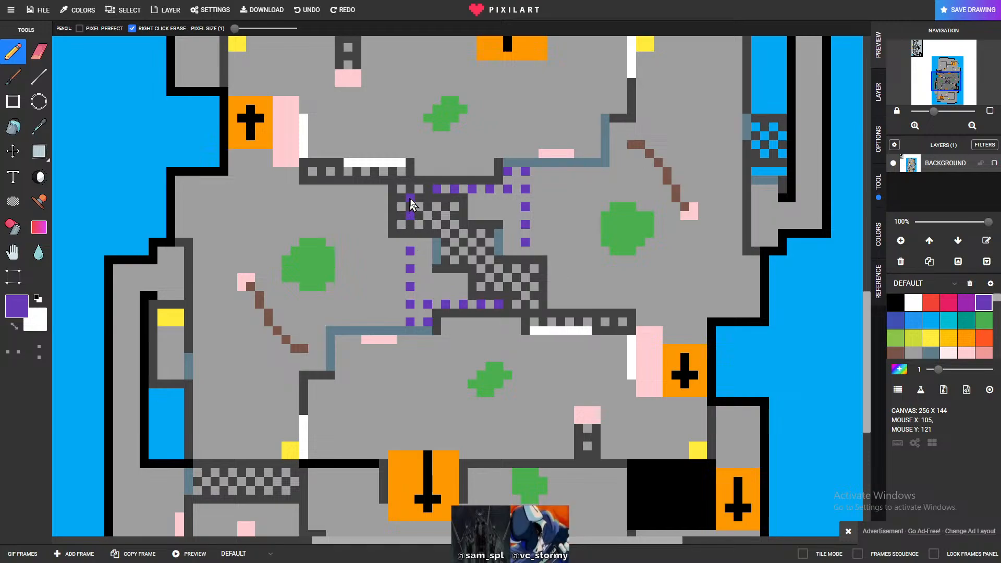
{"action": "left_click", "coordinate": [525, 277]}
{"action": "left_click", "coordinate": [525, 295]}
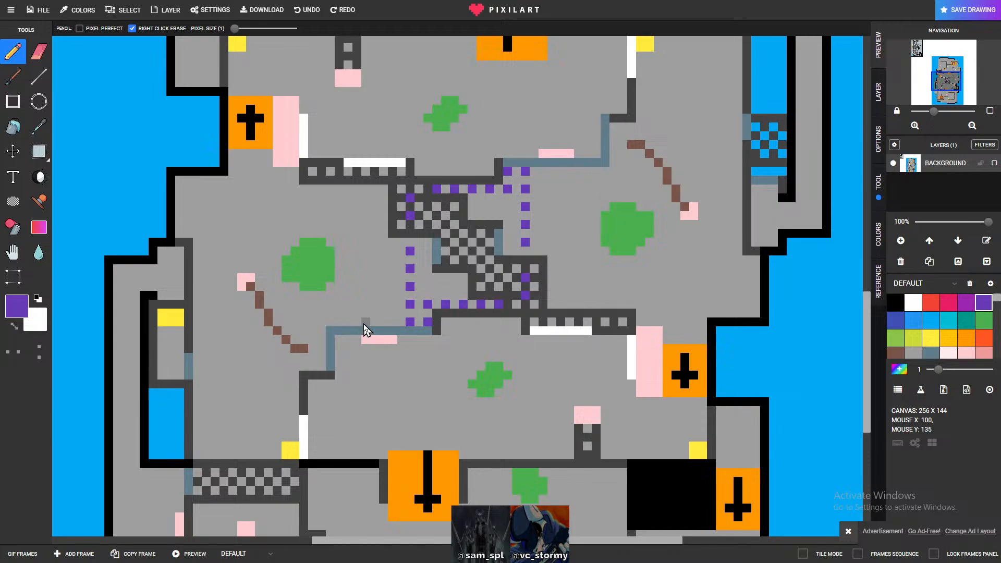
- Try two solid vertical purple lines on each side of the grate, spanning between the north and south walls, using the Line tool
{"action": "left_click_drag", "start_coordinate": [367, 305], "coordinate": [357, 241]}
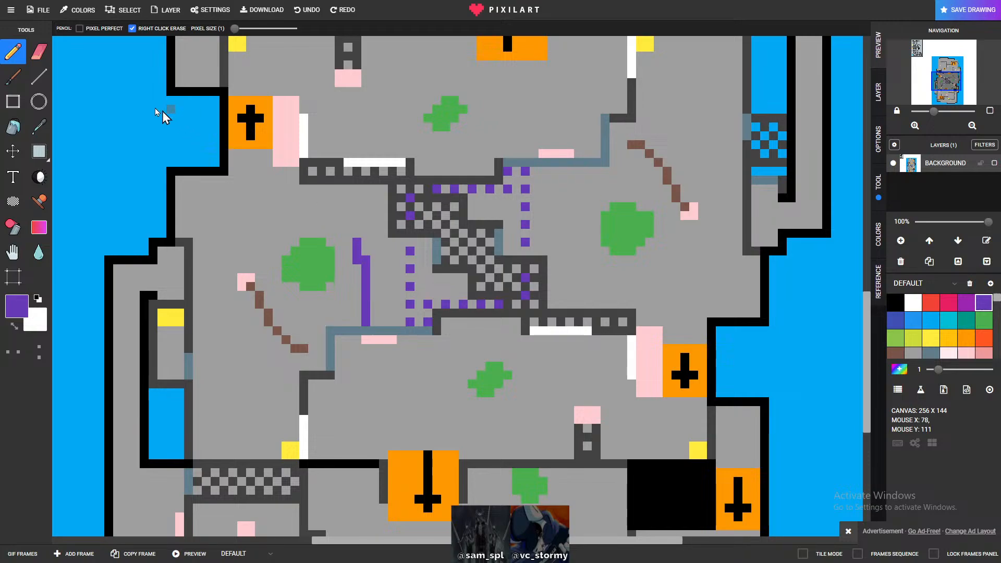
{"action": "left_click", "coordinate": [38, 76]}
{"action": "key", "text": "ctrl+z"}
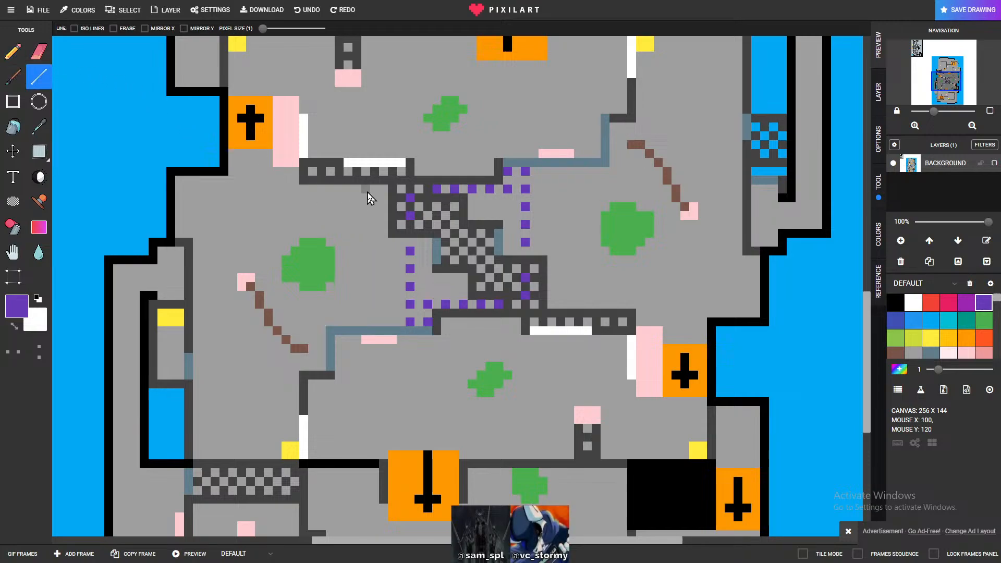
{"action": "mouse_move", "coordinate": [366, 186]}
{"action": "left_mouse_down"}
{"action": "mouse_move", "coordinate": [367, 334]}
{"action": "mouse_move", "coordinate": [367, 320]}
{"action": "left_mouse_up"}
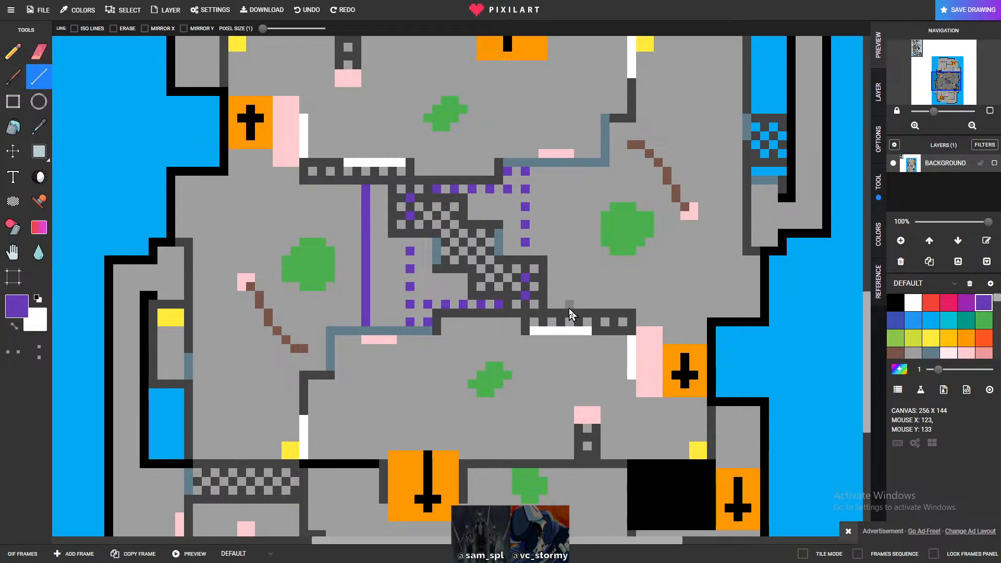
{"action": "left_click_drag", "start_coordinate": [569, 171], "coordinate": [573, 305]}
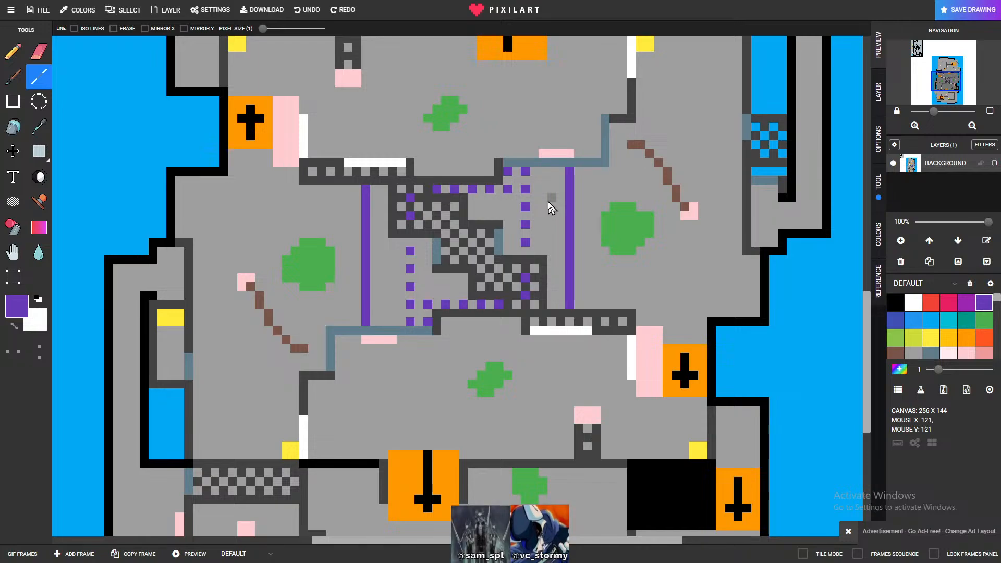
{"action": "left_click_drag", "start_coordinate": [385, 193], "coordinate": [388, 329]}
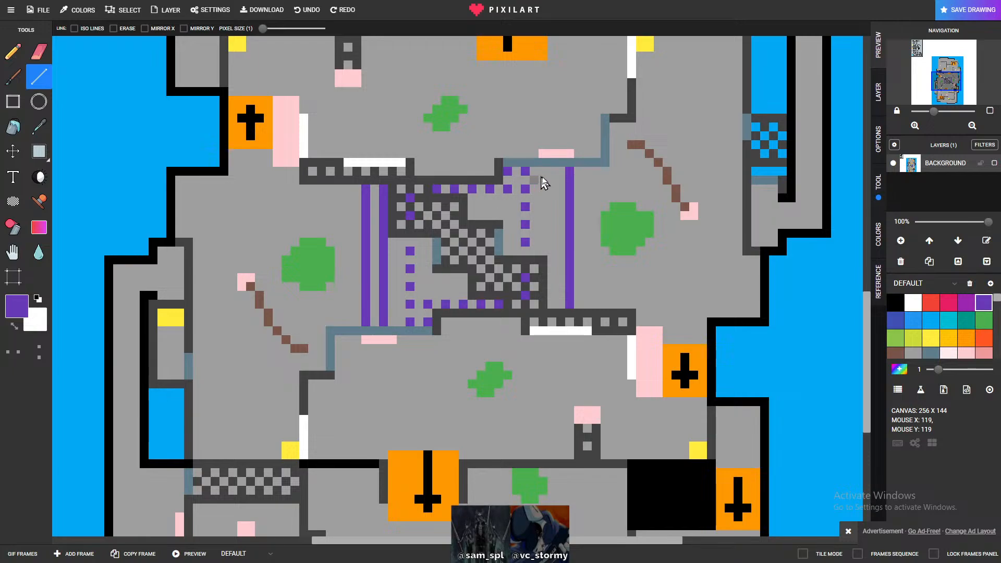
{"action": "left_click_drag", "start_coordinate": [547, 172], "coordinate": [550, 309]}
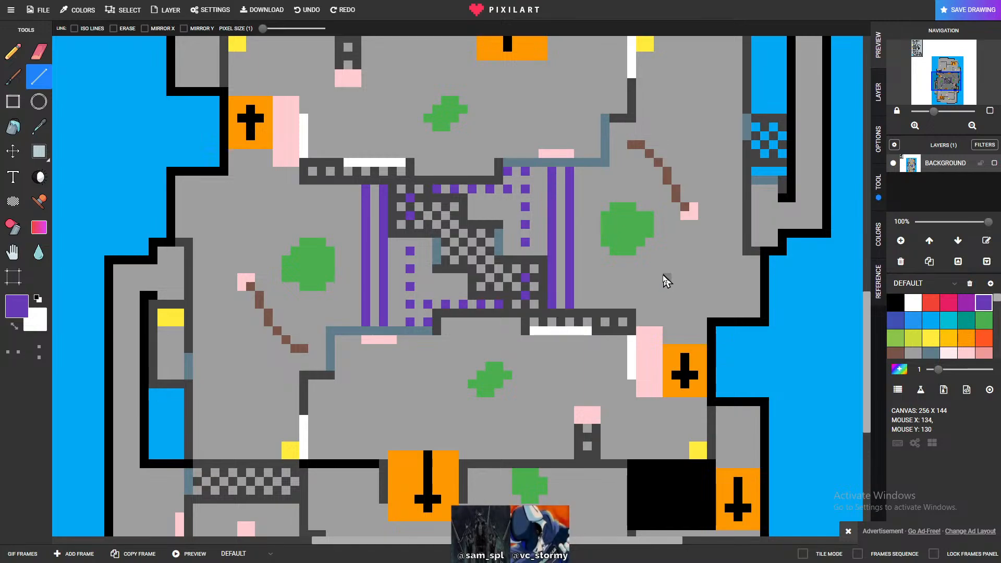
- Undo the solid purple lines, the pixels inside the grate and the dotted rows, keeping only the two dotted columns
{"action": "key", "text": "ctrl+z"}
{"action": "key", "text": "ctrl+z"}
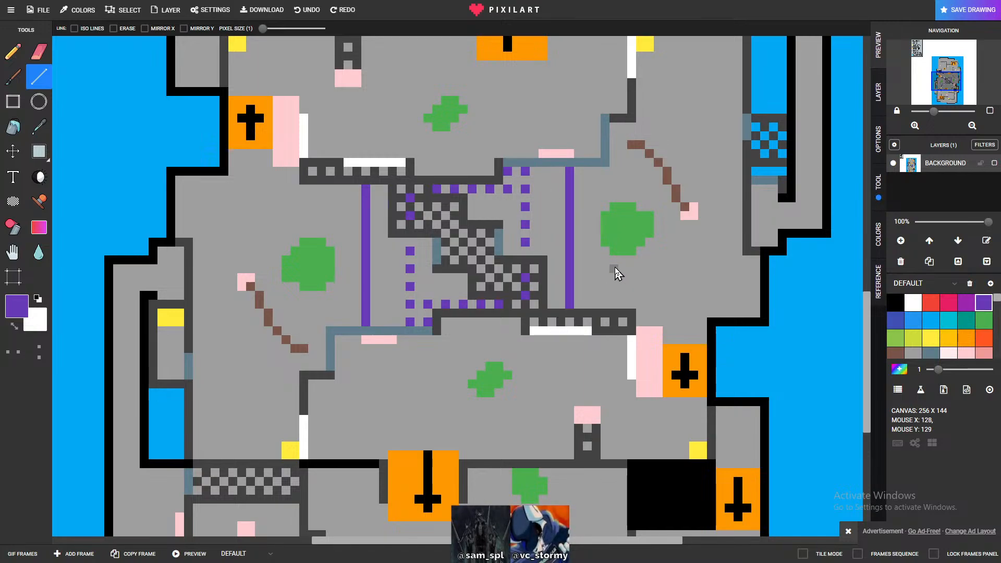
{"action": "key", "text": "ctrl+z"}
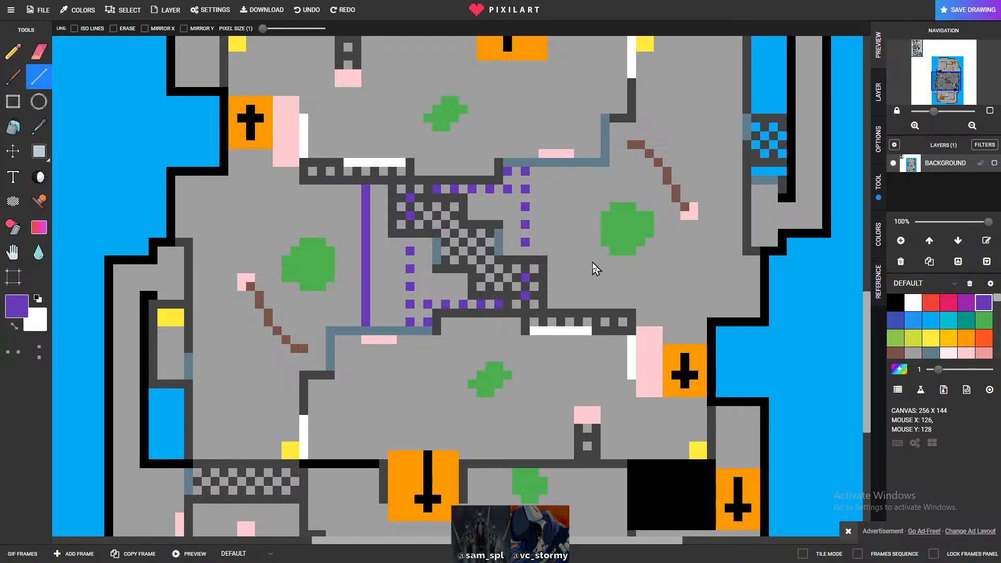
{"action": "key", "text": "ctrl+z"}
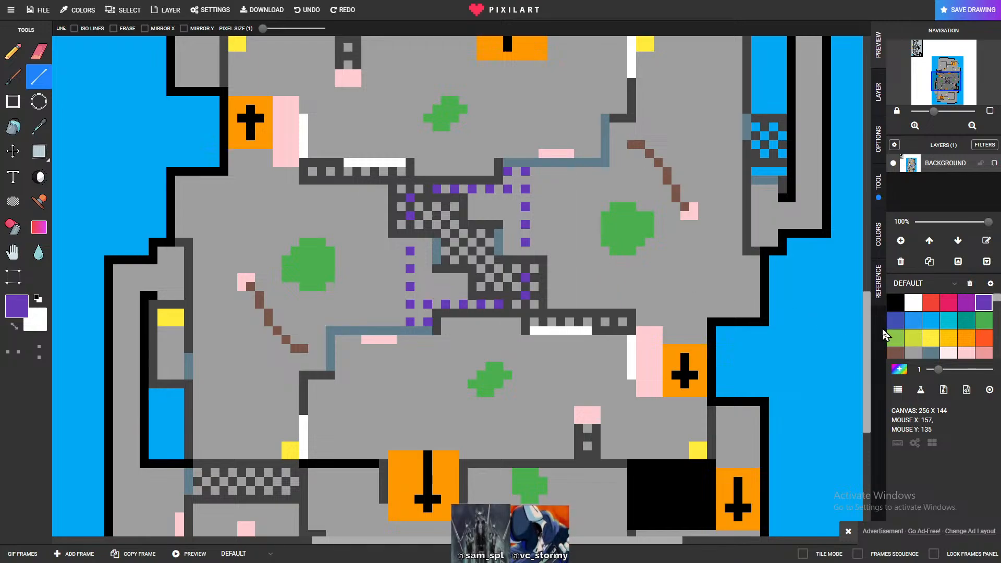
{"action": "key", "text": "ctrl+z"}
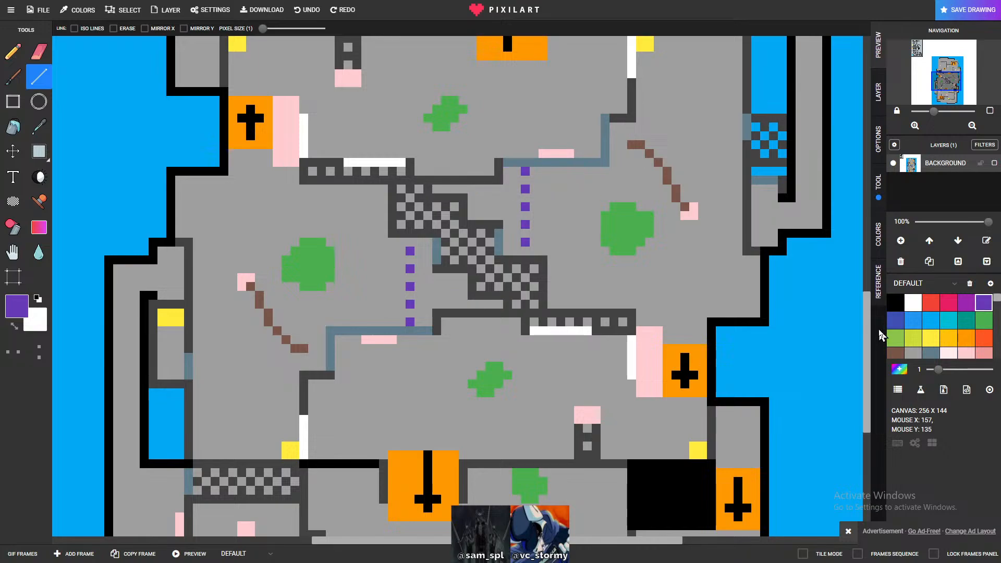
- Paint over both dotted purple columns beside the grate with light gray lines
{"action": "left_click", "coordinate": [912, 353]}
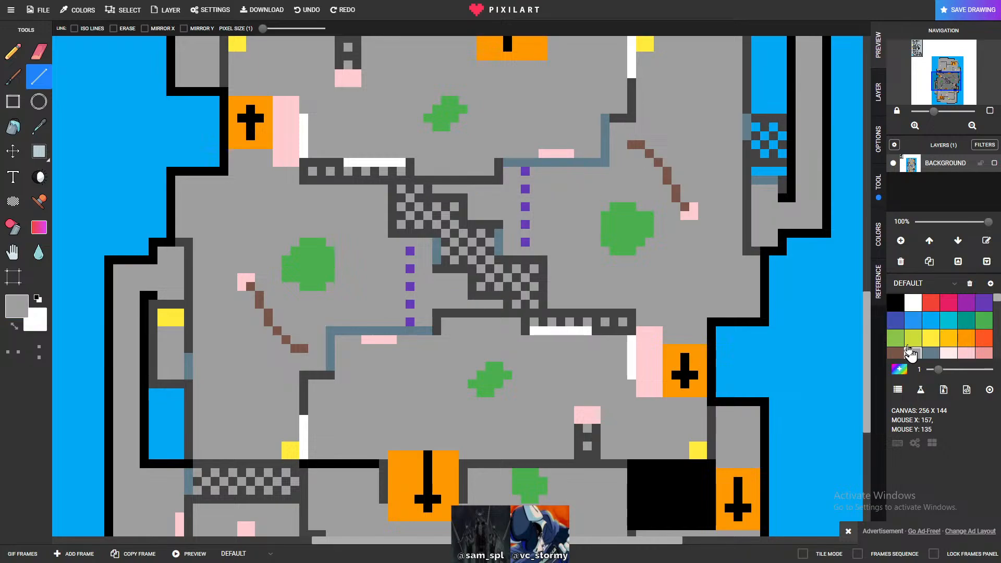
{"action": "left_click_drag", "start_coordinate": [524, 170], "coordinate": [525, 242]}
{"action": "left_click_drag", "start_coordinate": [409, 250], "coordinate": [409, 321]}
- Place eight-pixel dotted purple columns farther west and east of the grate with the Pencil, spanning between the north and south walls
{"action": "left_click", "coordinate": [982, 302]}
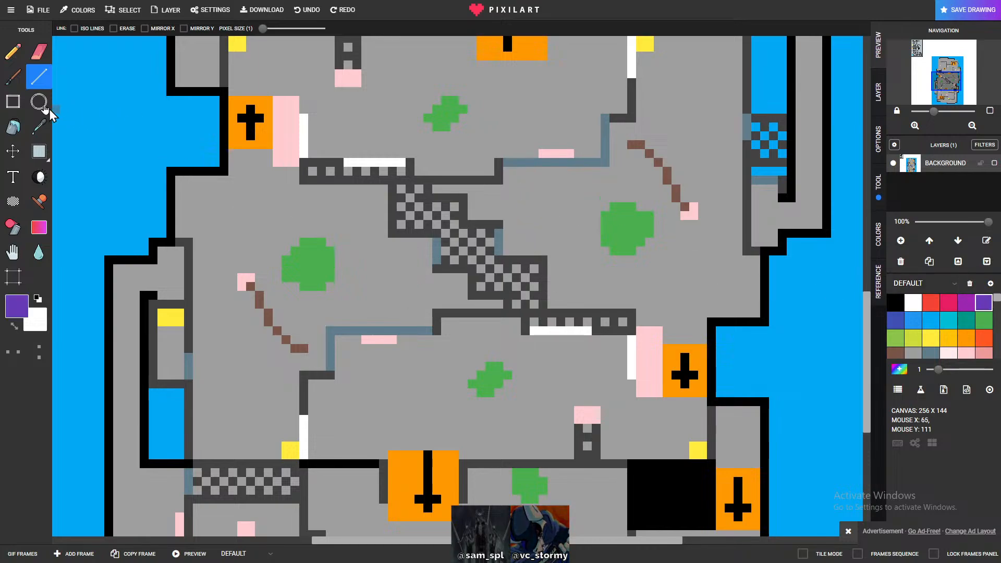
{"action": "left_click", "coordinate": [12, 51]}
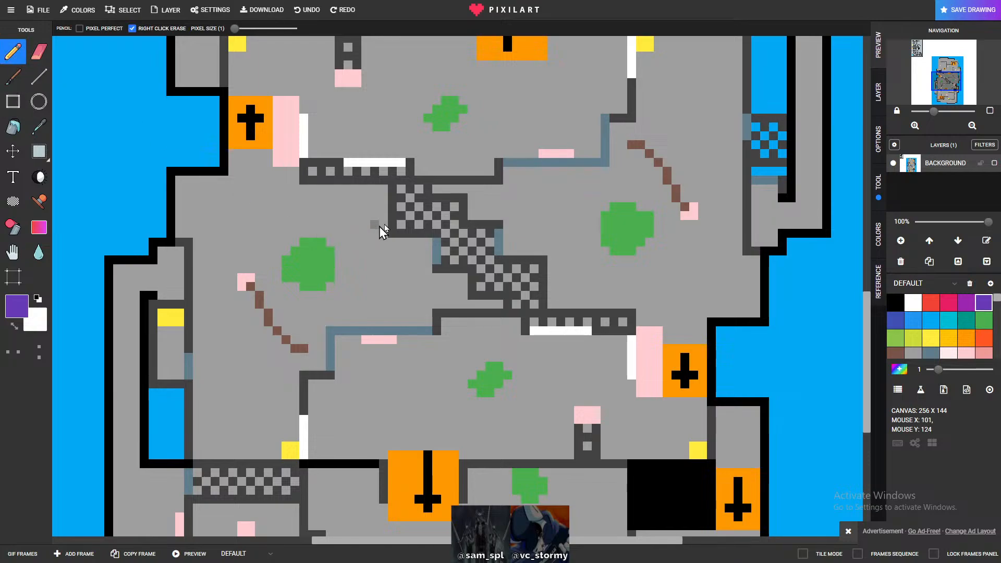
{"action": "left_click", "coordinate": [365, 321]}
{"action": "left_click", "coordinate": [366, 286]}
{"action": "left_click", "coordinate": [366, 232]}
{"action": "left_click", "coordinate": [368, 201]}
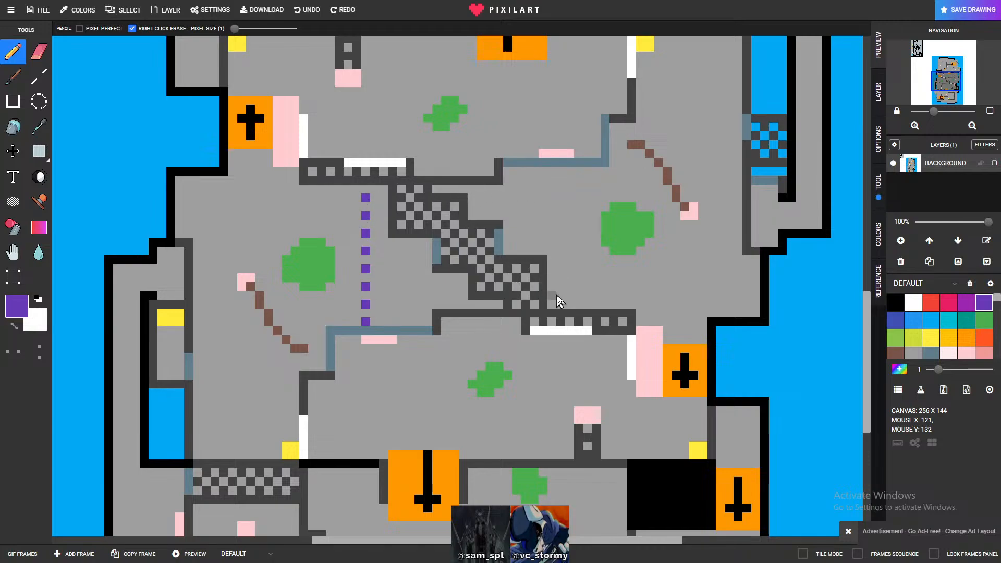
{"action": "left_click", "coordinate": [569, 172]}
{"action": "left_click", "coordinate": [569, 189]}
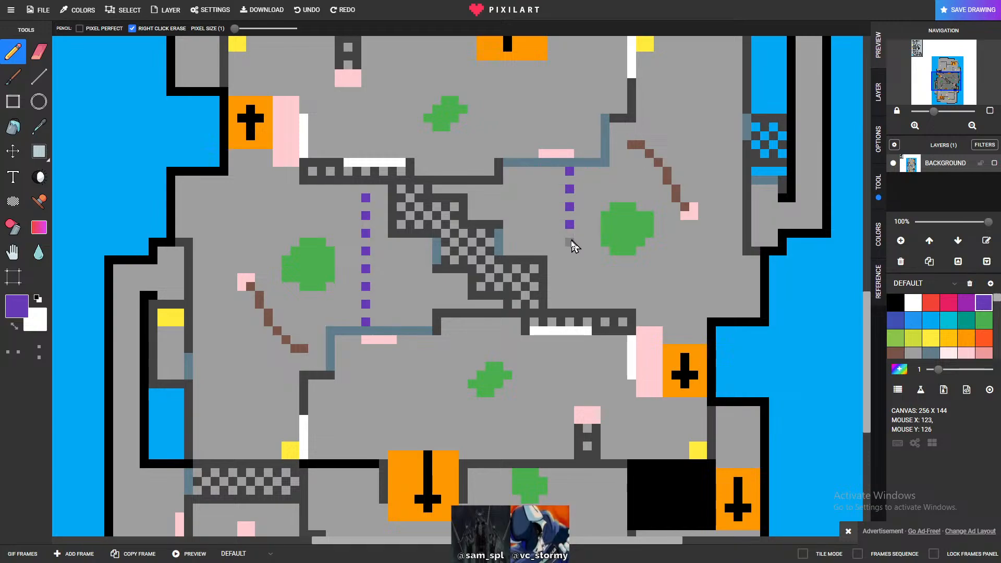
{"action": "left_click", "coordinate": [570, 278]}
{"action": "left_click", "coordinate": [570, 296]}
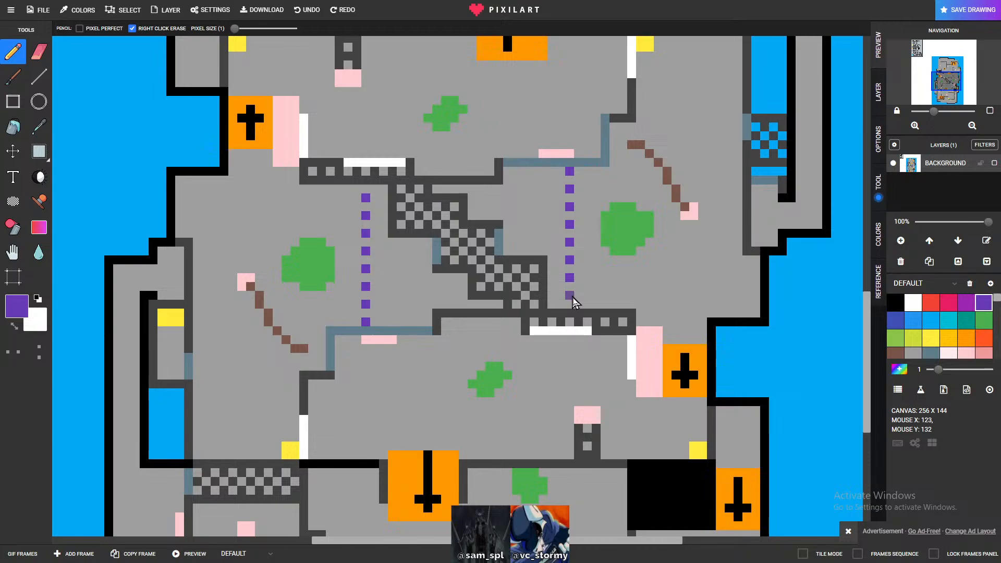
- Extend the dotted purple boundary along the south wall with the Pencil, connecting the bases of both columns to the grate
{"action": "left_click", "coordinate": [384, 323]}
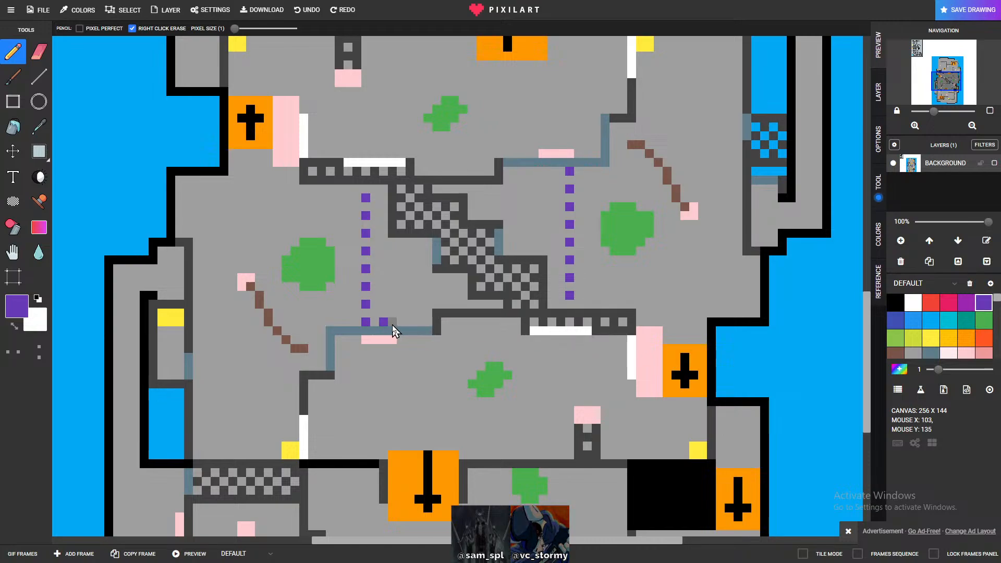
{"action": "left_click", "coordinate": [428, 313]}
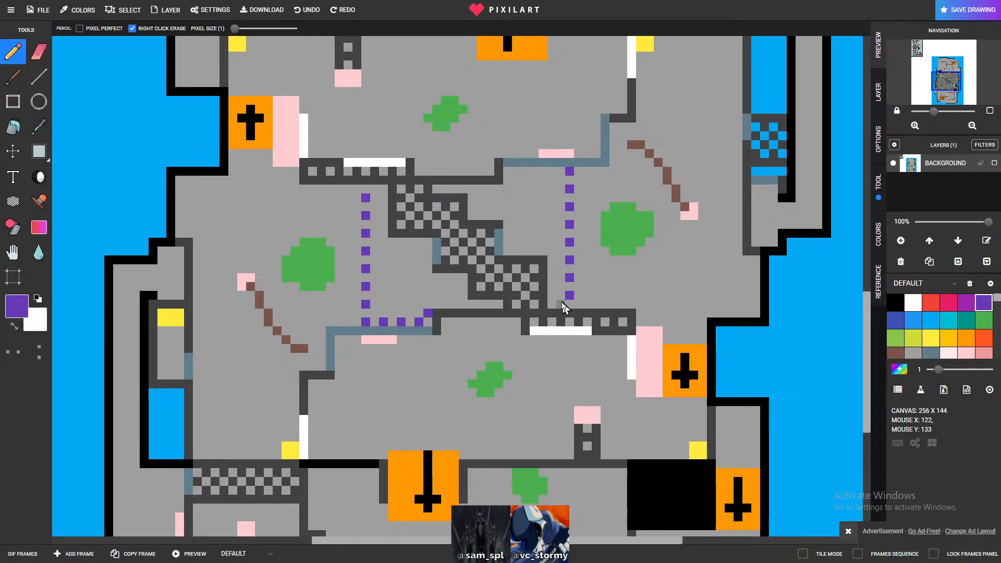
{"action": "left_click", "coordinate": [560, 305]}
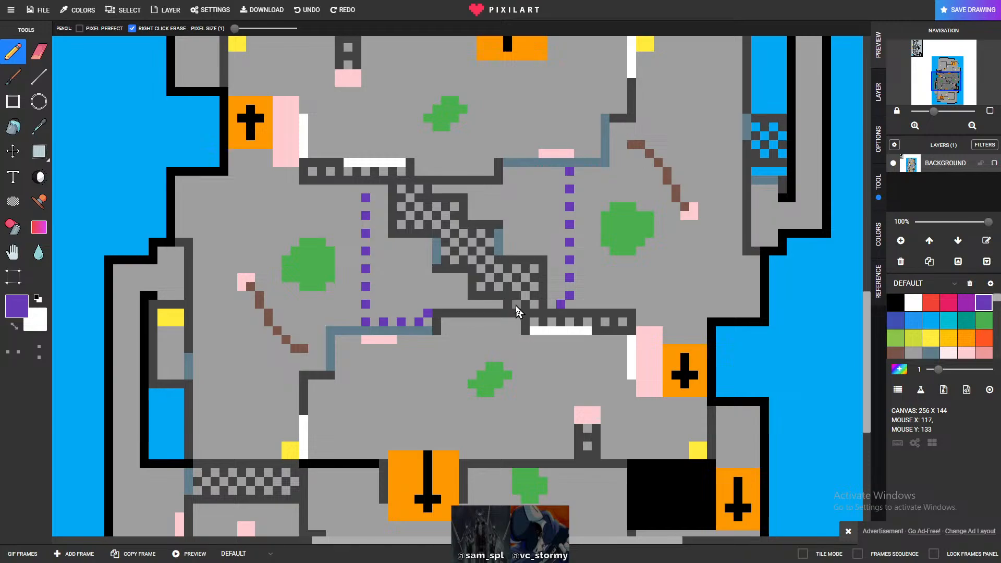
{"action": "left_click", "coordinate": [471, 304]}
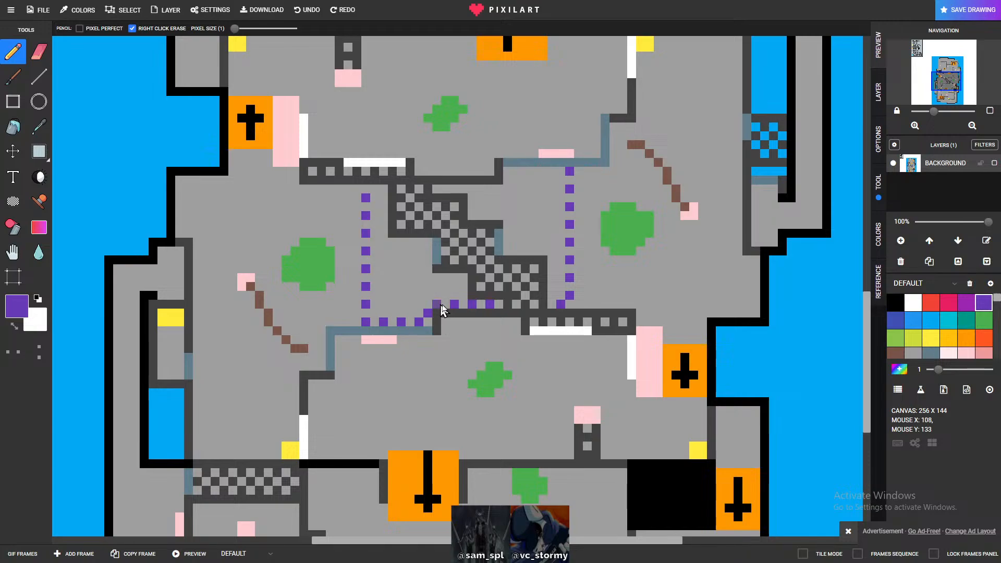
- Dot the matching purple boundary along the north wall, stepping up at the wall corner and connecting both columns to the grate
{"action": "left_click", "coordinate": [463, 190]}
{"action": "left_click", "coordinate": [481, 189]}
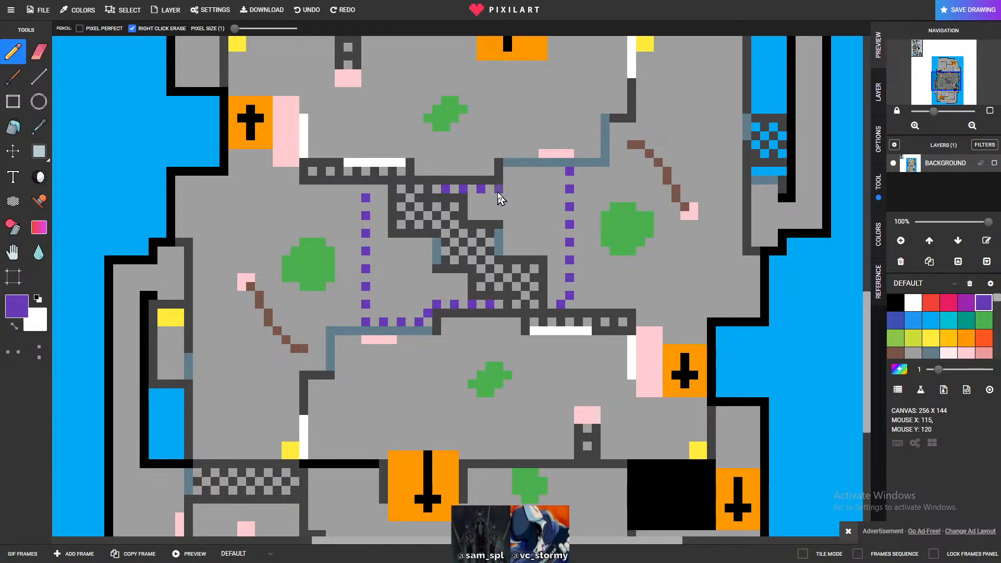
{"action": "left_click", "coordinate": [507, 180]}
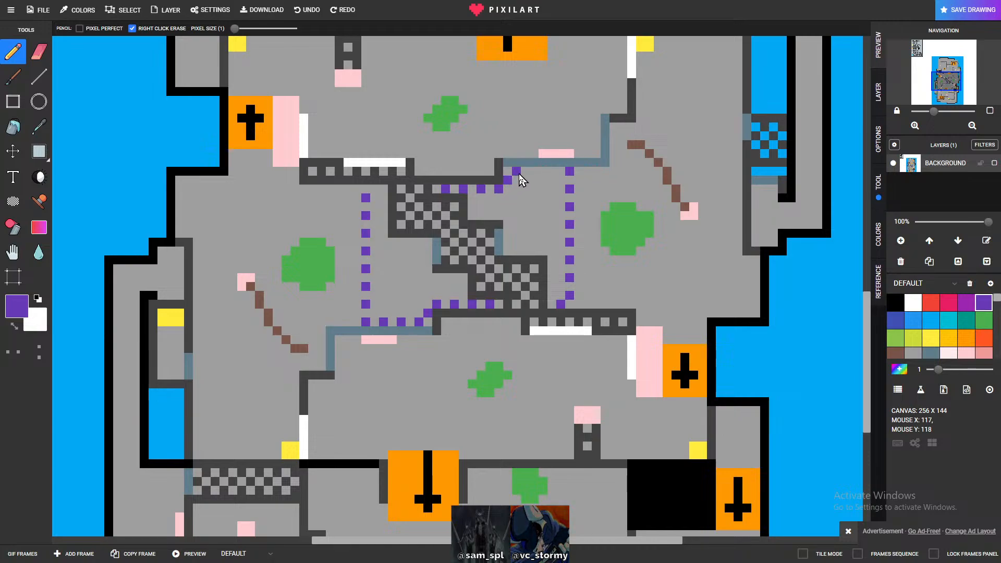
{"action": "left_click", "coordinate": [374, 188]}
- Try to select the map's southern half with the Select tool and reduce the selection to 98 by 73 pixels
{"action": "scroll", "coordinate": [704, 459], "scroll_direction": "down", "scroll_amount": 5}
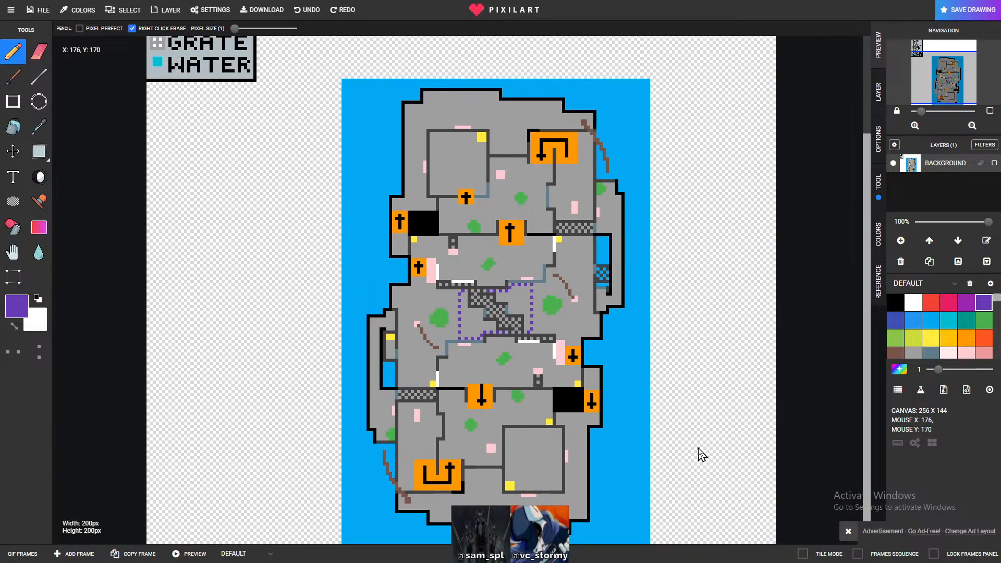
{"action": "scroll", "coordinate": [651, 424], "scroll_direction": "down", "scroll_amount": 2}
{"action": "scroll", "coordinate": [557, 482], "scroll_direction": "up", "scroll_amount": 2}
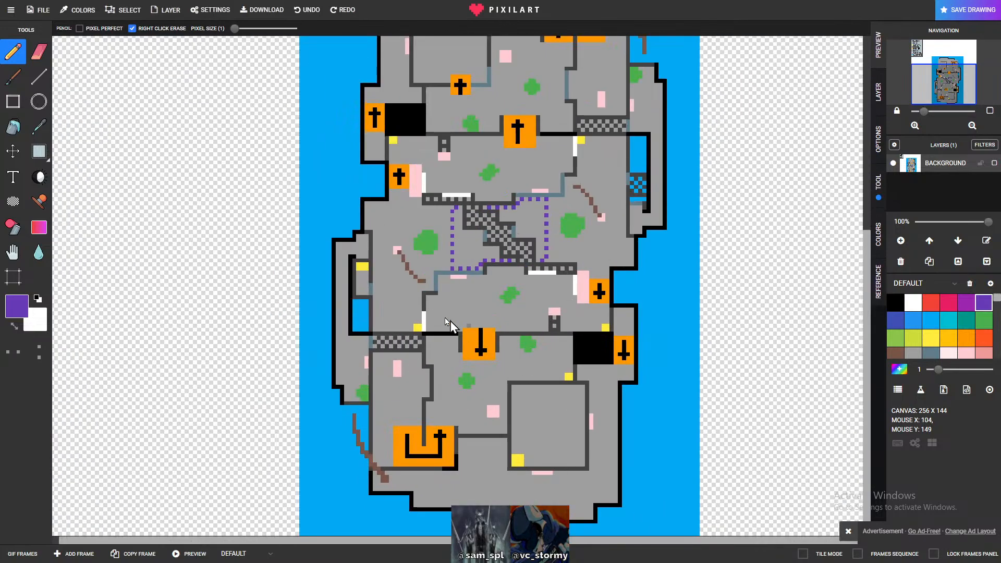
{"action": "left_click", "coordinate": [37, 153]}
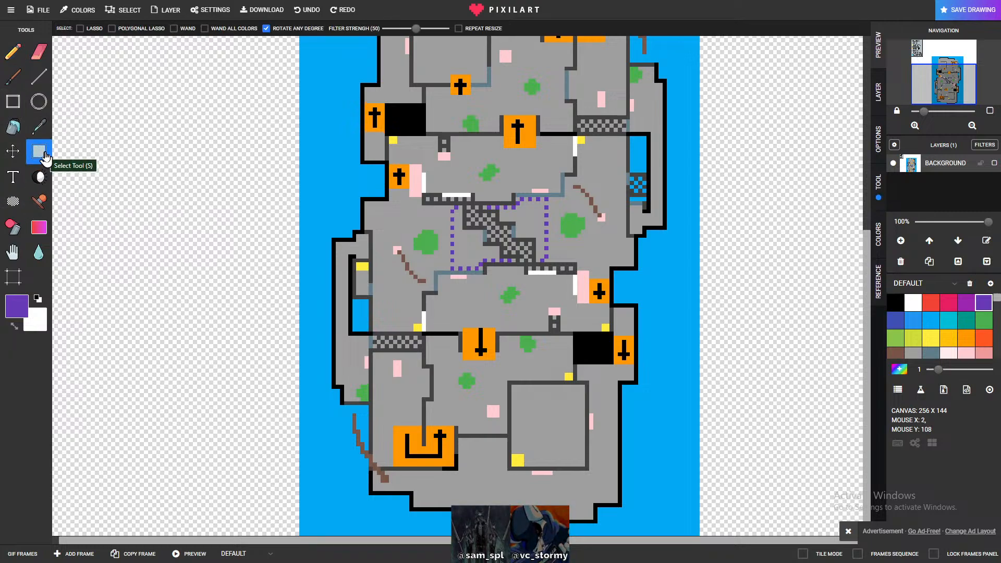
{"action": "scroll", "coordinate": [370, 263], "scroll_direction": "up", "scroll_amount": 2}
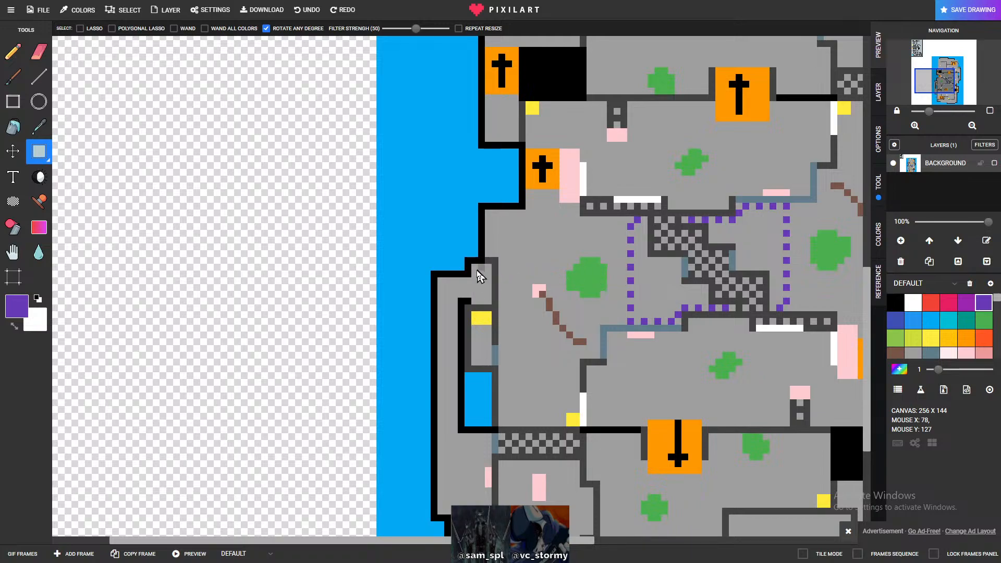
{"action": "left_click_drag", "start_coordinate": [380, 276], "coordinate": [616, 543]}
{"action": "scroll", "coordinate": [670, 420], "scroll_direction": "down", "scroll_amount": 5}
{"action": "scroll", "coordinate": [614, 547], "scroll_direction": "down", "scroll_amount": 1}
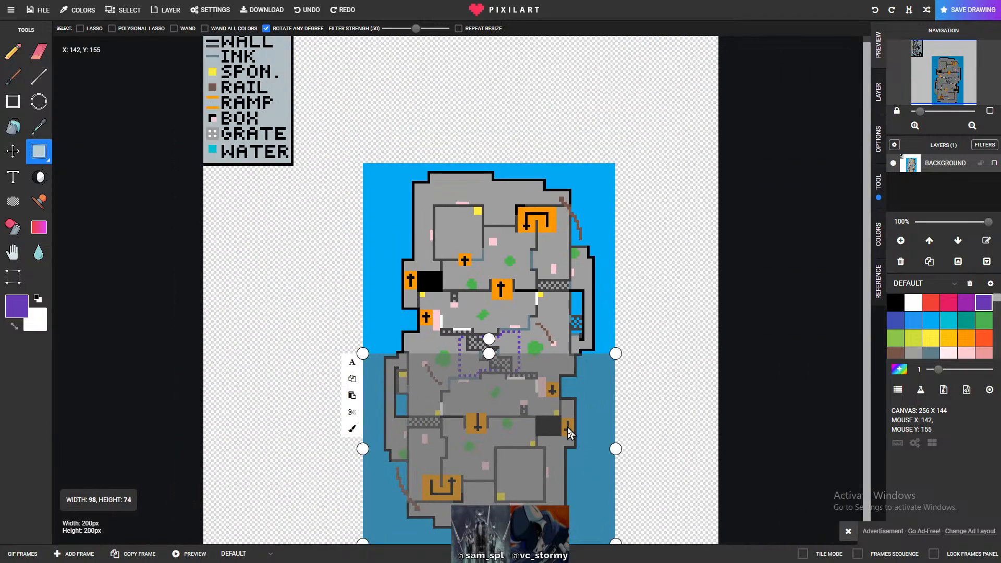
{"action": "left_click_drag", "start_coordinate": [364, 352], "coordinate": [364, 355]}
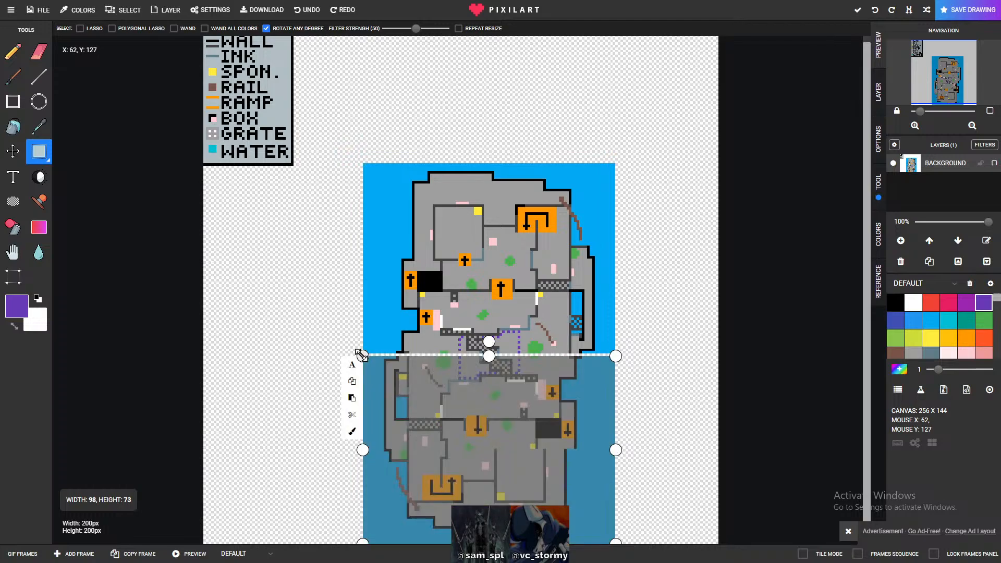
{"action": "left_click", "coordinate": [690, 364]}
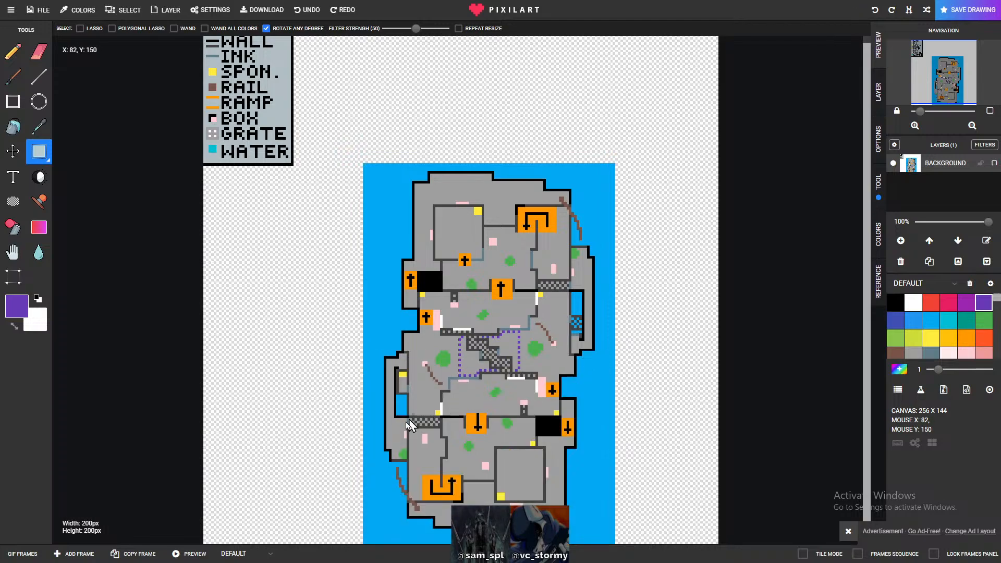
- Select the map's southern half as a 98 by 73 pixel area, copy it and clear the selection
{"action": "scroll", "coordinate": [414, 415], "scroll_direction": "up", "scroll_amount": 3}
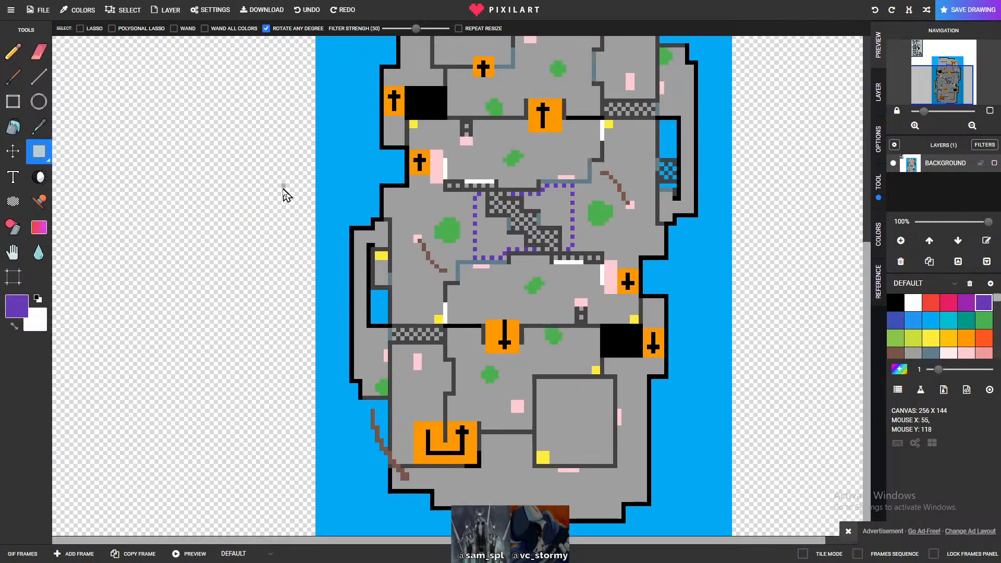
{"action": "scroll", "coordinate": [329, 264], "scroll_direction": "up", "scroll_amount": 1}
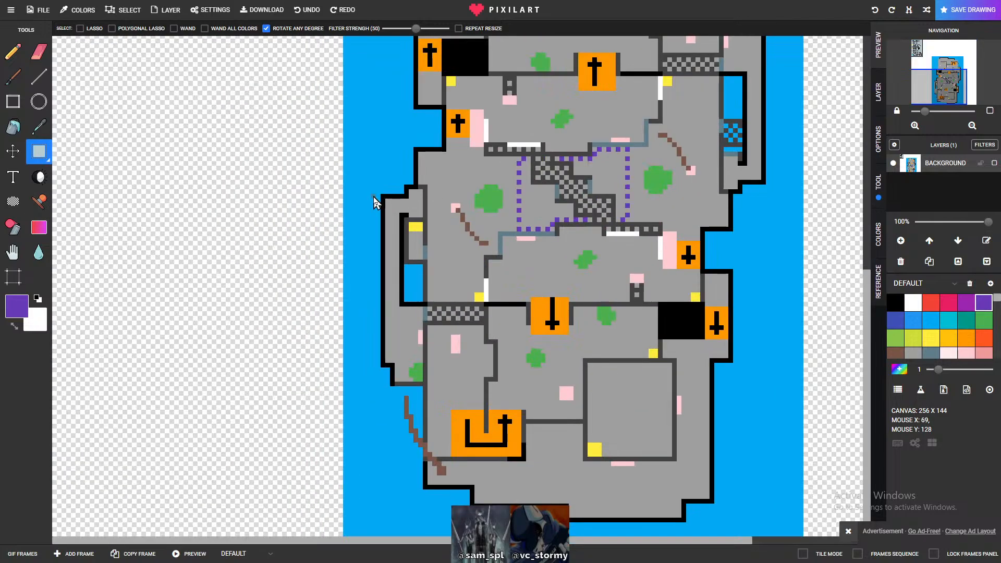
{"action": "left_click_drag", "start_coordinate": [345, 196], "coordinate": [802, 535]}
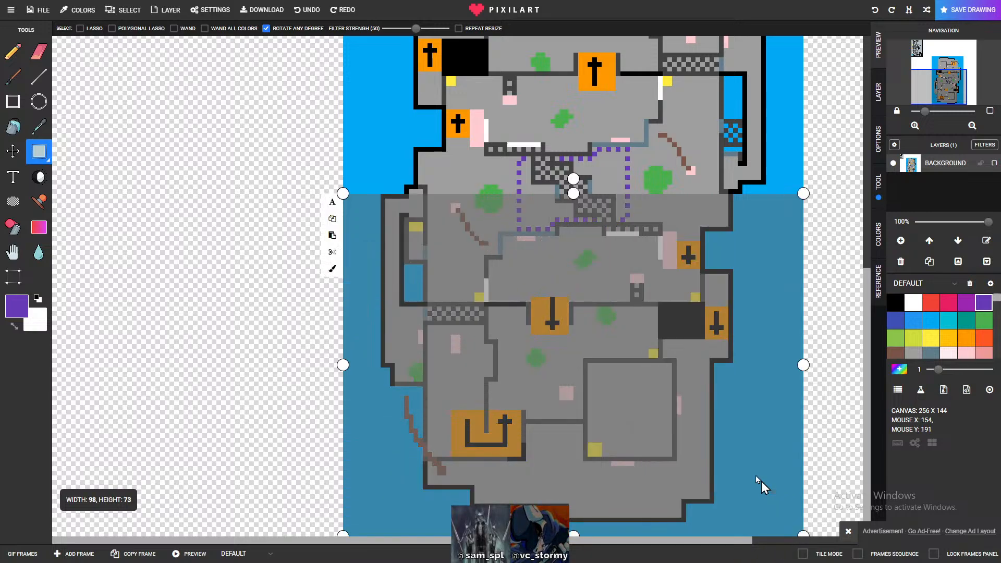
{"action": "left_click", "coordinate": [696, 407]}
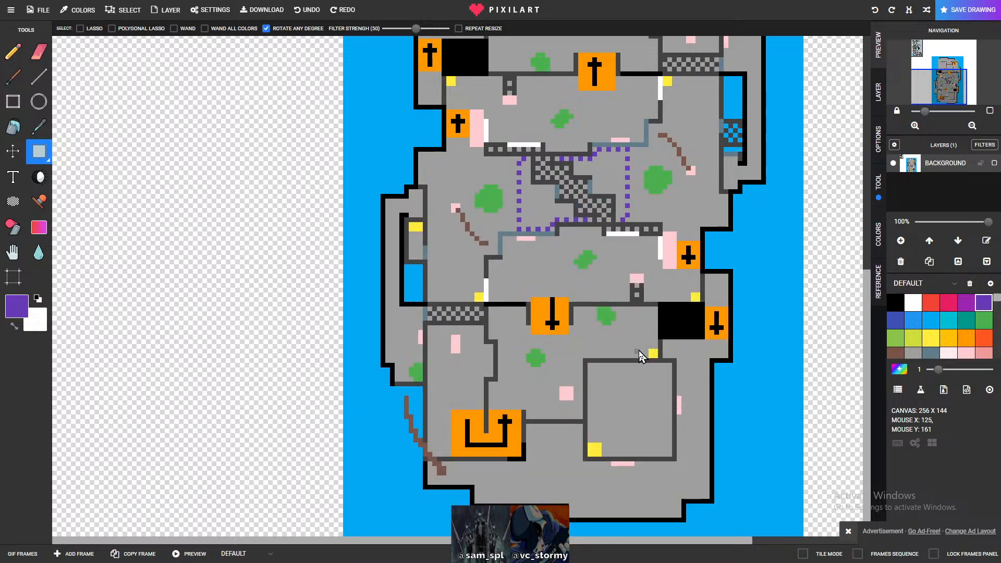
- Paste the copied southern half, rotate it 180 degrees and align it exactly over the map's northern half
{"action": "key", "text": "ctrl+v"}
{"action": "scroll", "coordinate": [654, 374], "scroll_direction": "down", "scroll_amount": 3}
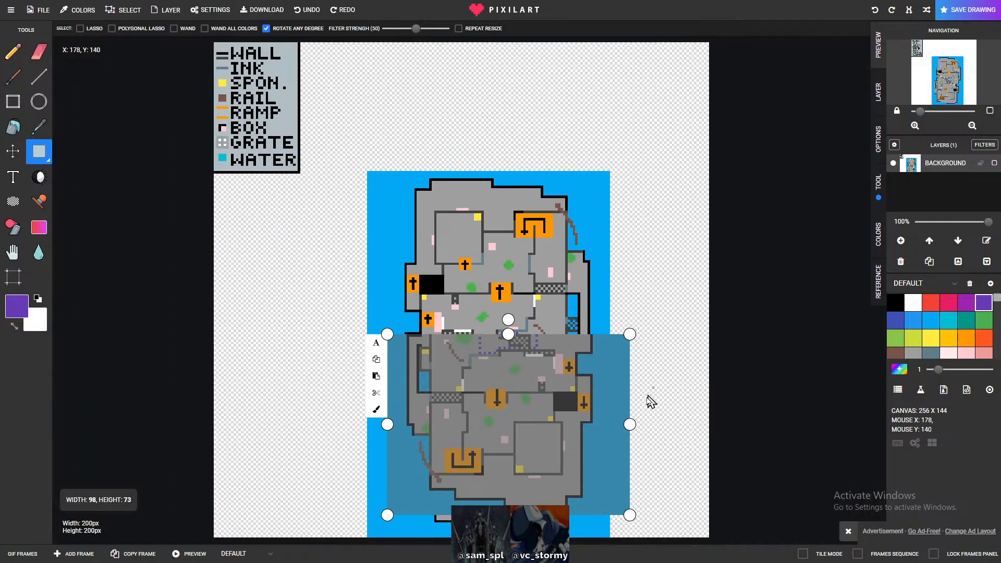
{"action": "left_click_drag", "start_coordinate": [528, 421], "coordinate": [495, 395]}
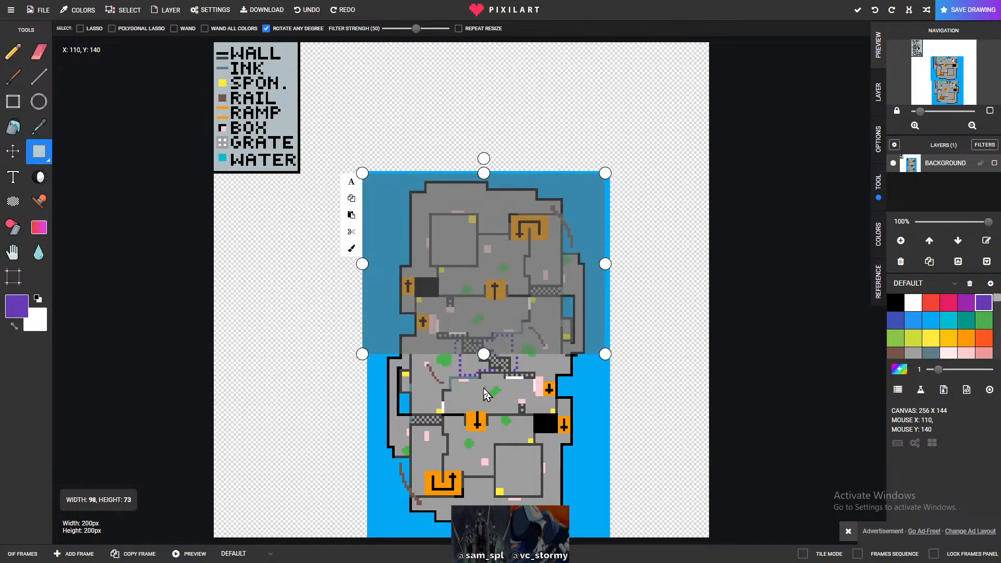
{"action": "scroll", "coordinate": [521, 365], "scroll_direction": "up", "scroll_amount": 3}
{"action": "scroll", "coordinate": [329, 297], "scroll_direction": "down", "scroll_amount": 2}
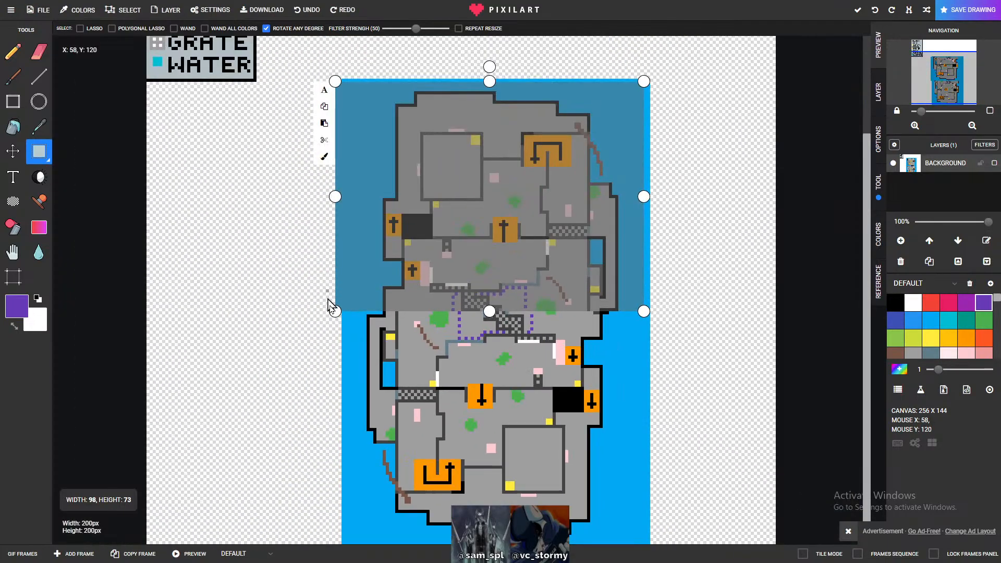
{"action": "scroll", "coordinate": [344, 339], "scroll_direction": "up", "scroll_amount": 1}
{"action": "left_click_drag", "start_coordinate": [618, 118], "coordinate": [619, 112]}
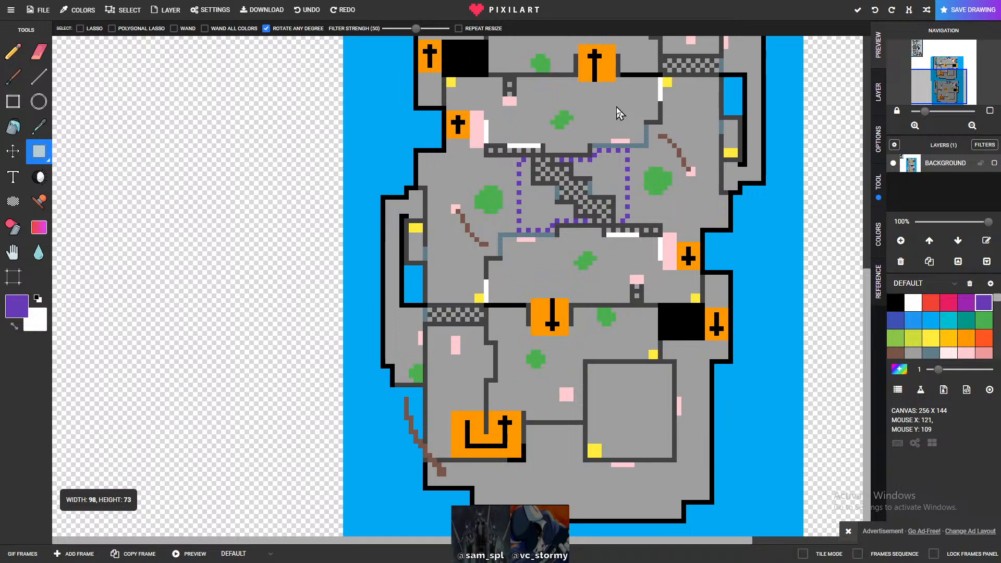
{"action": "left_click_drag", "start_coordinate": [619, 114], "coordinate": [617, 111]}
{"action": "scroll", "coordinate": [727, 274], "scroll_direction": "down", "scroll_amount": 3}
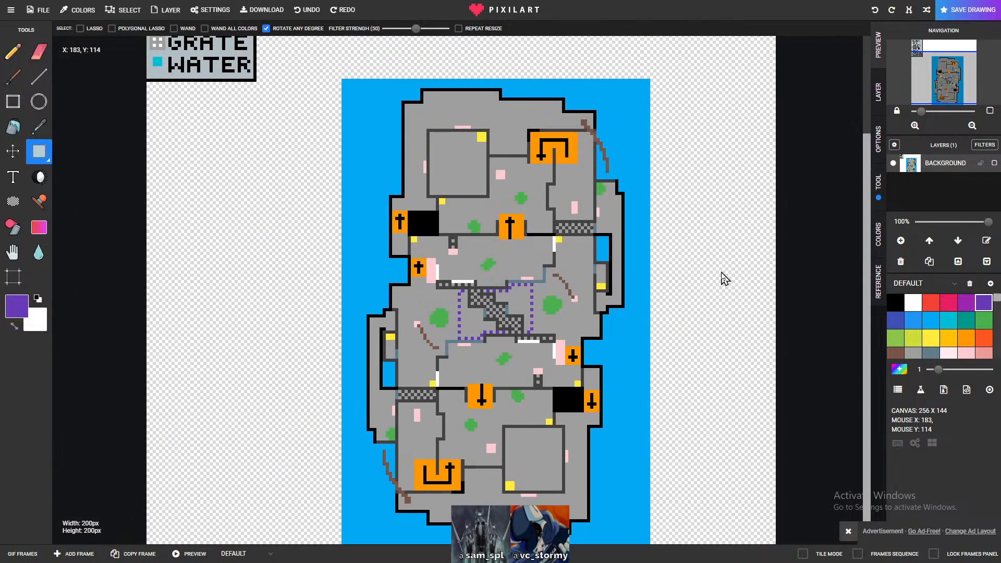
{"action": "scroll", "coordinate": [664, 333], "scroll_direction": "up", "scroll_amount": 1}
{"action": "scroll", "coordinate": [666, 336], "scroll_direction": "down", "scroll_amount": 1}
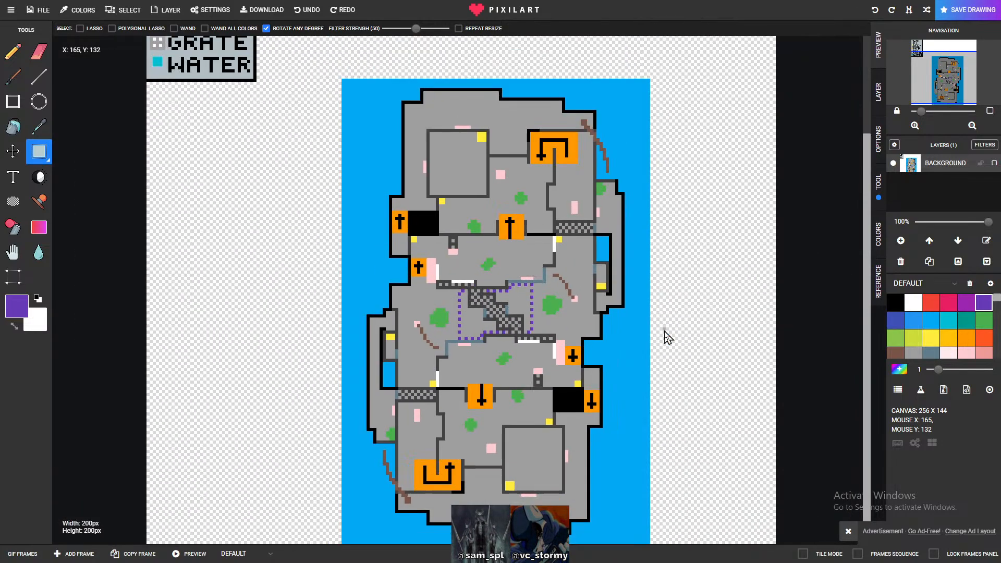
{"action": "scroll", "coordinate": [620, 376], "scroll_direction": "down", "scroll_amount": 3}
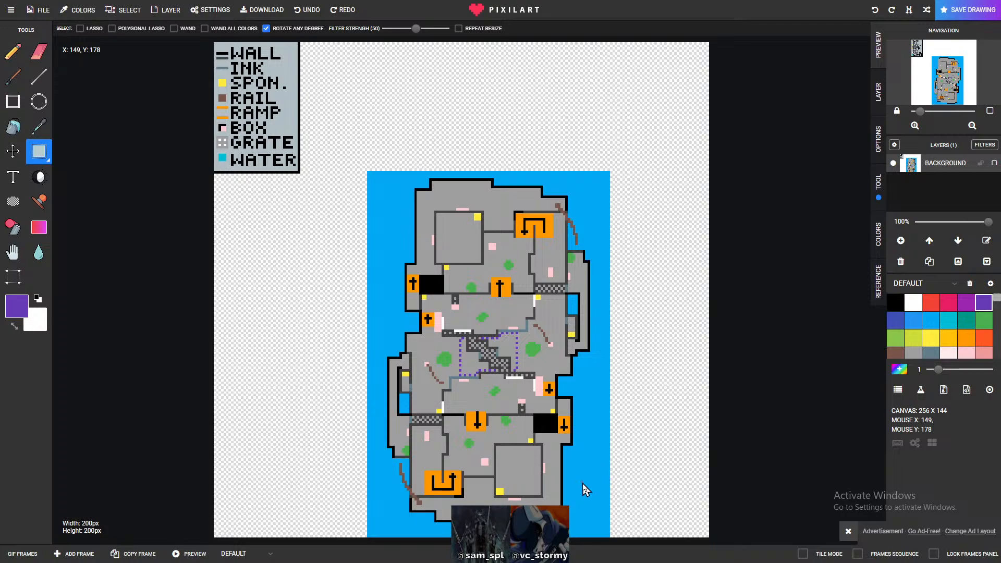
{"action": "scroll", "coordinate": [566, 493], "scroll_direction": "up", "scroll_amount": 1}
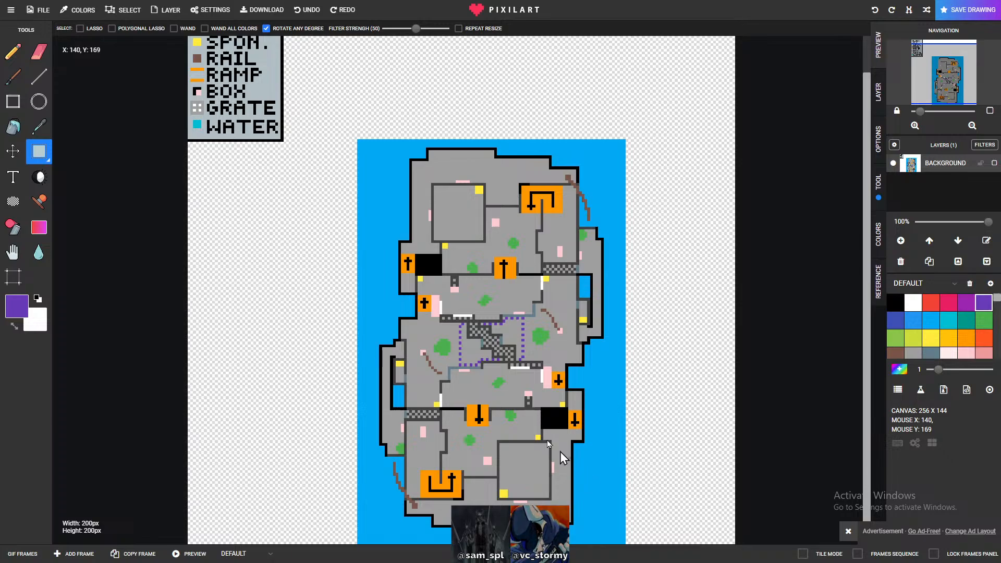
- Title the drawing "Zones" for its online upload and save a local copy in .pixil format
{"action": "left_click", "coordinate": [262, 9]}
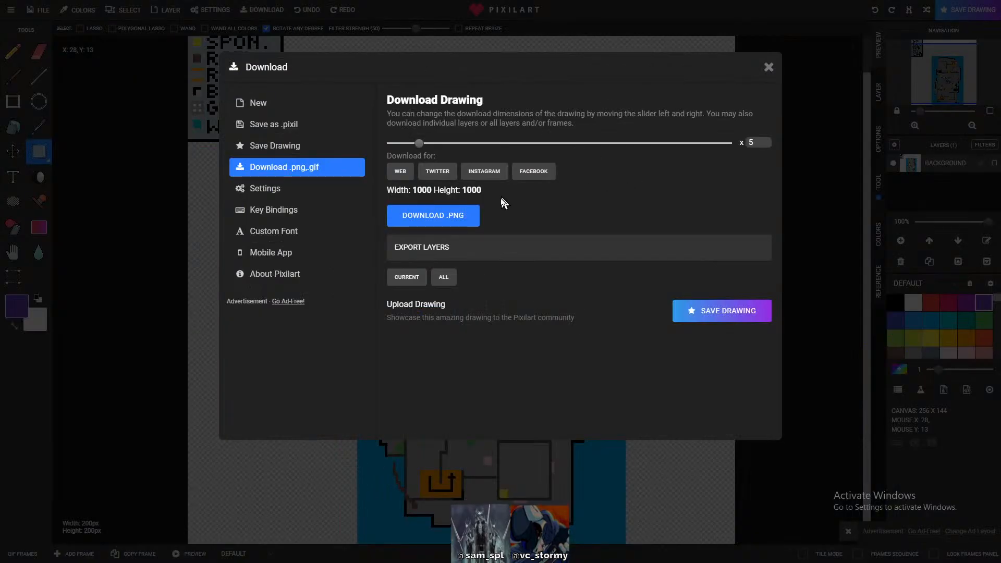
{"action": "left_click", "coordinate": [733, 313]}
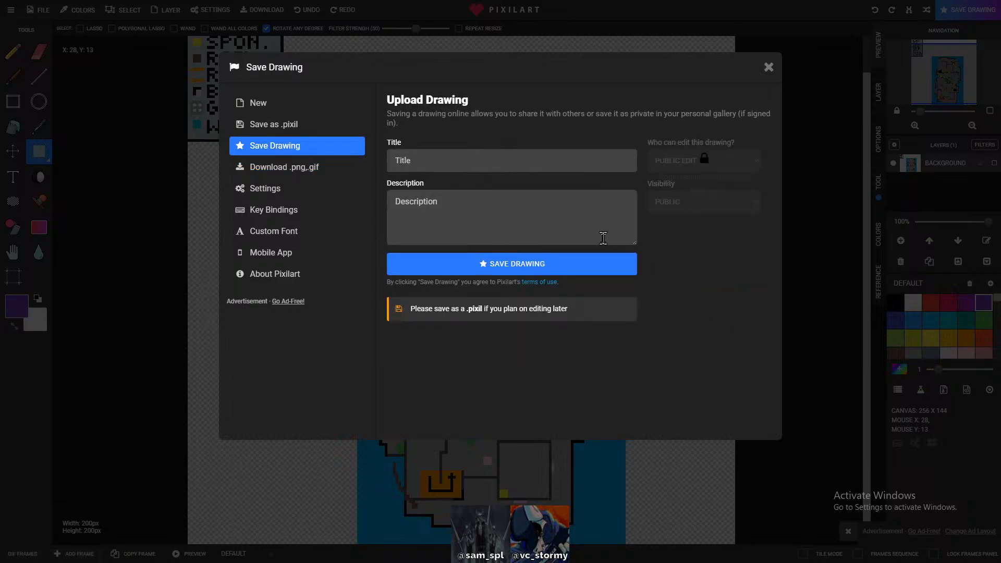
{"action": "left_click", "coordinate": [441, 160]}
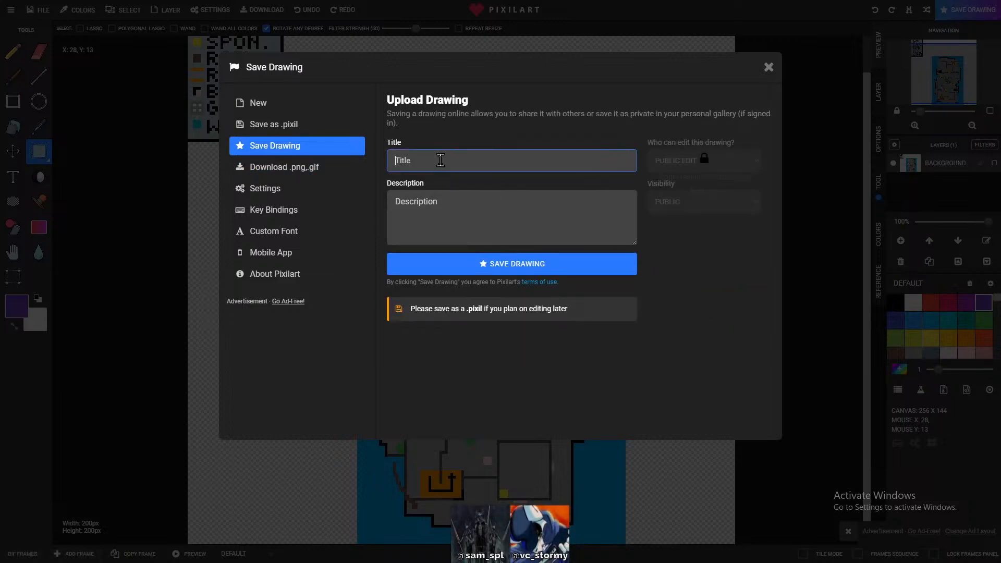
{"action": "type", "text": "Zones"}
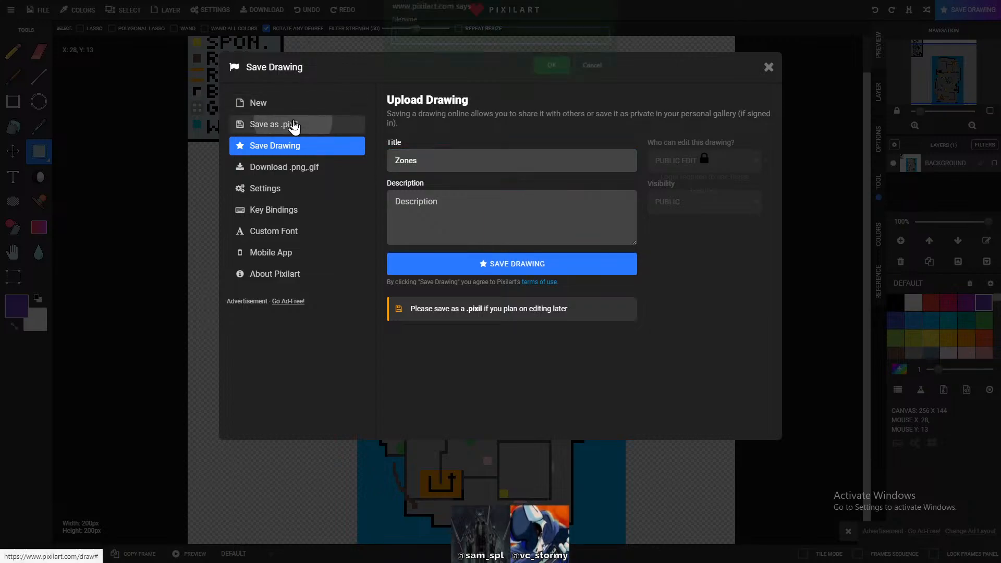
{"action": "left_click", "coordinate": [292, 125]}
{"action": "left_click", "coordinate": [560, 73]}
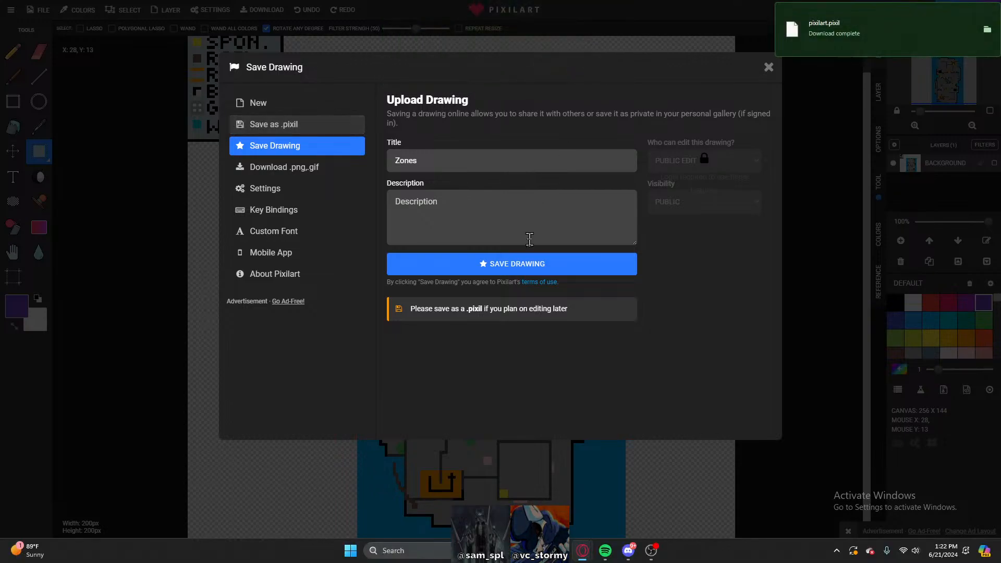
- Upload the drawing to the Pixilart gallery and view its image page, returning to the editor out of full screen
{"action": "left_click", "coordinate": [550, 263]}
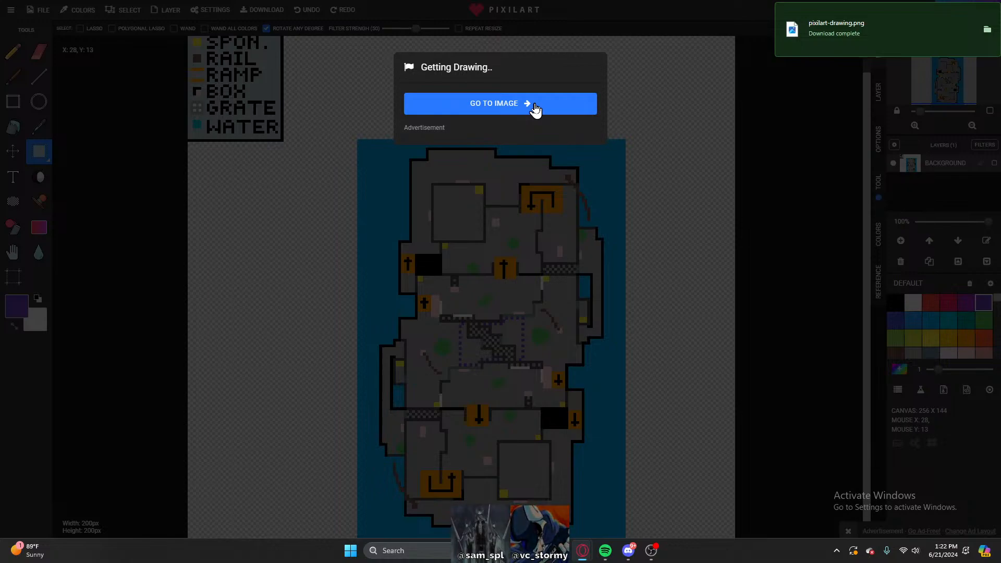
{"action": "left_click", "coordinate": [490, 111]}
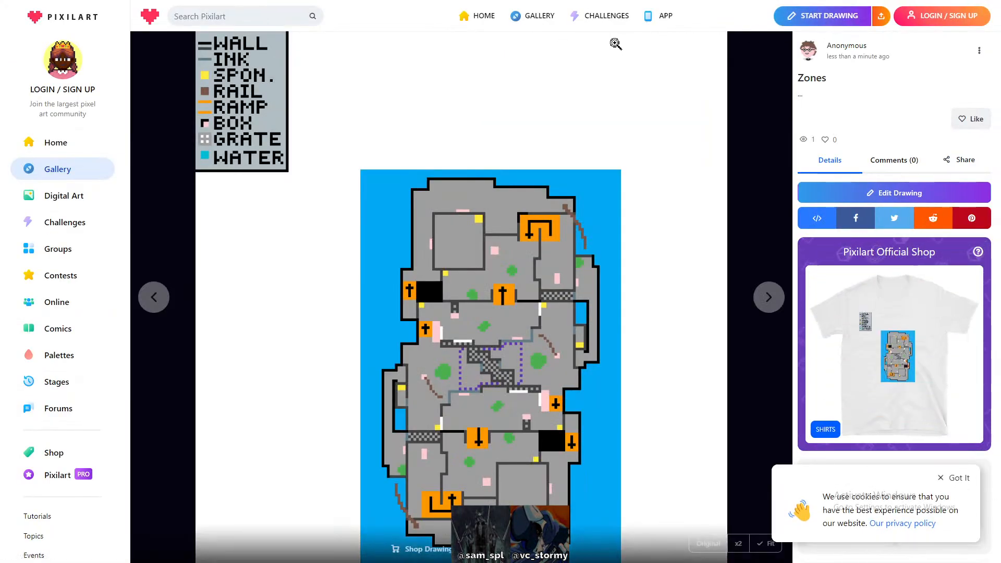
{"action": "key", "text": "F11"}
{"action": "left_click", "coordinate": [46, 26]}
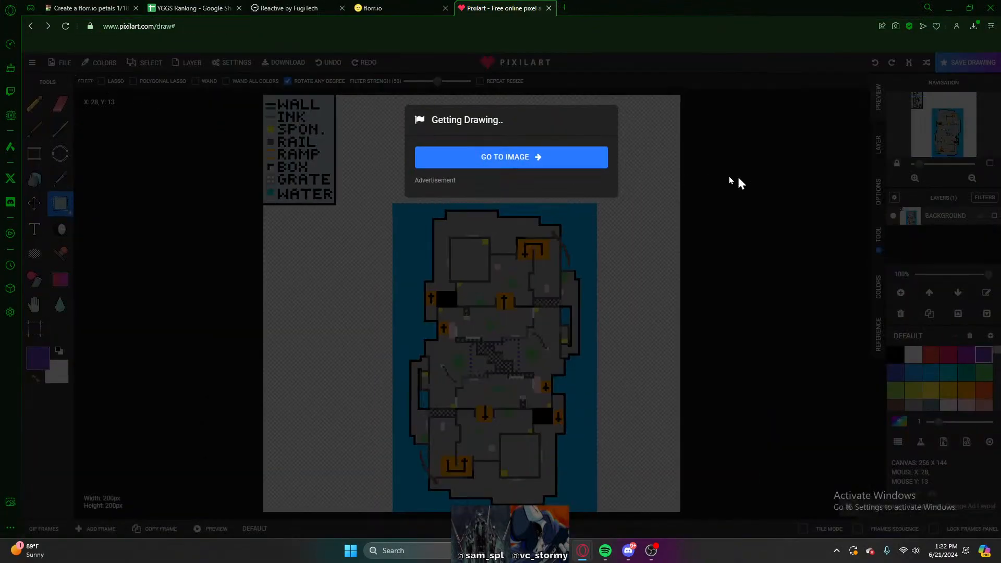
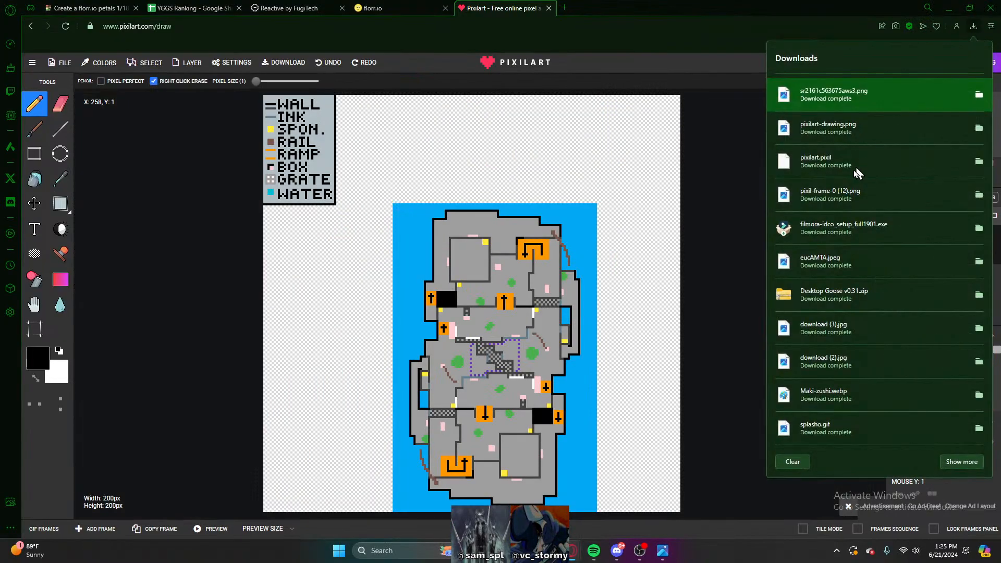
- Open the downloaded map image pixil-frame-0 (12).png from the browser's downloads
{"action": "left_click", "coordinate": [863, 195]}
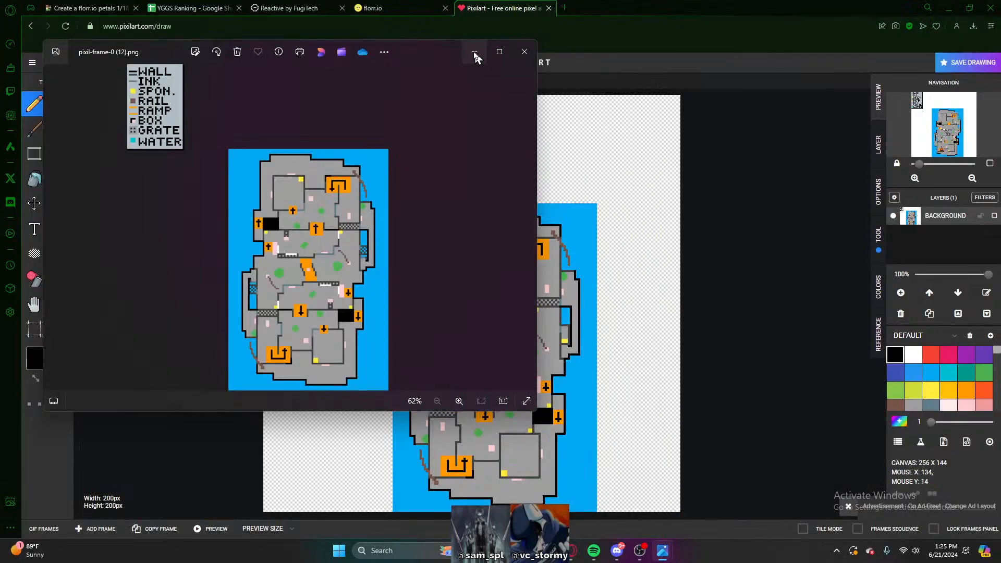
- Compare the opened map export side by side with the current drawing, returning to the editor in full screen
{"action": "left_click_drag", "start_coordinate": [476, 56], "coordinate": [196, 115]}
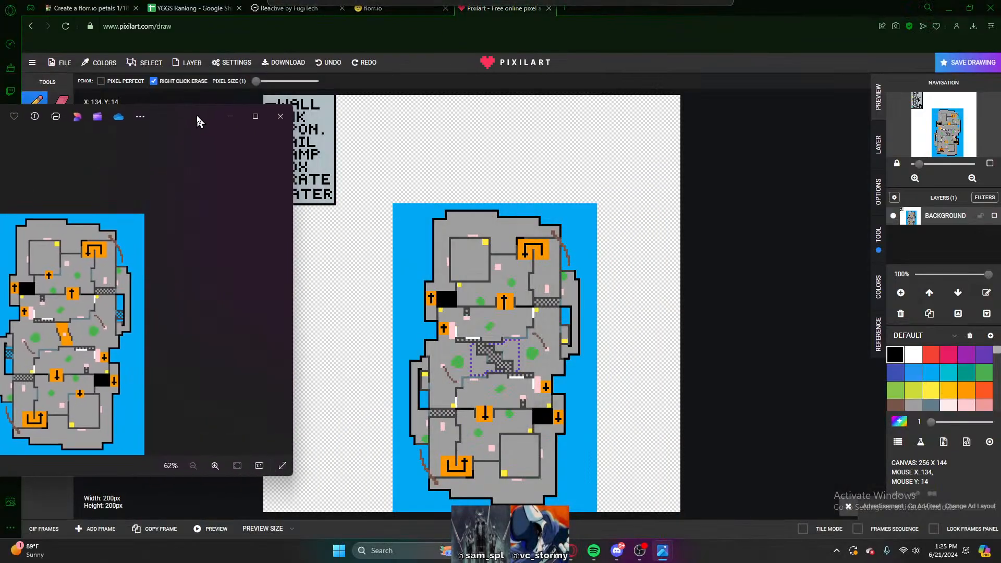
{"action": "left_click", "coordinate": [229, 116]}
{"action": "key", "text": "F11"}
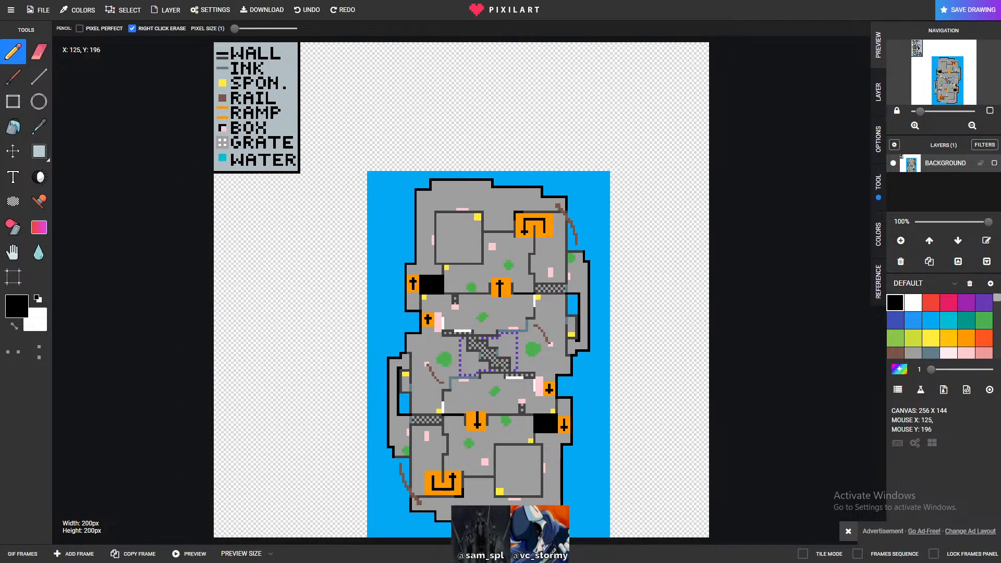
- Trace a black trial route in straight lines from the center grate north over the central ramp into the northern square room
{"action": "scroll", "coordinate": [540, 438], "scroll_direction": "up", "scroll_amount": 2}
{"action": "scroll", "coordinate": [495, 327], "scroll_direction": "down", "scroll_amount": 1}
{"action": "scroll", "coordinate": [514, 313], "scroll_direction": "up", "scroll_amount": 1}
{"action": "scroll", "coordinate": [429, 292], "scroll_direction": "up", "scroll_amount": 1}
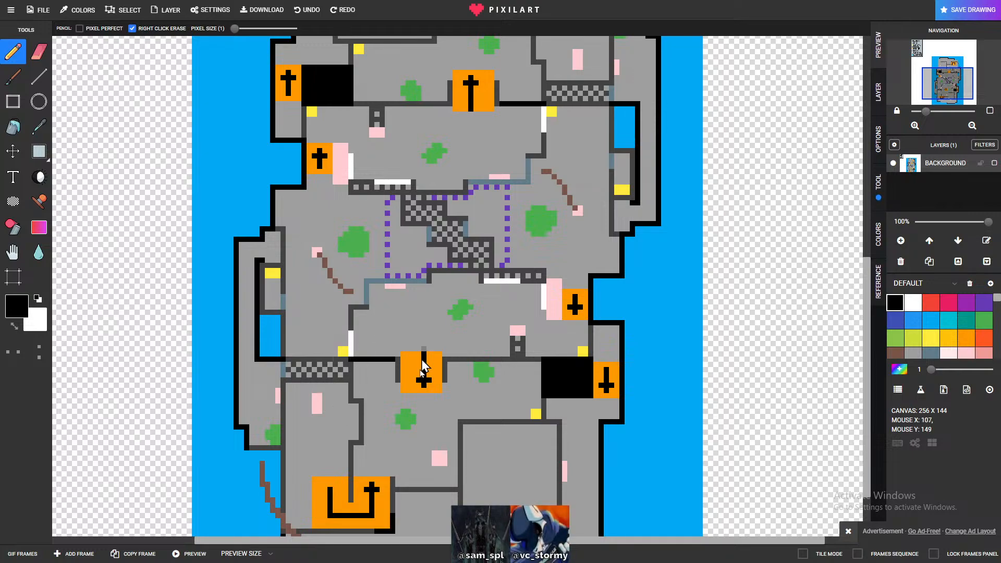
{"action": "scroll", "coordinate": [375, 477], "scroll_direction": "down", "scroll_amount": 1}
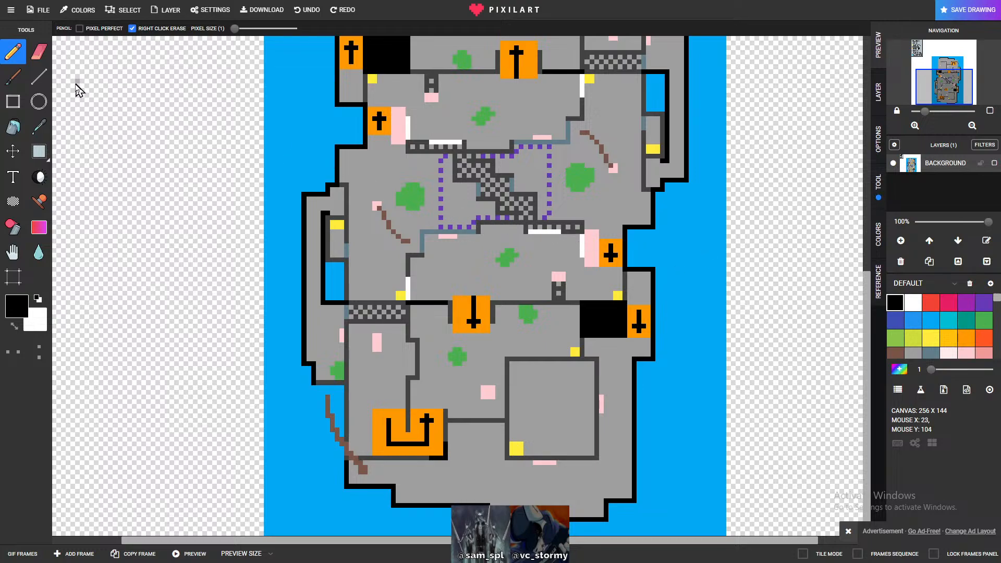
{"action": "left_click", "coordinate": [38, 77]}
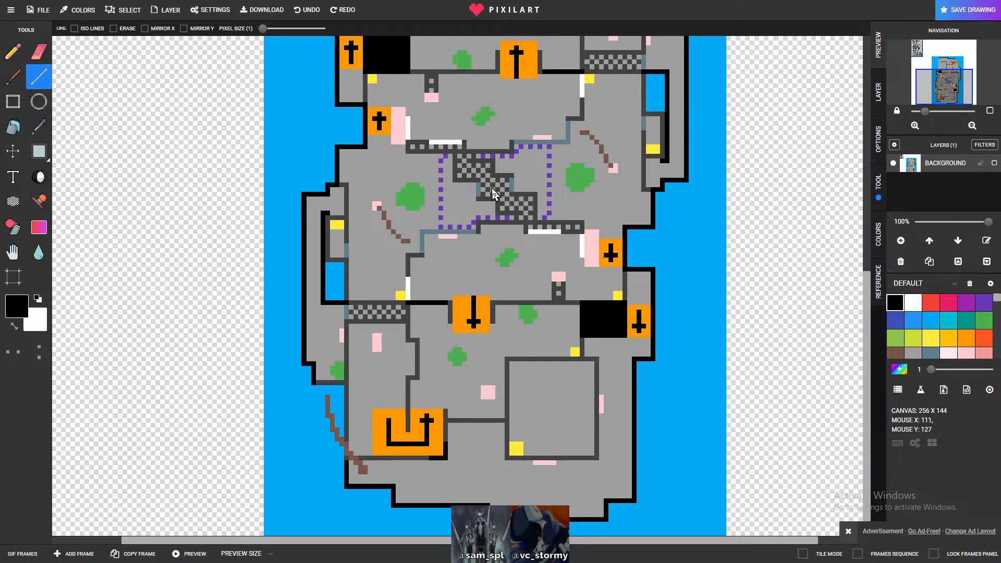
{"action": "mouse_move", "coordinate": [492, 185]}
{"action": "left_mouse_down"}
{"action": "mouse_move", "coordinate": [455, 185]}
{"action": "mouse_move", "coordinate": [534, 185]}
{"action": "mouse_move", "coordinate": [507, 183]}
{"action": "mouse_move", "coordinate": [527, 219]}
{"action": "mouse_move", "coordinate": [534, 321]}
{"action": "mouse_move", "coordinate": [516, 480]}
{"action": "mouse_move", "coordinate": [503, 467]}
{"action": "mouse_move", "coordinate": [514, 263]}
{"action": "mouse_move", "coordinate": [494, 326]}
{"action": "left_mouse_up"}
{"action": "scroll", "coordinate": [508, 187], "scroll_direction": "down", "scroll_amount": 3}
{"action": "scroll", "coordinate": [513, 263], "scroll_direction": "up", "scroll_amount": 1}
{"action": "left_click_drag", "start_coordinate": [485, 288], "coordinate": [540, 291]}
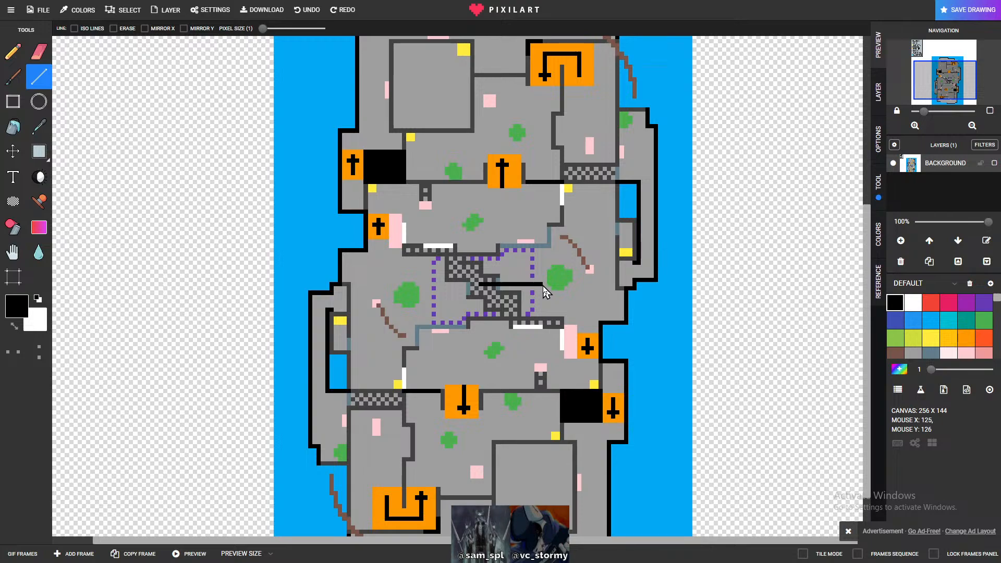
{"action": "left_click_drag", "start_coordinate": [537, 286], "coordinate": [537, 285]}
{"action": "mouse_move", "coordinate": [537, 285]}
{"action": "left_mouse_down"}
{"action": "mouse_move", "coordinate": [523, 231]}
{"action": "mouse_move", "coordinate": [539, 196]}
{"action": "mouse_move", "coordinate": [537, 210]}
{"action": "mouse_move", "coordinate": [497, 209]}
{"action": "mouse_move", "coordinate": [498, 123]}
{"action": "mouse_move", "coordinate": [441, 124]}
{"action": "left_mouse_up"}
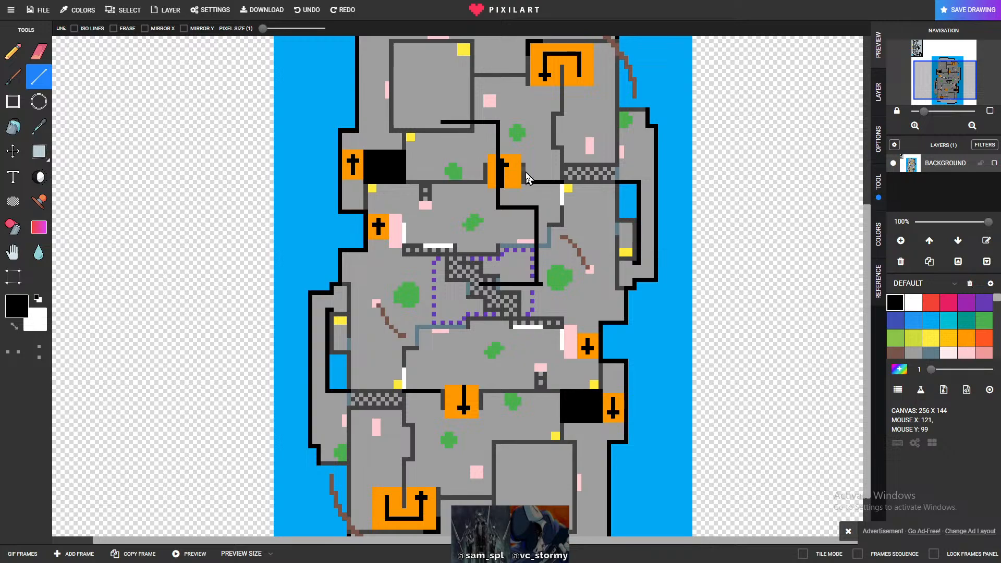
{"action": "scroll", "coordinate": [554, 203], "scroll_direction": "up", "scroll_amount": 1}
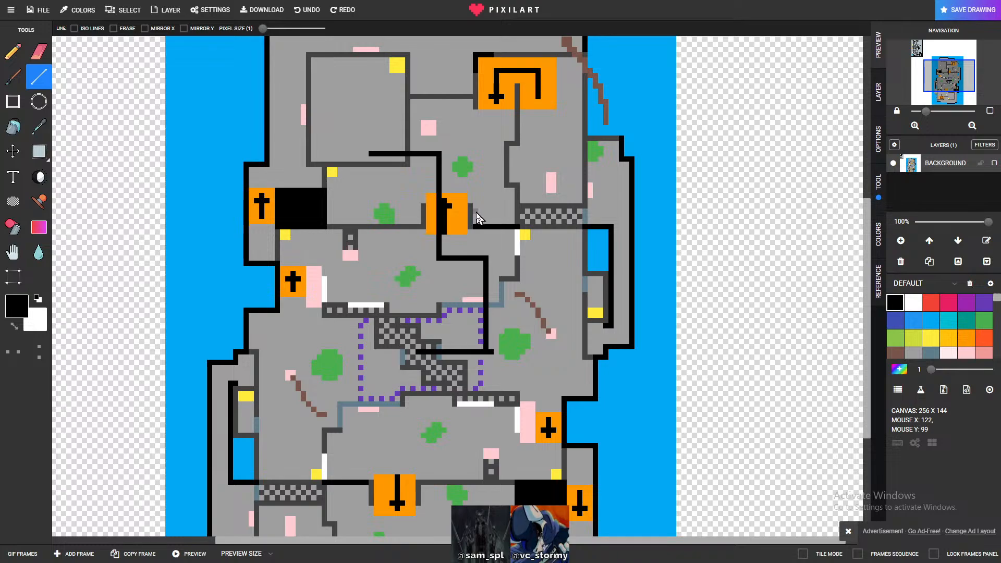
{"action": "mouse_move", "coordinate": [439, 154]}
{"action": "left_mouse_down"}
{"action": "mouse_move", "coordinate": [440, 126]}
{"action": "mouse_move", "coordinate": [354, 130]}
{"action": "left_mouse_up"}
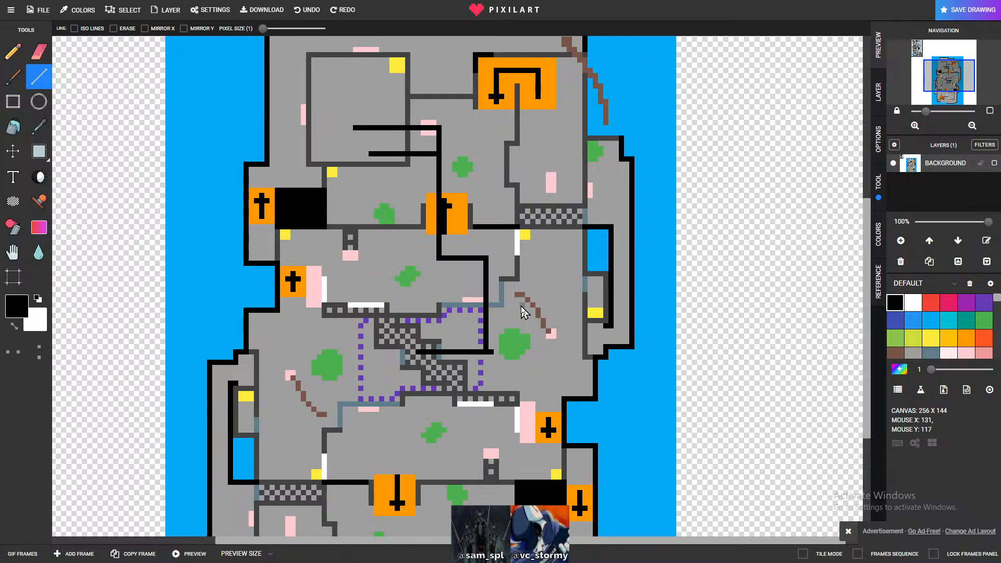
- Undo all black lines of the trial route over the northern central ramp
{"action": "scroll", "coordinate": [514, 313], "scroll_direction": "down", "scroll_amount": 1}
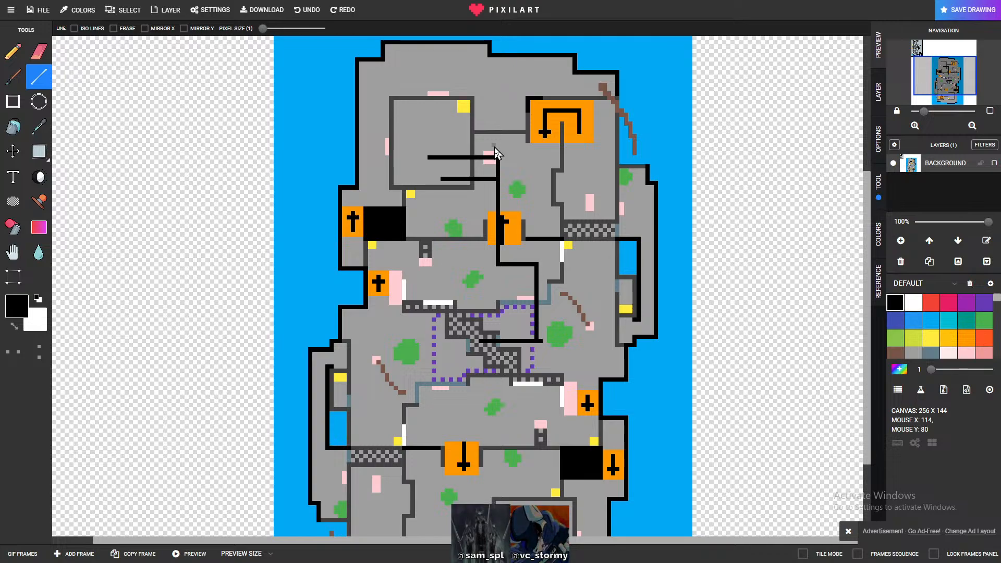
{"action": "key", "text": "ctrl+z"}
{"action": "key", "text": "ctrl+z"}
{"action": "key", "text": "ctrl+z"}
{"action": "key", "text": "ctrl+z"}
{"action": "key", "text": "ctrl+z"}
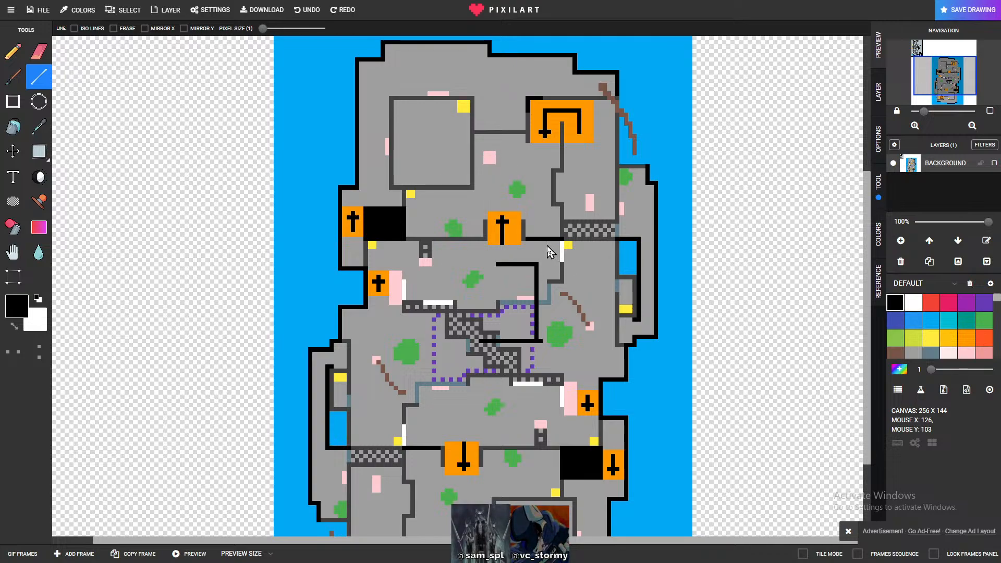
{"action": "key", "text": "ctrl+z"}
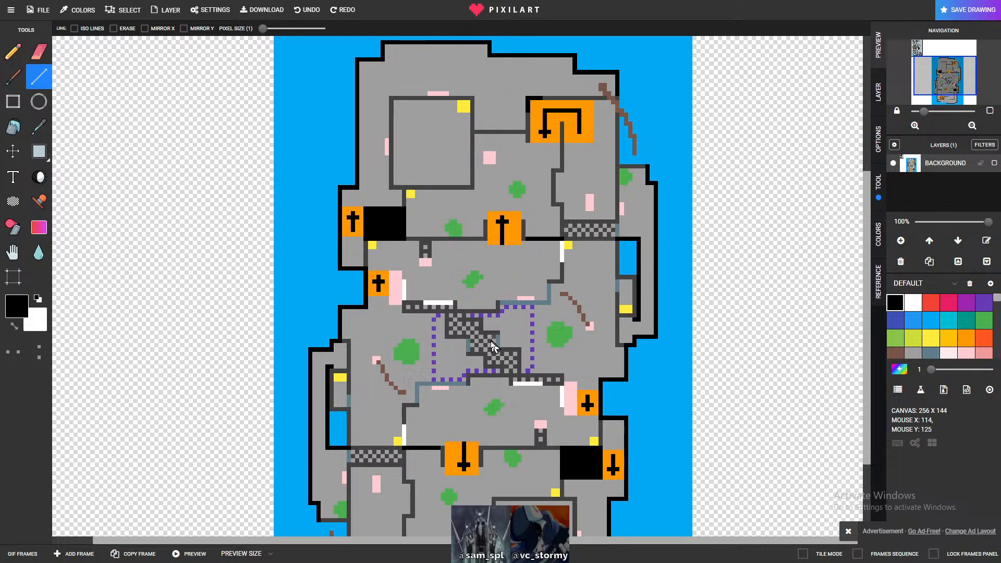
- Trace a black trial route from the center grate around the west side of the northern ramp into the square room
{"action": "mouse_move", "coordinate": [488, 343]}
{"action": "left_mouse_down"}
{"action": "mouse_move", "coordinate": [537, 335]}
{"action": "mouse_move", "coordinate": [519, 342]}
{"action": "mouse_move", "coordinate": [521, 285]}
{"action": "mouse_move", "coordinate": [430, 288]}
{"action": "mouse_move", "coordinate": [435, 252]}
{"action": "left_mouse_up"}
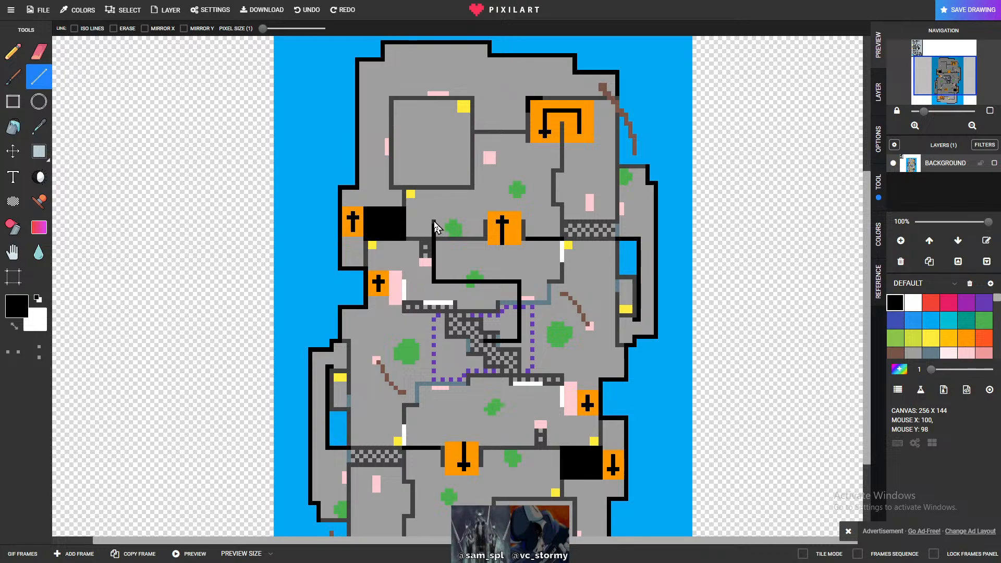
{"action": "mouse_move", "coordinate": [435, 222]}
{"action": "left_mouse_down"}
{"action": "mouse_move", "coordinate": [467, 218]}
{"action": "mouse_move", "coordinate": [458, 219]}
{"action": "mouse_move", "coordinate": [460, 166]}
{"action": "left_mouse_up"}
{"action": "mouse_move", "coordinate": [599, 344]}
{"action": "left_mouse_down"}
{"action": "mouse_move", "coordinate": [579, 241]}
{"action": "mouse_move", "coordinate": [590, 176]}
{"action": "mouse_move", "coordinate": [589, 345]}
{"action": "left_mouse_up"}
{"action": "key", "text": "ctrl+z"}
{"action": "key", "text": "ctrl+z"}
{"action": "key", "text": "ctrl+z"}
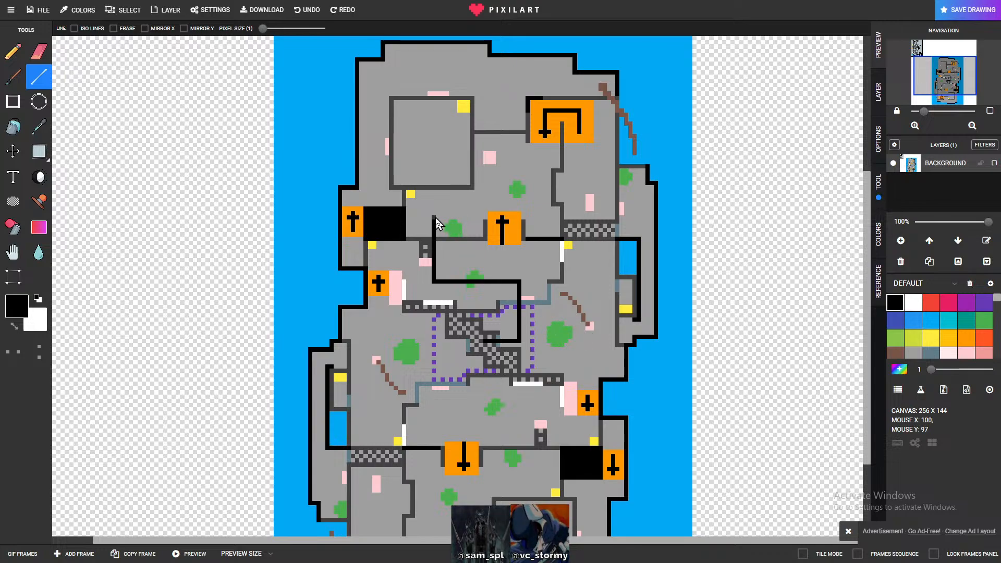
{"action": "mouse_move", "coordinate": [436, 224]}
{"action": "left_mouse_down"}
{"action": "mouse_move", "coordinate": [455, 224]}
{"action": "mouse_move", "coordinate": [455, 178]}
{"action": "left_mouse_up"}
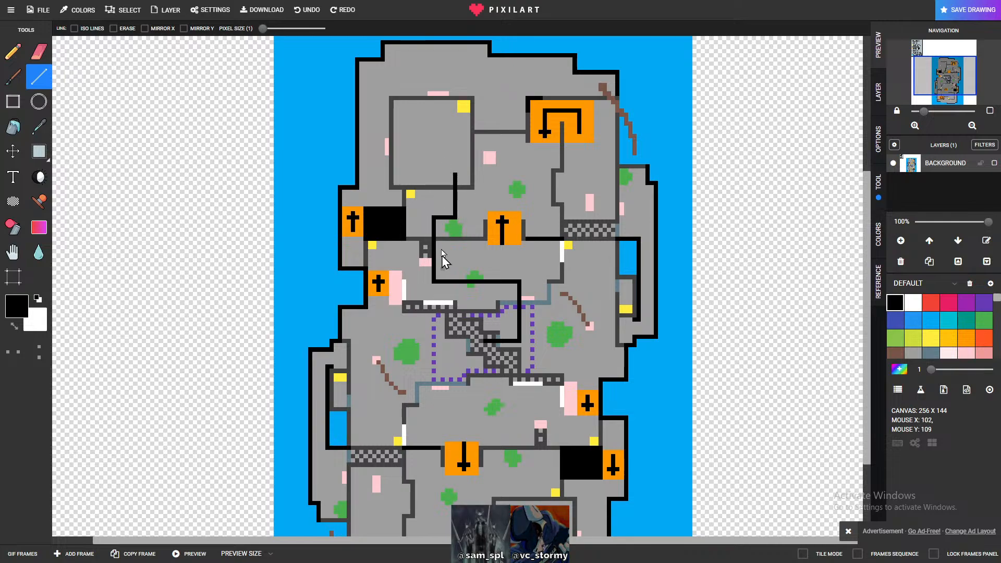
- Branch the trial route east across the northeastern grate and back west to the northern square room
{"action": "left_click_drag", "start_coordinate": [520, 322], "coordinate": [582, 324]}
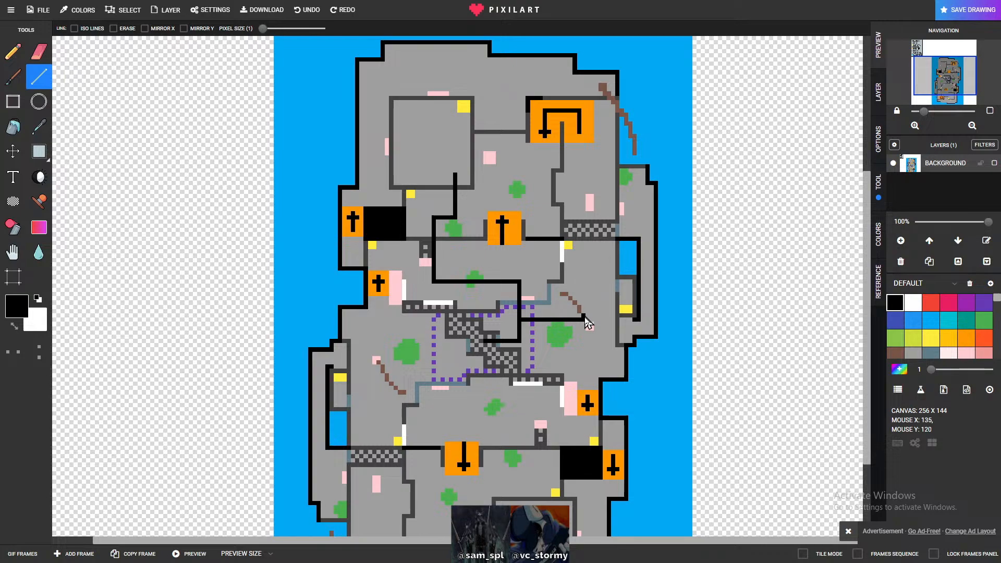
{"action": "key", "text": "ctrl+z"}
{"action": "mouse_move", "coordinate": [520, 292]}
{"action": "left_mouse_down"}
{"action": "mouse_move", "coordinate": [519, 261]}
{"action": "mouse_move", "coordinate": [587, 261]}
{"action": "mouse_move", "coordinate": [586, 195]}
{"action": "mouse_move", "coordinate": [543, 197]}
{"action": "left_mouse_up"}
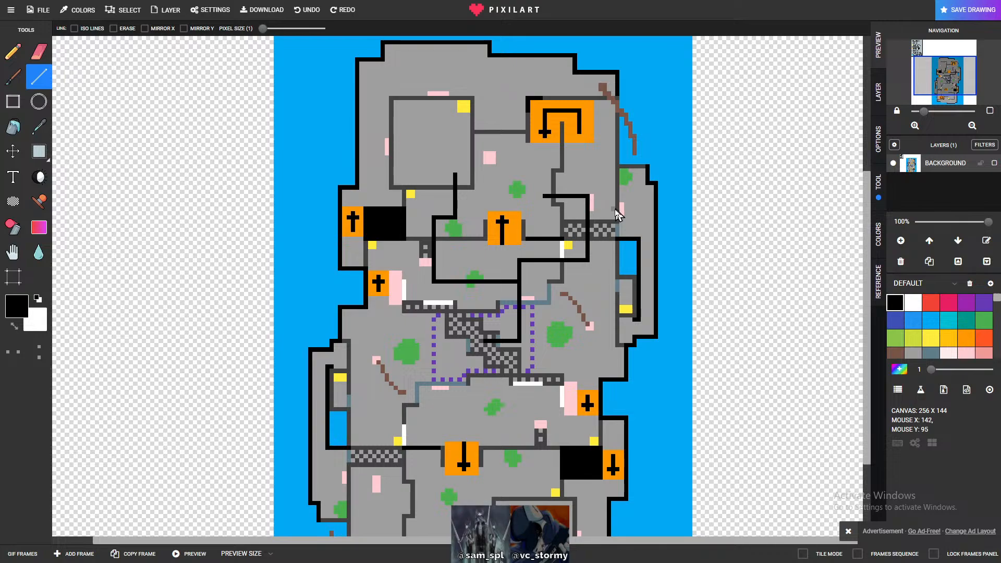
{"action": "mouse_move", "coordinate": [543, 196]}
{"action": "left_mouse_down"}
{"action": "mouse_move", "coordinate": [541, 172]}
{"action": "mouse_move", "coordinate": [547, 197]}
{"action": "mouse_move", "coordinate": [490, 197]}
{"action": "mouse_move", "coordinate": [488, 173]}
{"action": "mouse_move", "coordinate": [462, 170]}
{"action": "left_mouse_up"}
- Undo the eastern branch and the western trial route, back to the short line beside the center grate
{"action": "key", "text": "ctrl+z"}
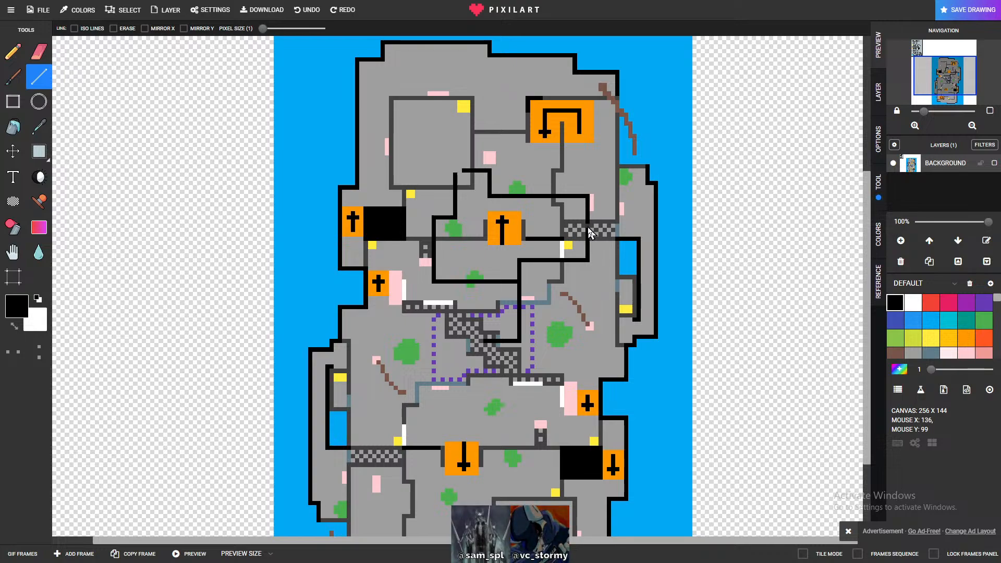
{"action": "key", "text": "ctrl+z"}
{"action": "key", "text": "ctrl+z"}
{"action": "key", "text": "ctrl+z"}
{"action": "key", "text": "ctrl+z"}
{"action": "key", "text": "ctrl+z"}
{"action": "key", "text": "ctrl+z"}
{"action": "key", "text": "ctrl+z"}
{"action": "key", "text": "ctrl+z"}
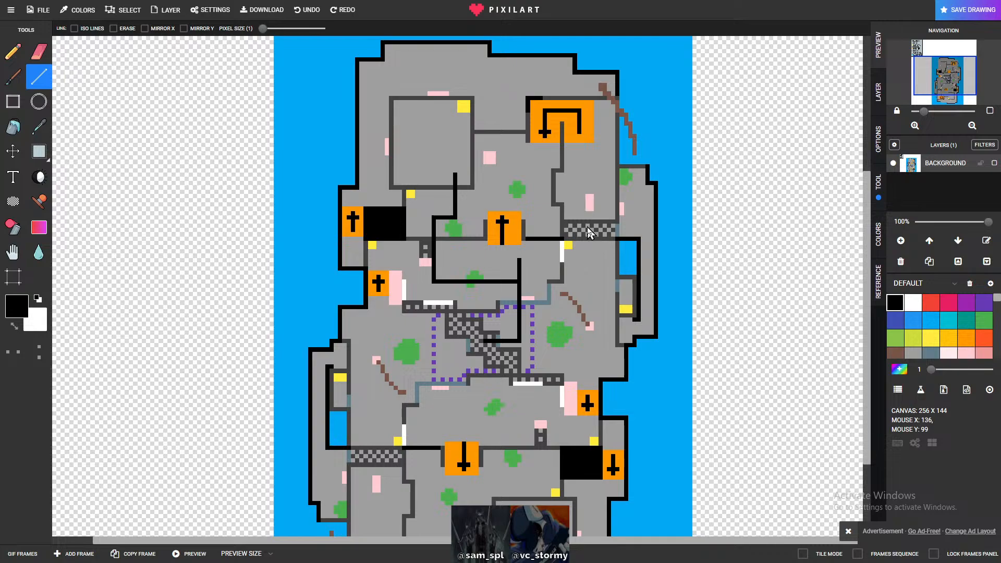
{"action": "key", "text": "ctrl+z"}
{"action": "key", "text": "ctrl+z"}
{"action": "key", "text": "ctrl+z"}
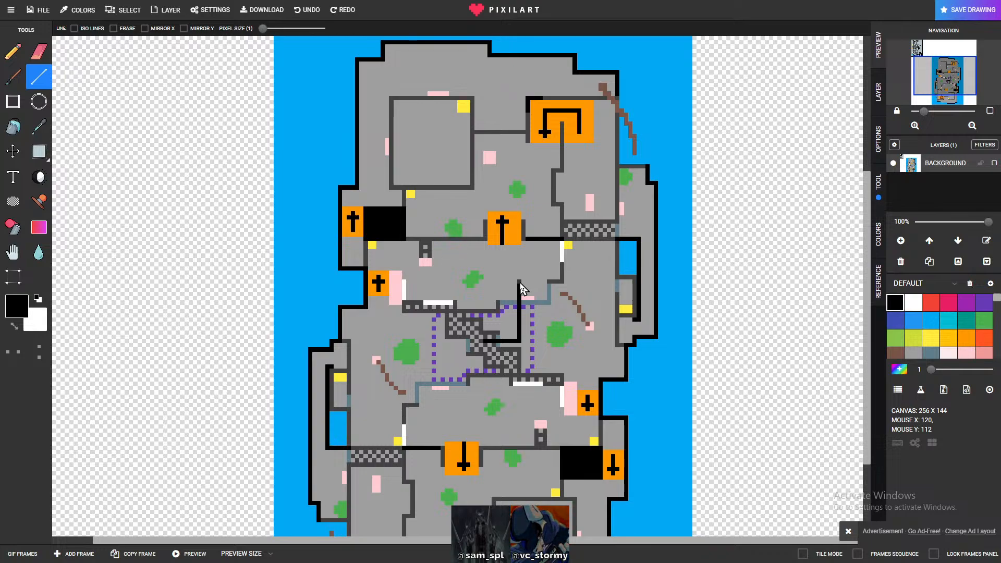
- Extend the remaining center line north, then east past the northeastern yellow block and back west above the grate
{"action": "left_click_drag", "start_coordinate": [521, 287], "coordinate": [523, 267]}
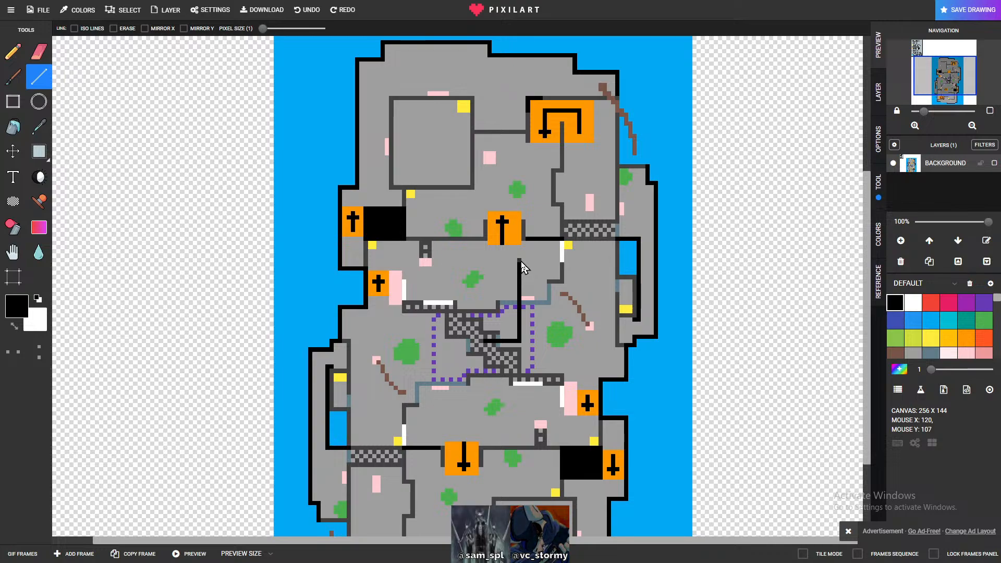
{"action": "mouse_move", "coordinate": [523, 261]}
{"action": "left_mouse_down"}
{"action": "mouse_move", "coordinate": [570, 263]}
{"action": "mouse_move", "coordinate": [572, 228]}
{"action": "left_mouse_up"}
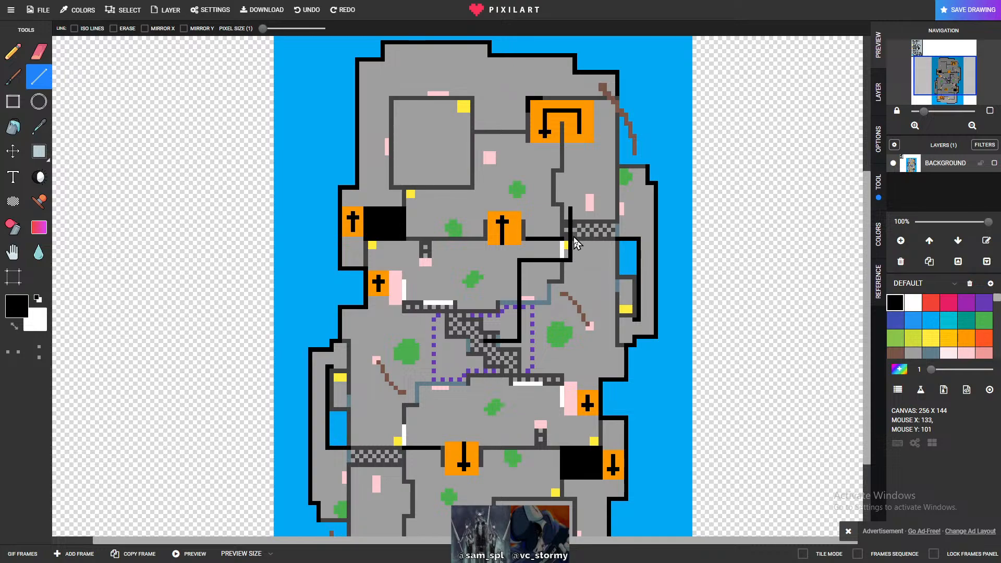
{"action": "left_click_drag", "start_coordinate": [568, 208], "coordinate": [536, 211]}
- Undo the eastern trial route completely, including its first segment at the center grate
{"action": "key", "text": "ctrl+z"}
{"action": "key", "text": "ctrl+z"}
{"action": "key", "text": "ctrl+z"}
{"action": "key", "text": "ctrl+z"}
{"action": "key", "text": "ctrl+z"}
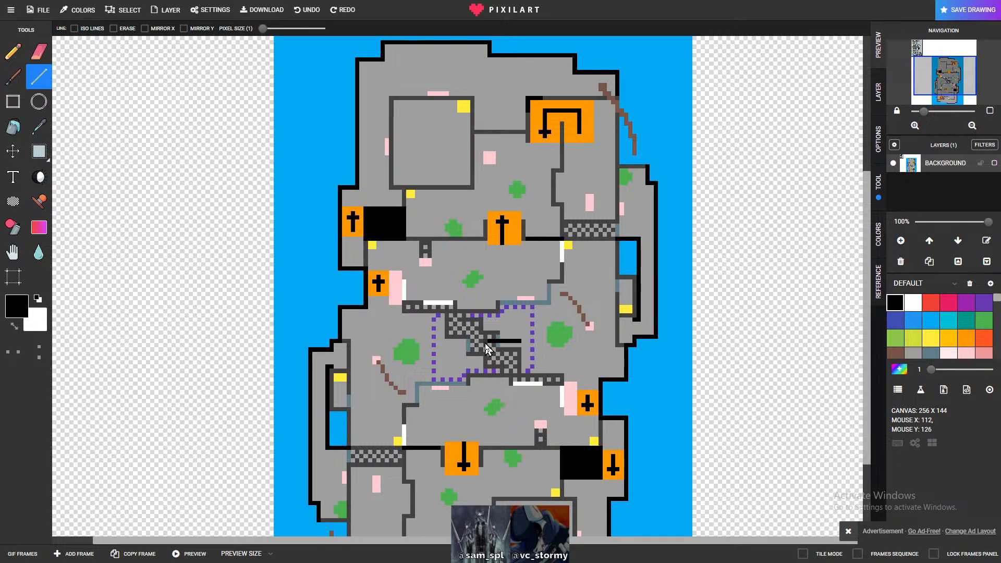
{"action": "key", "text": "ctrl+z"}
- Trace a black route from the center grate west and north, then east over the northern ramp to the square room
{"action": "mouse_move", "coordinate": [482, 341]}
{"action": "left_mouse_down"}
{"action": "mouse_move", "coordinate": [434, 342]}
{"action": "mouse_move", "coordinate": [431, 278]}
{"action": "left_mouse_up"}
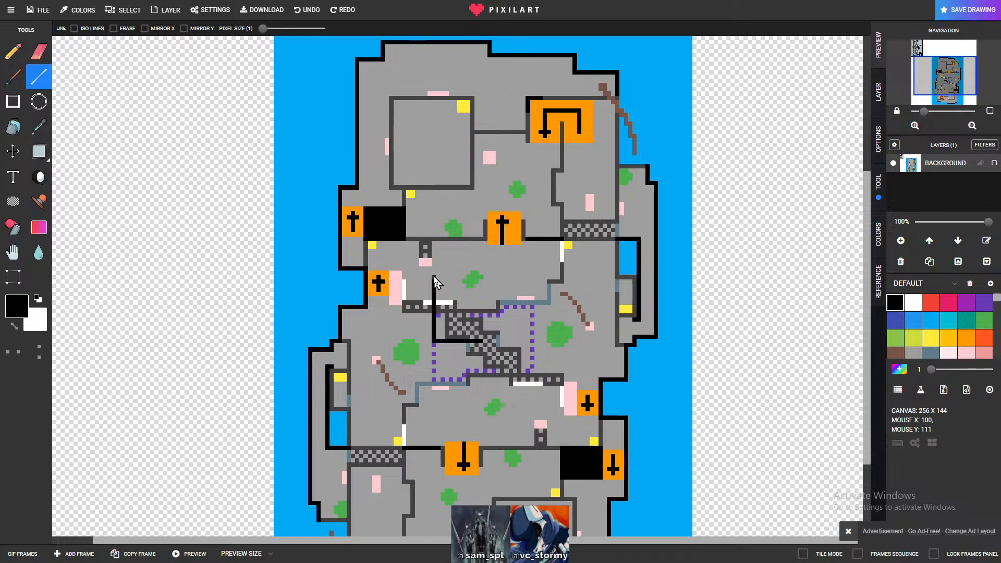
{"action": "mouse_move", "coordinate": [435, 267]}
{"action": "left_mouse_down"}
{"action": "mouse_move", "coordinate": [493, 264]}
{"action": "mouse_move", "coordinate": [494, 181]}
{"action": "mouse_move", "coordinate": [463, 179]}
{"action": "left_mouse_up"}
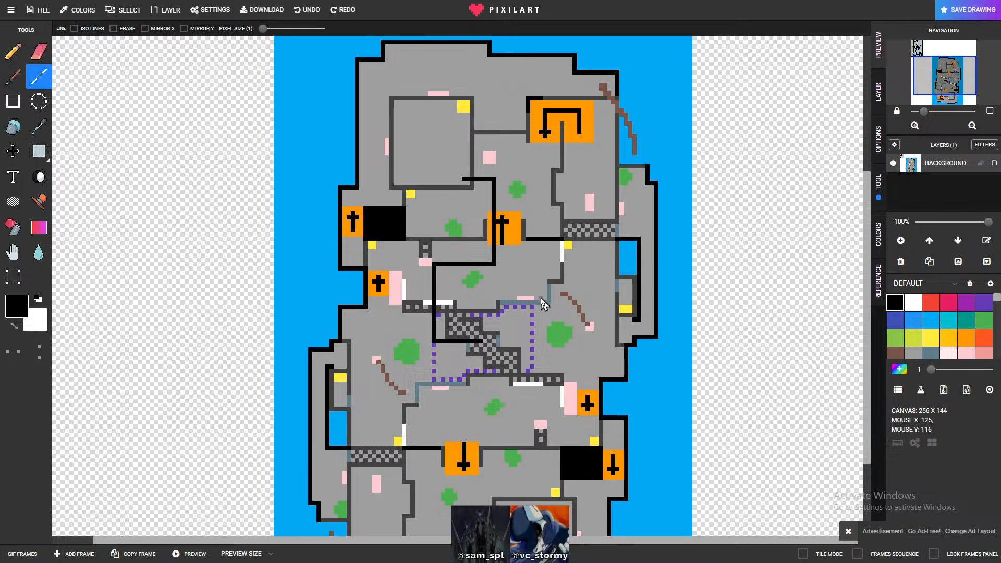
- Undo the black path line running from the upper square room past the orange ramp to the central grates
{"action": "scroll", "coordinate": [506, 446], "scroll_direction": "down", "scroll_amount": 1}
{"action": "scroll", "coordinate": [505, 453], "scroll_direction": "up", "scroll_amount": 1}
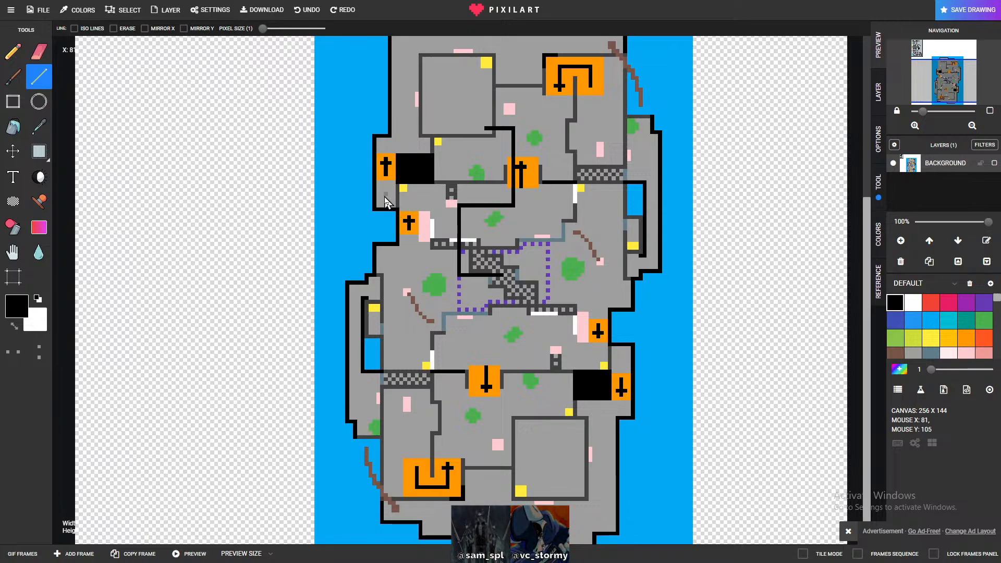
{"action": "scroll", "coordinate": [430, 373], "scroll_direction": "down", "scroll_amount": 1}
{"action": "scroll", "coordinate": [417, 341], "scroll_direction": "up", "scroll_amount": 2}
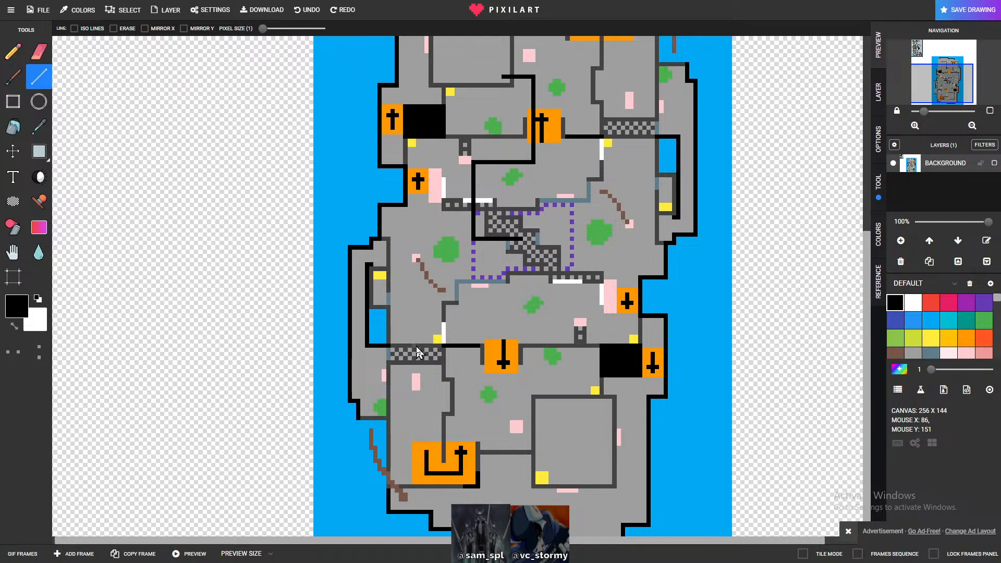
{"action": "scroll", "coordinate": [417, 349], "scroll_direction": "down", "scroll_amount": 1}
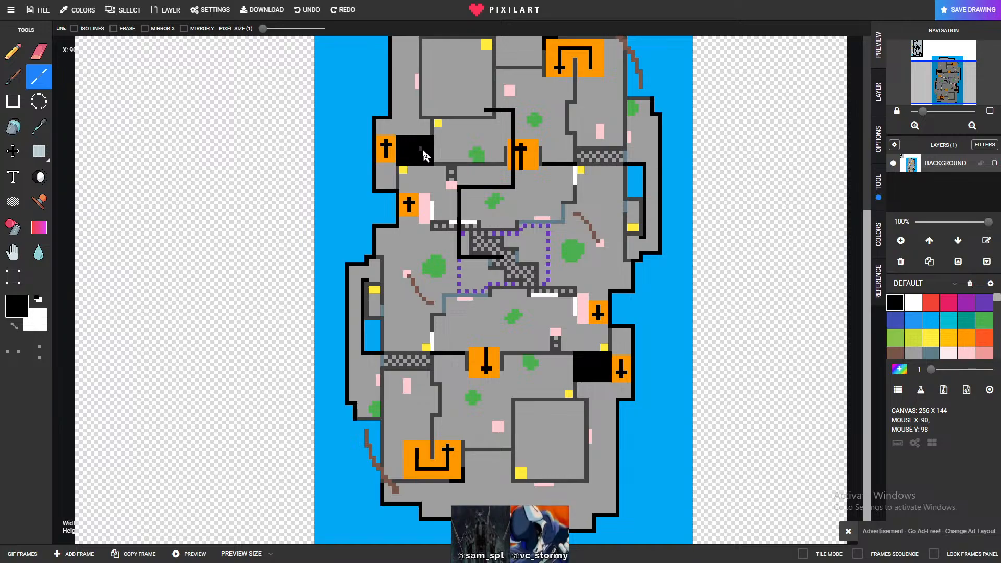
{"action": "scroll", "coordinate": [467, 245], "scroll_direction": "down", "scroll_amount": 1}
{"action": "scroll", "coordinate": [468, 245], "scroll_direction": "down", "scroll_amount": 2}
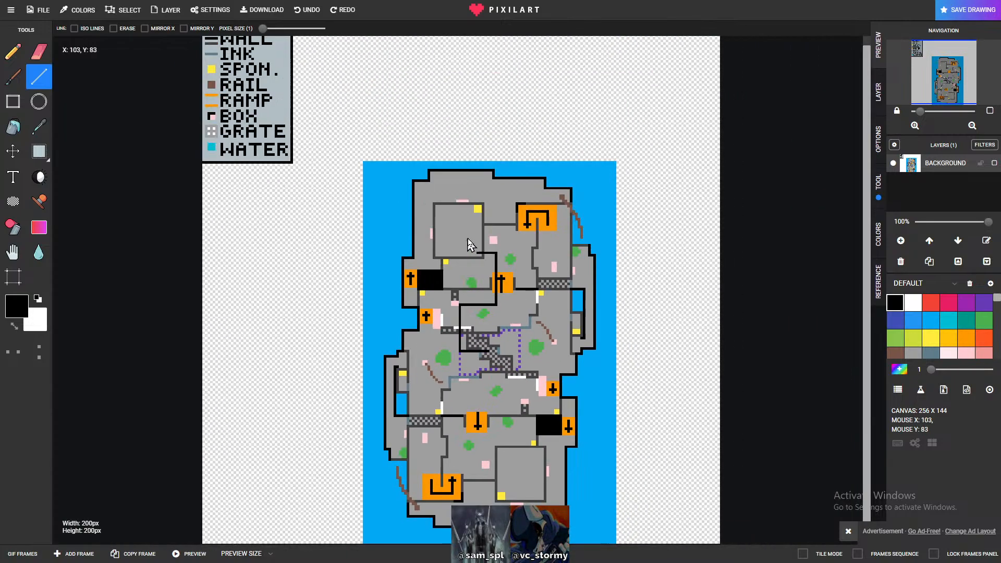
{"action": "key", "text": "ctrl+z"}
{"action": "key", "text": "ctrl+z"}
{"action": "key", "text": "ctrl+z"}
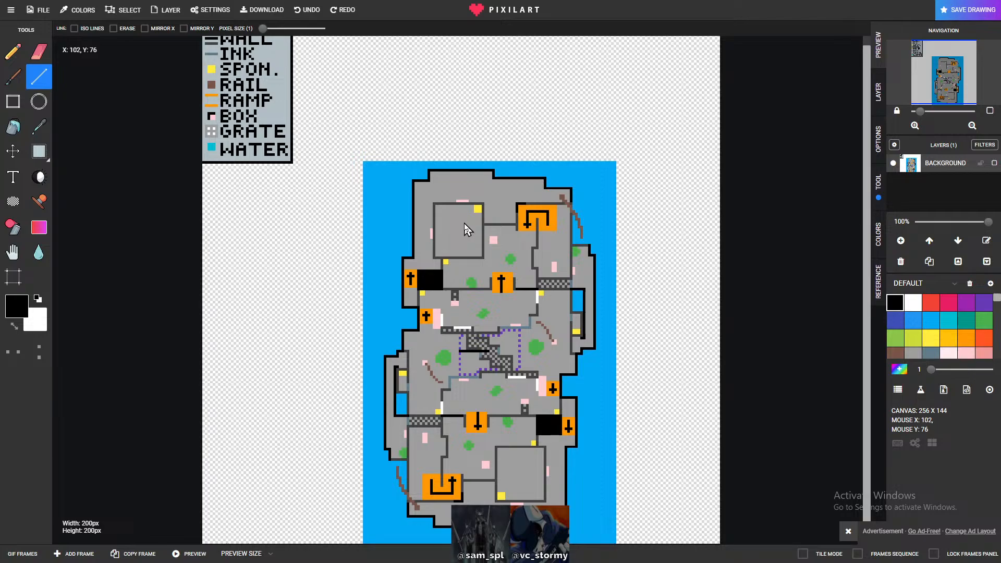
- Draw a black line from the central grates about 10 pixels left, about 20 pixels up and a few pixels back right
{"action": "scroll", "coordinate": [466, 309], "scroll_direction": "up", "scroll_amount": 4}
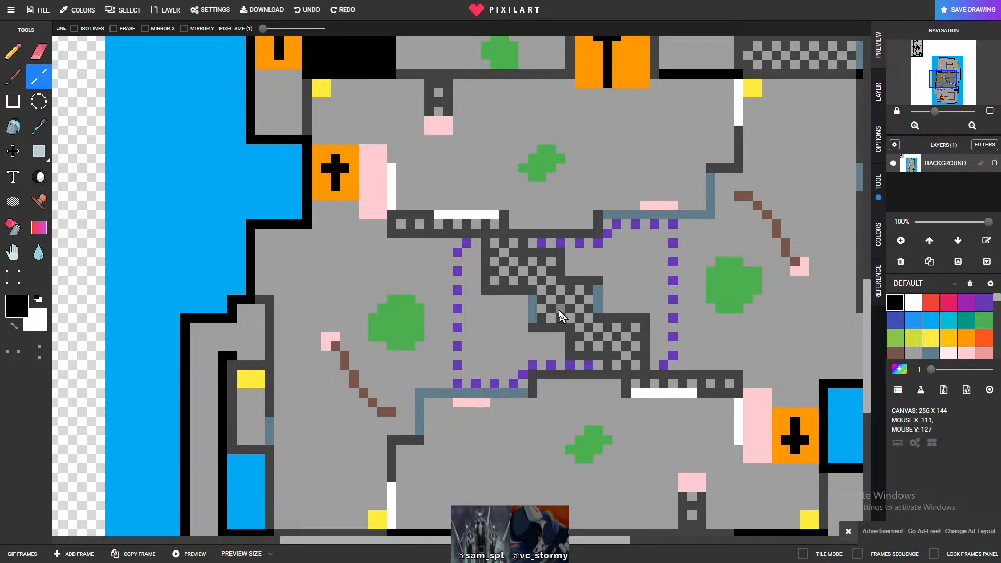
{"action": "left_click_drag", "start_coordinate": [558, 310], "coordinate": [472, 312]}
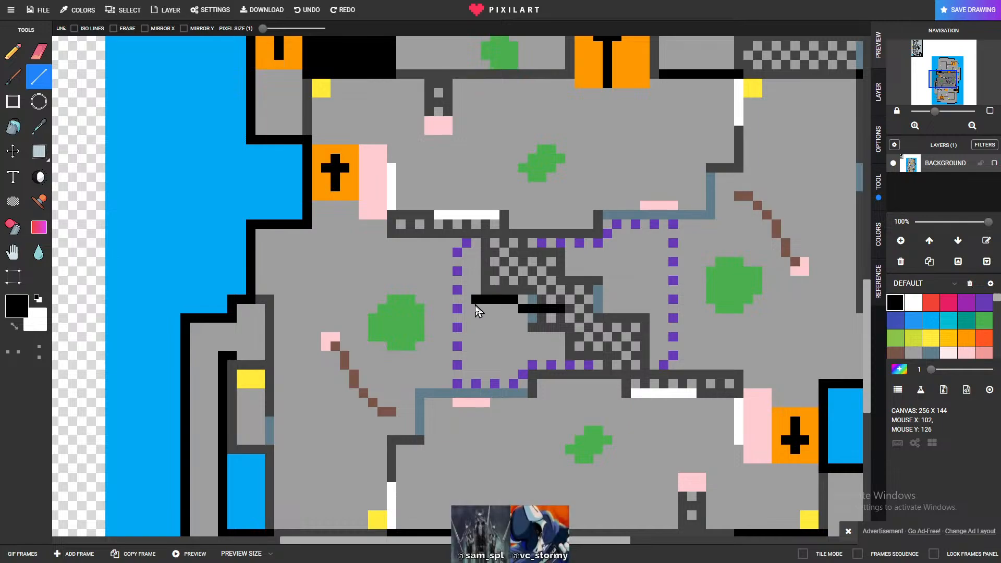
{"action": "left_click_drag", "start_coordinate": [476, 309], "coordinate": [478, 127]}
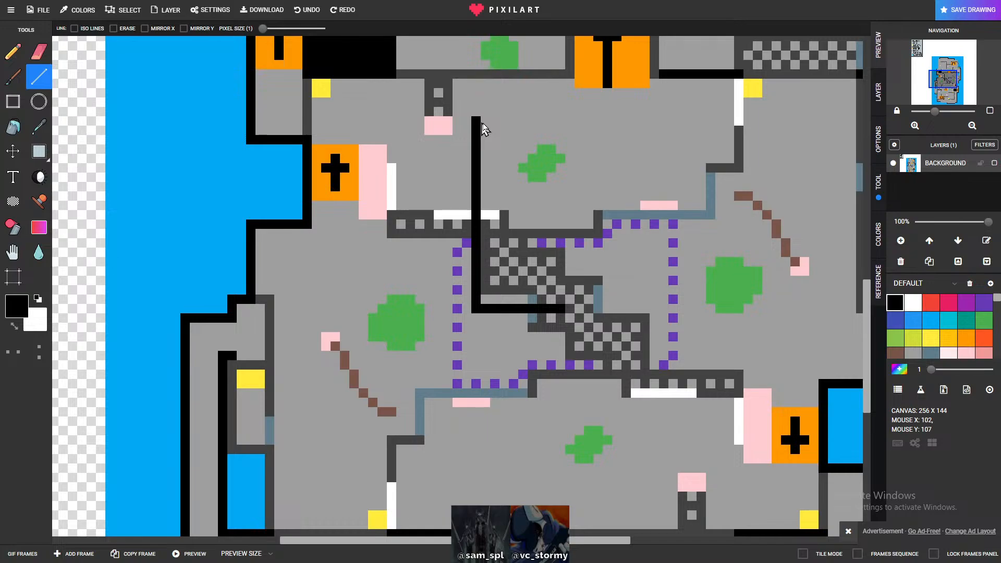
{"action": "scroll", "coordinate": [484, 129], "scroll_direction": "down", "scroll_amount": 5}
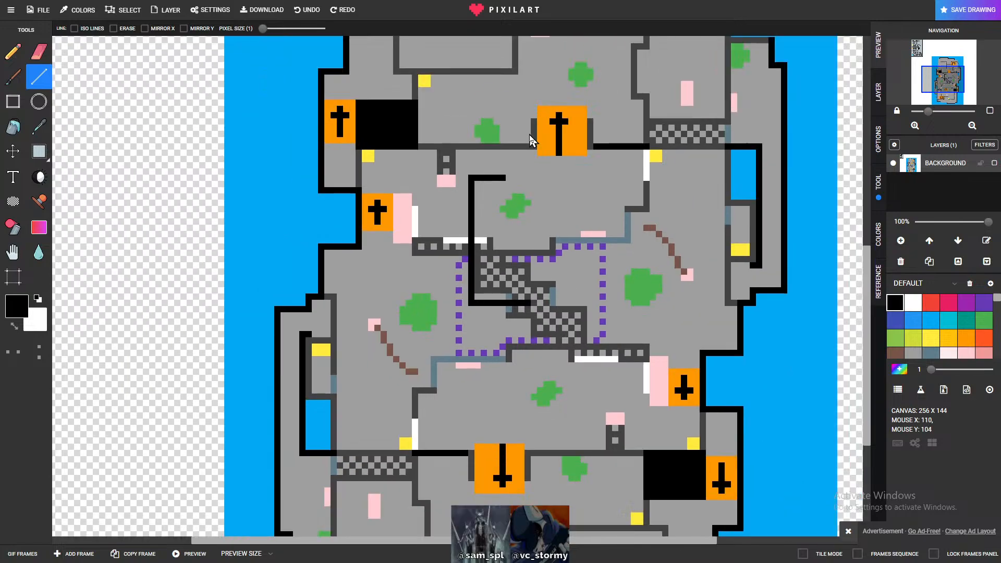
- Extend the black path line upward along the left edge of the upper middle orange ramp
{"action": "scroll", "coordinate": [482, 125], "scroll_direction": "up", "scroll_amount": 3}
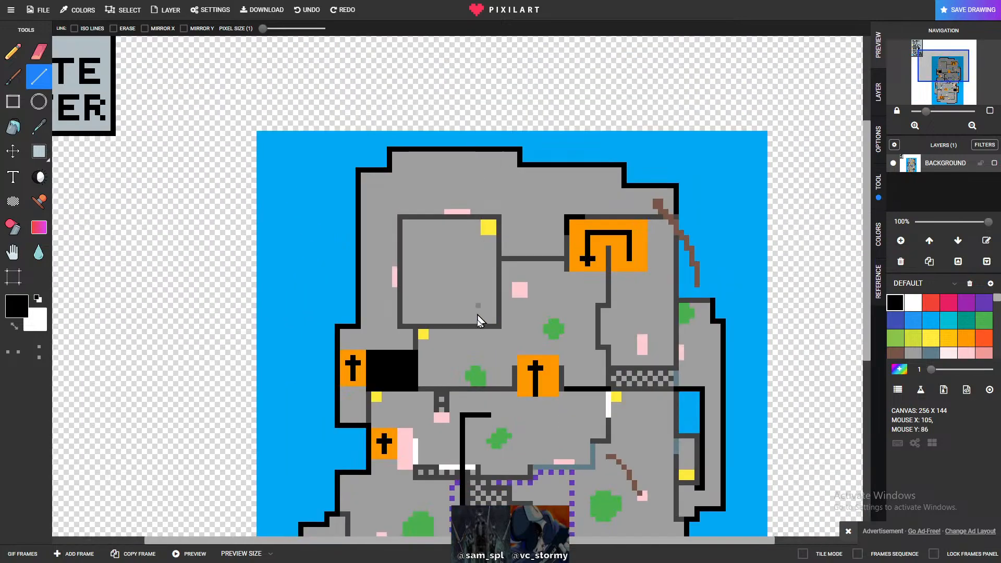
{"action": "scroll", "coordinate": [479, 443], "scroll_direction": "up", "scroll_amount": 3}
{"action": "scroll", "coordinate": [484, 442], "scroll_direction": "up", "scroll_amount": 2}
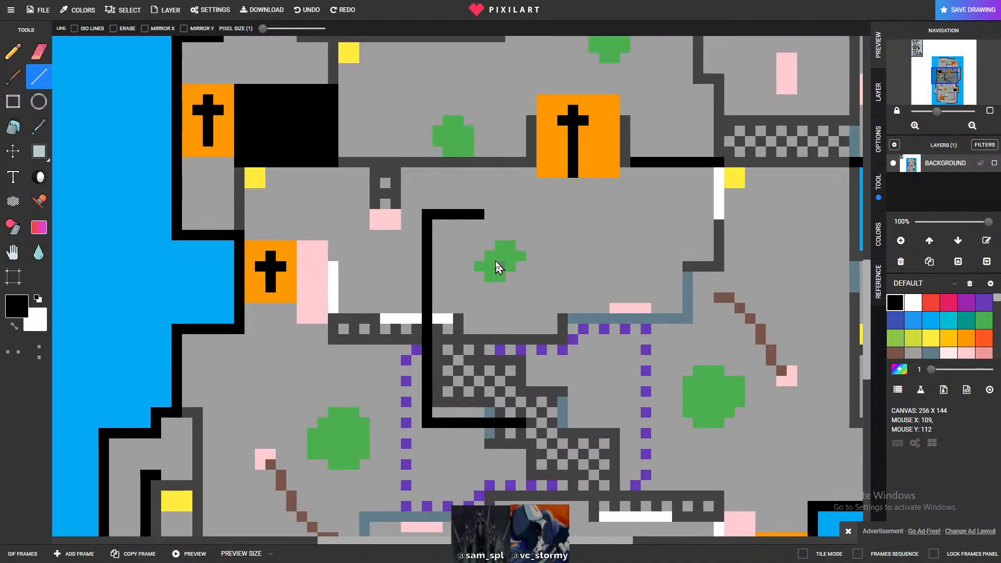
{"action": "mouse_move", "coordinate": [486, 216]}
{"action": "left_mouse_down"}
{"action": "mouse_move", "coordinate": [534, 221]}
{"action": "mouse_move", "coordinate": [536, 208]}
{"action": "mouse_move", "coordinate": [536, 219]}
{"action": "mouse_move", "coordinate": [532, 98]}
{"action": "left_mouse_up"}
{"action": "scroll", "coordinate": [532, 98], "scroll_direction": "down", "scroll_amount": 5}
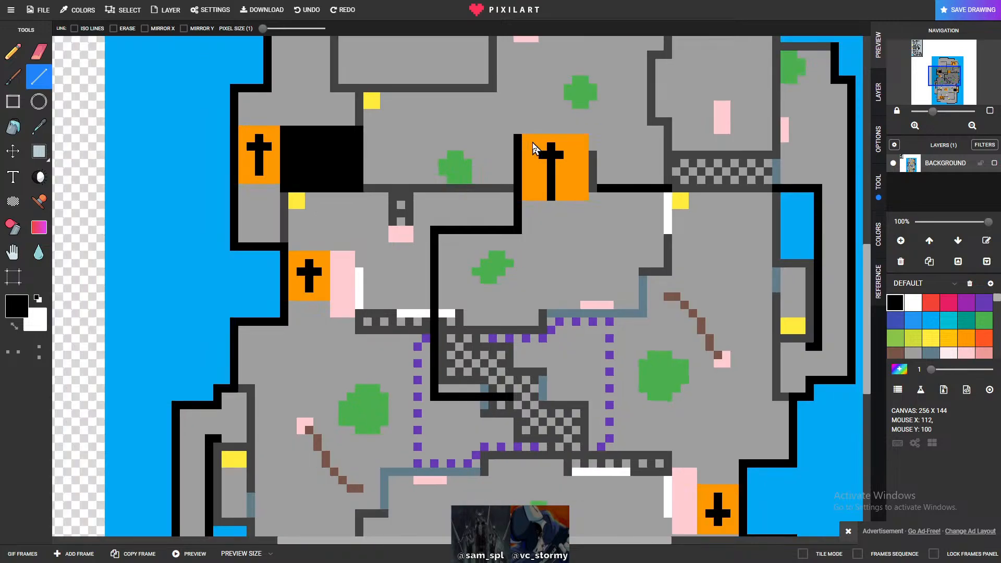
{"action": "scroll", "coordinate": [485, 157], "scroll_direction": "up", "scroll_amount": 5}
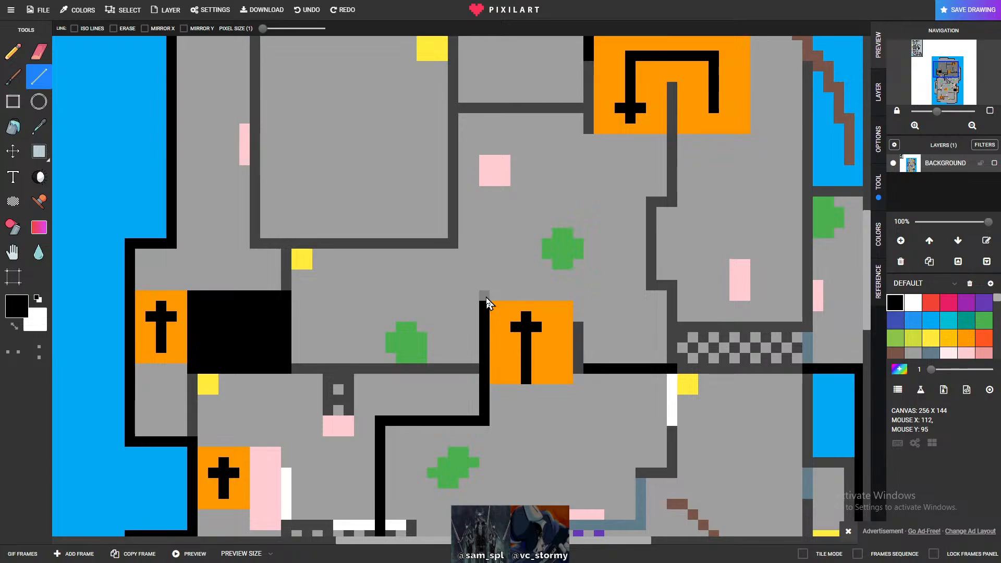
- Continue the black path line above the orange ramp and turn it left into the upper square room
{"action": "left_click", "coordinate": [485, 299]}
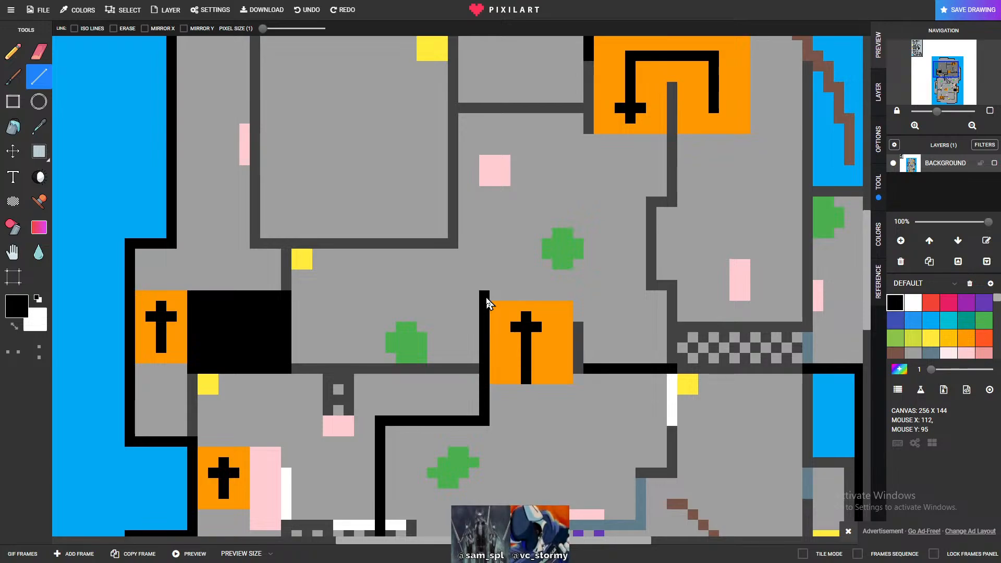
{"action": "left_click", "coordinate": [485, 287]}
{"action": "left_click_drag", "start_coordinate": [485, 287], "coordinate": [369, 207]}
{"action": "scroll", "coordinate": [474, 414], "scroll_direction": "down", "scroll_amount": 5}
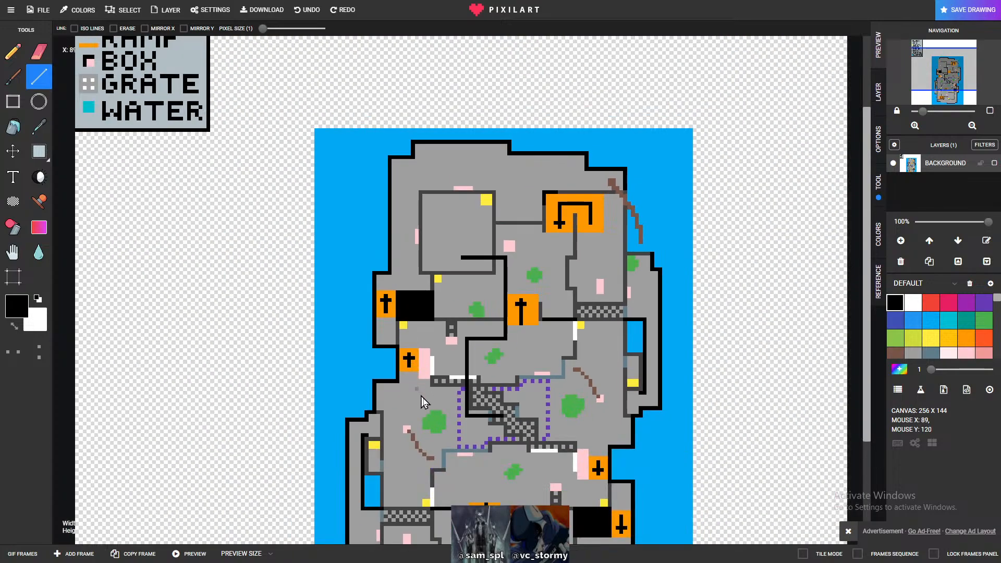
- Examine the black path line's route across the map, from the upper square room to the central grates
{"action": "scroll", "coordinate": [485, 415], "scroll_direction": "up", "scroll_amount": 1}
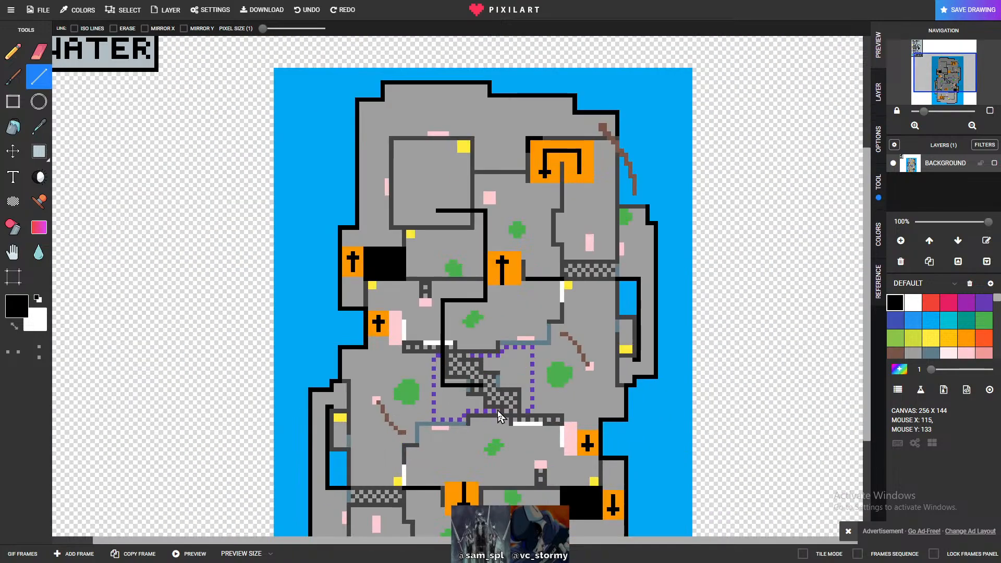
{"action": "scroll", "coordinate": [498, 410], "scroll_direction": "up", "scroll_amount": 2}
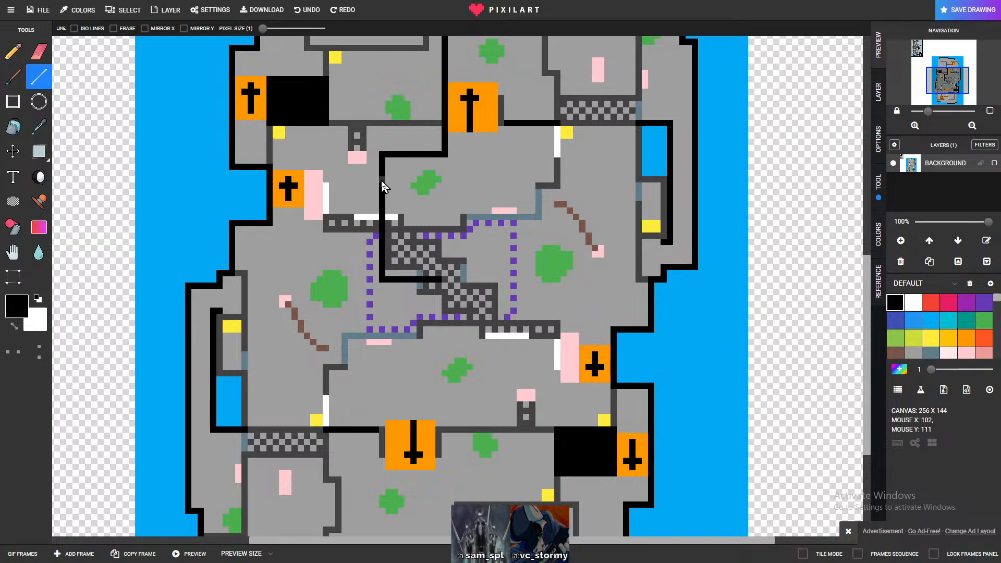
{"action": "scroll", "coordinate": [469, 78], "scroll_direction": "down", "scroll_amount": 2}
{"action": "scroll", "coordinate": [459, 119], "scroll_direction": "up", "scroll_amount": 1}
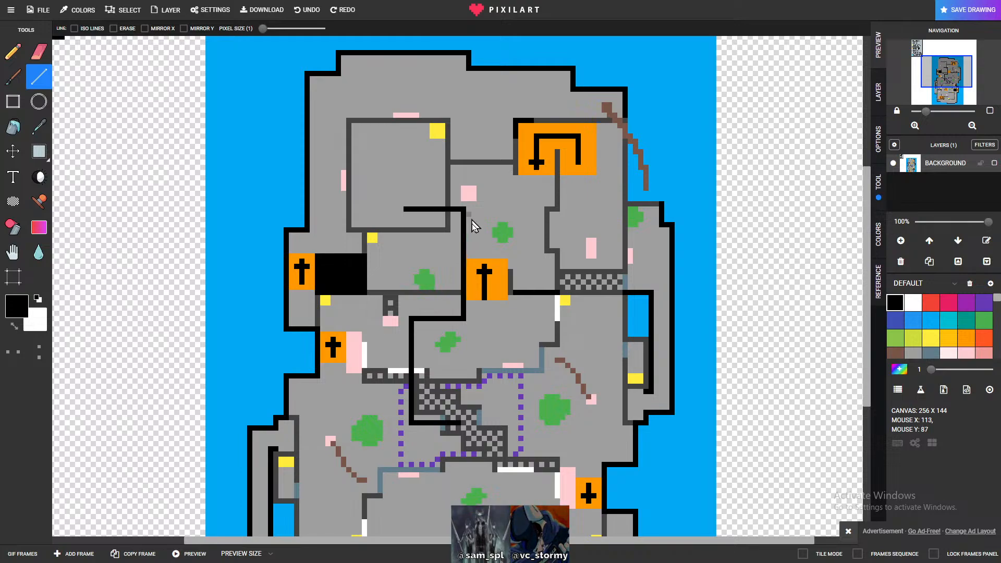
{"action": "scroll", "coordinate": [515, 331], "scroll_direction": "down", "scroll_amount": 2}
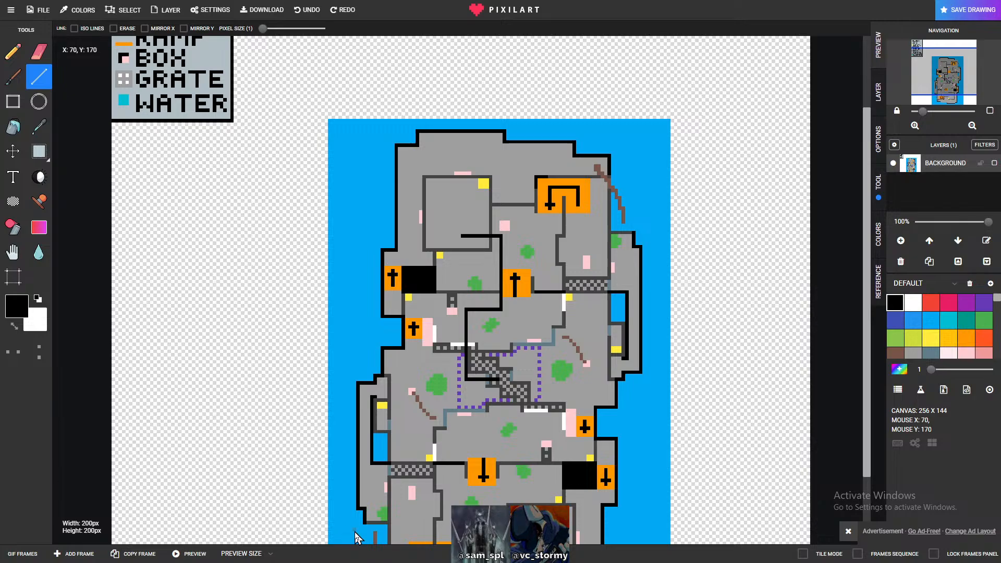
{"action": "scroll", "coordinate": [492, 427], "scroll_direction": "down", "scroll_amount": 2}
{"action": "scroll", "coordinate": [464, 425], "scroll_direction": "up", "scroll_amount": 3}
{"action": "scroll", "coordinate": [465, 382], "scroll_direction": "down", "scroll_amount": 1}
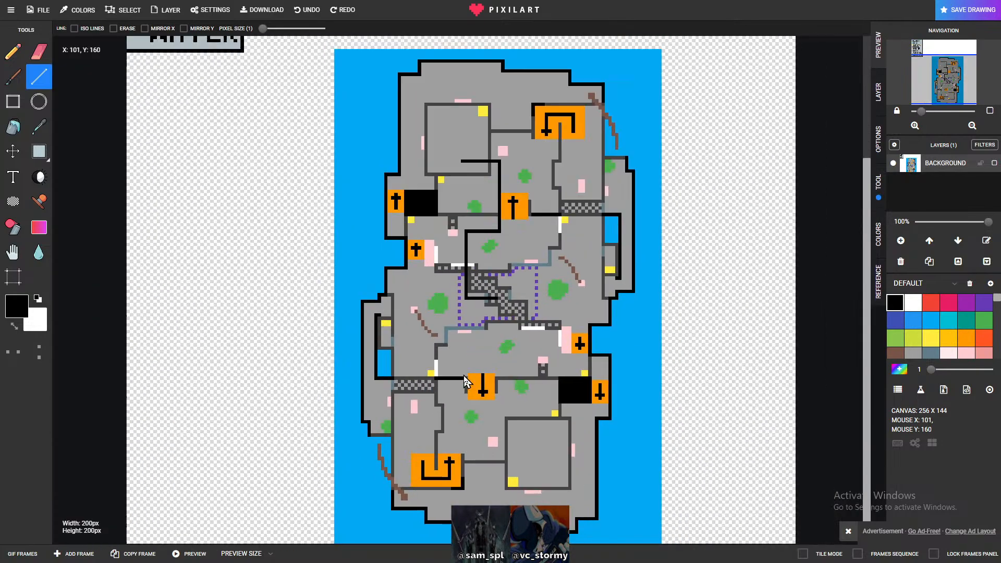
{"action": "scroll", "coordinate": [484, 292], "scroll_direction": "up", "scroll_amount": 1}
{"action": "scroll", "coordinate": [495, 251], "scroll_direction": "up", "scroll_amount": 1}
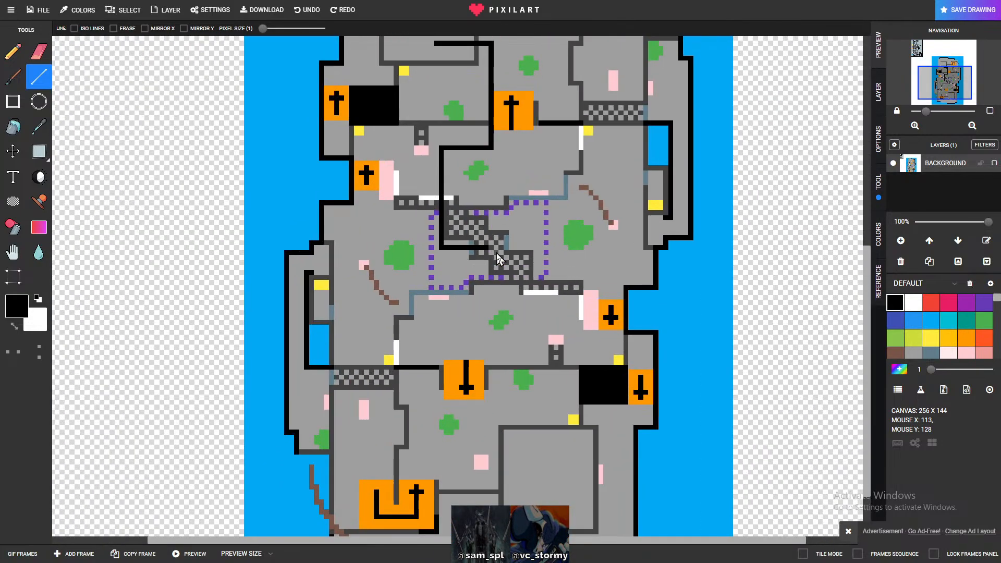
- Paint over the purple dotted outline and the central grates with the grey floor colour, keeping the black path line
{"action": "scroll", "coordinate": [496, 252], "scroll_direction": "up", "scroll_amount": 1}
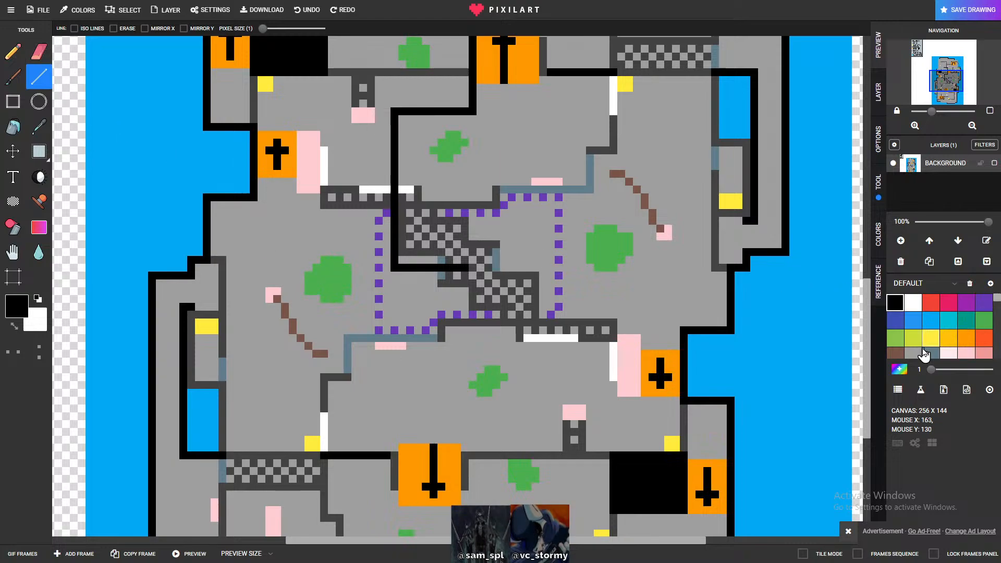
{"action": "left_click", "coordinate": [913, 353]}
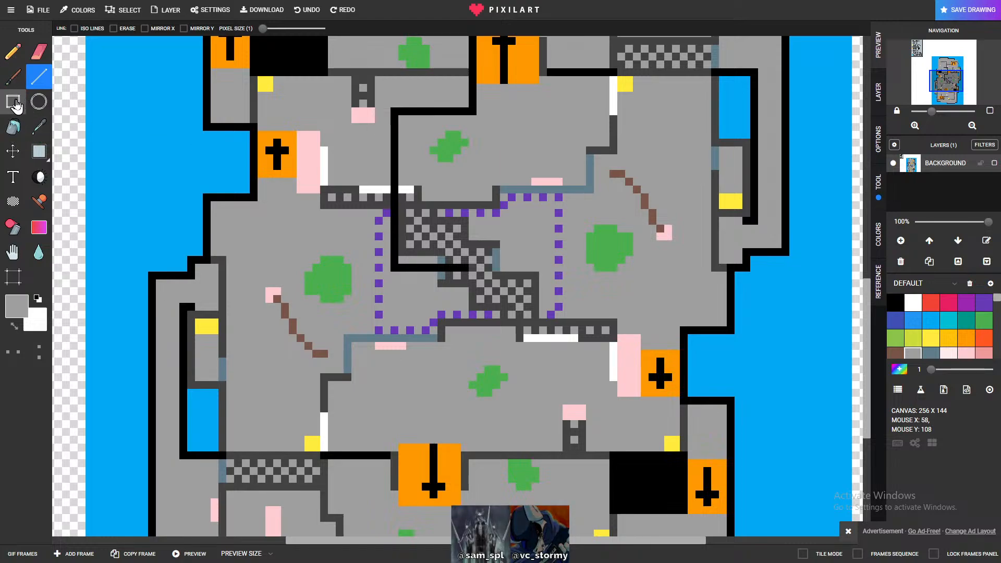
{"action": "mouse_move", "coordinate": [406, 218]}
{"action": "left_mouse_down"}
{"action": "mouse_move", "coordinate": [507, 213]}
{"action": "mouse_move", "coordinate": [512, 197]}
{"action": "mouse_move", "coordinate": [502, 198]}
{"action": "mouse_move", "coordinate": [569, 199]}
{"action": "mouse_move", "coordinate": [559, 313]}
{"action": "mouse_move", "coordinate": [435, 315]}
{"action": "mouse_move", "coordinate": [431, 329]}
{"action": "mouse_move", "coordinate": [379, 332]}
{"action": "mouse_move", "coordinate": [378, 282]}
{"action": "left_mouse_up"}
{"action": "left_click", "coordinate": [13, 51]}
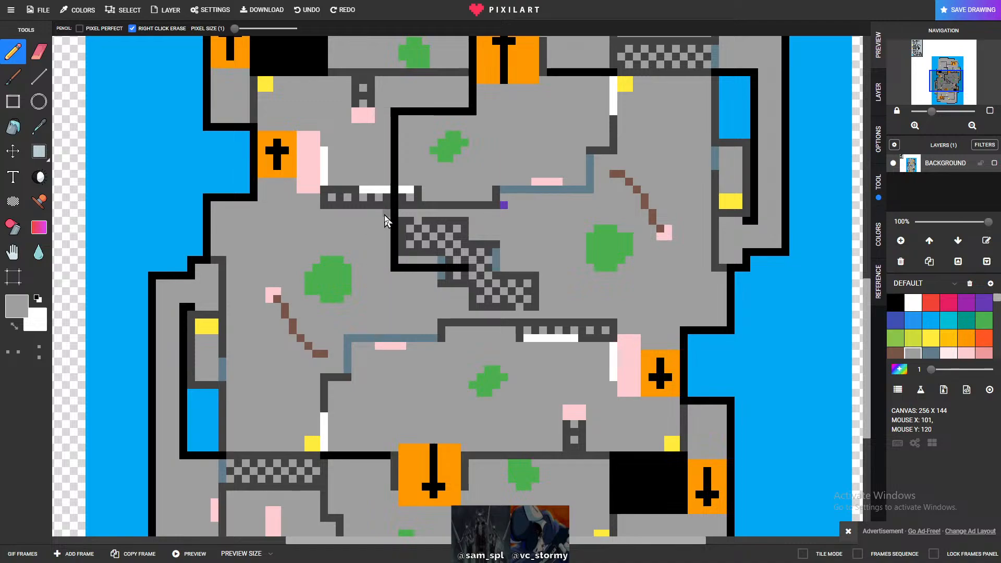
{"action": "mouse_move", "coordinate": [405, 255]}
{"action": "left_mouse_down"}
{"action": "mouse_move", "coordinate": [480, 250]}
{"action": "mouse_move", "coordinate": [461, 243]}
{"action": "mouse_move", "coordinate": [472, 236]}
{"action": "mouse_move", "coordinate": [458, 227]}
{"action": "mouse_move", "coordinate": [463, 220]}
{"action": "mouse_move", "coordinate": [408, 219]}
{"action": "mouse_move", "coordinate": [408, 238]}
{"action": "mouse_move", "coordinate": [424, 225]}
{"action": "mouse_move", "coordinate": [413, 244]}
{"action": "mouse_move", "coordinate": [415, 227]}
{"action": "mouse_move", "coordinate": [456, 229]}
{"action": "mouse_move", "coordinate": [432, 240]}
{"action": "mouse_move", "coordinate": [456, 246]}
{"action": "left_mouse_up"}
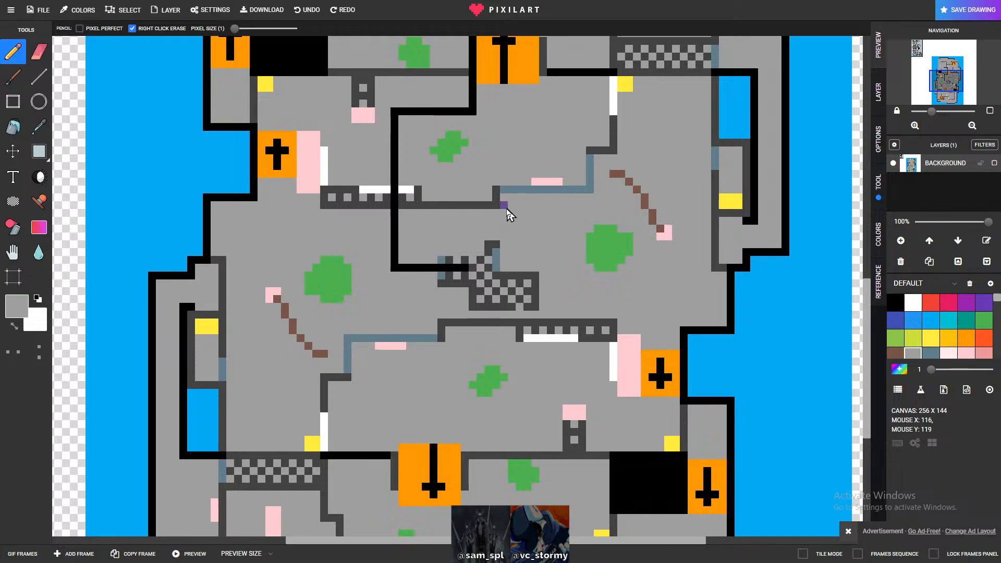
{"action": "mouse_move", "coordinate": [488, 280]}
{"action": "left_mouse_down"}
{"action": "mouse_move", "coordinate": [490, 284]}
{"action": "mouse_move", "coordinate": [494, 255]}
{"action": "mouse_move", "coordinate": [509, 279]}
{"action": "mouse_move", "coordinate": [546, 278]}
{"action": "mouse_move", "coordinate": [526, 288]}
{"action": "mouse_move", "coordinate": [445, 286]}
{"action": "mouse_move", "coordinate": [544, 285]}
{"action": "mouse_move", "coordinate": [534, 308]}
{"action": "mouse_move", "coordinate": [462, 302]}
{"action": "mouse_move", "coordinate": [524, 302]}
{"action": "mouse_move", "coordinate": [464, 289]}
{"action": "mouse_move", "coordinate": [480, 267]}
{"action": "mouse_move", "coordinate": [450, 263]}
{"action": "left_mouse_up"}
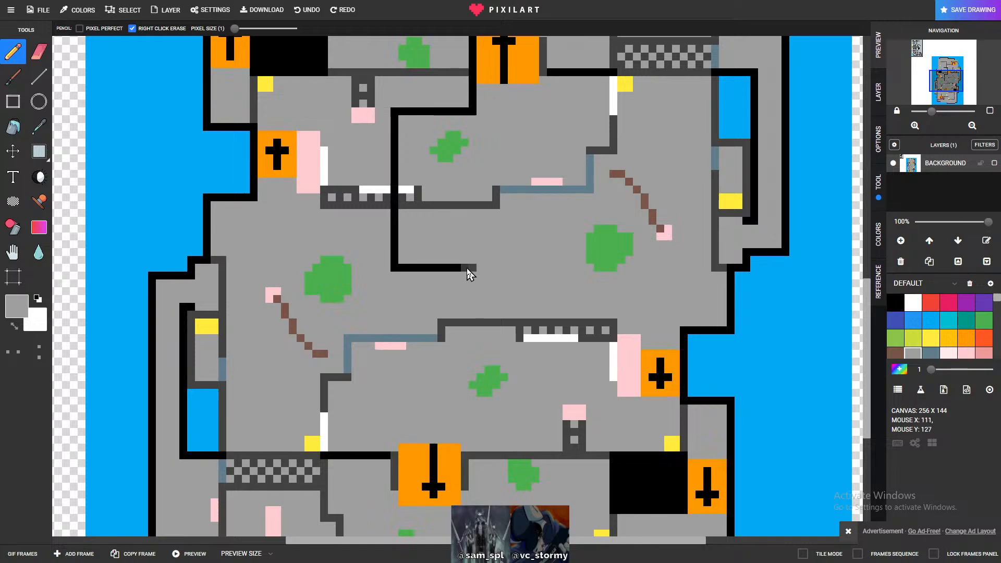
- Draw a purple 3 by 3 pixel block at the lower end of the black path line in the map's centre
{"action": "left_click", "coordinate": [983, 301]}
{"action": "left_click", "coordinate": [472, 268]}
{"action": "left_click_drag", "start_coordinate": [474, 263], "coordinate": [464, 267]}
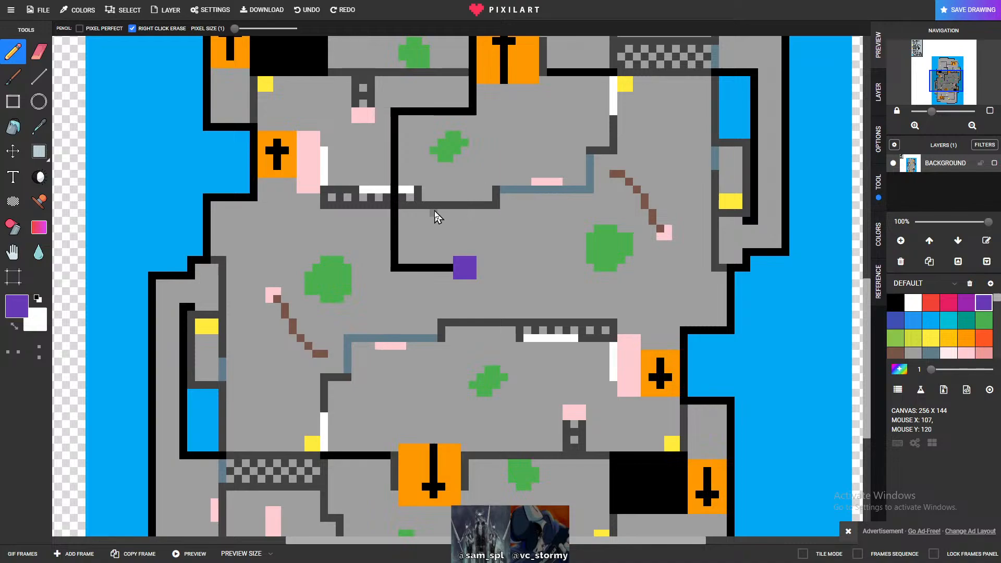
- Draw purple dotted lines, one pixel apart, linking the central block to short rows along the upper and lower walls
{"action": "left_click", "coordinate": [418, 213]}
{"action": "left_click", "coordinate": [449, 213]}
{"action": "left_click", "coordinate": [464, 212]}
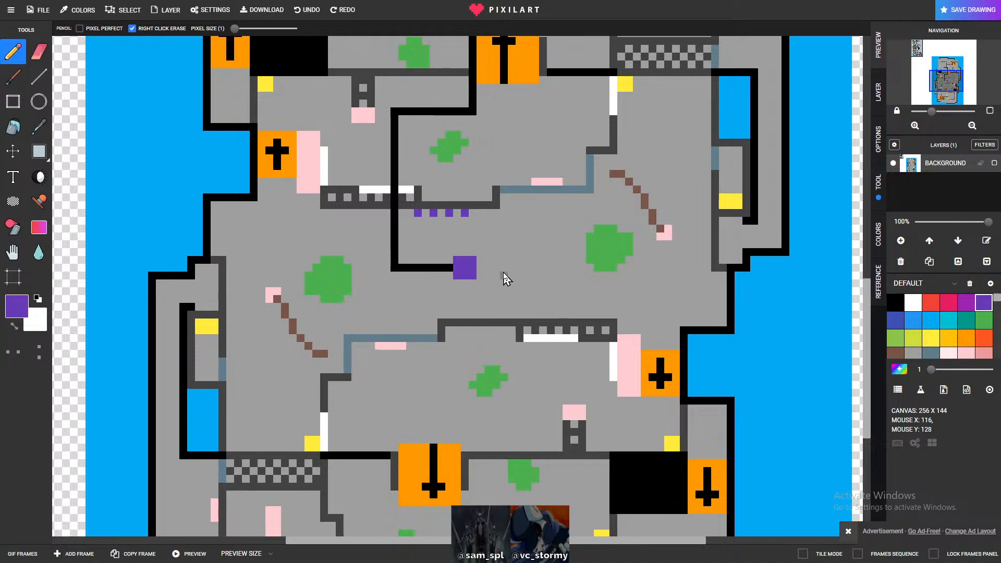
{"action": "left_click", "coordinate": [519, 314]}
{"action": "left_click", "coordinate": [503, 315]}
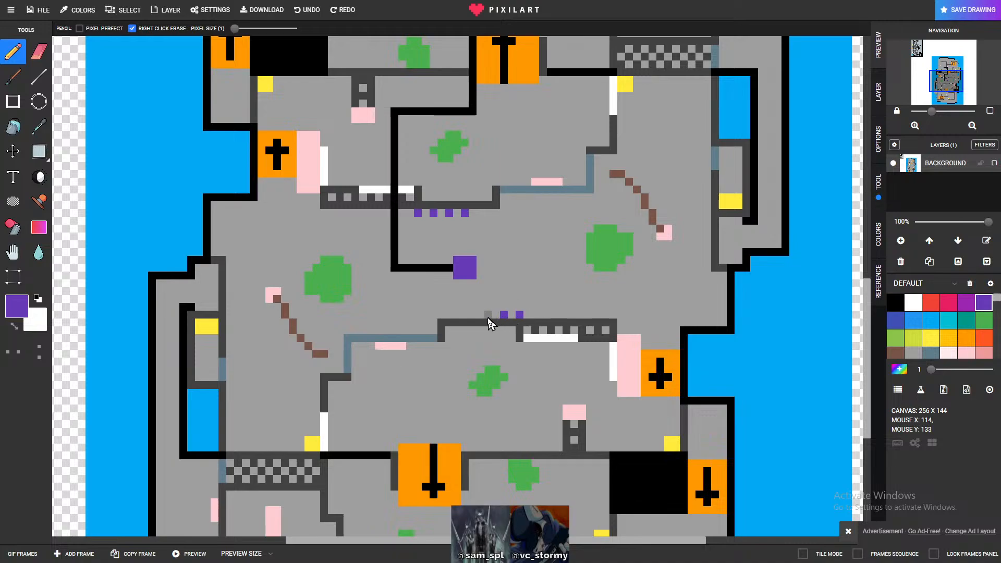
{"action": "left_click", "coordinate": [472, 315]}
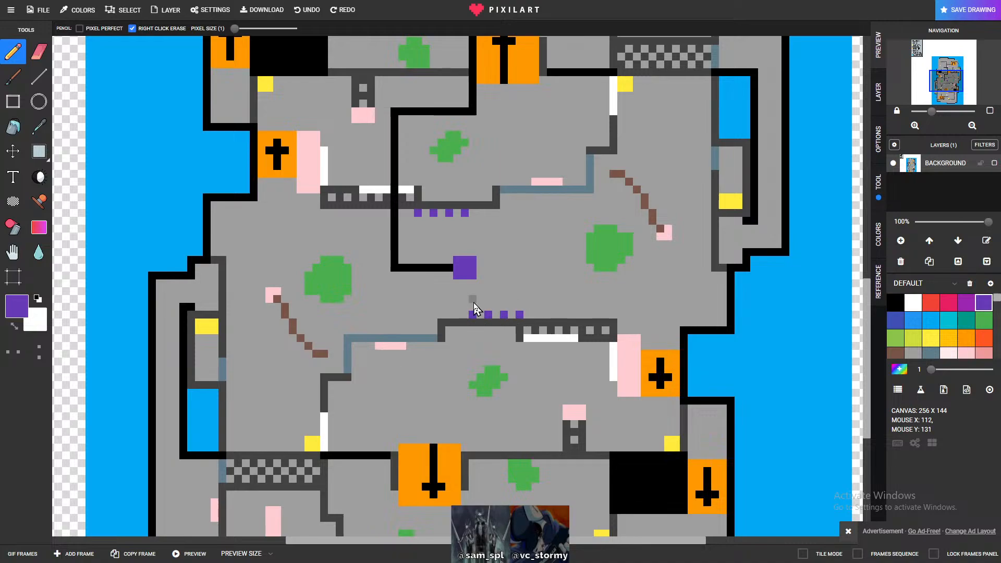
{"action": "left_click", "coordinate": [473, 299]}
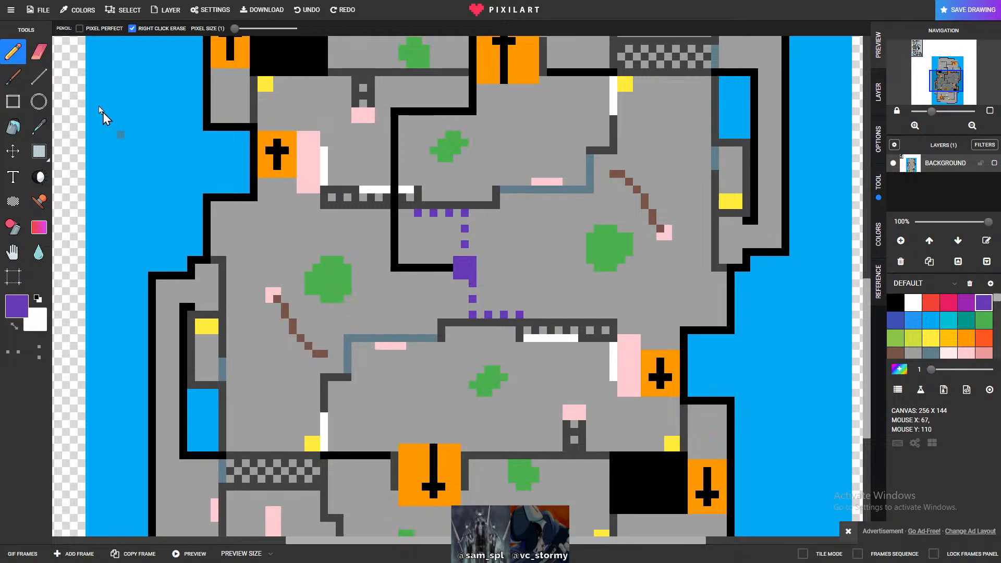
- Paint the central purple block grey and replace it with a purple 2 by 2 pixel block between the dotted lines
{"action": "left_click", "coordinate": [912, 353]}
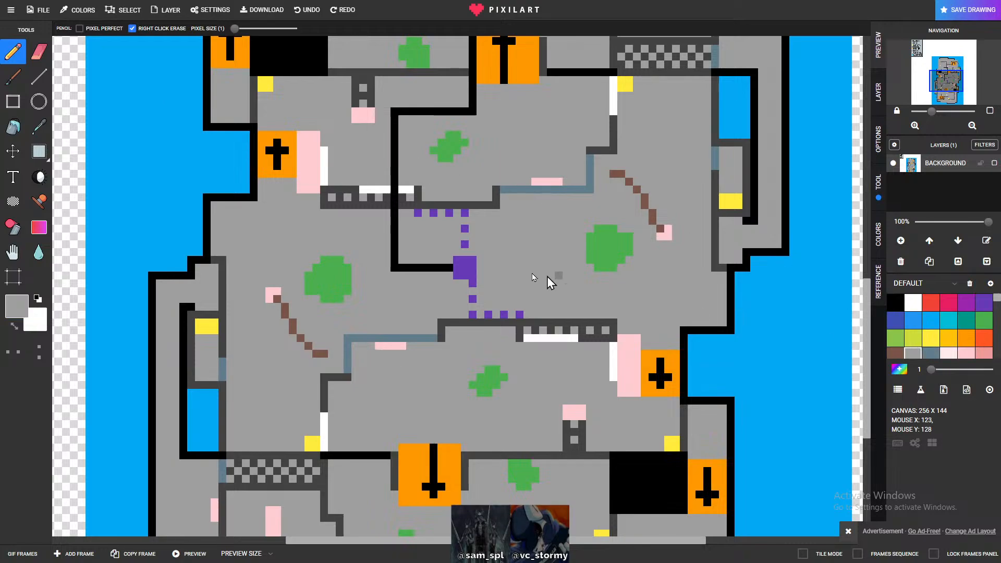
{"action": "mouse_move", "coordinate": [474, 265]}
{"action": "left_mouse_down"}
{"action": "mouse_move", "coordinate": [458, 272]}
{"action": "mouse_move", "coordinate": [469, 276]}
{"action": "left_mouse_up"}
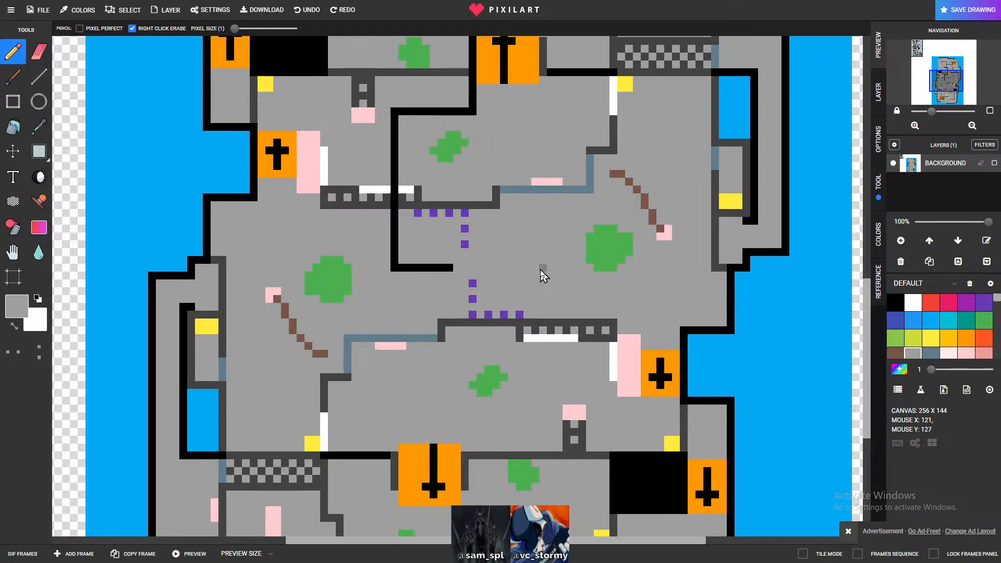
{"action": "left_click", "coordinate": [983, 302]}
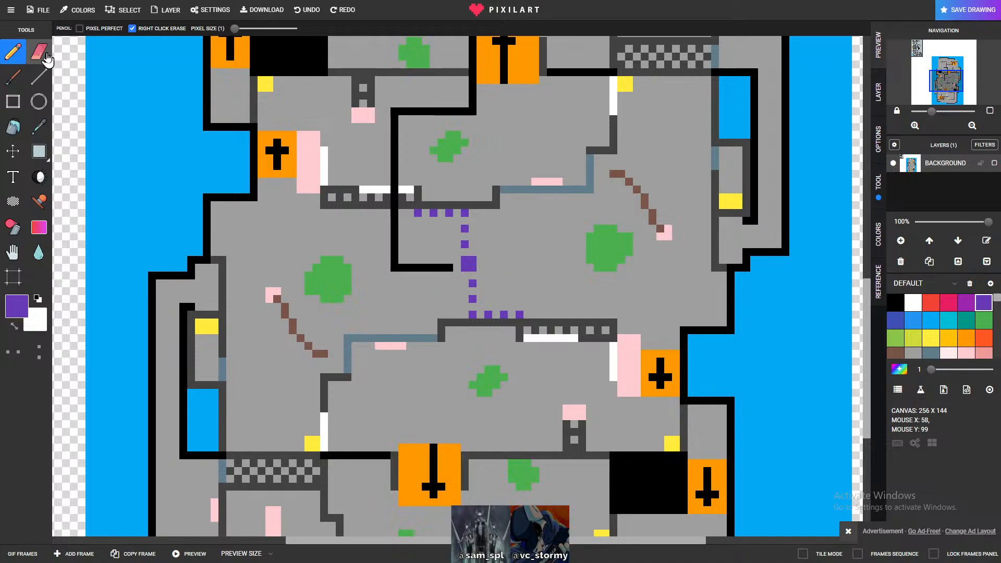
- Paint over the central purple dotted lines with the grey floor colour, keeping the purple 2 by 2 pixel block
{"action": "left_click", "coordinate": [913, 354]}
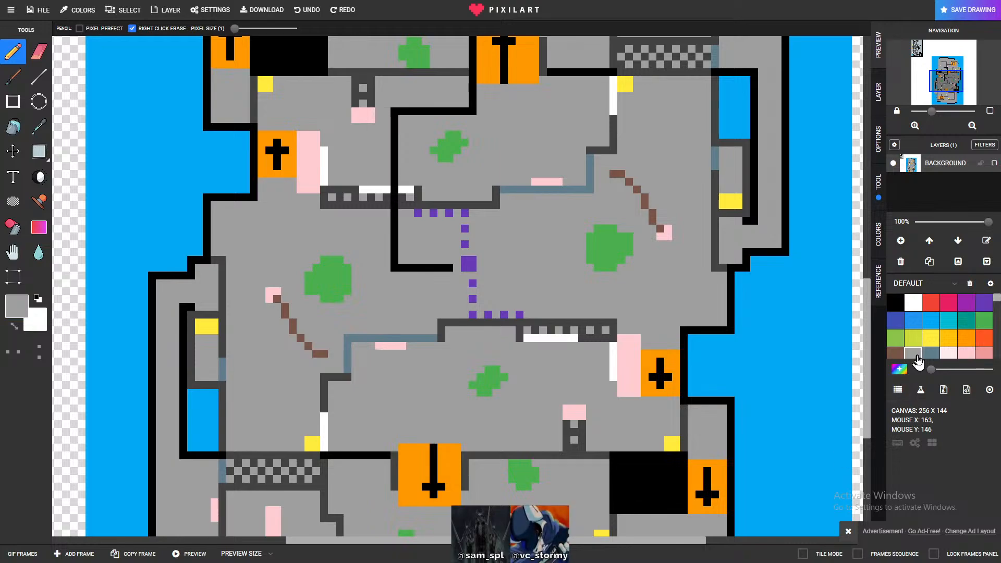
{"action": "mouse_move", "coordinate": [465, 246]}
{"action": "left_mouse_down"}
{"action": "mouse_move", "coordinate": [466, 215]}
{"action": "mouse_move", "coordinate": [410, 215]}
{"action": "mouse_move", "coordinate": [472, 312]}
{"action": "mouse_move", "coordinate": [475, 302]}
{"action": "mouse_move", "coordinate": [475, 315]}
{"action": "mouse_move", "coordinate": [515, 318]}
{"action": "left_mouse_up"}
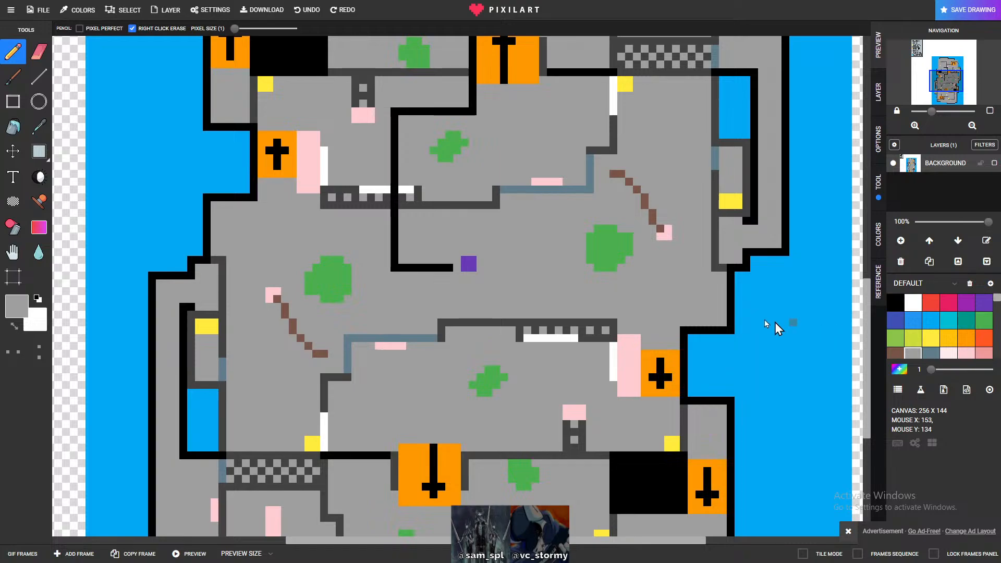
{"action": "scroll", "coordinate": [493, 293], "scroll_direction": "right", "scroll_amount": 1}
{"action": "scroll", "coordinate": [496, 297], "scroll_direction": "down", "scroll_amount": 3}
{"action": "scroll", "coordinate": [451, 214], "scroll_direction": "up", "scroll_amount": 3}
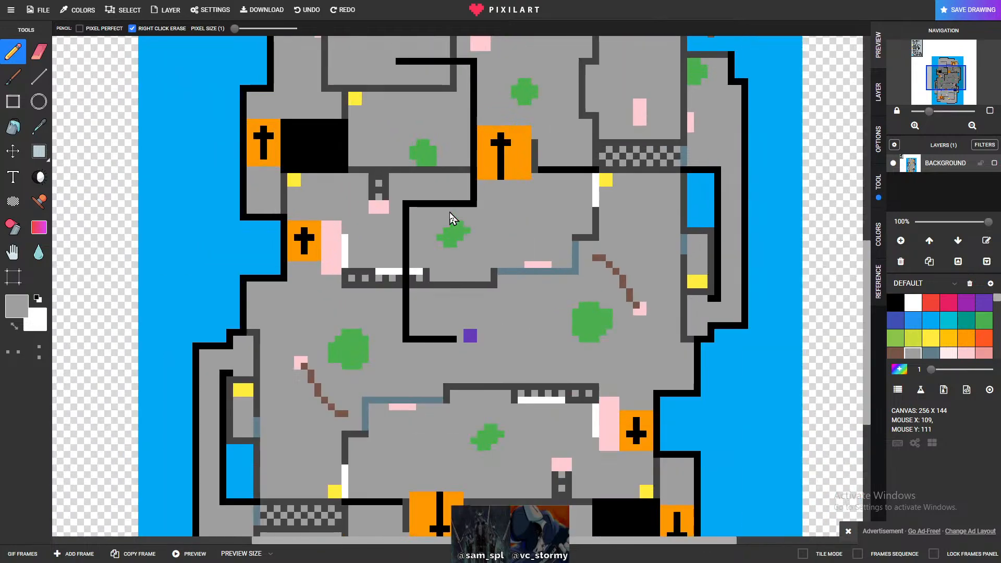
{"action": "scroll", "coordinate": [477, 326], "scroll_direction": "up", "scroll_amount": 1}
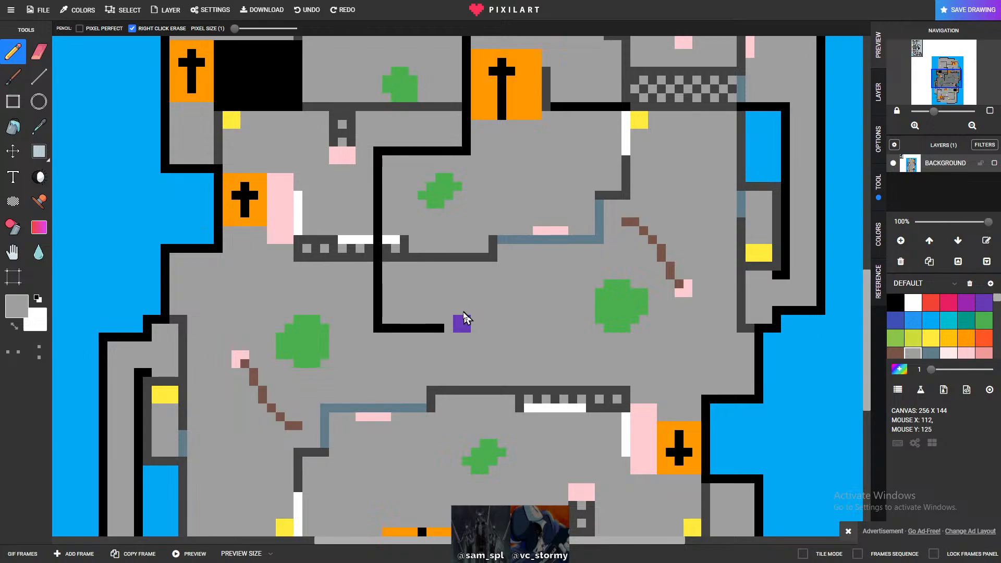
- Draw a black vertical wall closing the water notch on the map's left edge beside the upper-left ramps
{"action": "left_click", "coordinate": [982, 302]}
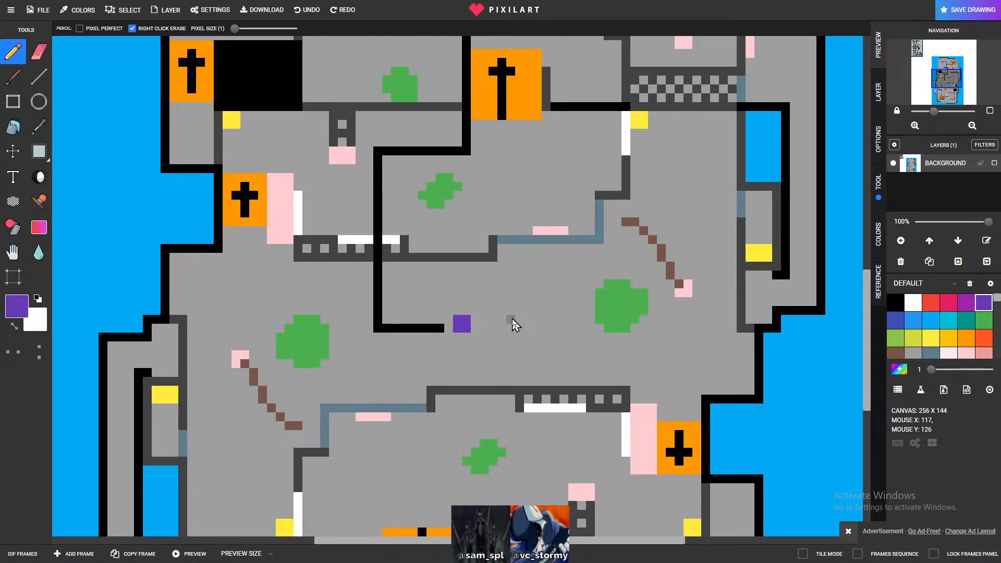
{"action": "scroll", "coordinate": [271, 252], "scroll_direction": "down", "scroll_amount": 2}
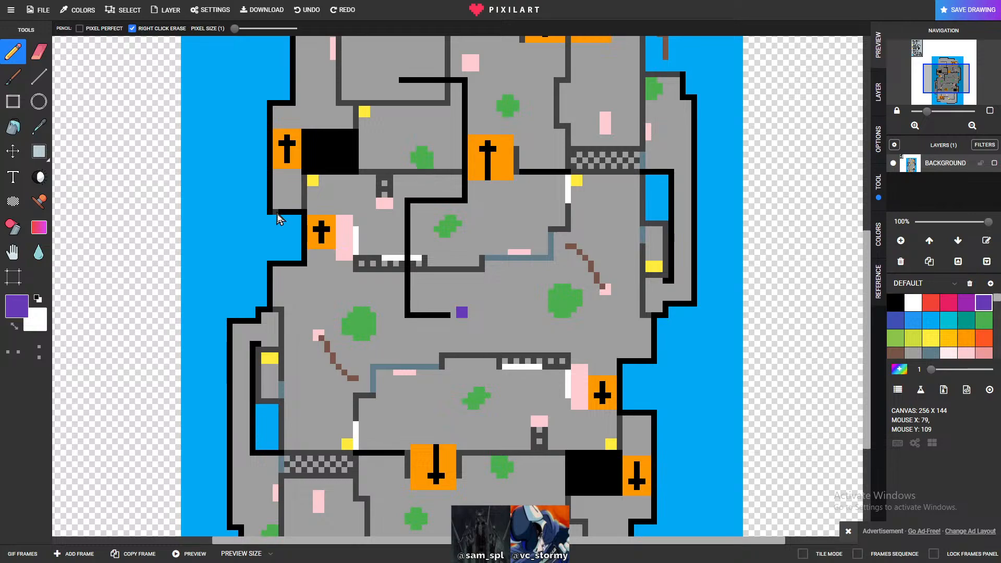
{"action": "scroll", "coordinate": [246, 206], "scroll_direction": "up", "scroll_amount": 1}
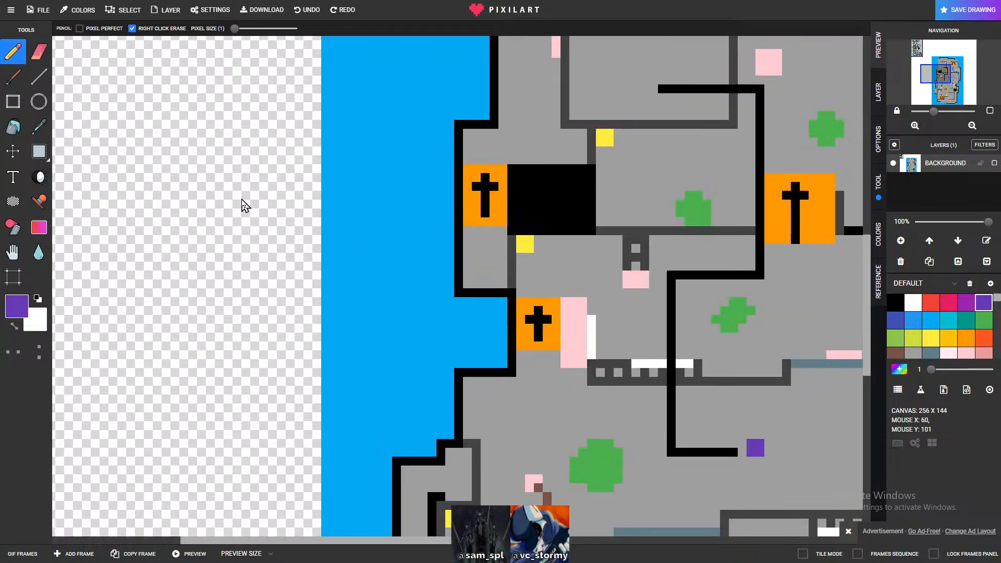
{"action": "scroll", "coordinate": [548, 291], "scroll_direction": "down", "scroll_amount": 1}
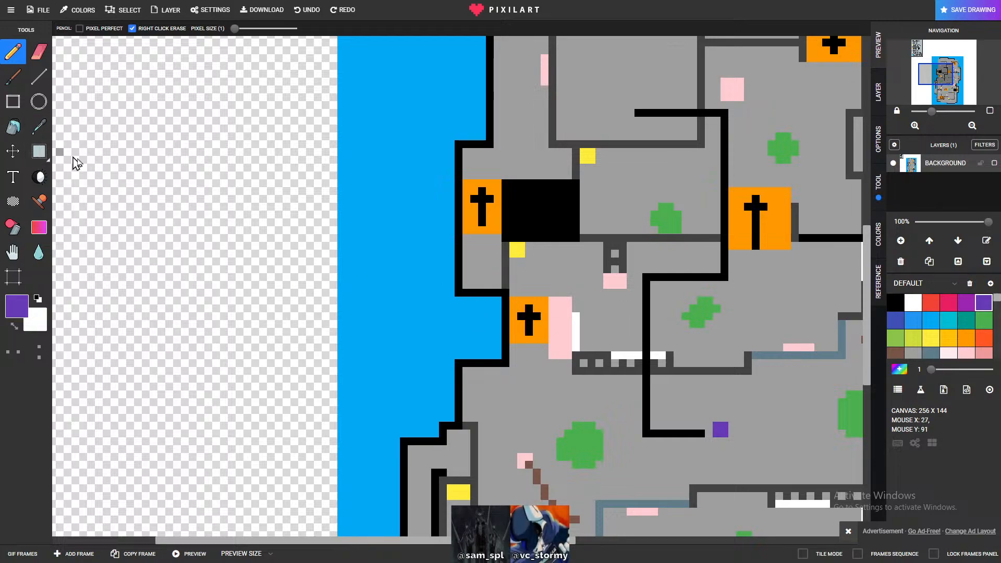
{"action": "scroll", "coordinate": [603, 323], "scroll_direction": "down", "scroll_amount": 2}
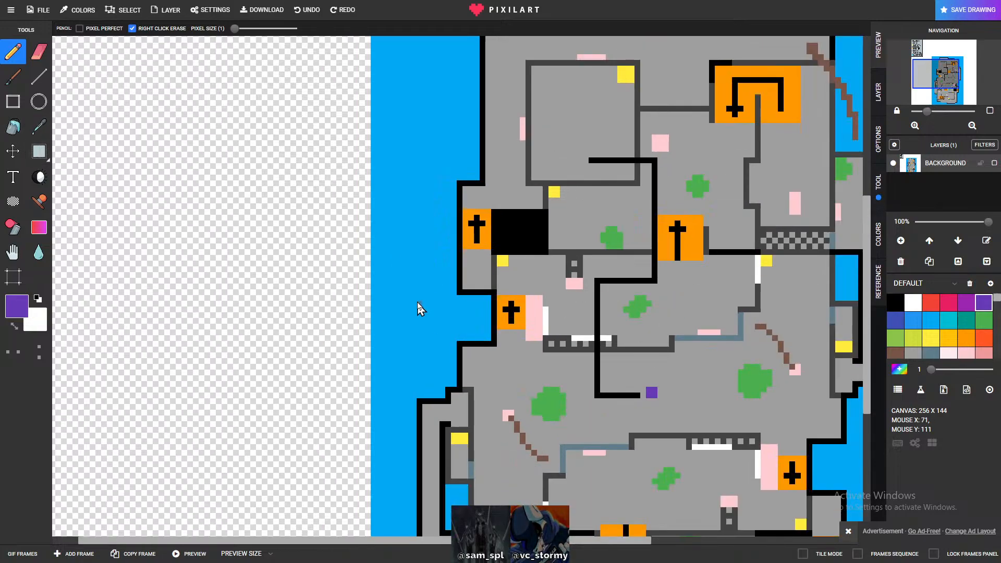
{"action": "scroll", "coordinate": [505, 331], "scroll_direction": "up", "scroll_amount": 1}
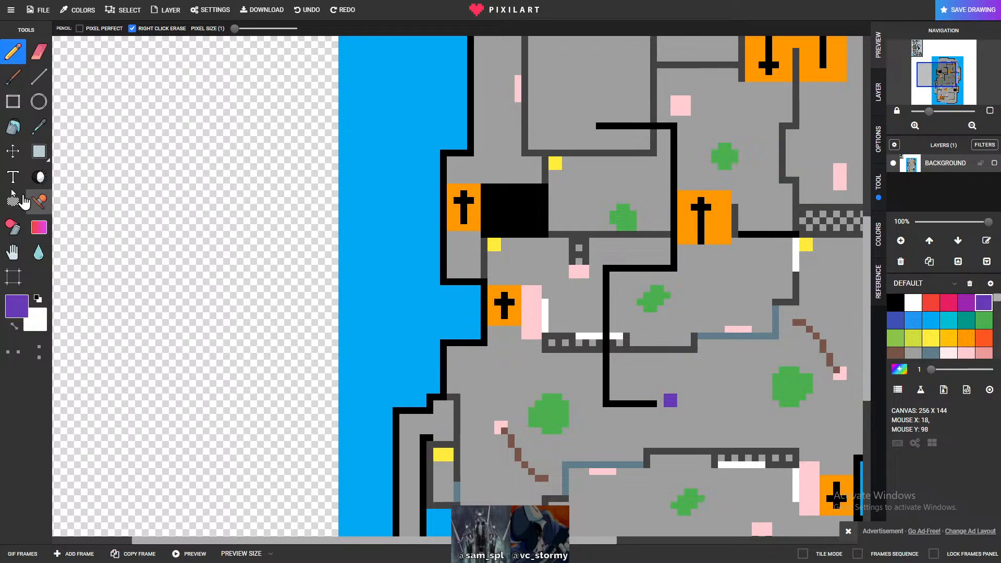
{"action": "left_click", "coordinate": [894, 302]}
{"action": "left_click_drag", "start_coordinate": [444, 286], "coordinate": [444, 307]}
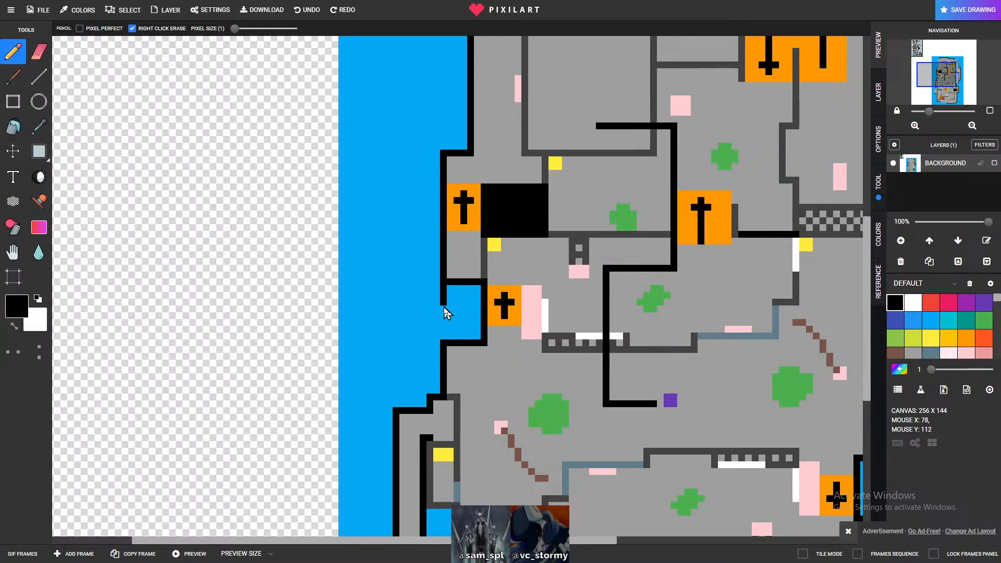
{"action": "key", "text": "space"}
- Paint the enclosed water notch and its black upper edge with the grey floor colour
{"action": "left_click", "coordinate": [911, 354]}
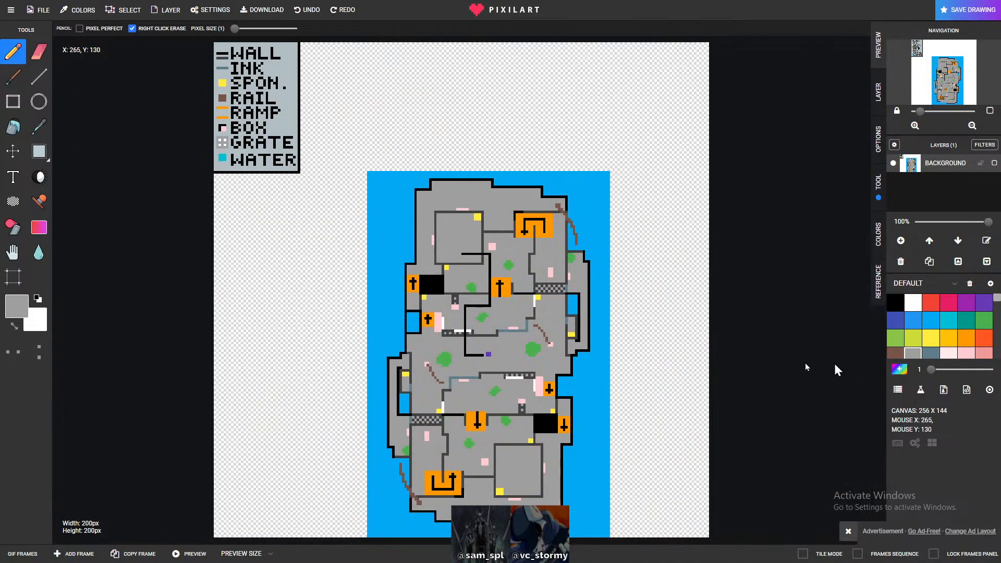
{"action": "mouse_move", "coordinate": [931, 370]}
{"action": "left_mouse_down"}
{"action": "mouse_move", "coordinate": [971, 373]}
{"action": "mouse_move", "coordinate": [926, 376]}
{"action": "left_mouse_up"}
{"action": "scroll", "coordinate": [459, 414], "scroll_direction": "up", "scroll_amount": 3}
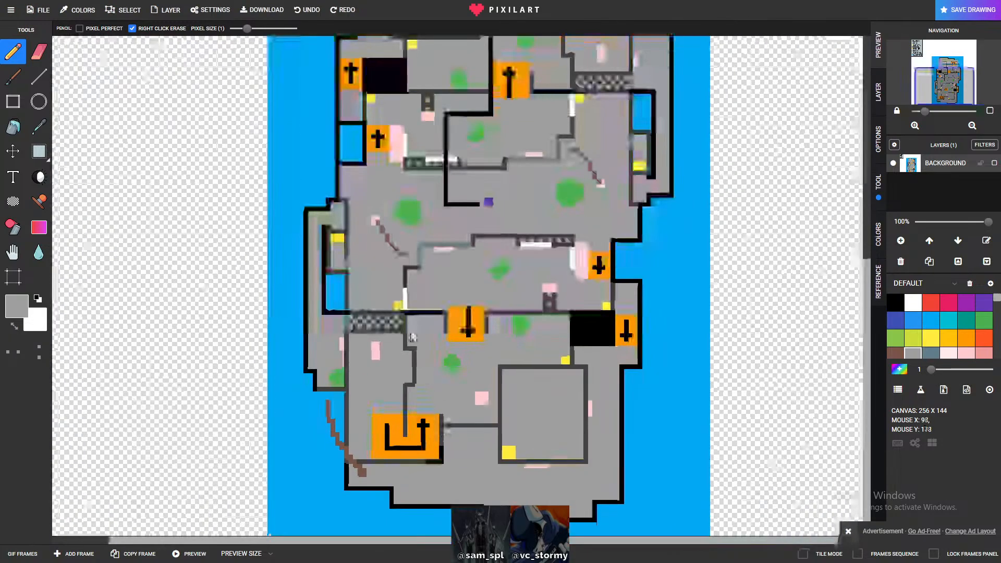
{"action": "scroll", "coordinate": [322, 86], "scroll_direction": "up", "scroll_amount": 3}
{"action": "mouse_move", "coordinate": [492, 342]}
{"action": "left_mouse_down"}
{"action": "mouse_move", "coordinate": [494, 389]}
{"action": "mouse_move", "coordinate": [522, 388]}
{"action": "mouse_move", "coordinate": [522, 330]}
{"action": "mouse_move", "coordinate": [500, 327]}
{"action": "mouse_move", "coordinate": [503, 340]}
{"action": "mouse_move", "coordinate": [514, 337]}
{"action": "mouse_move", "coordinate": [498, 344]}
{"action": "mouse_move", "coordinate": [513, 346]}
{"action": "mouse_move", "coordinate": [510, 371]}
{"action": "left_mouse_up"}
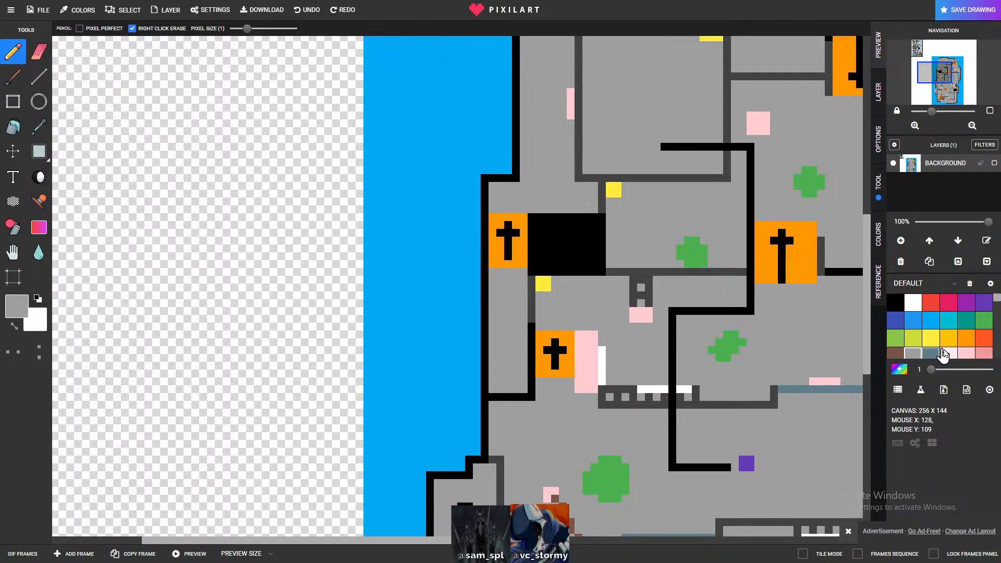
- Recolour the inner wall beside the lower left ramp and the upper-left black block's right and lower edges dark grey
{"action": "scroll", "coordinate": [967, 344], "scroll_direction": "down", "scroll_amount": 5}
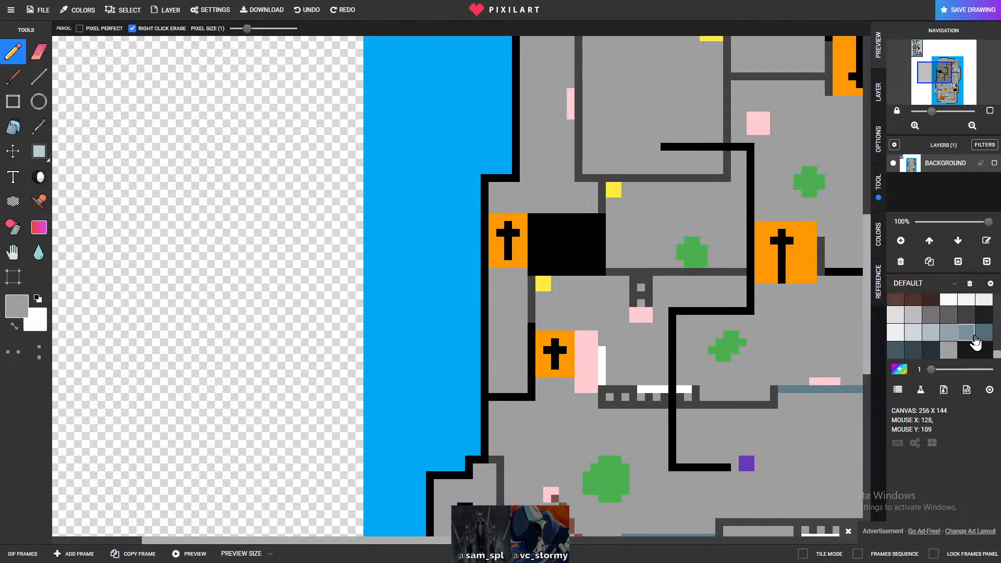
{"action": "left_click", "coordinate": [965, 315]}
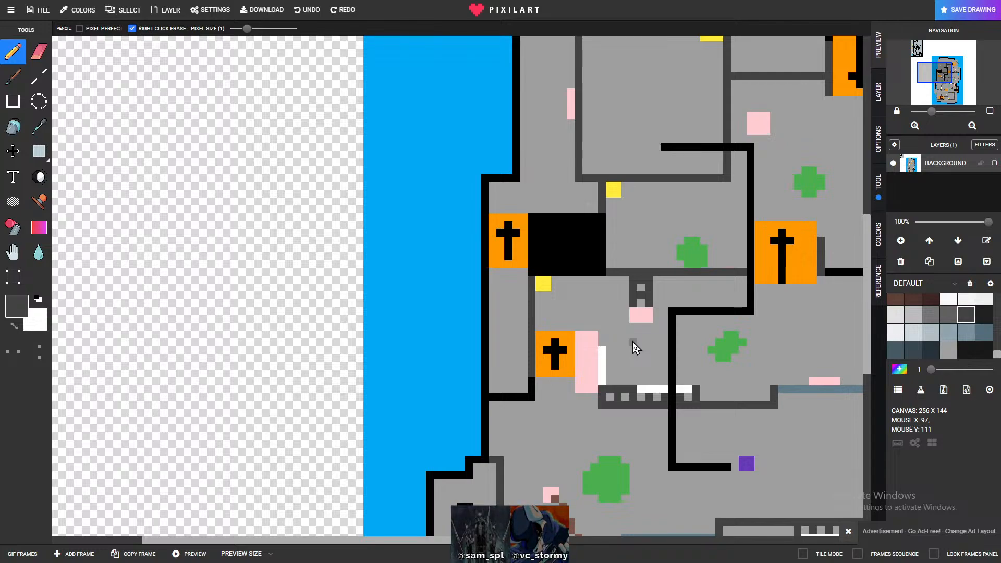
{"action": "scroll", "coordinate": [693, 359], "scroll_direction": "down", "scroll_amount": 2}
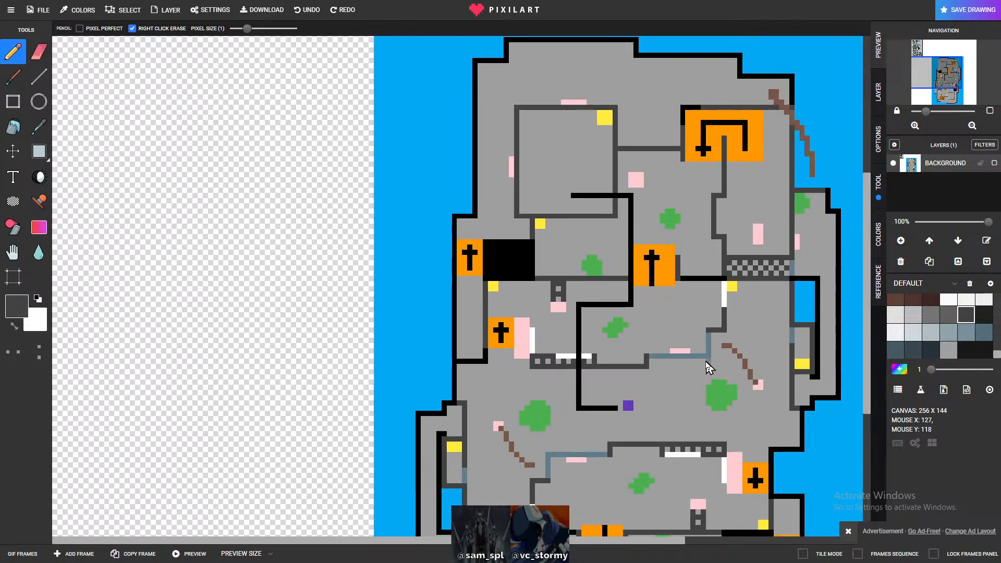
{"action": "scroll", "coordinate": [574, 308], "scroll_direction": "up", "scroll_amount": 2}
{"action": "scroll", "coordinate": [558, 302], "scroll_direction": "up", "scroll_amount": 1}
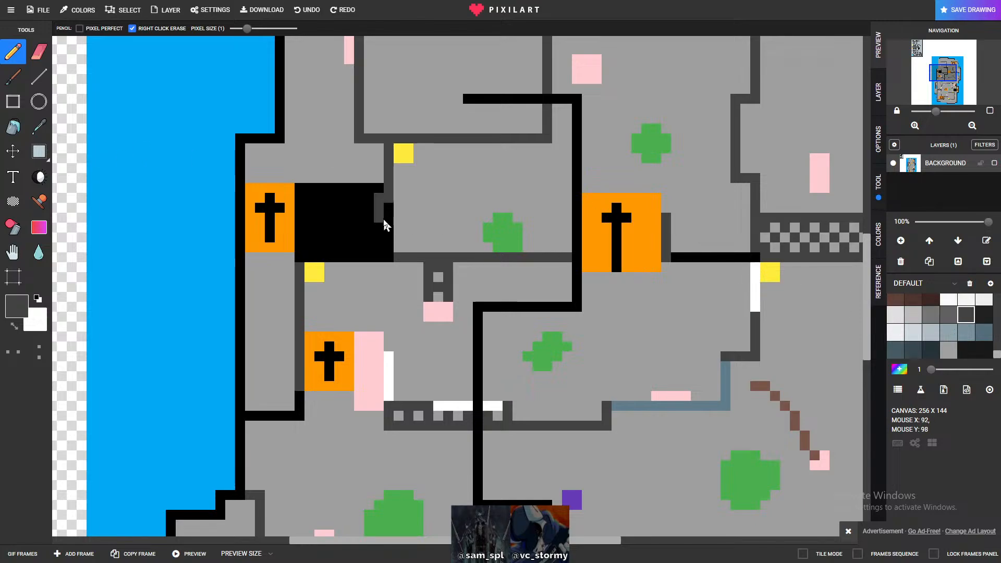
{"action": "mouse_move", "coordinate": [389, 187]}
{"action": "left_mouse_down"}
{"action": "mouse_move", "coordinate": [391, 256]}
{"action": "mouse_move", "coordinate": [299, 252]}
{"action": "left_mouse_up"}
{"action": "scroll", "coordinate": [943, 323], "scroll_direction": "up", "scroll_amount": 5}
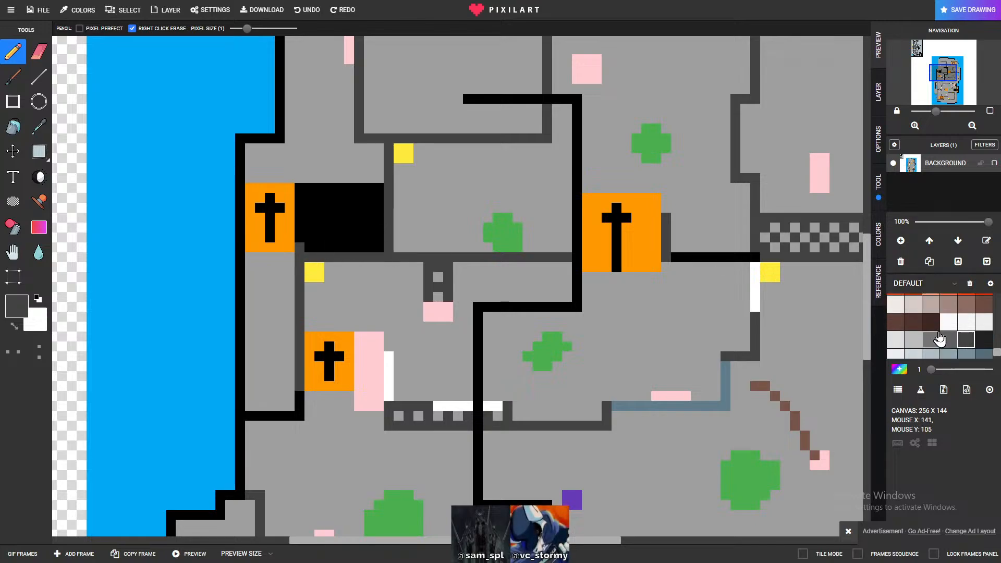
- Paint the remaining black block beside the upper-left ramp with the grey floor colour
{"action": "scroll", "coordinate": [312, 270], "scroll_direction": "down", "scroll_amount": 1}
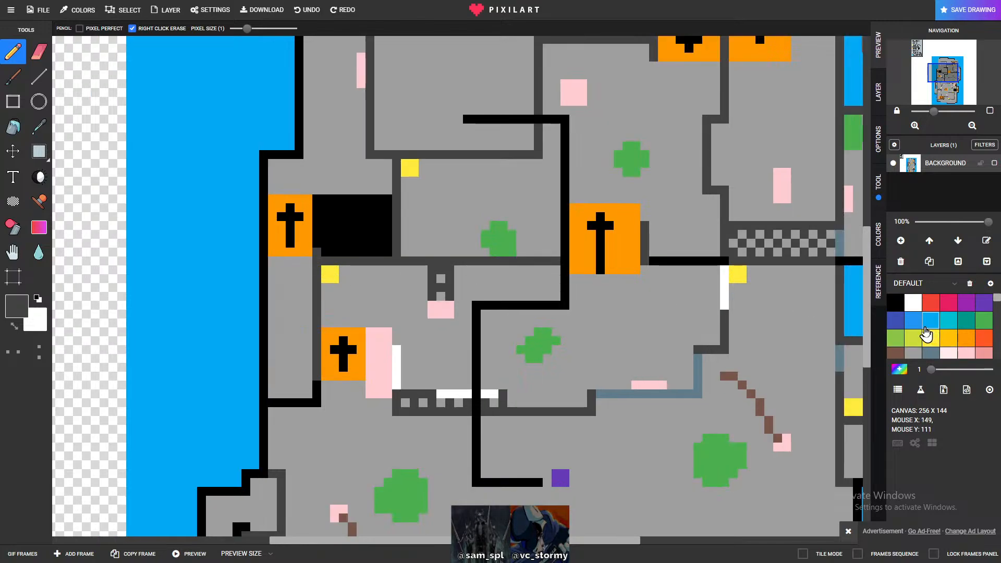
{"action": "left_click", "coordinate": [913, 353]}
{"action": "mouse_move", "coordinate": [321, 208]}
{"action": "left_mouse_down"}
{"action": "mouse_move", "coordinate": [320, 248]}
{"action": "mouse_move", "coordinate": [384, 250]}
{"action": "mouse_move", "coordinate": [384, 200]}
{"action": "mouse_move", "coordinate": [329, 200]}
{"action": "mouse_move", "coordinate": [328, 209]}
{"action": "mouse_move", "coordinate": [379, 208]}
{"action": "mouse_move", "coordinate": [375, 217]}
{"action": "mouse_move", "coordinate": [340, 216]}
{"action": "mouse_move", "coordinate": [329, 241]}
{"action": "mouse_move", "coordinate": [376, 243]}
{"action": "mouse_move", "coordinate": [365, 241]}
{"action": "mouse_move", "coordinate": [379, 229]}
{"action": "mouse_move", "coordinate": [349, 227]}
{"action": "mouse_move", "coordinate": [335, 228]}
{"action": "mouse_move", "coordinate": [380, 245]}
{"action": "left_mouse_up"}
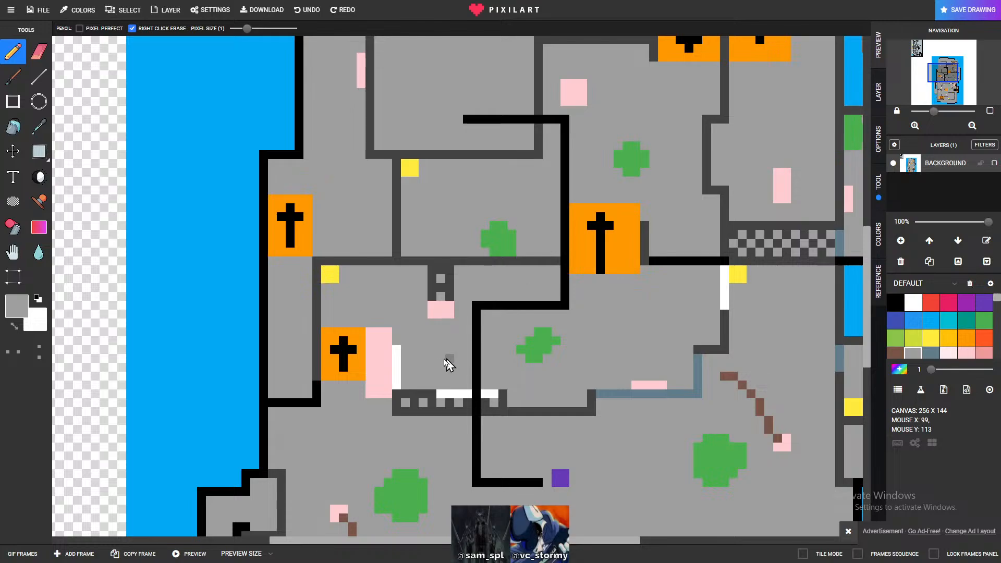
- Examine the reworked upper-left area of the map, including the ramps, grates and surrounding walls
{"action": "scroll", "coordinate": [446, 365], "scroll_direction": "down", "scroll_amount": 3}
{"action": "scroll", "coordinate": [438, 375], "scroll_direction": "up", "scroll_amount": 2}
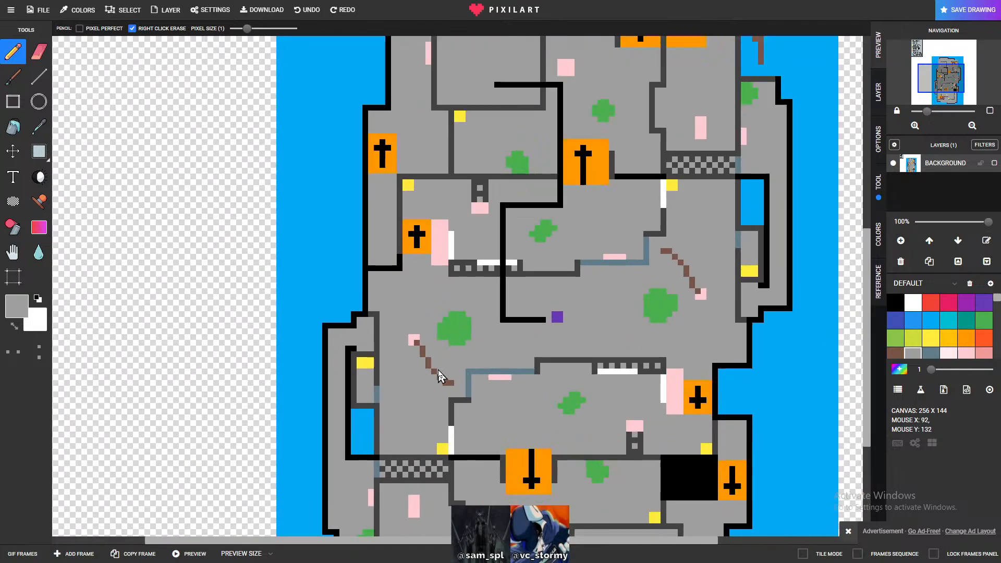
{"action": "scroll", "coordinate": [450, 157], "scroll_direction": "down", "scroll_amount": 3}
{"action": "scroll", "coordinate": [417, 230], "scroll_direction": "up", "scroll_amount": 2}
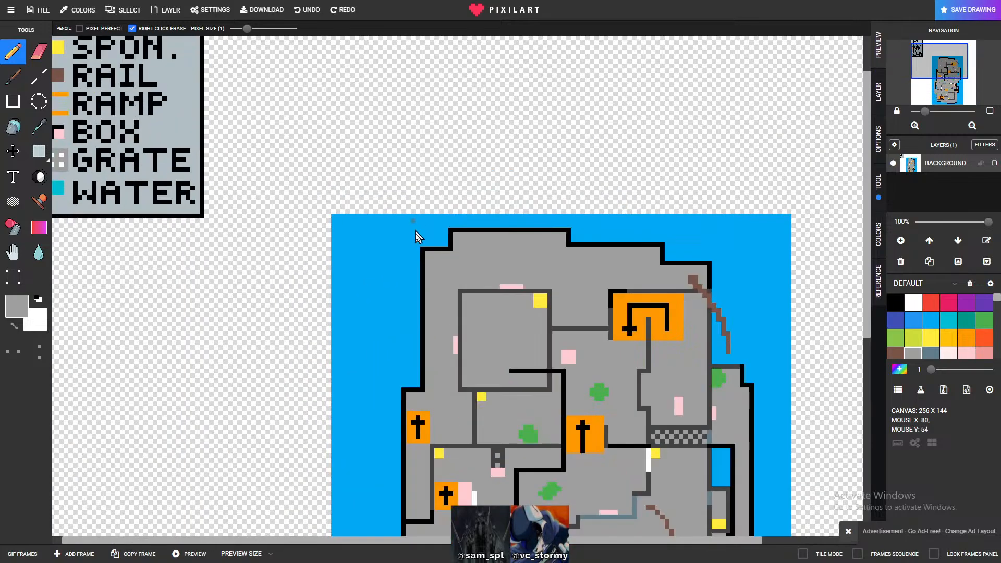
{"action": "scroll", "coordinate": [417, 229], "scroll_direction": "down", "scroll_amount": 2}
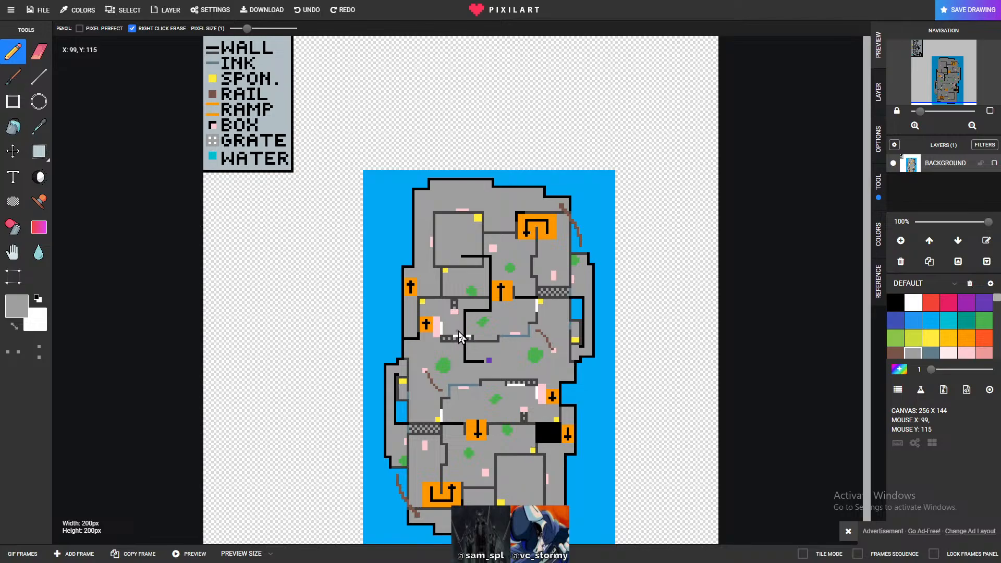
{"action": "scroll", "coordinate": [460, 336], "scroll_direction": "up", "scroll_amount": 4}
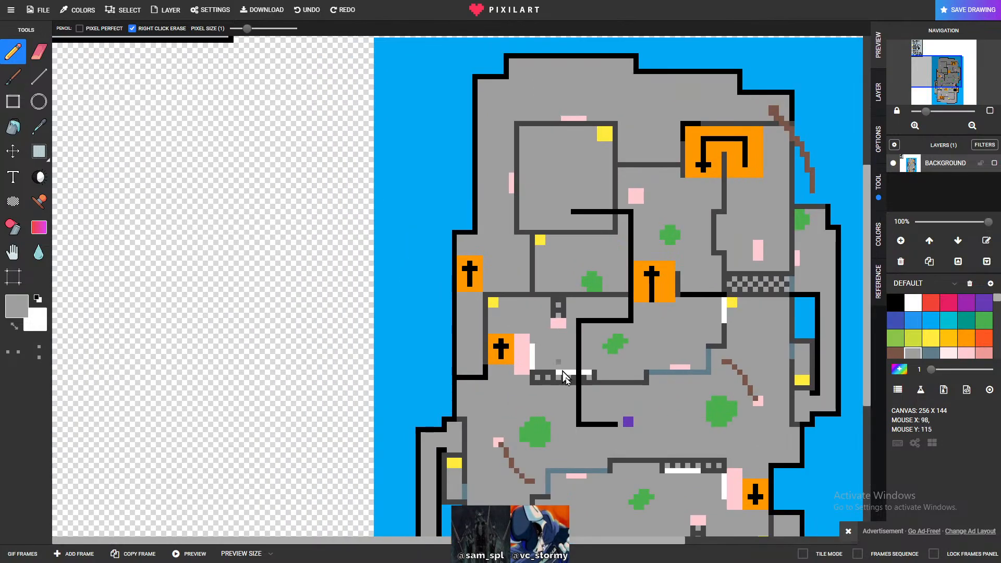
{"action": "scroll", "coordinate": [557, 368], "scroll_direction": "up", "scroll_amount": 2}
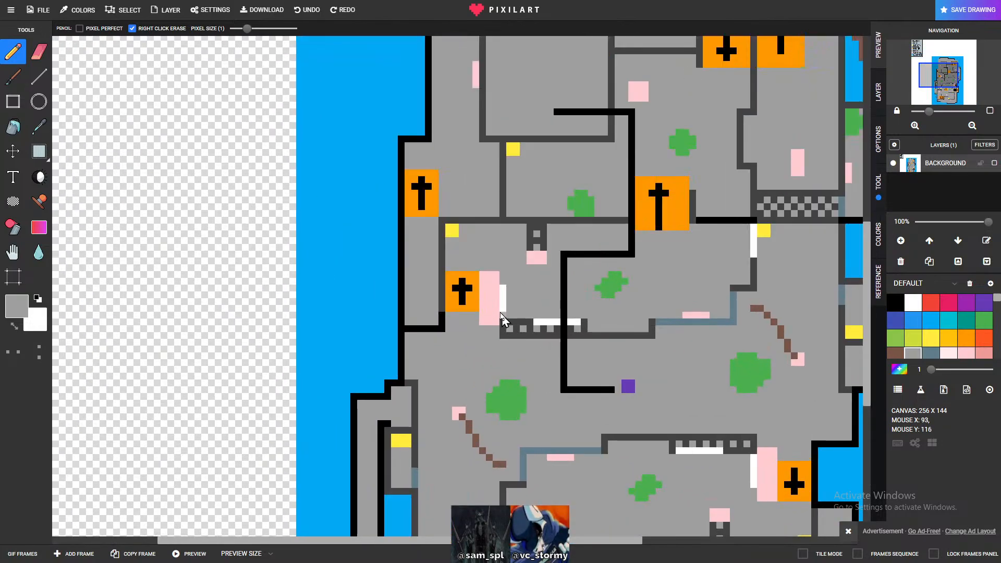
{"action": "left_click", "coordinate": [497, 302]}
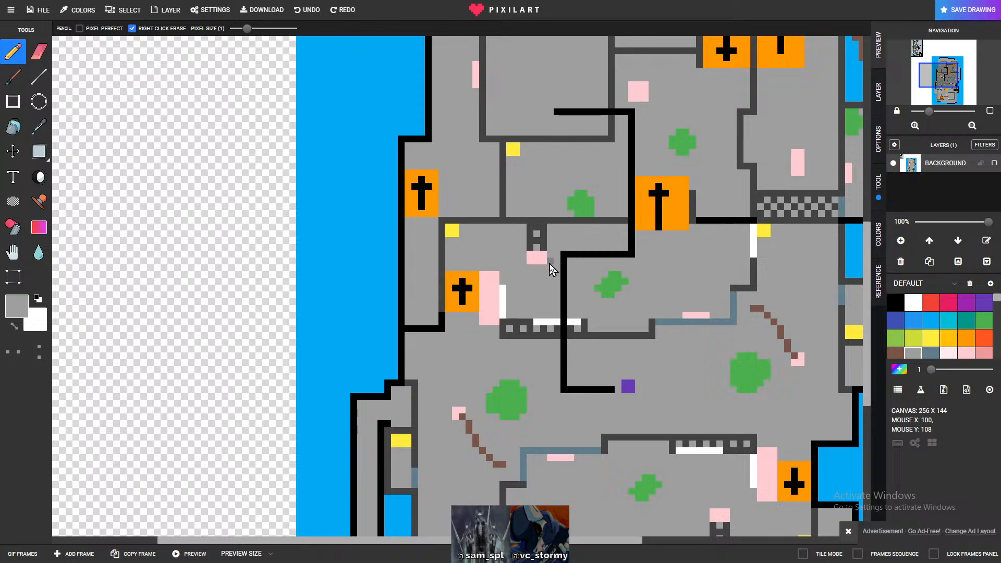
{"action": "scroll", "coordinate": [547, 265], "scroll_direction": "up", "scroll_amount": 3}
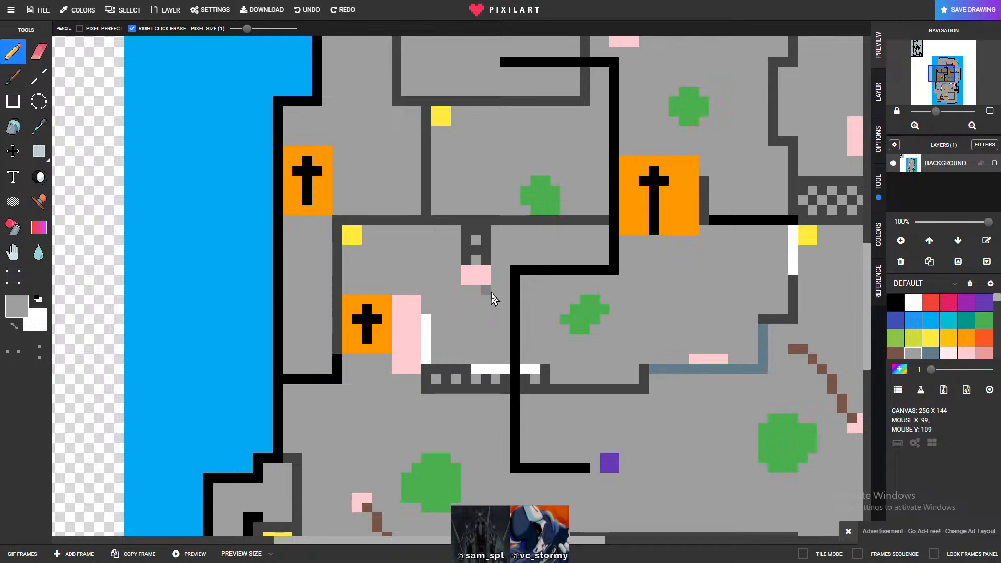
{"action": "scroll", "coordinate": [453, 278], "scroll_direction": "down", "scroll_amount": 1}
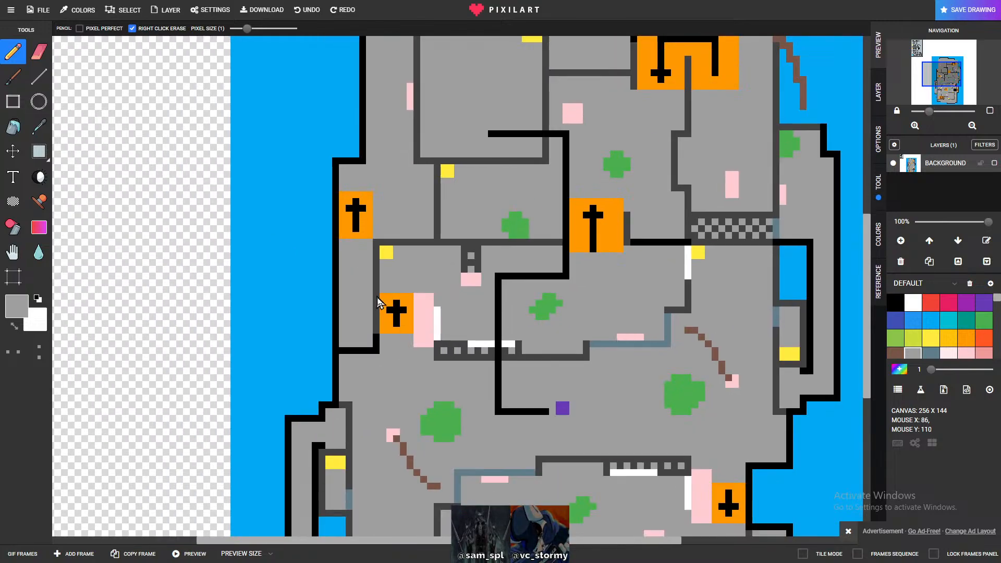
- Draw a black segment 5 pixels long on the horizontal dark grey wall where the vertical wall meets it, near the small grate
{"action": "left_click", "coordinate": [895, 303]}
{"action": "scroll", "coordinate": [442, 269], "scroll_direction": "up", "scroll_amount": 2}
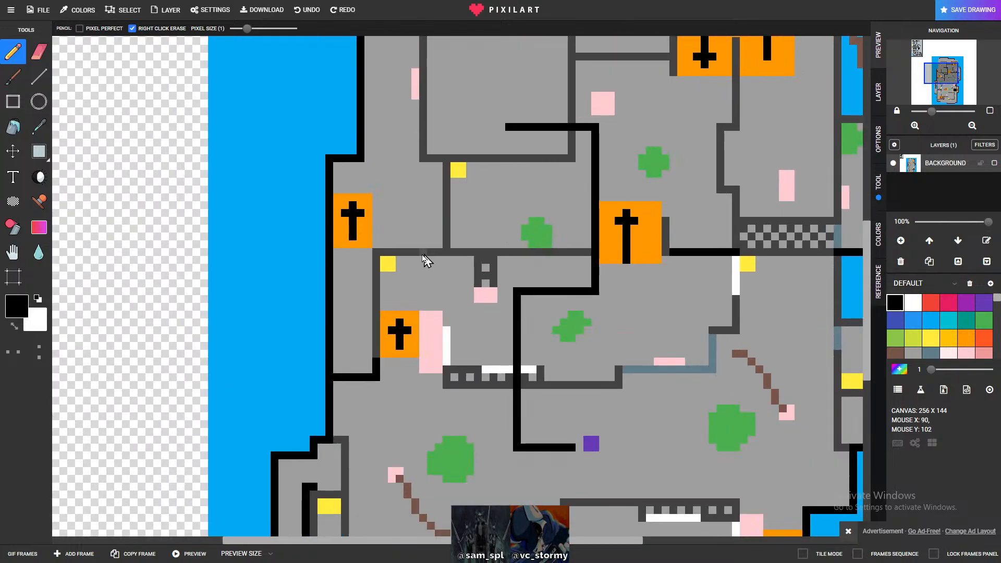
{"action": "left_click_drag", "start_coordinate": [467, 274], "coordinate": [495, 279]}
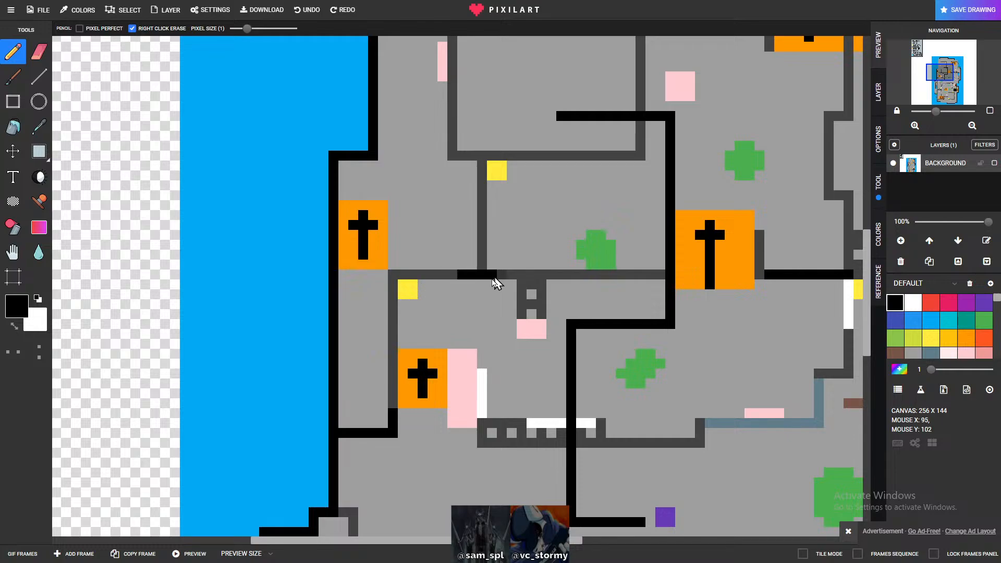
{"action": "scroll", "coordinate": [558, 346], "scroll_direction": "down", "scroll_amount": 1}
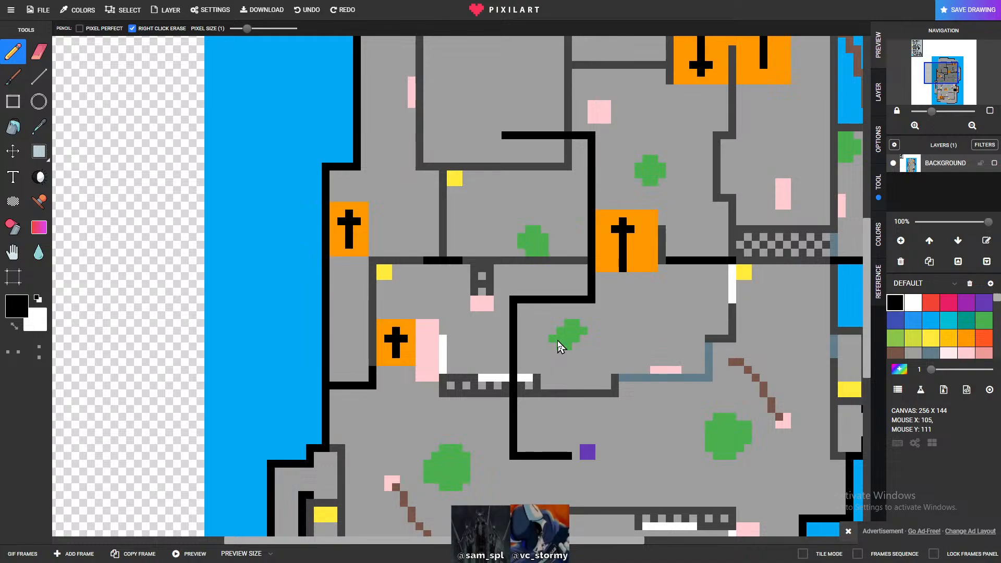
- Paint the small grate with its pink block, the long black line and the central grate with its white strip in the grey floor colour
{"action": "scroll", "coordinate": [552, 322], "scroll_direction": "down", "scroll_amount": 1}
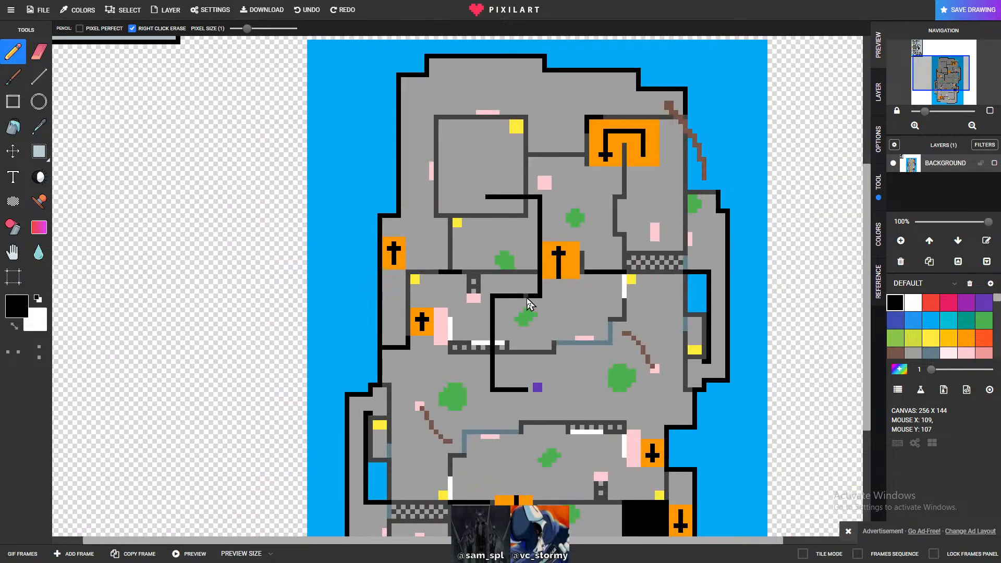
{"action": "scroll", "coordinate": [528, 302], "scroll_direction": "up", "scroll_amount": 1}
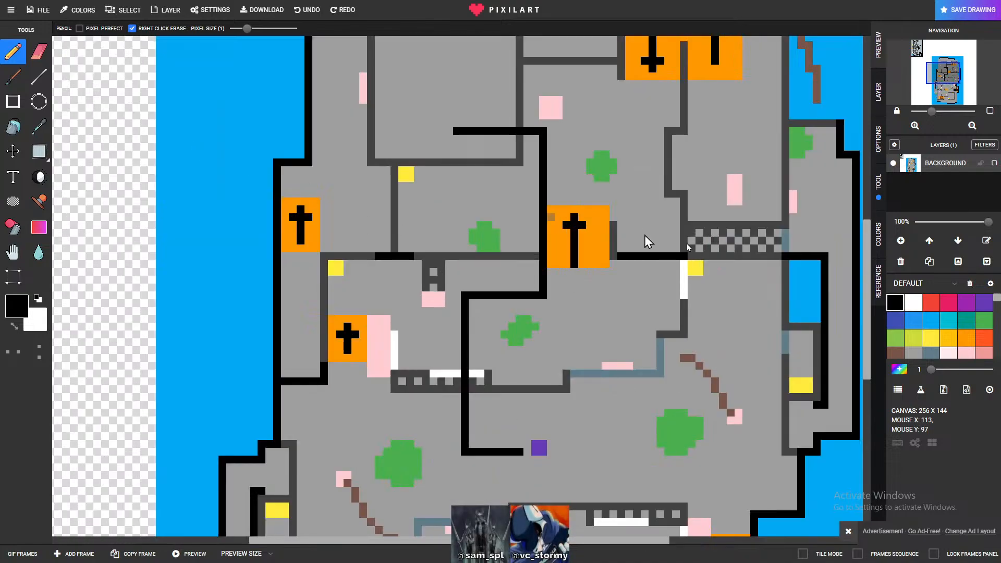
{"action": "left_click", "coordinate": [442, 275], "text": "alt"}
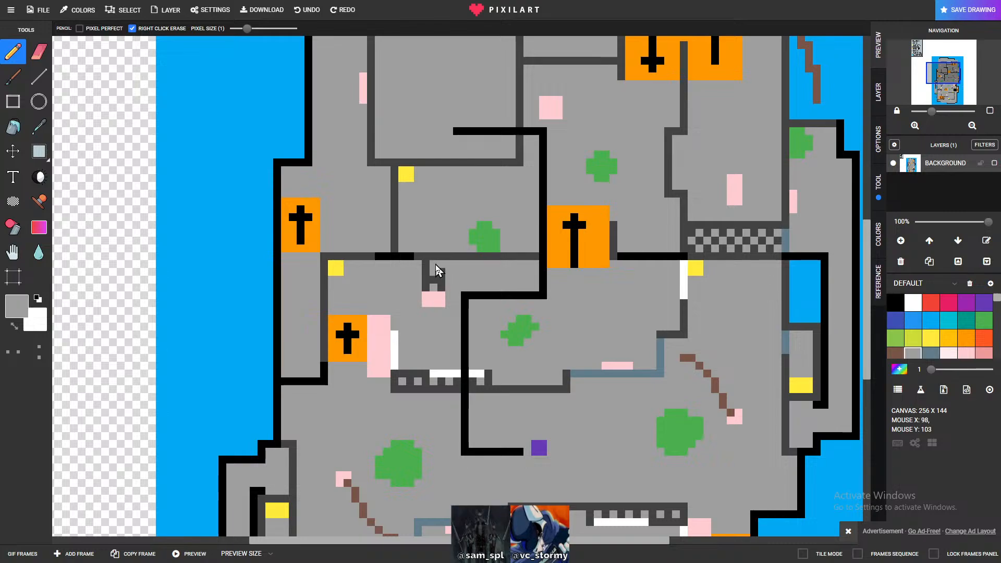
{"action": "mouse_move", "coordinate": [437, 269]}
{"action": "left_mouse_down"}
{"action": "mouse_move", "coordinate": [431, 301]}
{"action": "mouse_move", "coordinate": [440, 308]}
{"action": "left_mouse_up"}
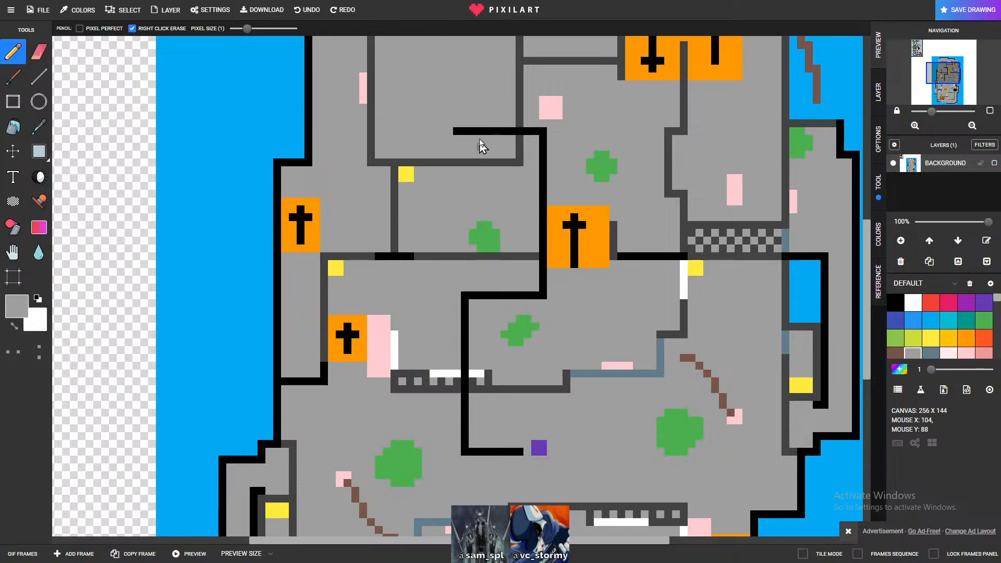
{"action": "mouse_move", "coordinate": [480, 140]}
{"action": "left_mouse_down"}
{"action": "mouse_move", "coordinate": [541, 136]}
{"action": "mouse_move", "coordinate": [538, 293]}
{"action": "mouse_move", "coordinate": [462, 303]}
{"action": "mouse_move", "coordinate": [464, 348]}
{"action": "mouse_move", "coordinate": [466, 306]}
{"action": "mouse_move", "coordinate": [472, 348]}
{"action": "mouse_move", "coordinate": [464, 391]}
{"action": "mouse_move", "coordinate": [518, 454]}
{"action": "mouse_move", "coordinate": [468, 372]}
{"action": "mouse_move", "coordinate": [477, 374]}
{"action": "mouse_move", "coordinate": [435, 372]}
{"action": "mouse_move", "coordinate": [473, 388]}
{"action": "mouse_move", "coordinate": [444, 385]}
{"action": "left_mouse_up"}
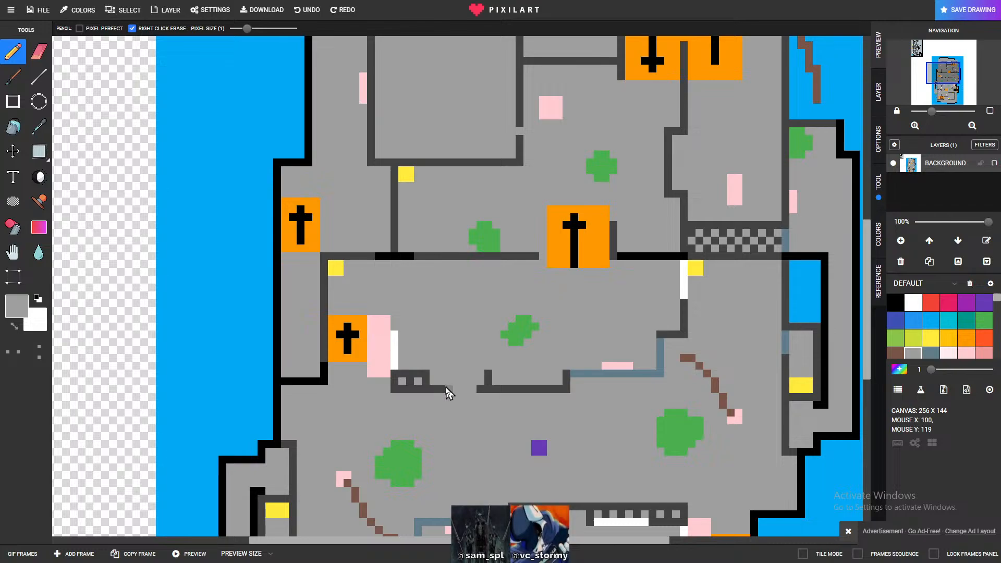
{"action": "mouse_move", "coordinate": [428, 375]}
{"action": "left_mouse_down"}
{"action": "mouse_move", "coordinate": [402, 375]}
{"action": "mouse_move", "coordinate": [486, 383]}
{"action": "left_mouse_up"}
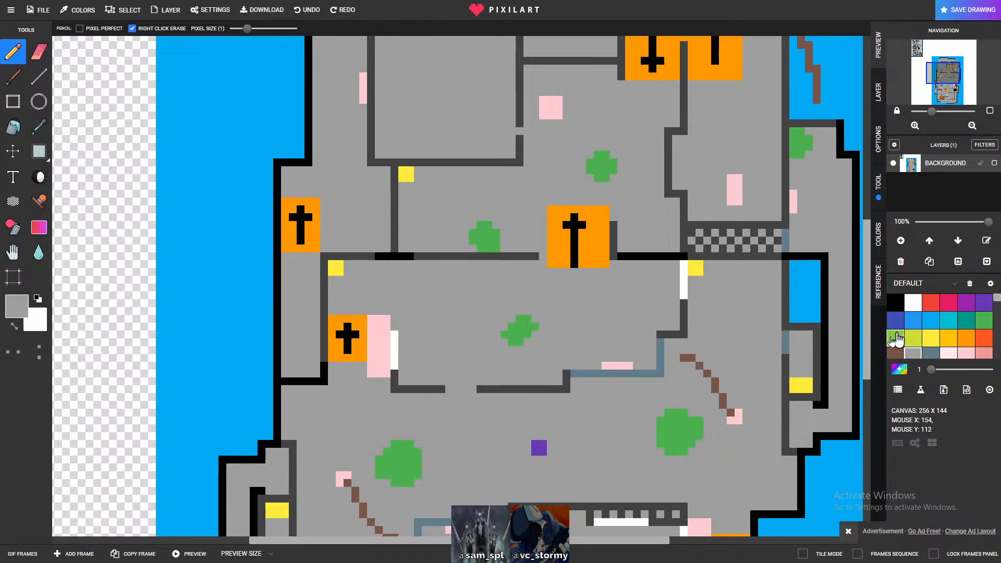
- Draw a horizontal row of five deep purple dashes leading left from the purple square below the middle room
{"action": "left_click", "coordinate": [983, 302]}
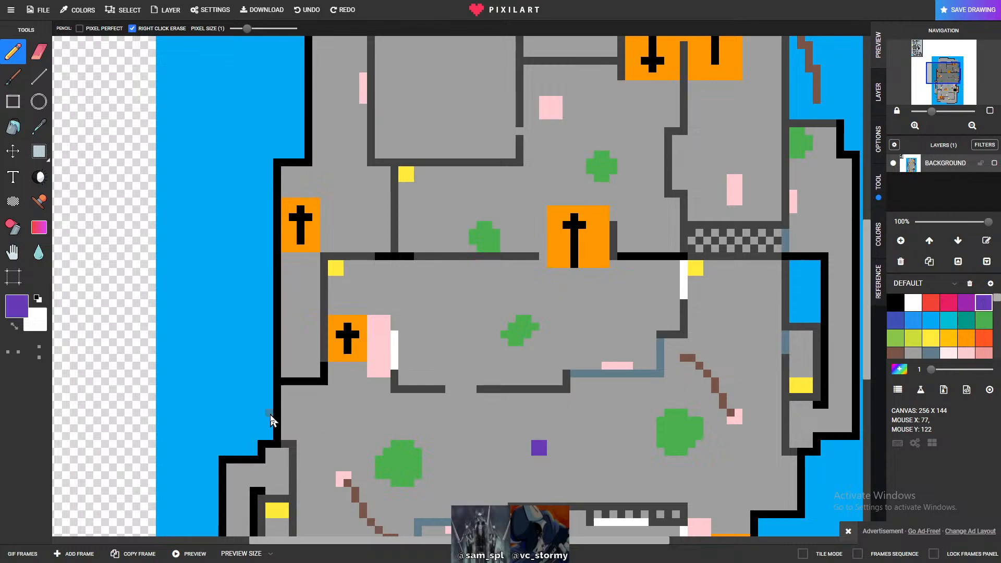
{"action": "left_click", "coordinate": [520, 447]}
{"action": "left_click", "coordinate": [503, 447]}
{"action": "left_click", "coordinate": [488, 447]}
{"action": "left_click", "coordinate": [473, 447]}
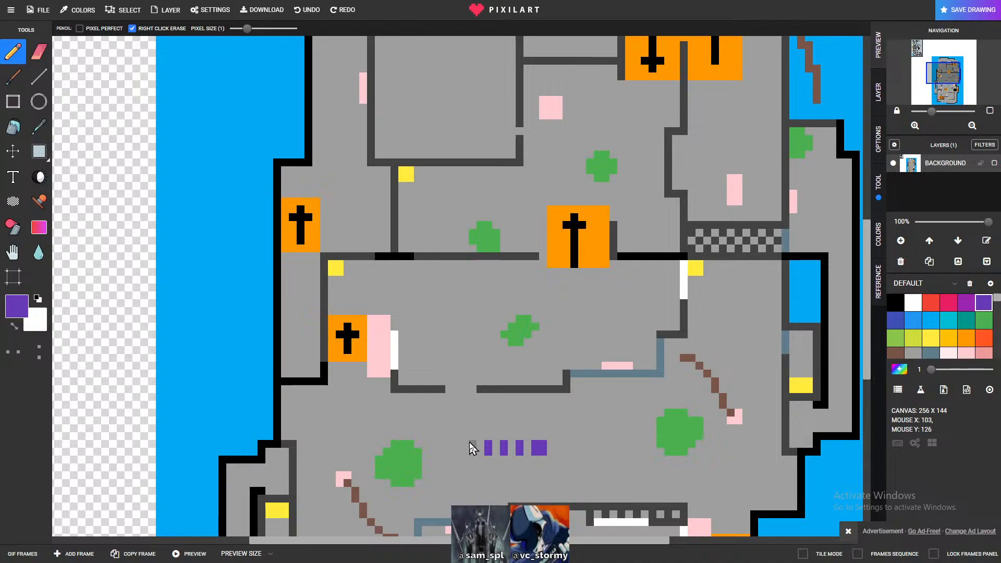
{"action": "left_click", "coordinate": [458, 451]}
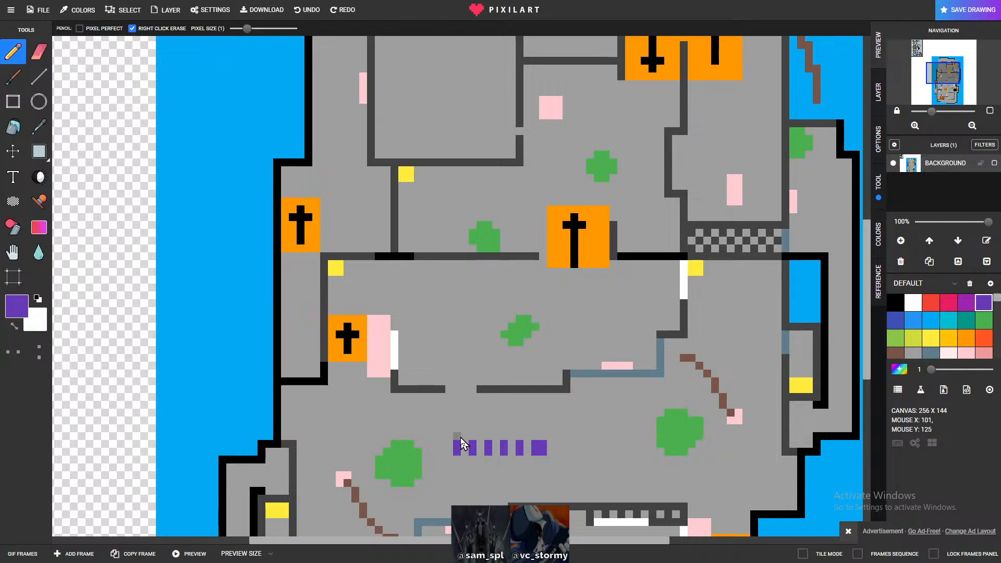
- Continue the trail with a vertical column of nine deep purple dashes, up through the wall opening into the middle room
{"action": "left_click", "coordinate": [461, 428]}
{"action": "left_click", "coordinate": [460, 413]}
{"action": "left_click", "coordinate": [461, 399]}
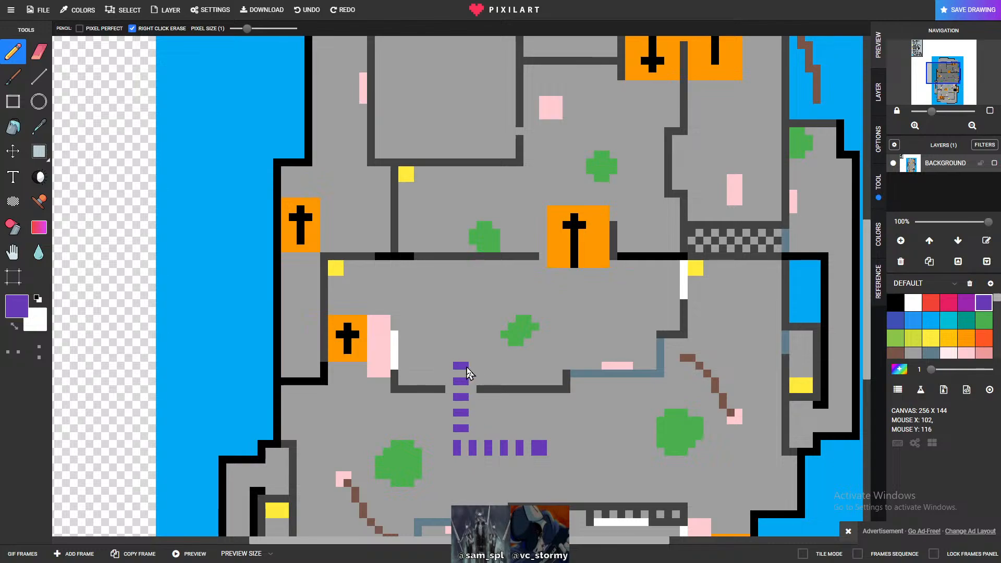
{"action": "left_click", "coordinate": [459, 365]}
{"action": "left_click", "coordinate": [461, 350]}
{"action": "left_click", "coordinate": [461, 413]}
{"action": "left_click", "coordinate": [461, 397]}
{"action": "left_click", "coordinate": [457, 334]}
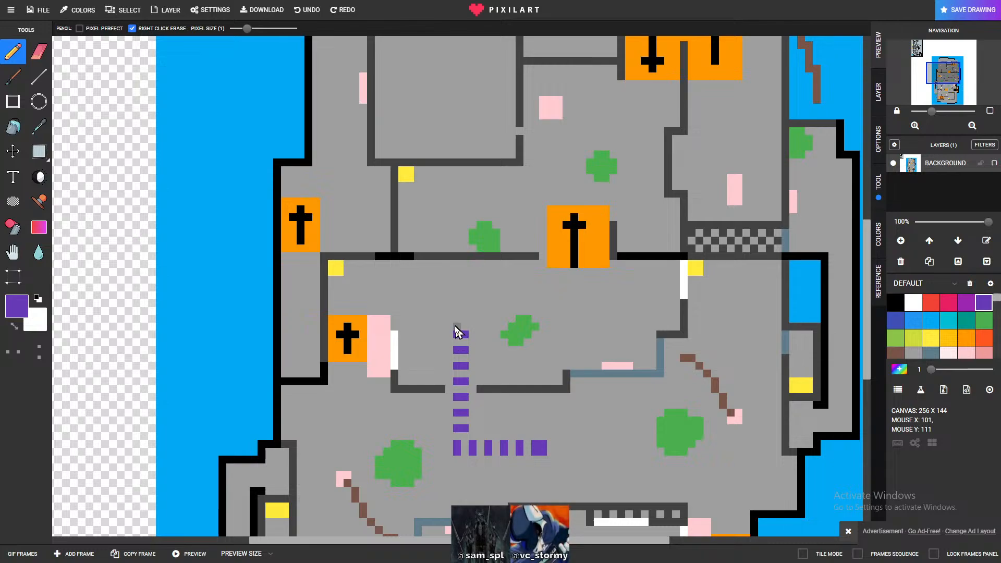
{"action": "left_click", "coordinate": [456, 319]}
{"action": "left_click", "coordinate": [457, 304]}
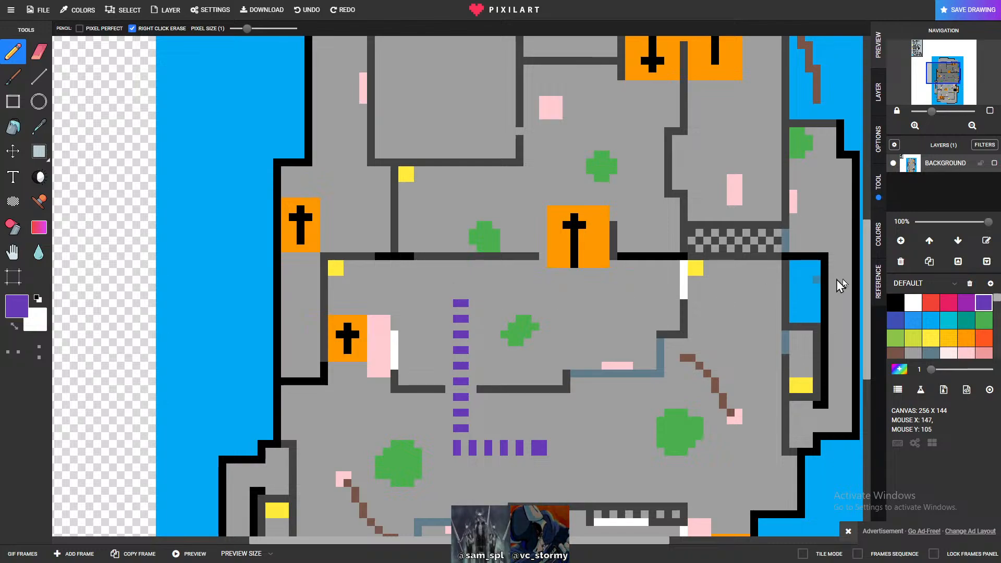
- Add a magenta-purple block at the top of the dashed column, with two more deep purple dashes above it
{"action": "left_click", "coordinate": [965, 303]}
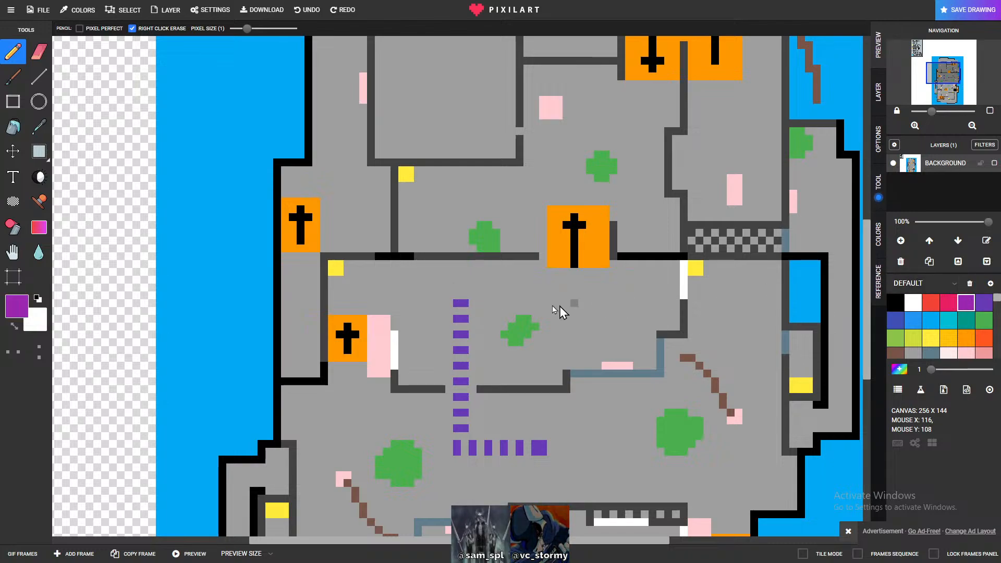
{"action": "left_click", "coordinate": [459, 307]}
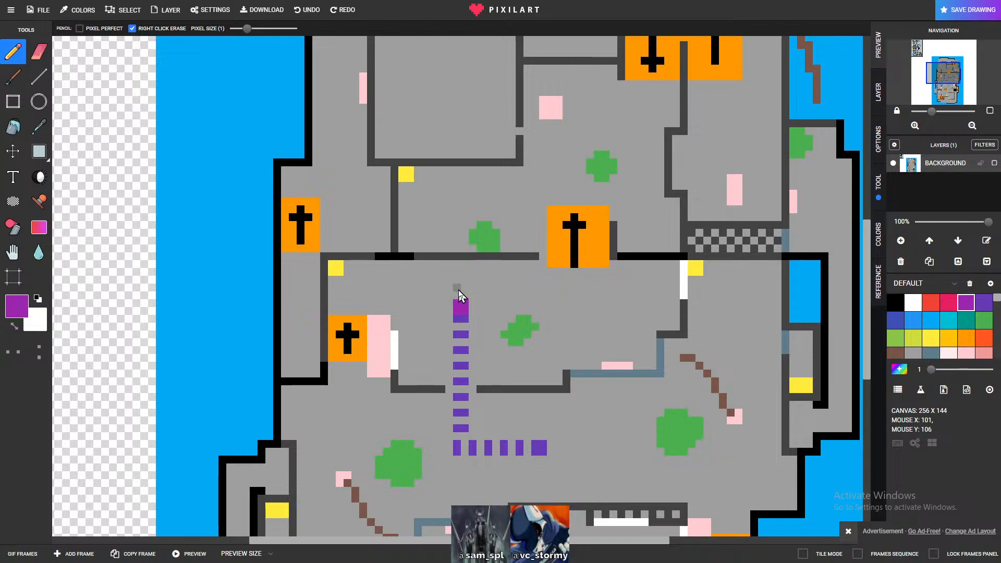
{"action": "key", "text": "x"}
{"action": "left_click", "coordinate": [457, 288]}
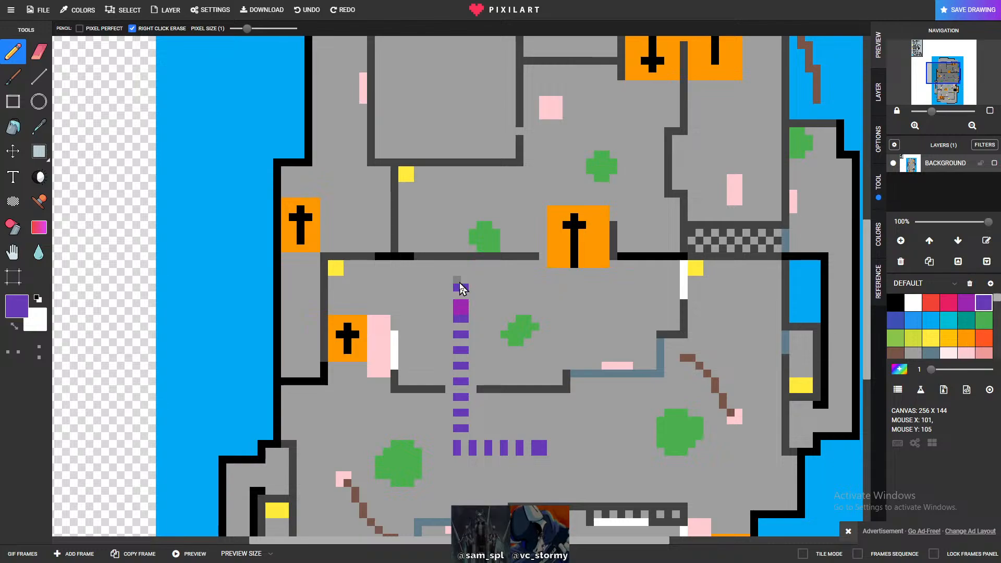
{"action": "left_click_drag", "start_coordinate": [464, 272], "coordinate": [454, 274]}
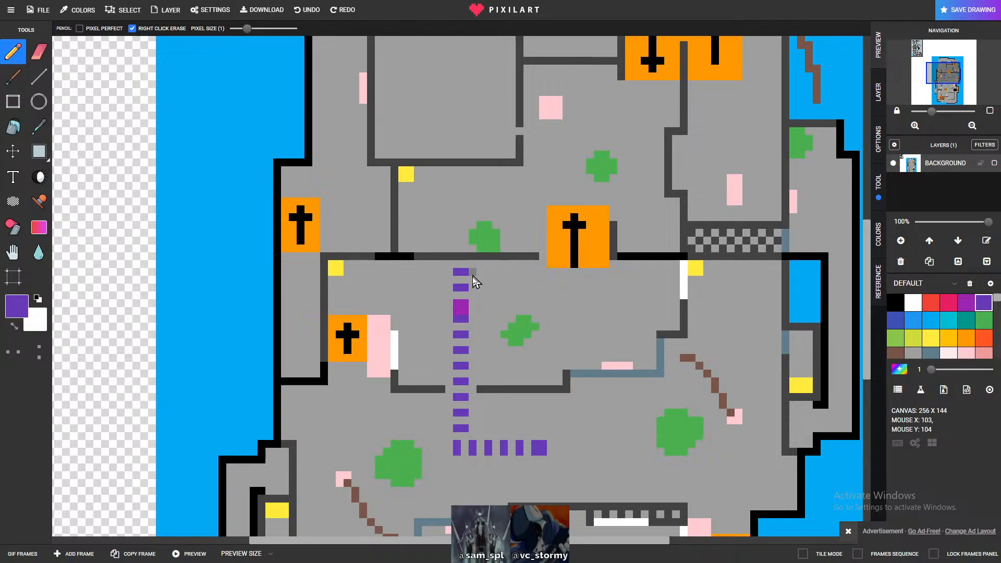
- Turn the trail right with three deep purple dashes, then run five dashes upward across the wall beside the green bush
{"action": "mouse_move", "coordinate": [480, 279]}
{"action": "left_mouse_down"}
{"action": "mouse_move", "coordinate": [480, 271]}
{"action": "mouse_move", "coordinate": [499, 277]}
{"action": "left_mouse_up"}
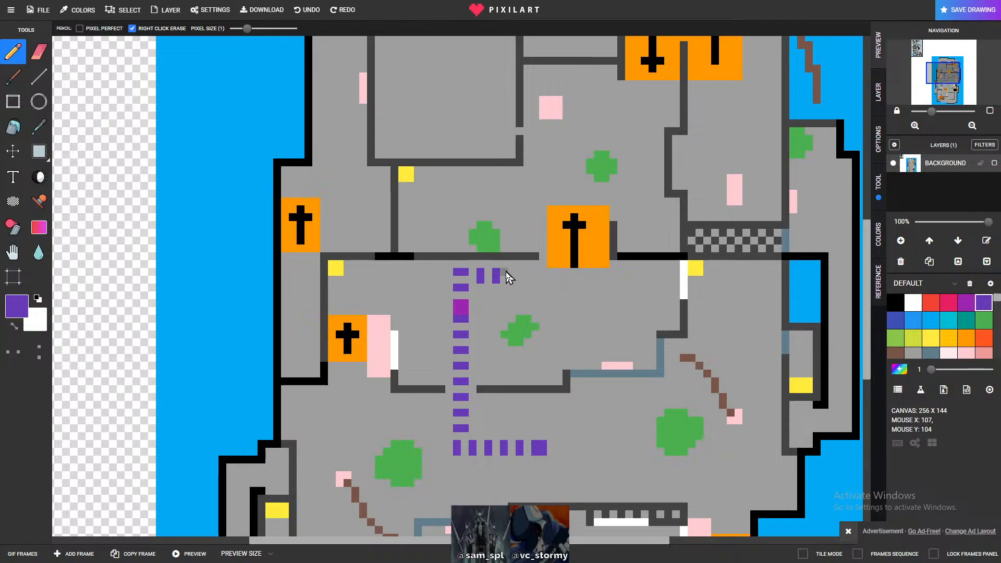
{"action": "left_click_drag", "start_coordinate": [511, 271], "coordinate": [509, 260]}
{"action": "left_click", "coordinate": [508, 240]}
{"action": "left_click", "coordinate": [505, 225]}
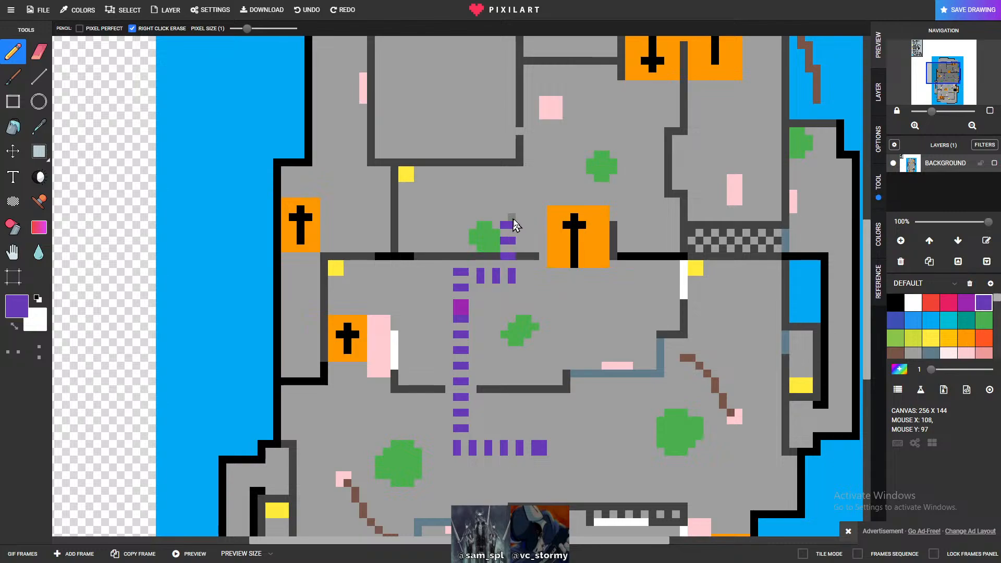
{"action": "left_click", "coordinate": [508, 209]}
{"action": "left_click", "coordinate": [507, 198]}
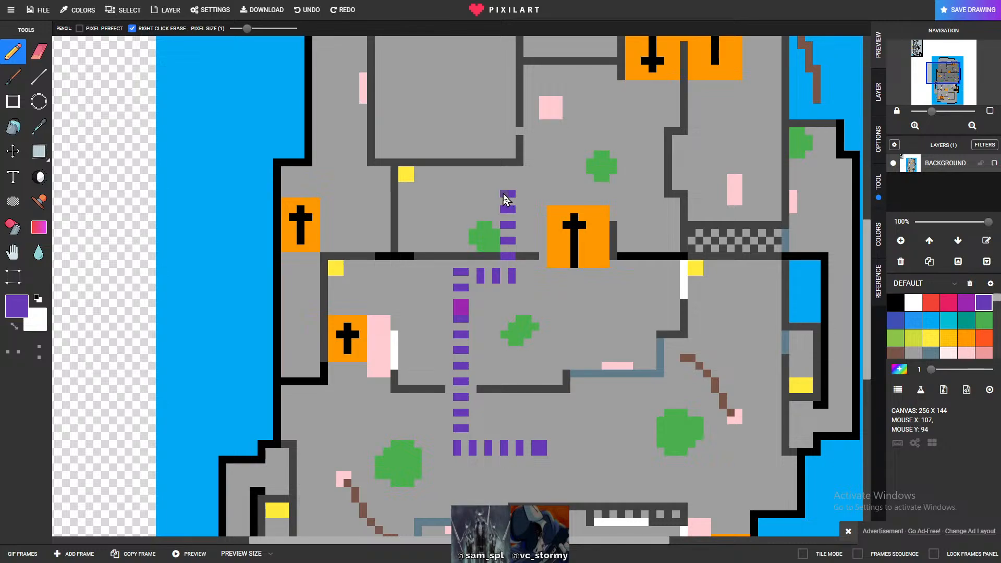
- Shift the upper dashed column two pixels right, adding a fourth dash to the row below and painting the old dashes floor grey
{"action": "scroll", "coordinate": [514, 208], "scroll_direction": "down", "scroll_amount": 3}
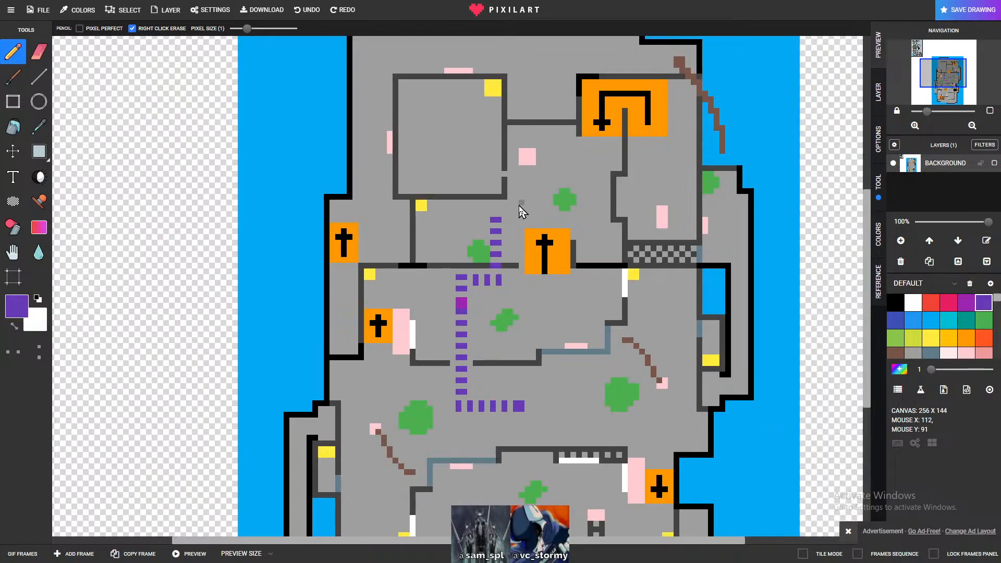
{"action": "scroll", "coordinate": [516, 211], "scroll_direction": "up", "scroll_amount": 2}
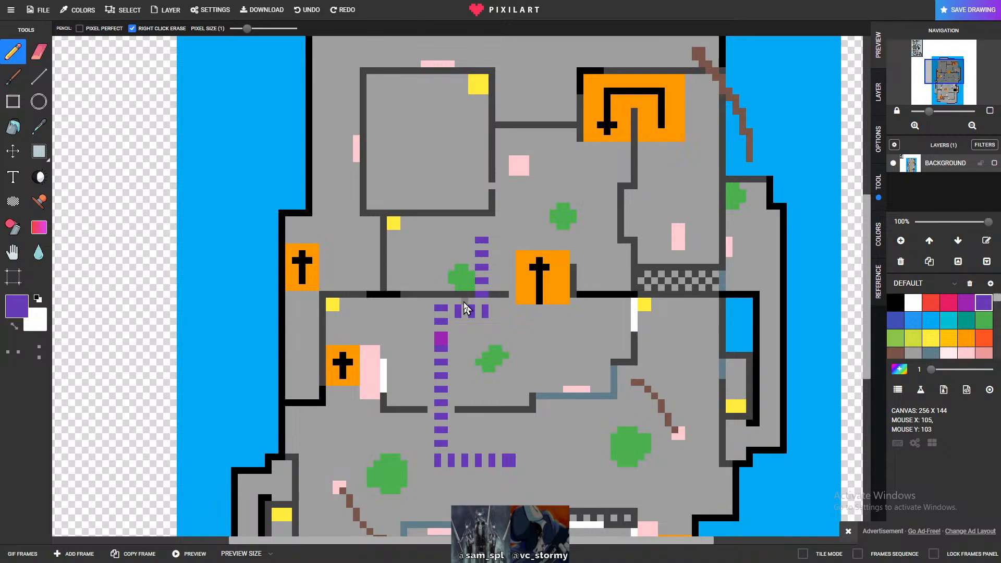
{"action": "left_click", "coordinate": [499, 311]}
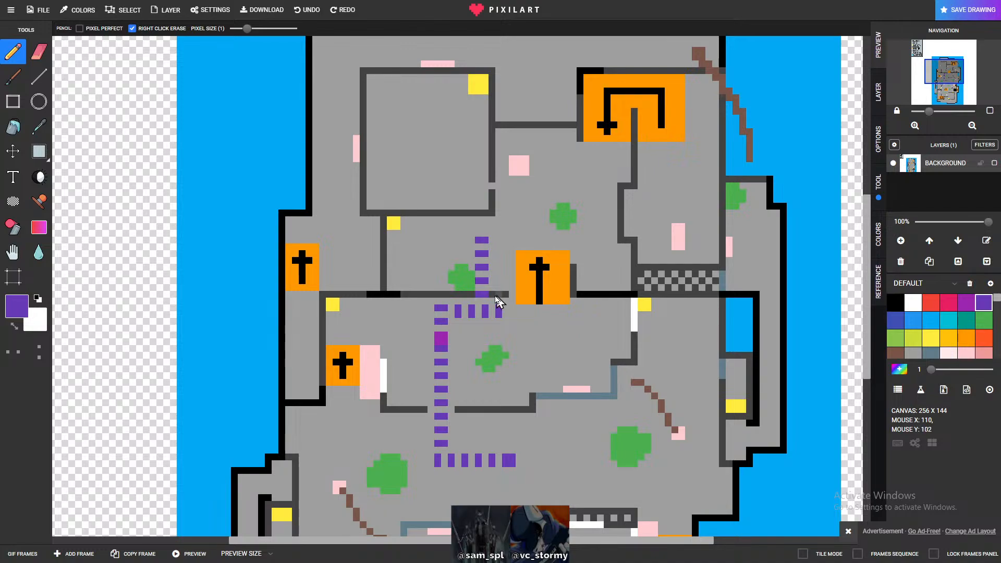
{"action": "left_click_drag", "start_coordinate": [495, 296], "coordinate": [493, 266]}
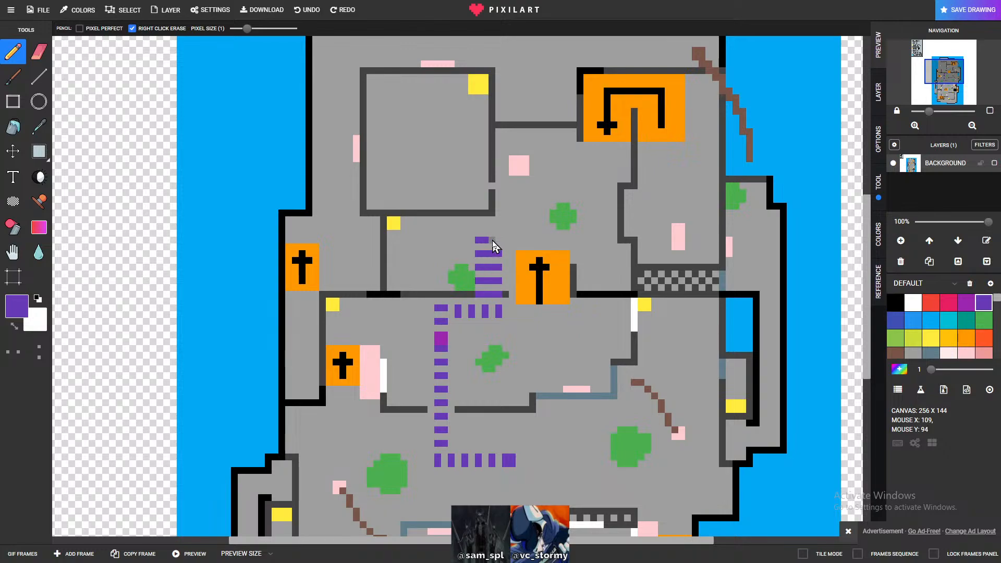
{"action": "left_click", "coordinate": [492, 240]}
{"action": "left_click", "coordinate": [707, 284], "text": "alt"}
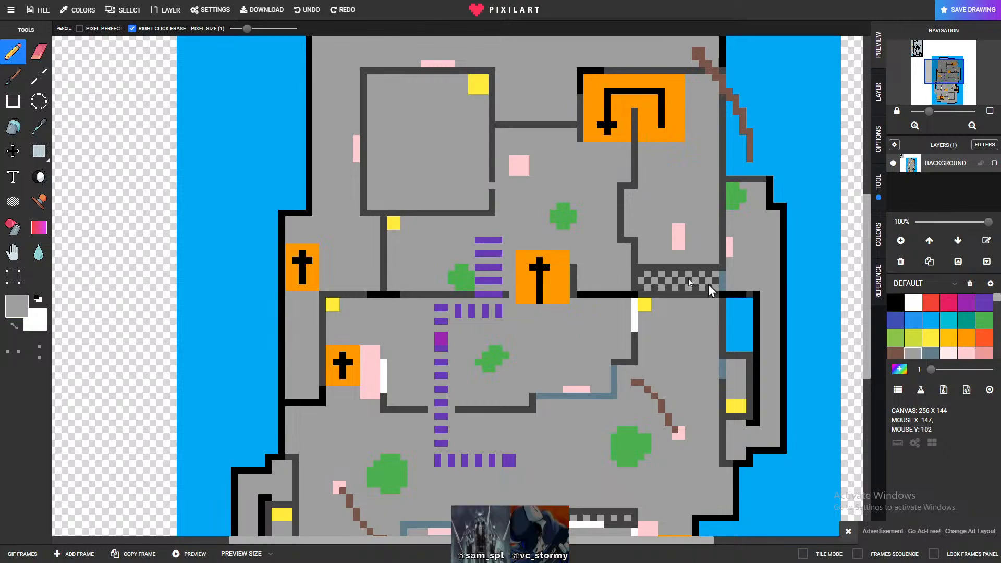
{"action": "left_click_drag", "start_coordinate": [478, 239], "coordinate": [482, 294]}
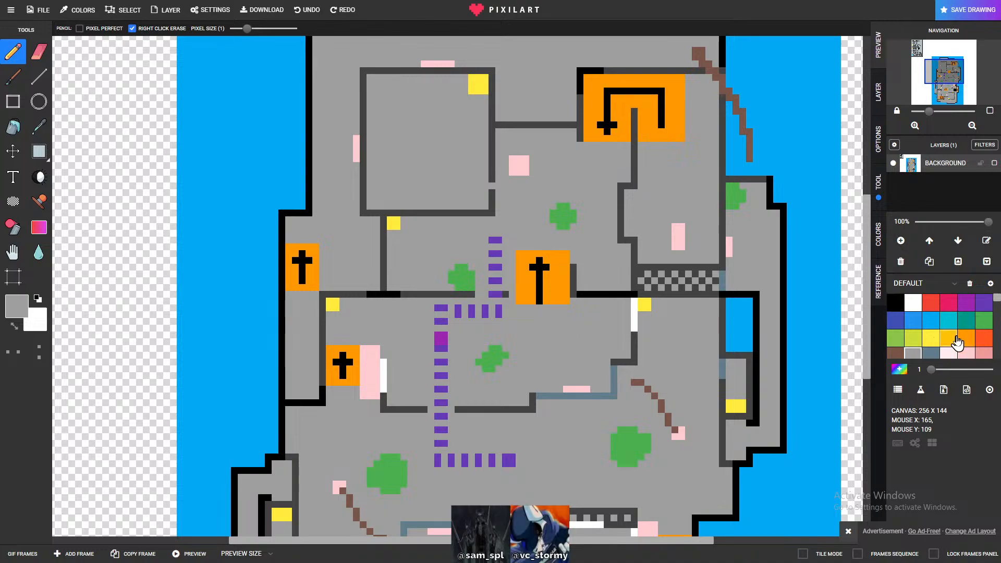
- Extend the dark grey wall through the gap and the orange cross block, and paint most of the block in the grey floor colour
{"action": "scroll", "coordinate": [956, 342], "scroll_direction": "down", "scroll_amount": 3}
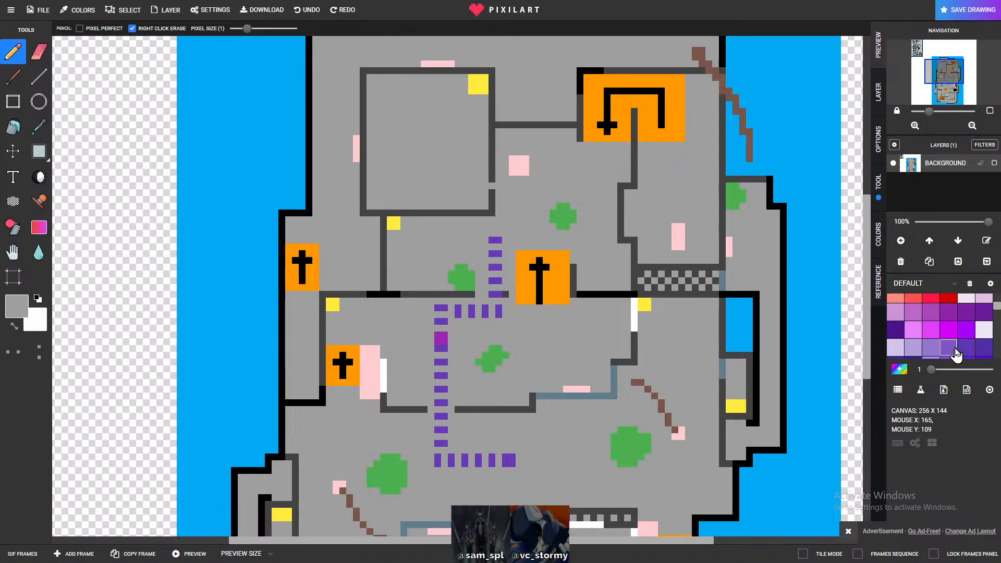
{"action": "left_click", "coordinate": [479, 295], "text": "alt"}
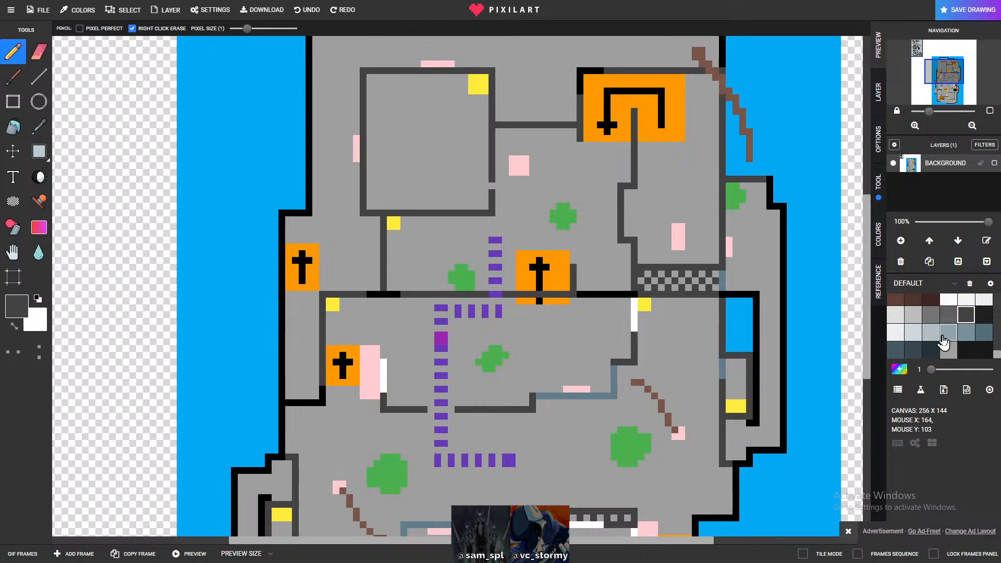
{"action": "scroll", "coordinate": [948, 344], "scroll_direction": "up", "scroll_amount": 3}
{"action": "scroll", "coordinate": [947, 343], "scroll_direction": "up", "scroll_amount": 3}
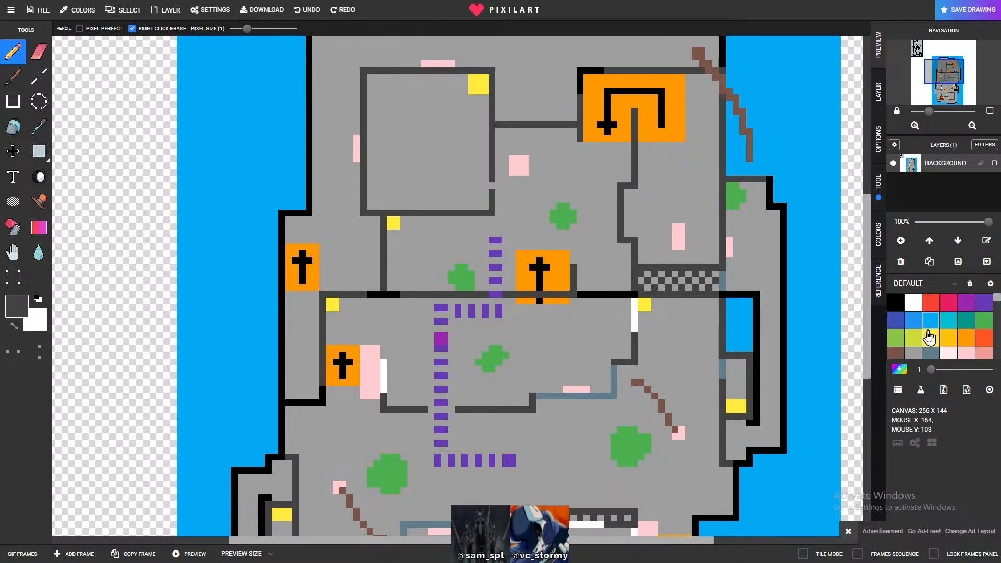
{"action": "left_click", "coordinate": [913, 353]}
{"action": "mouse_move", "coordinate": [514, 297]}
{"action": "left_mouse_down"}
{"action": "mouse_move", "coordinate": [536, 305]}
{"action": "mouse_move", "coordinate": [566, 289]}
{"action": "mouse_move", "coordinate": [566, 257]}
{"action": "mouse_move", "coordinate": [531, 258]}
{"action": "mouse_move", "coordinate": [530, 270]}
{"action": "mouse_move", "coordinate": [554, 273]}
{"action": "mouse_move", "coordinate": [536, 266]}
{"action": "left_mouse_up"}
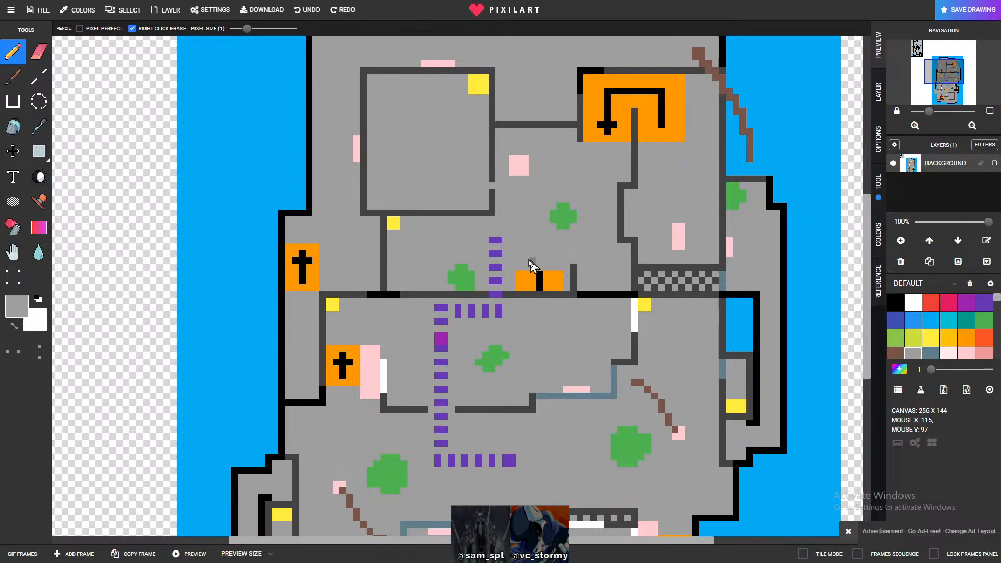
- Remove the top dash of the upper column and fill a magenta-purple block at its new upper end
{"action": "left_click", "coordinate": [497, 241]}
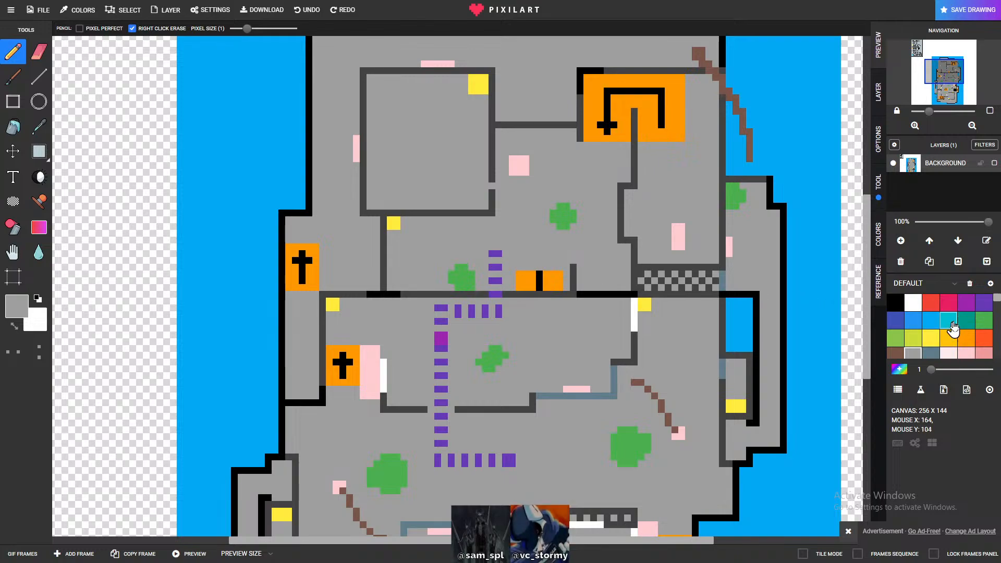
{"action": "left_click", "coordinate": [966, 302]}
{"action": "left_click", "coordinate": [492, 260]}
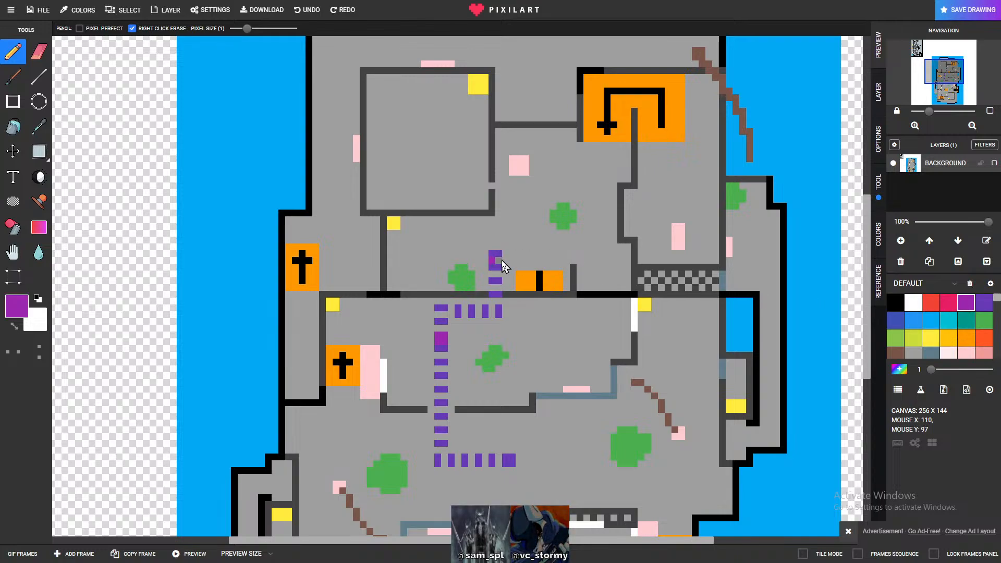
- Paint the remaining orange and black pixels of the central cross block in the grey floor colour
{"action": "left_click", "coordinate": [913, 353]}
{"action": "mouse_move", "coordinate": [519, 273]}
{"action": "left_mouse_down"}
{"action": "mouse_move", "coordinate": [561, 275]}
{"action": "mouse_move", "coordinate": [520, 286]}
{"action": "mouse_move", "coordinate": [561, 286]}
{"action": "left_mouse_up"}
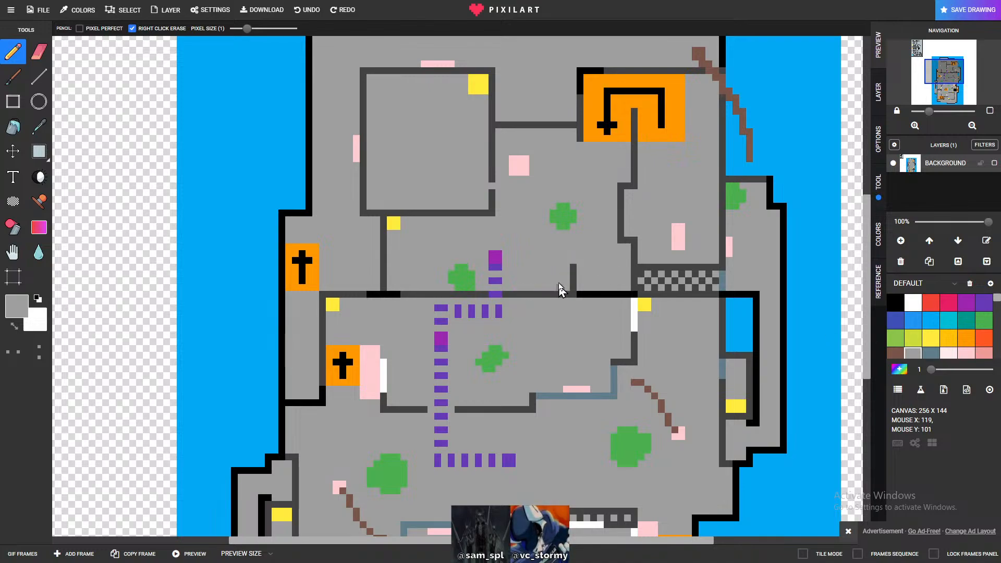
{"action": "scroll", "coordinate": [528, 238], "scroll_direction": "down", "scroll_amount": 2}
{"action": "scroll", "coordinate": [534, 271], "scroll_direction": "down", "scroll_amount": 2}
{"action": "scroll", "coordinate": [531, 304], "scroll_direction": "up", "scroll_amount": 2}
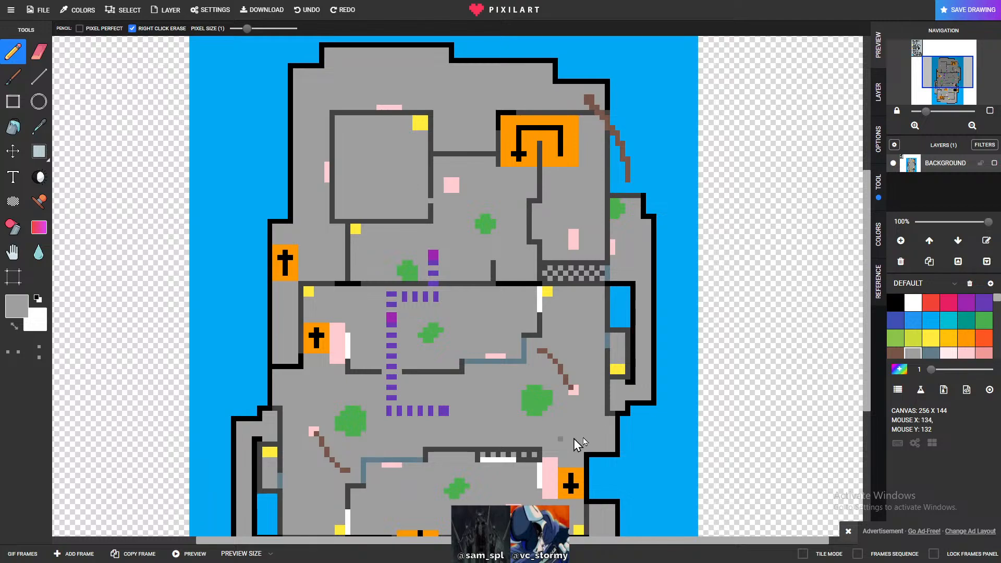
{"action": "scroll", "coordinate": [573, 439], "scroll_direction": "up", "scroll_amount": 1}
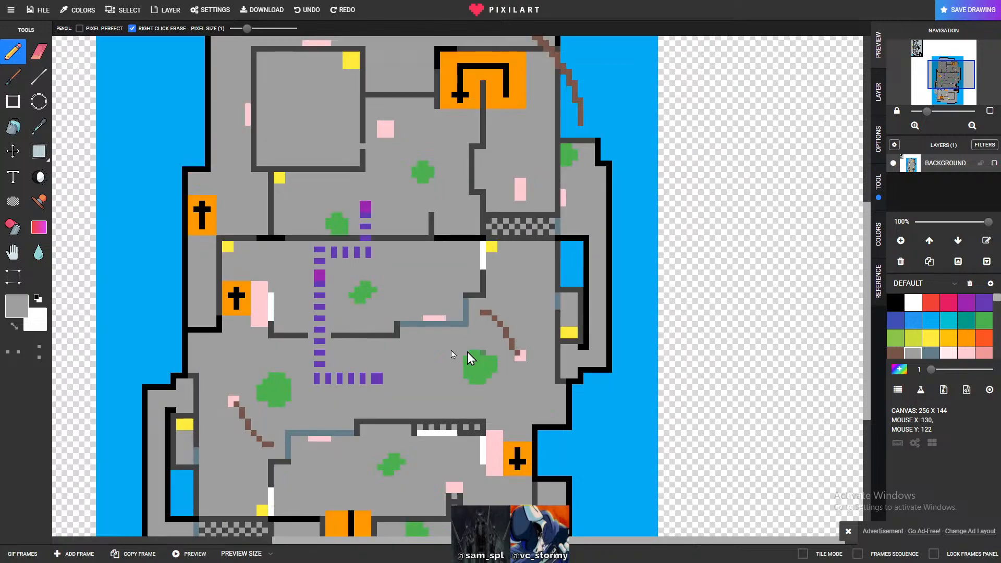
{"action": "scroll", "coordinate": [467, 352], "scroll_direction": "down", "scroll_amount": 1}
{"action": "scroll", "coordinate": [382, 198], "scroll_direction": "up", "scroll_amount": 1}
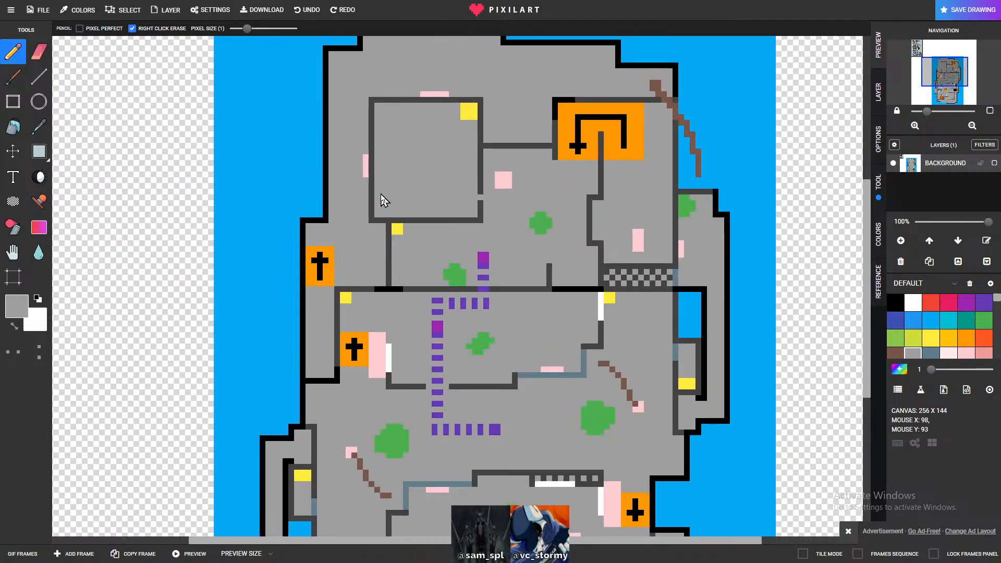
- Extend the dashed purple column upward from its magenta-purple block to the opening in the upper-left room's wall
{"action": "scroll", "coordinate": [499, 295], "scroll_direction": "up", "scroll_amount": 1}
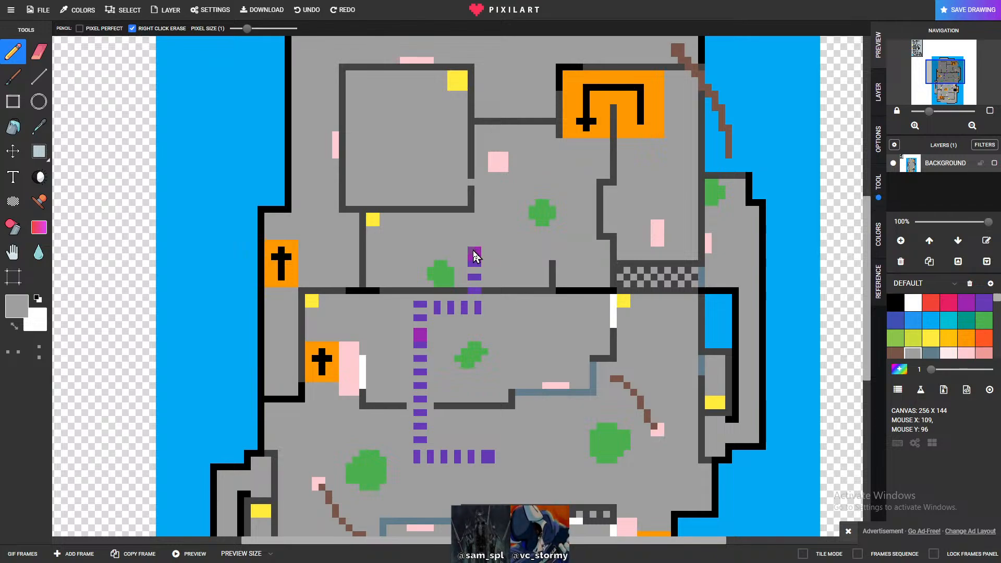
{"action": "left_click", "coordinate": [982, 303]}
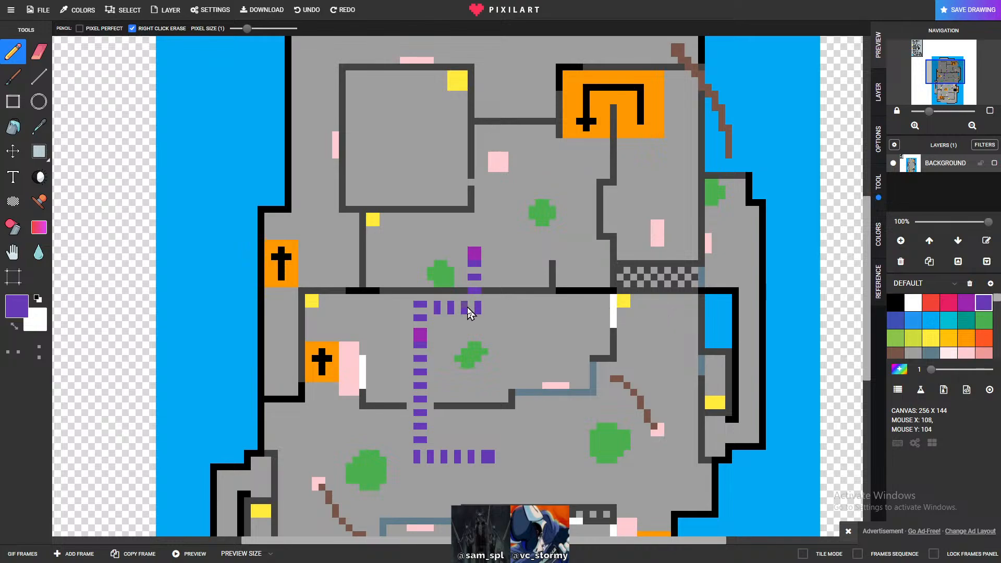
{"action": "left_click", "coordinate": [475, 236]}
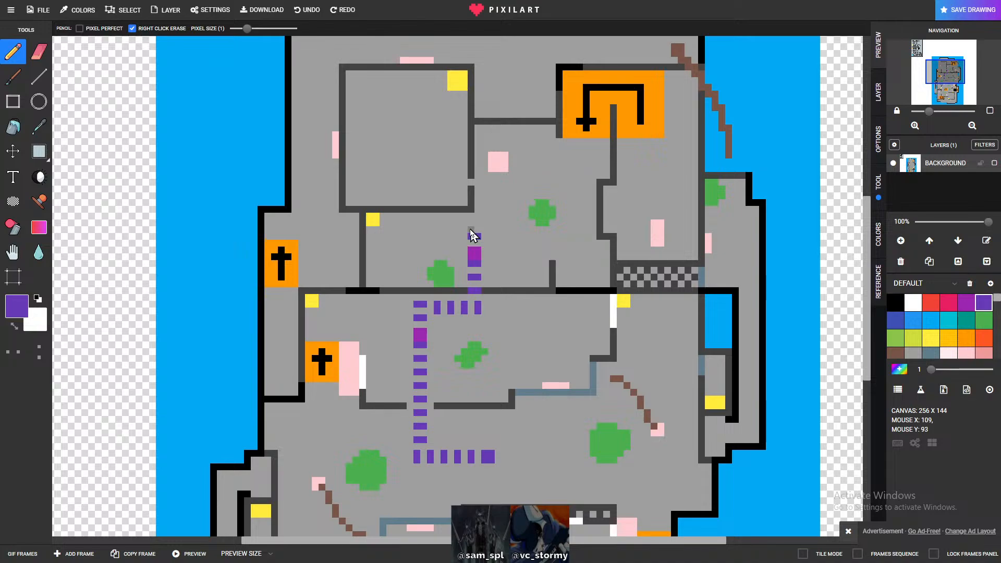
{"action": "left_click", "coordinate": [475, 224]}
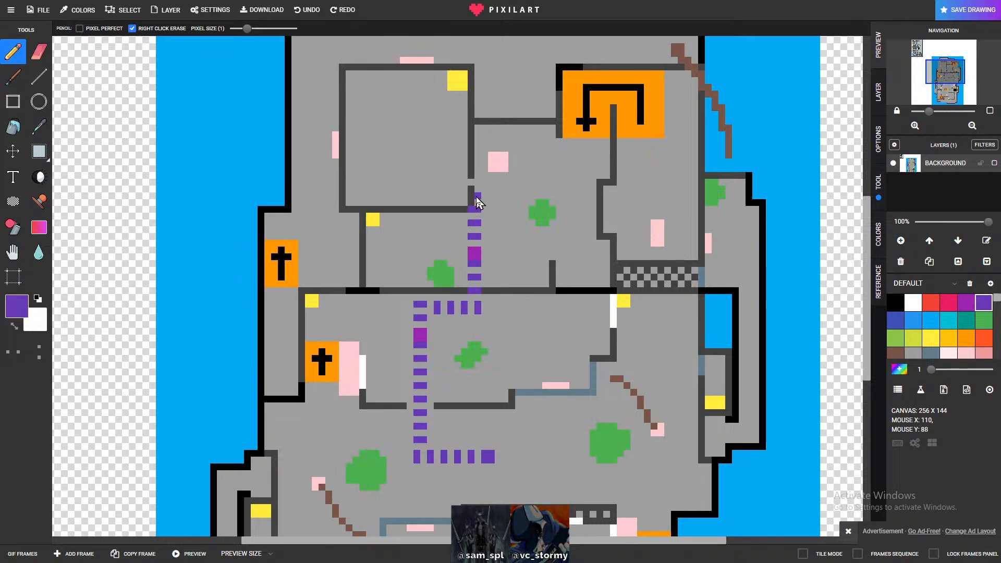
{"action": "left_click", "coordinate": [475, 196]}
{"action": "left_click", "coordinate": [475, 182]}
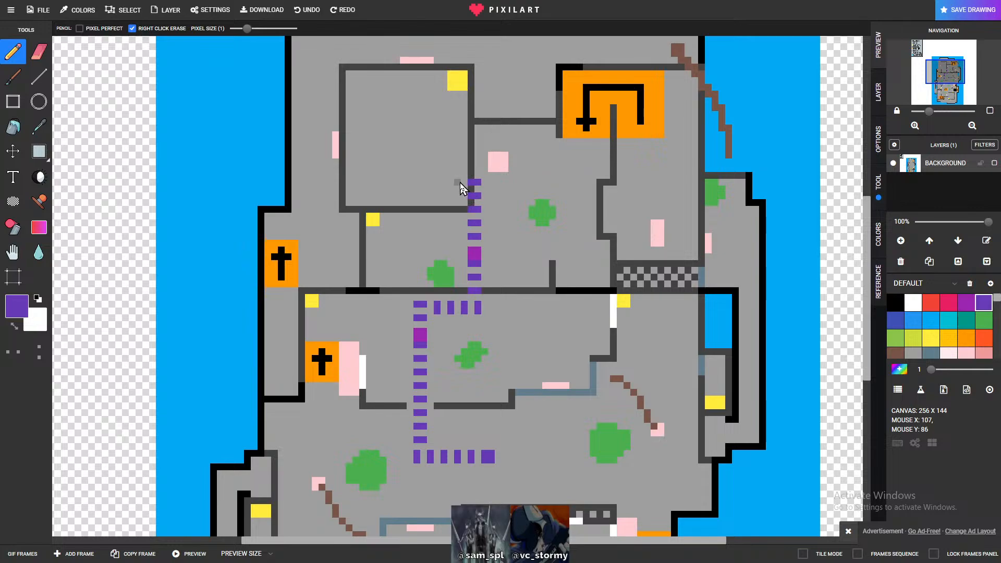
- Add another purple dash atop the column and one level with it inside the room, painting the misplaced lower dash floor grey
{"action": "left_click", "coordinate": [457, 186]}
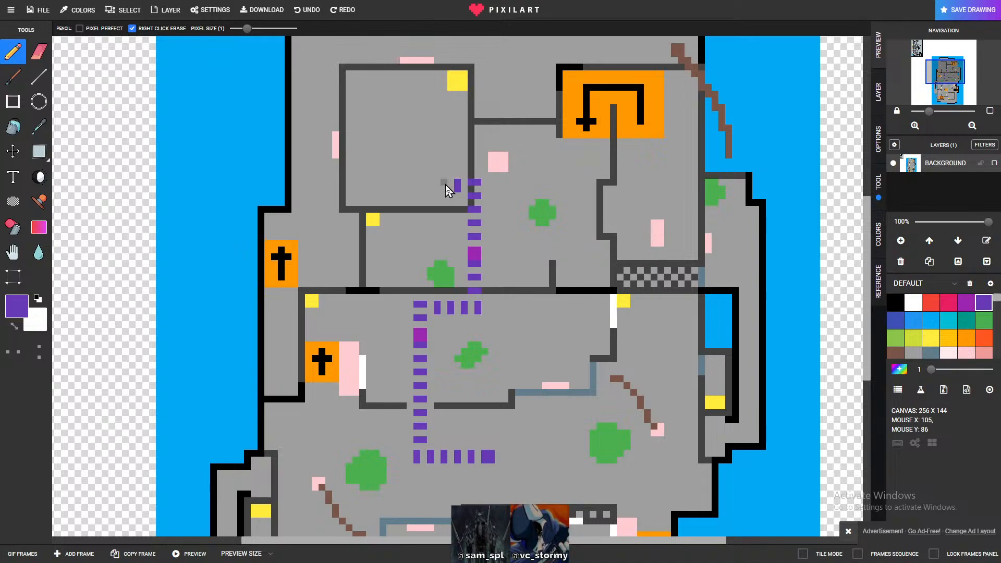
{"action": "left_click", "coordinate": [474, 168]}
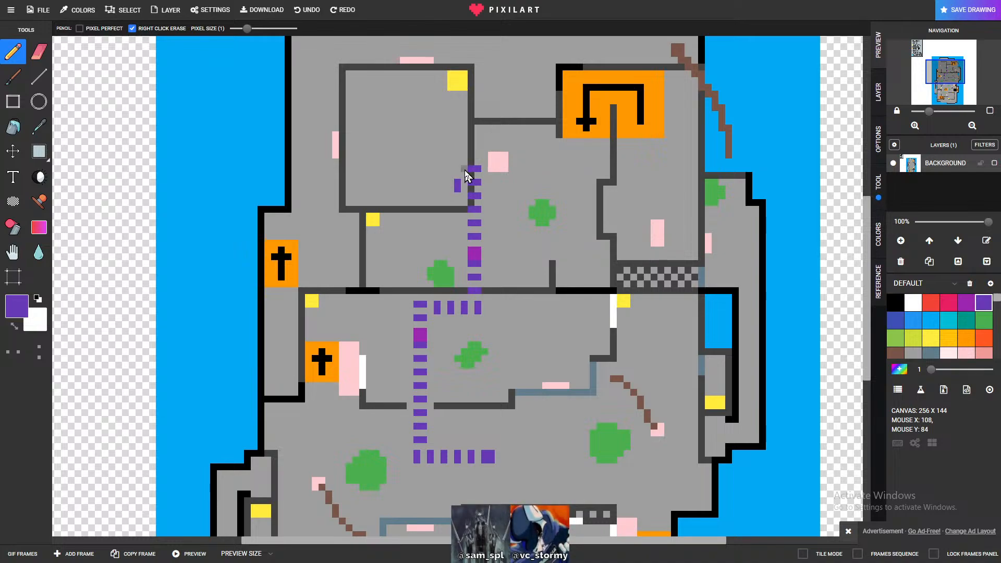
{"action": "left_click", "coordinate": [457, 172]}
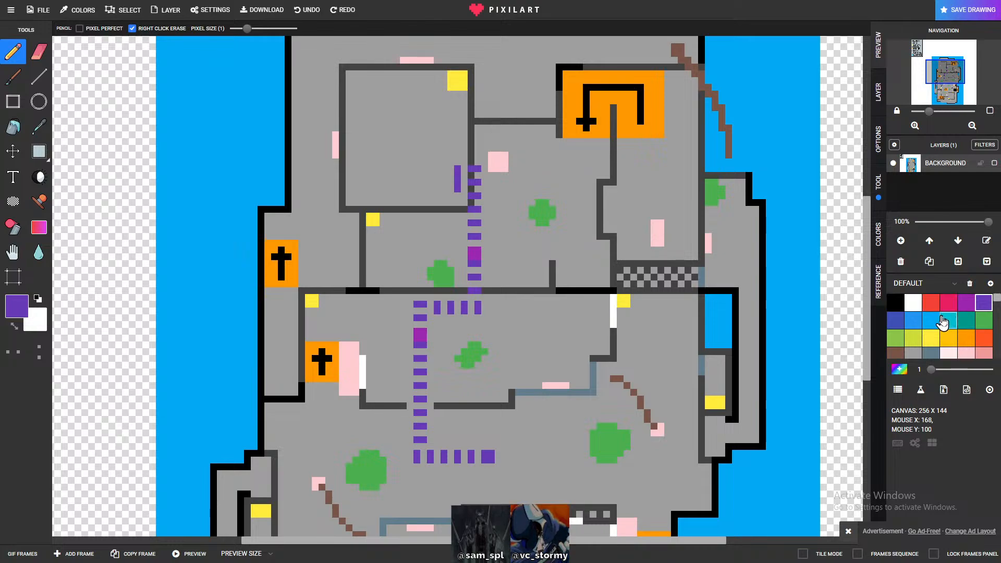
{"action": "scroll", "coordinate": [926, 336], "scroll_direction": "down", "scroll_amount": 5}
{"action": "scroll", "coordinate": [927, 337], "scroll_direction": "up", "scroll_amount": 5}
{"action": "left_click", "coordinate": [912, 352]}
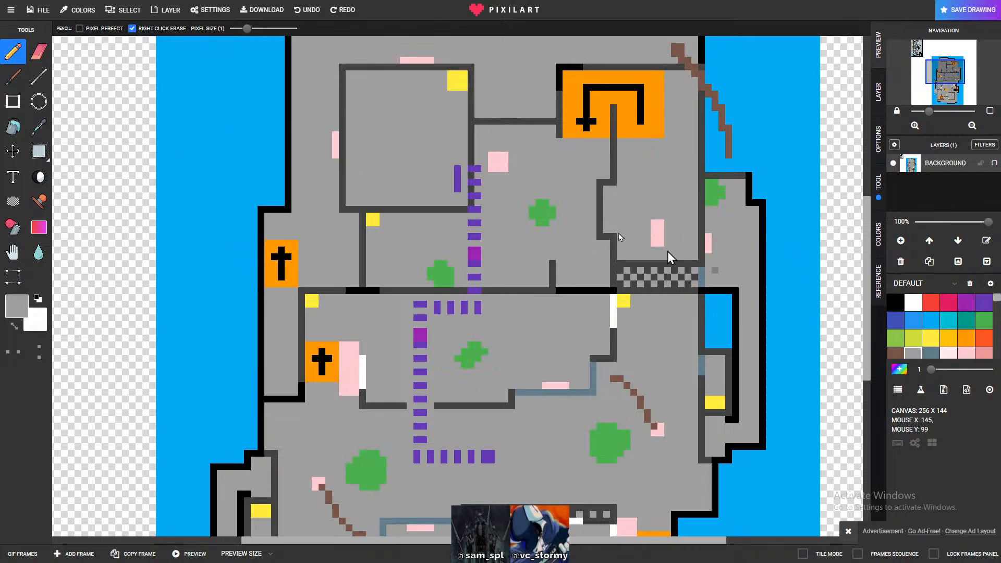
{"action": "left_click", "coordinate": [458, 186]}
{"action": "left_click", "coordinate": [552, 196]}
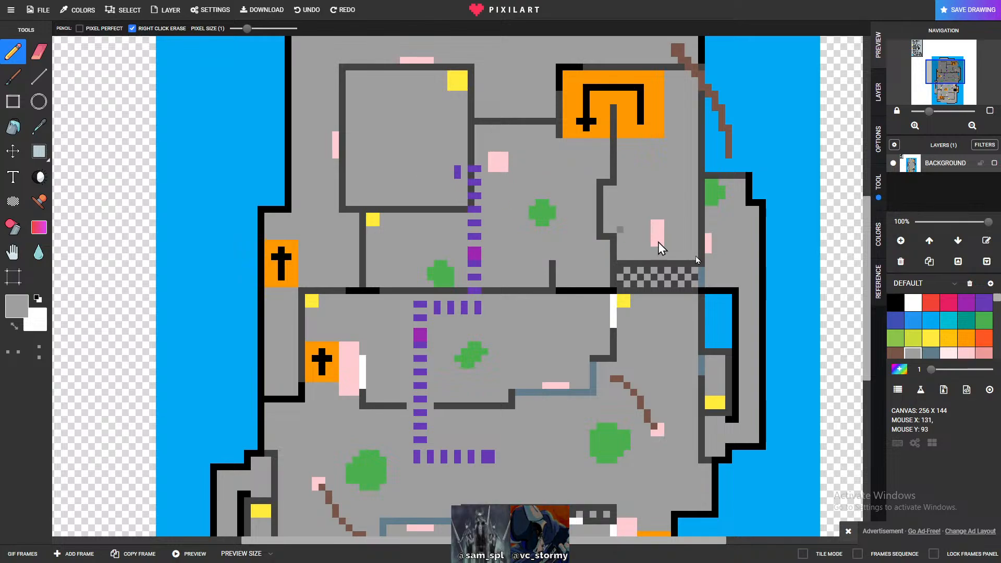
- Extend the room's dashed row westward with three purple dashes and fill a magenta-purple block at the column's upper end
{"action": "left_click", "coordinate": [984, 302]}
{"action": "left_click", "coordinate": [443, 172]}
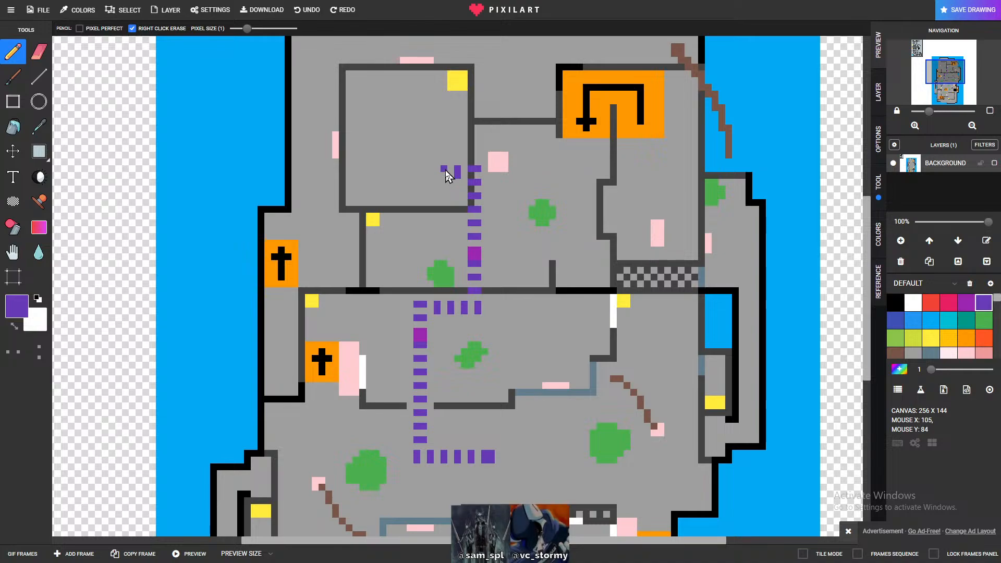
{"action": "left_click", "coordinate": [430, 172]}
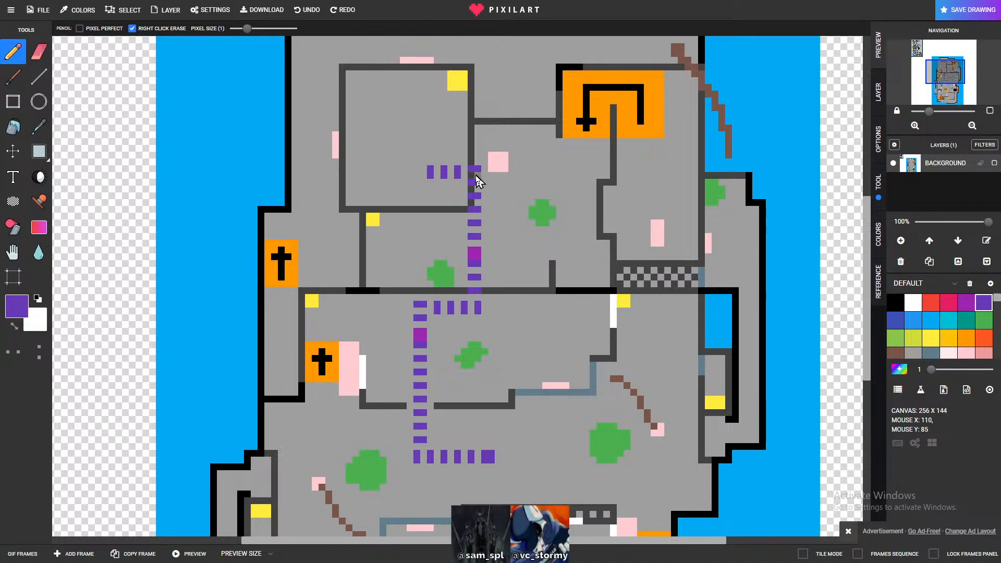
{"action": "left_click", "coordinate": [965, 302]}
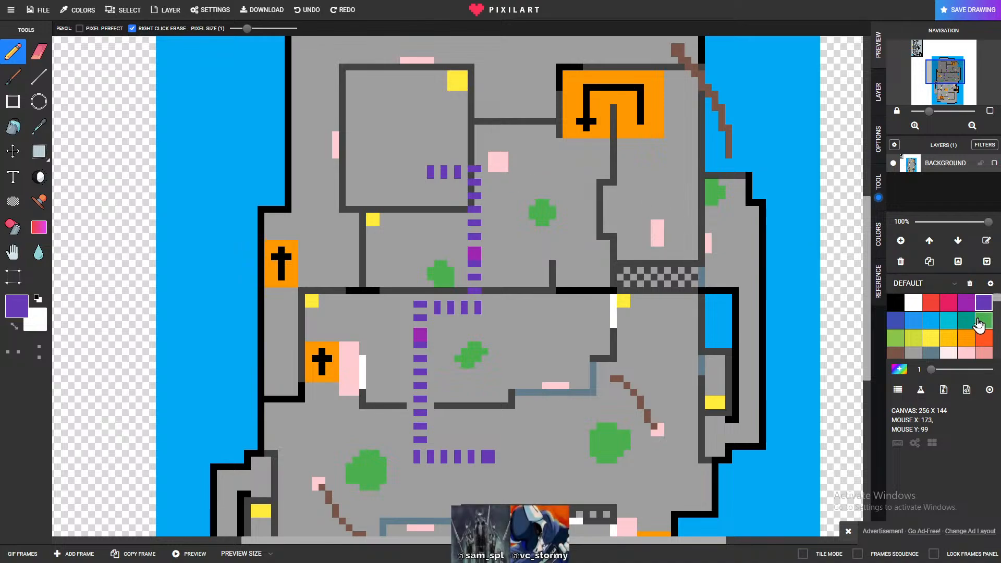
{"action": "left_click", "coordinate": [472, 171]}
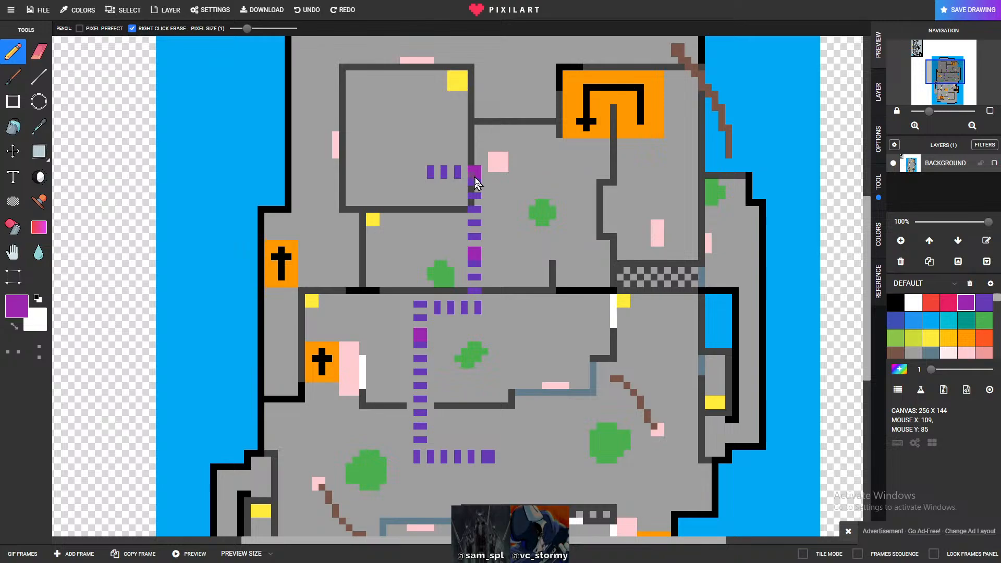
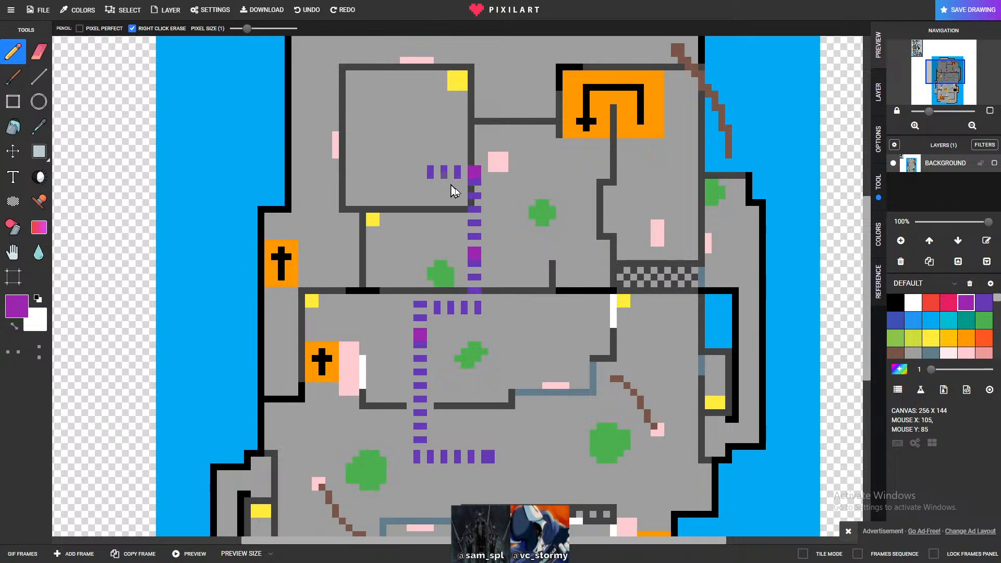
{"action": "left_click", "coordinate": [983, 302]}
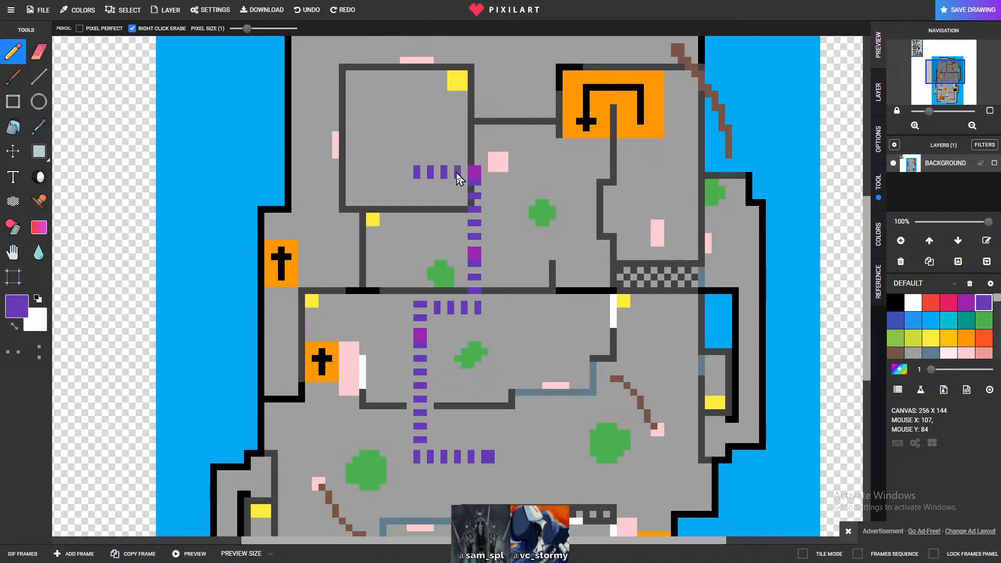
- Fill magenta-purple blocks at the west end of the upper room's dashed row and the east end of the lowest row
{"action": "scroll", "coordinate": [595, 302], "scroll_direction": "down", "scroll_amount": 1}
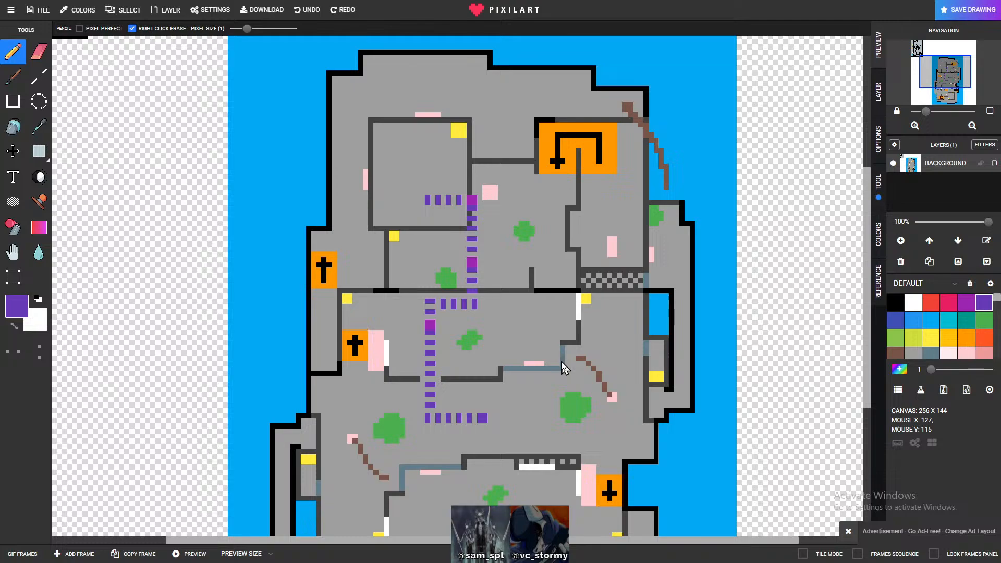
{"action": "scroll", "coordinate": [428, 167], "scroll_direction": "up", "scroll_amount": 2}
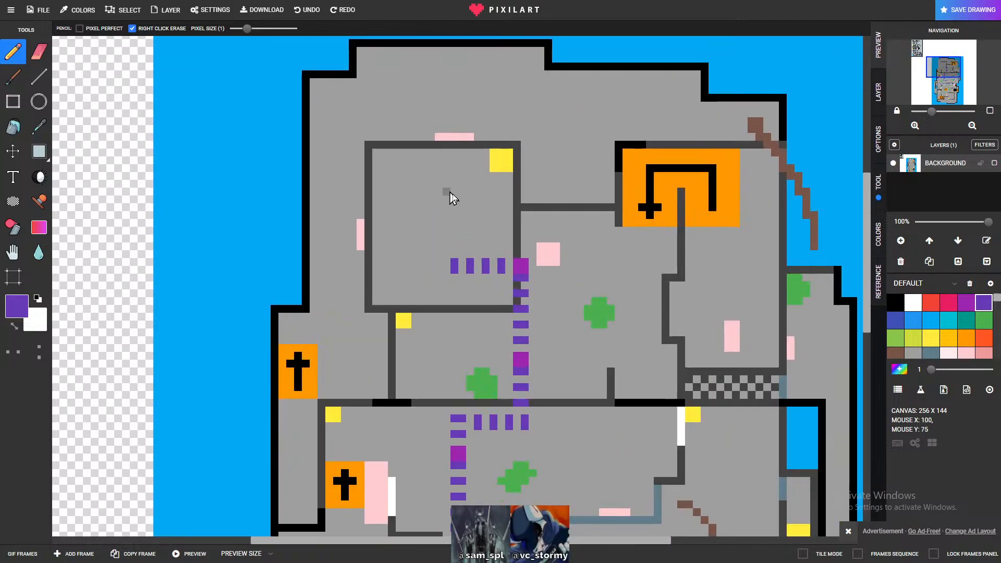
{"action": "left_click", "coordinate": [965, 303]}
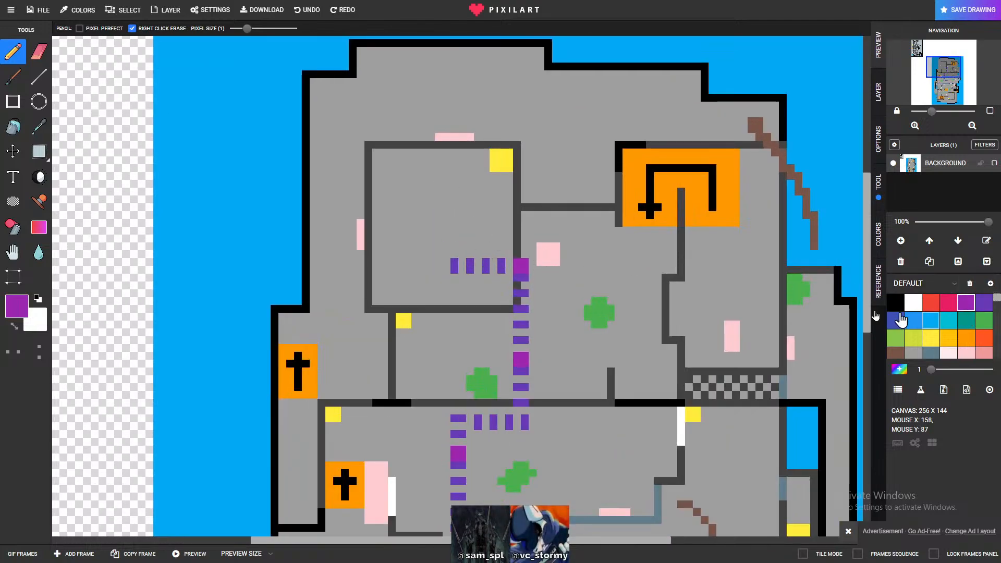
{"action": "scroll", "coordinate": [515, 325], "scroll_direction": "down", "scroll_amount": 1}
{"action": "scroll", "coordinate": [515, 326], "scroll_direction": "down", "scroll_amount": 1}
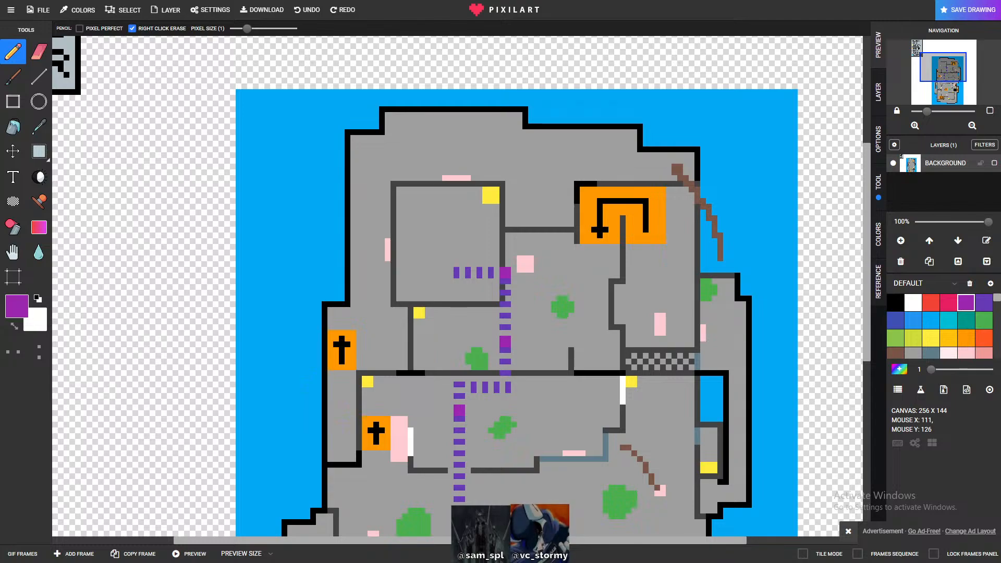
{"action": "left_click", "coordinate": [459, 273]}
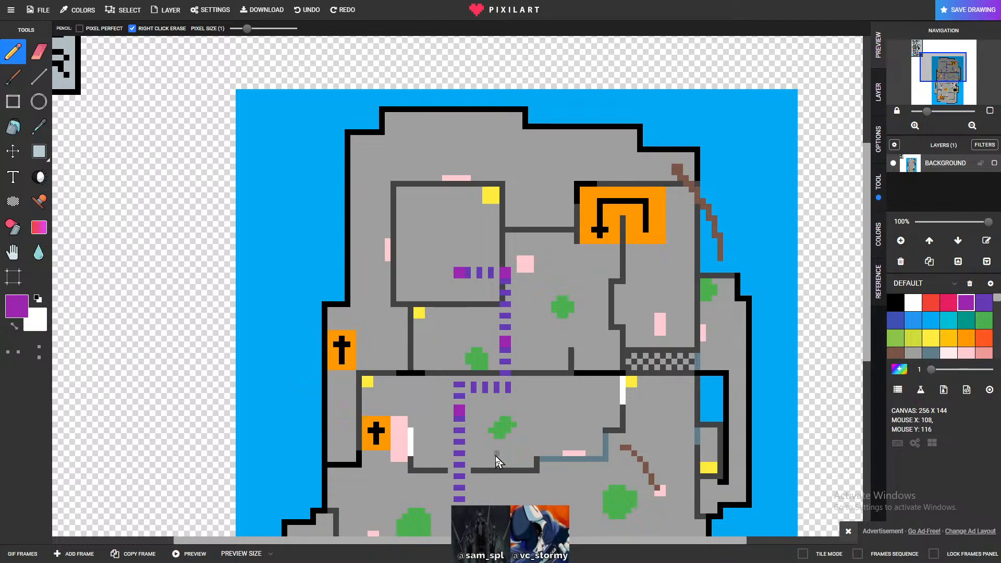
{"action": "scroll", "coordinate": [495, 455], "scroll_direction": "up", "scroll_amount": 1}
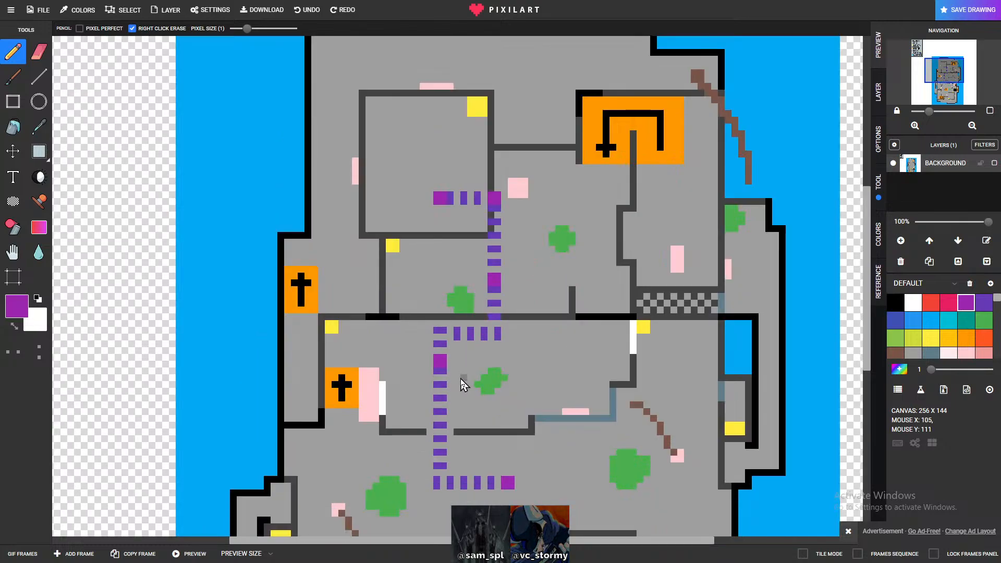
- Try to move the middle column's magenta-purple block further down, repainting the purple dashes and grey gaps around it
{"action": "left_click", "coordinate": [439, 374]}
{"action": "left_click", "coordinate": [983, 302]}
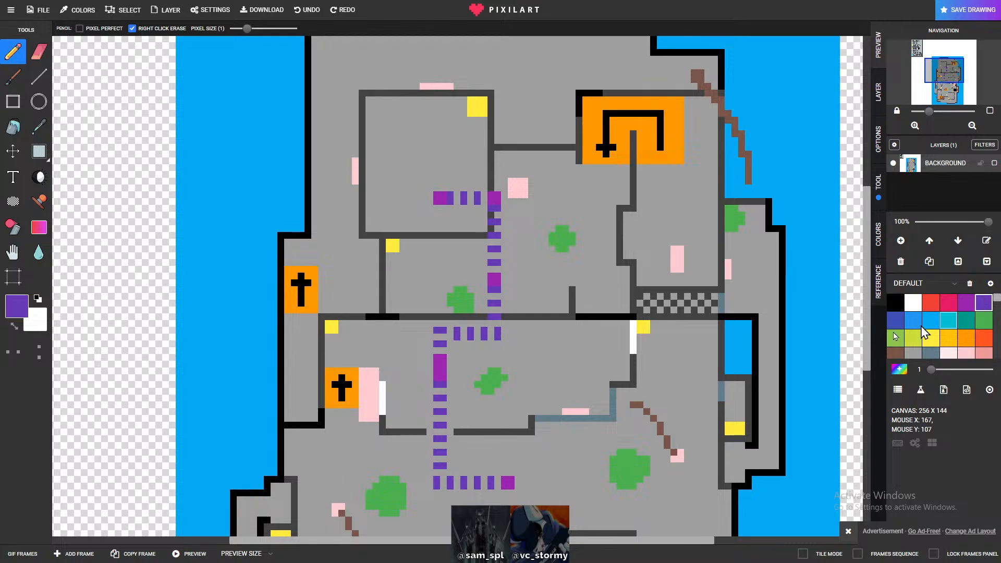
{"action": "left_click", "coordinate": [438, 358]}
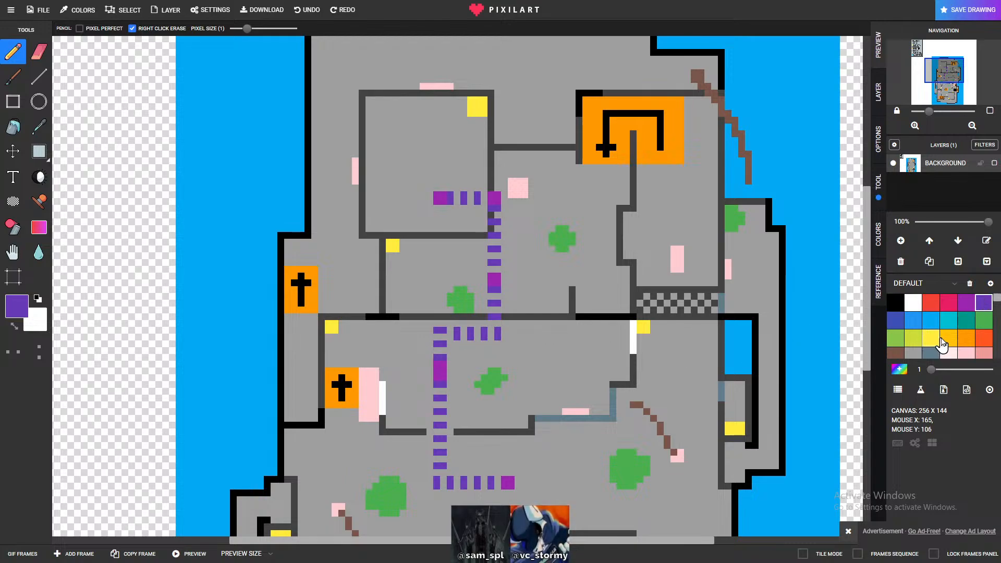
{"action": "left_click", "coordinate": [913, 353]}
{"action": "left_click", "coordinate": [489, 358]}
{"action": "left_click", "coordinate": [439, 364]}
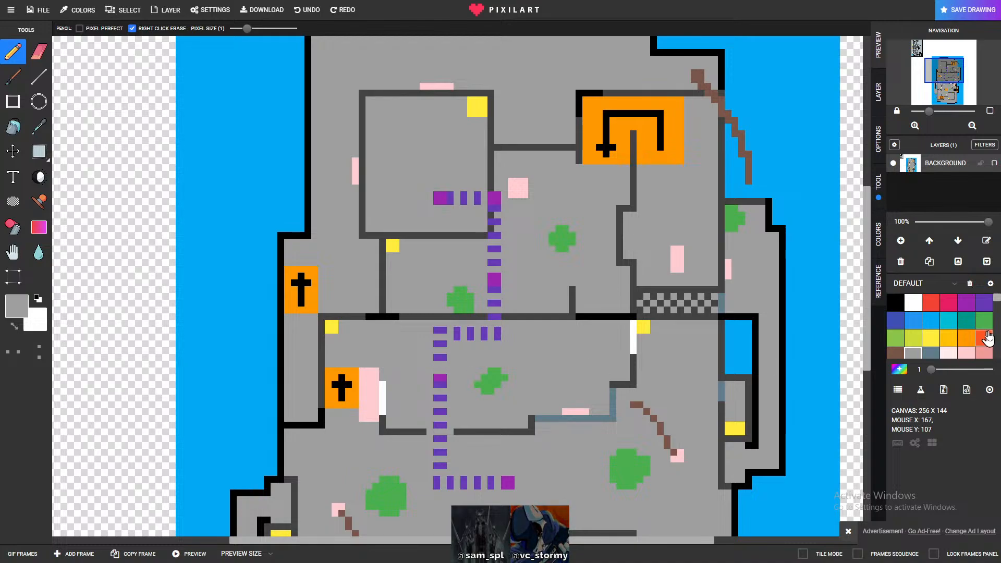
{"action": "left_click", "coordinate": [967, 307]}
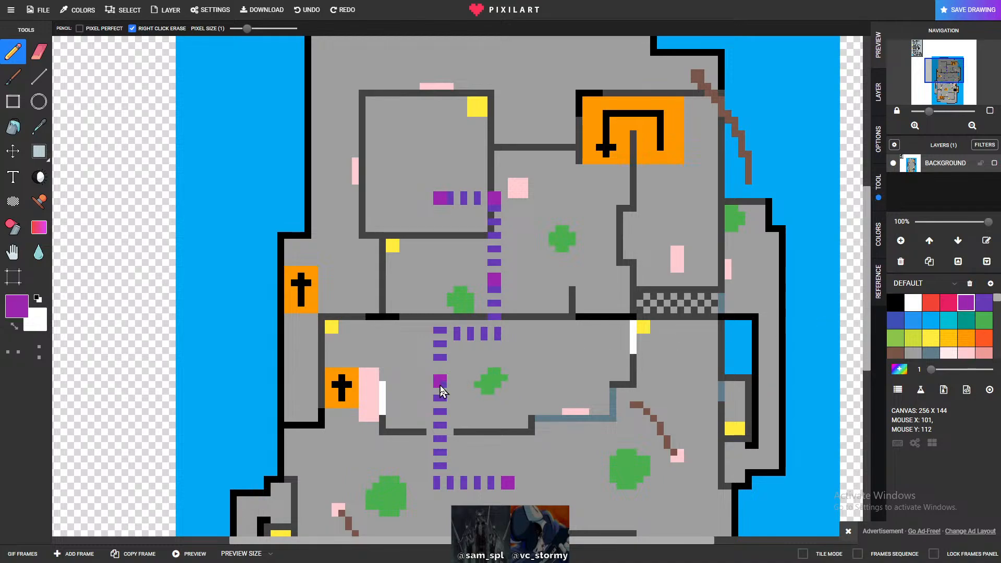
{"action": "left_click", "coordinate": [984, 303]}
{"action": "left_click", "coordinate": [439, 370]}
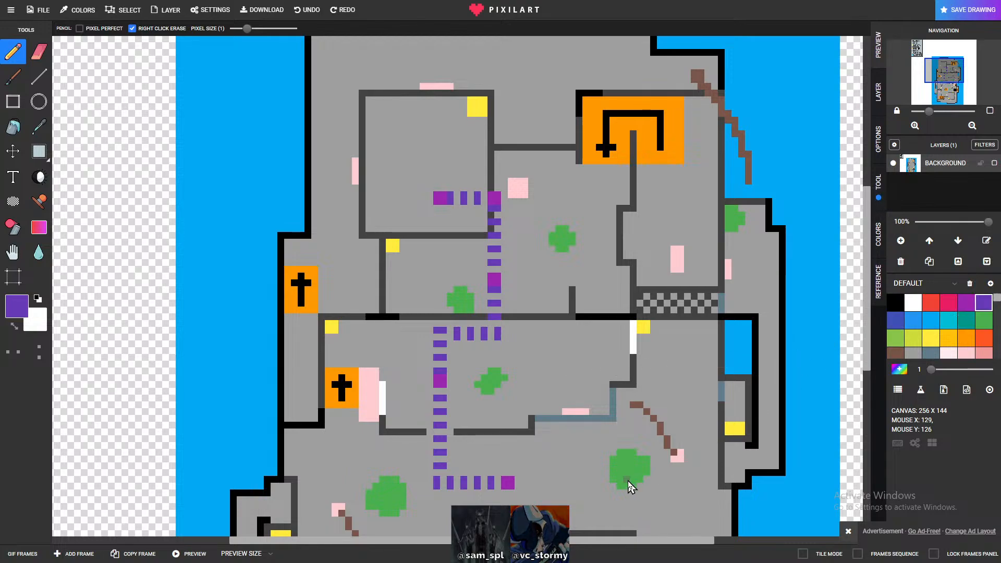
{"action": "key", "text": "ctrl+z"}
{"action": "key", "text": "ctrl+z"}
{"action": "key", "text": "ctrl+z"}
- Shift the middle column's magenta-purple block slightly down, with a purple dash directly above it and a floor-grey gap over that dash
{"action": "left_click", "coordinate": [966, 302]}
{"action": "left_click_drag", "start_coordinate": [444, 201], "coordinate": [446, 201]}
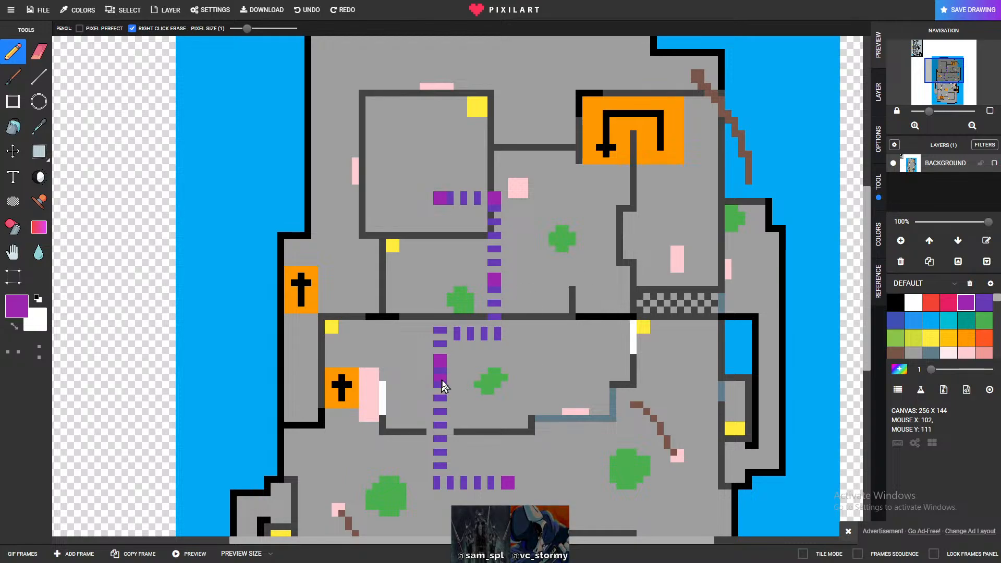
{"action": "left_click", "coordinate": [983, 302]}
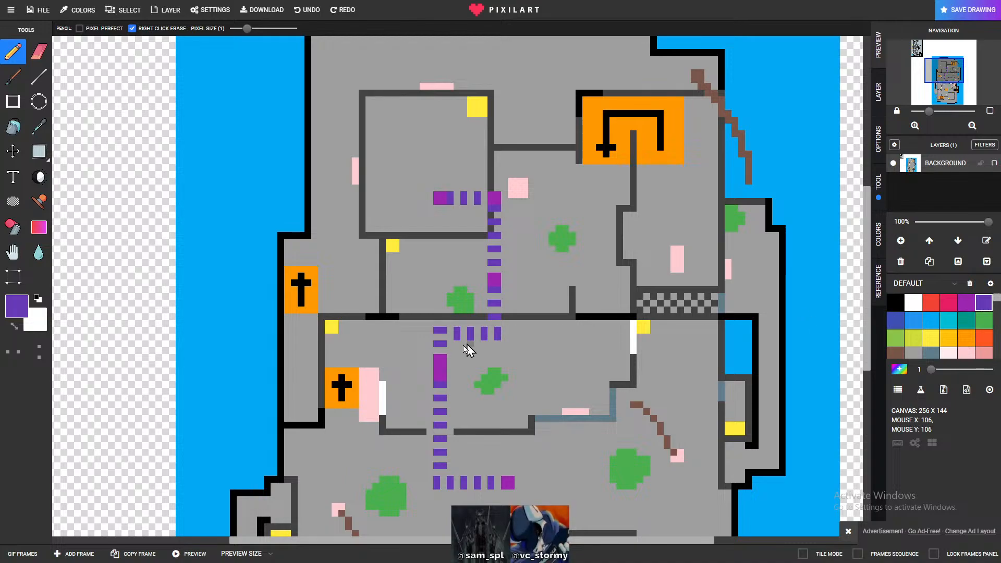
{"action": "left_click", "coordinate": [913, 353]}
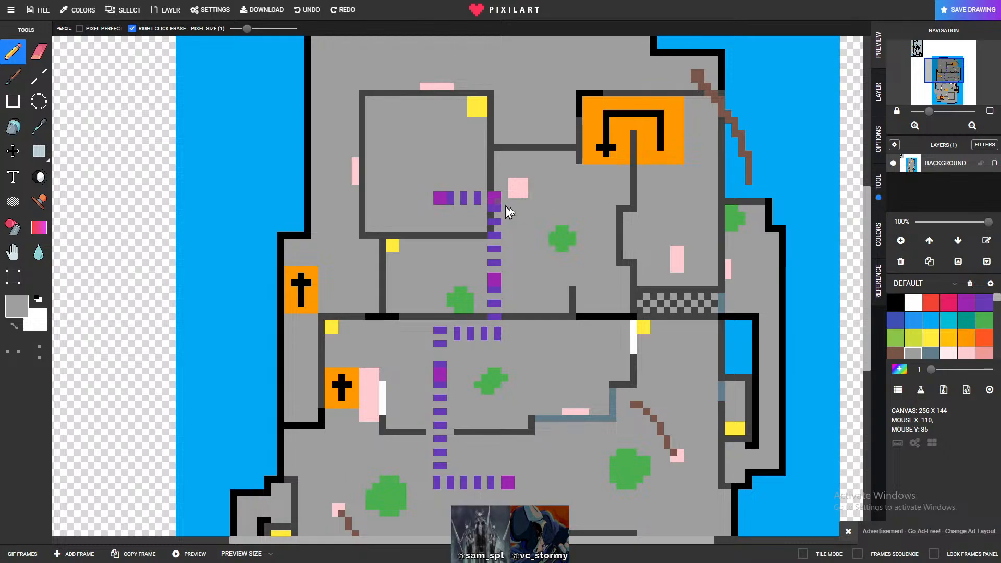
- Paint a short dark grey wall segment above the upper corner block, from the upper-left room's east wall to the pink square
{"action": "scroll", "coordinate": [521, 376], "scroll_direction": "down", "scroll_amount": 1}
{"action": "scroll", "coordinate": [518, 367], "scroll_direction": "up", "scroll_amount": 1}
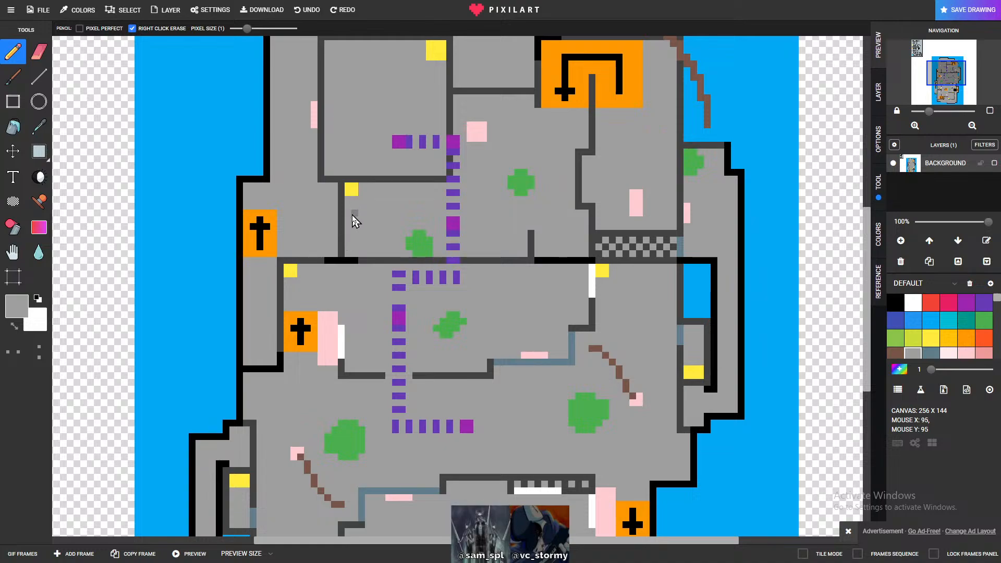
{"action": "scroll", "coordinate": [353, 216], "scroll_direction": "down", "scroll_amount": 1}
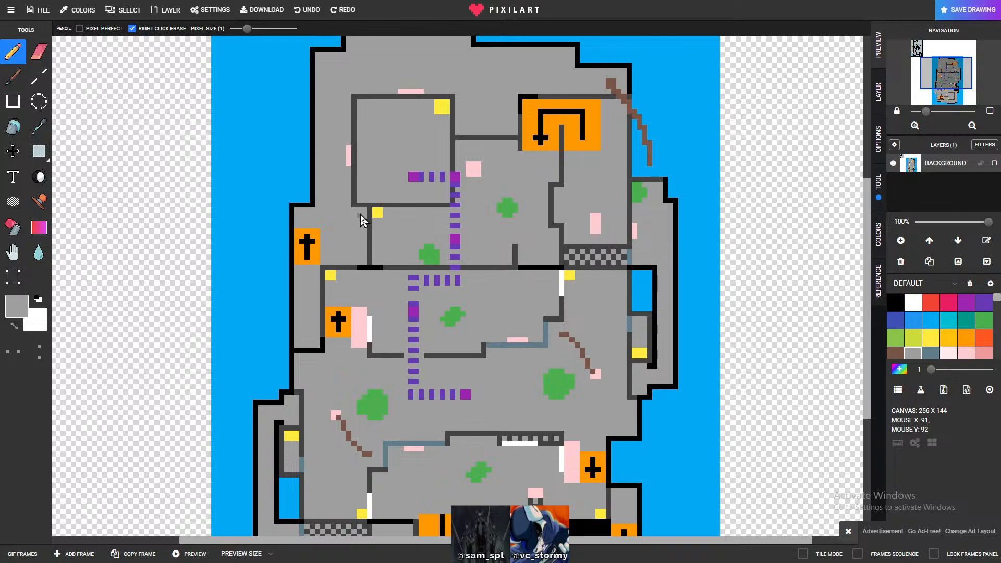
{"action": "scroll", "coordinate": [423, 179], "scroll_direction": "up", "scroll_amount": 1}
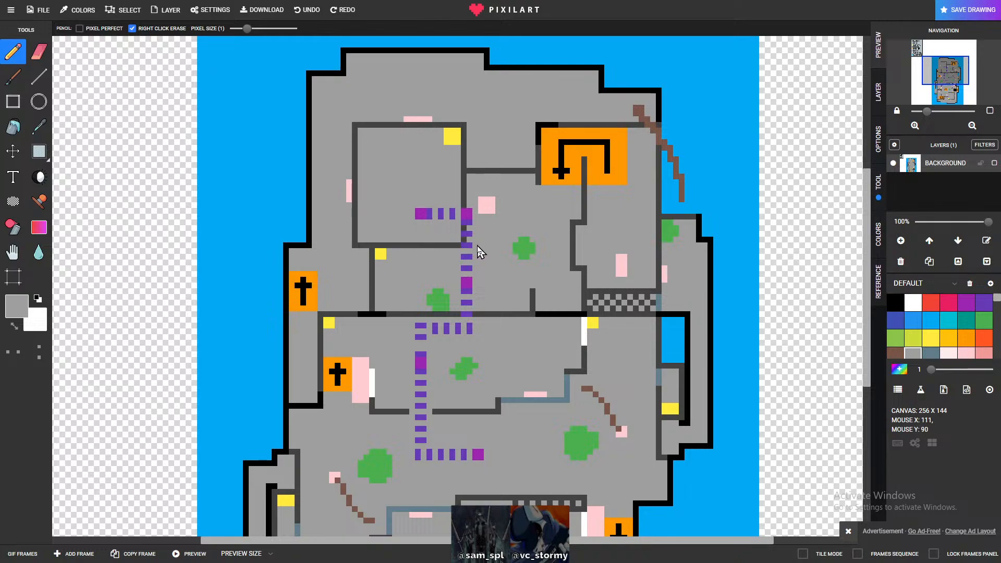
{"action": "left_click", "coordinate": [895, 302]}
{"action": "scroll", "coordinate": [948, 341], "scroll_direction": "down", "scroll_amount": 3}
{"action": "left_click", "coordinate": [965, 314]}
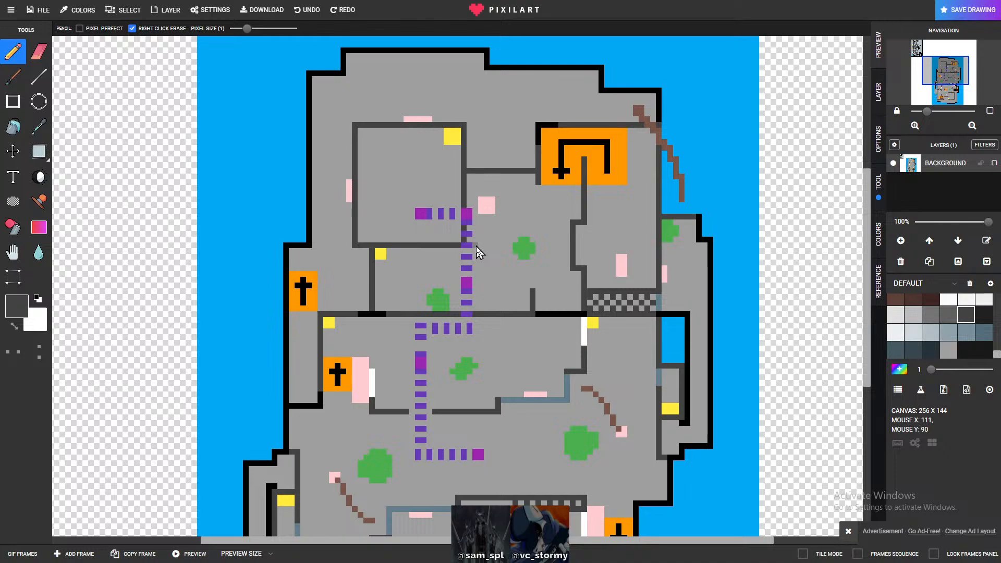
{"action": "left_click", "coordinate": [471, 206]}
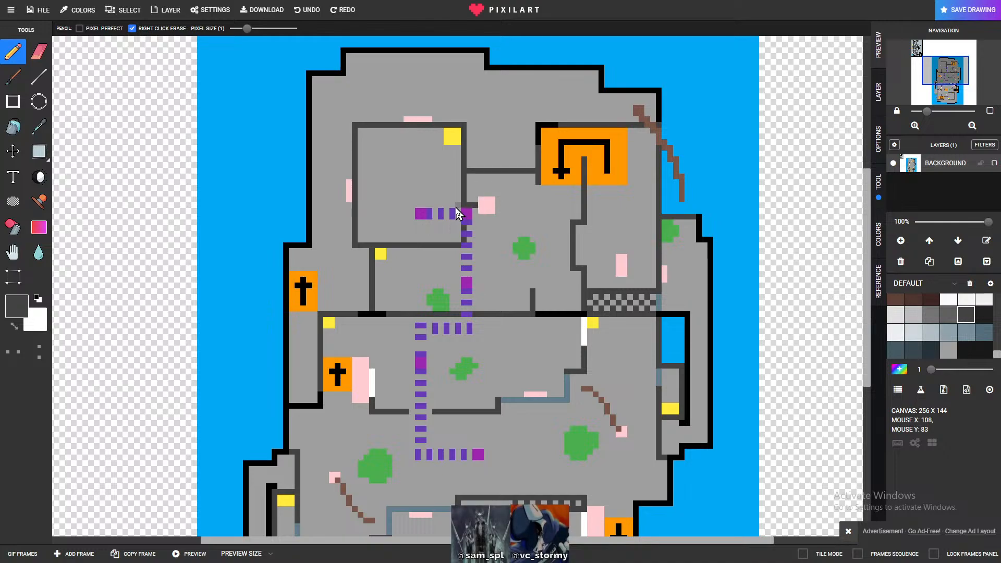
- Extend the dark grey wall above the corner block up to the horizontal wall, and paint a wall segment just west of the dashed column
{"action": "left_click", "coordinate": [459, 205]}
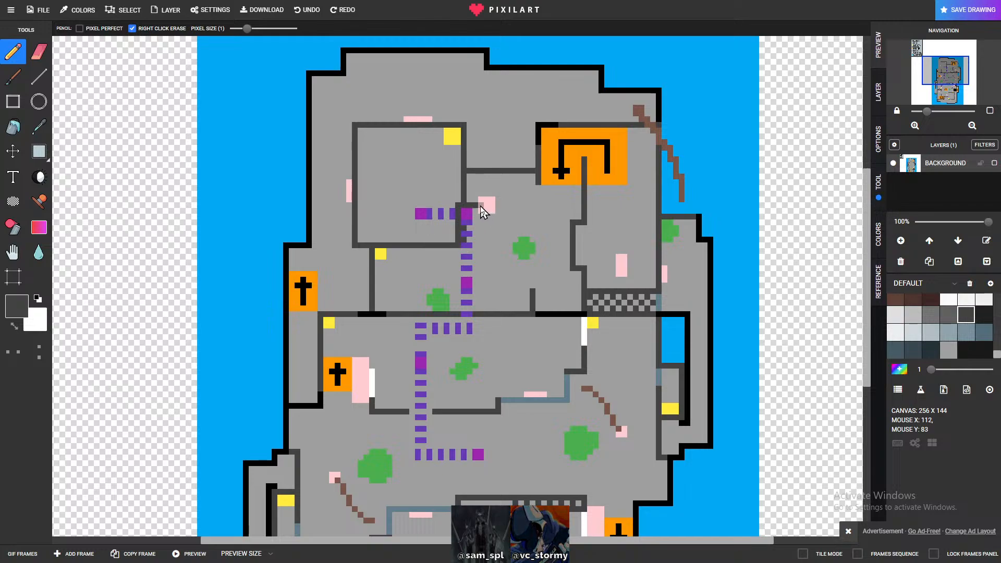
{"action": "left_click_drag", "start_coordinate": [492, 206], "coordinate": [491, 176]}
{"action": "left_click_drag", "start_coordinate": [451, 224], "coordinate": [453, 250]}
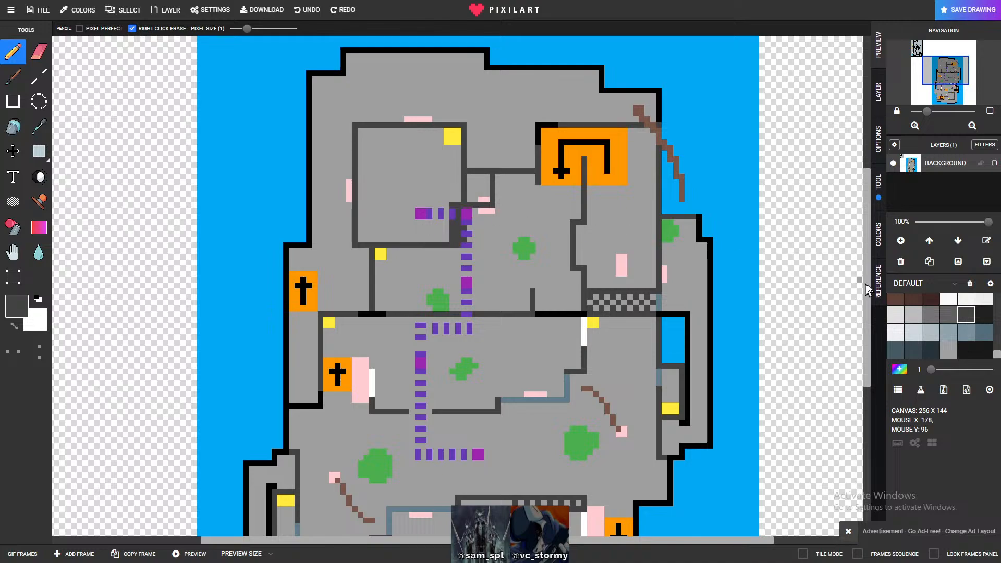
- Paint the old east wall strip beside the new segment in floor grey to leave a thin wall
{"action": "scroll", "coordinate": [947, 345], "scroll_direction": "up", "scroll_amount": 3}
{"action": "scroll", "coordinate": [947, 345], "scroll_direction": "up", "scroll_amount": 5}
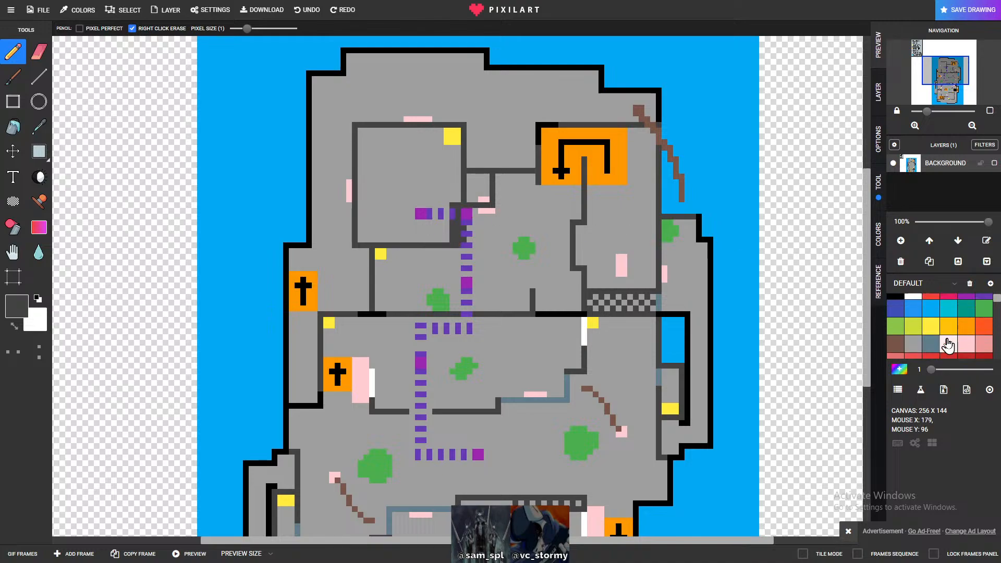
{"action": "left_click", "coordinate": [912, 353]}
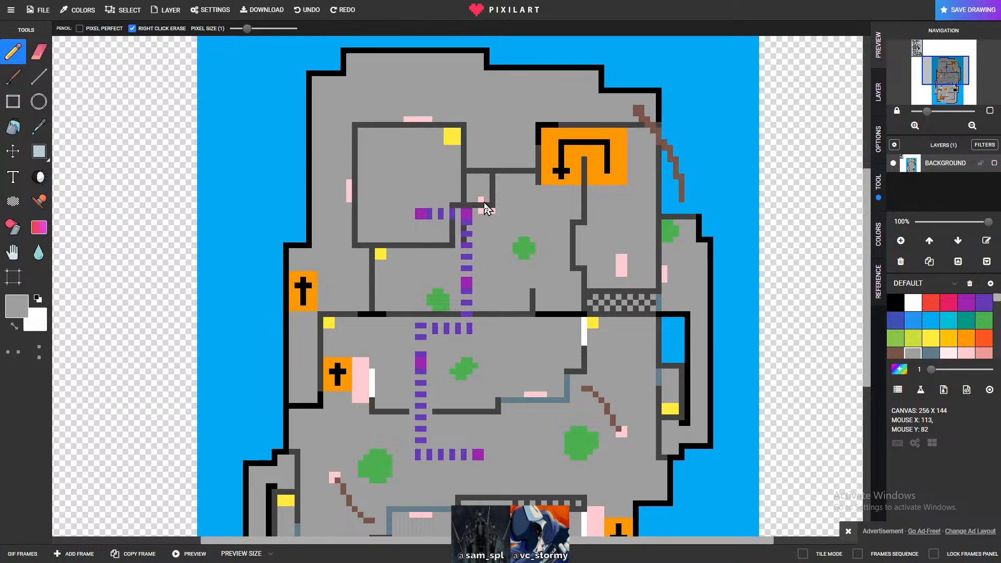
{"action": "scroll", "coordinate": [426, 371], "scroll_direction": "up", "scroll_amount": 2}
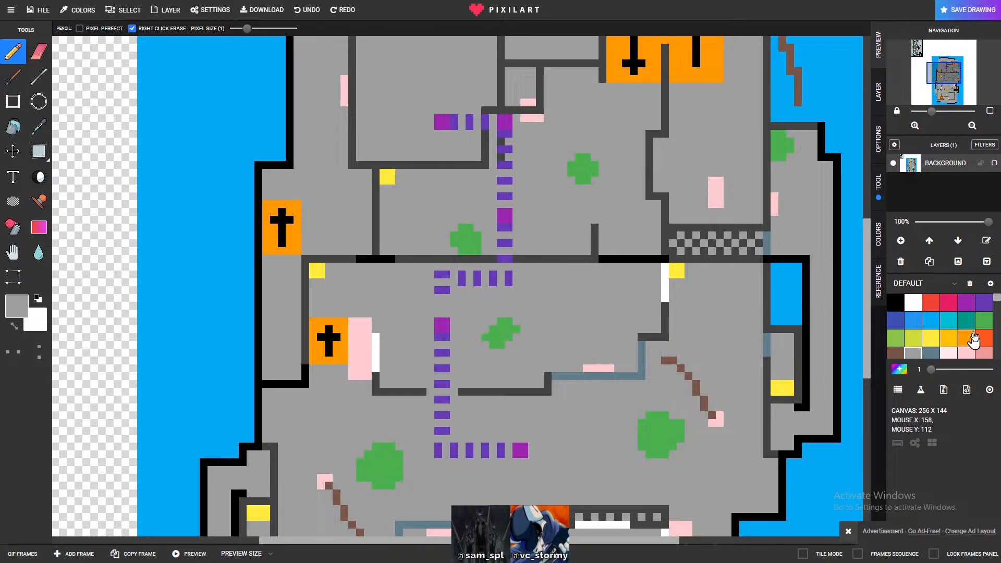
- Paint a purple dash directly above the magenta-purple block in the central room's dashed column
{"action": "left_click", "coordinate": [983, 302]}
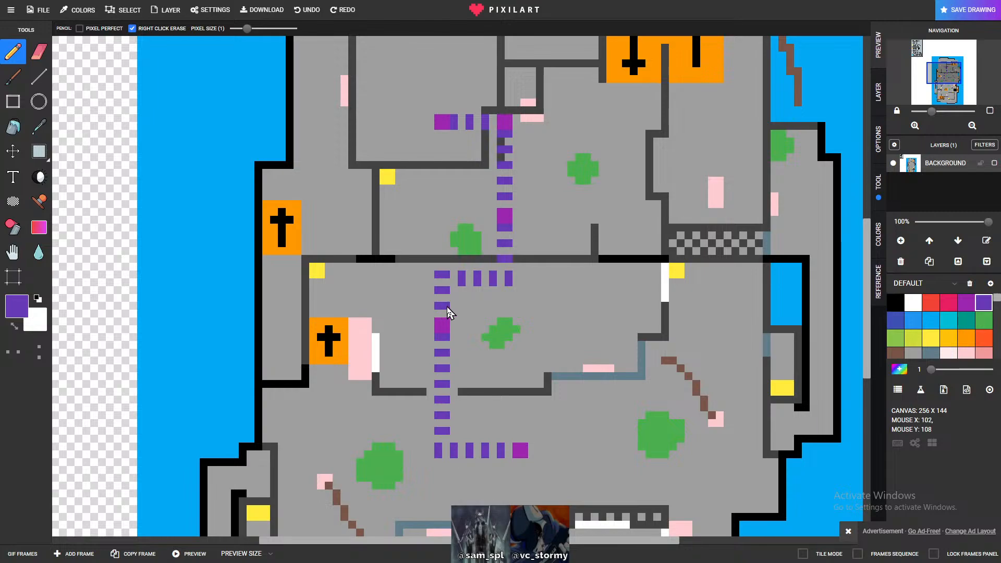
{"action": "scroll", "coordinate": [522, 316], "scroll_direction": "down", "scroll_amount": 1}
{"action": "scroll", "coordinate": [471, 156], "scroll_direction": "up", "scroll_amount": 1}
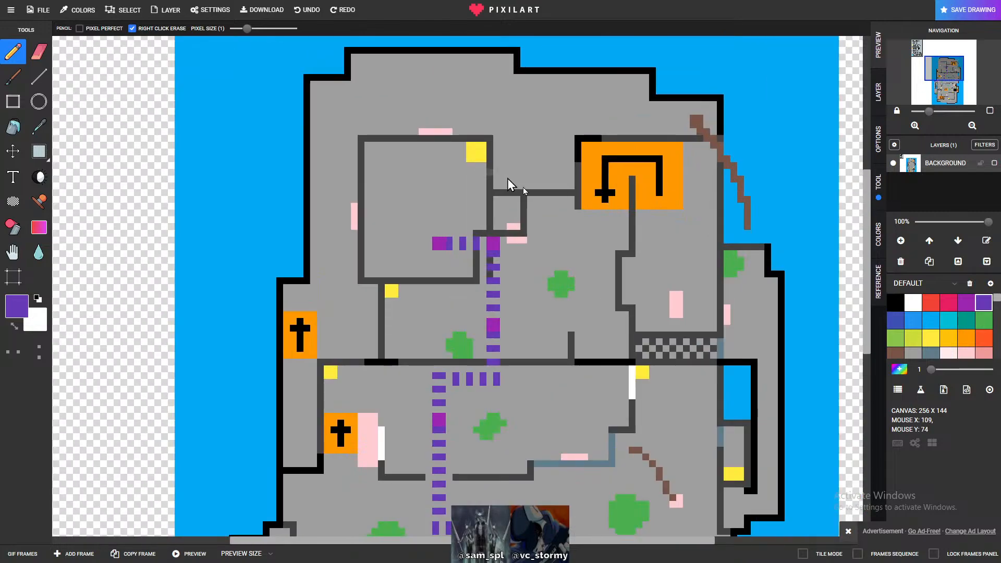
- Clear the wall between the upper-left room and its new nook, plus the leftover pink and dark pixels, with floor grey
{"action": "left_click", "coordinate": [912, 353]}
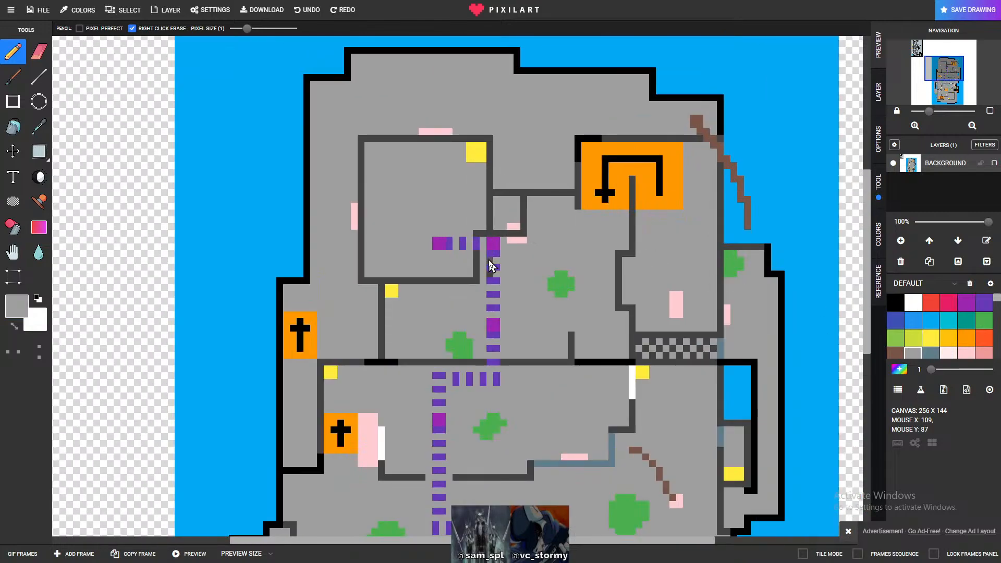
{"action": "mouse_move", "coordinate": [510, 240]}
{"action": "left_mouse_down"}
{"action": "mouse_move", "coordinate": [524, 242]}
{"action": "mouse_move", "coordinate": [491, 208]}
{"action": "left_mouse_up"}
{"action": "left_click", "coordinate": [510, 227]}
{"action": "left_click", "coordinate": [516, 226]}
{"action": "scroll", "coordinate": [523, 328], "scroll_direction": "down", "scroll_amount": 1}
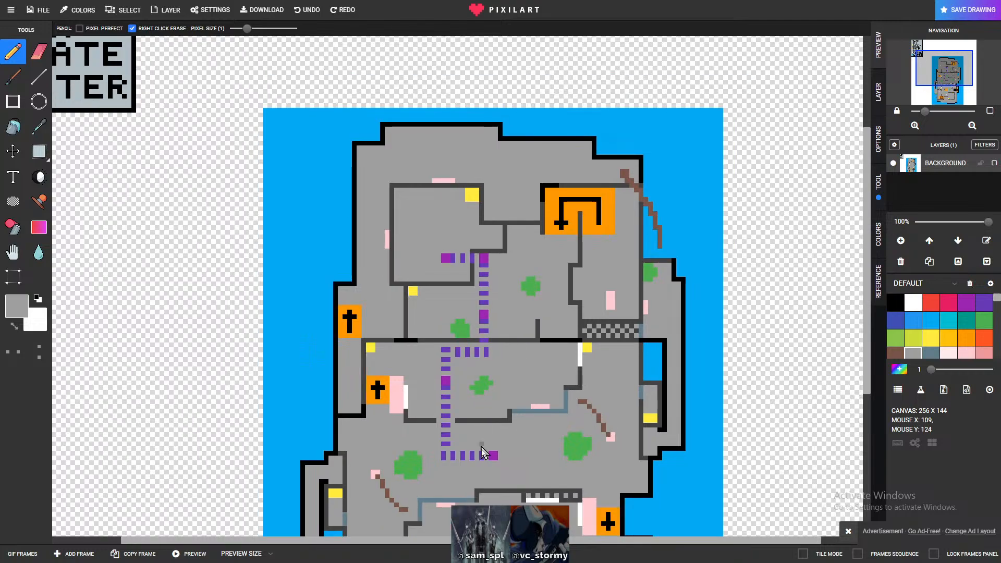
- Close the gap in the central room's lower wall with dark grey where the purple trail crosses it
{"action": "scroll", "coordinate": [487, 308], "scroll_direction": "up", "scroll_amount": 2}
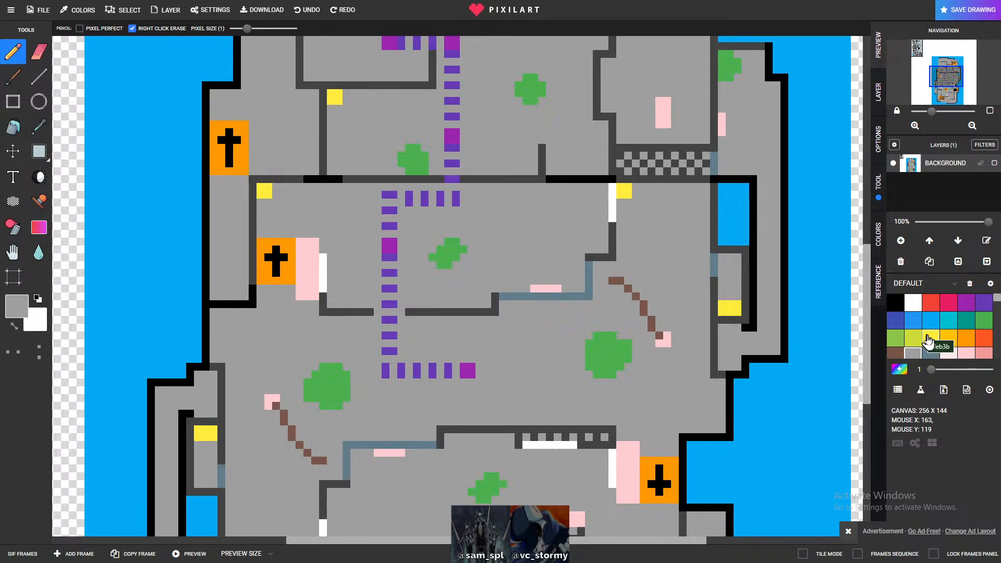
{"action": "scroll", "coordinate": [959, 348], "scroll_direction": "down", "scroll_amount": 5}
{"action": "scroll", "coordinate": [955, 353], "scroll_direction": "down", "scroll_amount": 2}
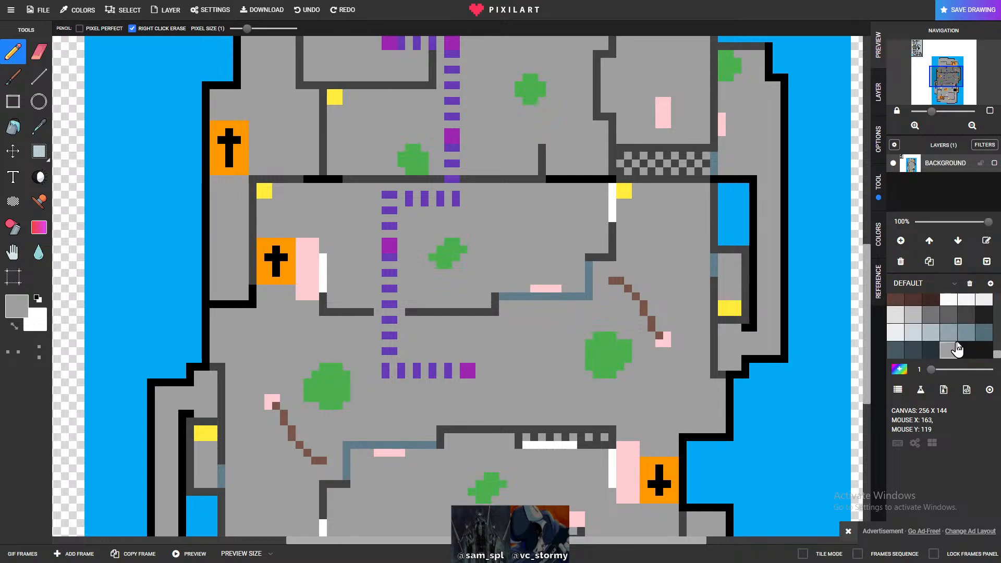
{"action": "left_click", "coordinate": [965, 315]}
{"action": "left_click_drag", "start_coordinate": [401, 313], "coordinate": [377, 312]}
- Examine the dashed trail's route and block spacing across the central and upper-left rooms
{"action": "scroll", "coordinate": [407, 312], "scroll_direction": "down", "scroll_amount": 1}
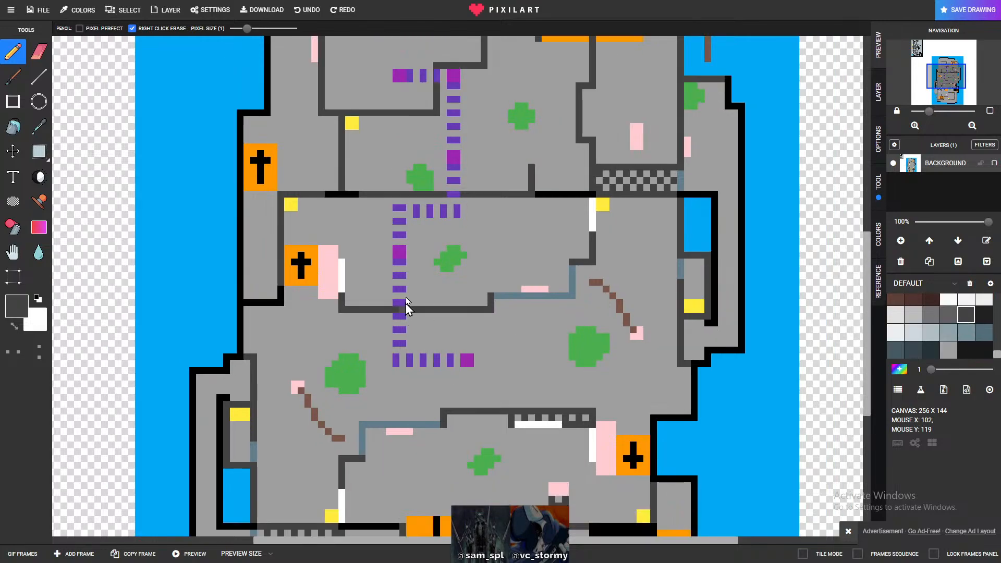
{"action": "scroll", "coordinate": [405, 296], "scroll_direction": "up", "scroll_amount": 1}
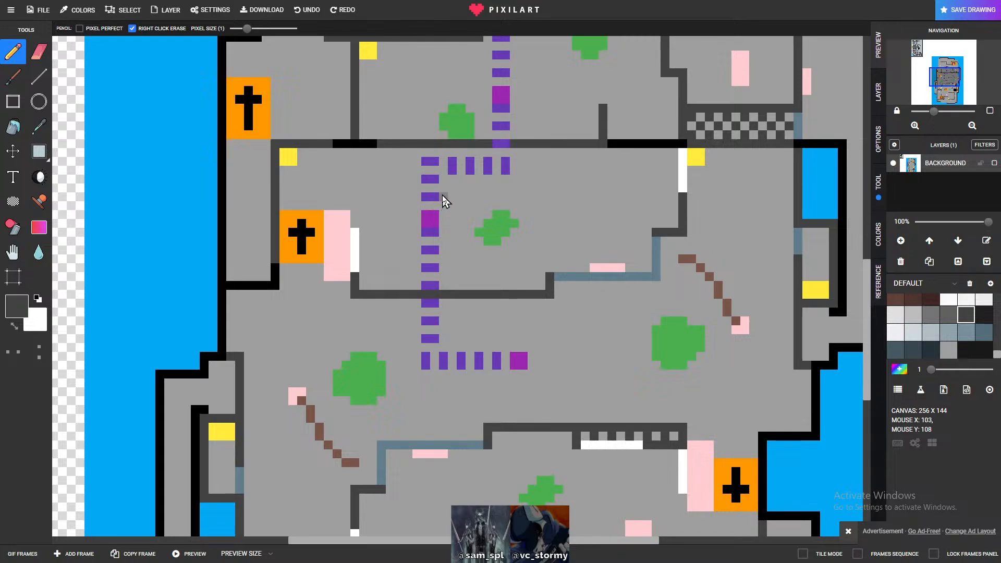
{"action": "scroll", "coordinate": [443, 197], "scroll_direction": "down", "scroll_amount": 4}
{"action": "scroll", "coordinate": [531, 259], "scroll_direction": "up", "scroll_amount": 5}
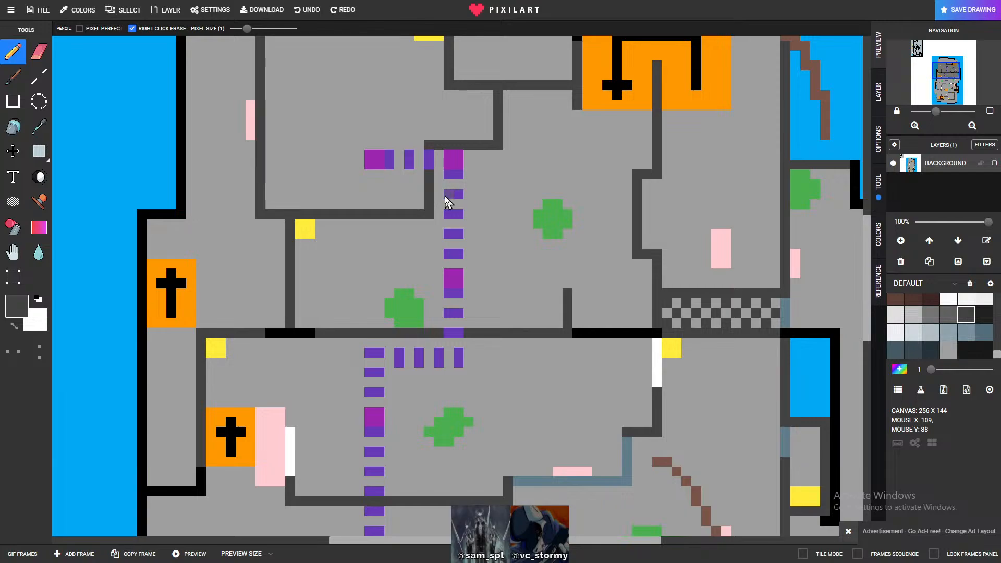
{"action": "scroll", "coordinate": [467, 386], "scroll_direction": "down", "scroll_amount": 3}
{"action": "scroll", "coordinate": [488, 435], "scroll_direction": "up", "scroll_amount": 1}
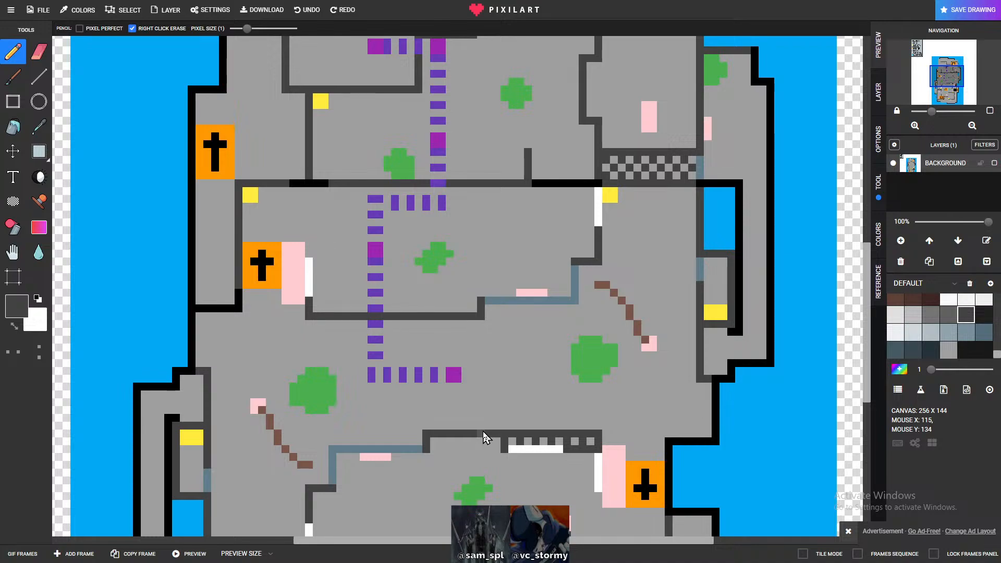
{"action": "scroll", "coordinate": [451, 232], "scroll_direction": "down", "scroll_amount": 1}
{"action": "scroll", "coordinate": [449, 248], "scroll_direction": "up", "scroll_amount": 1}
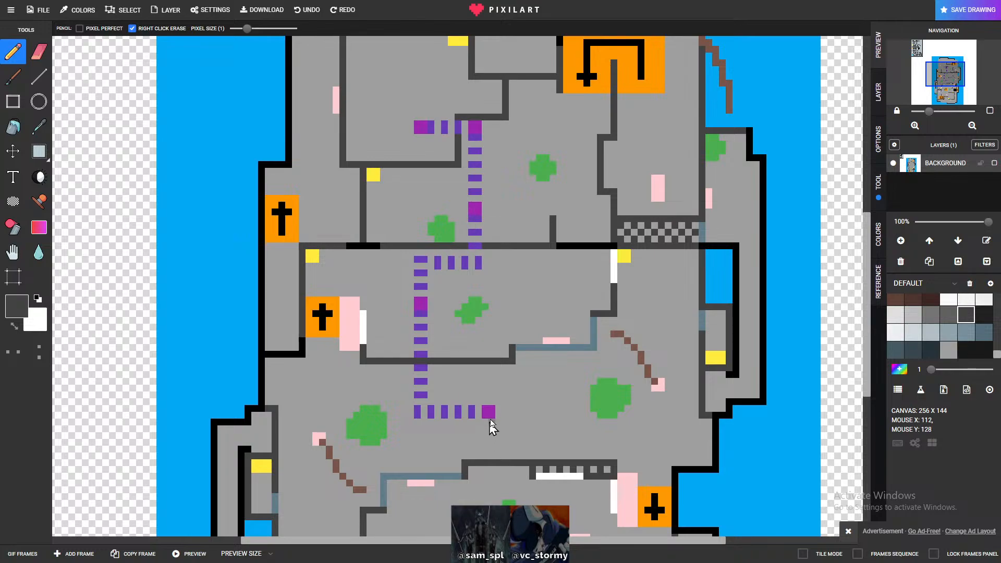
{"action": "scroll", "coordinate": [504, 375], "scroll_direction": "up", "scroll_amount": 1}
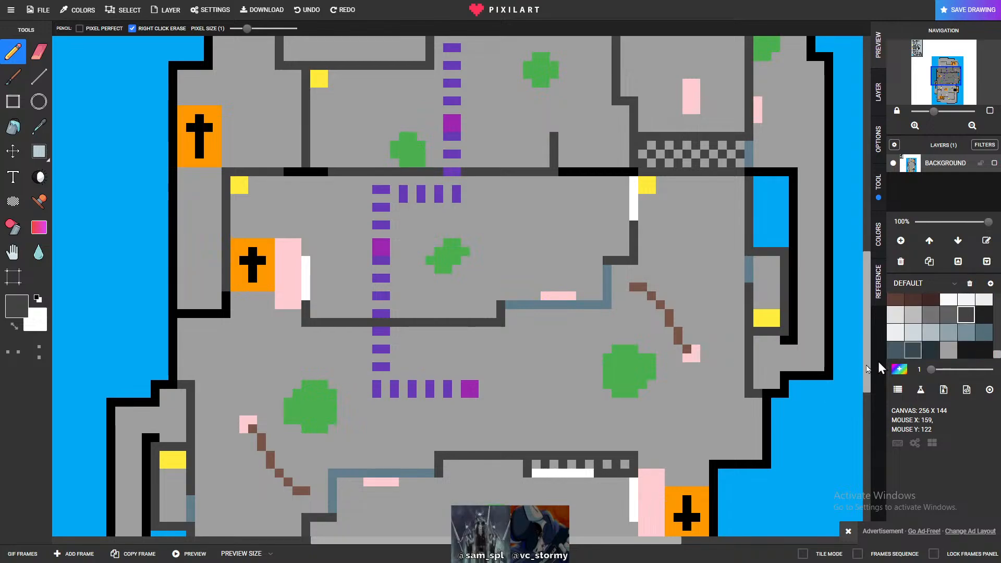
- Mark spacing points along the purple trail with single dark grey pixels, from the lower corner up to the upper dashed column
{"action": "left_click", "coordinate": [358, 385]}
{"action": "key", "text": "ctrl+z"}
{"action": "left_click", "coordinate": [376, 384]}
{"action": "left_click", "coordinate": [389, 315]}
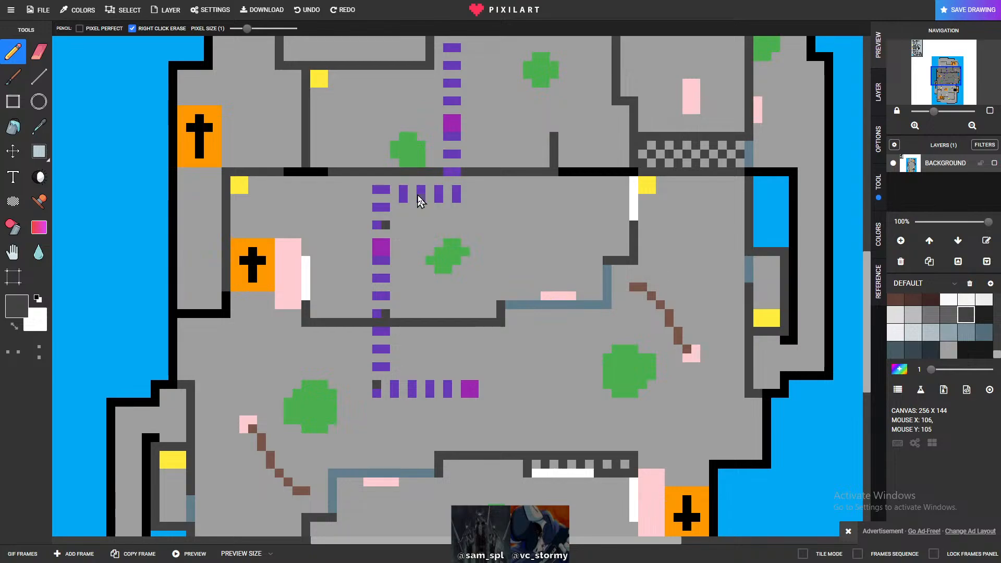
{"action": "left_click", "coordinate": [438, 198]}
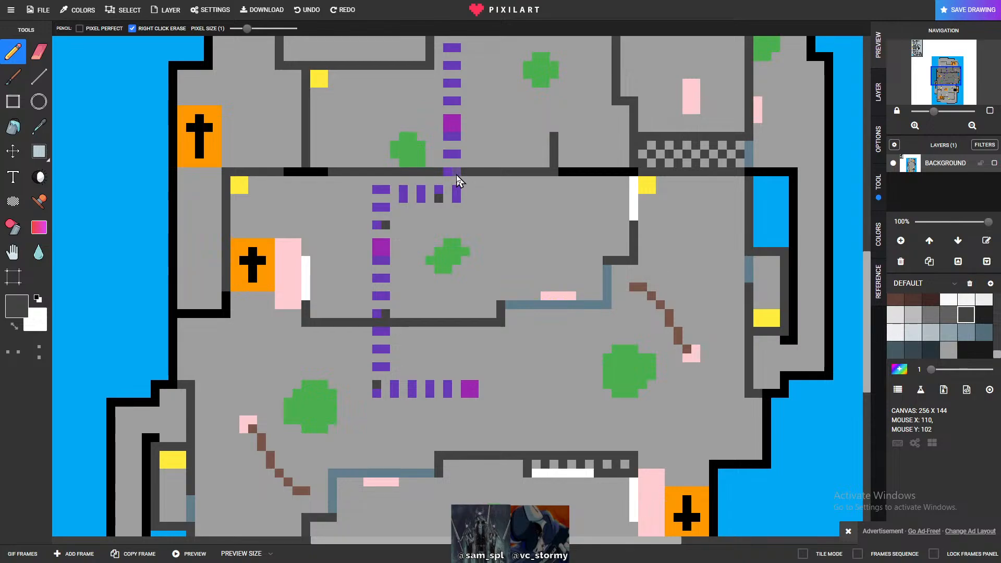
{"action": "left_click", "coordinate": [437, 198]}
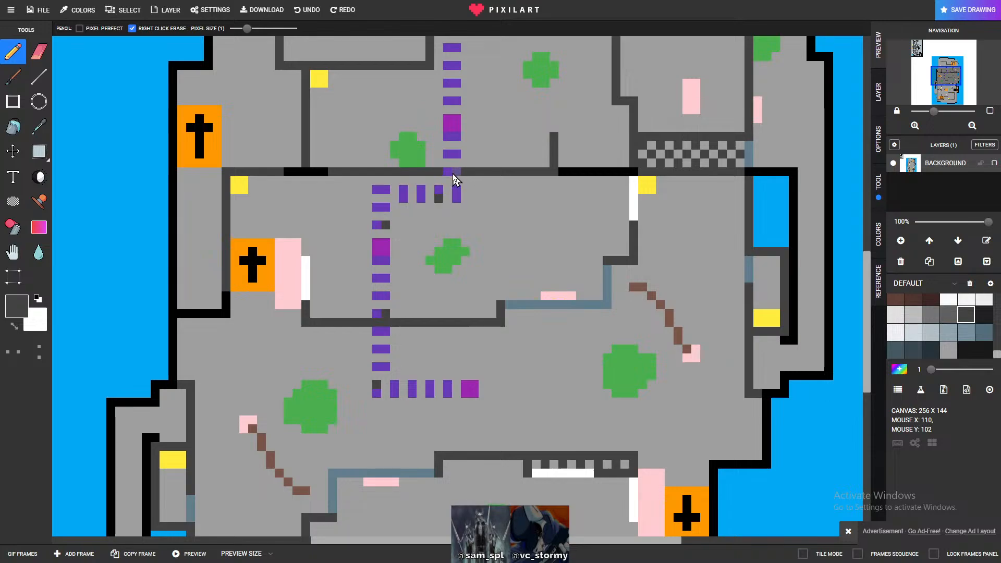
{"action": "left_click", "coordinate": [458, 136]}
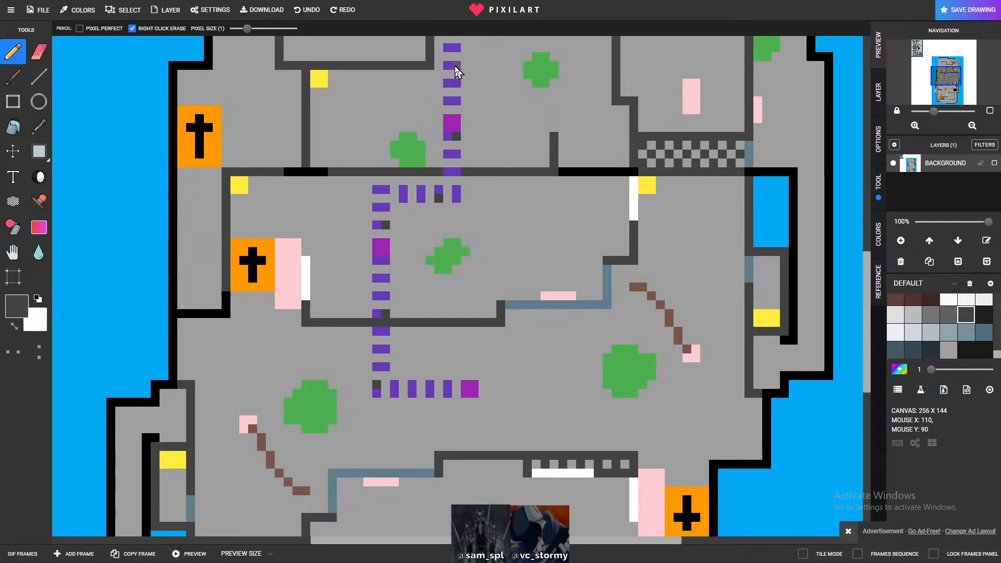
- Examine the upper-left room's layout and the marked trail leading into it
{"action": "scroll", "coordinate": [469, 201], "scroll_direction": "down", "scroll_amount": 1}
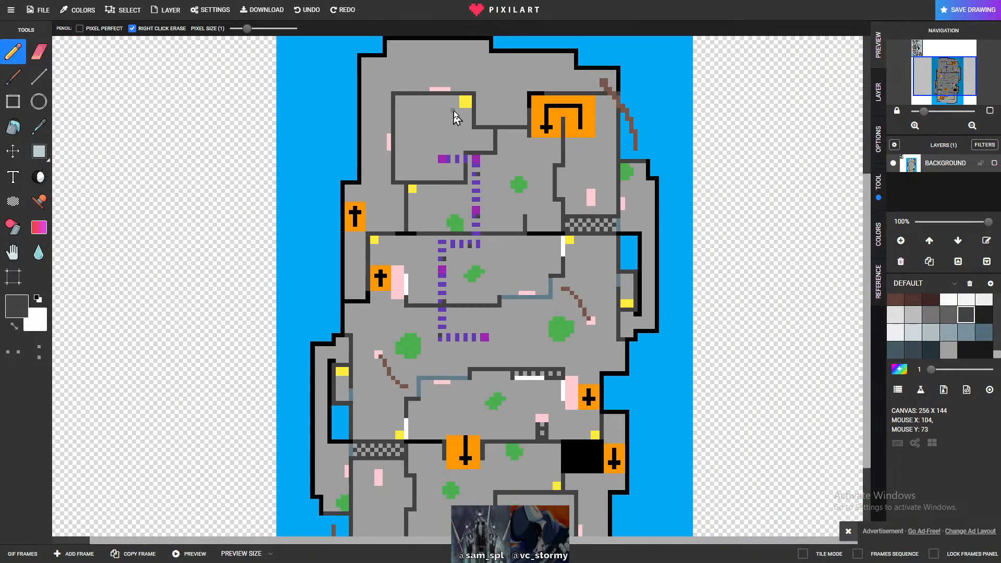
{"action": "scroll", "coordinate": [459, 112], "scroll_direction": "down", "scroll_amount": 1}
{"action": "scroll", "coordinate": [474, 146], "scroll_direction": "up", "scroll_amount": 1}
{"action": "scroll", "coordinate": [500, 405], "scroll_direction": "up", "scroll_amount": 2}
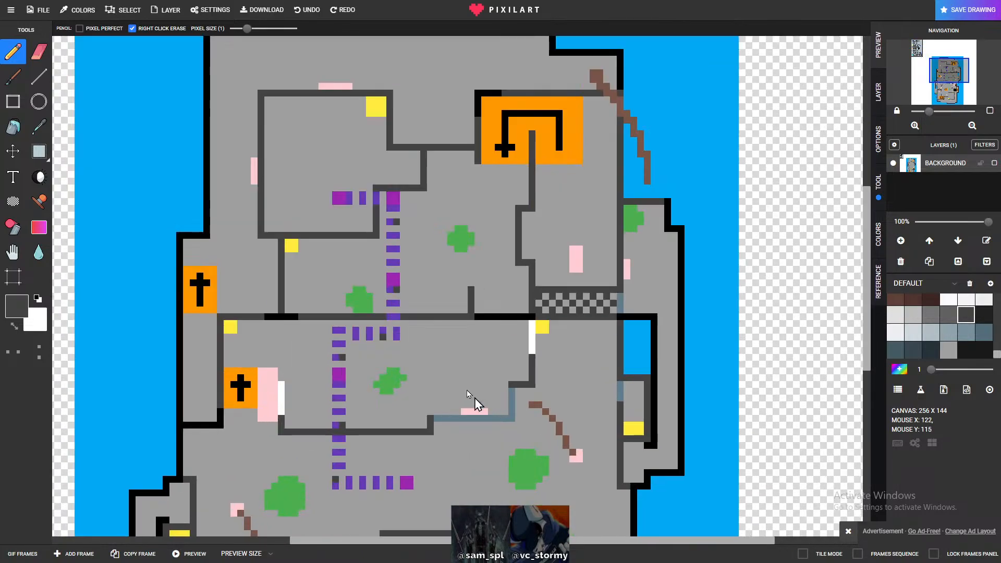
{"action": "scroll", "coordinate": [355, 156], "scroll_direction": "up", "scroll_amount": 1}
{"action": "scroll", "coordinate": [558, 352], "scroll_direction": "up", "scroll_amount": 1}
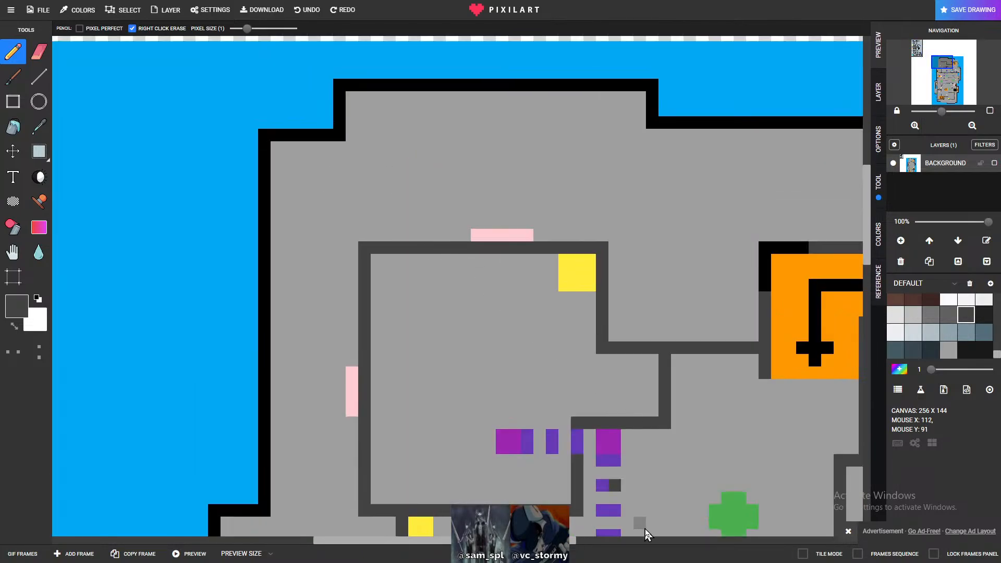
{"action": "scroll", "coordinate": [617, 471], "scroll_direction": "down", "scroll_amount": 2}
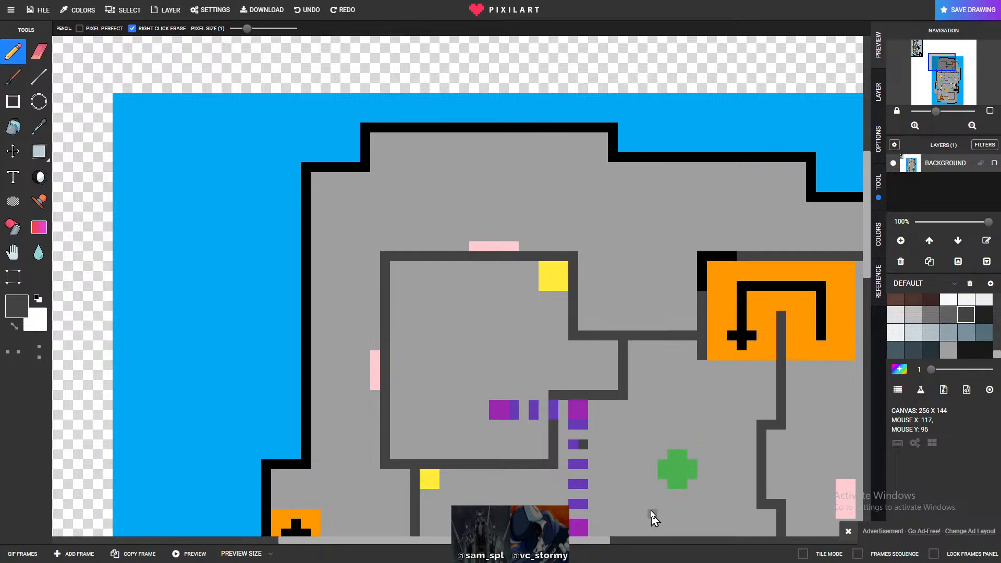
{"action": "scroll", "coordinate": [641, 516], "scroll_direction": "up", "scroll_amount": 1}
{"action": "scroll", "coordinate": [573, 464], "scroll_direction": "up", "scroll_amount": 1}
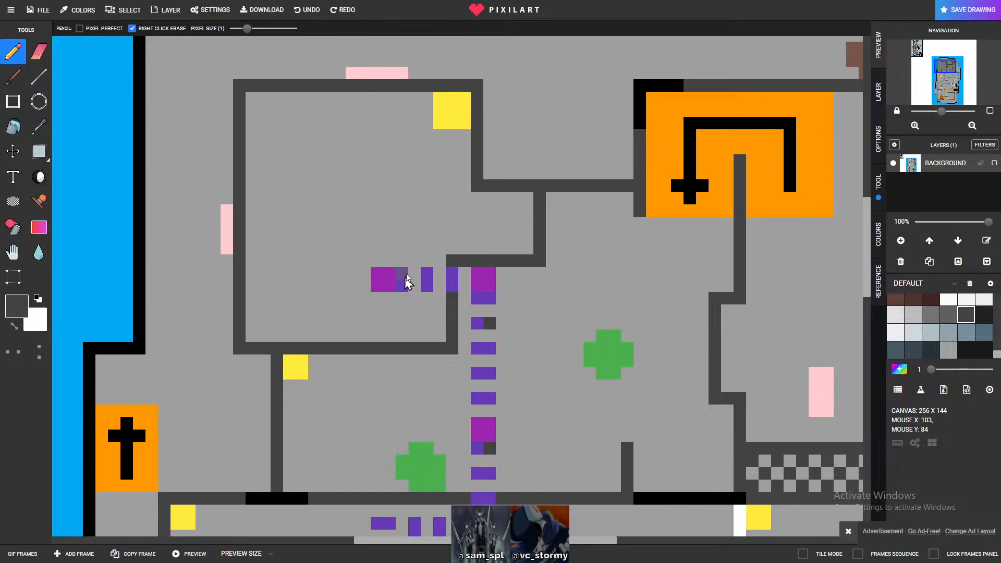
- Try to shift the upper row's west magenta-purple block eastward, then undo it together with the dark grey spacing marks
{"action": "scroll", "coordinate": [965, 340], "scroll_direction": "up", "scroll_amount": 2}
{"action": "scroll", "coordinate": [969, 339], "scroll_direction": "up", "scroll_amount": 3}
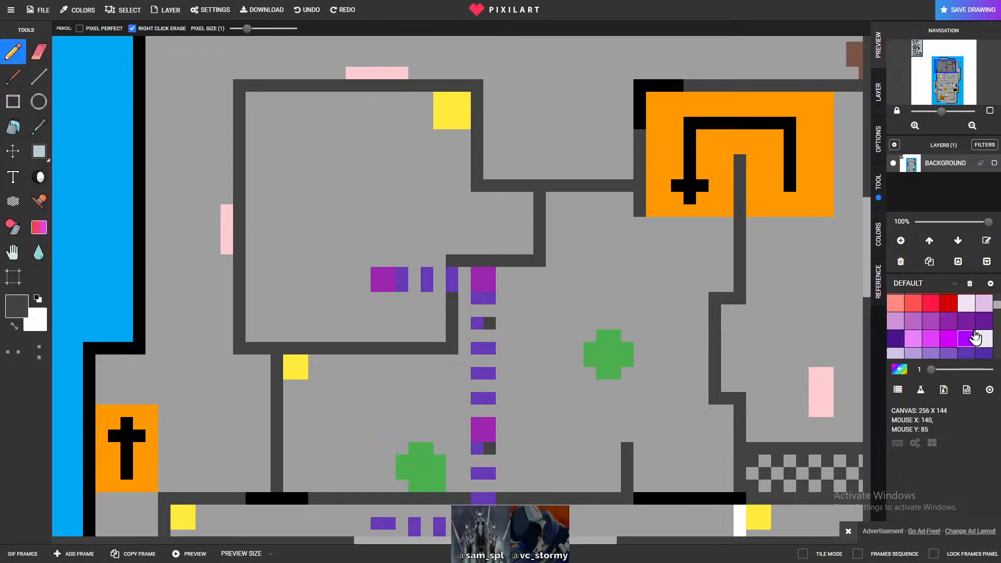
{"action": "scroll", "coordinate": [969, 339], "scroll_direction": "up", "scroll_amount": 3}
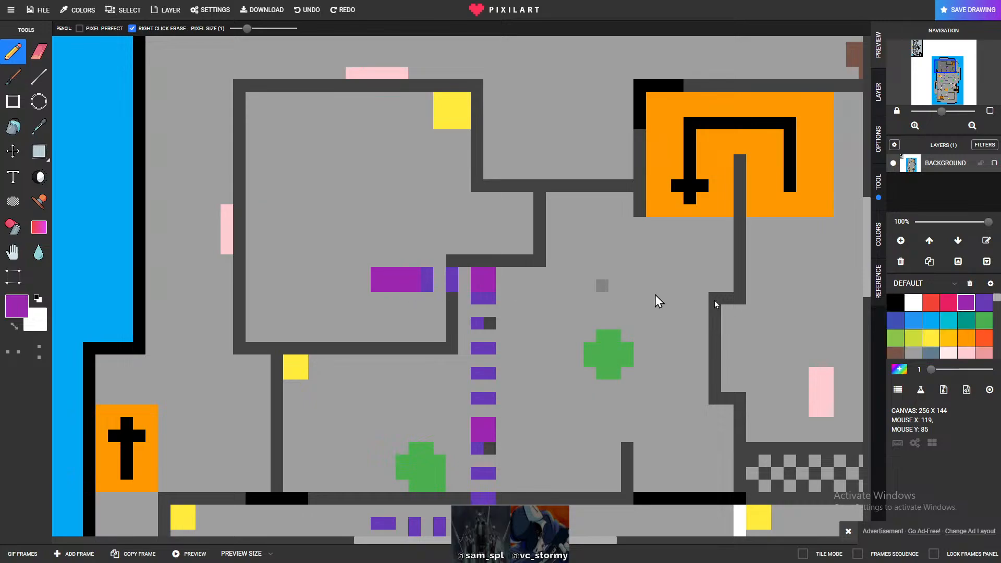
{"action": "left_click", "coordinate": [911, 307]}
{"action": "left_click_drag", "start_coordinate": [384, 284], "coordinate": [389, 289]}
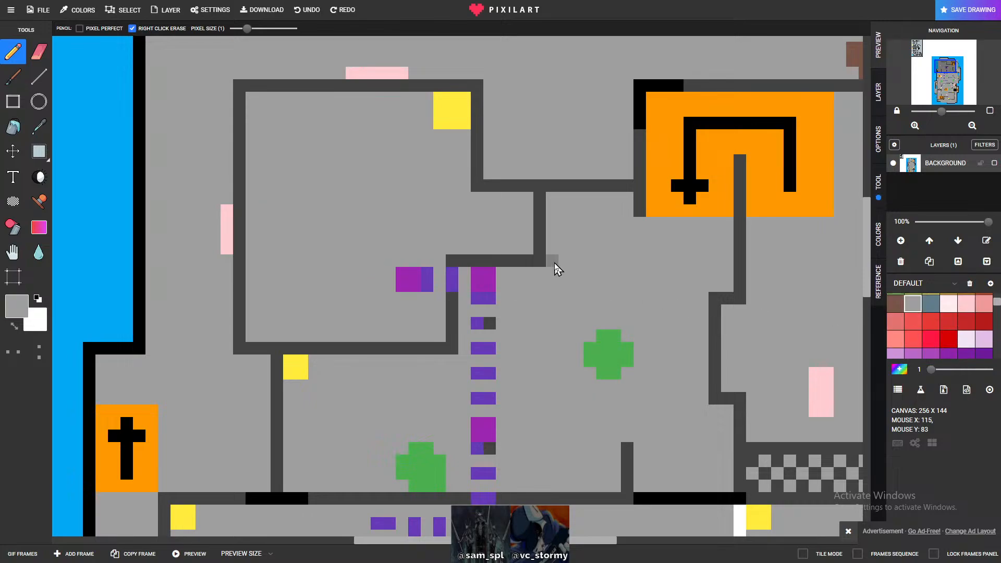
{"action": "key", "text": "ctrl+z"}
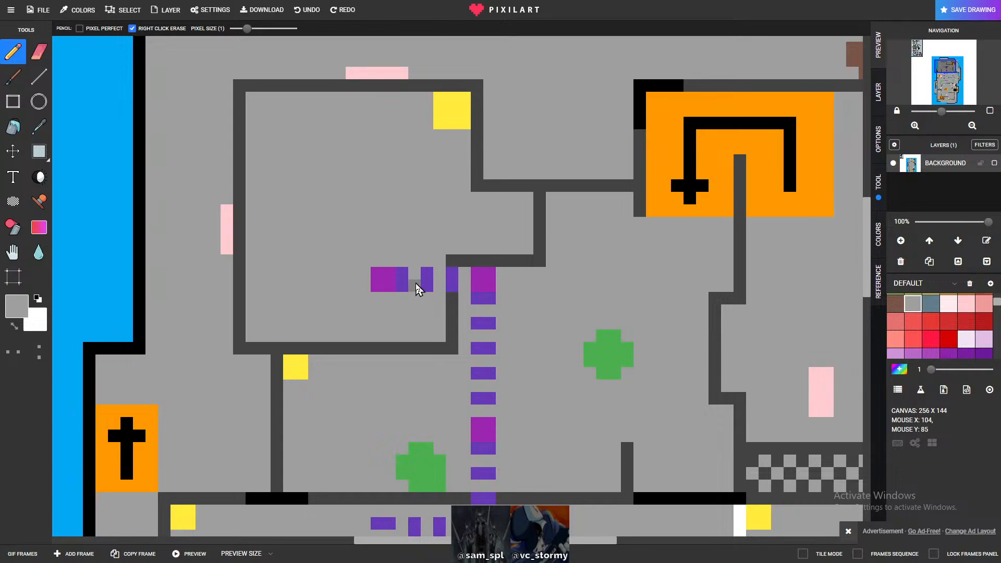
- Erase the magenta-purple block at the west end of the upper-left room's dashed row with floor grey
{"action": "scroll", "coordinate": [416, 286], "scroll_direction": "down", "scroll_amount": 5}
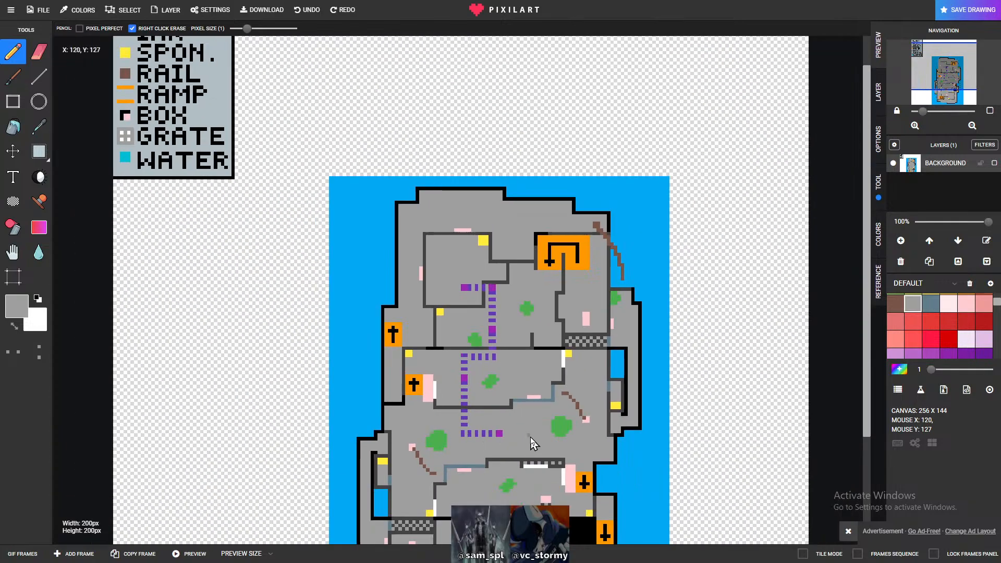
{"action": "scroll", "coordinate": [526, 447], "scroll_direction": "up", "scroll_amount": 2}
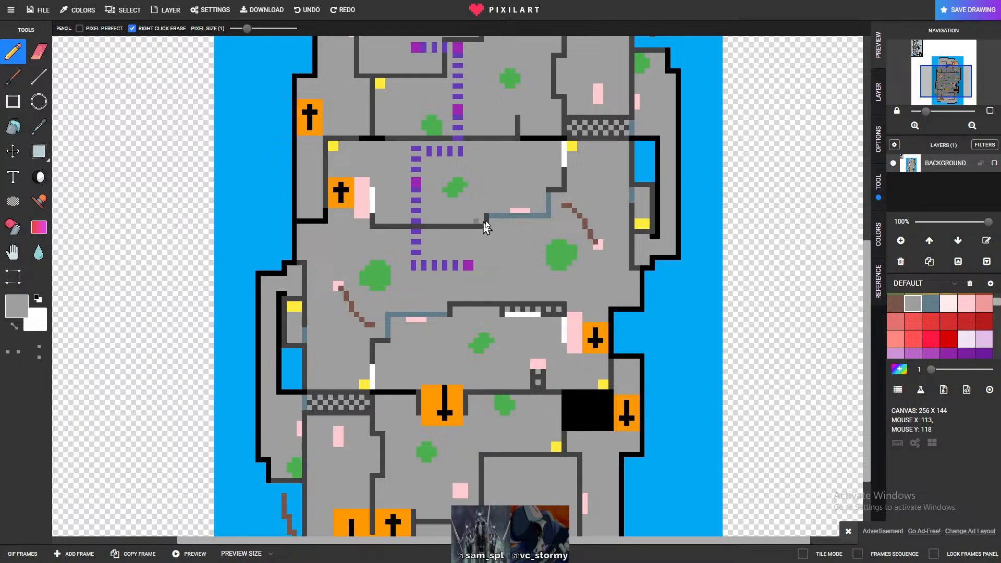
{"action": "scroll", "coordinate": [498, 219], "scroll_direction": "down", "scroll_amount": 3}
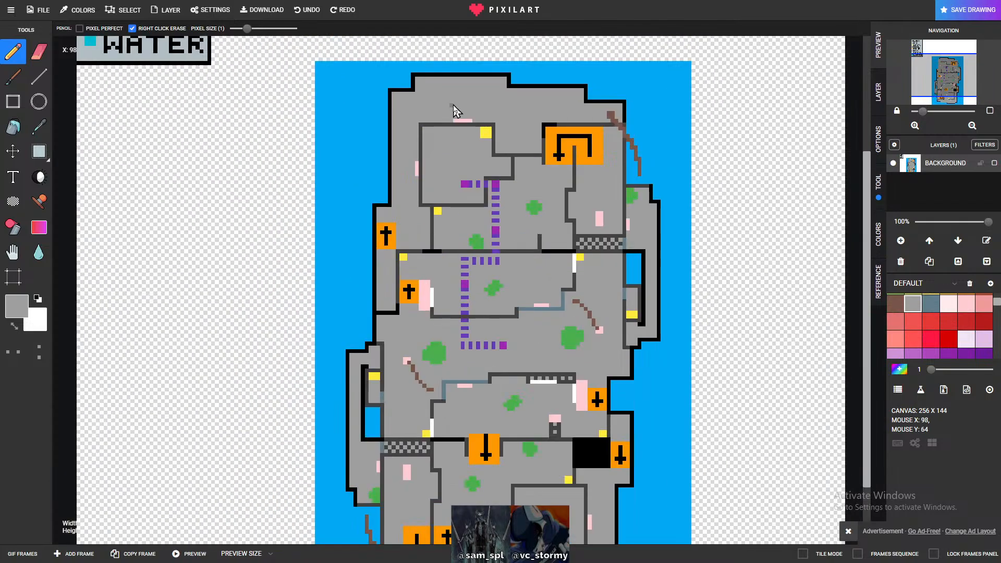
{"action": "scroll", "coordinate": [459, 196], "scroll_direction": "up", "scroll_amount": 1}
{"action": "scroll", "coordinate": [459, 196], "scroll_direction": "up", "scroll_amount": 4}
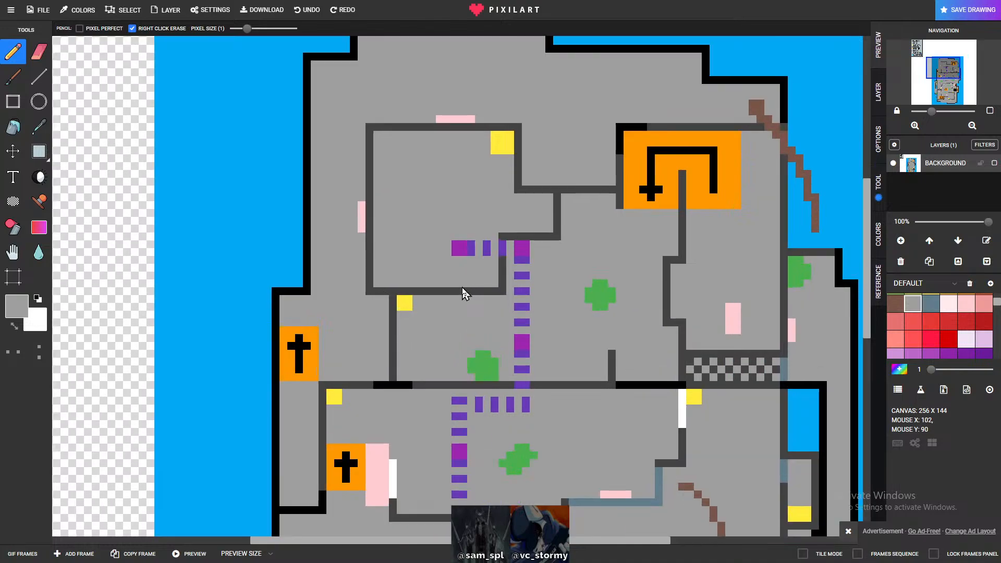
{"action": "scroll", "coordinate": [464, 292], "scroll_direction": "up", "scroll_amount": 2}
{"action": "left_click", "coordinate": [459, 249]}
{"action": "left_click", "coordinate": [465, 244]}
{"action": "scroll", "coordinate": [932, 326], "scroll_direction": "up", "scroll_amount": 3}
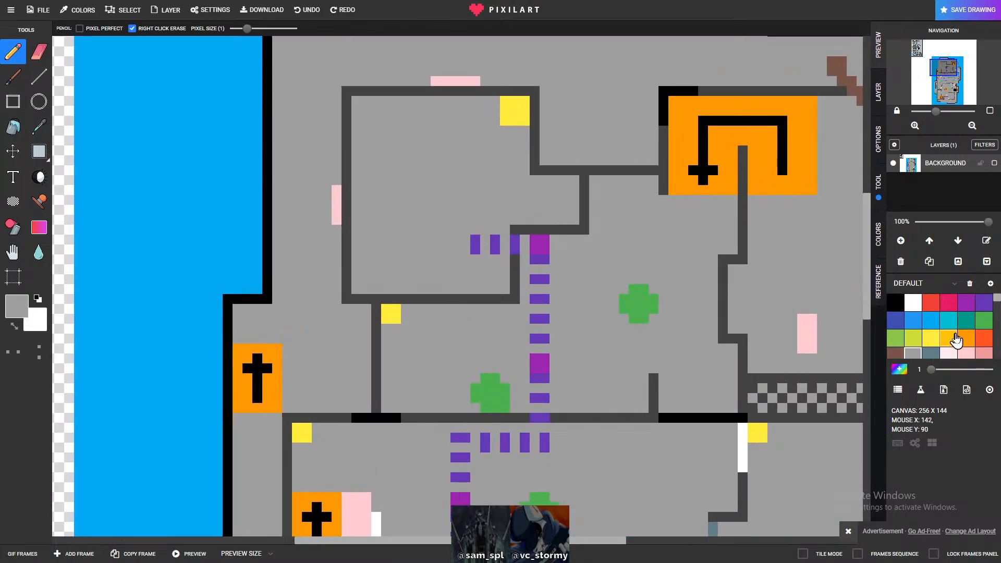
- Paint a 2×2 magenta-purple block at the west end of the upper-left room's dashed purple row
{"action": "left_click", "coordinate": [965, 302]}
{"action": "left_click", "coordinate": [474, 244]}
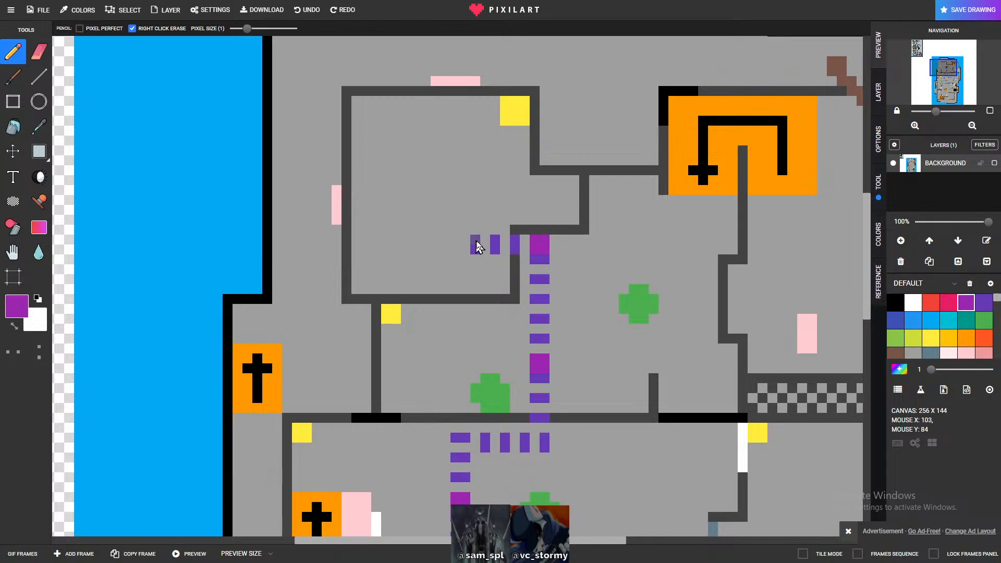
{"action": "left_click_drag", "start_coordinate": [477, 251], "coordinate": [523, 245]}
- Recolour the vertical section of the recessed wall east of the upper central room's green bush blue-grey
{"action": "scroll", "coordinate": [597, 280], "scroll_direction": "down", "scroll_amount": 3}
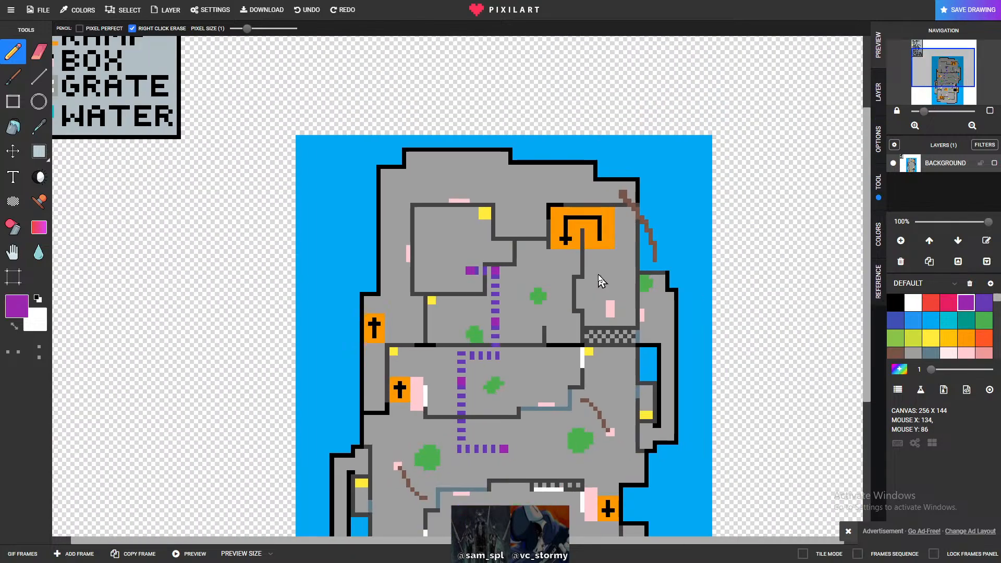
{"action": "scroll", "coordinate": [521, 307], "scroll_direction": "up", "scroll_amount": 2}
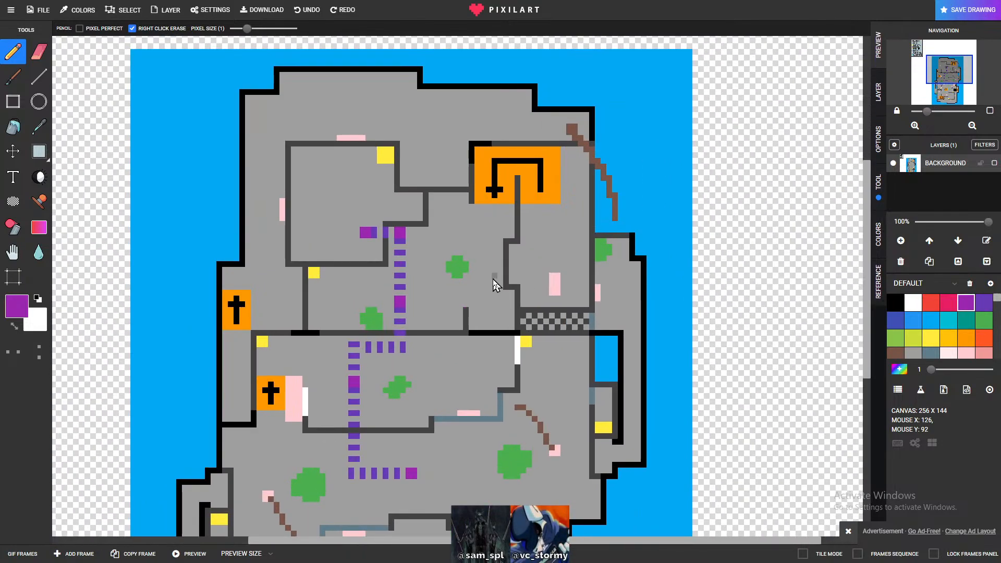
{"action": "scroll", "coordinate": [493, 286], "scroll_direction": "up", "scroll_amount": 2}
{"action": "scroll", "coordinate": [496, 241], "scroll_direction": "down", "scroll_amount": 1}
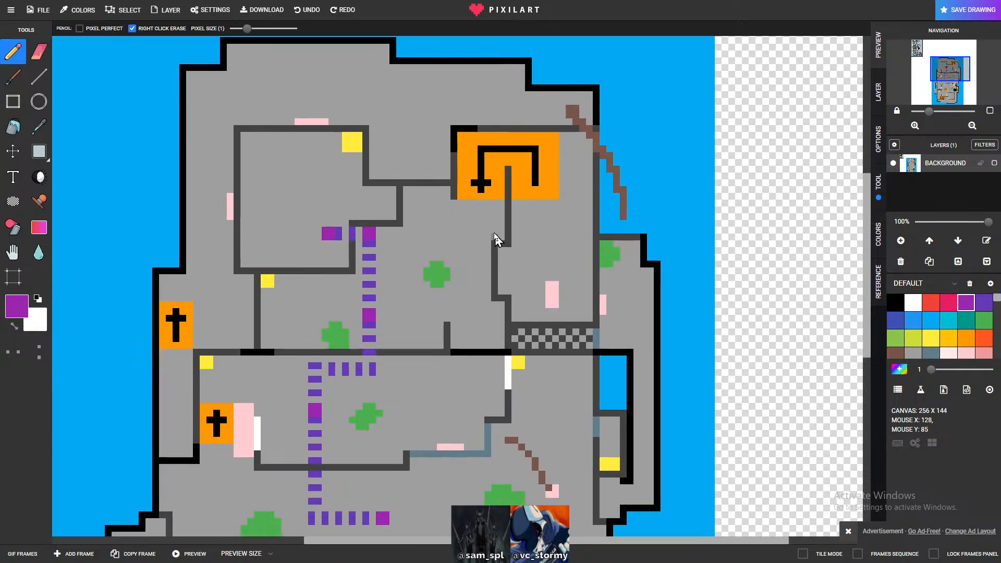
{"action": "scroll", "coordinate": [484, 235], "scroll_direction": "down", "scroll_amount": 1}
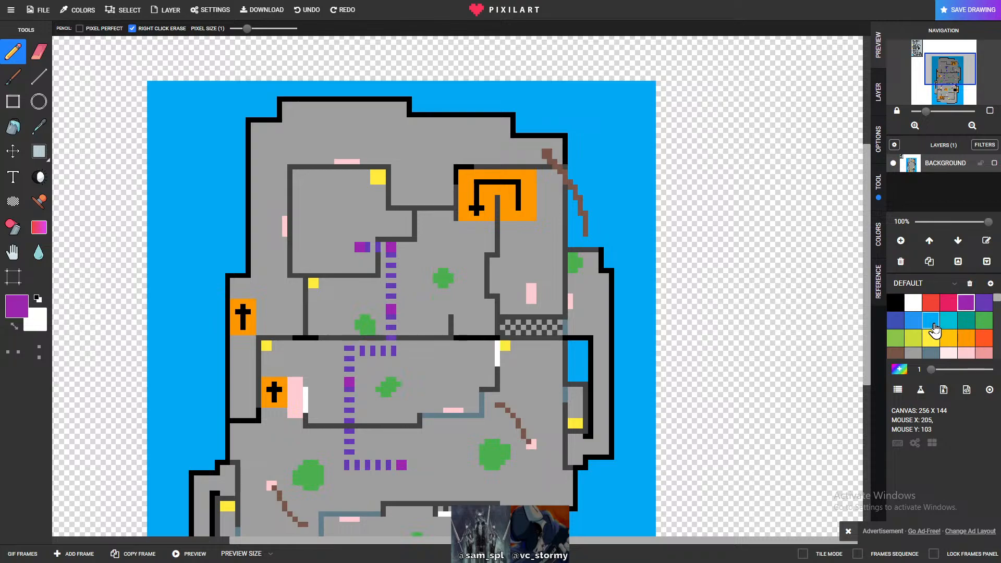
{"action": "scroll", "coordinate": [933, 336], "scroll_direction": "down", "scroll_amount": 1}
{"action": "left_click", "coordinate": [922, 308]}
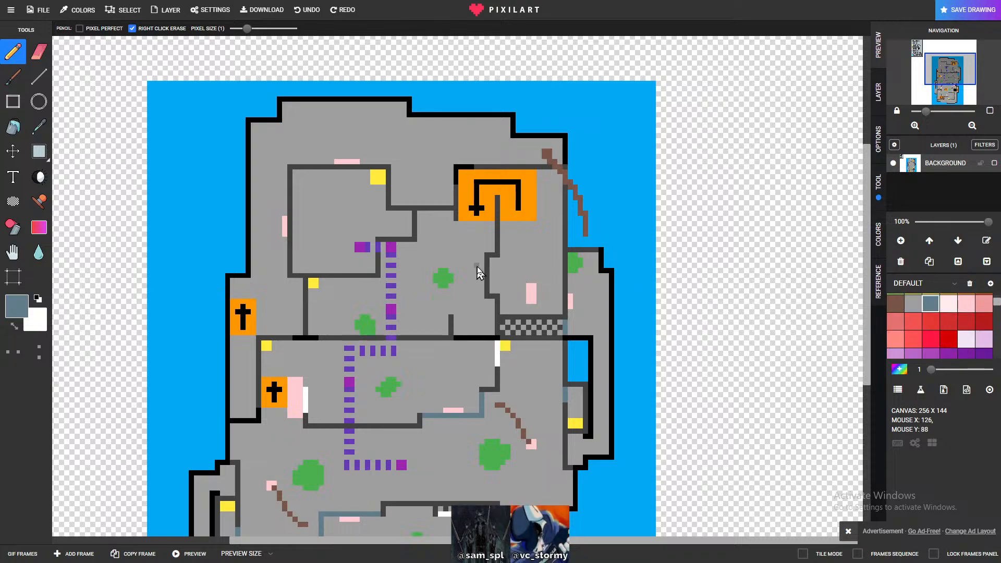
{"action": "left_click_drag", "start_coordinate": [487, 261], "coordinate": [487, 290]}
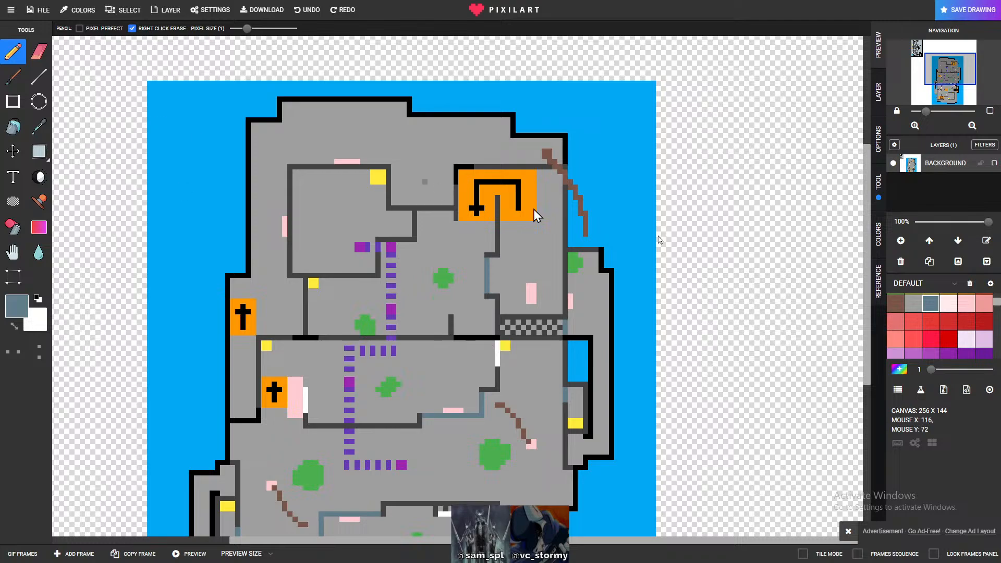
- Replace the black wall segment at the middle room's northeast corner with a solid orange block about 8 by 6 pixels
{"action": "scroll", "coordinate": [970, 338], "scroll_direction": "up", "scroll_amount": 3}
{"action": "left_click", "coordinate": [963, 339]}
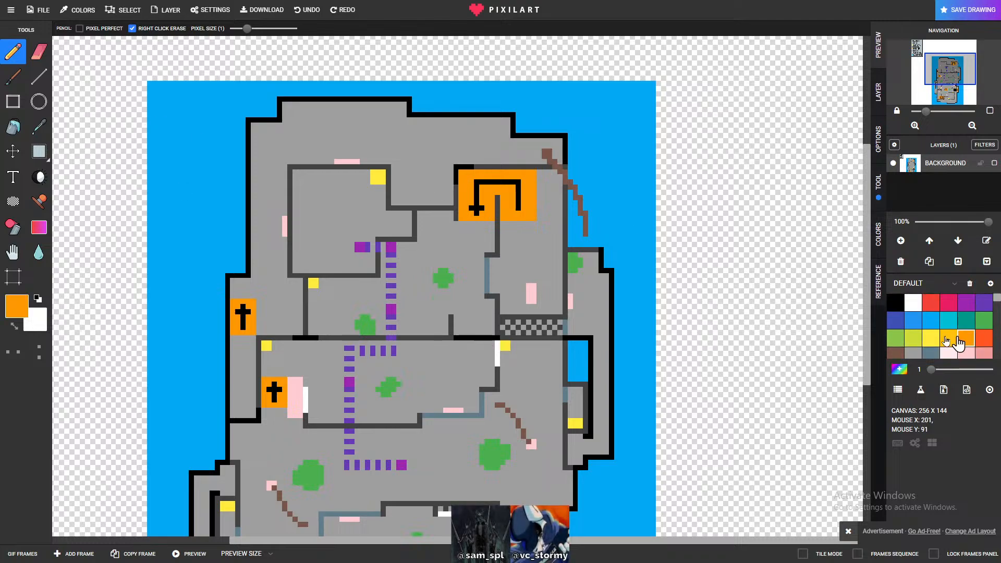
{"action": "left_click_drag", "start_coordinate": [455, 337], "coordinate": [494, 337]}
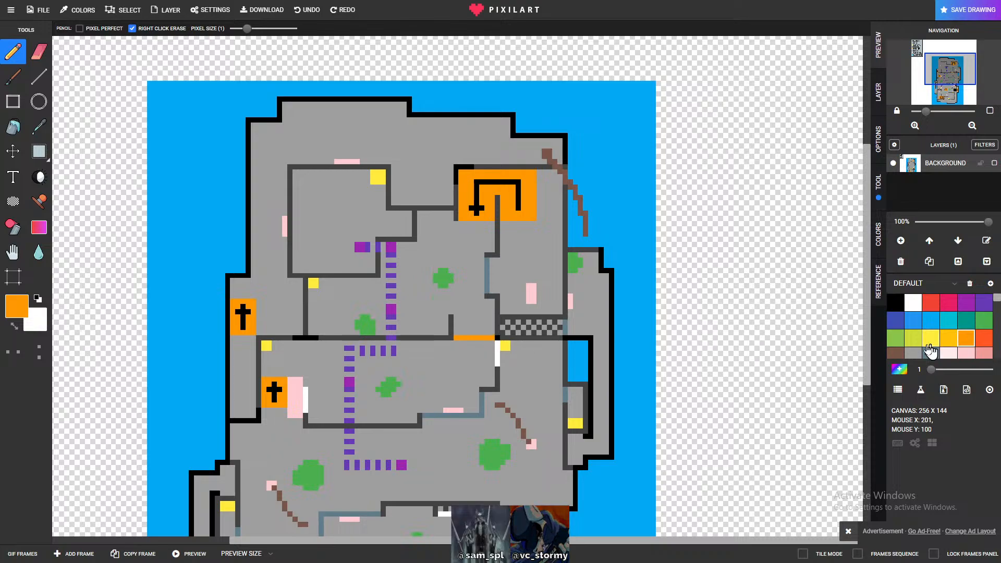
{"action": "scroll", "coordinate": [930, 352], "scroll_direction": "down", "scroll_amount": 2}
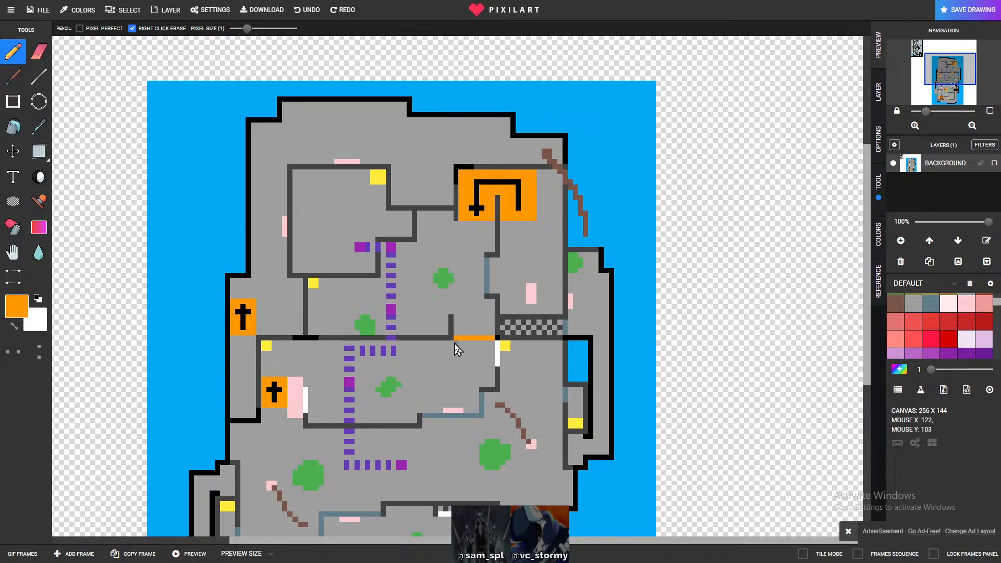
{"action": "left_click_drag", "start_coordinate": [457, 344], "coordinate": [479, 343]}
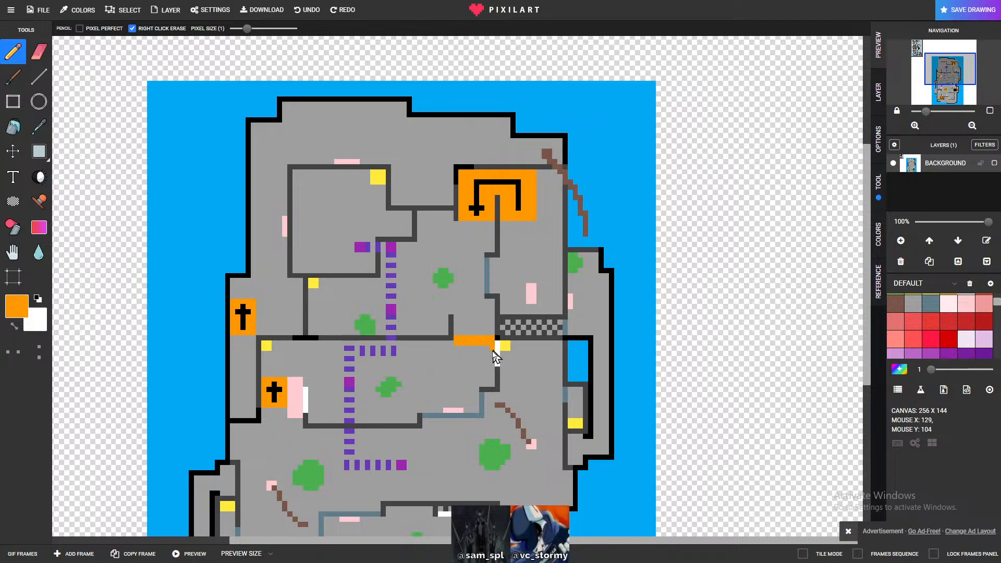
{"action": "mouse_move", "coordinate": [492, 355]}
{"action": "left_mouse_down"}
{"action": "mouse_move", "coordinate": [491, 365]}
{"action": "mouse_move", "coordinate": [472, 348]}
{"action": "mouse_move", "coordinate": [486, 349]}
{"action": "left_mouse_up"}
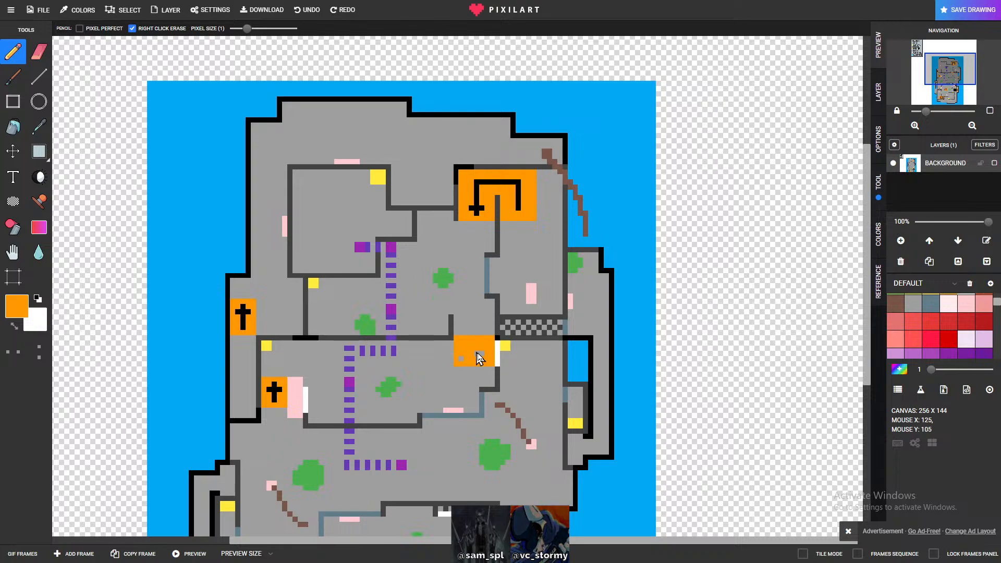
{"action": "left_click_drag", "start_coordinate": [476, 353], "coordinate": [483, 354]}
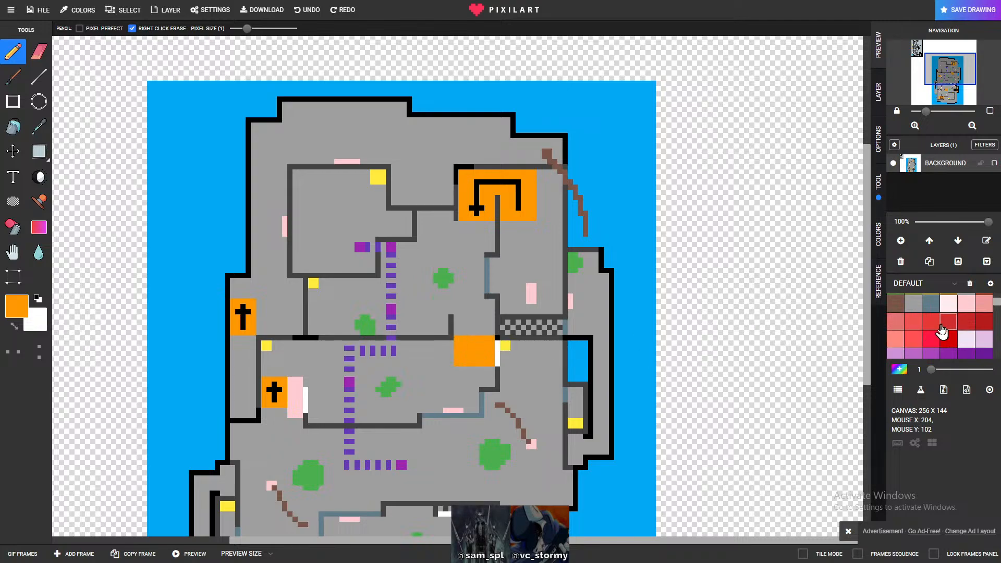
- Draw a dark grey wall notch just west of the new orange block and clear the old wall inside it with floor grey
{"action": "scroll", "coordinate": [947, 337], "scroll_direction": "up", "scroll_amount": 2}
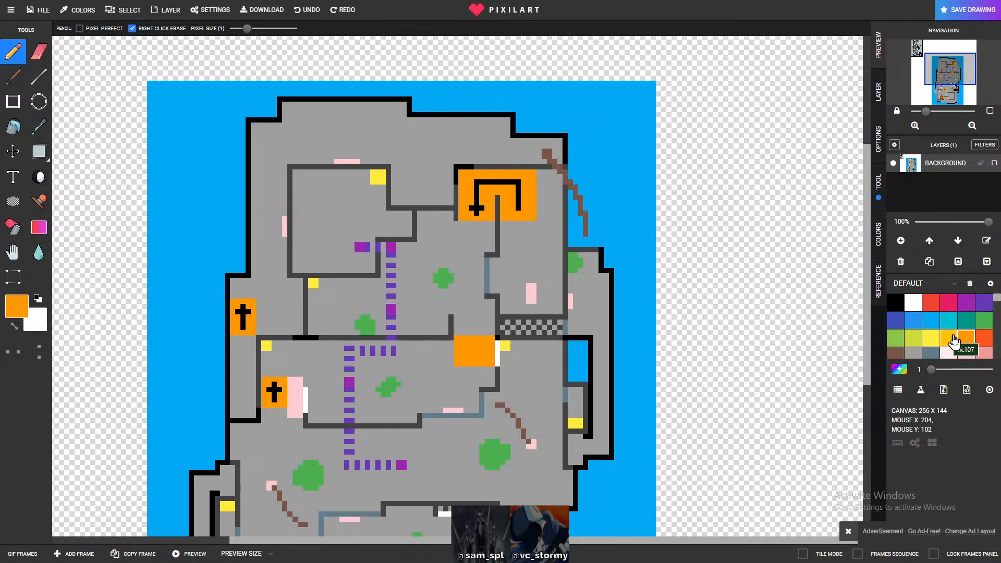
{"action": "scroll", "coordinate": [953, 340], "scroll_direction": "down", "scroll_amount": 3}
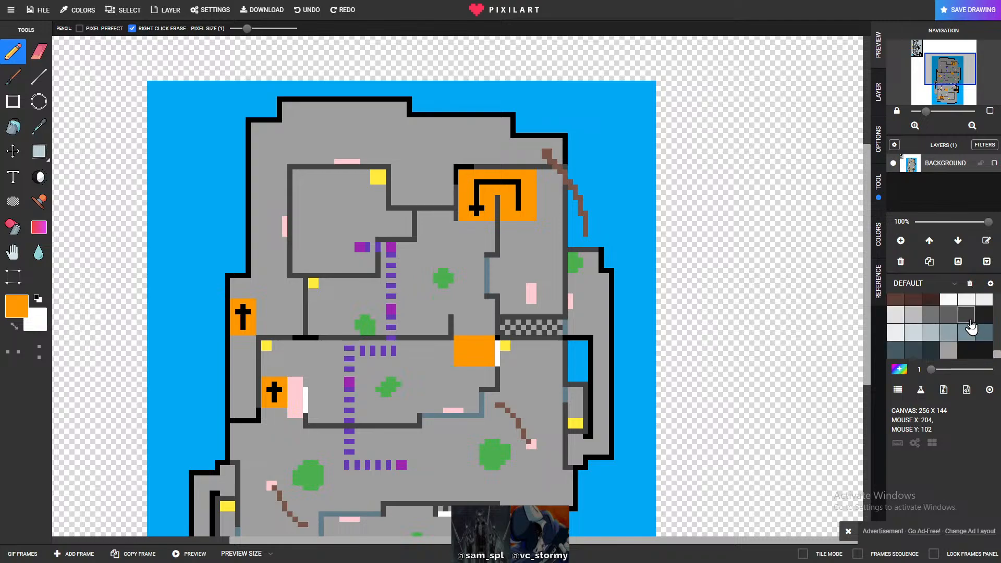
{"action": "left_click", "coordinate": [965, 314]}
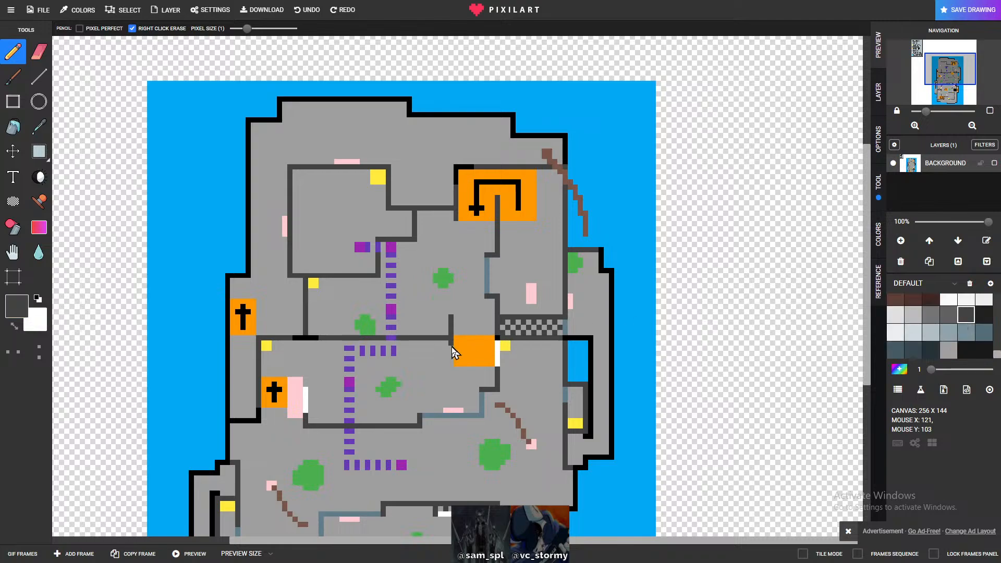
{"action": "left_click_drag", "start_coordinate": [452, 347], "coordinate": [430, 354]}
{"action": "scroll", "coordinate": [942, 335], "scroll_direction": "up", "scroll_amount": 3}
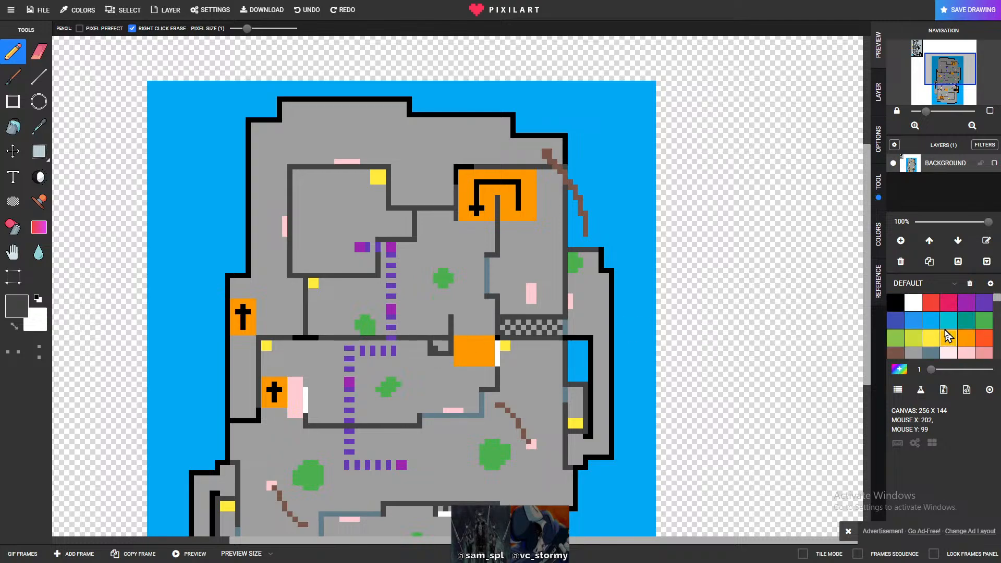
{"action": "left_click", "coordinate": [912, 353]}
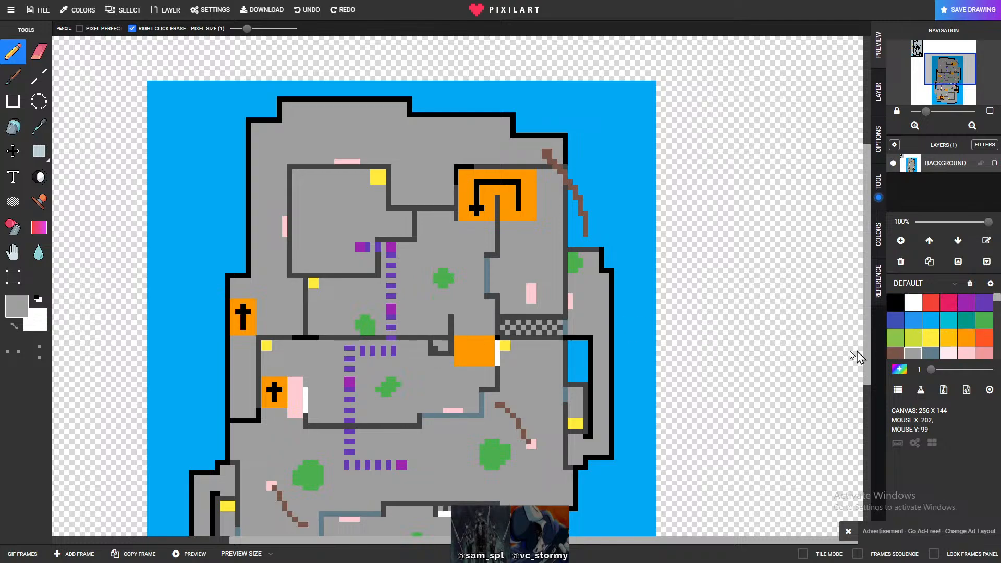
{"action": "left_click", "coordinate": [445, 334]}
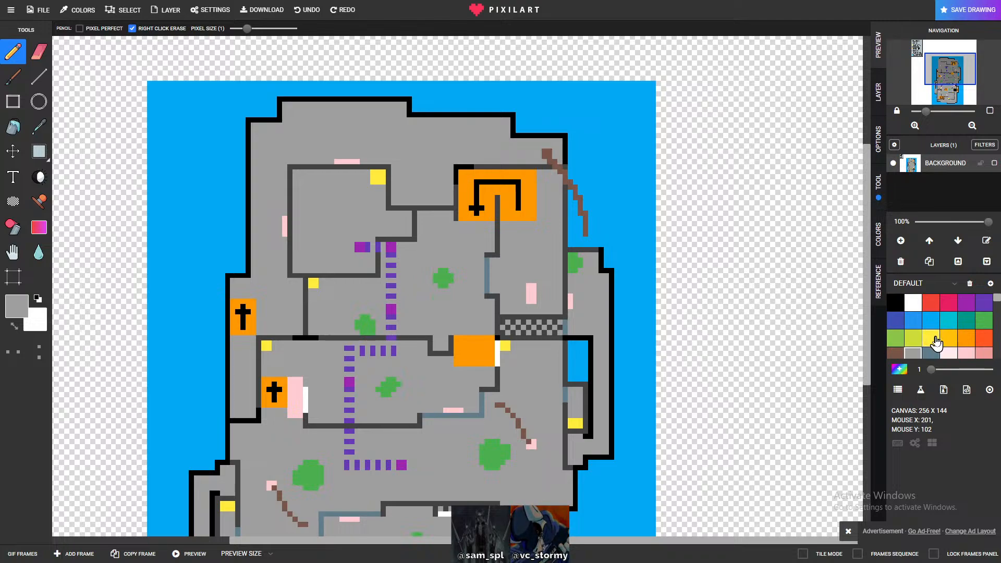
- Draw a black cross symbol in the centre of the new orange block
{"action": "left_click", "coordinate": [895, 302]}
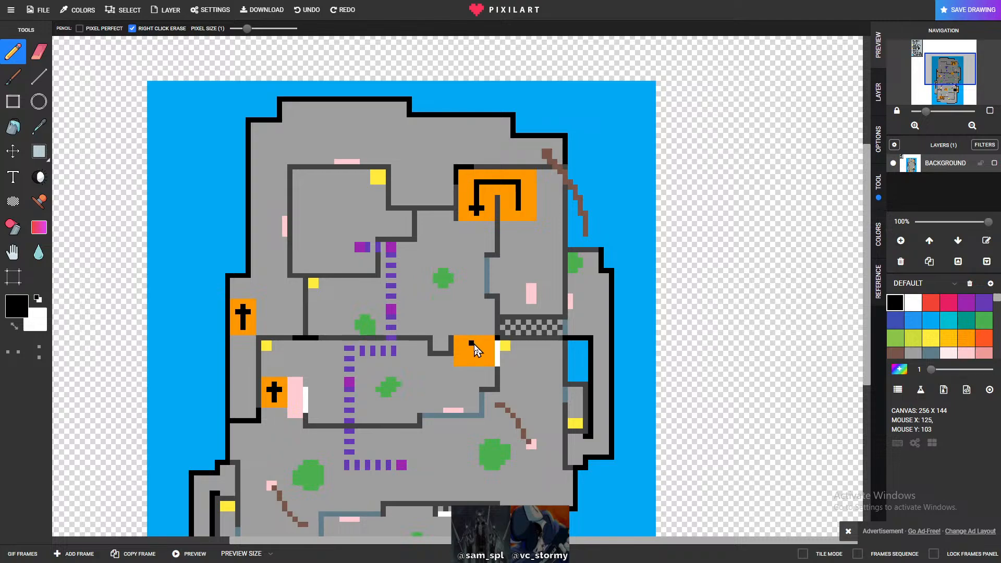
{"action": "left_click_drag", "start_coordinate": [475, 348], "coordinate": [471, 360]}
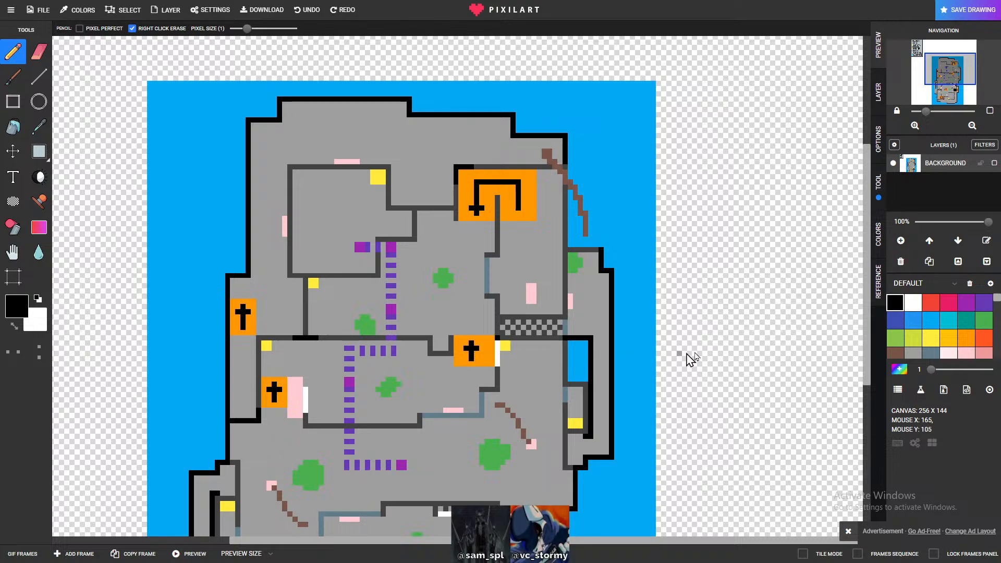
{"action": "scroll", "coordinate": [529, 367], "scroll_direction": "up", "scroll_amount": 1}
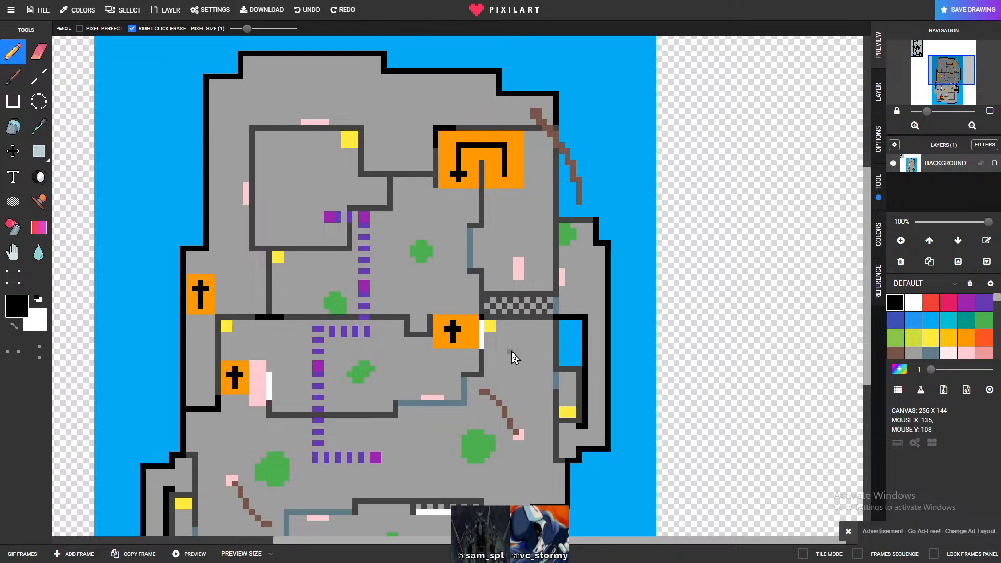
{"action": "scroll", "coordinate": [933, 292], "scroll_direction": "down", "scroll_amount": 3}
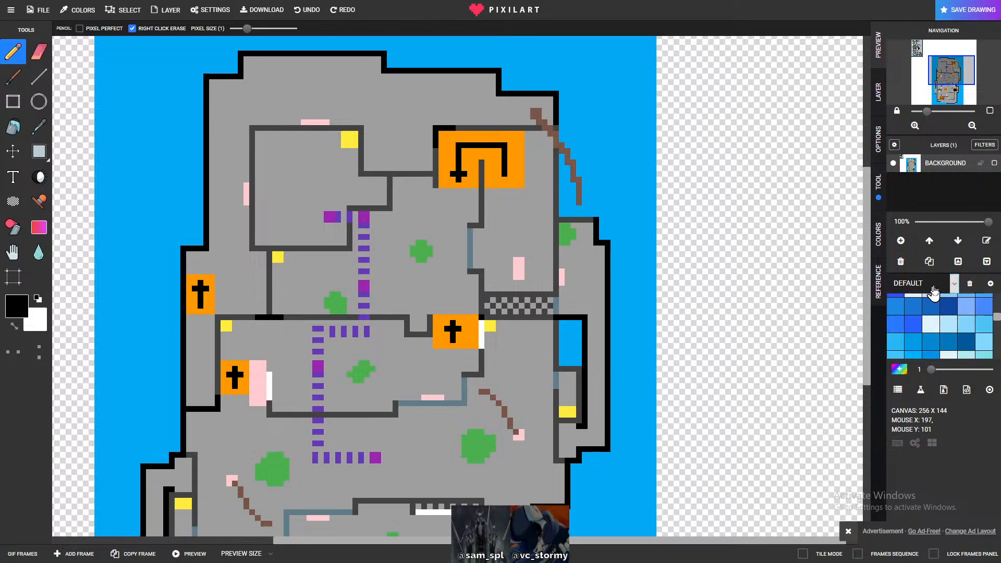
{"action": "scroll", "coordinate": [932, 292], "scroll_direction": "down", "scroll_amount": 3}
{"action": "left_click", "coordinate": [965, 314]}
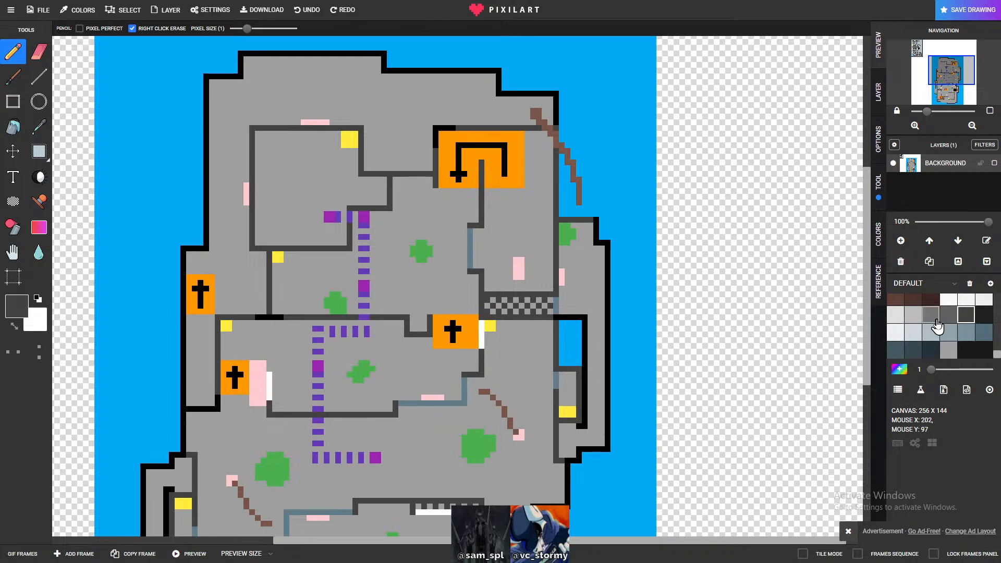
{"action": "scroll", "coordinate": [945, 332], "scroll_direction": "up", "scroll_amount": 2}
{"action": "scroll", "coordinate": [945, 332], "scroll_direction": "up", "scroll_amount": 5}
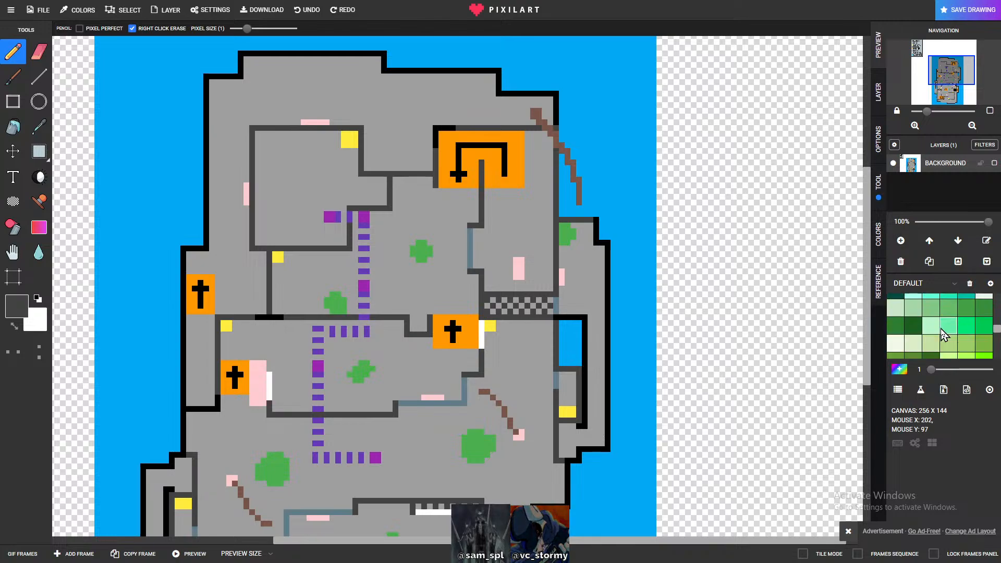
{"action": "left_click", "coordinate": [920, 353]}
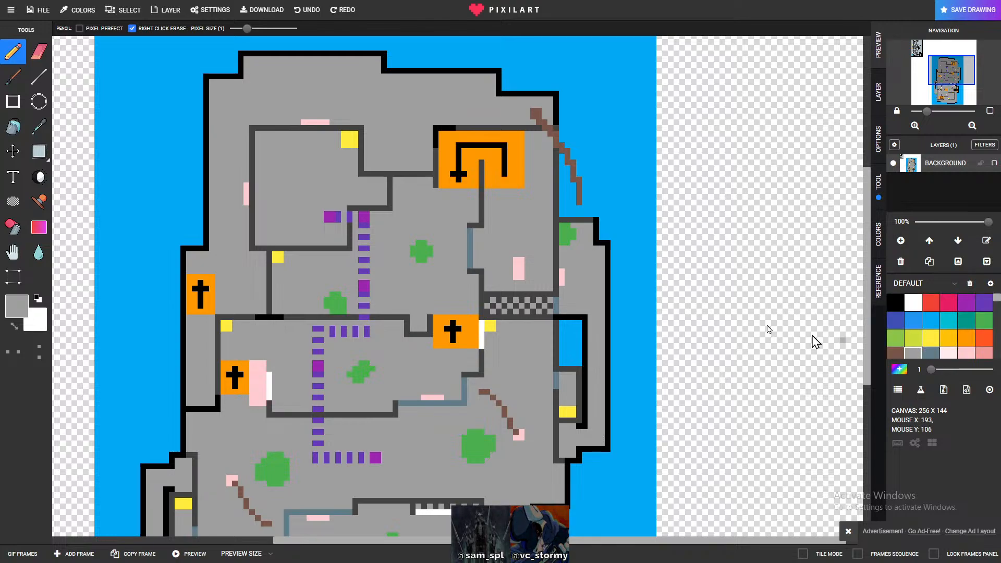
{"action": "mouse_move", "coordinate": [330, 311]}
{"action": "left_mouse_down"}
{"action": "mouse_move", "coordinate": [339, 303]}
{"action": "mouse_move", "coordinate": [339, 315]}
{"action": "left_mouse_up"}
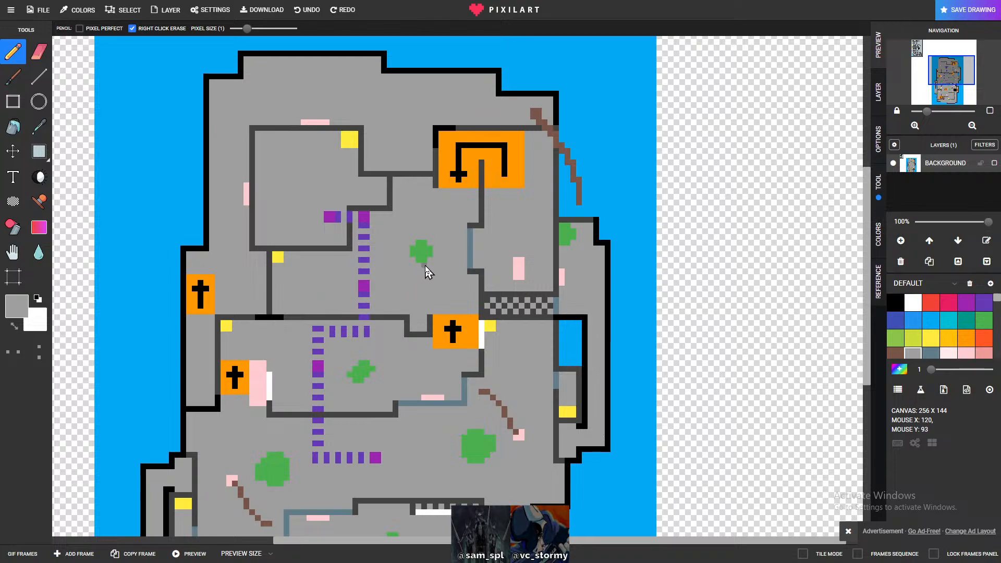
- Add a pale pink strip three pixels wide along the north side of the middle room's upper wall, west of the purple column
{"action": "scroll", "coordinate": [454, 375], "scroll_direction": "down", "scroll_amount": 1}
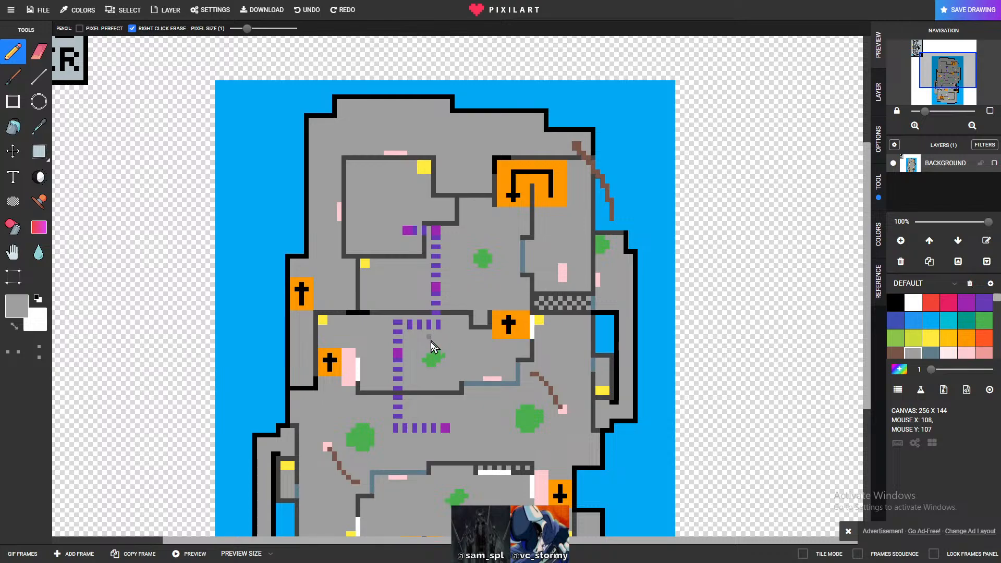
{"action": "scroll", "coordinate": [432, 344], "scroll_direction": "down", "scroll_amount": 1}
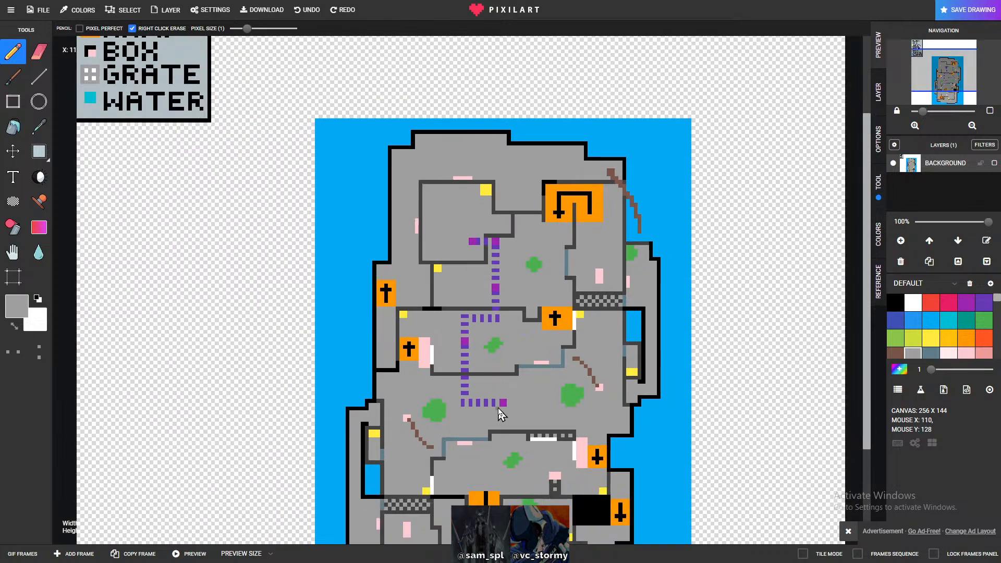
{"action": "scroll", "coordinate": [499, 410], "scroll_direction": "up", "scroll_amount": 1}
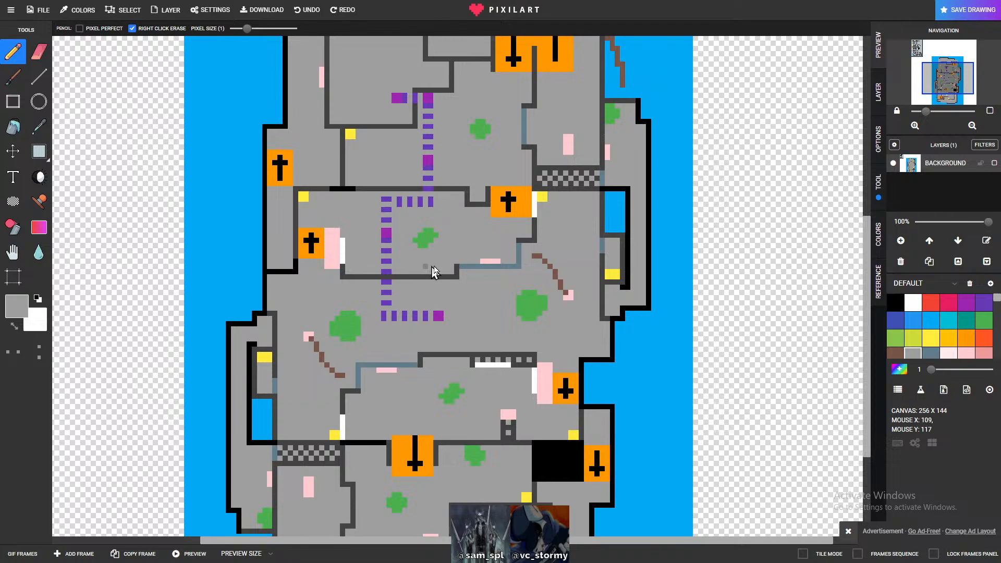
{"action": "left_click", "coordinate": [965, 354]}
{"action": "left_click_drag", "start_coordinate": [383, 184], "coordinate": [395, 184]}
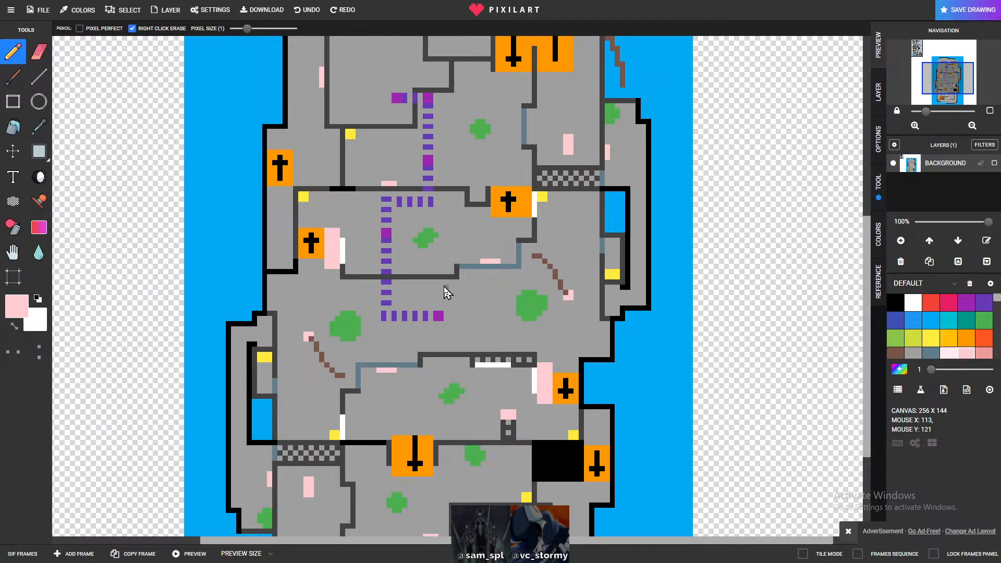
- Paint a 2×2 pale pink block in the upper central room, just northwest of its green bush
{"action": "scroll", "coordinate": [424, 246], "scroll_direction": "up", "scroll_amount": 1}
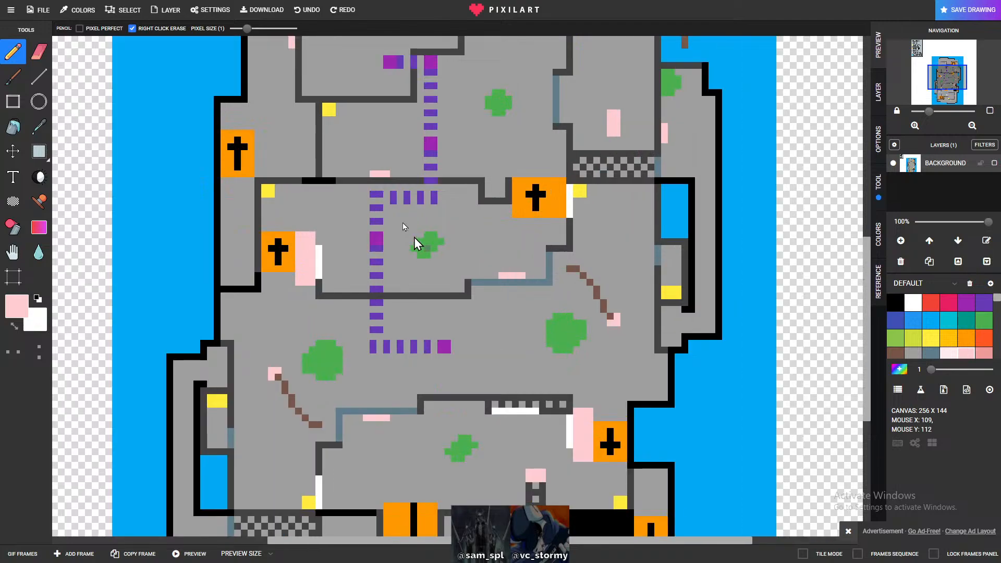
{"action": "scroll", "coordinate": [392, 154], "scroll_direction": "down", "scroll_amount": 1}
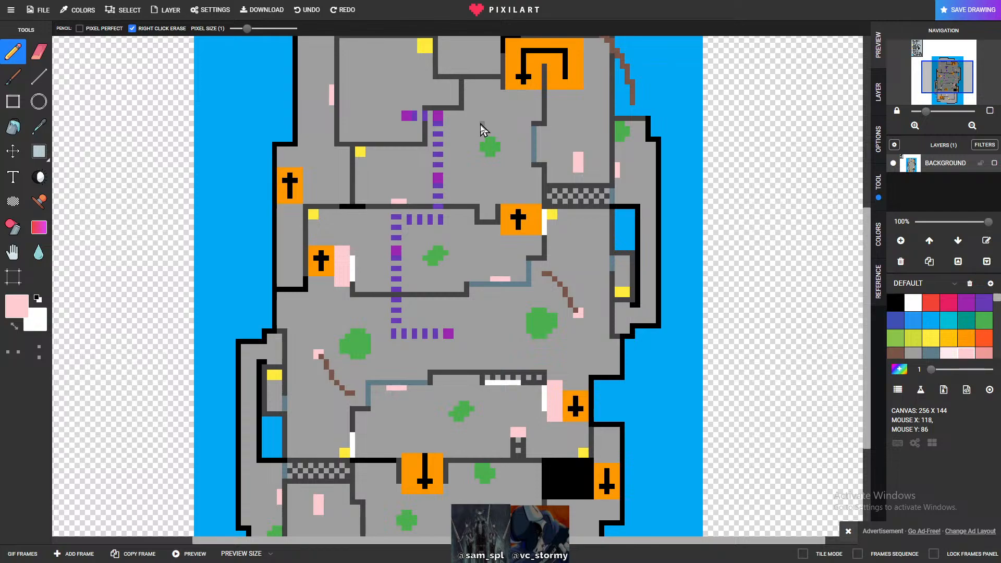
{"action": "scroll", "coordinate": [480, 135], "scroll_direction": "up", "scroll_amount": 1}
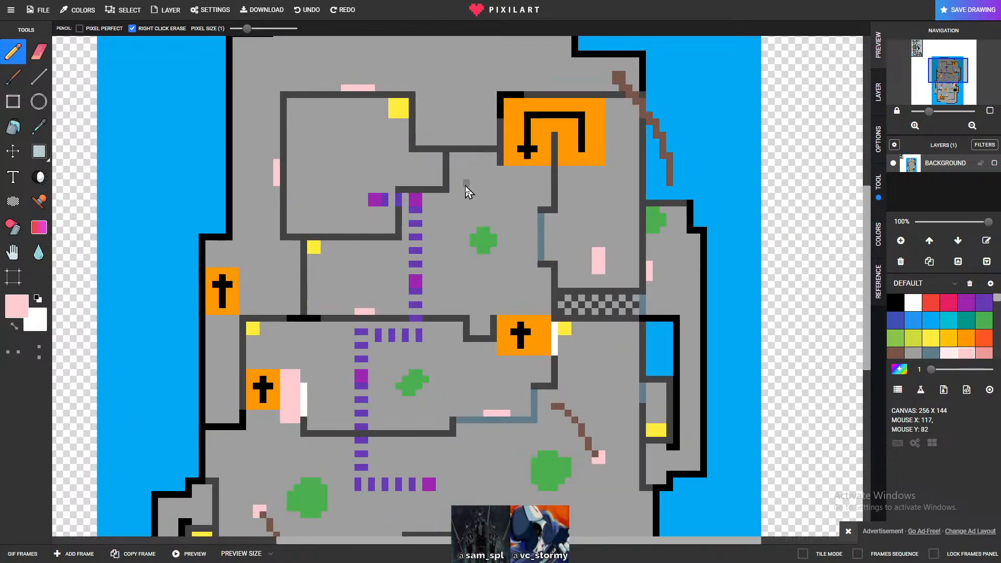
{"action": "left_click_drag", "start_coordinate": [465, 187], "coordinate": [471, 189]}
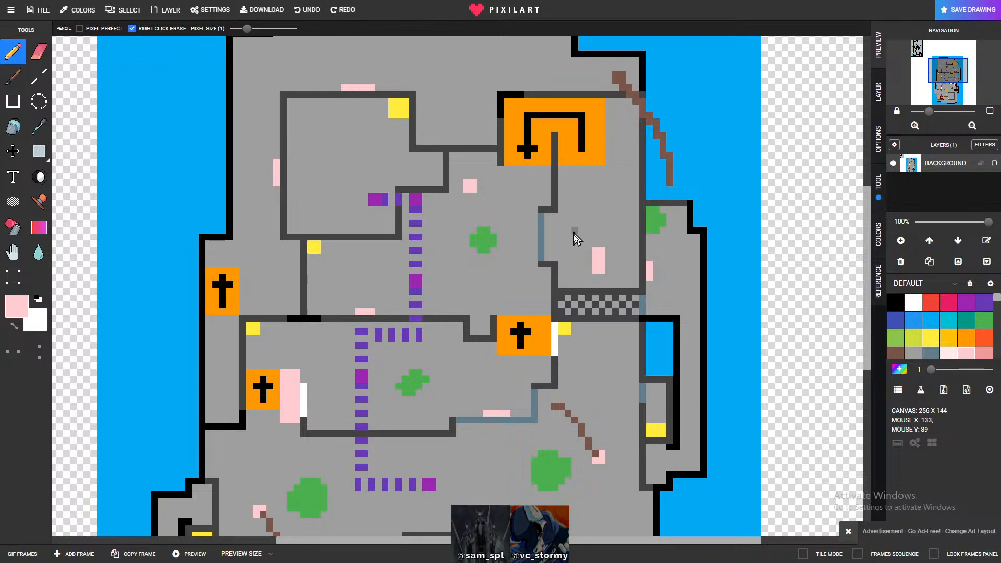
- Paint a small orange block across the lower wall of the upper-left room and draw a black cross on it
{"action": "scroll", "coordinate": [574, 237], "scroll_direction": "down", "scroll_amount": 2}
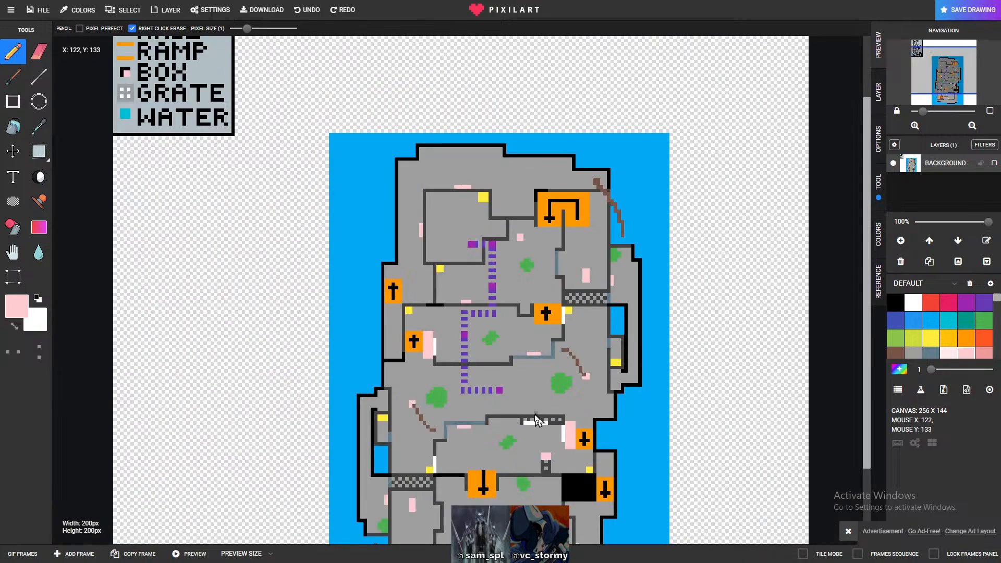
{"action": "scroll", "coordinate": [497, 423], "scroll_direction": "up", "scroll_amount": 1}
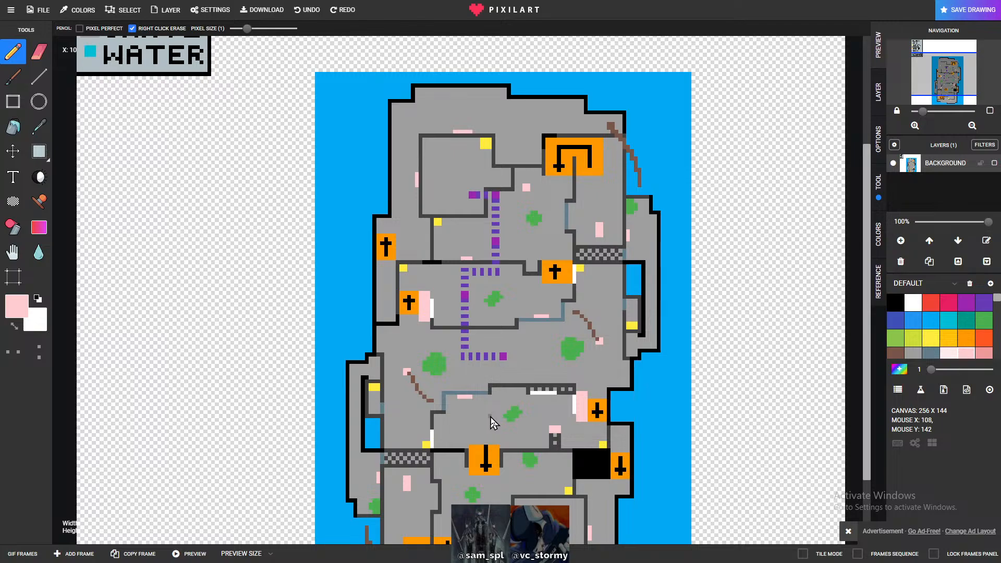
{"action": "scroll", "coordinate": [492, 423], "scroll_direction": "down", "scroll_amount": 1}
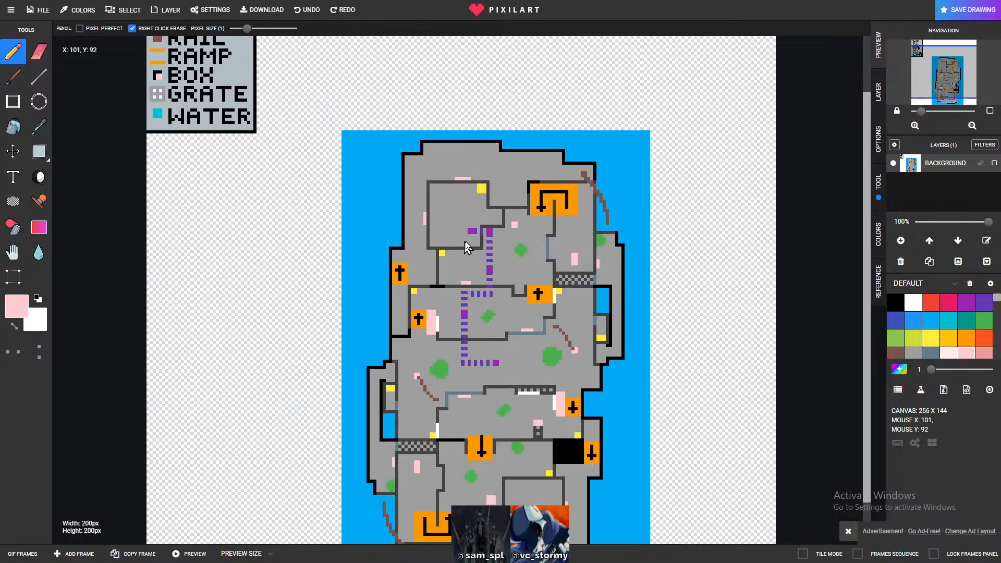
{"action": "scroll", "coordinate": [465, 247], "scroll_direction": "up", "scroll_amount": 2}
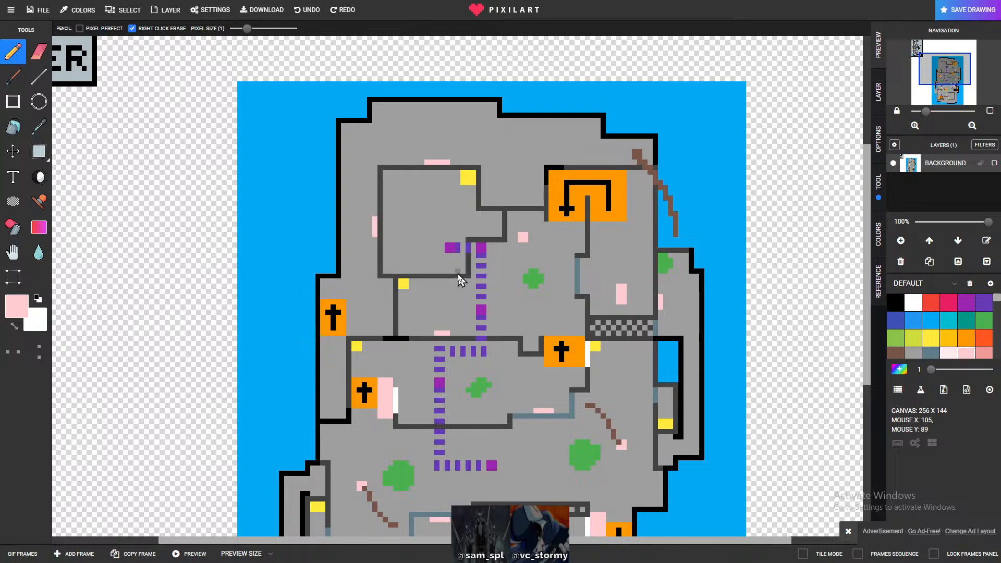
{"action": "left_click", "coordinate": [965, 338]}
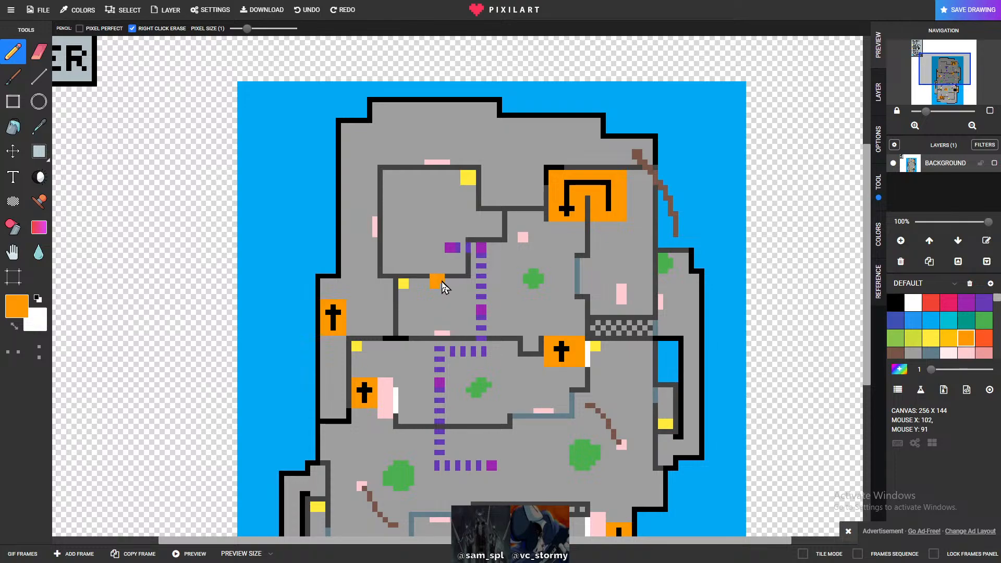
{"action": "left_click_drag", "start_coordinate": [427, 276], "coordinate": [426, 283]}
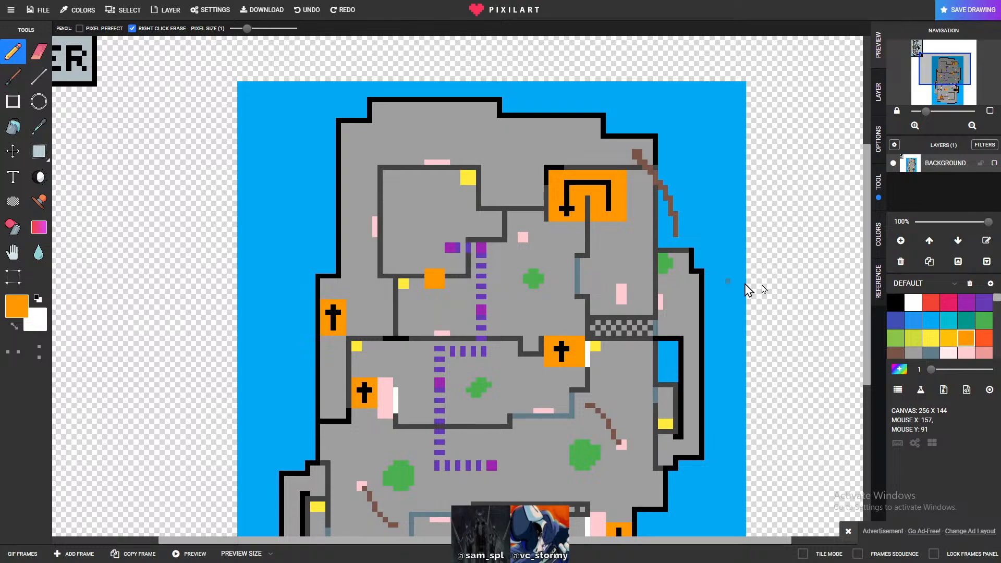
{"action": "left_click", "coordinate": [894, 303]}
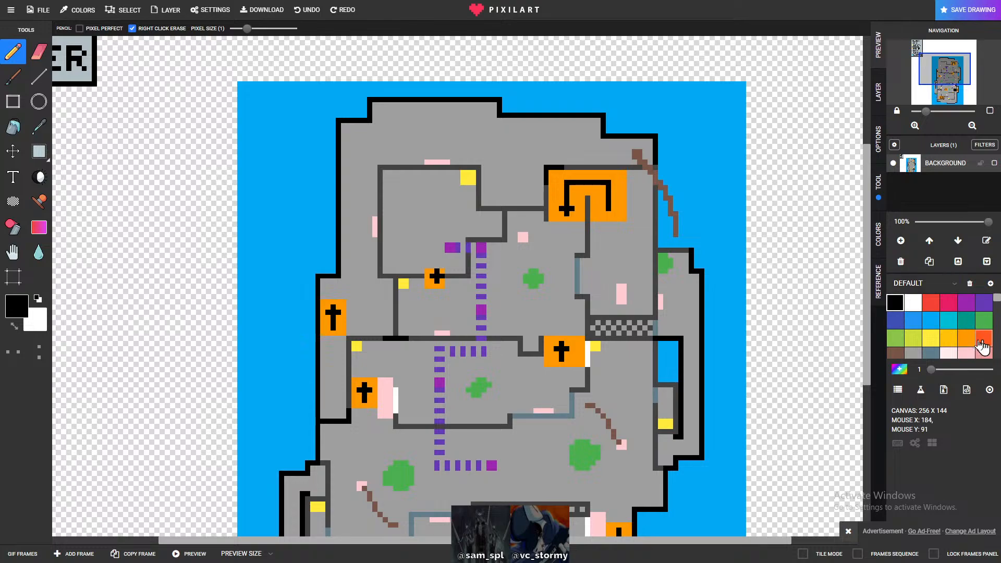
- Extend the small orange block north and south, painting over its cross in orange
{"action": "left_click", "coordinate": [964, 339]}
{"action": "left_click_drag", "start_coordinate": [427, 294], "coordinate": [436, 293]}
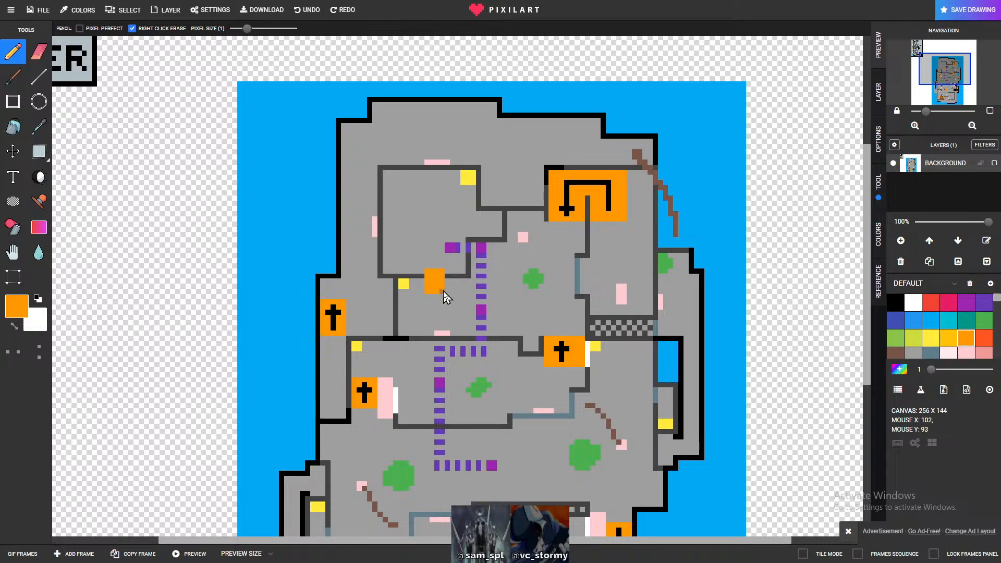
{"action": "left_click_drag", "start_coordinate": [430, 268], "coordinate": [439, 269]}
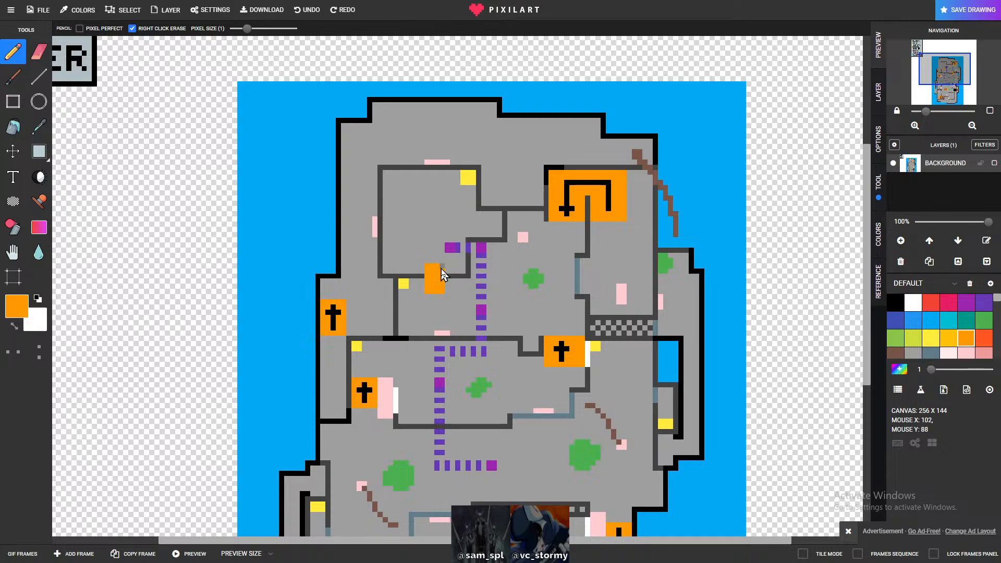
- Draw a taller black cross in the centre of the enlarged orange block
{"action": "left_click", "coordinate": [930, 353]}
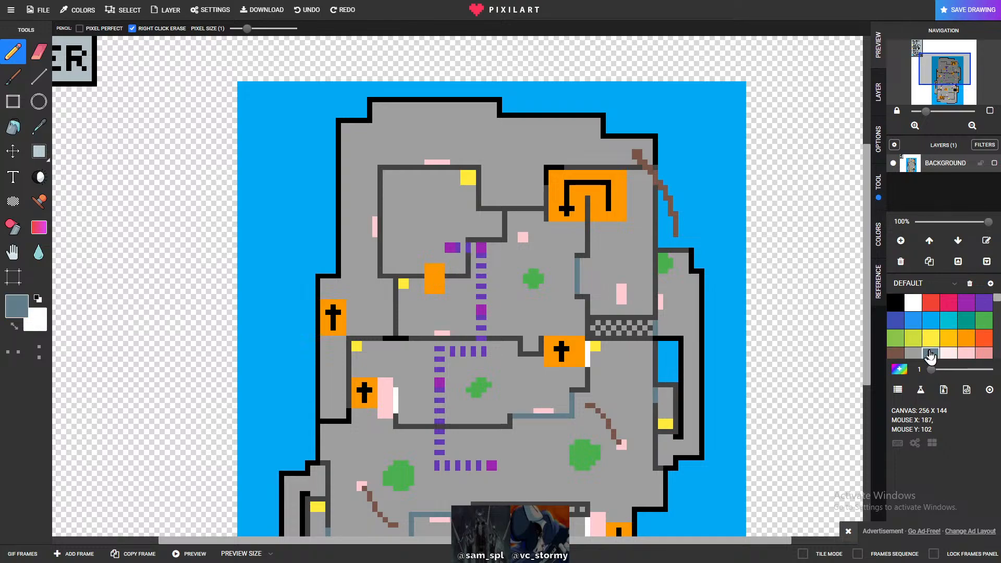
{"action": "left_click", "coordinate": [895, 302]}
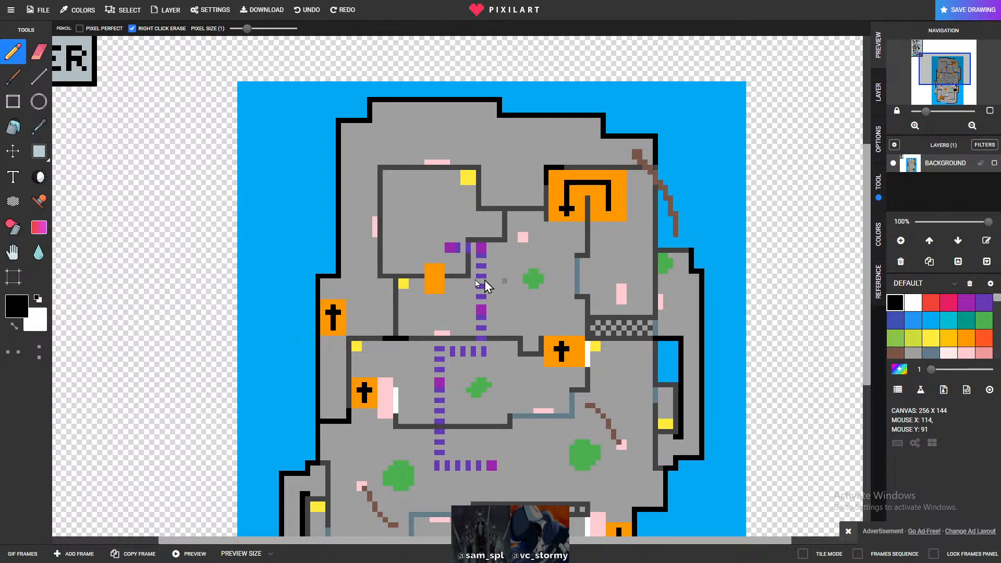
{"action": "left_click", "coordinate": [432, 278]}
- Select the upper half of the map, 98 wide by 75 high, and paste a copy of it
{"action": "scroll", "coordinate": [612, 367], "scroll_direction": "down", "scroll_amount": 2}
{"action": "scroll", "coordinate": [605, 386], "scroll_direction": "down", "scroll_amount": 2}
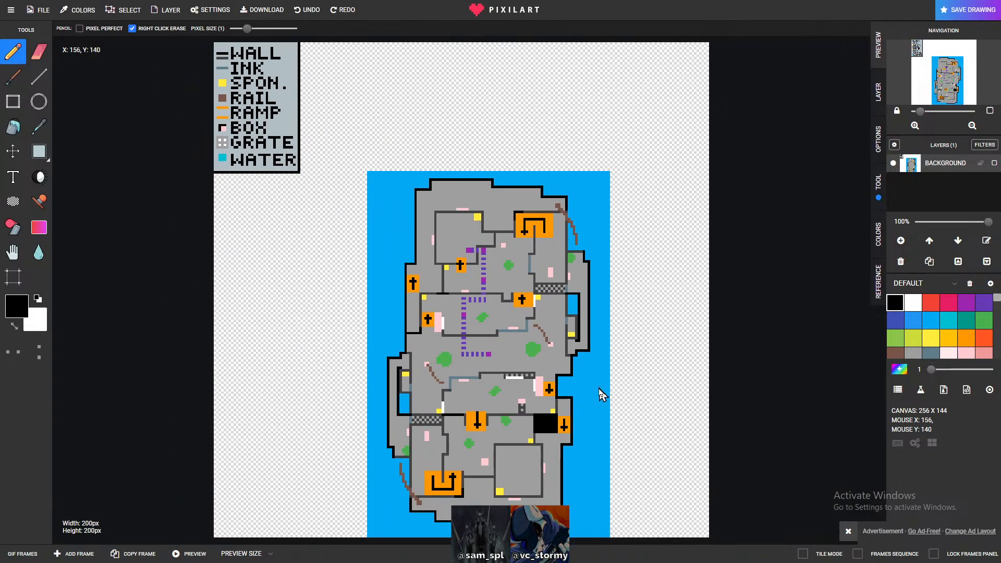
{"action": "scroll", "coordinate": [595, 389], "scroll_direction": "up", "scroll_amount": 2}
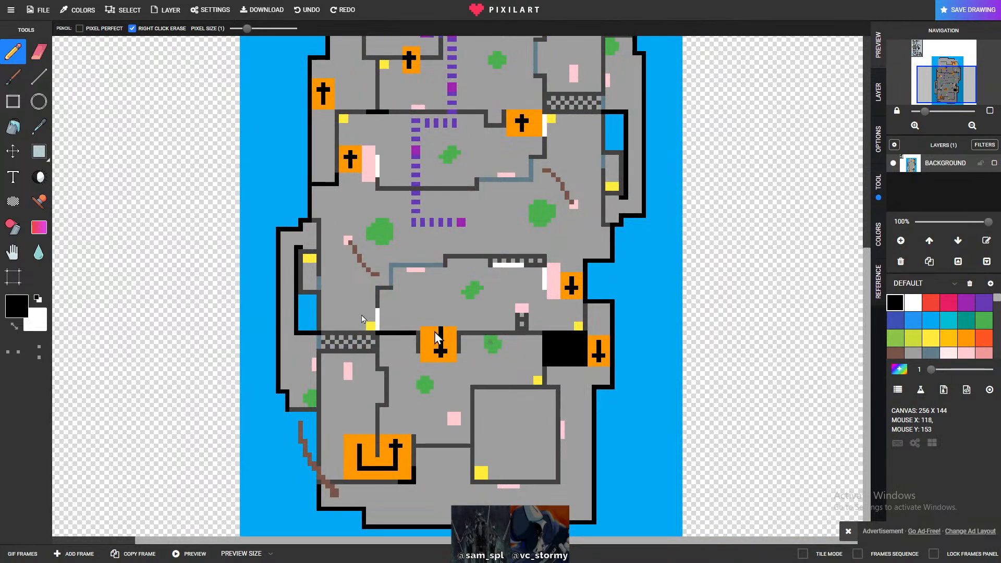
{"action": "left_click", "coordinate": [39, 151]}
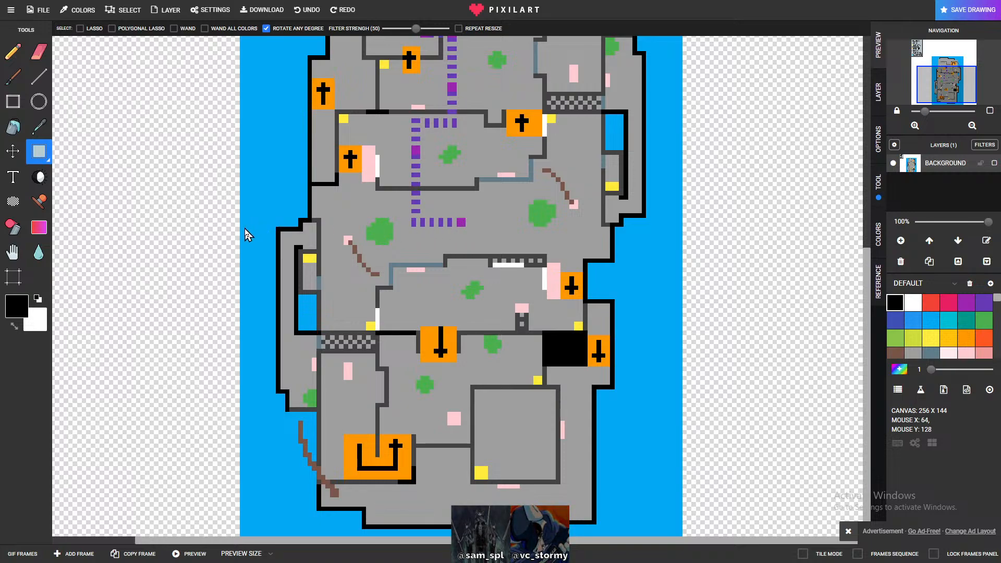
{"action": "left_click_drag", "start_coordinate": [247, 234], "coordinate": [631, 128]}
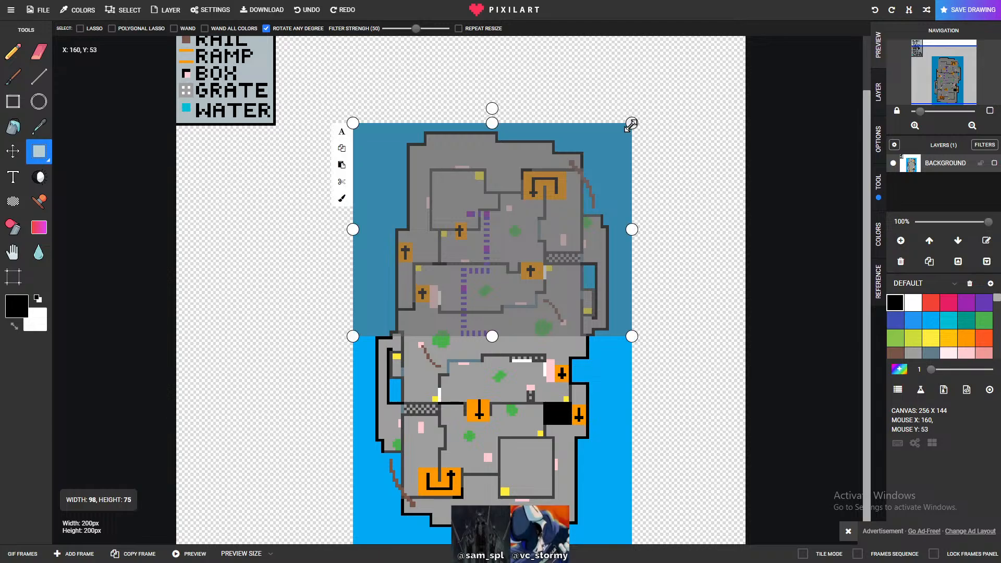
{"action": "left_click", "coordinate": [344, 156]}
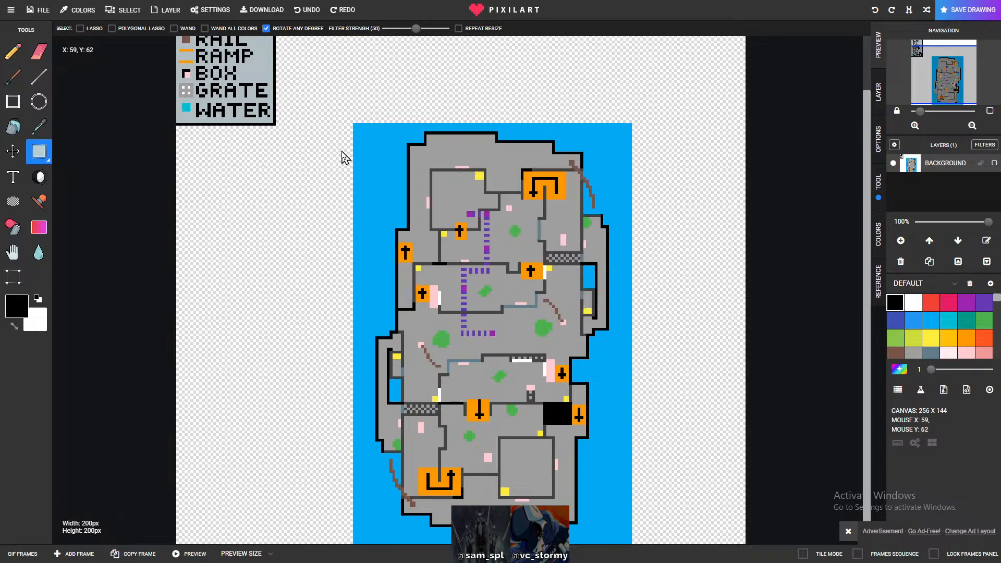
{"action": "key", "text": "ctrl+z"}
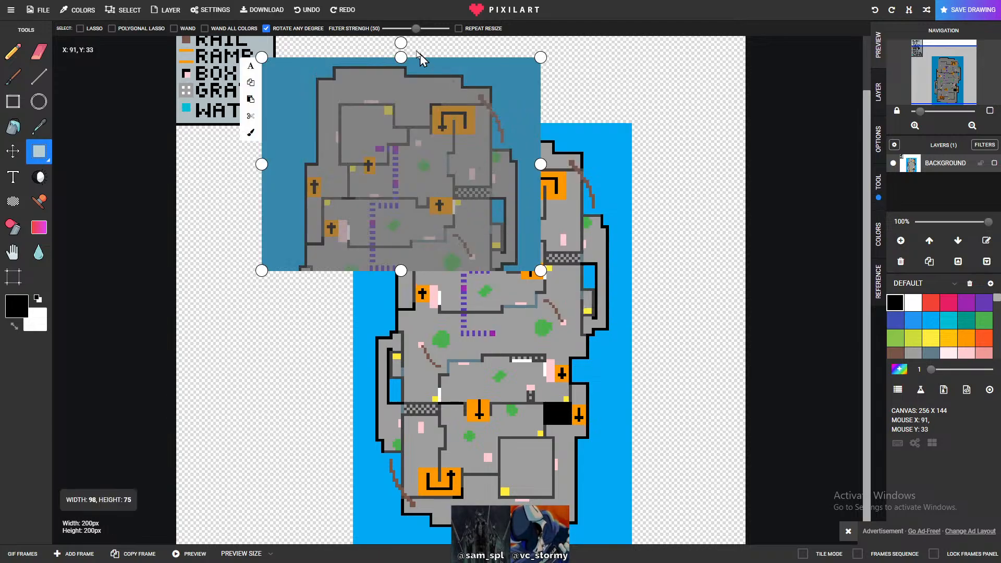
- Rotate the pasted copy 180 degrees and place it over the lower half of the map
{"action": "left_click_drag", "start_coordinate": [400, 41], "coordinate": [403, 292]}
{"action": "left_click_drag", "start_coordinate": [418, 191], "coordinate": [503, 460]}
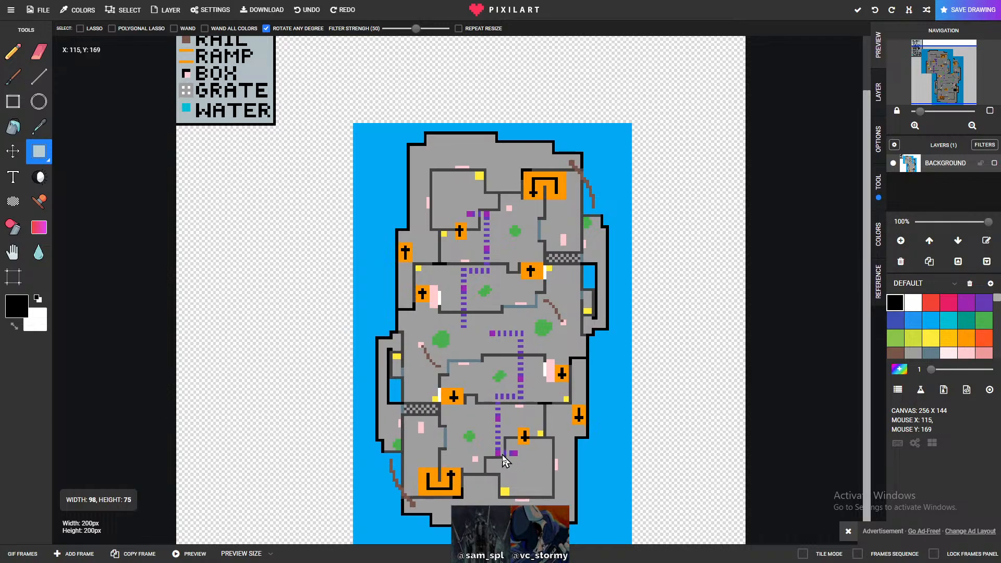
{"action": "left_click", "coordinate": [739, 329]}
- Redraw the missing purple dashes in the map's centre so the upper and lower trails connect
{"action": "scroll", "coordinate": [499, 343], "scroll_direction": "up", "scroll_amount": 2}
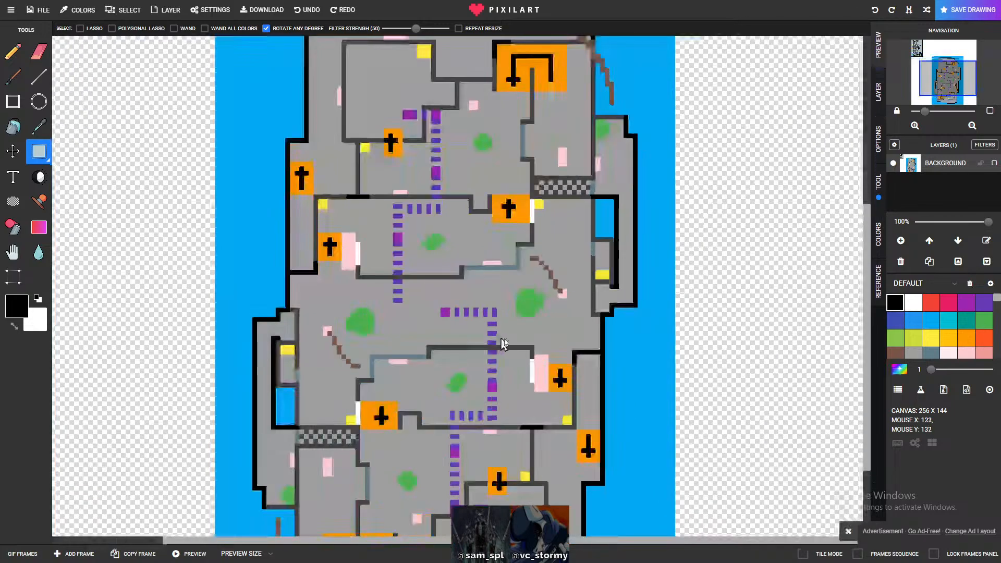
{"action": "left_click", "coordinate": [983, 302]}
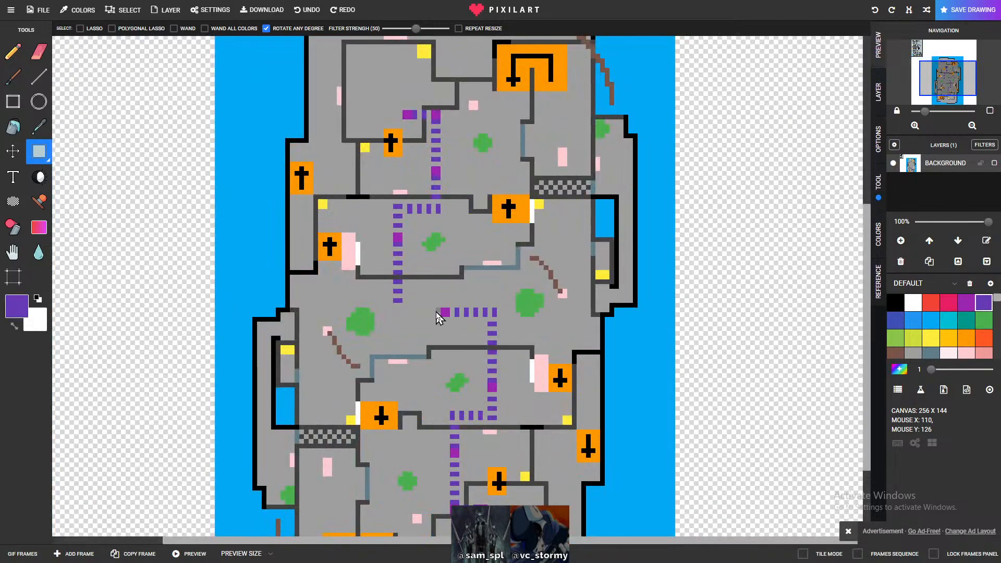
{"action": "left_click_drag", "start_coordinate": [437, 317], "coordinate": [435, 313]}
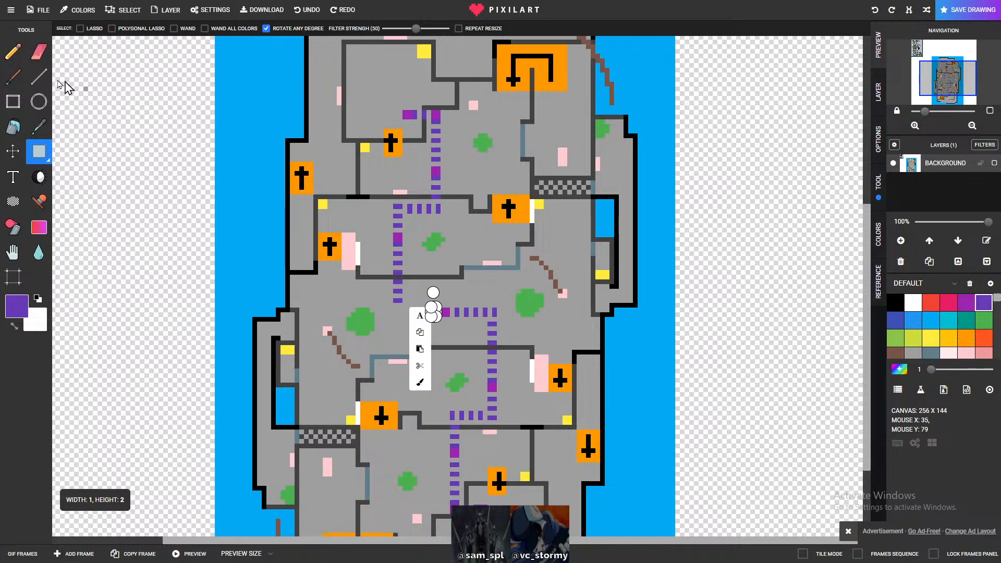
{"action": "key", "text": "b"}
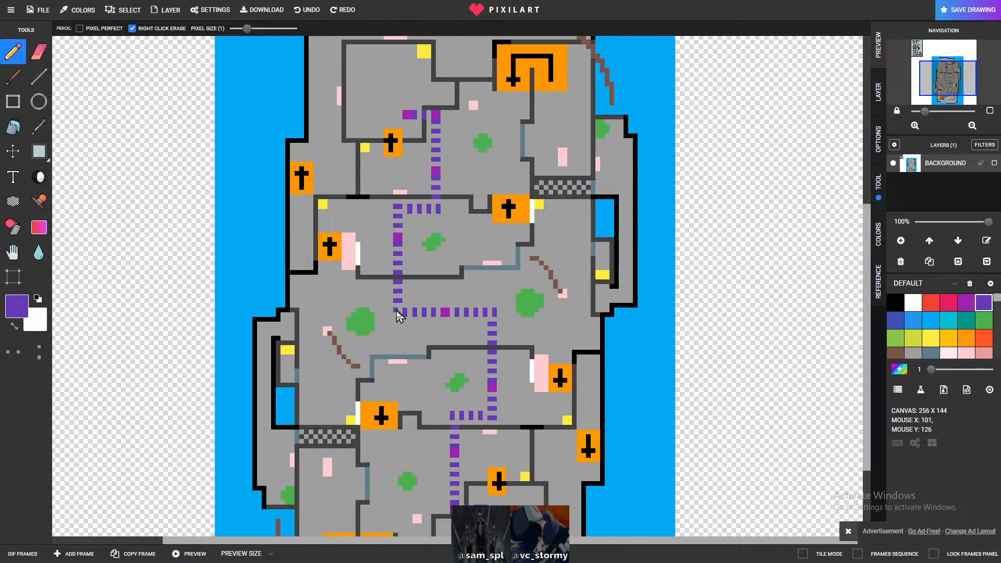
- Download the whole drawing as a PNG at 5x scale, 1000 by 1000 pixels
{"action": "scroll", "coordinate": [590, 360], "scroll_direction": "down", "scroll_amount": 1}
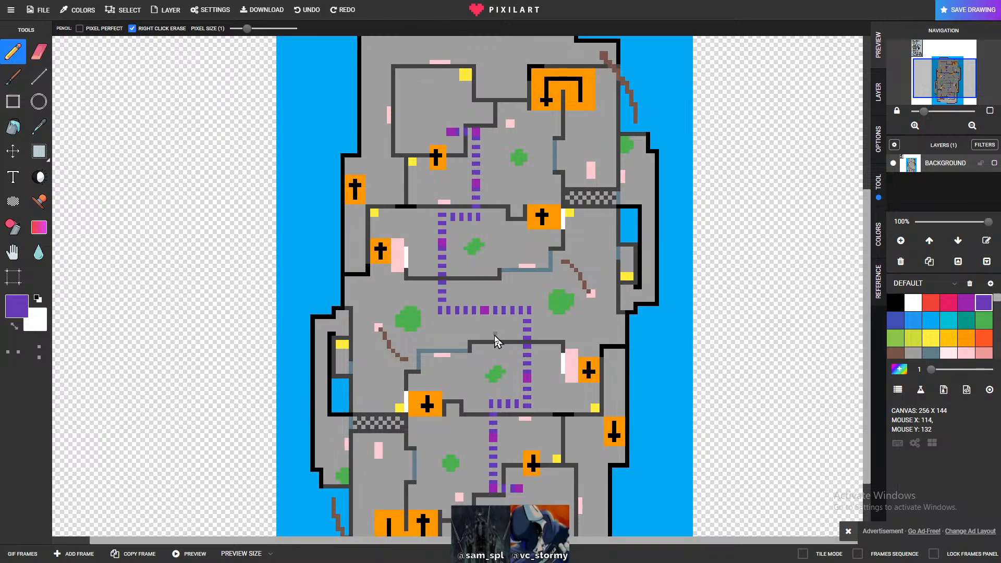
{"action": "scroll", "coordinate": [494, 344], "scroll_direction": "down", "scroll_amount": 1}
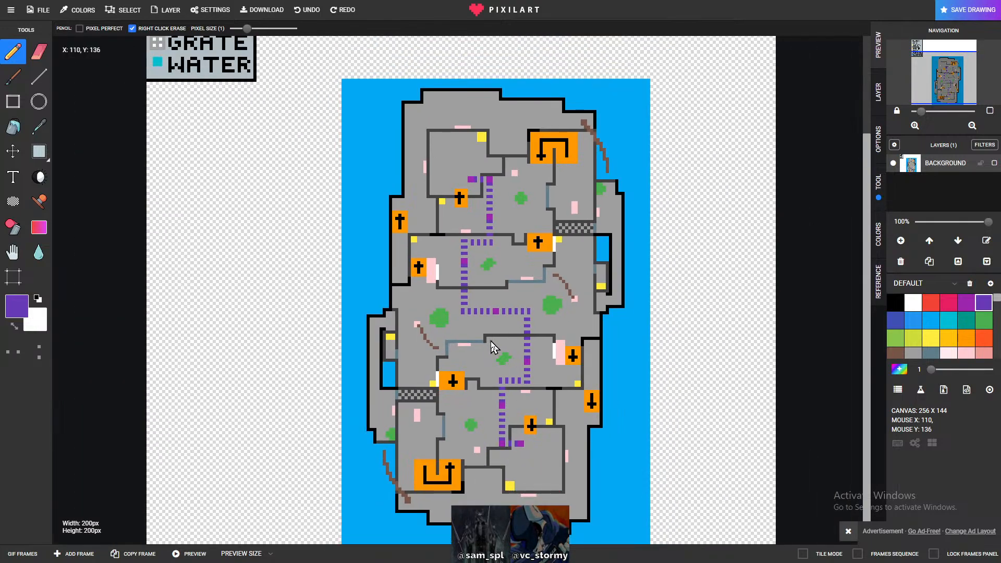
{"action": "scroll", "coordinate": [492, 346], "scroll_direction": "down", "scroll_amount": 1}
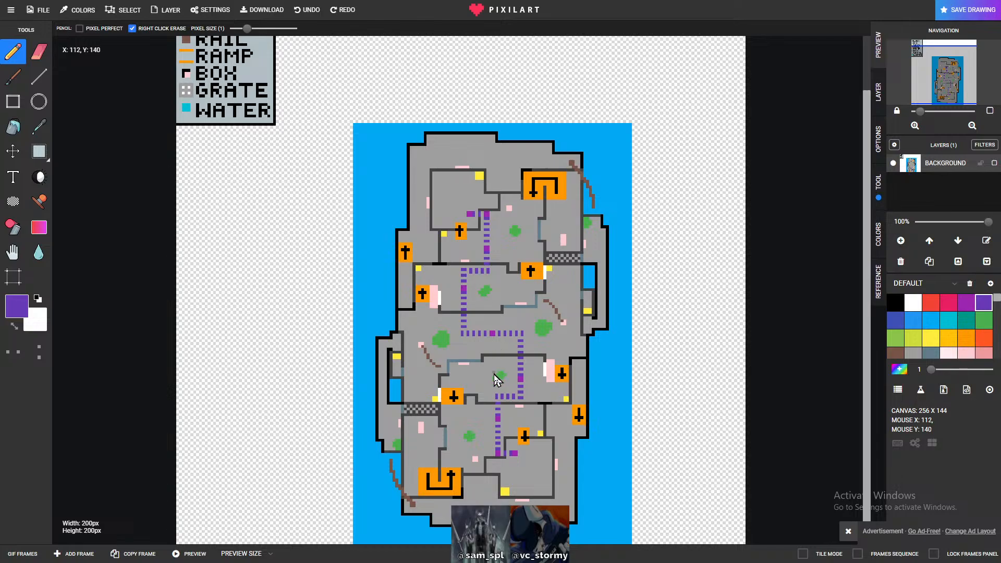
{"action": "scroll", "coordinate": [552, 454], "scroll_direction": "up", "scroll_amount": 2}
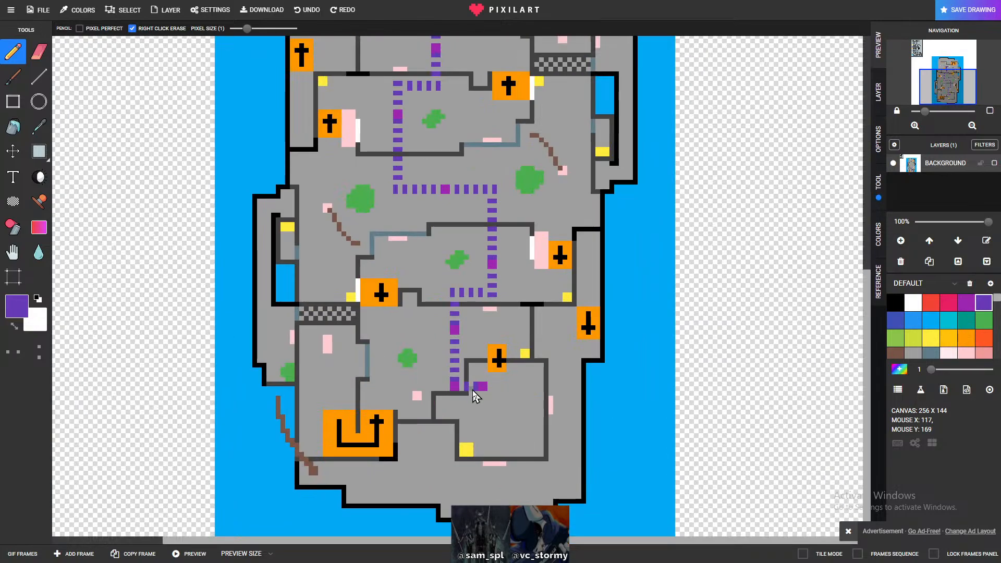
{"action": "scroll", "coordinate": [470, 397], "scroll_direction": "down", "scroll_amount": 2}
{"action": "scroll", "coordinate": [414, 302], "scroll_direction": "down", "scroll_amount": 1}
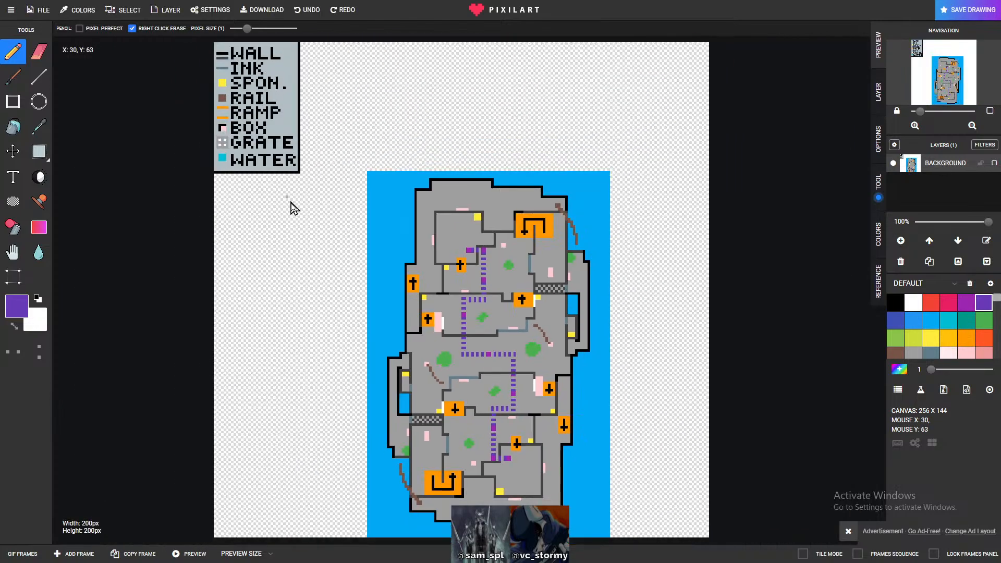
{"action": "left_click", "coordinate": [263, 10]}
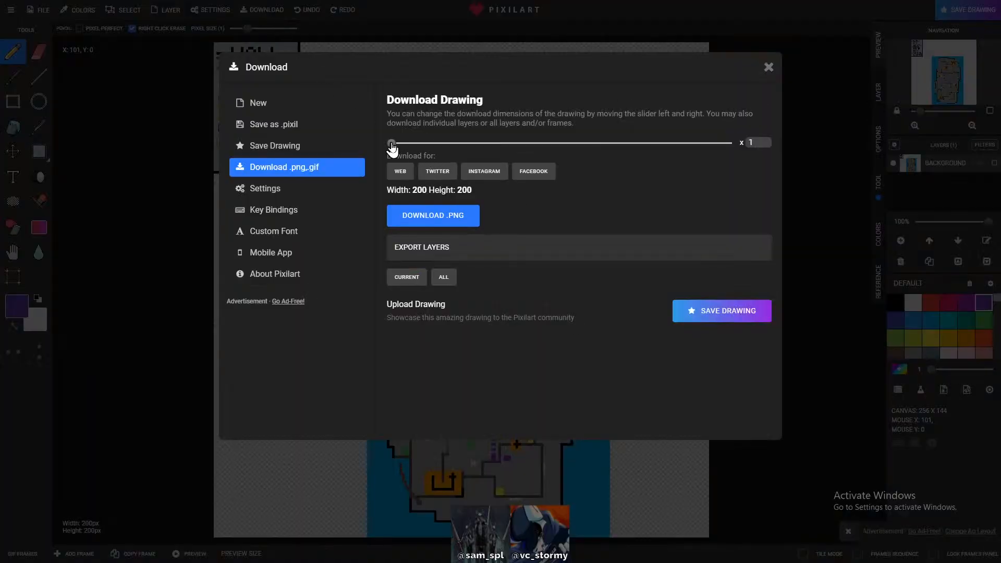
{"action": "left_click_drag", "start_coordinate": [391, 144], "coordinate": [404, 144]}
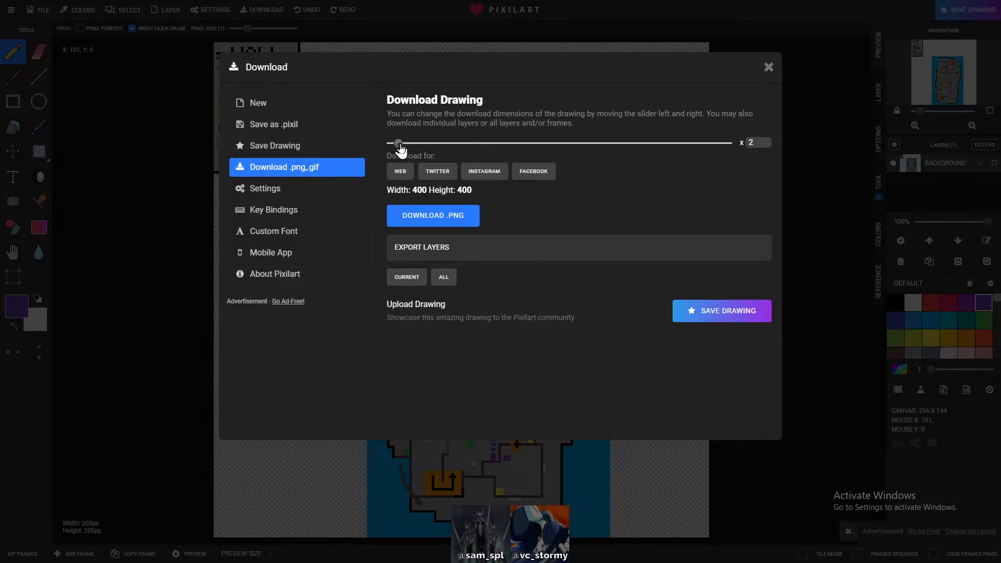
{"action": "left_click_drag", "start_coordinate": [400, 146], "coordinate": [419, 145]}
{"action": "left_click", "coordinate": [442, 214]}
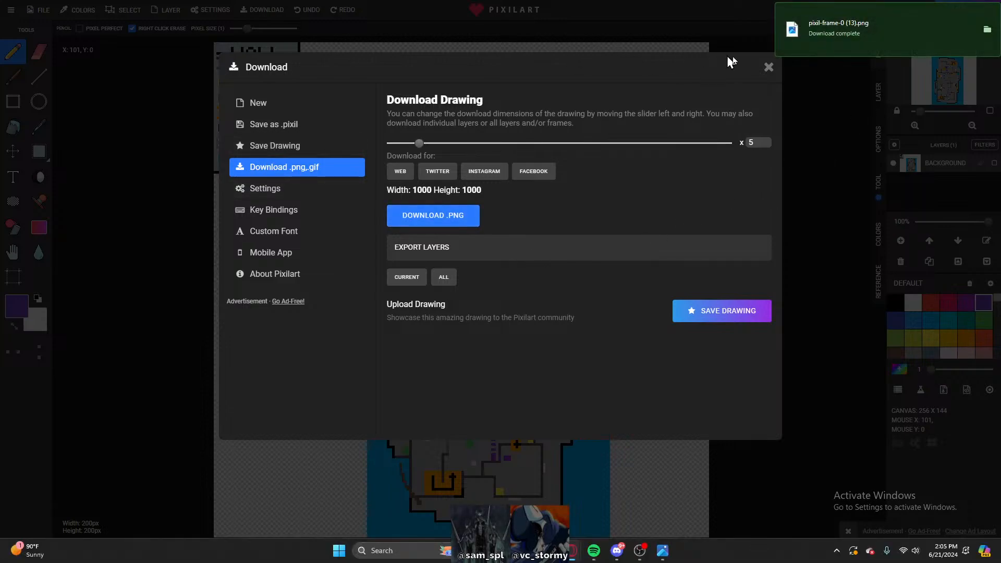
{"action": "left_click", "coordinate": [764, 68]}
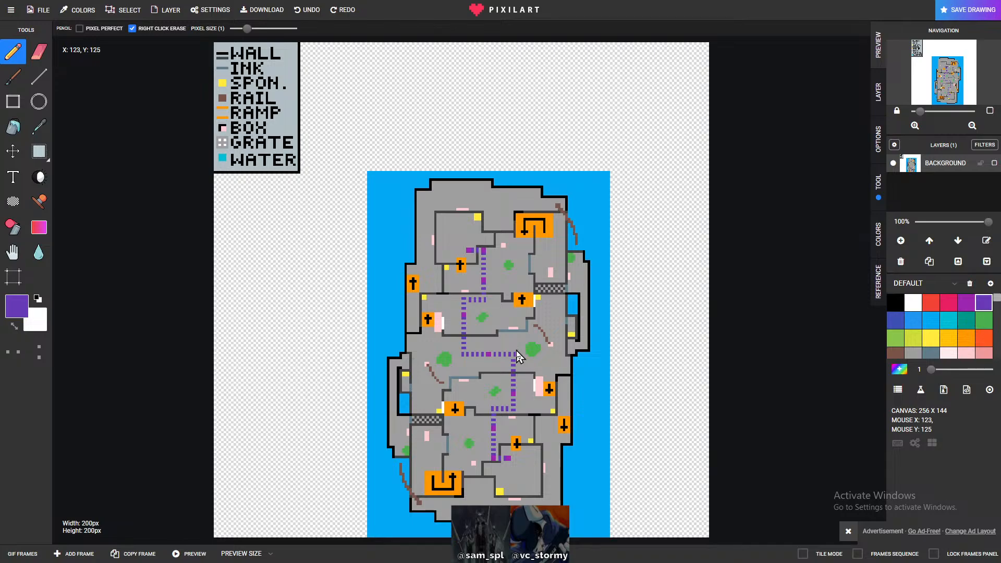
- Paint over the purple trail across the map's centre and lower half with the floor's grey
{"action": "scroll", "coordinate": [518, 356], "scroll_direction": "up", "scroll_amount": 1}
{"action": "scroll", "coordinate": [517, 354], "scroll_direction": "up", "scroll_amount": 1}
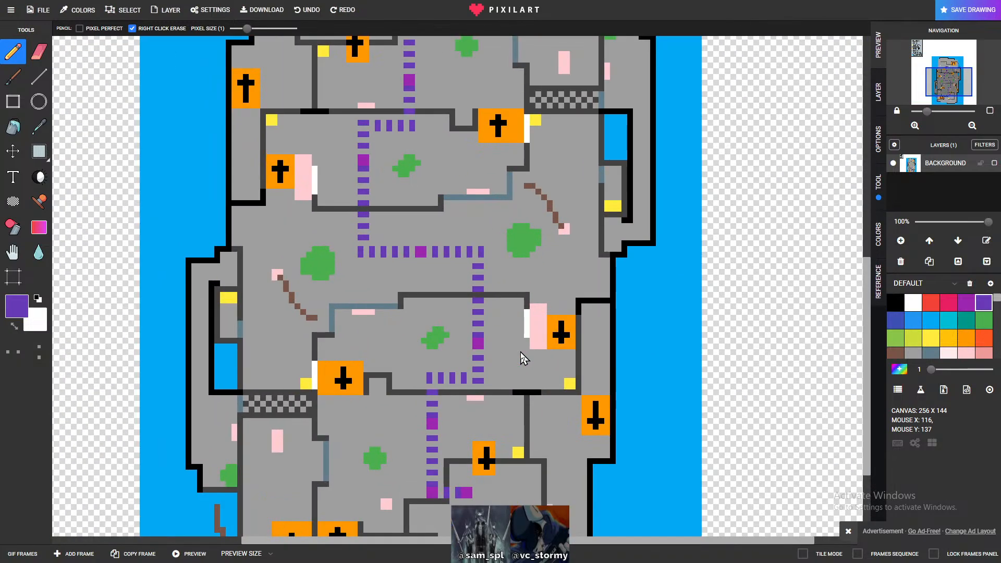
{"action": "scroll", "coordinate": [516, 357], "scroll_direction": "down", "scroll_amount": 1}
{"action": "scroll", "coordinate": [514, 359], "scroll_direction": "up", "scroll_amount": 1}
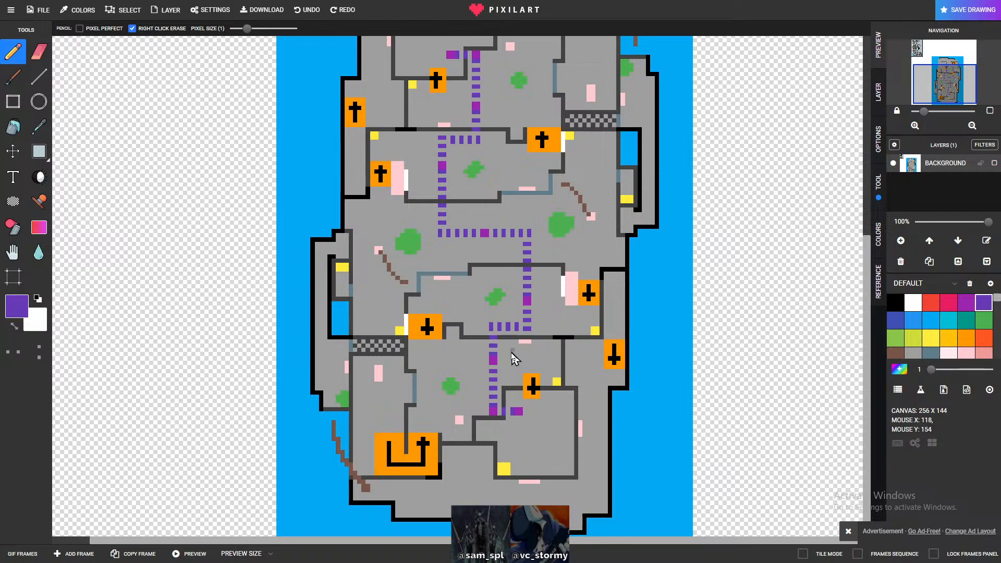
{"action": "scroll", "coordinate": [511, 351], "scroll_direction": "down", "scroll_amount": 2}
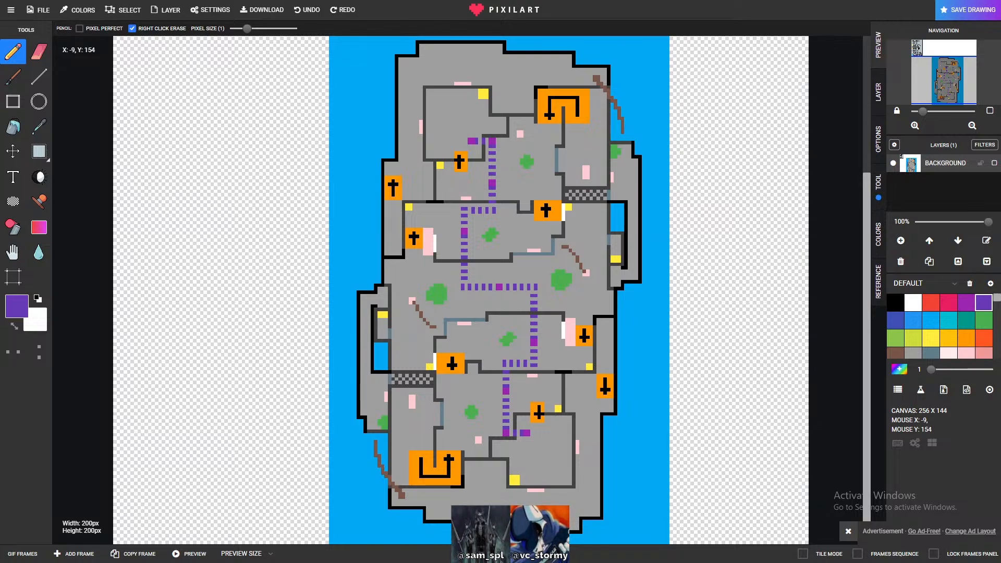
{"action": "left_click", "coordinate": [911, 354]}
{"action": "scroll", "coordinate": [461, 290], "scroll_direction": "up", "scroll_amount": 1}
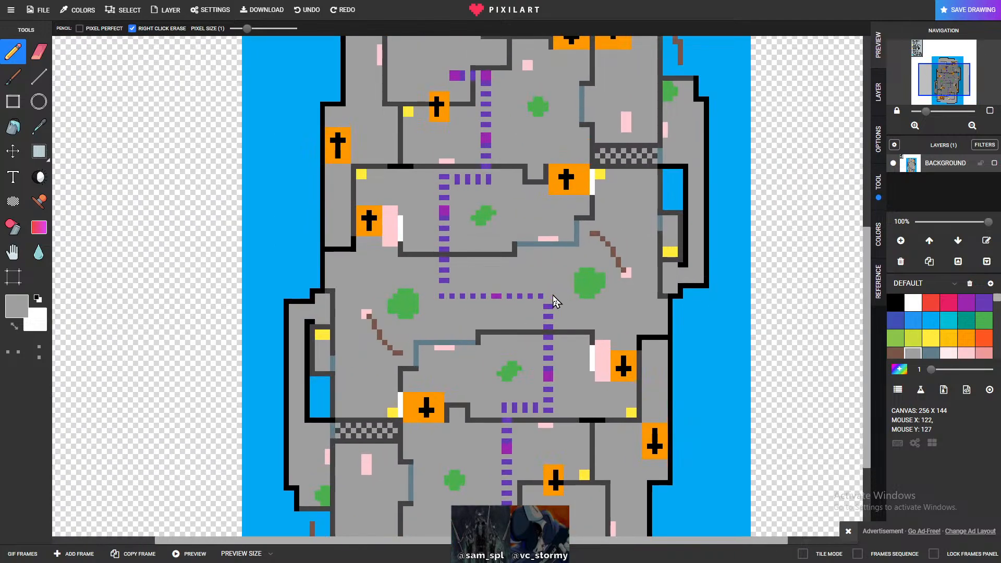
{"action": "left_click_drag", "start_coordinate": [451, 297], "coordinate": [467, 296]}
{"action": "mouse_move", "coordinate": [558, 308]}
{"action": "left_mouse_down"}
{"action": "mouse_move", "coordinate": [551, 389]}
{"action": "mouse_move", "coordinate": [541, 400]}
{"action": "mouse_move", "coordinate": [550, 411]}
{"action": "mouse_move", "coordinate": [503, 408]}
{"action": "mouse_move", "coordinate": [513, 409]}
{"action": "mouse_move", "coordinate": [504, 411]}
{"action": "mouse_move", "coordinate": [508, 509]}
{"action": "left_mouse_up"}
{"action": "scroll", "coordinate": [526, 498], "scroll_direction": "down", "scroll_amount": 2}
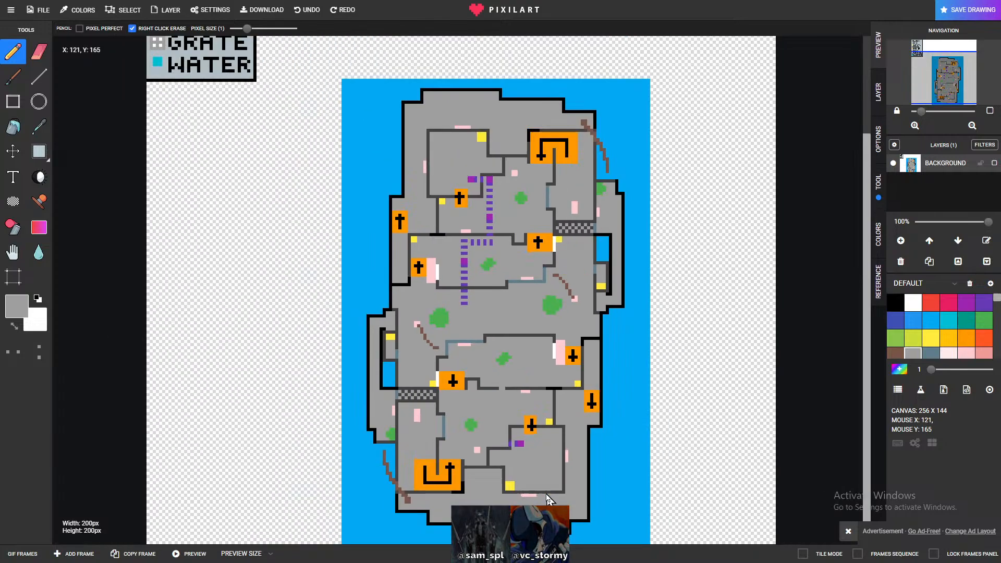
- Upload a previously downloaded map image as the tracing background
{"action": "scroll", "coordinate": [456, 411], "scroll_direction": "up", "scroll_amount": 4}
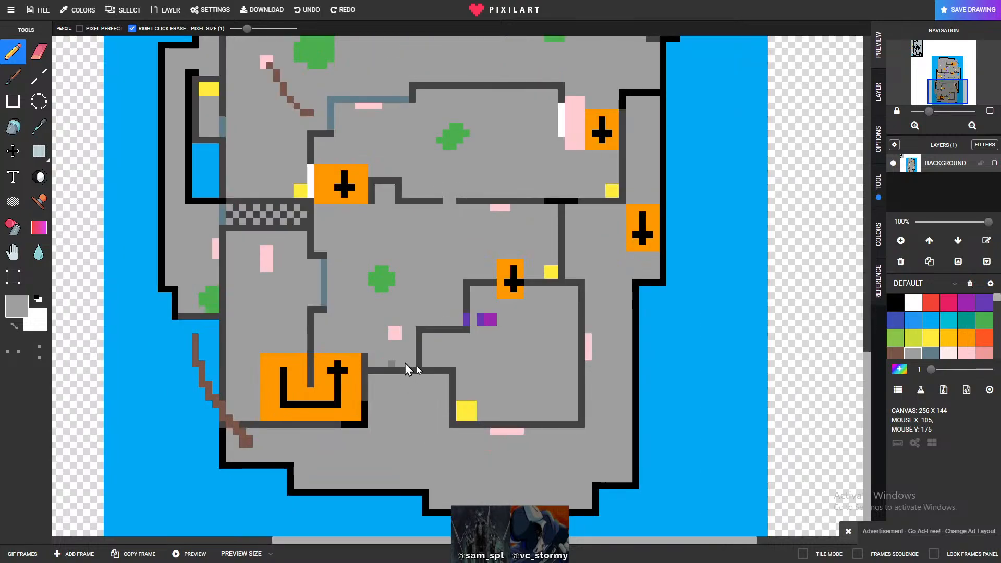
{"action": "left_click", "coordinate": [219, 9]}
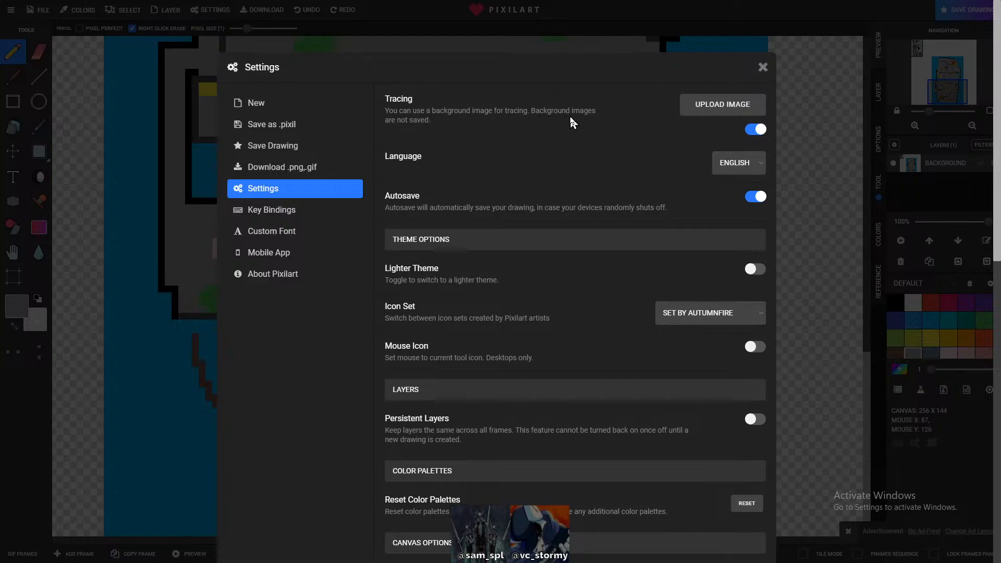
{"action": "left_click", "coordinate": [722, 107]}
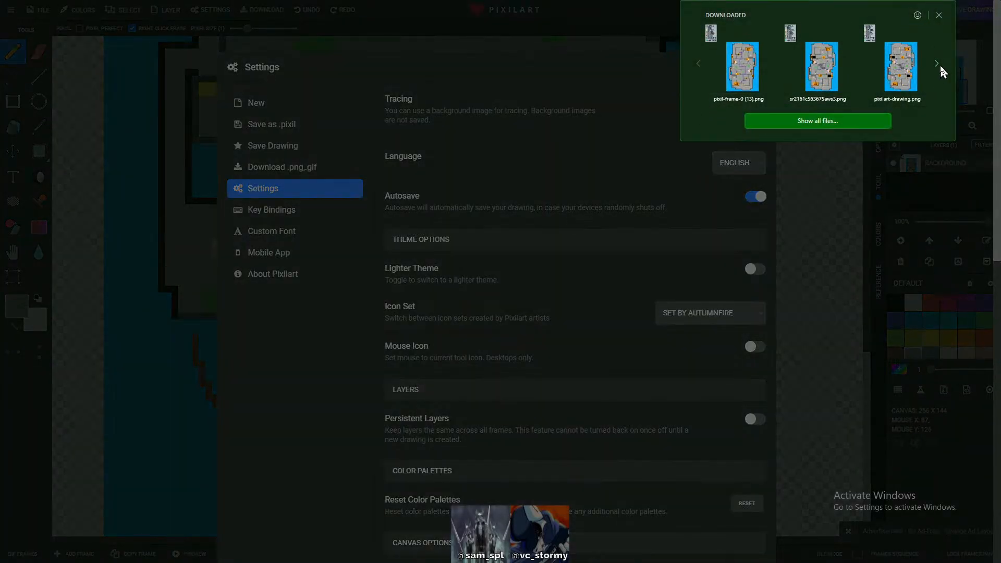
{"action": "left_click", "coordinate": [936, 63]}
{"action": "left_click", "coordinate": [696, 63]}
{"action": "left_click", "coordinate": [724, 67]}
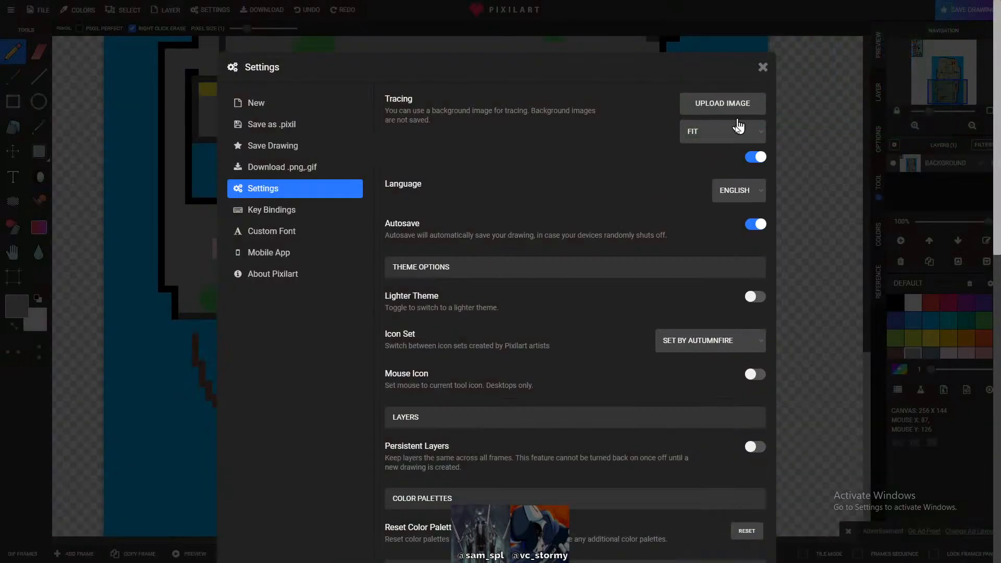
{"action": "left_click", "coordinate": [762, 67]}
{"action": "scroll", "coordinate": [564, 245], "scroll_direction": "down", "scroll_amount": 2}
{"action": "scroll", "coordinate": [521, 305], "scroll_direction": "up", "scroll_amount": 3}
{"action": "scroll", "coordinate": [520, 305], "scroll_direction": "down", "scroll_amount": 3}
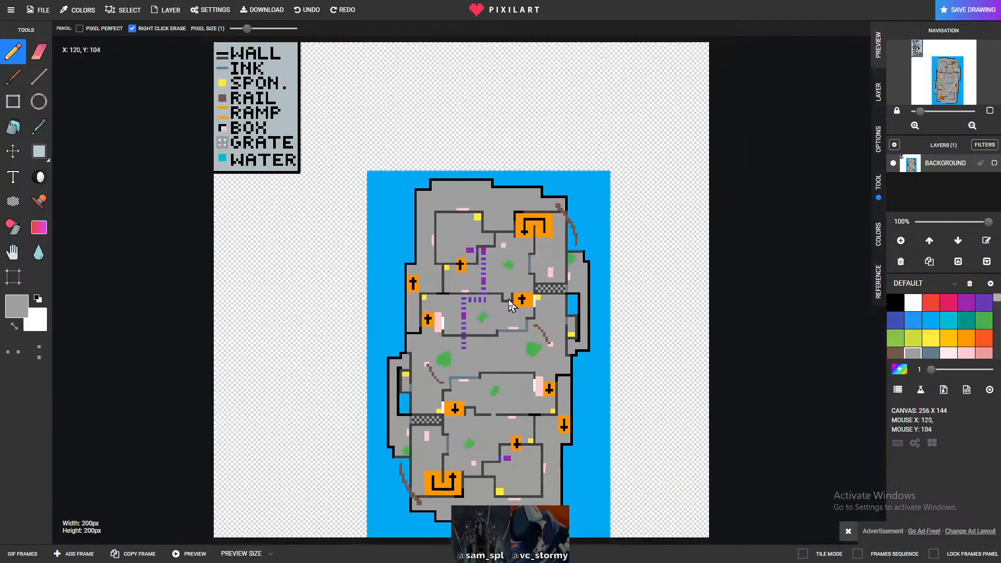
{"action": "scroll", "coordinate": [508, 305], "scroll_direction": "up", "scroll_amount": 1}
{"action": "scroll", "coordinate": [508, 305], "scroll_direction": "down", "scroll_amount": 1}
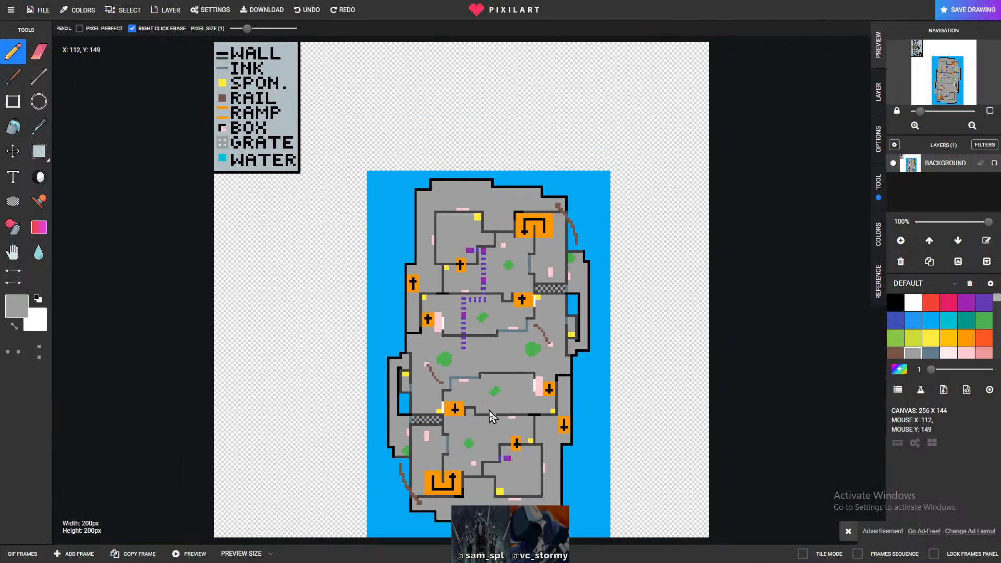
- Keep the tracing image's sizing on Fit and turn off the tracing background
{"action": "left_click", "coordinate": [214, 9]}
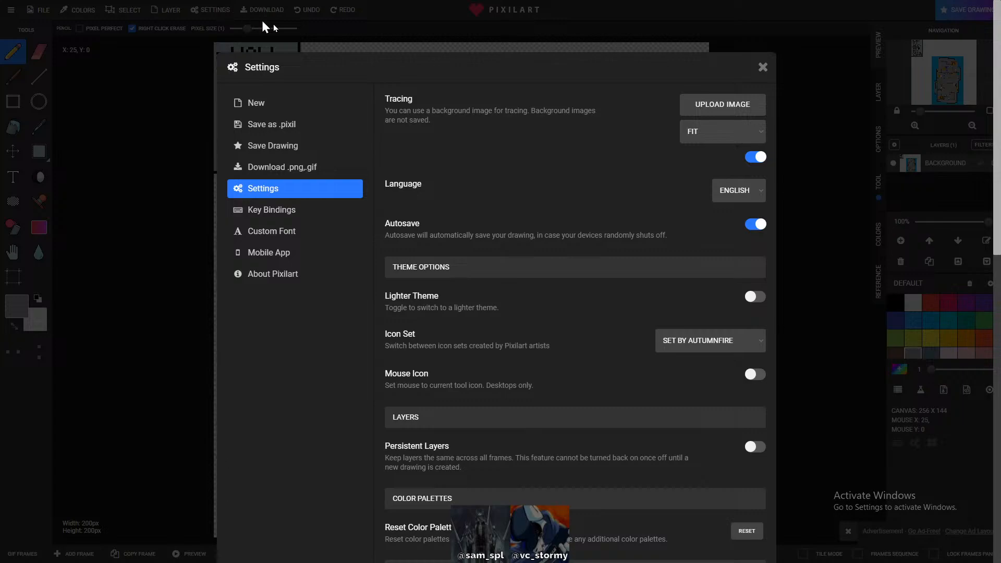
{"action": "left_click", "coordinate": [722, 132]}
{"action": "left_click", "coordinate": [724, 139]}
{"action": "left_click", "coordinate": [755, 158]}
{"action": "left_click", "coordinate": [762, 66]}
{"action": "scroll", "coordinate": [490, 333], "scroll_direction": "up", "scroll_amount": 2}
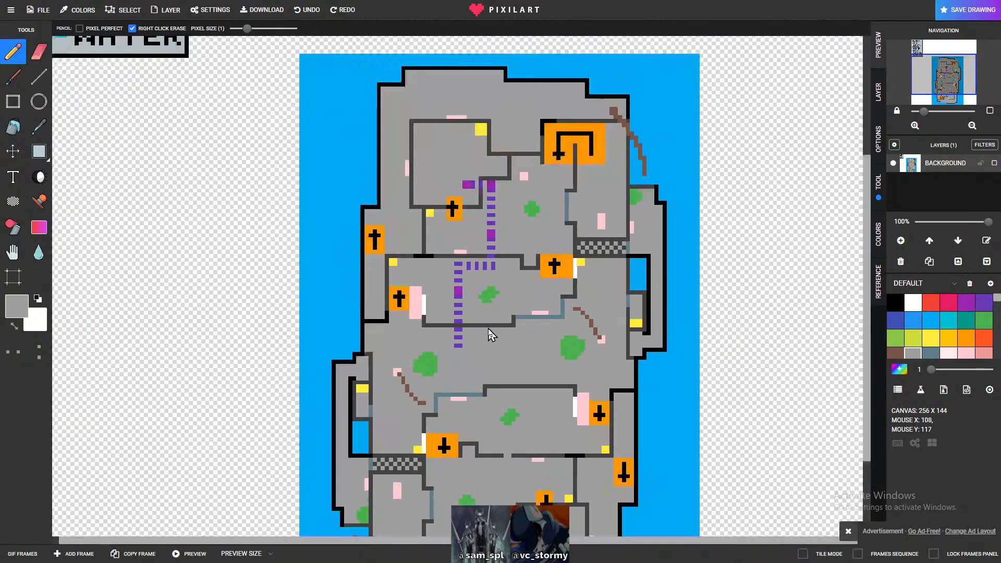
{"action": "scroll", "coordinate": [490, 336], "scroll_direction": "down", "scroll_amount": 2}
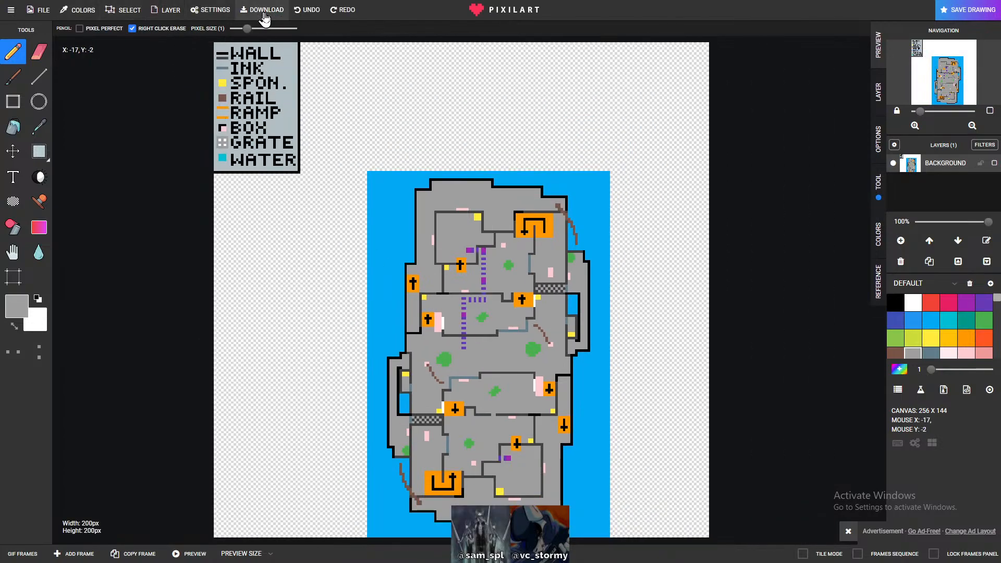
{"action": "scroll", "coordinate": [464, 294], "scroll_direction": "up", "scroll_amount": 2}
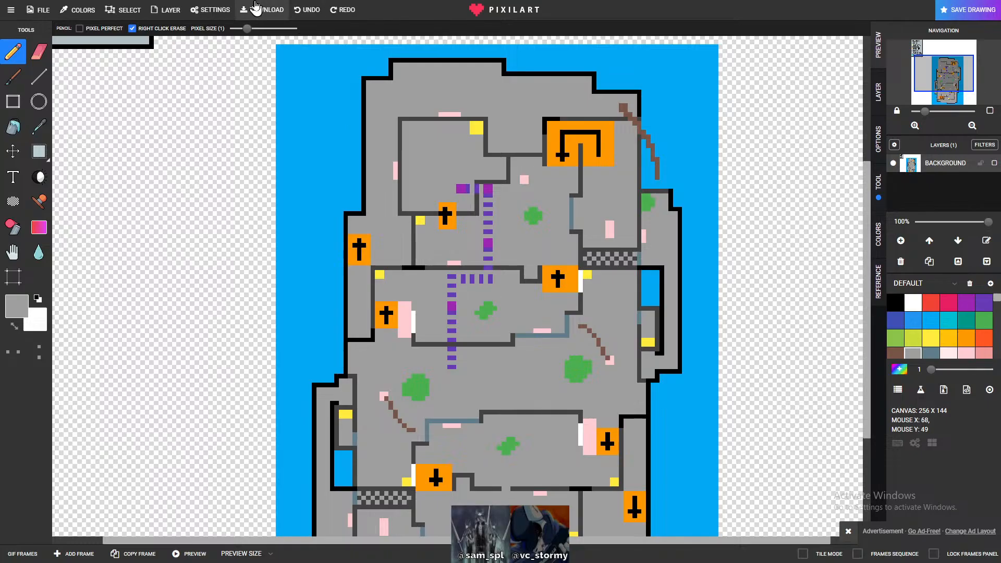
{"action": "left_click", "coordinate": [261, 9]}
{"action": "left_click", "coordinate": [768, 67]}
{"action": "left_click", "coordinate": [210, 9]}
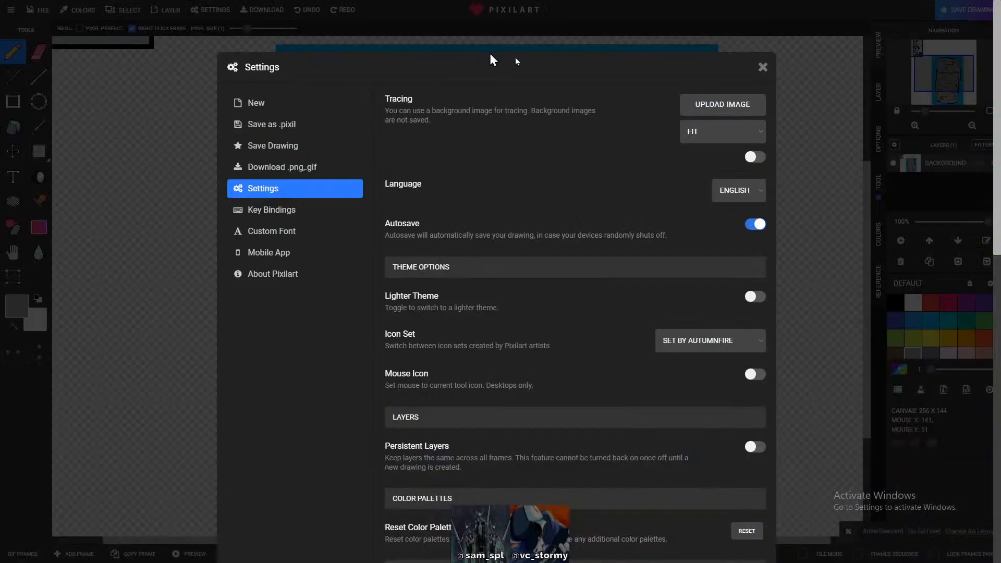
{"action": "left_click", "coordinate": [762, 68]}
- Try erasing pixels in the map's upper-left room and on the orange ramp at its lower wall, and undo the strokes
{"action": "scroll", "coordinate": [464, 232], "scroll_direction": "up", "scroll_amount": 2}
{"action": "scroll", "coordinate": [492, 283], "scroll_direction": "down", "scroll_amount": 1}
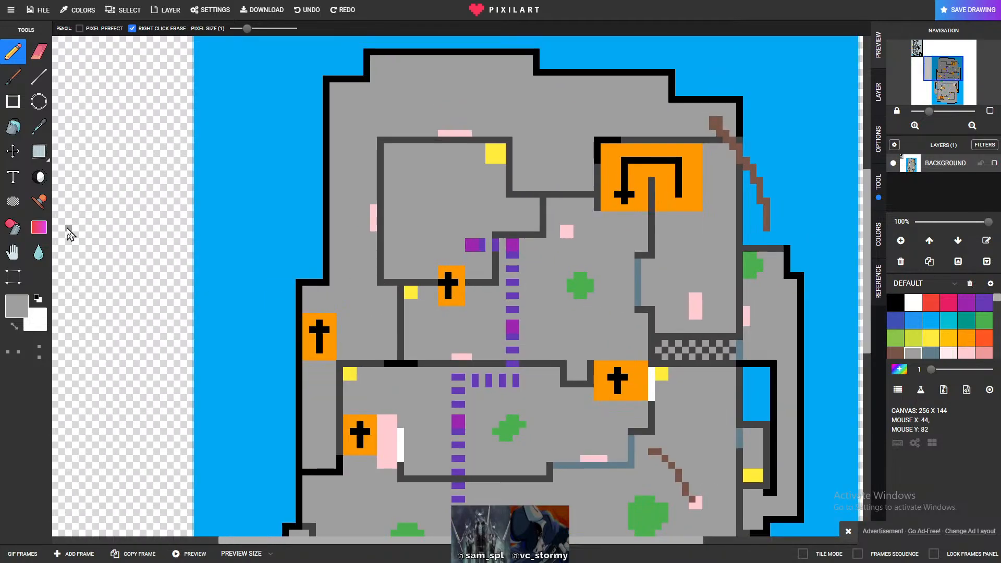
{"action": "key", "text": "e"}
{"action": "mouse_move", "coordinate": [392, 173]}
{"action": "left_mouse_down"}
{"action": "mouse_move", "coordinate": [453, 264]}
{"action": "mouse_move", "coordinate": [455, 193]}
{"action": "mouse_move", "coordinate": [501, 212]}
{"action": "mouse_move", "coordinate": [455, 214]}
{"action": "mouse_move", "coordinate": [476, 214]}
{"action": "left_mouse_up"}
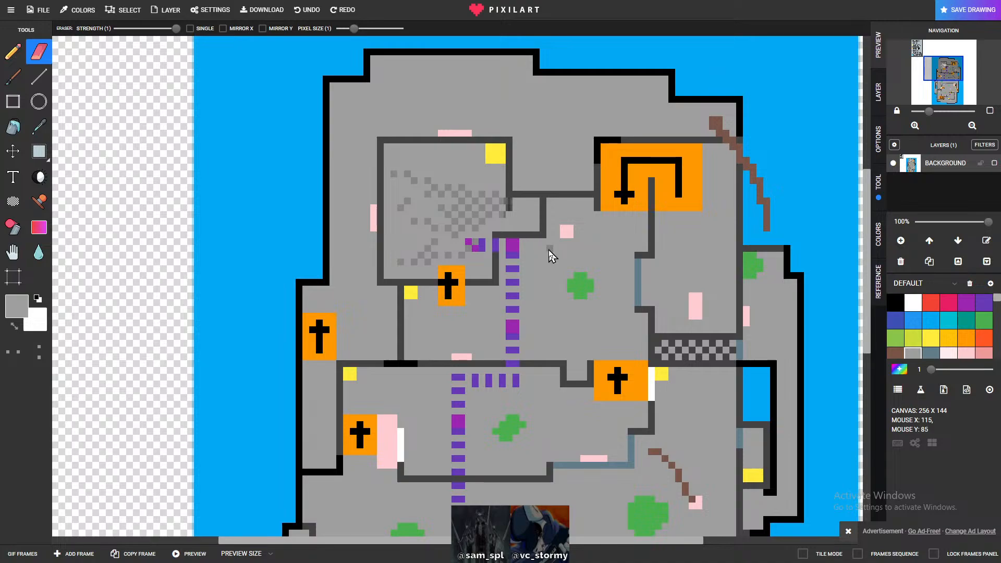
{"action": "mouse_move", "coordinate": [451, 272]}
{"action": "left_mouse_down"}
{"action": "mouse_move", "coordinate": [443, 302]}
{"action": "mouse_move", "coordinate": [453, 267]}
{"action": "left_mouse_up"}
{"action": "key", "text": "ctrl+z"}
{"action": "key", "text": "ctrl+z"}
{"action": "key", "text": "ctrl+z"}
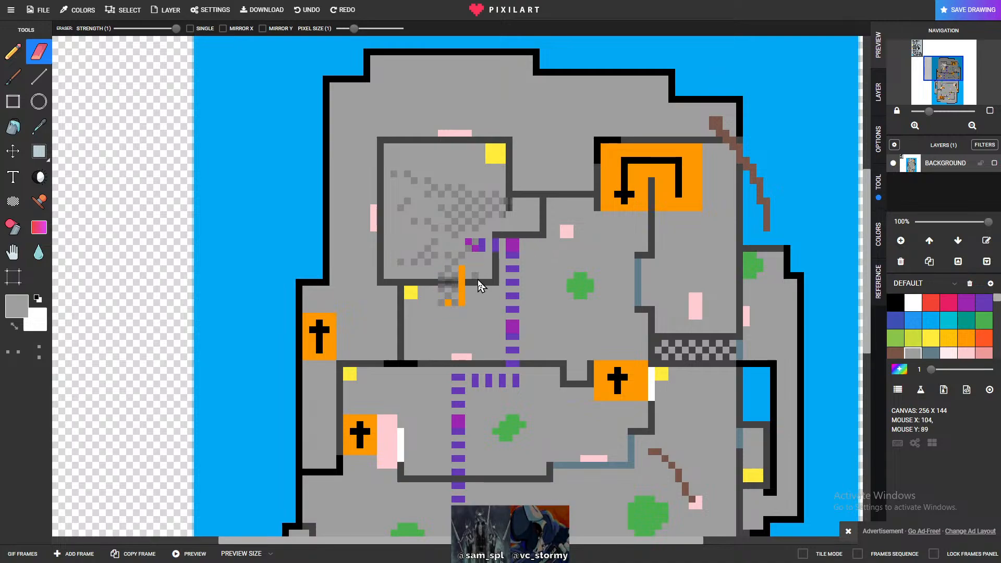
- Try an eraser stroke across the open floor in the map's centre and undo it
{"action": "scroll", "coordinate": [529, 398], "scroll_direction": "down", "scroll_amount": 3}
{"action": "scroll", "coordinate": [487, 413], "scroll_direction": "up", "scroll_amount": 2}
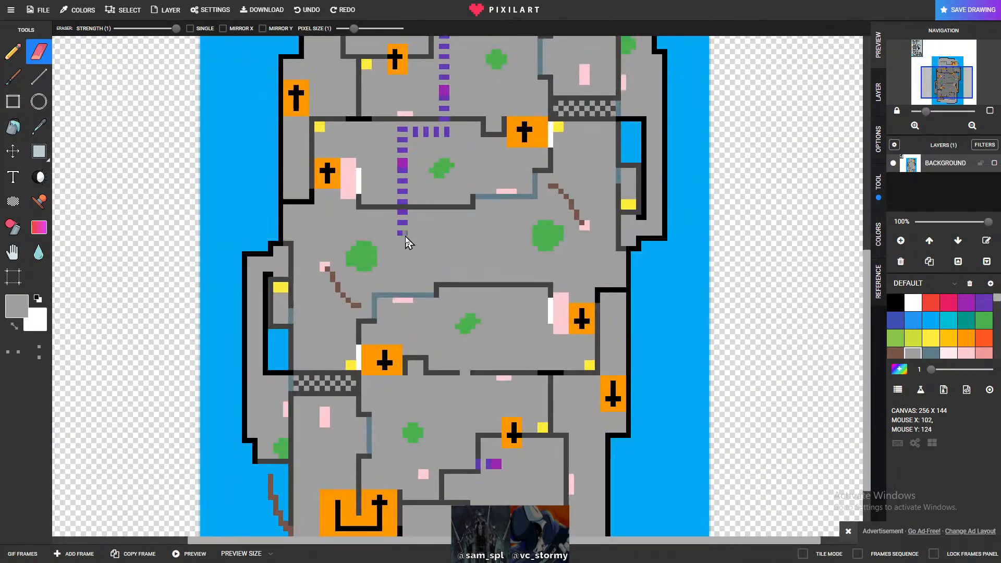
{"action": "mouse_move", "coordinate": [412, 240]}
{"action": "left_mouse_down"}
{"action": "mouse_move", "coordinate": [433, 243]}
{"action": "mouse_move", "coordinate": [427, 253]}
{"action": "mouse_move", "coordinate": [440, 239]}
{"action": "mouse_move", "coordinate": [431, 250]}
{"action": "mouse_move", "coordinate": [476, 255]}
{"action": "left_mouse_up"}
{"action": "key", "text": "ctrl+z"}
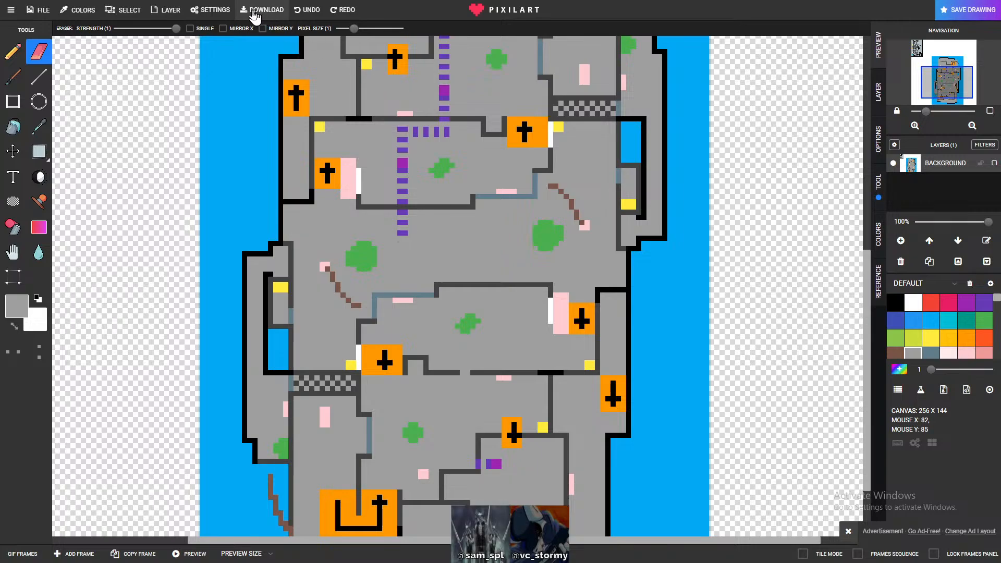
- Upload a tracing background image again from the recently downloaded files
{"action": "left_click", "coordinate": [210, 10]}
{"action": "left_click", "coordinate": [721, 106]}
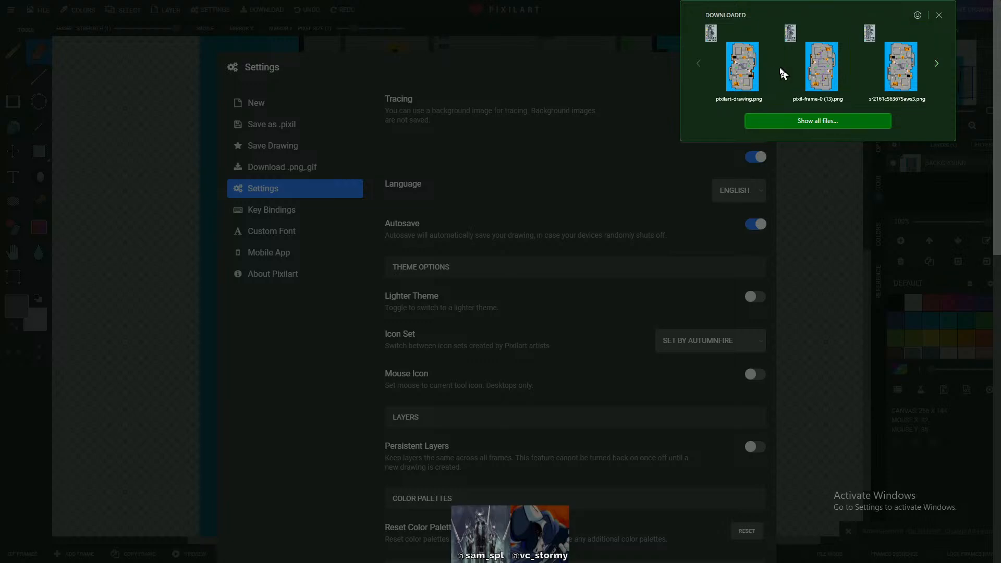
{"action": "left_click", "coordinate": [937, 64]}
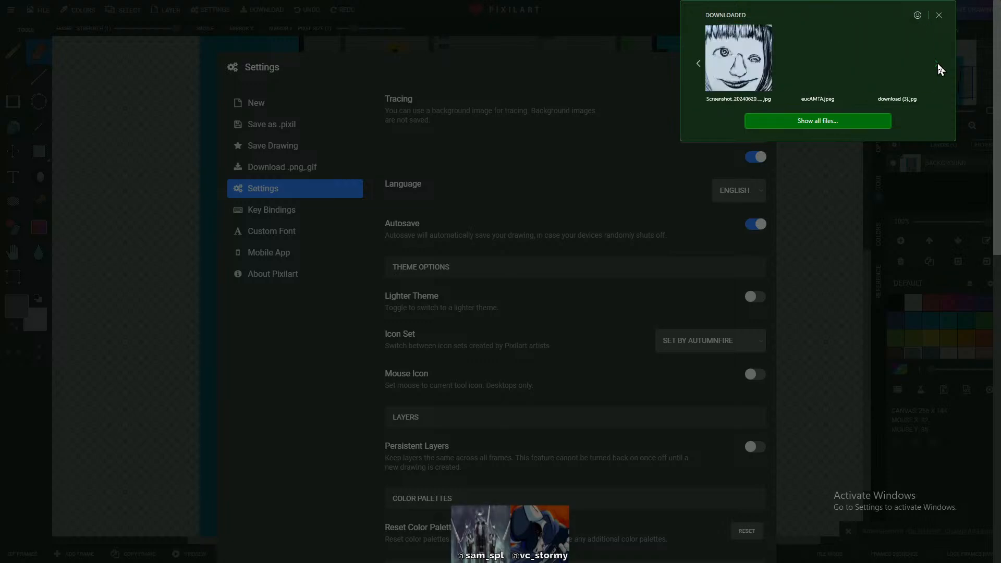
{"action": "left_click", "coordinate": [695, 66]}
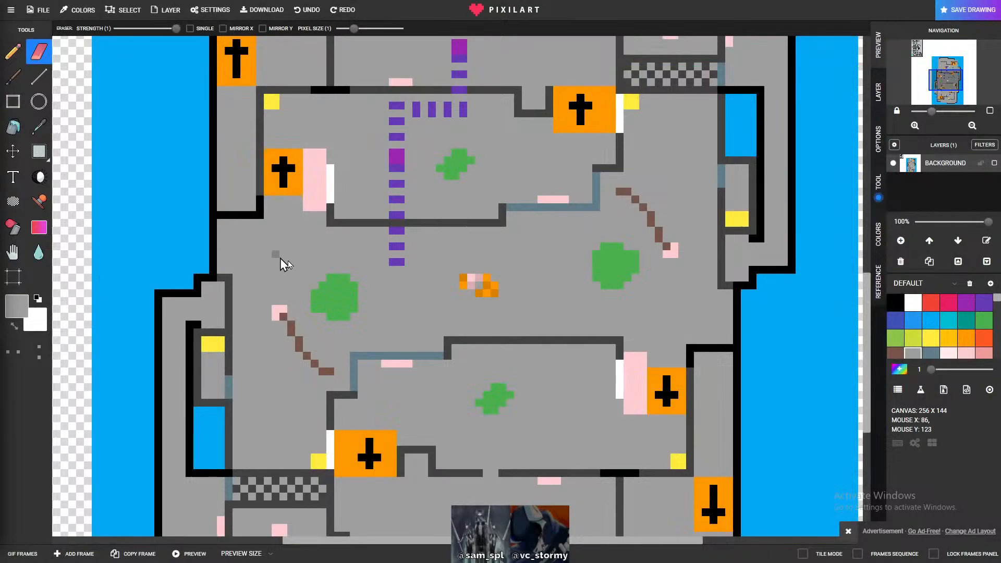
- Erase the vertical purple trail dashes from the map's centre up into the room above it
{"action": "scroll", "coordinate": [472, 291], "scroll_direction": "up", "scroll_amount": 1}
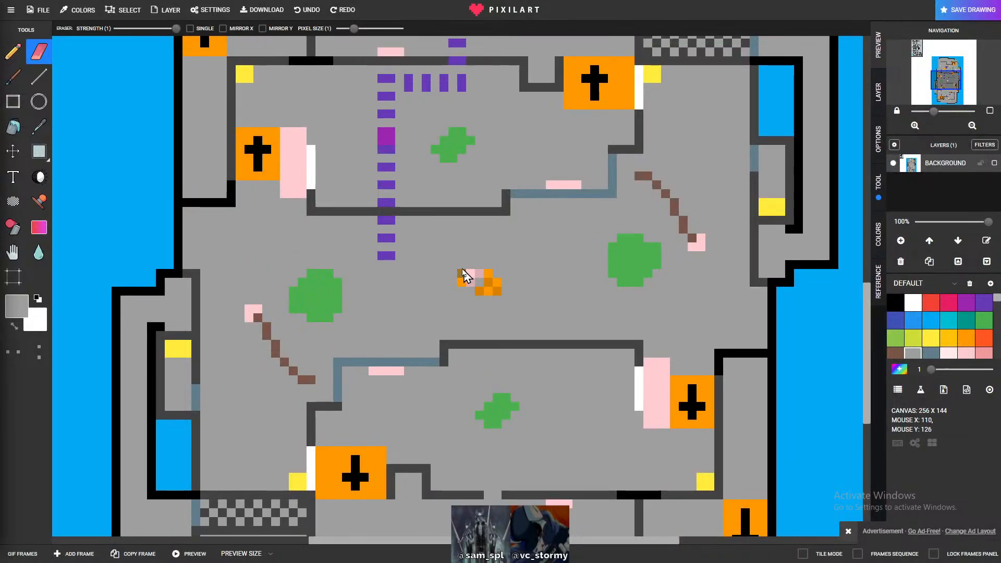
{"action": "left_click", "coordinate": [385, 258]}
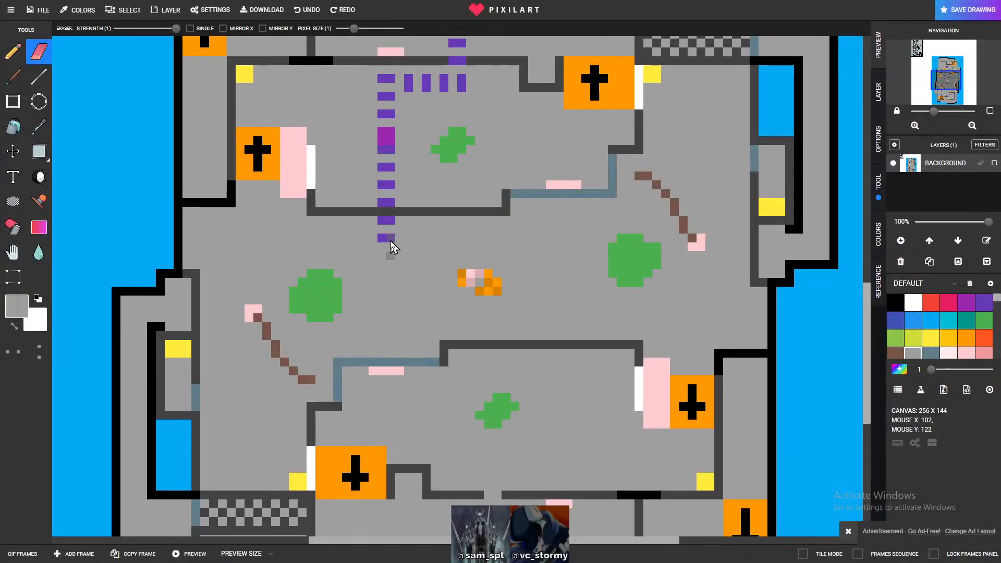
{"action": "left_click", "coordinate": [386, 239]}
{"action": "left_click", "coordinate": [390, 219]}
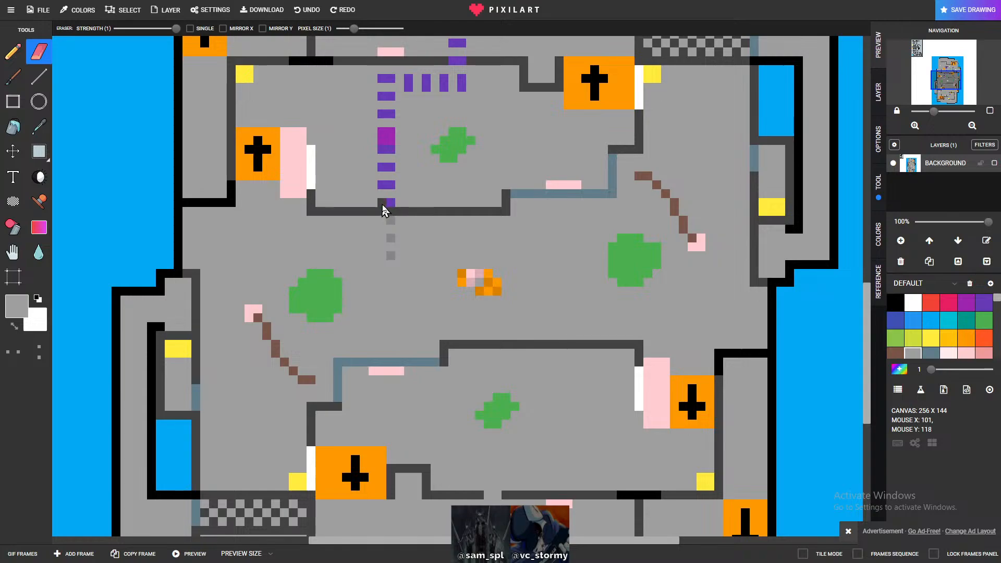
{"action": "left_click", "coordinate": [386, 169]}
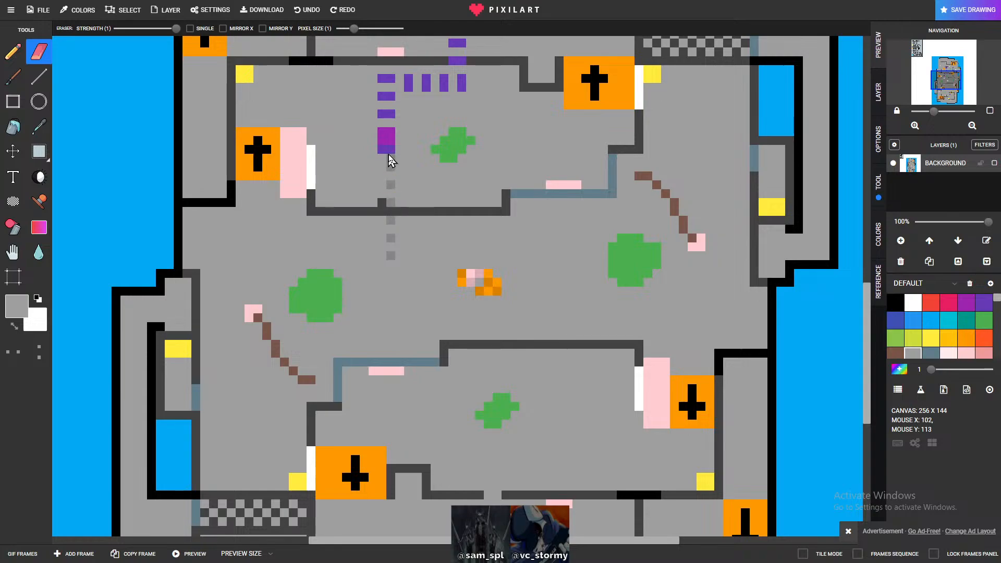
{"action": "left_click_drag", "start_coordinate": [383, 153], "coordinate": [388, 136]}
- Erase the remaining vertical and horizontal trail dashes in the upper-middle room and a strip along its lower wall
{"action": "scroll", "coordinate": [392, 139], "scroll_direction": "up", "scroll_amount": 1}
{"action": "mouse_move", "coordinate": [417, 190]}
{"action": "left_mouse_down"}
{"action": "mouse_move", "coordinate": [424, 194]}
{"action": "mouse_move", "coordinate": [429, 173]}
{"action": "mouse_move", "coordinate": [425, 145]}
{"action": "left_mouse_up"}
{"action": "mouse_move", "coordinate": [341, 290]}
{"action": "left_mouse_down"}
{"action": "mouse_move", "coordinate": [563, 295]}
{"action": "mouse_move", "coordinate": [334, 298]}
{"action": "left_mouse_up"}
{"action": "left_click_drag", "start_coordinate": [447, 147], "coordinate": [514, 155]}
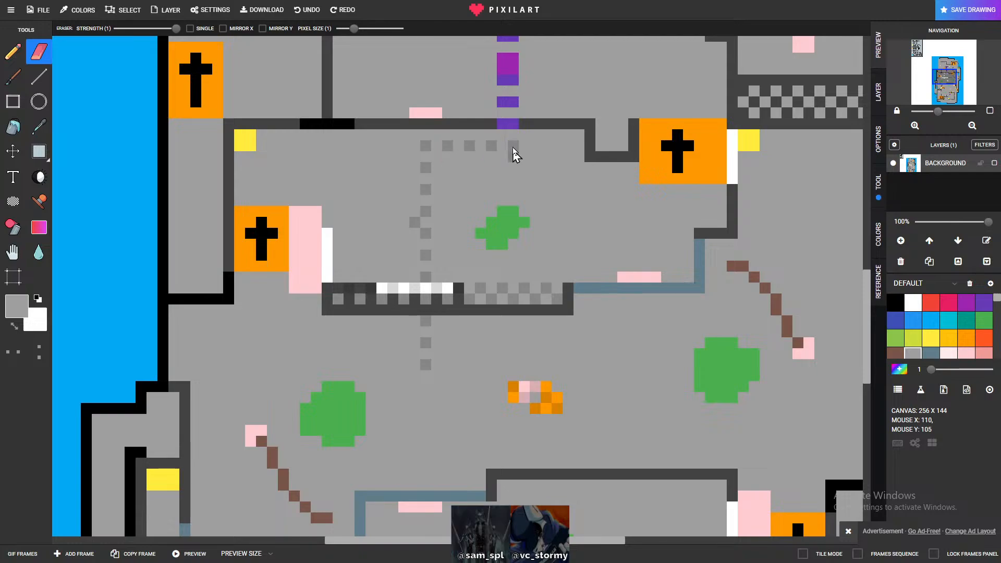
- Erase the vertical purple trail dashes above the upper-middle room's top wall
{"action": "scroll", "coordinate": [513, 155], "scroll_direction": "up", "scroll_amount": 1}
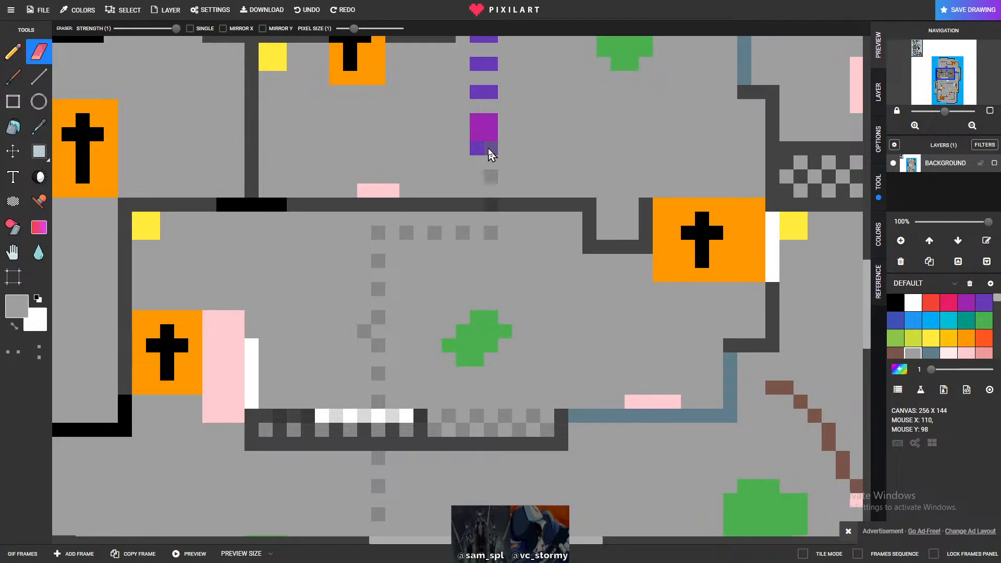
{"action": "scroll", "coordinate": [489, 152], "scroll_direction": "down", "scroll_amount": 1}
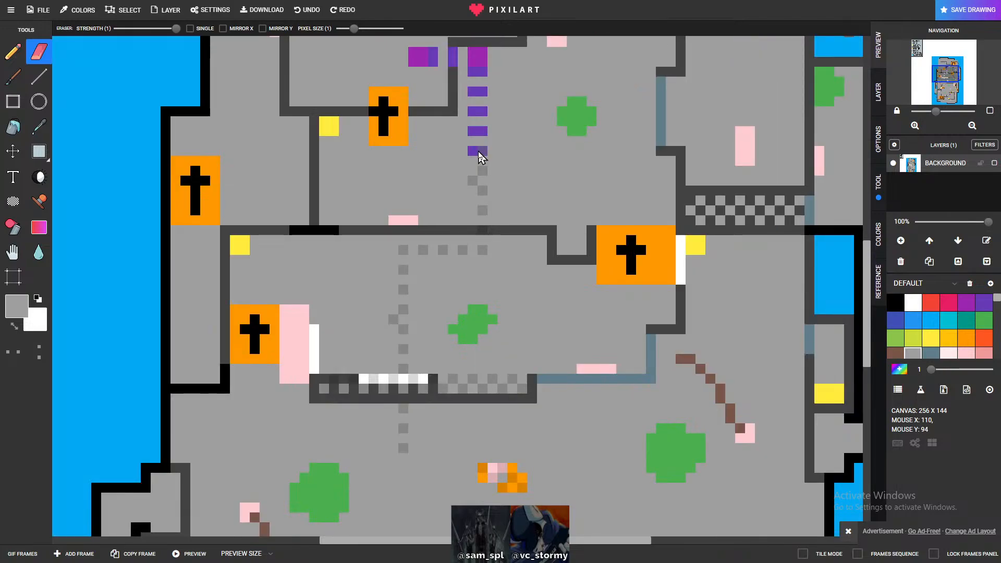
{"action": "left_click_drag", "start_coordinate": [479, 155], "coordinate": [478, 117]}
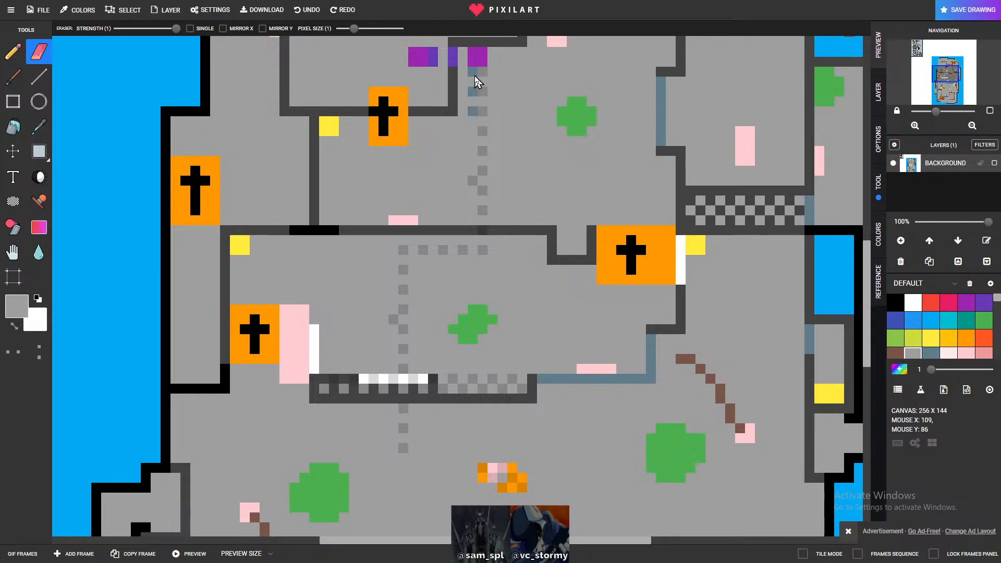
- Erase the last purple pixels at the upper-left room's lower corner and undo the stray erasure on the nearby orange ramp
{"action": "scroll", "coordinate": [475, 76], "scroll_direction": "up", "scroll_amount": 2}
{"action": "mouse_move", "coordinate": [470, 332]}
{"action": "left_mouse_down"}
{"action": "mouse_move", "coordinate": [410, 274]}
{"action": "mouse_move", "coordinate": [421, 294]}
{"action": "left_mouse_up"}
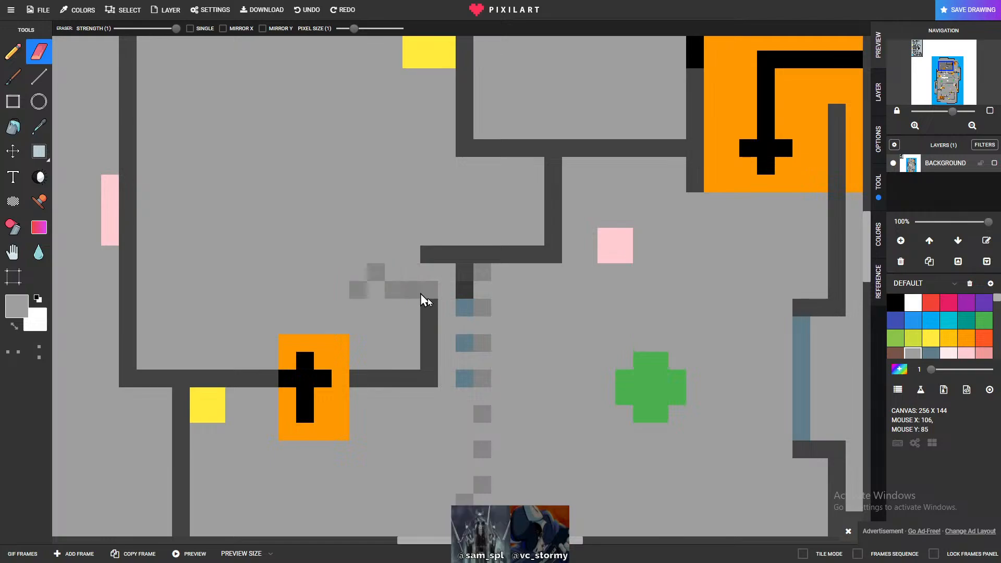
{"action": "left_click", "coordinate": [420, 294]}
{"action": "left_click", "coordinate": [311, 412]}
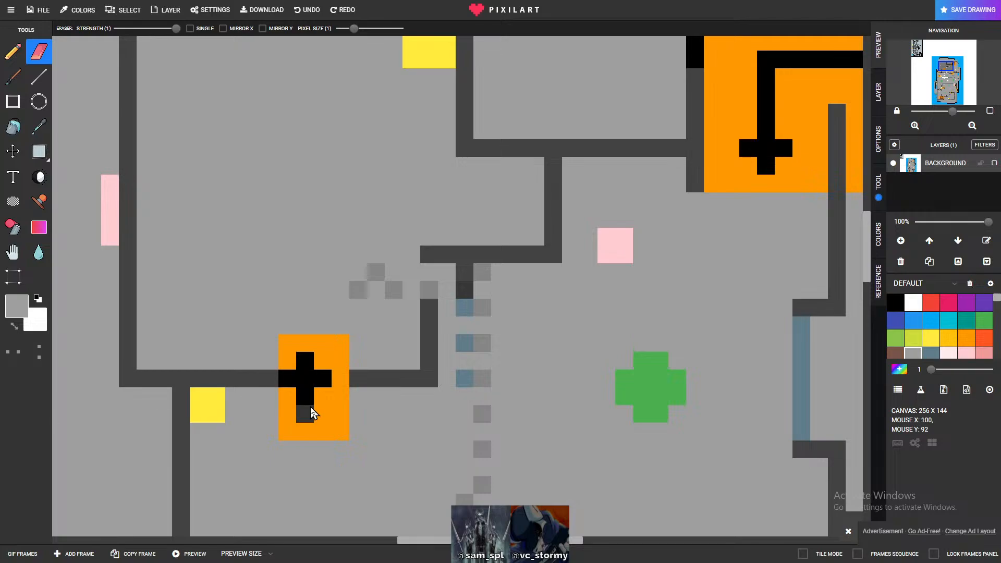
{"action": "key", "text": "ctrl+z"}
{"action": "scroll", "coordinate": [457, 378], "scroll_direction": "down", "scroll_amount": 3}
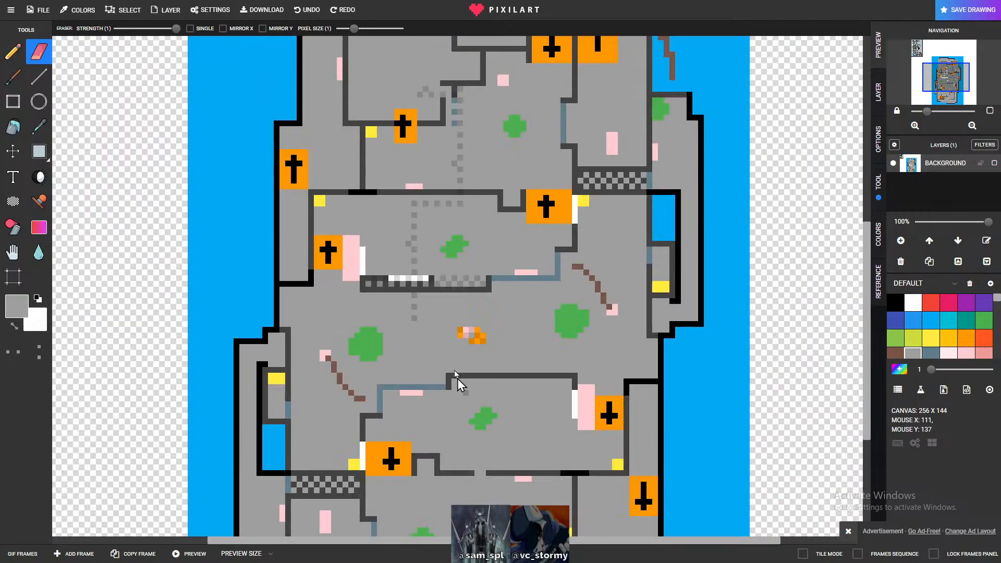
- Paint grey with the Pencil over the gaps left by the erased trail in the upper rooms and central area
{"action": "scroll", "coordinate": [457, 379], "scroll_direction": "up", "scroll_amount": 2}
{"action": "scroll", "coordinate": [387, 255], "scroll_direction": "down", "scroll_amount": 1}
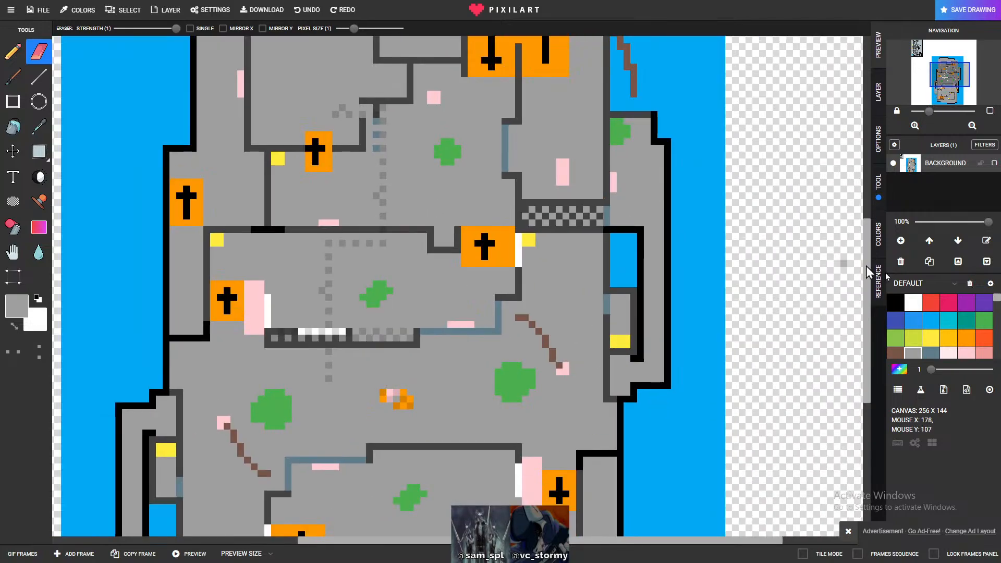
{"action": "left_click", "coordinate": [12, 51]}
{"action": "left_click_drag", "start_coordinate": [342, 109], "coordinate": [350, 116]}
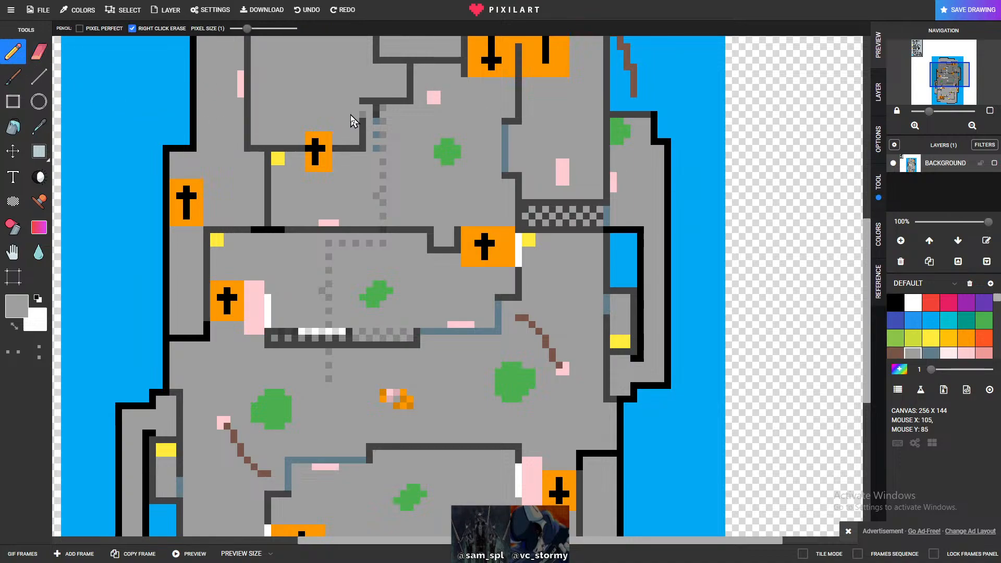
{"action": "mouse_move", "coordinate": [384, 146]}
{"action": "left_mouse_down"}
{"action": "mouse_move", "coordinate": [388, 218]}
{"action": "mouse_move", "coordinate": [374, 199]}
{"action": "mouse_move", "coordinate": [387, 209]}
{"action": "mouse_move", "coordinate": [389, 252]}
{"action": "mouse_move", "coordinate": [359, 248]}
{"action": "left_mouse_up"}
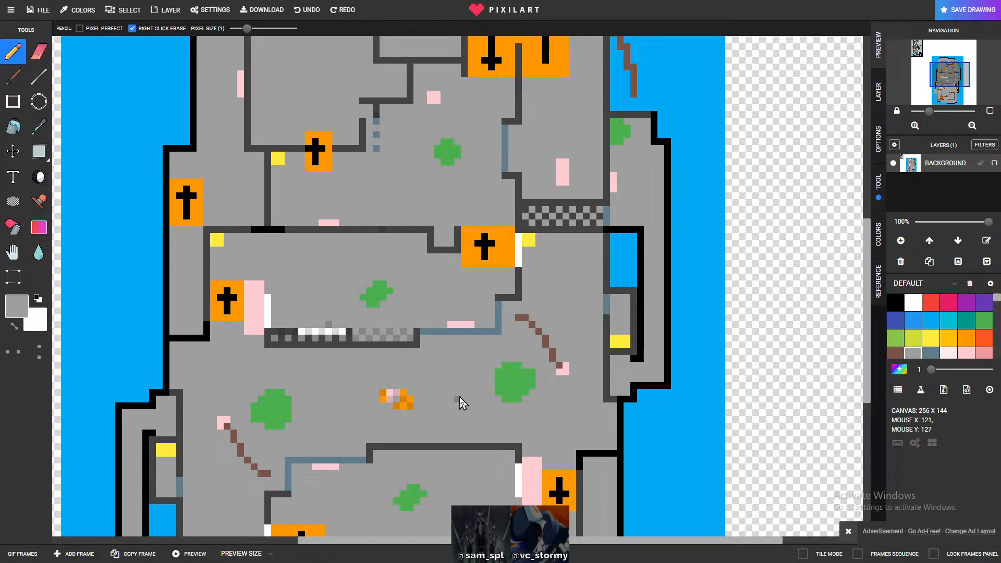
- Erase the grey floor at the map's centre along the diagonal orange ramp of the tracing image
{"action": "left_click", "coordinate": [39, 51]}
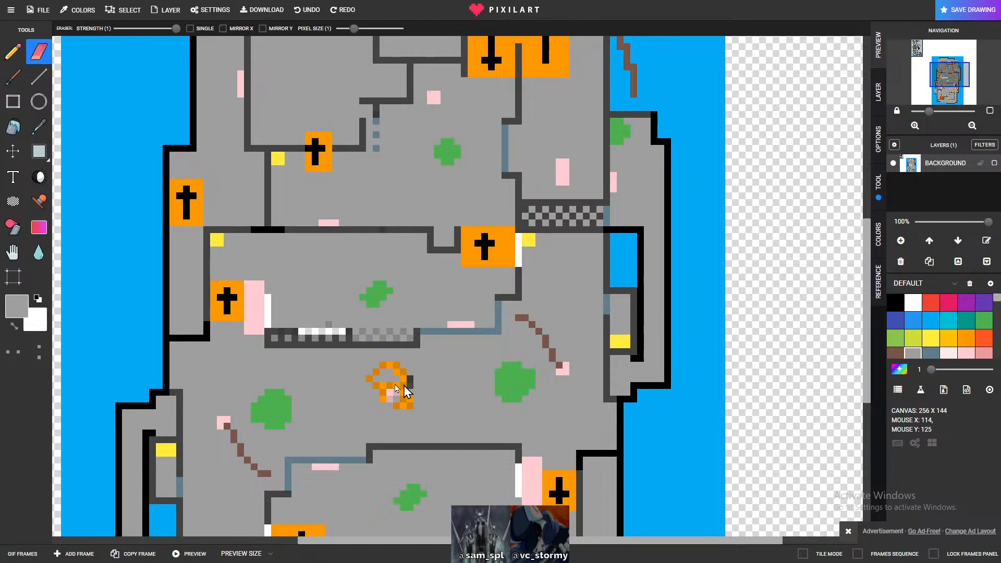
{"action": "mouse_move", "coordinate": [381, 385]}
{"action": "left_mouse_down"}
{"action": "mouse_move", "coordinate": [401, 377]}
{"action": "mouse_move", "coordinate": [408, 357]}
{"action": "mouse_move", "coordinate": [407, 378]}
{"action": "mouse_move", "coordinate": [392, 367]}
{"action": "mouse_move", "coordinate": [402, 352]}
{"action": "mouse_move", "coordinate": [367, 361]}
{"action": "mouse_move", "coordinate": [367, 382]}
{"action": "mouse_move", "coordinate": [382, 380]}
{"action": "mouse_move", "coordinate": [361, 356]}
{"action": "mouse_move", "coordinate": [330, 357]}
{"action": "mouse_move", "coordinate": [406, 400]}
{"action": "mouse_move", "coordinate": [377, 395]}
{"action": "mouse_move", "coordinate": [370, 391]}
{"action": "mouse_move", "coordinate": [420, 402]}
{"action": "mouse_move", "coordinate": [410, 398]}
{"action": "mouse_move", "coordinate": [408, 424]}
{"action": "mouse_move", "coordinate": [380, 428]}
{"action": "mouse_move", "coordinate": [413, 419]}
{"action": "mouse_move", "coordinate": [381, 439]}
{"action": "mouse_move", "coordinate": [415, 446]}
{"action": "left_mouse_up"}
{"action": "left_click", "coordinate": [383, 420]}
{"action": "left_click", "coordinate": [376, 439]}
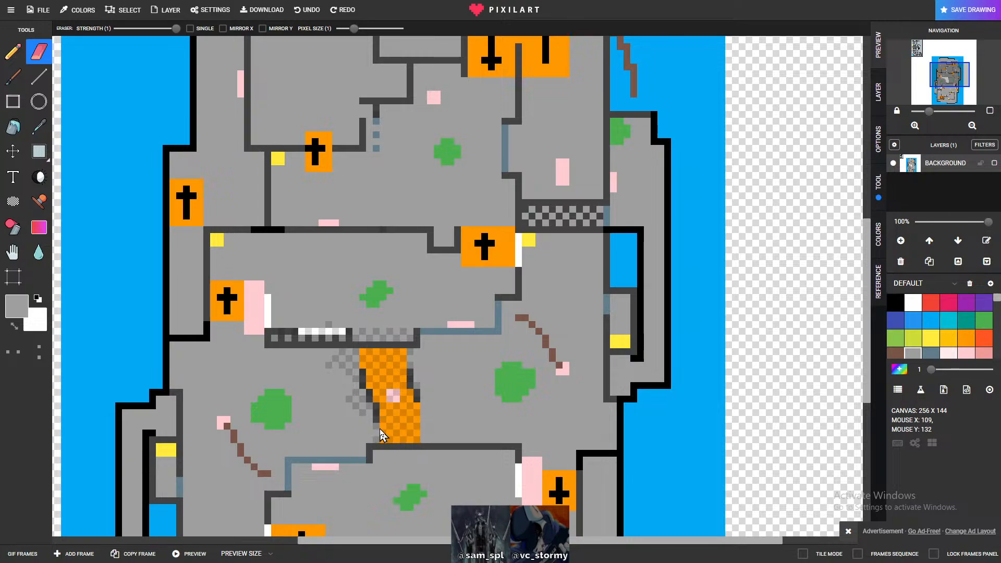
- Paint the over-erased floor around the central ramp grey and fill the box in the ramp's middle with pink
{"action": "left_click", "coordinate": [895, 302]}
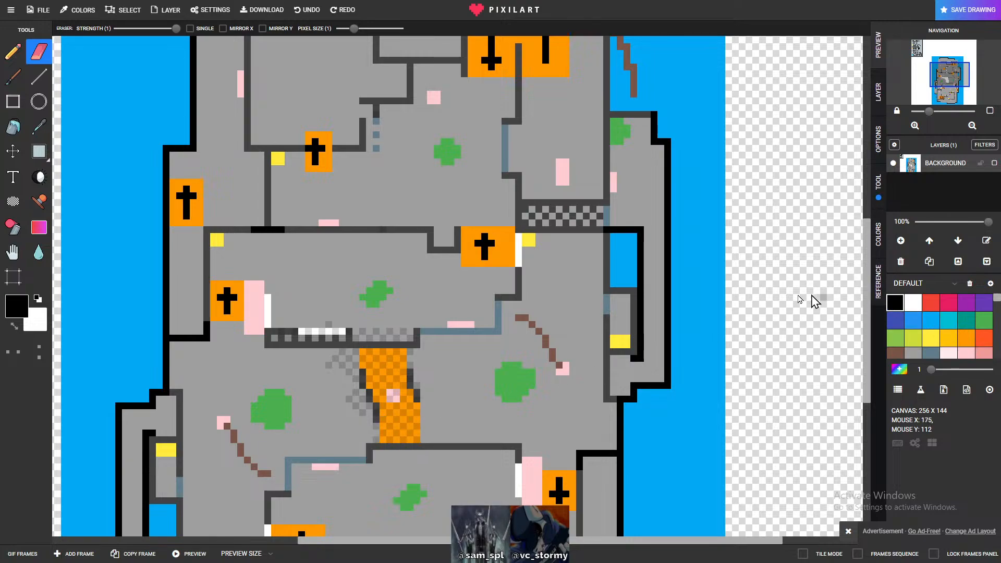
{"action": "scroll", "coordinate": [935, 339], "scroll_direction": "down", "scroll_amount": 2}
{"action": "left_click", "coordinate": [913, 302]}
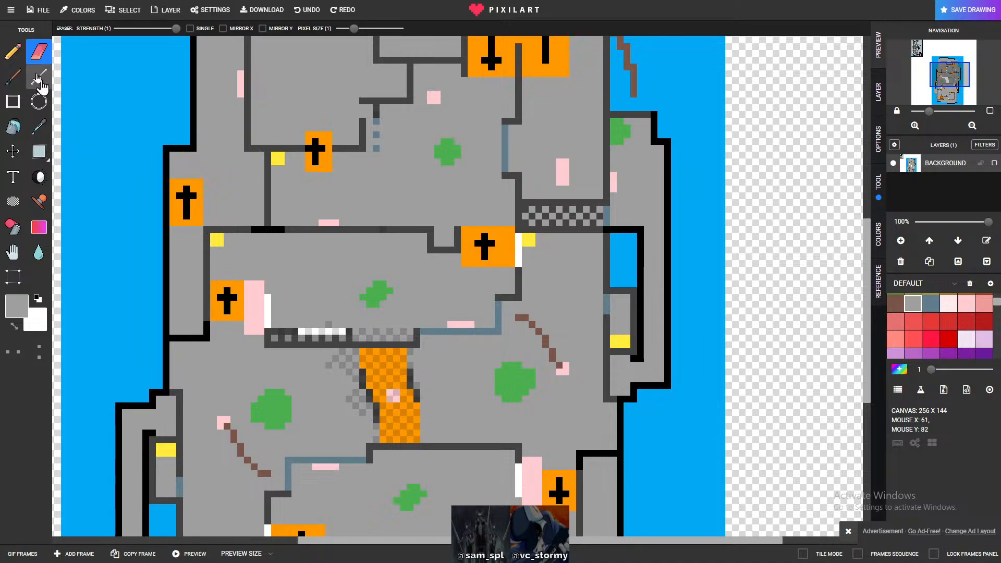
{"action": "left_click", "coordinate": [13, 51]}
{"action": "mouse_move", "coordinate": [354, 358]}
{"action": "left_mouse_down"}
{"action": "mouse_move", "coordinate": [358, 415]}
{"action": "mouse_move", "coordinate": [363, 408]}
{"action": "left_mouse_up"}
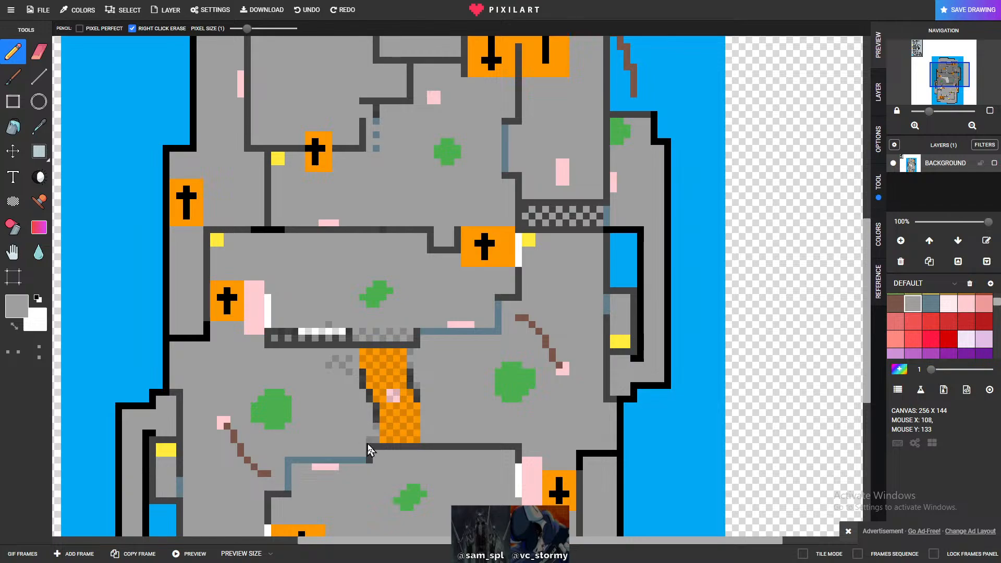
{"action": "left_click_drag", "start_coordinate": [411, 370], "coordinate": [417, 384]}
{"action": "left_click", "coordinate": [961, 307]}
{"action": "left_click", "coordinate": [393, 397]}
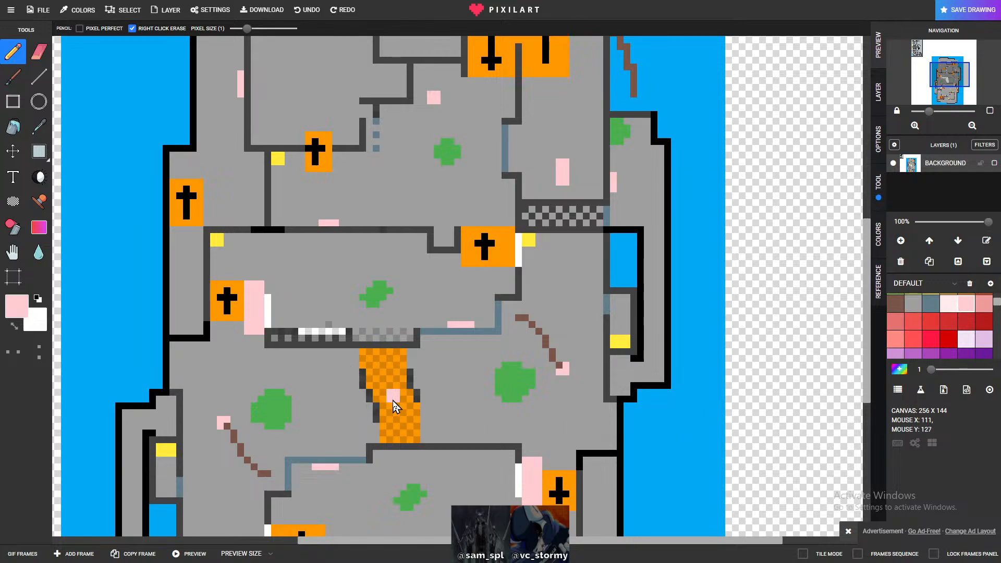
- Patch the gap above the grate wall of the upper-middle room with grey and fill its strip with solid white
{"action": "left_click", "coordinate": [913, 302]}
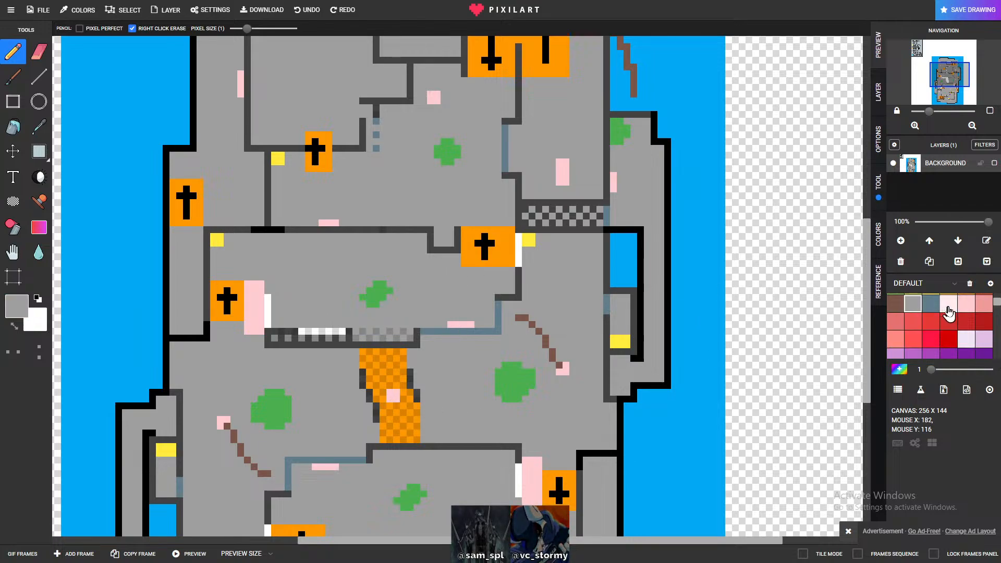
{"action": "scroll", "coordinate": [927, 323], "scroll_direction": "up", "scroll_amount": 3}
{"action": "left_click", "coordinate": [909, 305]}
{"action": "left_click_drag", "start_coordinate": [301, 331], "coordinate": [339, 332]}
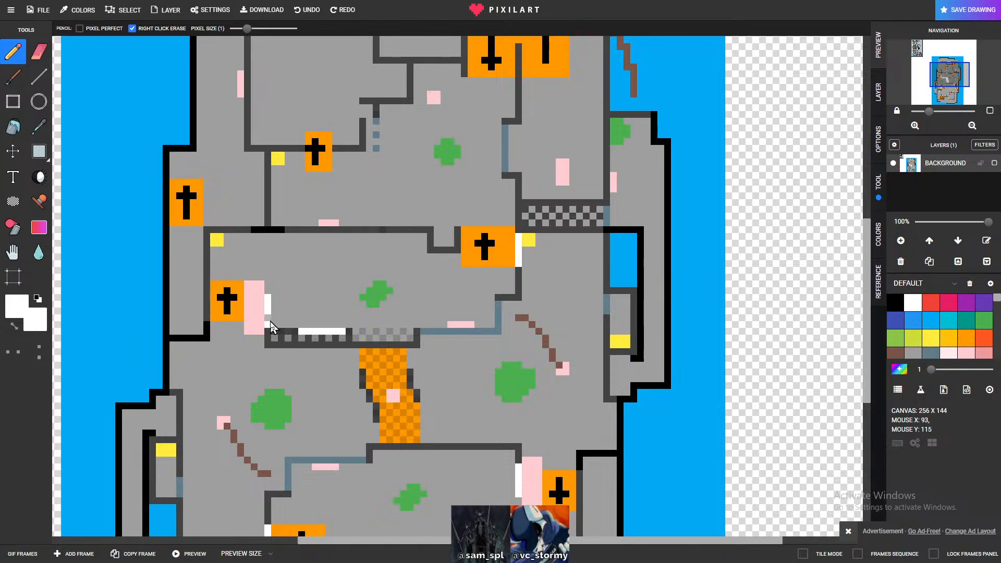
{"action": "left_click", "coordinate": [259, 9]}
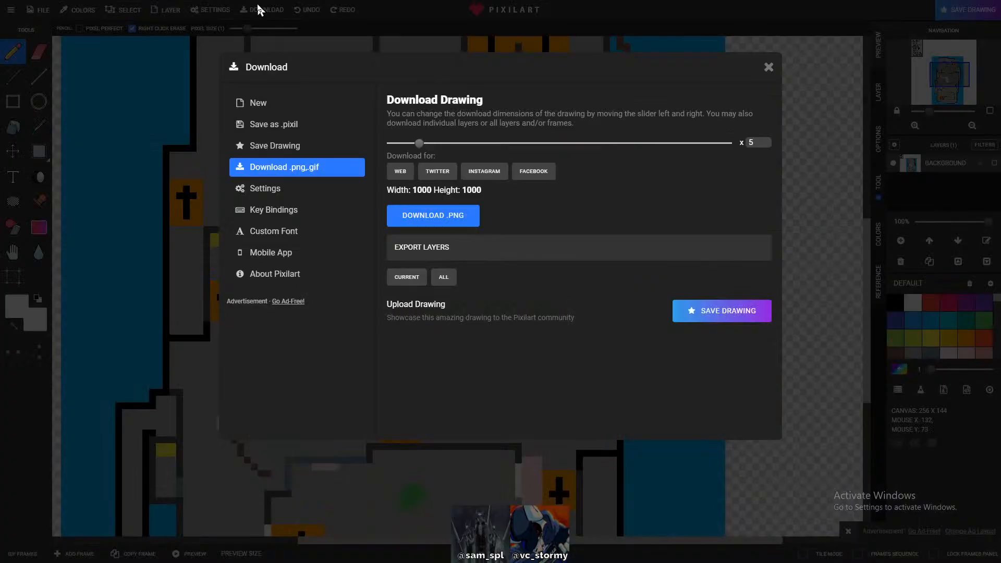
{"action": "left_click", "coordinate": [210, 10]}
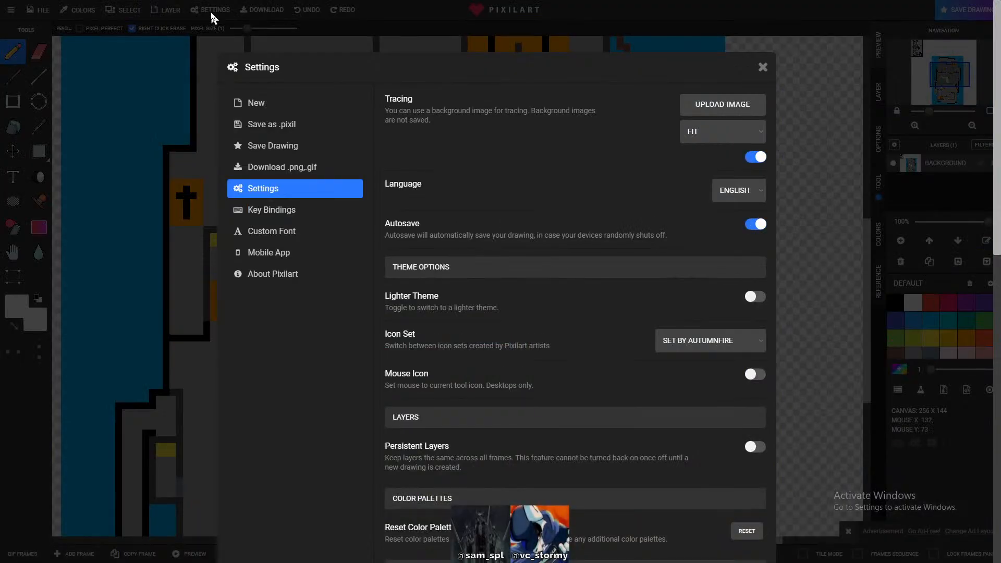
{"action": "left_click", "coordinate": [210, 11]}
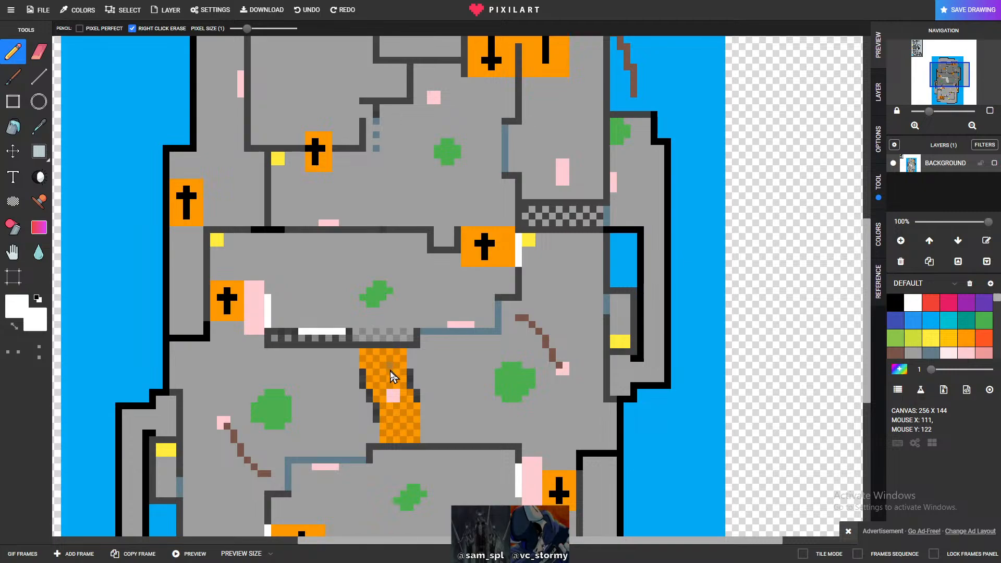
- Open the downloaded map image as a new drawing, accepting that the current drawing is cleared
{"action": "scroll", "coordinate": [392, 378], "scroll_direction": "down", "scroll_amount": 1}
{"action": "scroll", "coordinate": [389, 396], "scroll_direction": "up", "scroll_amount": 1}
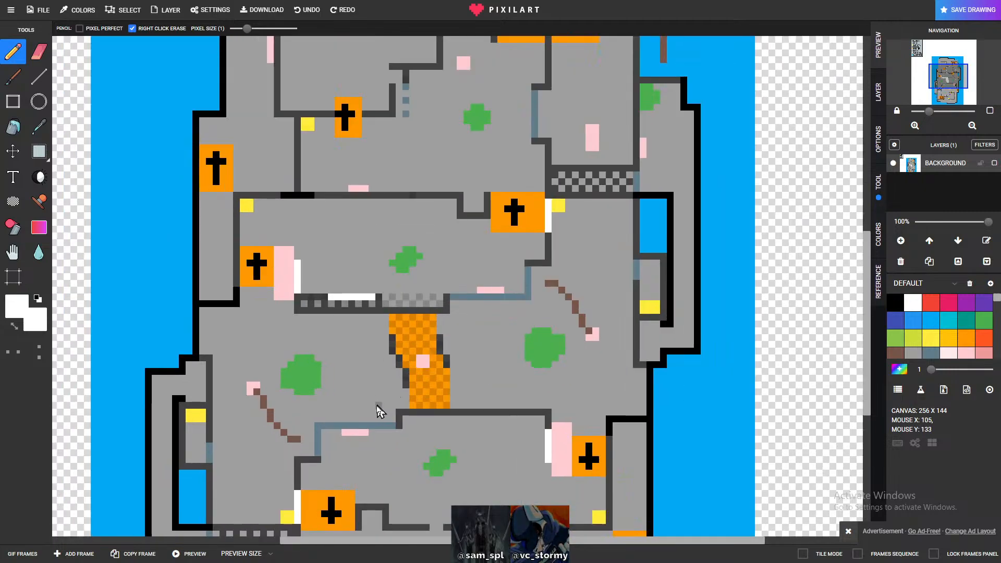
{"action": "scroll", "coordinate": [378, 411], "scroll_direction": "up", "scroll_amount": 1}
{"action": "scroll", "coordinate": [378, 412], "scroll_direction": "down", "scroll_amount": 4}
{"action": "scroll", "coordinate": [377, 412], "scroll_direction": "up", "scroll_amount": 1}
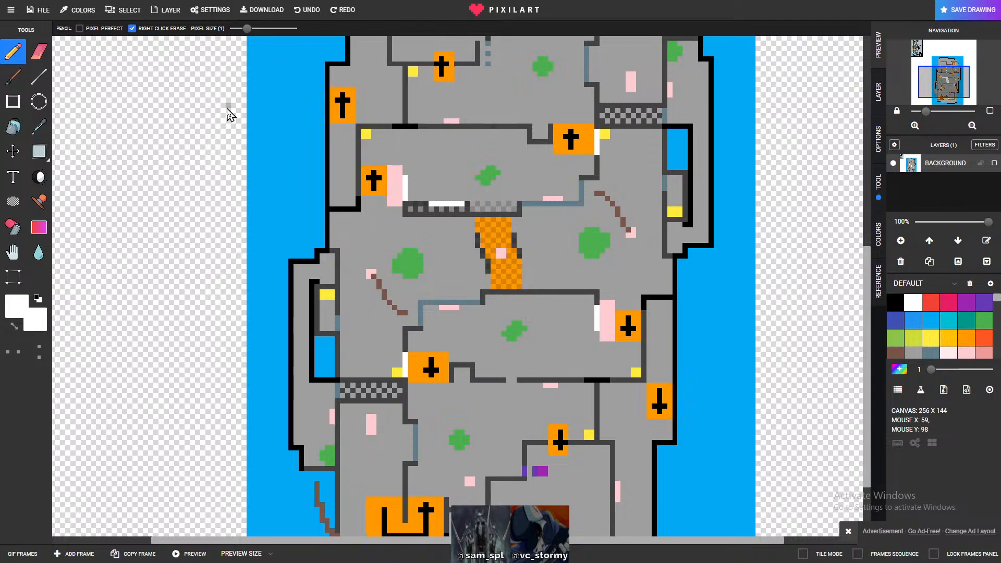
{"action": "left_click", "coordinate": [38, 11]}
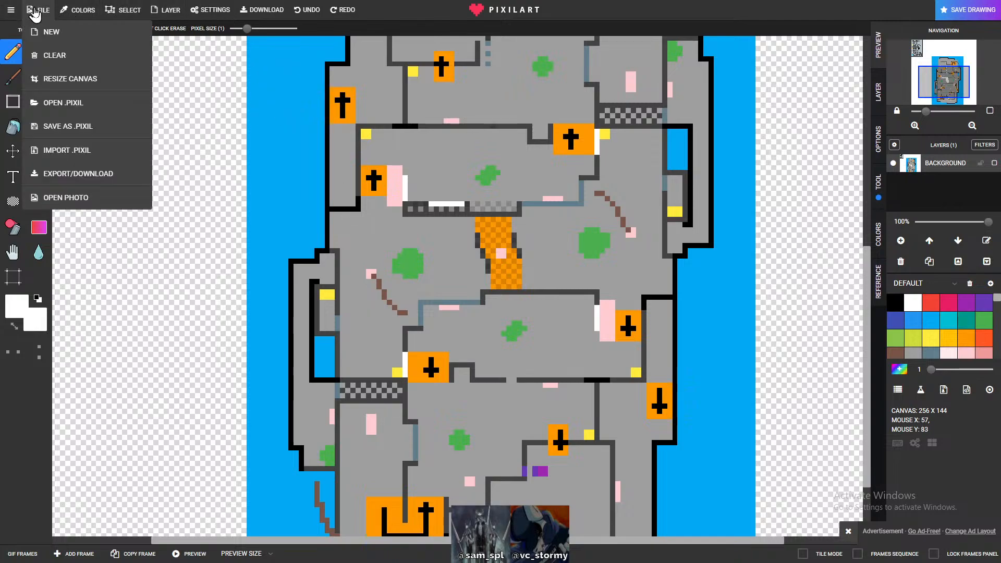
{"action": "left_click", "coordinate": [86, 31]}
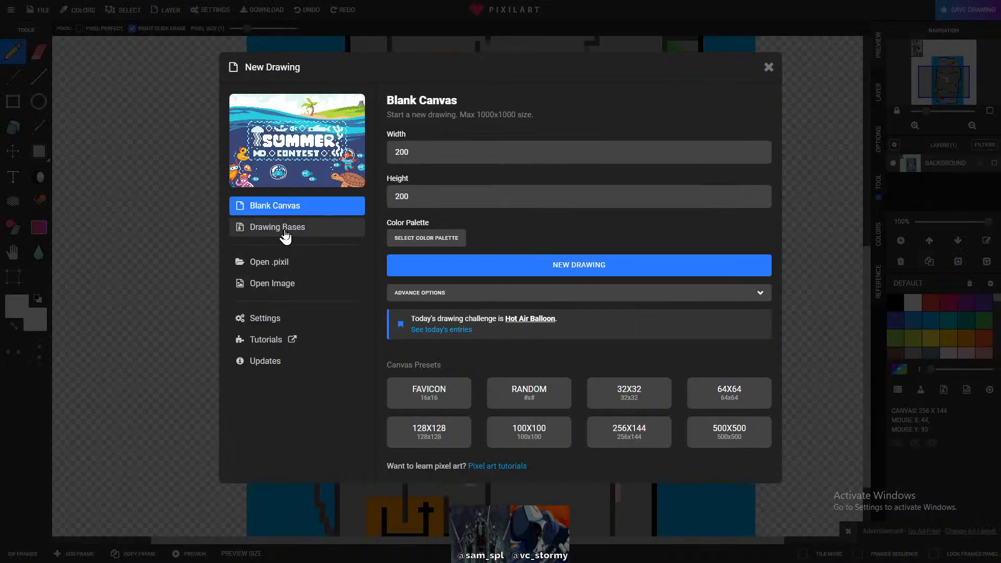
{"action": "left_click", "coordinate": [286, 283]}
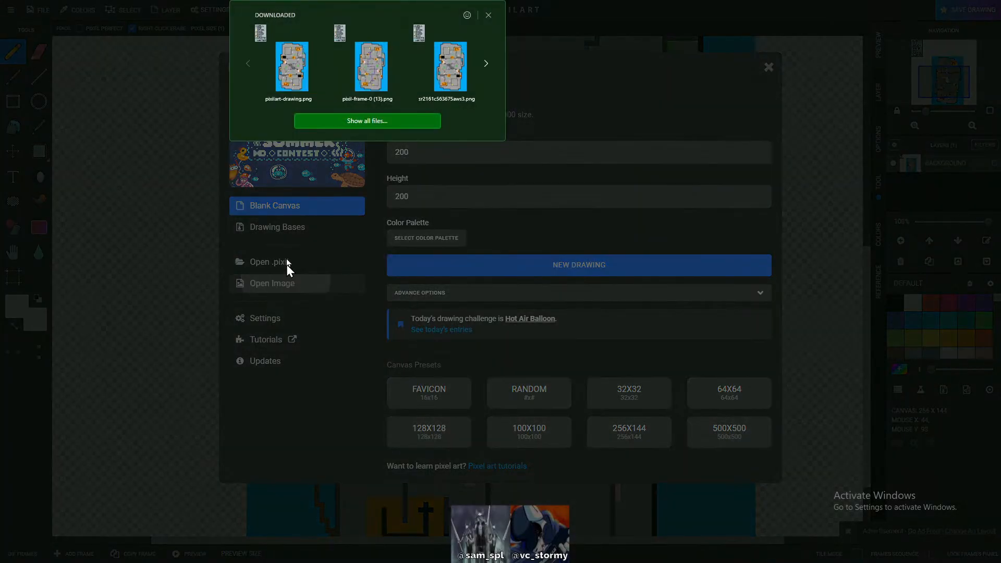
{"action": "left_click", "coordinate": [382, 121]}
{"action": "left_click", "coordinate": [154, 148]}
{"action": "left_click", "coordinate": [412, 184]}
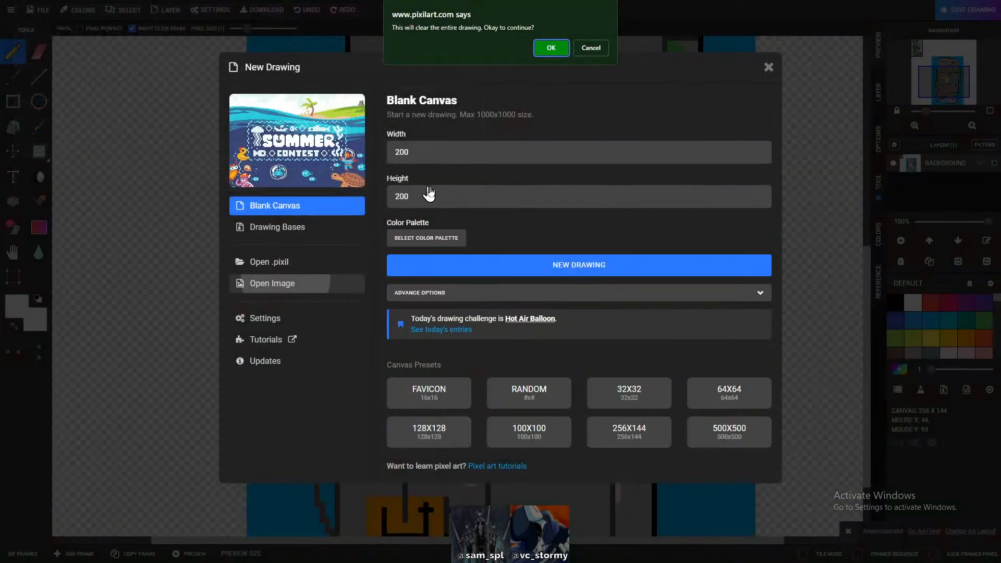
{"action": "left_click", "coordinate": [551, 49]}
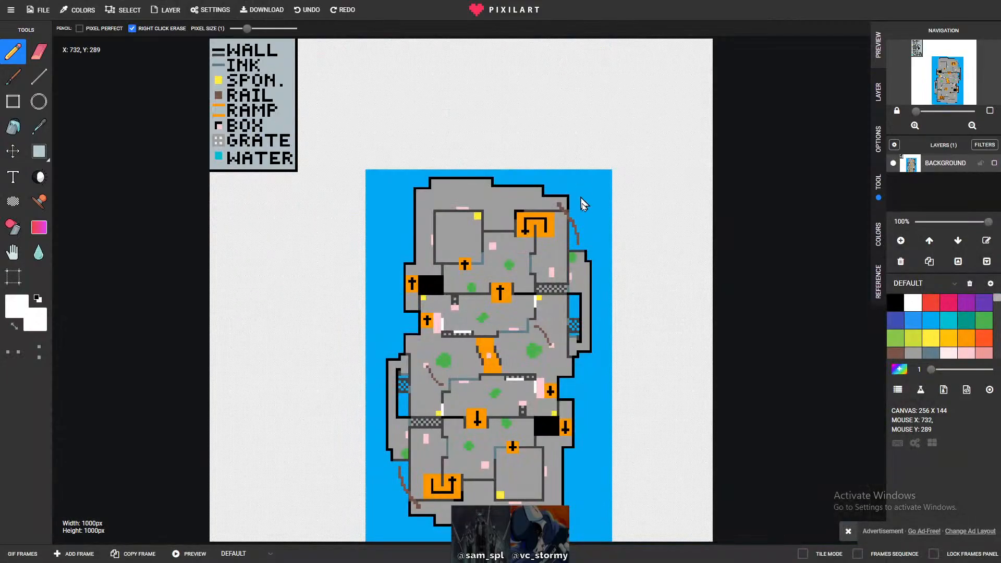
- Examine the opened map image, from the whole layout down to the pixels of the central orange ramp
{"action": "scroll", "coordinate": [518, 327], "scroll_direction": "up", "scroll_amount": 8}
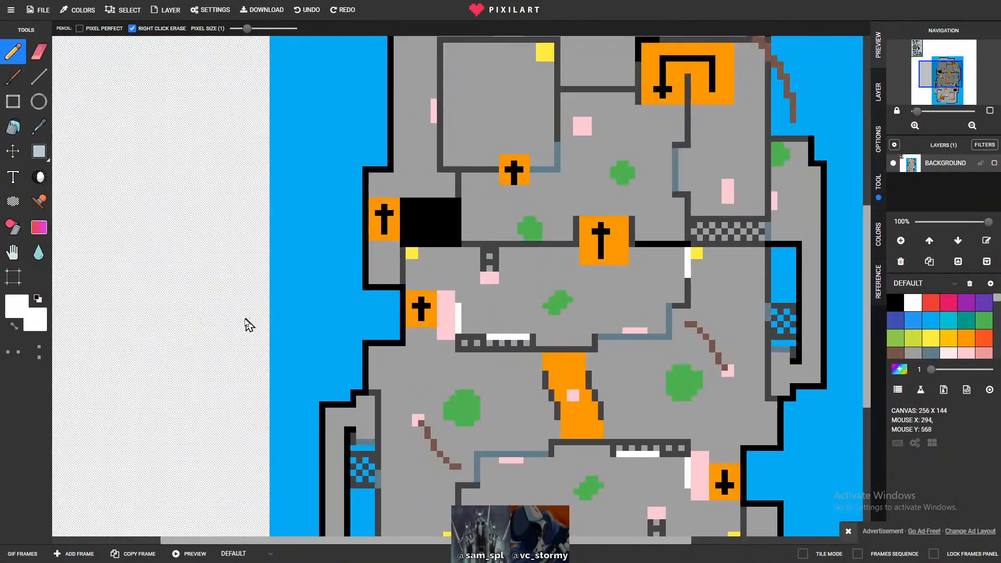
{"action": "scroll", "coordinate": [312, 311], "scroll_direction": "up", "scroll_amount": 2}
{"action": "scroll", "coordinate": [502, 319], "scroll_direction": "down", "scroll_amount": 10}
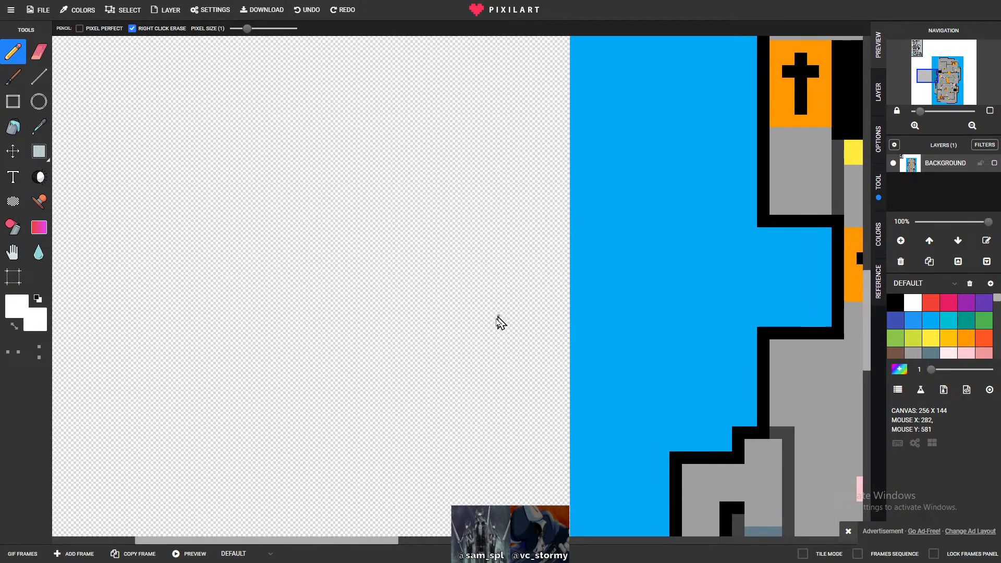
{"action": "scroll", "coordinate": [676, 358], "scroll_direction": "up", "scroll_amount": 5}
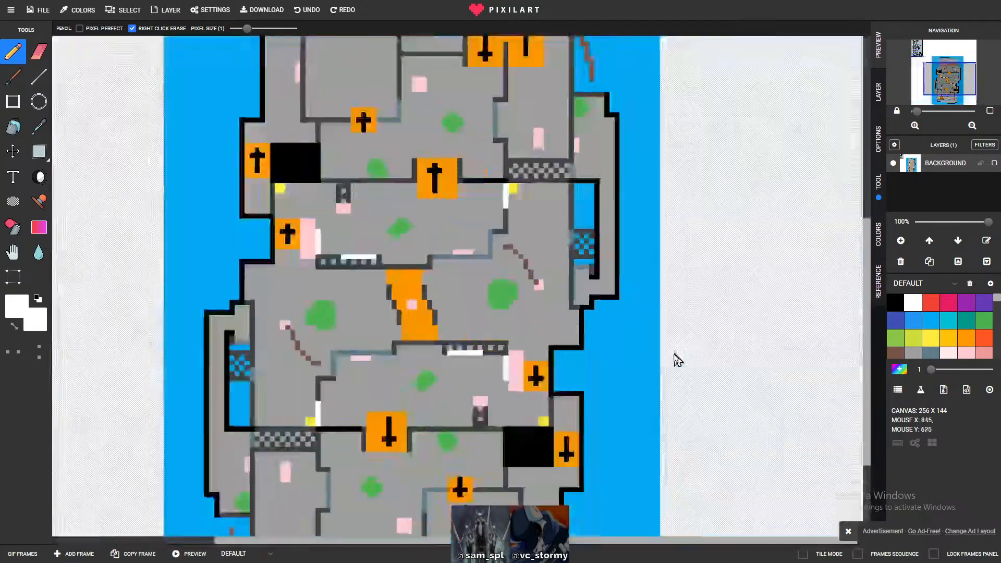
{"action": "scroll", "coordinate": [695, 375], "scroll_direction": "down", "scroll_amount": 5}
{"action": "scroll", "coordinate": [458, 359], "scroll_direction": "up", "scroll_amount": 3}
{"action": "scroll", "coordinate": [469, 365], "scroll_direction": "down", "scroll_amount": 3}
{"action": "scroll", "coordinate": [459, 360], "scroll_direction": "up", "scroll_amount": 6}
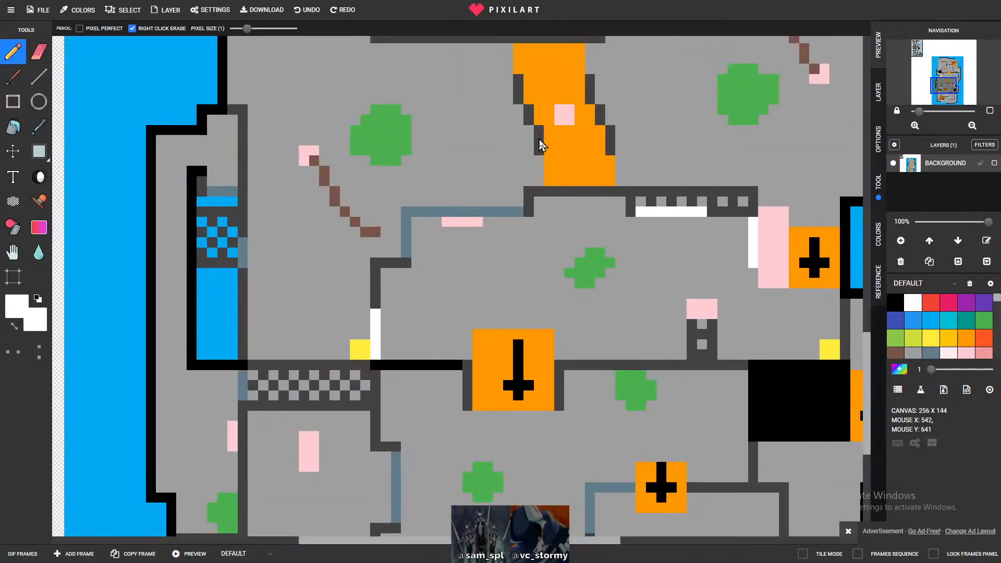
{"action": "scroll", "coordinate": [521, 156], "scroll_direction": "up", "scroll_amount": 3}
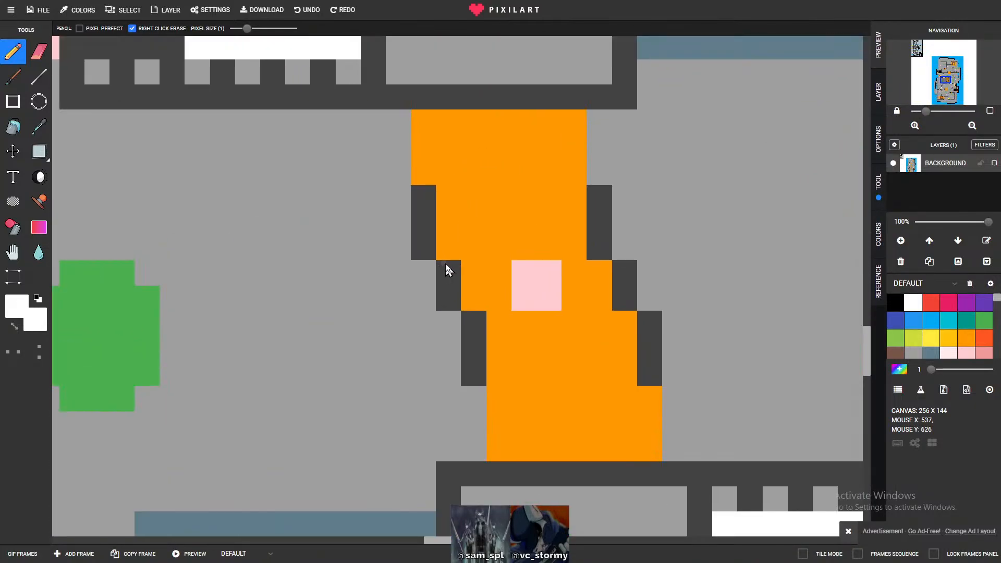
{"action": "scroll", "coordinate": [469, 292], "scroll_direction": "down", "scroll_amount": 5}
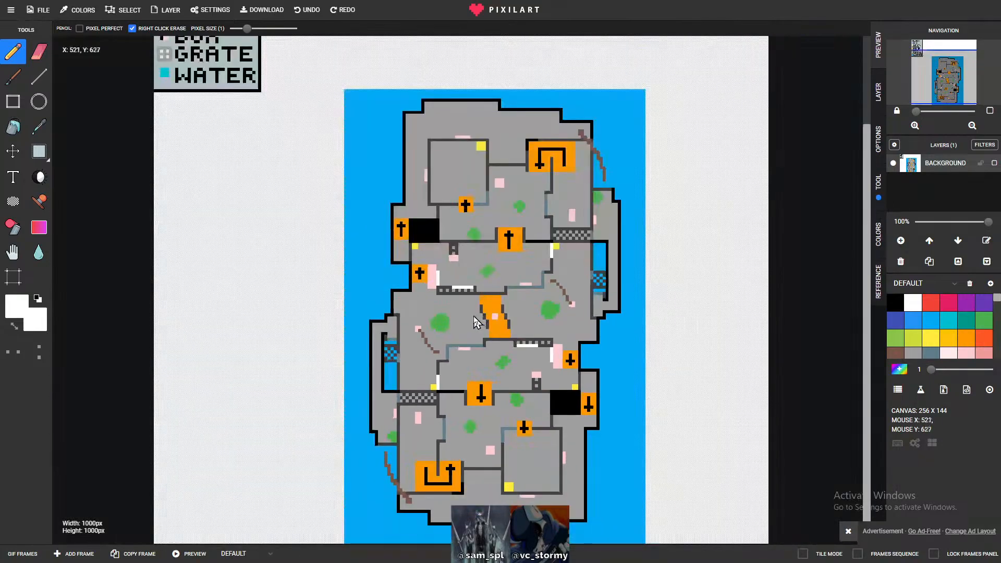
- Set the Pencil's pixel size to 4
{"action": "scroll", "coordinate": [474, 323], "scroll_direction": "up", "scroll_amount": 3}
{"action": "scroll", "coordinate": [473, 325], "scroll_direction": "up", "scroll_amount": 2}
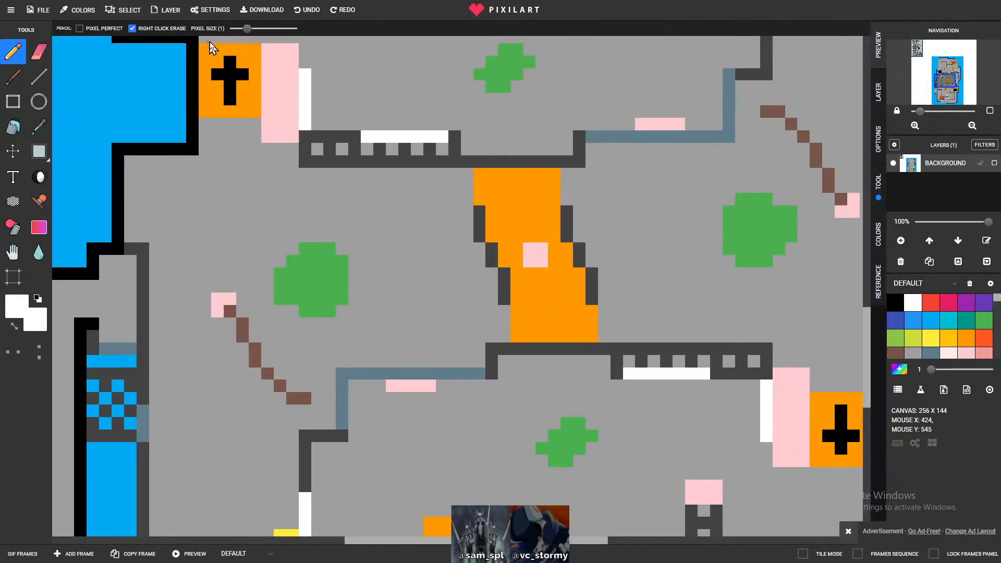
{"action": "mouse_move", "coordinate": [247, 38]}
{"action": "left_mouse_down"}
{"action": "mouse_move", "coordinate": [256, 37]}
{"action": "mouse_move", "coordinate": [241, 38]}
{"action": "left_mouse_up"}
{"action": "left_click_drag", "start_coordinate": [243, 29], "coordinate": [247, 29]}
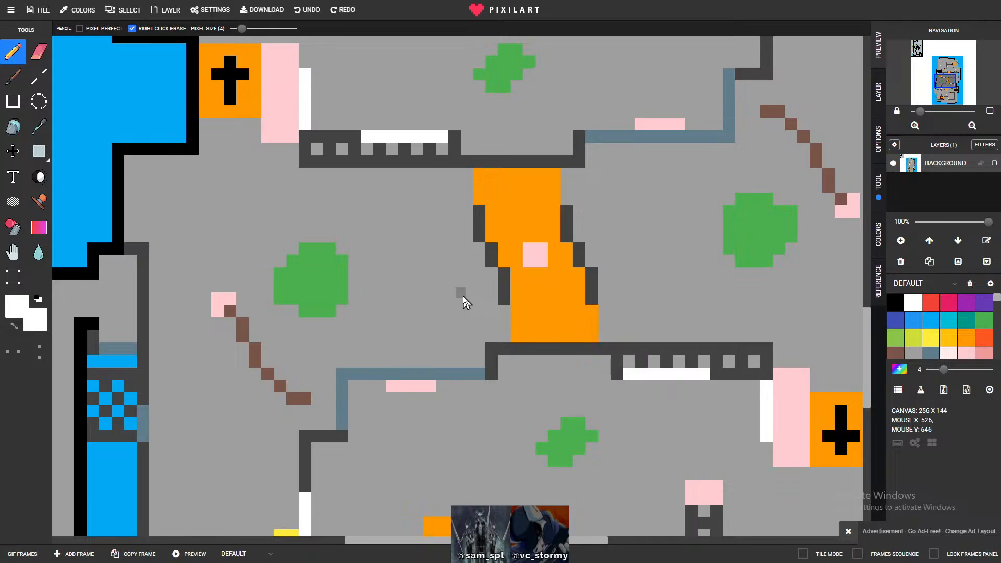
- Examine the map's upper rooms, central ramp area and lower rooms, comparing the two mirrored halves
{"action": "scroll", "coordinate": [308, 364], "scroll_direction": "down", "scroll_amount": 4}
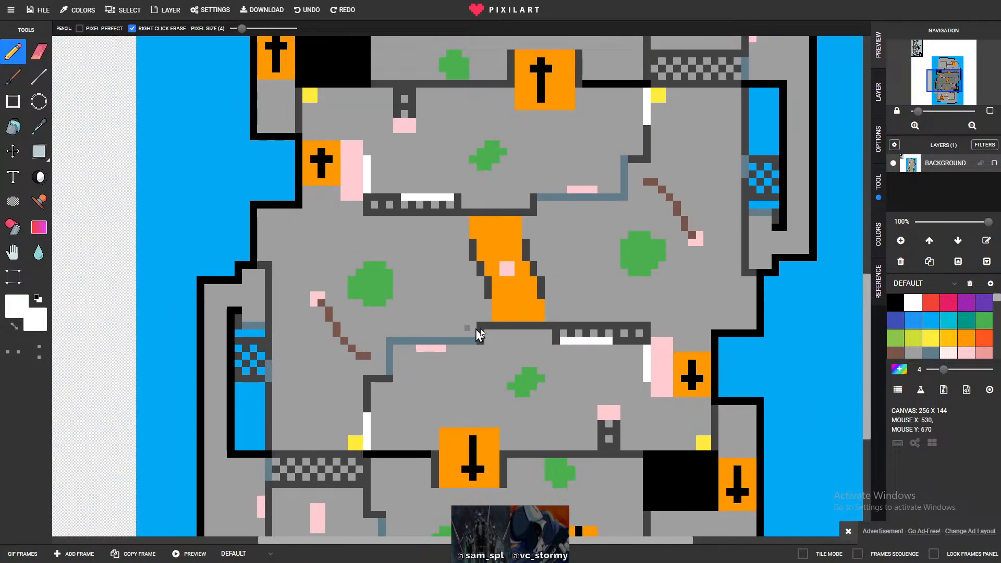
{"action": "scroll", "coordinate": [954, 325], "scroll_direction": "down", "scroll_amount": 2}
{"action": "scroll", "coordinate": [619, 312], "scroll_direction": "down", "scroll_amount": 3}
{"action": "scroll", "coordinate": [465, 291], "scroll_direction": "down", "scroll_amount": 2}
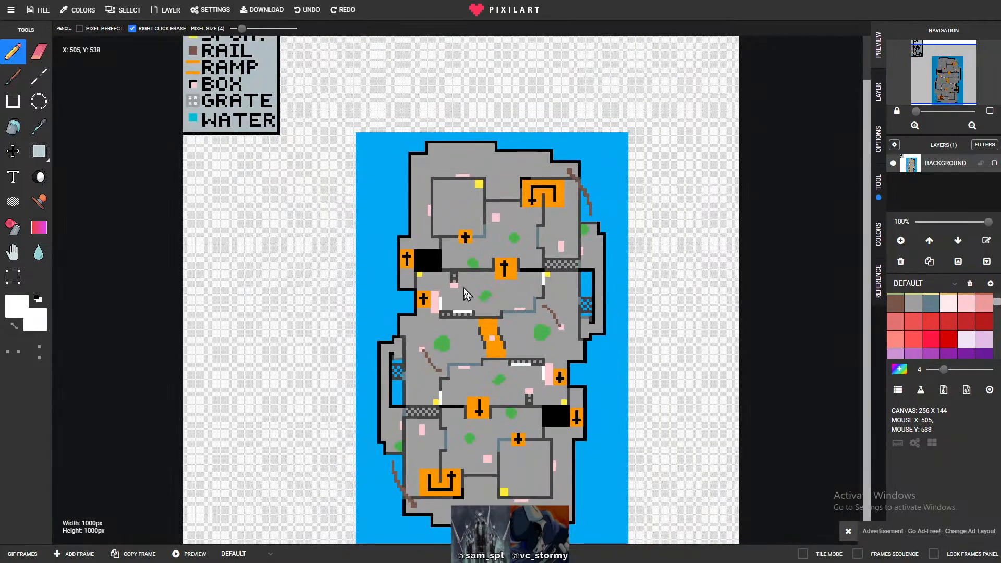
{"action": "scroll", "coordinate": [464, 290], "scroll_direction": "up", "scroll_amount": 4}
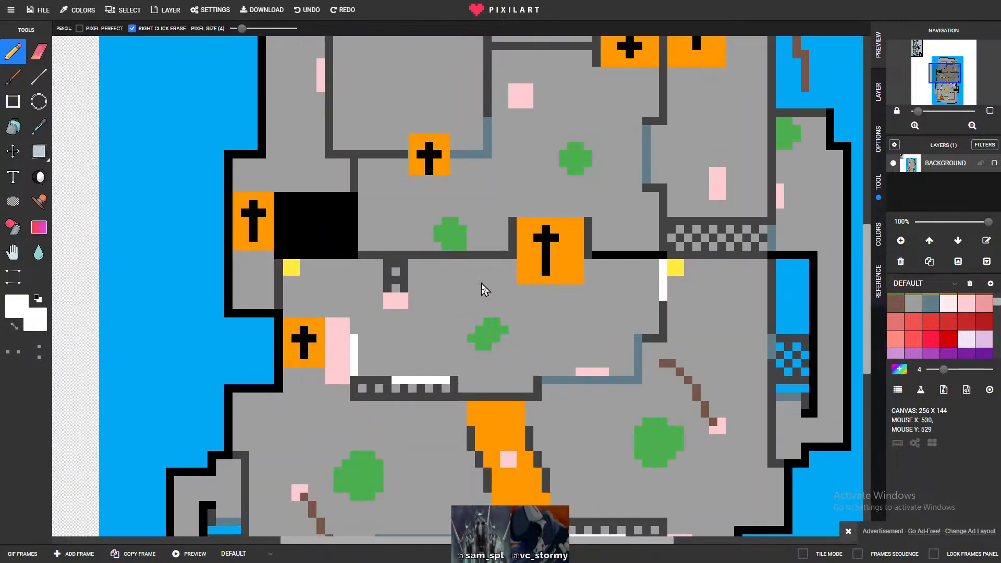
{"action": "scroll", "coordinate": [483, 284], "scroll_direction": "down", "scroll_amount": 4}
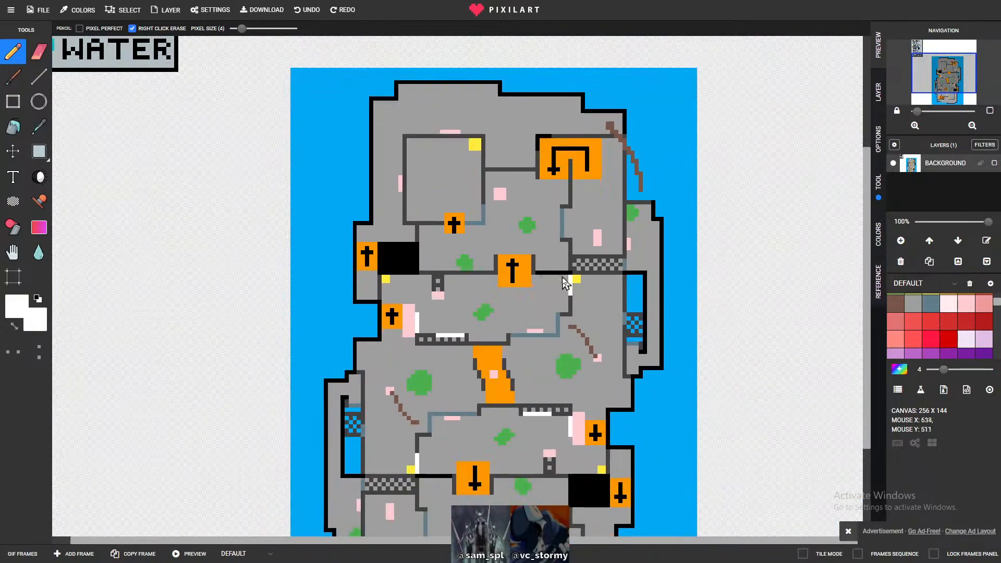
{"action": "scroll", "coordinate": [552, 280], "scroll_direction": "up", "scroll_amount": 1}
{"action": "scroll", "coordinate": [552, 280], "scroll_direction": "down", "scroll_amount": 1}
{"action": "scroll", "coordinate": [518, 331], "scroll_direction": "up", "scroll_amount": 3}
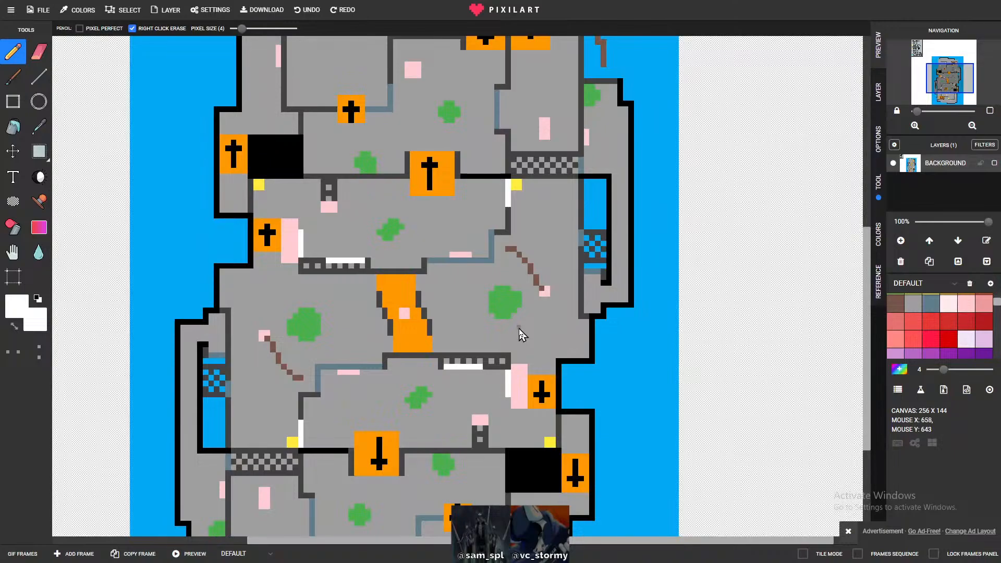
{"action": "scroll", "coordinate": [519, 328], "scroll_direction": "down", "scroll_amount": 3}
{"action": "scroll", "coordinate": [521, 378], "scroll_direction": "up", "scroll_amount": 3}
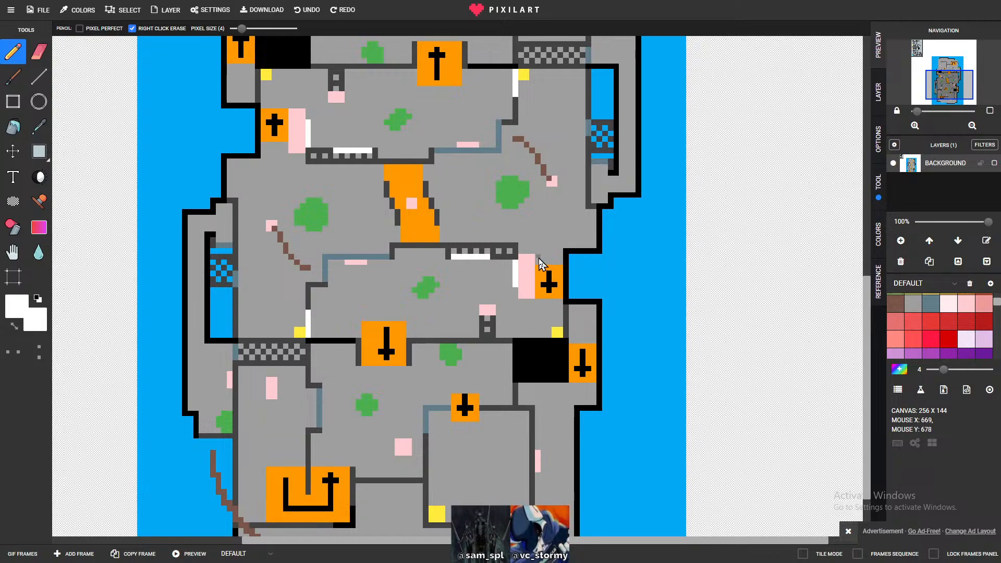
- Choose the dark purple shade from the default palette as the drawing colour
{"action": "scroll", "coordinate": [463, 266], "scroll_direction": "down", "scroll_amount": 2}
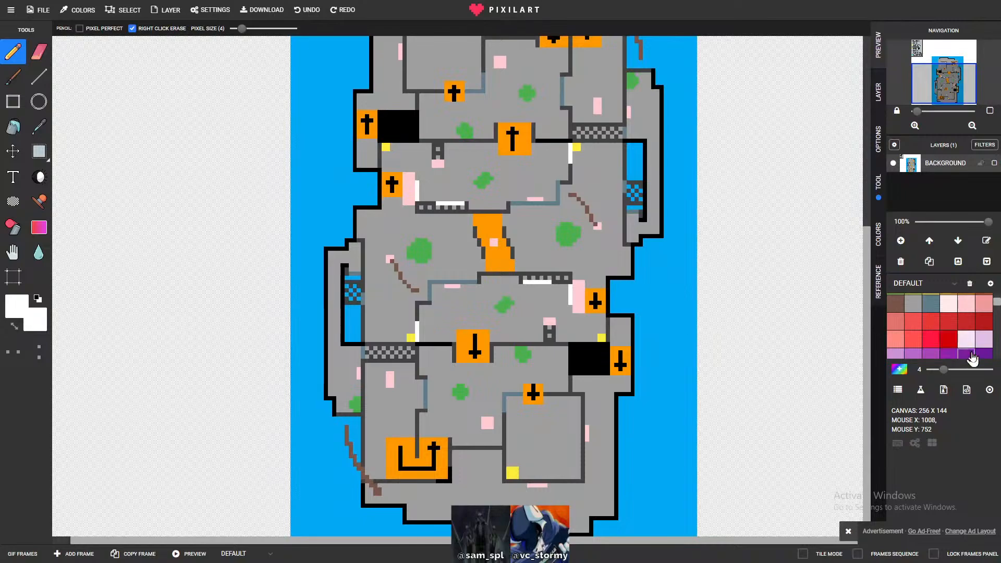
{"action": "scroll", "coordinate": [985, 320], "scroll_direction": "down", "scroll_amount": 2}
{"action": "left_click", "coordinate": [984, 313]}
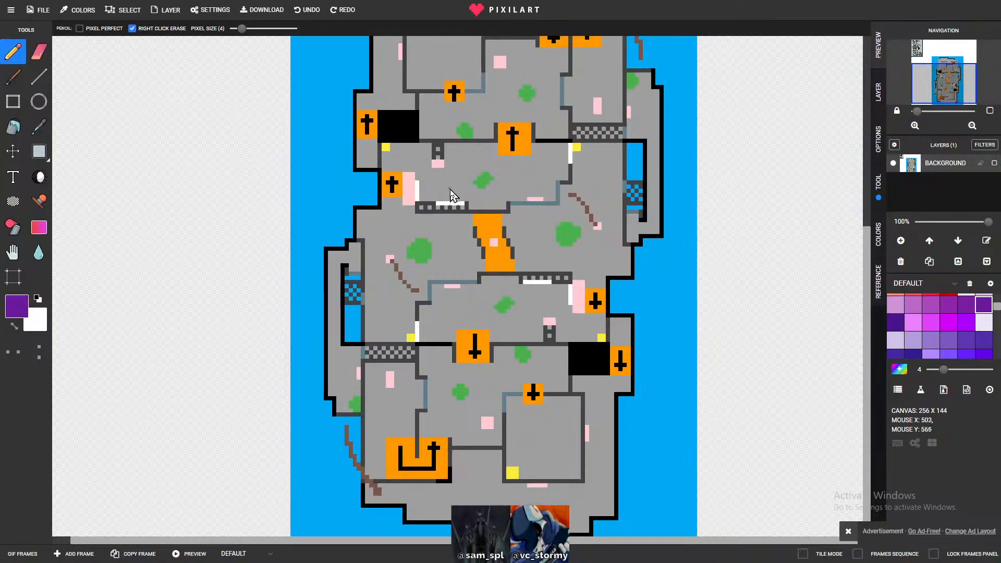
{"action": "scroll", "coordinate": [452, 178], "scroll_direction": "up", "scroll_amount": 3}
{"action": "scroll", "coordinate": [567, 285], "scroll_direction": "down", "scroll_amount": 3}
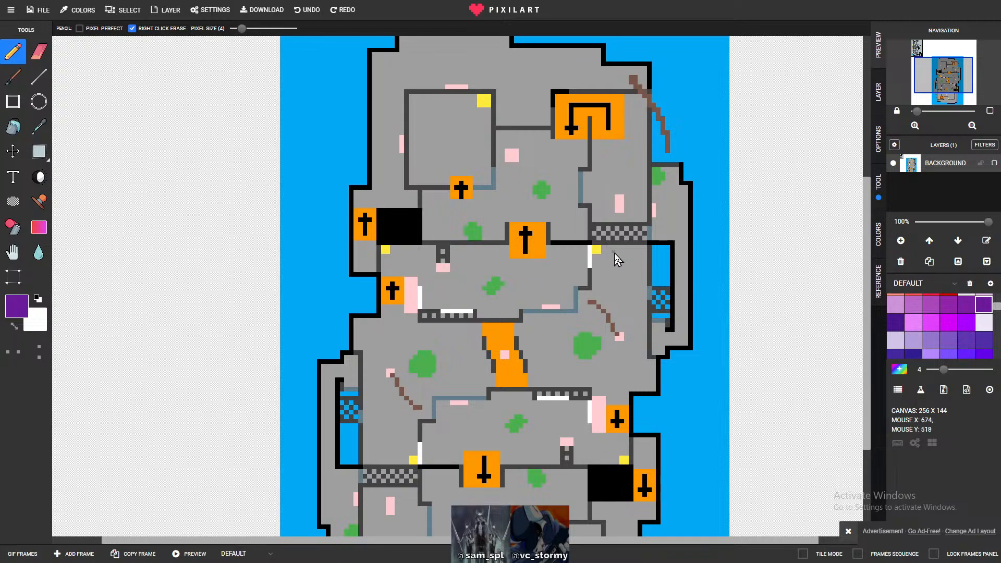
- Paint over the small dark grate block above the upper room's pink box with grey at pixel size 6
{"action": "scroll", "coordinate": [498, 263], "scroll_direction": "up", "scroll_amount": 6}
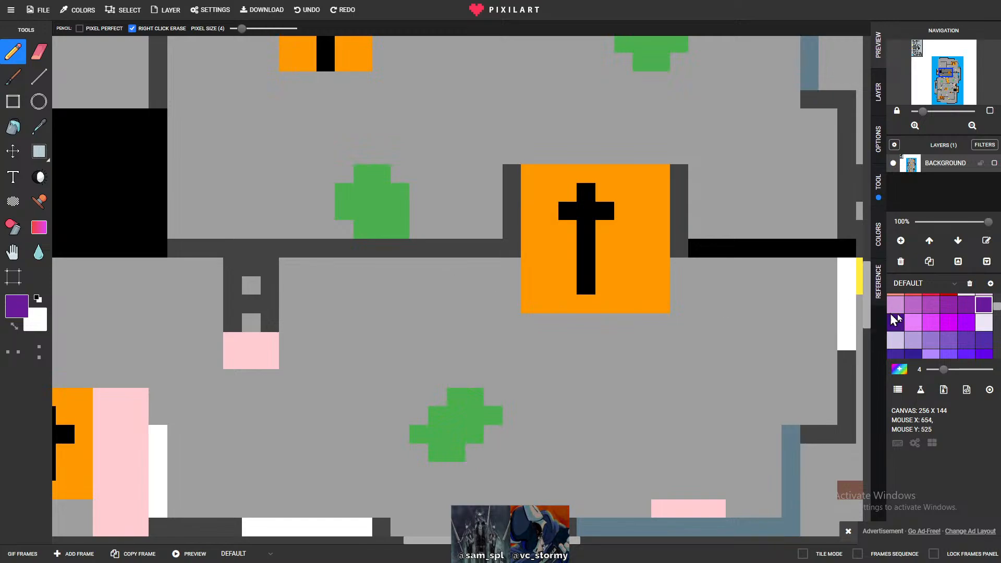
{"action": "scroll", "coordinate": [928, 326], "scroll_direction": "up", "scroll_amount": 5}
{"action": "left_click", "coordinate": [915, 353]}
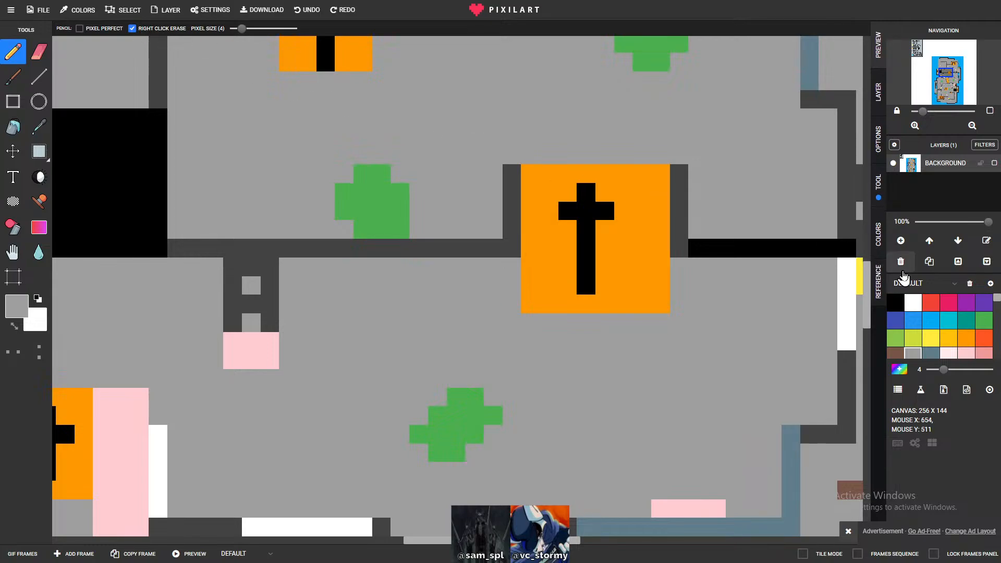
{"action": "left_click", "coordinate": [943, 369]}
{"action": "left_click", "coordinate": [268, 273]}
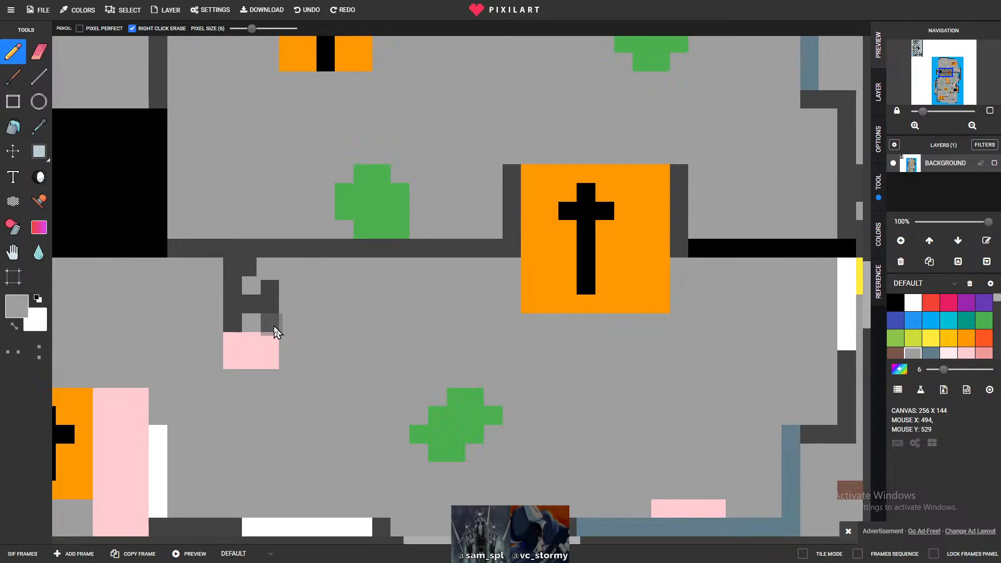
{"action": "left_click_drag", "start_coordinate": [271, 291], "coordinate": [272, 303]}
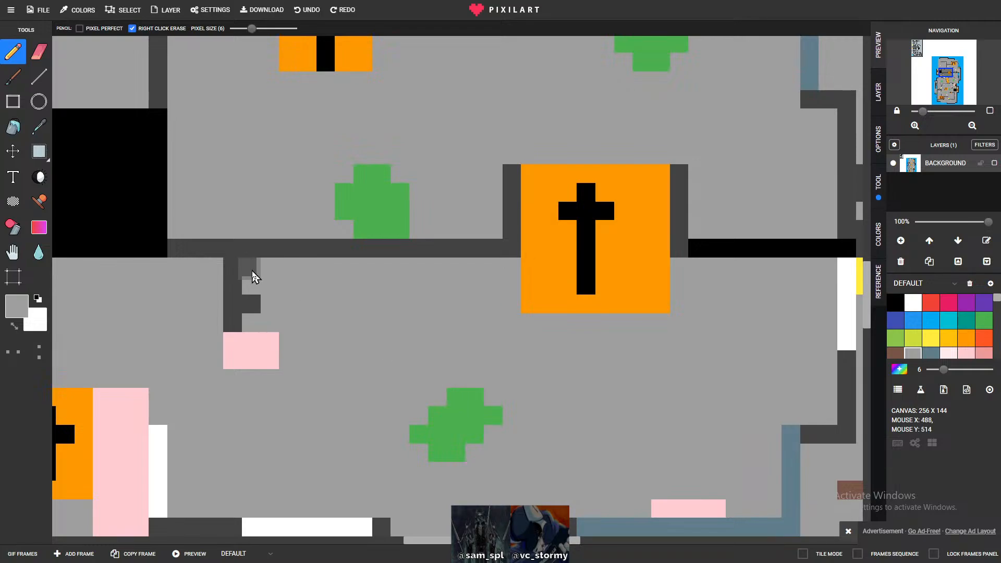
{"action": "left_click_drag", "start_coordinate": [251, 276], "coordinate": [232, 325]}
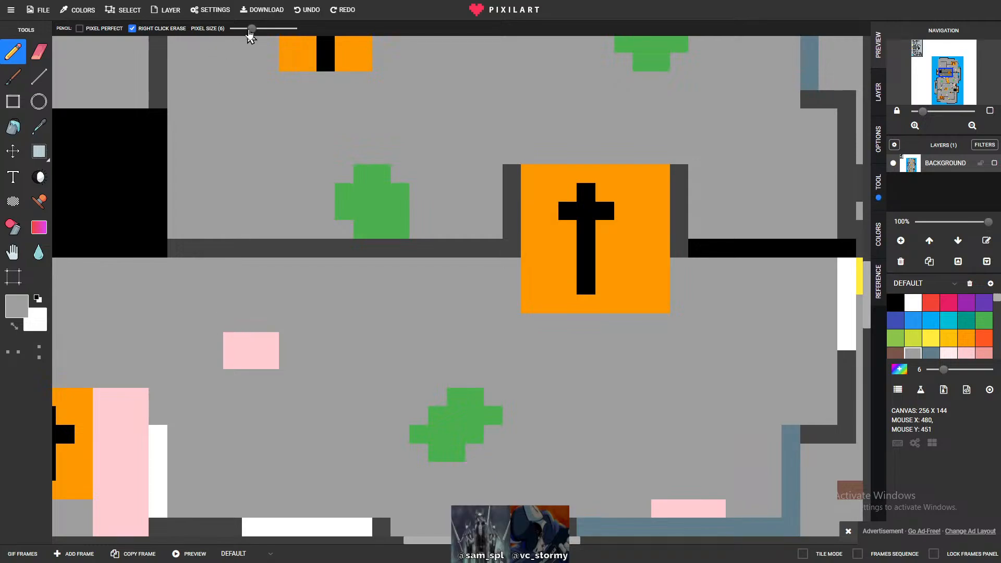
- Set the Pencil's pixel size to 4 and choose purple from the default palette's first row as the drawing colour
{"action": "left_click_drag", "start_coordinate": [251, 29], "coordinate": [242, 28]}
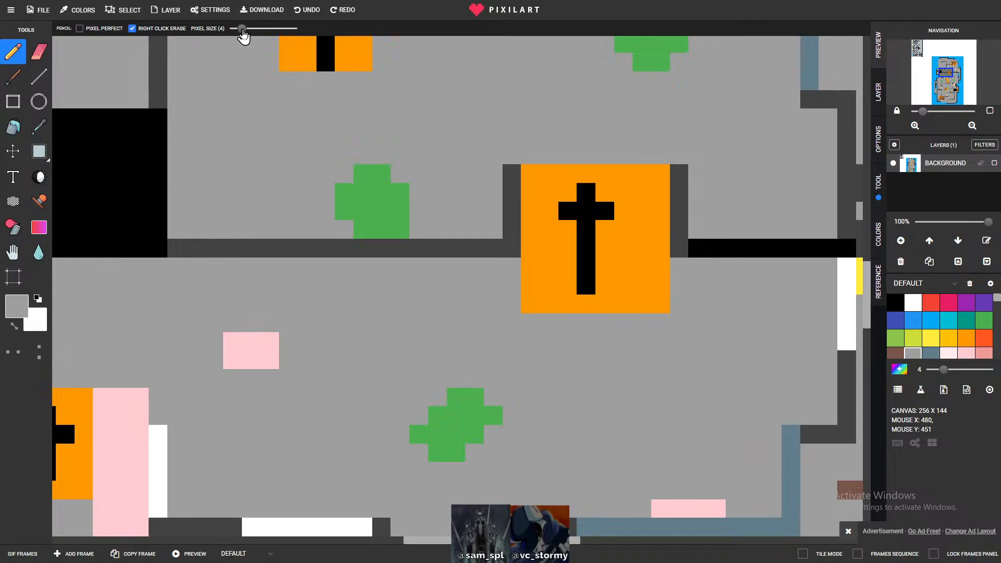
{"action": "scroll", "coordinate": [521, 359], "scroll_direction": "down", "scroll_amount": 2}
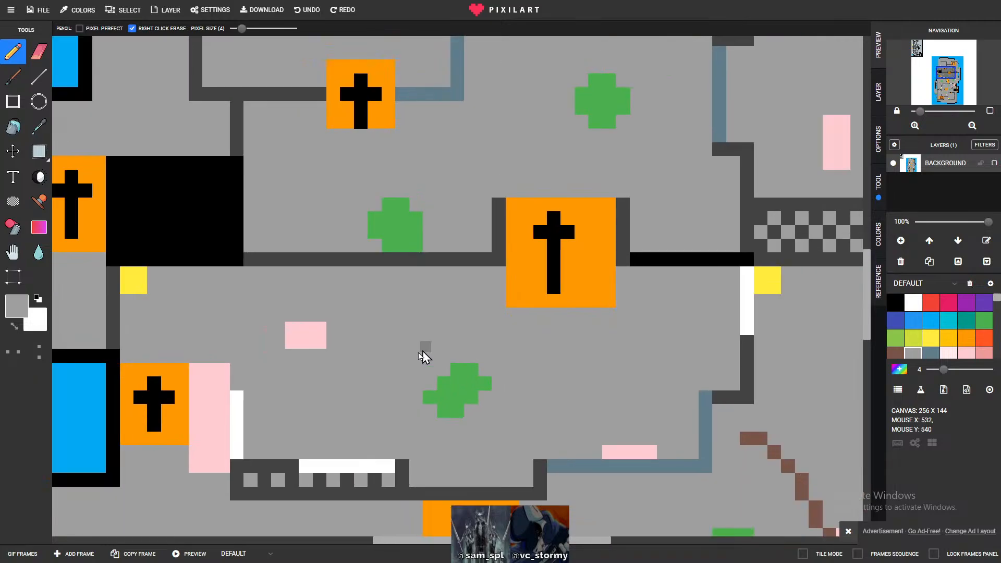
{"action": "scroll", "coordinate": [426, 349], "scroll_direction": "up", "scroll_amount": 2}
{"action": "mouse_move", "coordinate": [339, 274]}
{"action": "left_mouse_down"}
{"action": "mouse_move", "coordinate": [287, 271]}
{"action": "mouse_move", "coordinate": [294, 288]}
{"action": "mouse_move", "coordinate": [351, 298]}
{"action": "mouse_move", "coordinate": [295, 297]}
{"action": "left_mouse_up"}
{"action": "scroll", "coordinate": [521, 313], "scroll_direction": "down", "scroll_amount": 2}
{"action": "scroll", "coordinate": [568, 302], "scroll_direction": "up", "scroll_amount": 1}
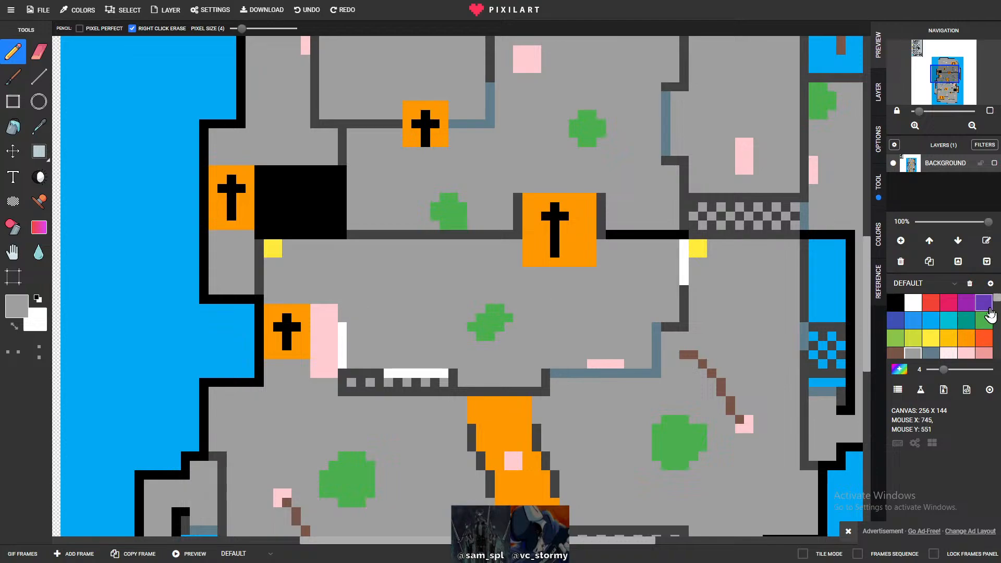
{"action": "left_click", "coordinate": [984, 307]}
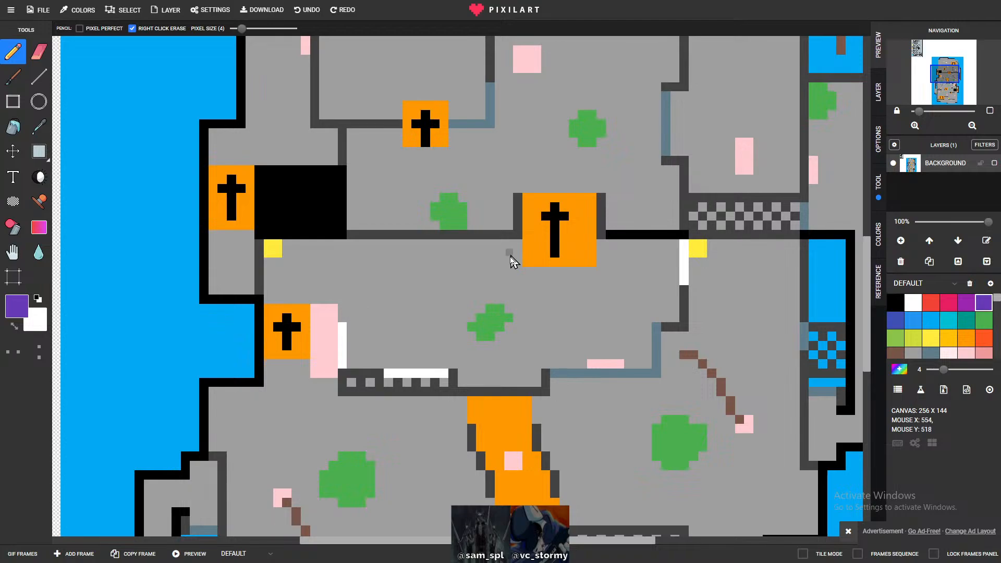
- Paint a vertical purple strip in the eastern side corridor, from the inner black wall's lower end down to the outer wall
{"action": "scroll", "coordinate": [510, 264], "scroll_direction": "up", "scroll_amount": 1}
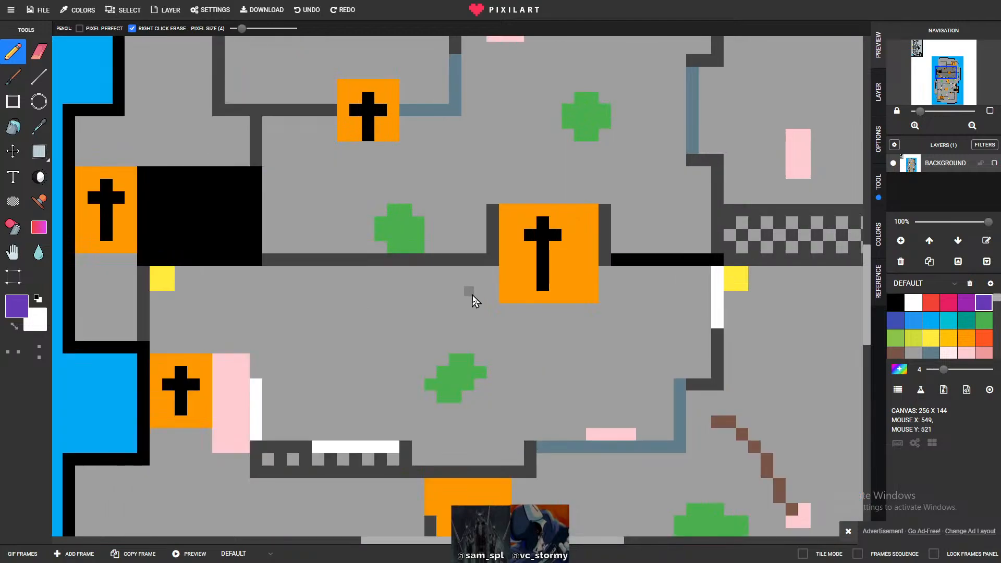
{"action": "scroll", "coordinate": [472, 303], "scroll_direction": "down", "scroll_amount": 1}
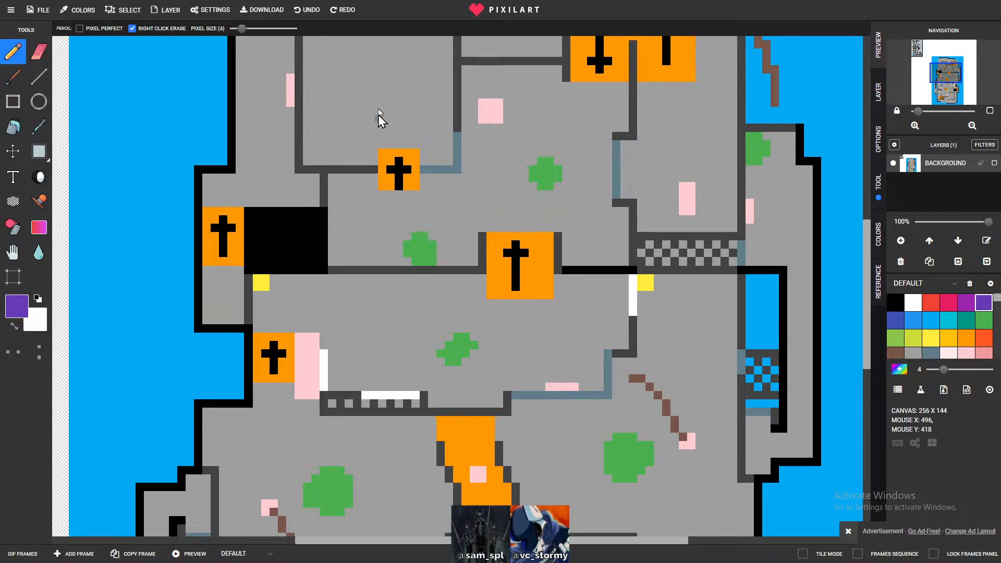
{"action": "scroll", "coordinate": [464, 256], "scroll_direction": "down", "scroll_amount": 1}
{"action": "scroll", "coordinate": [464, 257], "scroll_direction": "down", "scroll_amount": 2}
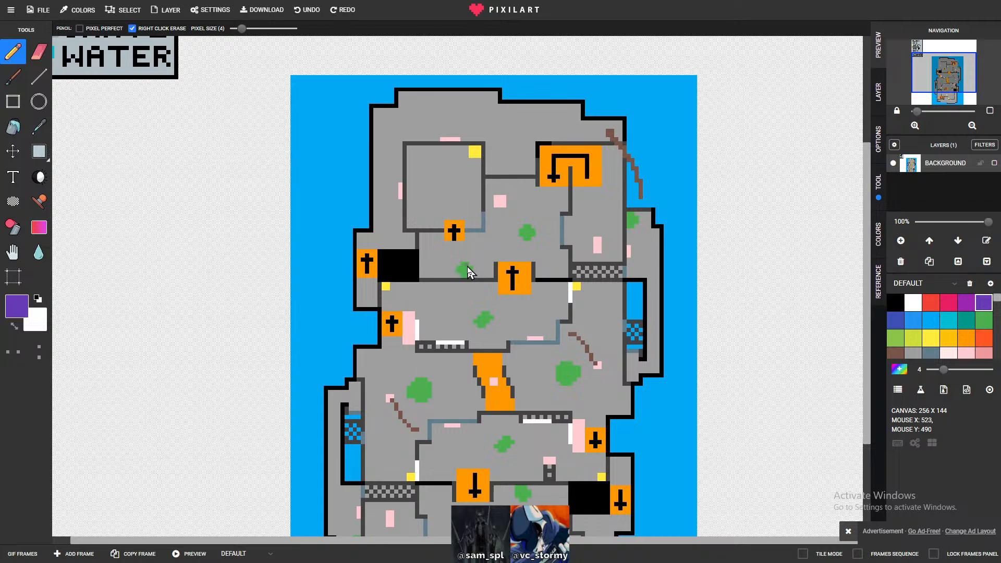
{"action": "scroll", "coordinate": [467, 267], "scroll_direction": "up", "scroll_amount": 2}
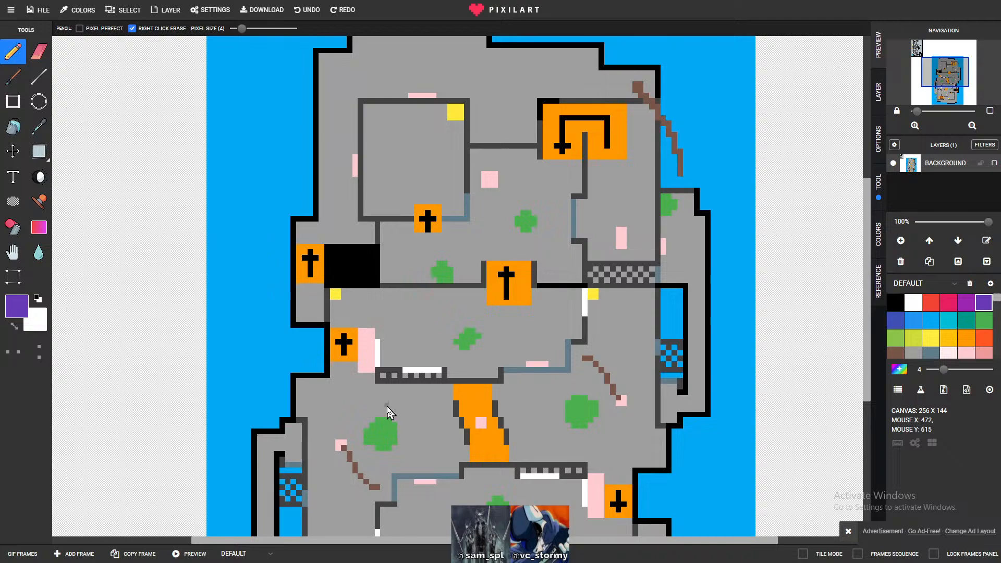
{"action": "scroll", "coordinate": [404, 408], "scroll_direction": "down", "scroll_amount": 1}
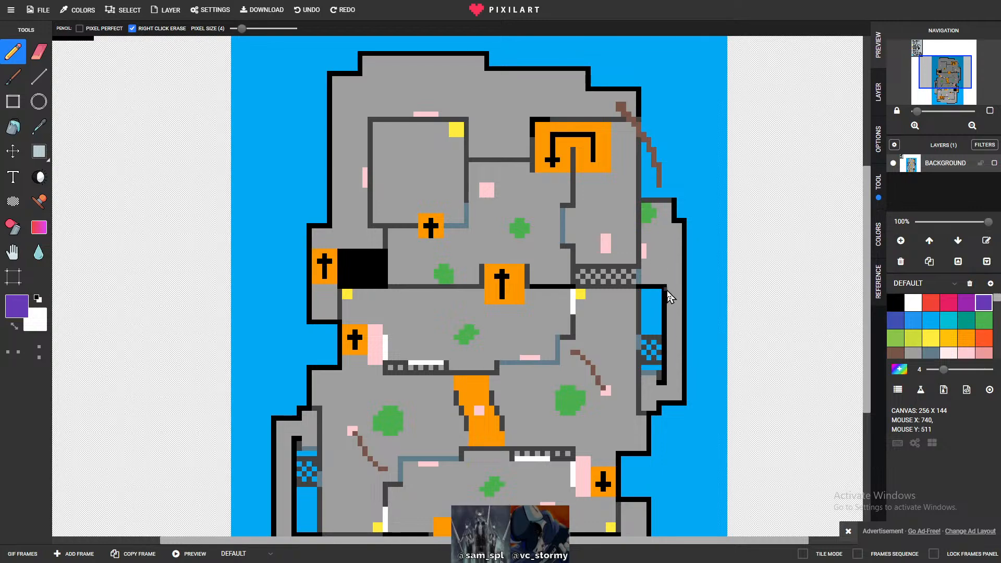
{"action": "scroll", "coordinate": [672, 295], "scroll_direction": "up", "scroll_amount": 1}
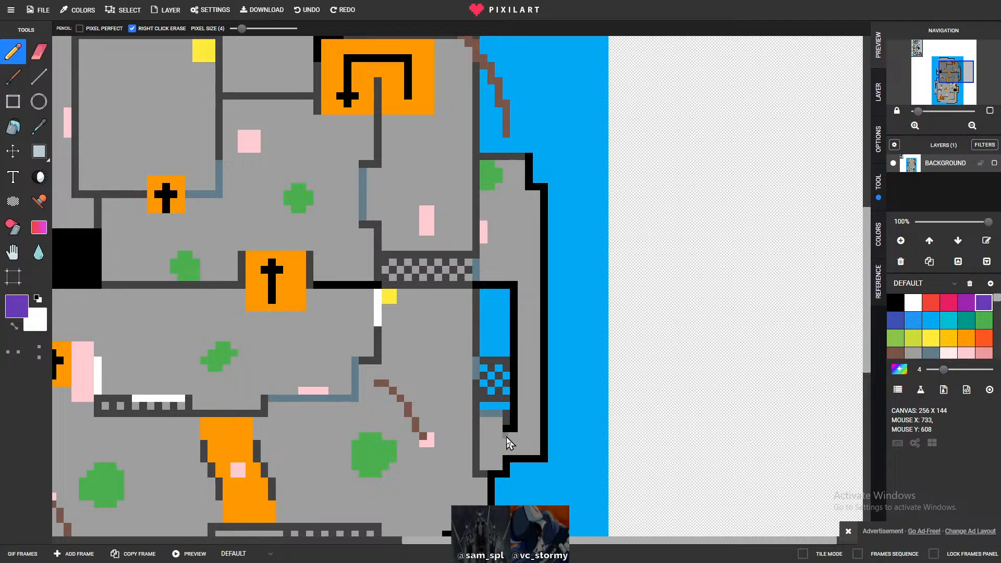
{"action": "left_click_drag", "start_coordinate": [506, 437], "coordinate": [506, 443]}
{"action": "scroll", "coordinate": [504, 456], "scroll_direction": "up", "scroll_amount": 3}
{"action": "scroll", "coordinate": [459, 308], "scroll_direction": "up", "scroll_amount": 4}
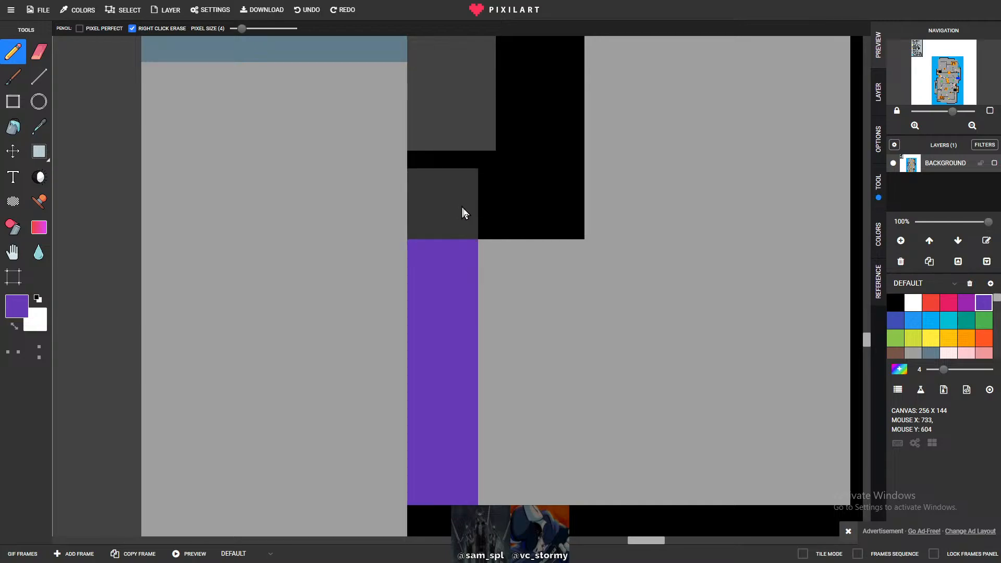
{"action": "left_click_drag", "start_coordinate": [473, 284], "coordinate": [469, 484]}
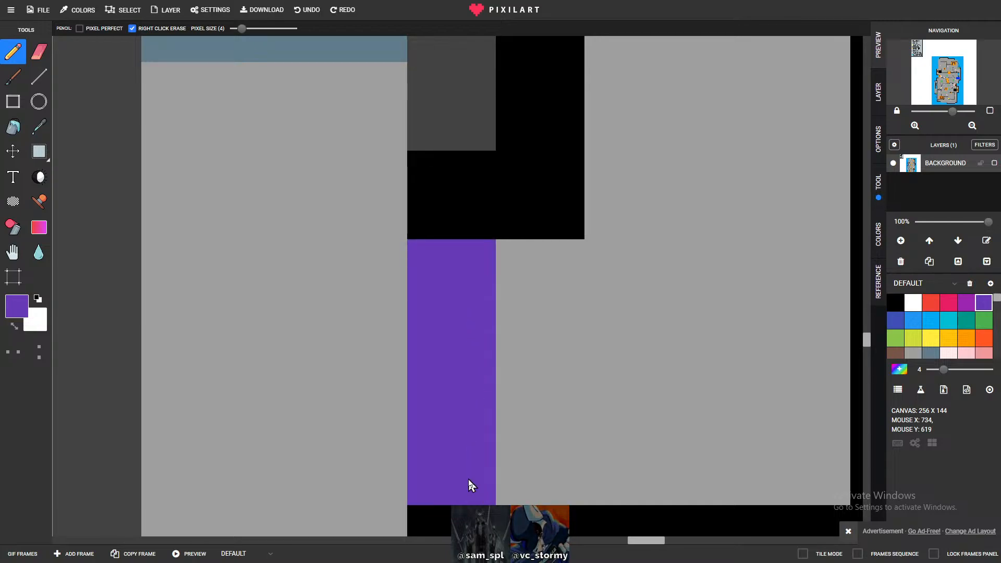
- Try a horizontal purple strip across the eastern corridor at the inner black wall's upper corner, and undo it
{"action": "scroll", "coordinate": [540, 320], "scroll_direction": "down", "scroll_amount": 5}
{"action": "scroll", "coordinate": [420, 341], "scroll_direction": "up", "scroll_amount": 3}
{"action": "scroll", "coordinate": [408, 443], "scroll_direction": "up", "scroll_amount": 5}
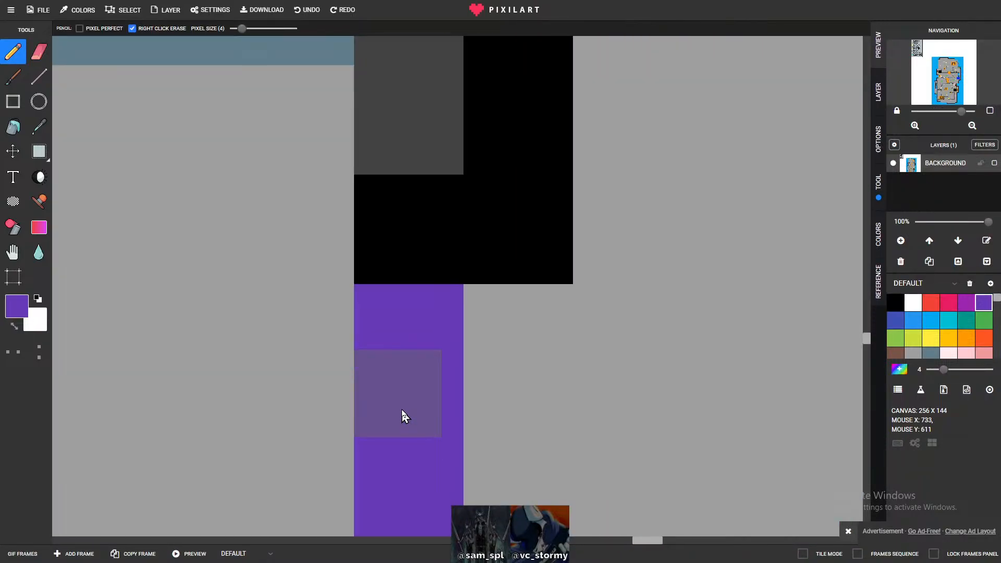
{"action": "scroll", "coordinate": [568, 196], "scroll_direction": "up", "scroll_amount": 1}
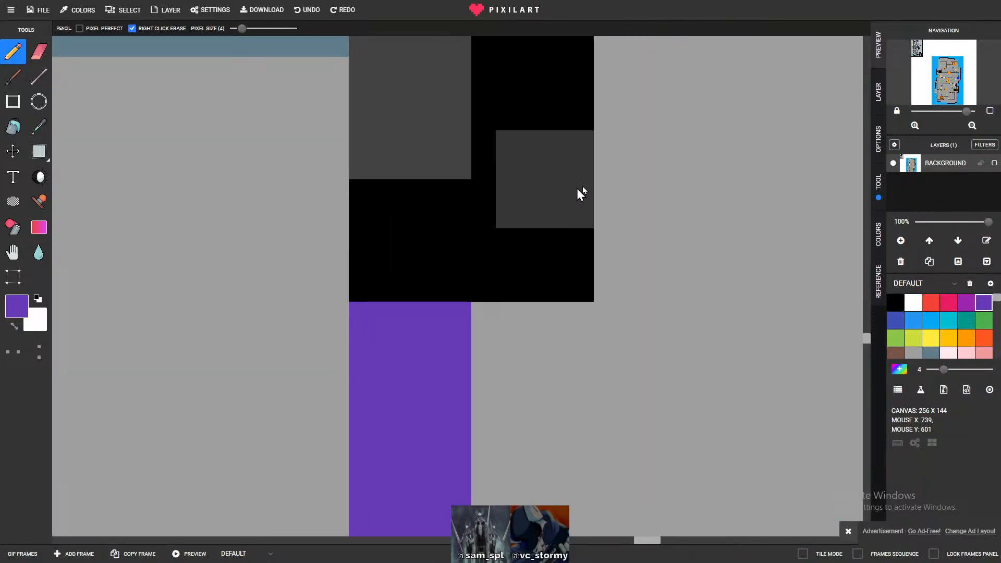
{"action": "scroll", "coordinate": [568, 195], "scroll_direction": "down", "scroll_amount": 2}
{"action": "scroll", "coordinate": [565, 318], "scroll_direction": "down", "scroll_amount": 4}
{"action": "scroll", "coordinate": [665, 212], "scroll_direction": "up", "scroll_amount": 2}
{"action": "scroll", "coordinate": [474, 342], "scroll_direction": "up", "scroll_amount": 2}
{"action": "scroll", "coordinate": [419, 276], "scroll_direction": "up", "scroll_amount": 3}
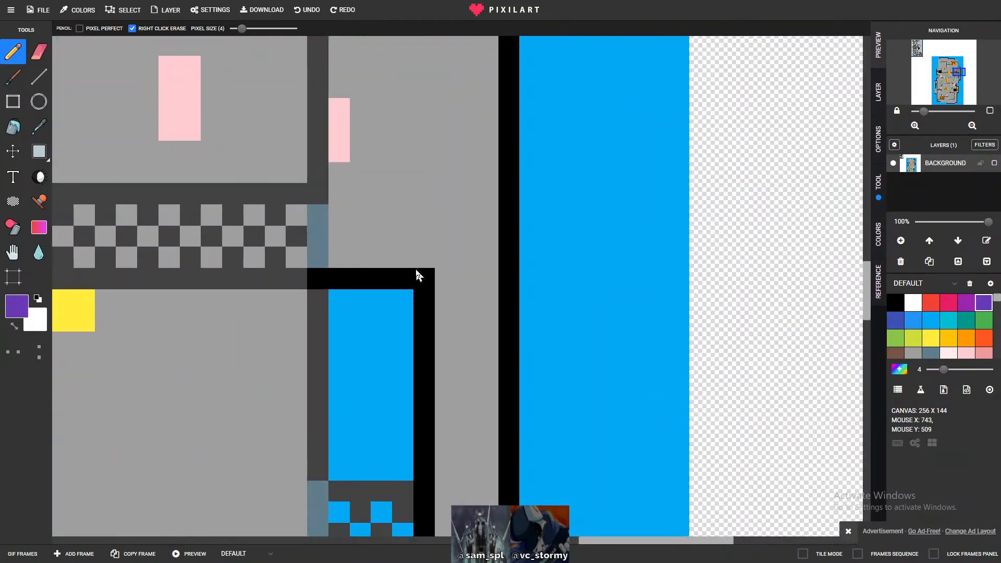
{"action": "scroll", "coordinate": [419, 276], "scroll_direction": "up", "scroll_amount": 1}
{"action": "scroll", "coordinate": [447, 291], "scroll_direction": "up", "scroll_amount": 2}
{"action": "mouse_move", "coordinate": [470, 287]}
{"action": "left_mouse_down"}
{"action": "mouse_move", "coordinate": [559, 296]}
{"action": "mouse_move", "coordinate": [474, 292]}
{"action": "mouse_move", "coordinate": [451, 301]}
{"action": "left_mouse_up"}
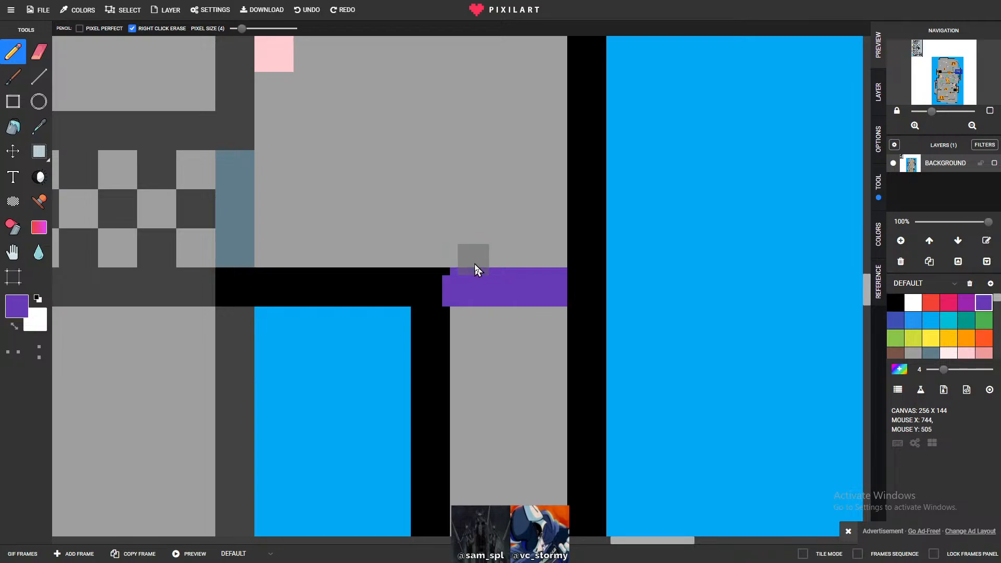
{"action": "key", "text": "ctrl+z"}
- Paint a vertical purple strip beside the blue-grey ink segment at the checkered grate's east end, down to the black wall
{"action": "scroll", "coordinate": [447, 238], "scroll_direction": "down", "scroll_amount": 5}
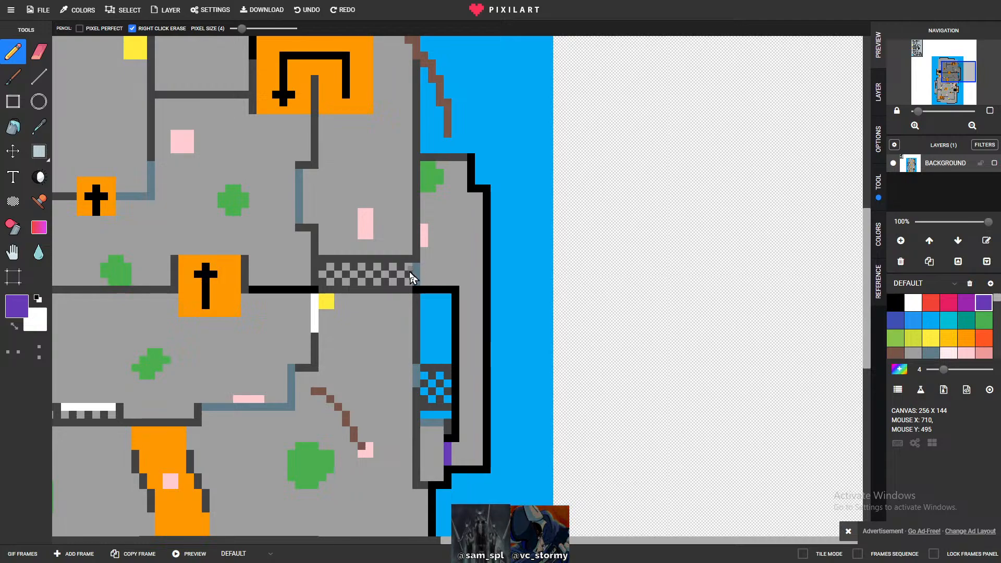
{"action": "scroll", "coordinate": [417, 271], "scroll_direction": "up", "scroll_amount": 5}
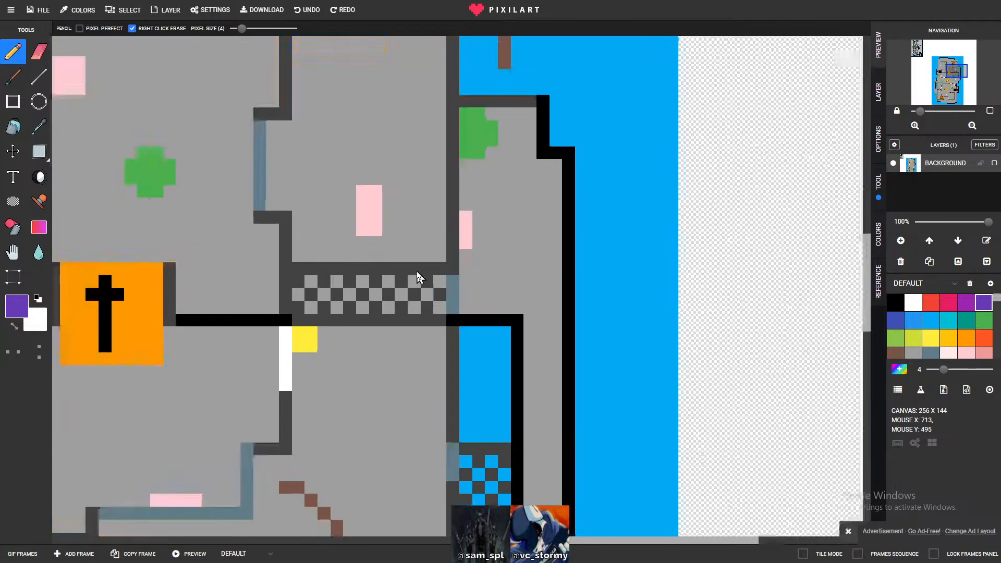
{"action": "scroll", "coordinate": [432, 282], "scroll_direction": "up", "scroll_amount": 1}
{"action": "left_click", "coordinate": [609, 301]}
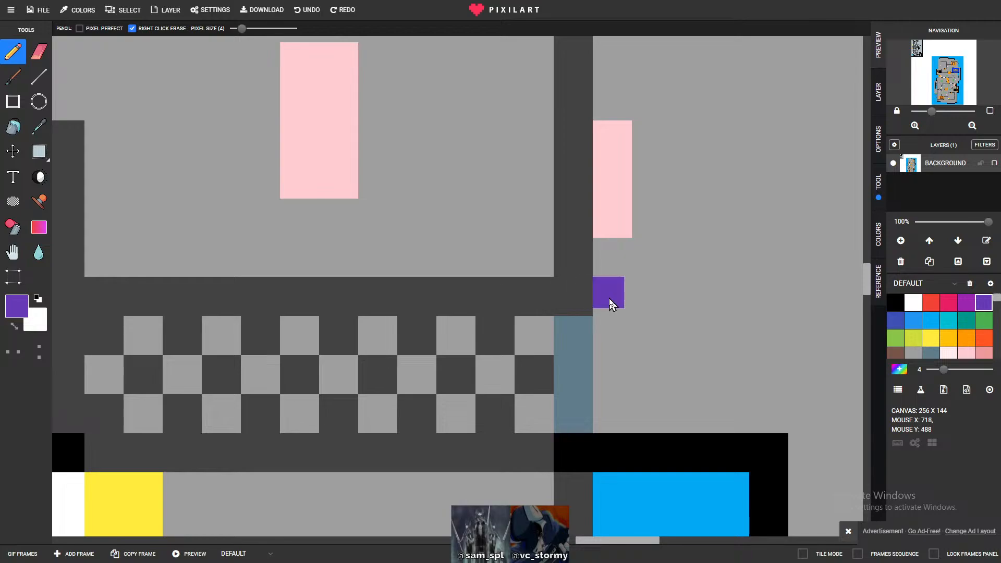
{"action": "left_click_drag", "start_coordinate": [616, 305], "coordinate": [618, 383]}
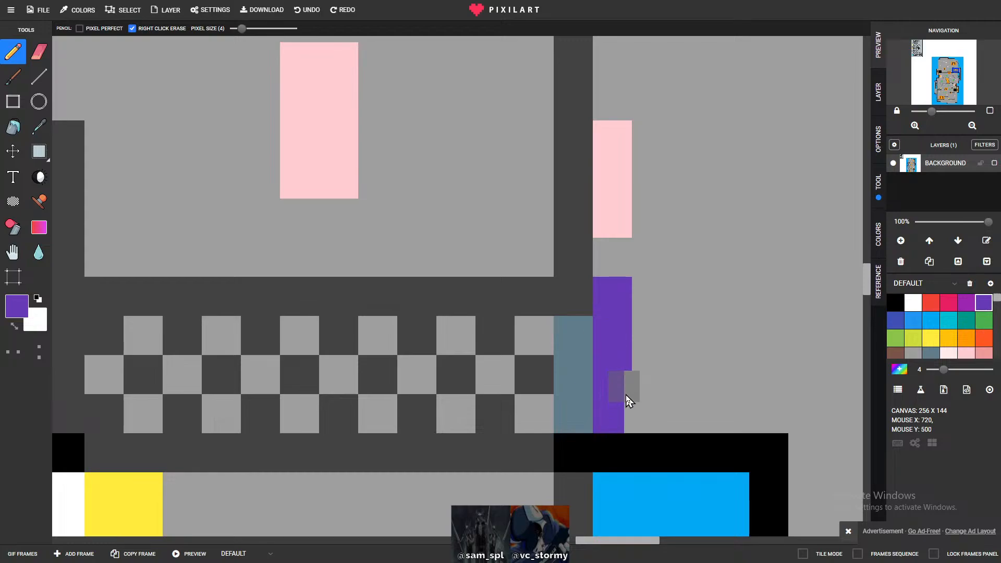
{"action": "left_click_drag", "start_coordinate": [622, 399], "coordinate": [621, 424]}
- Examine the whole map with its purple strips, including the upper western wall beside the black block and yellow square
{"action": "scroll", "coordinate": [627, 409], "scroll_direction": "down", "scroll_amount": 5}
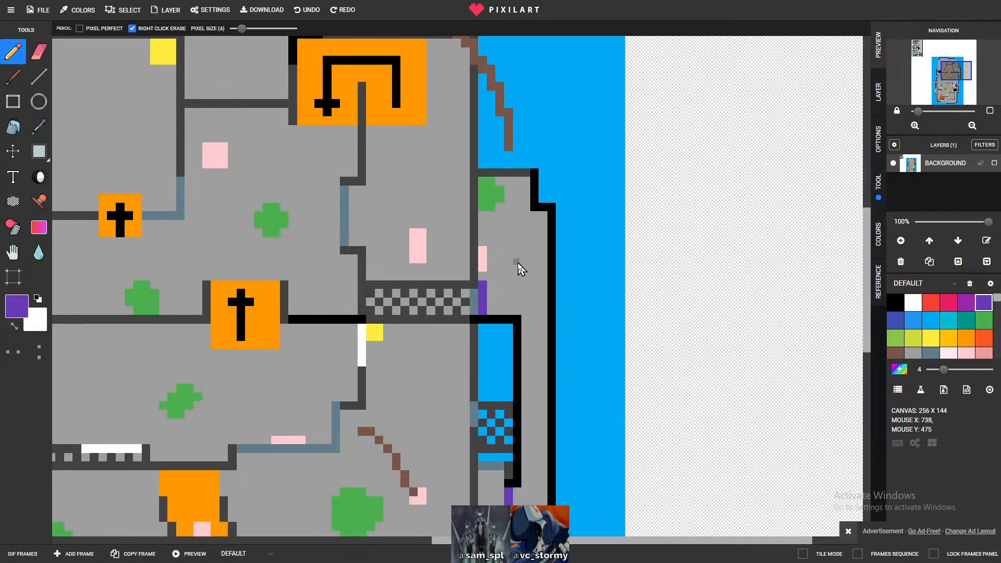
{"action": "scroll", "coordinate": [440, 445], "scroll_direction": "down", "scroll_amount": 3}
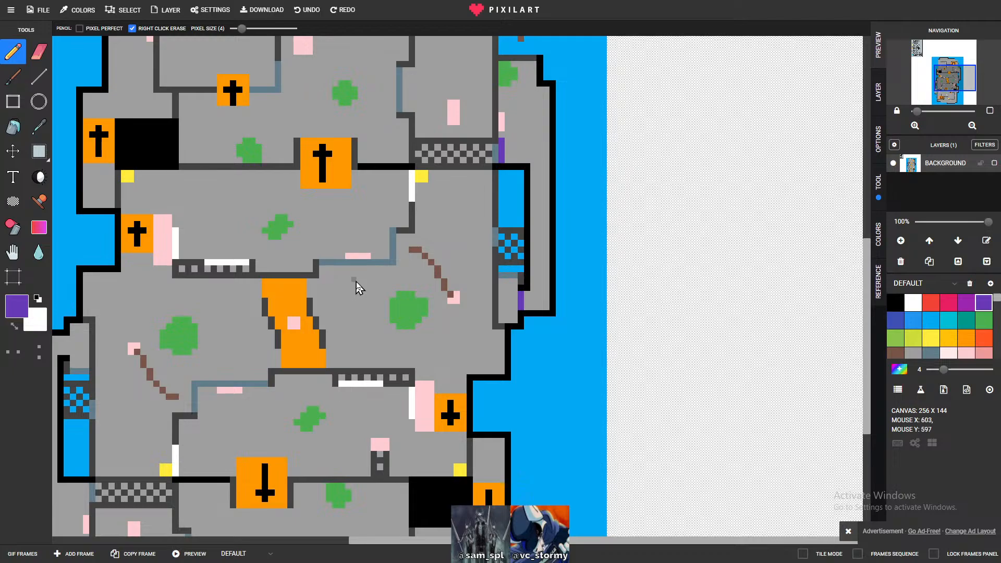
{"action": "scroll", "coordinate": [359, 287], "scroll_direction": "down", "scroll_amount": 2}
{"action": "scroll", "coordinate": [371, 287], "scroll_direction": "down", "scroll_amount": 2}
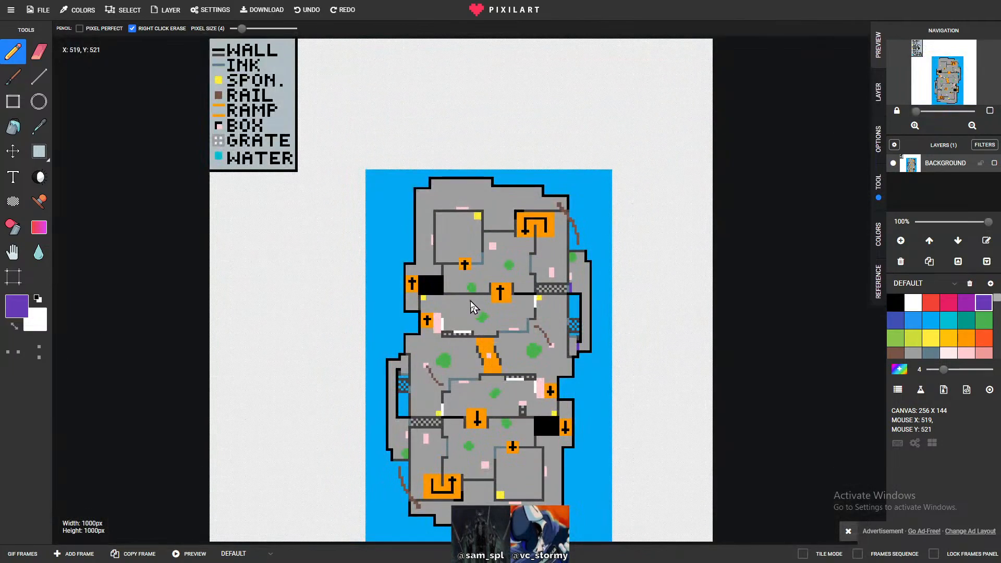
{"action": "scroll", "coordinate": [586, 302], "scroll_direction": "up", "scroll_amount": 1}
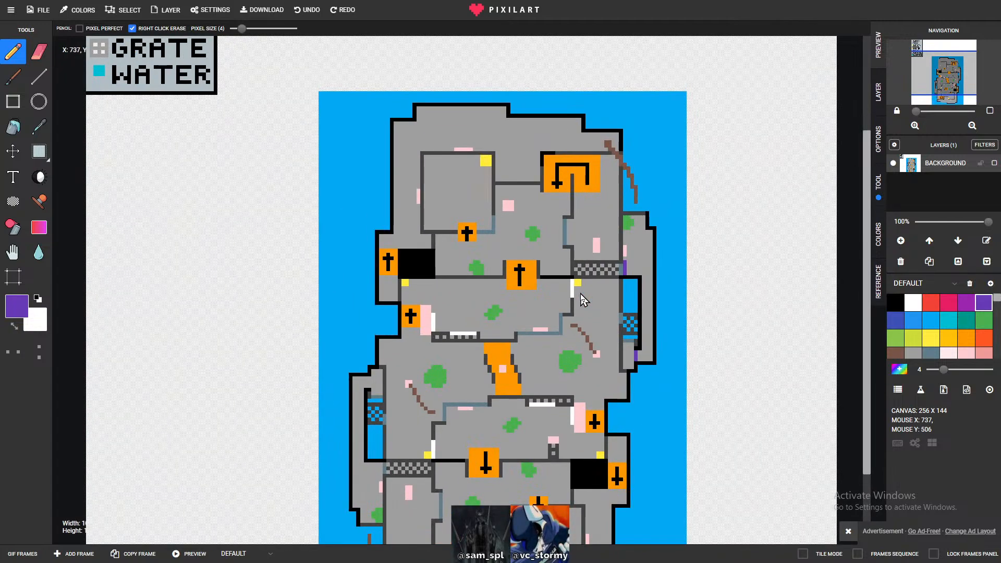
{"action": "scroll", "coordinate": [585, 301], "scroll_direction": "up", "scroll_amount": 1}
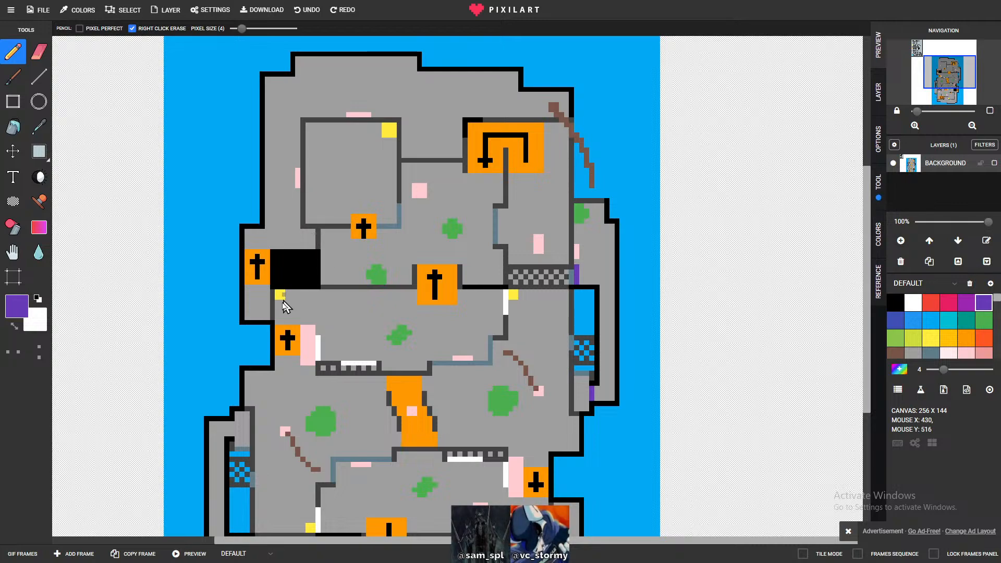
{"action": "scroll", "coordinate": [271, 312], "scroll_direction": "up", "scroll_amount": 2}
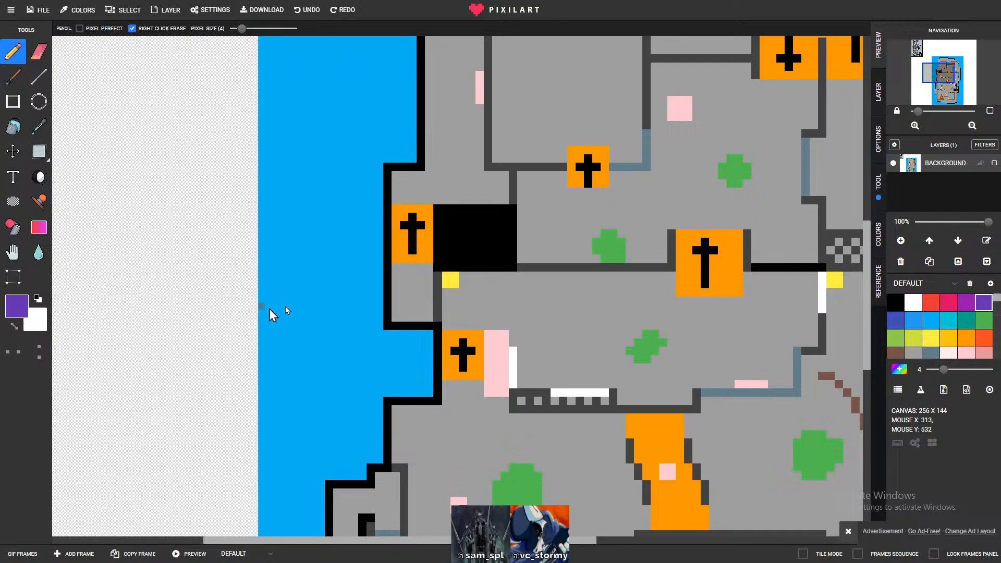
{"action": "scroll", "coordinate": [271, 312], "scroll_direction": "up", "scroll_amount": 1}
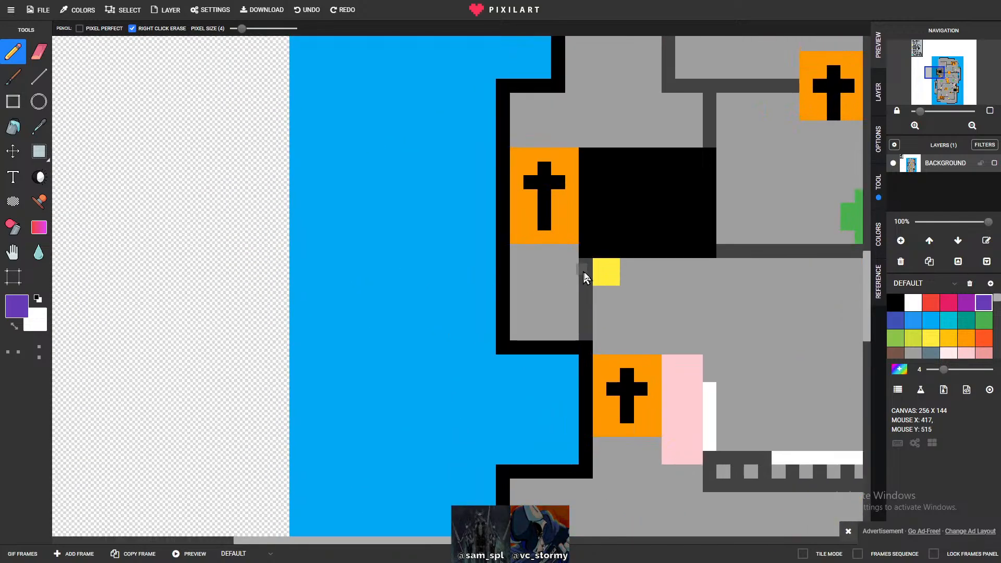
- Examine the upper western passage around the black block and yellow square, and the walled room to its north
{"action": "scroll", "coordinate": [619, 279], "scroll_direction": "down", "scroll_amount": 3}
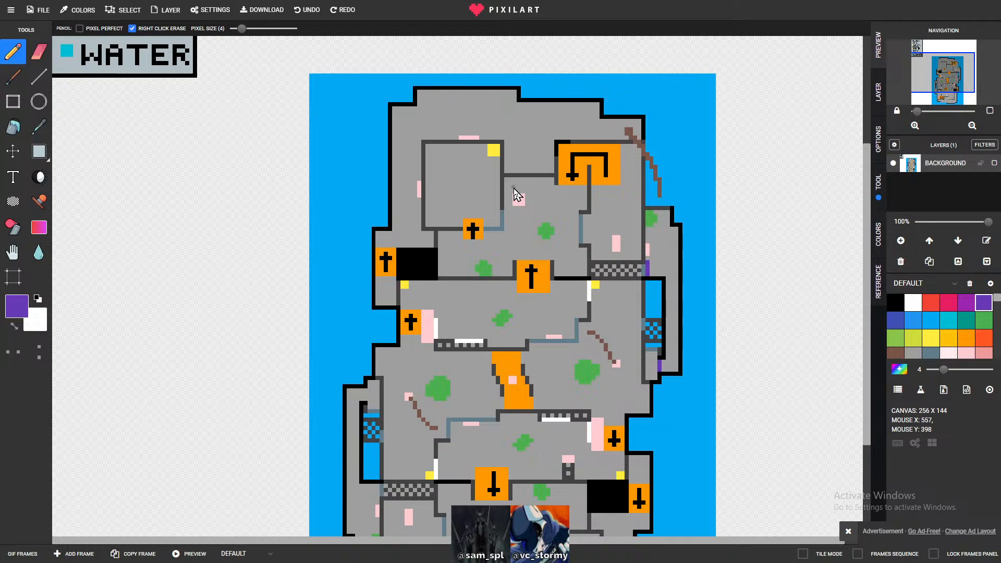
{"action": "scroll", "coordinate": [392, 270], "scroll_direction": "up", "scroll_amount": 2}
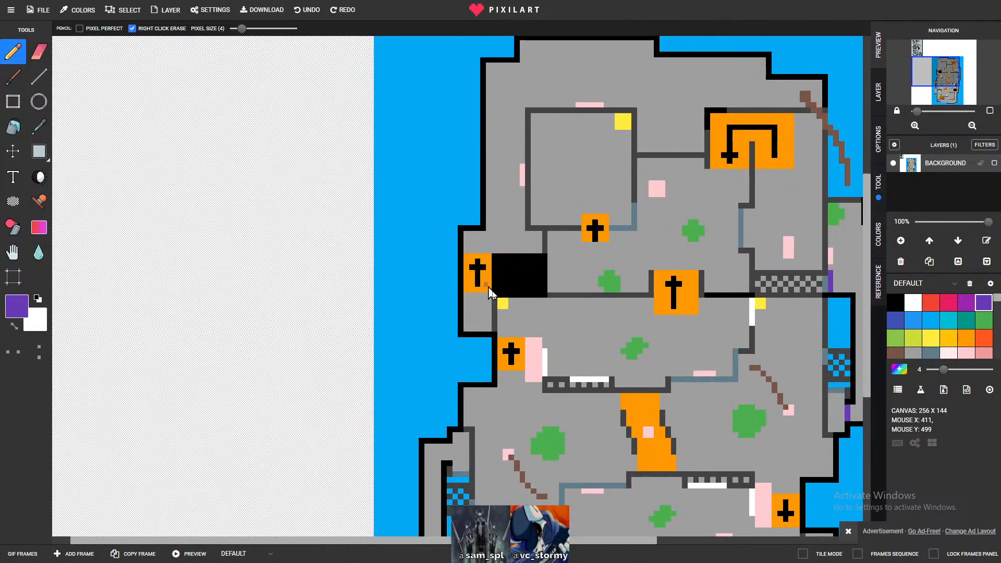
{"action": "scroll", "coordinate": [501, 307], "scroll_direction": "down", "scroll_amount": 1}
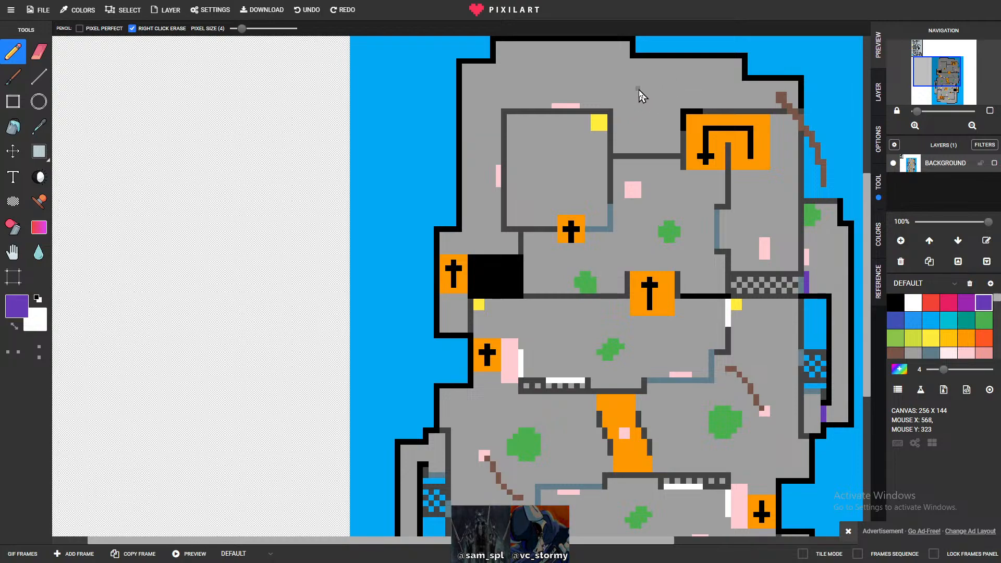
{"action": "scroll", "coordinate": [473, 304], "scroll_direction": "up", "scroll_amount": 2}
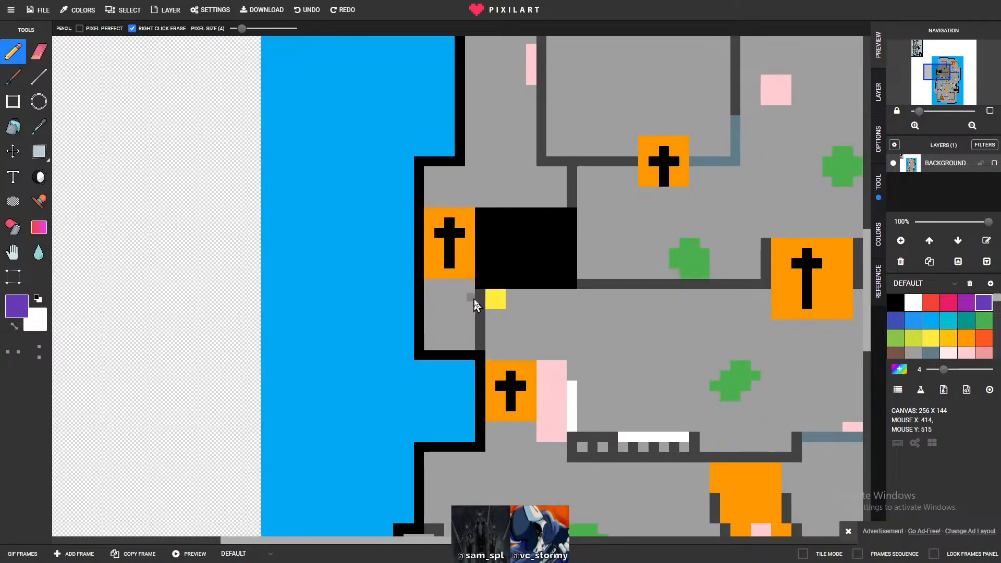
{"action": "scroll", "coordinate": [622, 235], "scroll_direction": "down", "scroll_amount": 2}
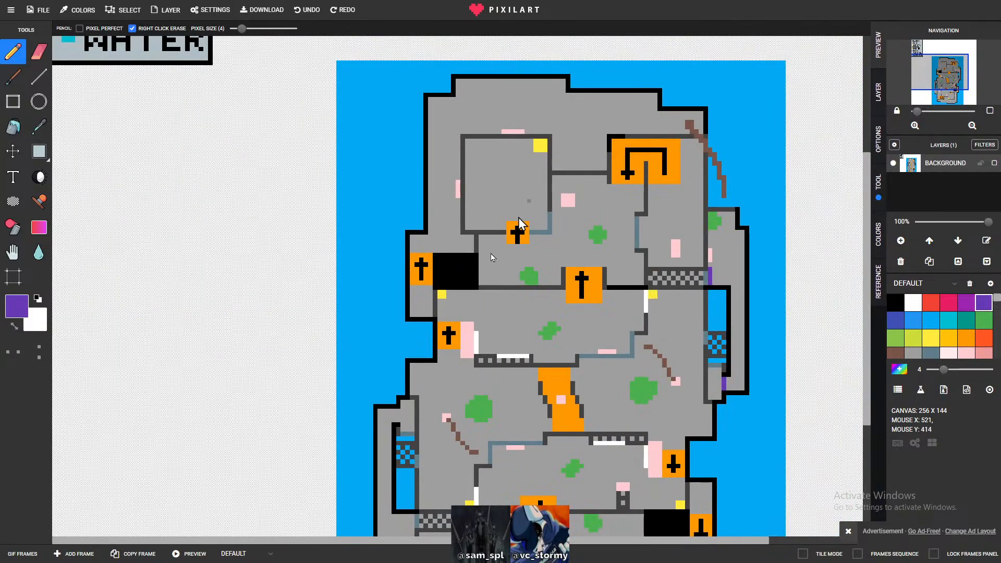
{"action": "scroll", "coordinate": [479, 255], "scroll_direction": "up", "scroll_amount": 3}
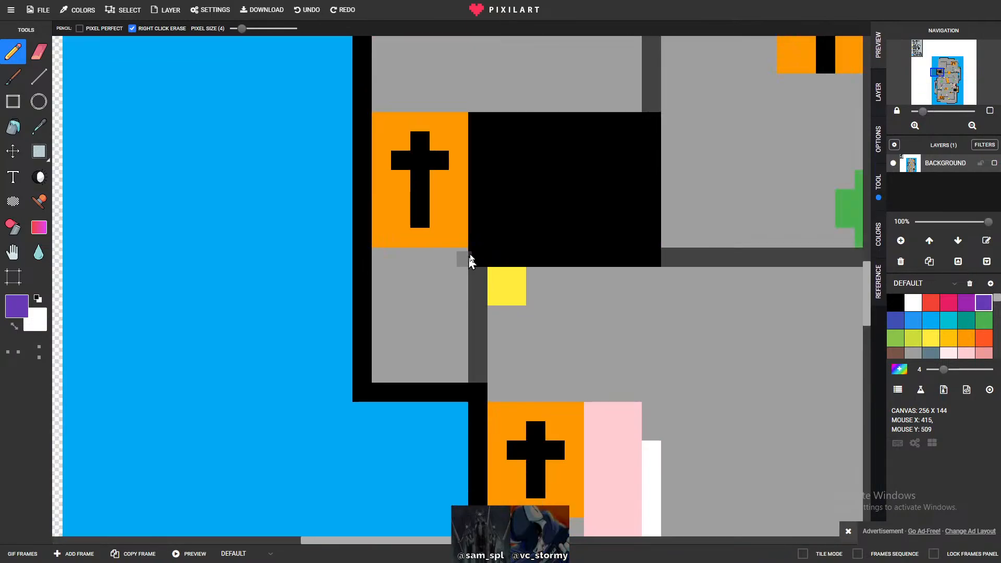
{"action": "scroll", "coordinate": [538, 142], "scroll_direction": "down", "scroll_amount": 3}
{"action": "scroll", "coordinate": [480, 128], "scroll_direction": "up", "scroll_amount": 2}
{"action": "scroll", "coordinate": [451, 380], "scroll_direction": "up", "scroll_amount": 3}
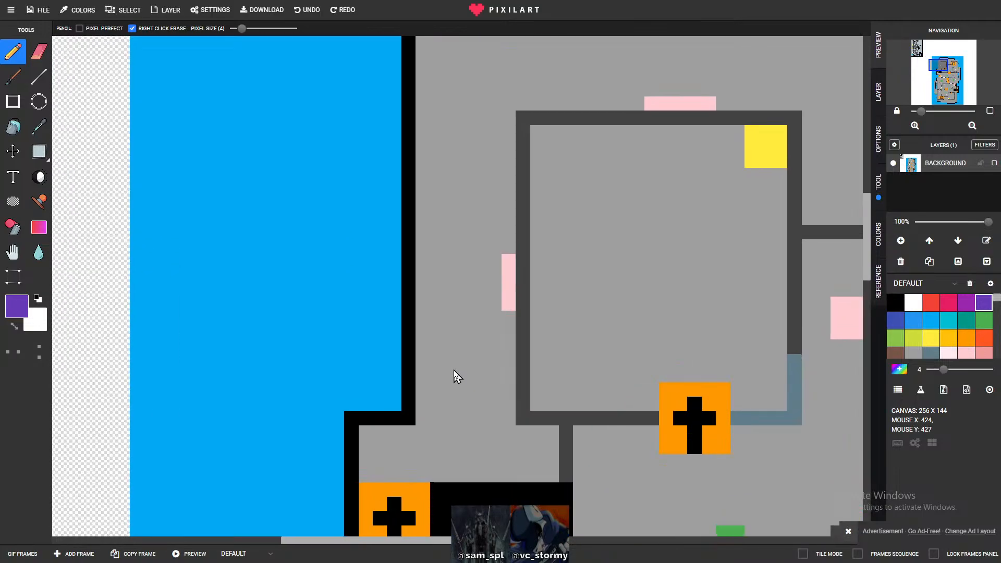
{"action": "scroll", "coordinate": [495, 182], "scroll_direction": "down", "scroll_amount": 3}
{"action": "scroll", "coordinate": [495, 180], "scroll_direction": "up", "scroll_amount": 3}
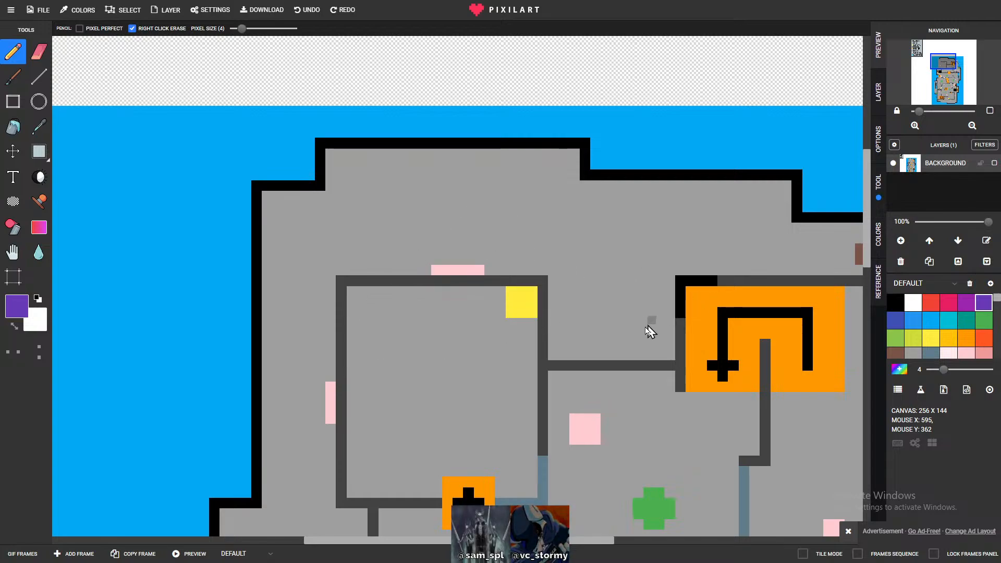
{"action": "scroll", "coordinate": [547, 321], "scroll_direction": "down", "scroll_amount": 2}
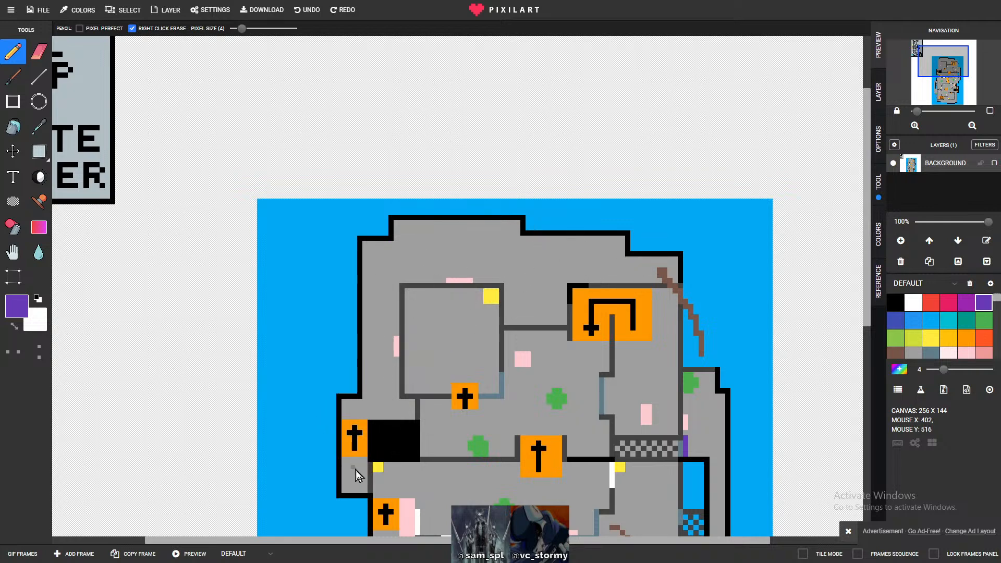
- Paint a vertical purple strip in the western passage along the dark grey wall, downward from the black block's lower edge
{"action": "scroll", "coordinate": [356, 474], "scroll_direction": "up", "scroll_amount": 4}
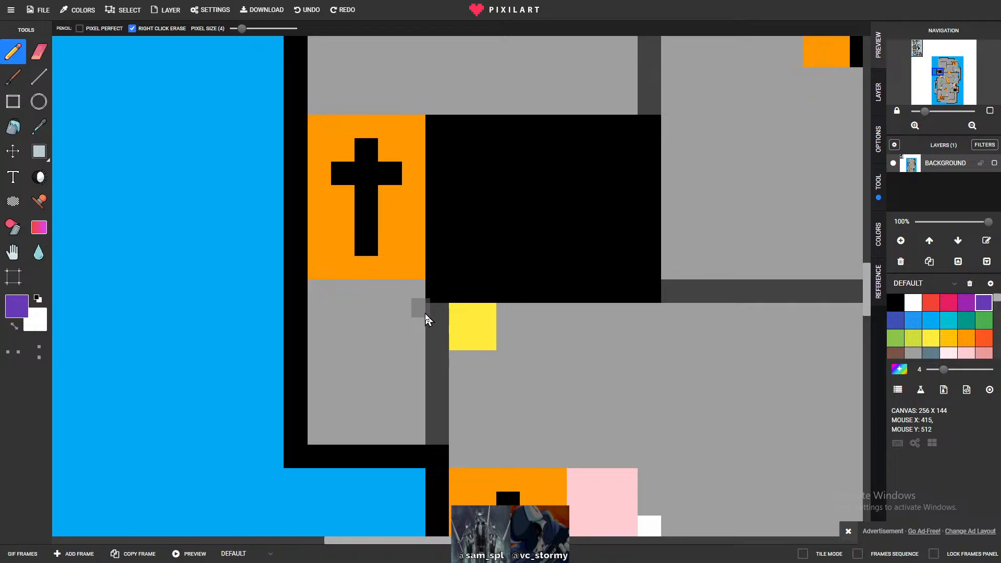
{"action": "scroll", "coordinate": [424, 314], "scroll_direction": "up", "scroll_amount": 2}
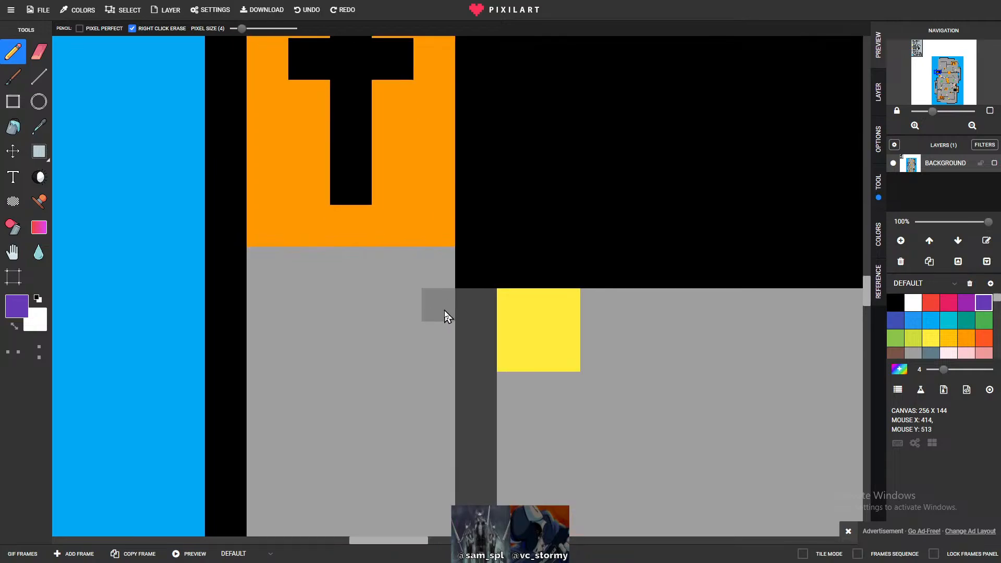
{"action": "scroll", "coordinate": [444, 315], "scroll_direction": "up", "scroll_amount": 1}
{"action": "mouse_move", "coordinate": [449, 305]}
{"action": "left_mouse_down"}
{"action": "mouse_move", "coordinate": [442, 518]}
{"action": "mouse_move", "coordinate": [436, 477]}
{"action": "left_mouse_up"}
{"action": "scroll", "coordinate": [436, 477], "scroll_direction": "down", "scroll_amount": 2}
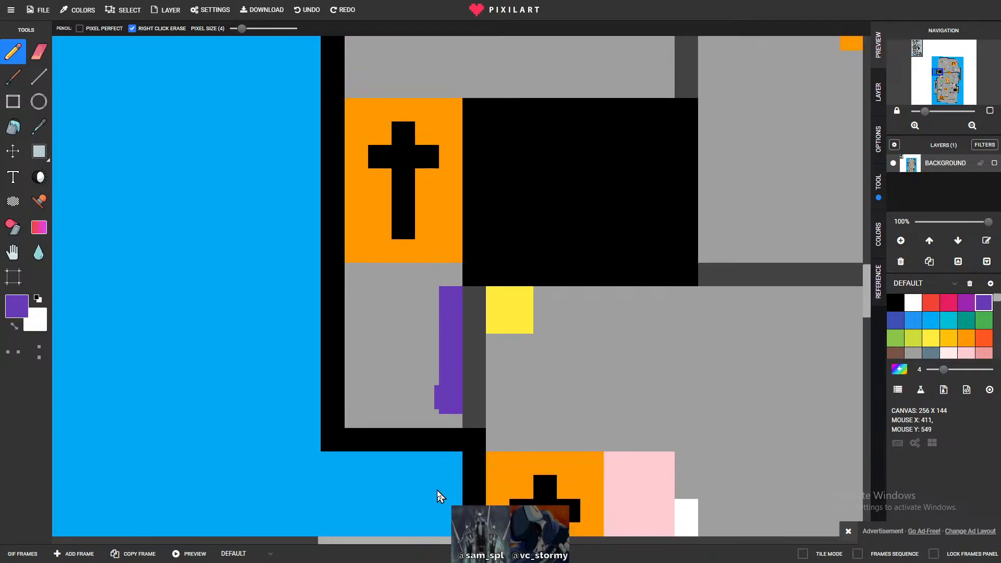
- Cover the stray pixels beside the western purple strip with floor grey and extend the strip in purple to the black wall
{"action": "scroll", "coordinate": [457, 449], "scroll_direction": "up", "scroll_amount": 2}
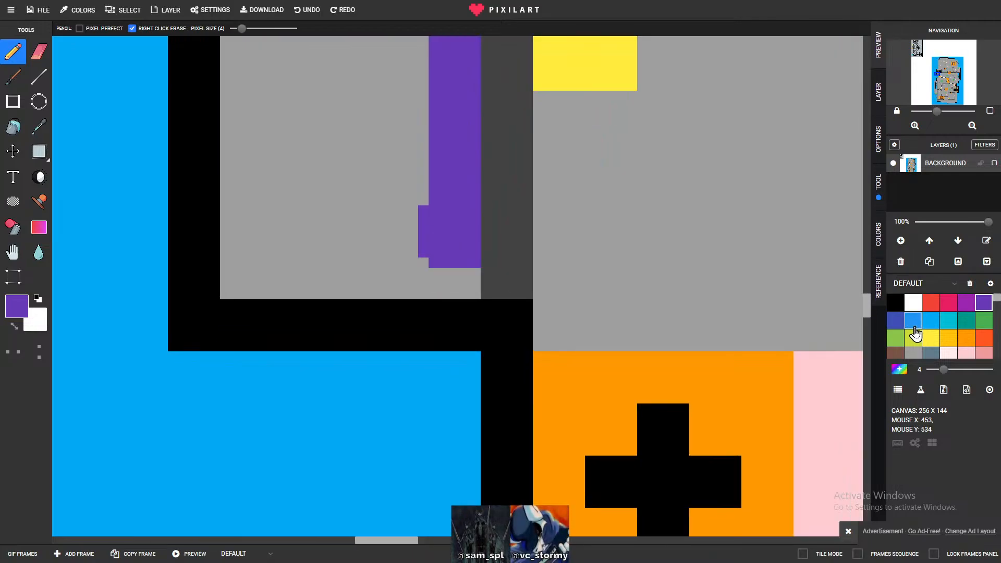
{"action": "left_click", "coordinate": [912, 355]}
{"action": "left_click_drag", "start_coordinate": [423, 230], "coordinate": [412, 254]}
{"action": "left_click", "coordinate": [983, 302]}
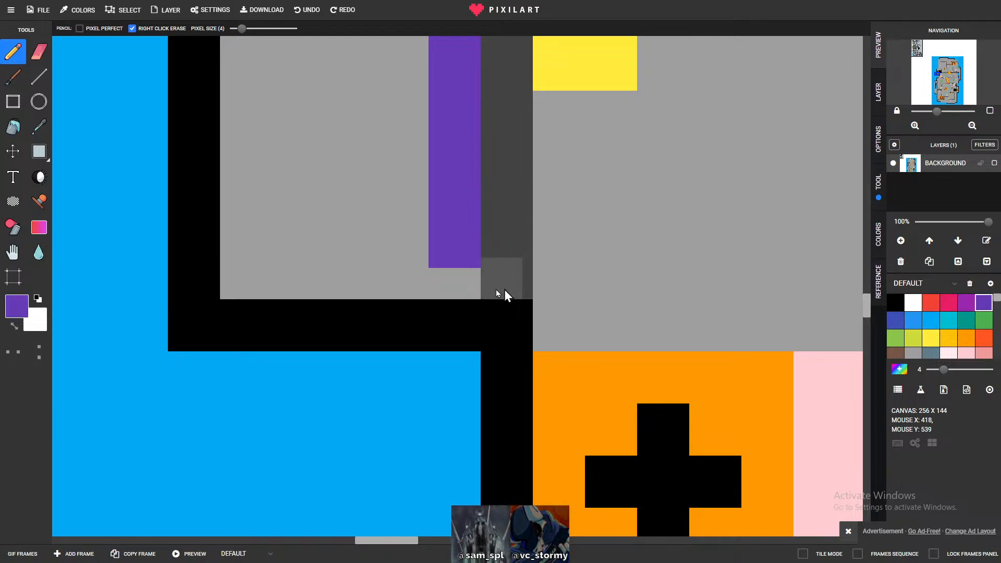
{"action": "left_click", "coordinate": [462, 283]}
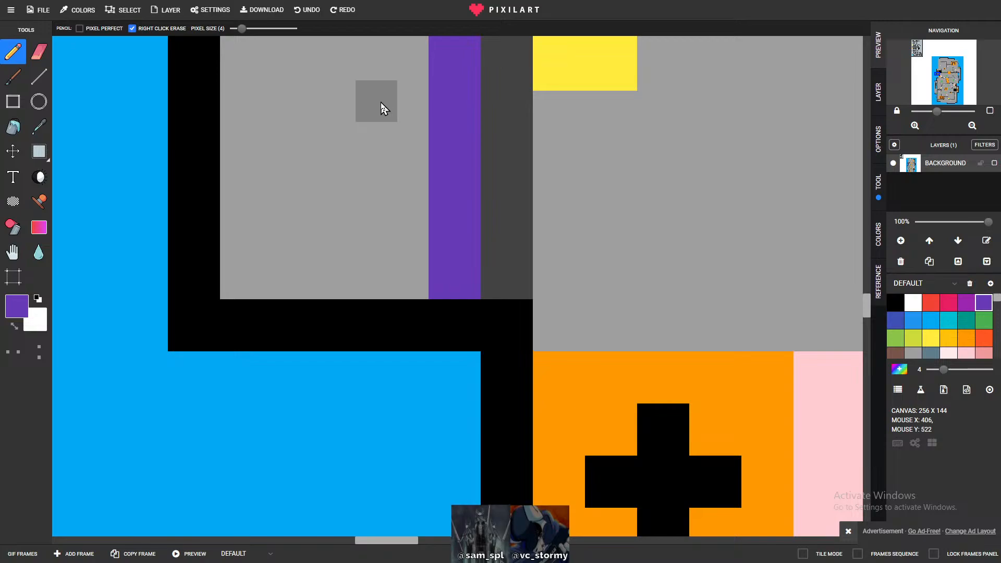
- Paint over the yellow square in the north-western walled room's upper corner with the grey floor colour
{"action": "scroll", "coordinate": [418, 52], "scroll_direction": "down", "scroll_amount": 5}
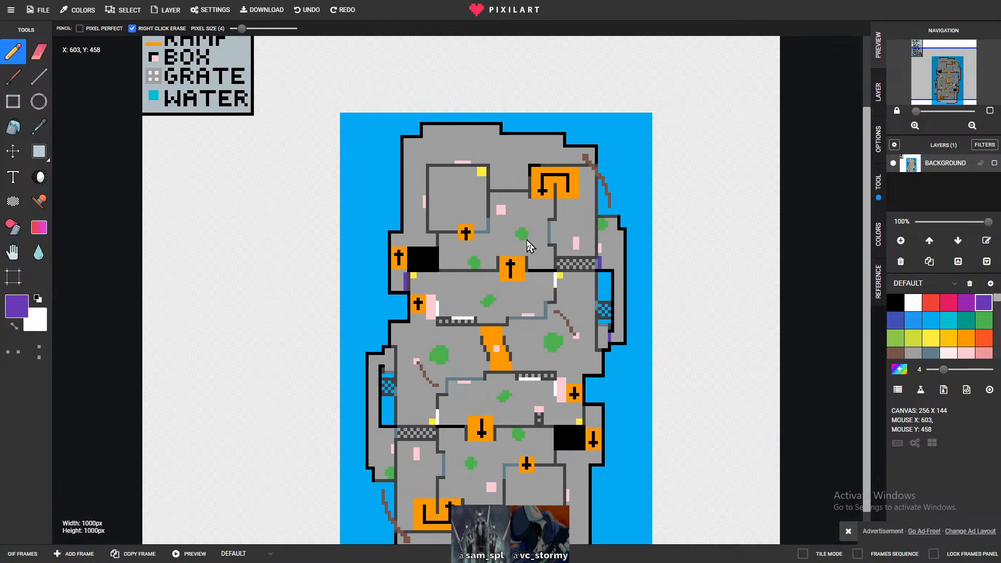
{"action": "scroll", "coordinate": [487, 351], "scroll_direction": "up", "scroll_amount": 3}
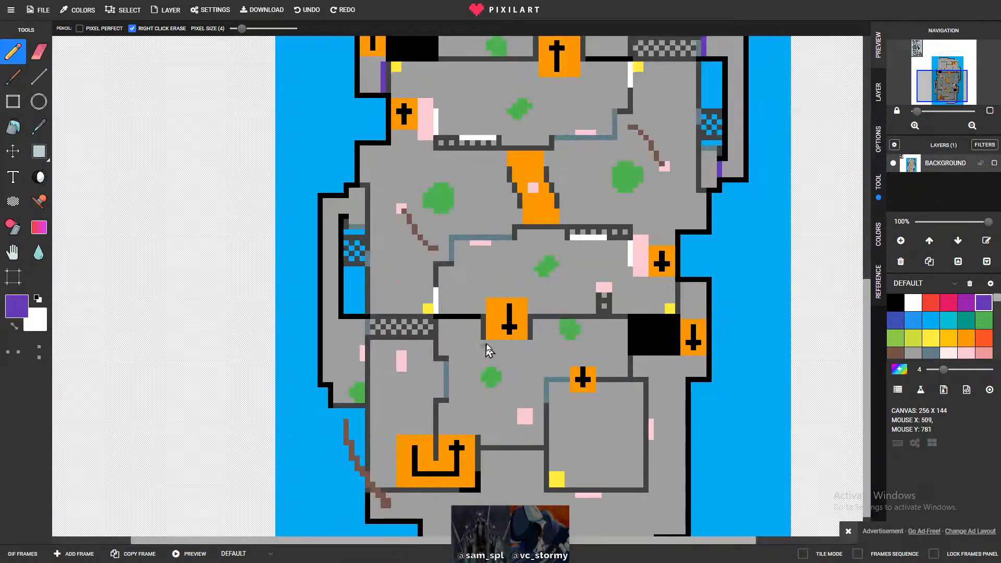
{"action": "scroll", "coordinate": [502, 330], "scroll_direction": "down", "scroll_amount": 5}
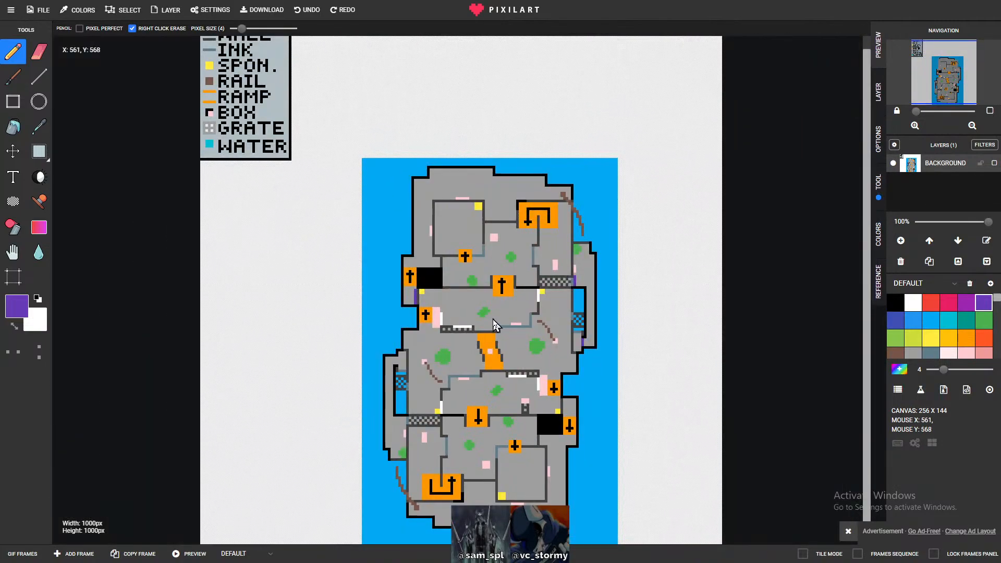
{"action": "scroll", "coordinate": [476, 279], "scroll_direction": "up", "scroll_amount": 3}
{"action": "scroll", "coordinate": [509, 234], "scroll_direction": "up", "scroll_amount": 1}
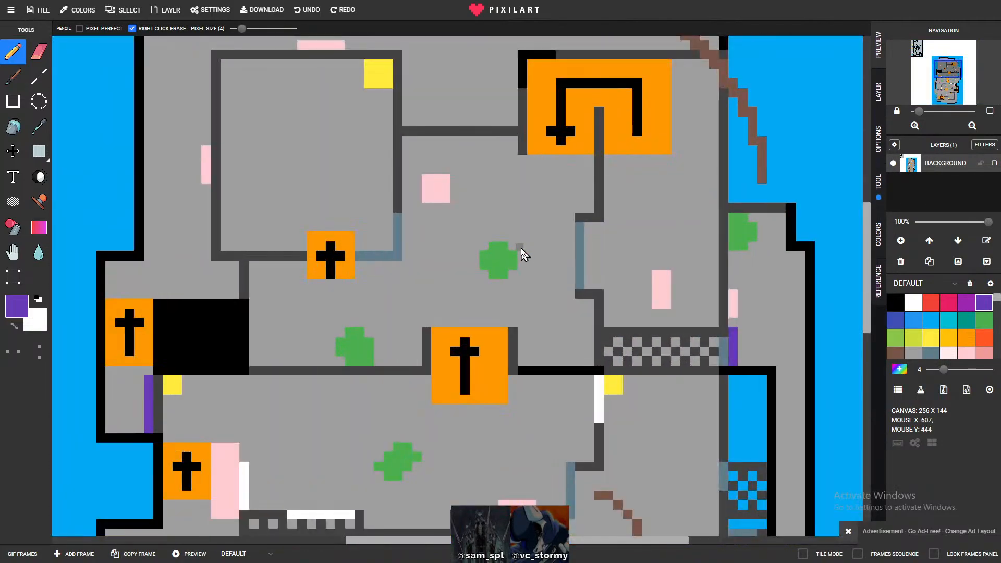
{"action": "scroll", "coordinate": [520, 252], "scroll_direction": "down", "scroll_amount": 3}
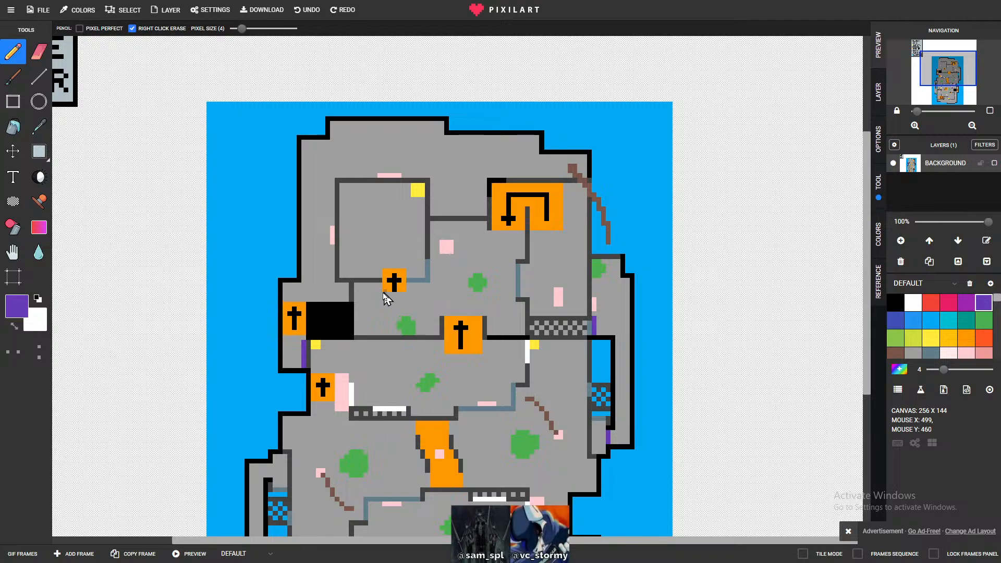
{"action": "scroll", "coordinate": [385, 297], "scroll_direction": "up", "scroll_amount": 2}
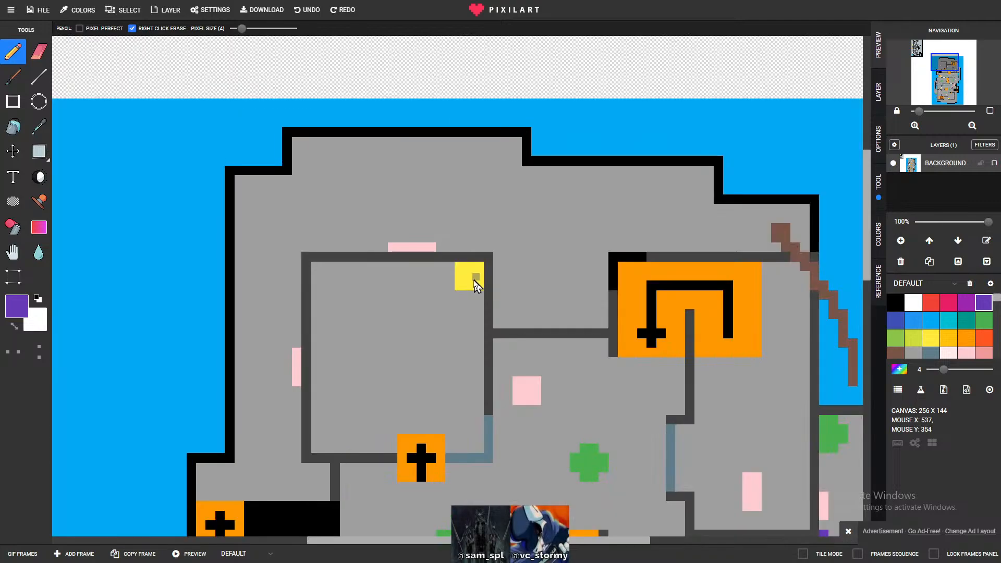
{"action": "left_click", "coordinate": [913, 353]}
{"action": "scroll", "coordinate": [447, 294], "scroll_direction": "up", "scroll_amount": 5}
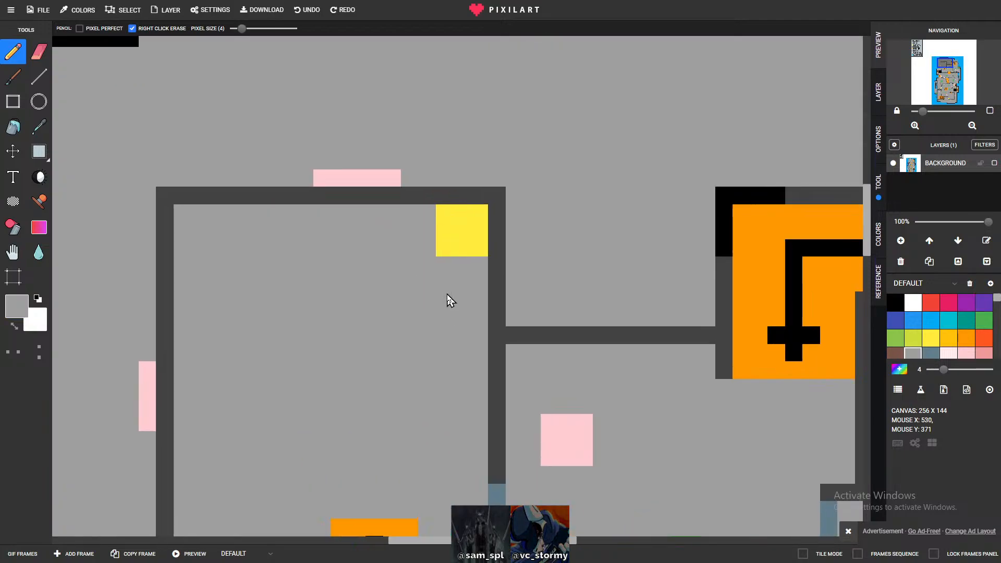
{"action": "mouse_move", "coordinate": [461, 69]}
{"action": "left_mouse_down"}
{"action": "mouse_move", "coordinate": [577, 69]}
{"action": "mouse_move", "coordinate": [575, 196]}
{"action": "mouse_move", "coordinate": [577, 133]}
{"action": "mouse_move", "coordinate": [493, 94]}
{"action": "mouse_move", "coordinate": [453, 102]}
{"action": "mouse_move", "coordinate": [502, 119]}
{"action": "mouse_move", "coordinate": [446, 124]}
{"action": "mouse_move", "coordinate": [527, 147]}
{"action": "mouse_move", "coordinate": [540, 175]}
{"action": "mouse_move", "coordinate": [516, 187]}
{"action": "mouse_move", "coordinate": [462, 175]}
{"action": "mouse_move", "coordinate": [462, 205]}
{"action": "left_mouse_up"}
{"action": "scroll", "coordinate": [449, 359], "scroll_direction": "down", "scroll_amount": 2}
{"action": "scroll", "coordinate": [450, 359], "scroll_direction": "down", "scroll_amount": 5}
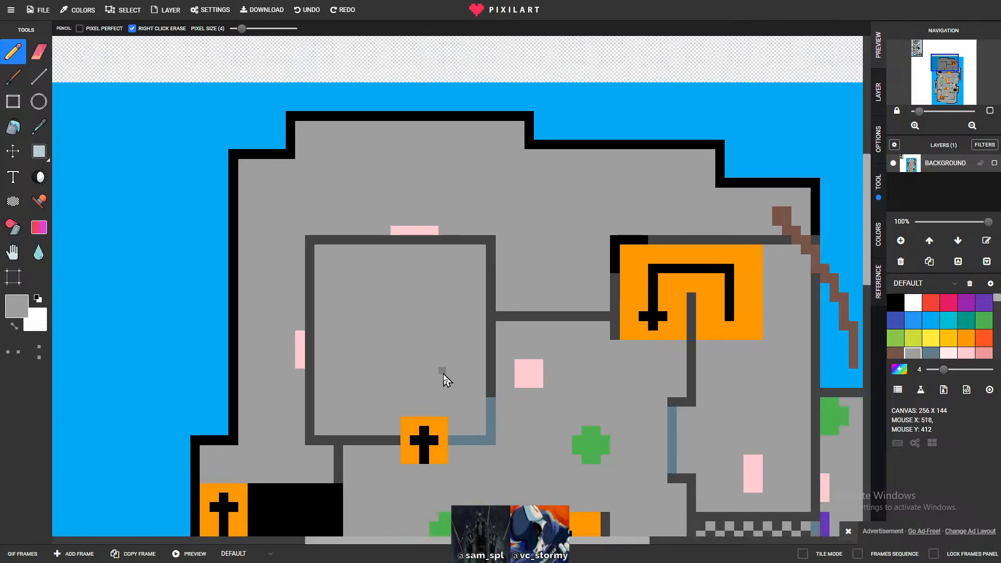
- Examine the map's ramps, side passages and purple strips, from the western black block across to the eastern checkered grate
{"action": "scroll", "coordinate": [524, 407], "scroll_direction": "up", "scroll_amount": 1}
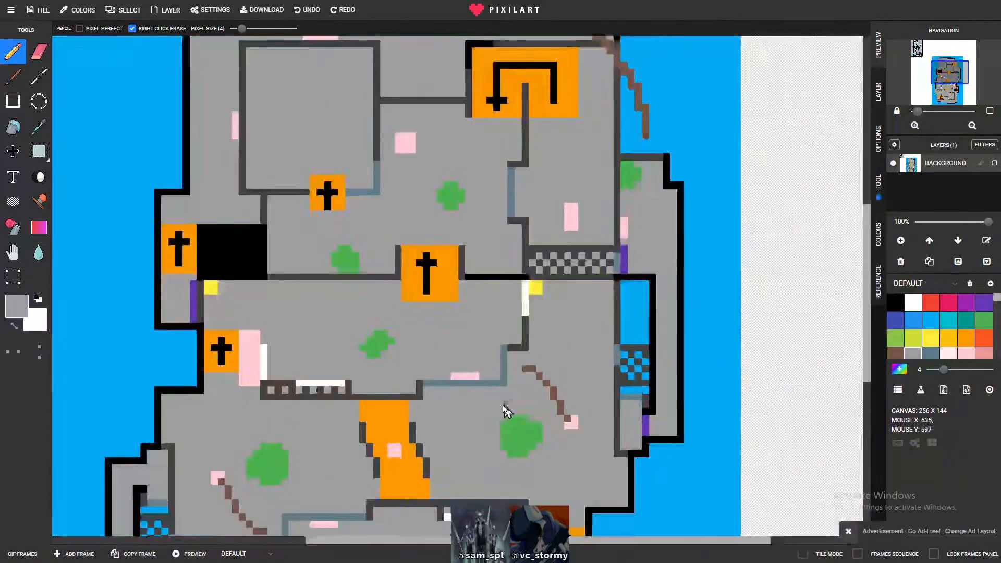
{"action": "scroll", "coordinate": [375, 233], "scroll_direction": "up", "scroll_amount": 2}
{"action": "scroll", "coordinate": [383, 229], "scroll_direction": "up", "scroll_amount": 1}
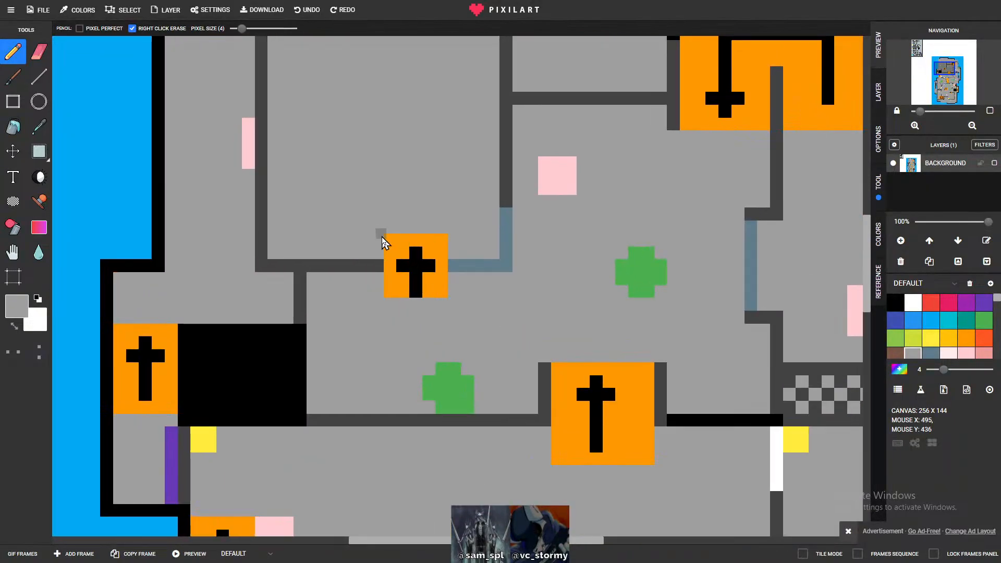
{"action": "scroll", "coordinate": [379, 235], "scroll_direction": "down", "scroll_amount": 1}
{"action": "scroll", "coordinate": [458, 420], "scroll_direction": "down", "scroll_amount": 2}
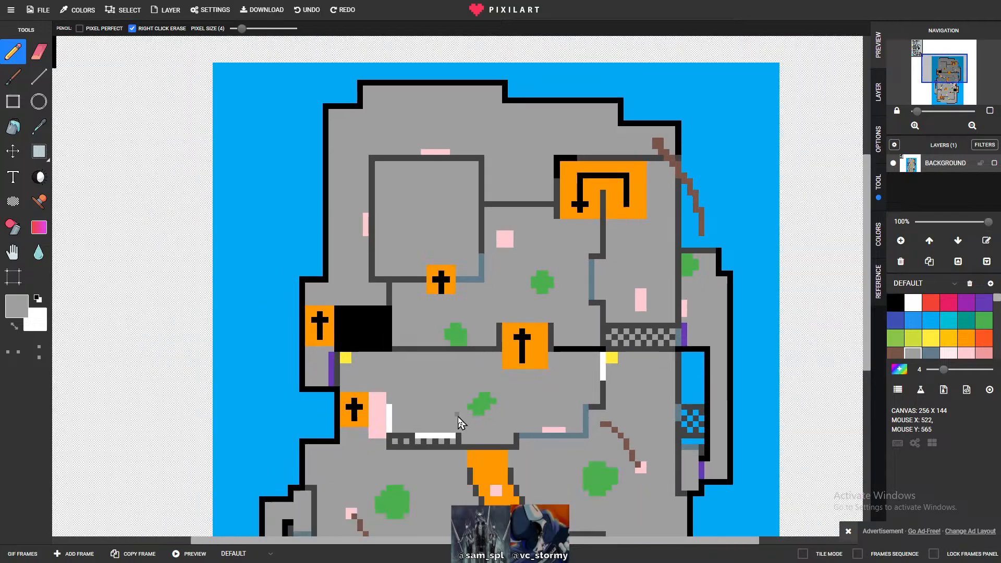
{"action": "scroll", "coordinate": [464, 420], "scroll_direction": "up", "scroll_amount": 1}
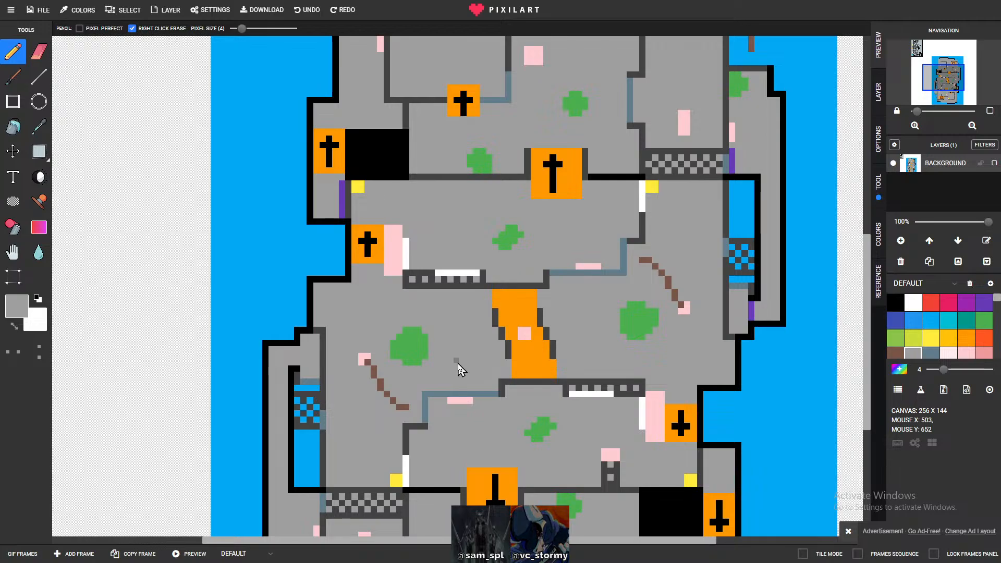
{"action": "scroll", "coordinate": [454, 369], "scroll_direction": "down", "scroll_amount": 1}
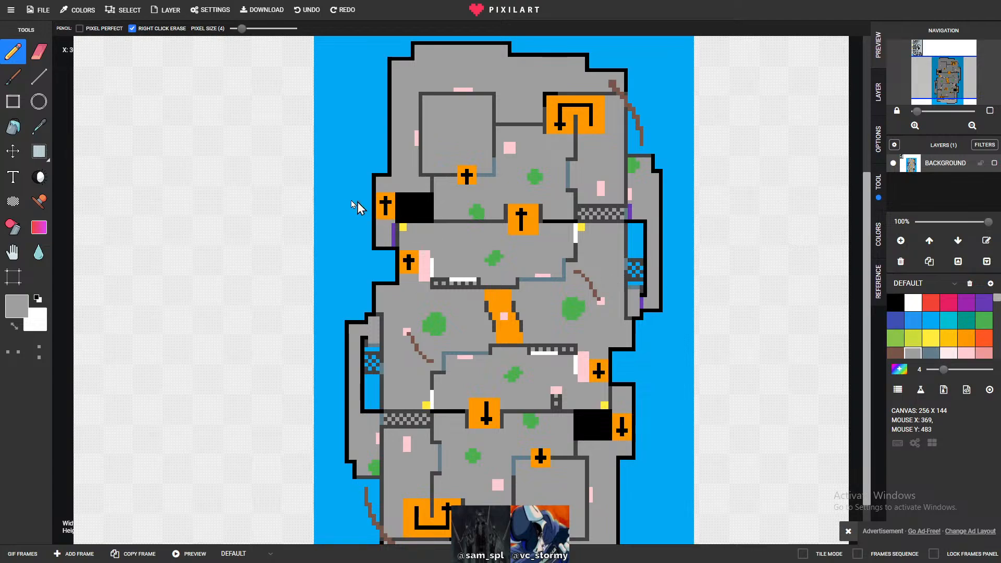
{"action": "scroll", "coordinate": [375, 209], "scroll_direction": "up", "scroll_amount": 3}
{"action": "scroll", "coordinate": [480, 306], "scroll_direction": "up", "scroll_amount": 2}
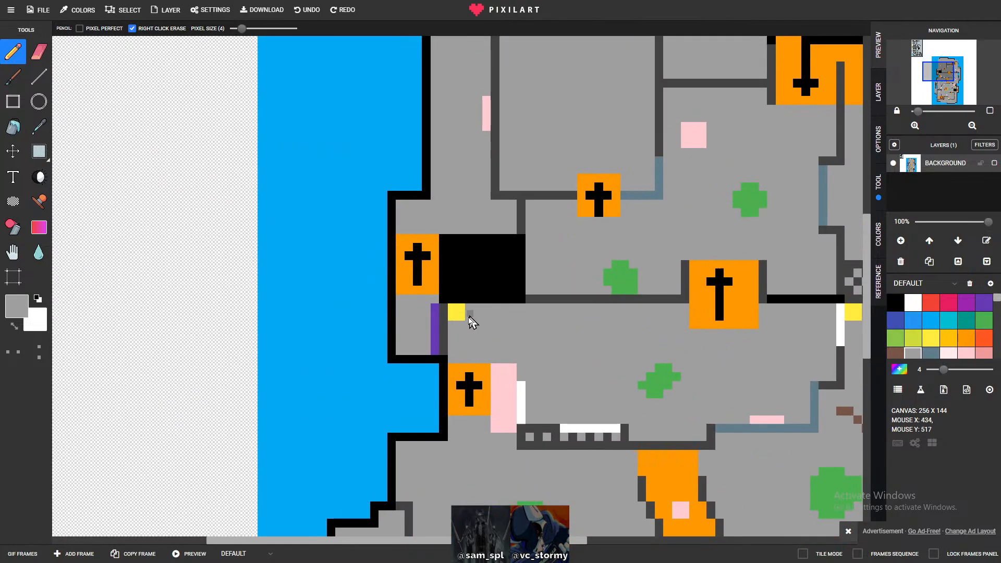
{"action": "scroll", "coordinate": [441, 324], "scroll_direction": "up", "scroll_amount": 3}
{"action": "scroll", "coordinate": [512, 259], "scroll_direction": "down", "scroll_amount": 6}
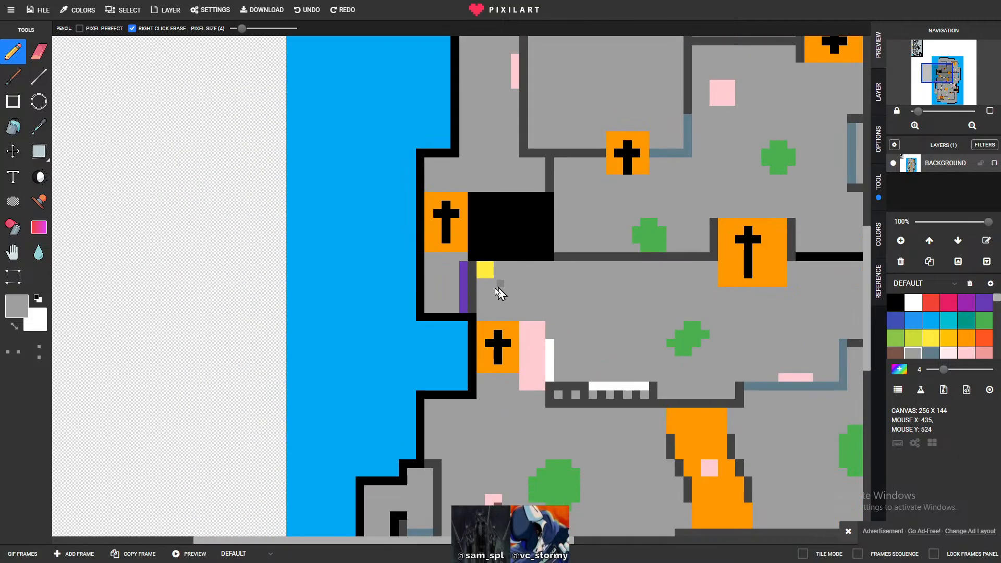
{"action": "scroll", "coordinate": [625, 295], "scroll_direction": "up", "scroll_amount": 2}
{"action": "scroll", "coordinate": [600, 299], "scroll_direction": "up", "scroll_amount": 2}
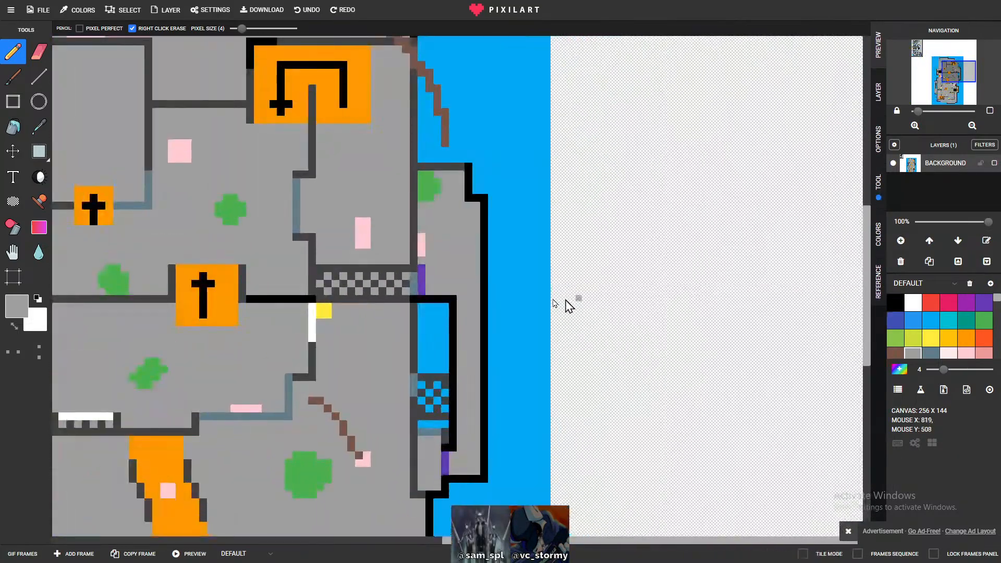
{"action": "scroll", "coordinate": [333, 289], "scroll_direction": "up", "scroll_amount": 2}
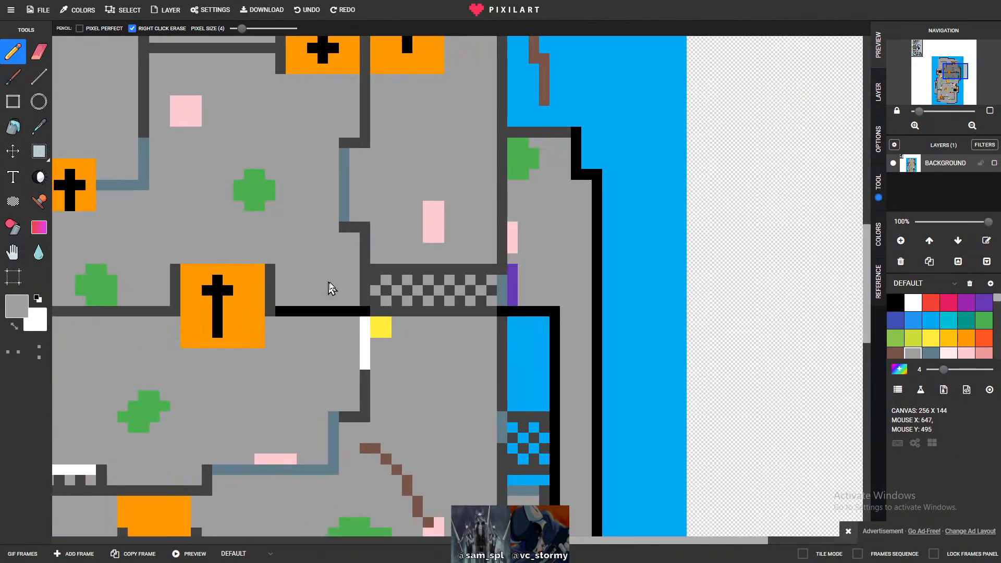
- Try a purple dab on the grey floor below the checkered grate, east of the yellow square, and undo it
{"action": "left_click", "coordinate": [983, 302]}
{"action": "scroll", "coordinate": [417, 347], "scroll_direction": "up", "scroll_amount": 1}
{"action": "scroll", "coordinate": [432, 350], "scroll_direction": "up", "scroll_amount": 1}
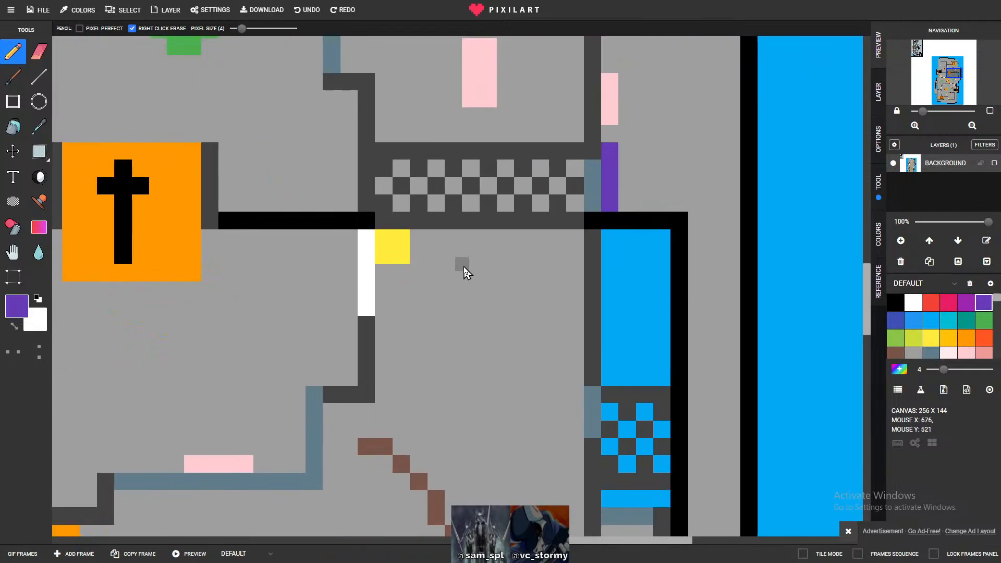
{"action": "scroll", "coordinate": [463, 267], "scroll_direction": "up", "scroll_amount": 3}
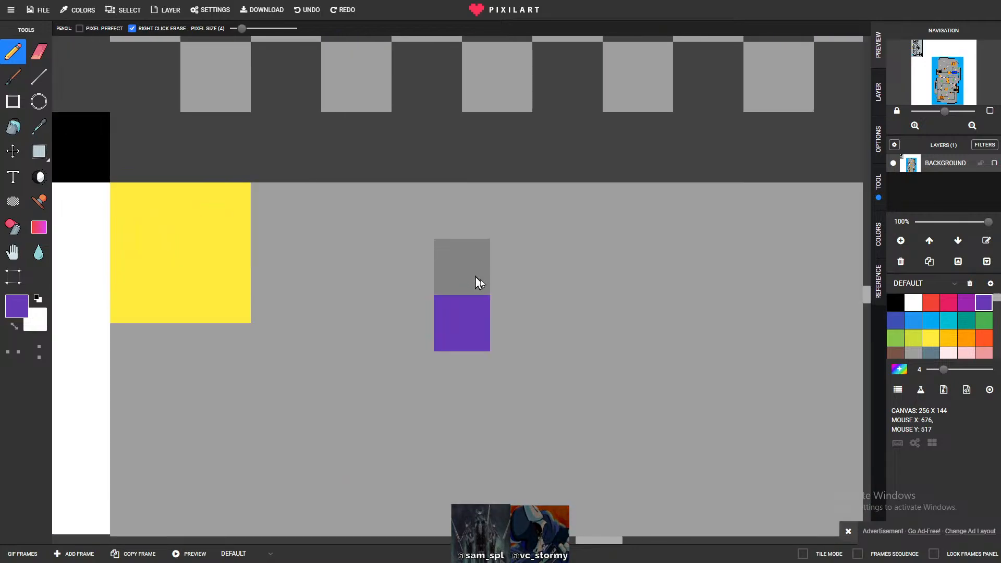
{"action": "key", "text": "ctrl+z"}
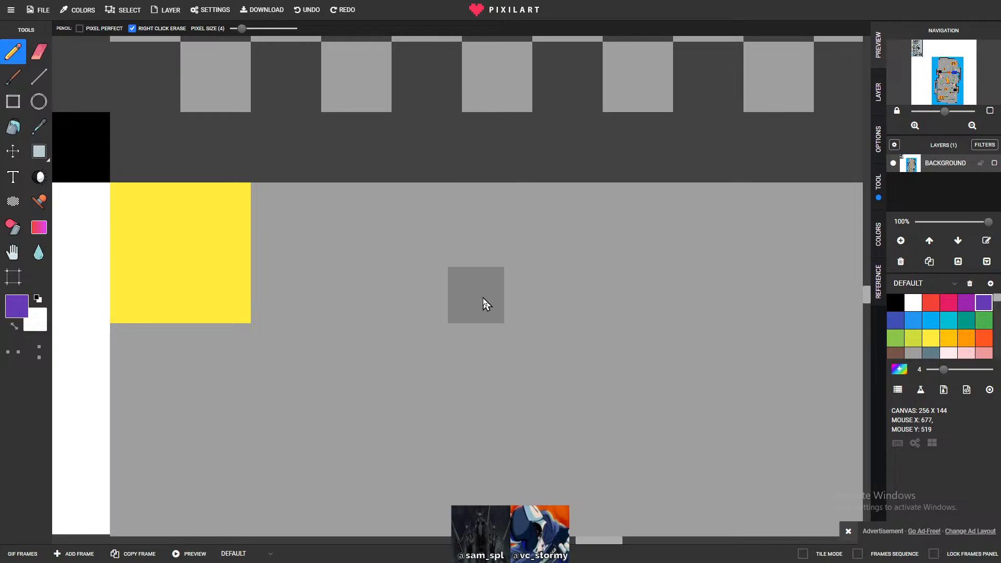
- Paint a deep purple square, as large as the yellow one, on the grey floor below the eastern checkered grate with the size 4 Pencil
{"action": "left_click", "coordinate": [483, 298]}
{"action": "mouse_move", "coordinate": [482, 298]}
{"action": "left_mouse_down"}
{"action": "mouse_move", "coordinate": [492, 293]}
{"action": "mouse_move", "coordinate": [492, 301]}
{"action": "left_mouse_up"}
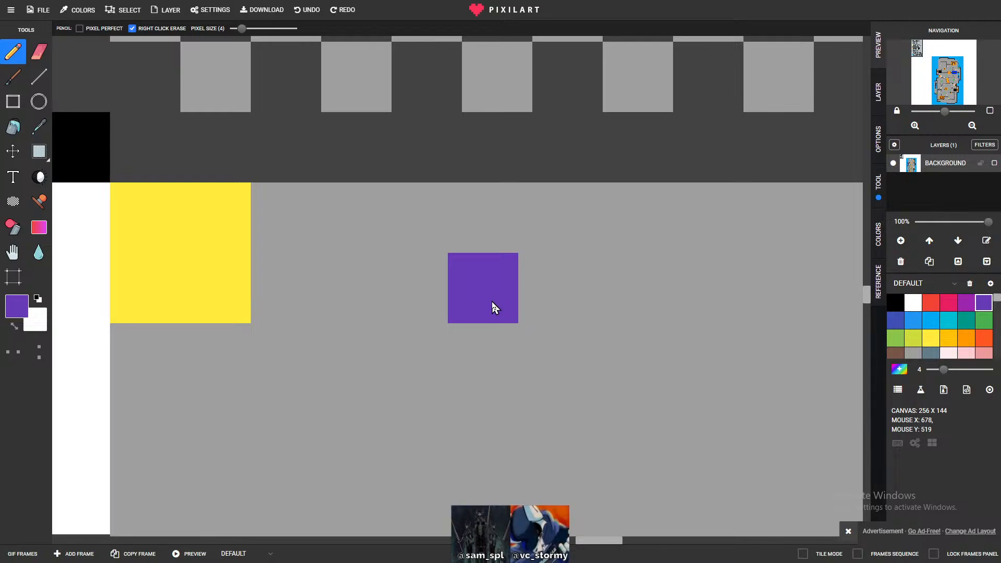
{"action": "left_click", "coordinate": [546, 285]}
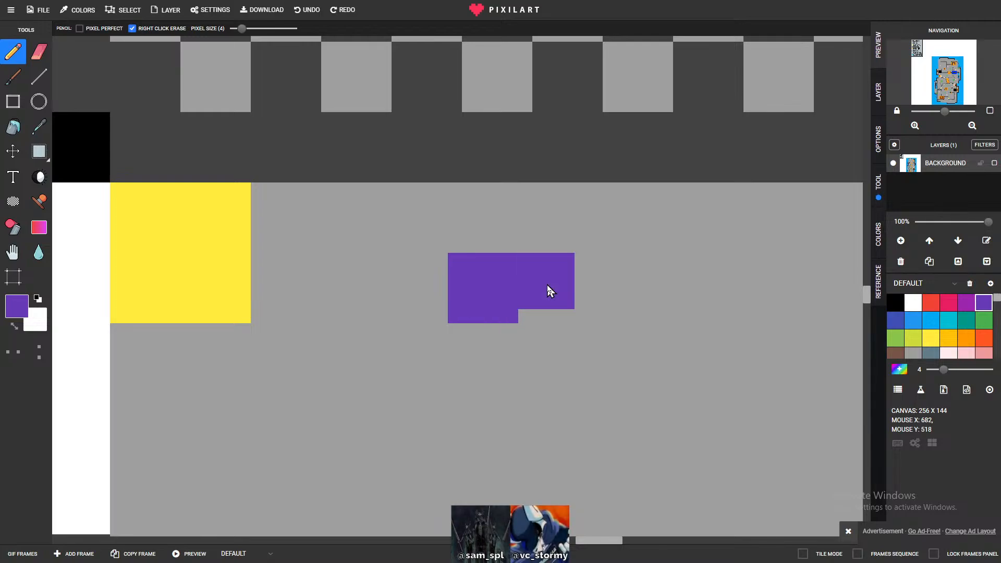
{"action": "left_click", "coordinate": [561, 285]}
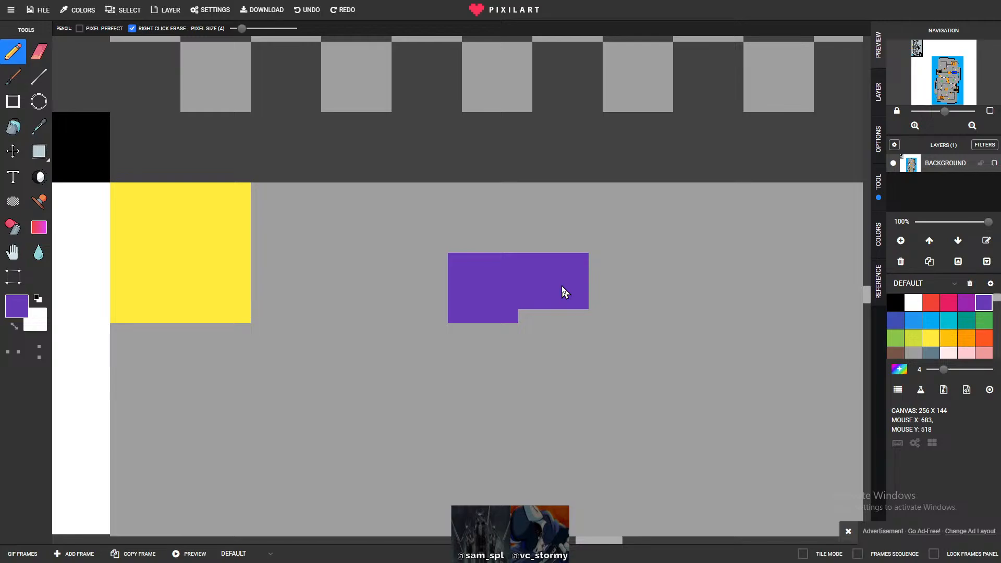
{"action": "scroll", "coordinate": [531, 294], "scroll_direction": "down", "scroll_amount": 1}
{"action": "scroll", "coordinate": [354, 292], "scroll_direction": "down", "scroll_amount": 1}
{"action": "scroll", "coordinate": [355, 293], "scroll_direction": "down", "scroll_amount": 1}
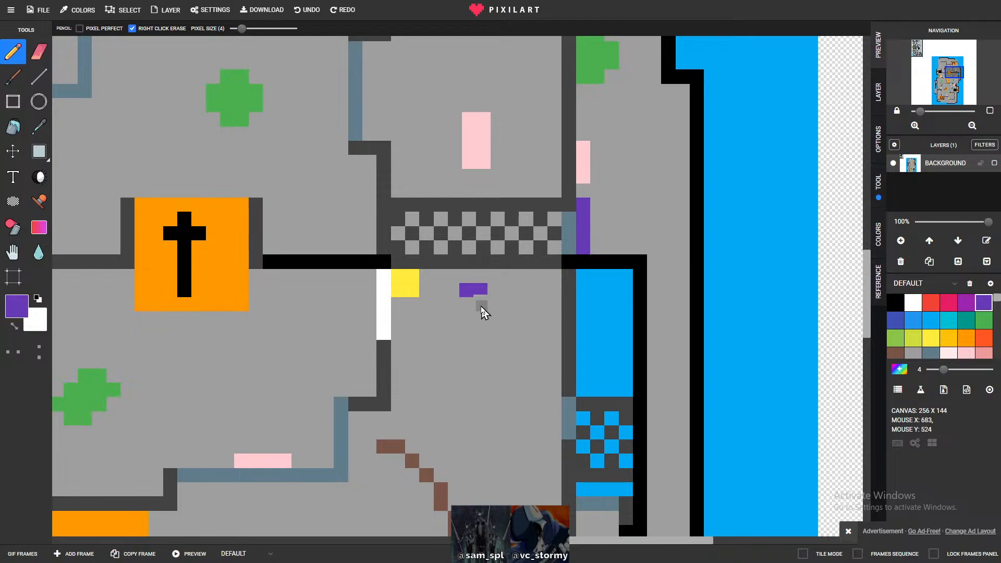
{"action": "scroll", "coordinate": [482, 305], "scroll_direction": "up", "scroll_amount": 3}
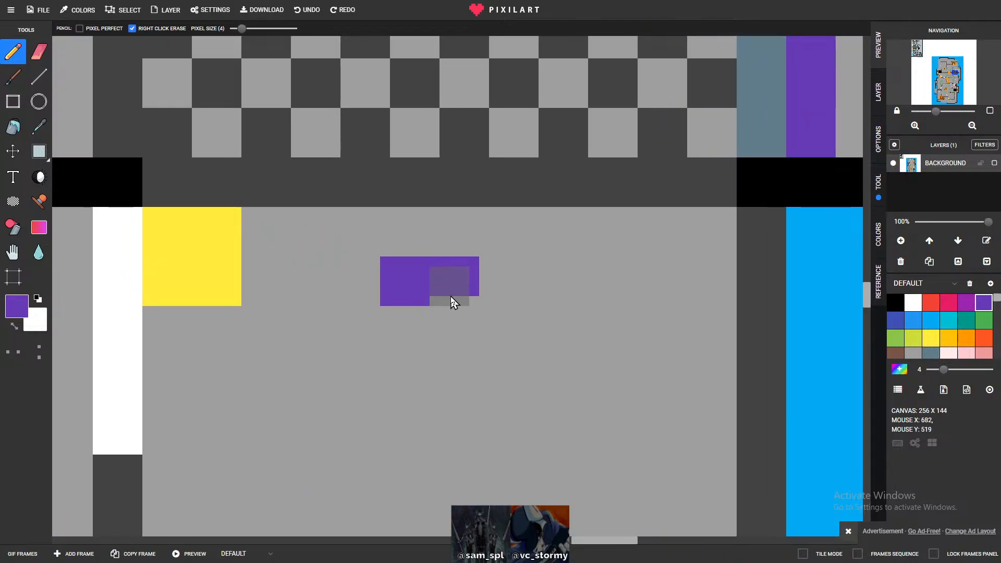
{"action": "left_click", "coordinate": [456, 295]}
{"action": "left_click", "coordinate": [466, 333]}
{"action": "left_click", "coordinate": [400, 331]}
{"action": "left_click_drag", "start_coordinate": [400, 339], "coordinate": [460, 339]}
{"action": "left_click", "coordinate": [436, 323]}
- Examine how the purple square sits among the yellow squares, walls and side passages across the upper half of the map
{"action": "scroll", "coordinate": [487, 354], "scroll_direction": "down", "scroll_amount": 2}
{"action": "scroll", "coordinate": [490, 360], "scroll_direction": "down", "scroll_amount": 1}
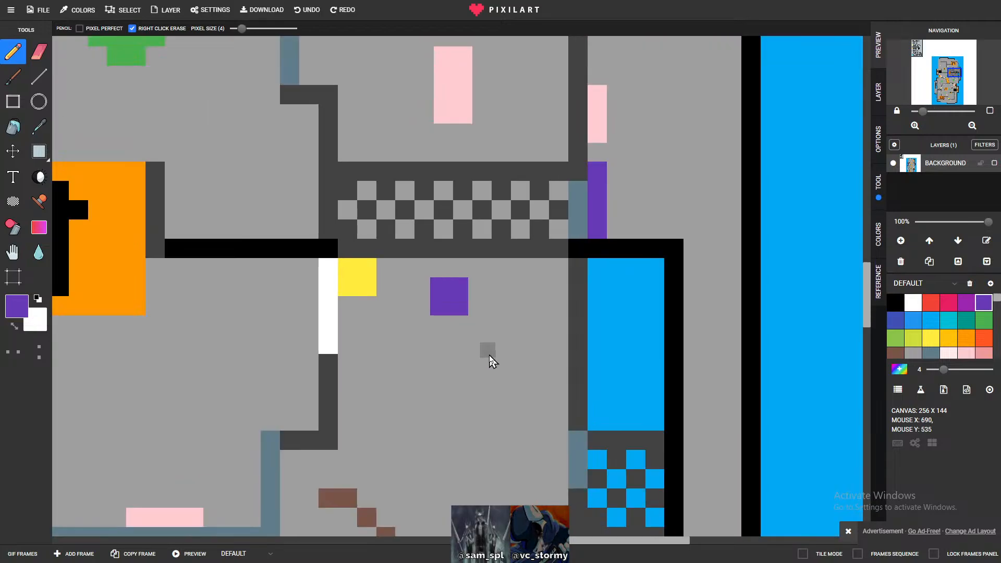
{"action": "scroll", "coordinate": [490, 360], "scroll_direction": "down", "scroll_amount": 1}
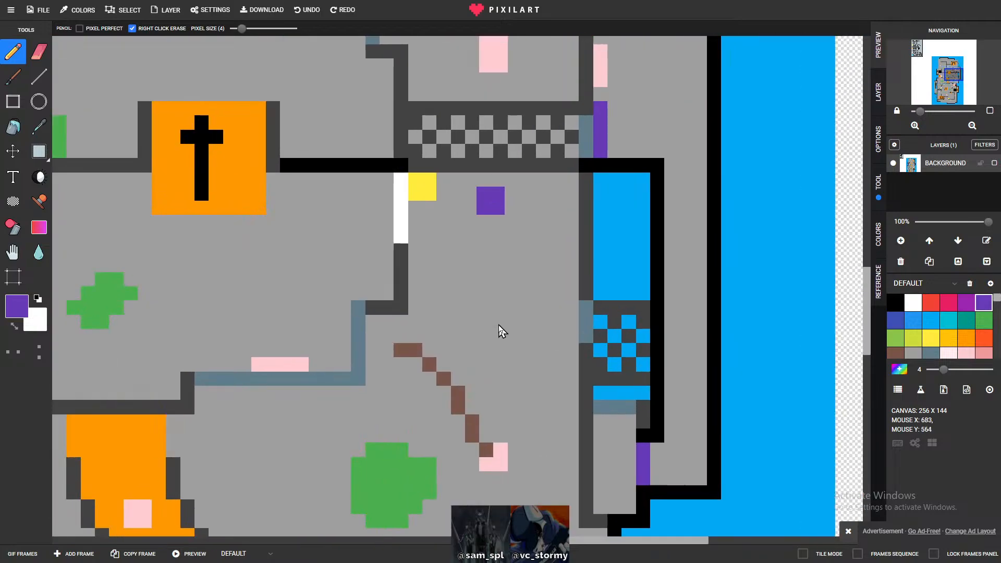
{"action": "scroll", "coordinate": [488, 327], "scroll_direction": "down", "scroll_amount": 1}
{"action": "scroll", "coordinate": [469, 313], "scroll_direction": "down", "scroll_amount": 4}
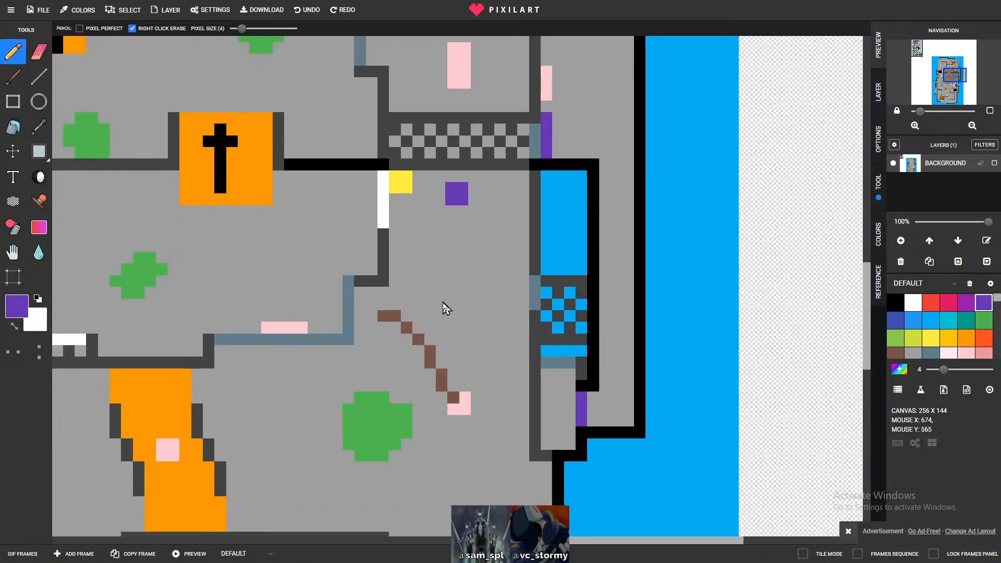
{"action": "scroll", "coordinate": [447, 275], "scroll_direction": "up", "scroll_amount": 3}
{"action": "scroll", "coordinate": [451, 270], "scroll_direction": "down", "scroll_amount": 1}
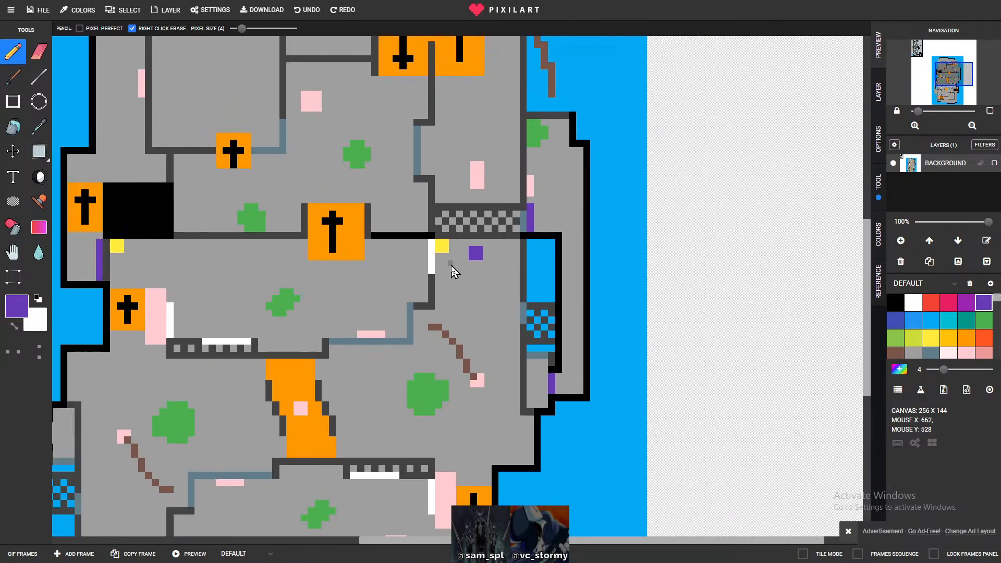
{"action": "scroll", "coordinate": [454, 270], "scroll_direction": "up", "scroll_amount": 1}
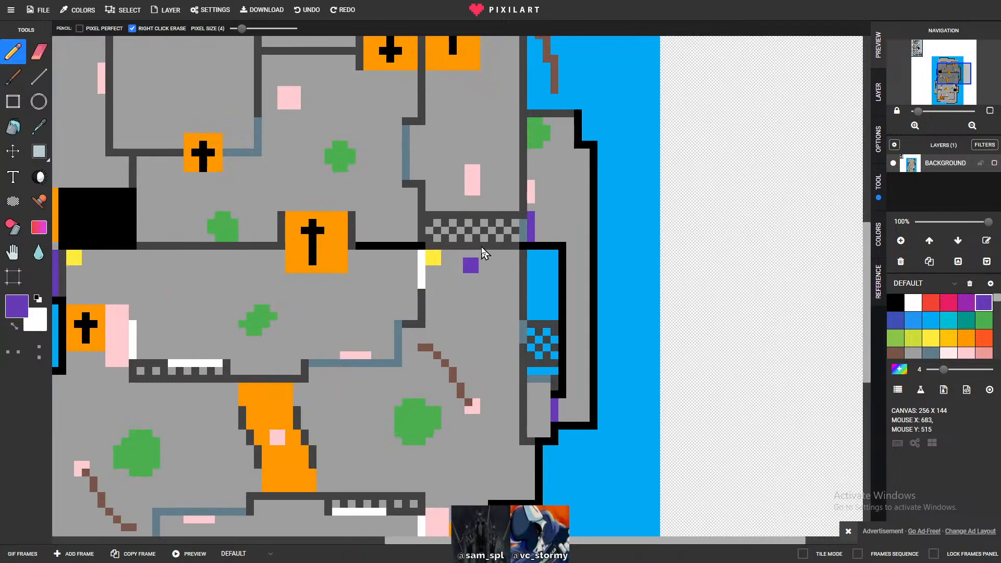
{"action": "scroll", "coordinate": [482, 255], "scroll_direction": "down", "scroll_amount": 3}
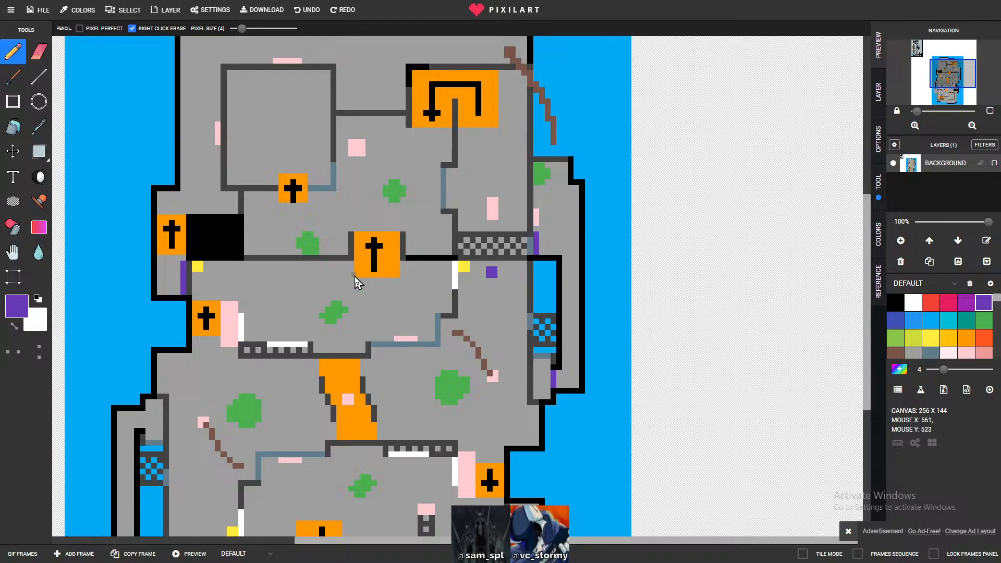
{"action": "scroll", "coordinate": [354, 282], "scroll_direction": "up", "scroll_amount": 1}
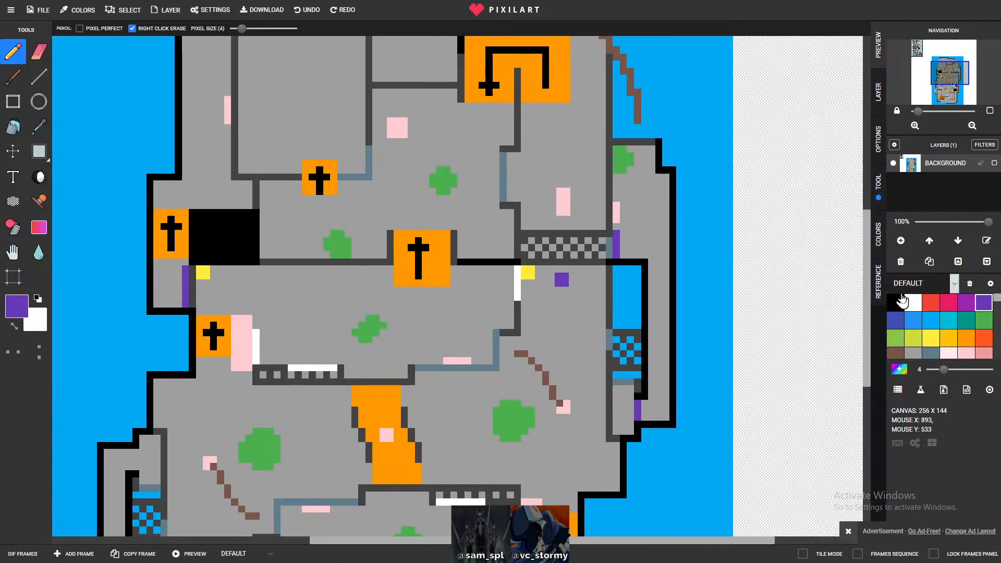
- Repaint the strips beside the eastern checkered grate and at the lower end of the eastern side passage in magenta-purple
{"action": "left_click", "coordinate": [965, 302]}
{"action": "scroll", "coordinate": [458, 291], "scroll_direction": "up", "scroll_amount": 6}
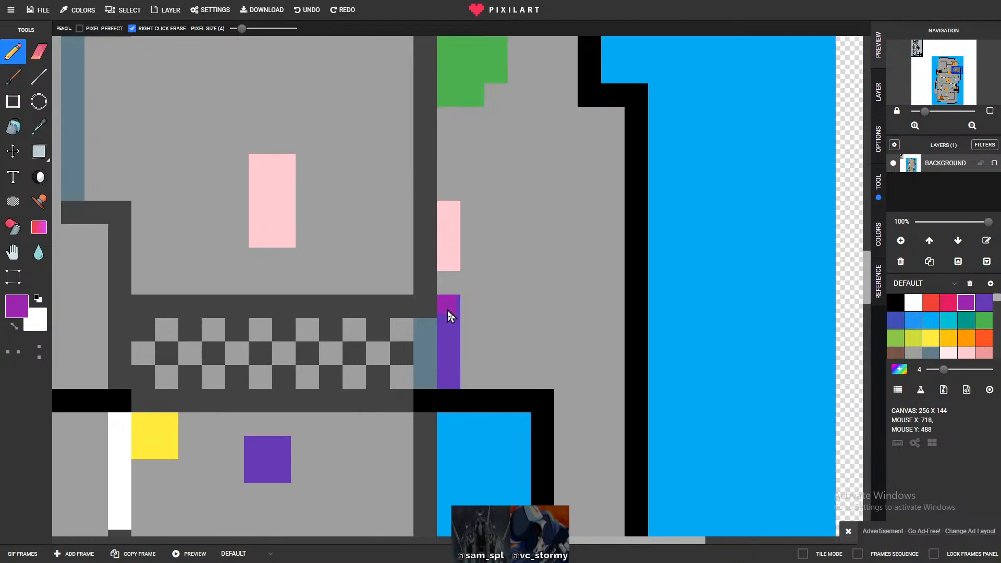
{"action": "mouse_move", "coordinate": [449, 316]}
{"action": "left_mouse_down"}
{"action": "mouse_move", "coordinate": [447, 382]}
{"action": "mouse_move", "coordinate": [453, 319]}
{"action": "left_mouse_up"}
{"action": "scroll", "coordinate": [490, 344], "scroll_direction": "down", "scroll_amount": 5}
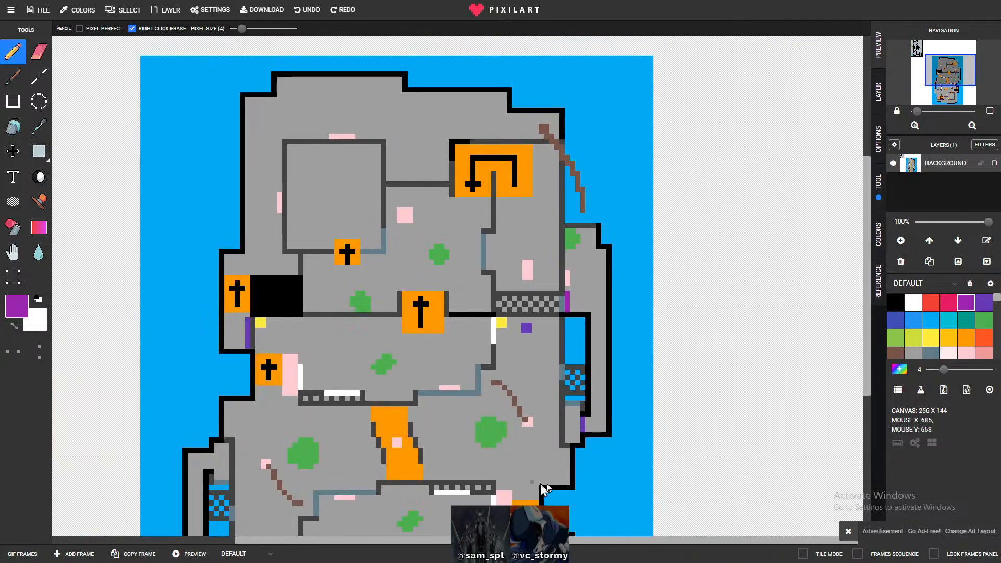
{"action": "scroll", "coordinate": [607, 464], "scroll_direction": "up", "scroll_amount": 3}
{"action": "scroll", "coordinate": [388, 202], "scroll_direction": "up", "scroll_amount": 2}
{"action": "scroll", "coordinate": [408, 318], "scroll_direction": "up", "scroll_amount": 2}
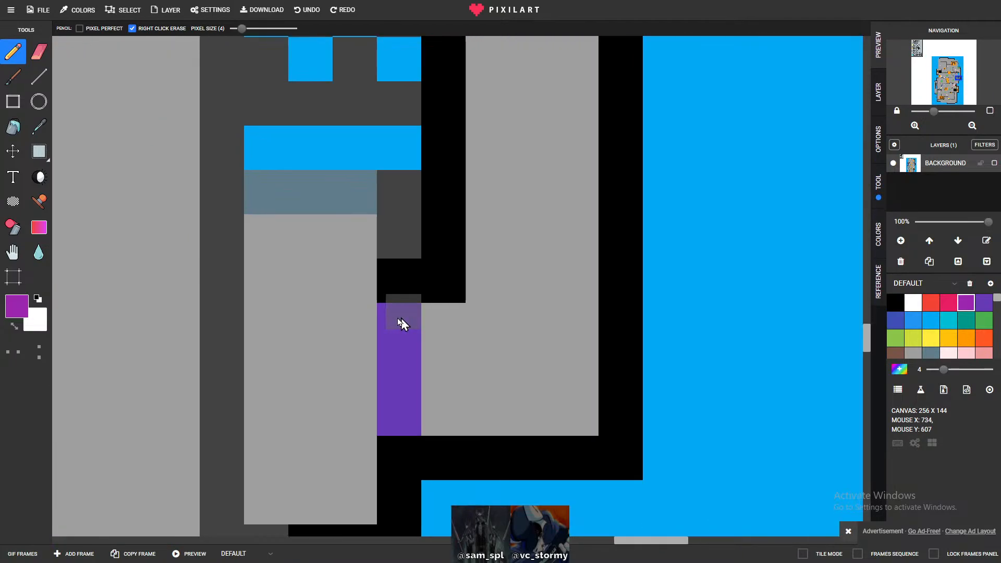
{"action": "left_click_drag", "start_coordinate": [401, 329], "coordinate": [407, 425]}
- Fill the deep purple strip below the western black block with the same magenta-purple
{"action": "key", "text": "b"}
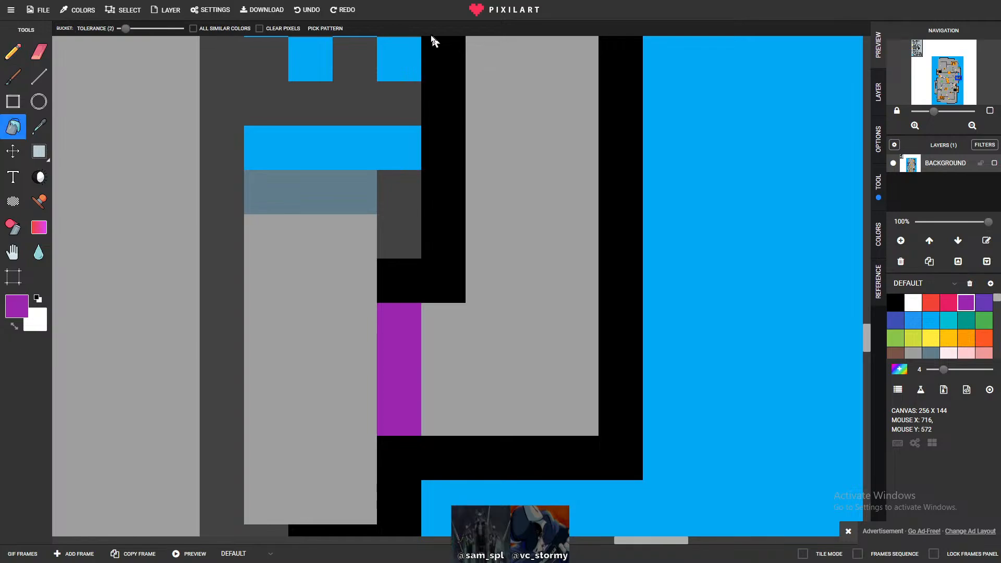
{"action": "scroll", "coordinate": [257, 148], "scroll_direction": "down", "scroll_amount": 2}
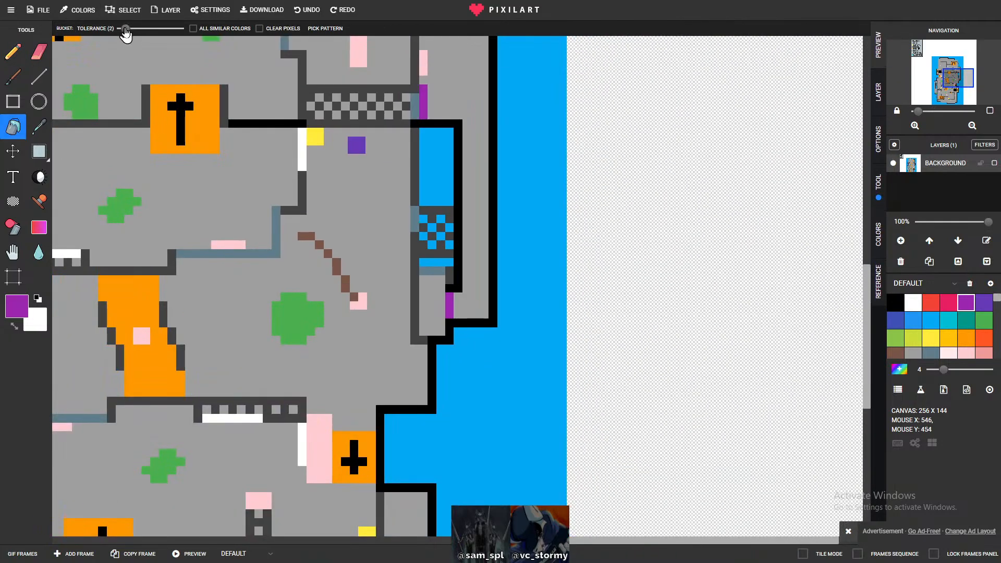
{"action": "scroll", "coordinate": [392, 230], "scroll_direction": "down", "scroll_amount": 3}
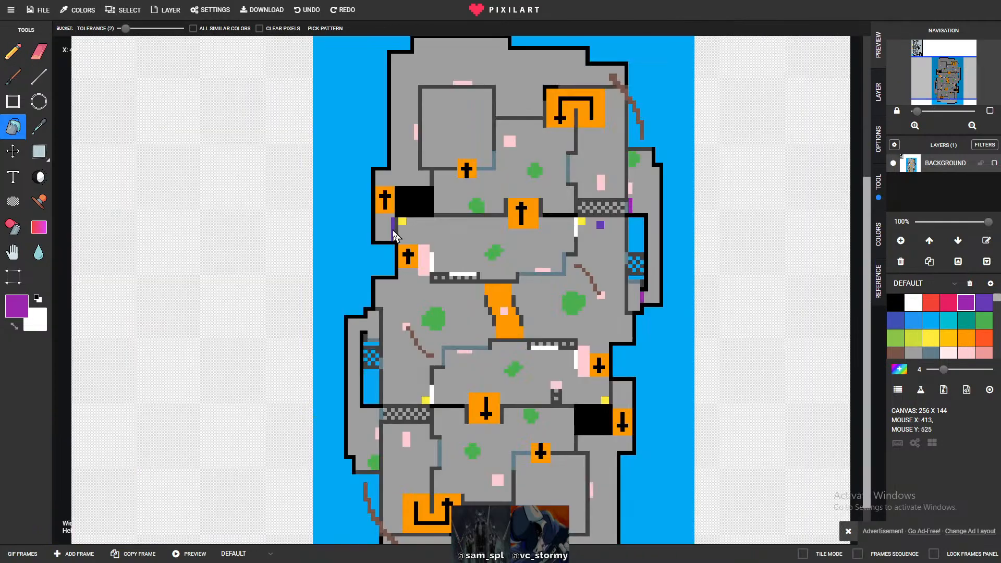
{"action": "left_click", "coordinate": [392, 230]}
- Set the drawing colour to deep purple and switch to the Pencil tool
{"action": "left_click", "coordinate": [983, 303]}
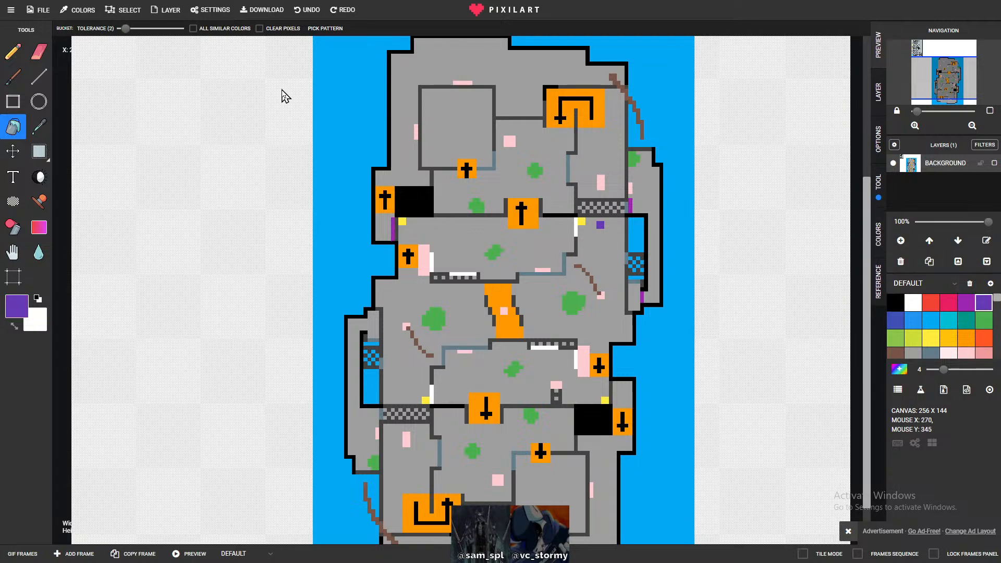
{"action": "key", "text": "p"}
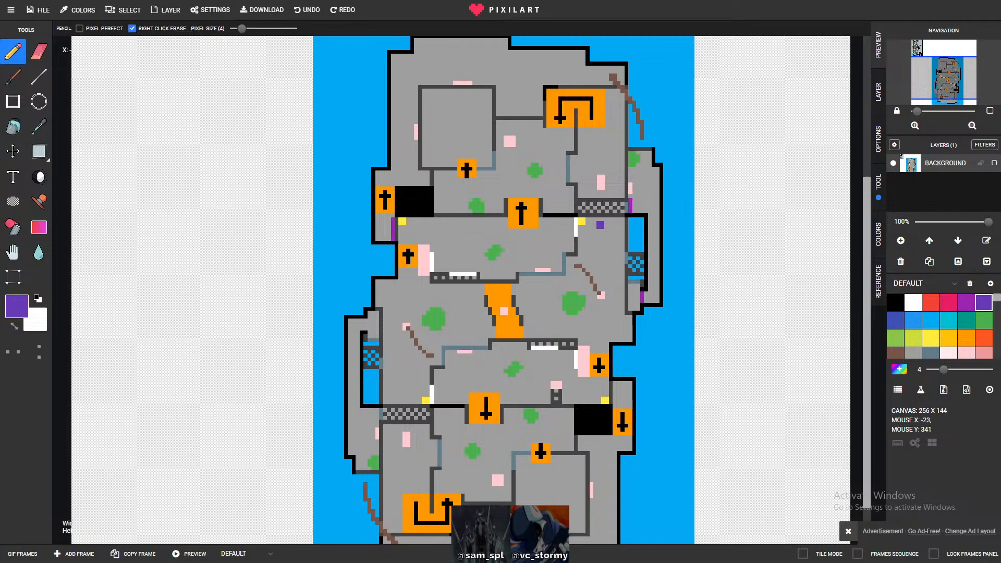